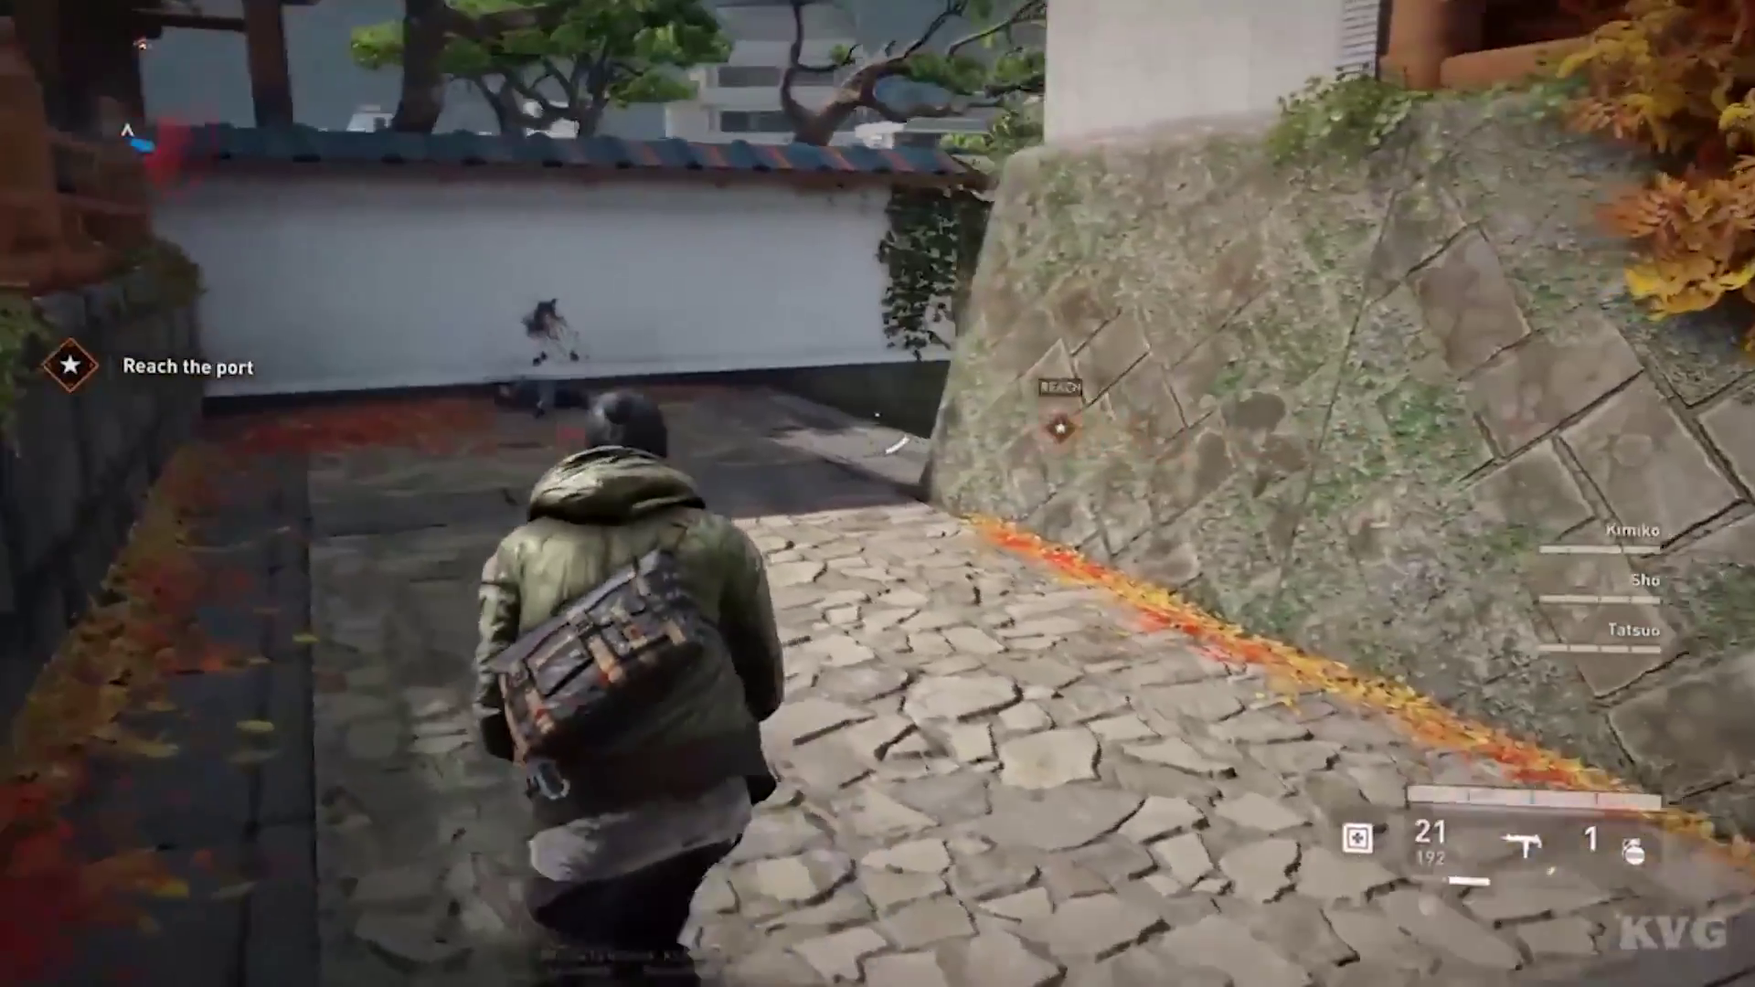
key("w")
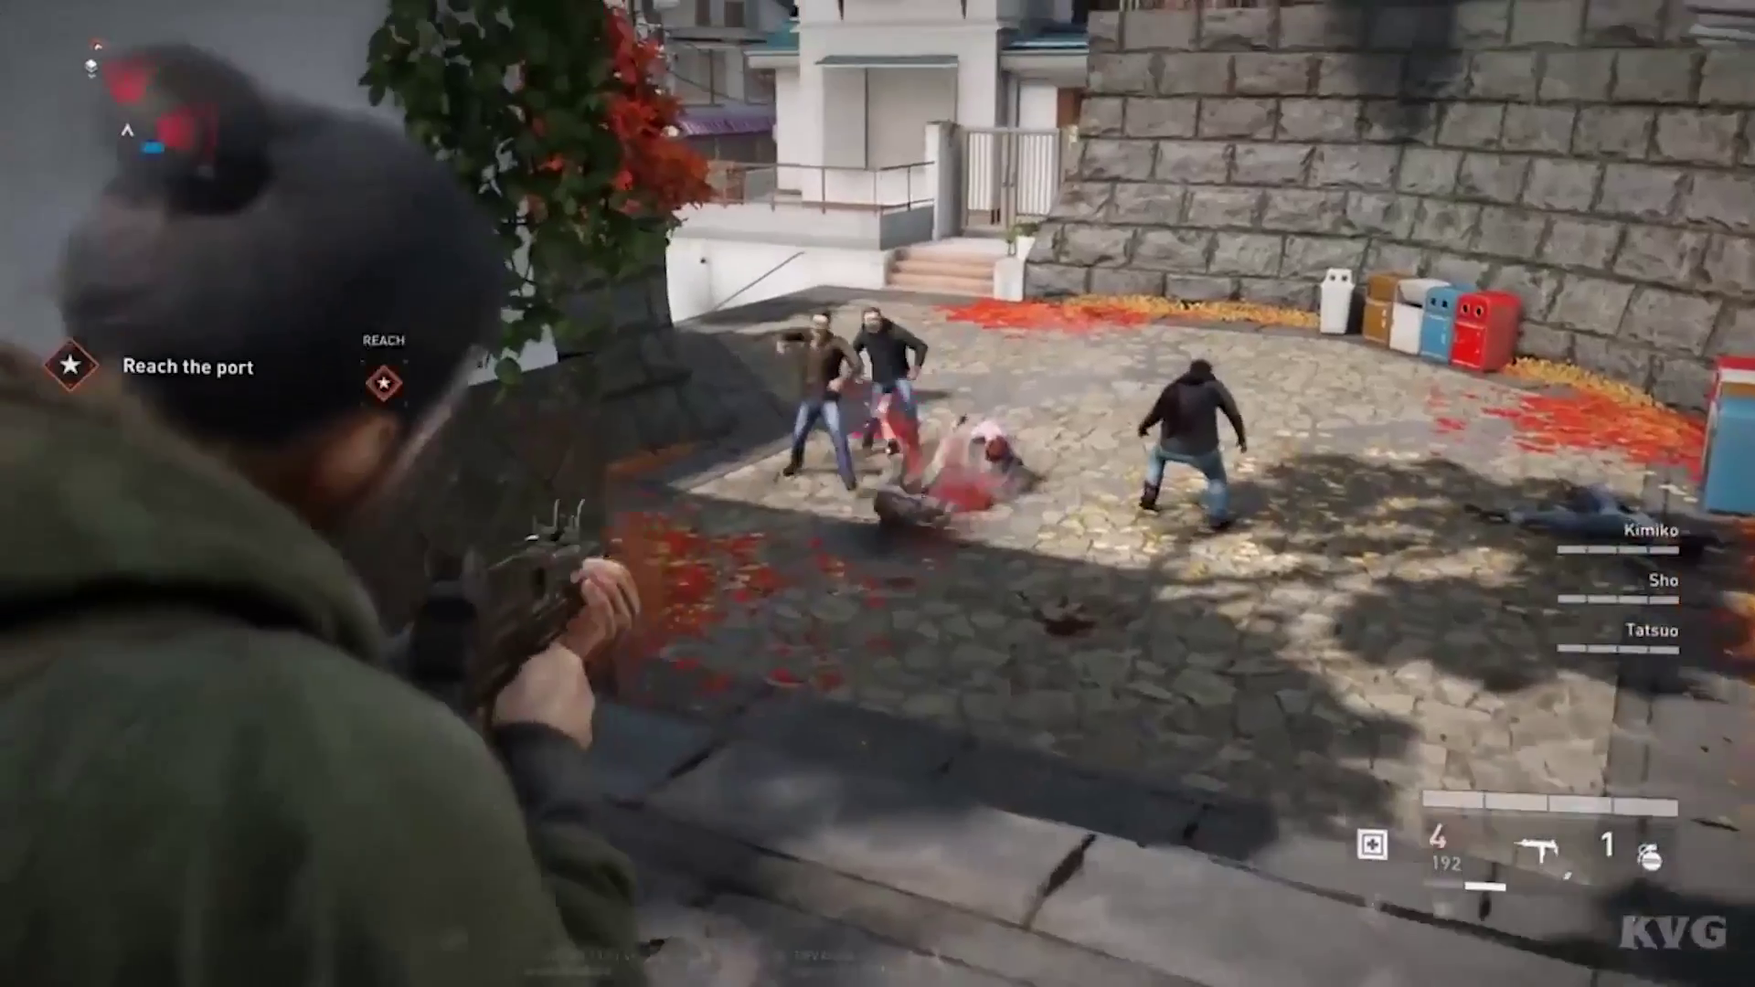
left_click_drag(877, 493, 877, 494)
key("r")
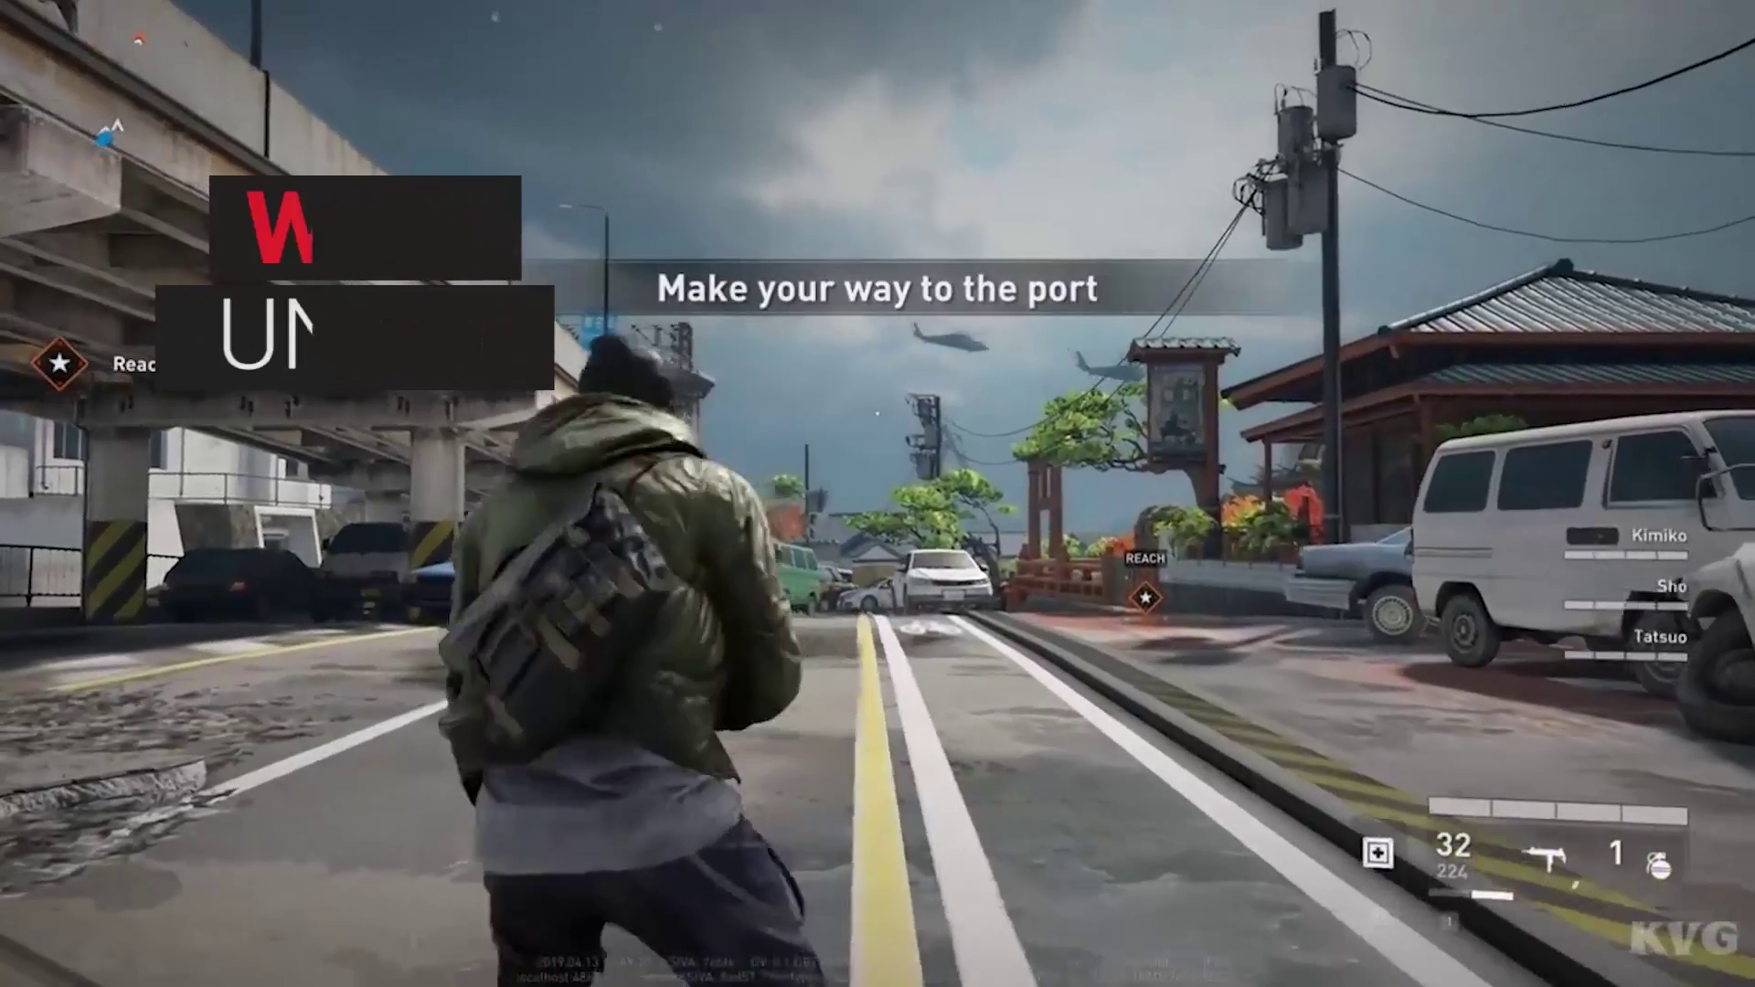
key("w")
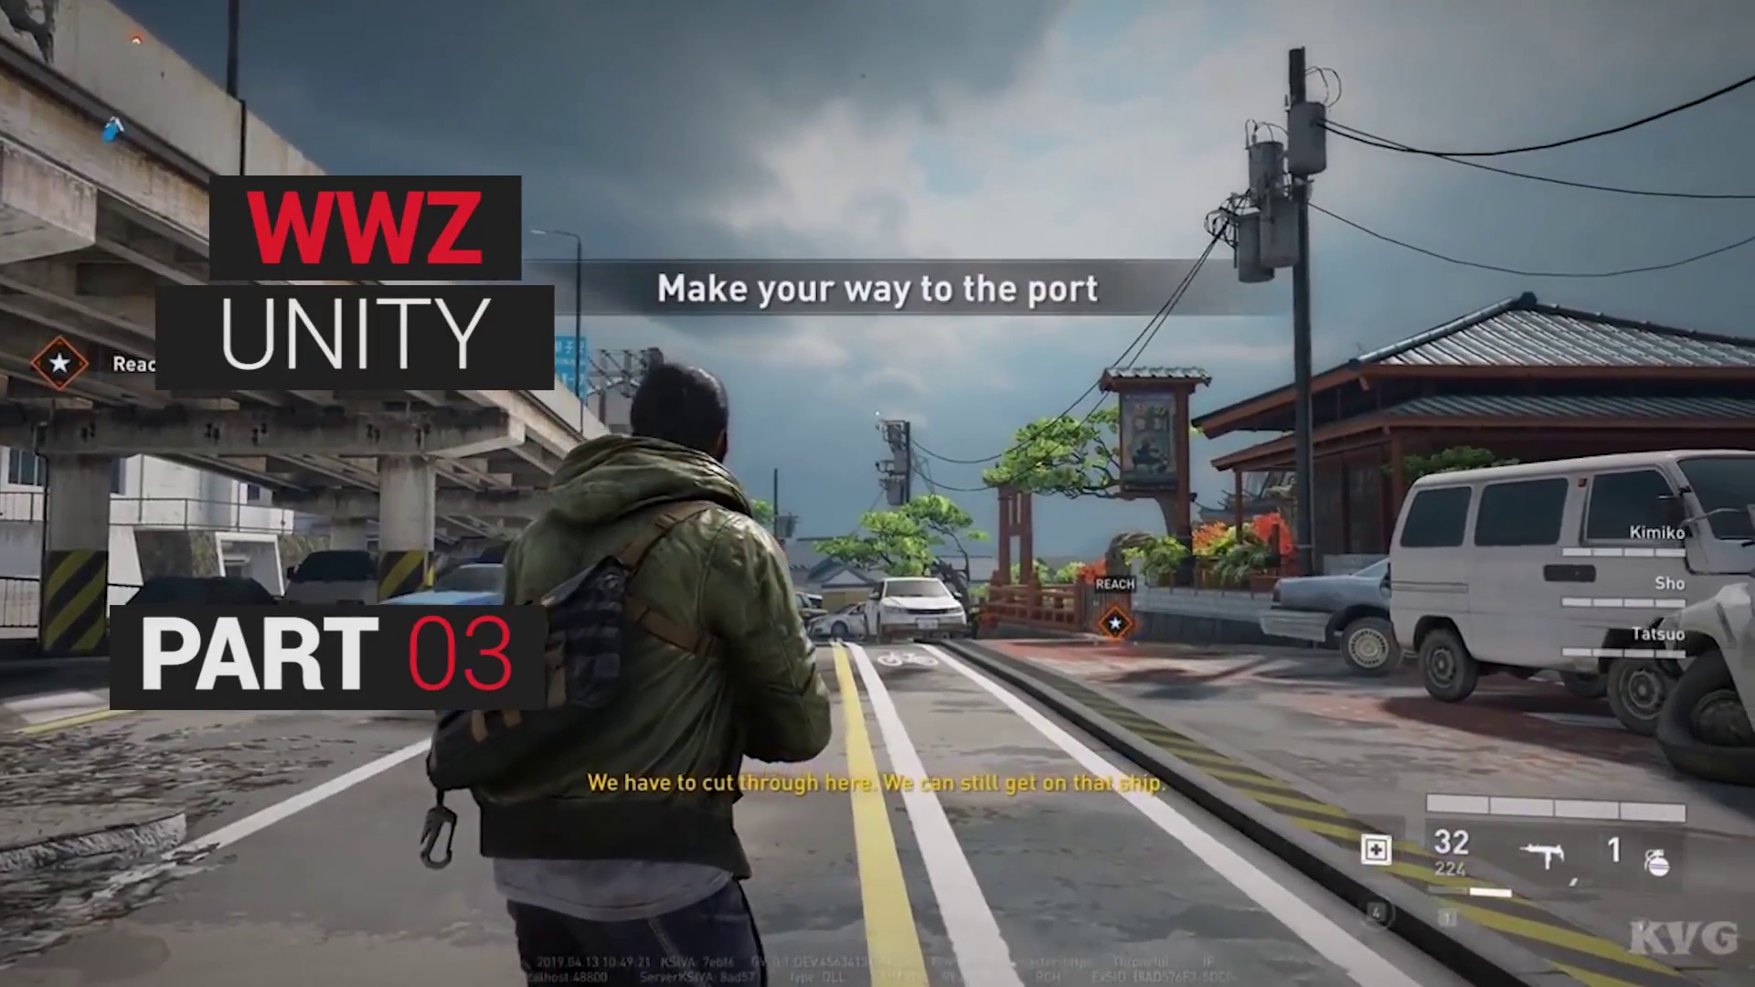
right_click(877, 493)
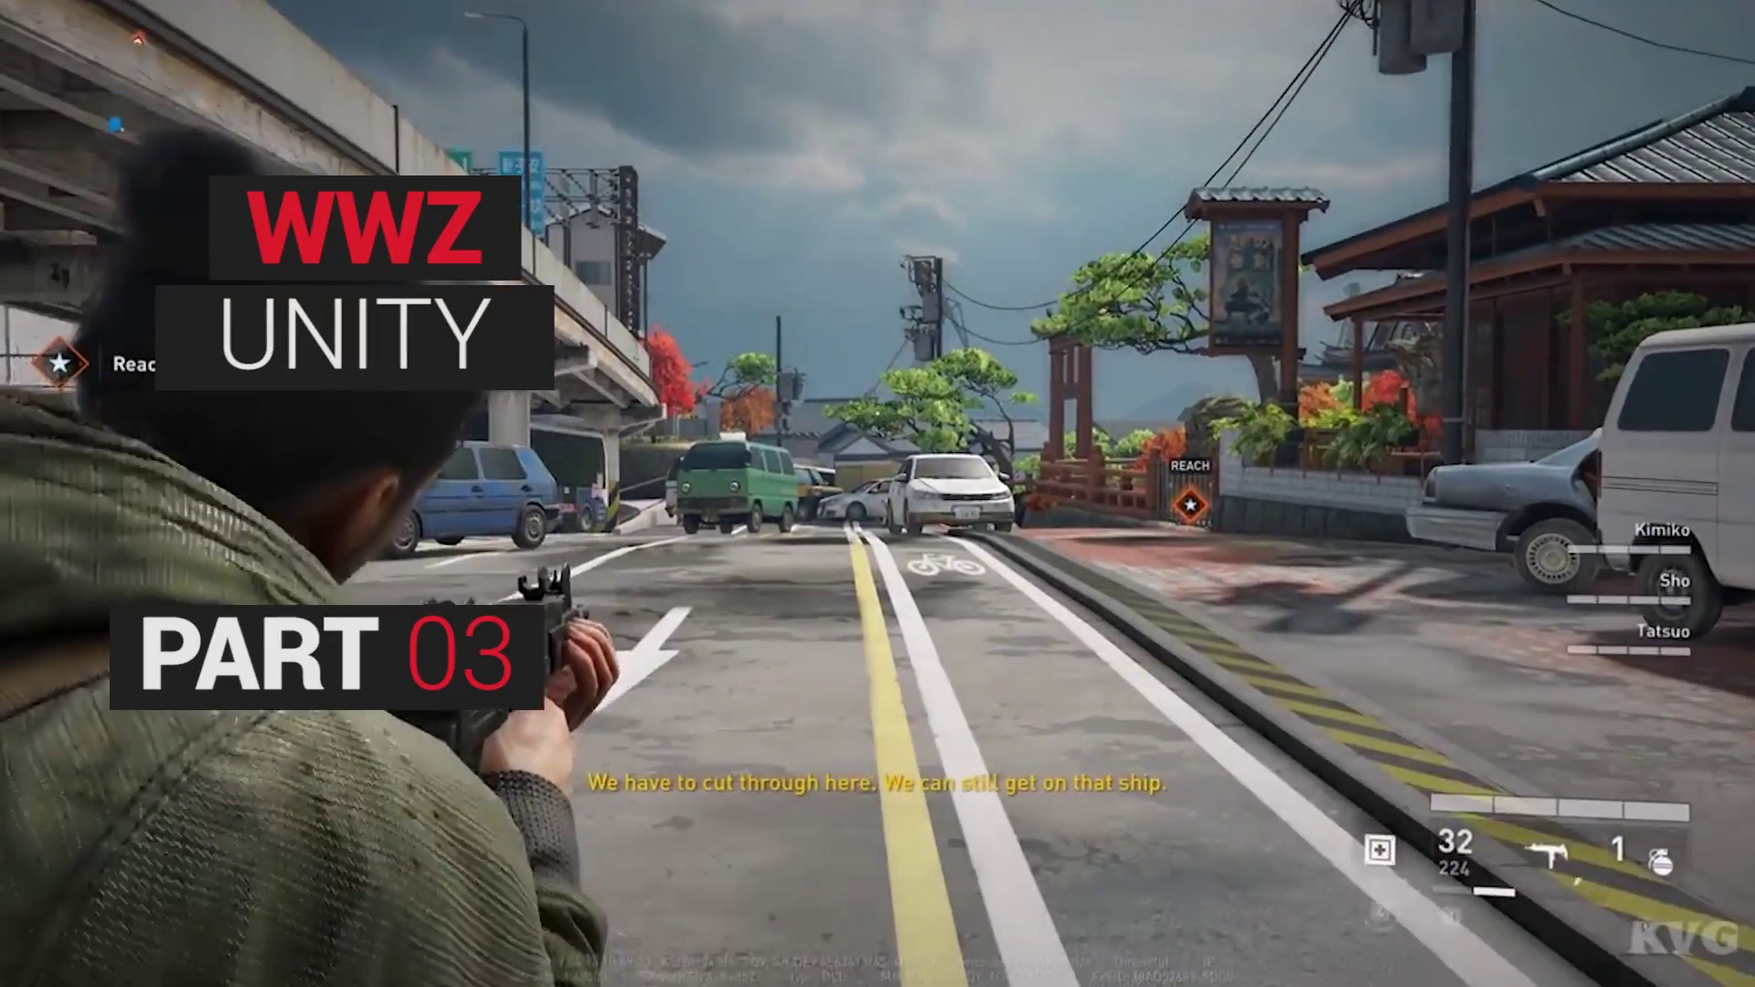
key("w")
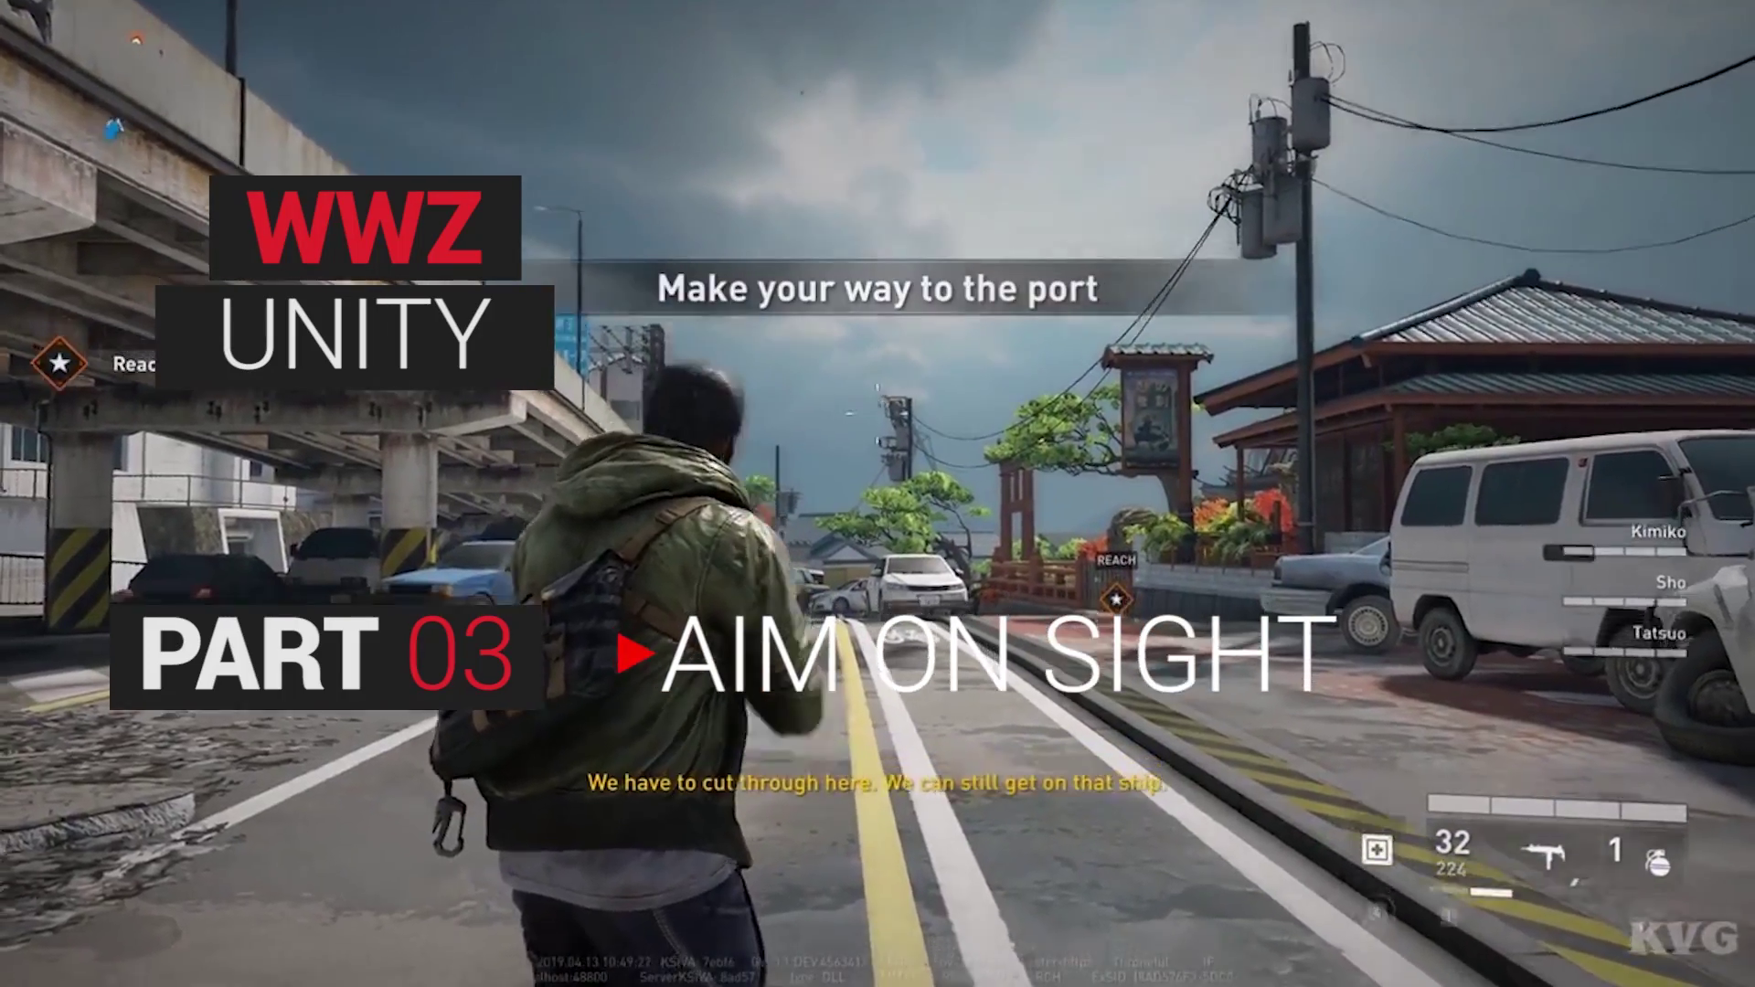
right_click_drag(877, 493, 877, 494)
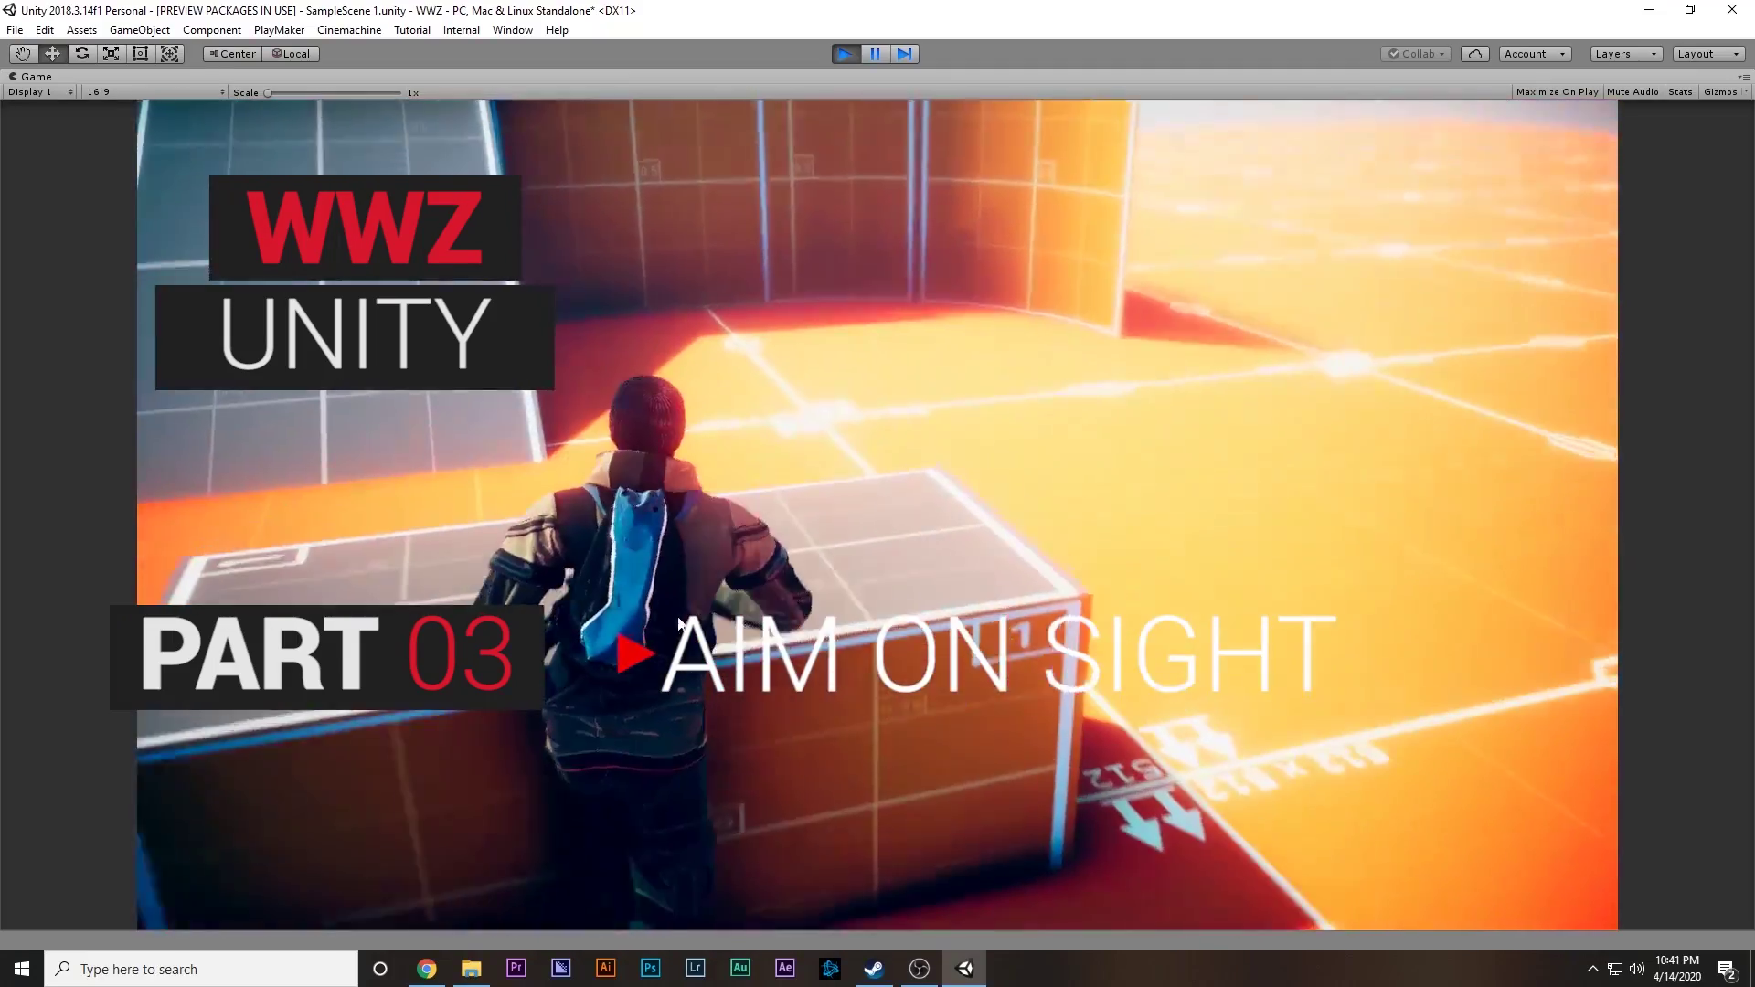
Step: Test the character's running, jumping and camera rotation around the boxes in the running scene
key("w")
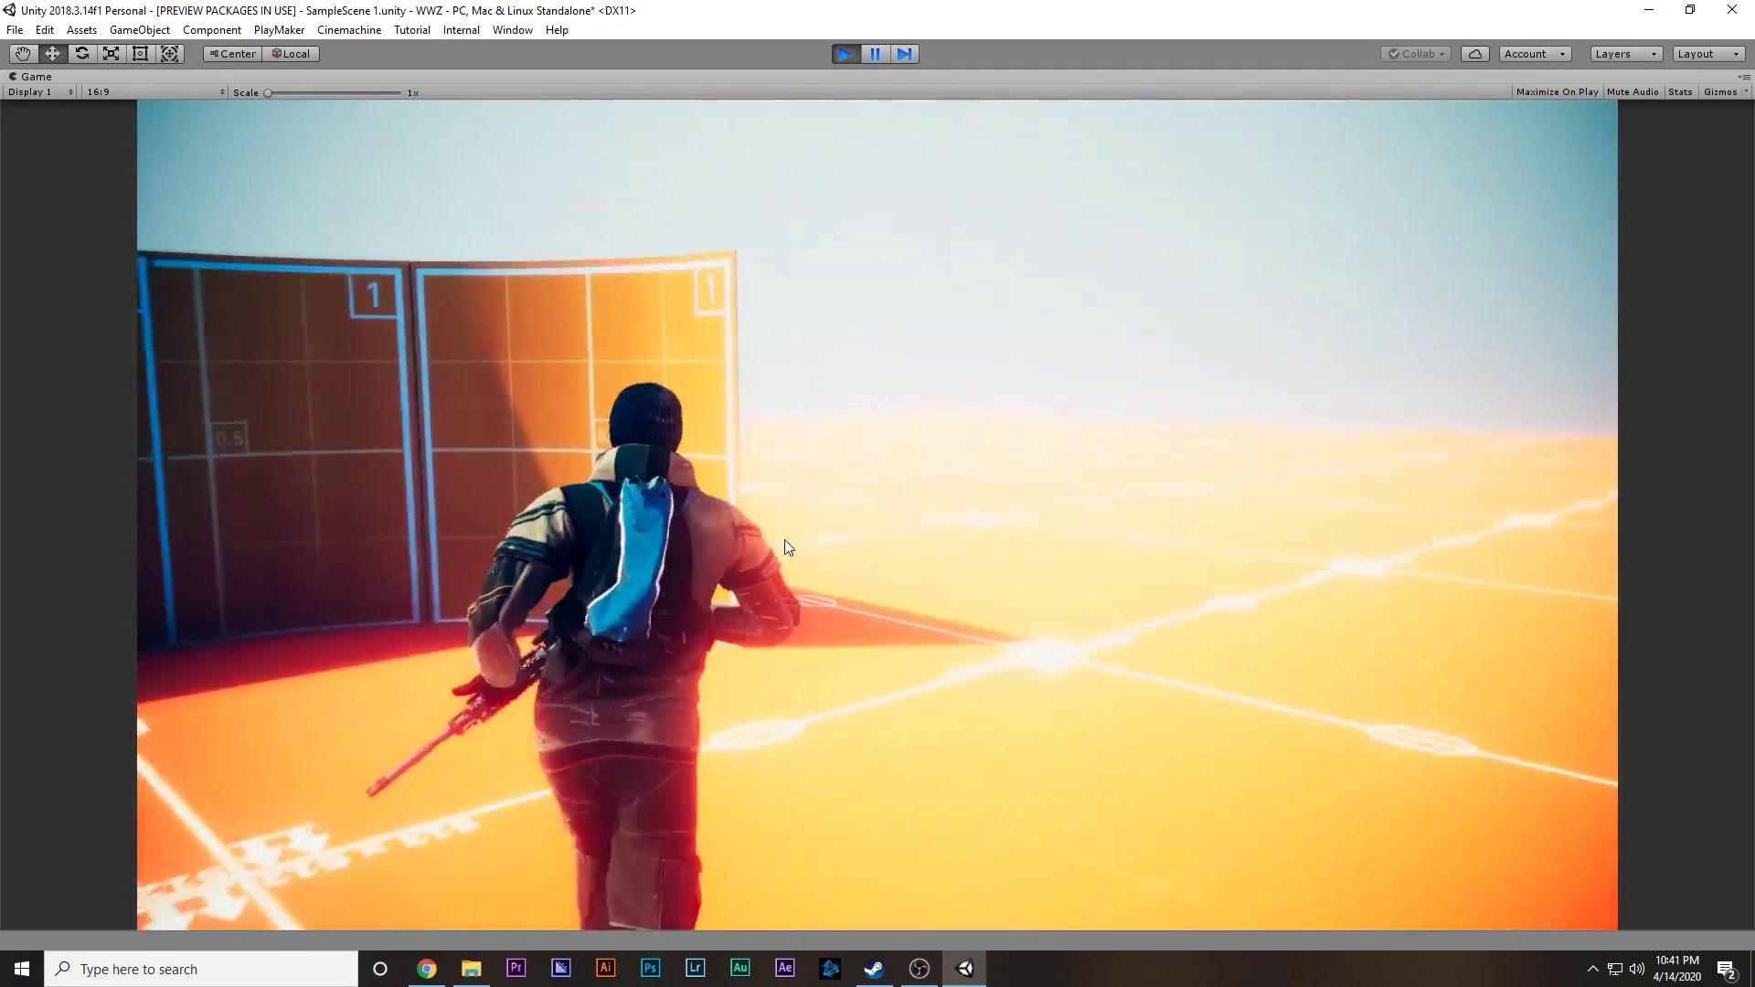
right_click_drag(784, 539, 1467, 651)
key("d")
key("w")
key("space")
right_click_drag(1333, 776, 1515, 595)
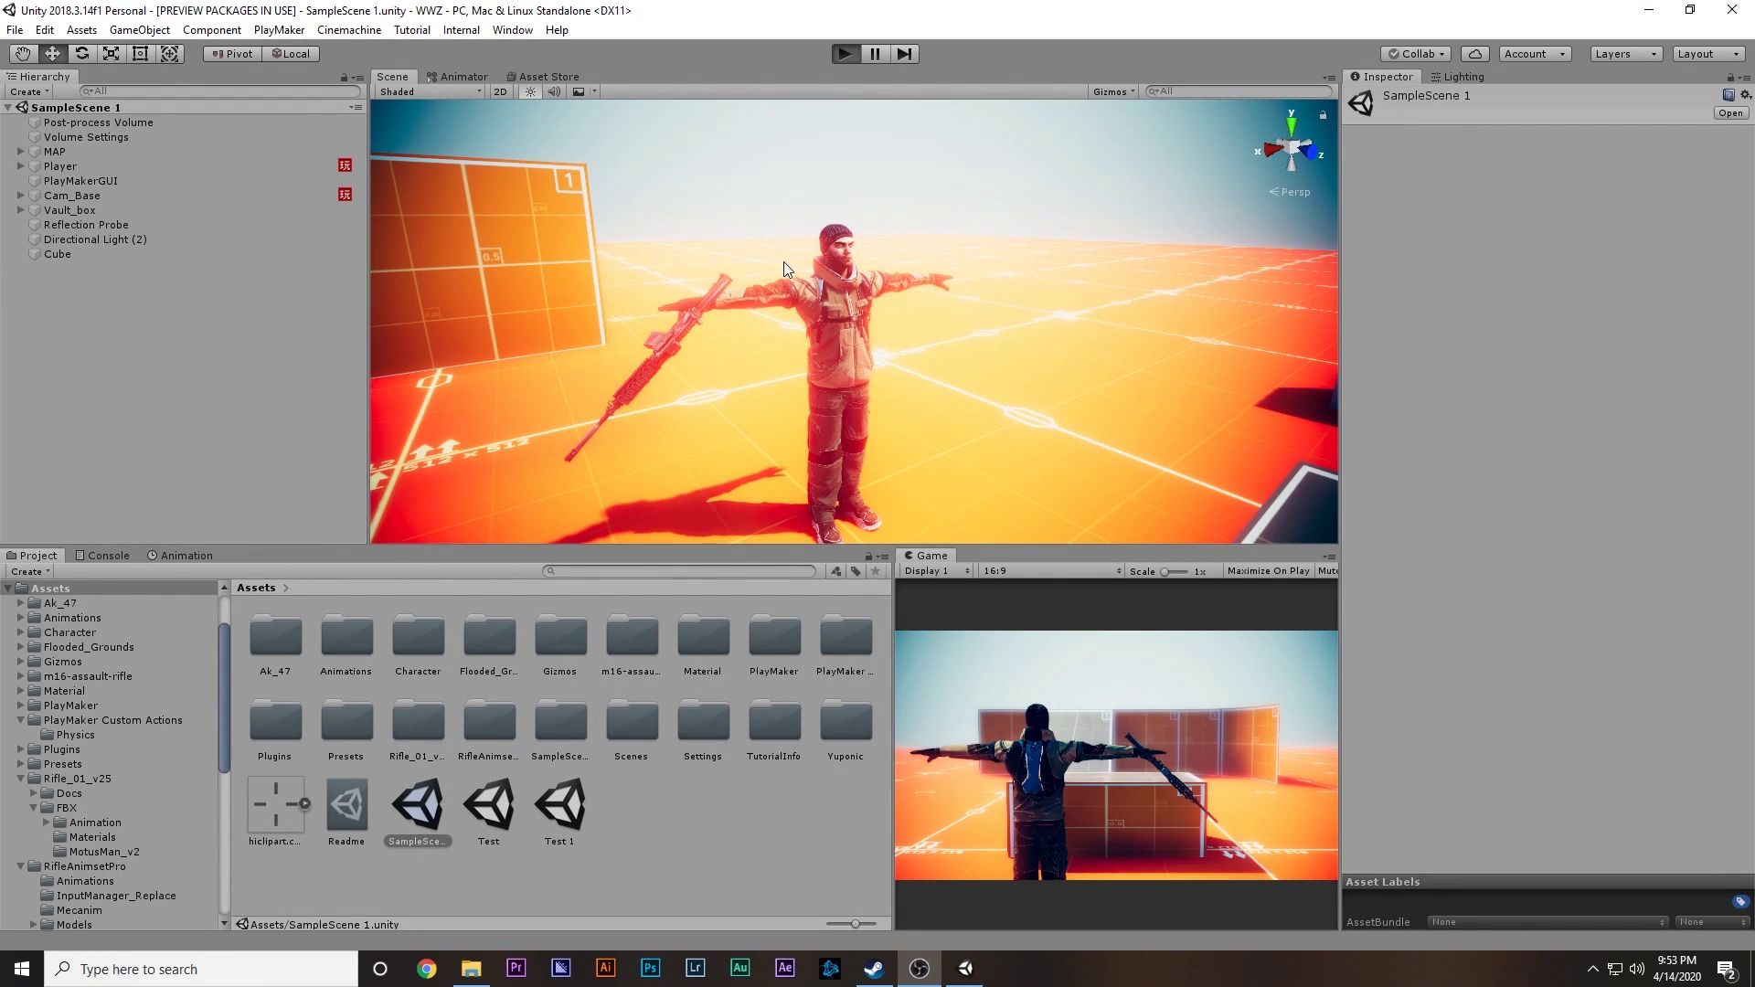
Step: Run SampleScene 1 with a maximized Game view and test the character's movement around the vault box
key("ctrl+p")
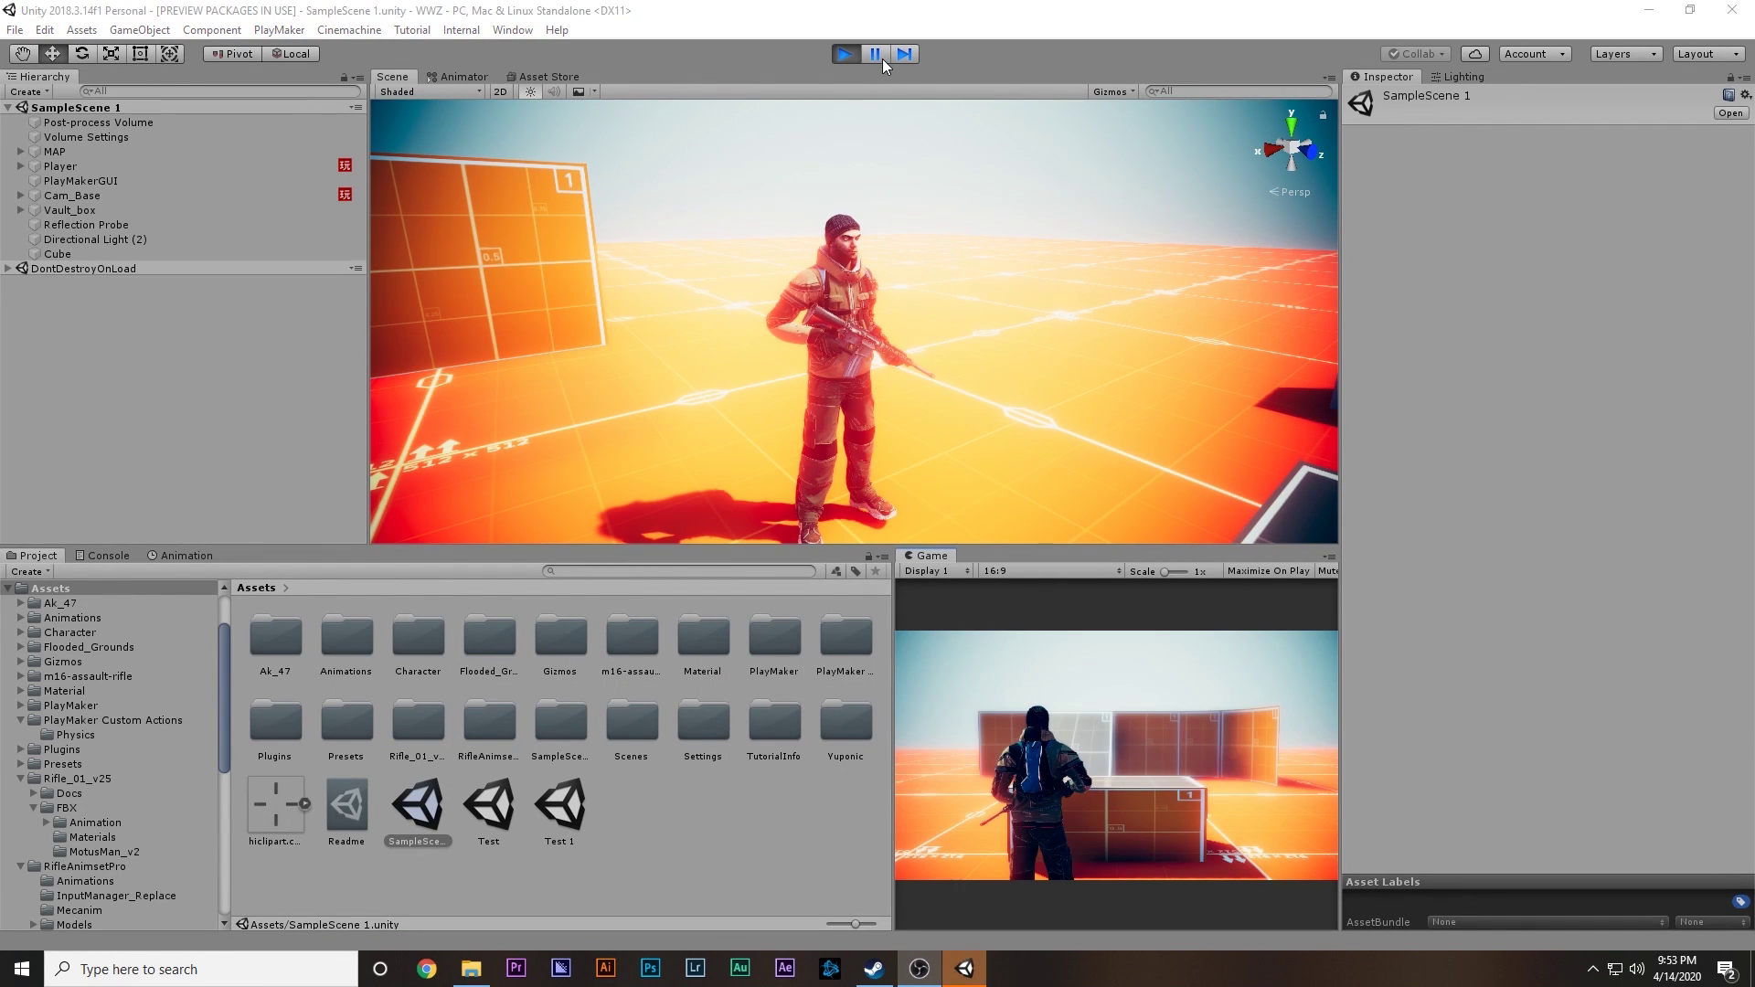
key("shift+space")
left_click(867, 62)
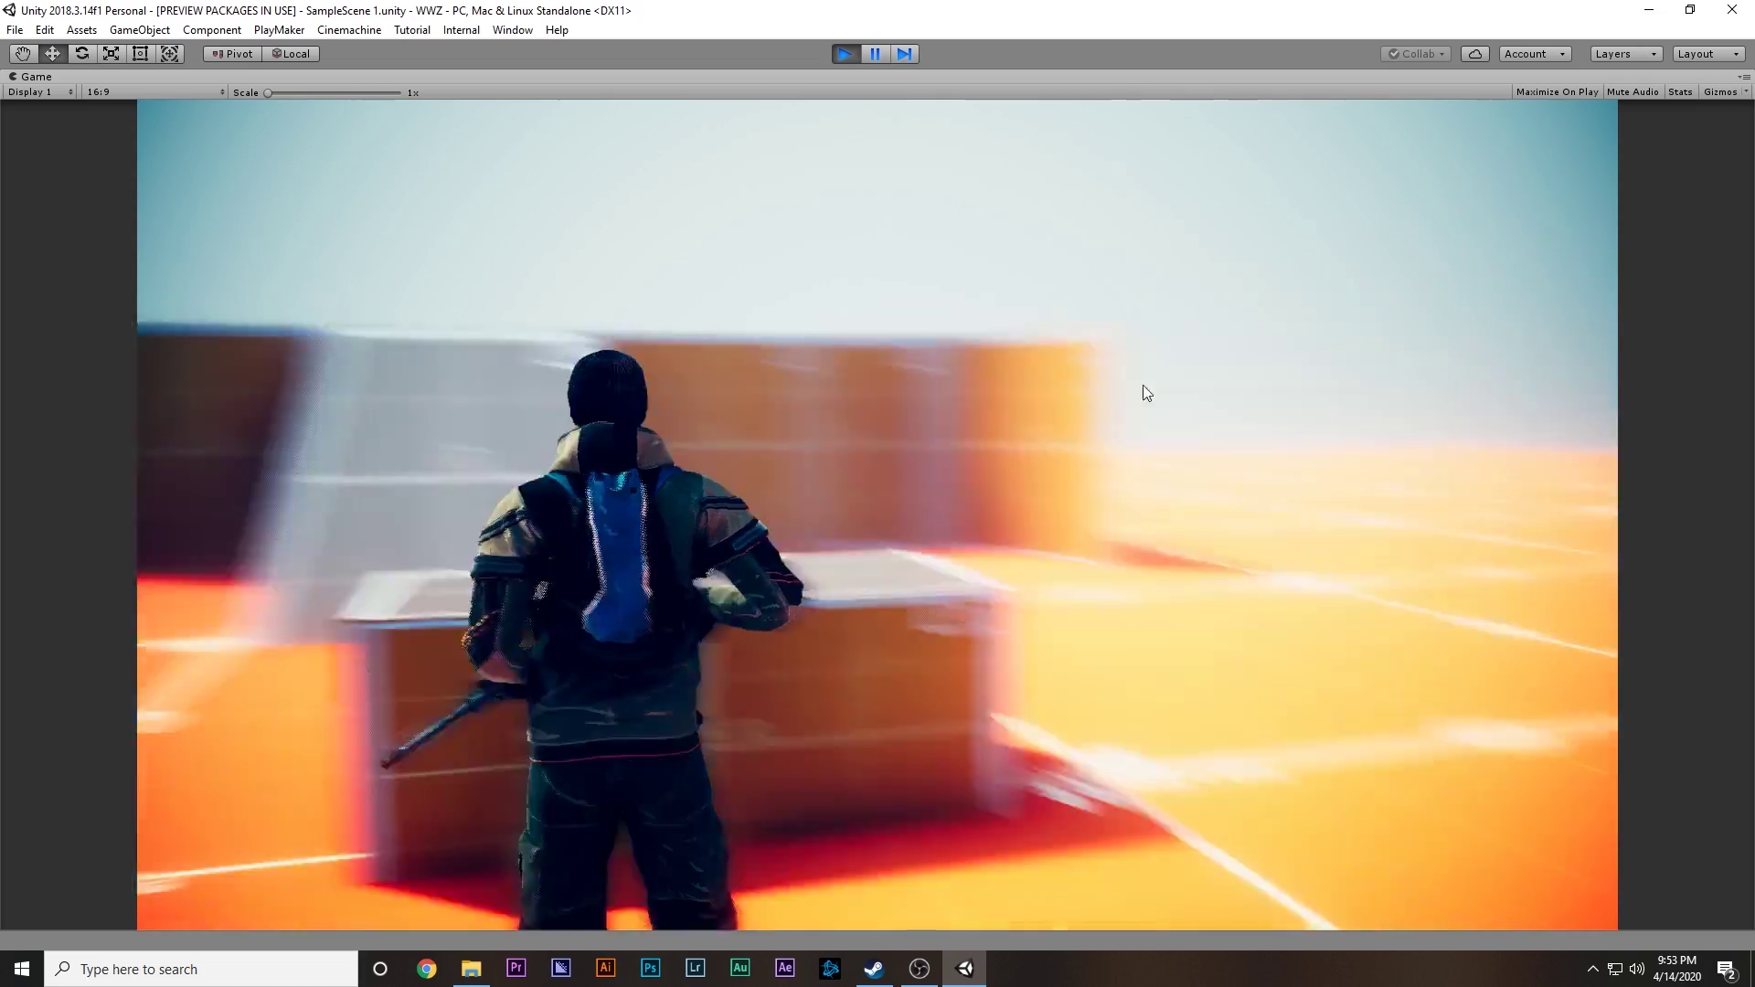
key("w")
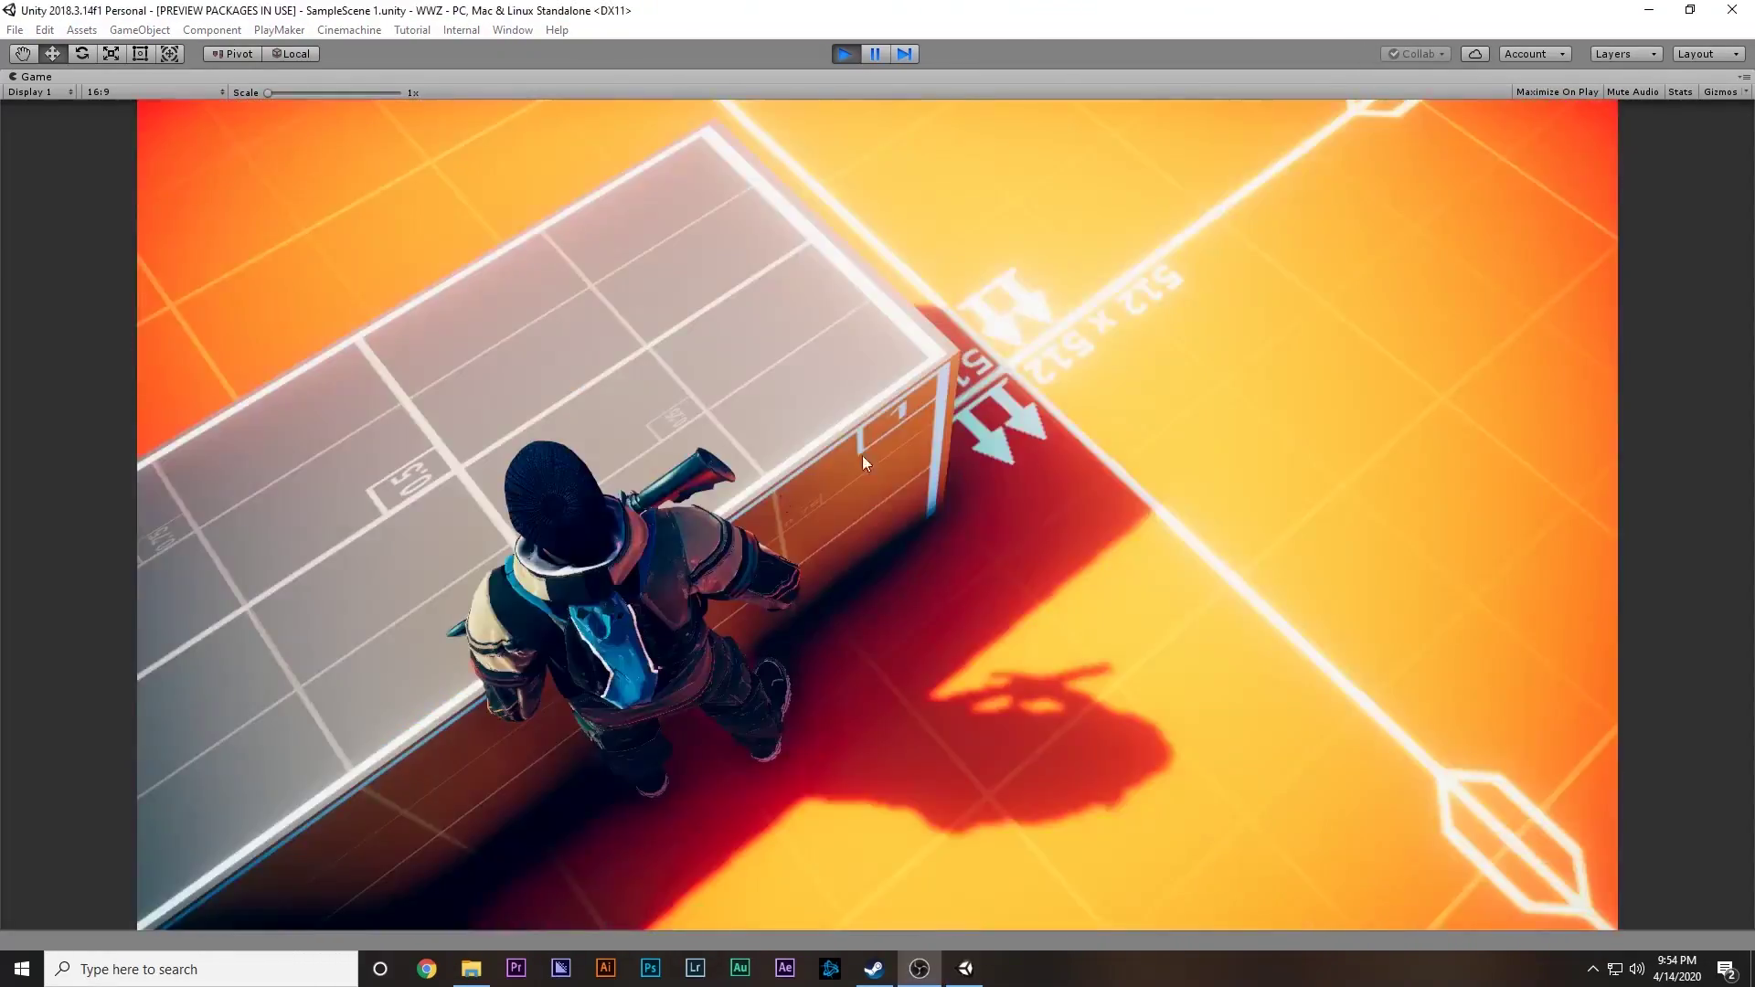
key("w")
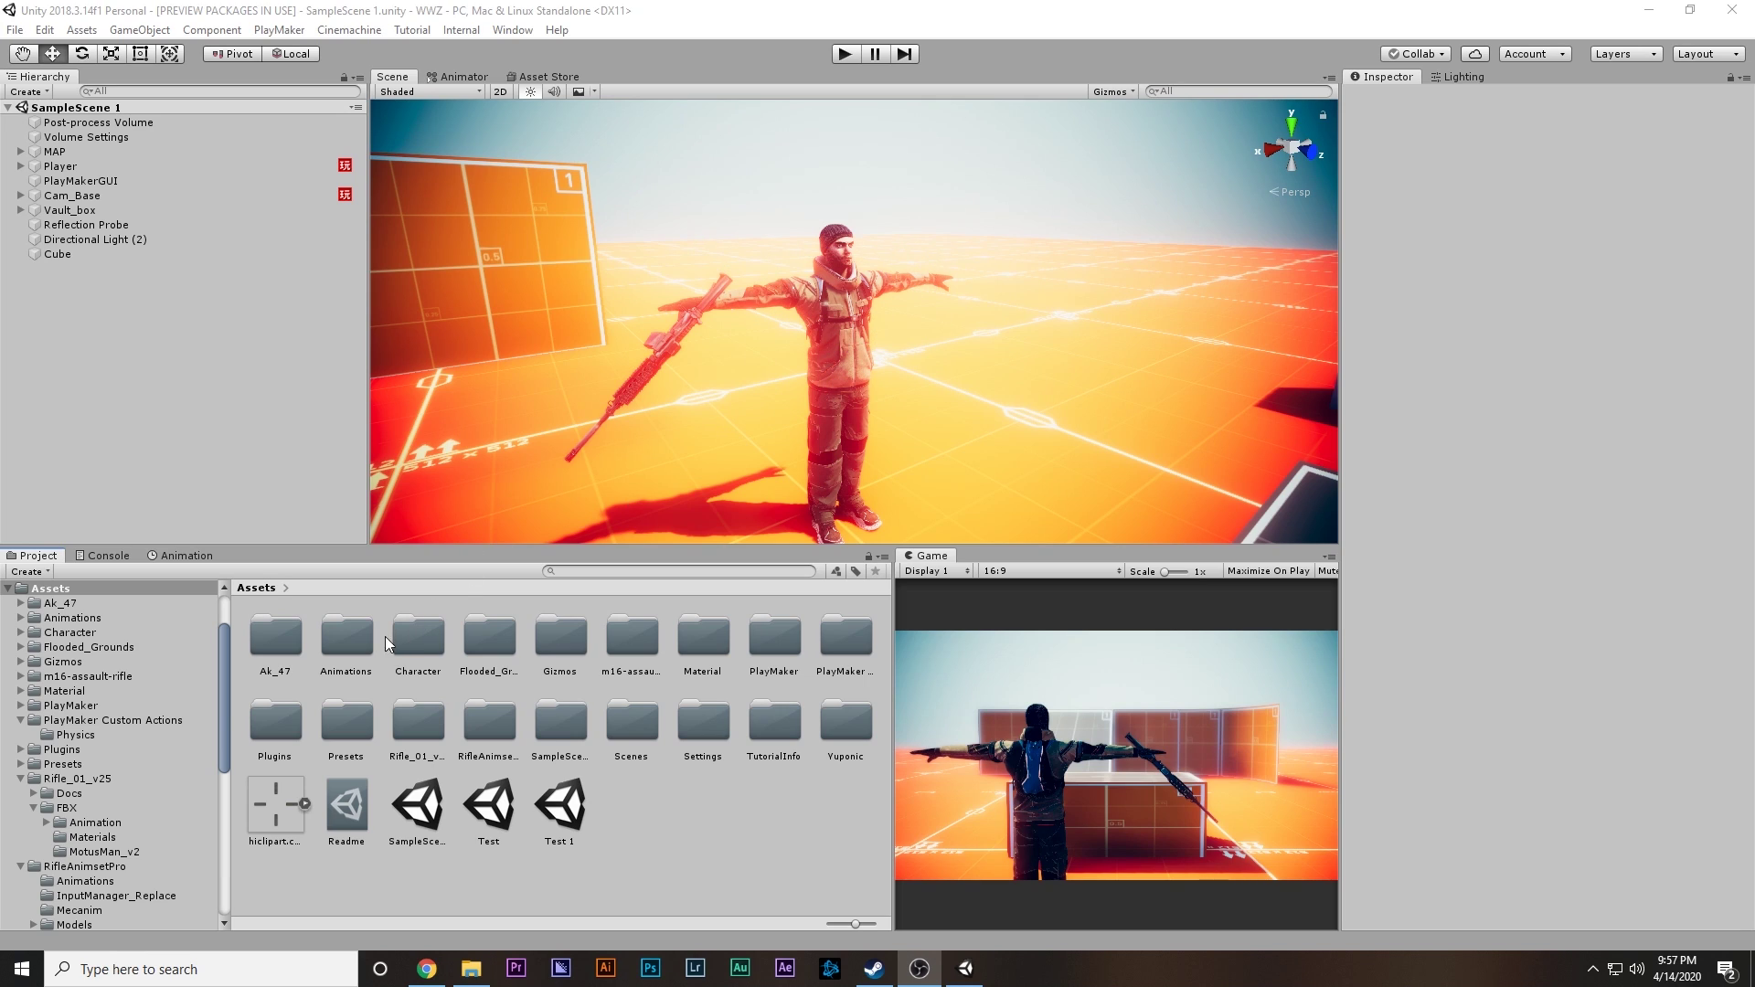
Step: Open the Animations folder and look through the Idle, RifleAnimsetPro_Additionals and other existing character animations
double_click(358, 639)
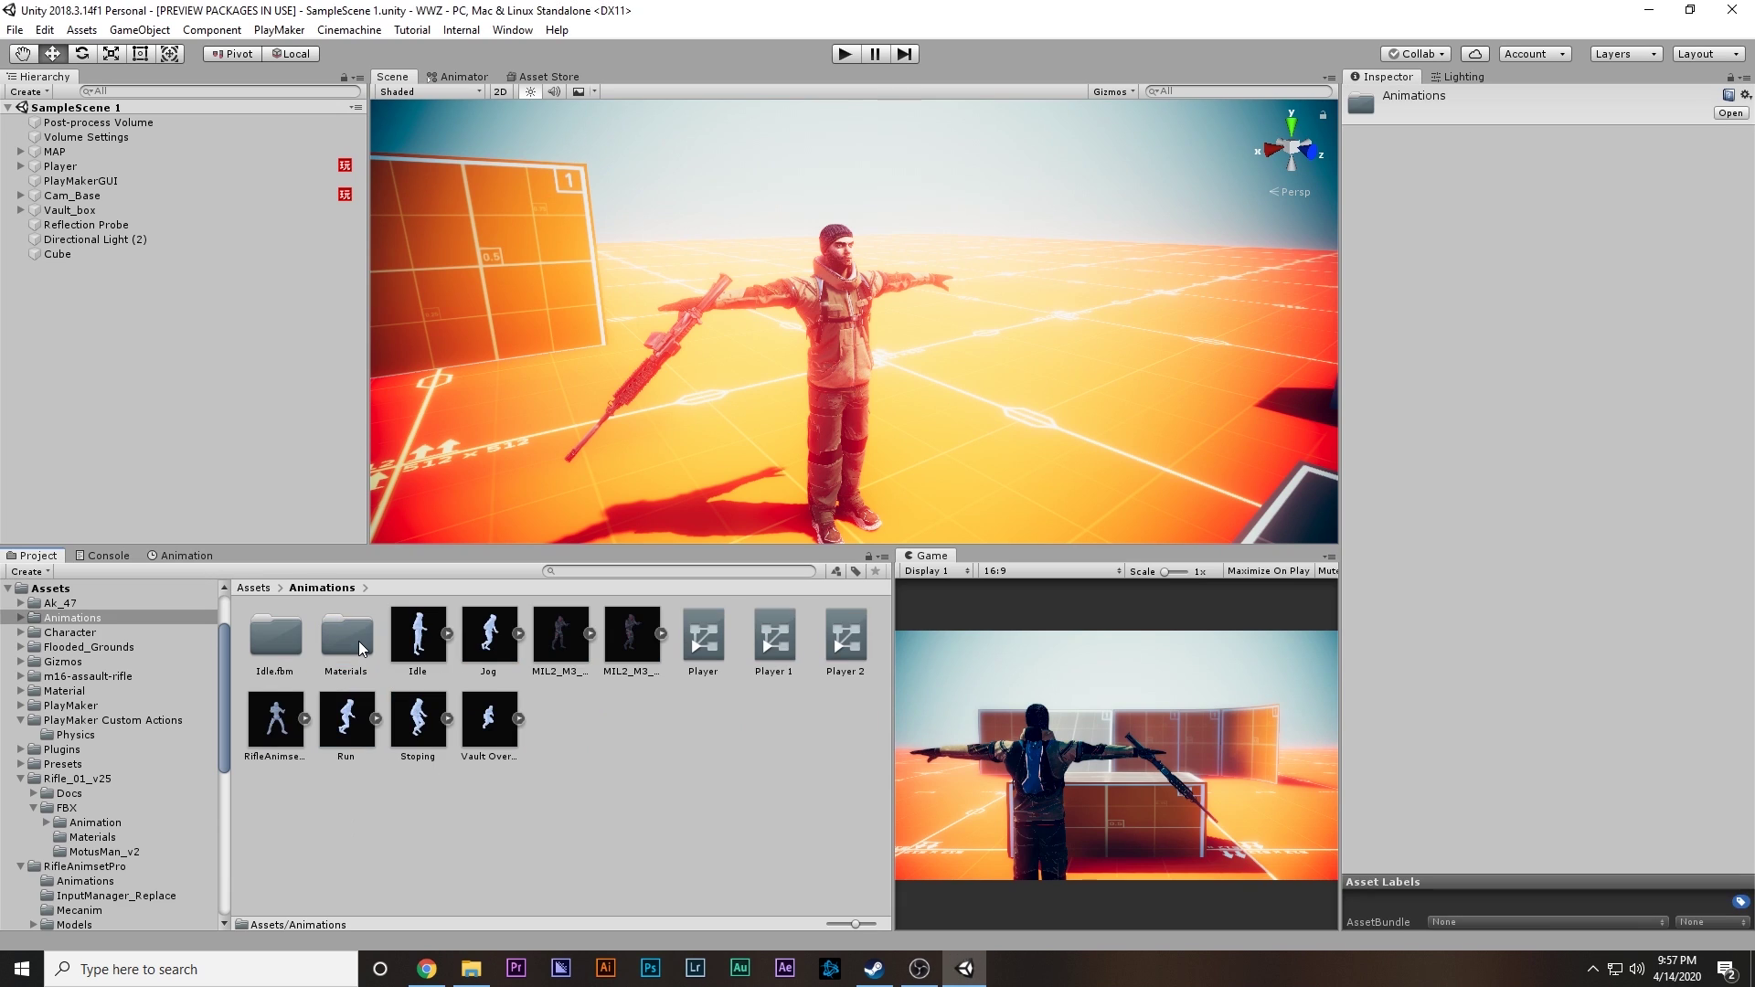
left_click(431, 632)
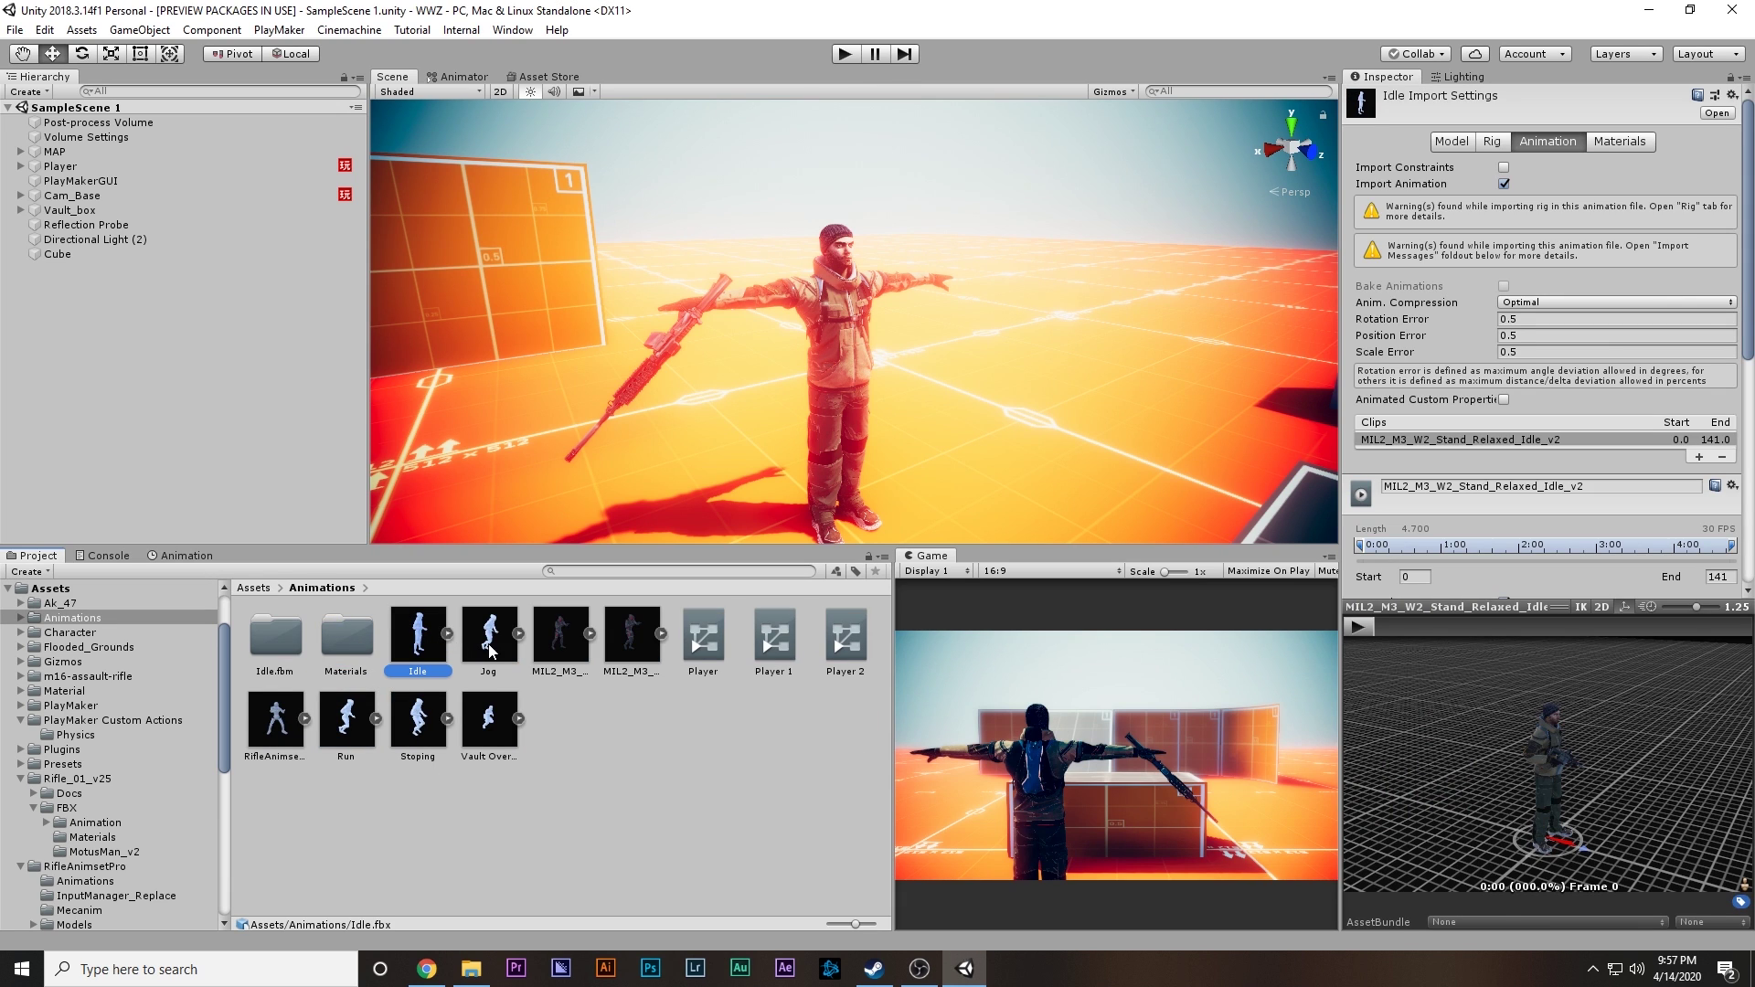
left_click(285, 722)
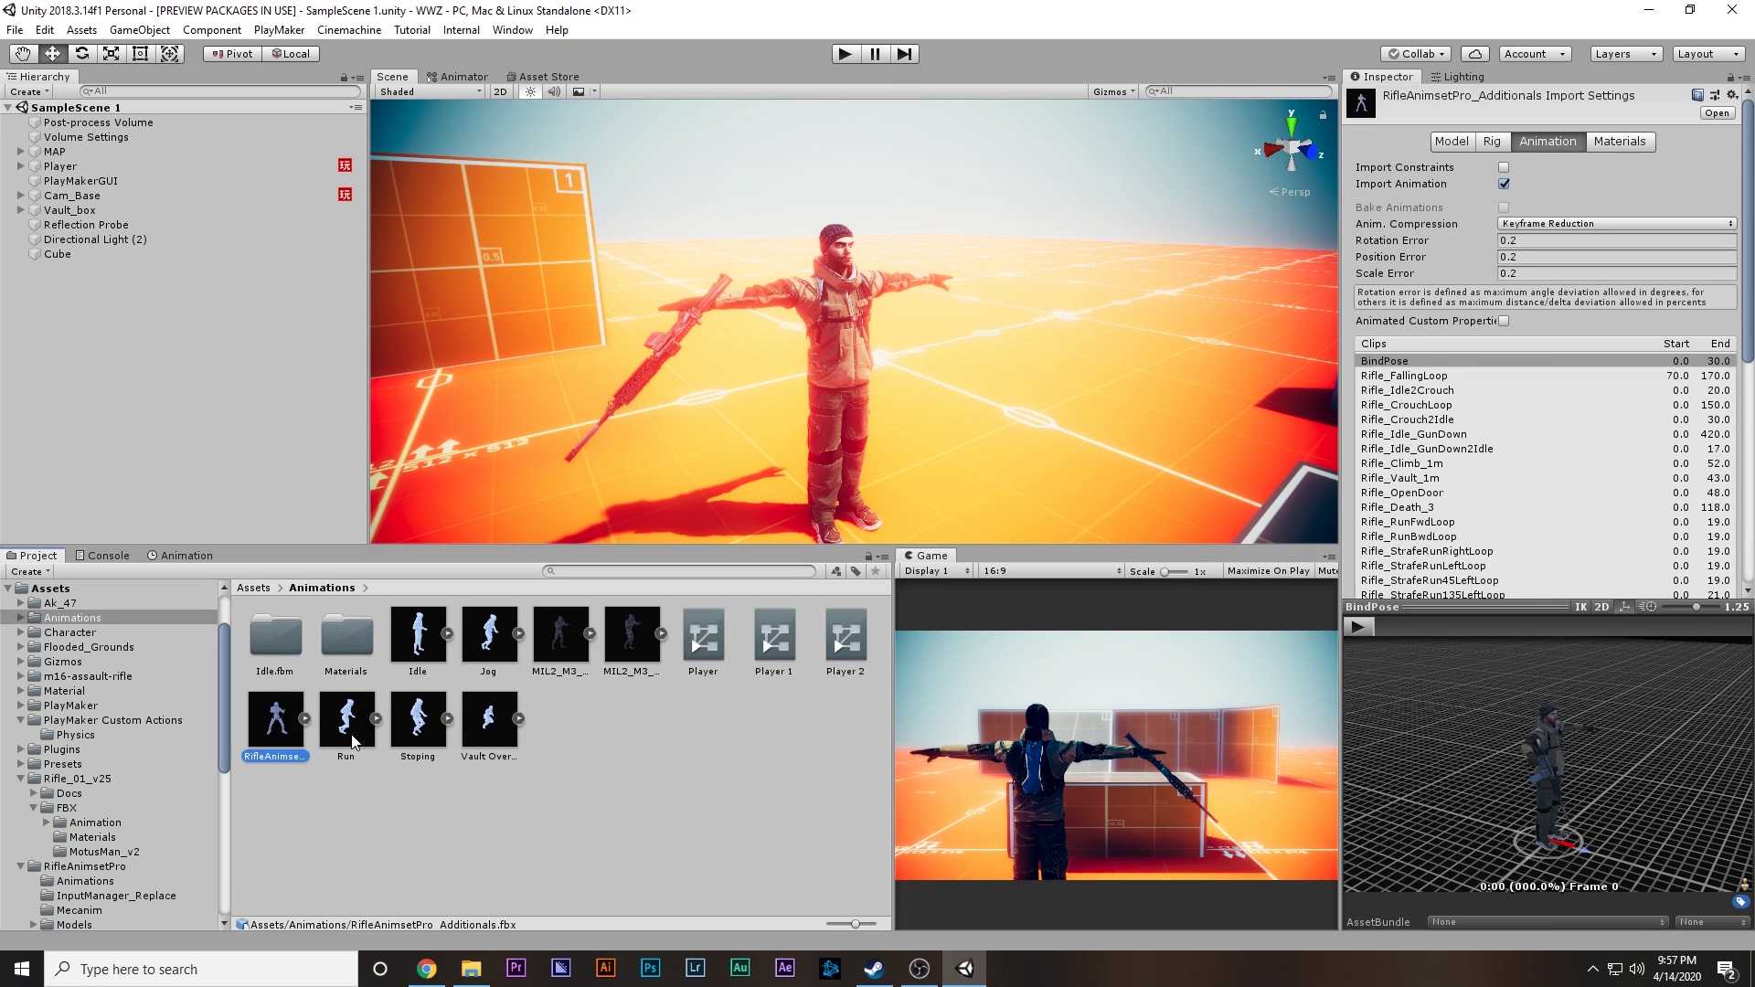
left_click(348, 726)
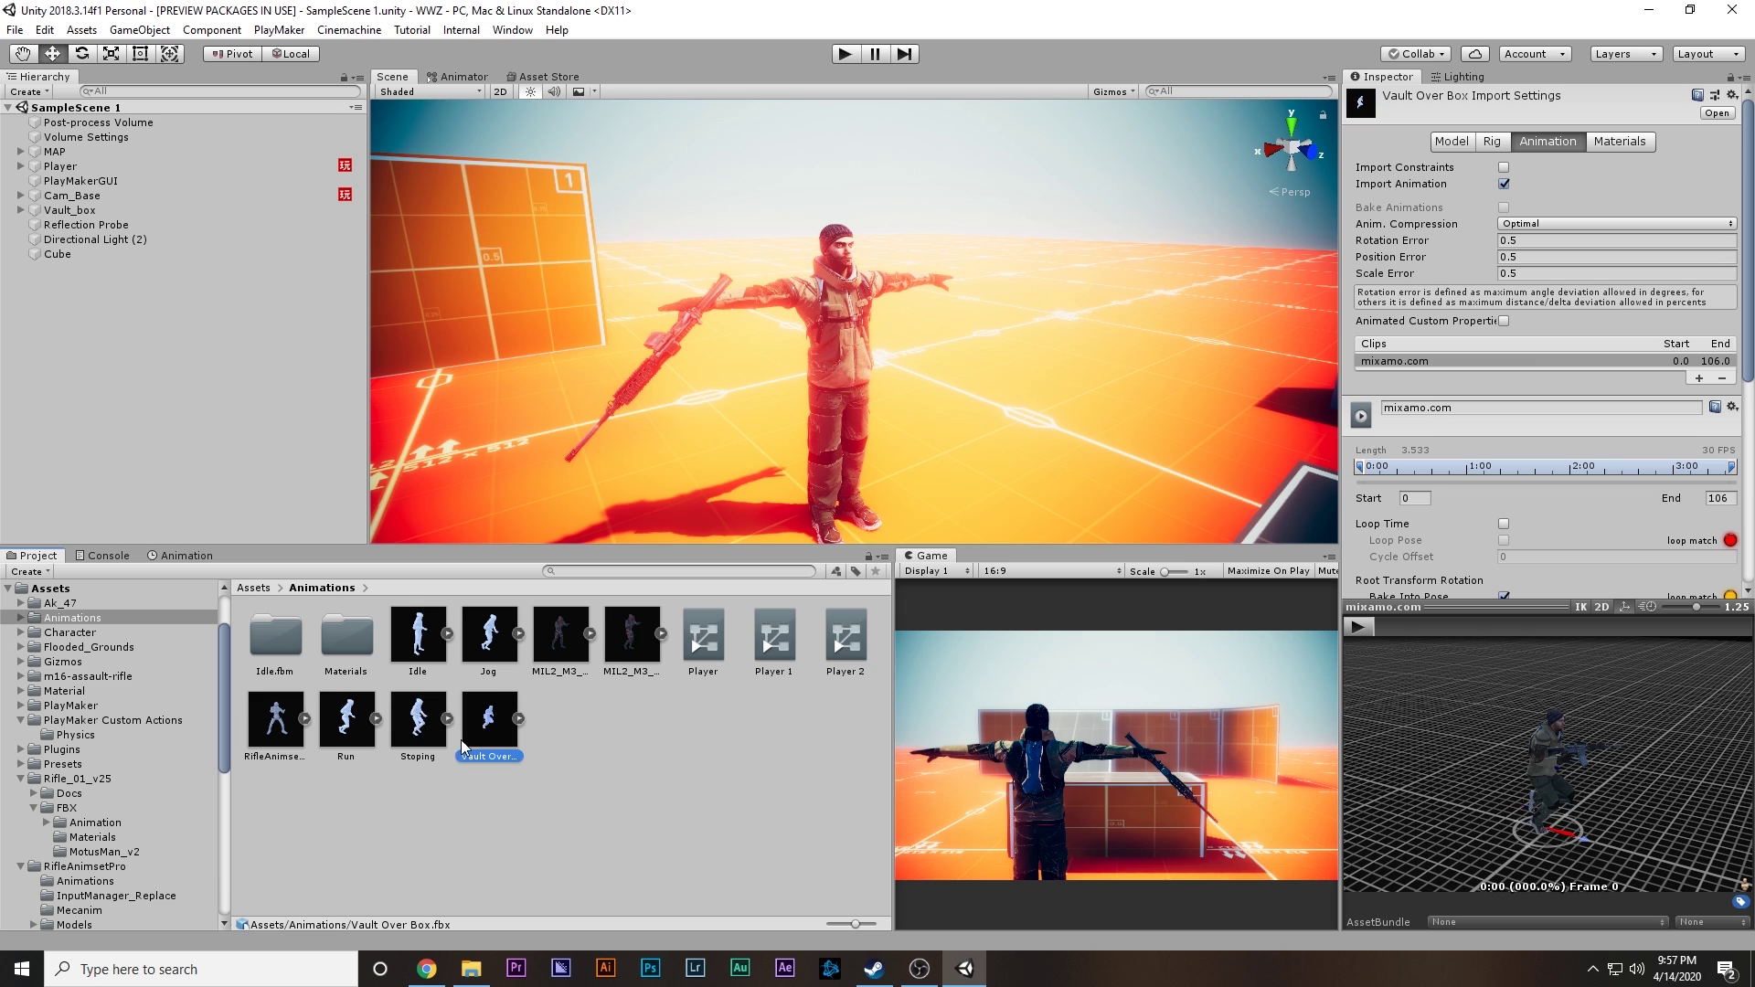
Step: Preview the MIL2_M3_W2_Stand_Aim_Idle_v2 and MIL2_M3_W2_Walk_Aim_F_Loop animations, stopping playback after viewing
left_click(664, 640)
left_click(554, 659)
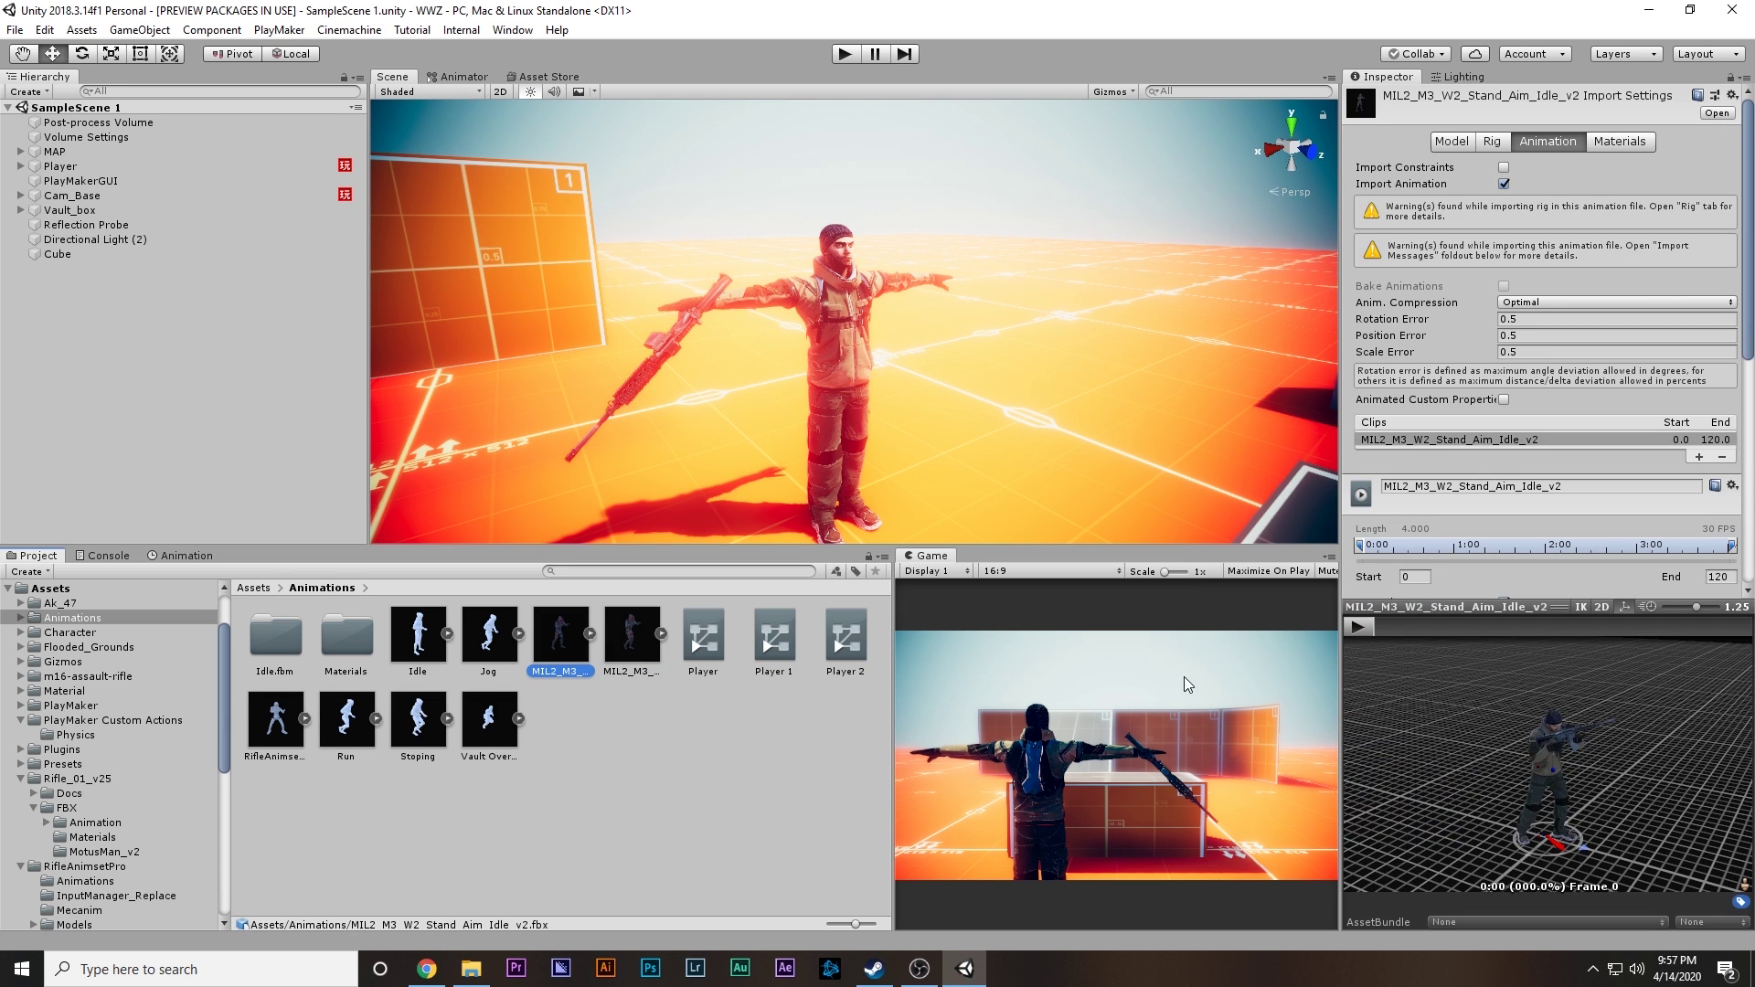
scroll(1617, 757, "up", 5)
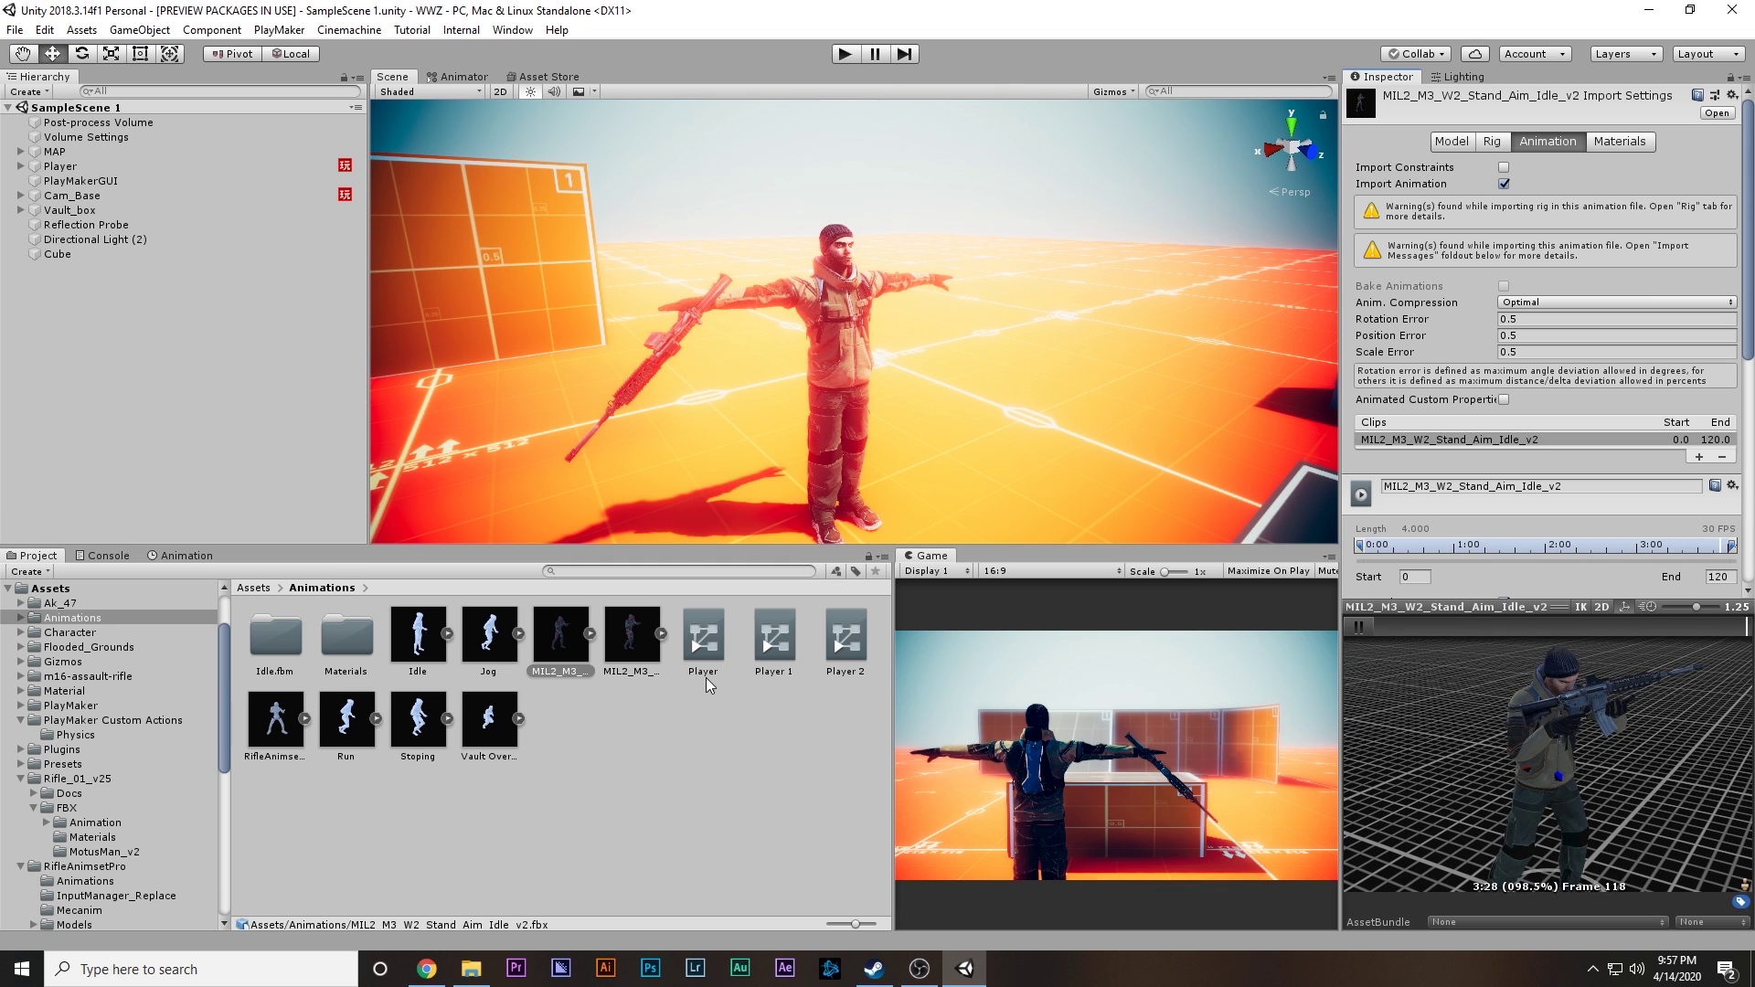
left_click(635, 651)
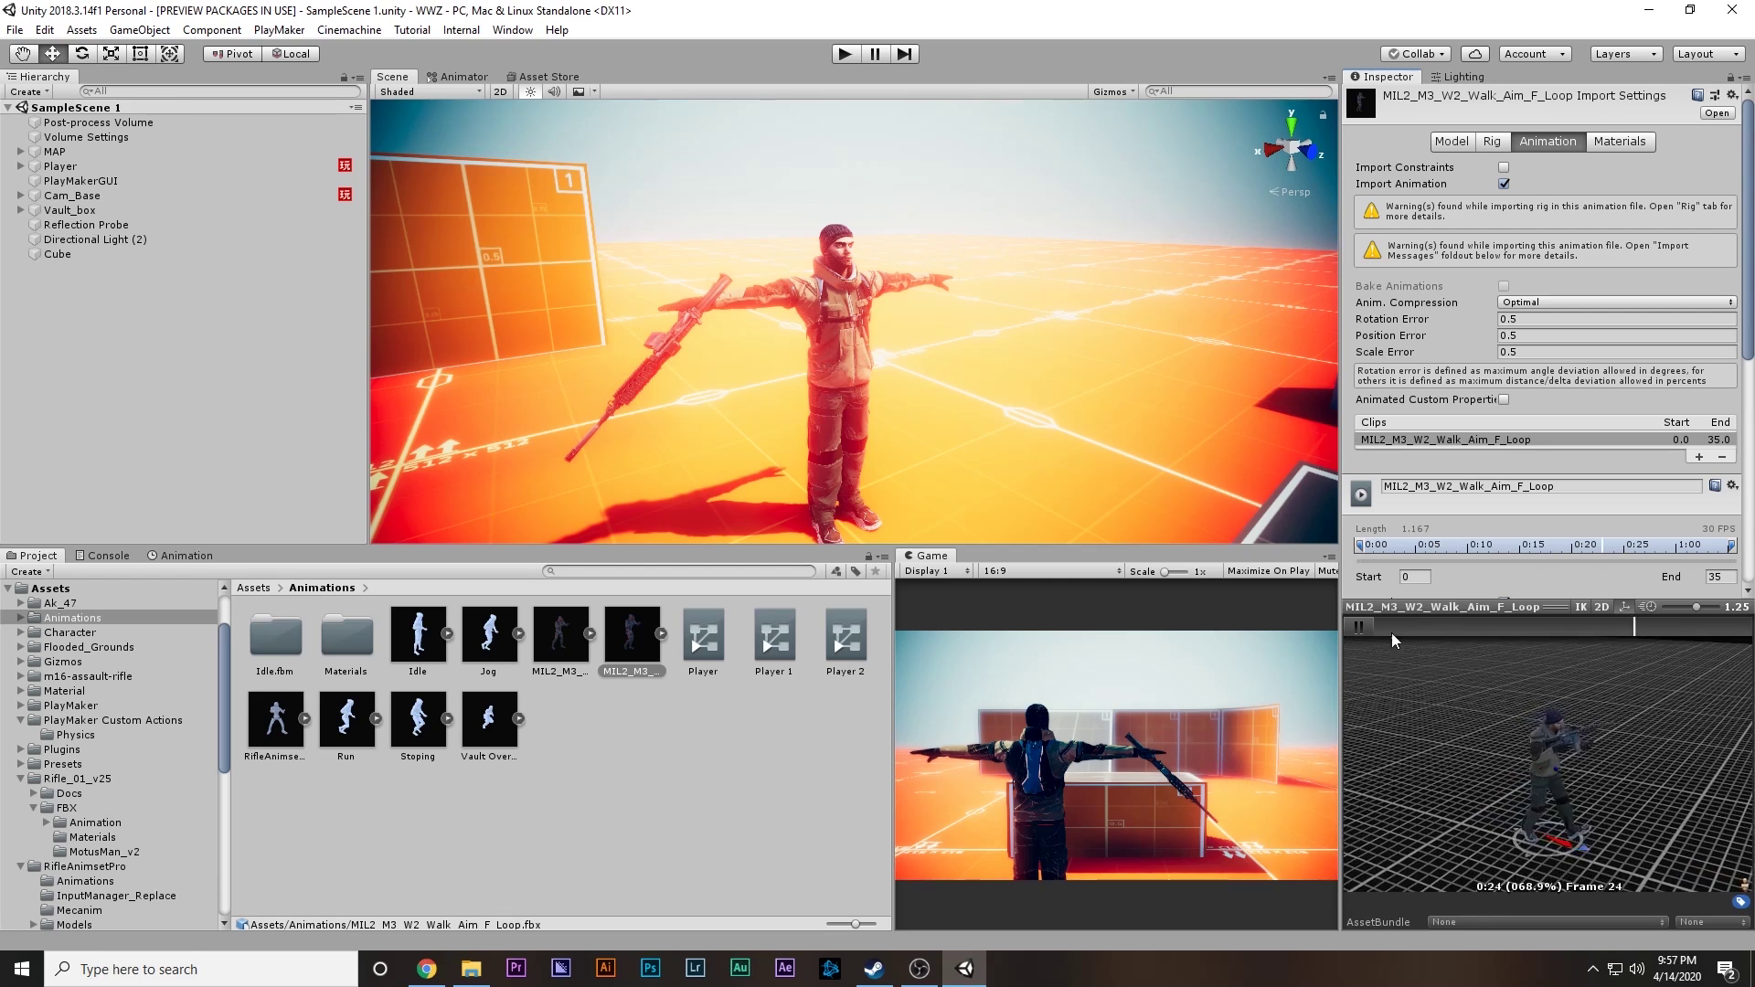
left_click(1358, 626)
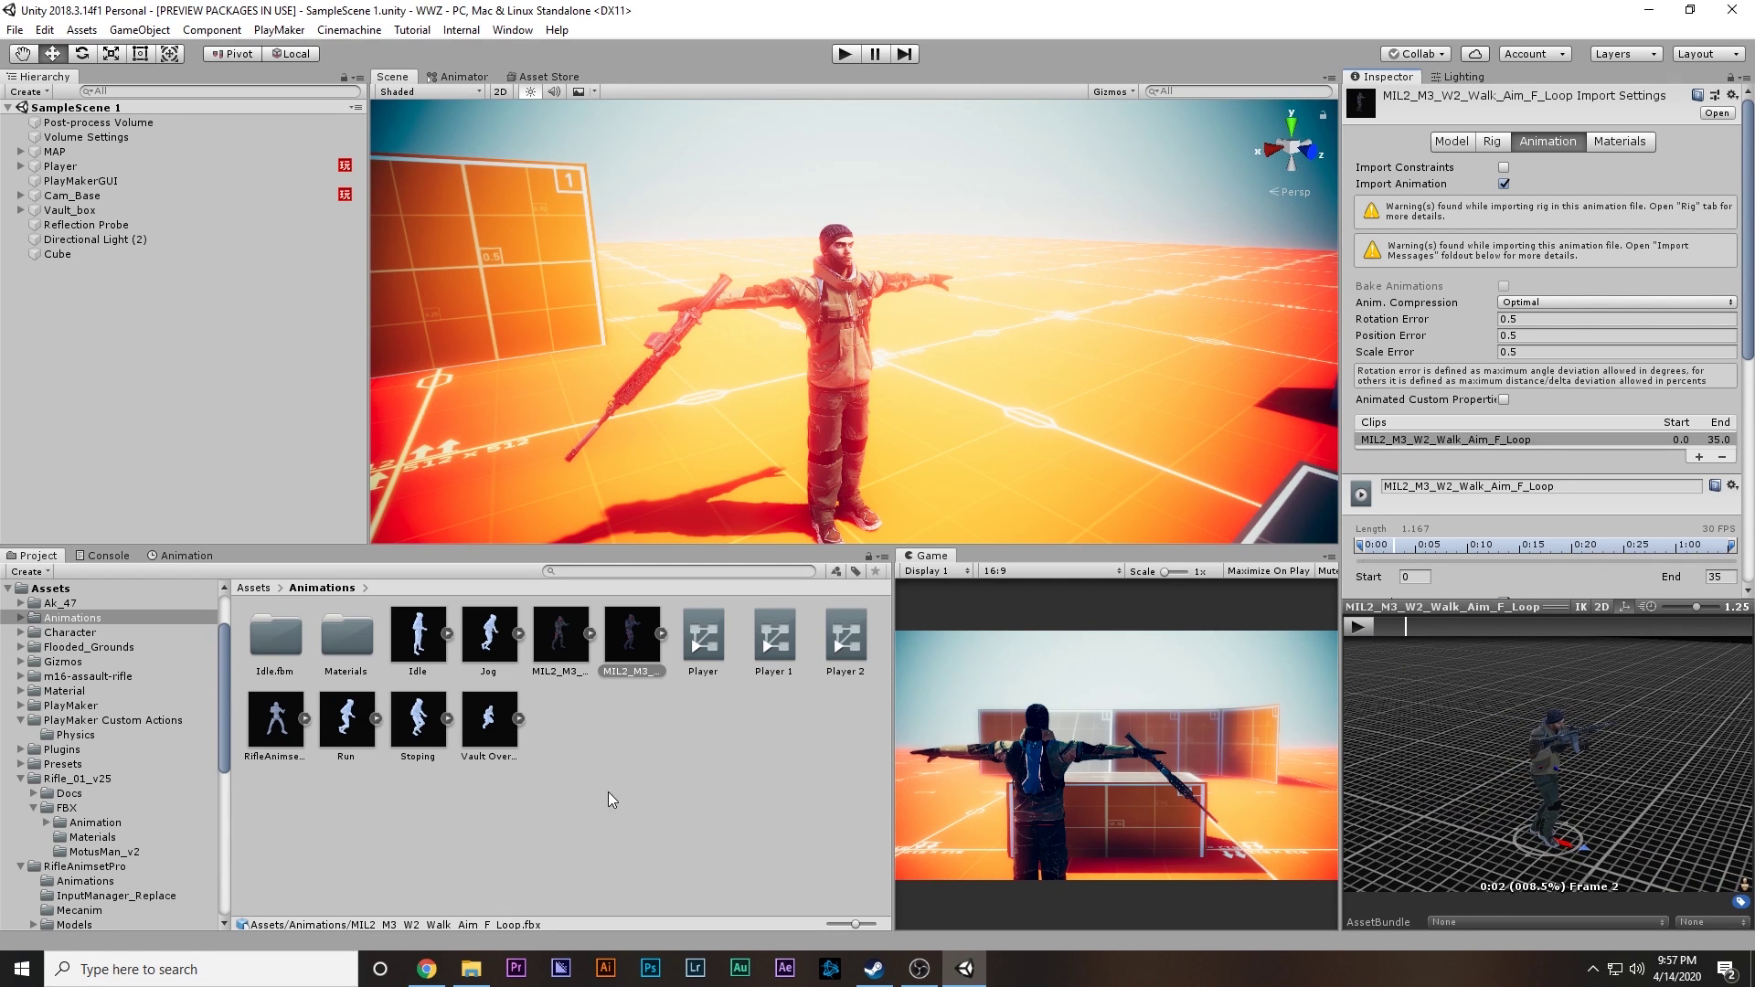
Step: Switch to Mixamo in Chrome, view the character upload dialog and close it
left_click(427, 966)
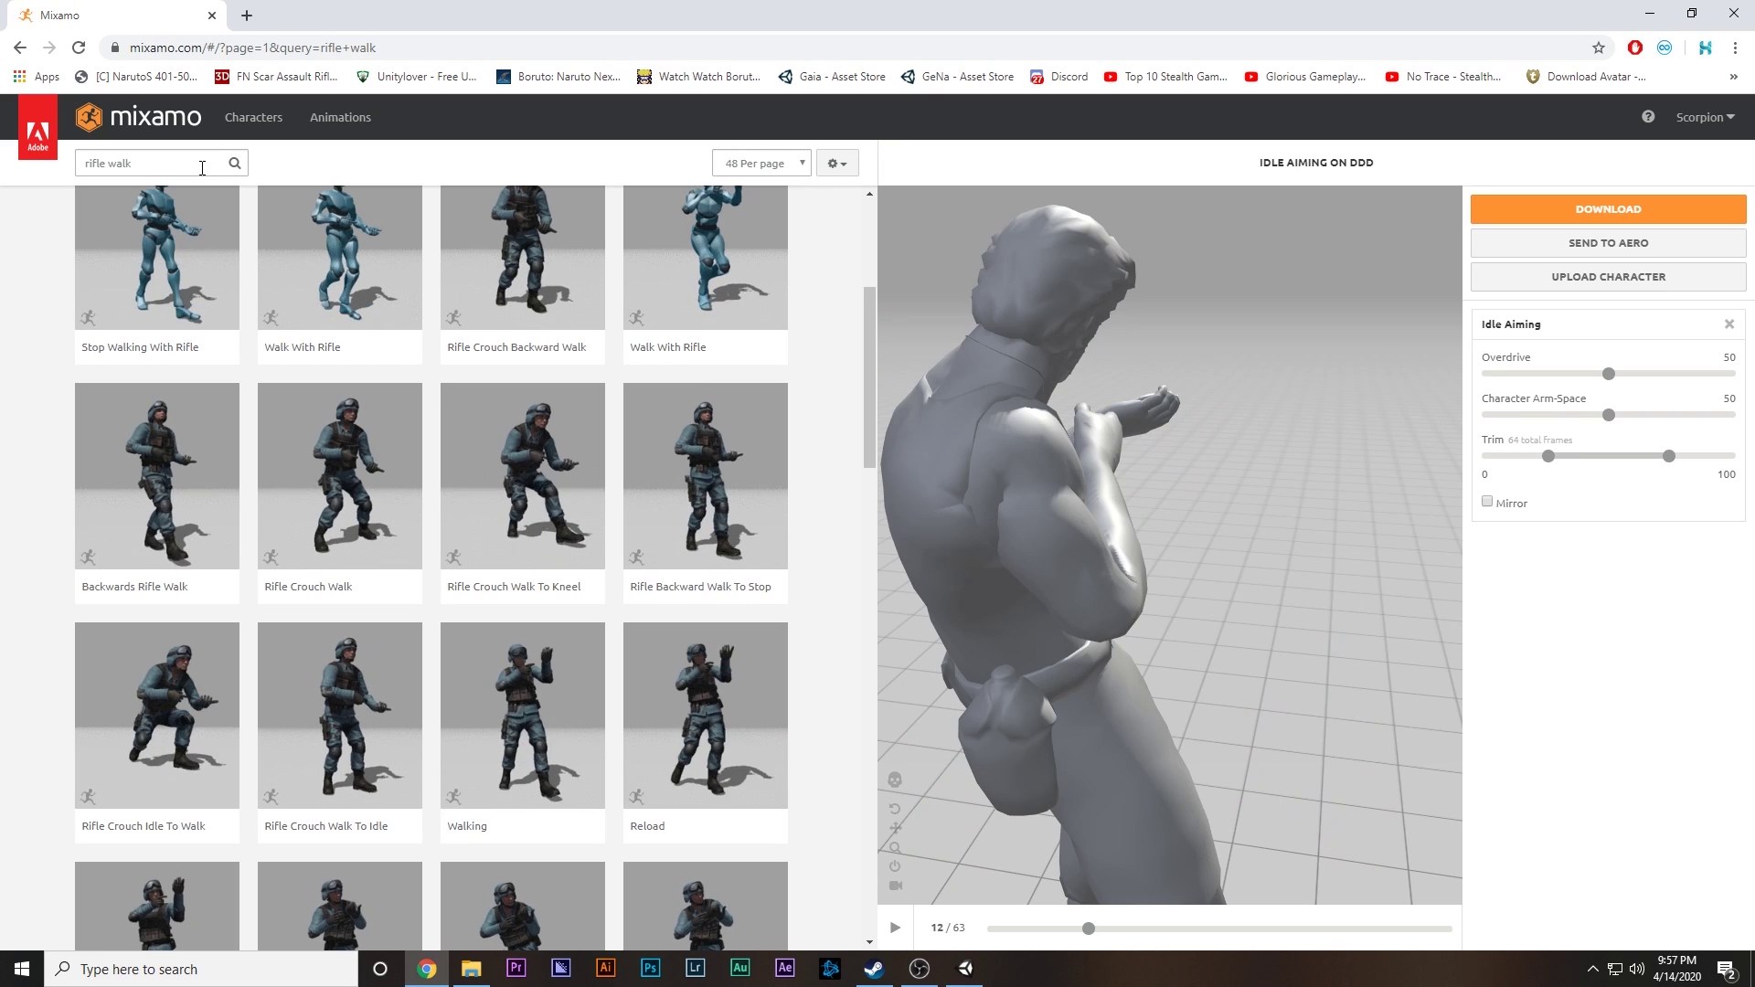
left_click(1599, 280)
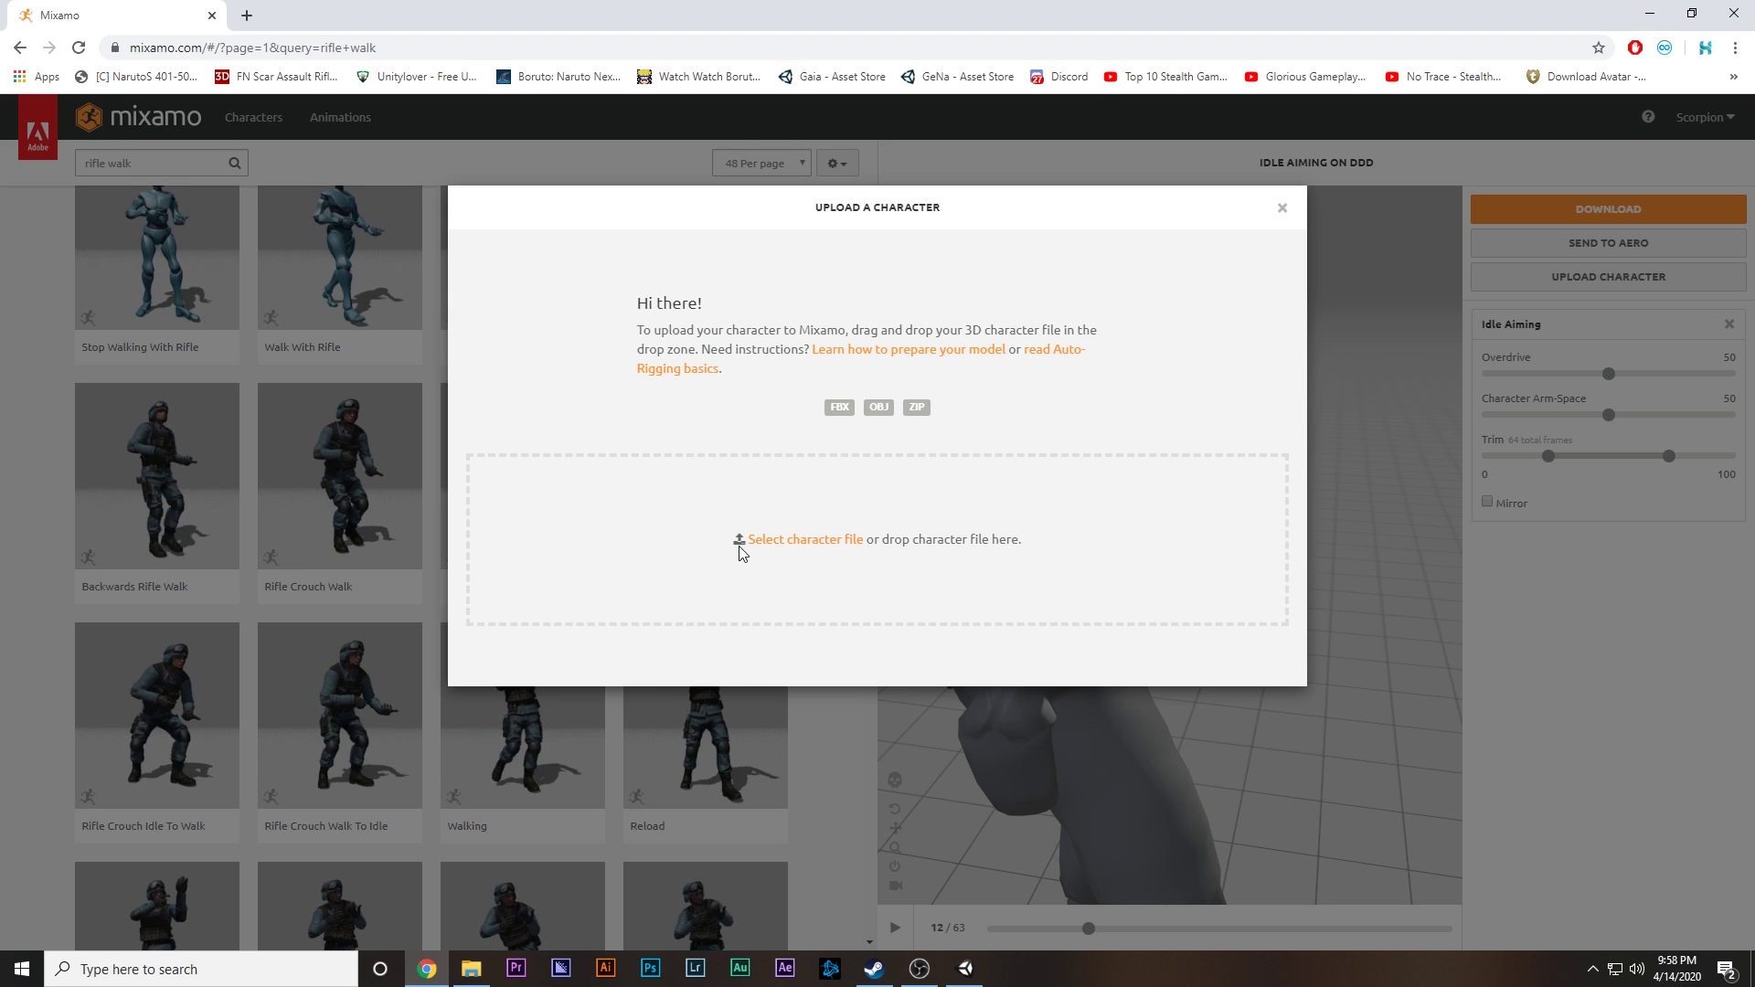
left_click(1282, 208)
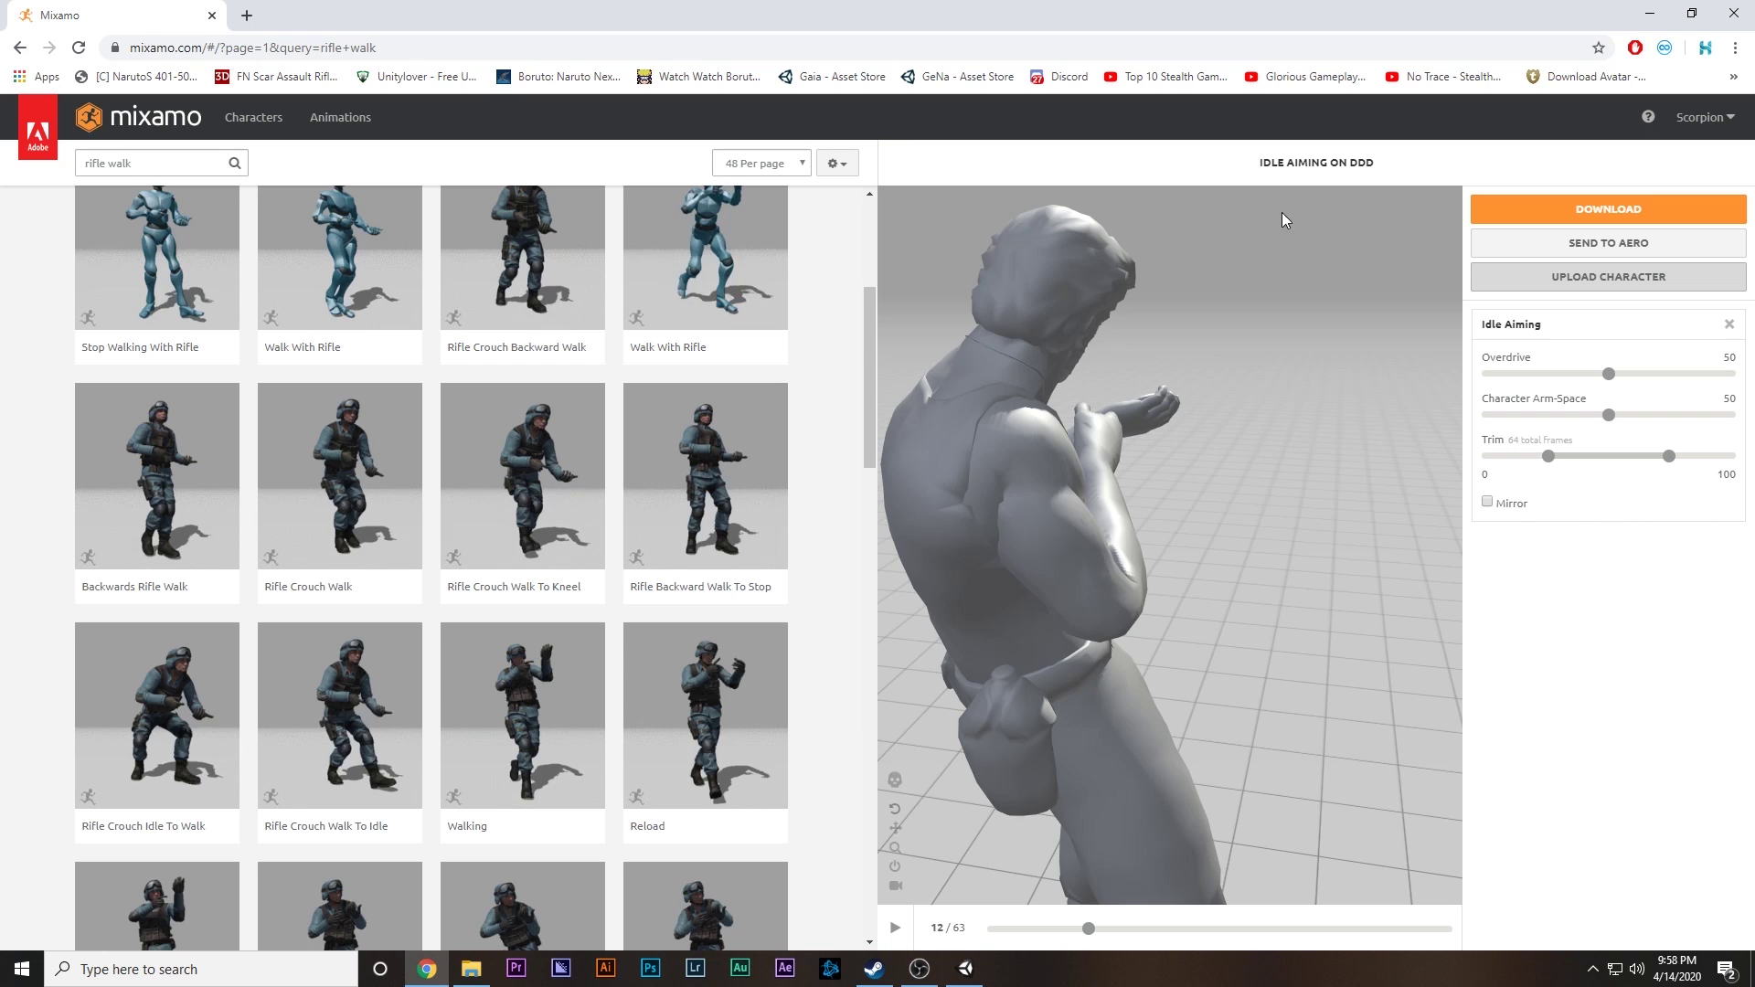
Step: Examine the rifle walk animation results and the Idle Aiming preview on the character
left_click_drag(1142, 366, 1075, 524)
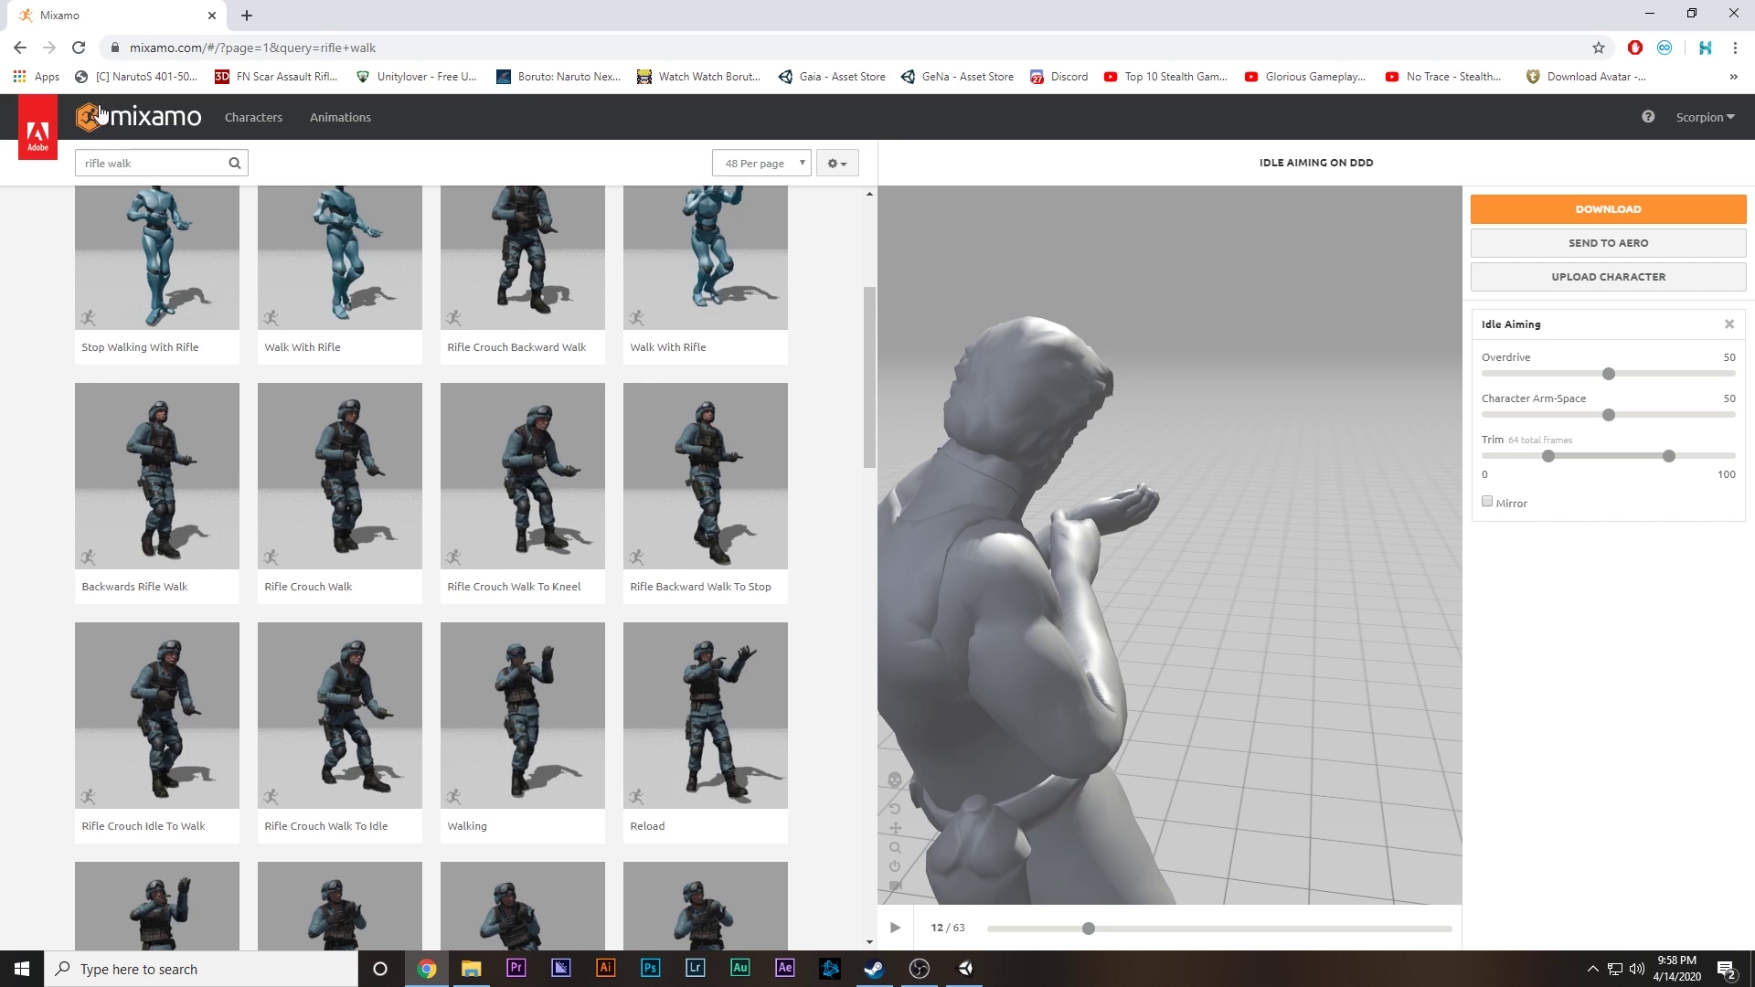
left_click(158, 172)
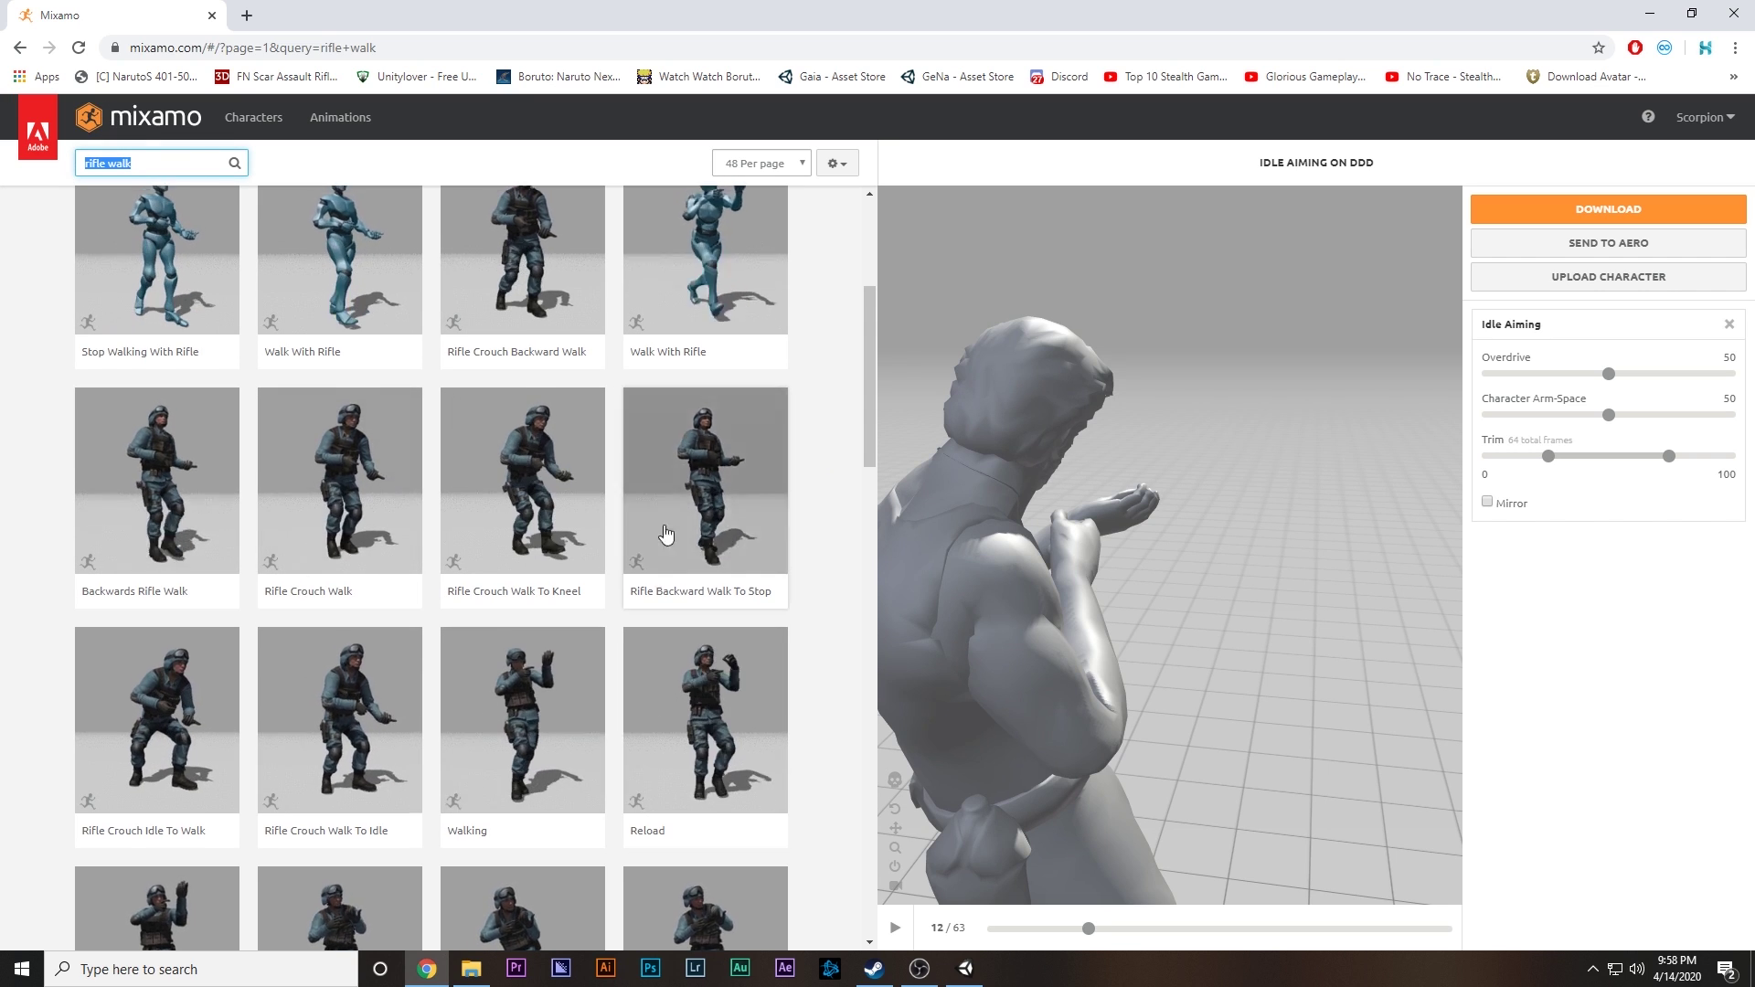
scroll(665, 535, "up", 3)
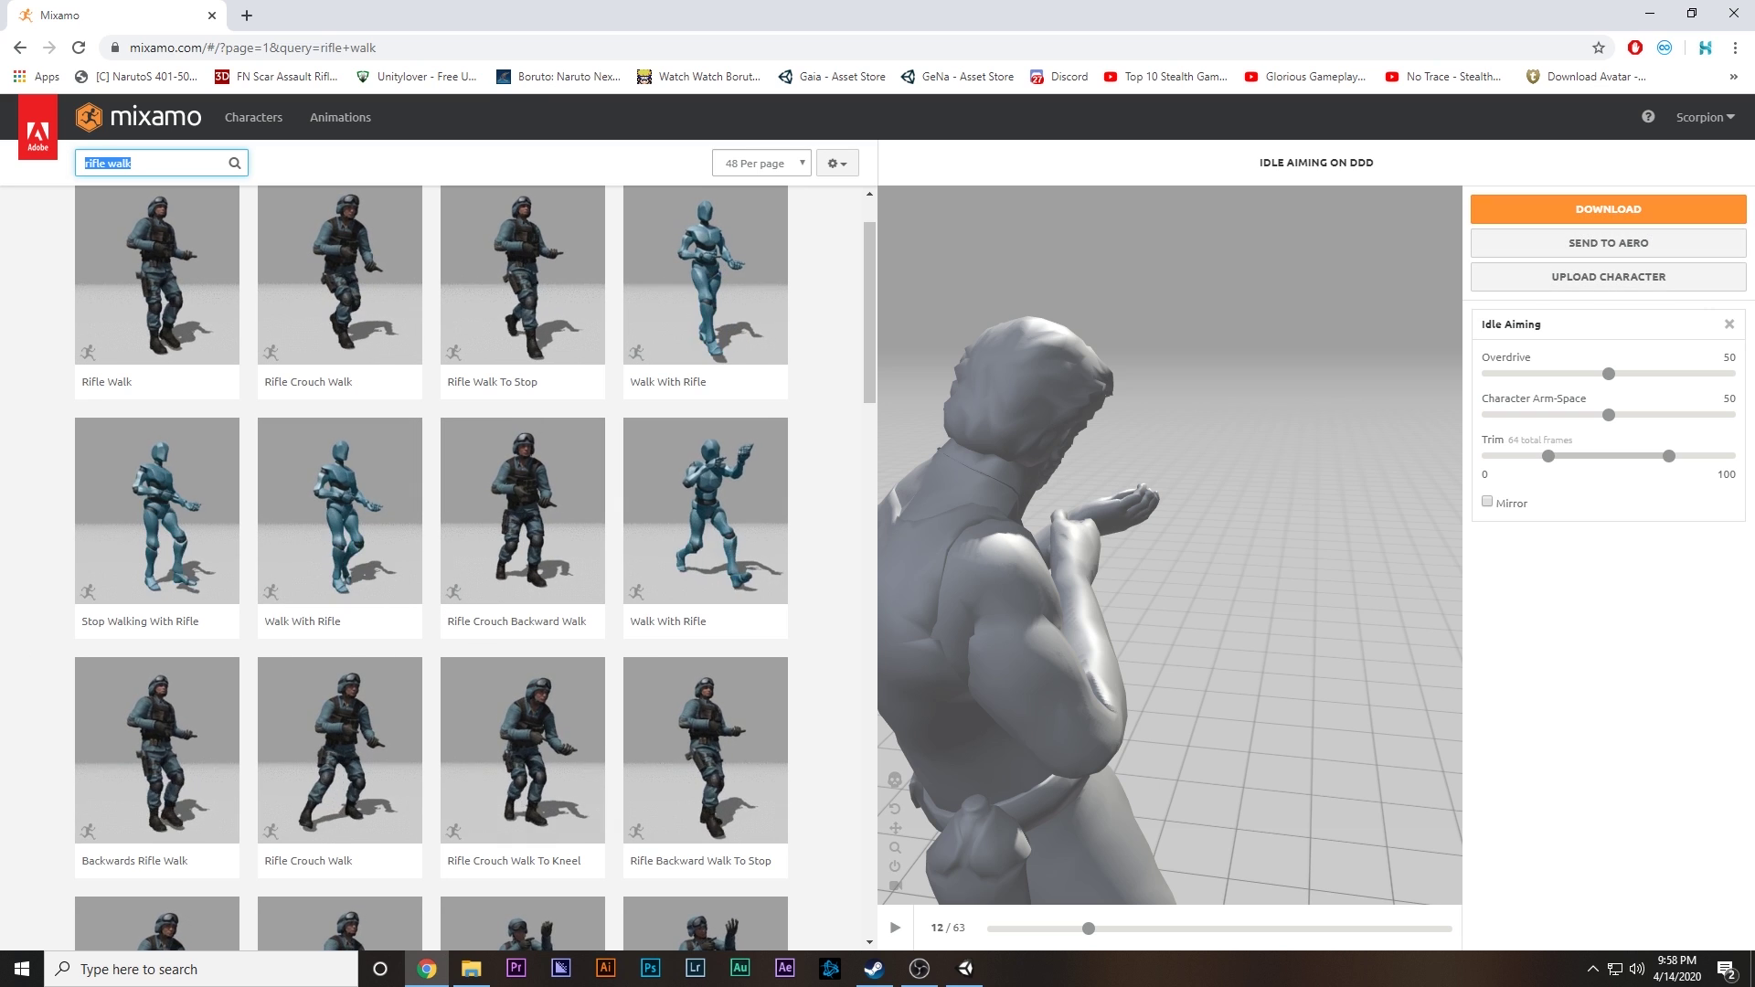
left_click_drag(1096, 478, 1175, 415)
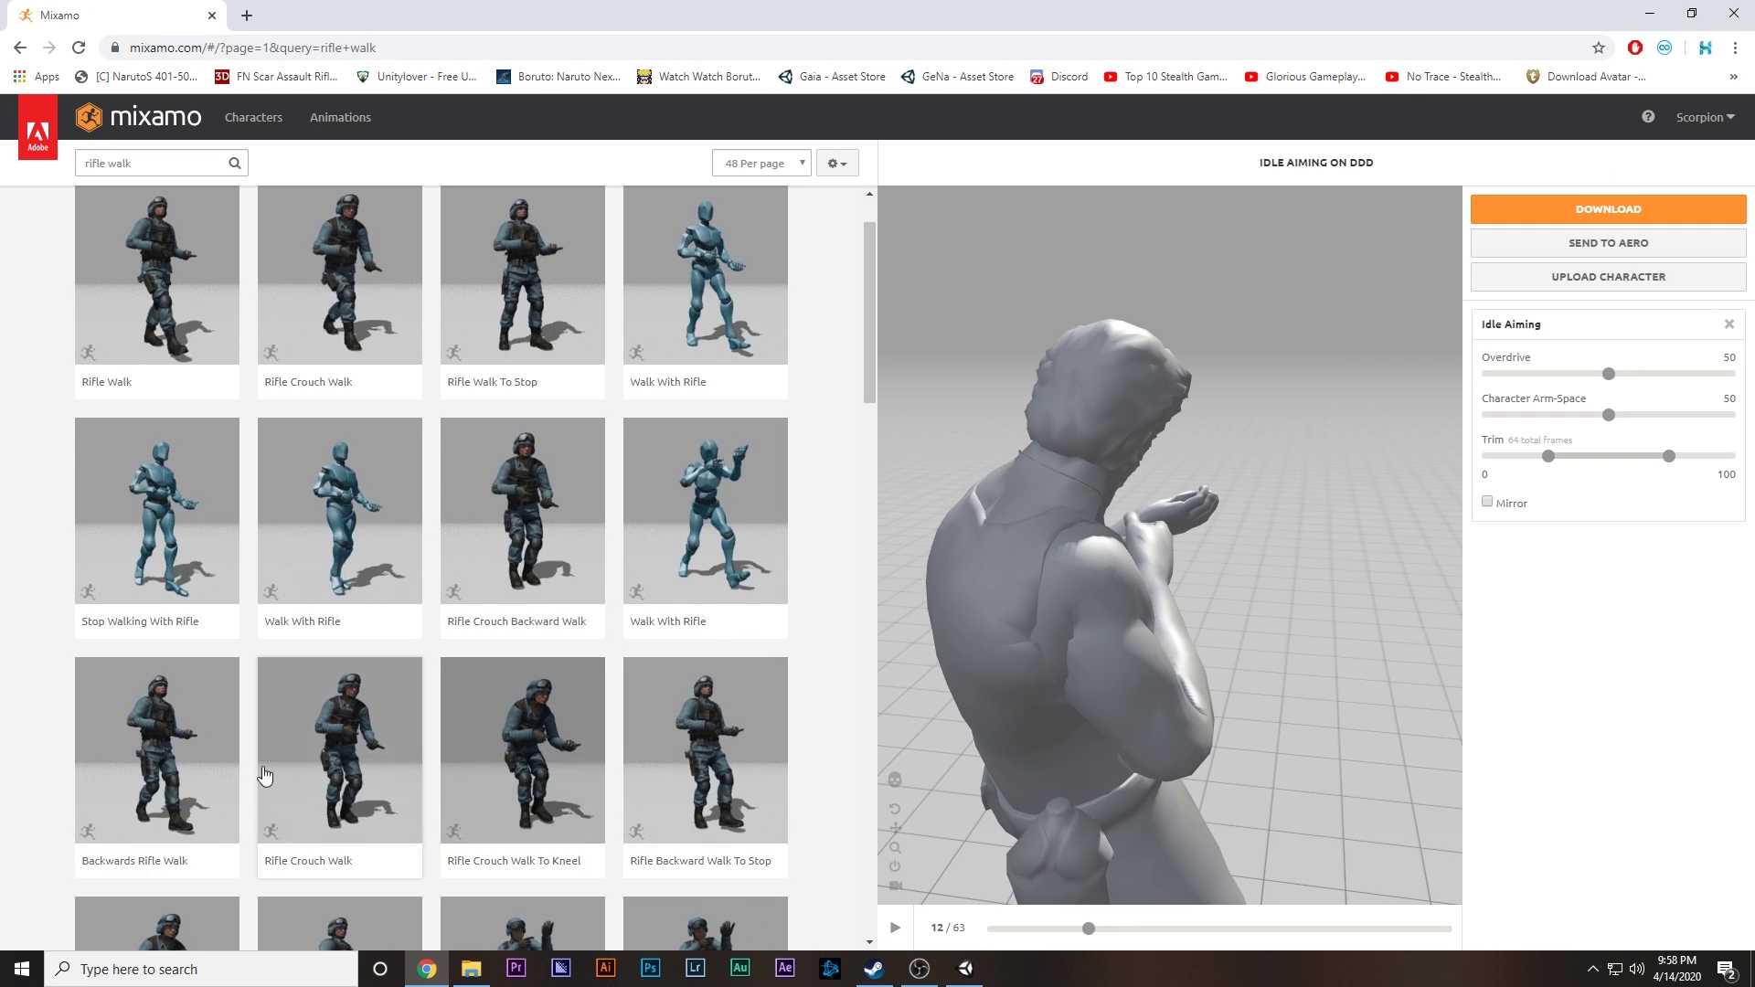
scroll(263, 776, "down", 3)
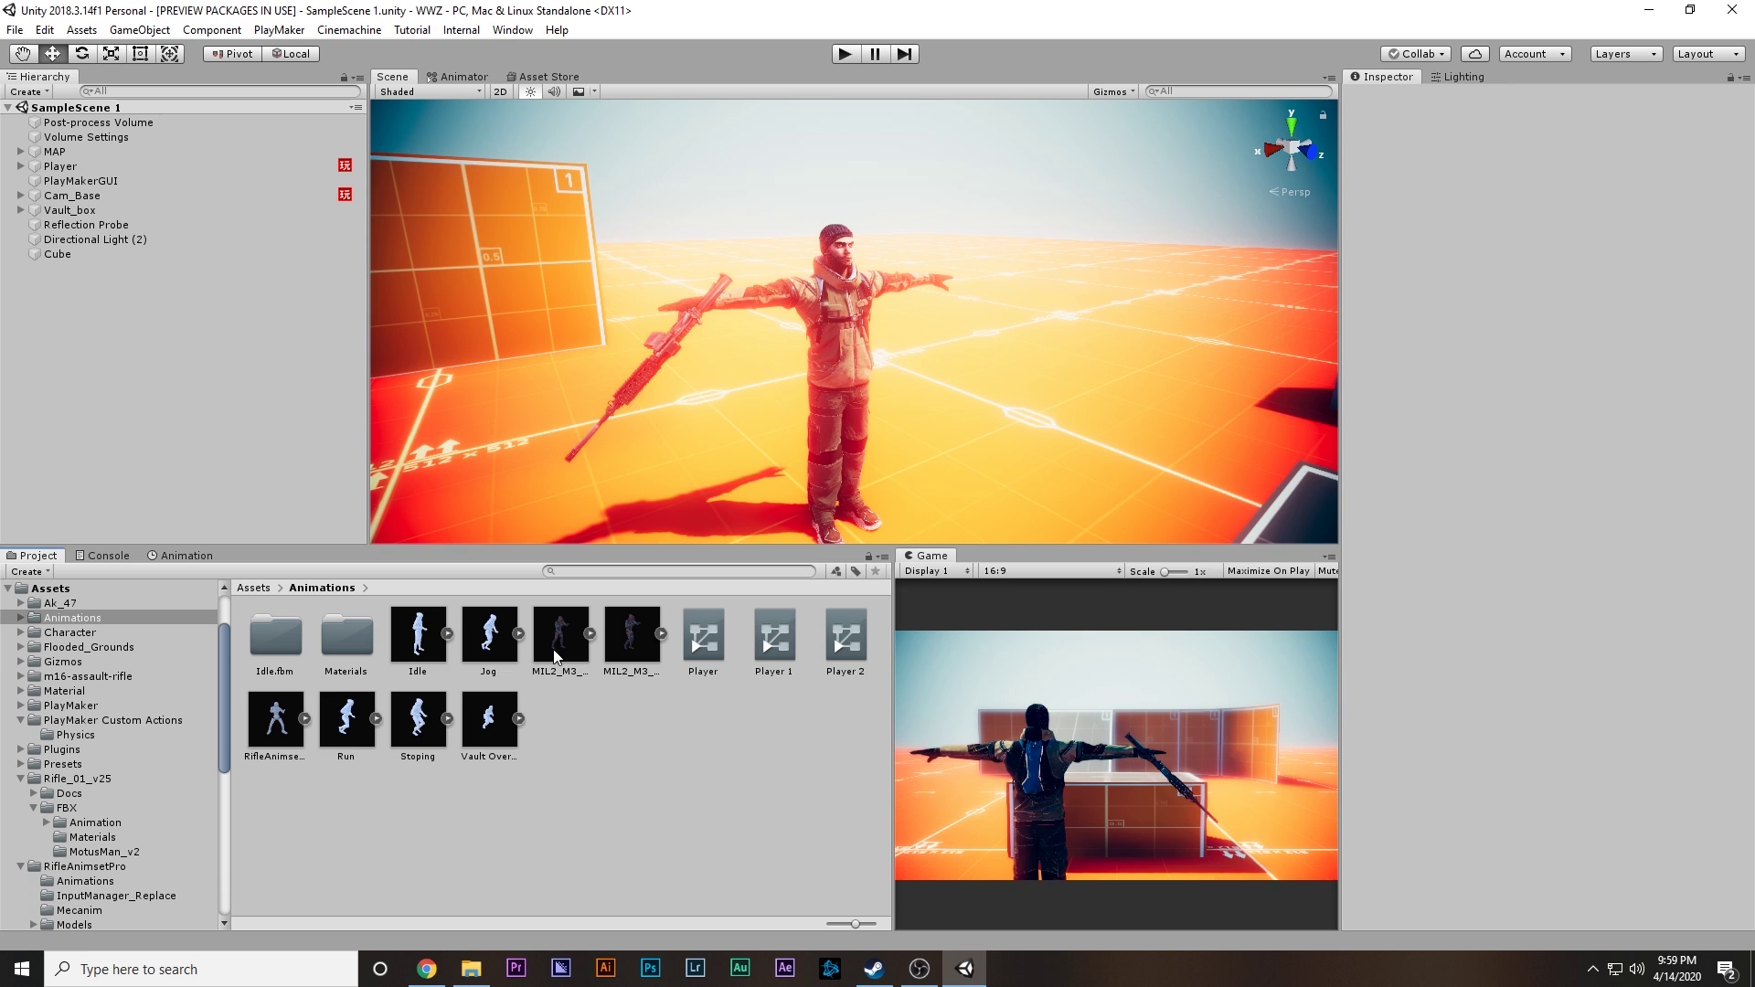
Step: Switch to Unity and check the MIL2_M3_W2_Stand_Aim_Idle_v2 animation type, loop and root transform settings
left_click(559, 653)
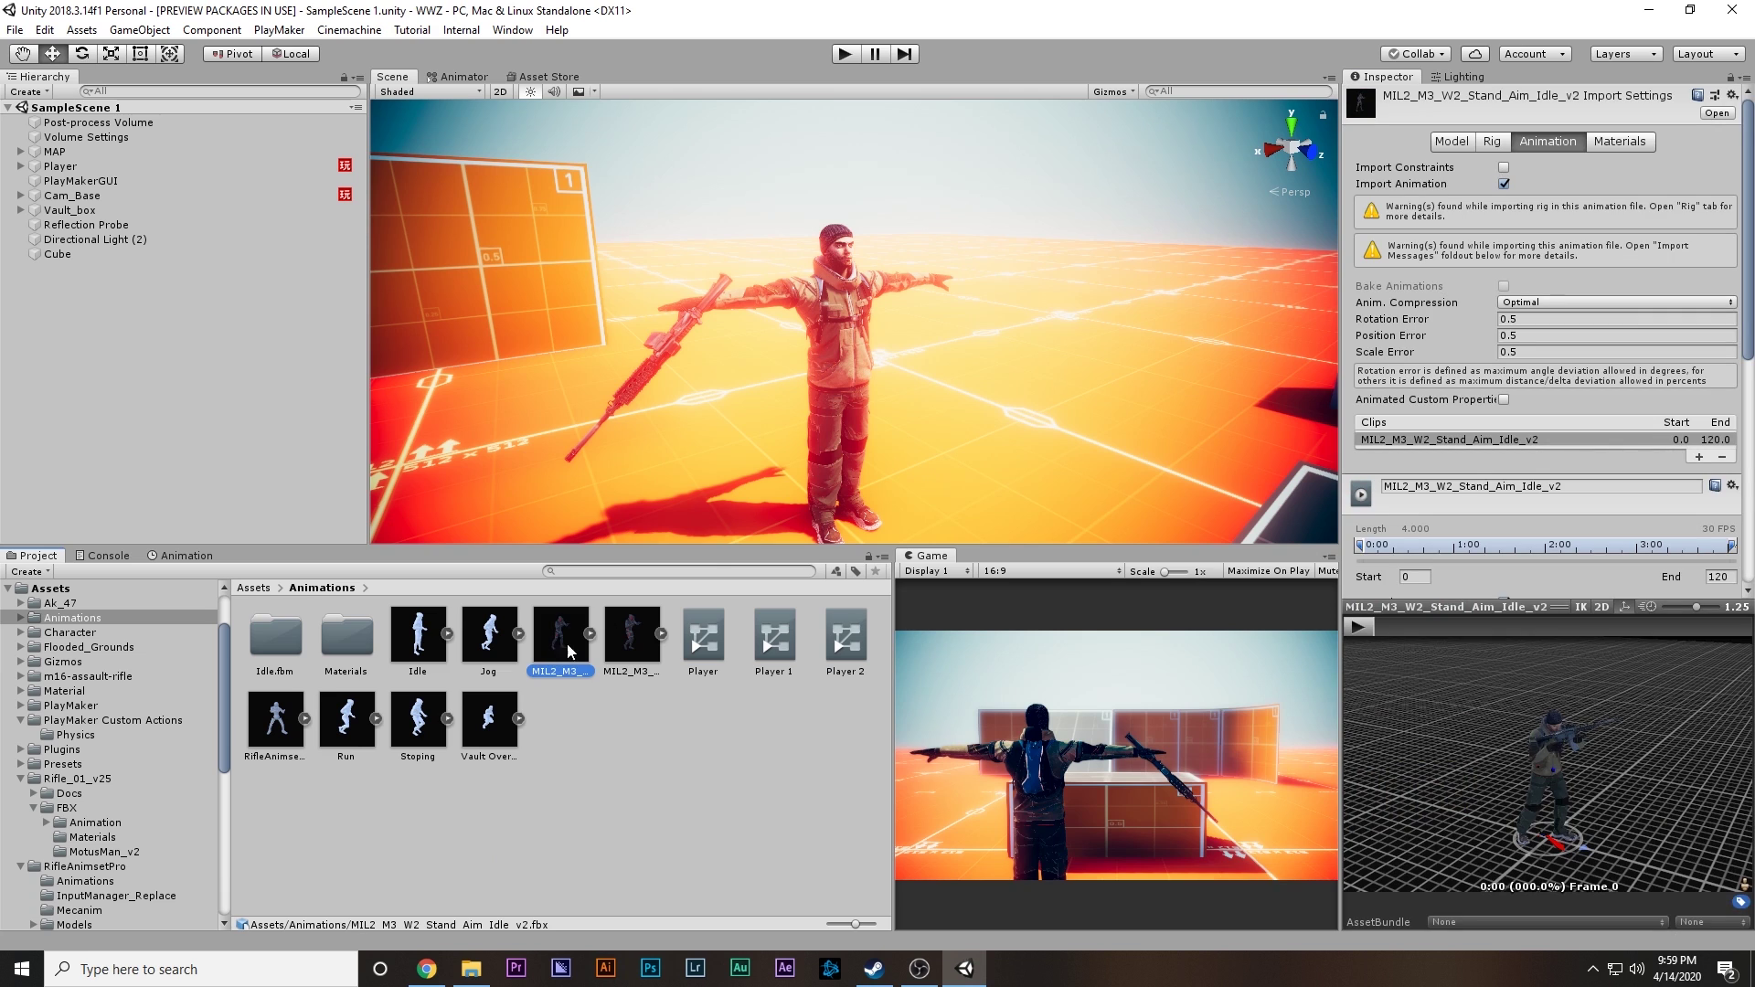
left_click(1497, 143)
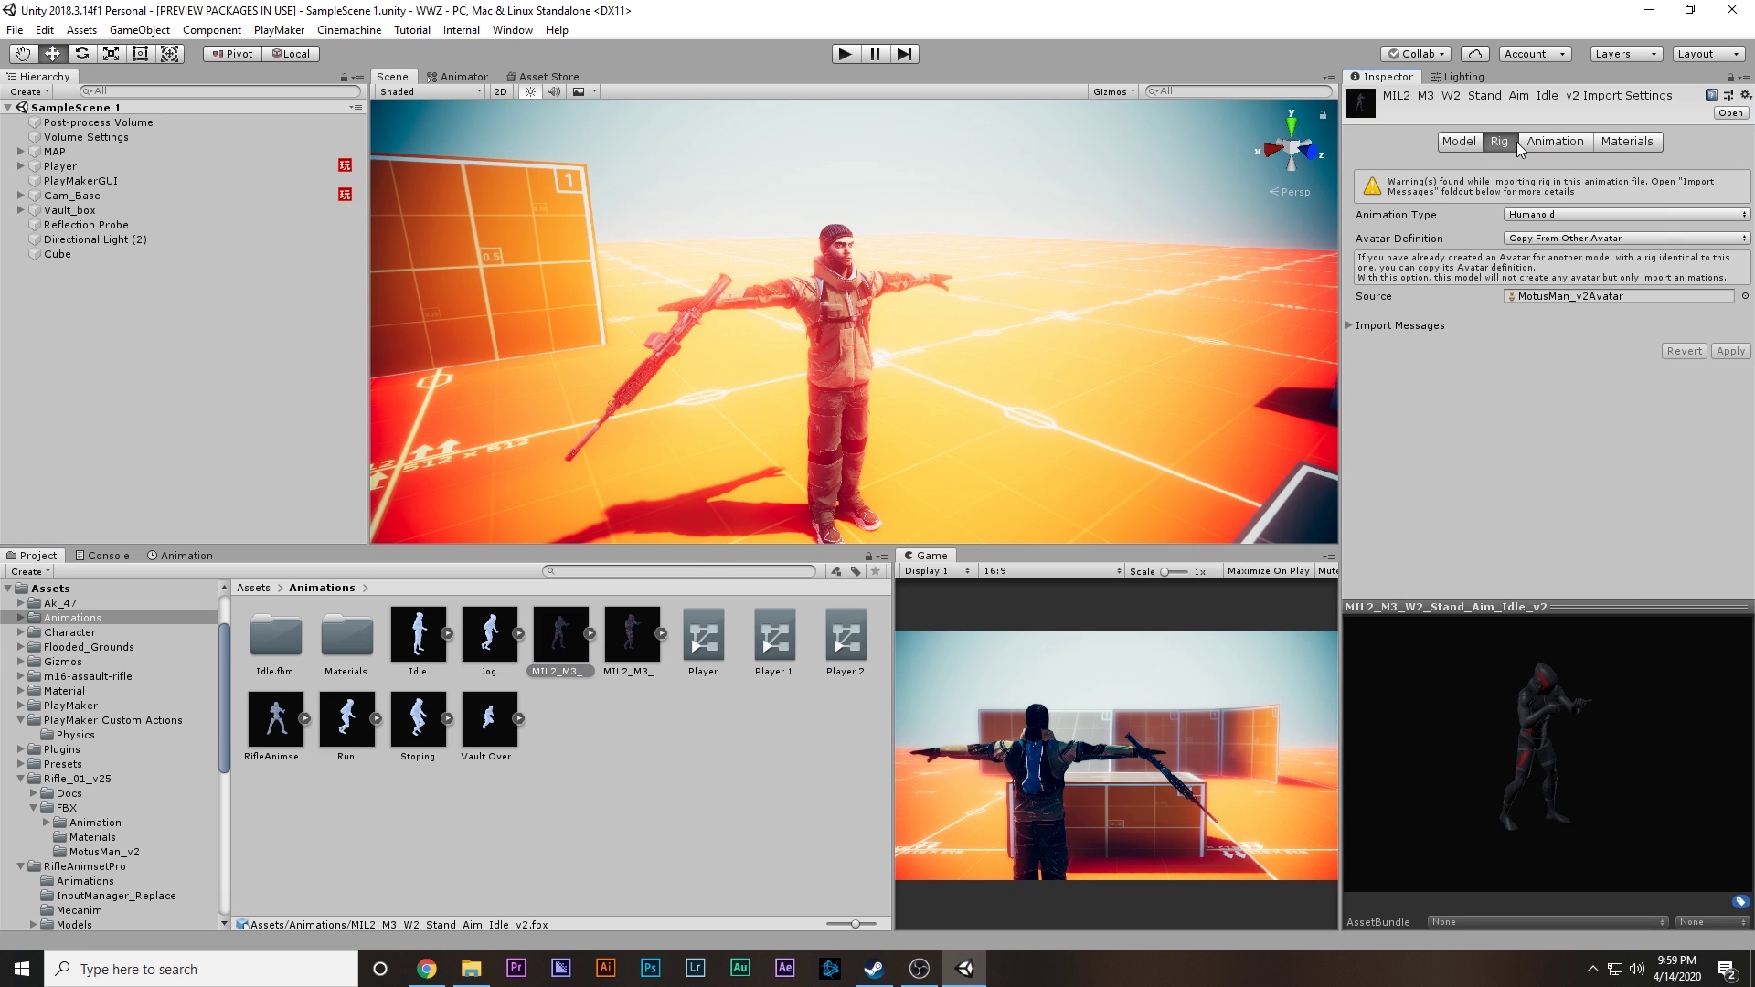
left_click(1559, 216)
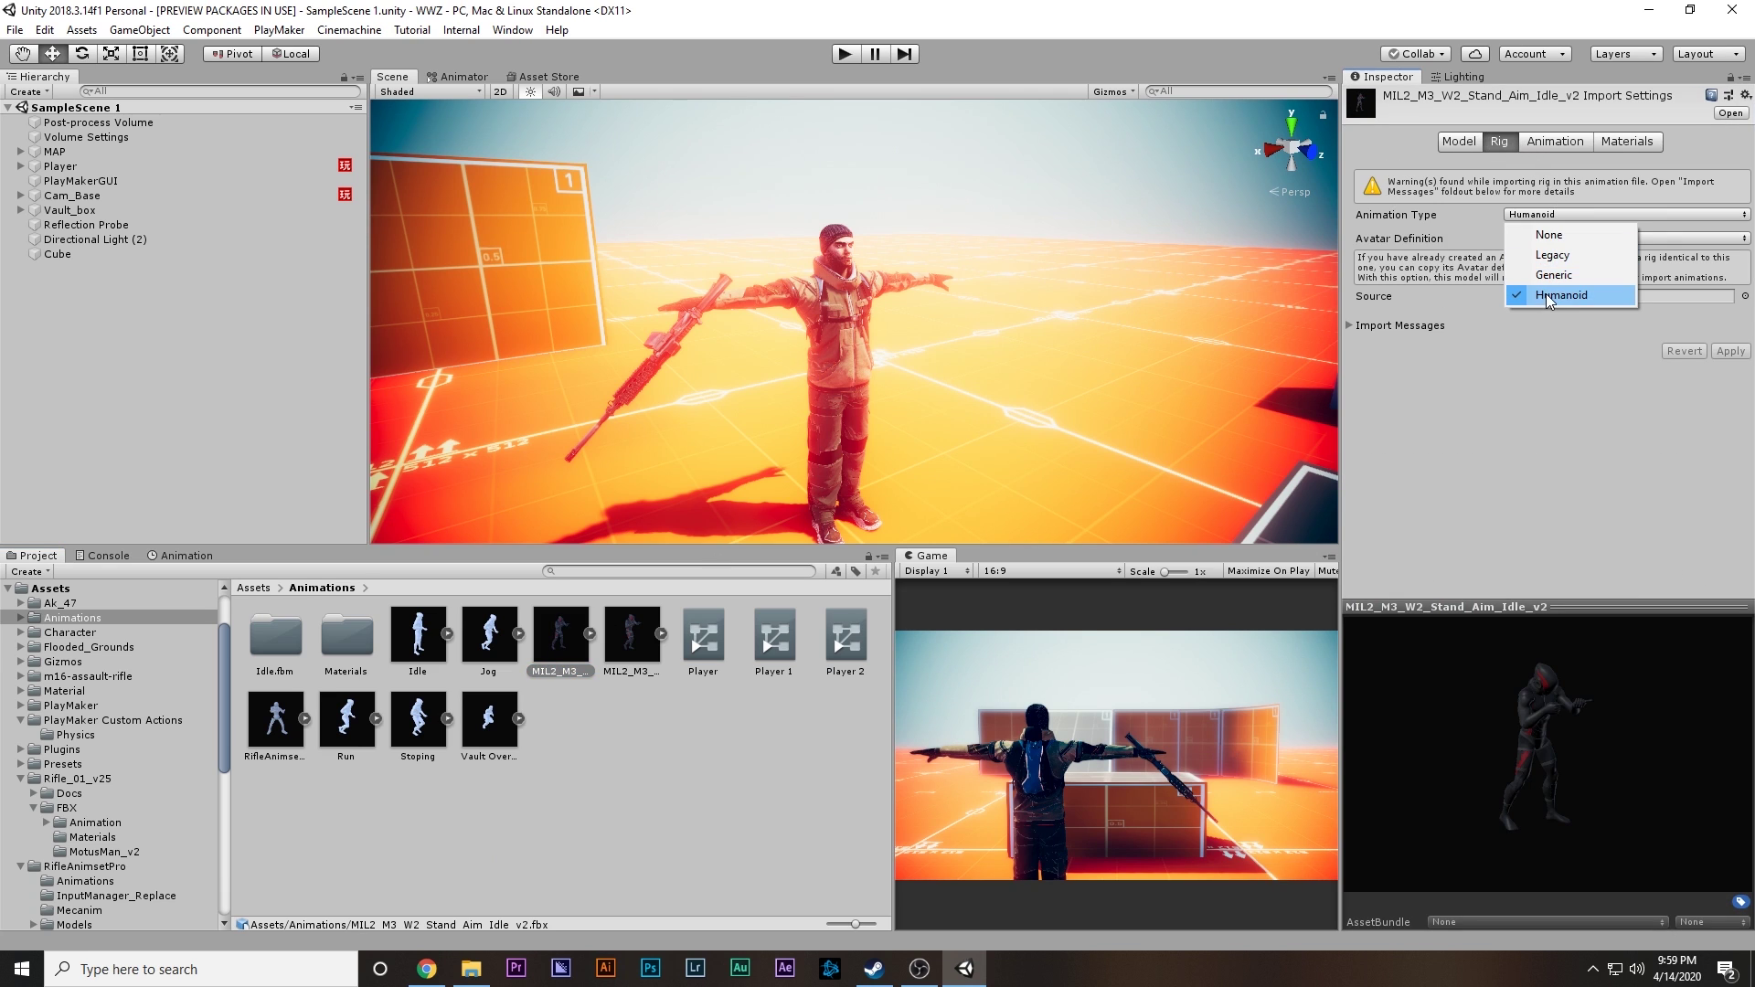
left_click(1557, 144)
left_click(1555, 141)
scroll(1445, 207, "down", 10)
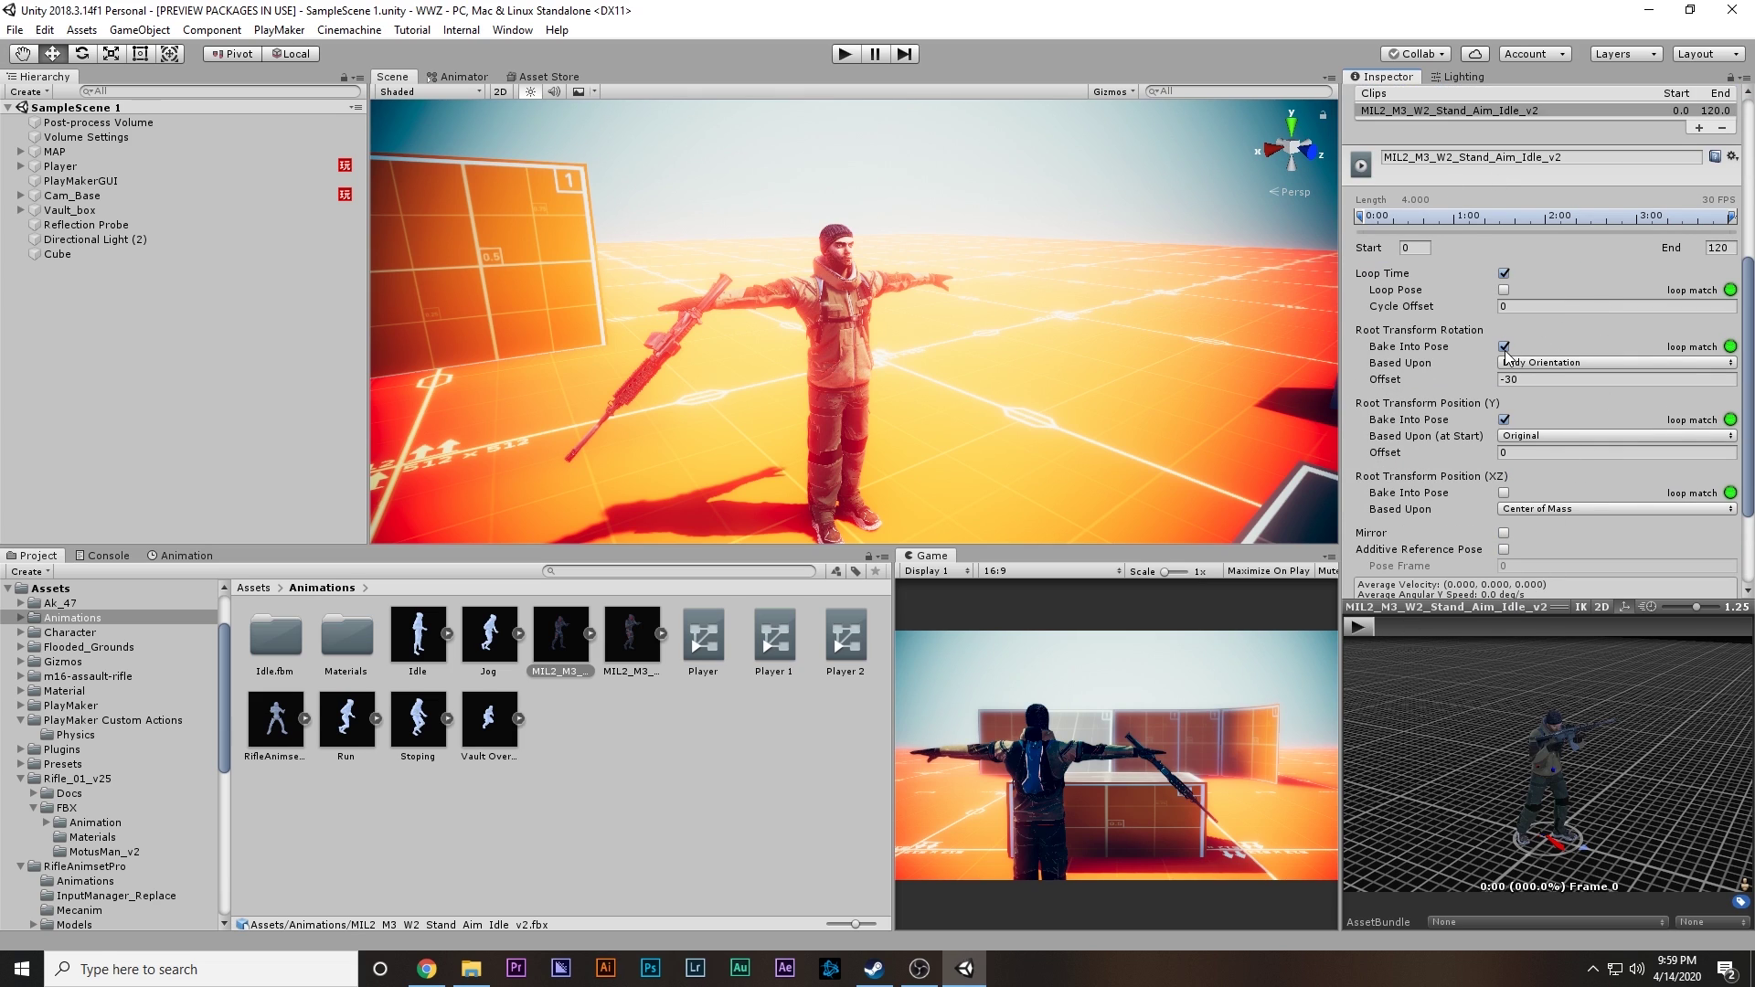
Step: Check the rig, loop and root transform import settings of the MIL2_M3_W2_Walk_Aim_F_Loop animation
scroll(1545, 274, "up", 10)
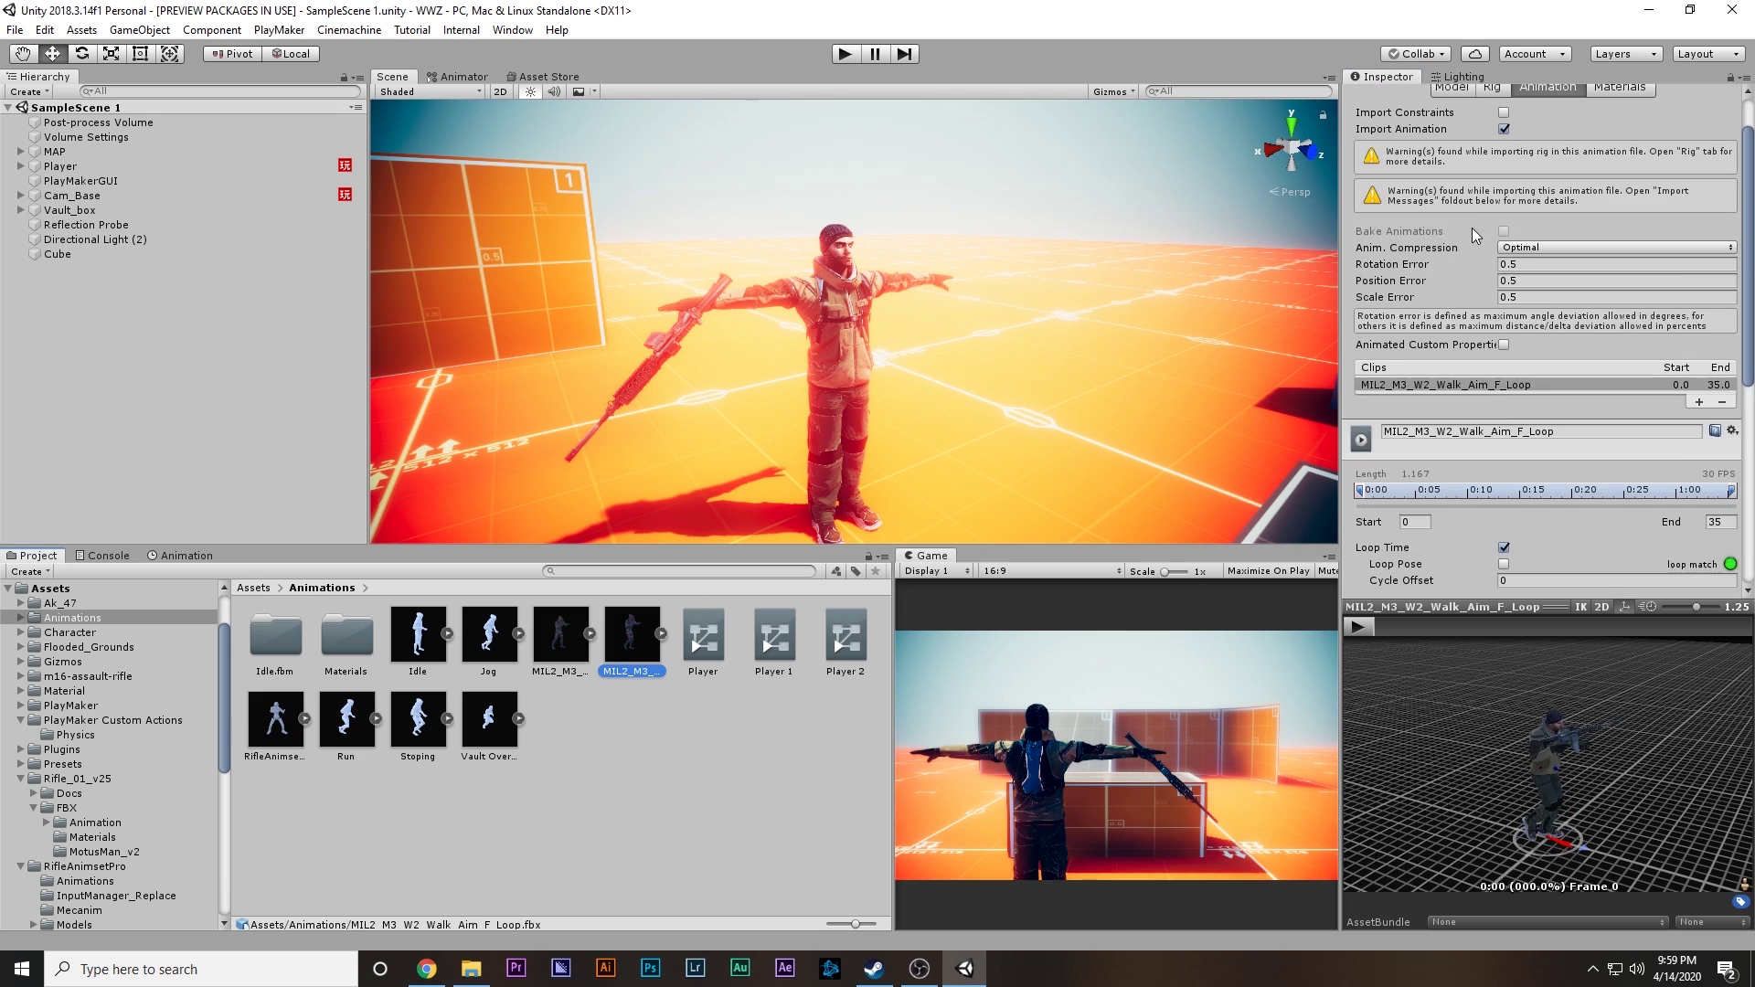
left_click(1499, 142)
left_click(1556, 145)
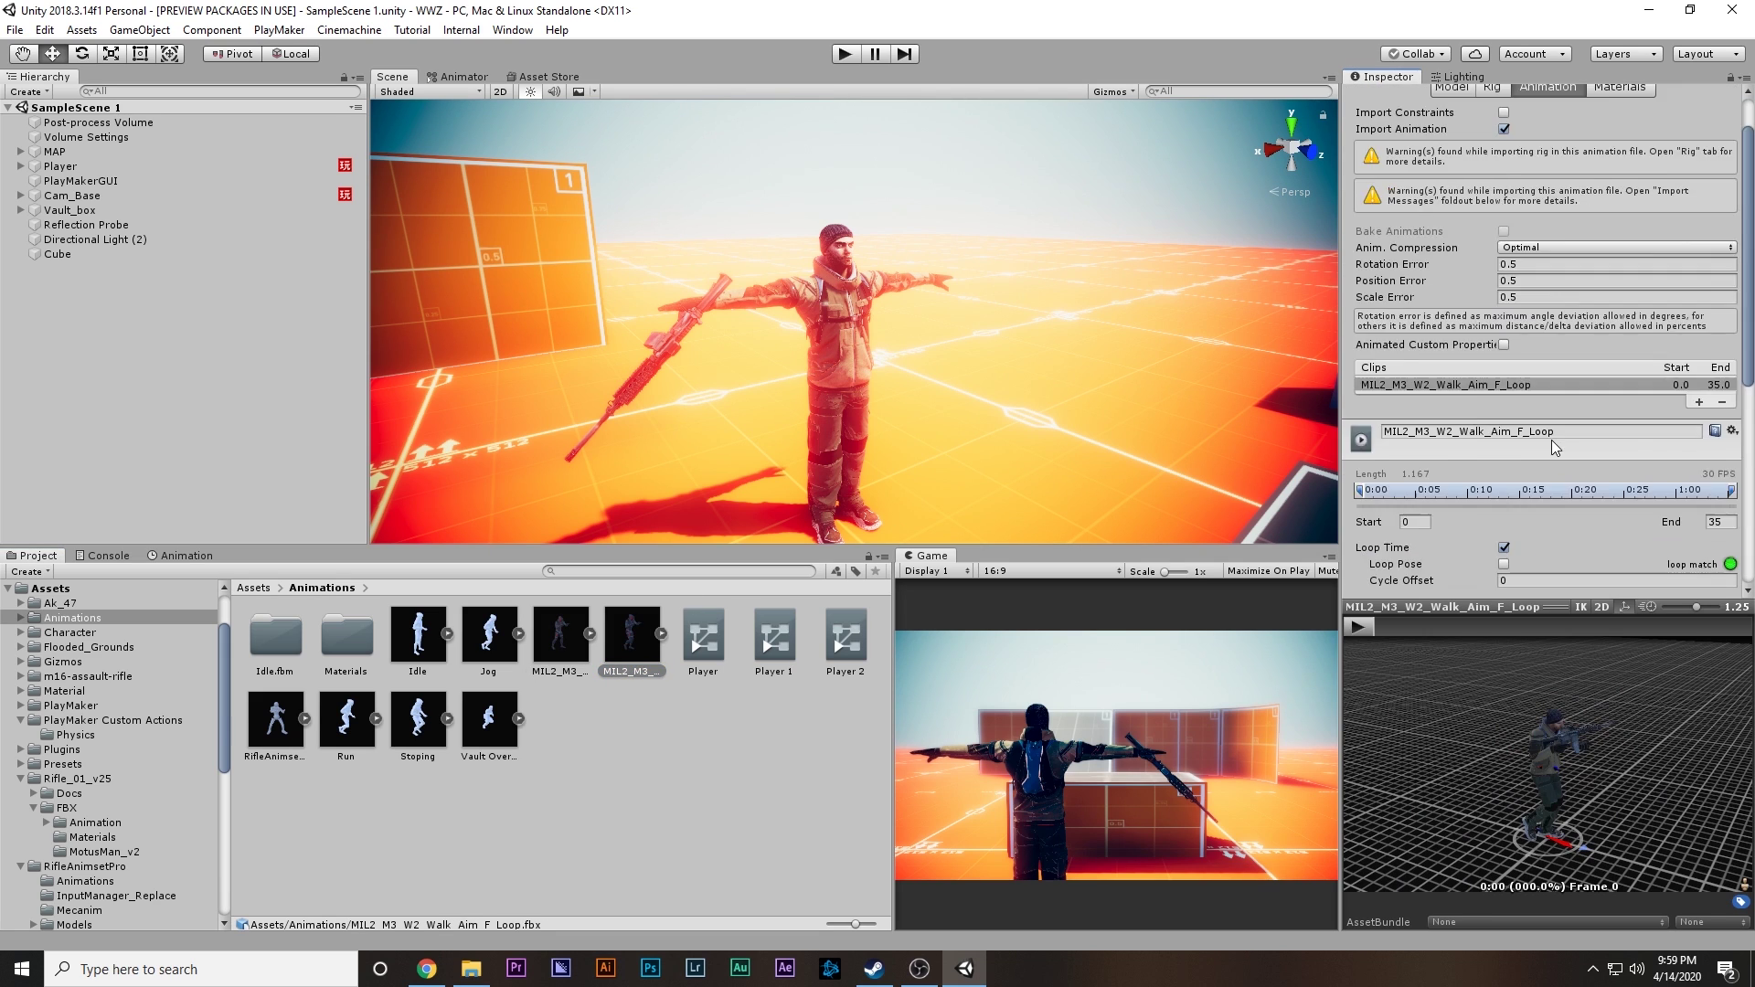
scroll(1524, 322, "down", 10)
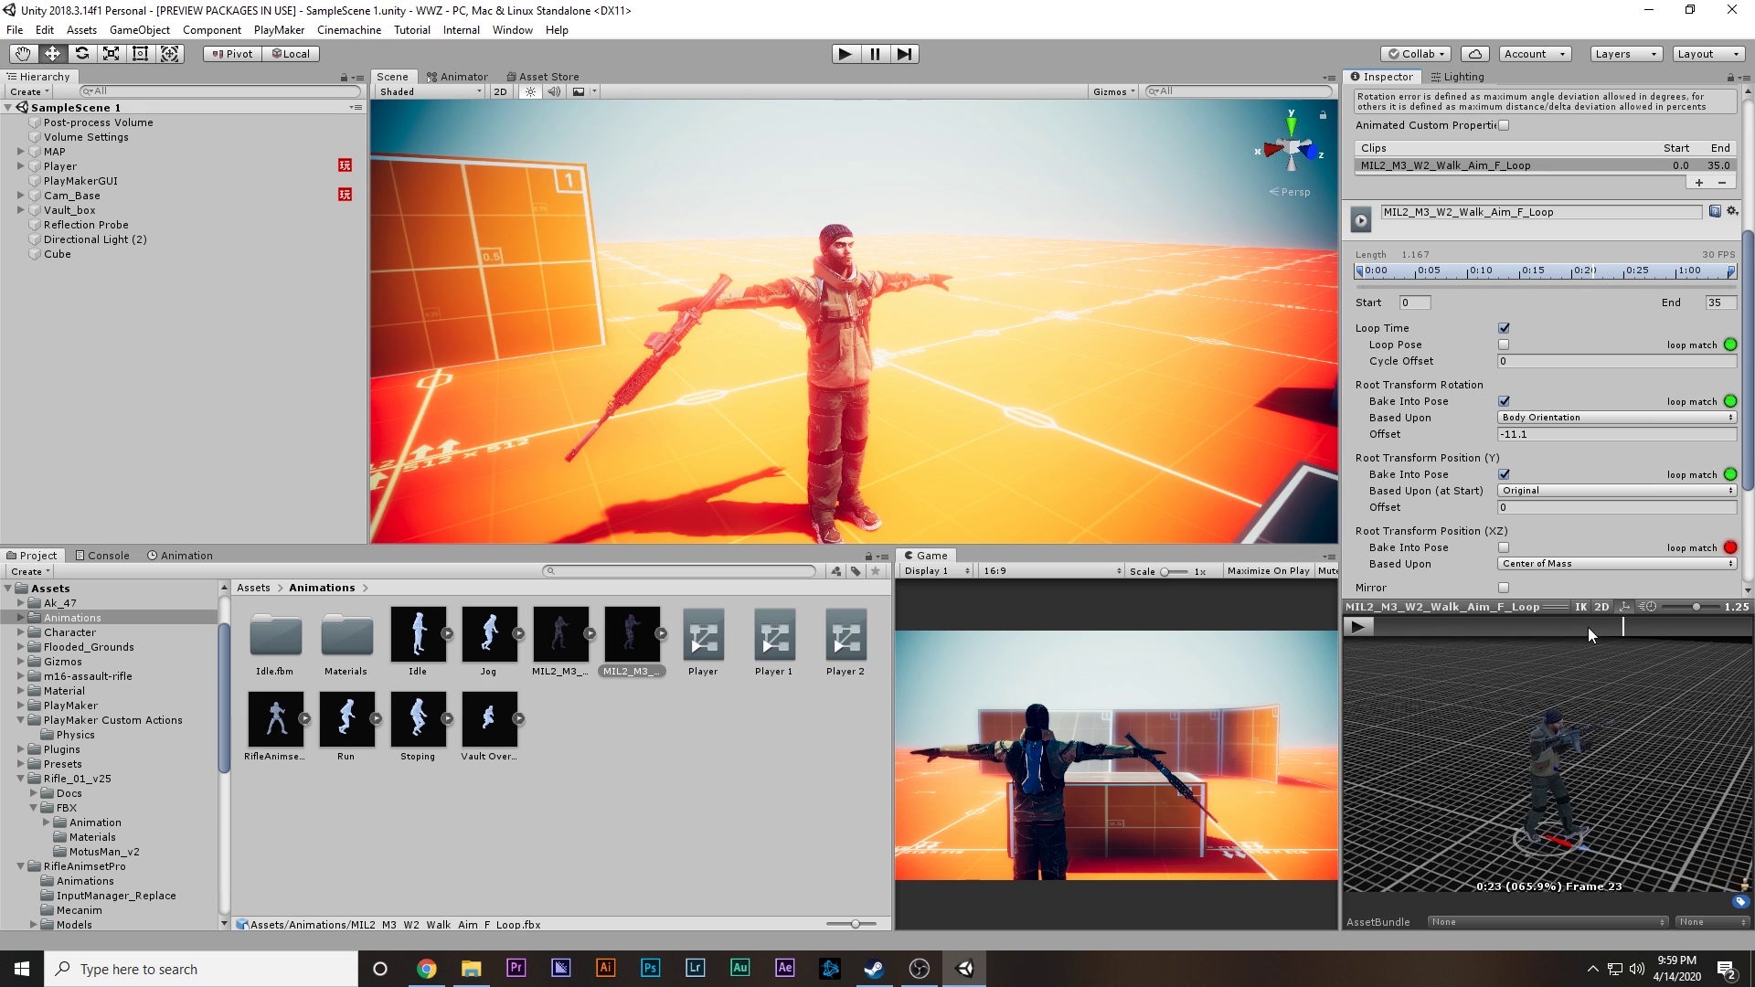
Step: Open the Player animator controller and bring its whole state graph, including the Idle, Vault, Walk and Run states, into view
left_click(693, 760)
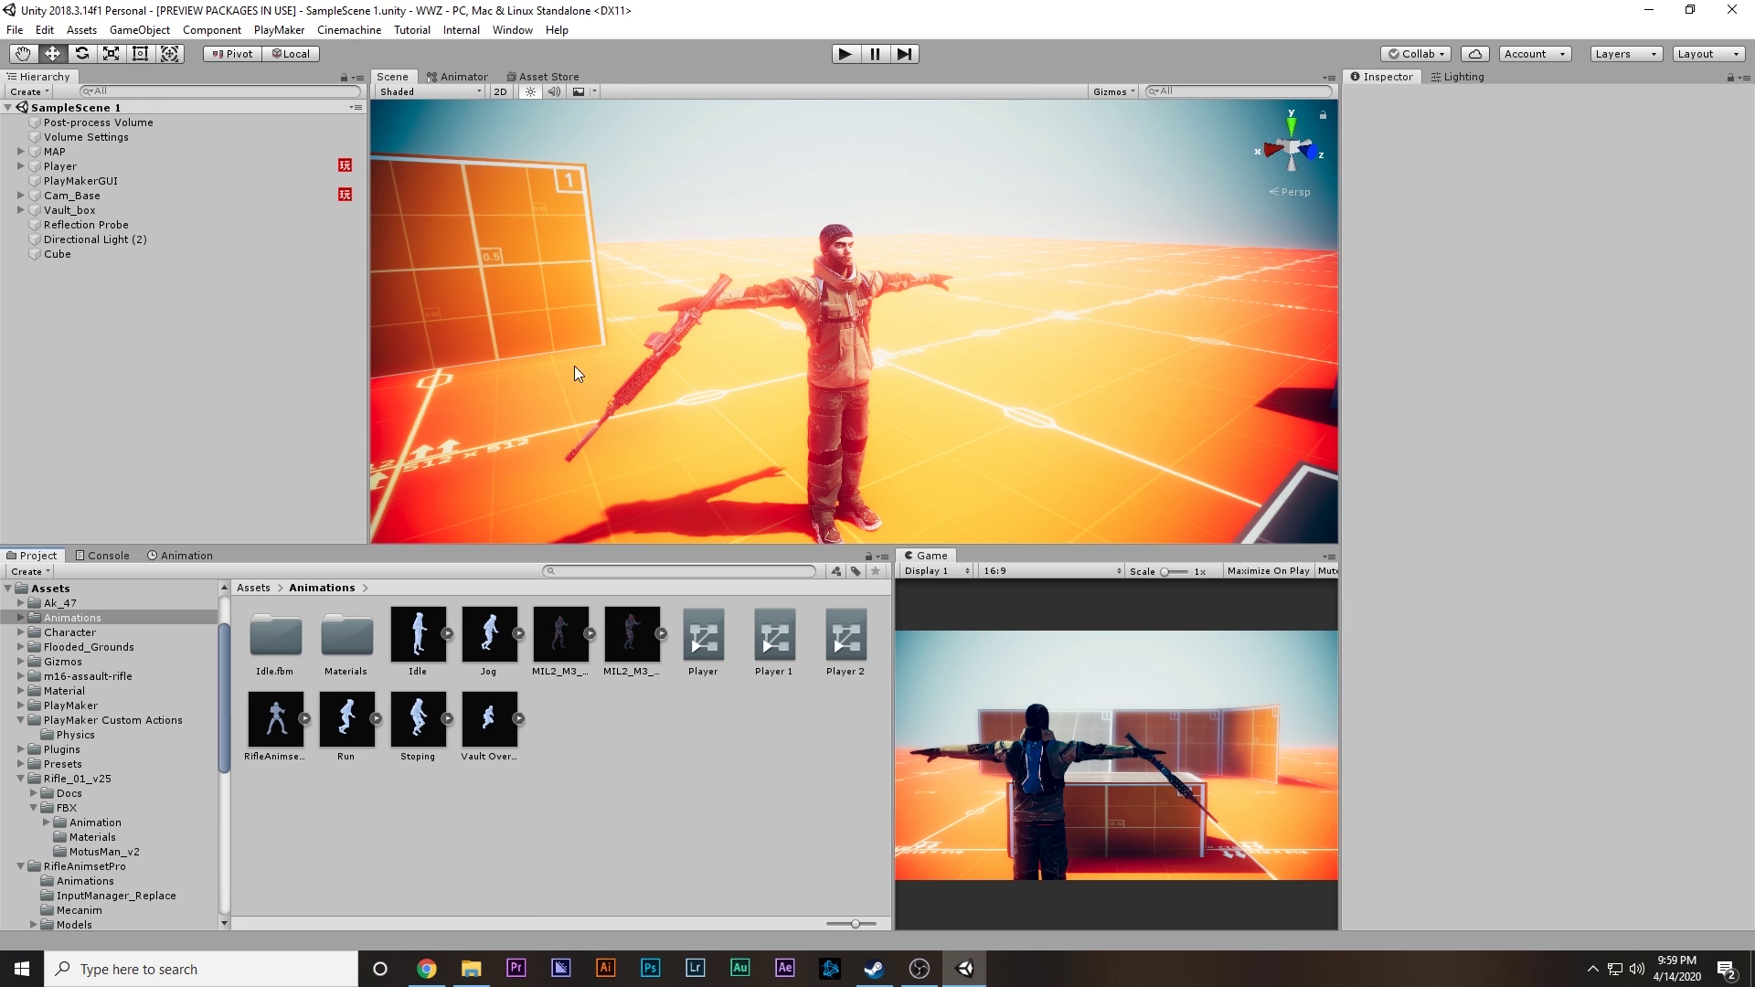
double_click(718, 637)
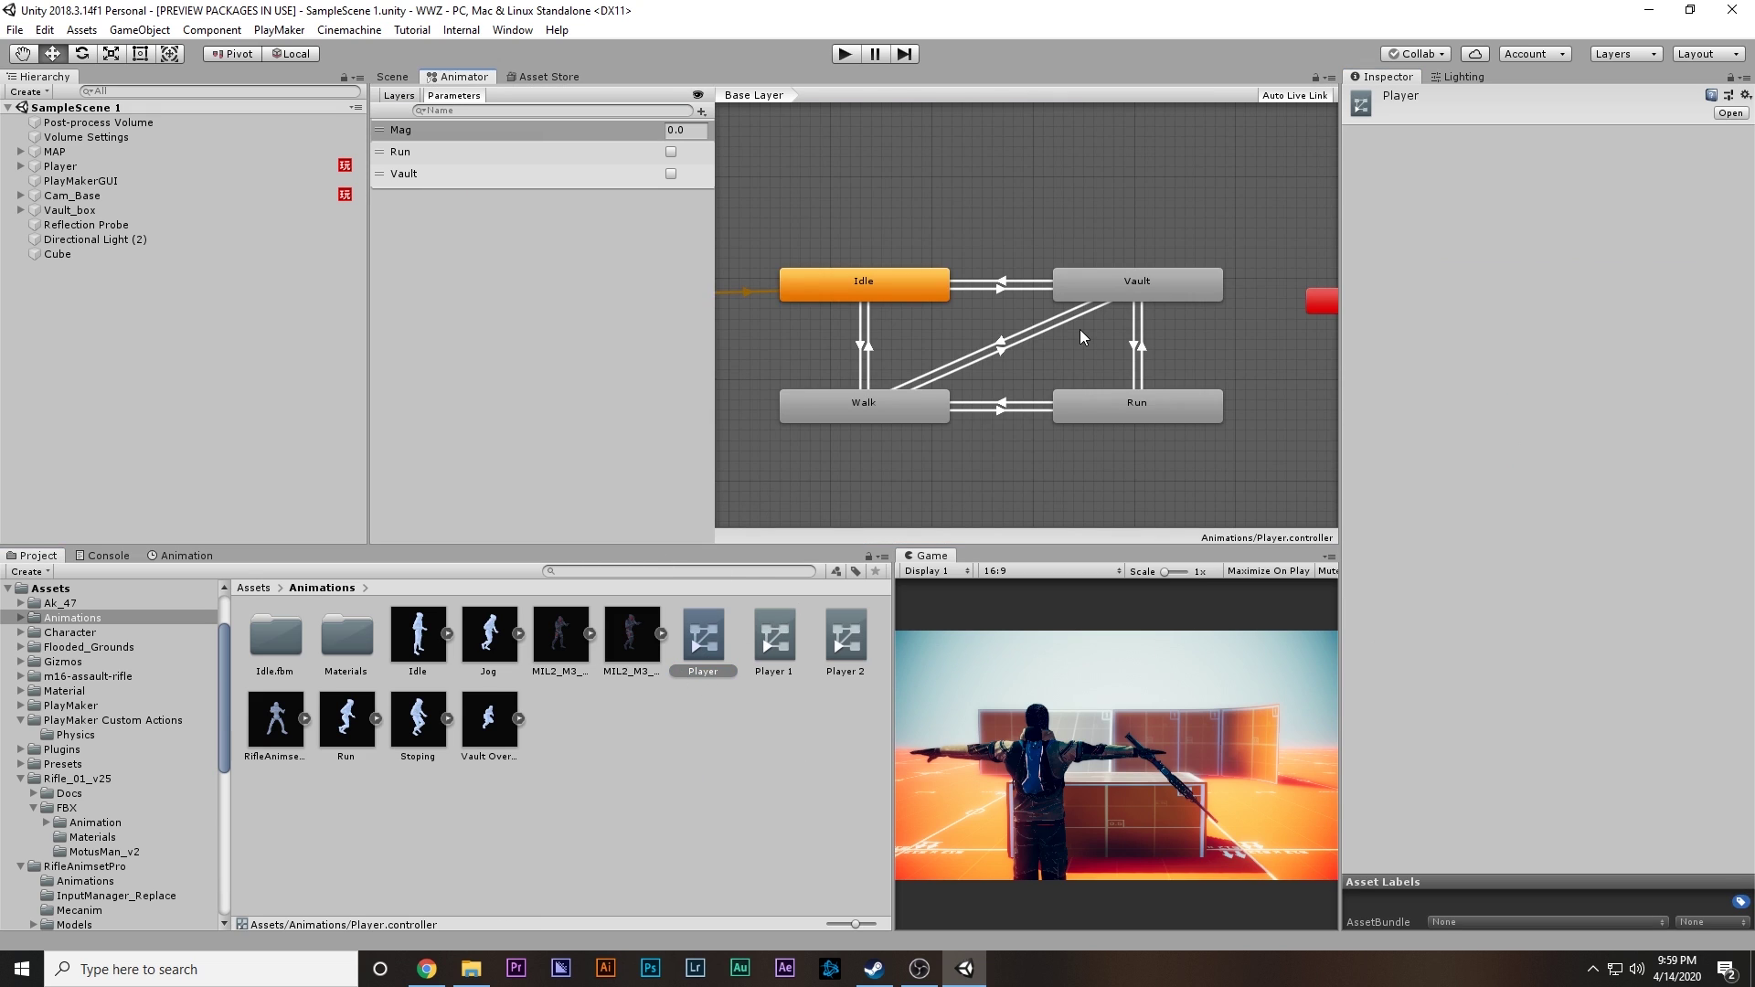
scroll(1078, 329, "down", 3)
left_click_drag(918, 243, 1168, 412)
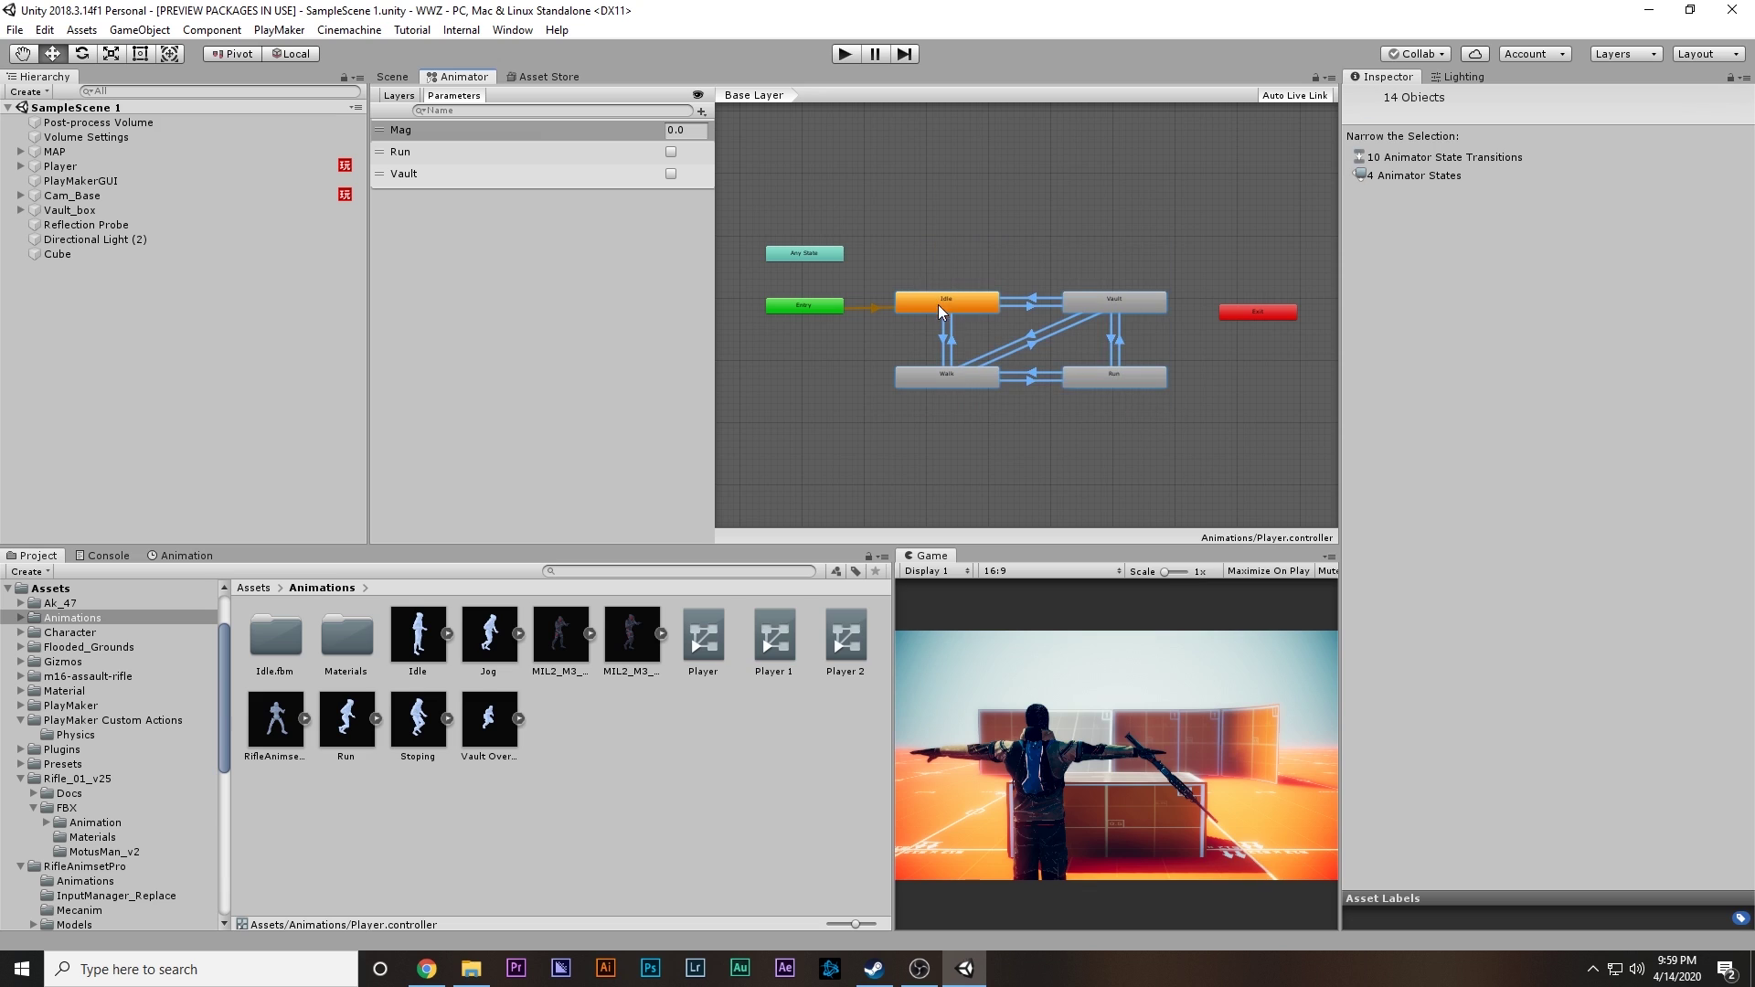
Step: Add the MIL2_M3_W2_Stand_Aim_Idle_v2 animation as a new state in the Player controller and name it Aim_Idle
left_click(1084, 445)
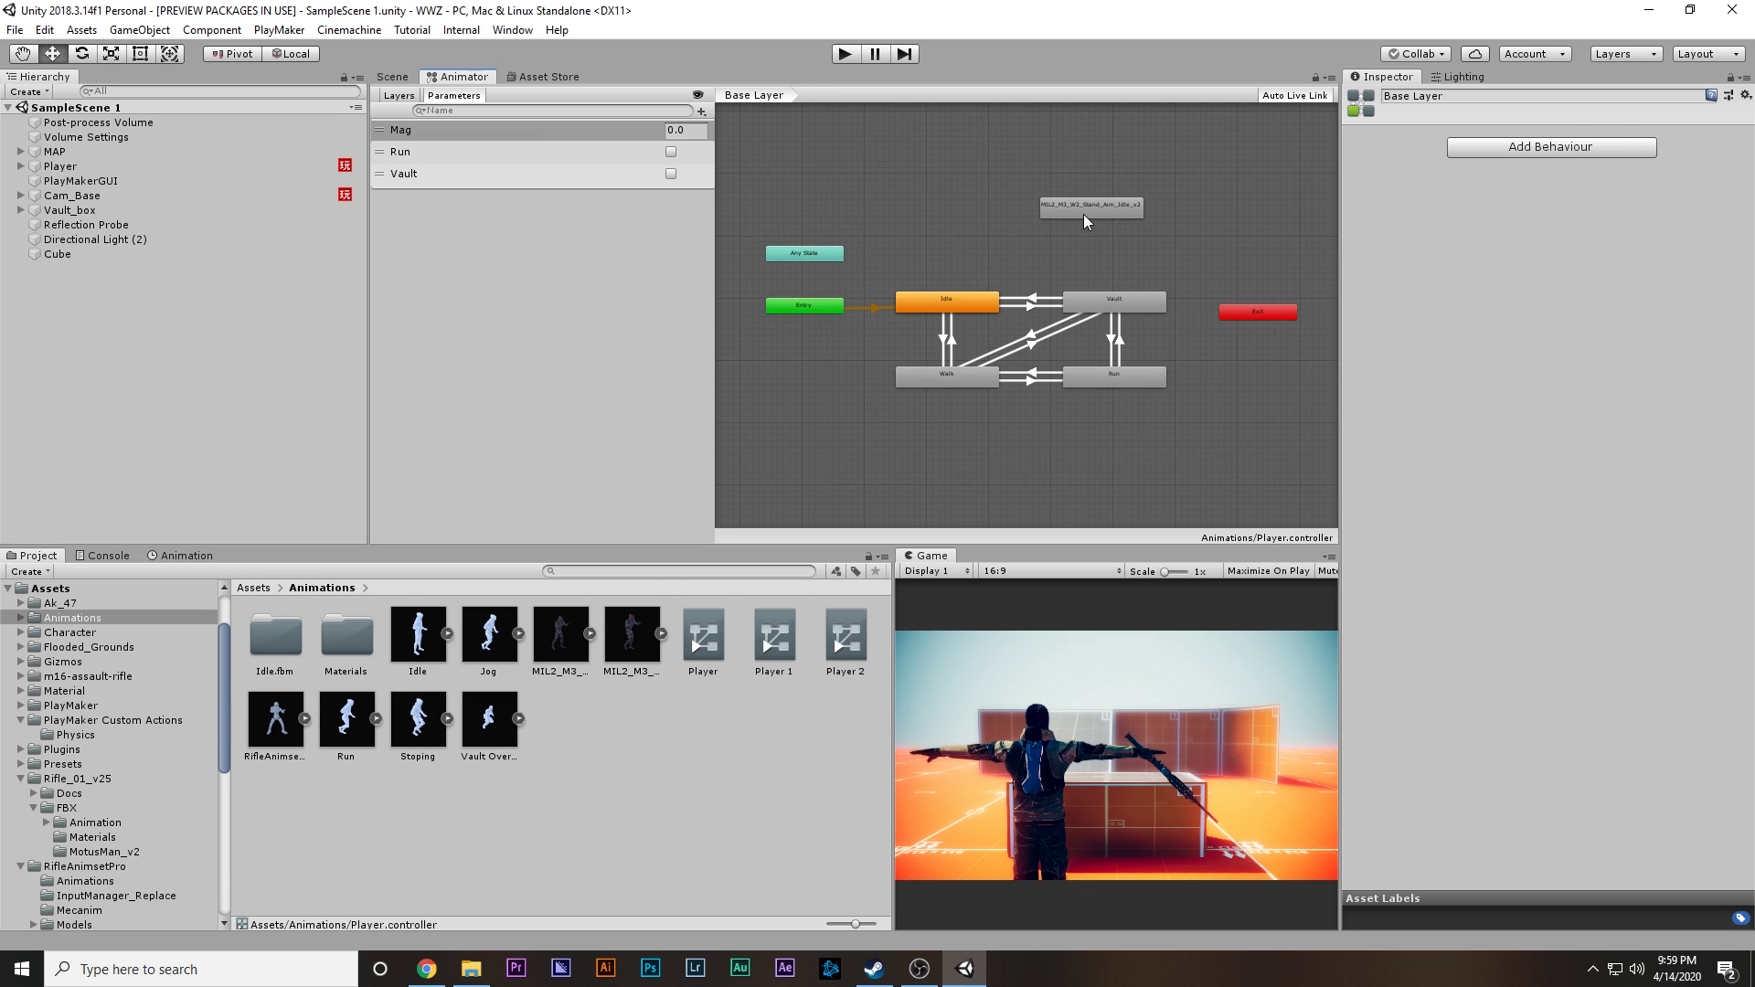
left_click(1085, 208)
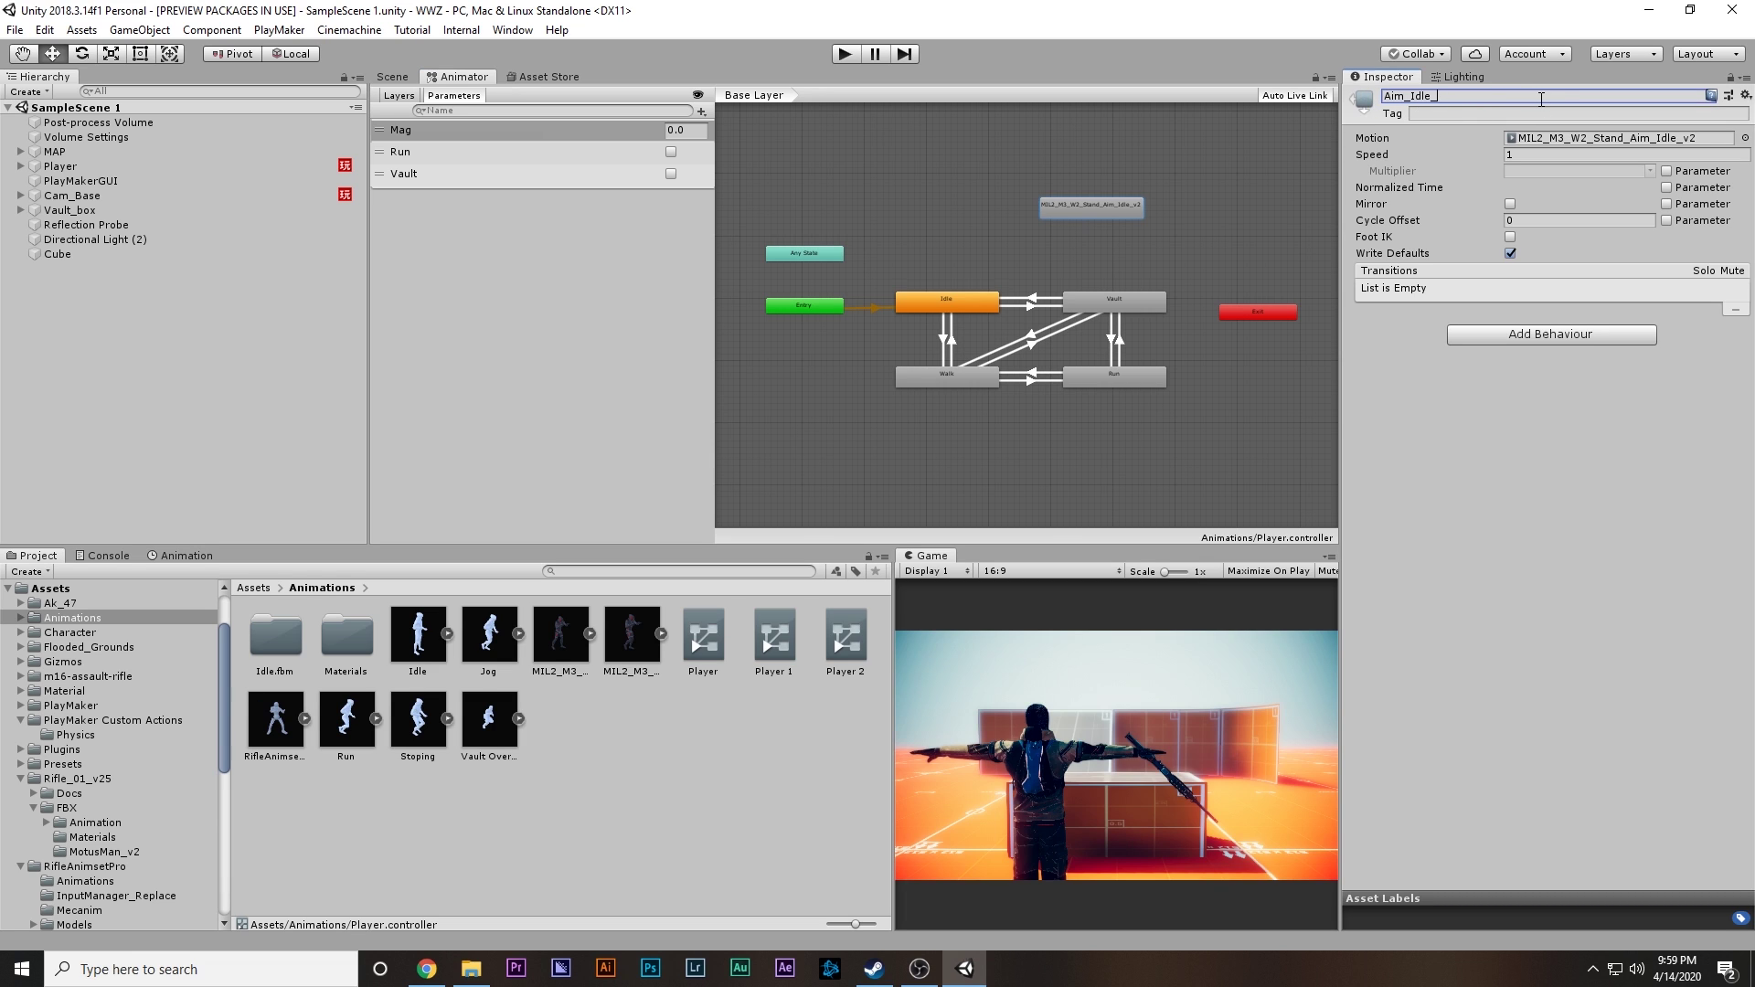
type("Aim_Idle")
key("Return")
scroll(1096, 251, "up", 3)
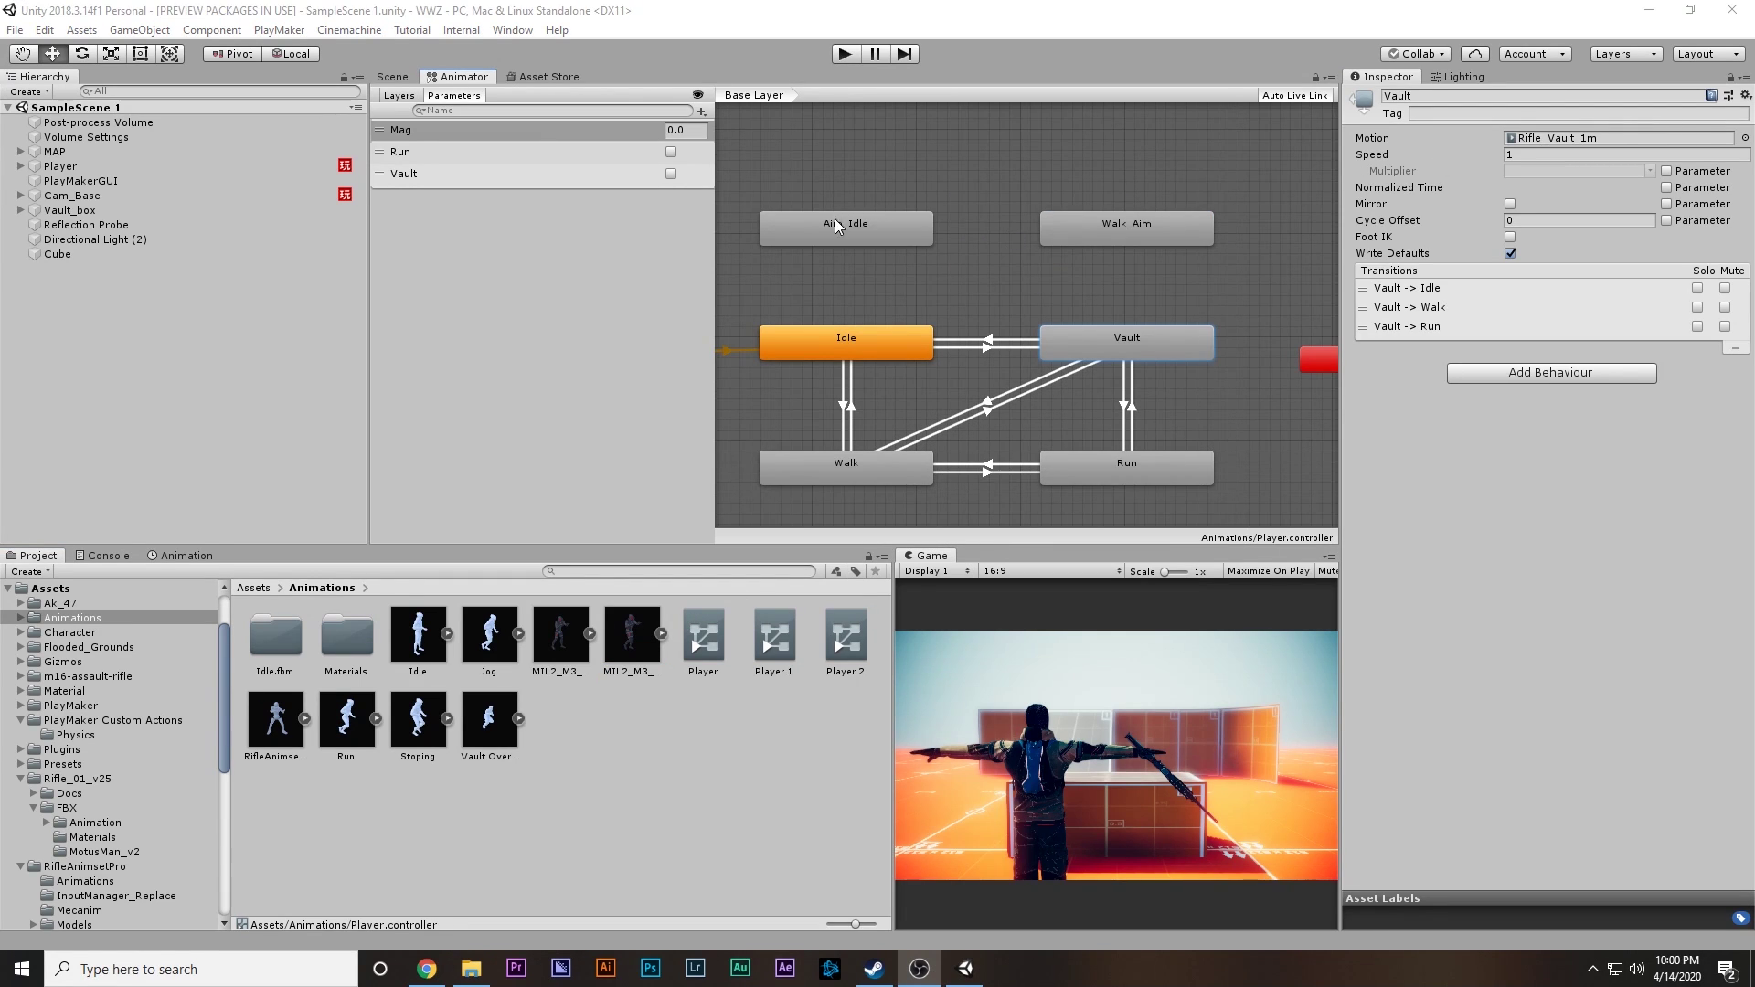
Step: Examine the state layout and the conditions of the transitions between Idle and Walk in both directions
scroll(869, 243, "up", 4)
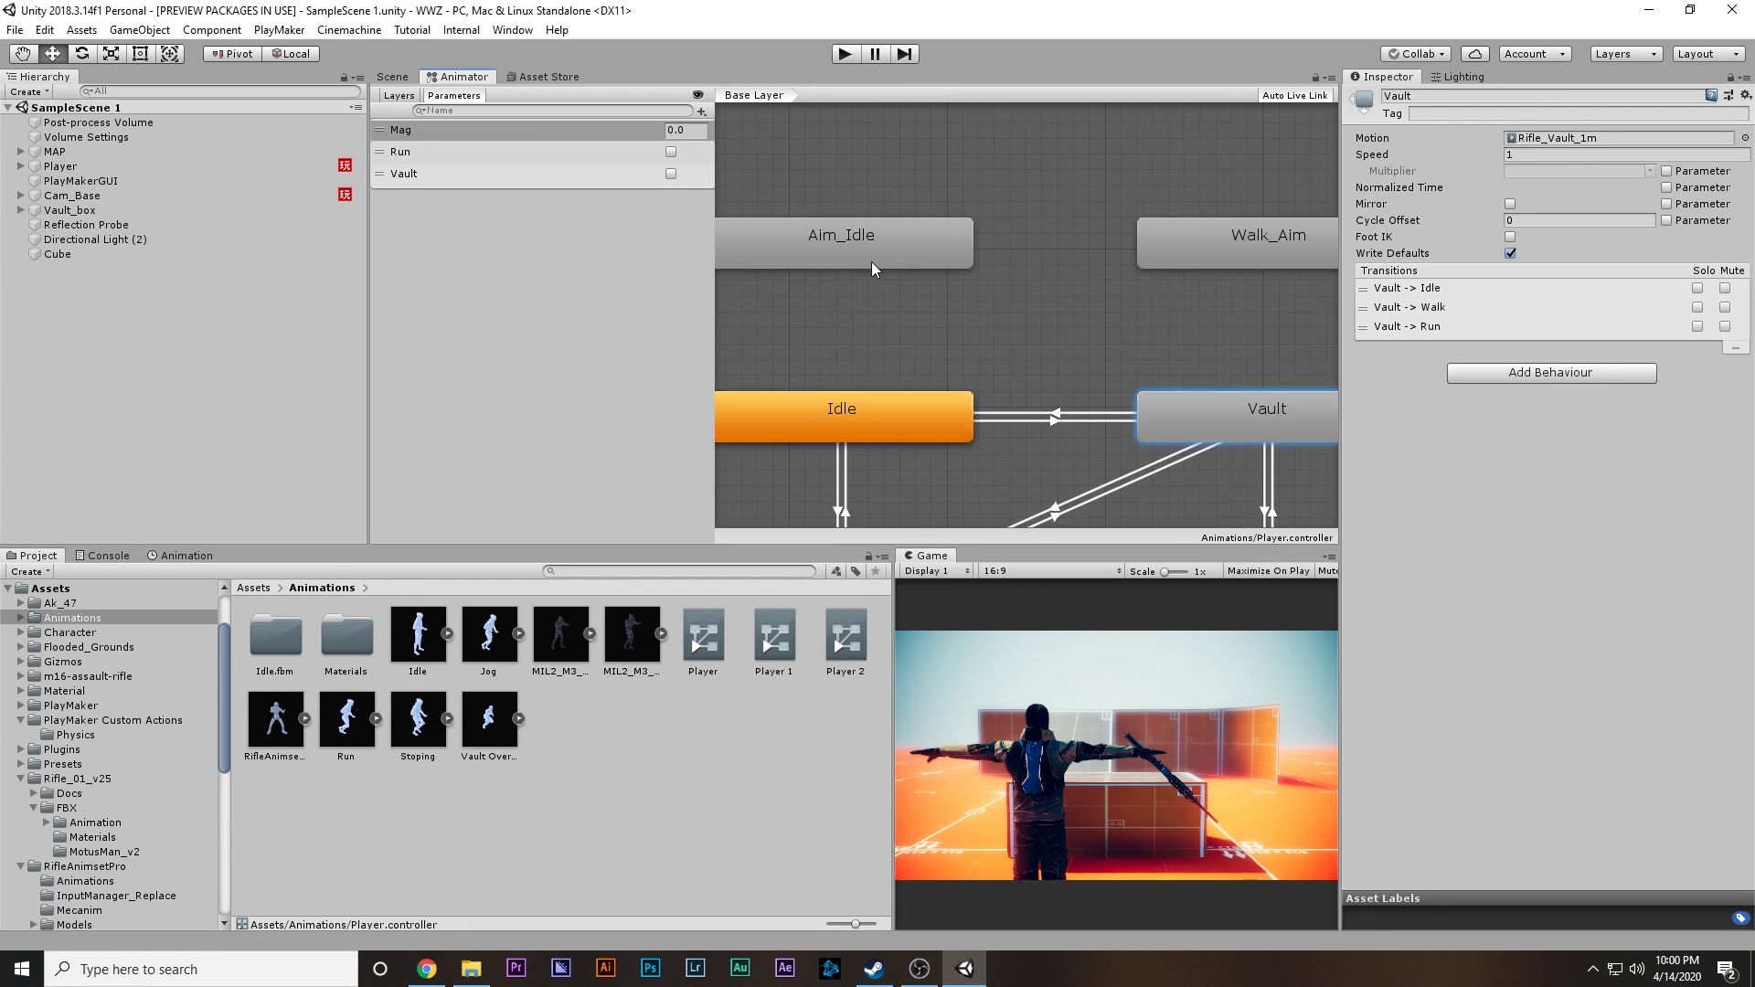
scroll(870, 261, "down", 2)
left_click_drag(788, 329, 816, 362)
left_click_drag(946, 398, 1199, 423)
left_click(832, 364)
scroll(836, 370, "down", 3)
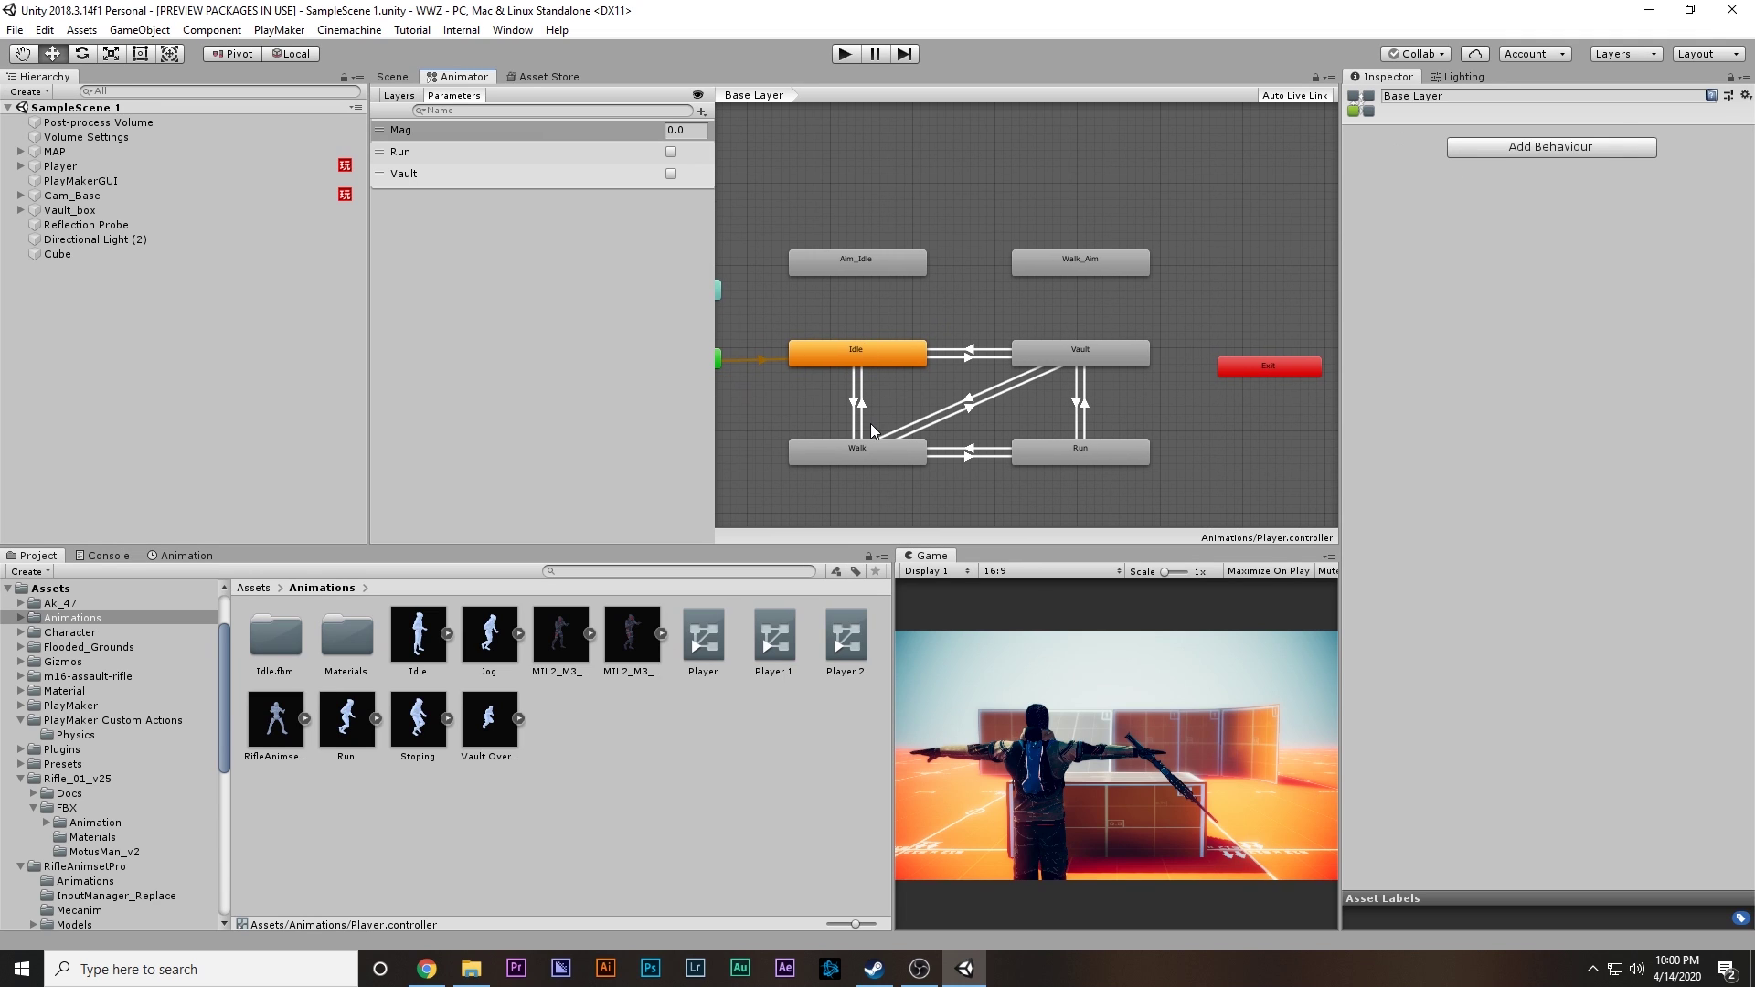
left_click(859, 356)
left_click(864, 425)
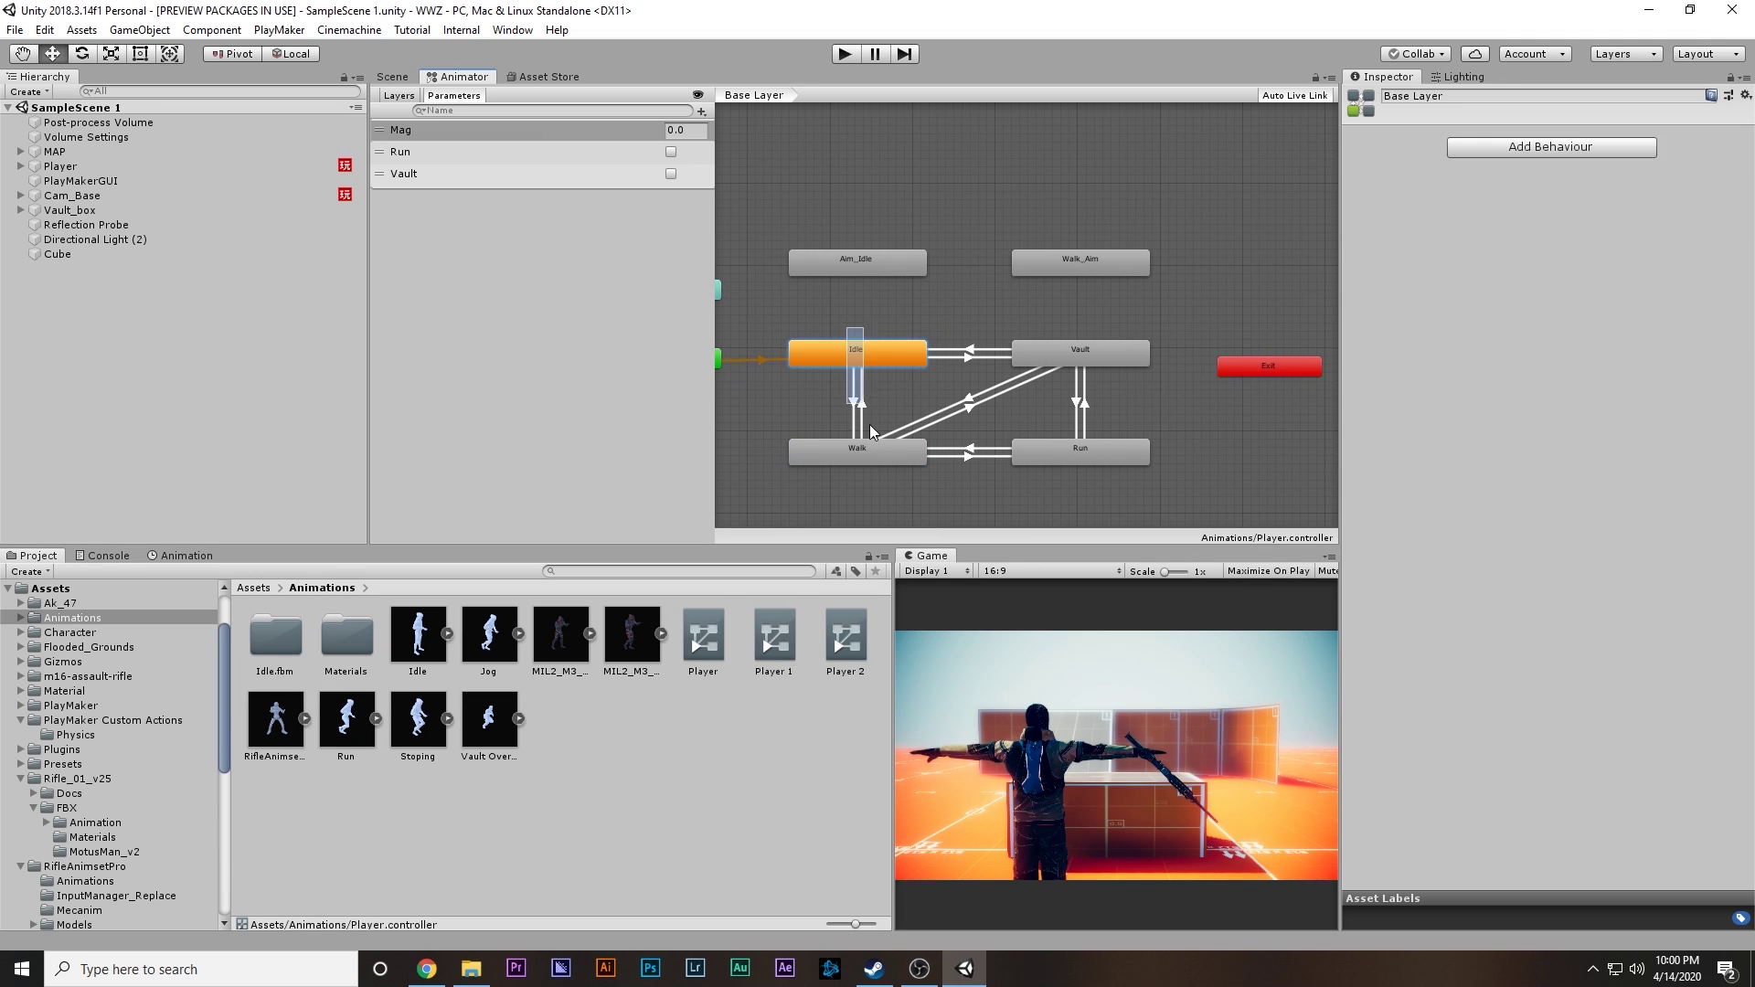
left_click_drag(843, 223, 1041, 272)
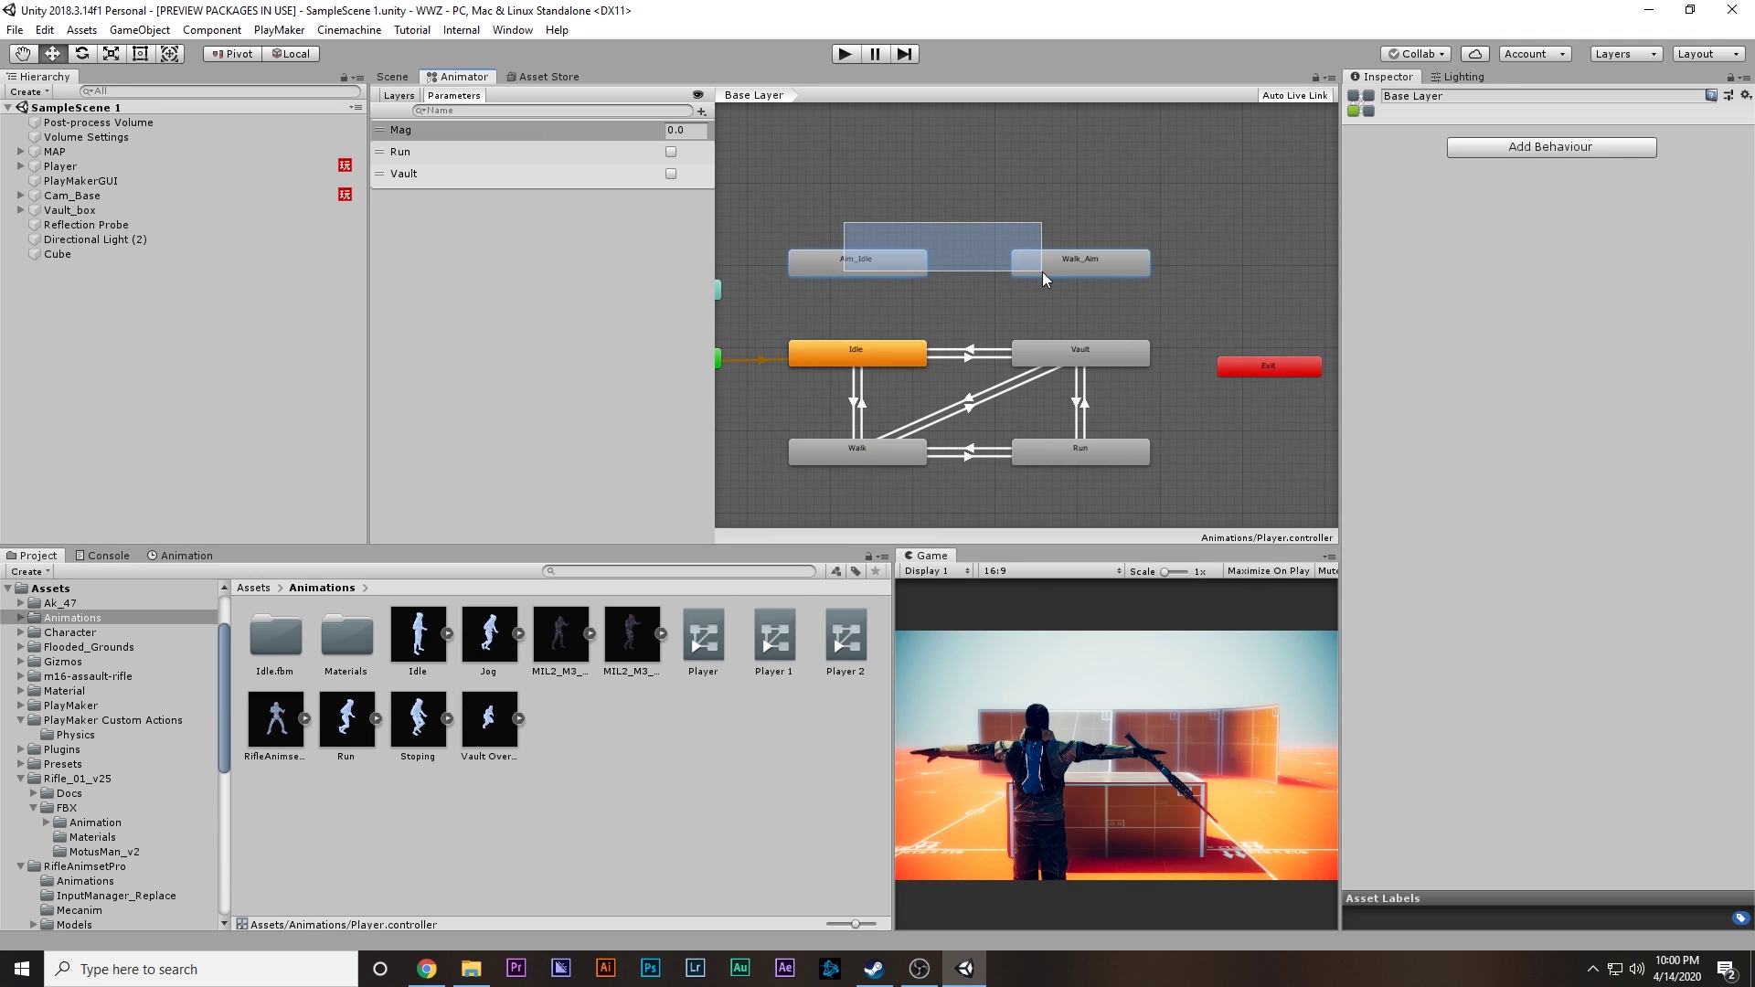
left_click(876, 357)
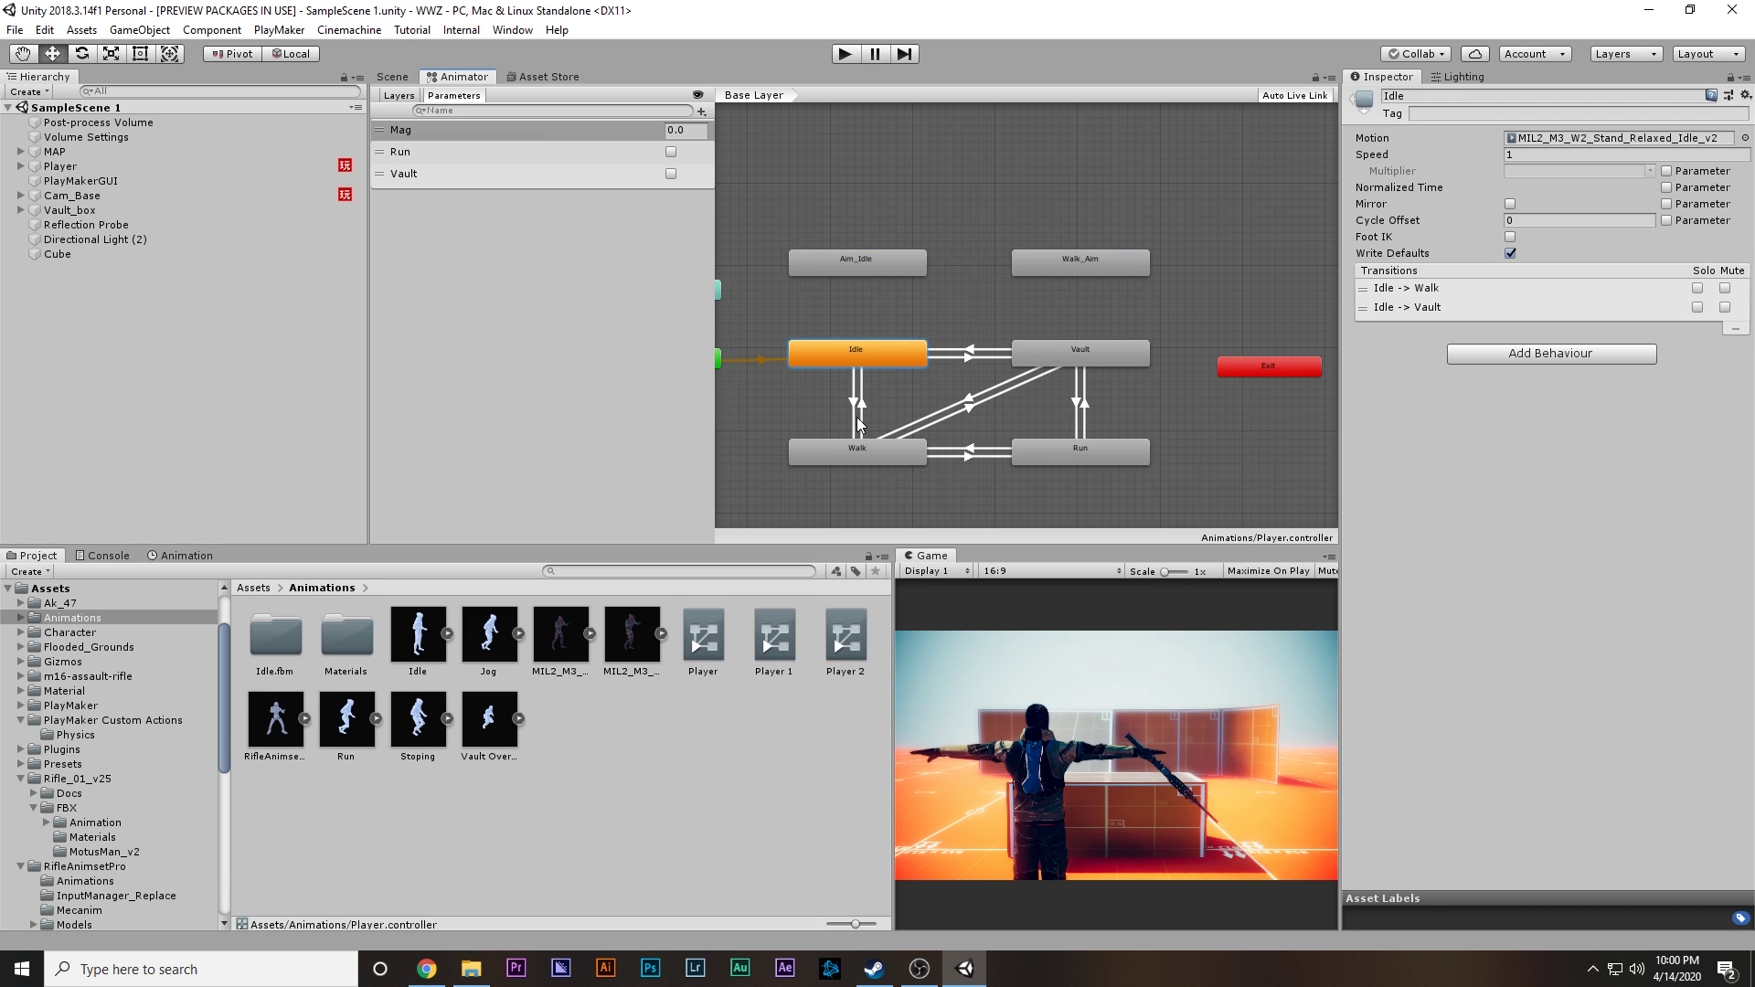
left_click(853, 403)
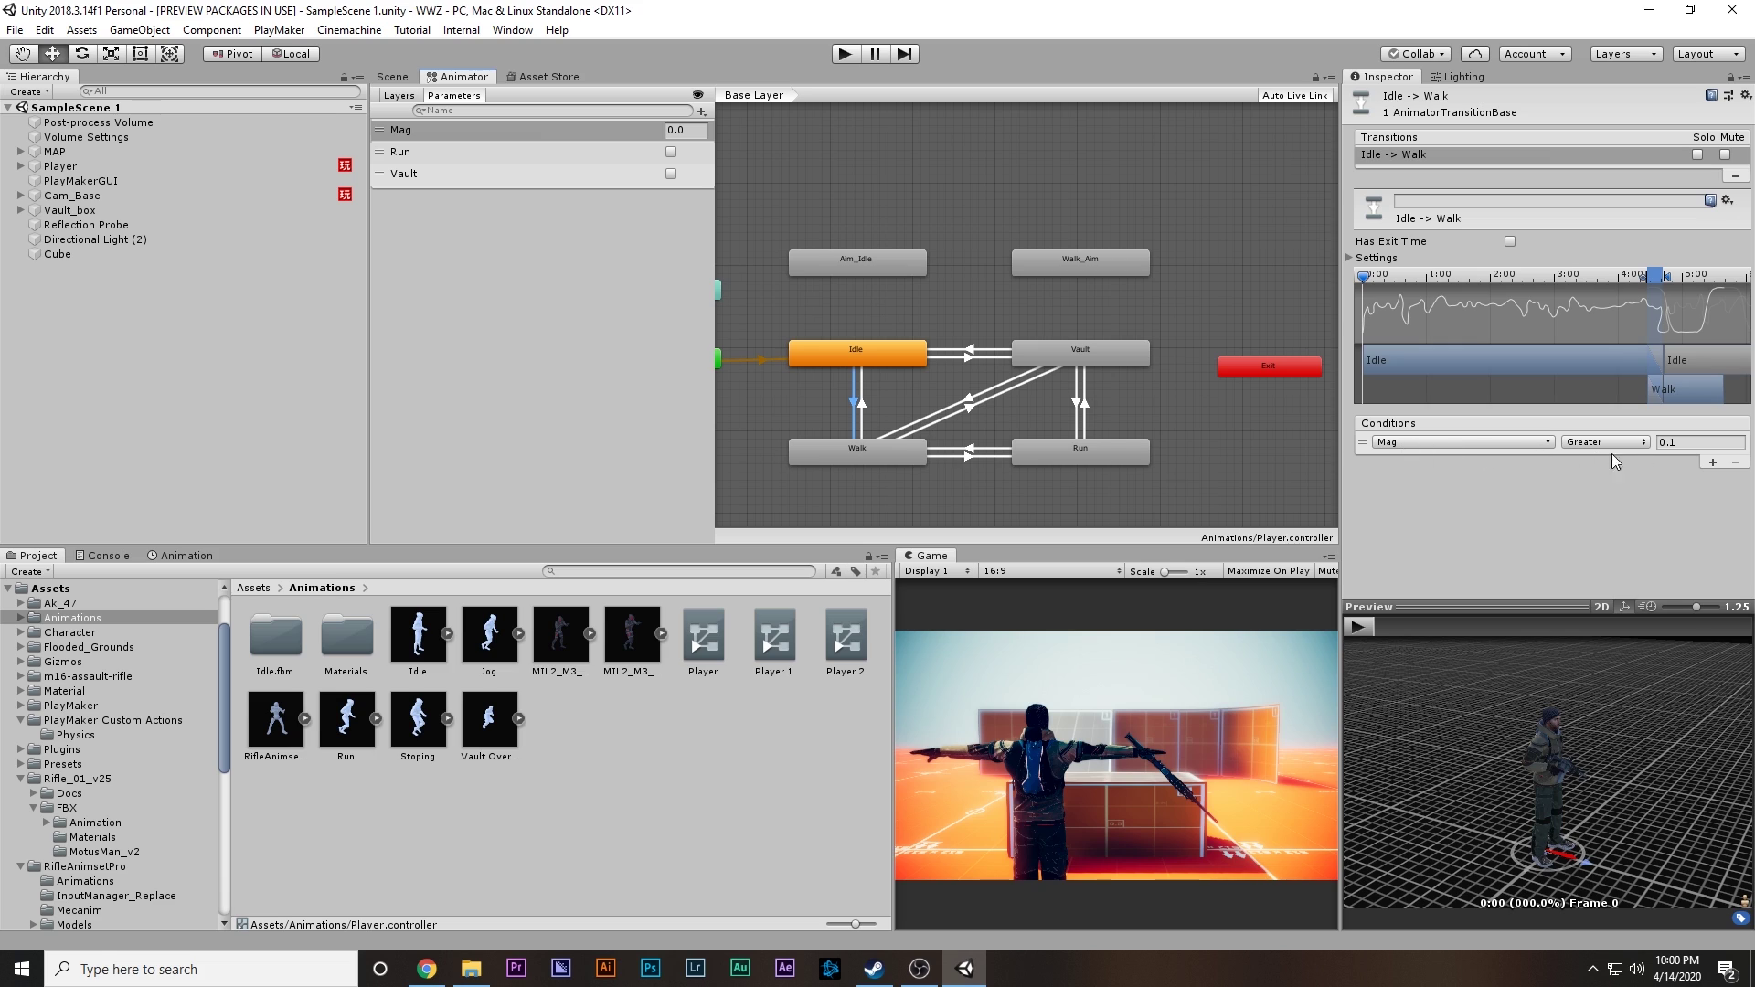
left_click(865, 404)
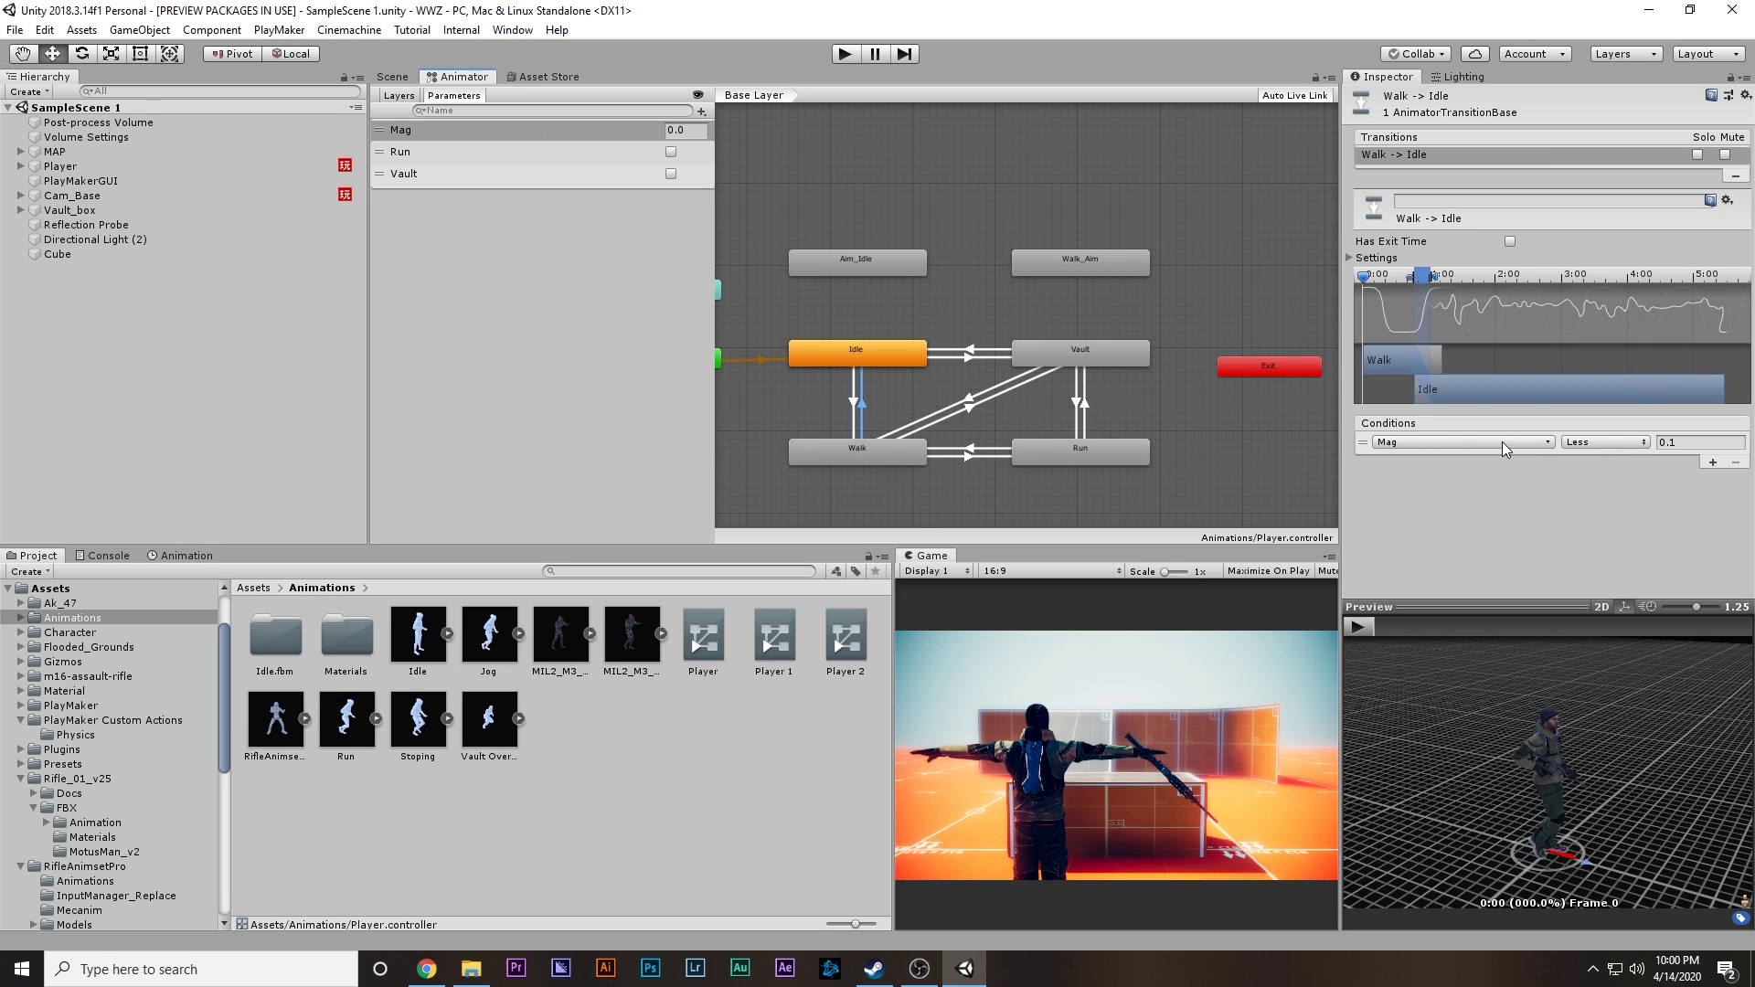
Step: Create transitions from Aim_Idle to Walk_Aim and from Walk_Aim back to Aim_Idle
left_click(865, 266)
right_click(864, 265)
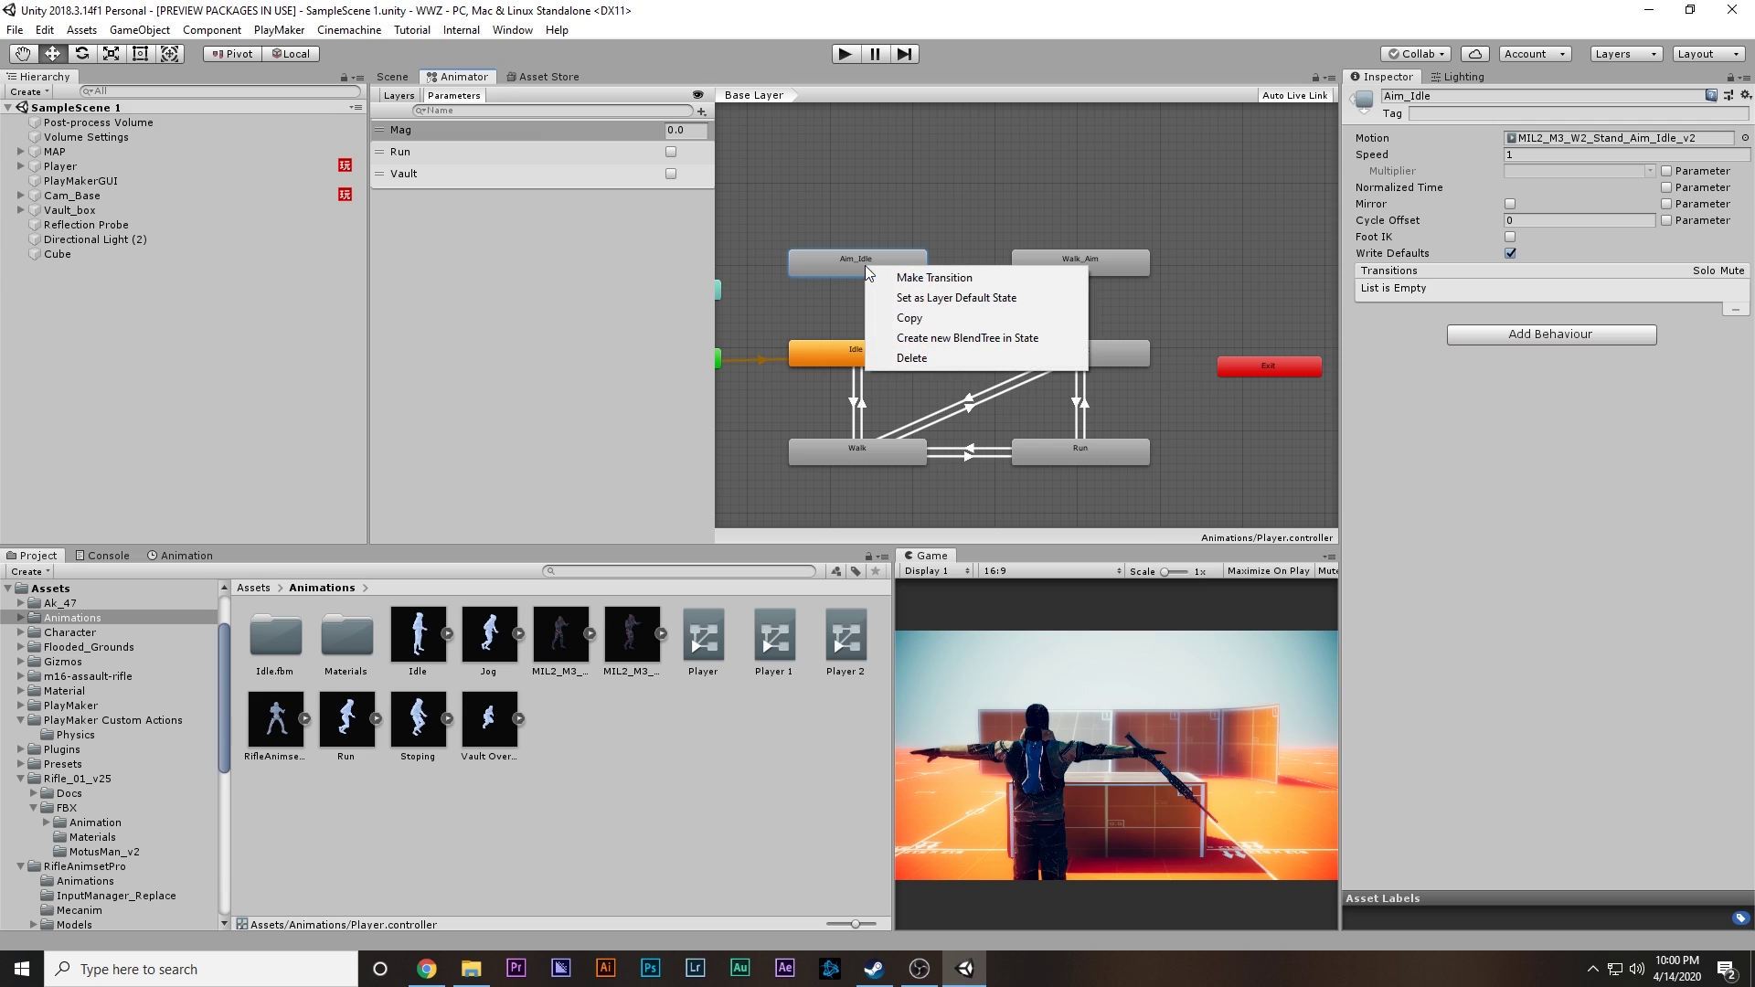
left_click(914, 278)
left_click(1081, 263)
right_click(1074, 263)
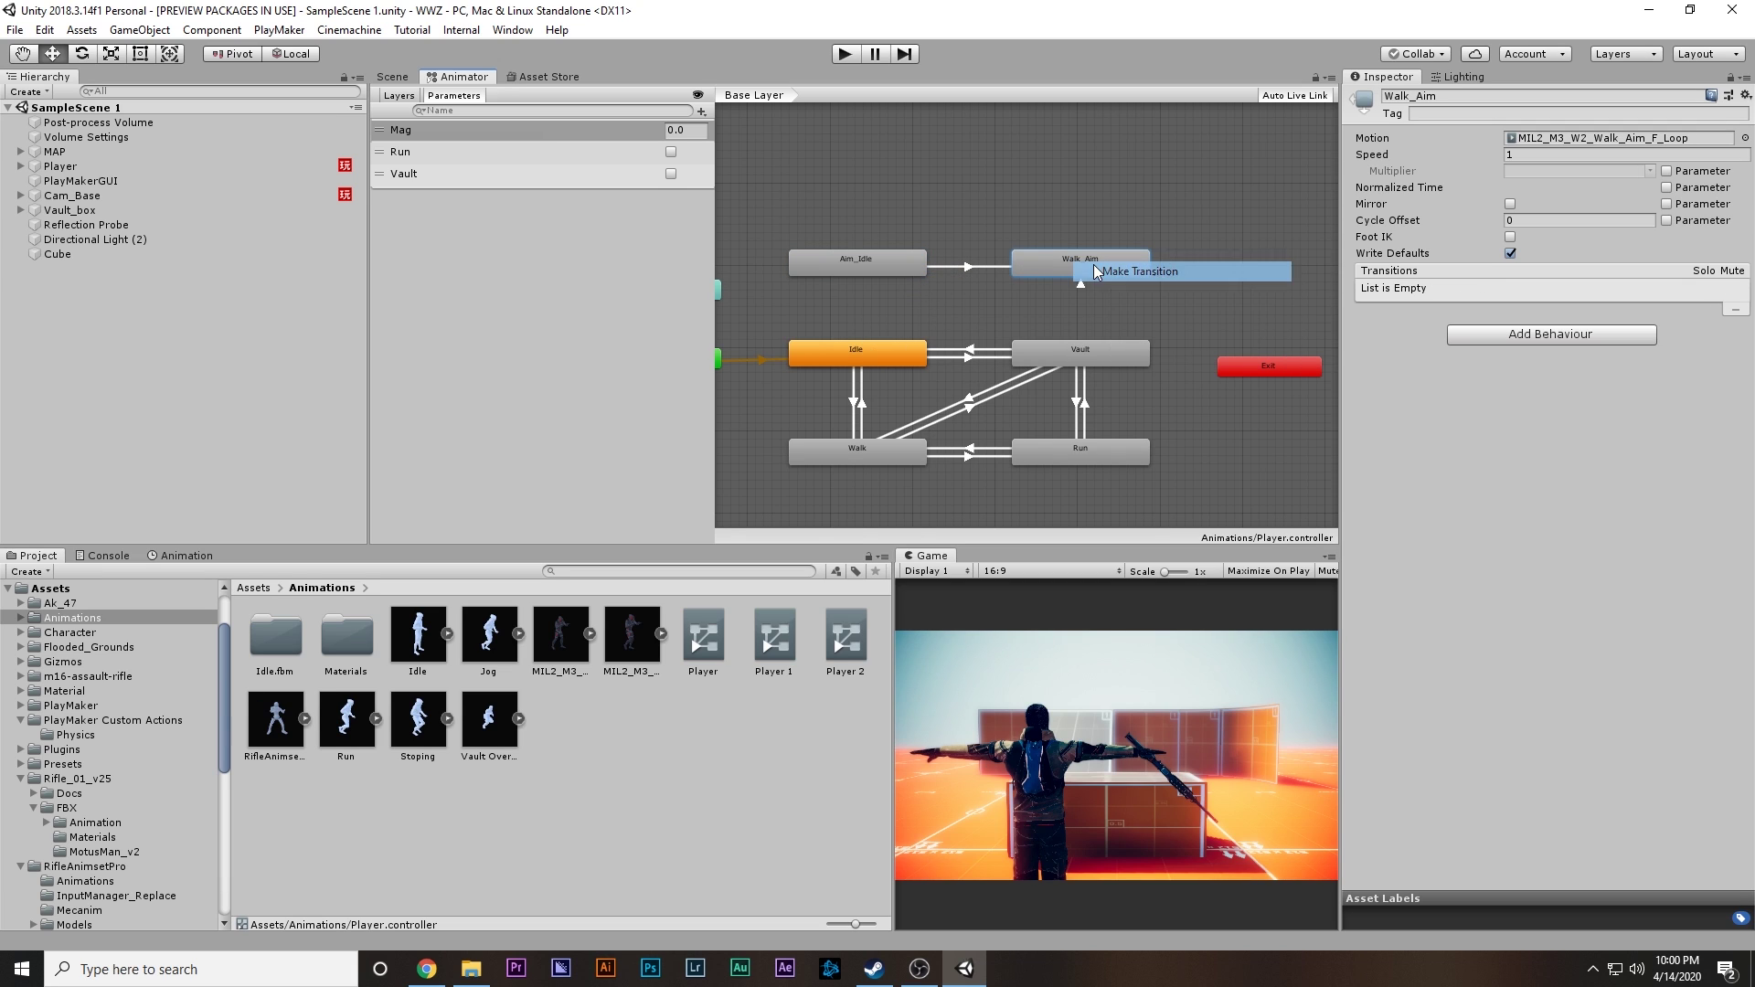
left_click(1106, 277)
left_click(895, 260)
Step: Add a Mag Greater 0.1 condition to the Aim_Idle to Walk_Aim transition
scroll(914, 265, "up", 2)
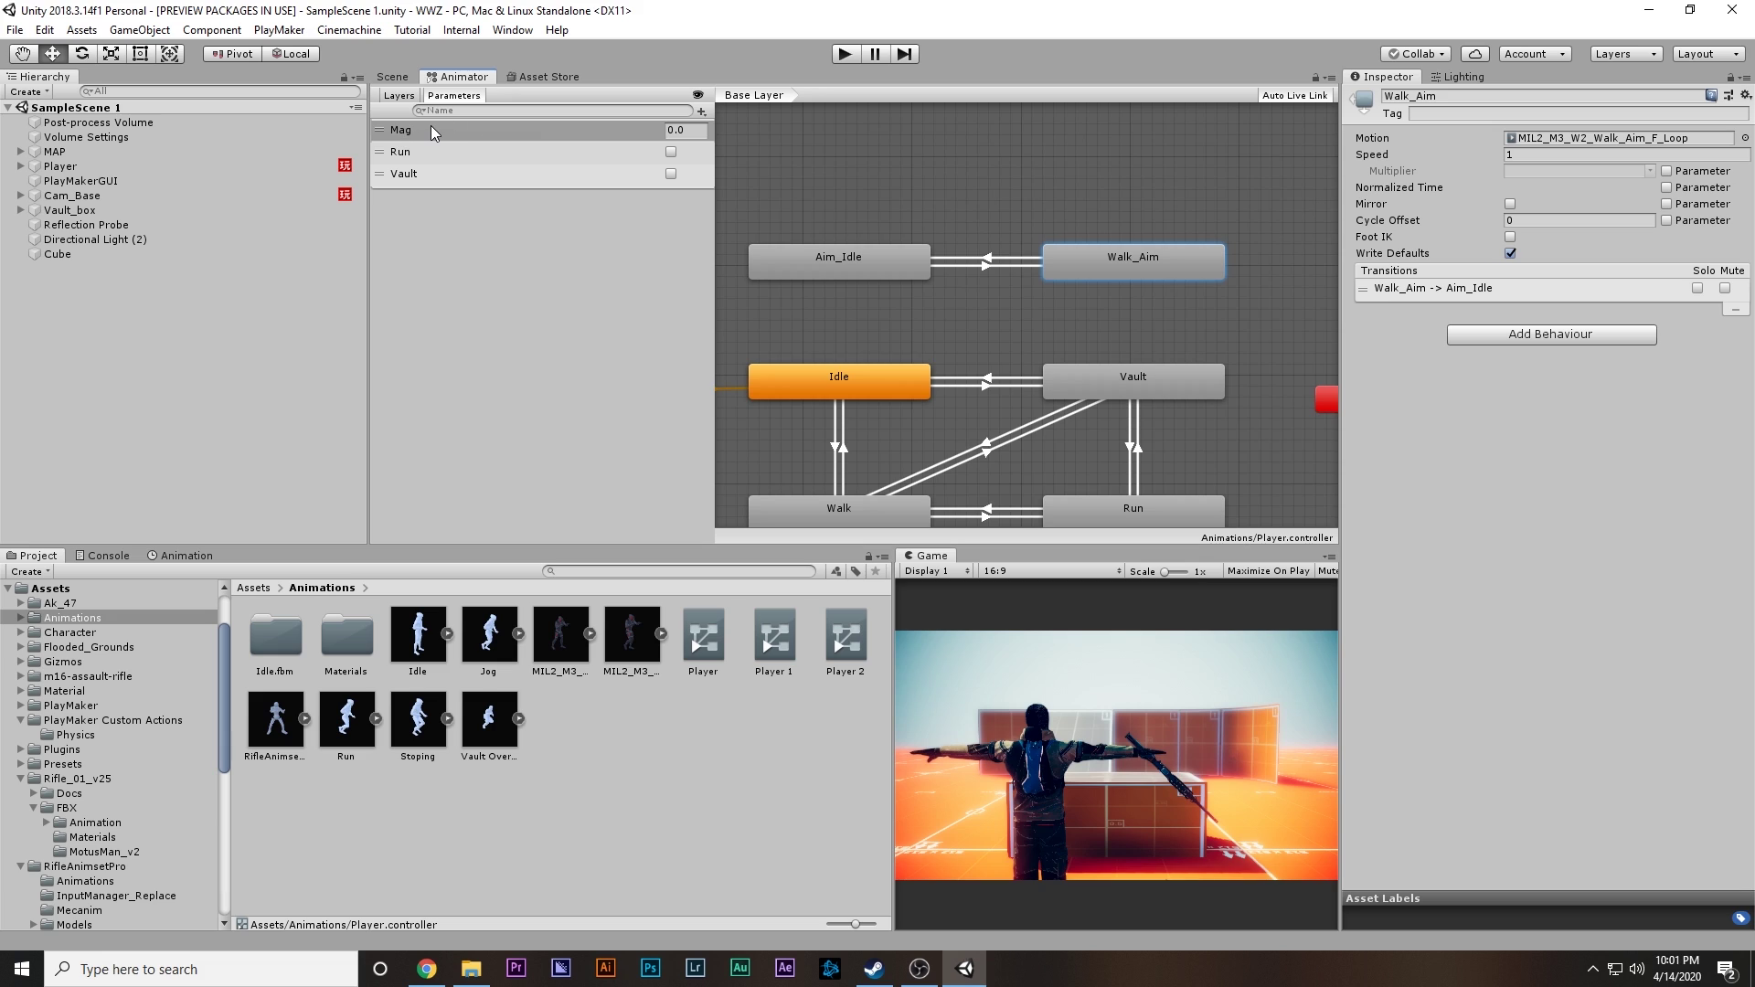
left_click(702, 112)
left_click(634, 191)
left_click(982, 264)
left_click(1713, 461)
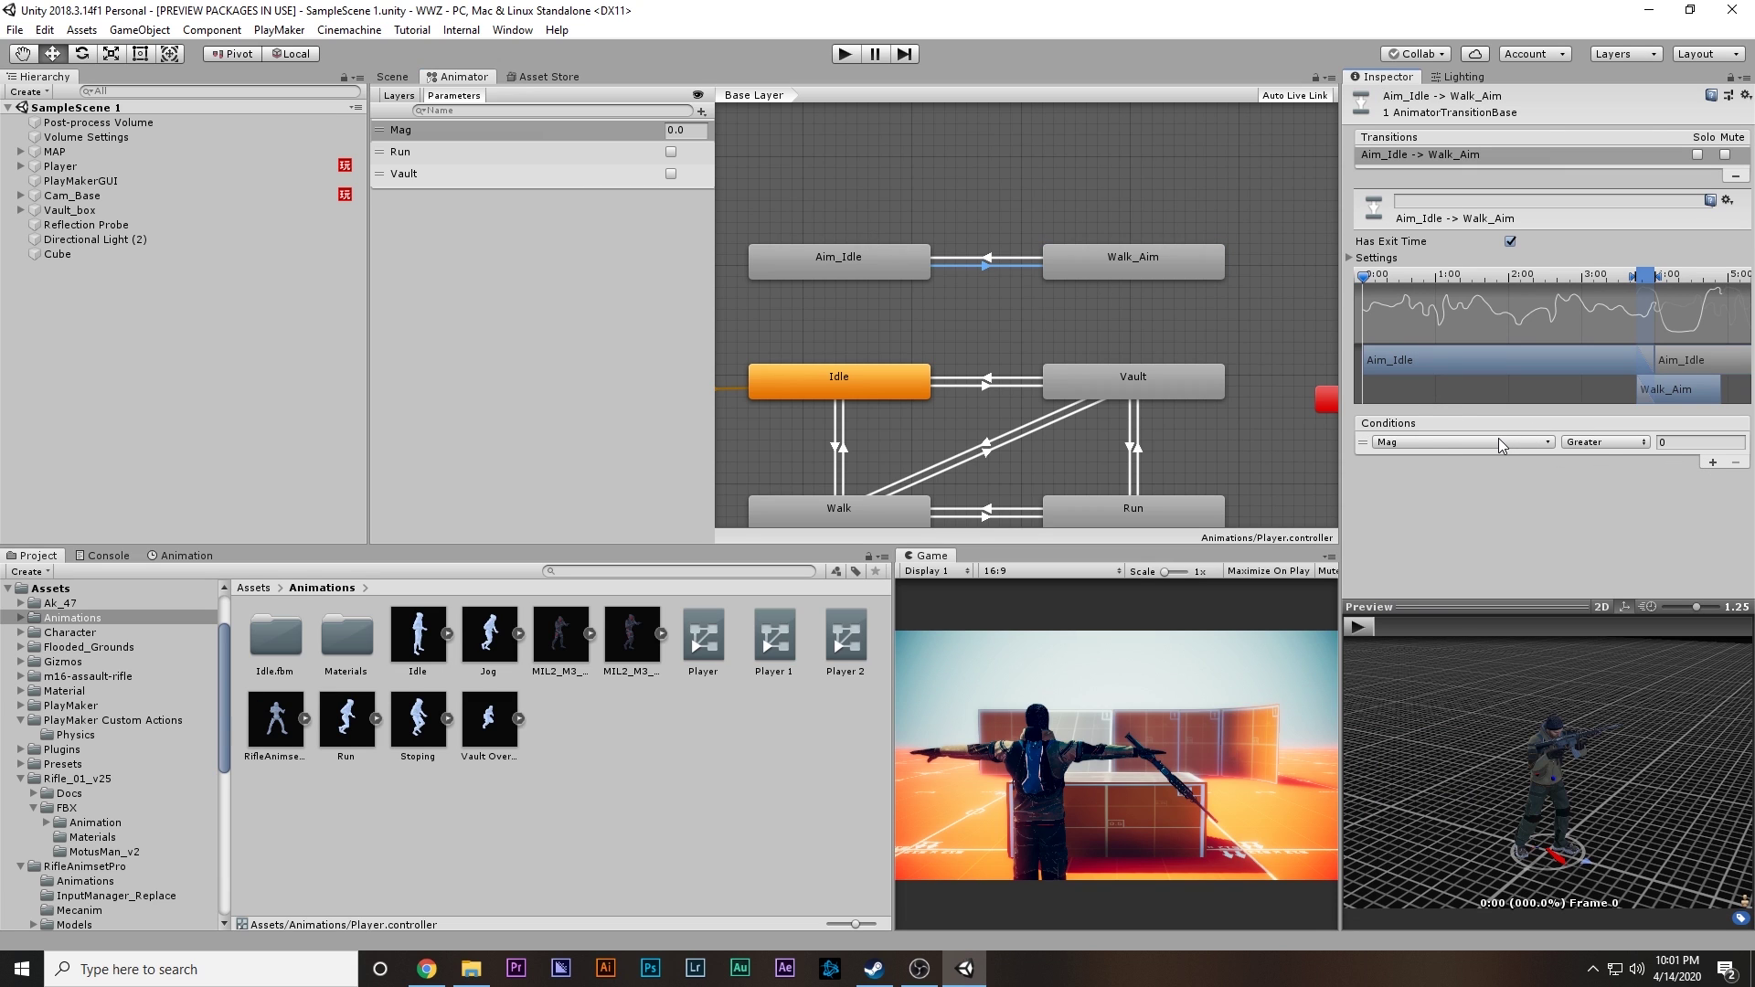
left_click(1682, 443)
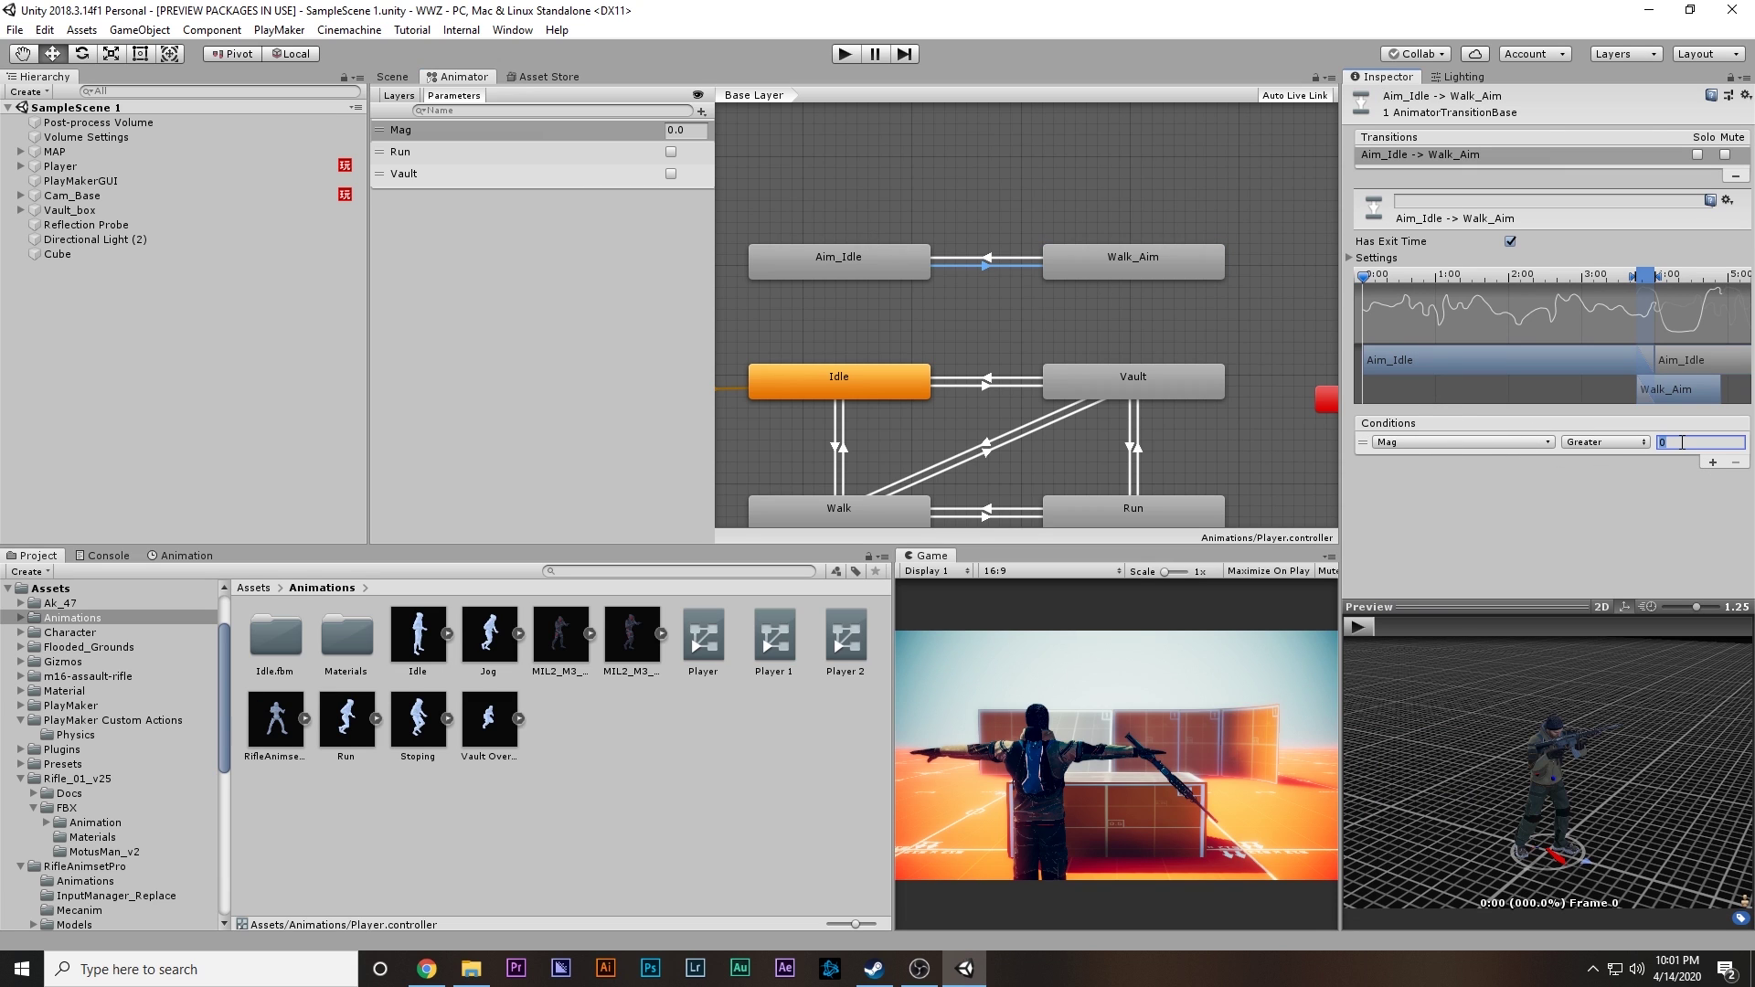
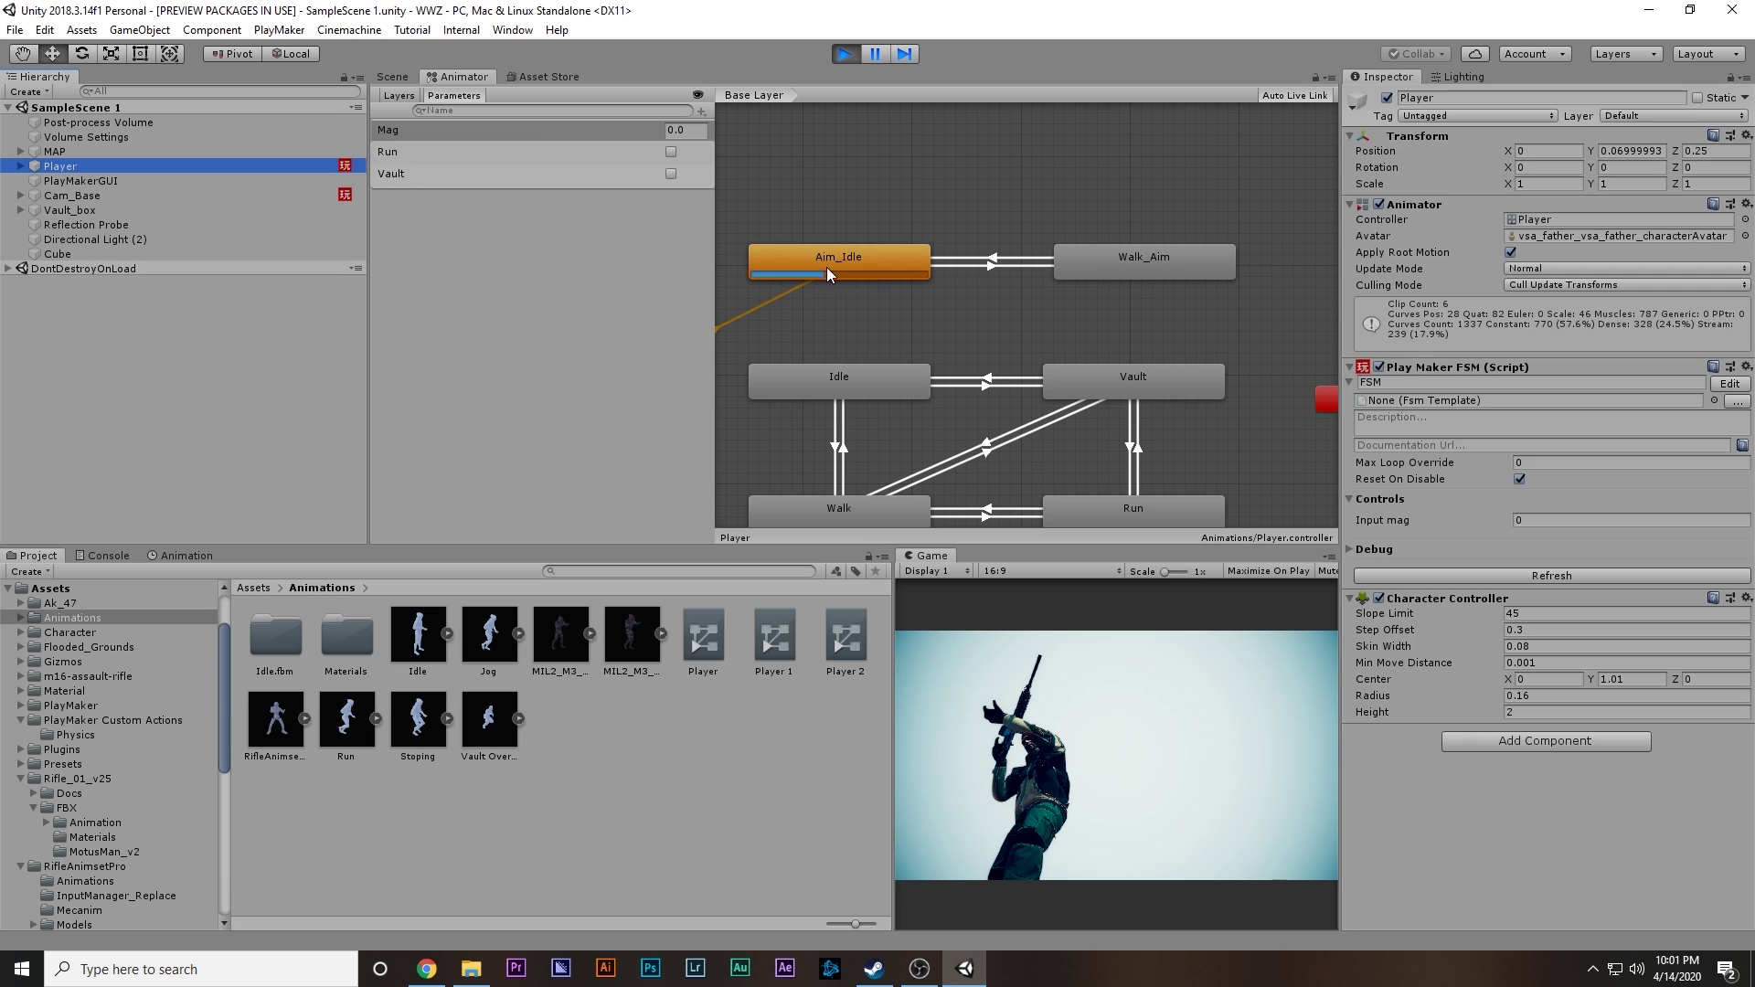
Step: Test the aiming states in play mode by setting Mag to 1 and walking the character forward, and end the run
left_click(685, 130)
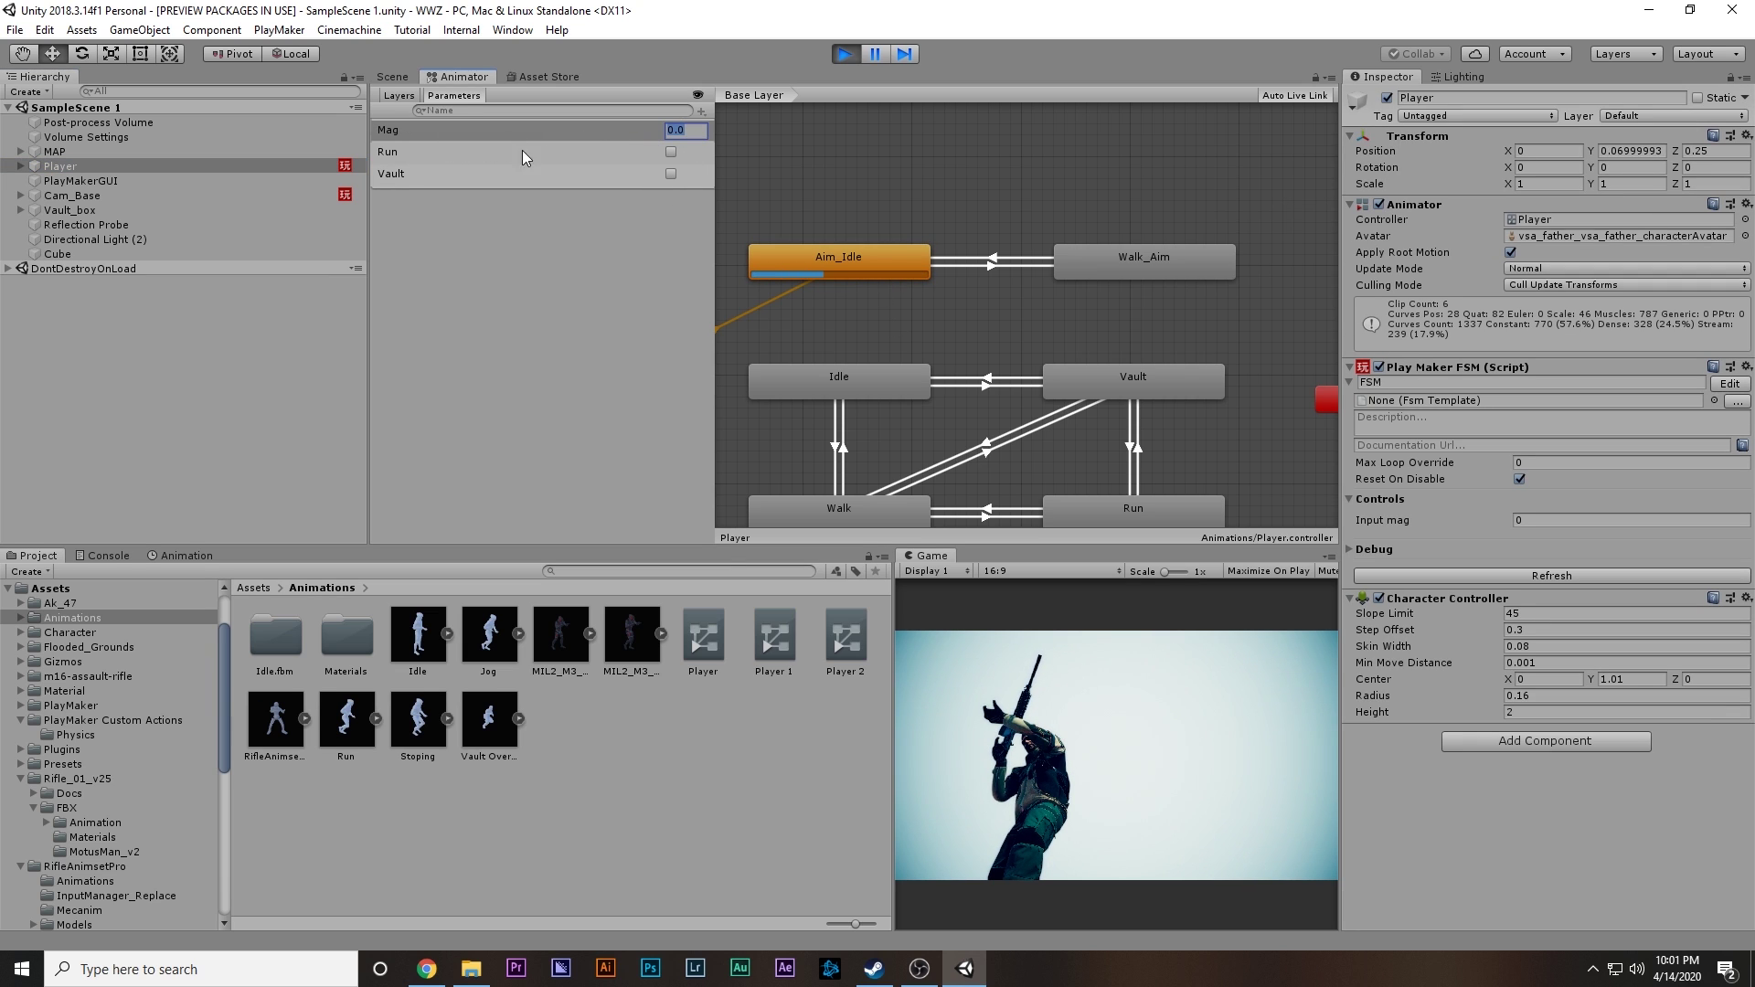
left_click(1055, 757)
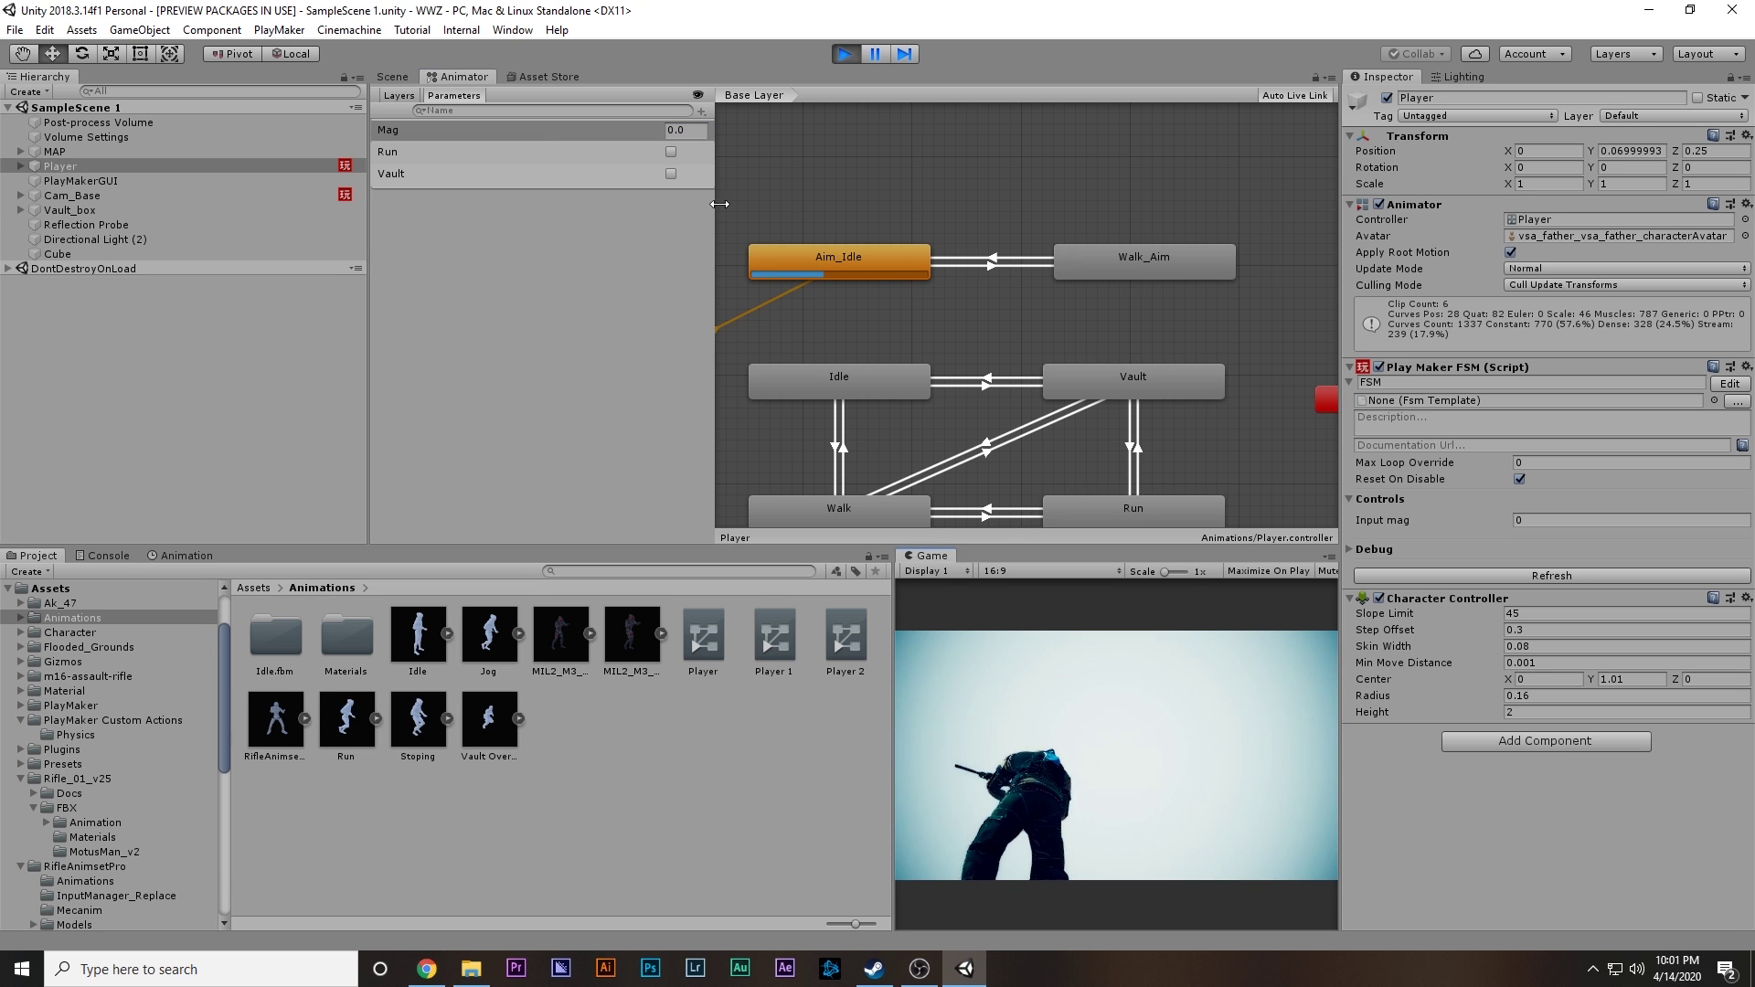
left_click(684, 130)
type("1")
left_click(1024, 687)
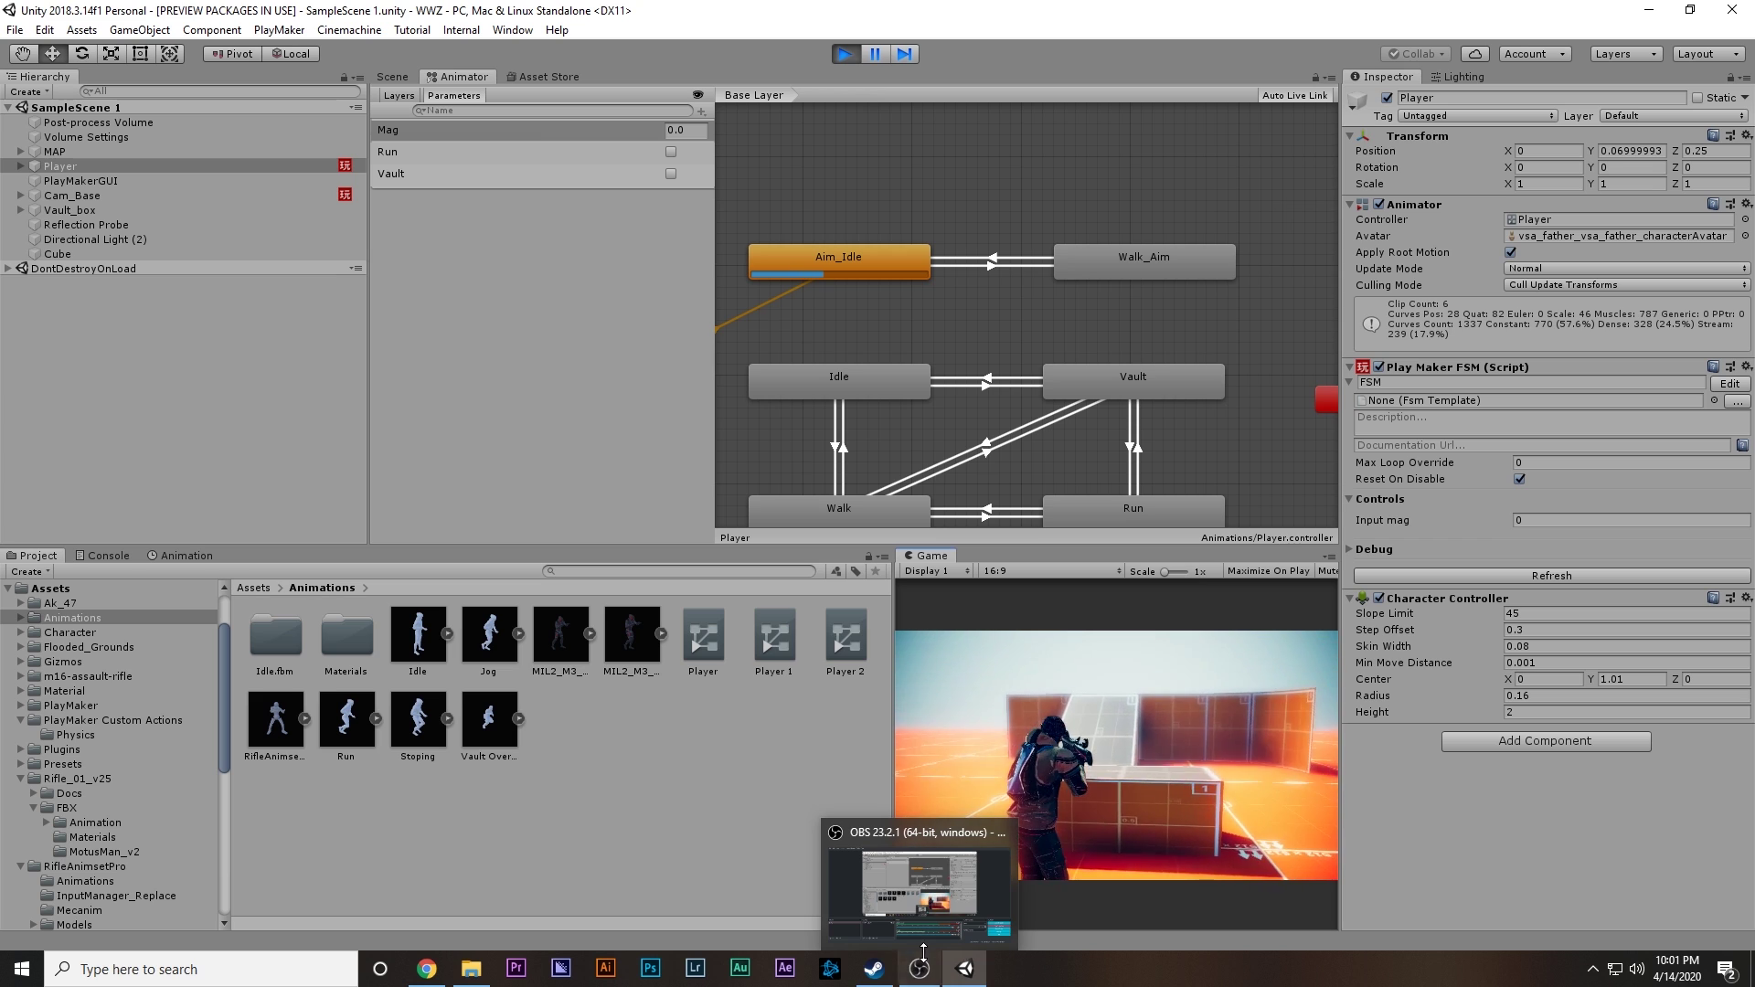
mouse_move(964, 969)
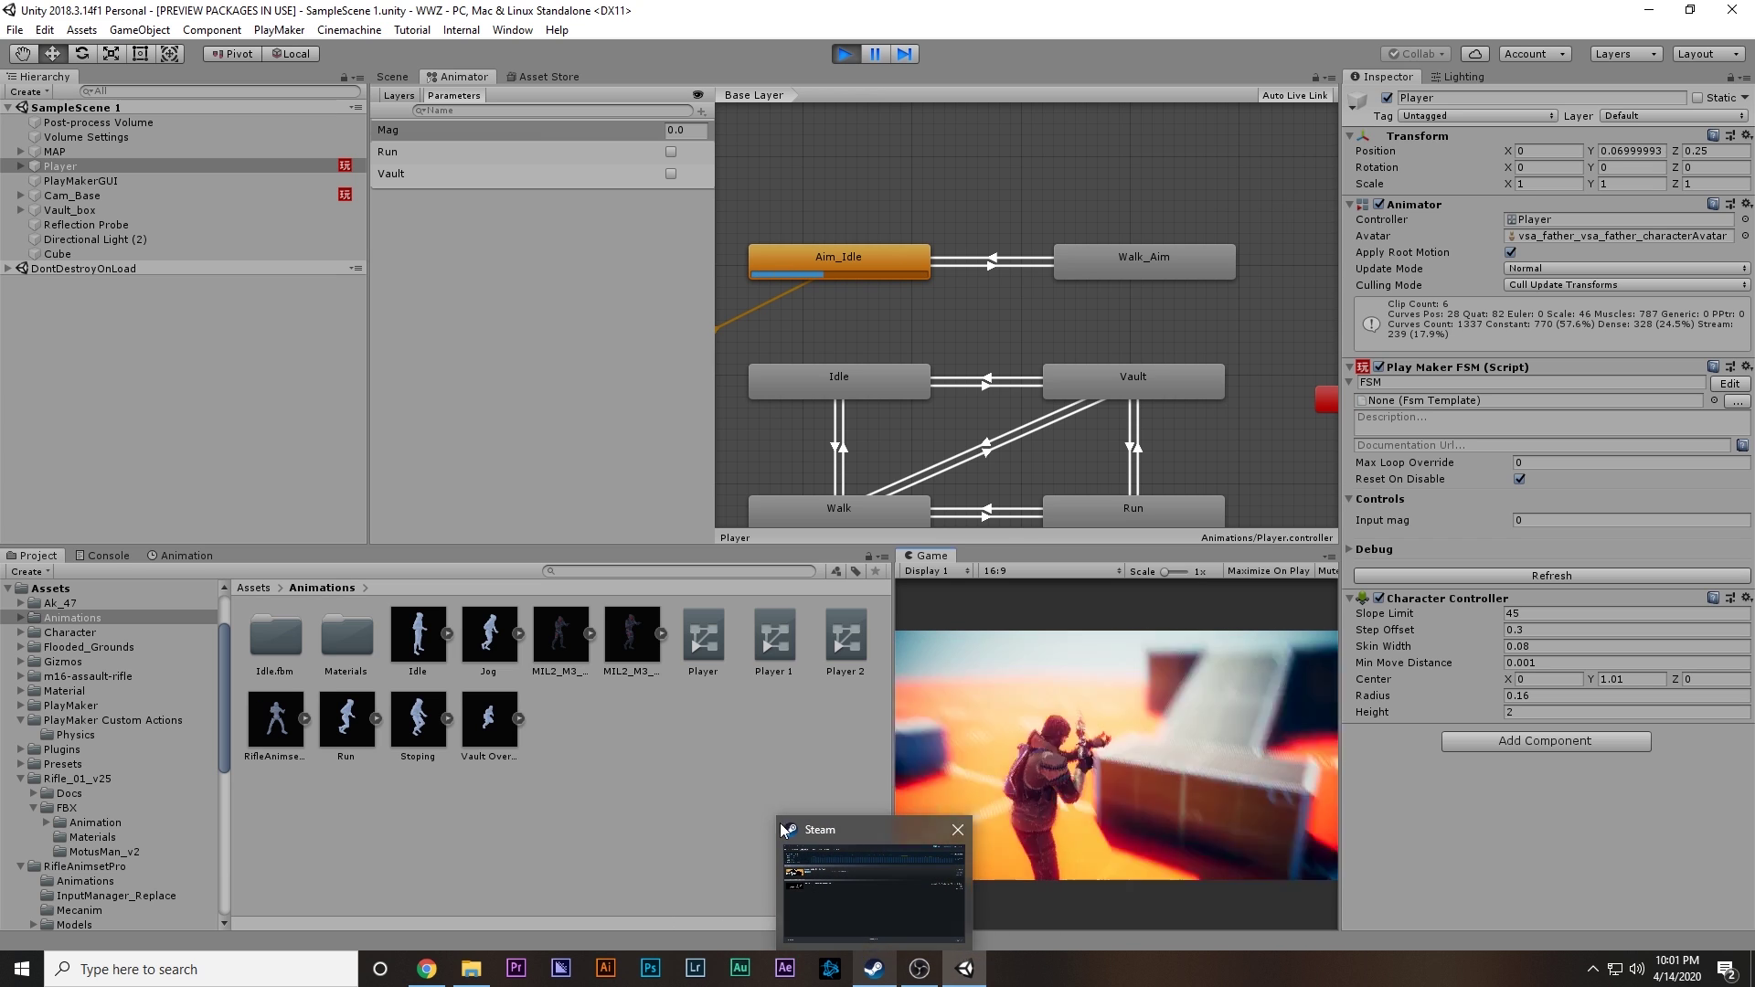
left_click(686, 131)
type("1")
key("Return")
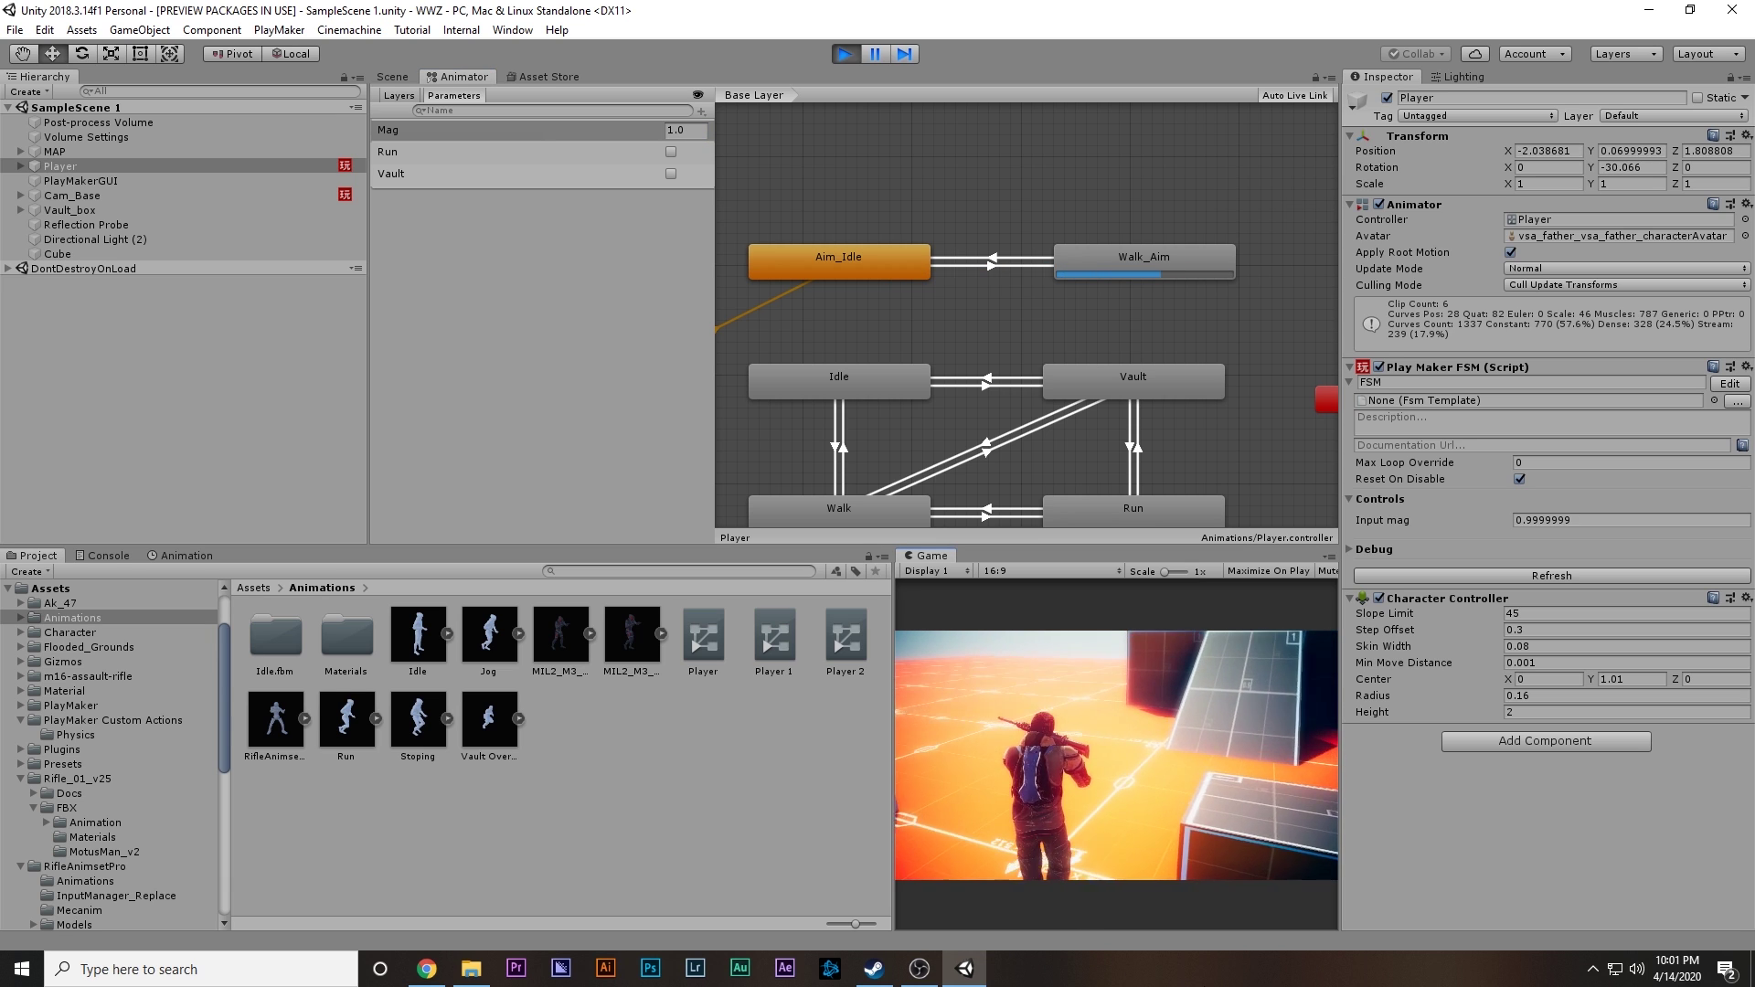
key("w")
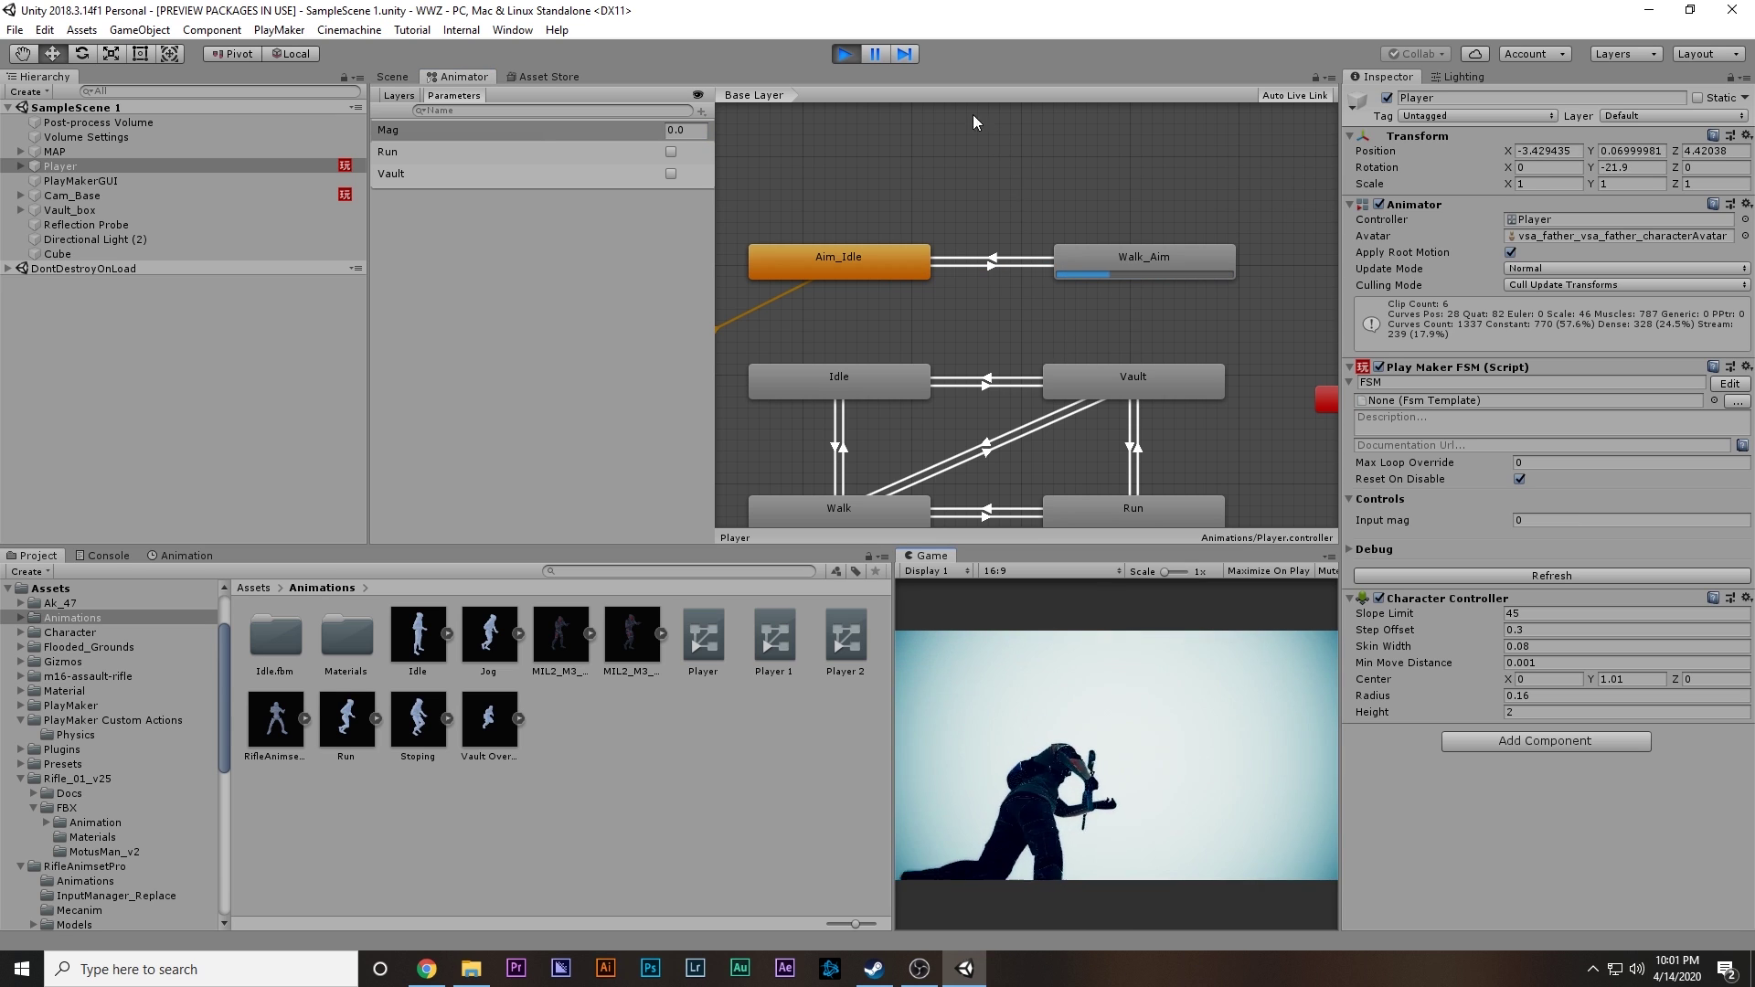
left_click(844, 53)
key("ctrl+p")
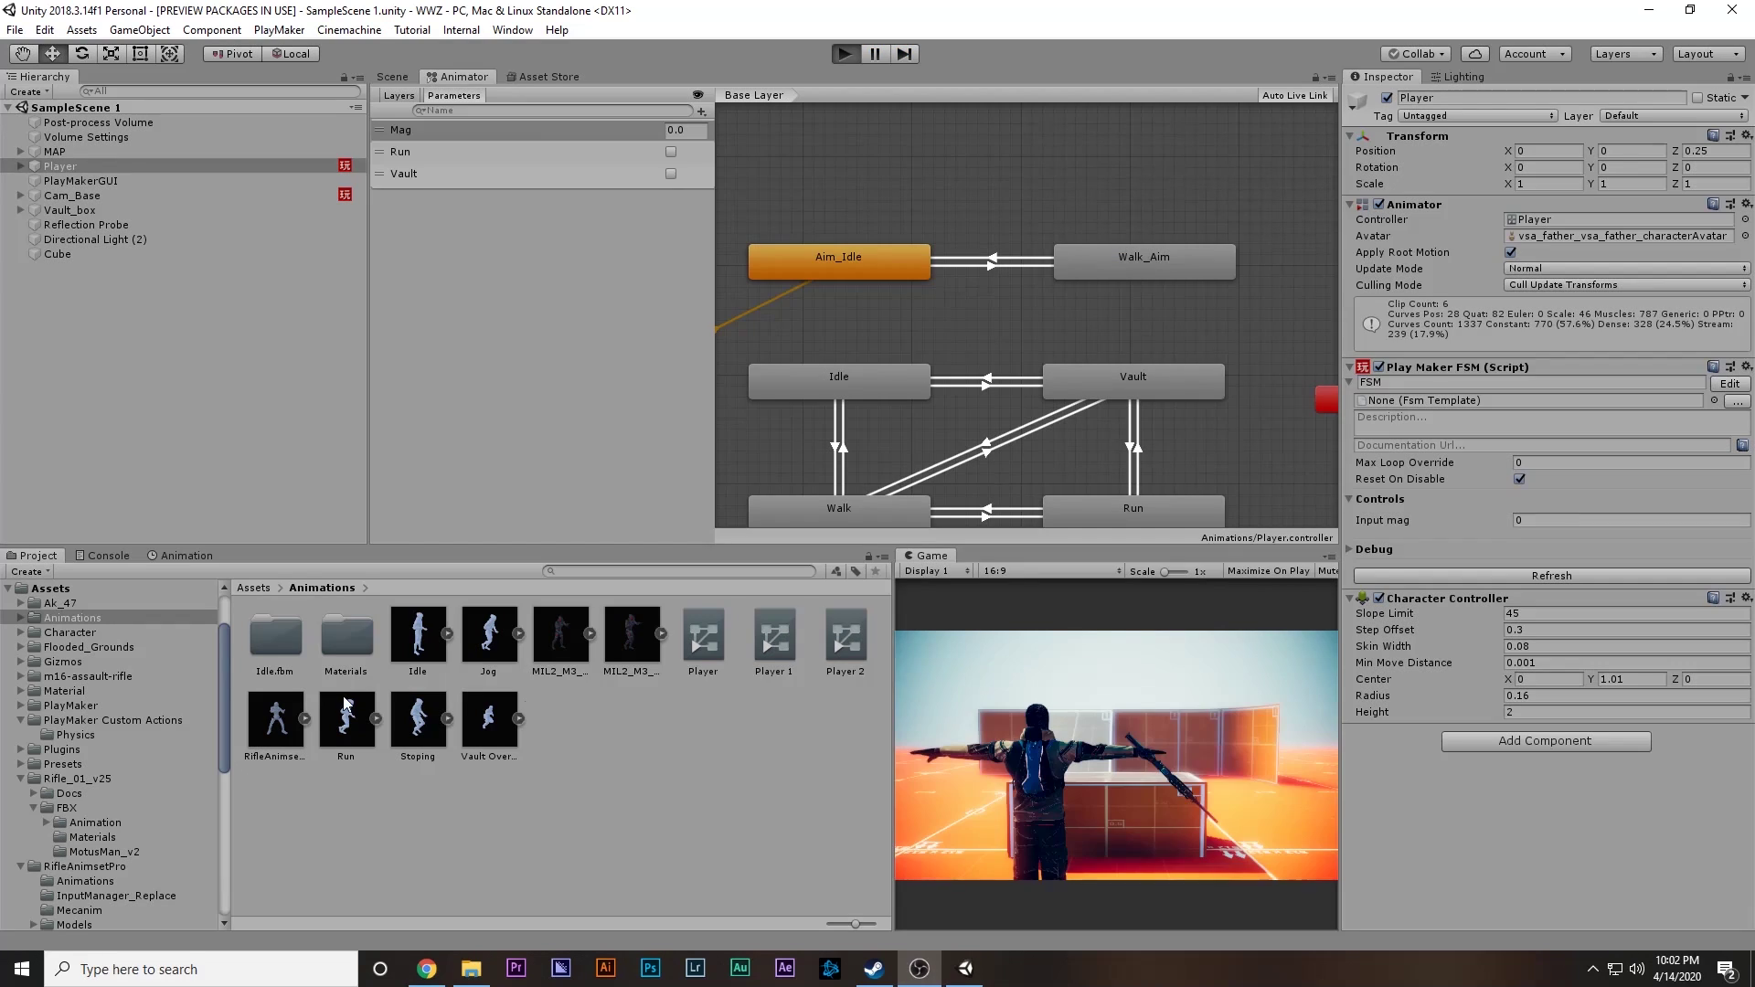
Step: Run the scene again, move the character forward, left and right to check the switch between Aim_Idle and Walk_Aim, and stop playing
key("ctrl+p")
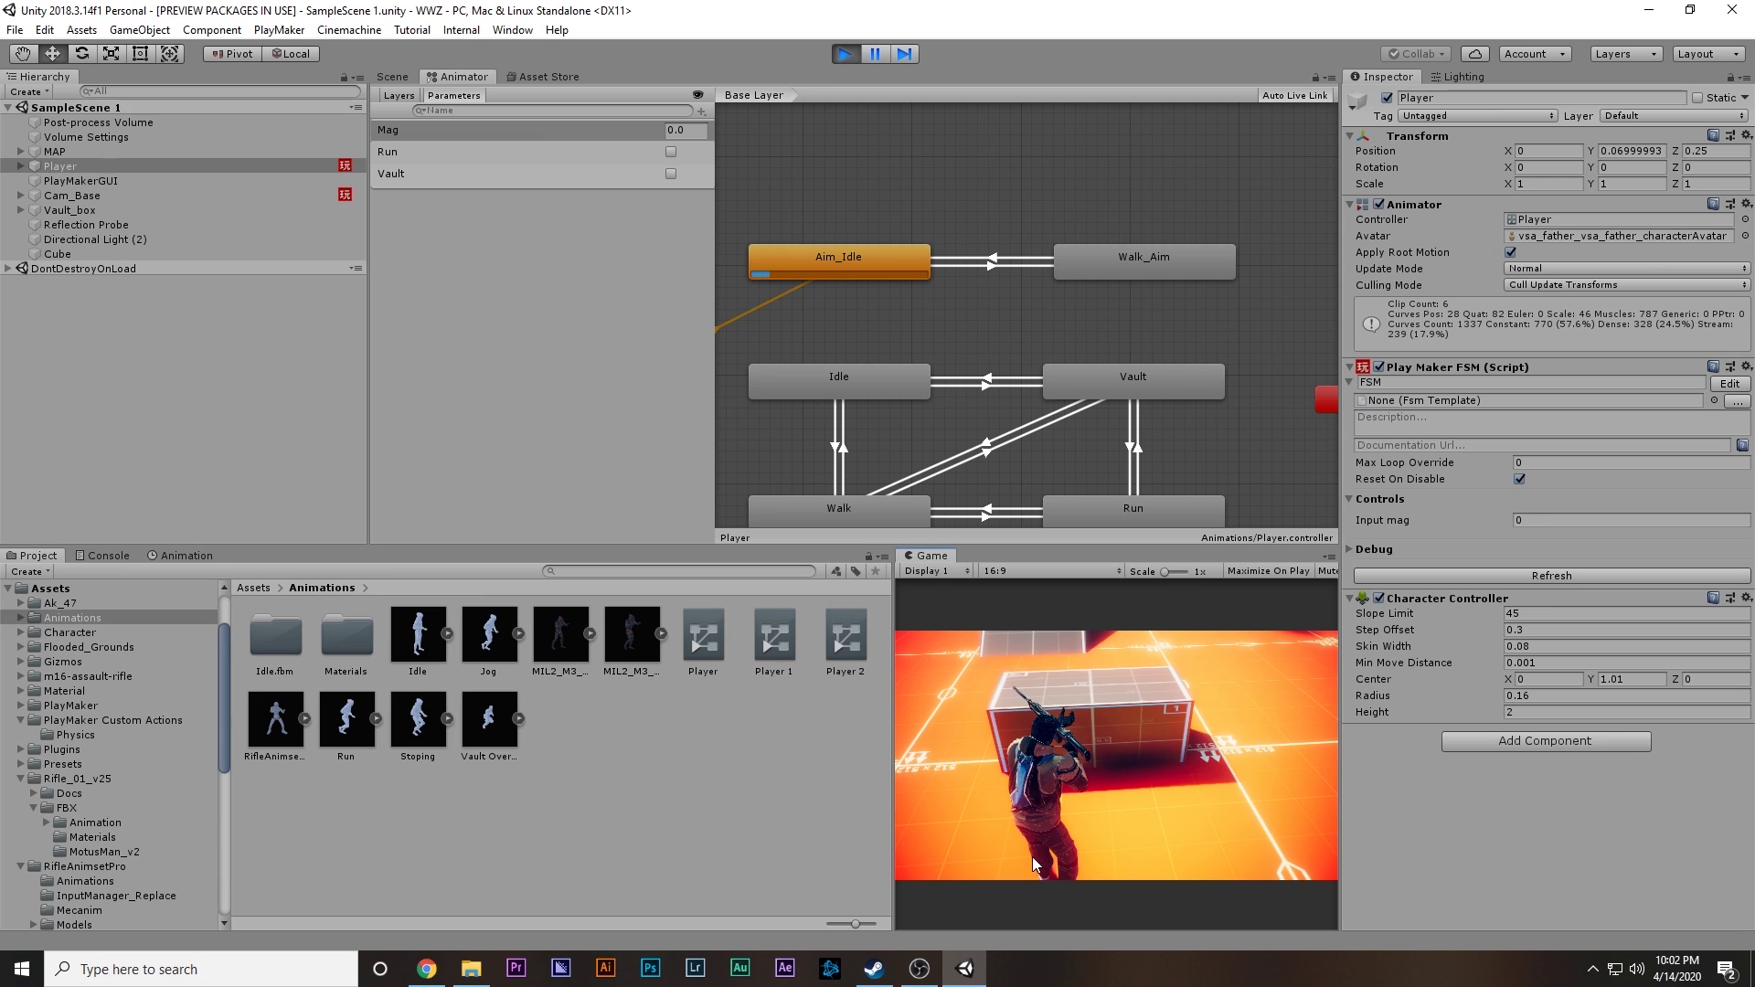
key("w")
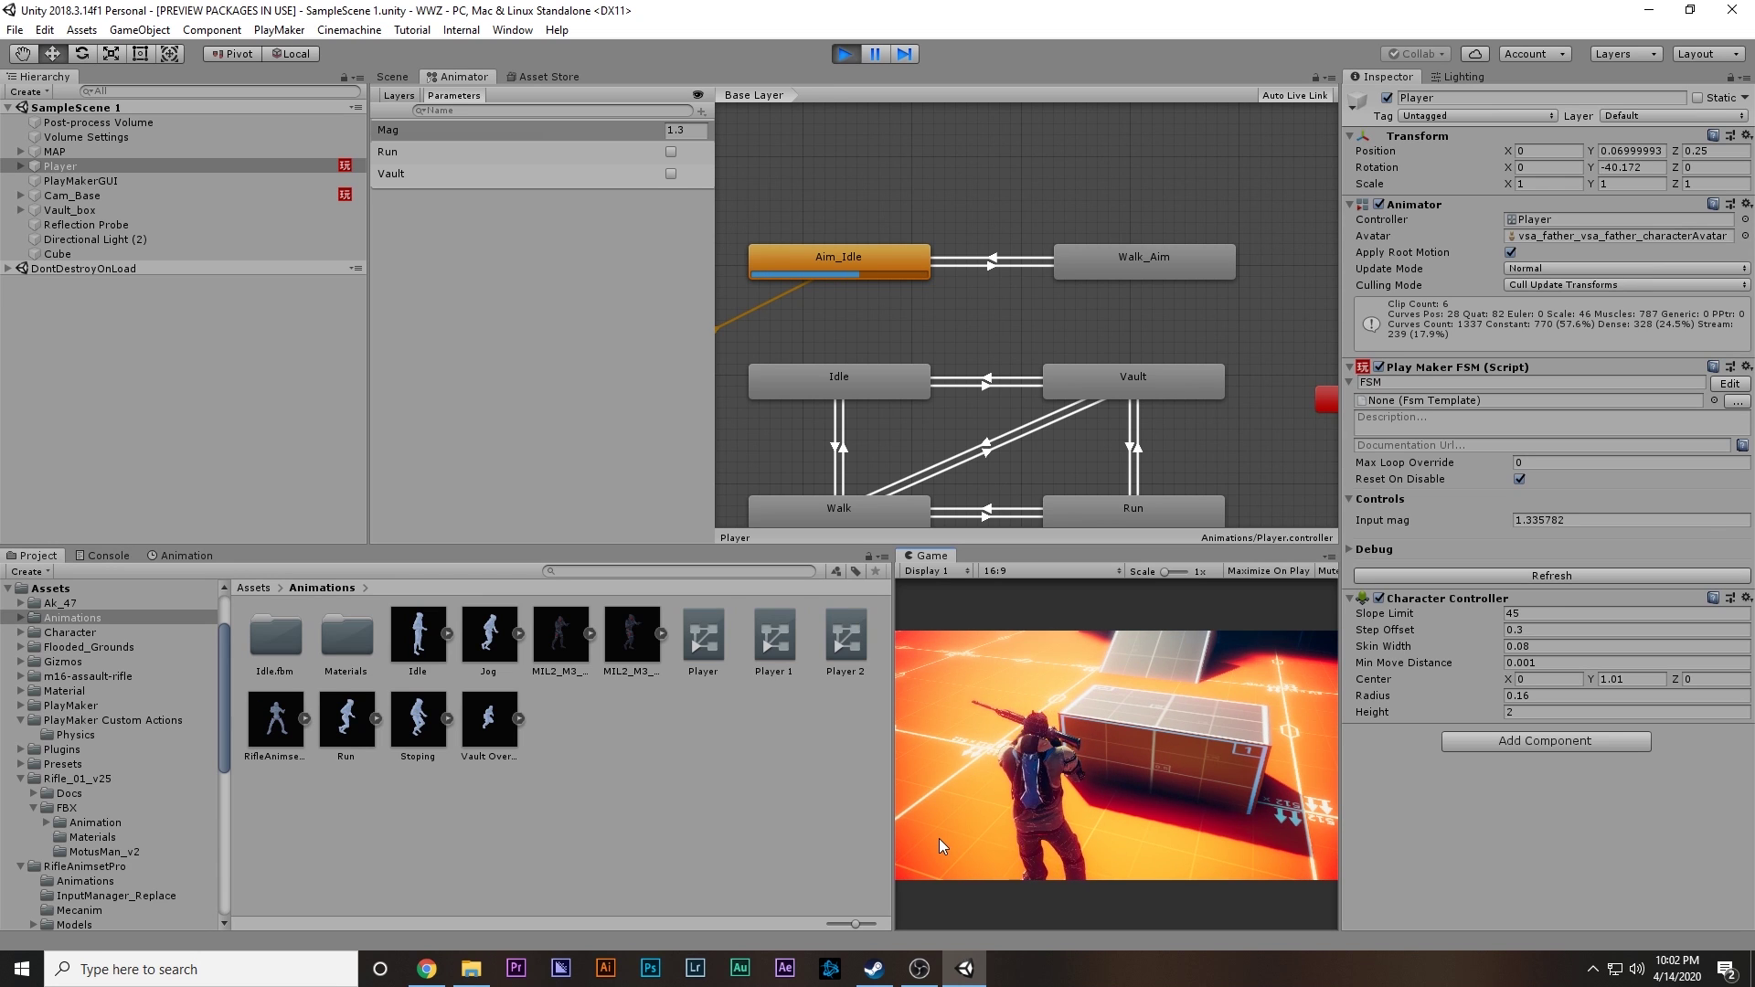
key("a")
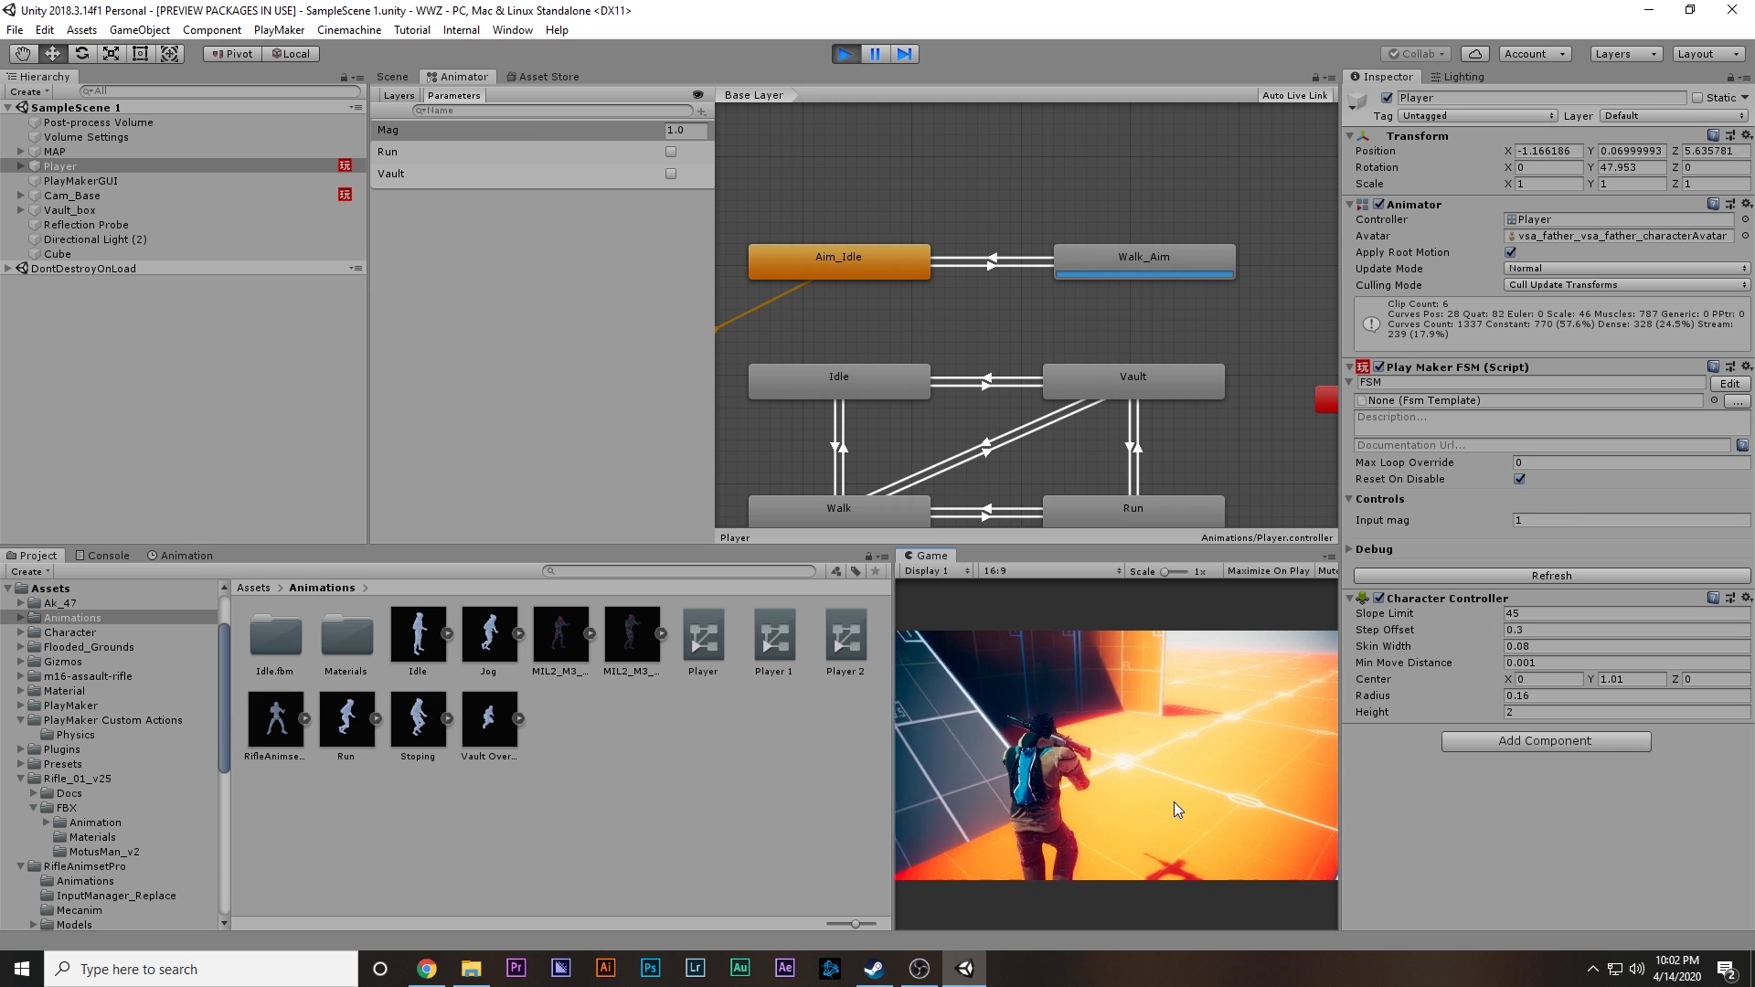
key("d")
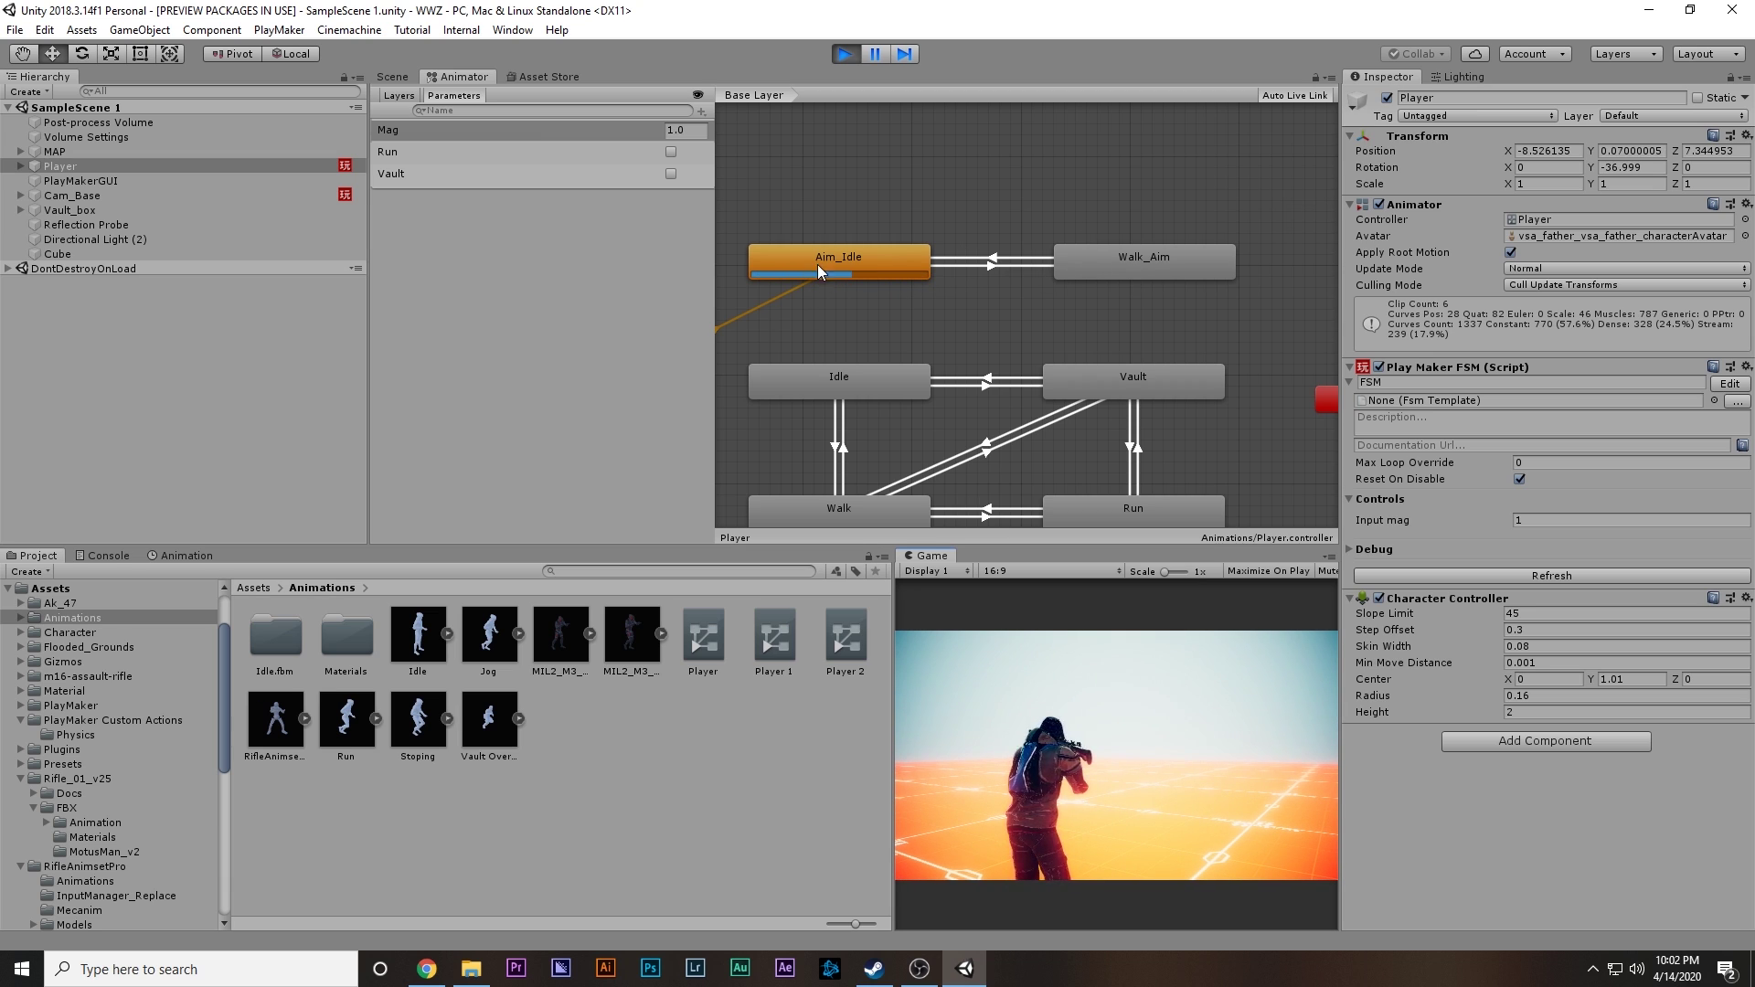
key("w")
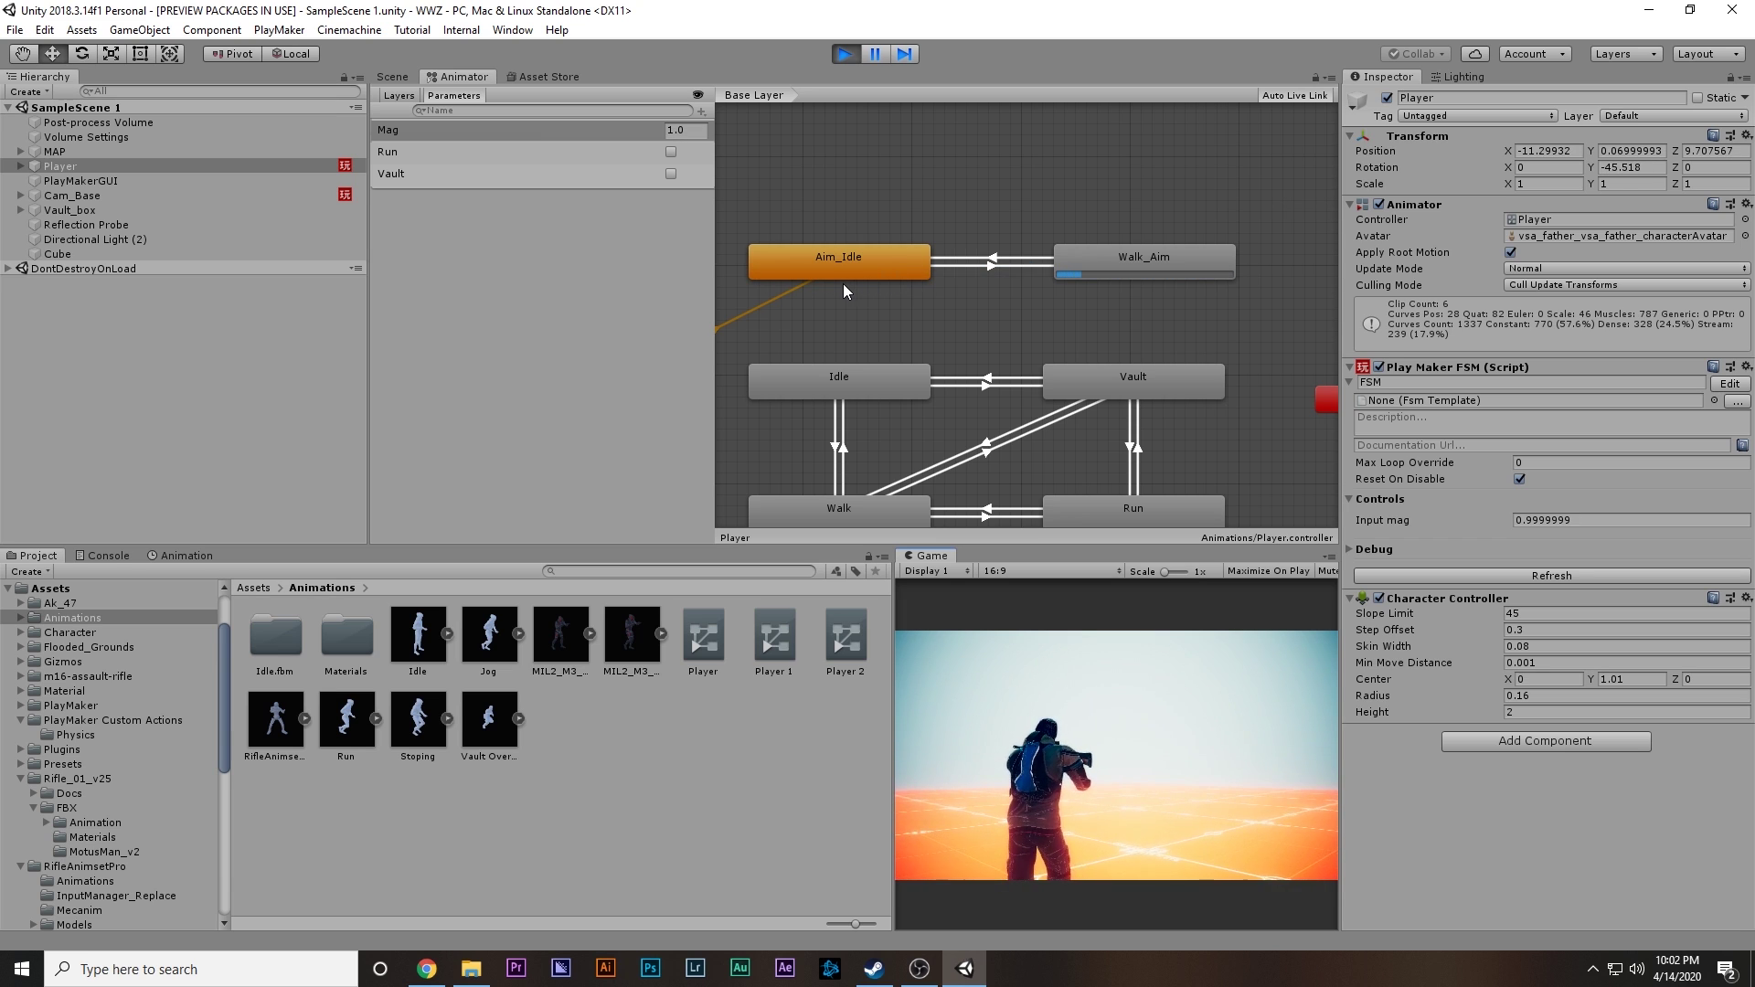
left_click(840, 57)
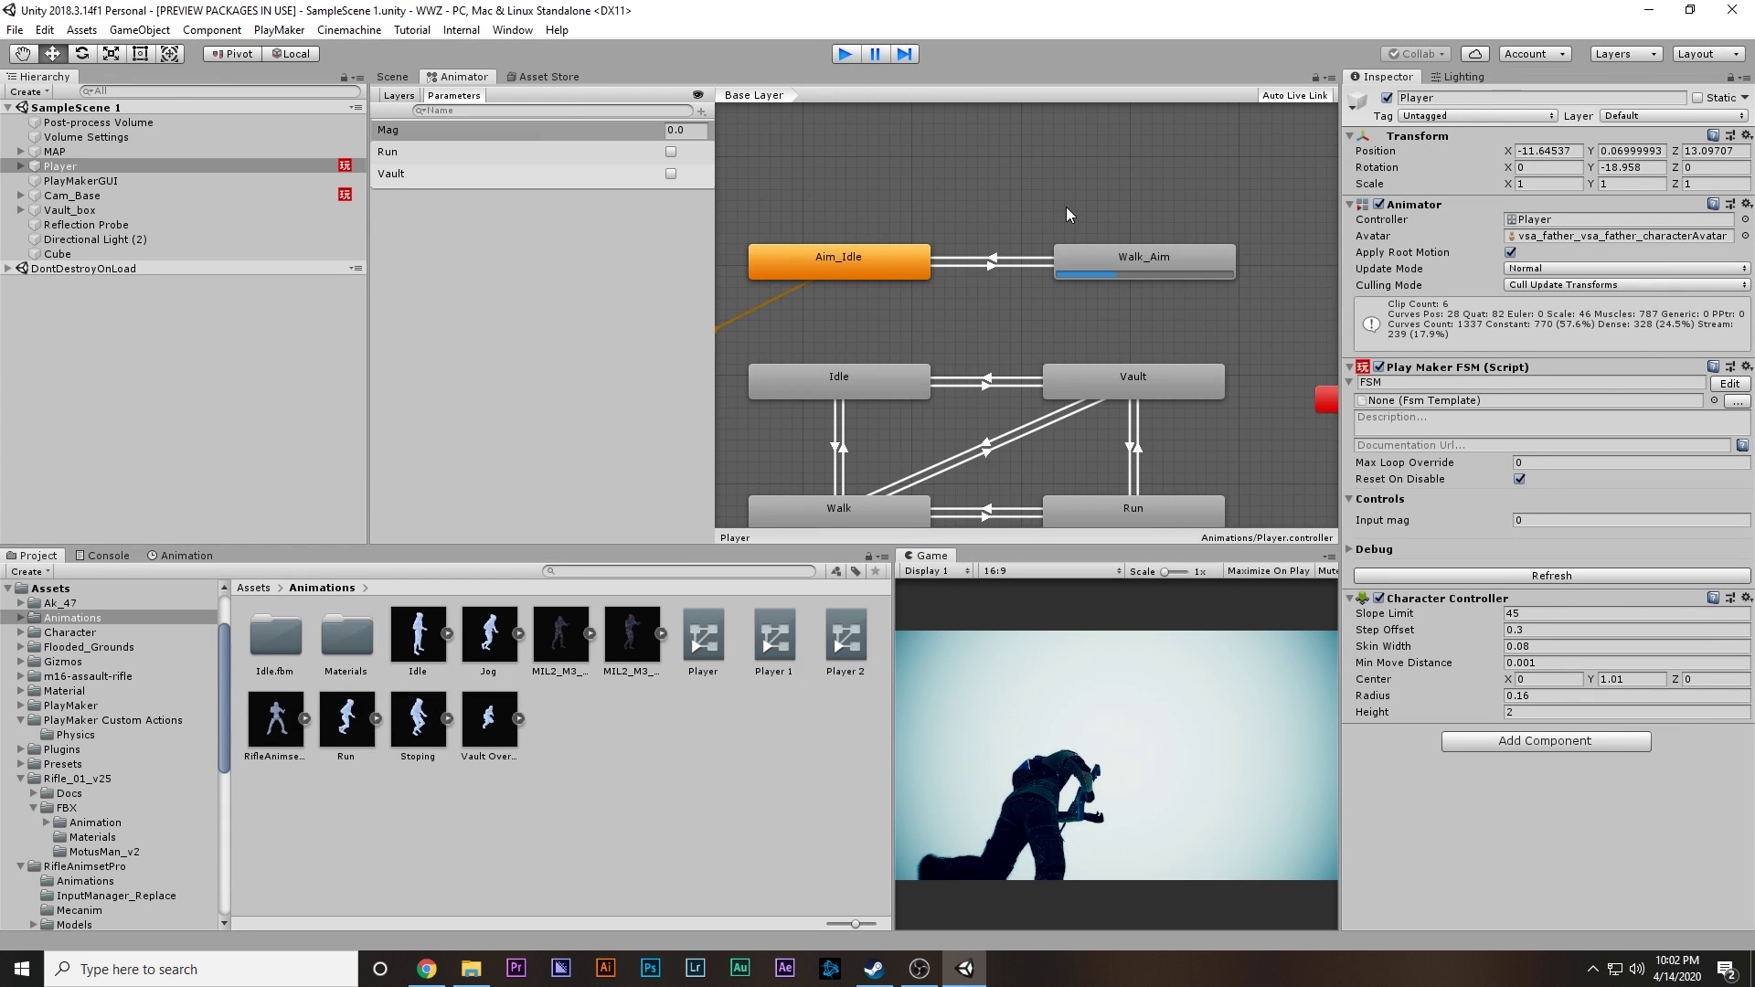
Step: Disable Has Exit Time on both transitions between Aim_Idle and Walk_Aim
left_click(995, 265)
left_click(1511, 243)
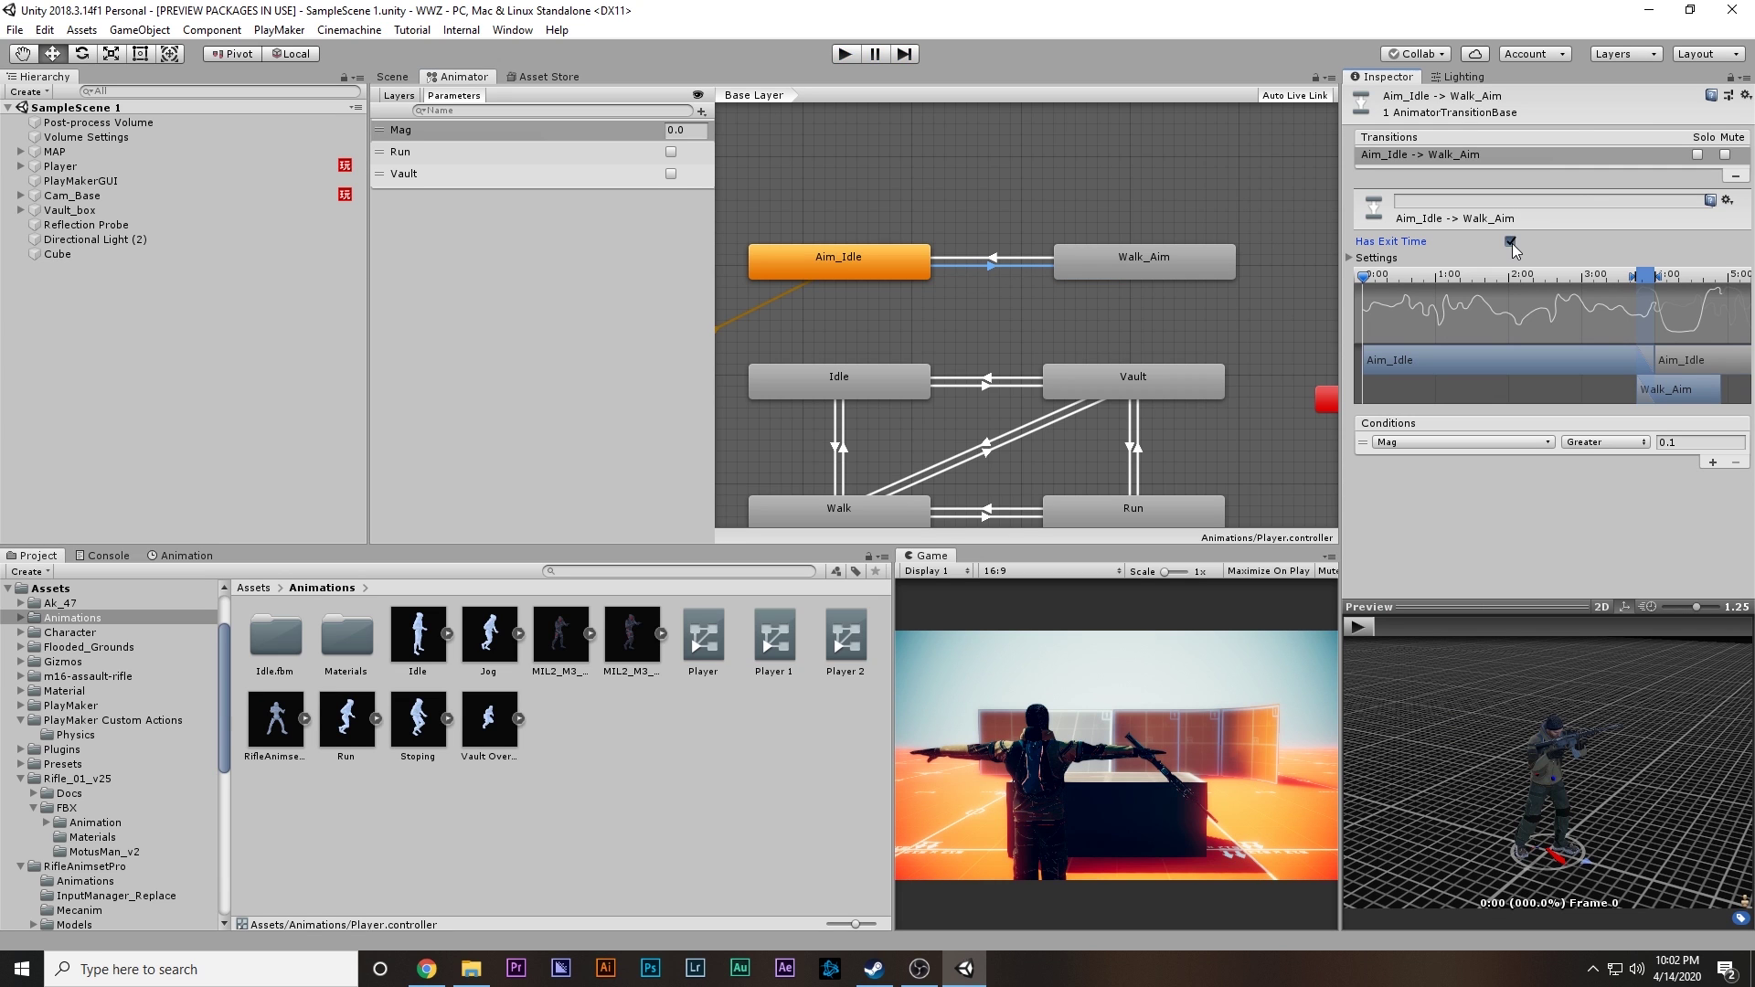
left_click(992, 260)
left_click(1510, 241)
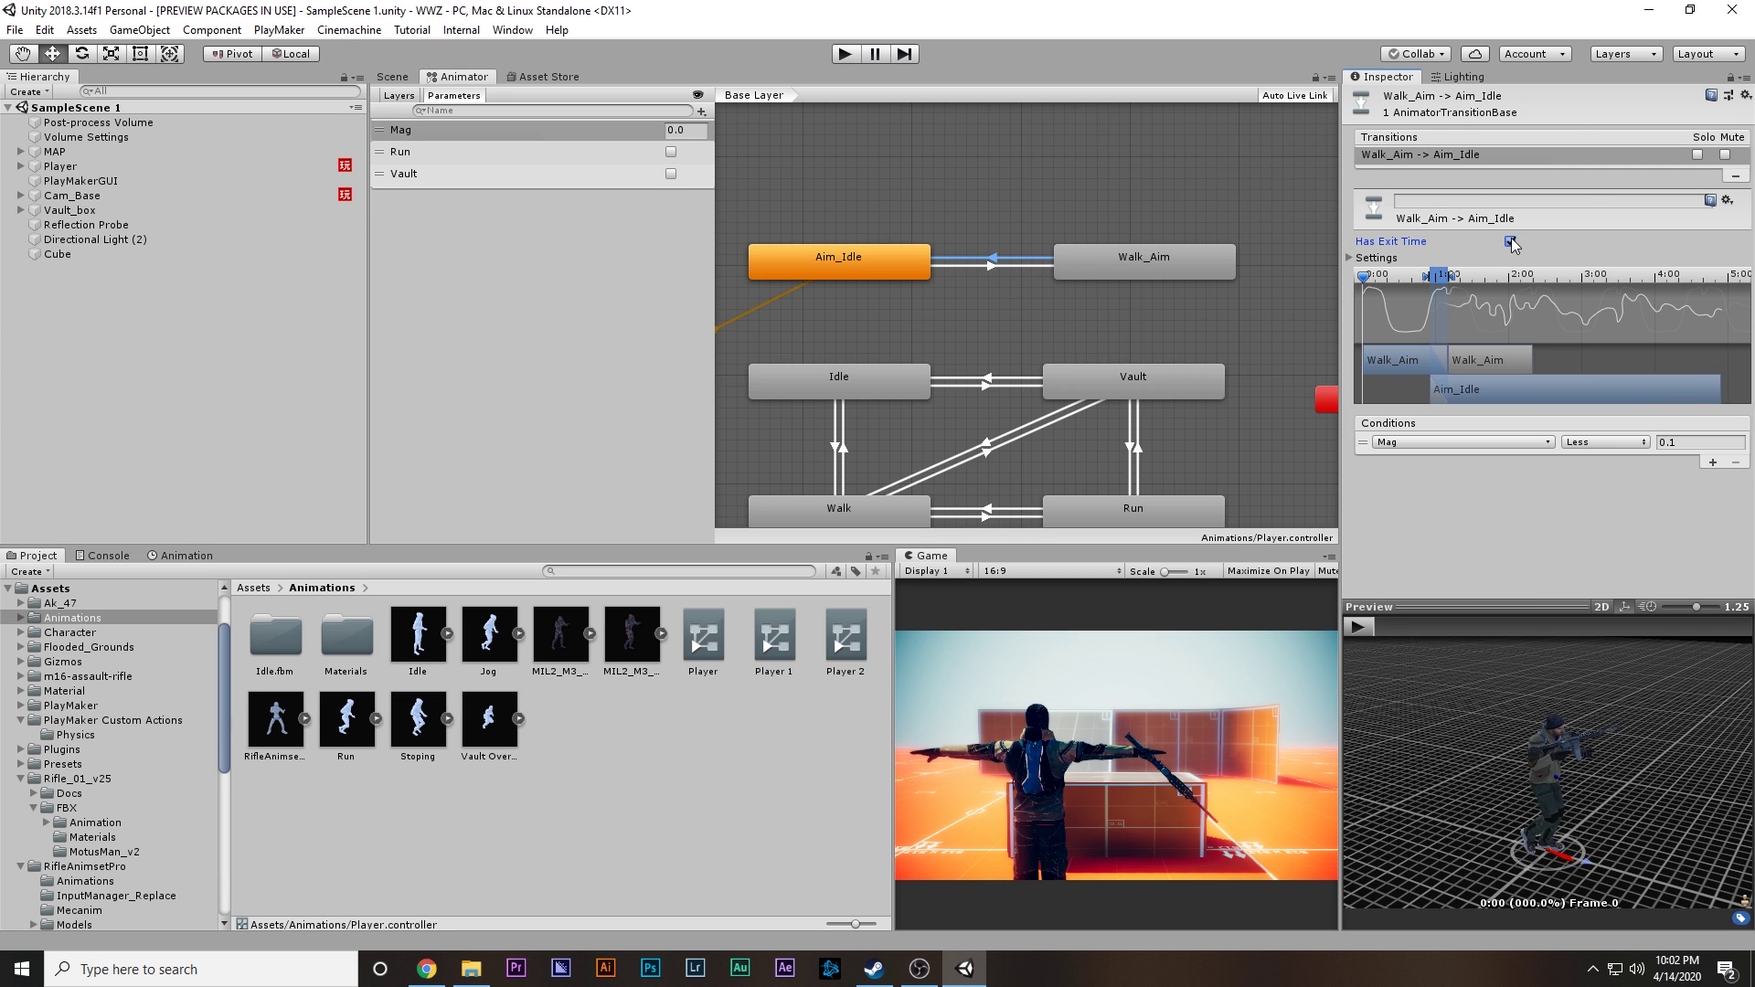
Step: Set the Idle state as the layer default state in the Player animator controller
right_click(876, 380)
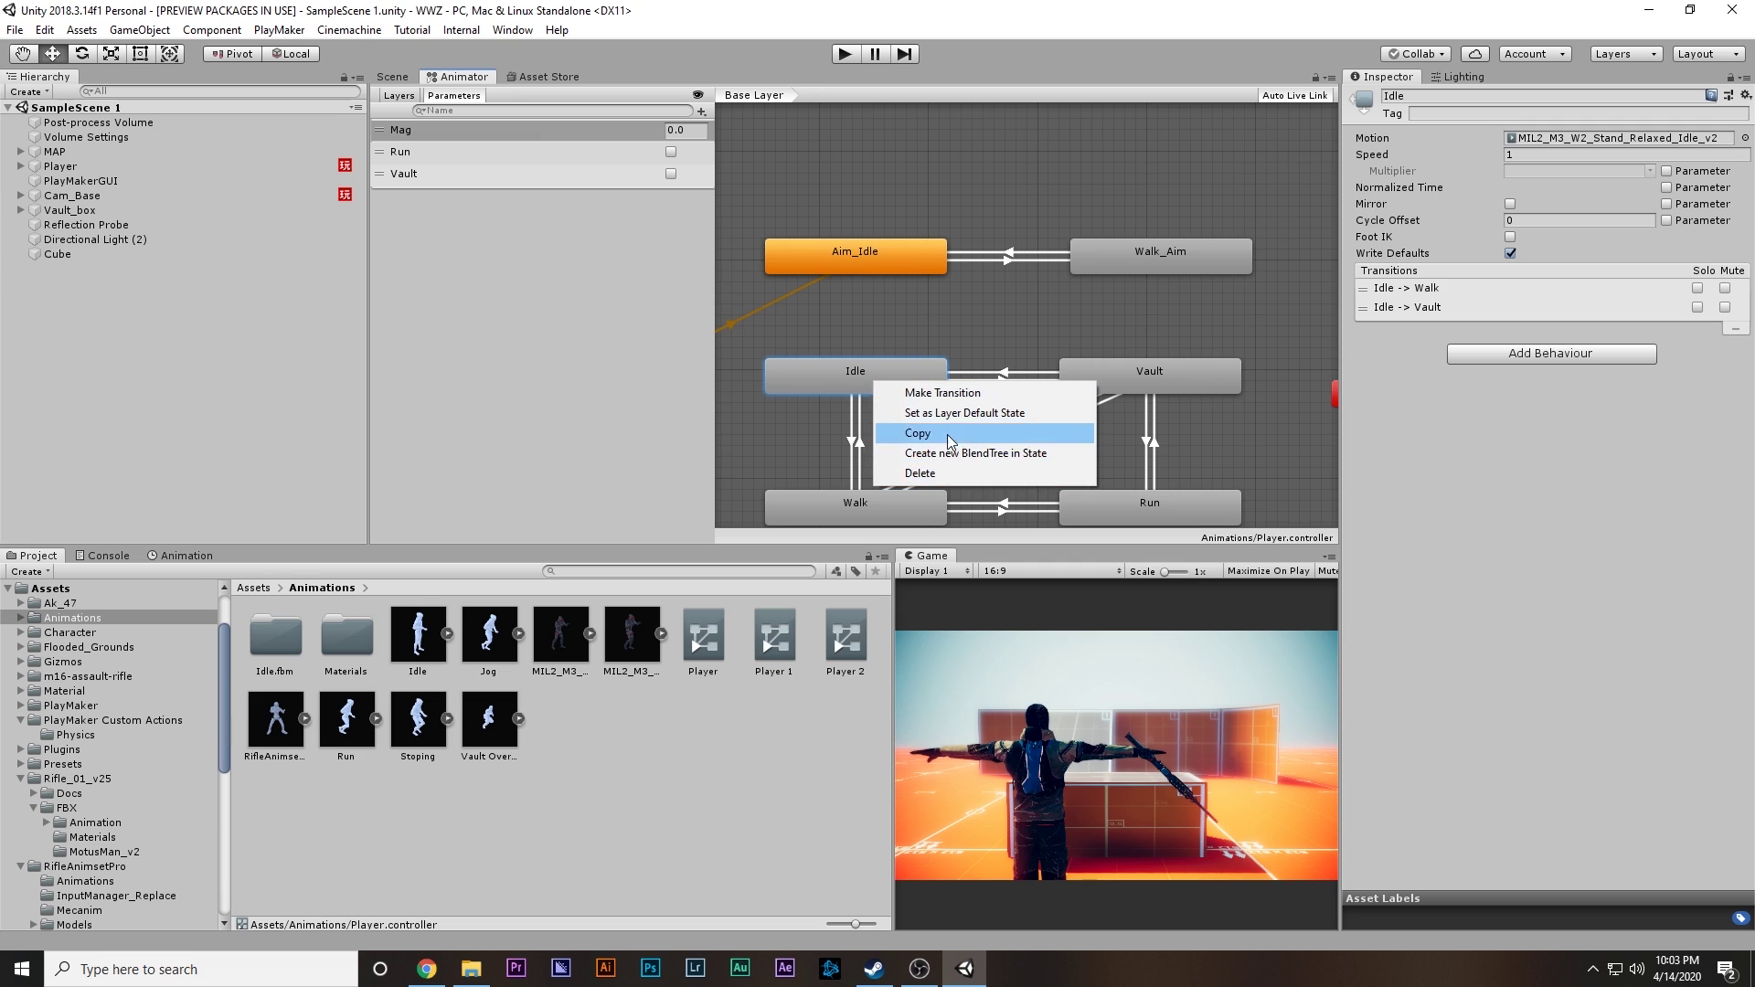
left_click(938, 408)
left_click_drag(799, 193, 1289, 283)
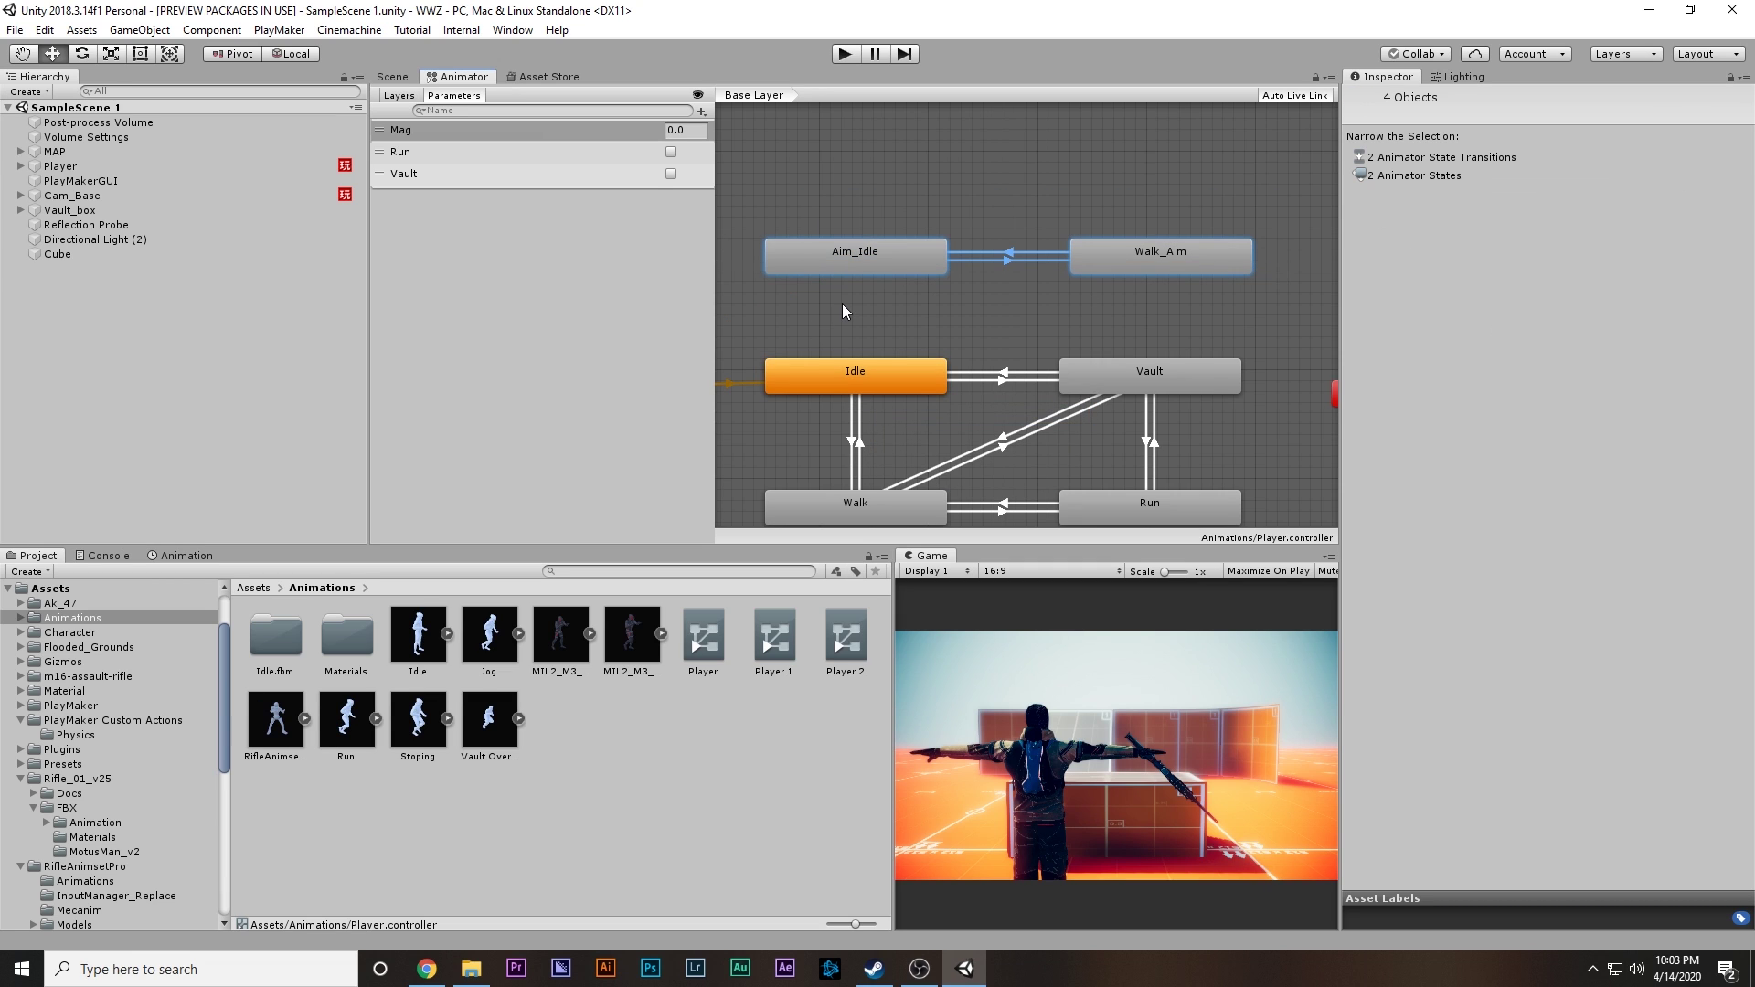
left_click(820, 320)
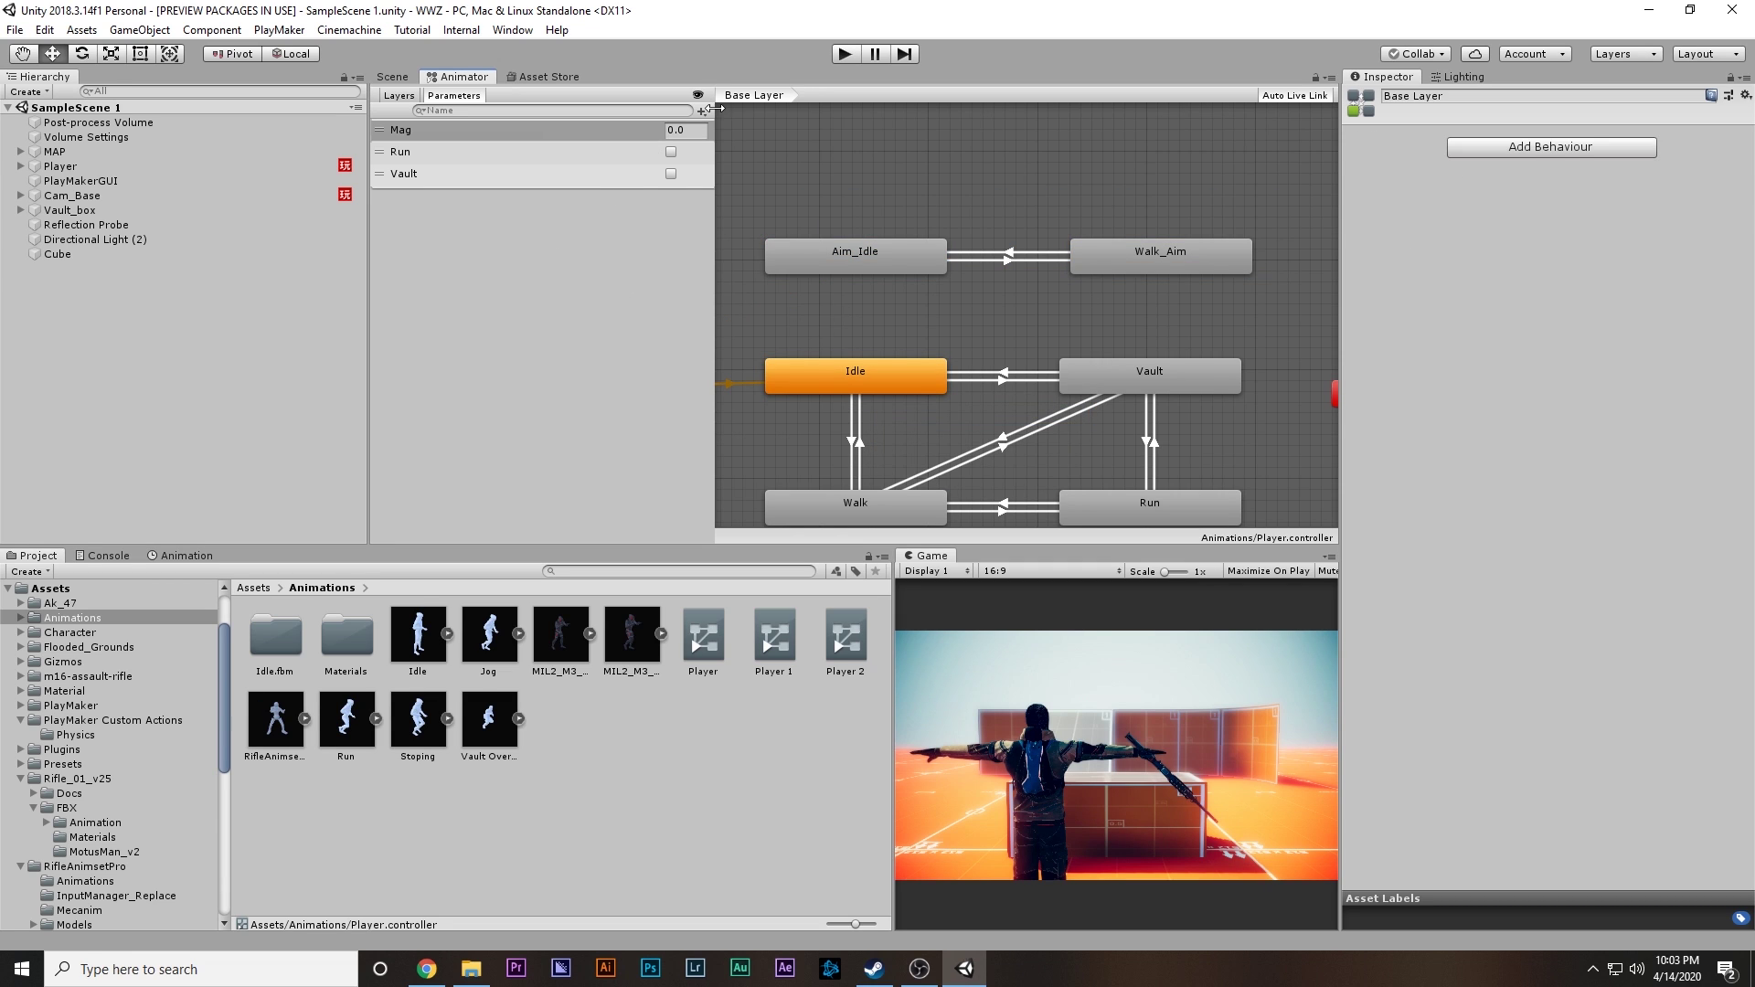
Step: Make transitions from the Idle, Walk and Run states to Aim_Idle
left_click(874, 382)
right_click(874, 382)
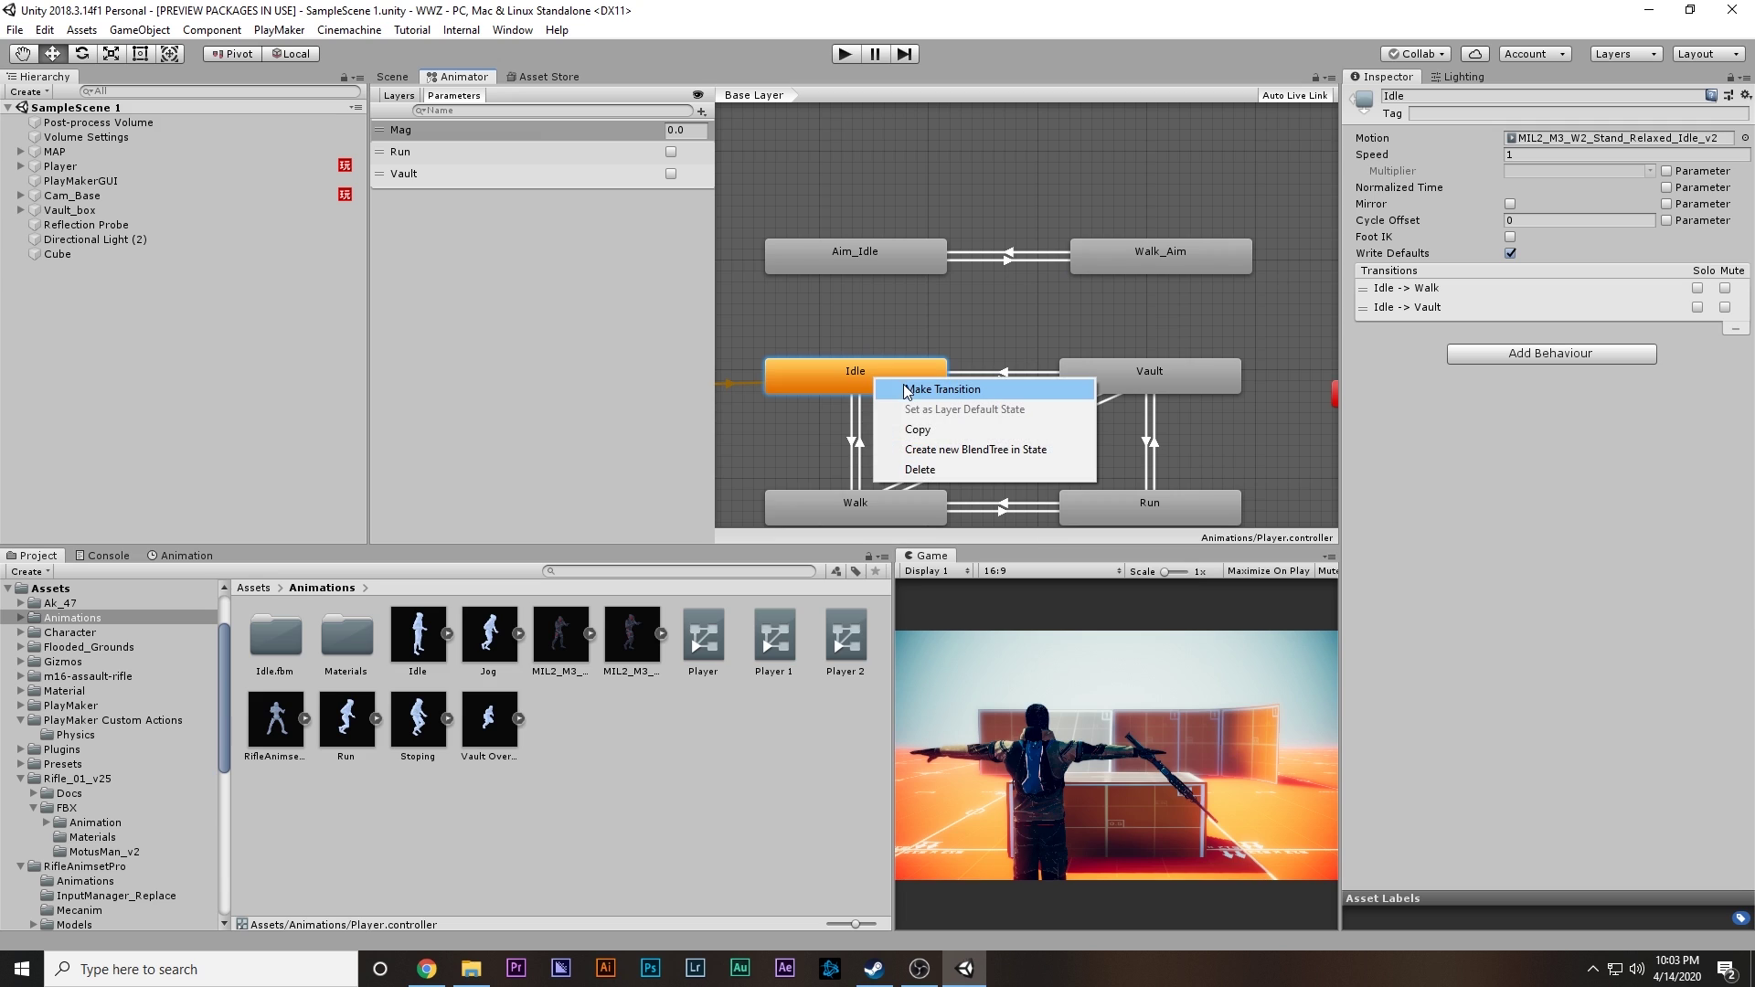
left_click(905, 391)
left_click(871, 261)
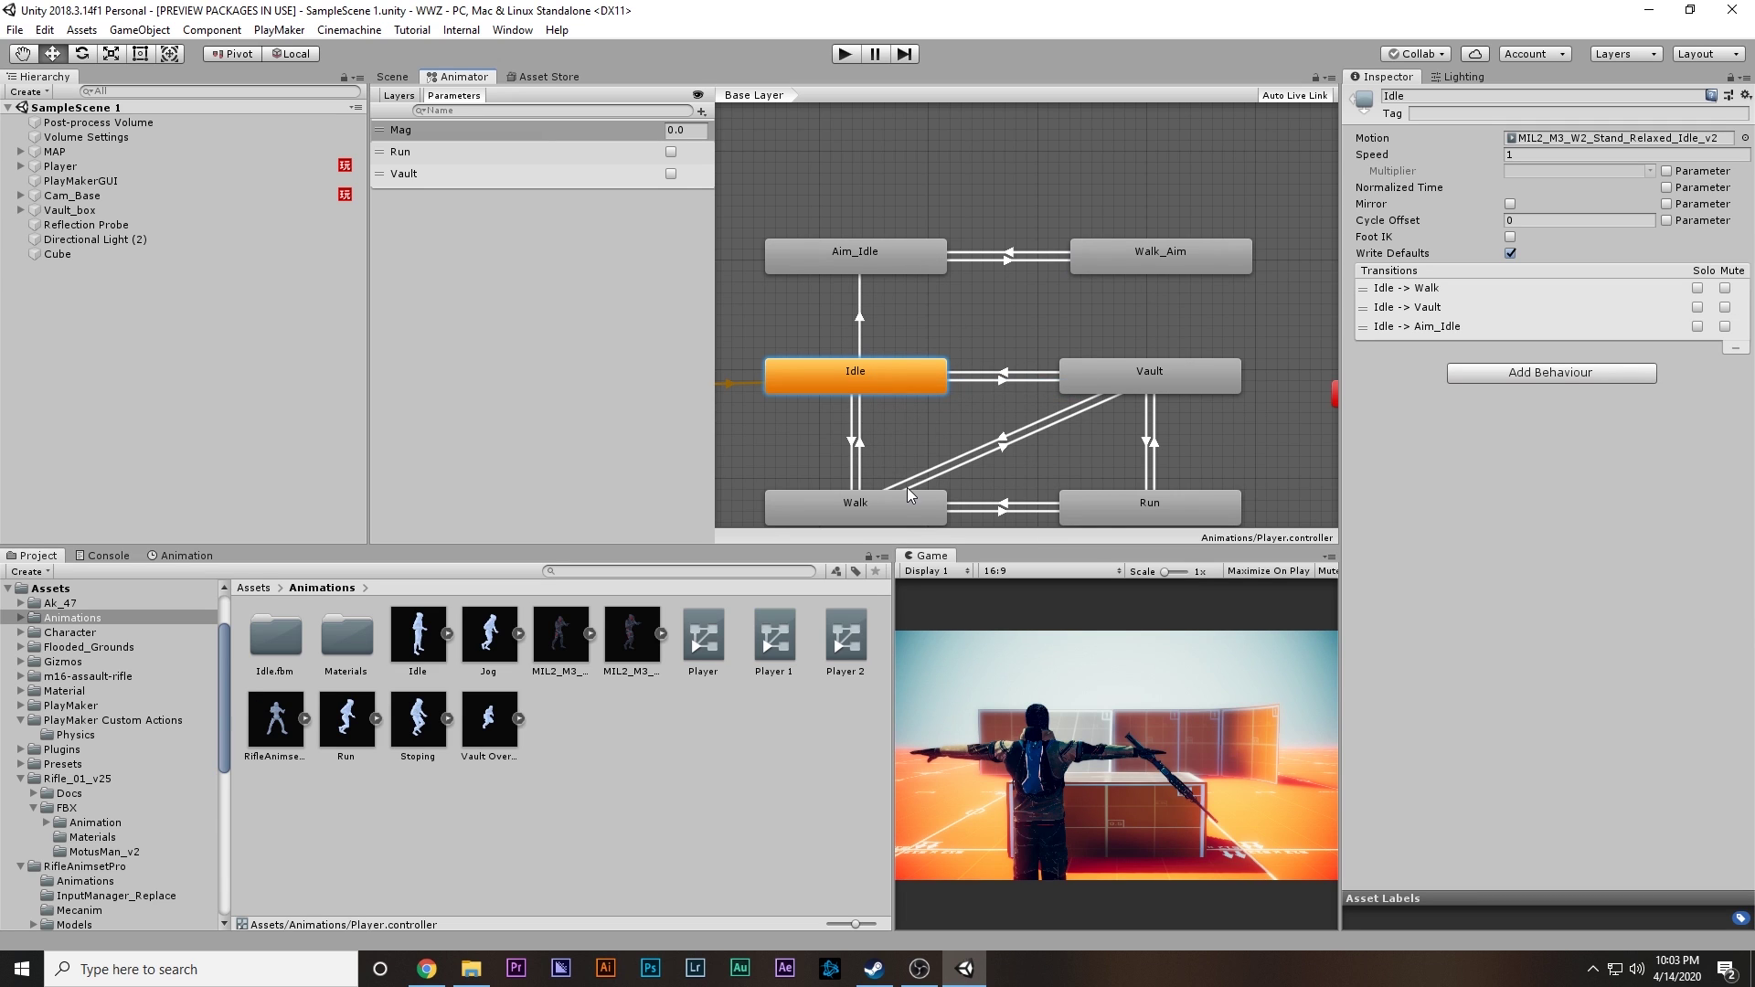
right_click(898, 501)
left_click(927, 511)
left_click(888, 267)
right_click(1175, 501)
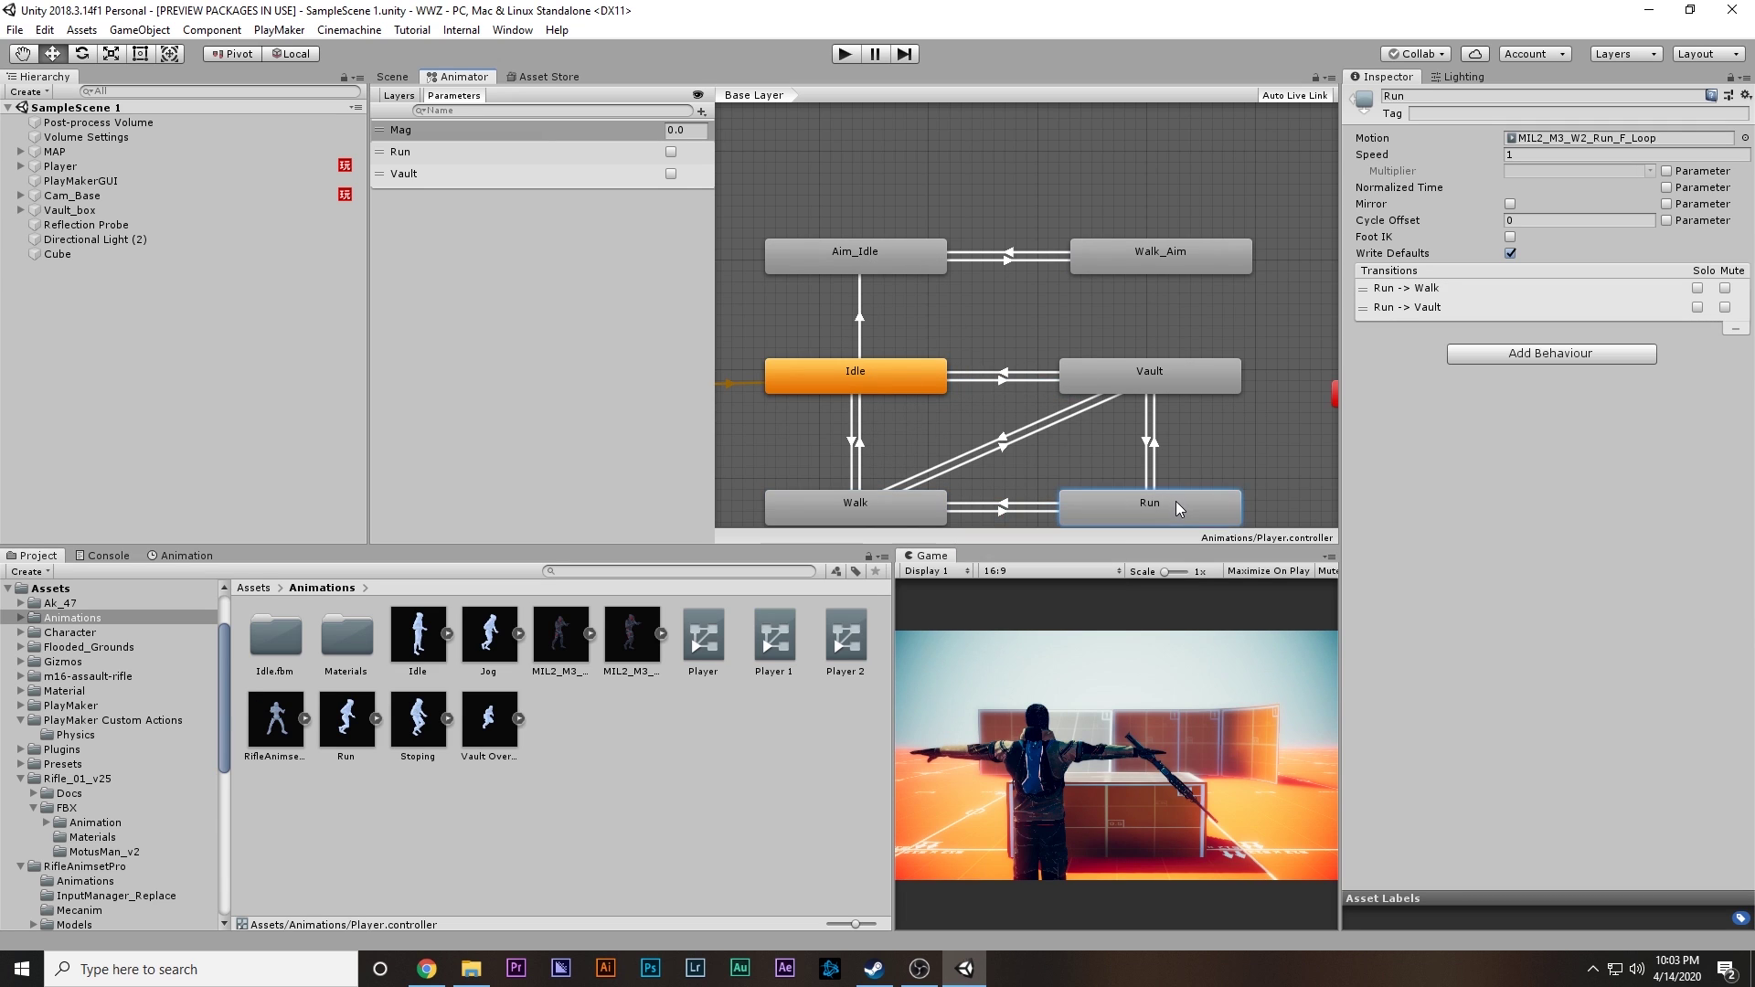
right_click(1176, 503)
left_click(1211, 513)
left_click(924, 265)
Step: Move the Aim_Idle and Walk_Aim states together so Aim_Idle sits above the gap between Idle and Vault
scroll(1019, 366, "down", 2)
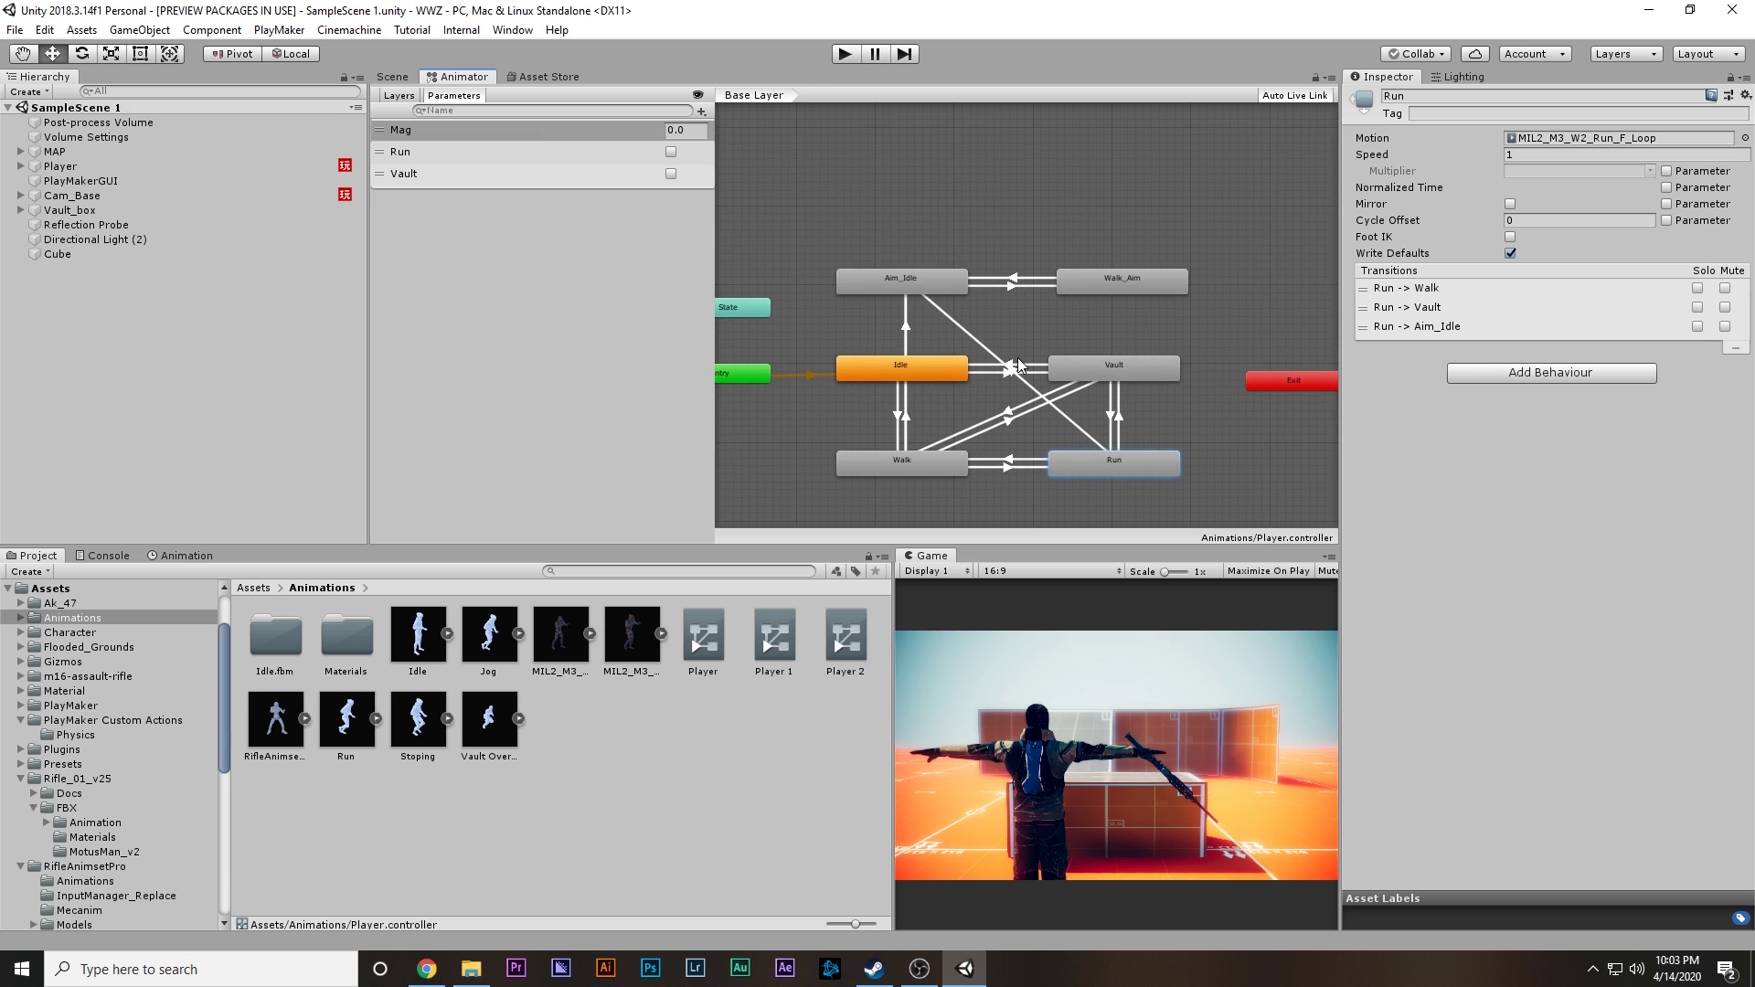
left_click_drag(834, 230, 1244, 252)
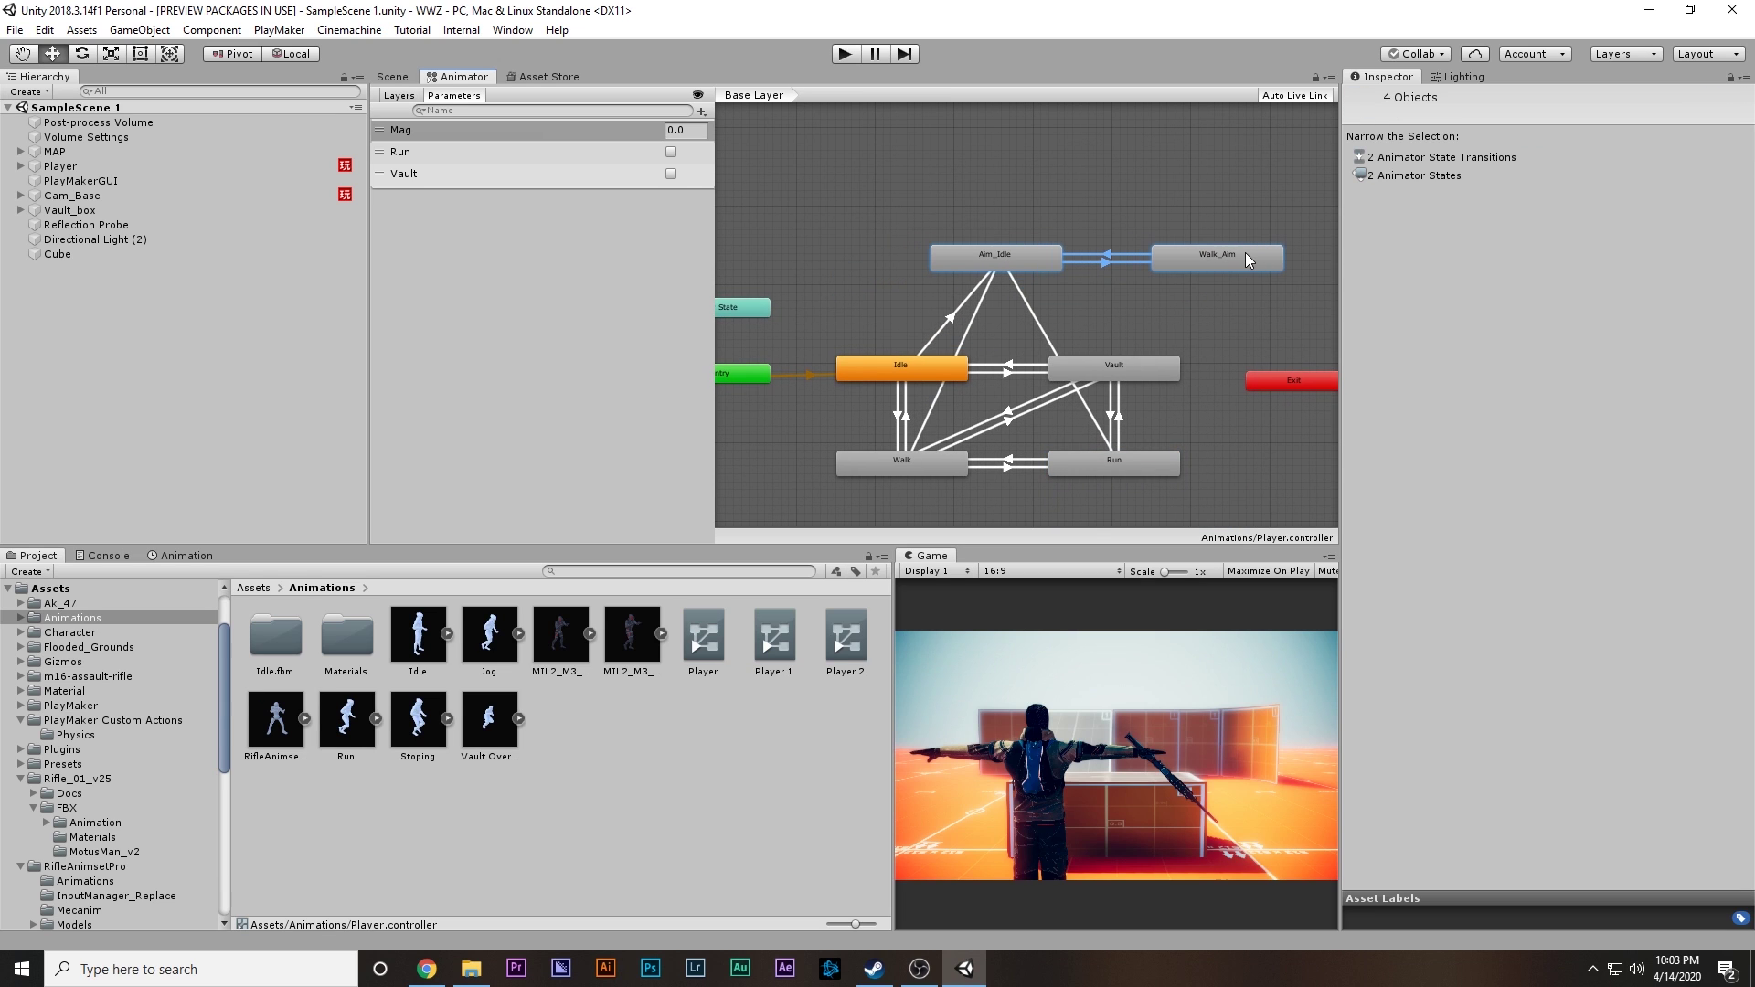
left_click(967, 300)
scroll(989, 306, "up", 2)
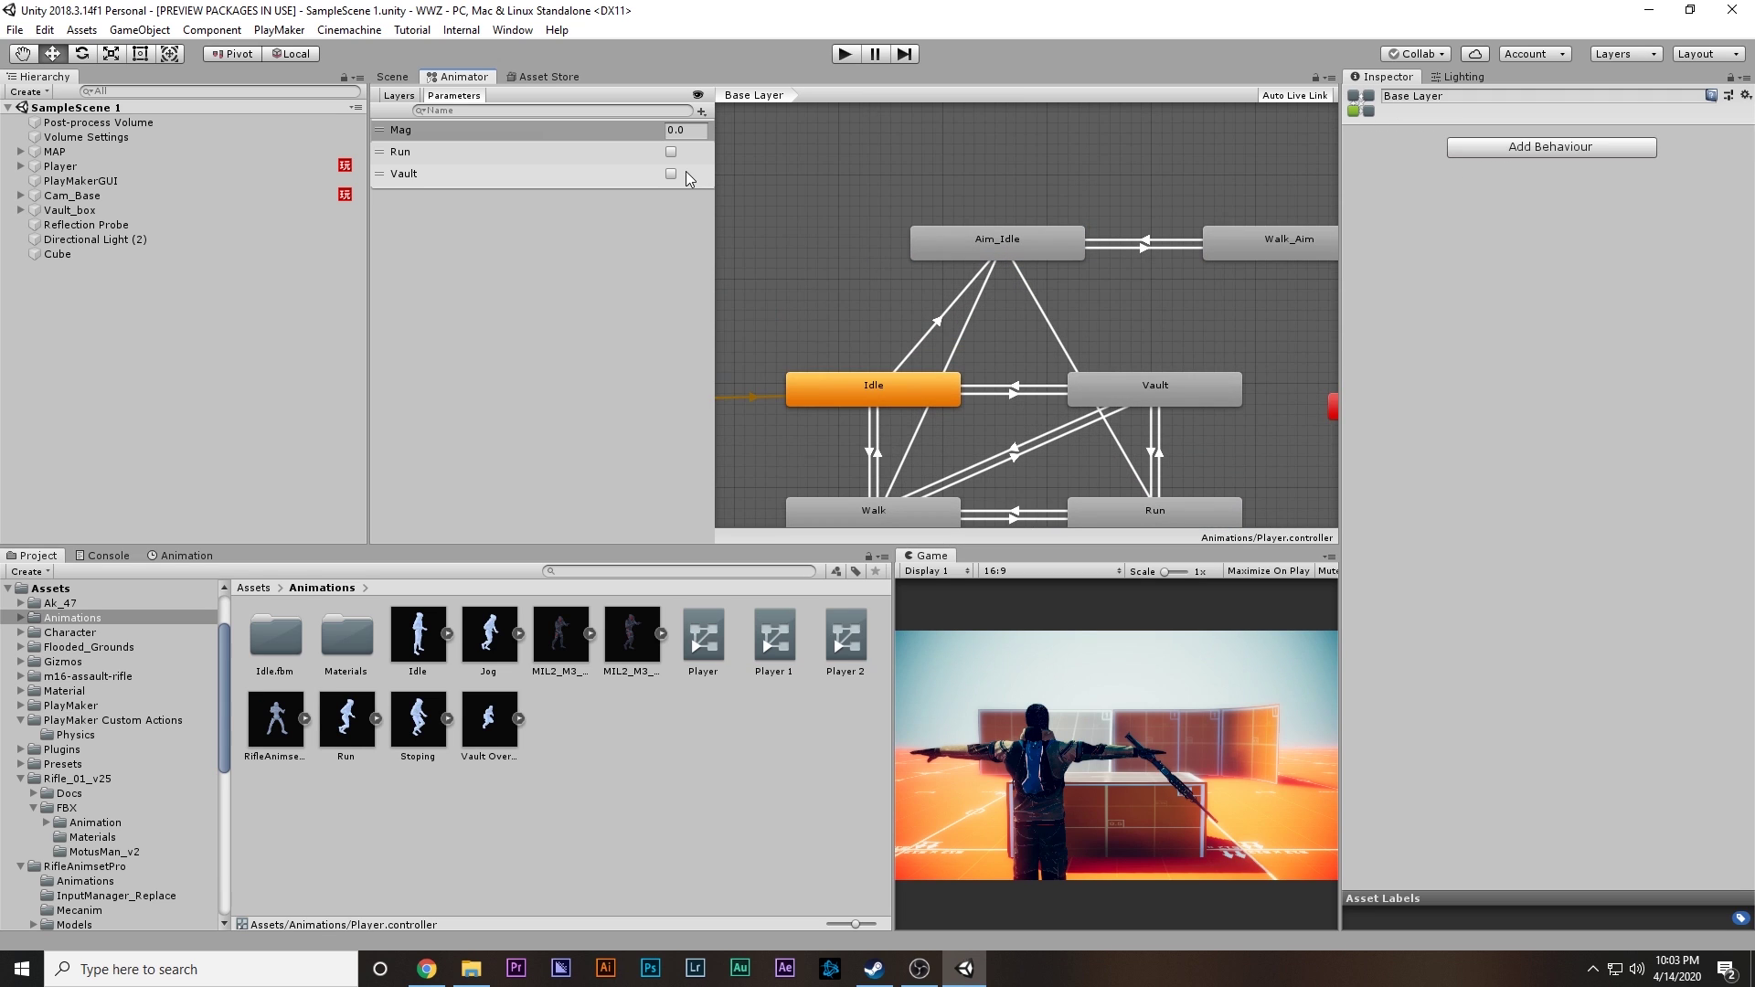
Step: Add a Bool parameter named Aim to the animator controller
left_click(701, 113)
left_click(749, 174)
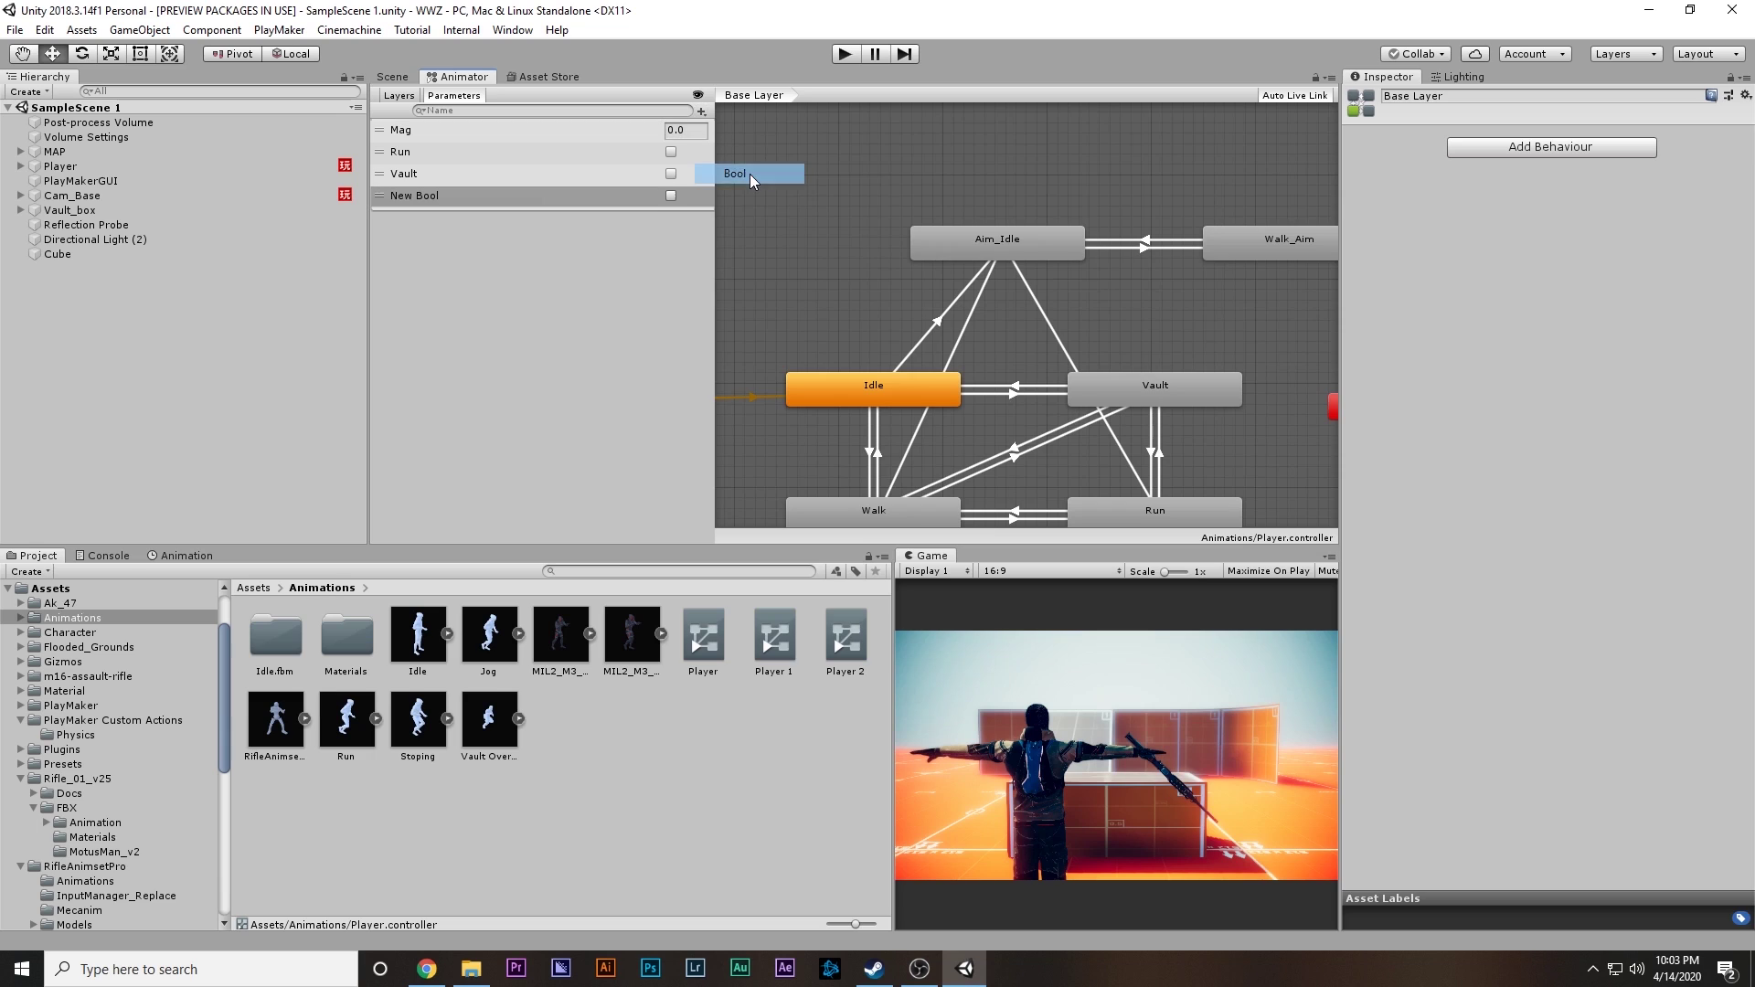
type("Ai")
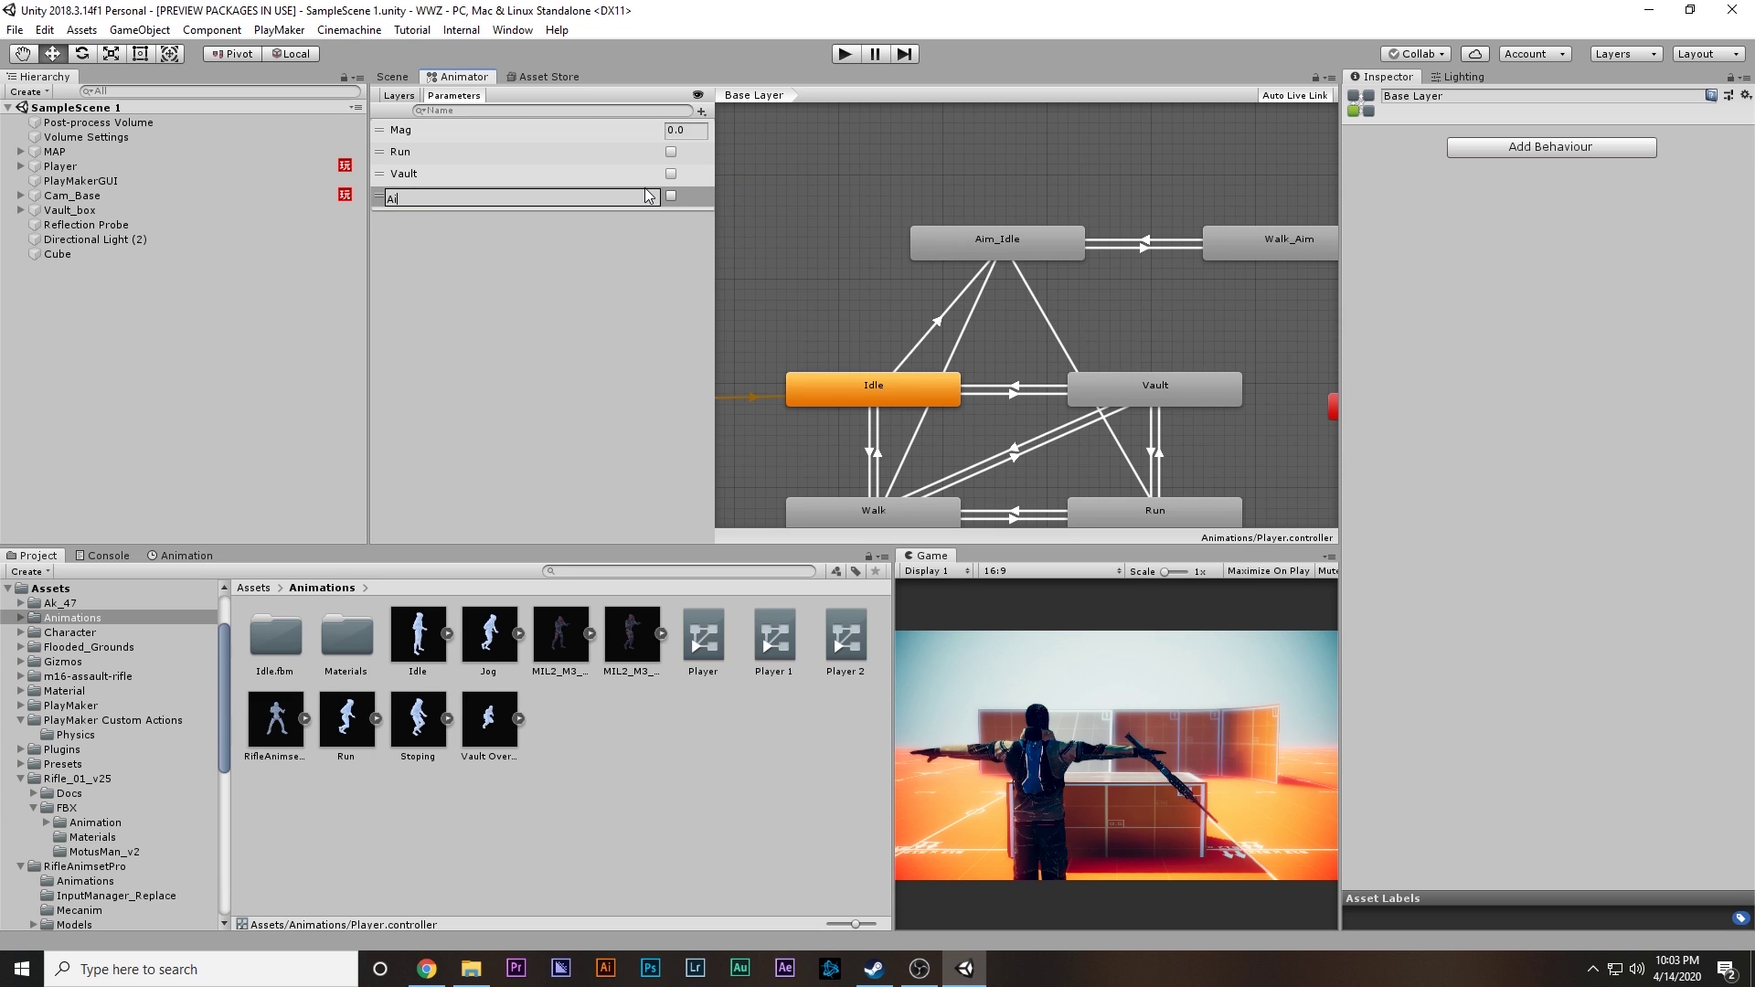
type("m")
key("Return")
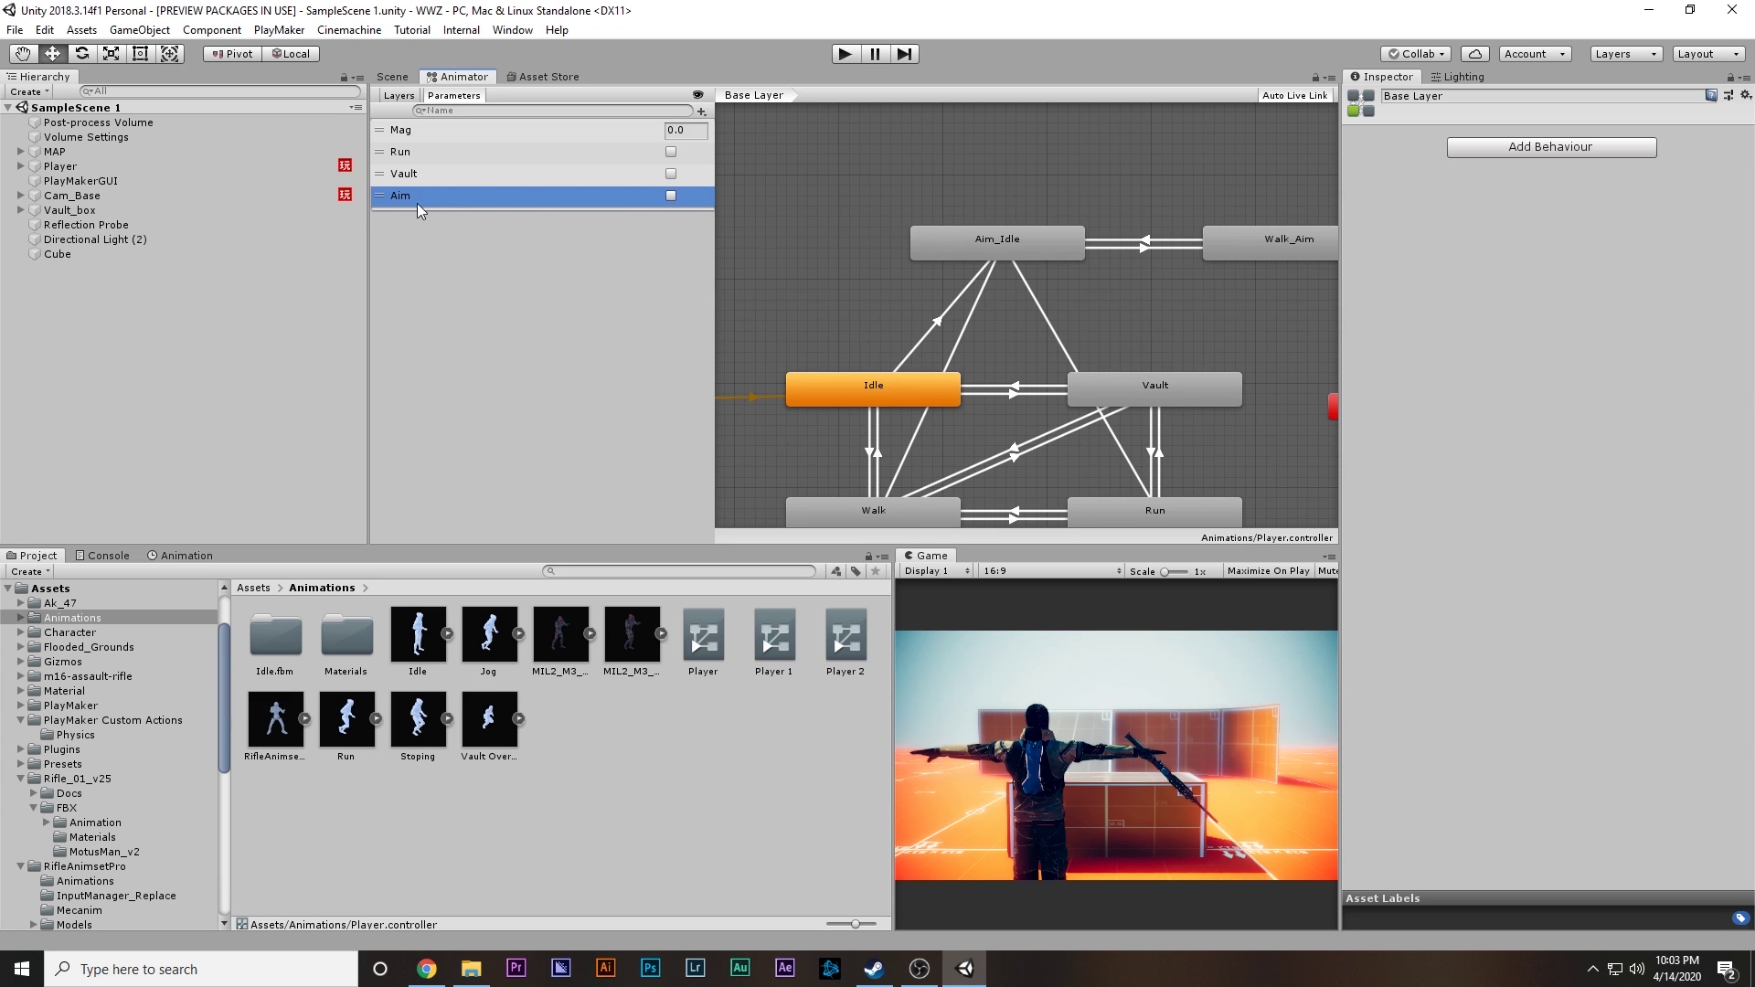
Step: Add an Aim true condition to the Idle to Aim_Idle transition
left_click_drag(978, 234, 989, 232)
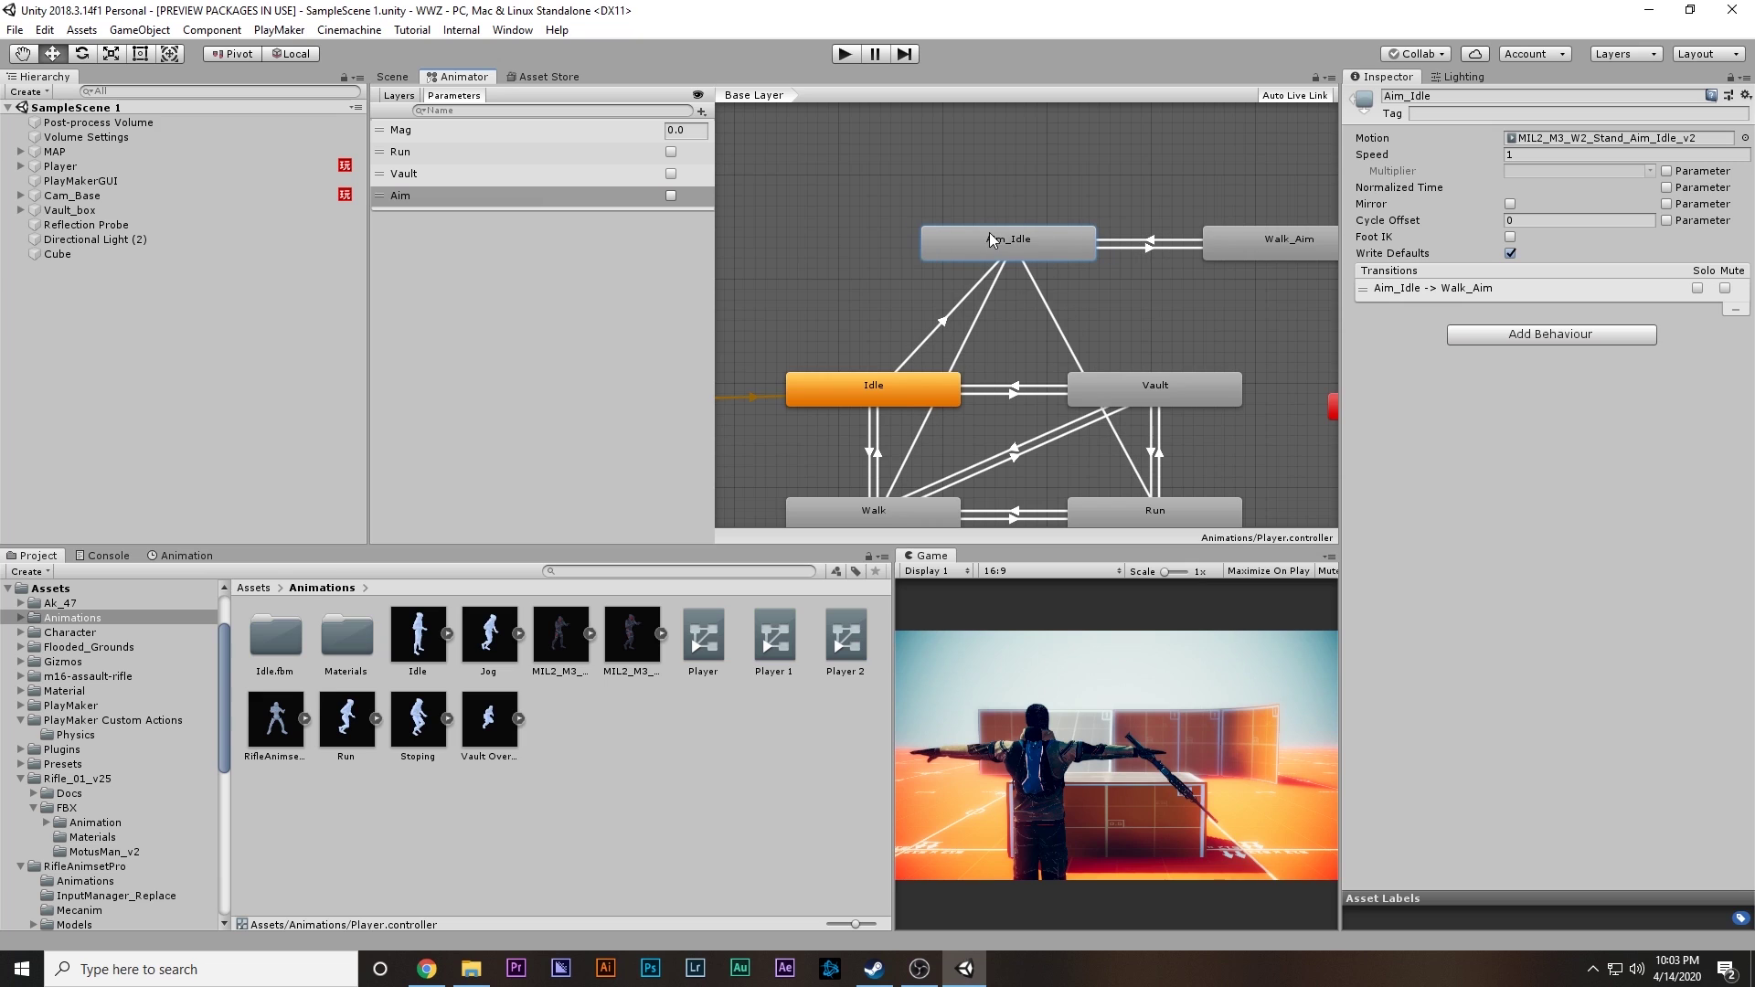
left_click(975, 292)
left_click(1712, 462)
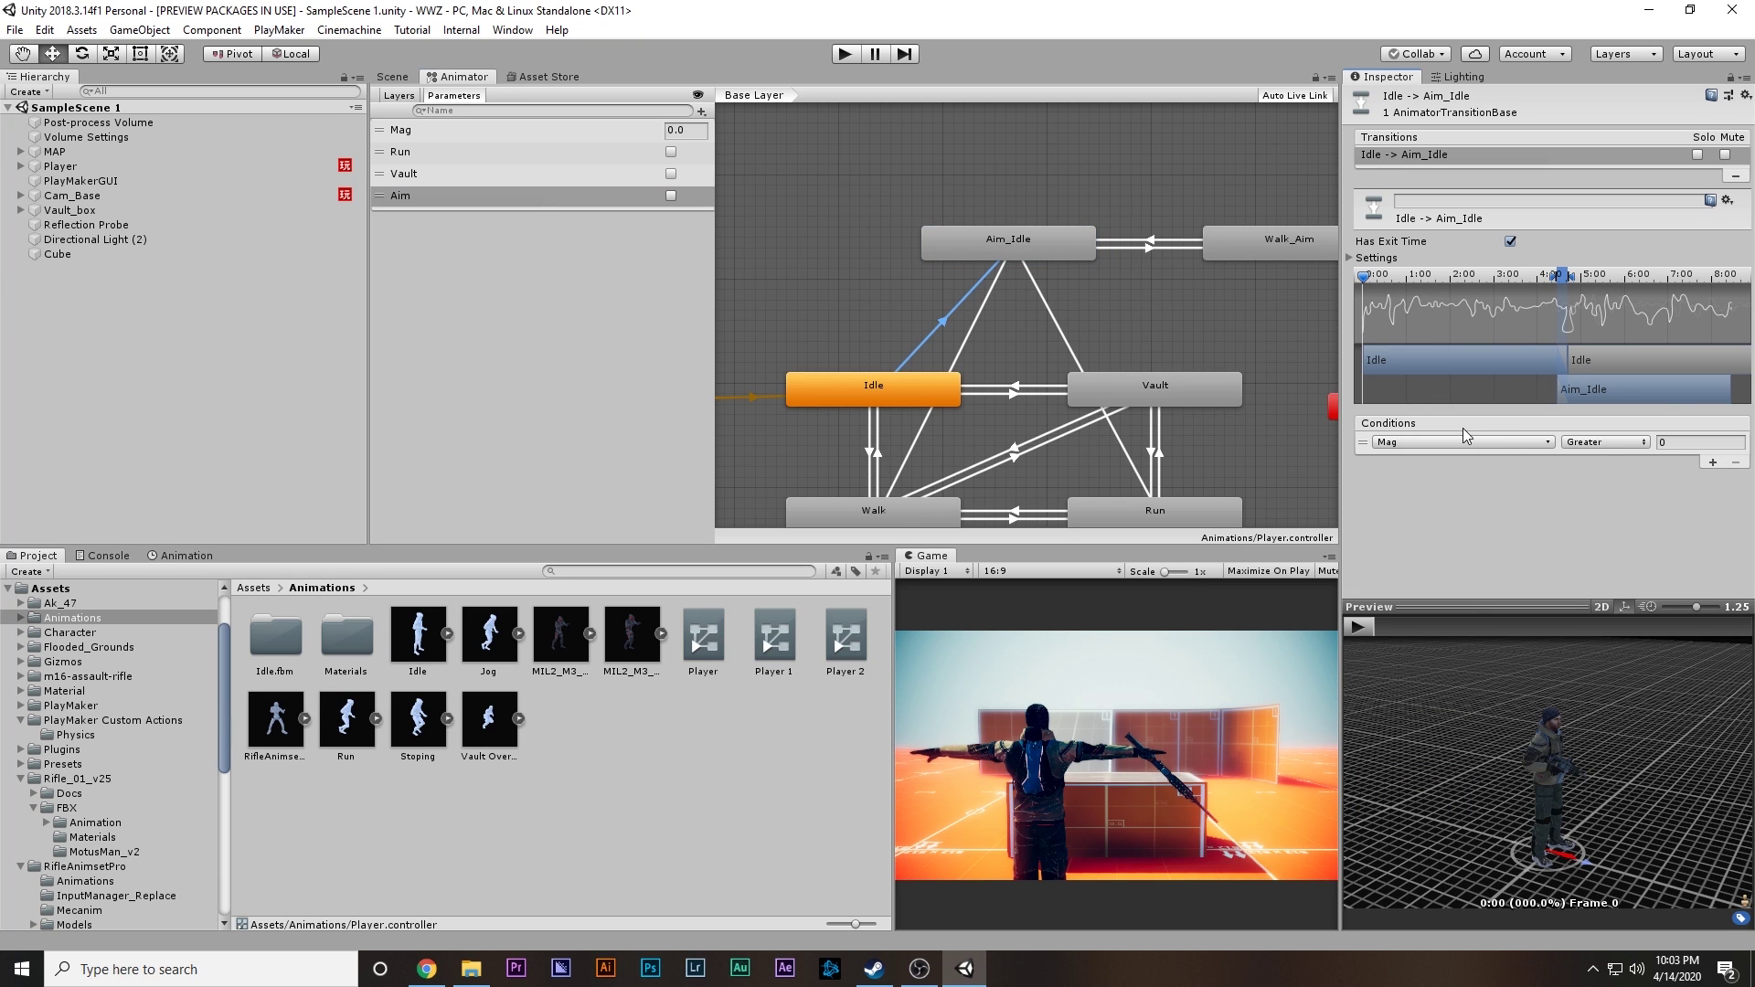
left_click(1462, 441)
left_click(1457, 534)
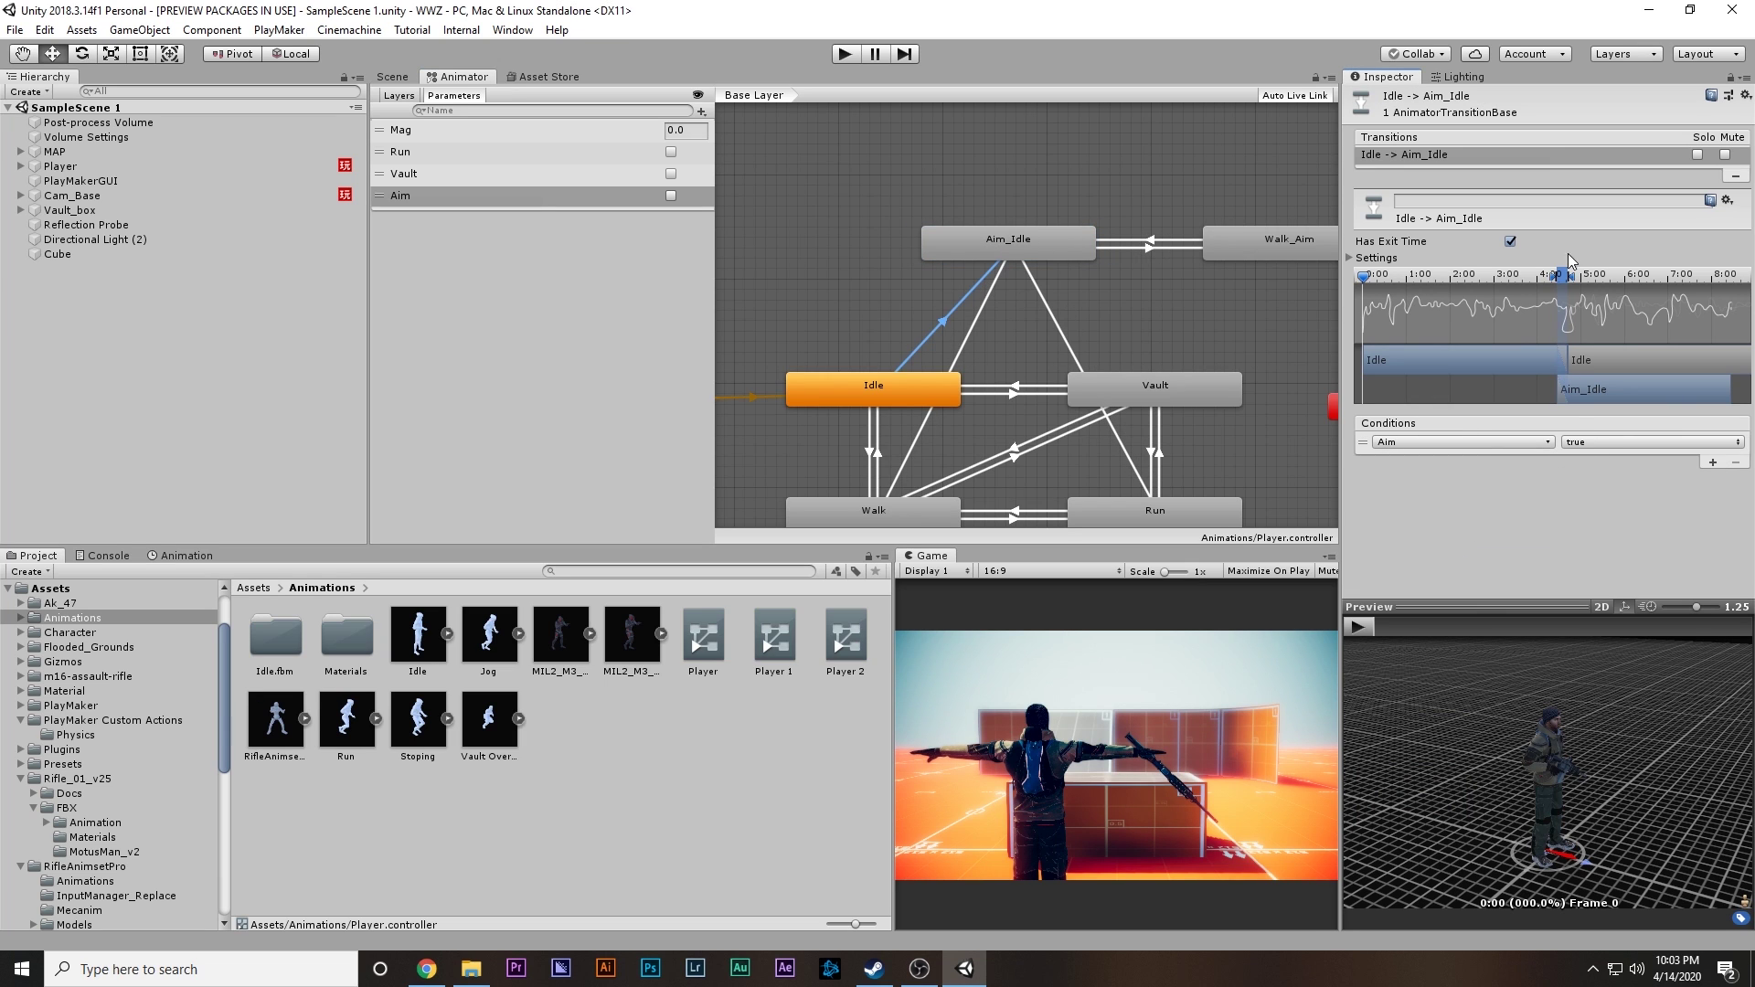
Step: Add an Aim true condition to the Walk to Aim_Idle transition
left_click(983, 298)
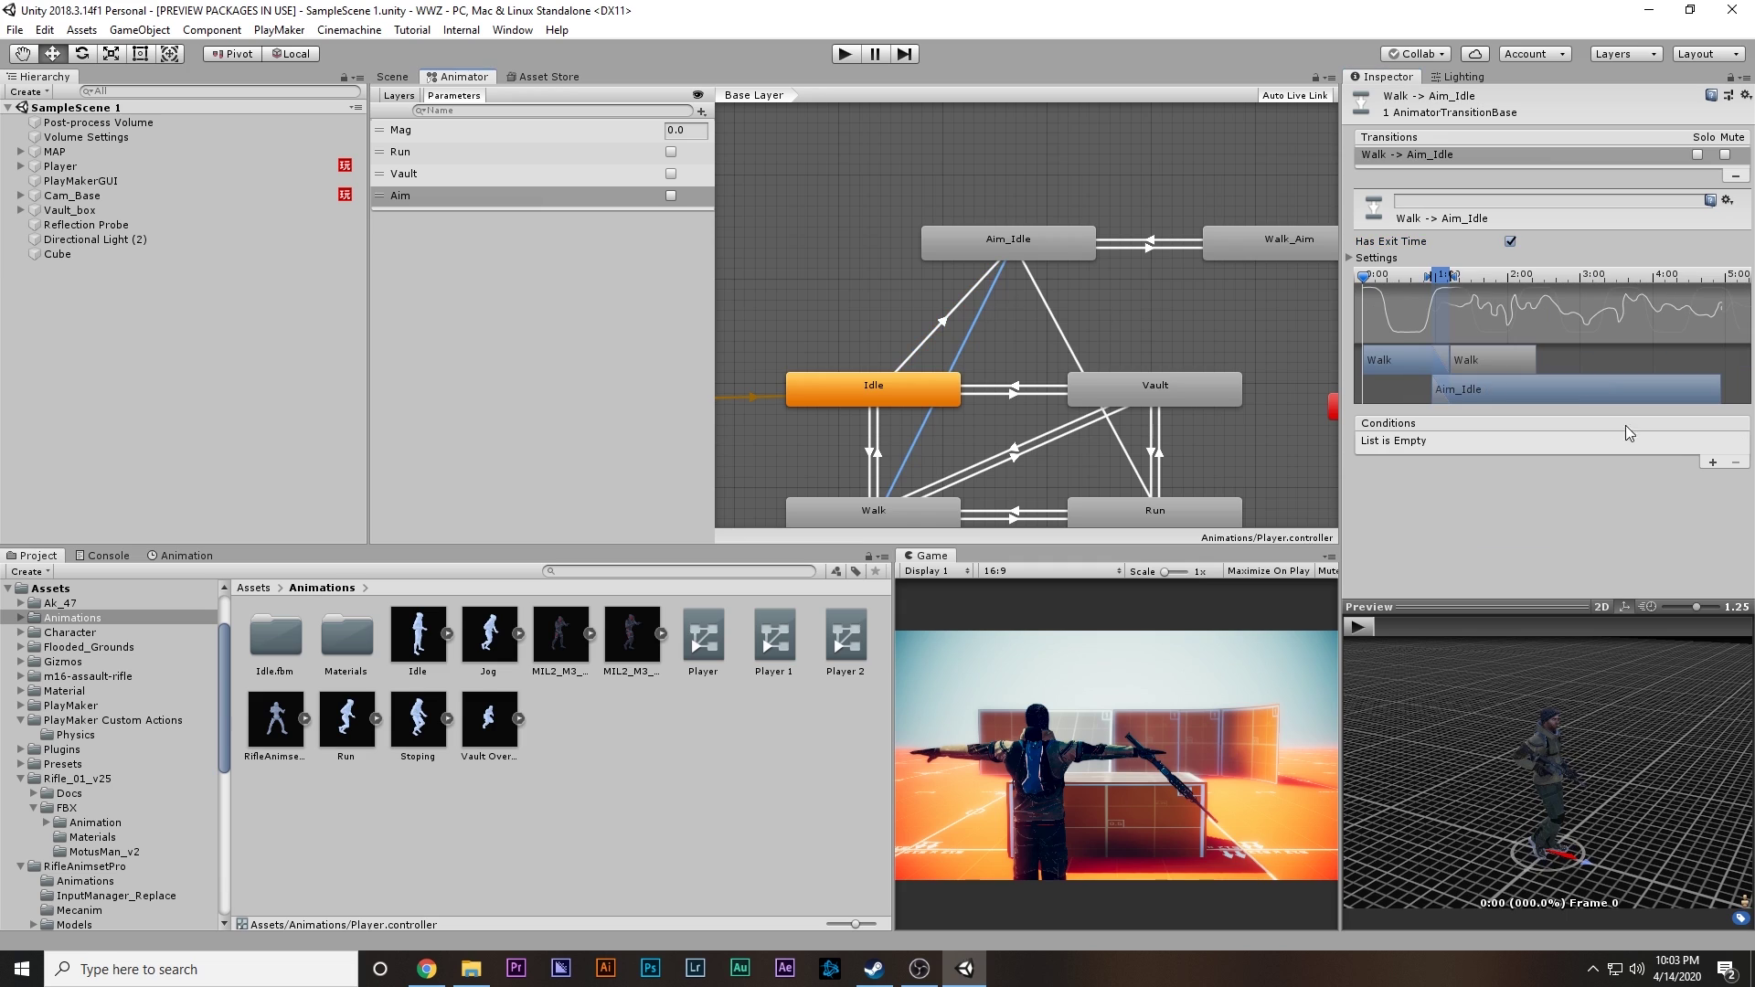
left_click(1712, 462)
left_click(1462, 441)
left_click(1462, 534)
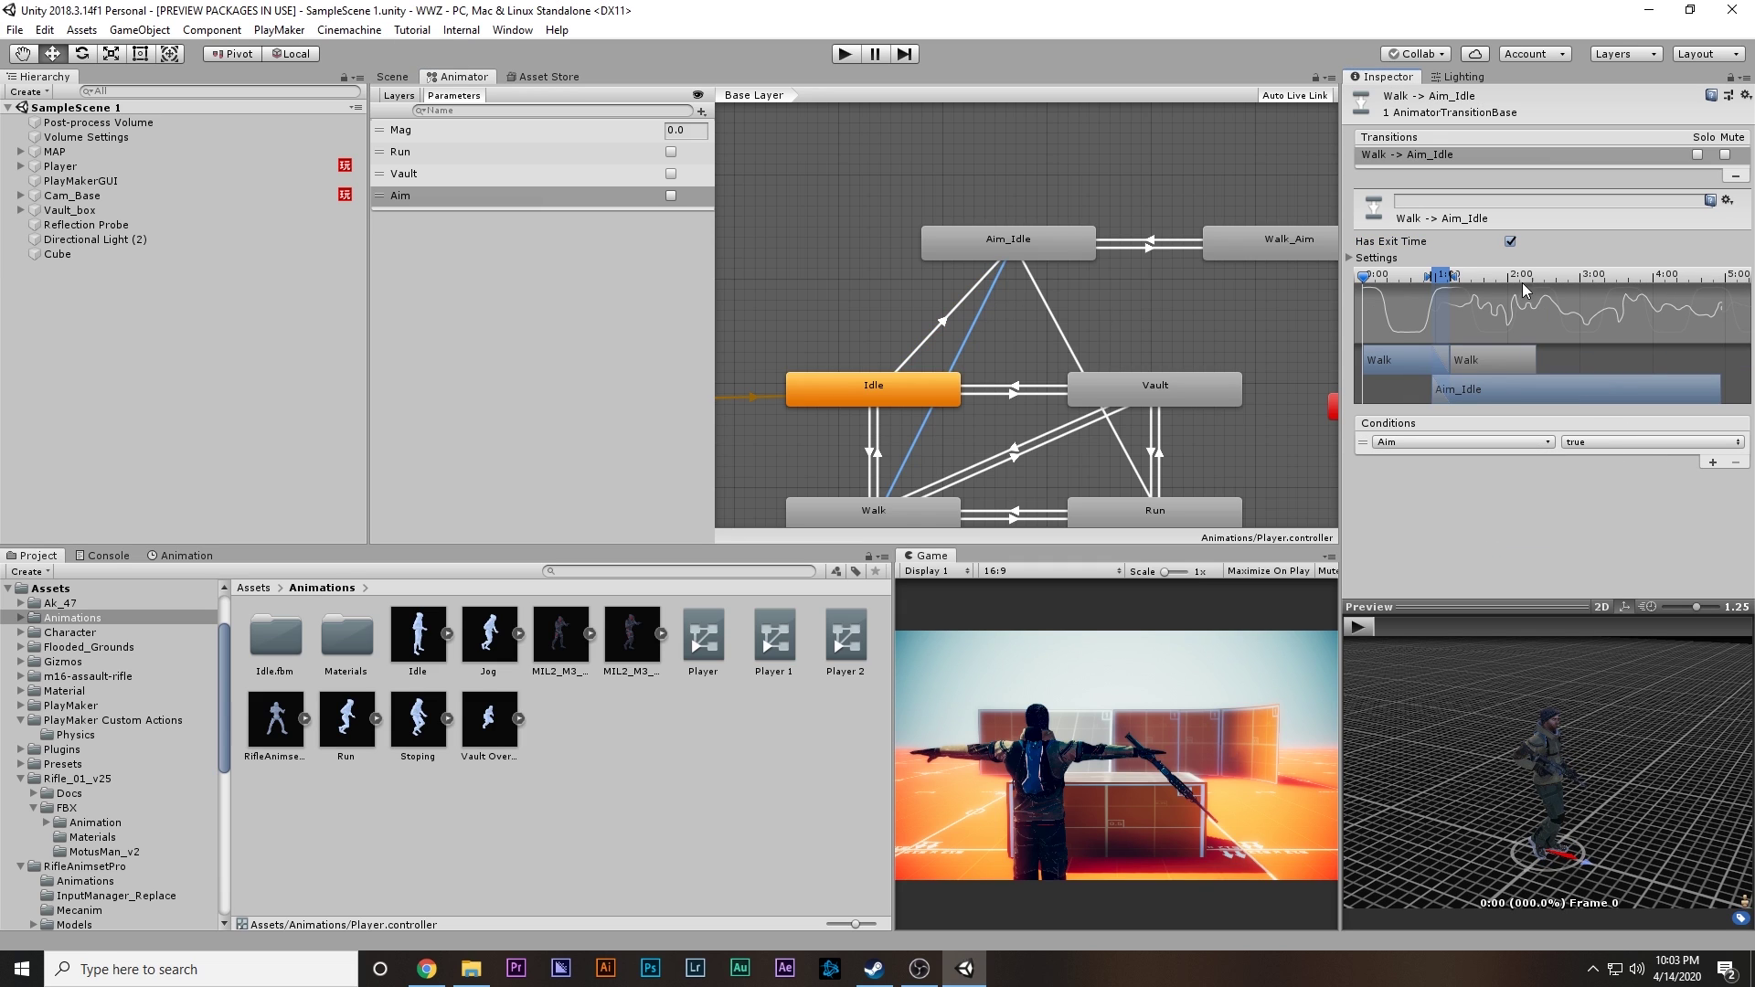
Step: Give the Run to Aim_Idle transition an Aim true condition and disable its Has Exit Time
left_click(1059, 331)
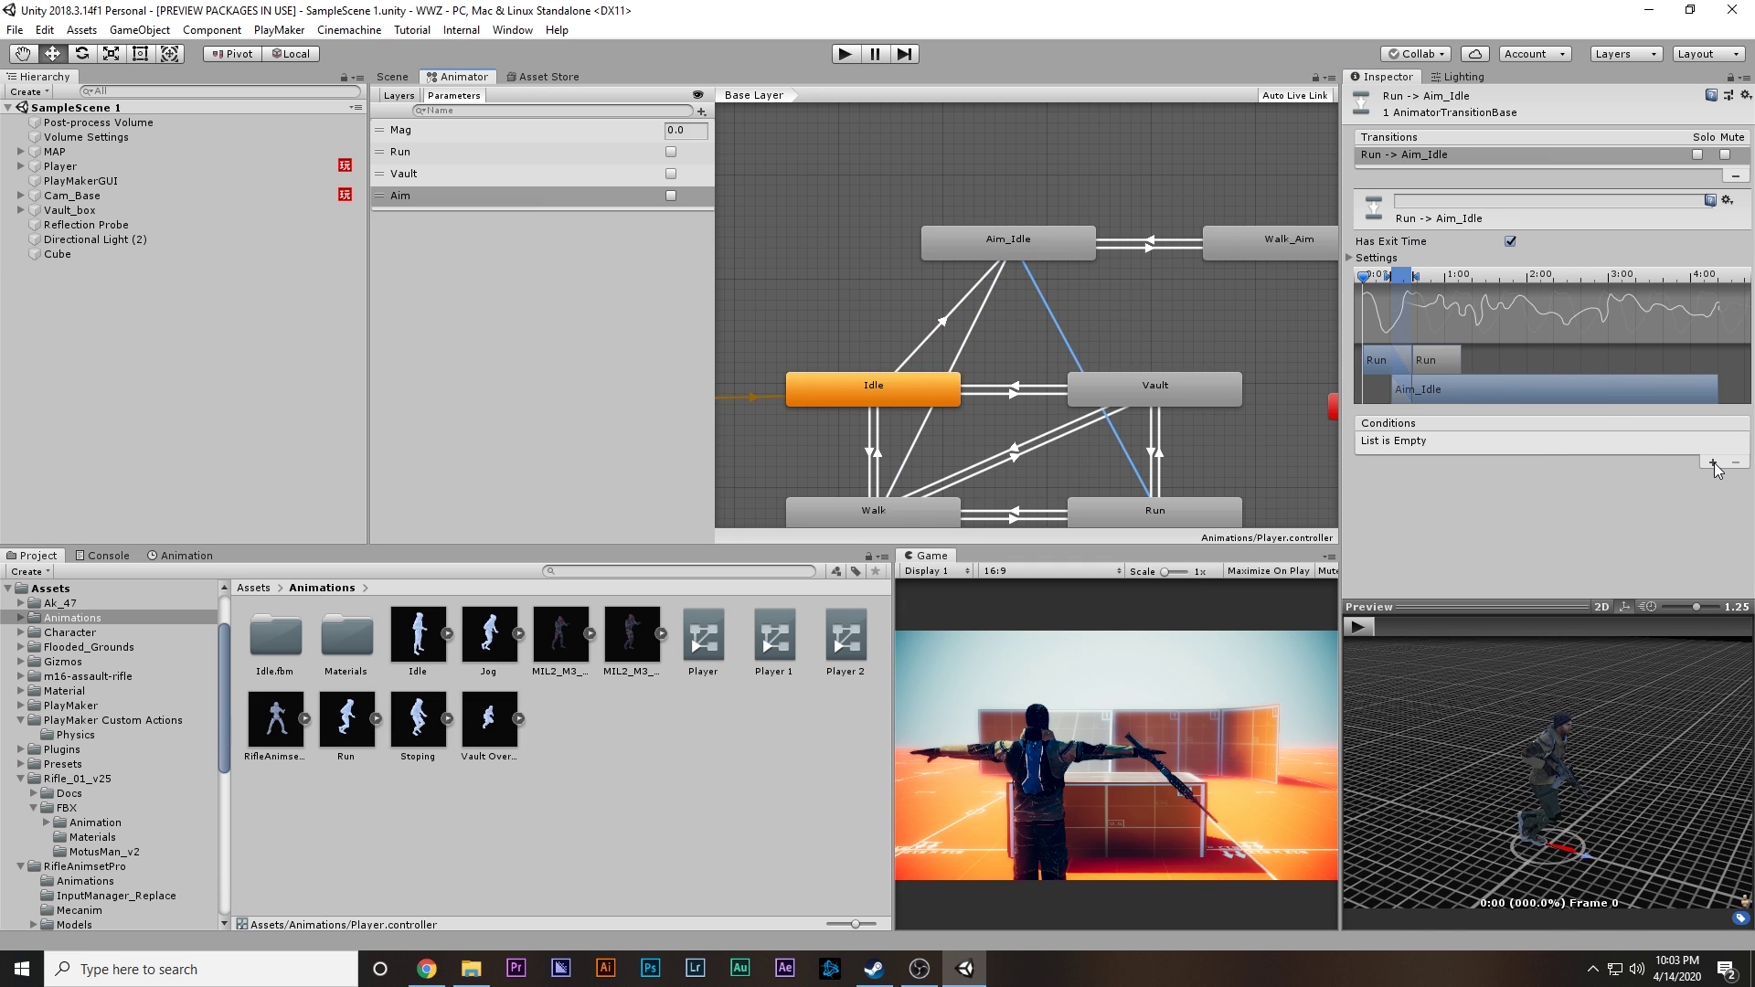
left_click(1460, 442)
left_click(1440, 531)
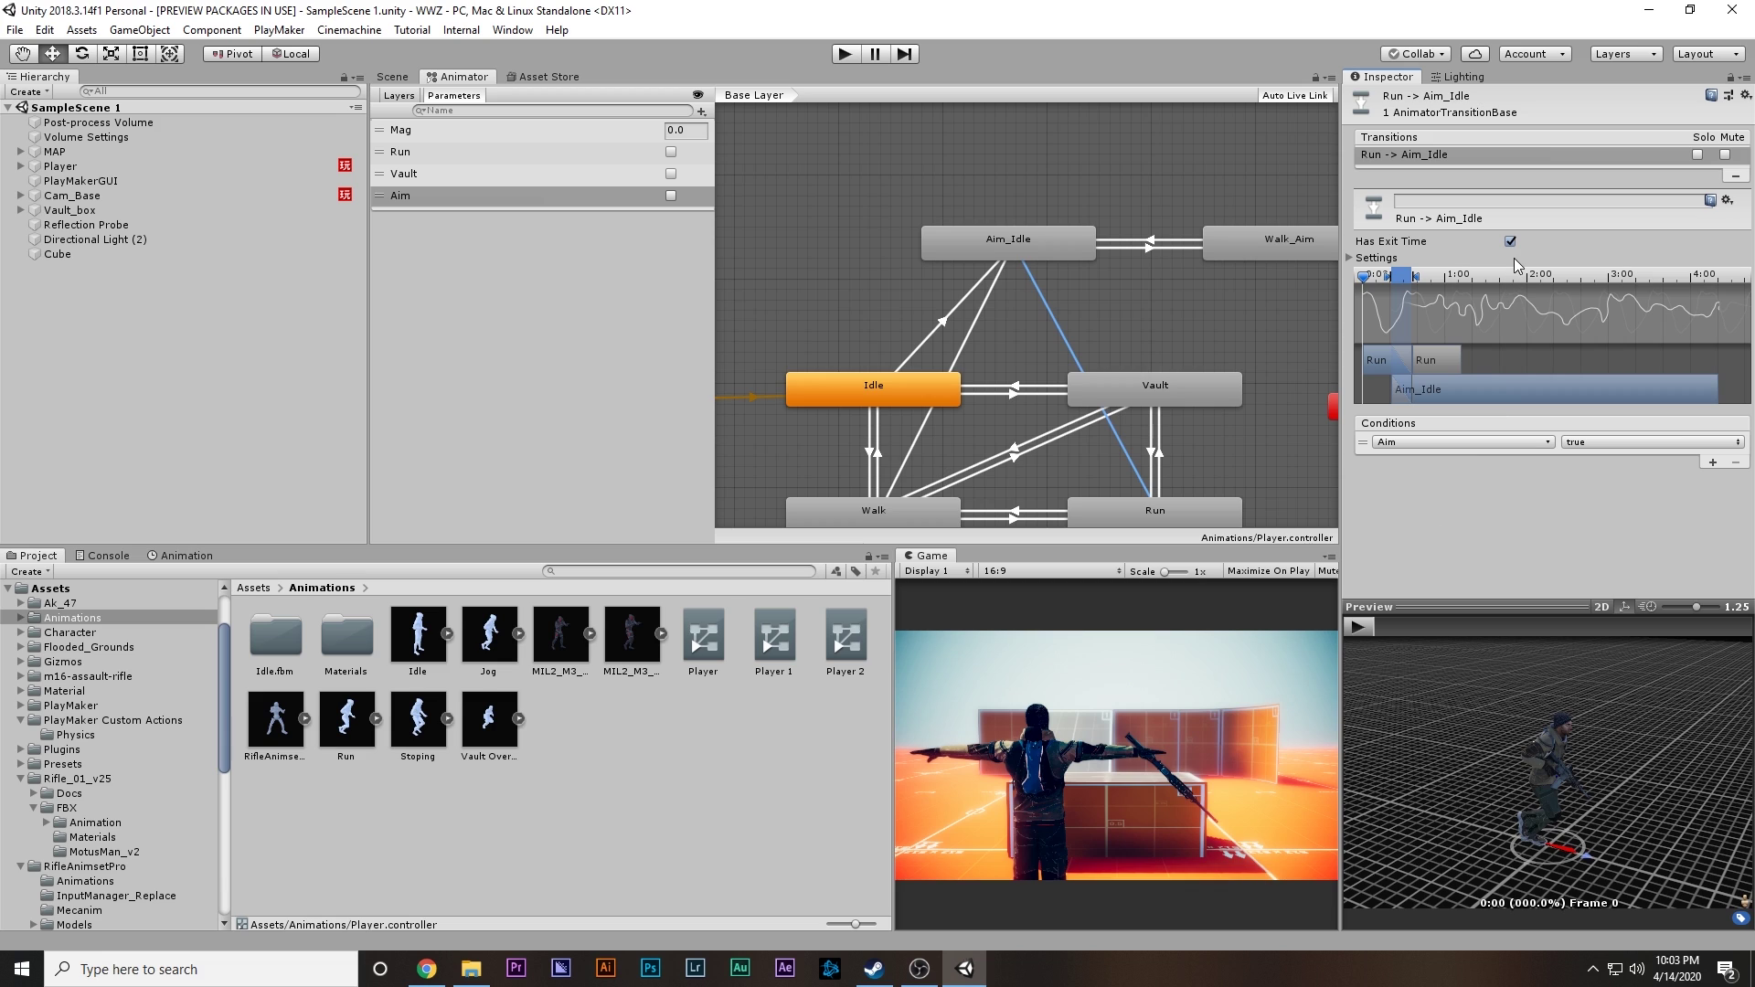
Step: Play the scene with Player selected, move the character forward and enable Aim to test entering Aim_Idle
left_click(842, 55)
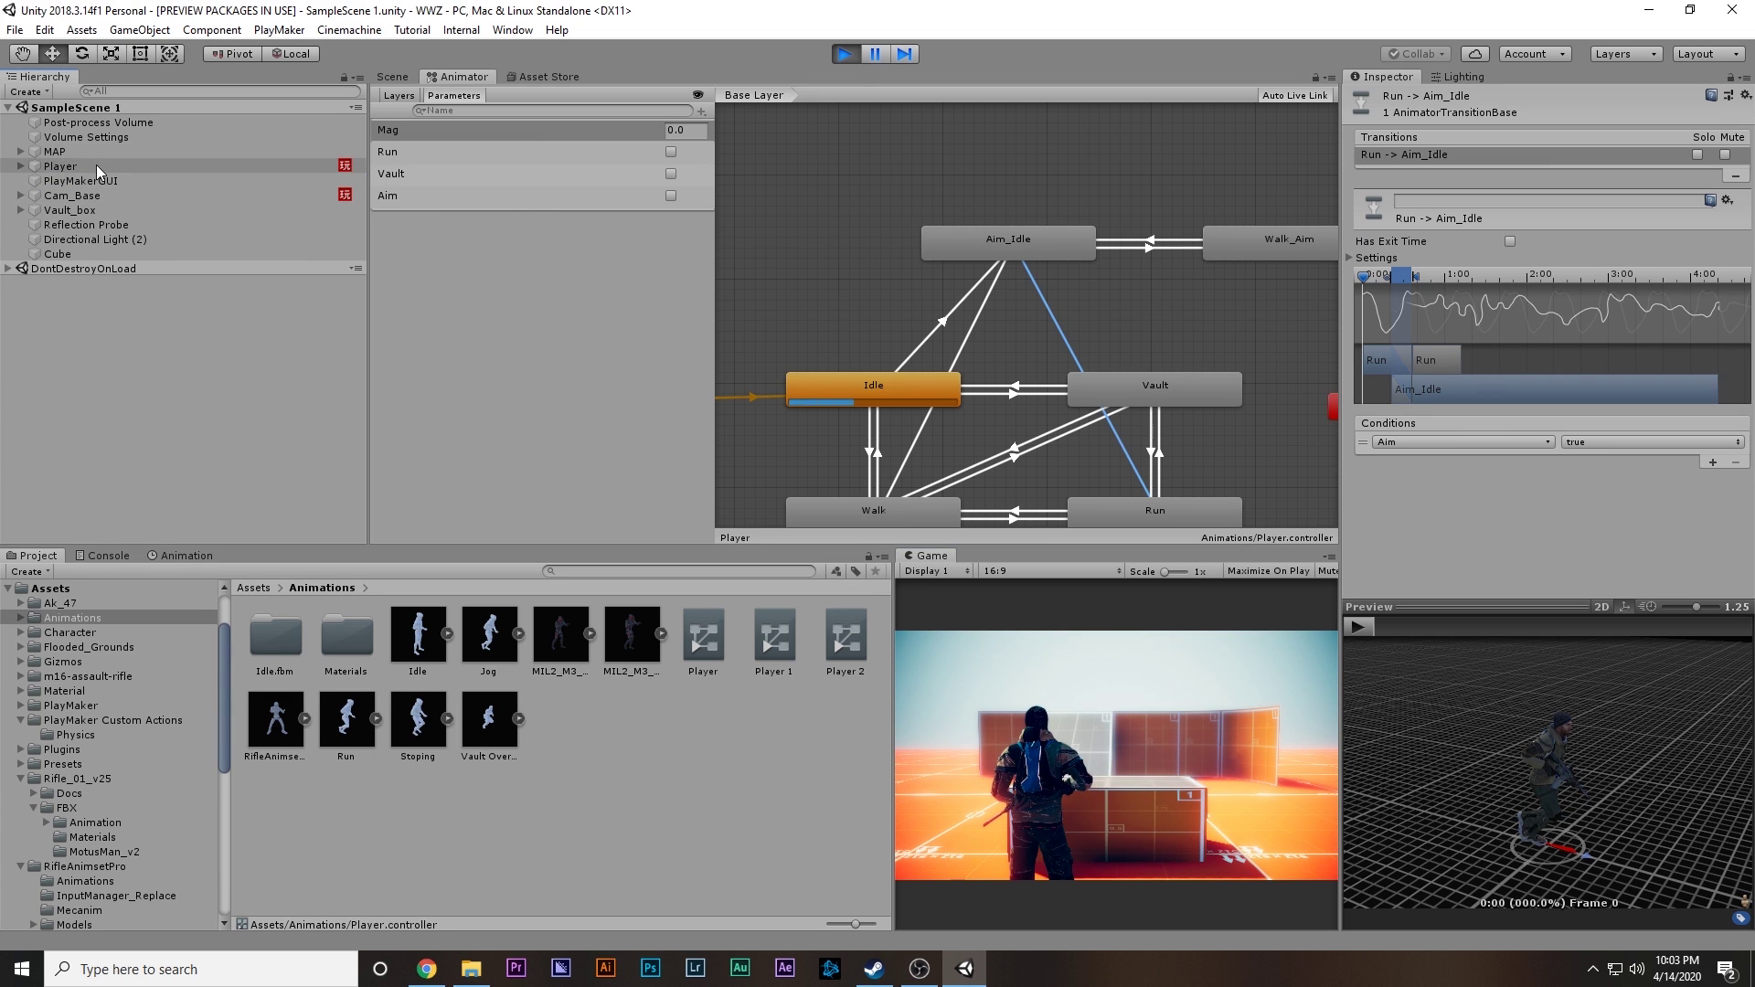
left_click(96, 164)
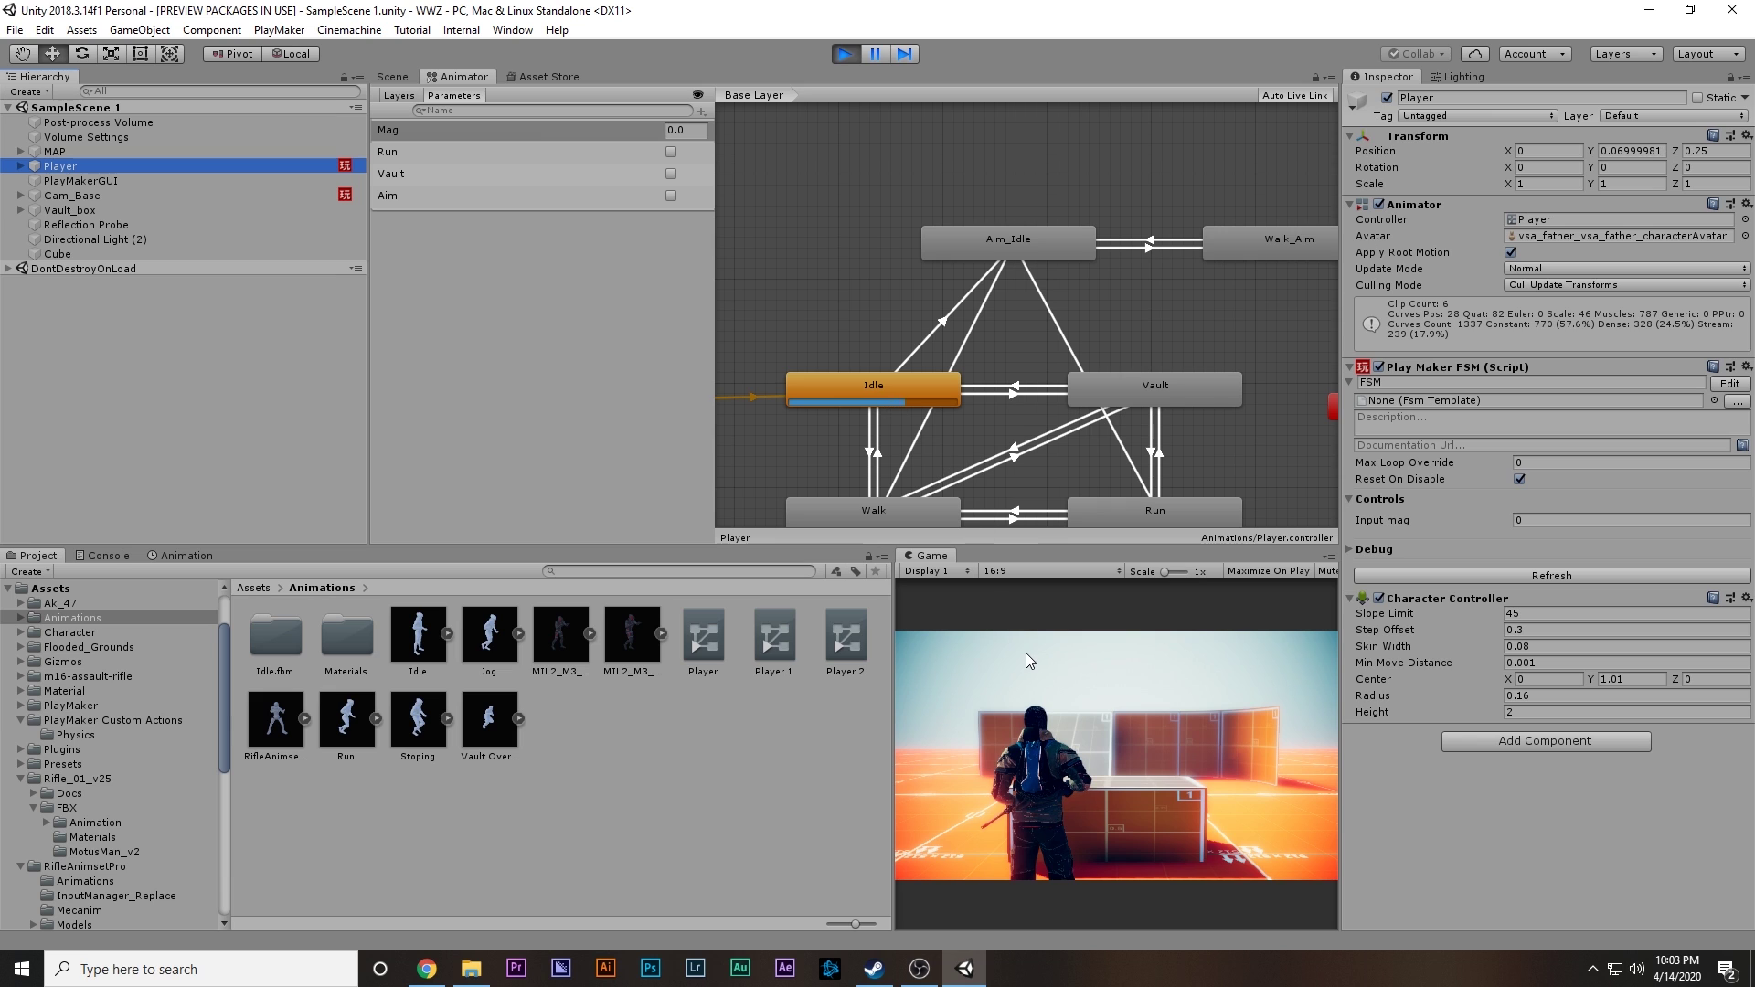
left_click(1025, 653)
key("w")
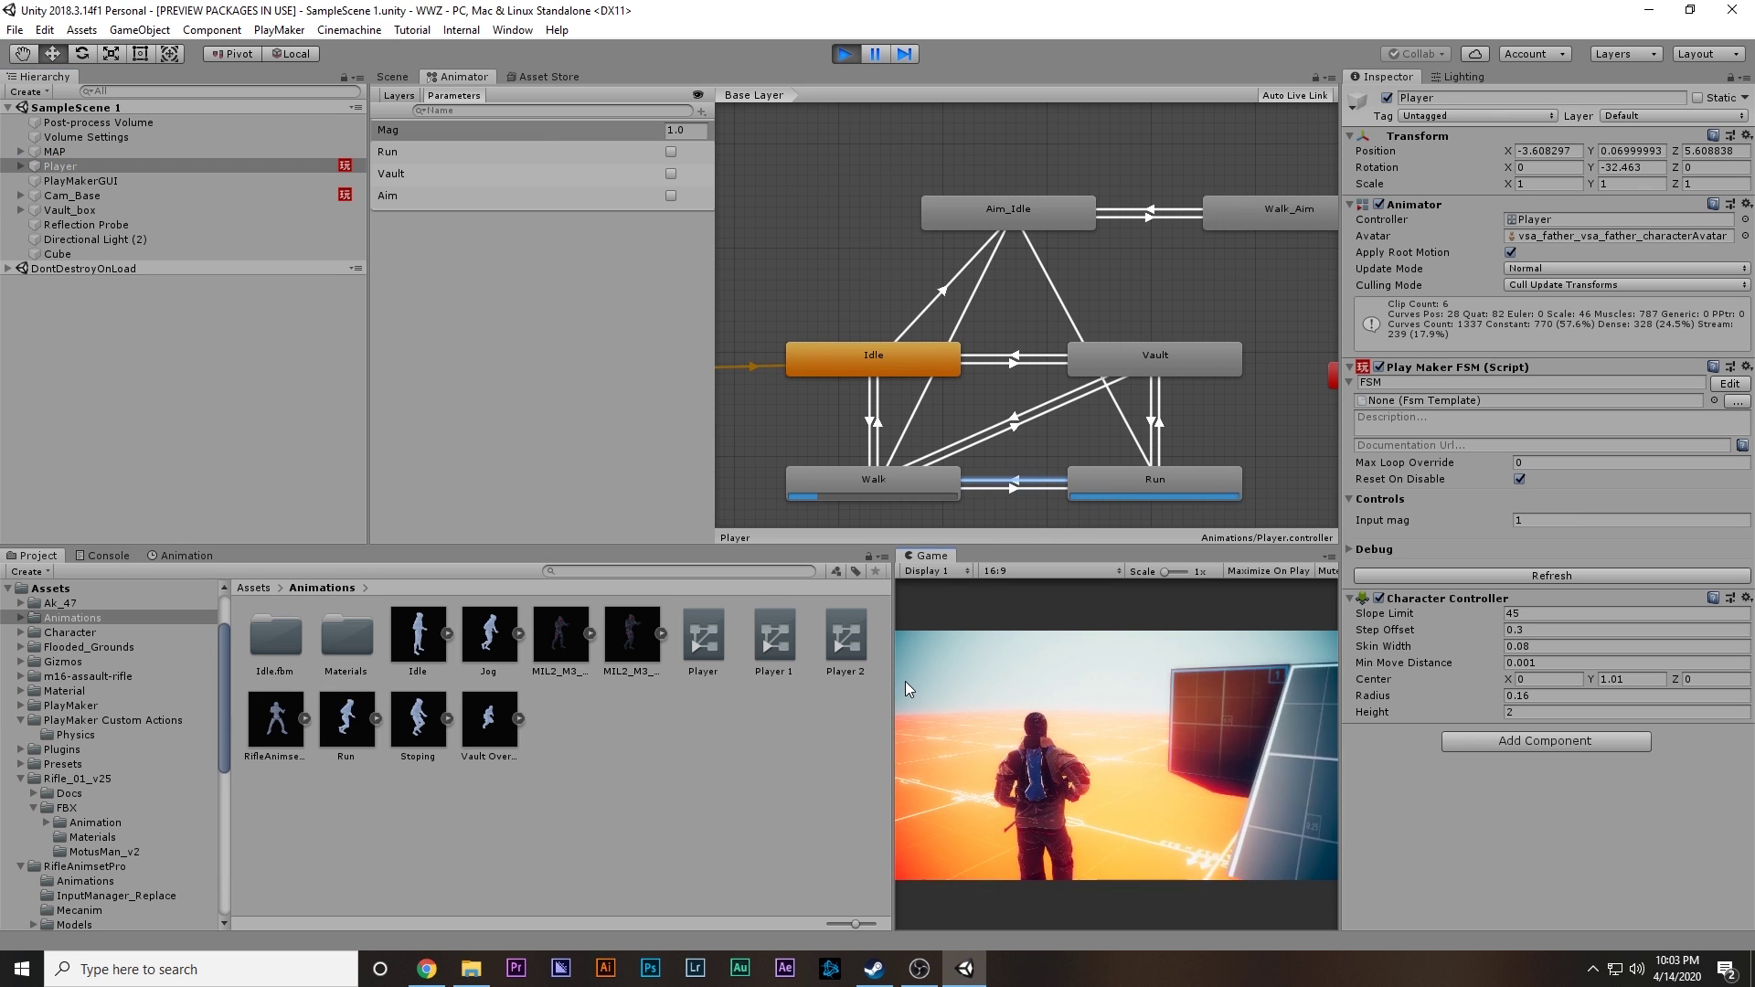
left_click(671, 196)
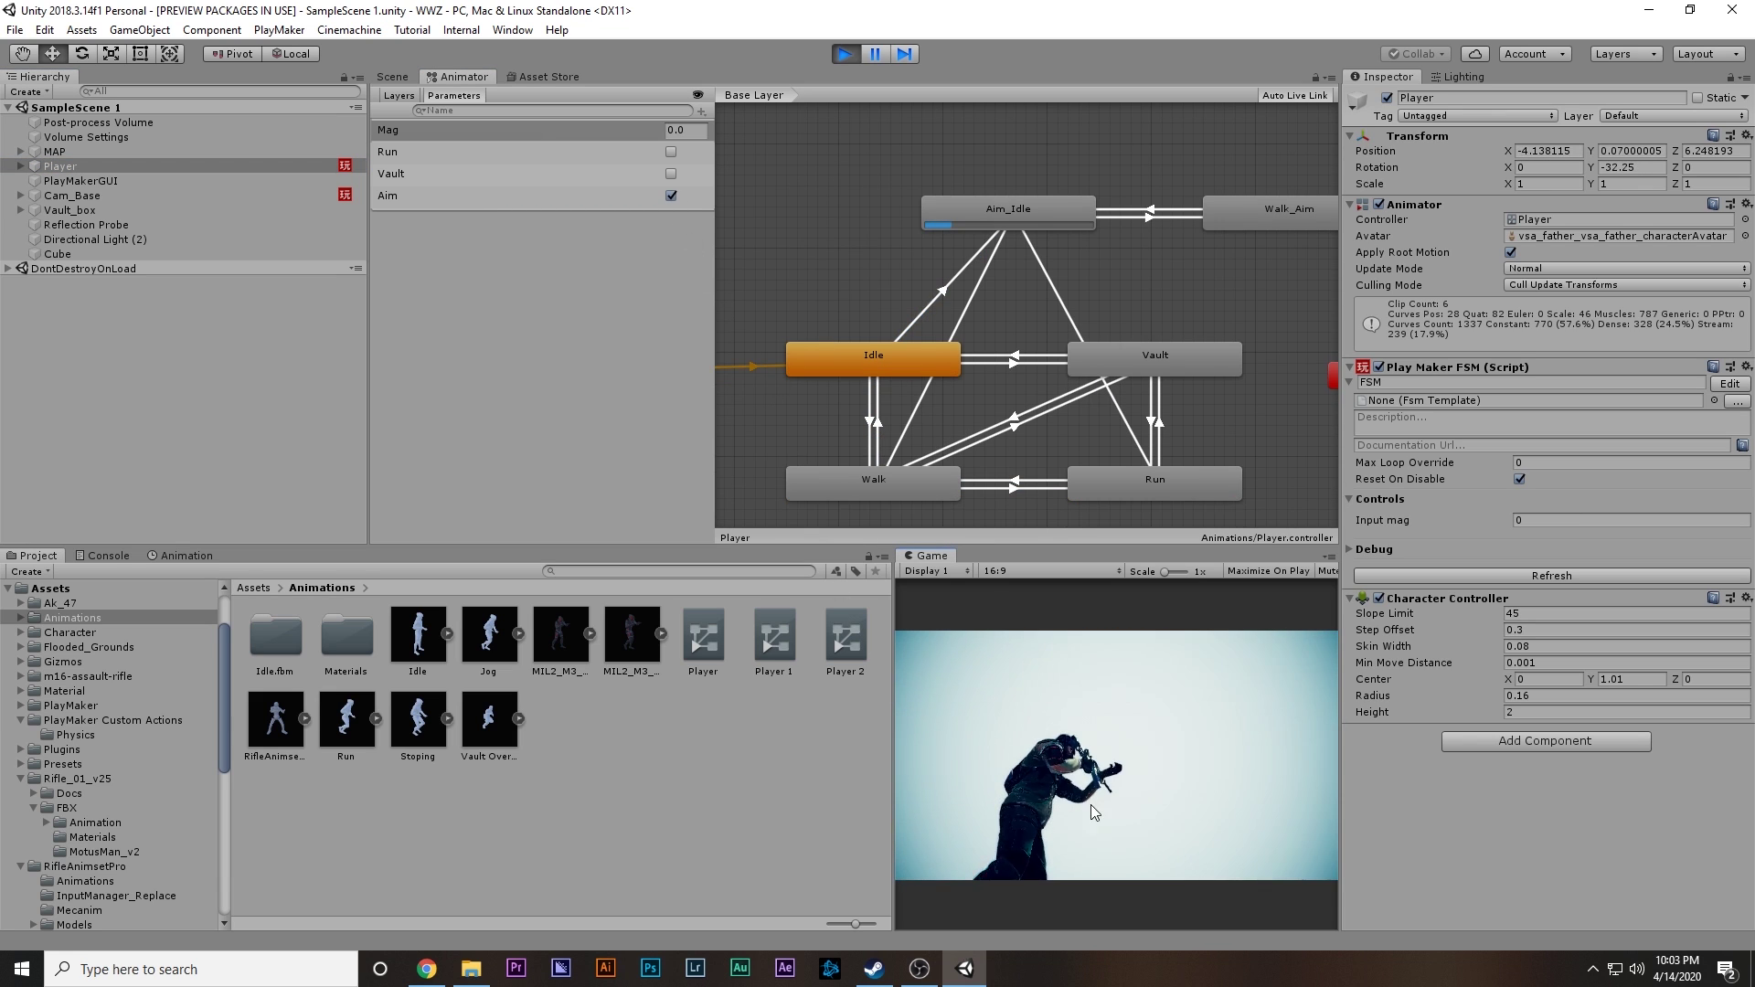
Step: Walk the aiming character forward, backward and right, then disable Aim to test leaving the aiming states and stop playing
key("w")
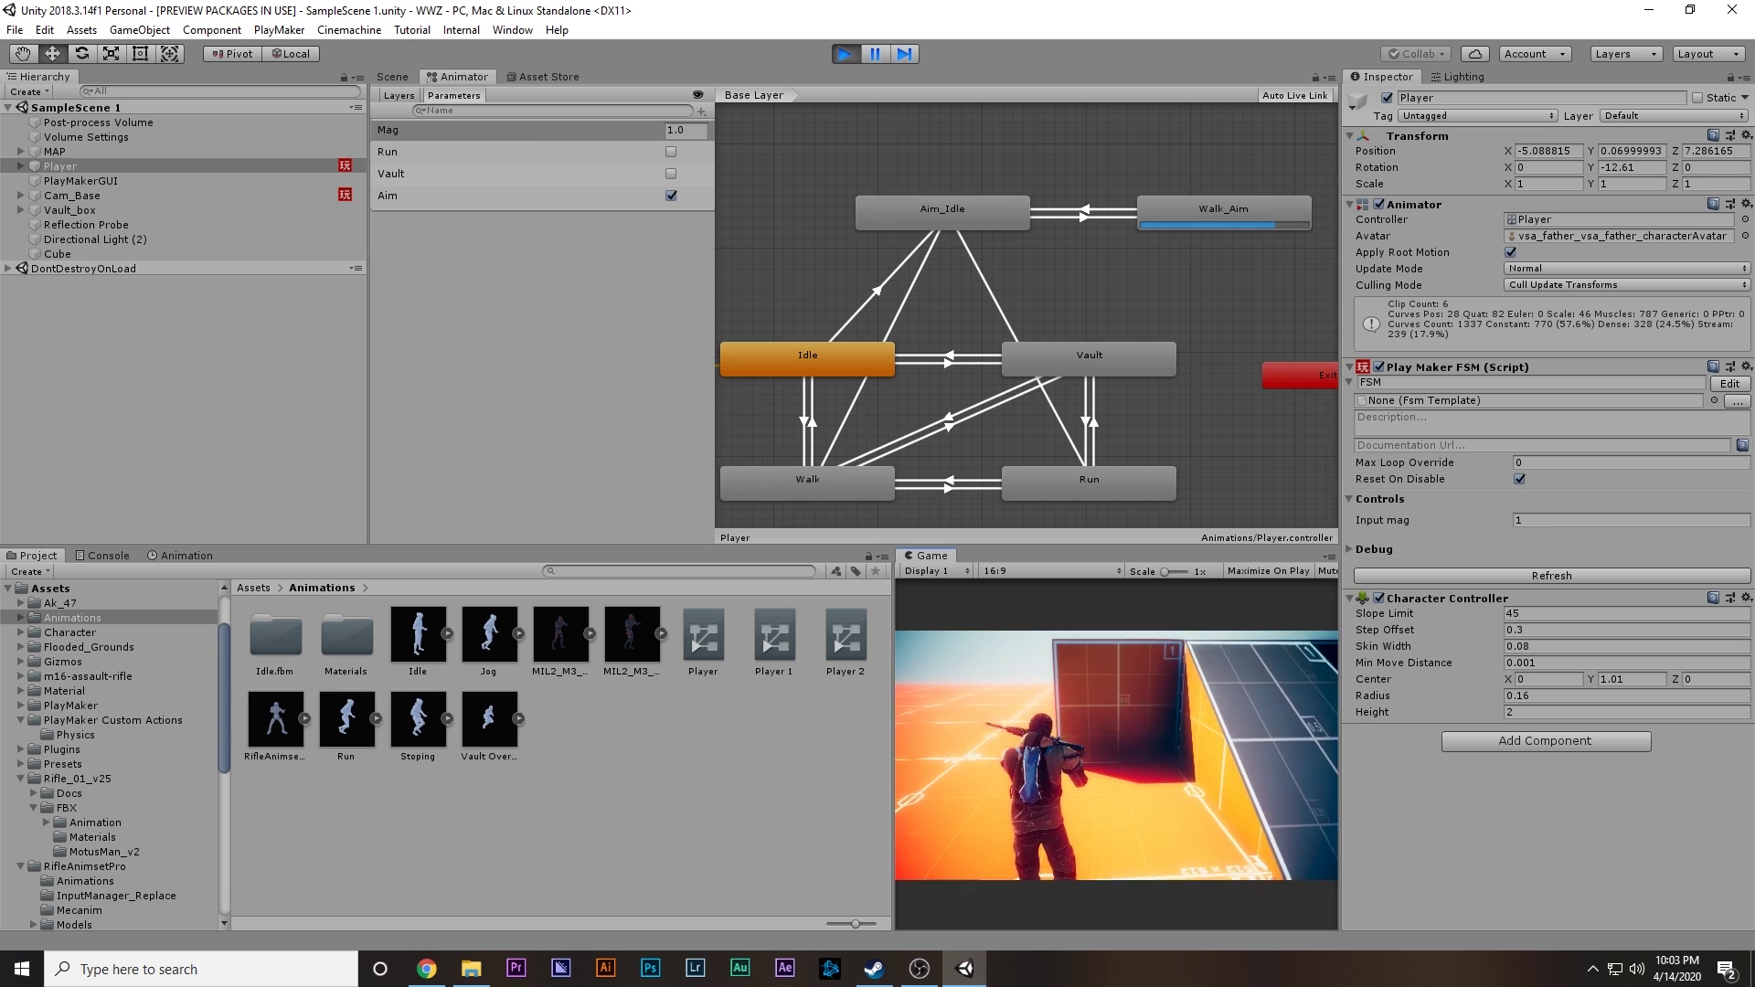
key("s")
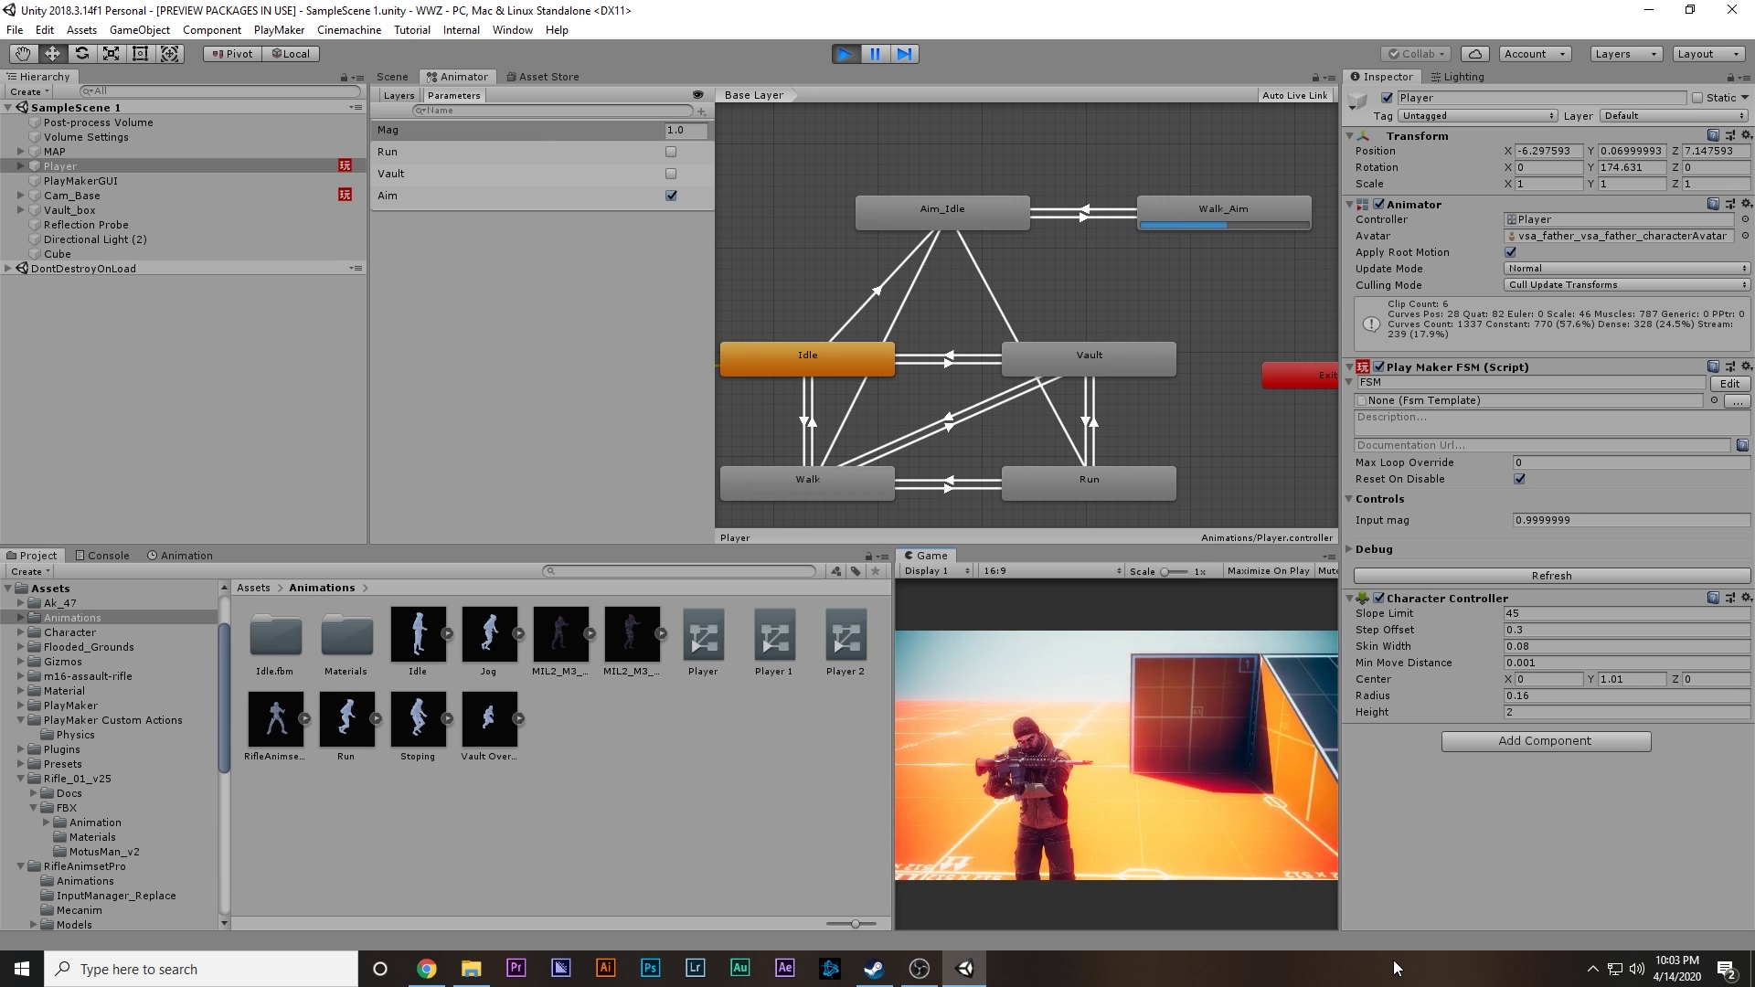
key("d")
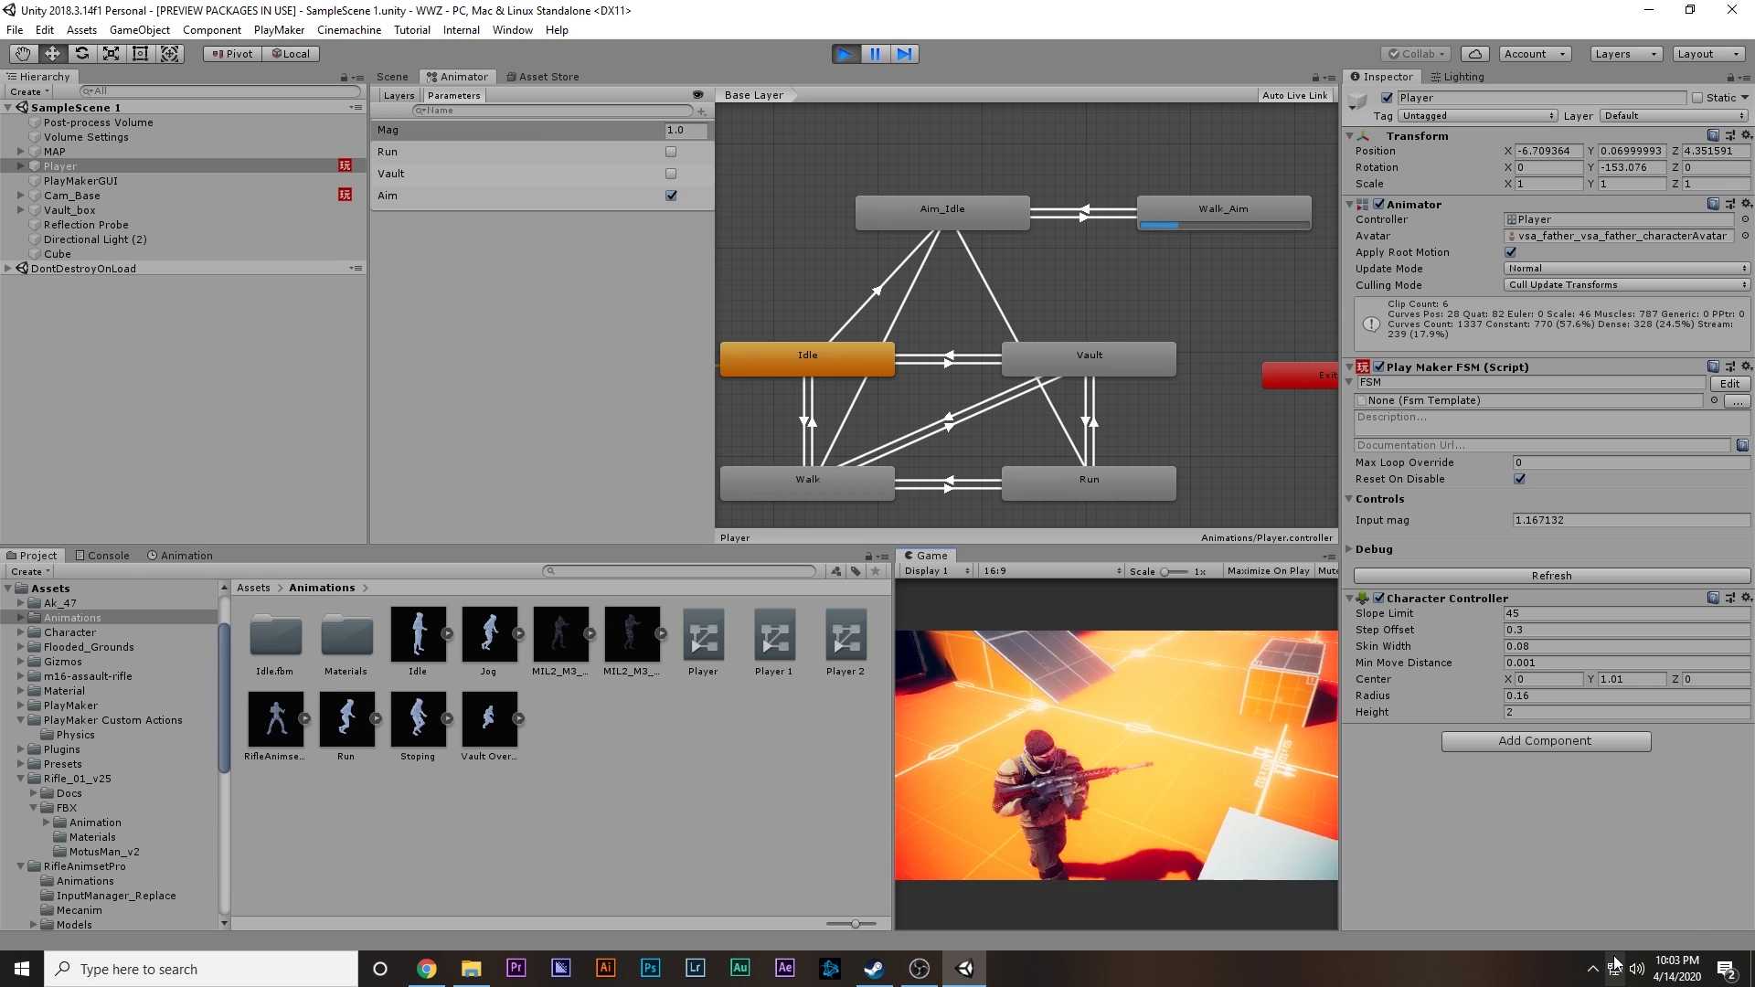
key("w")
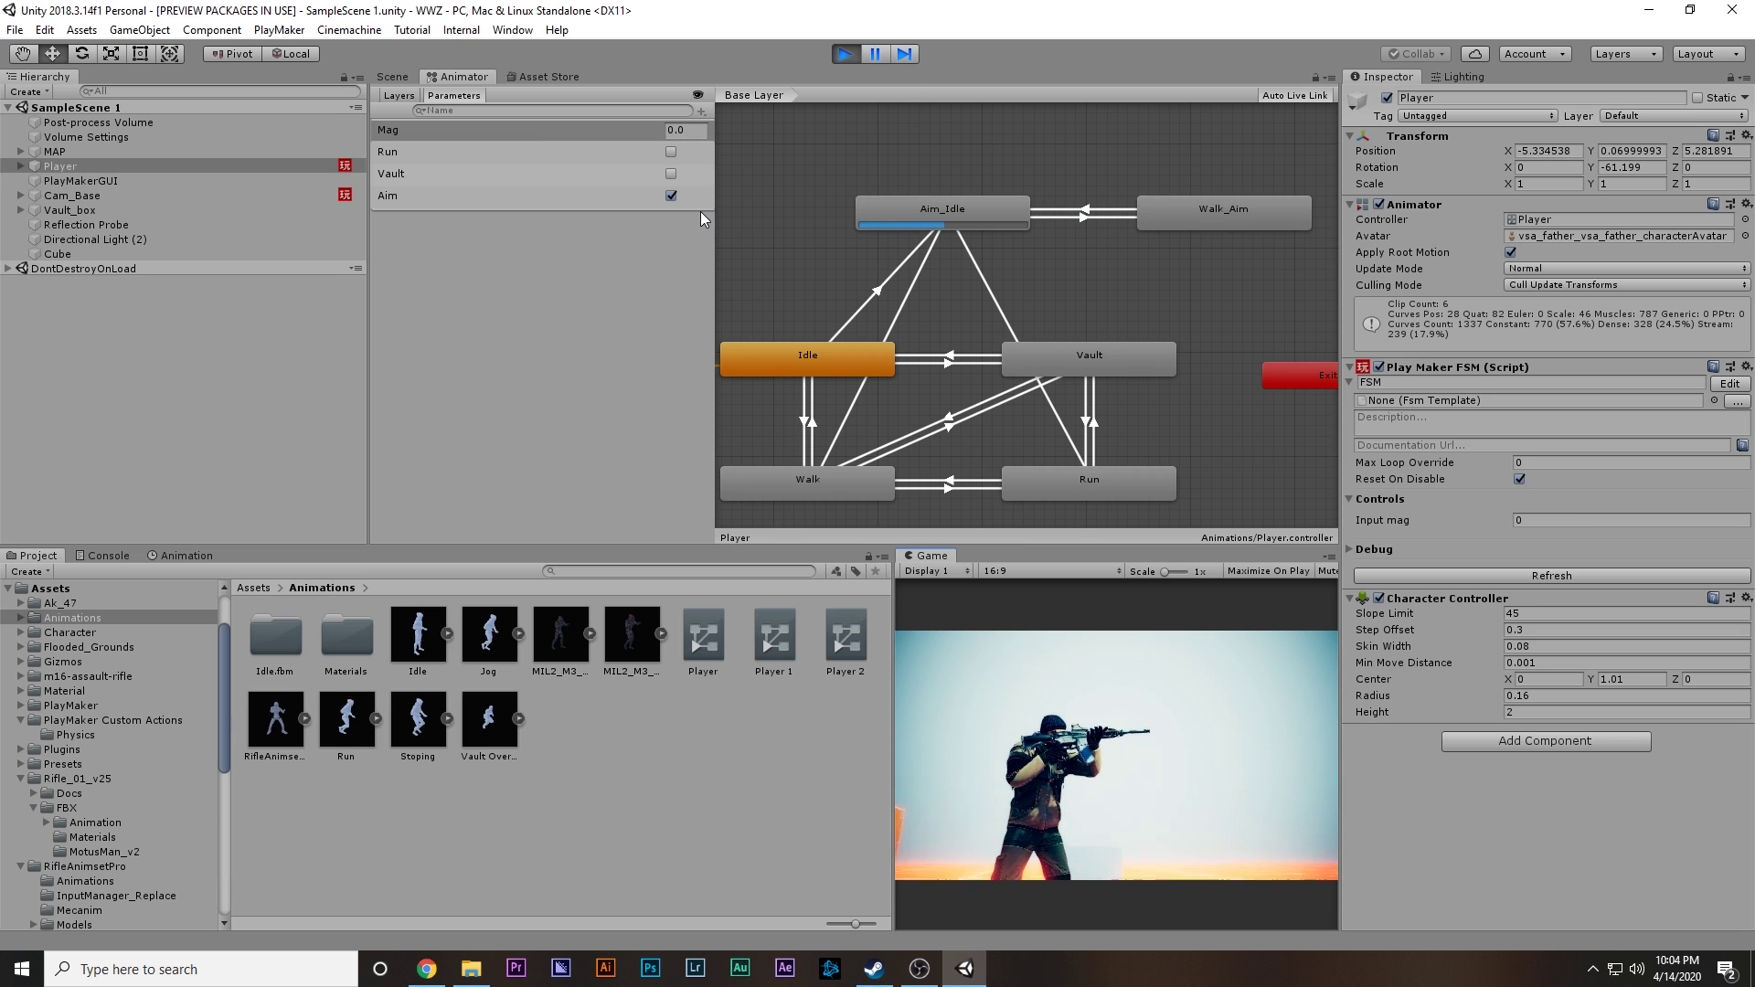
left_click(671, 196)
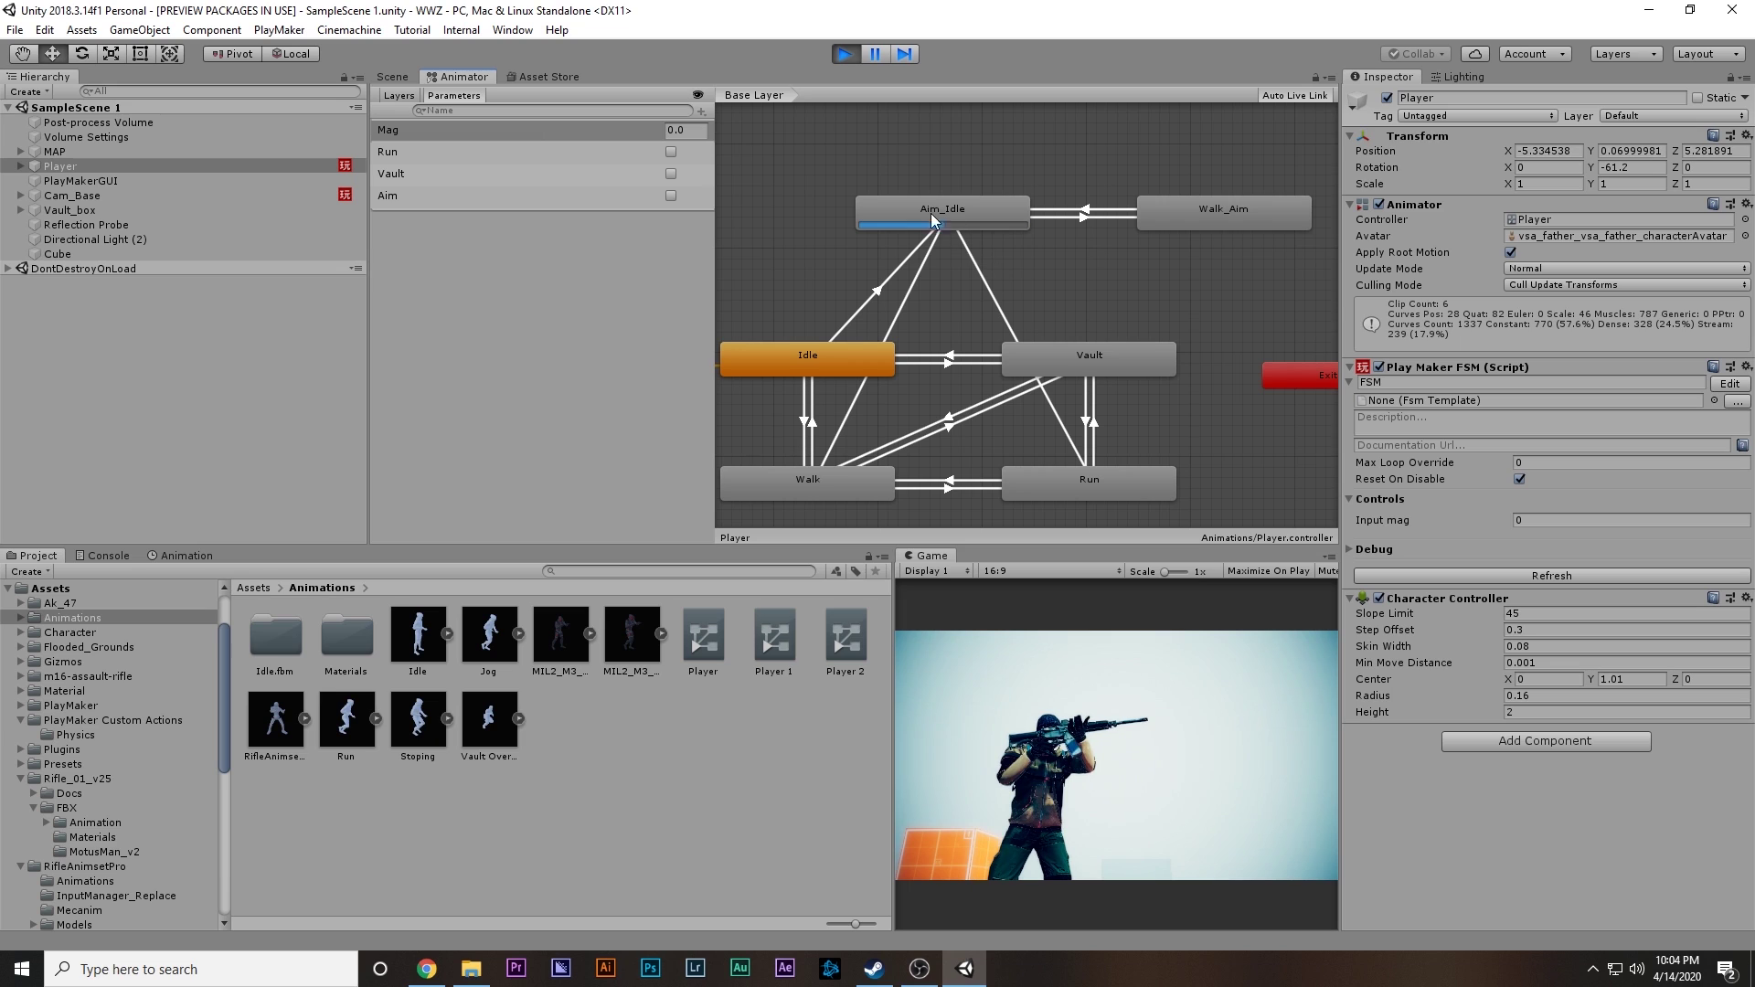
left_click(846, 54)
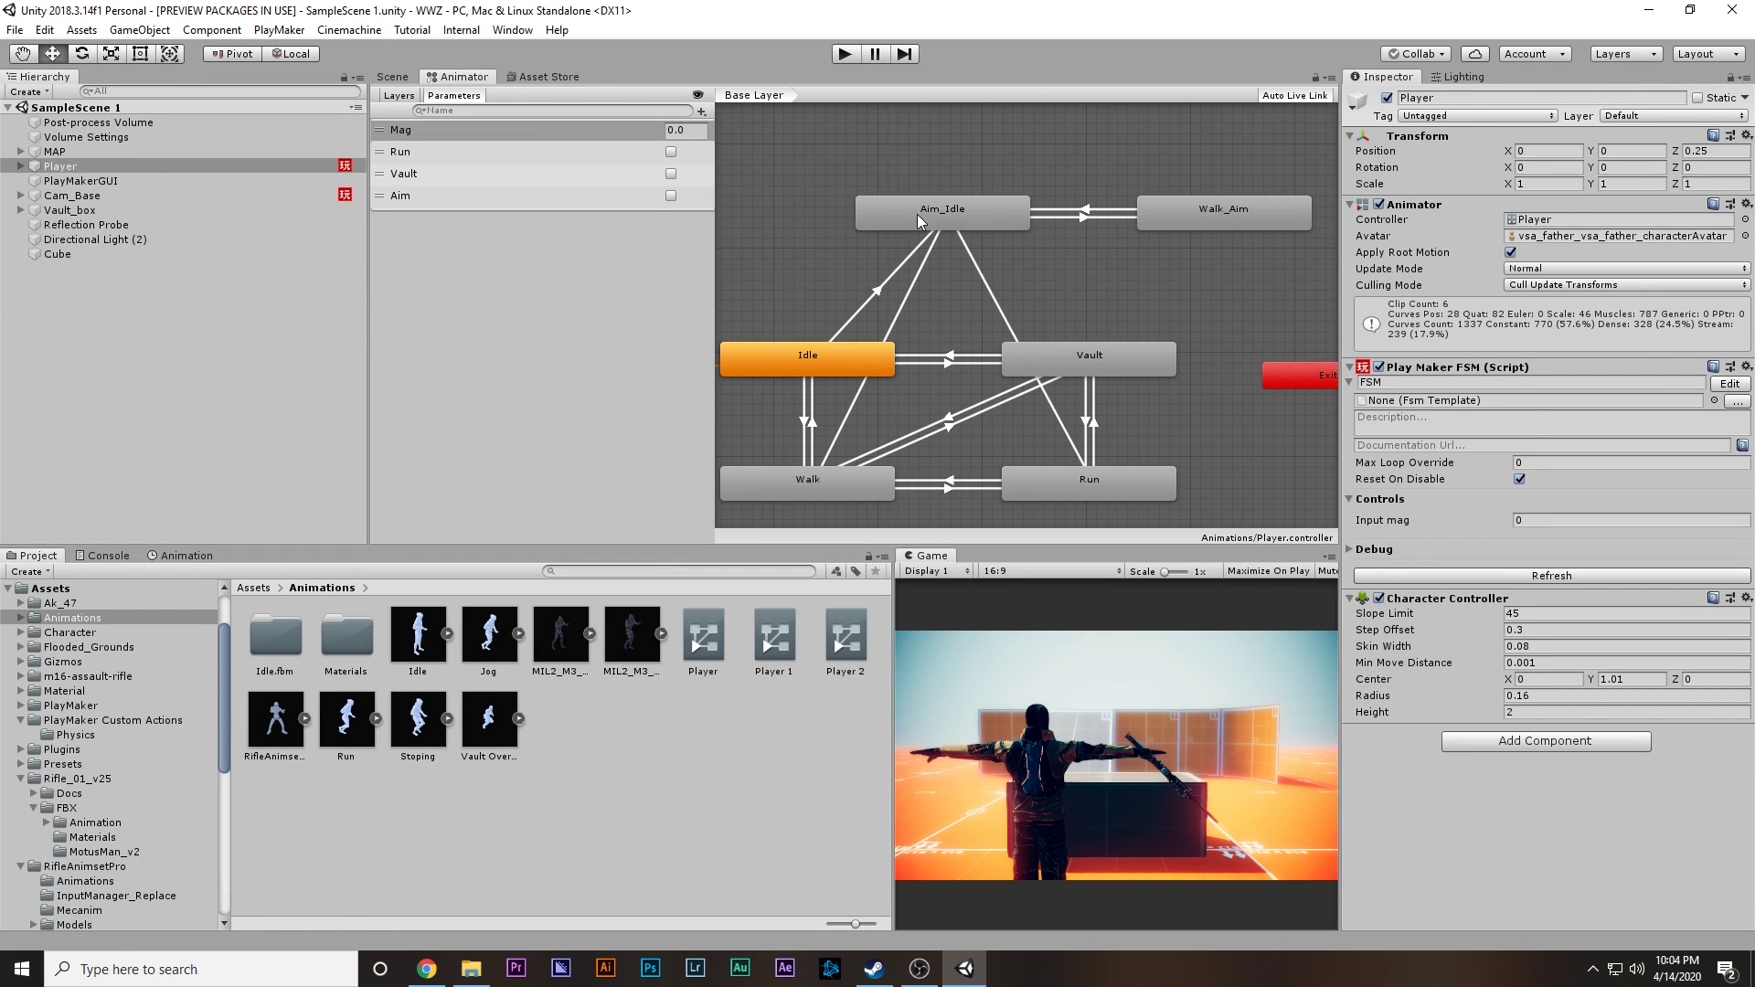
Step: Make return transitions from Aim_Idle to the Idle, Walk and Run states
right_click(917, 205)
left_click(946, 216)
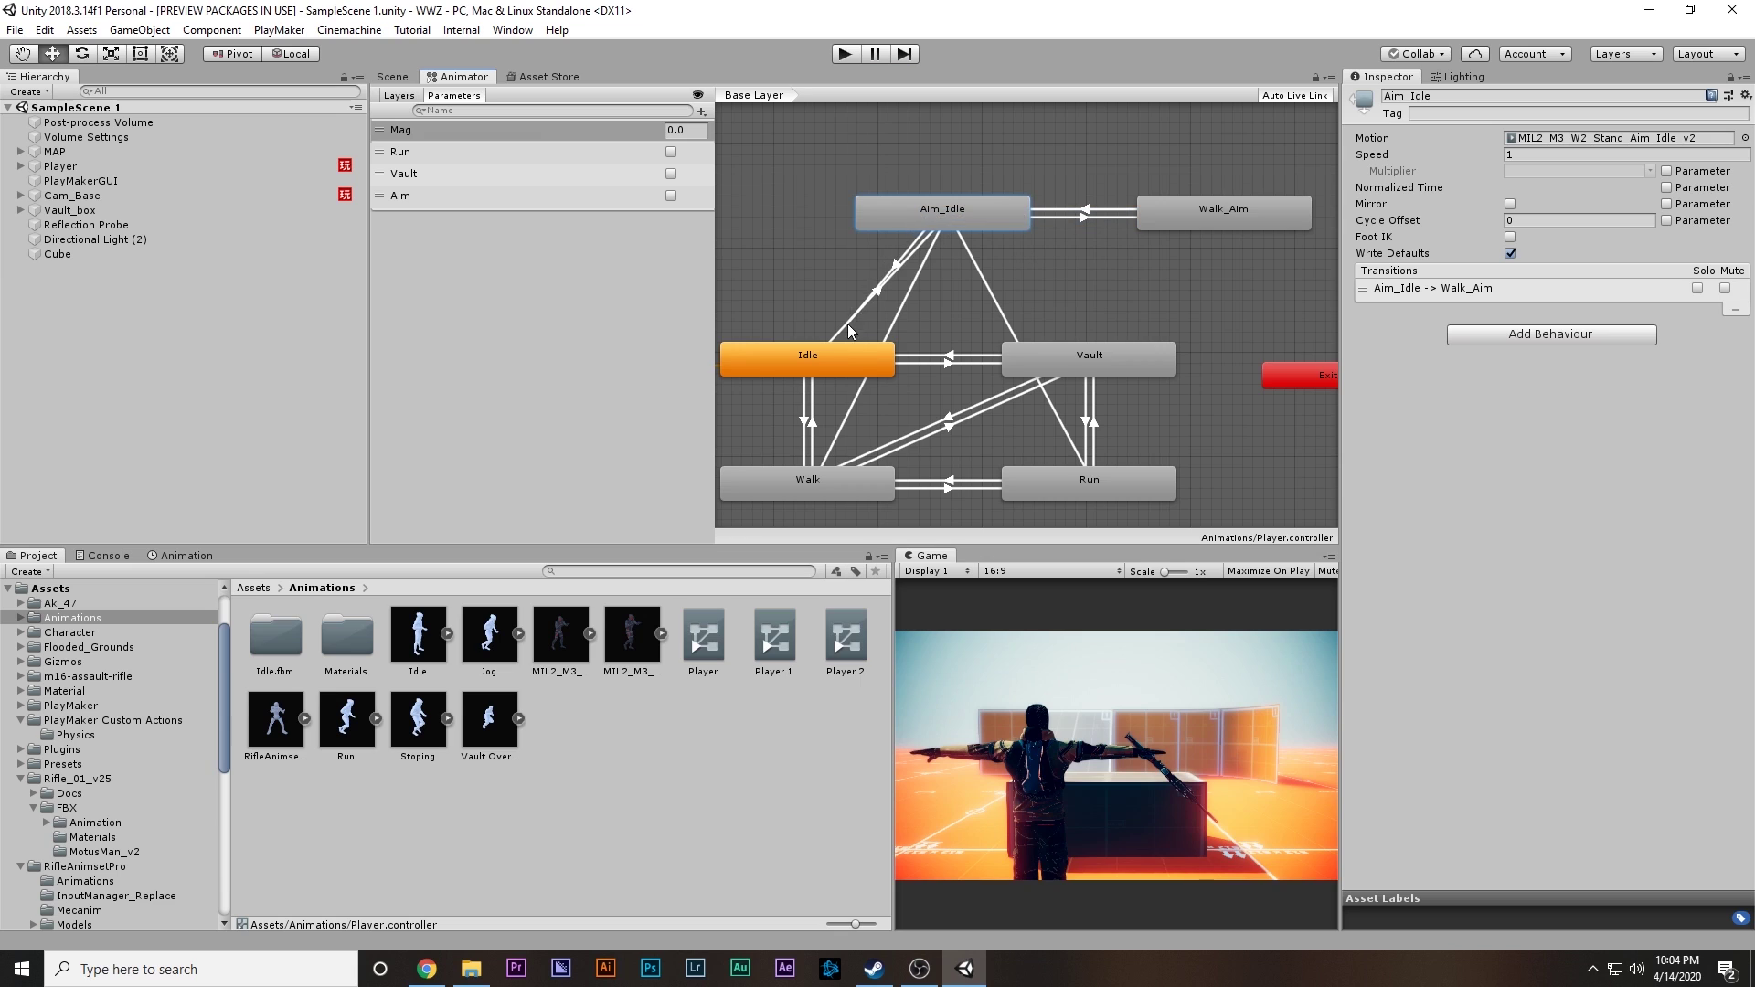
left_click(836, 347)
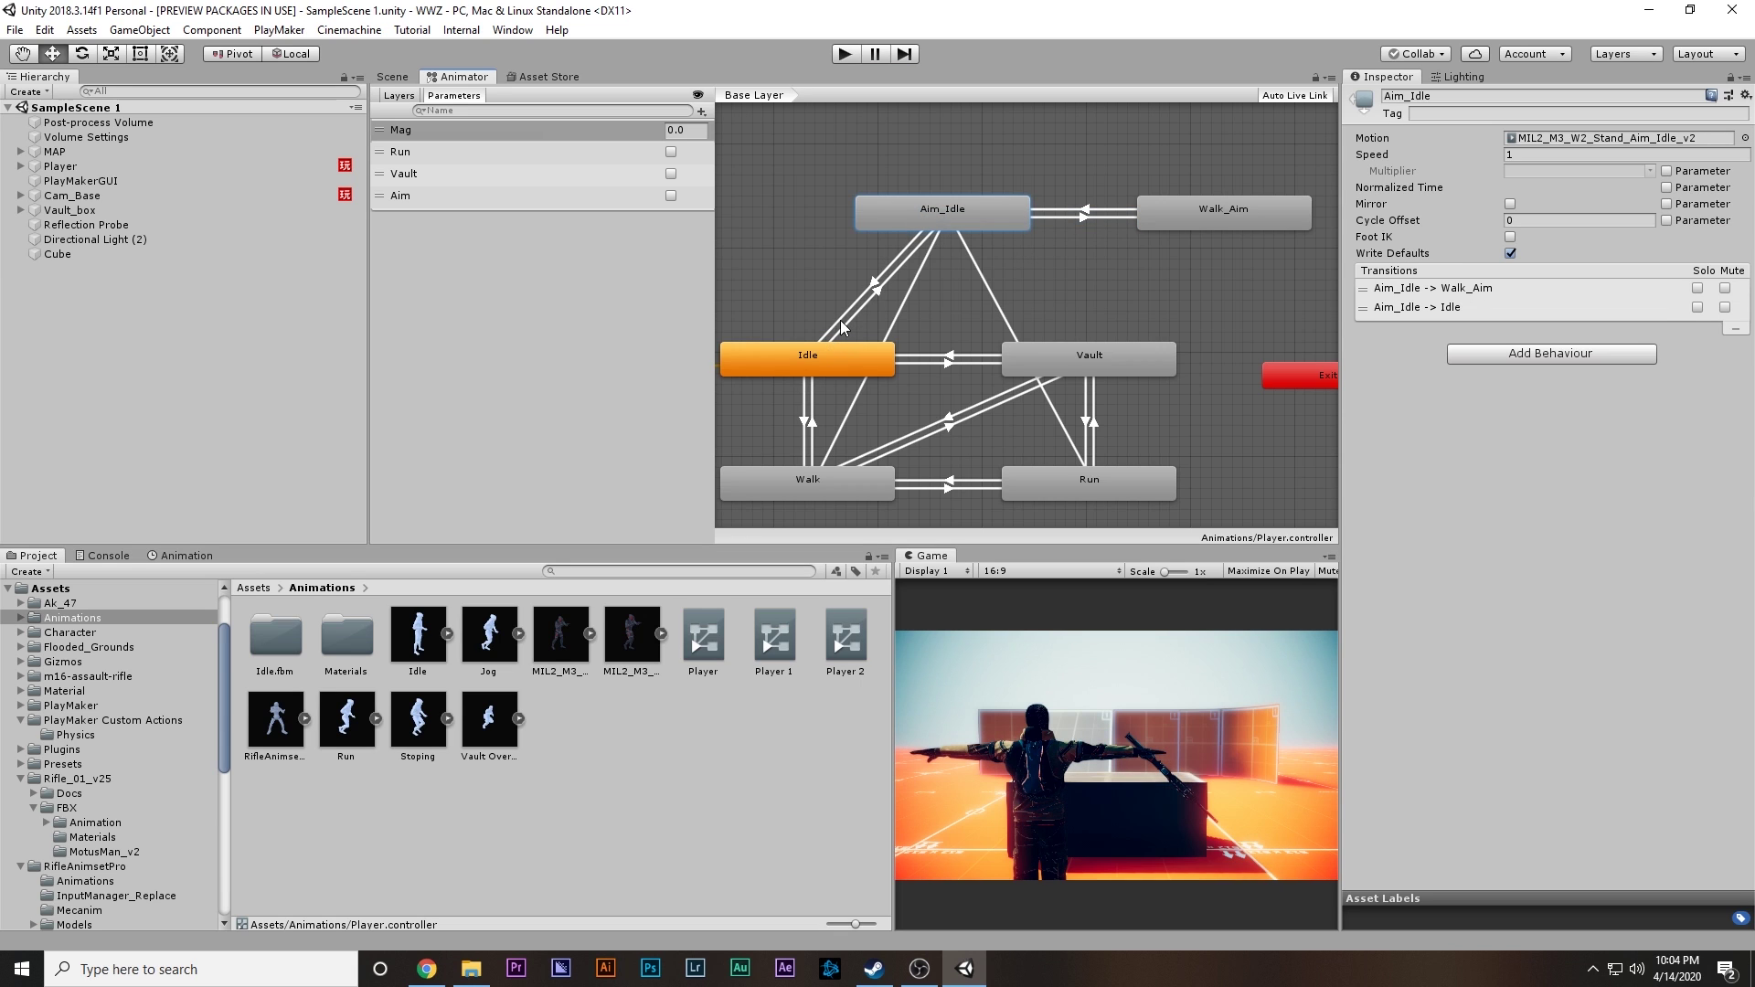
right_click(931, 222)
left_click(959, 234)
left_click(876, 473)
right_click(985, 224)
left_click(1051, 236)
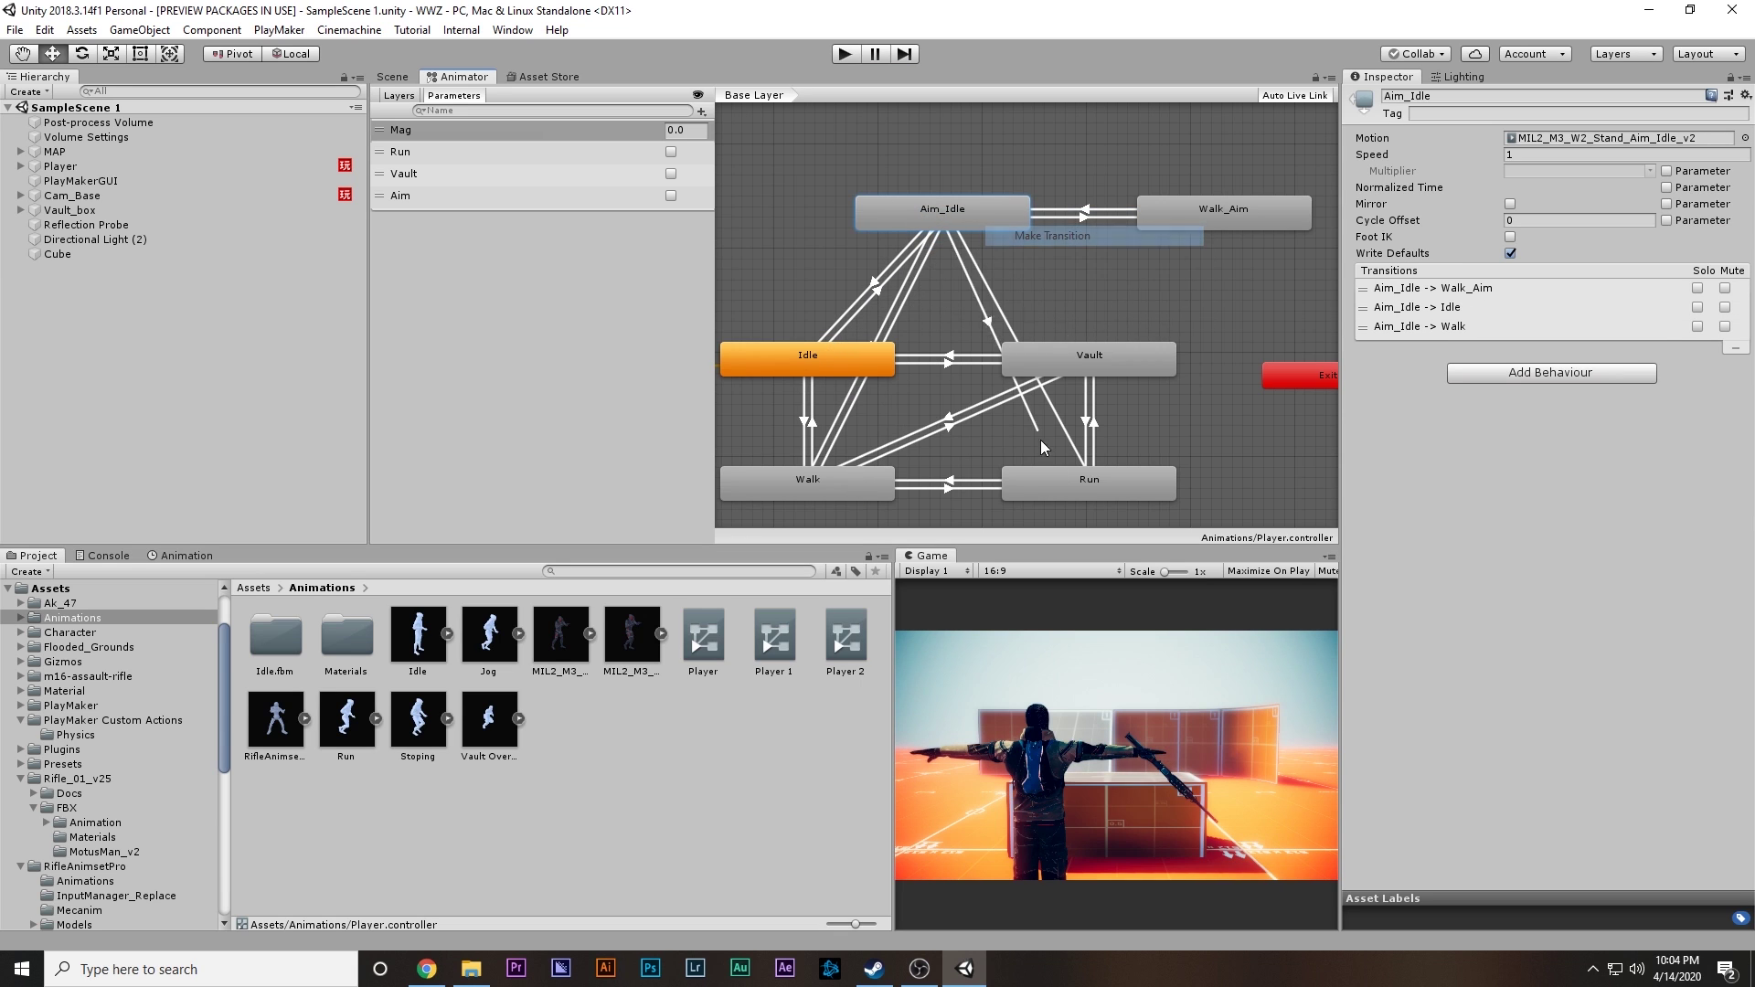
left_click(1072, 480)
Step: Disable Has Exit Time on the Aim_Idle to Idle transition and give it a Mag Less 0.1 condition
left_click(905, 251)
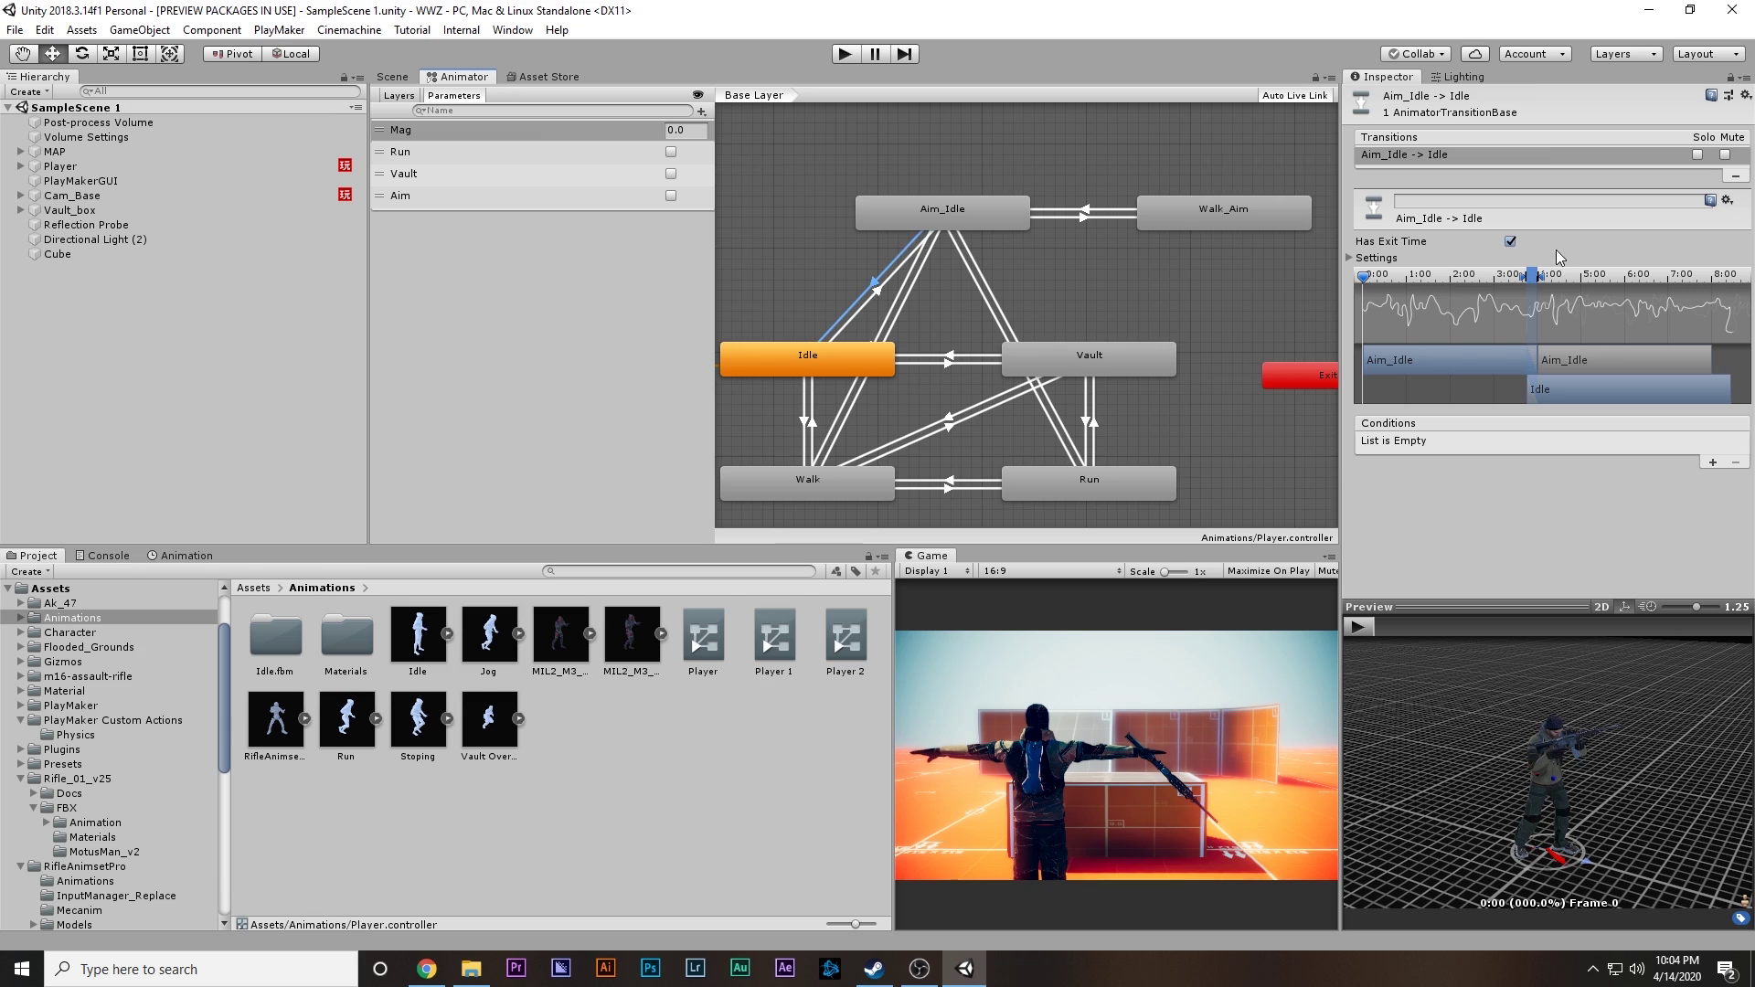
left_click(1510, 241)
left_click(1711, 463)
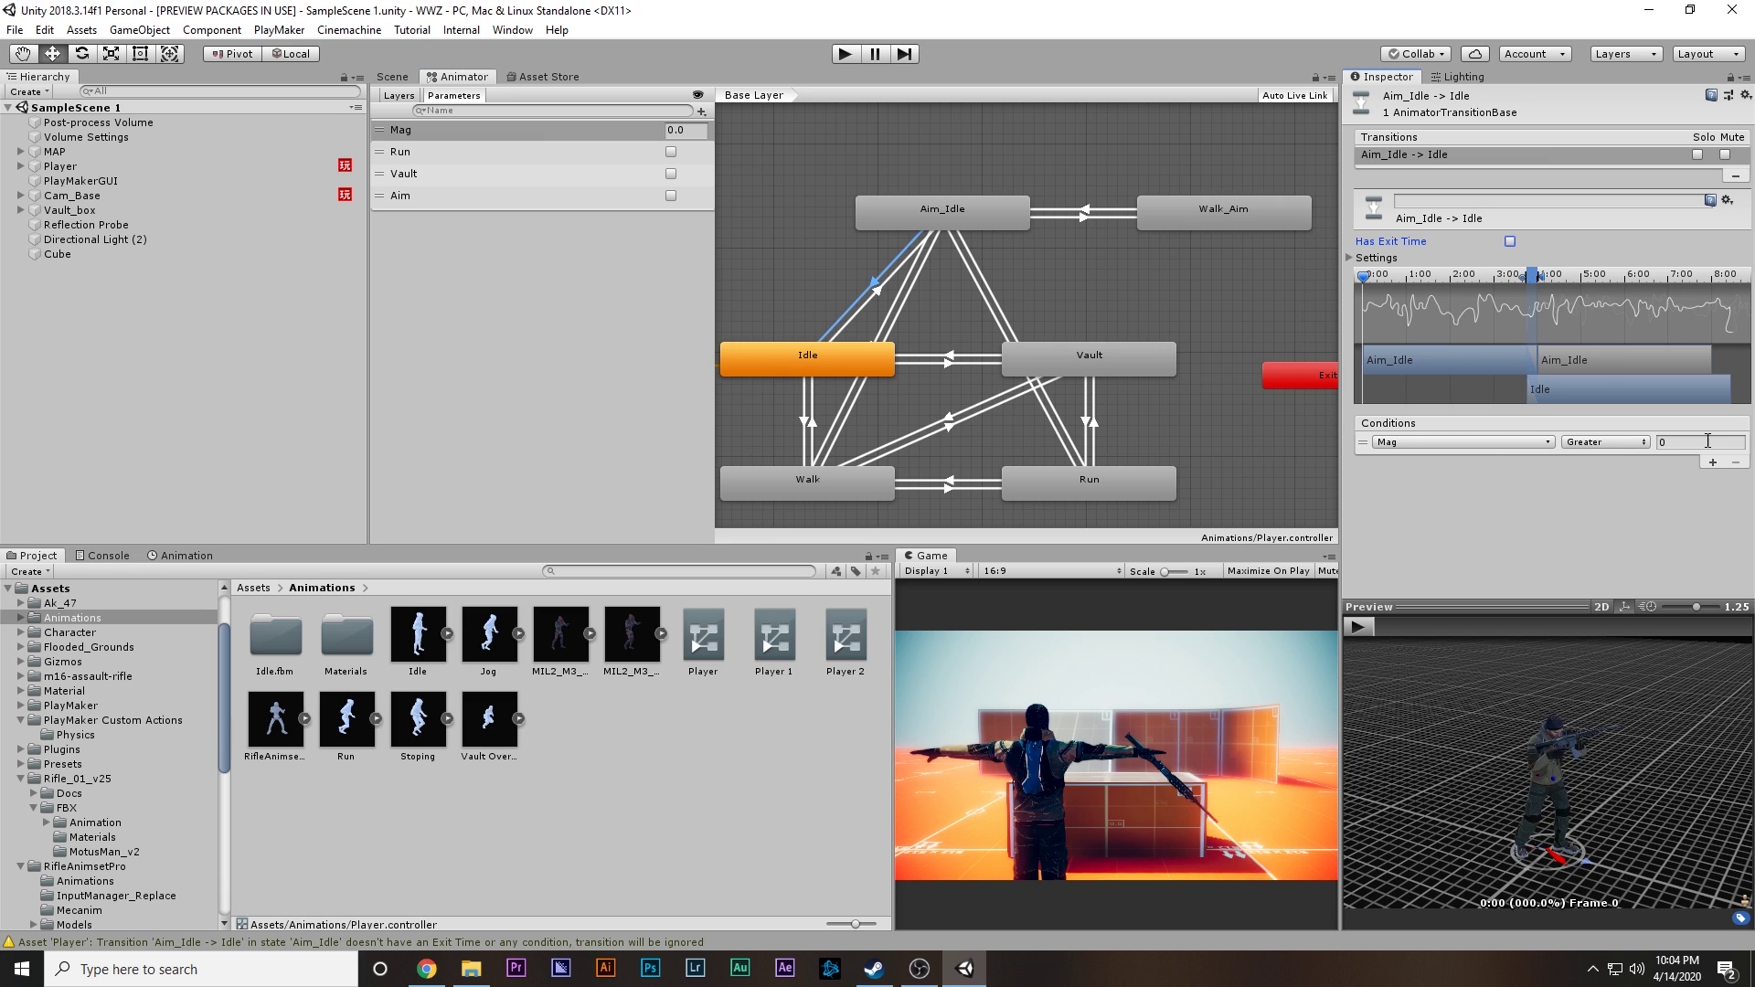
left_click(1625, 443)
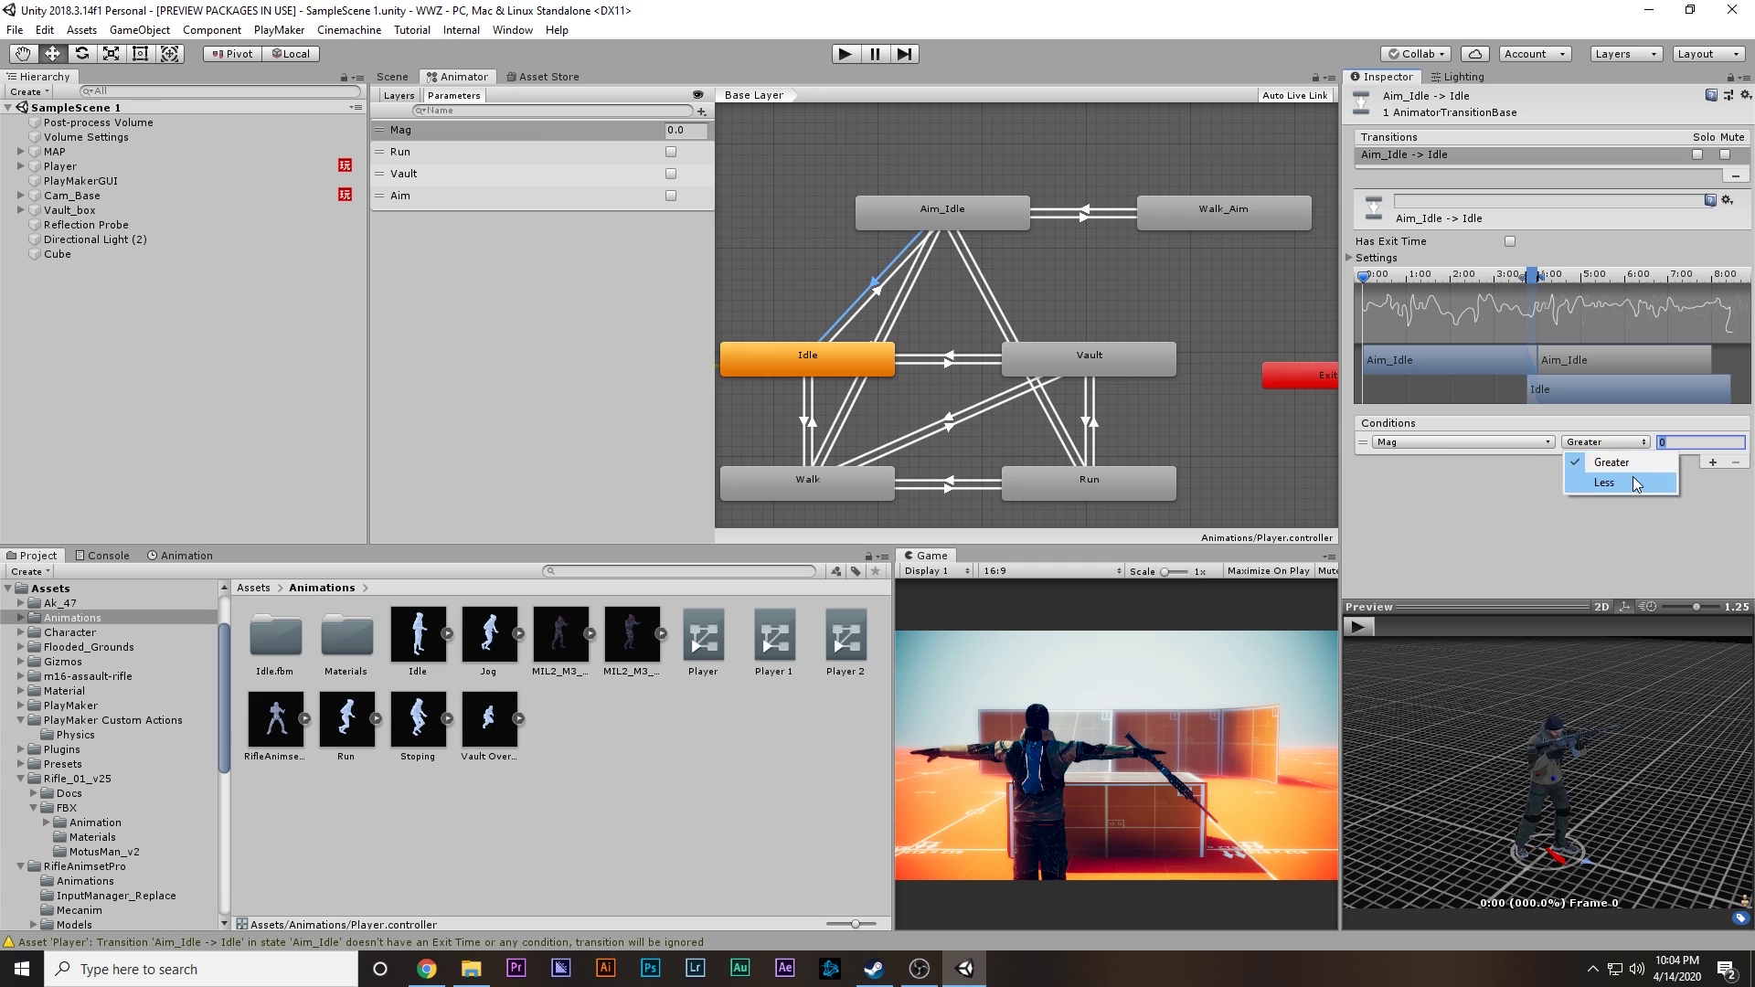
left_click(1604, 472)
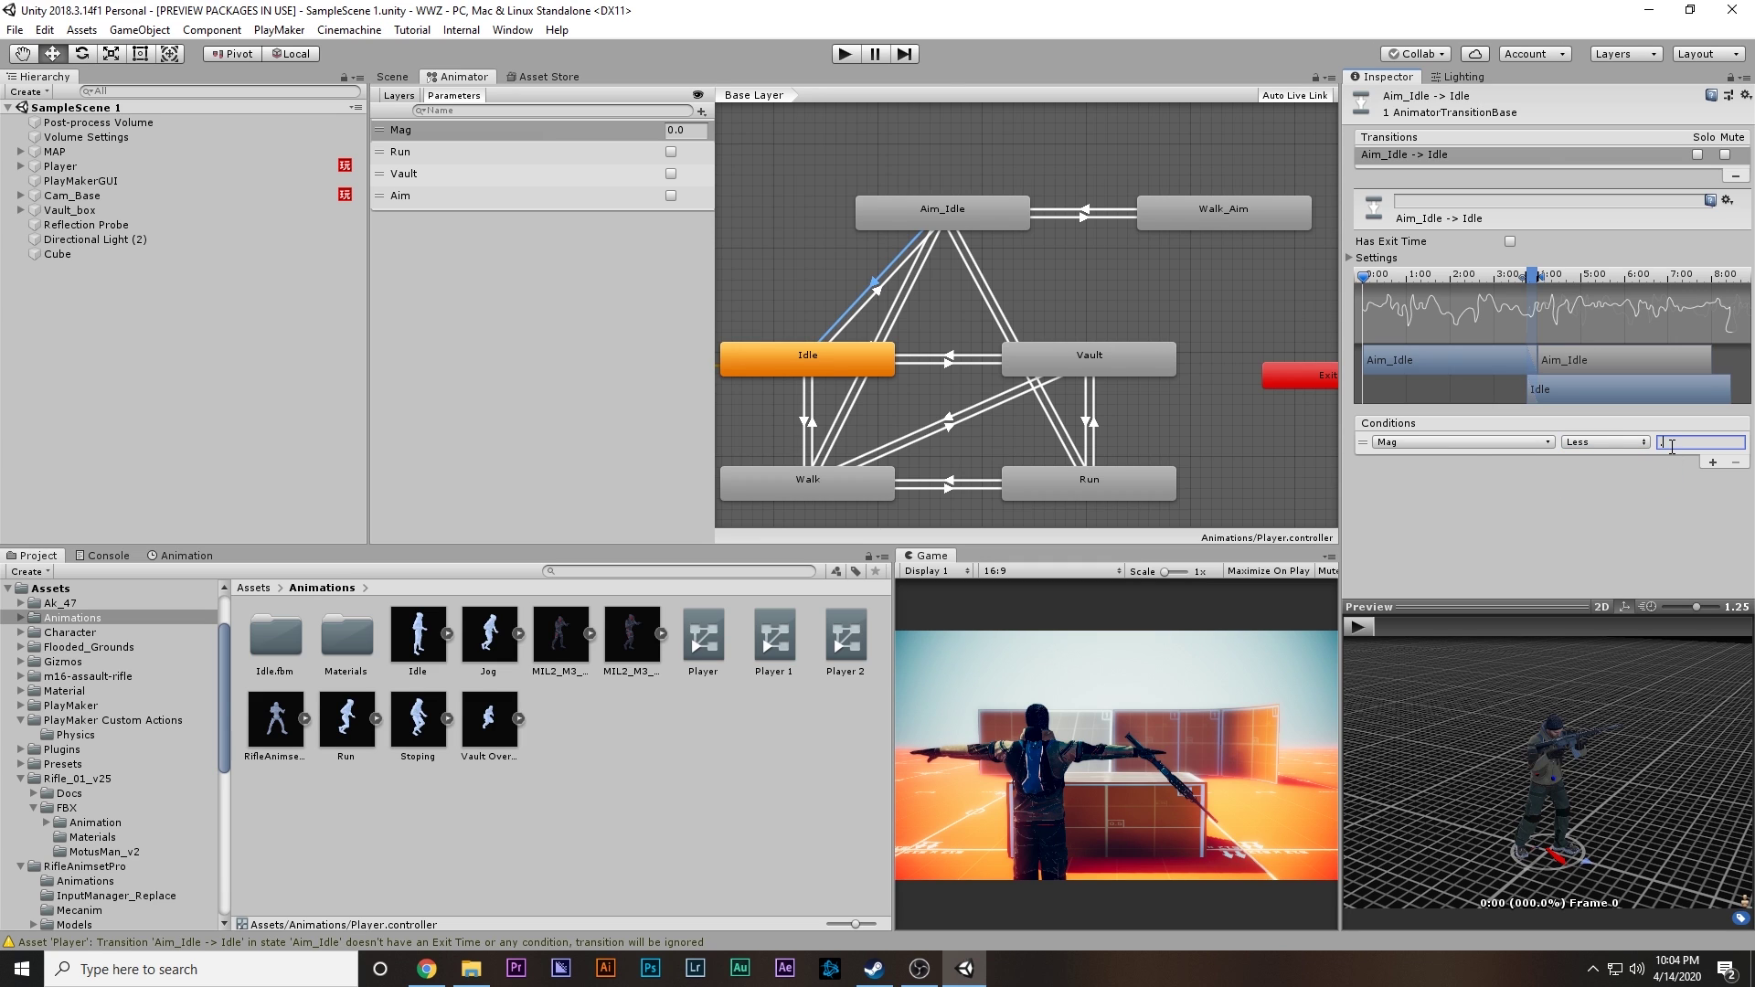
Step: Give the Aim_Idle to Walk transition a Mag Greater 0.1 condition and disable its Has Exit Time
left_click(888, 356)
left_click(878, 331)
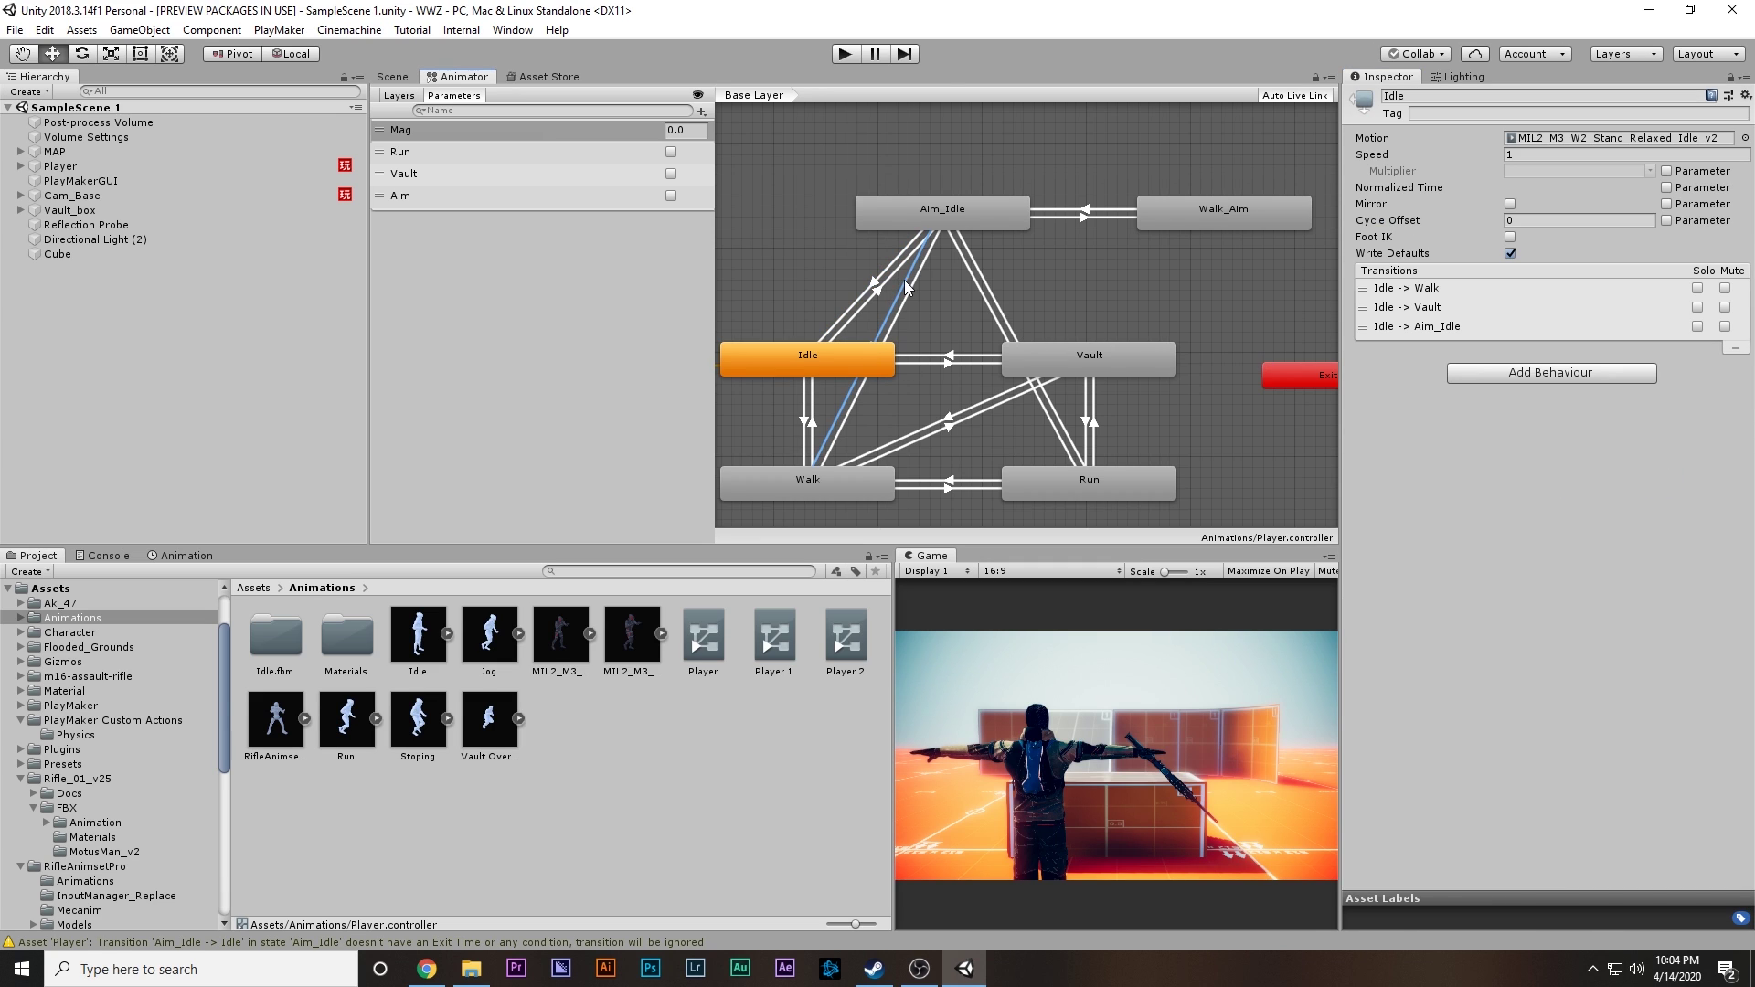
left_click(1712, 463)
left_click(1604, 443)
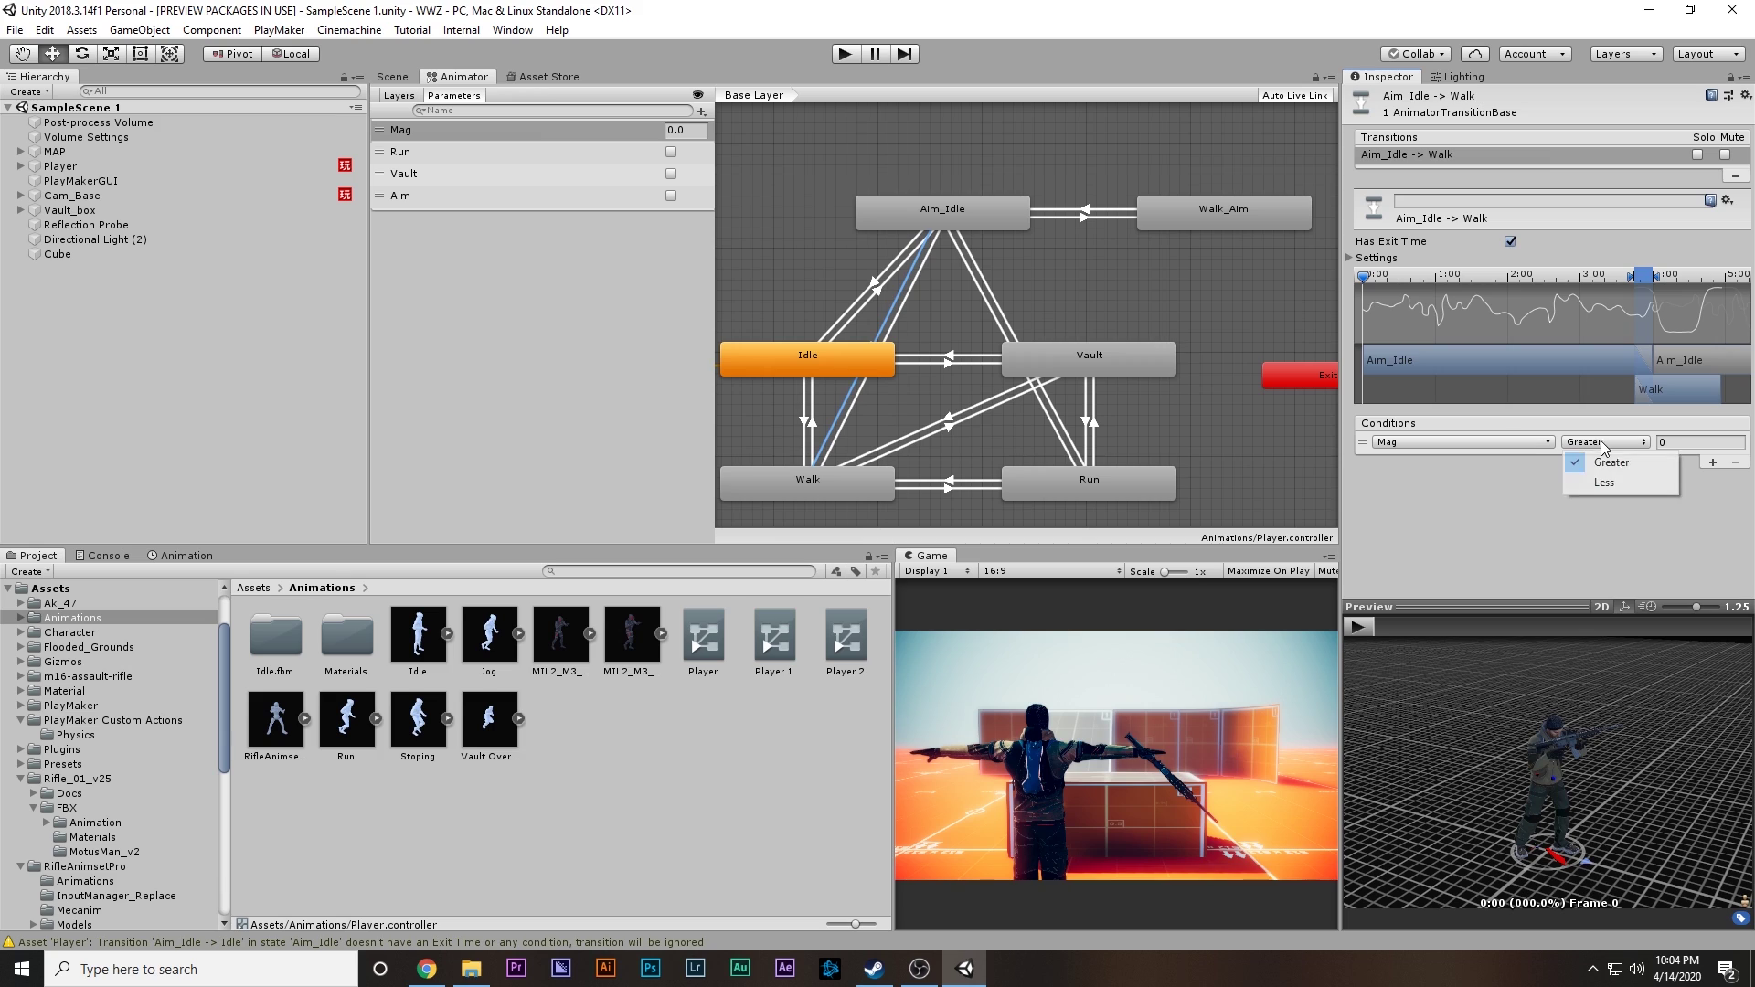
left_click(1682, 442)
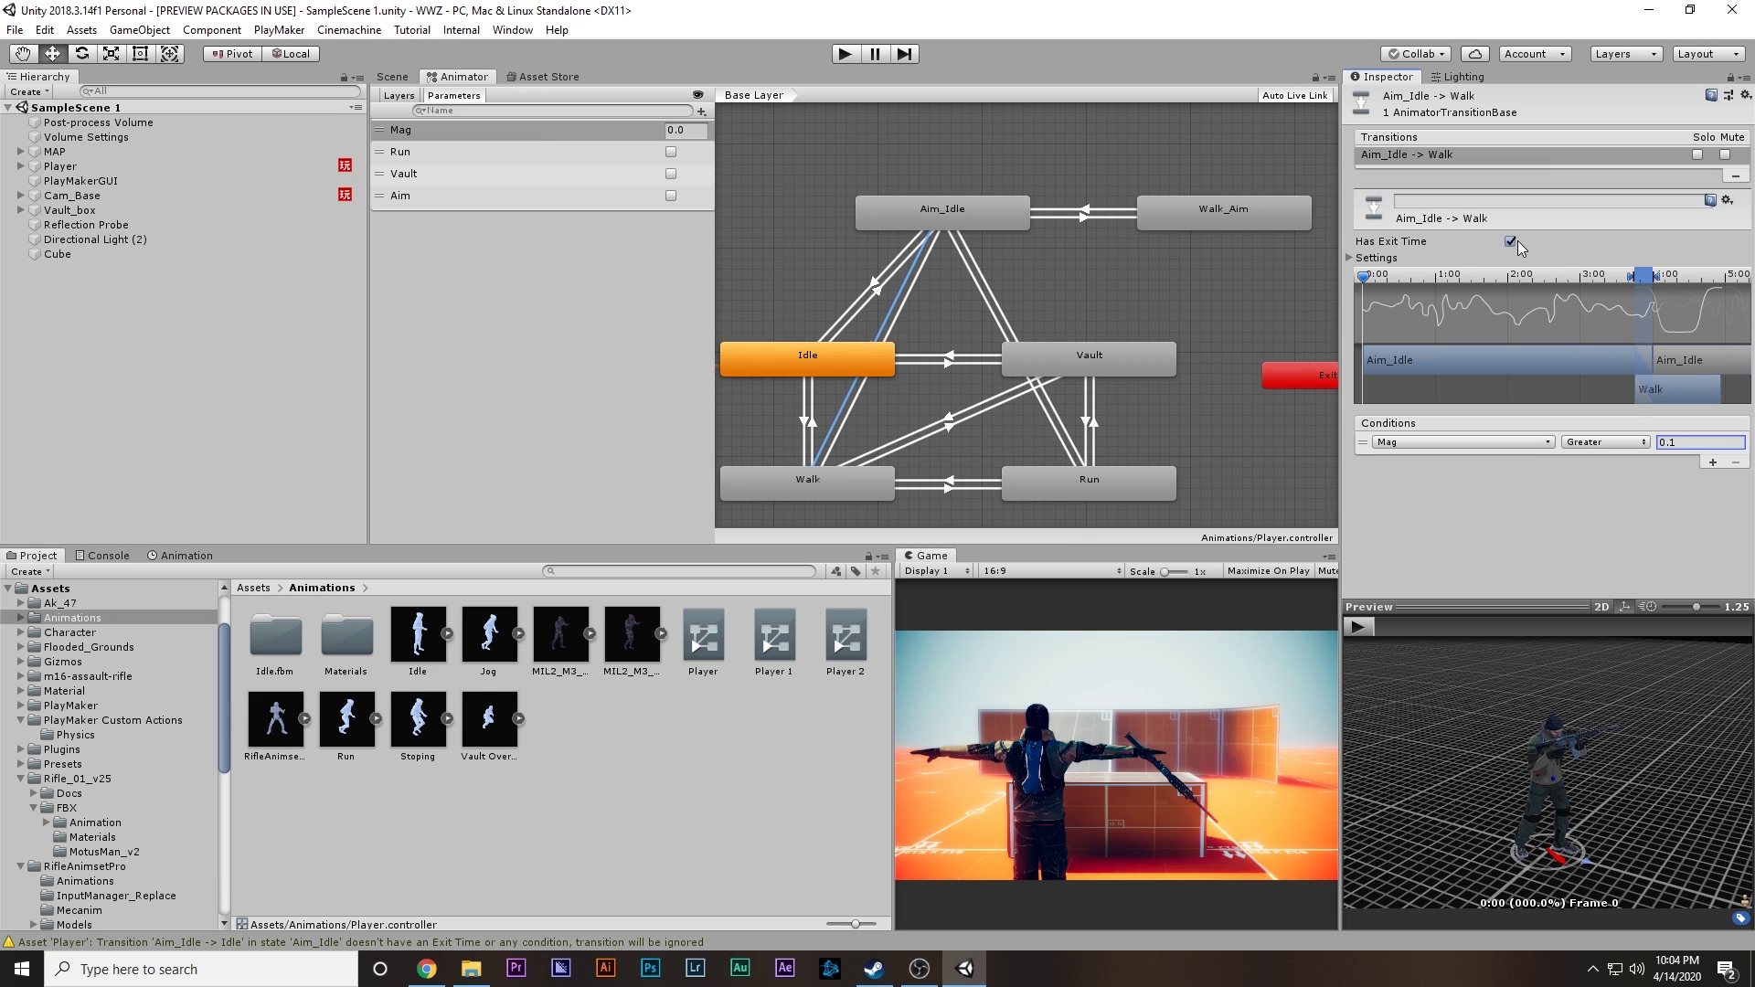
Step: Add an Aim false condition to the Aim_Idle to Idle transition
left_click(914, 247)
left_click(1712, 462)
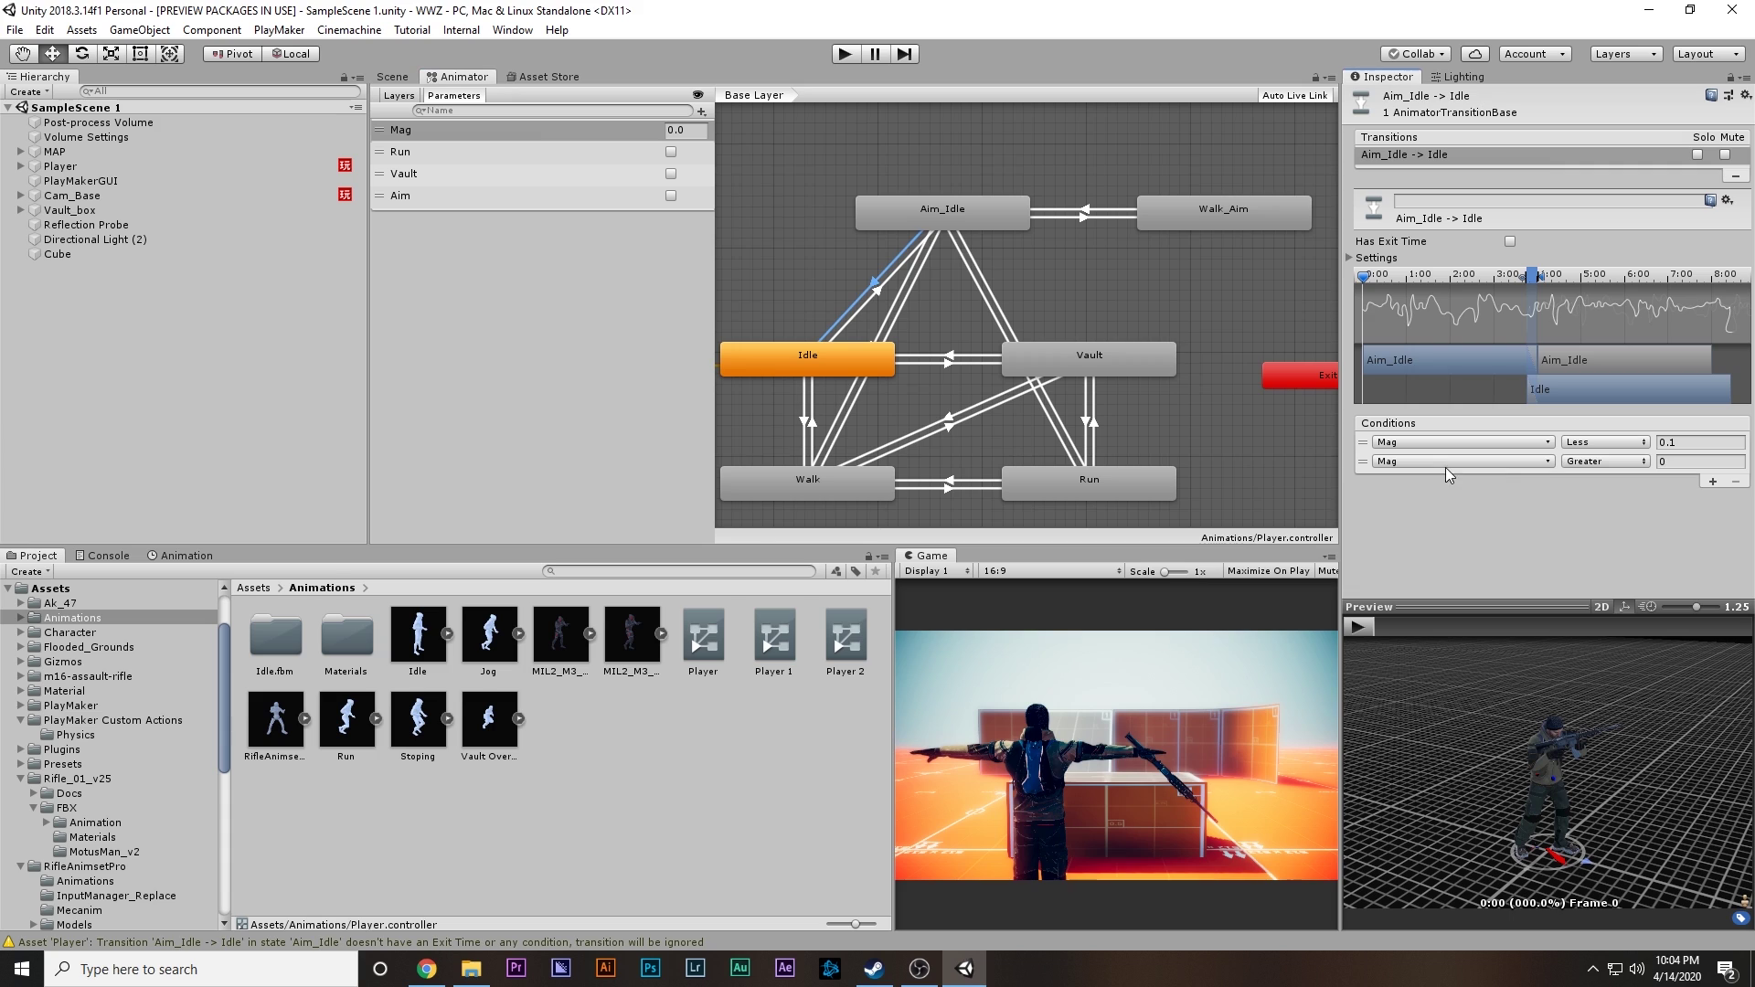
left_click(1462, 462)
left_click(1426, 548)
left_click(1583, 461)
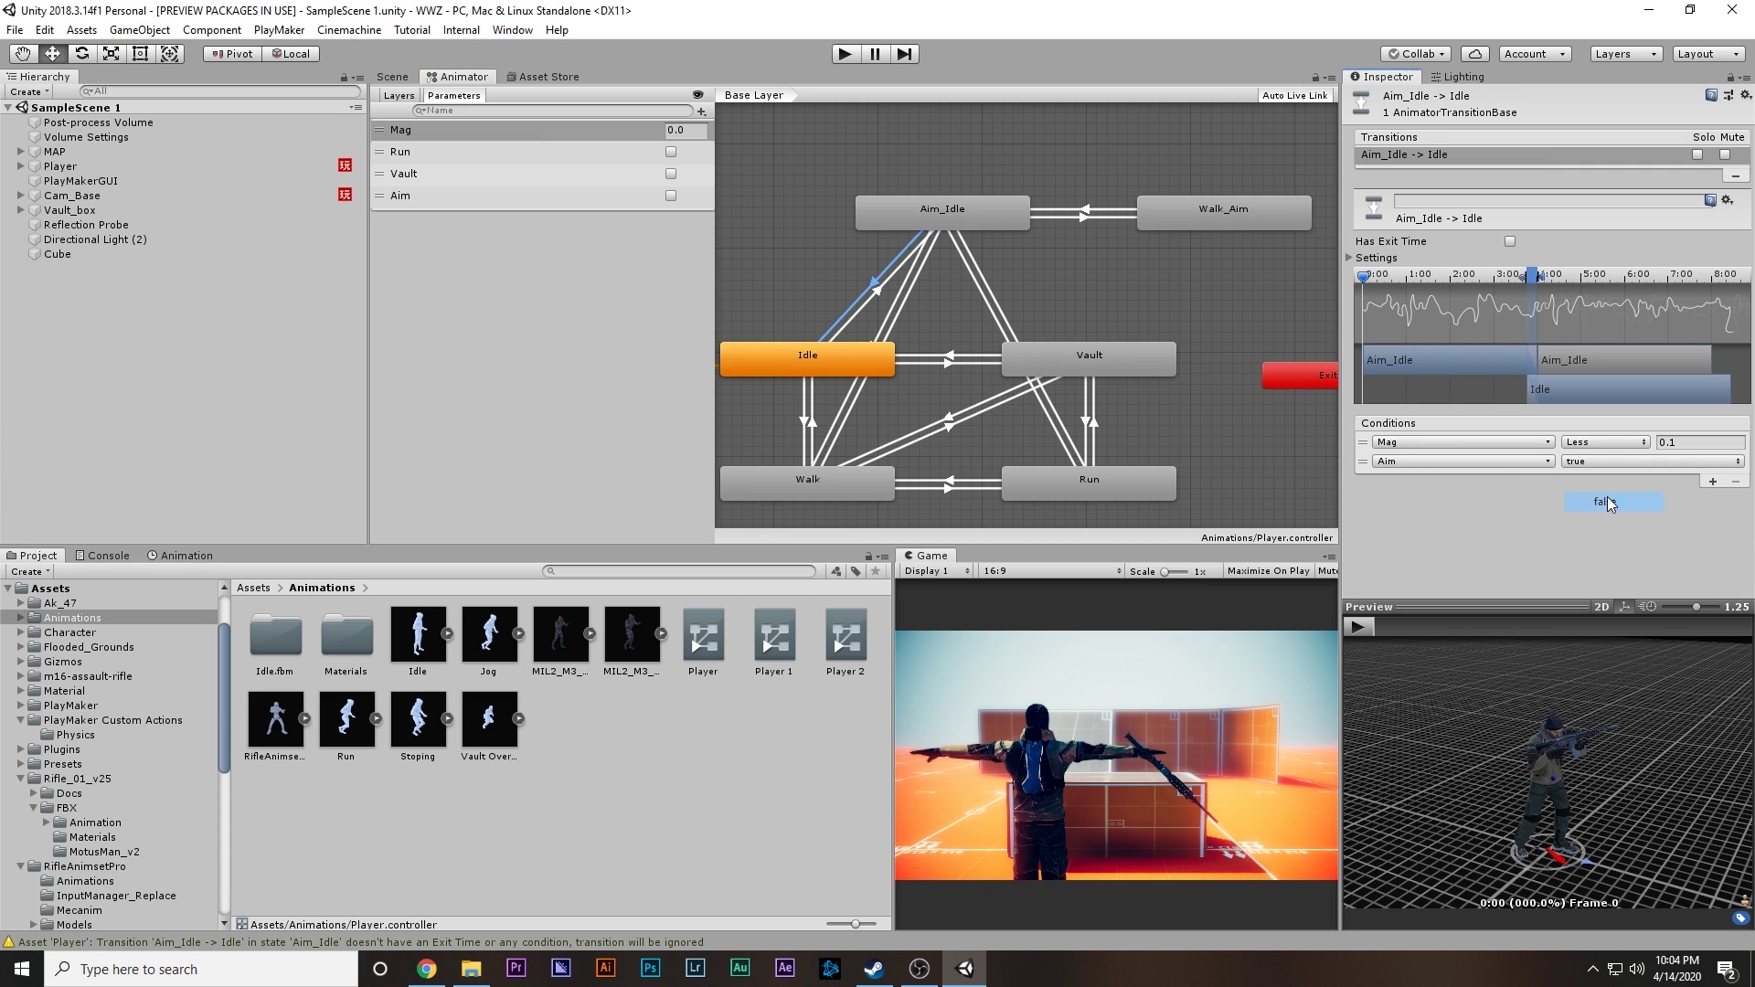
left_click(1605, 502)
left_click(1550, 461)
left_click(1574, 468)
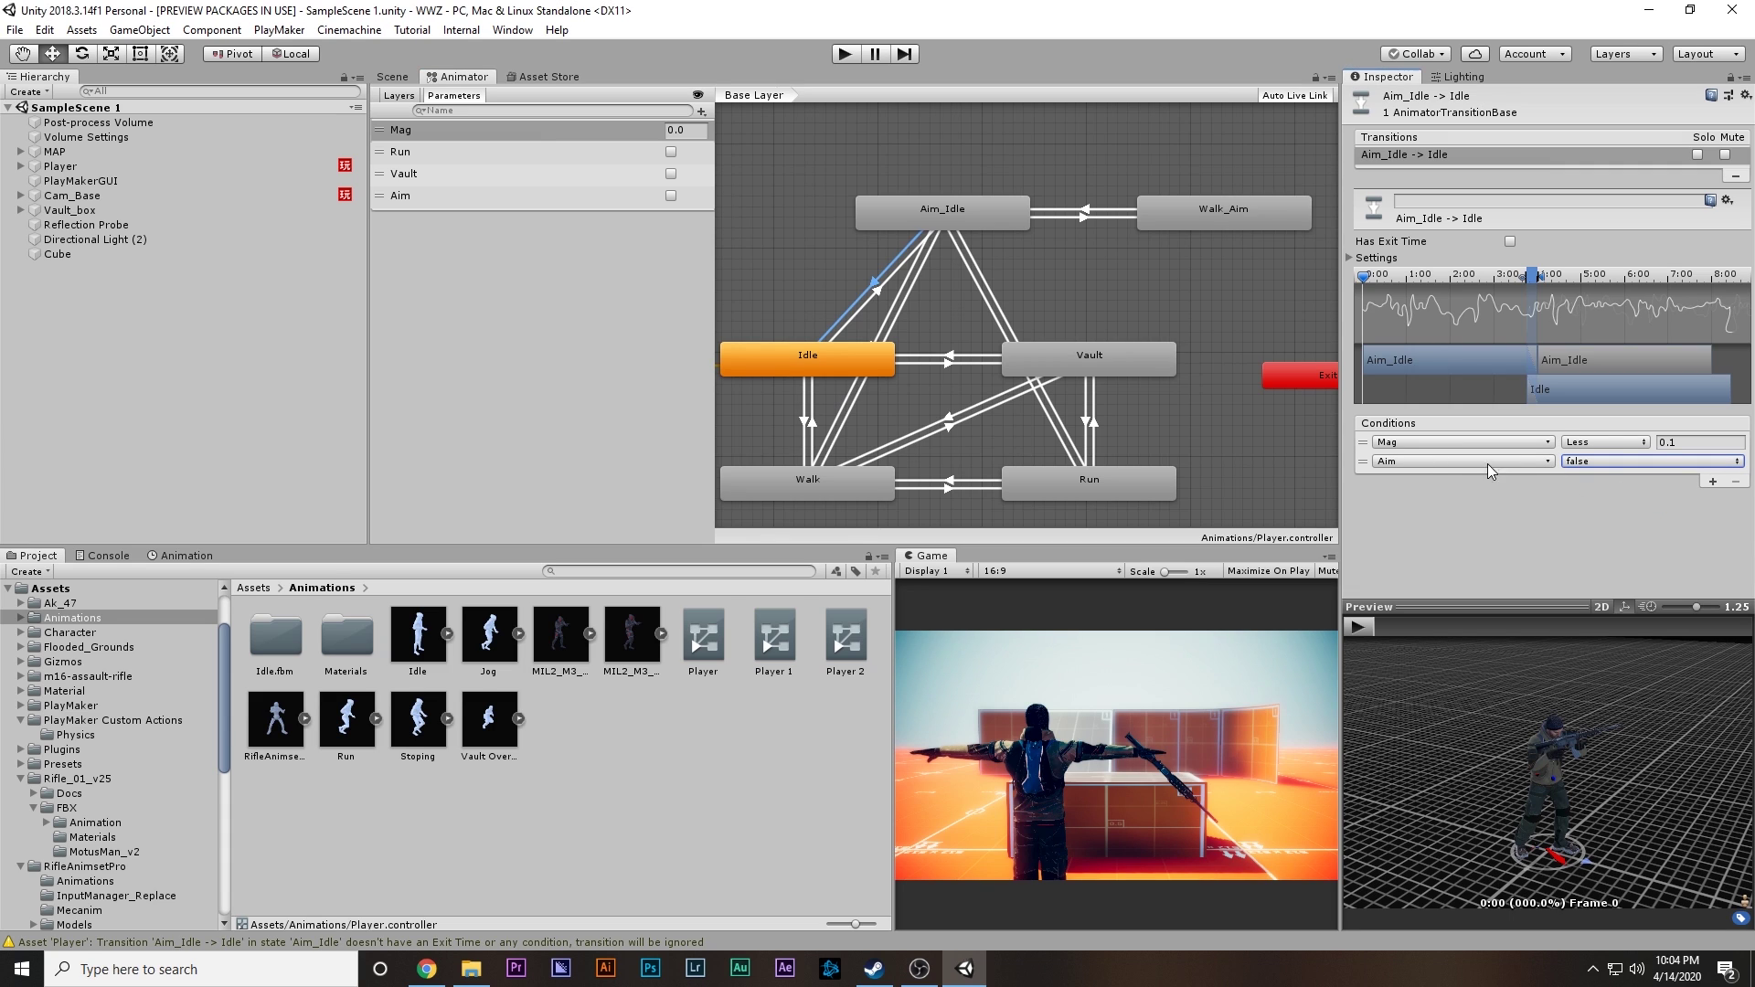
left_click(1680, 441)
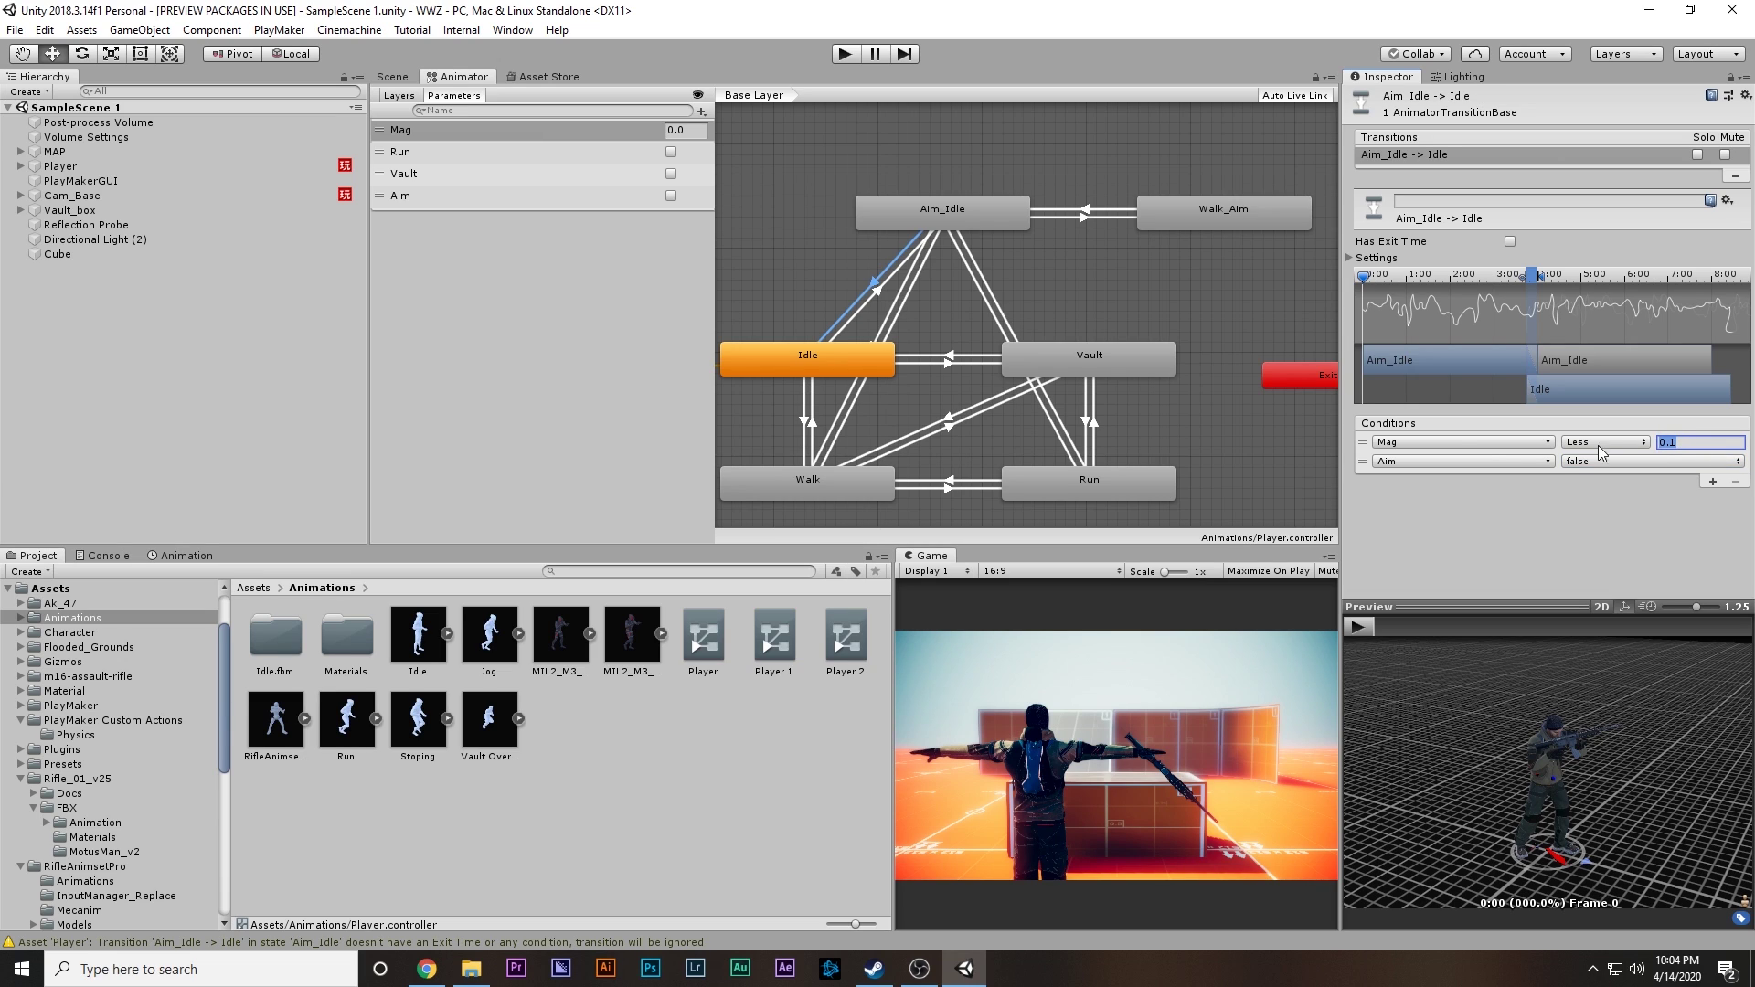
left_click(832, 365)
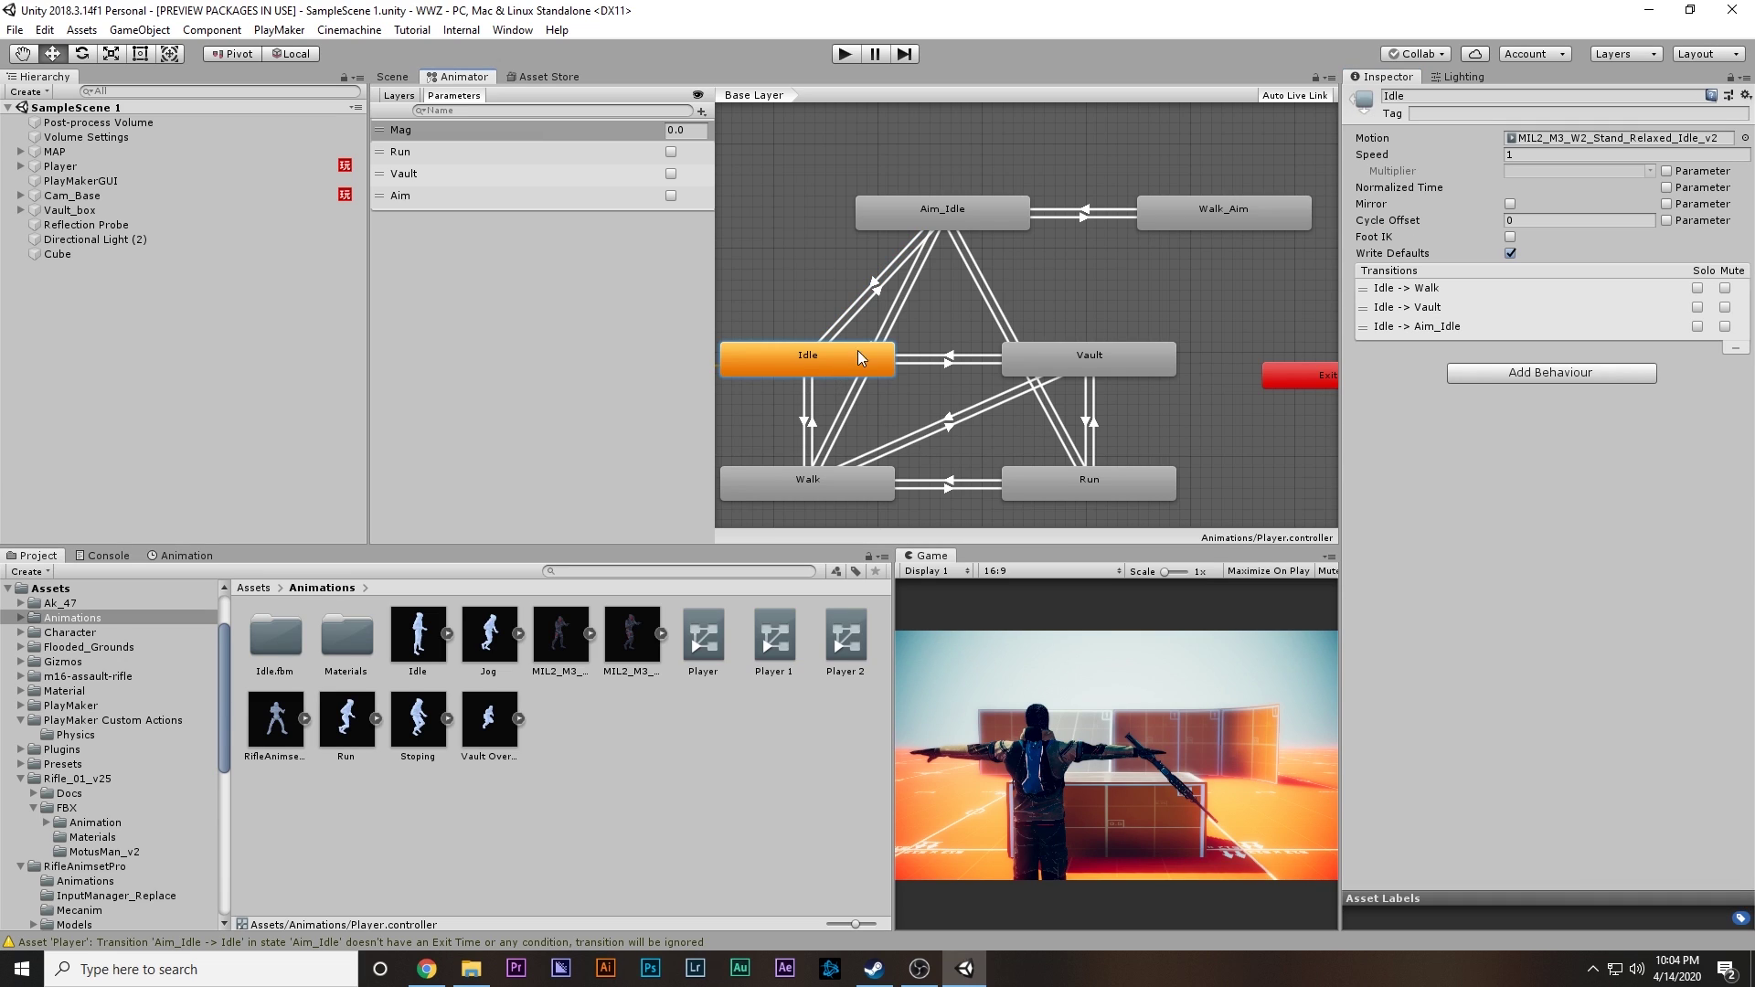
Step: Add an Aim false condition to the Aim_Idle to Walk transition
left_click(917, 266)
left_click(1712, 461)
left_click(1463, 461)
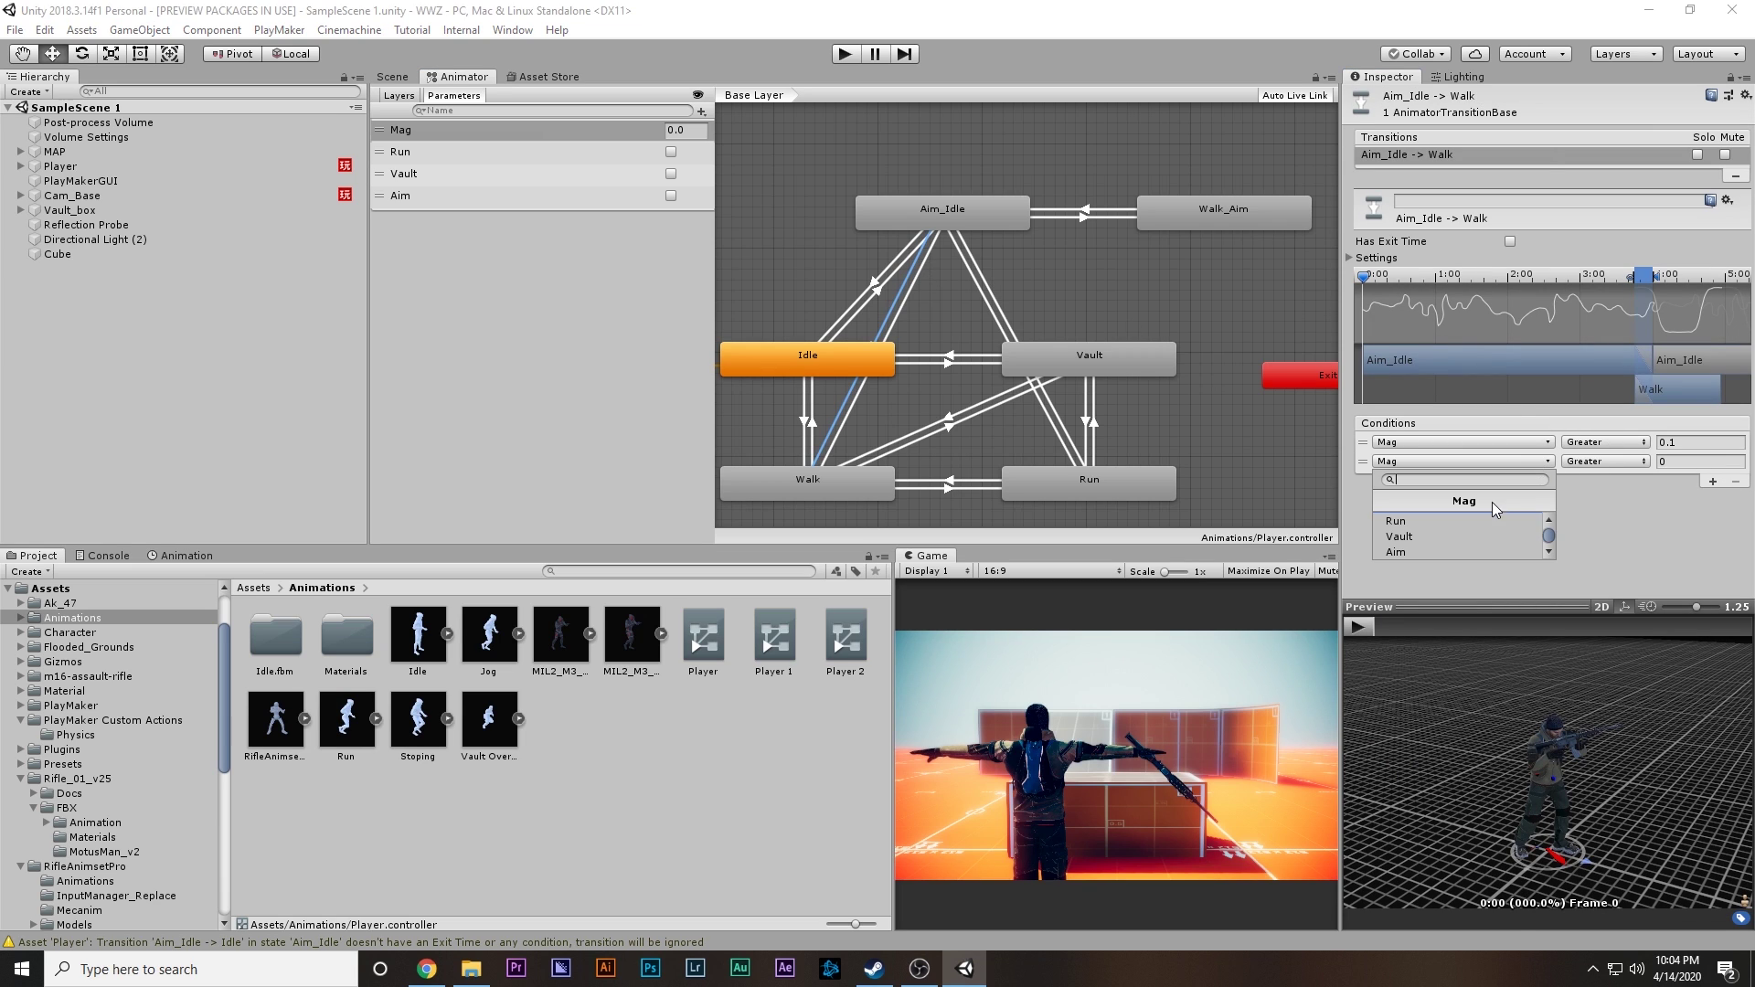
left_click(1462, 553)
left_click(1590, 463)
left_click(1596, 500)
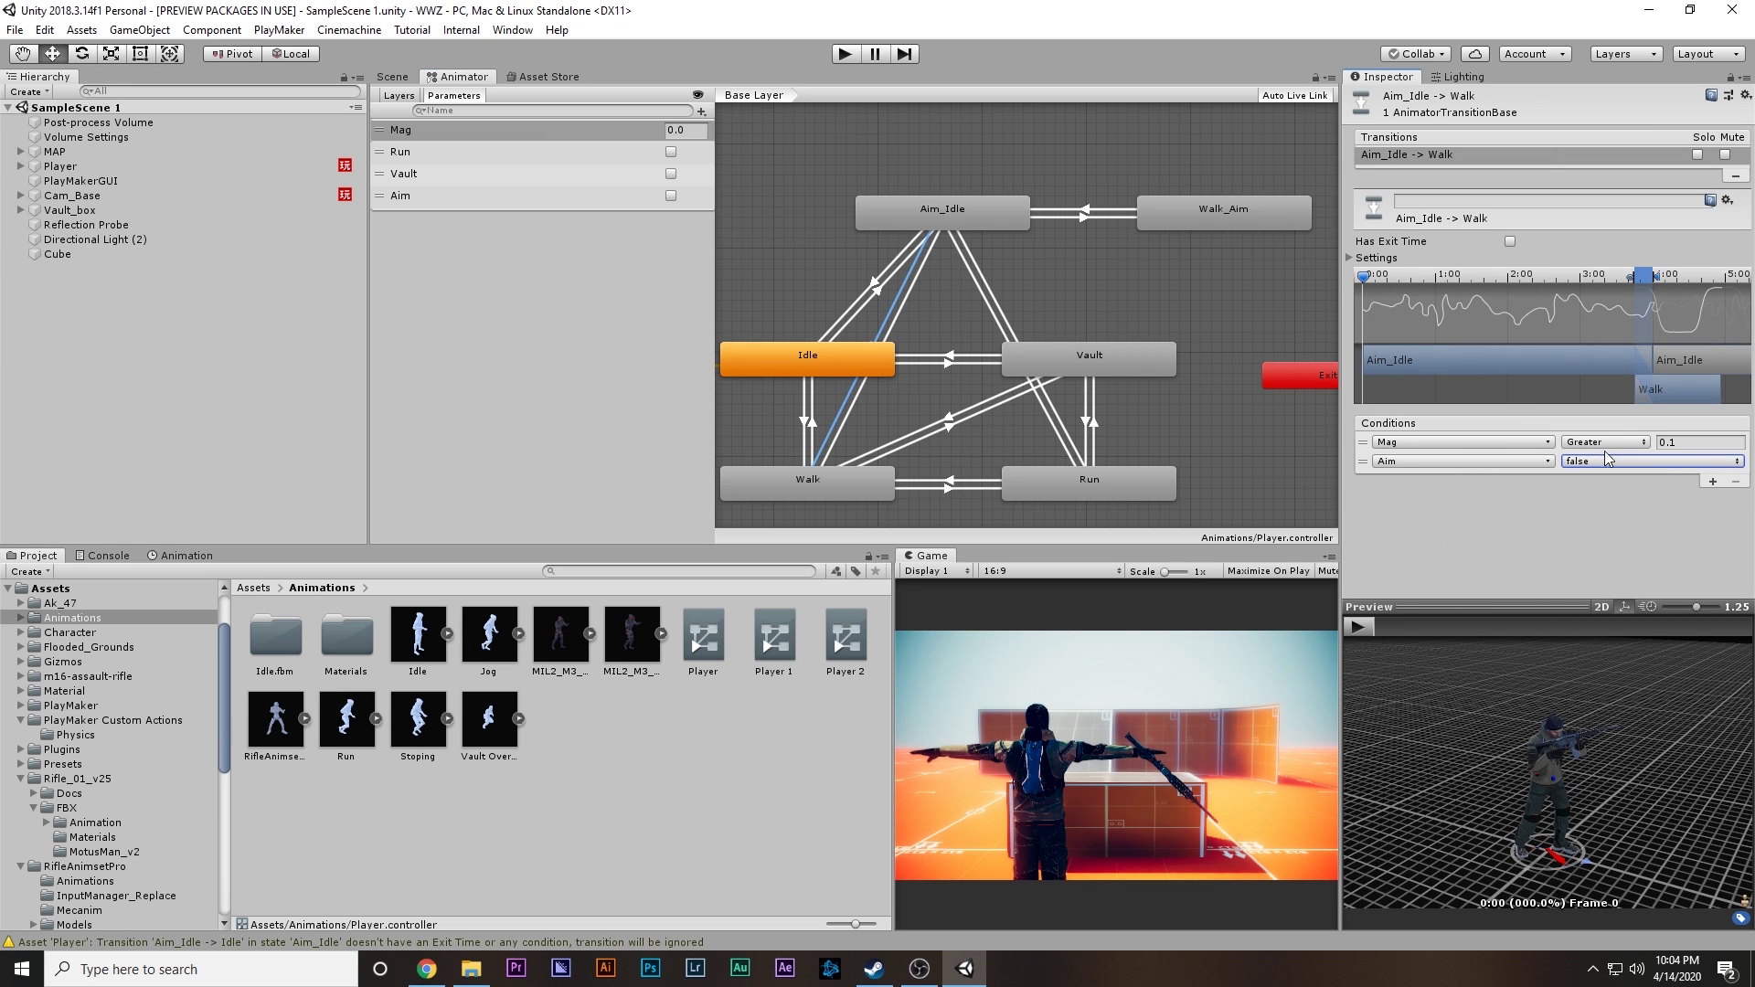
left_click_drag(826, 496, 815, 490)
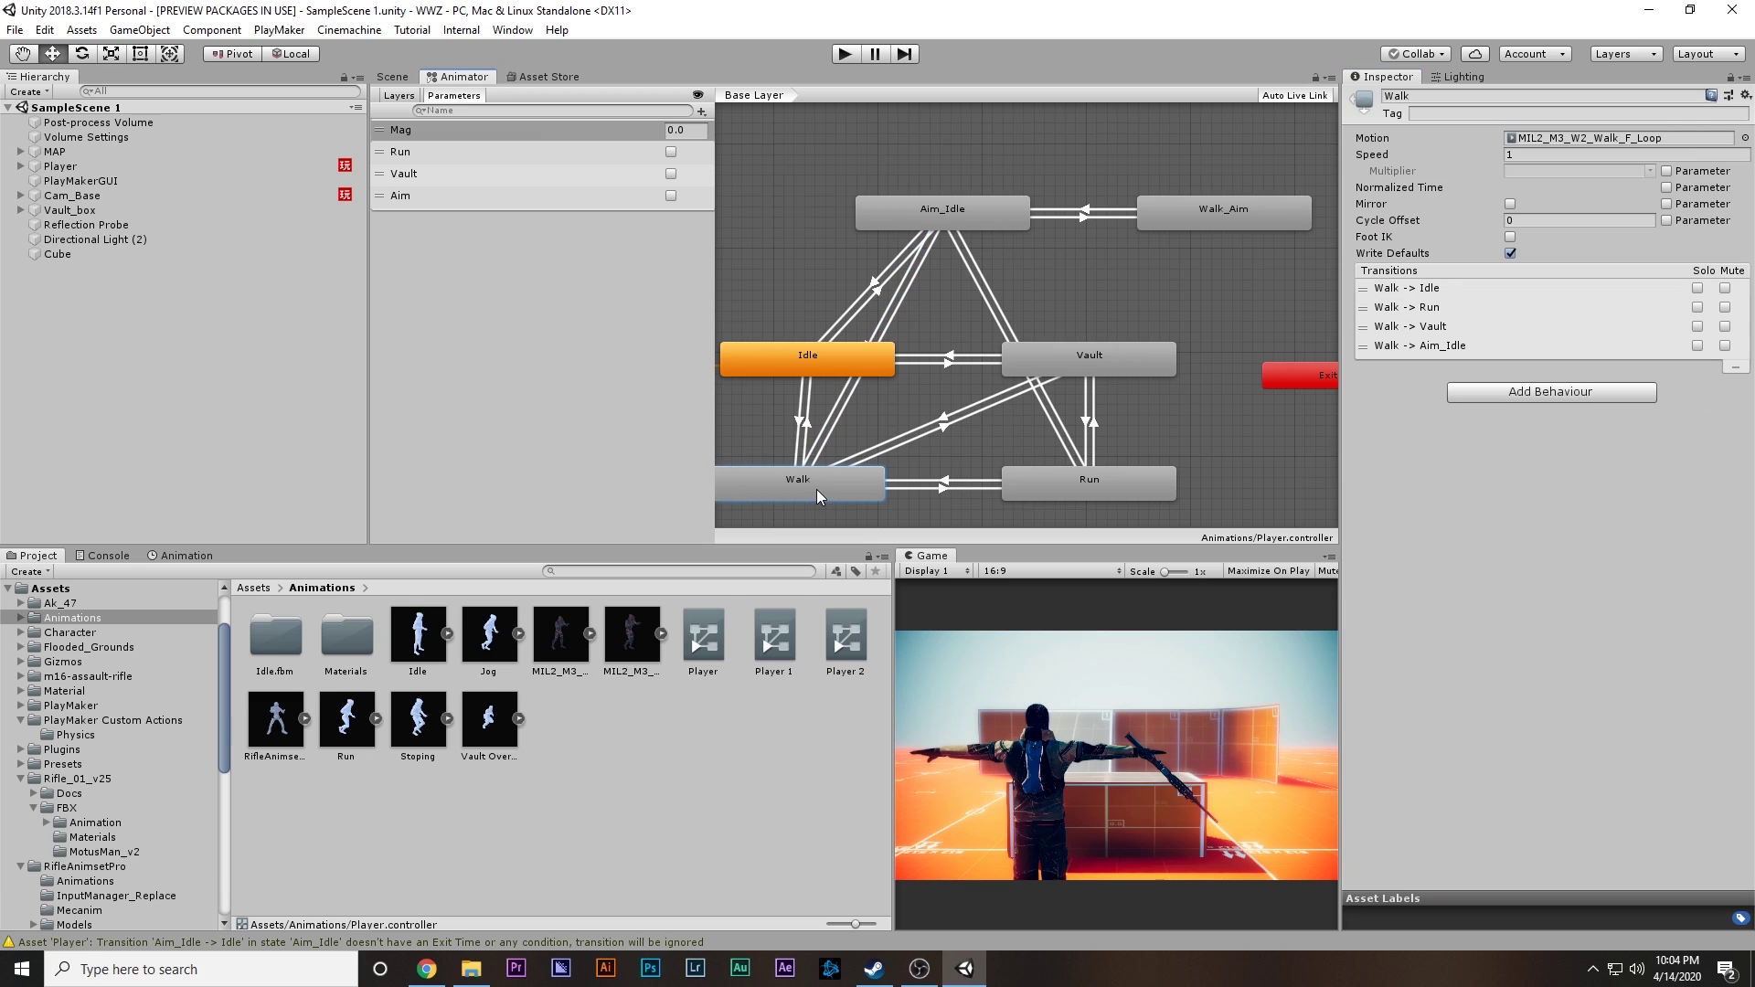
Step: Give the Aim_Idle to Run transition an Aim false condition
left_click(971, 266)
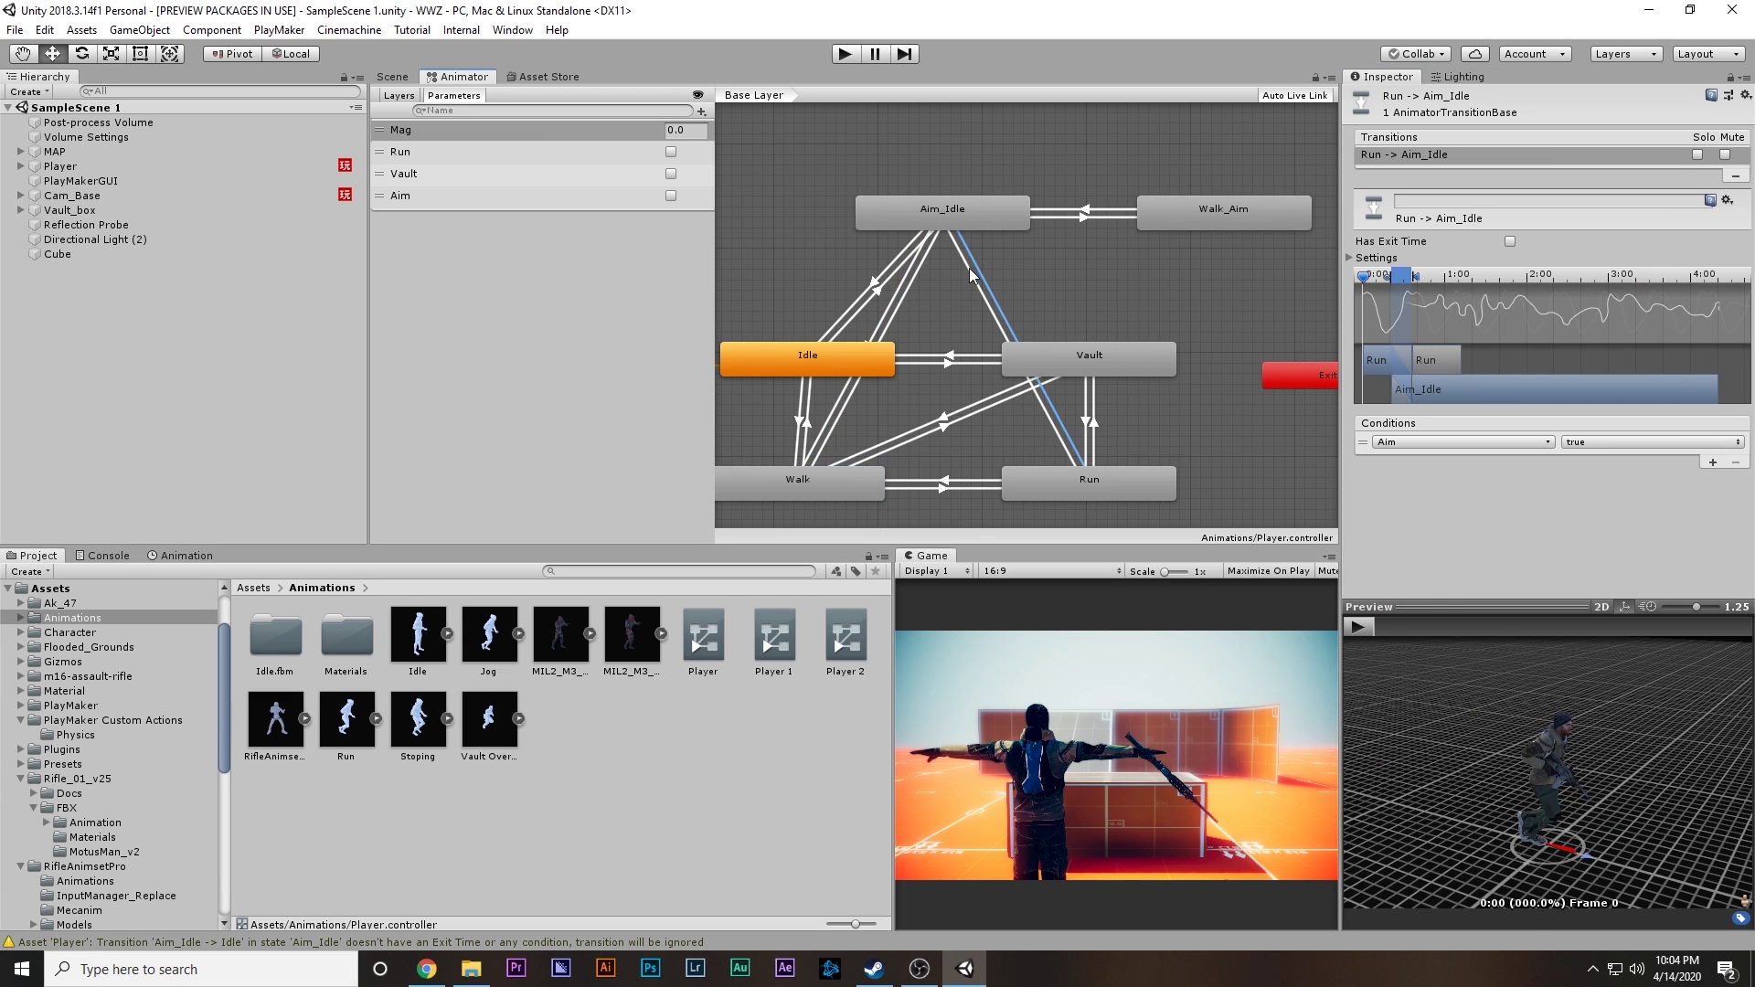
left_click(1712, 462)
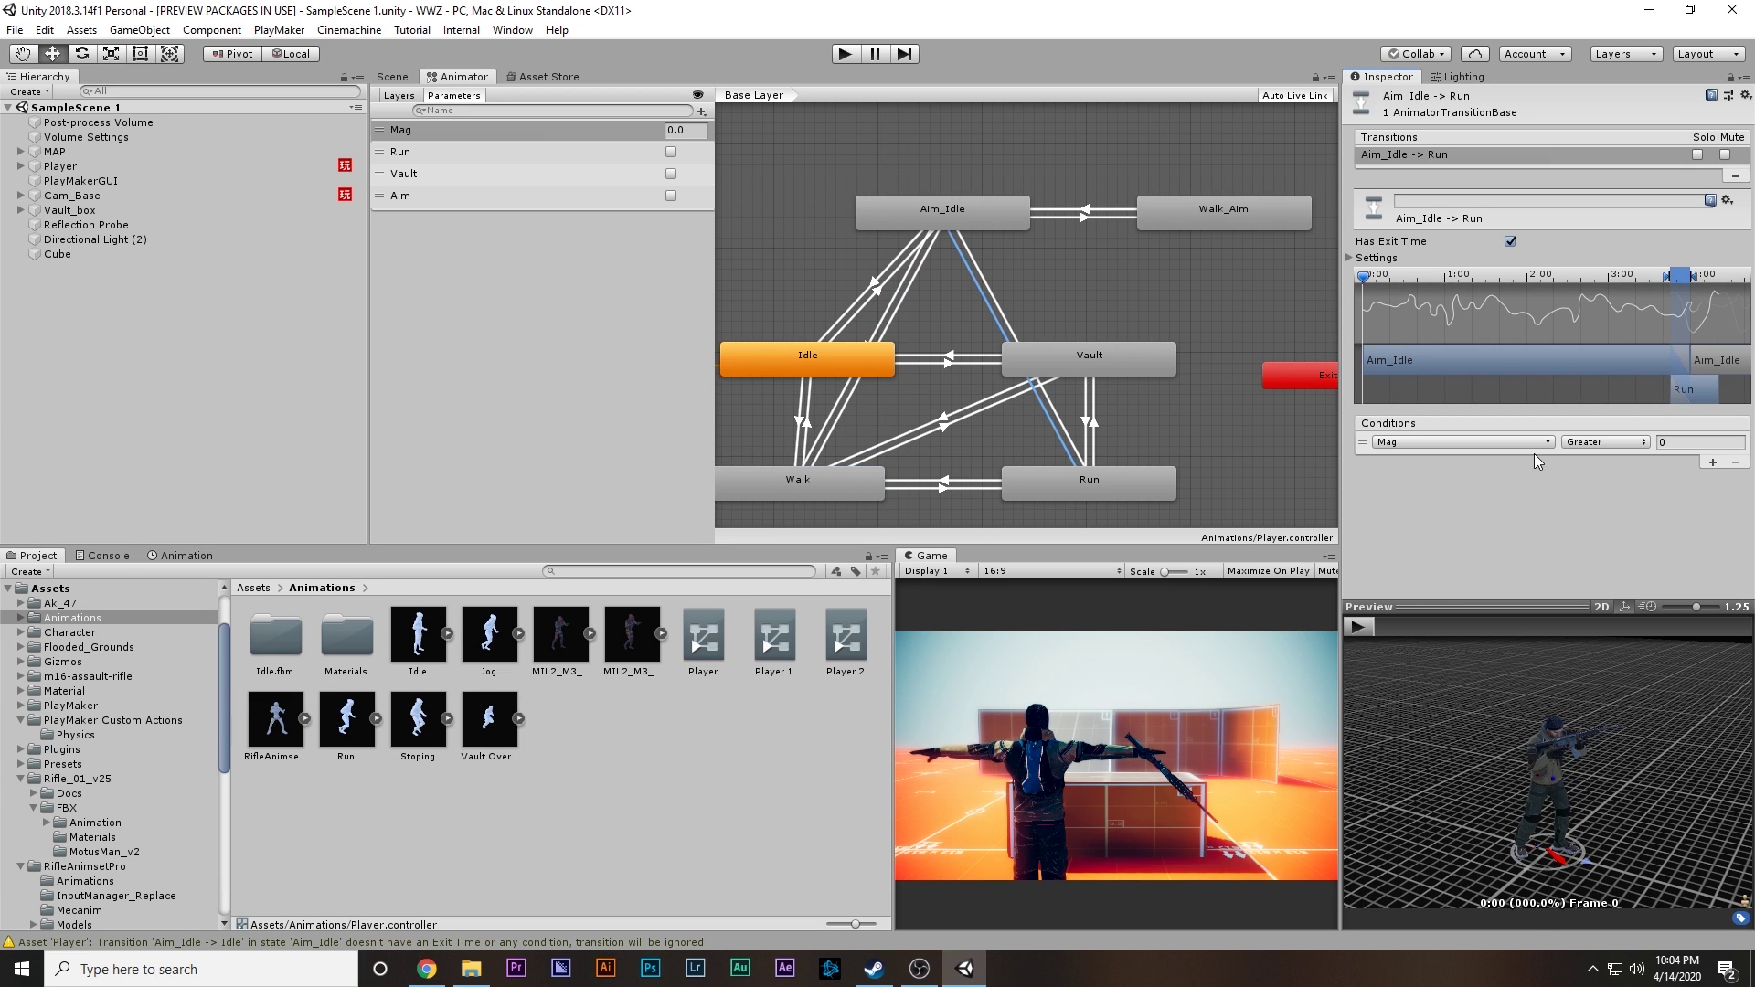
left_click(1517, 443)
left_click(1435, 528)
left_click(1628, 443)
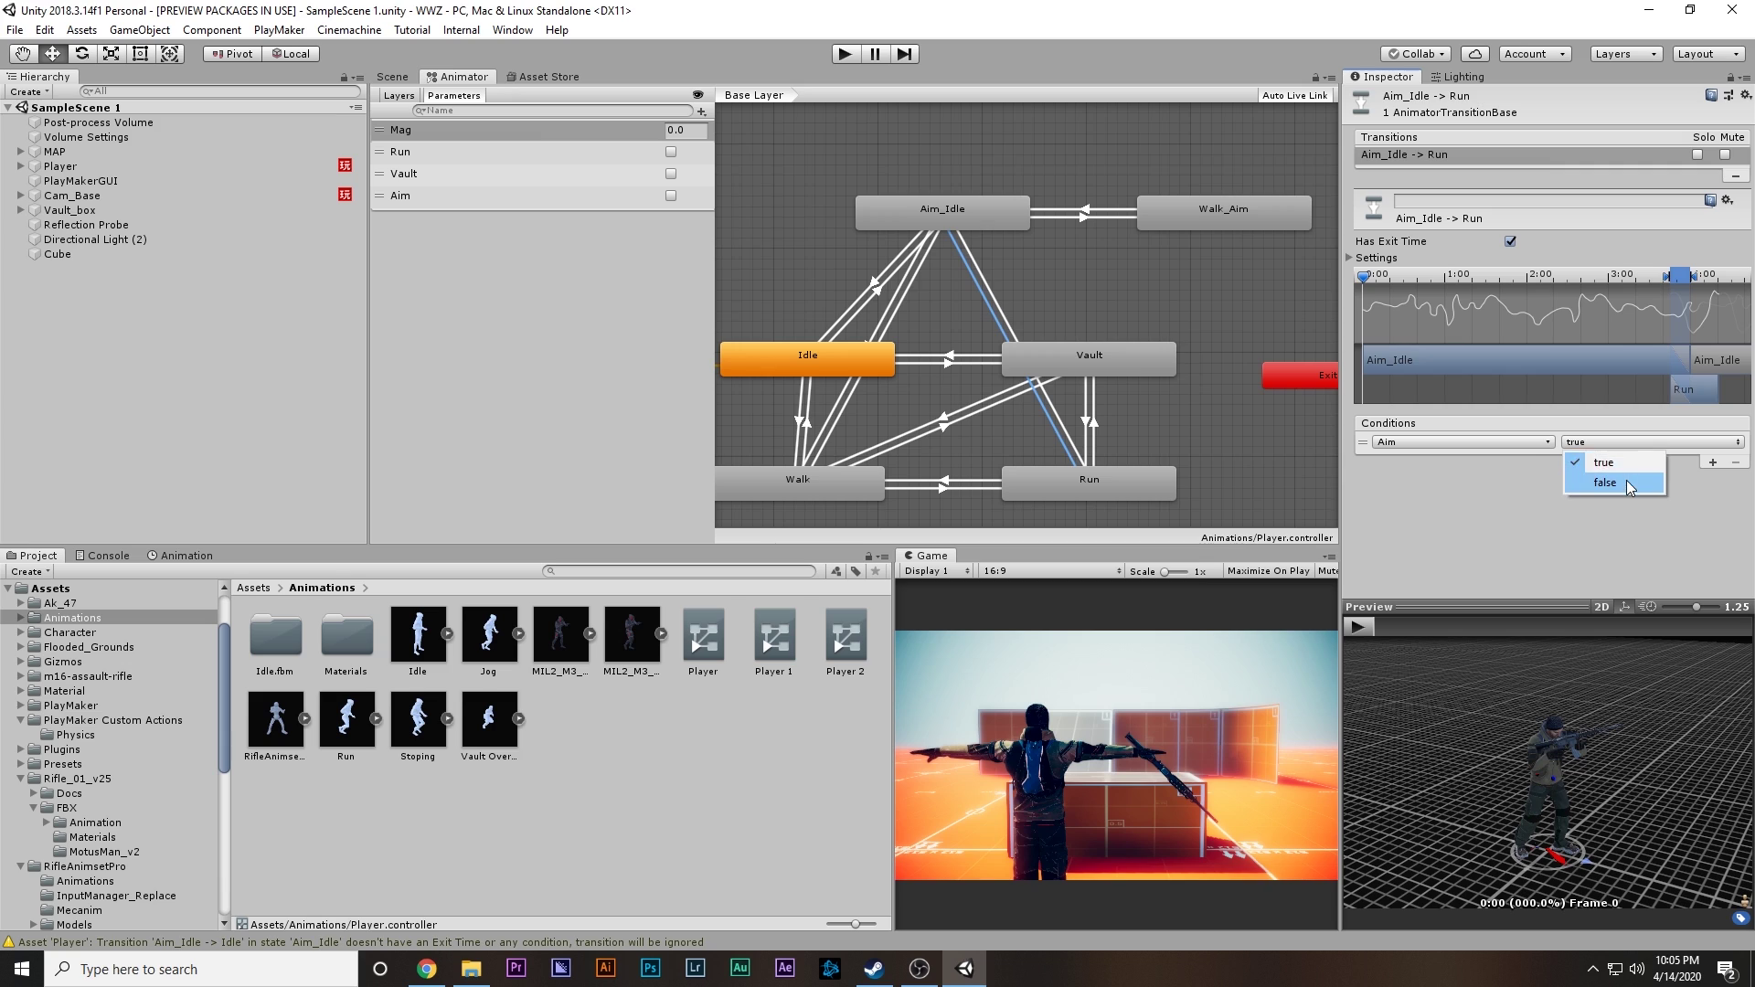
left_click(1588, 478)
Step: Add a Run true condition to the Aim_Idle to Run transition and disable its Has Exit Time
left_click(1712, 463)
left_click(1501, 460)
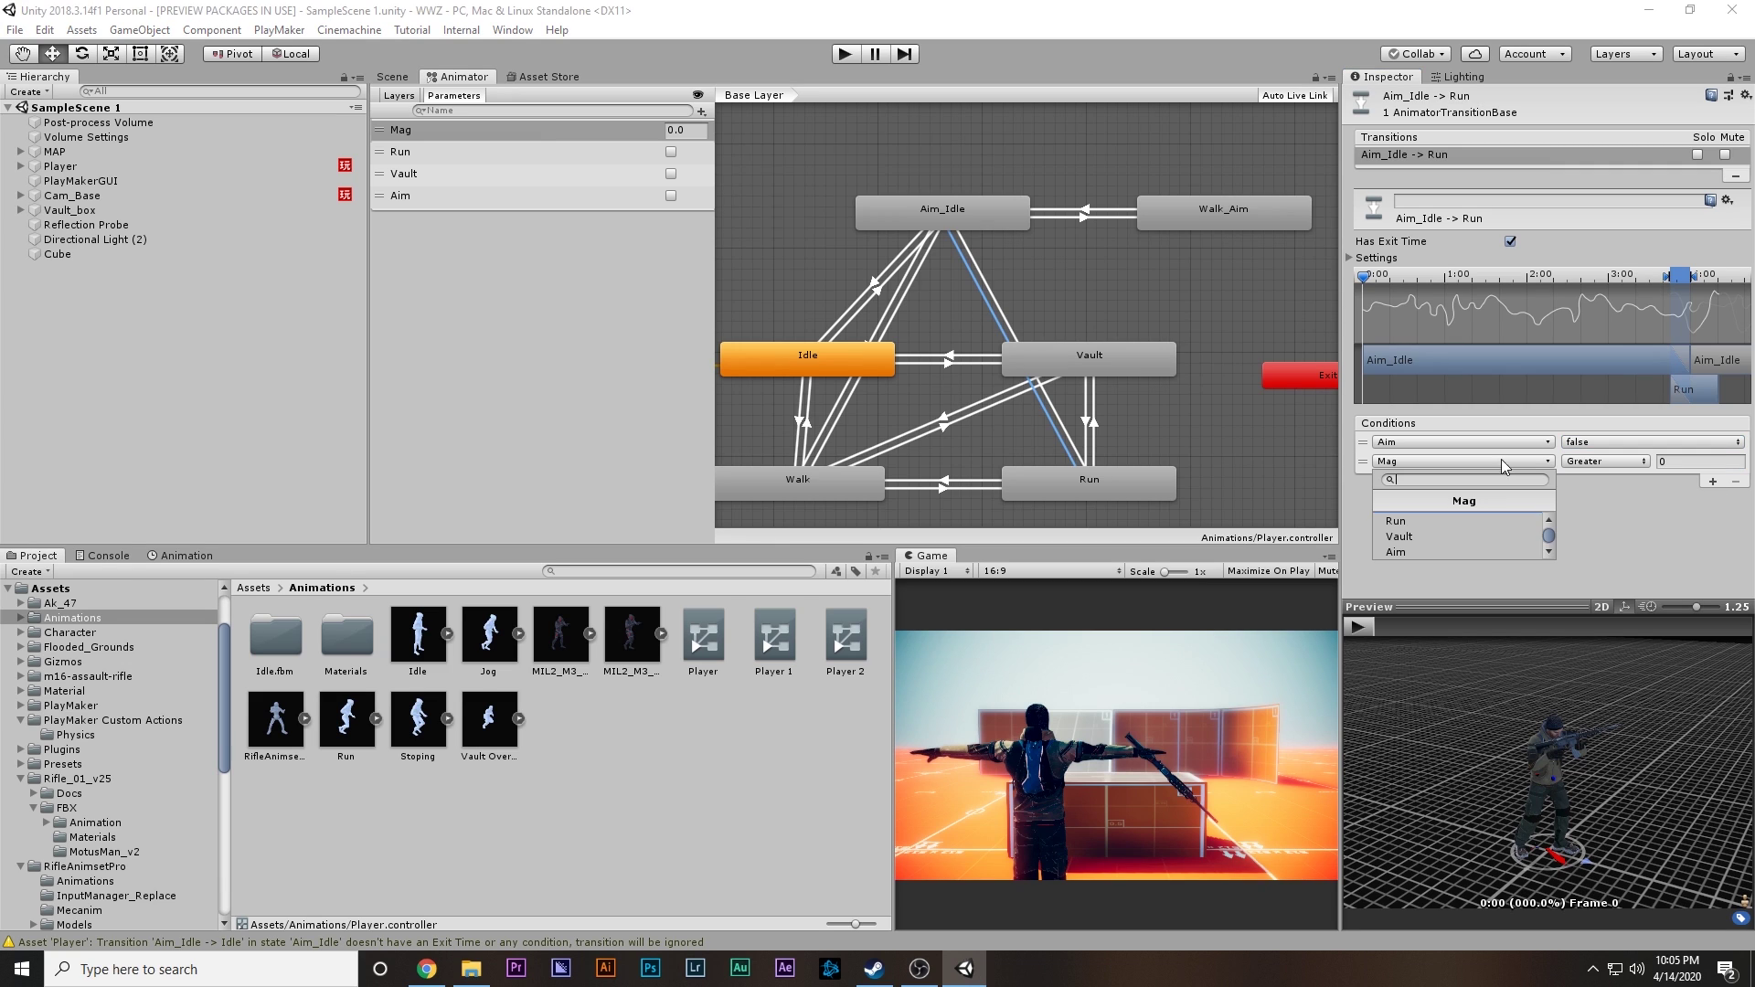
left_click(1466, 521)
left_click(1605, 461)
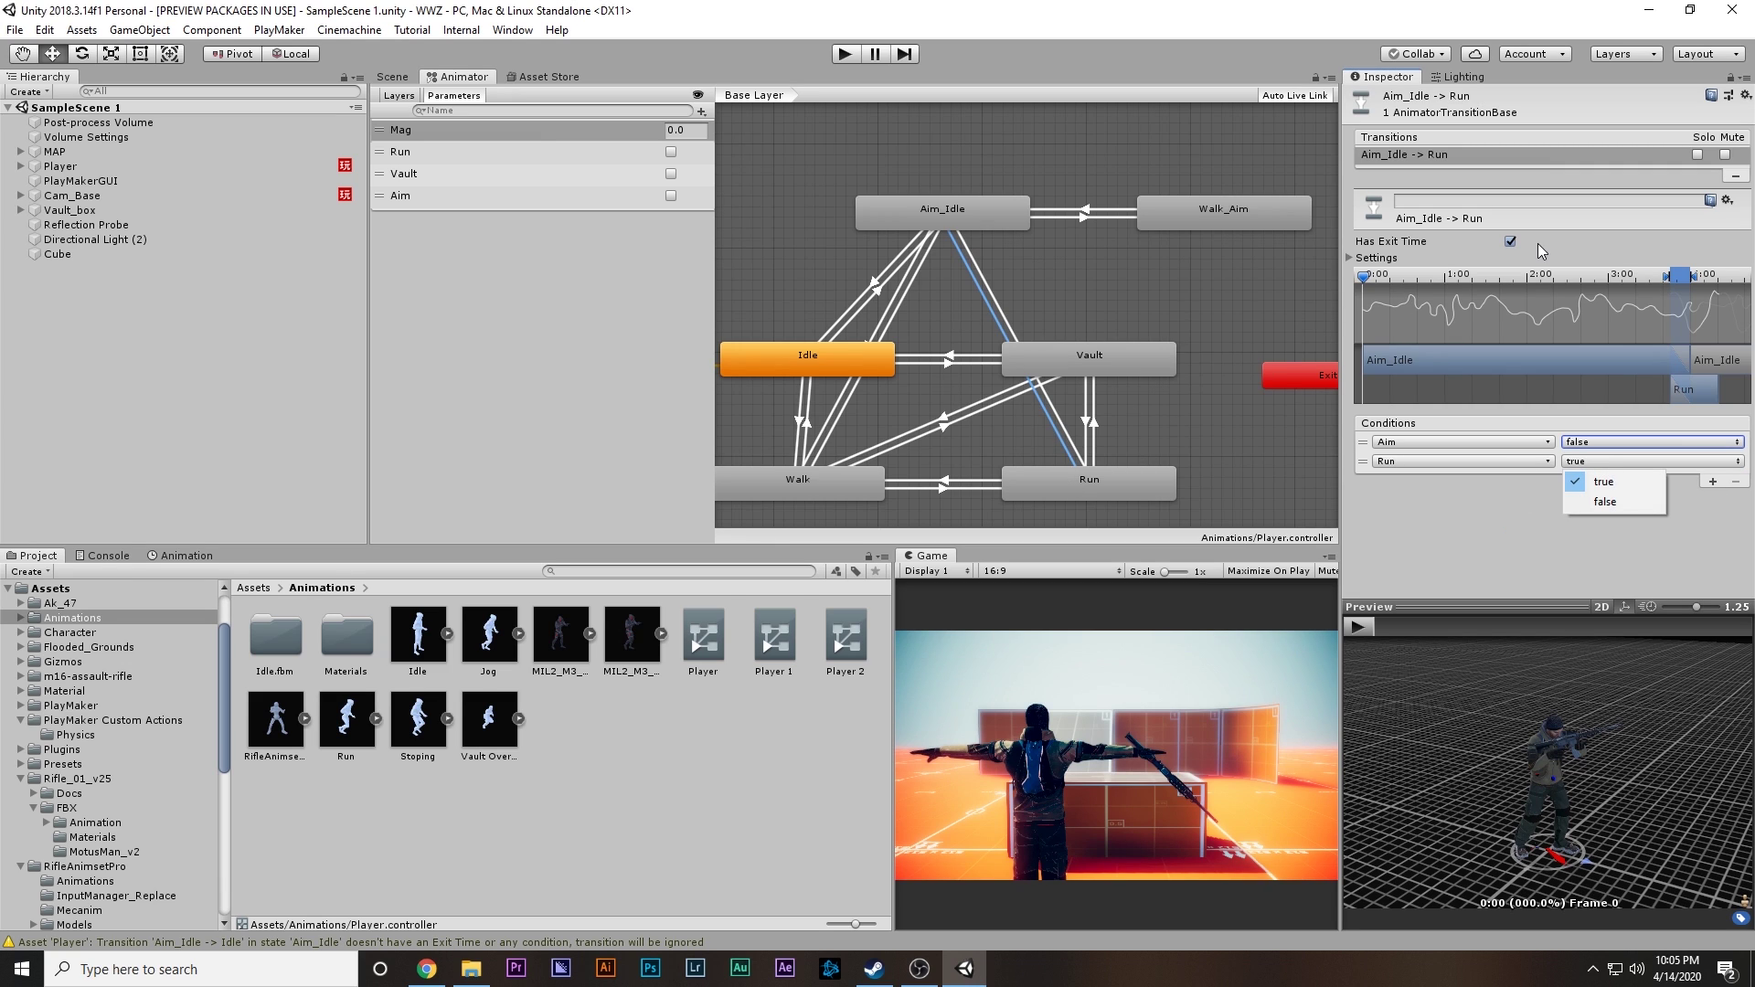
left_click(1521, 248)
left_click(1510, 242)
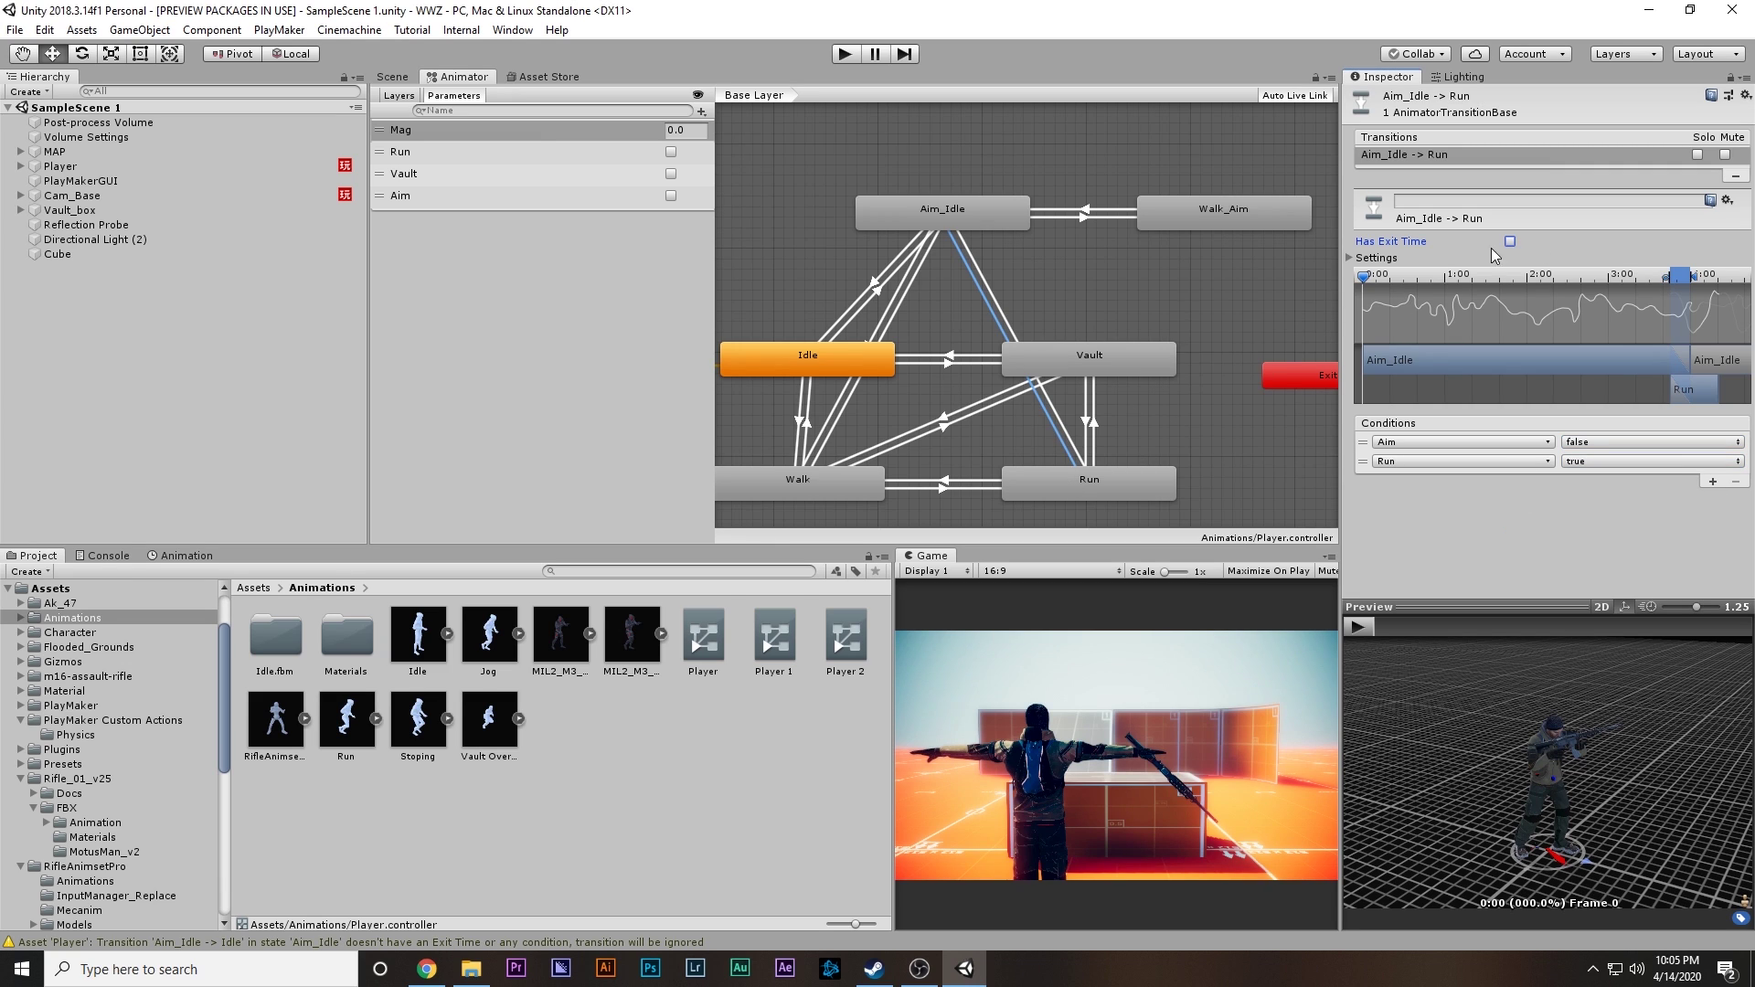
Step: Add a Run false condition to the Aim_Idle to Walk transition
left_click(901, 287)
left_click(1713, 482)
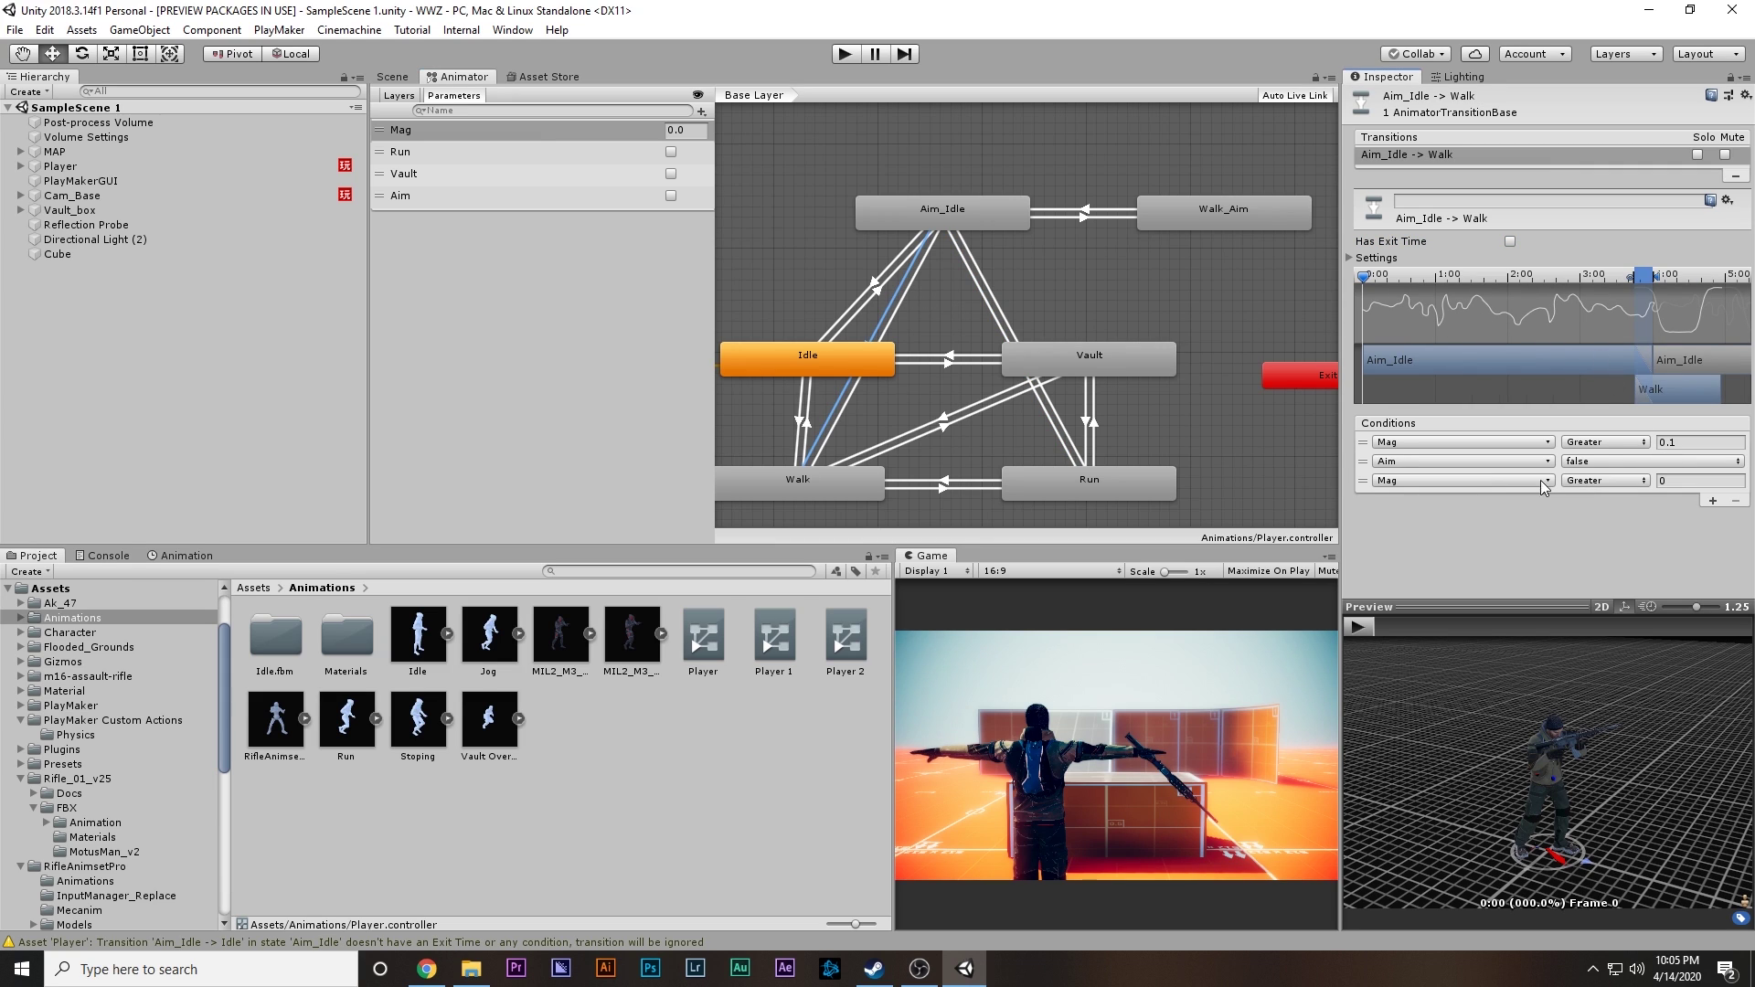
left_click(1488, 480)
left_click(1486, 546)
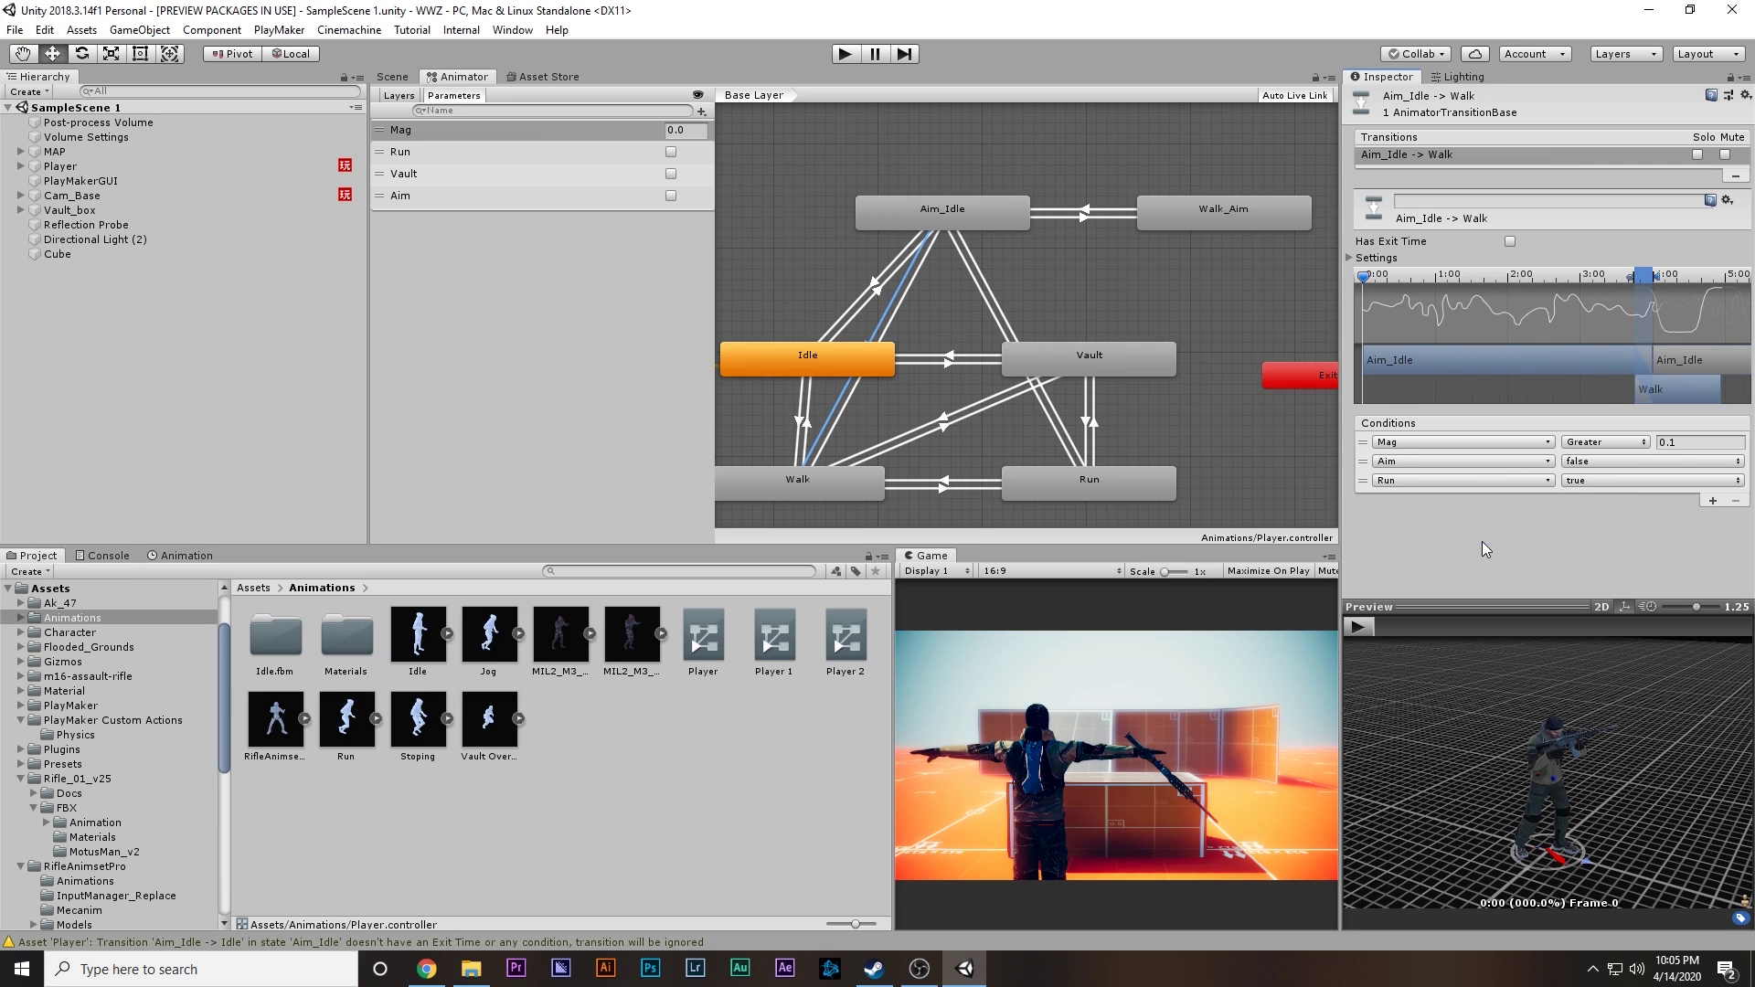
left_click(1586, 482)
left_click(1602, 518)
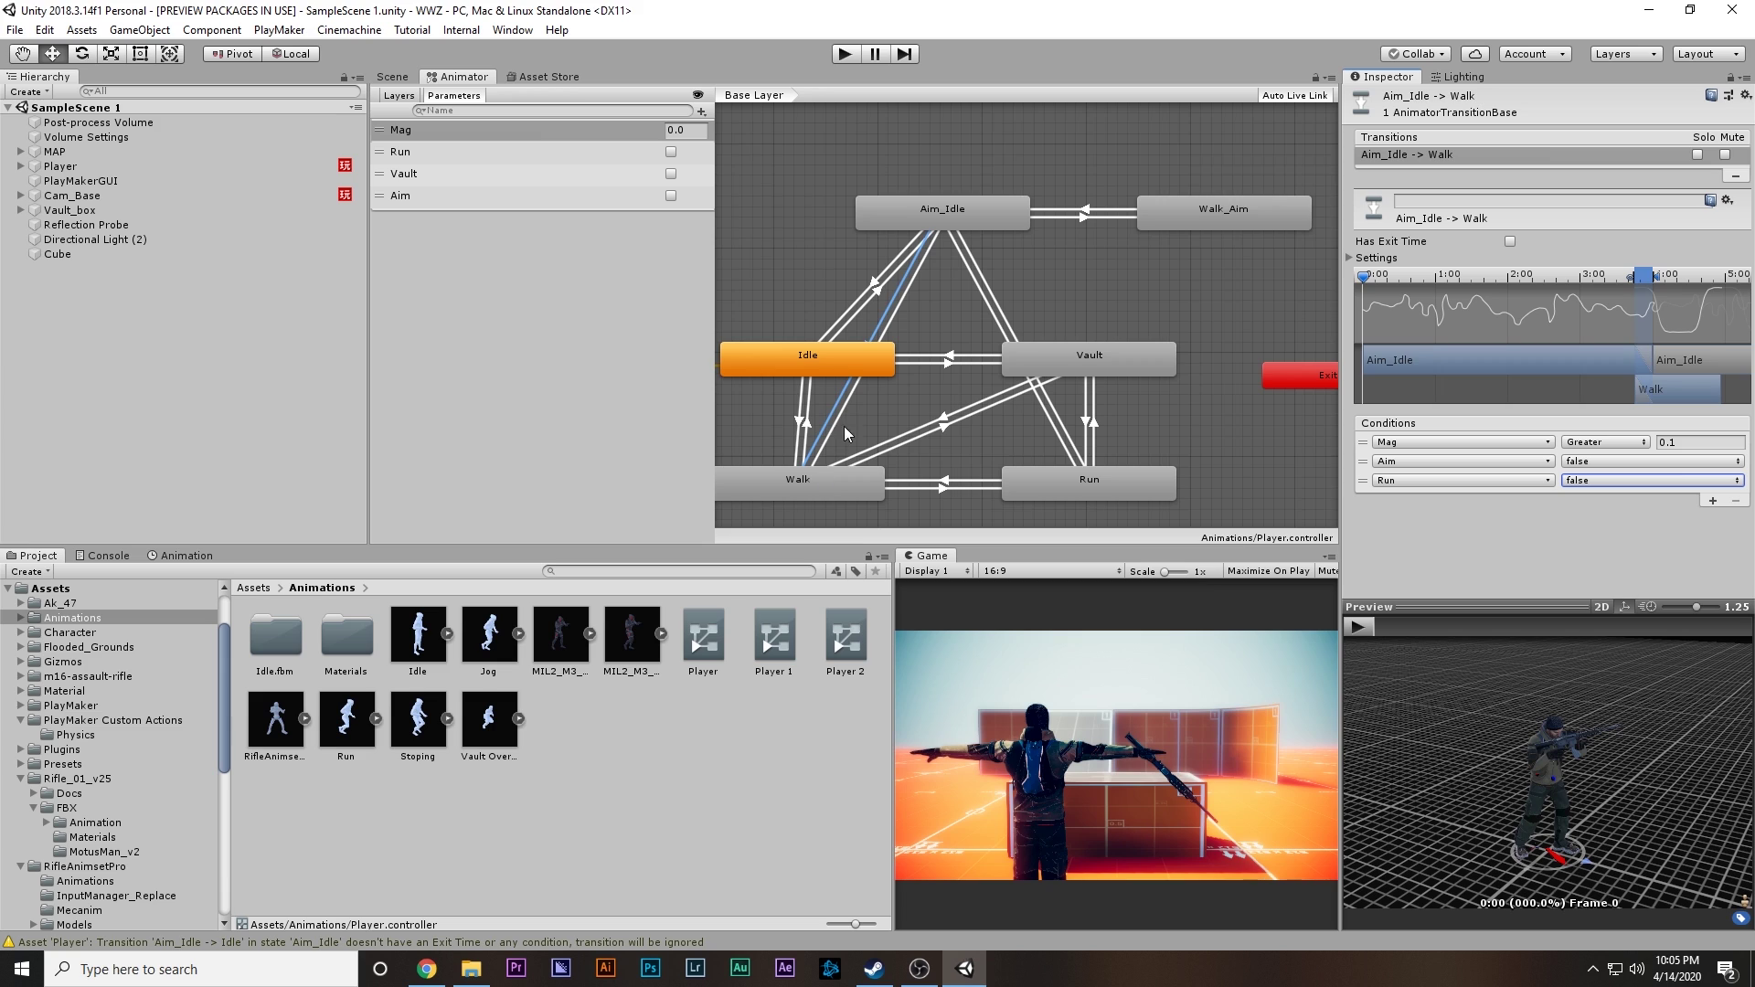
Step: Make transitions from Walk_Aim to the Idle, Walk and Run states
left_click_drag(866, 354, 857, 355)
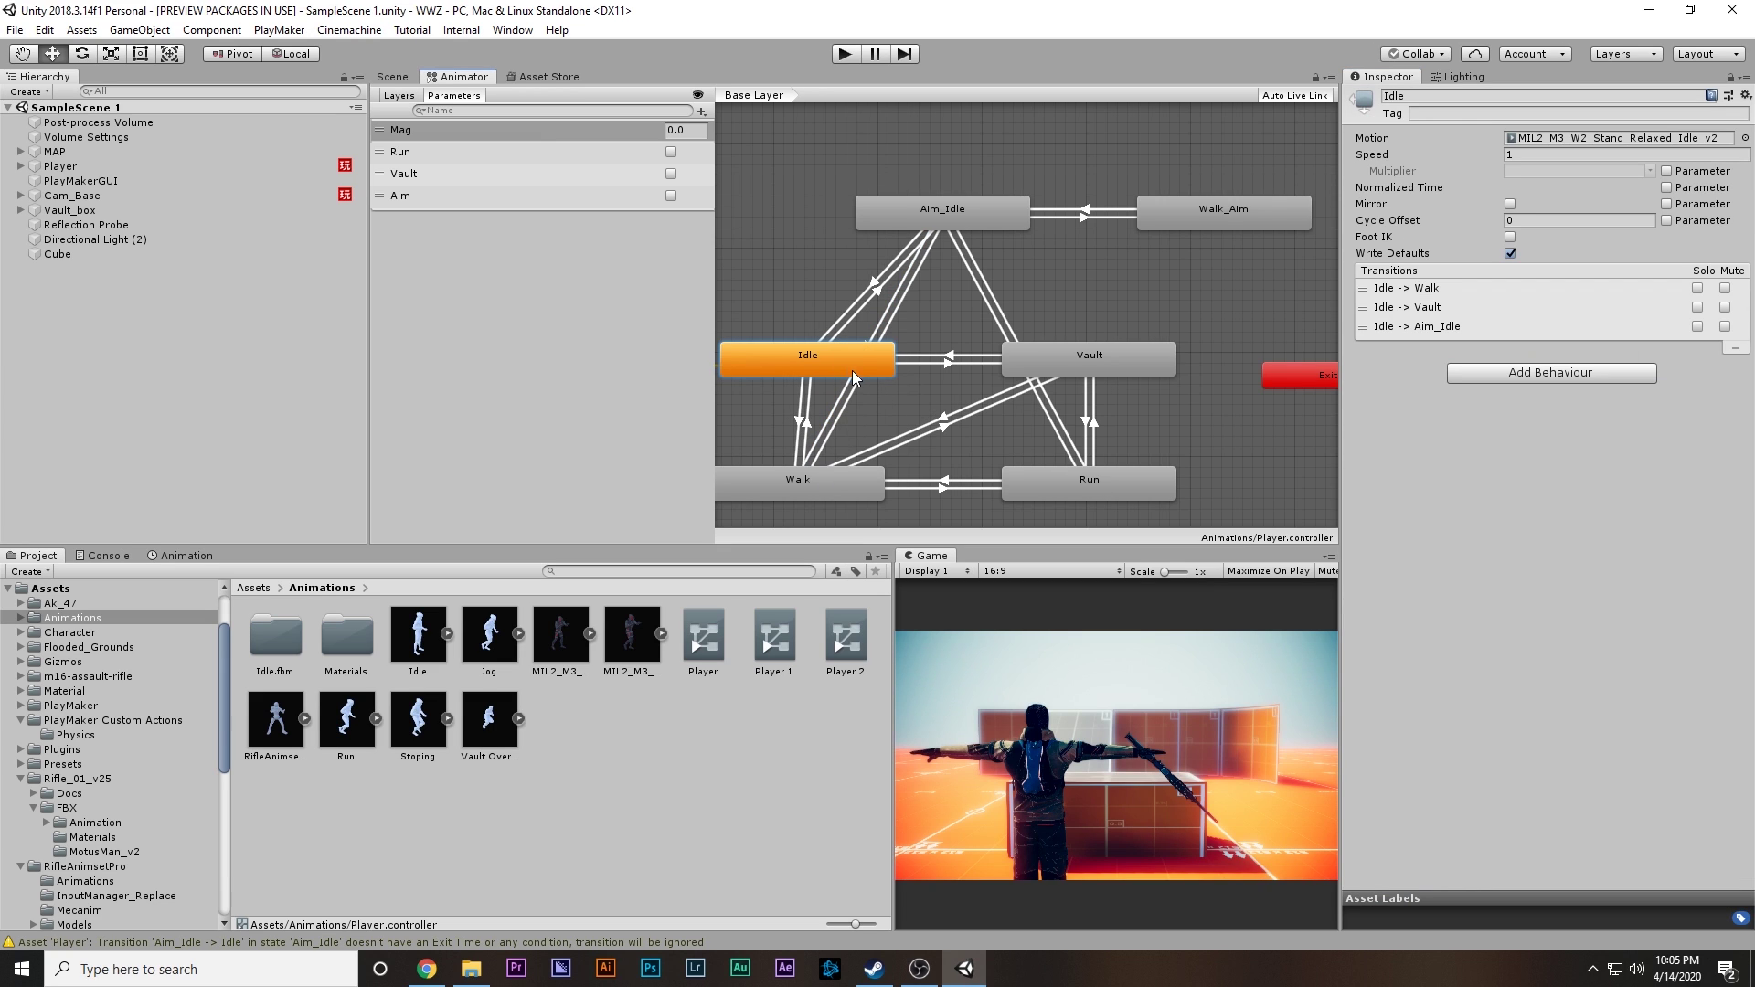
scroll(855, 374, "down", 2)
scroll(856, 375, "up", 2)
mouse_move(1183, 229)
left_mouse_down()
mouse_move(1161, 219)
mouse_move(1197, 232)
mouse_move(1181, 244)
left_mouse_up()
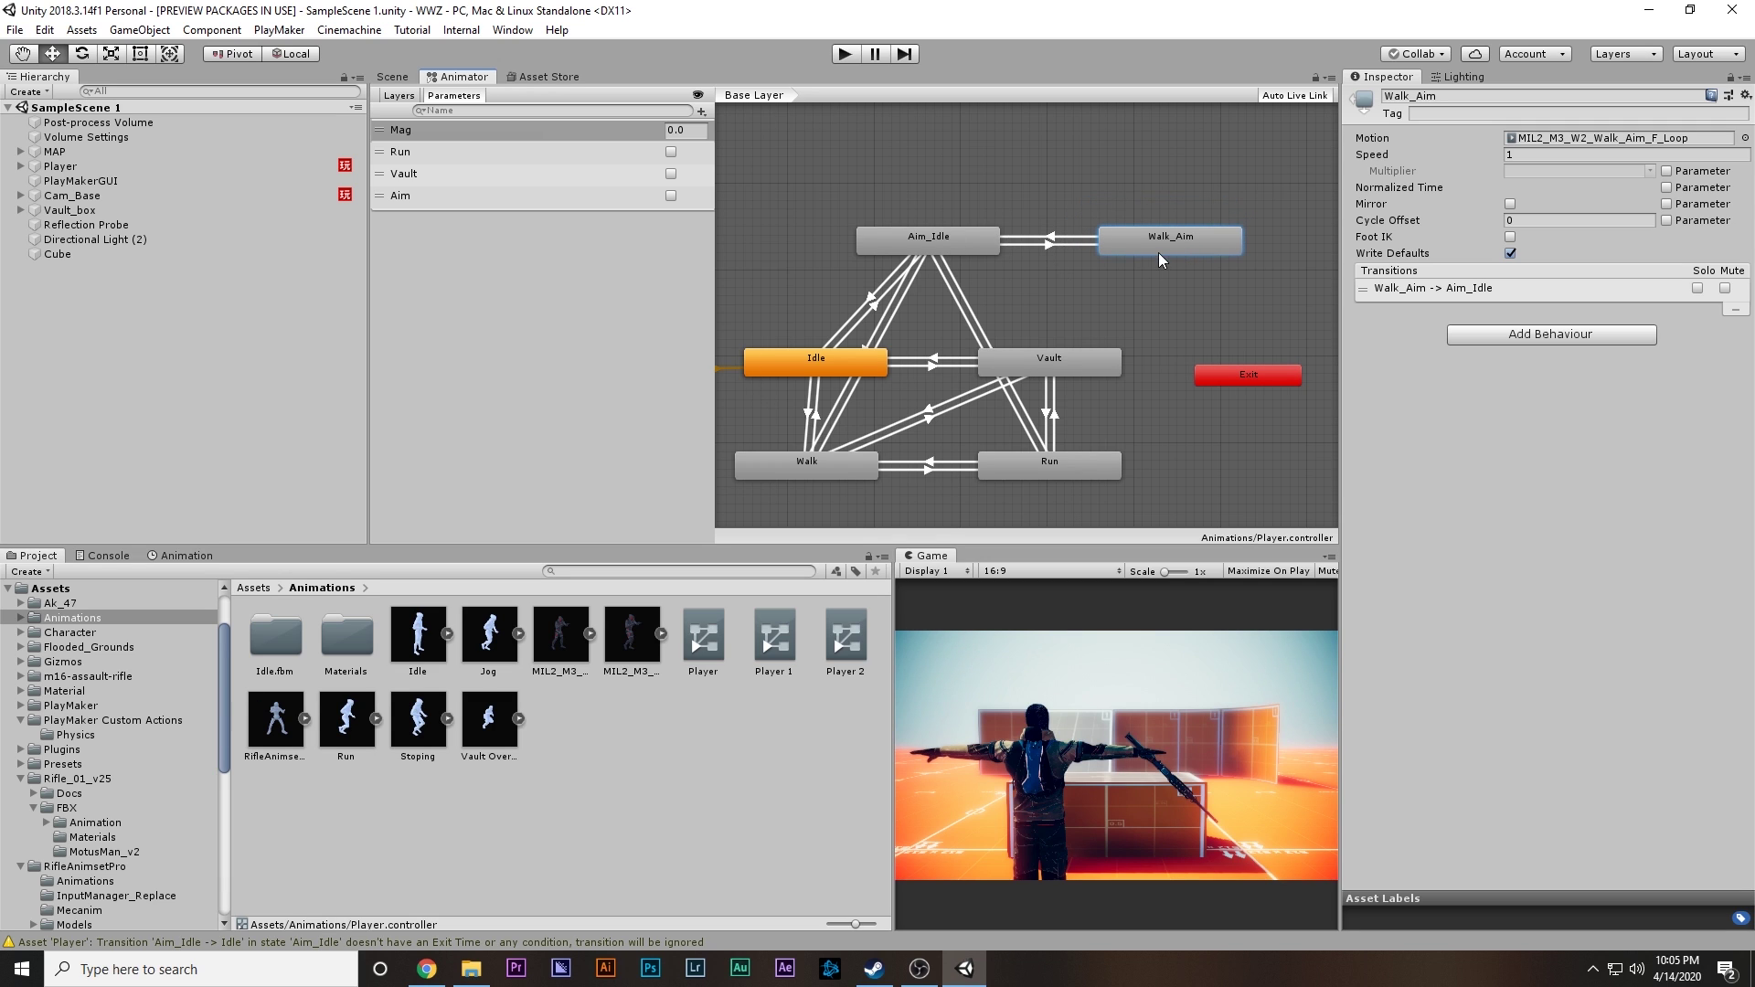
right_click(1169, 245)
left_click(1197, 253)
left_click(853, 363)
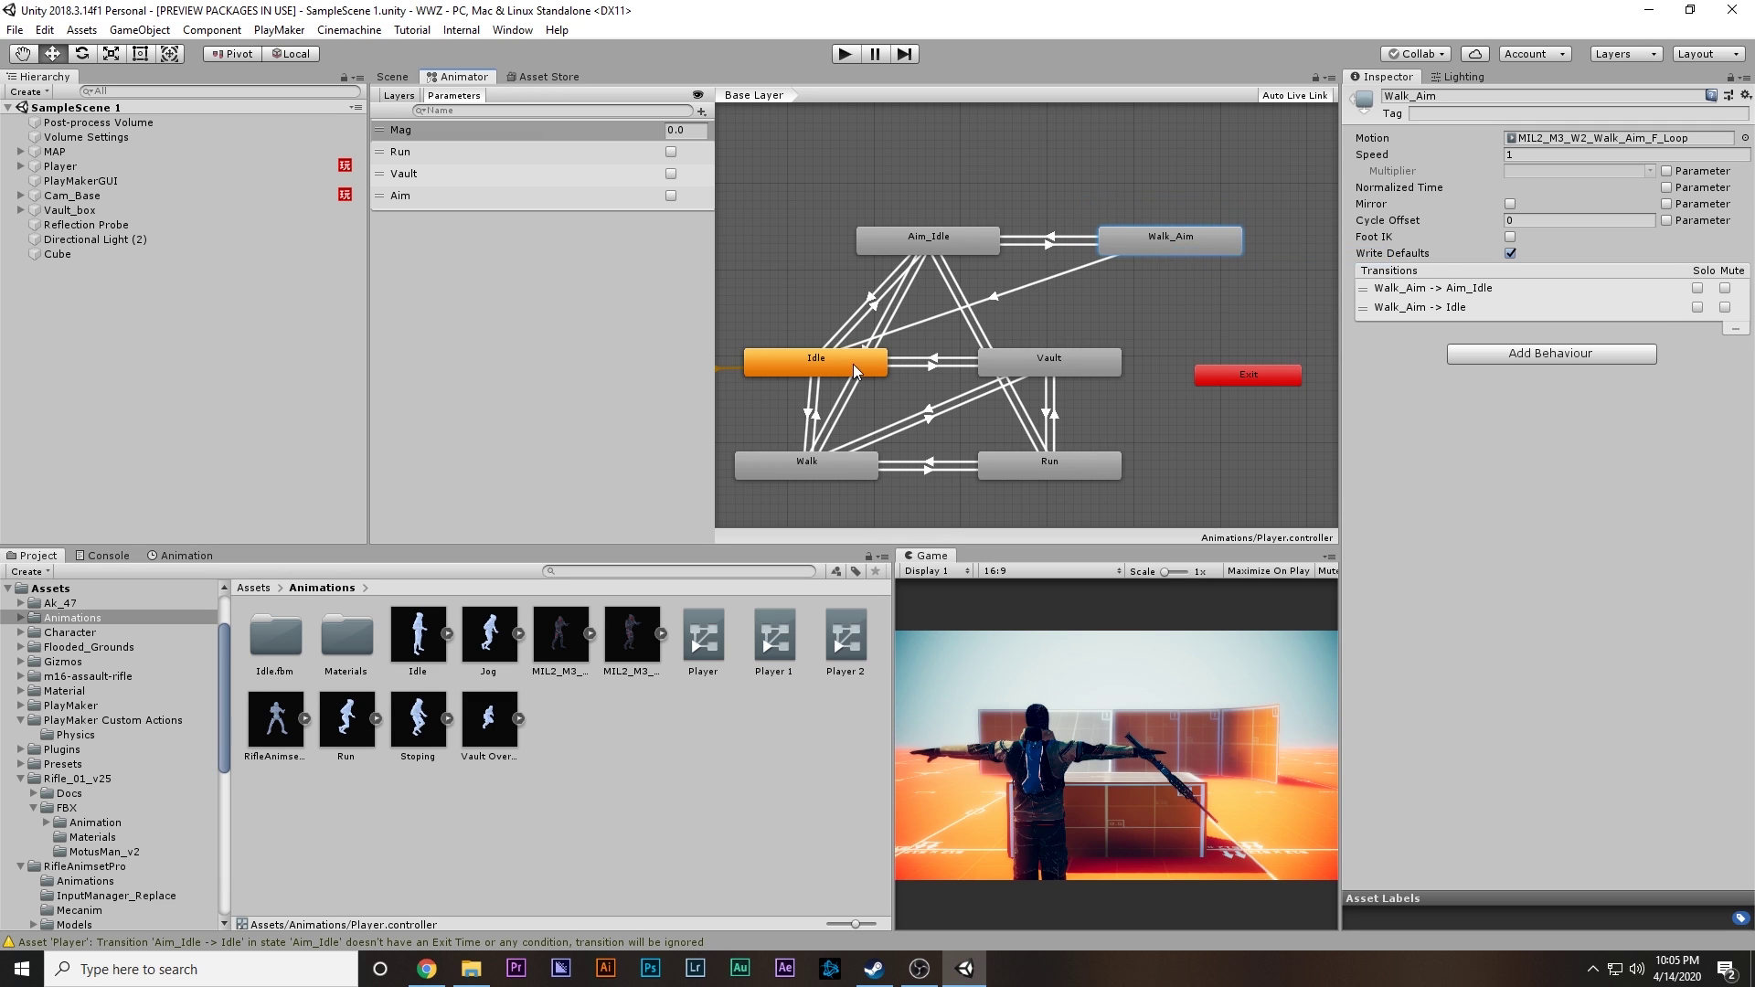
right_click(1160, 239)
left_click(1188, 248)
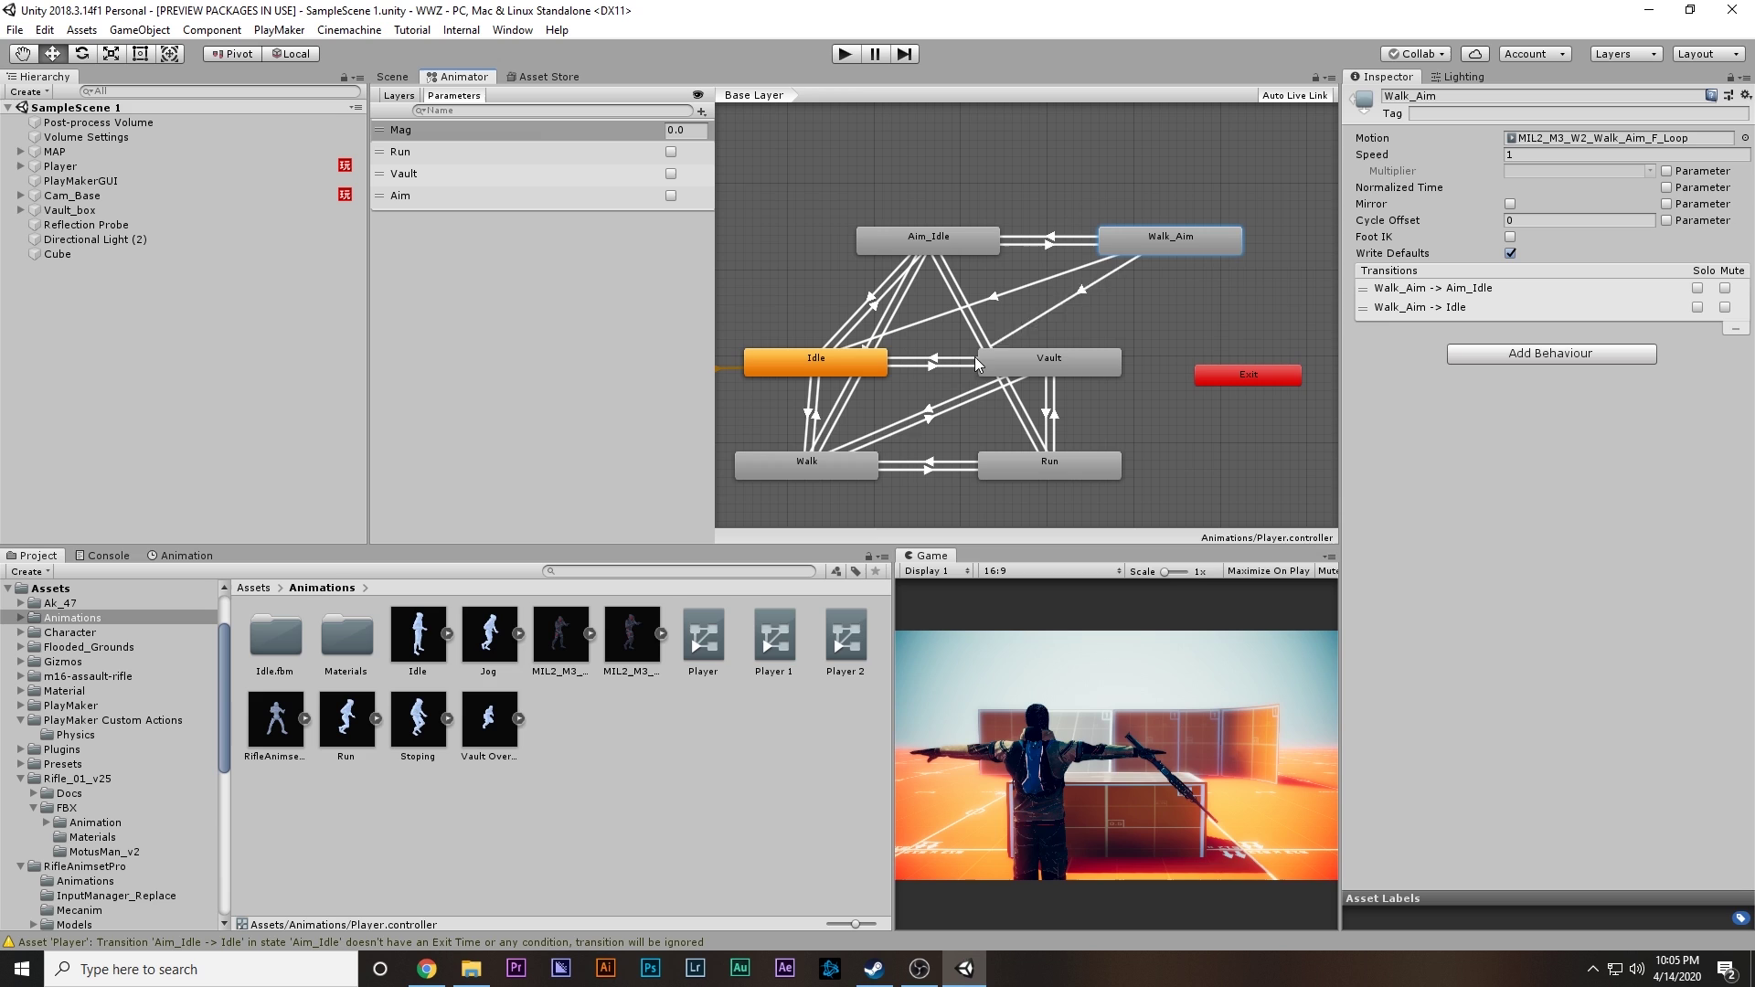
left_click(859, 470)
right_click(1144, 248)
left_click(1181, 256)
left_click(1038, 470)
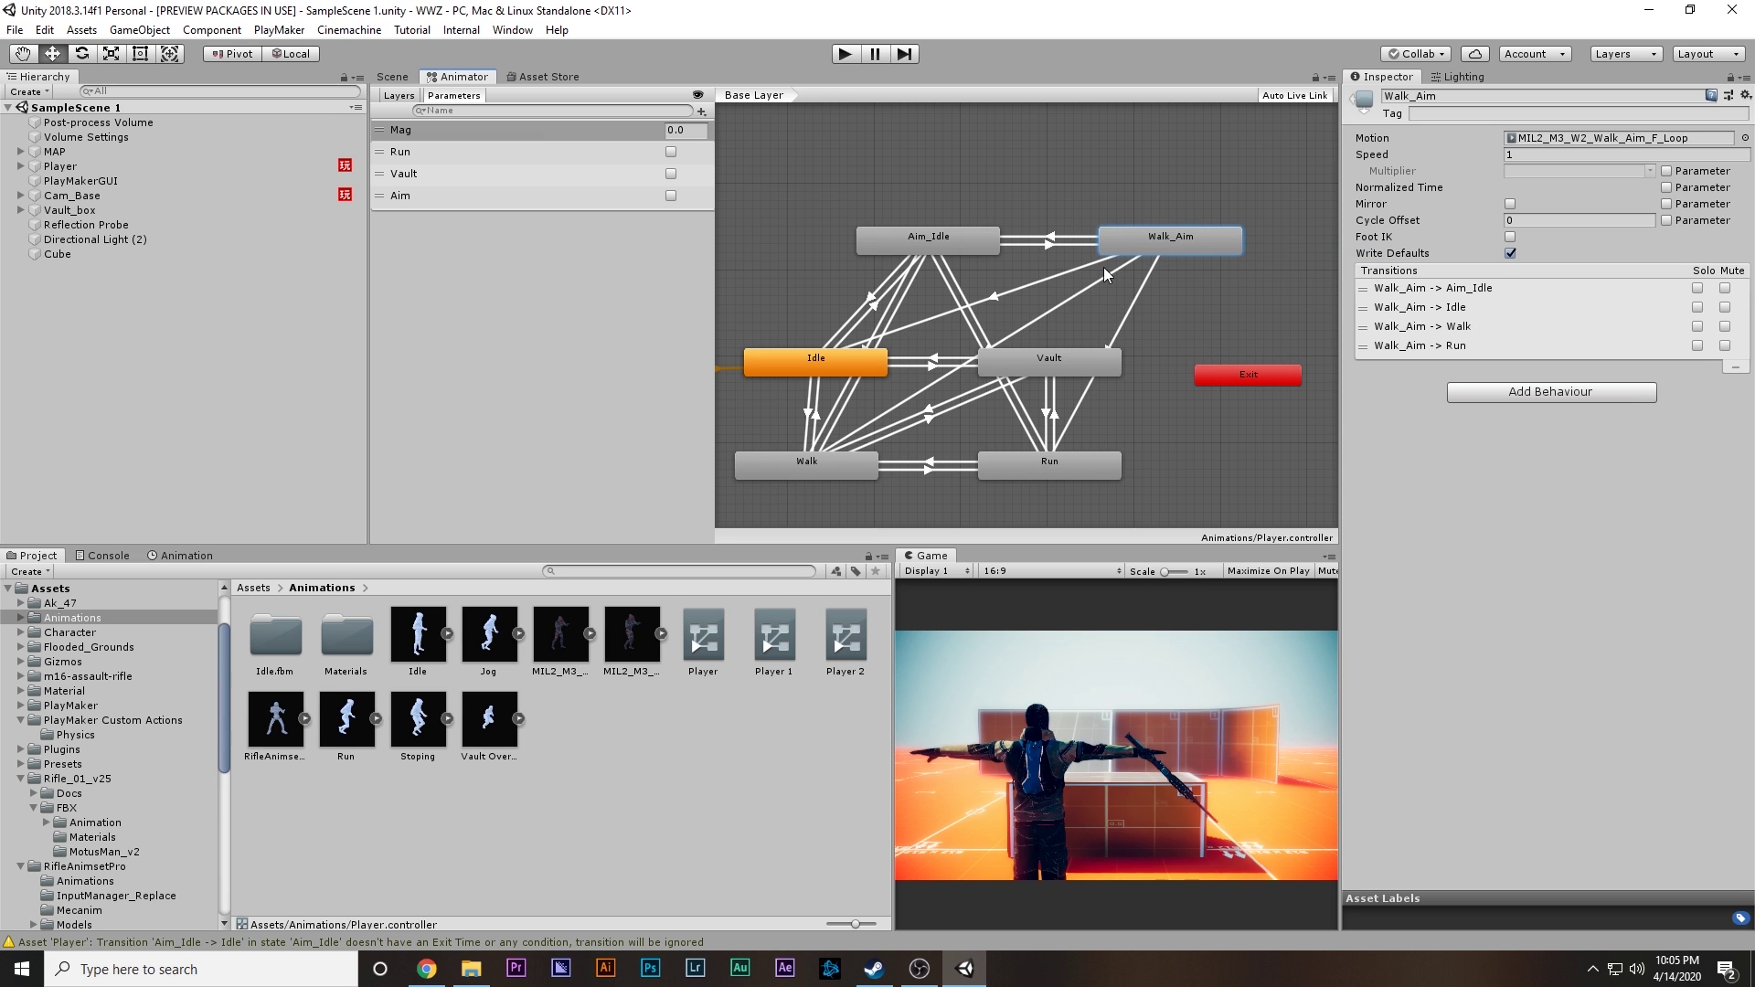
Step: Disable Has Exit Time on the Walk_Aim to Idle transition and give it an Aim false condition
left_click(1090, 266)
left_click(1509, 241)
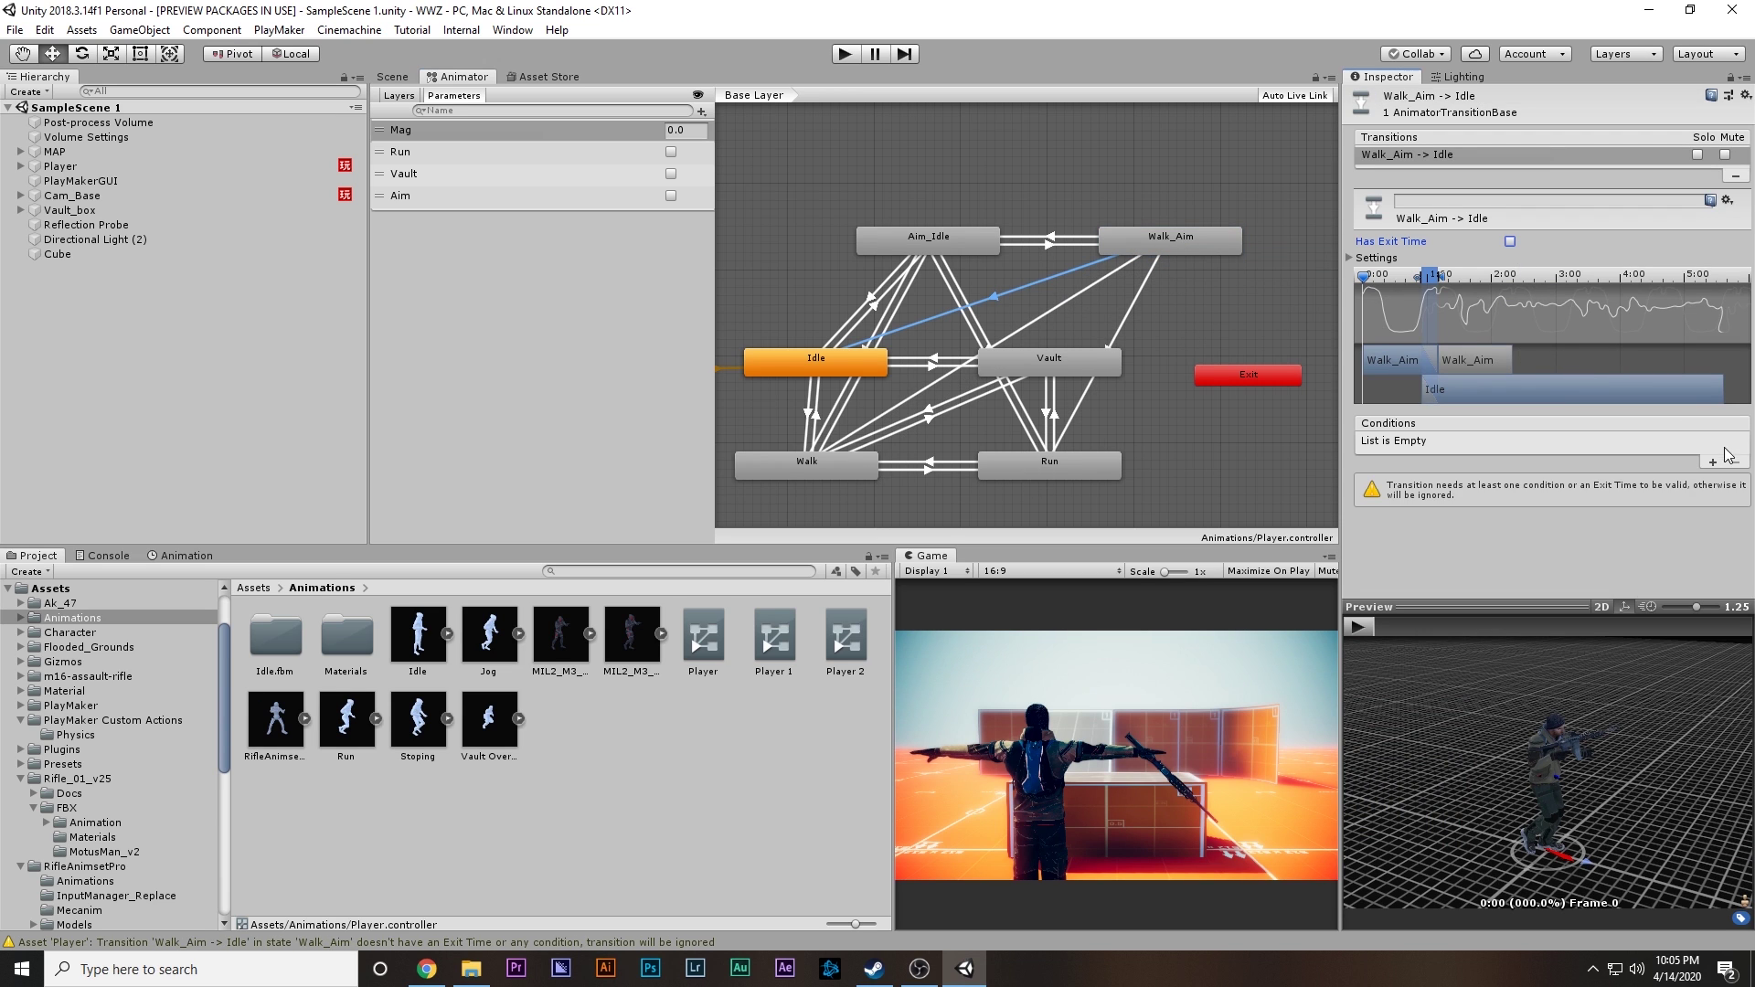
left_click(1713, 462)
left_click(1463, 442)
left_click(1450, 533)
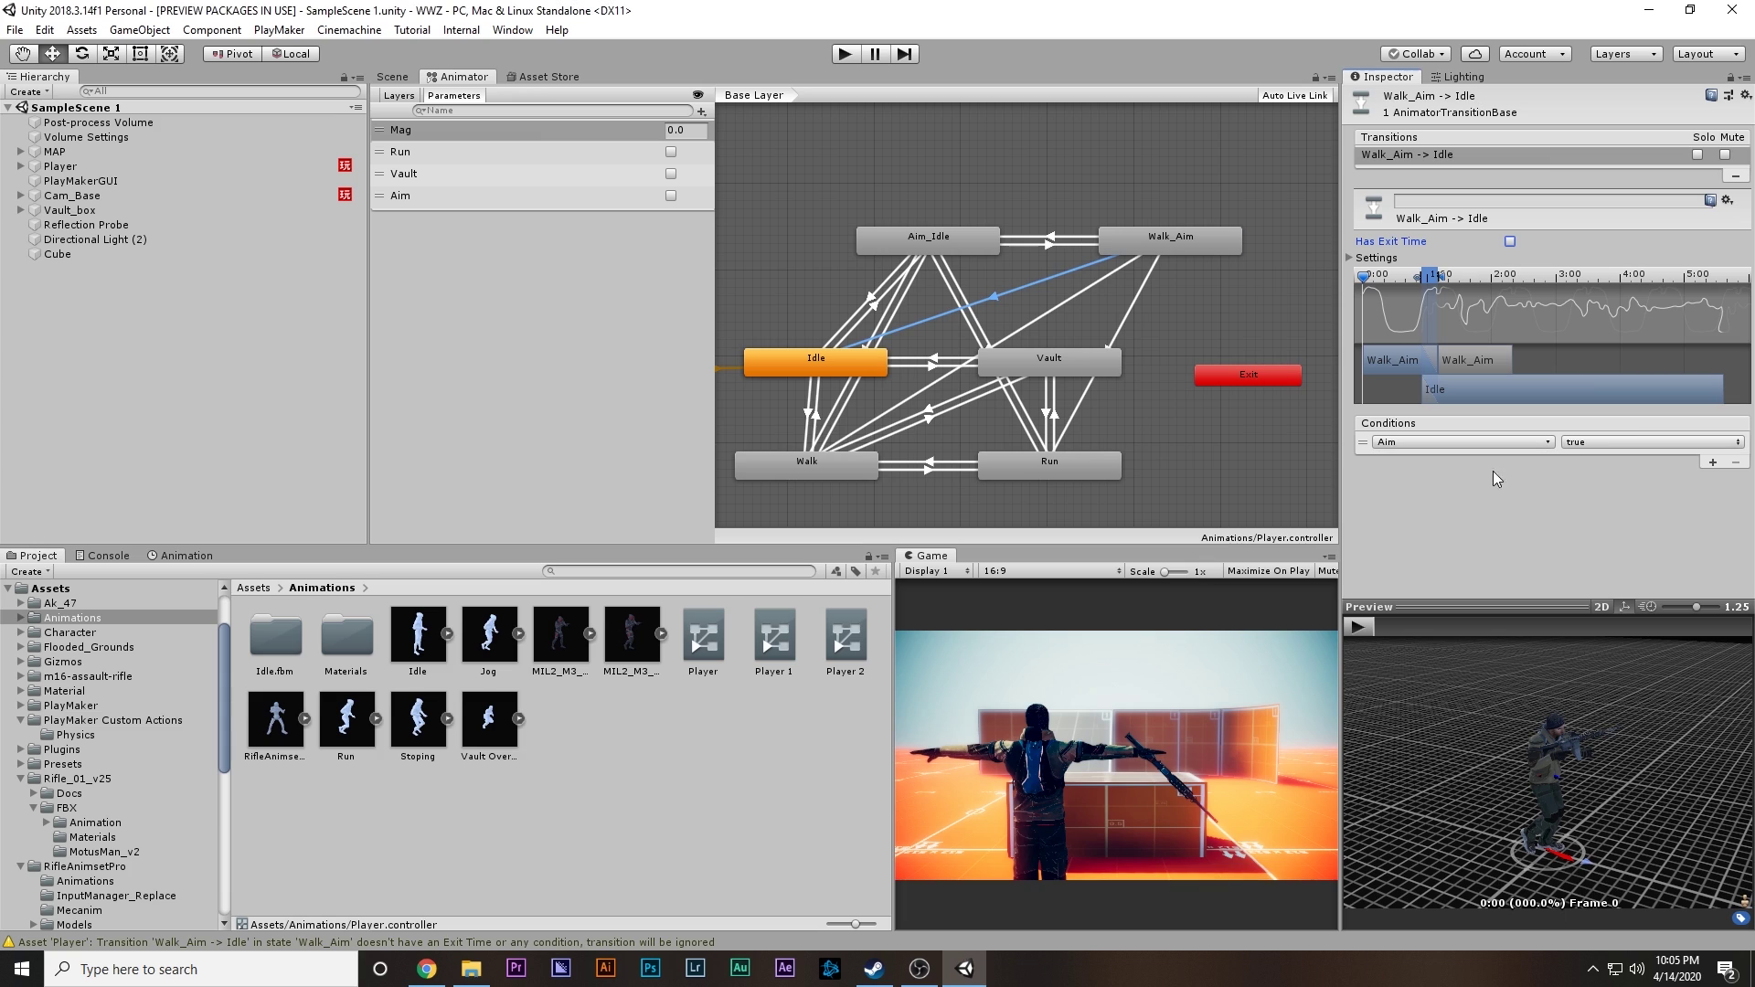
left_click(1636, 442)
left_click(1604, 482)
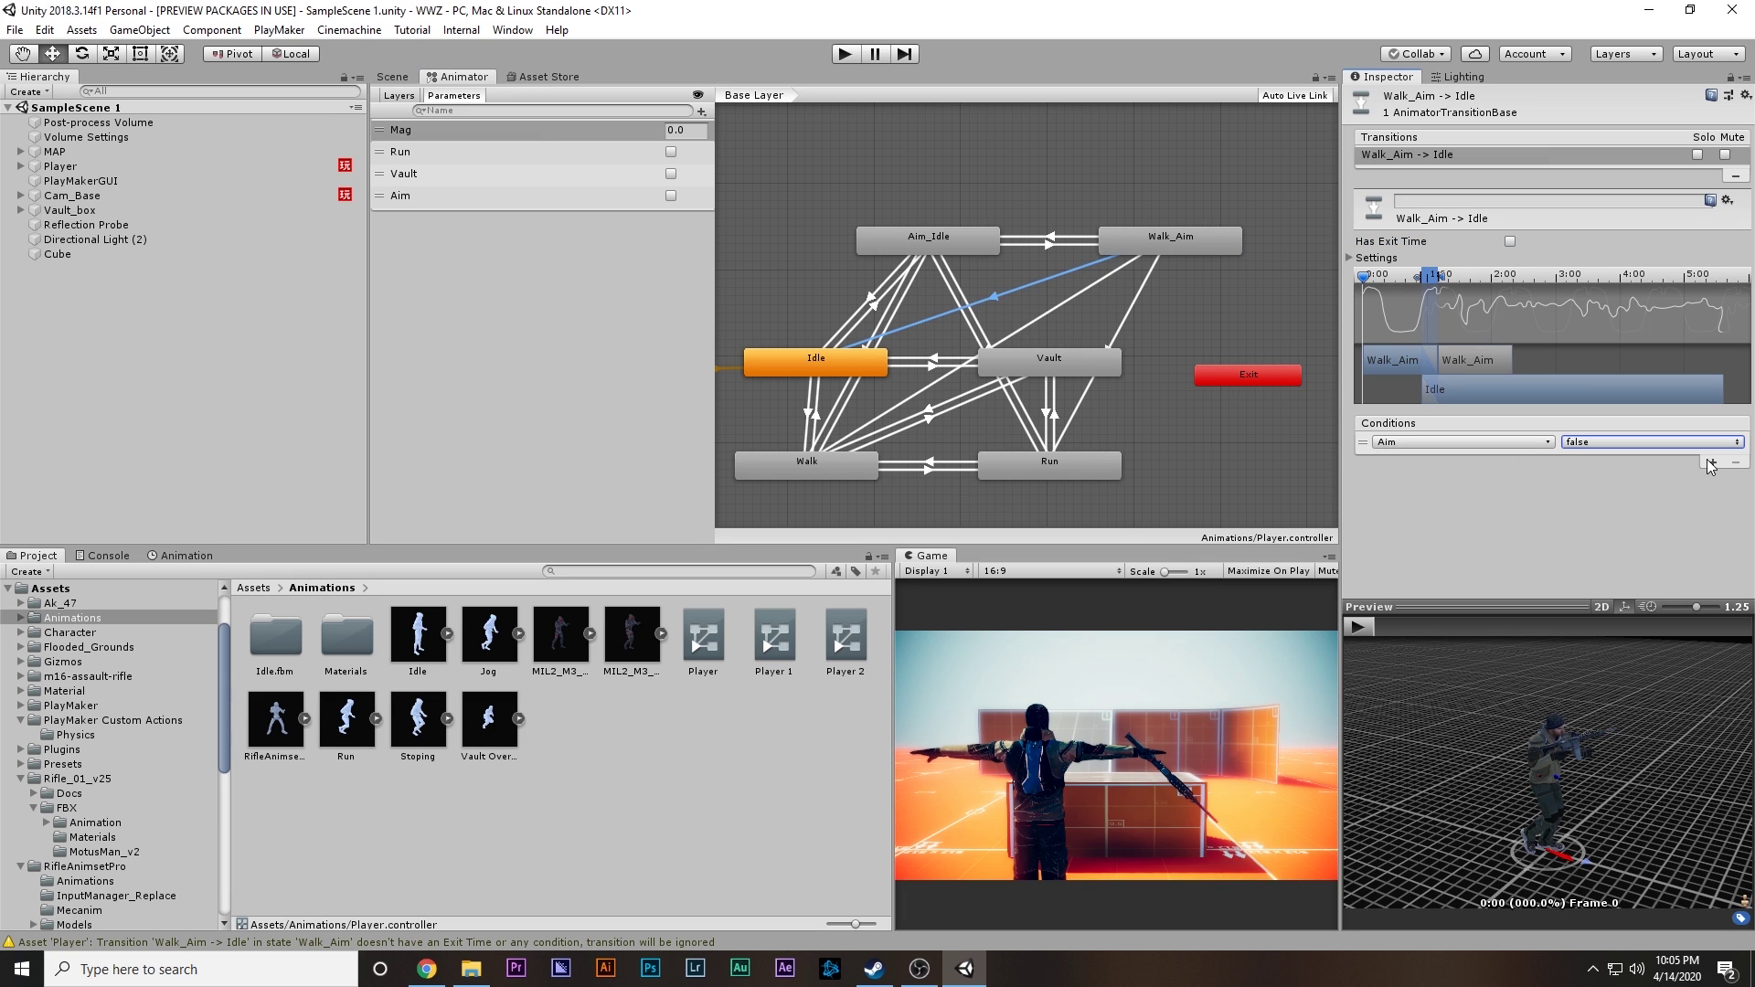
Step: Add a Mag Less condition to the Walk_Aim to Idle transition and open its threshold for editing
left_click(1713, 461)
left_click(1606, 462)
left_click(1608, 502)
left_click(1677, 460)
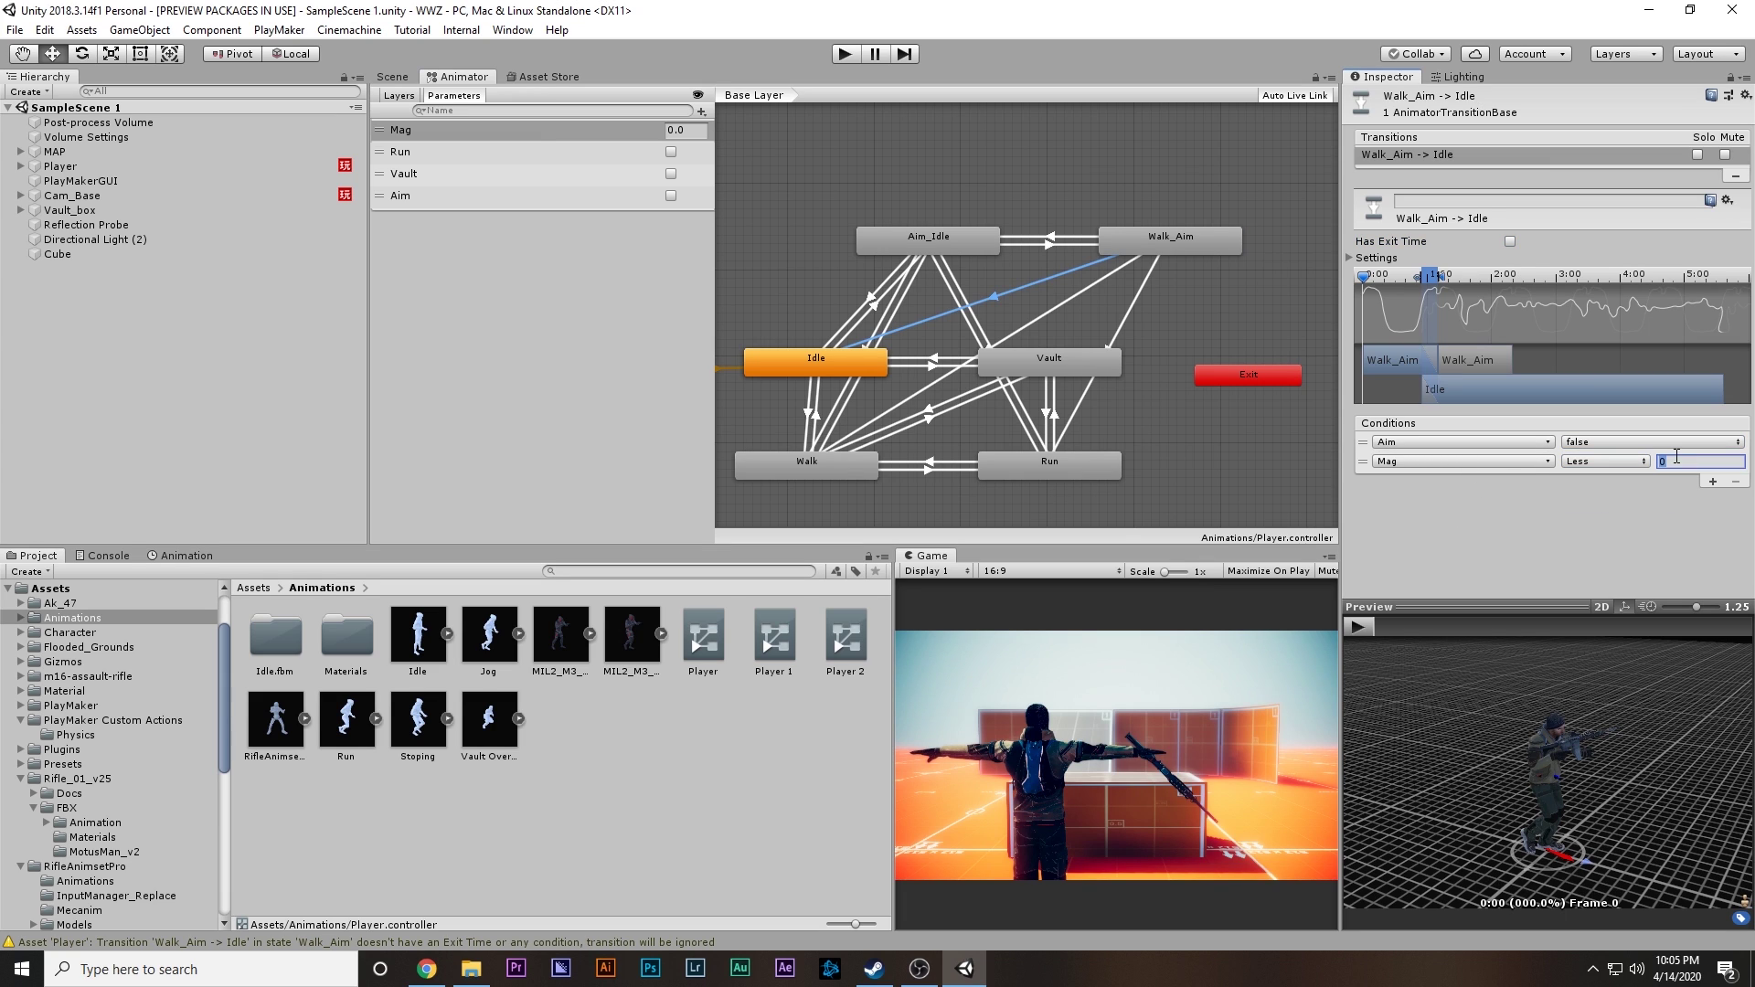
Step: Give the Walk_Aim to Walk transition an Aim false condition
left_click(1077, 302)
left_click(1713, 462)
left_click(1463, 441)
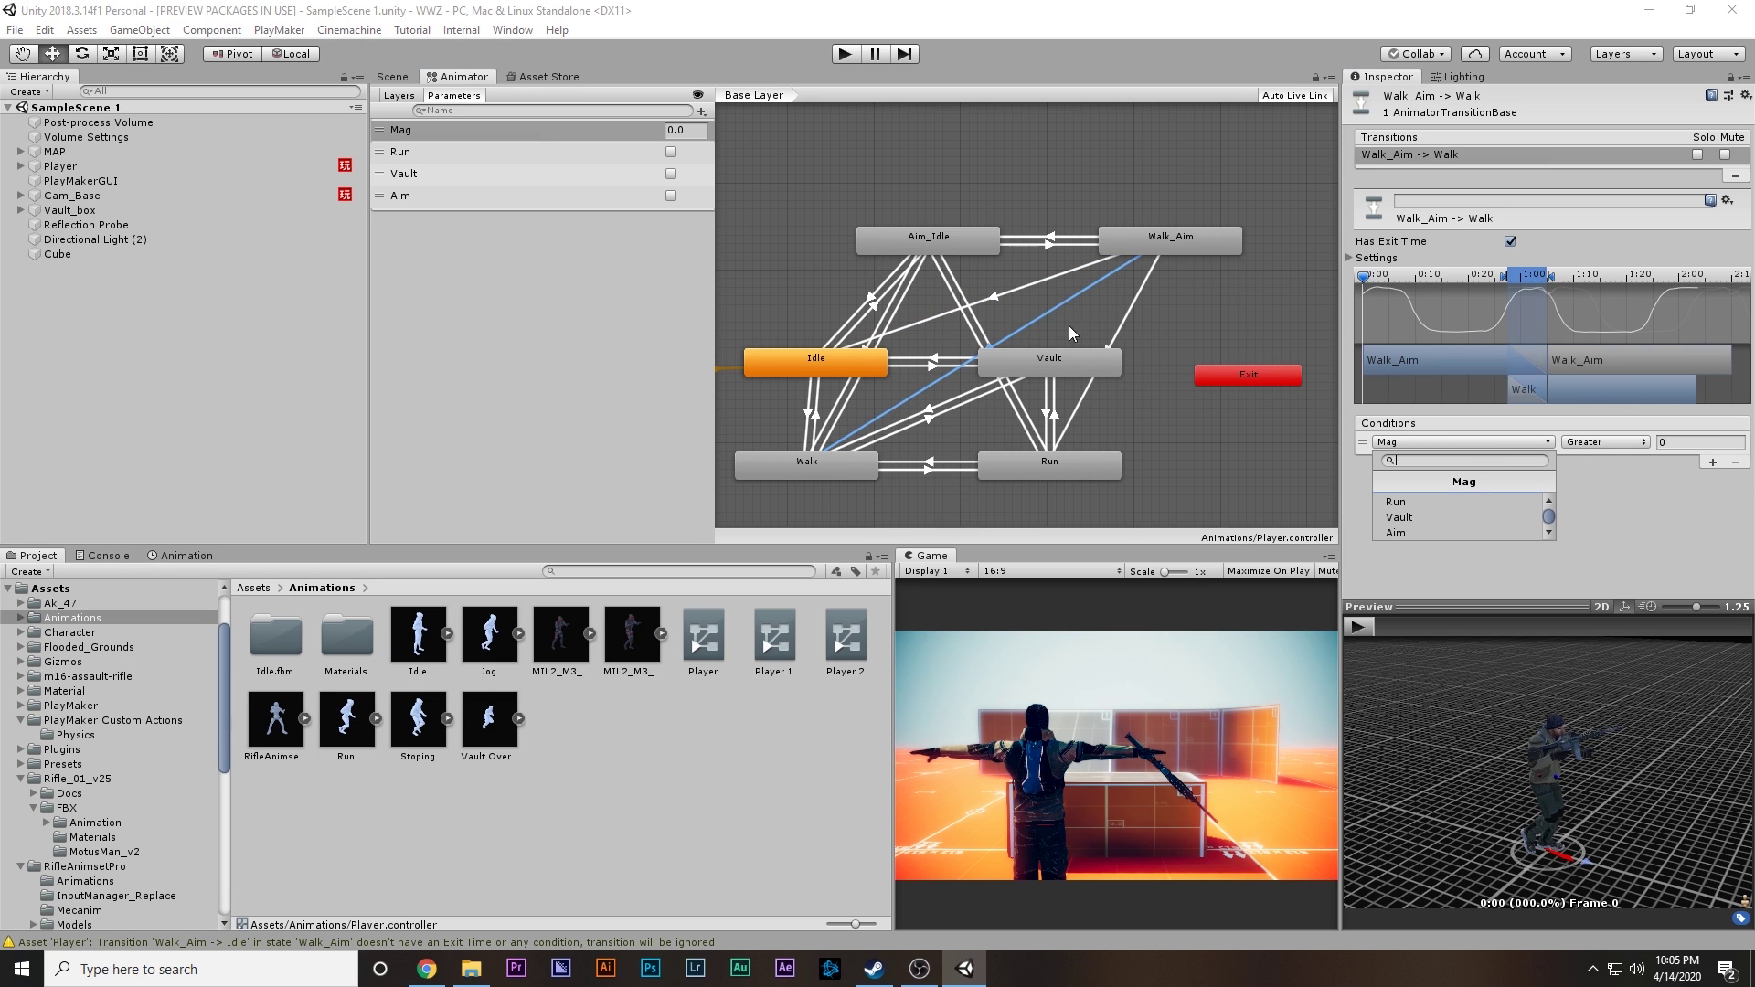
left_click(1424, 531)
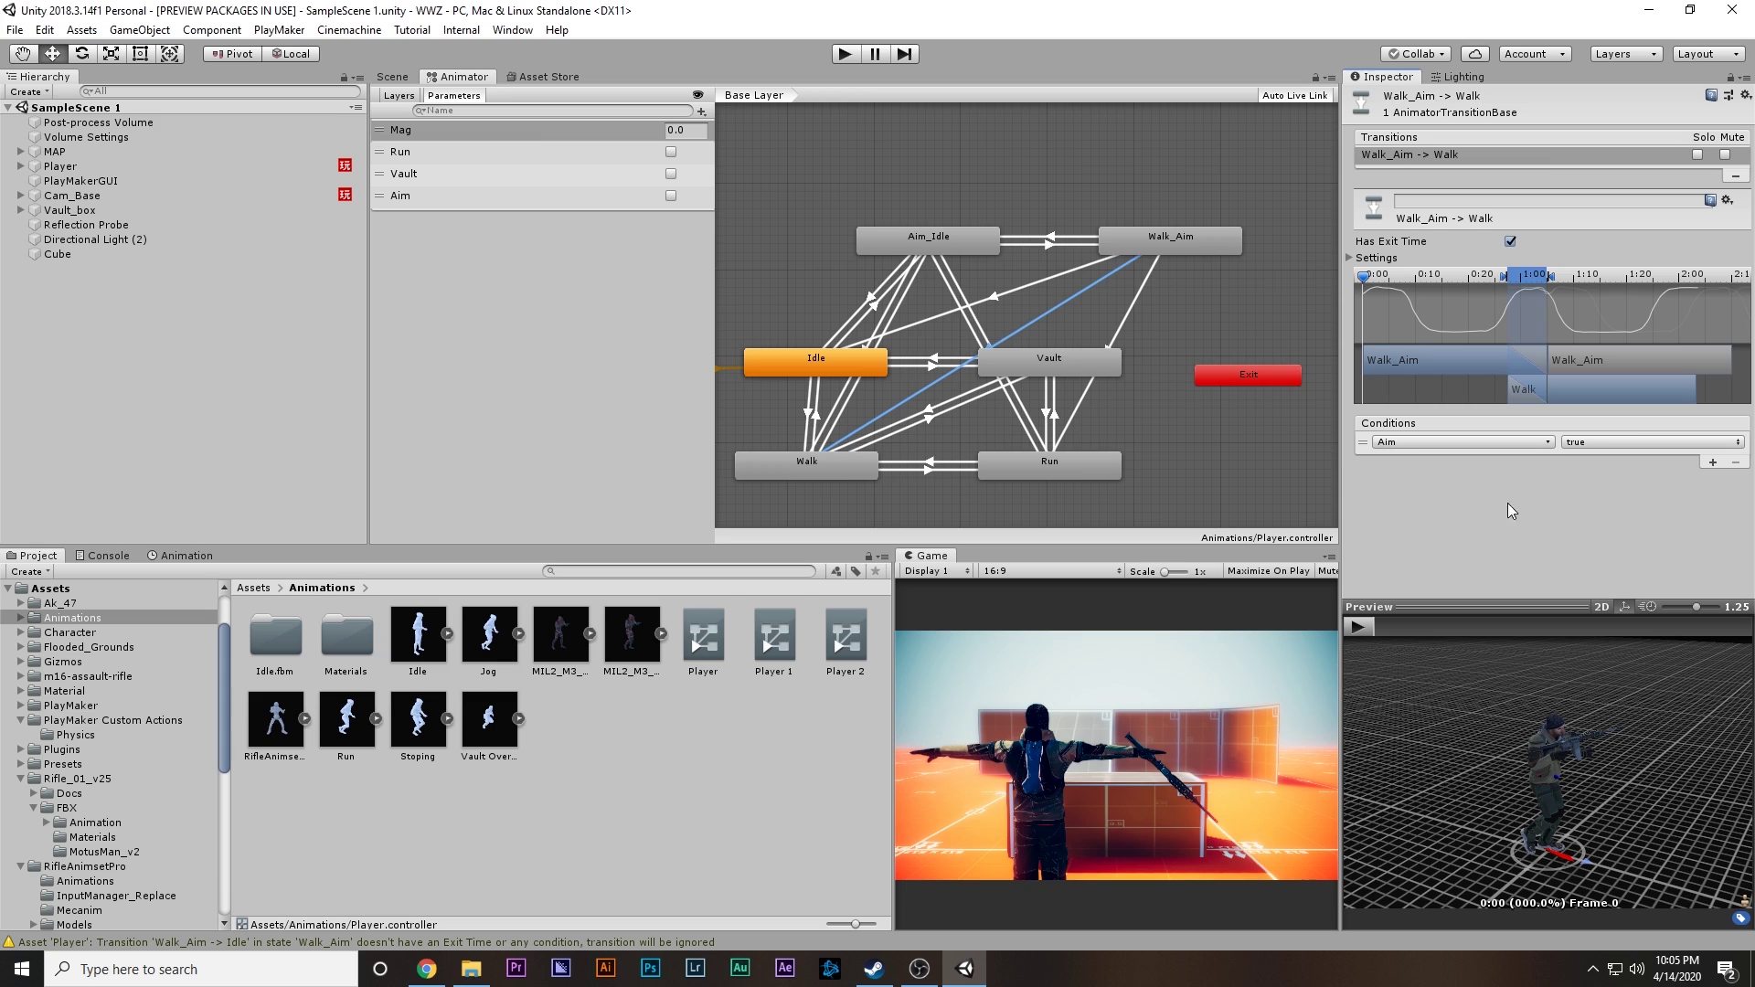
left_click(1593, 442)
left_click(1614, 454)
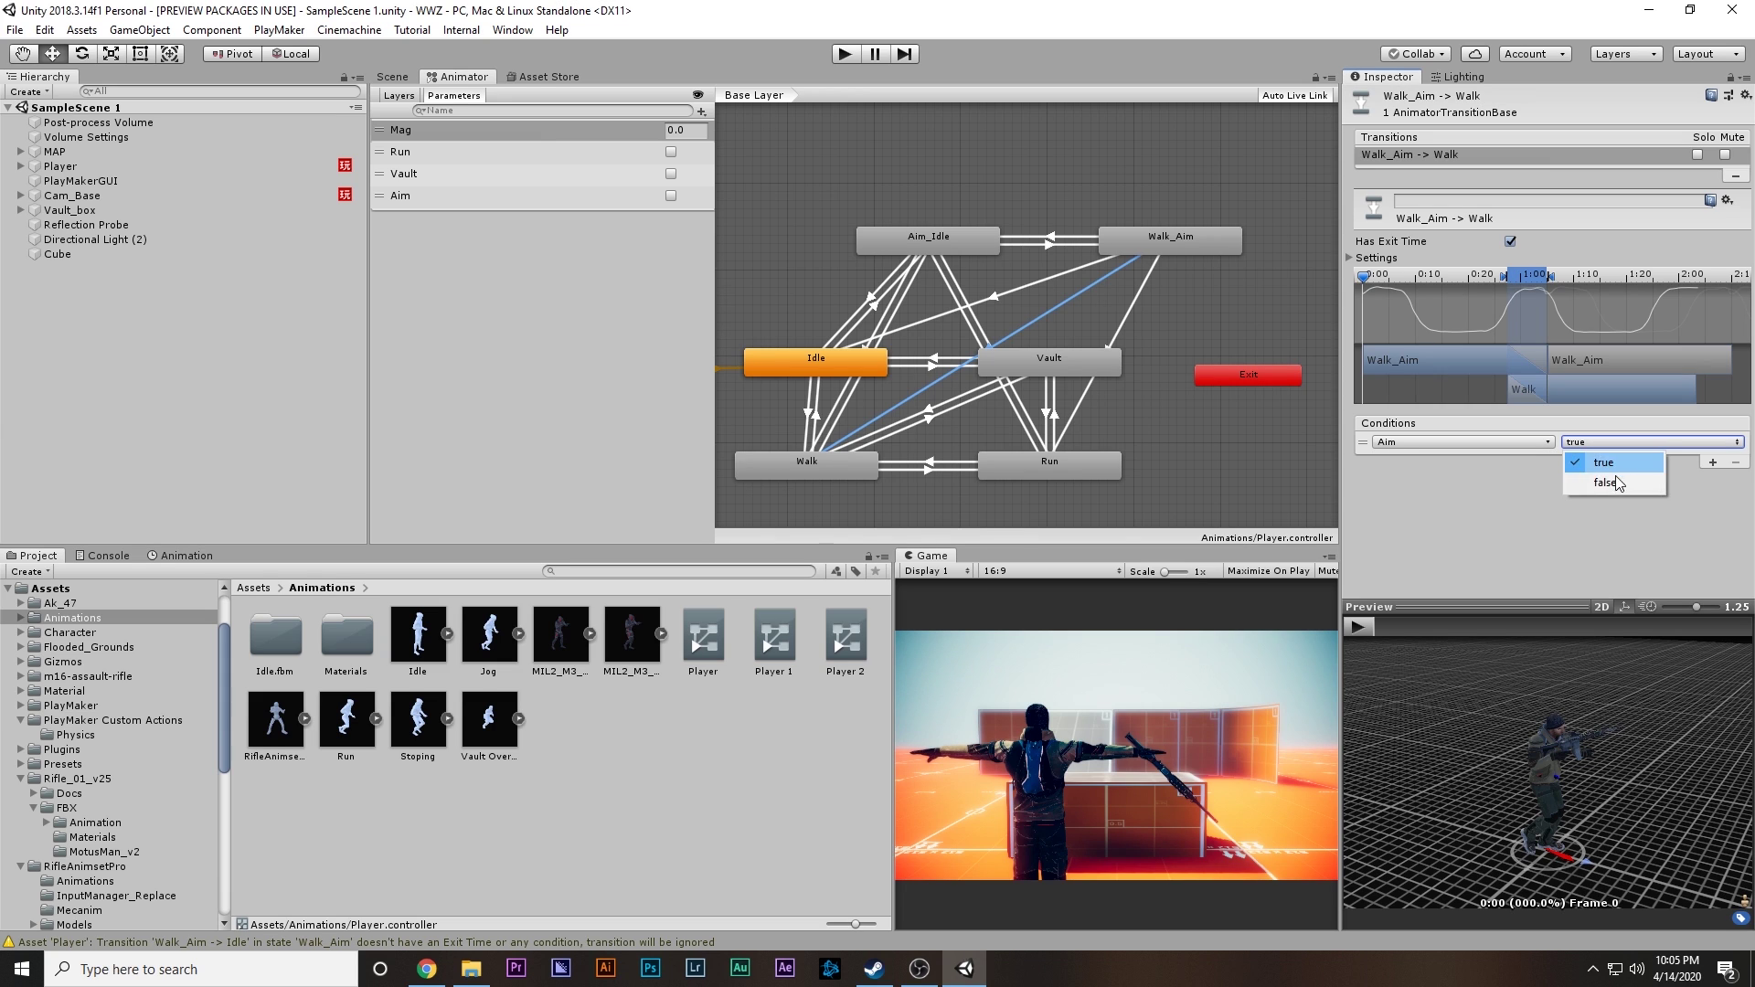
left_click(1614, 482)
Step: Add a Mag Greater 0.1 condition to the Walk_Aim to Walk transition
left_click(1713, 462)
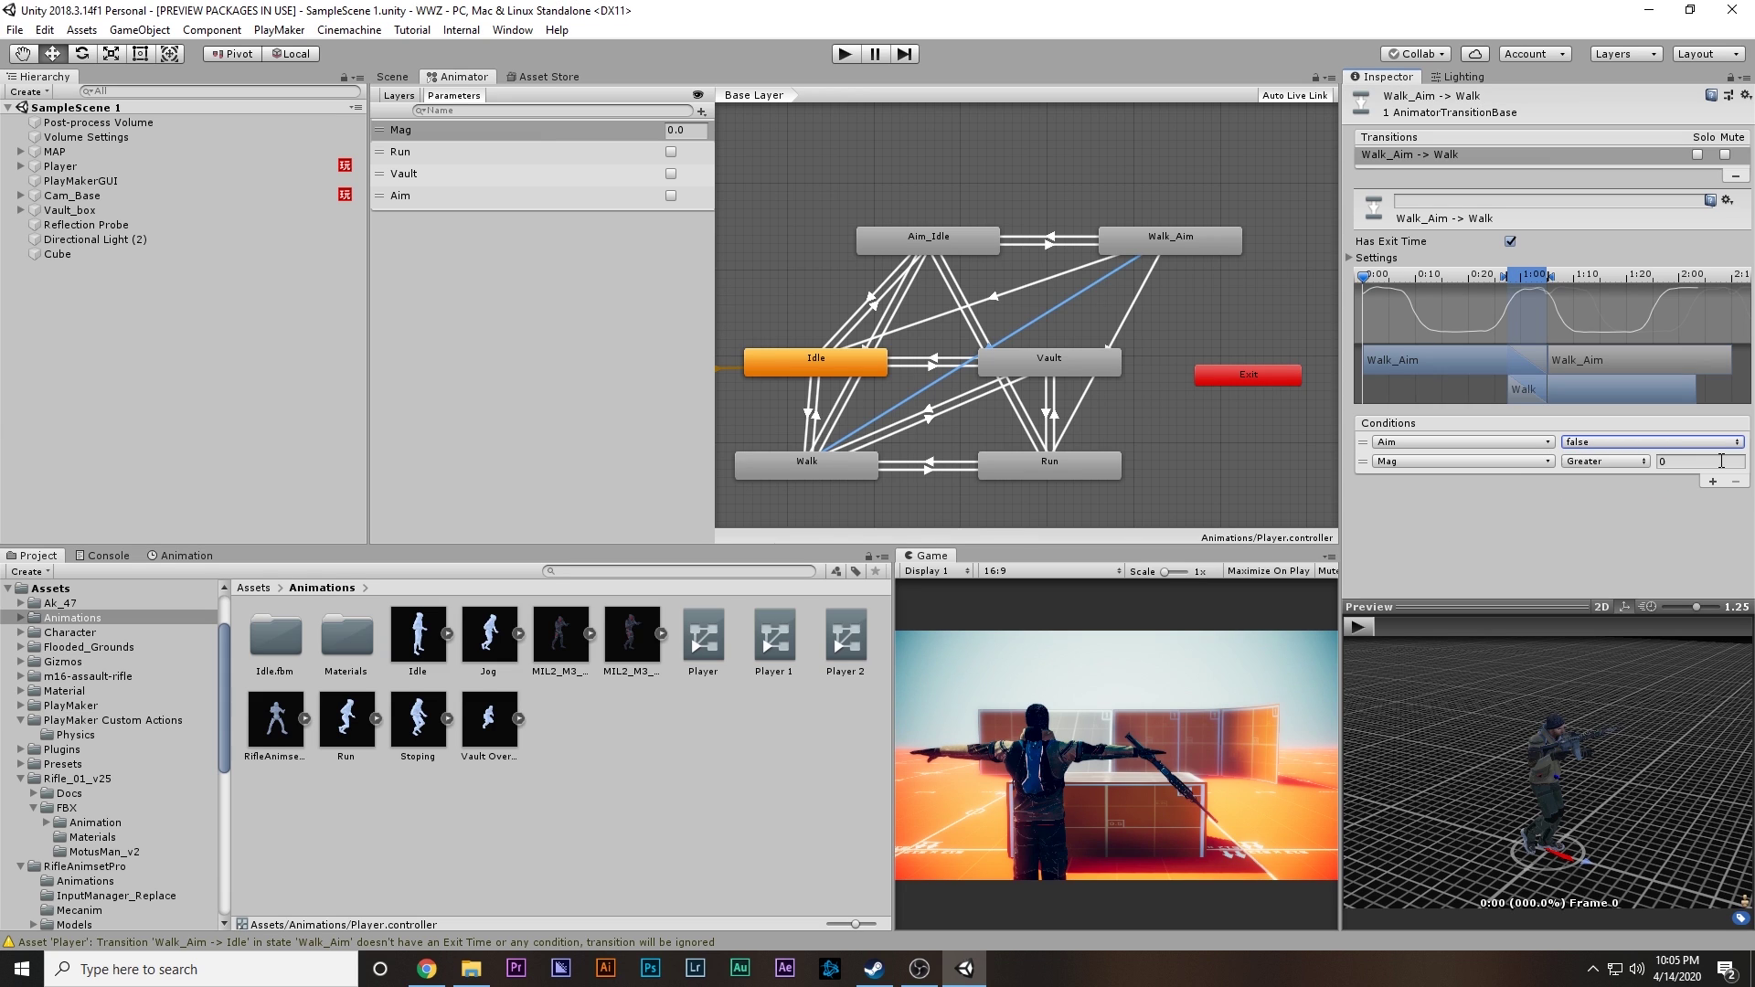
left_click(1512, 464)
left_click(1675, 462)
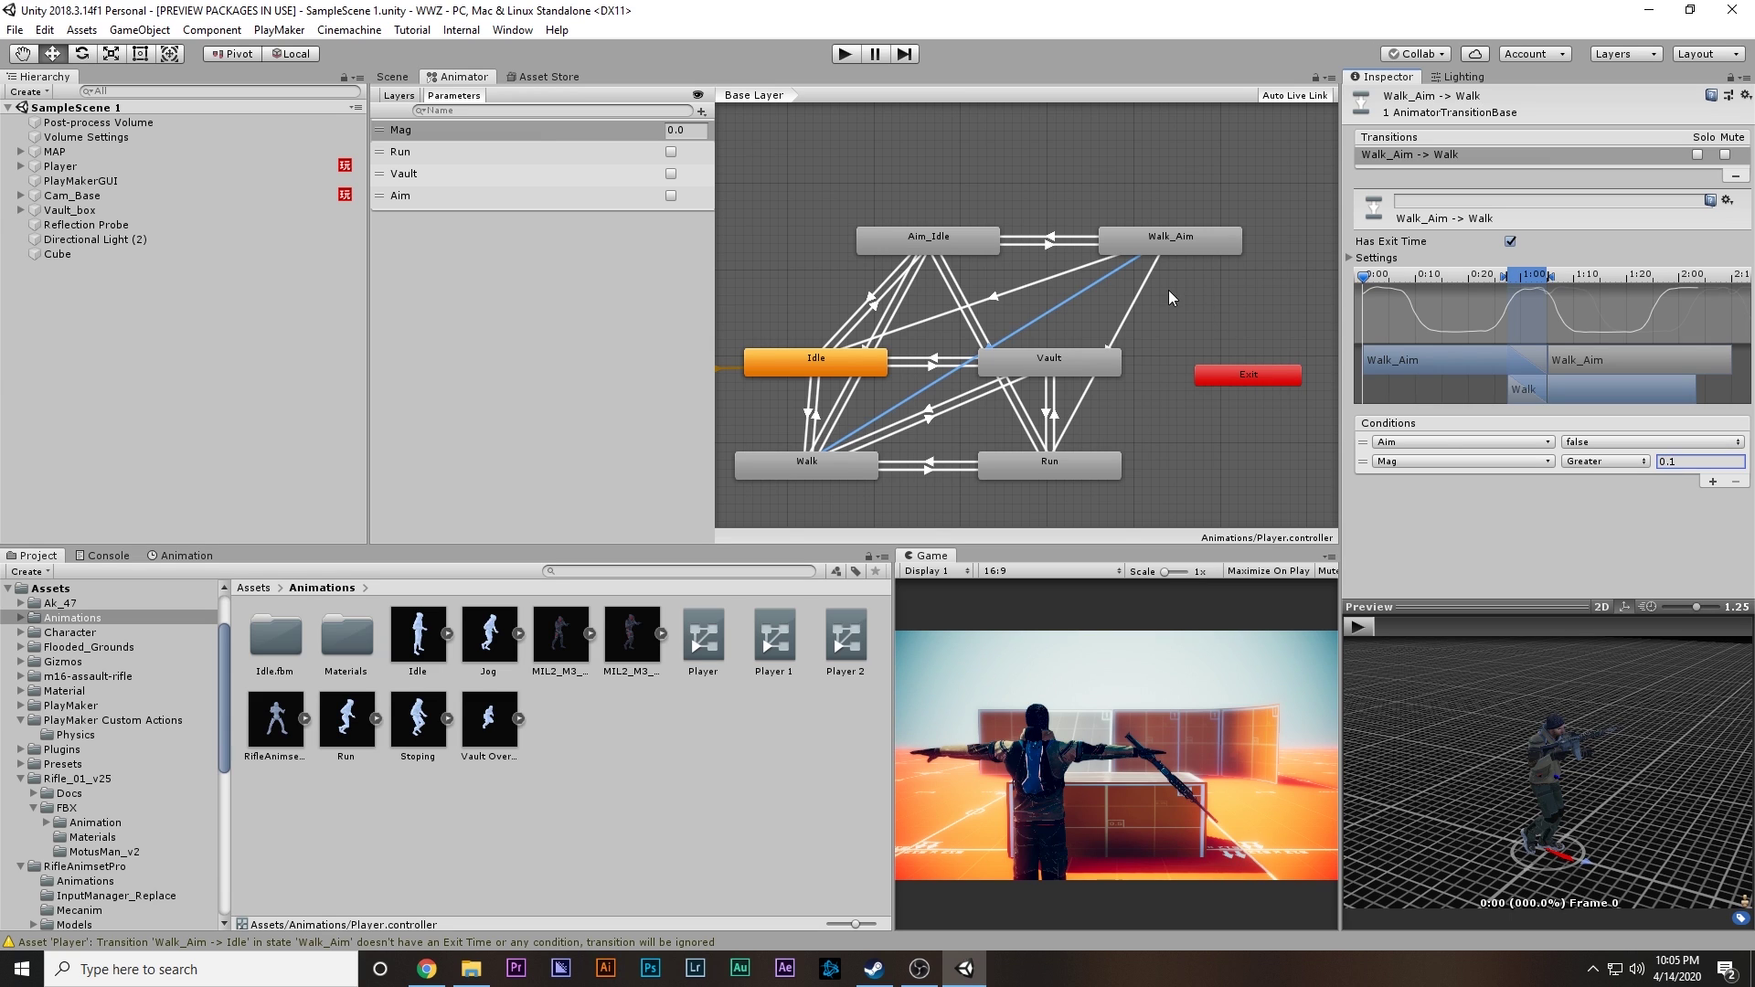
Step: Give the Walk_Aim to Run transition an Aim false condition
left_click(1139, 293)
left_click(1712, 462)
left_click(1512, 443)
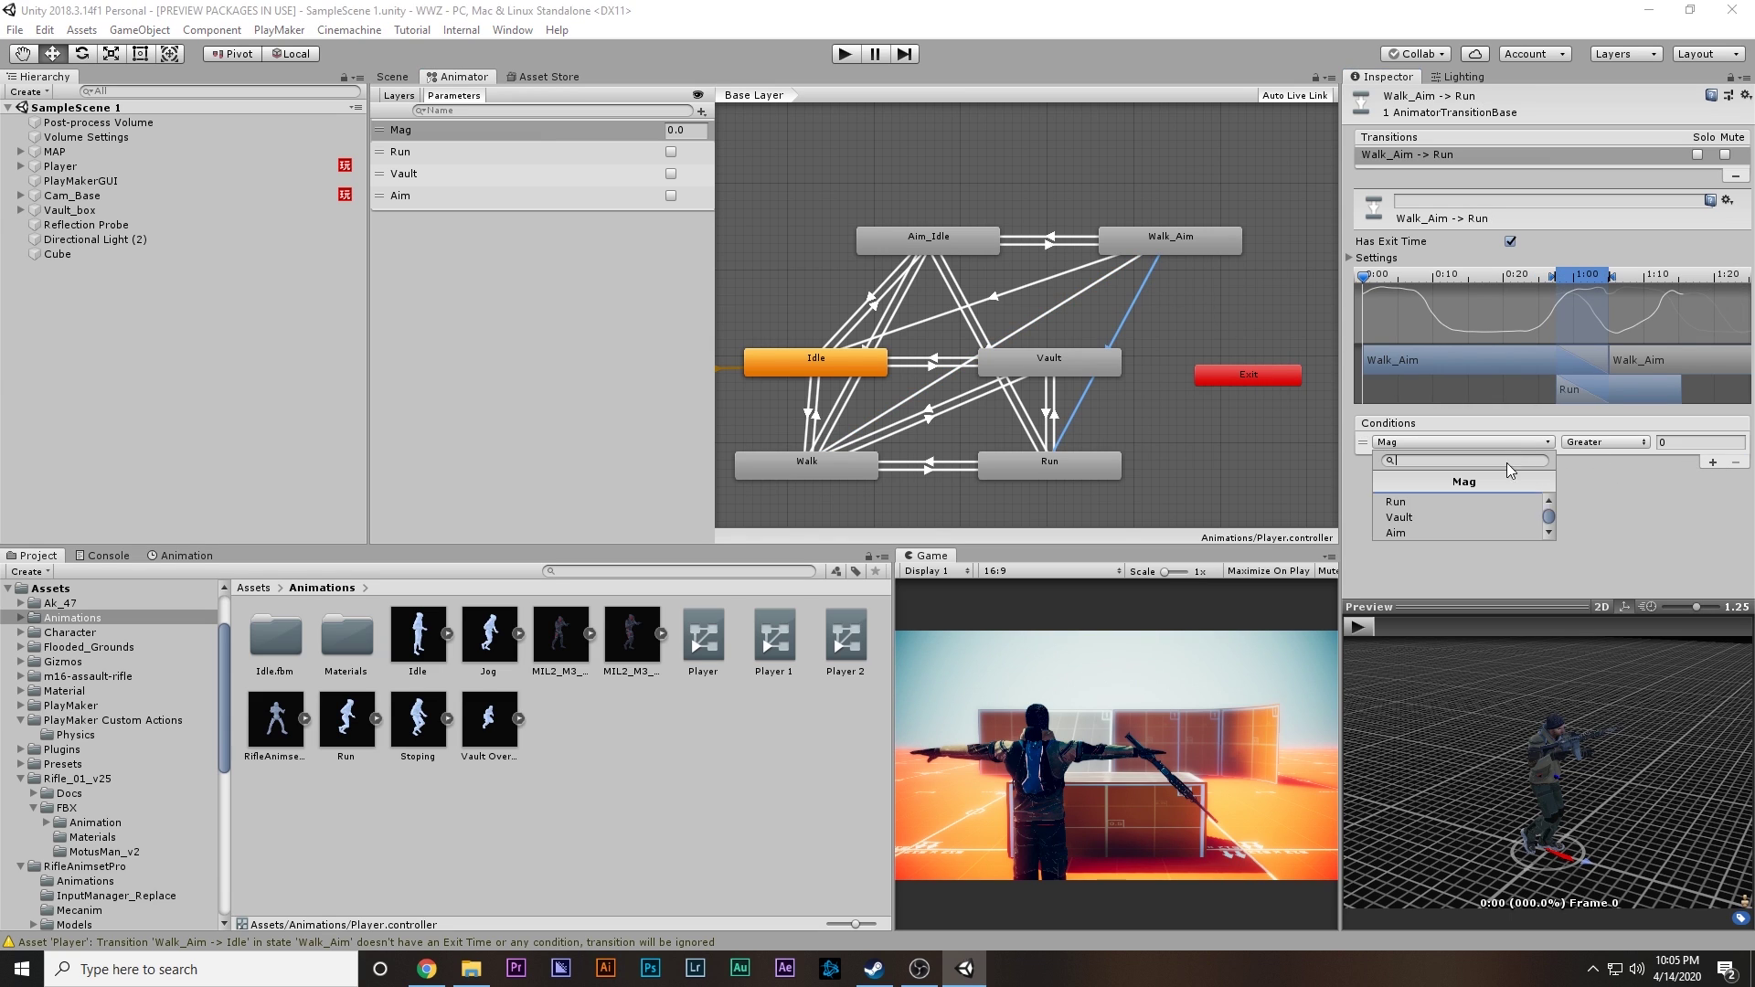
left_click(1477, 528)
left_click(1614, 446)
left_click(1581, 479)
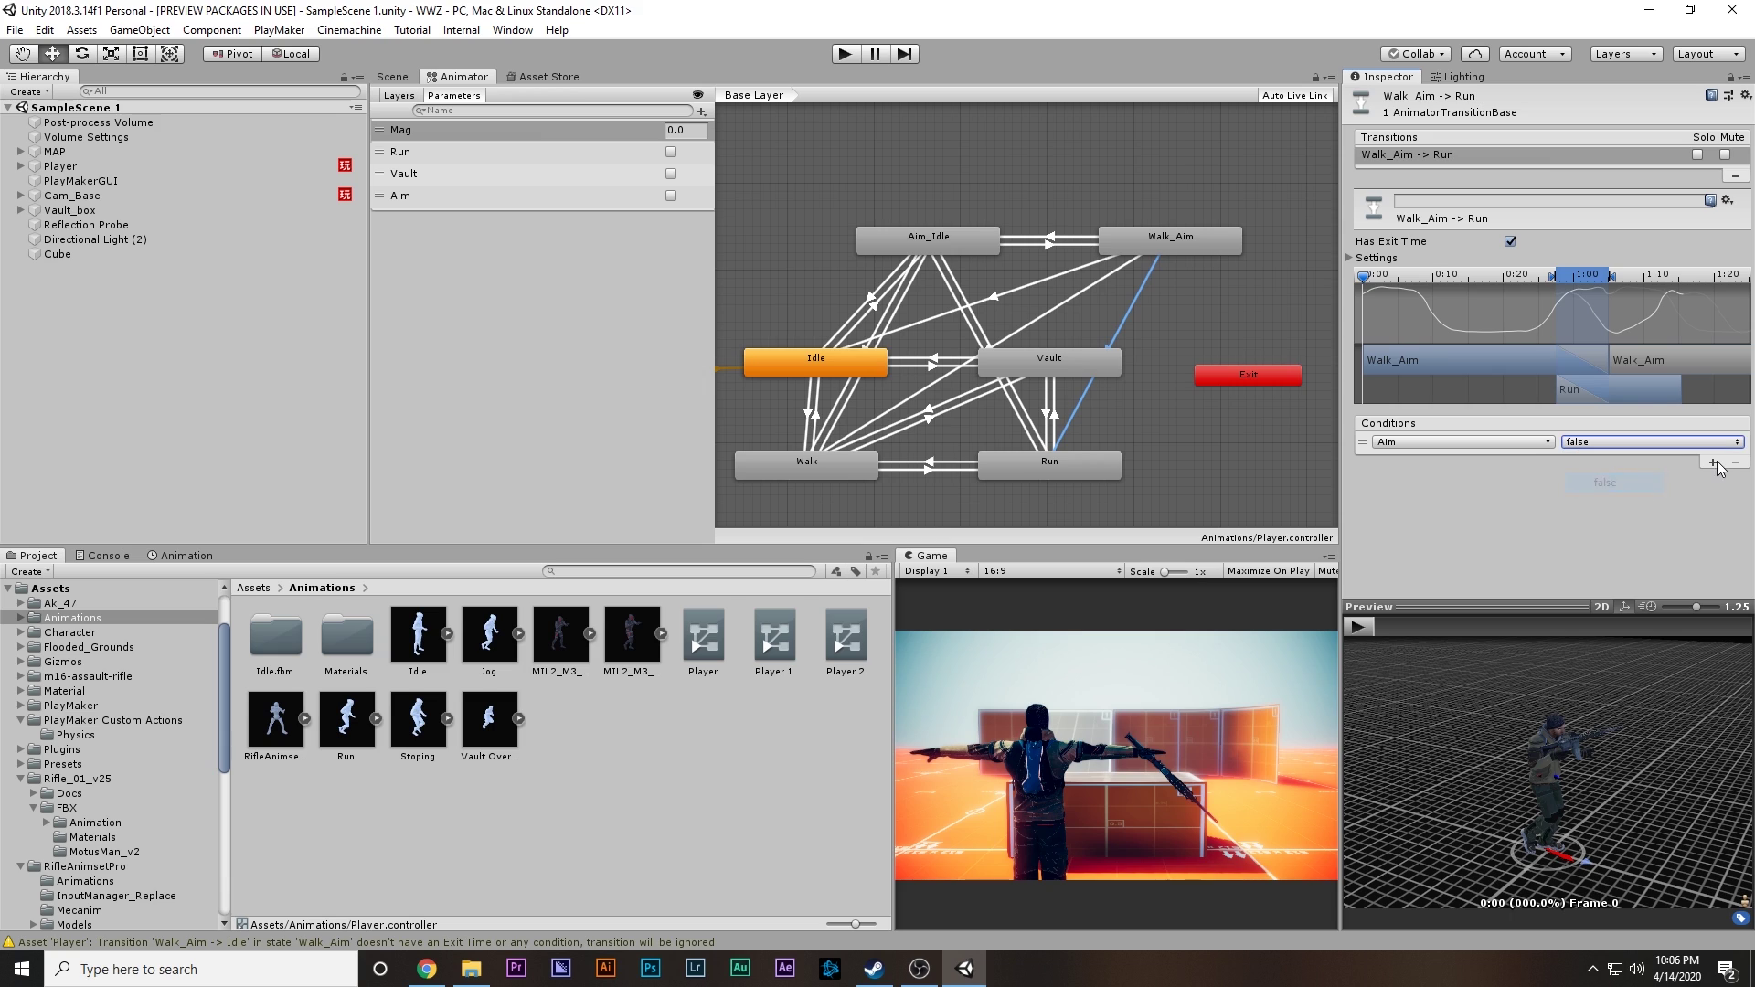
Step: Add a second condition based on the Run parameter to the Walk_Aim to Run transition
left_click(1711, 462)
left_click(1533, 464)
left_click(1582, 463)
left_click(1609, 464)
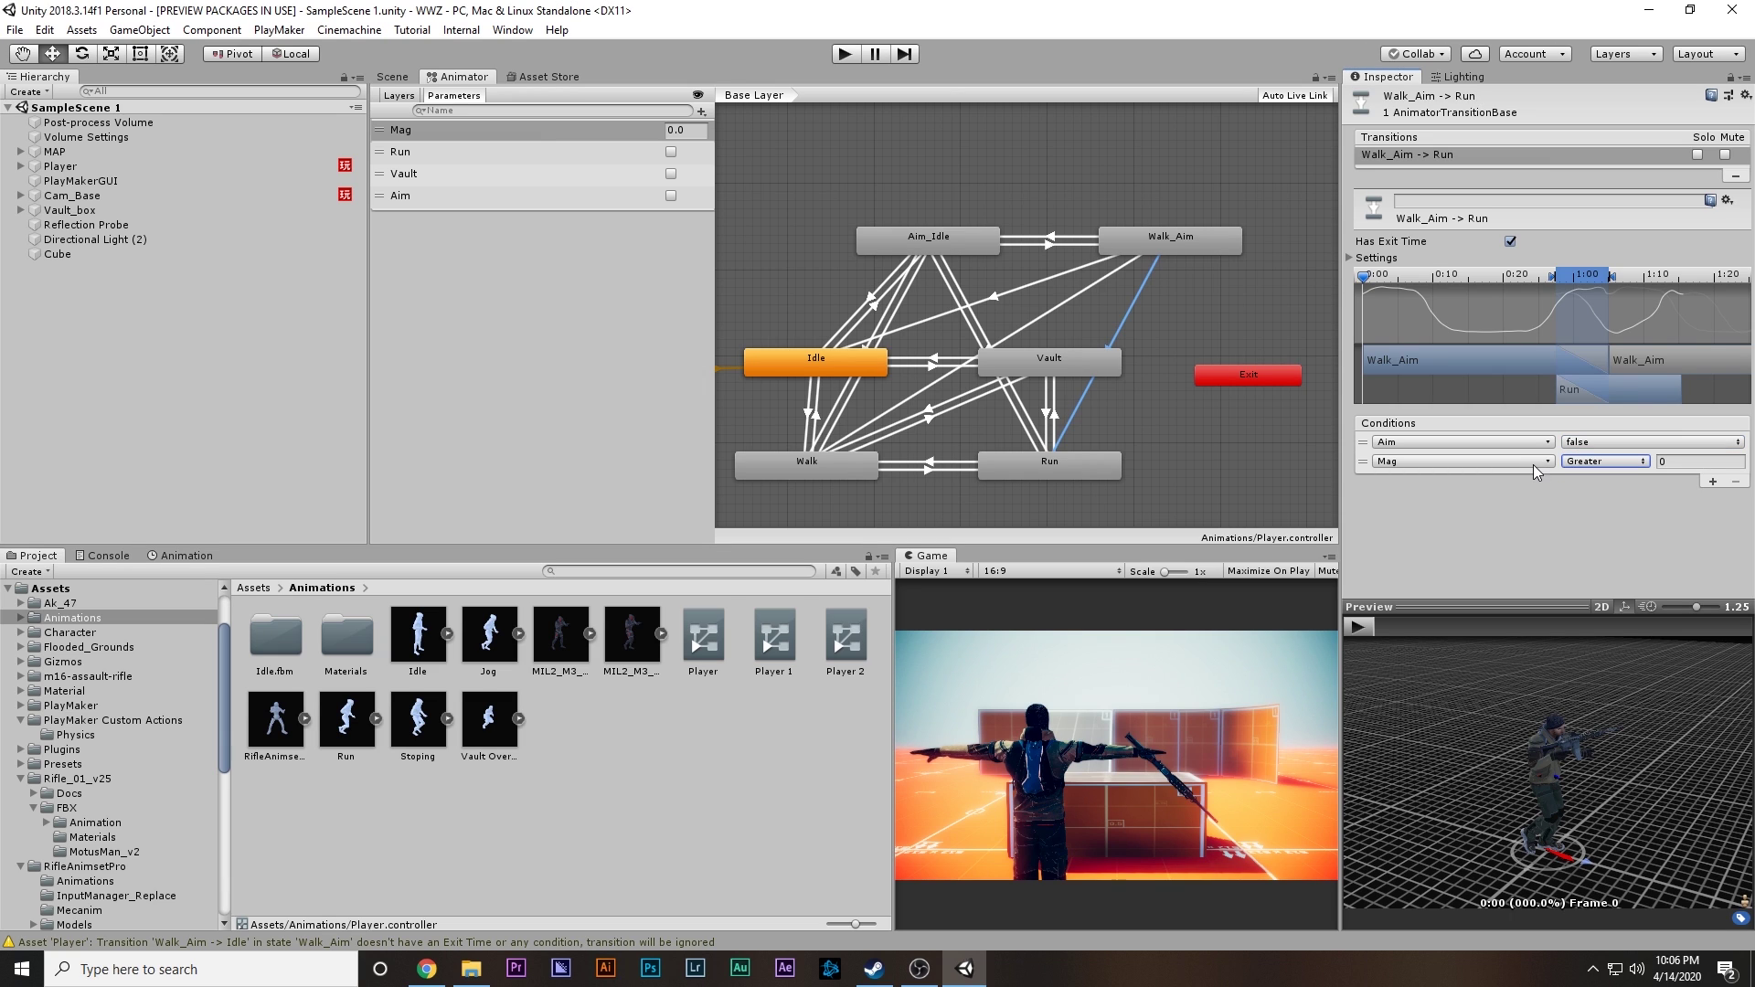
left_click(1512, 463)
left_click(1488, 520)
Step: Add a Run false condition to the Walk_Aim to Walk transition
left_click(1061, 304)
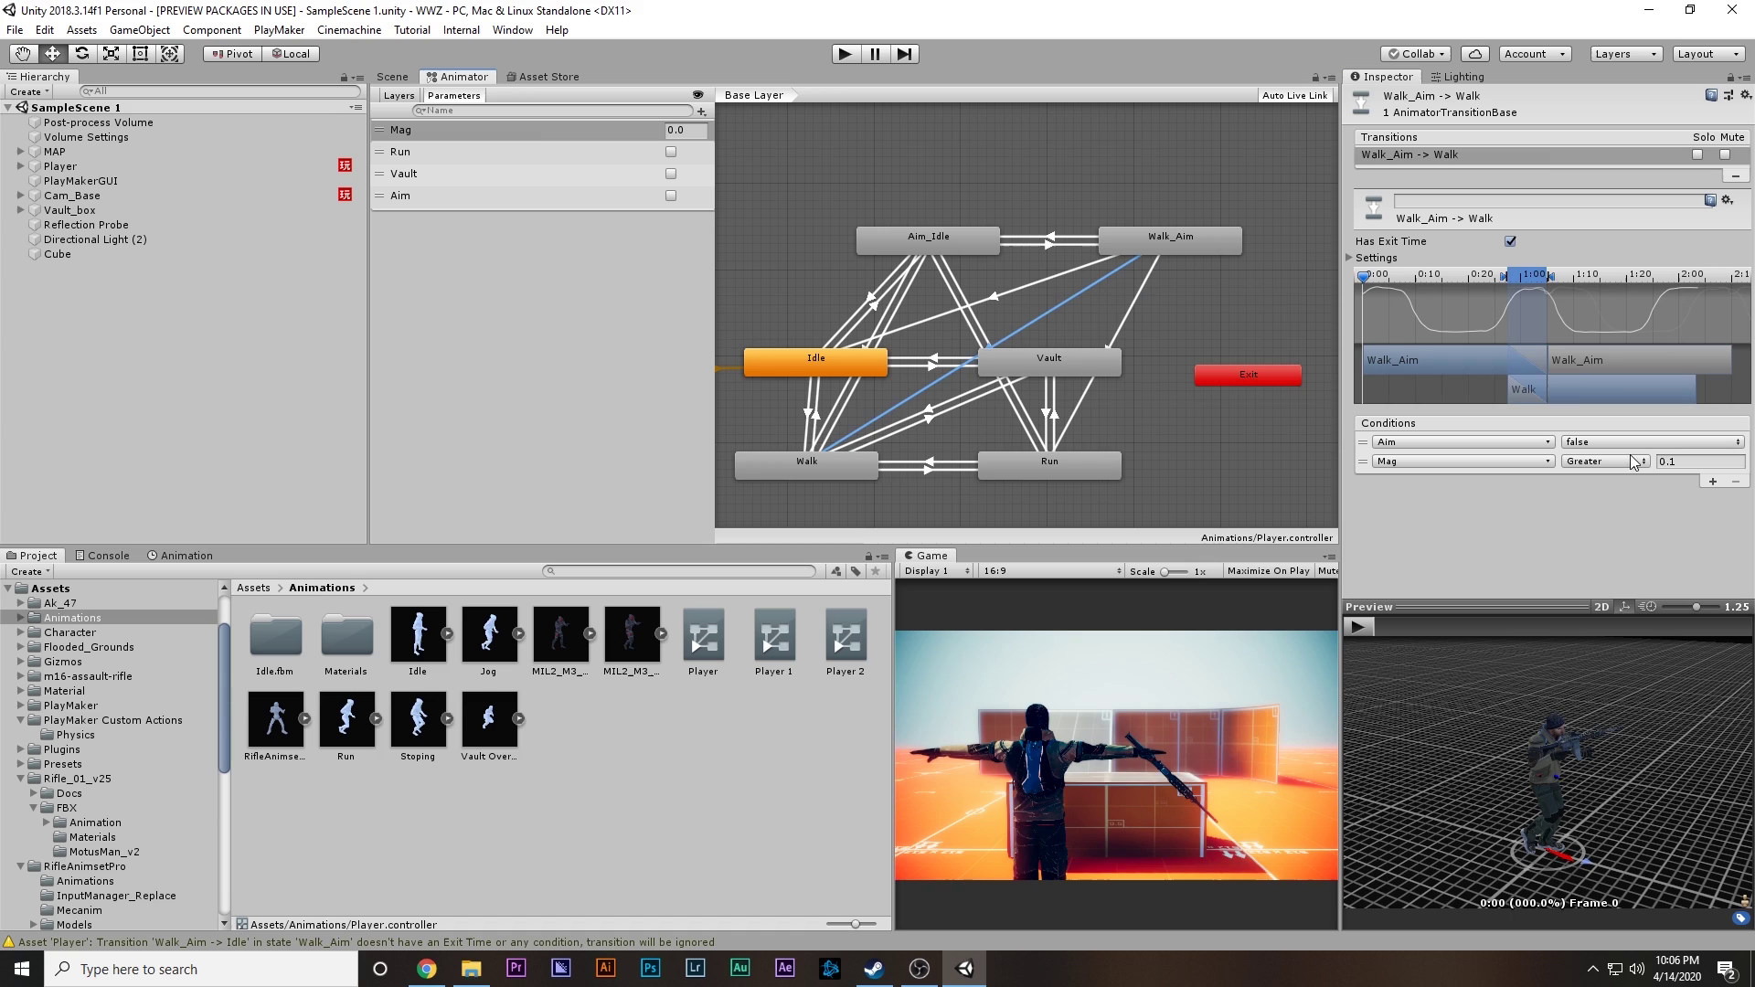
left_click(1712, 481)
left_click(1506, 482)
left_click(1442, 543)
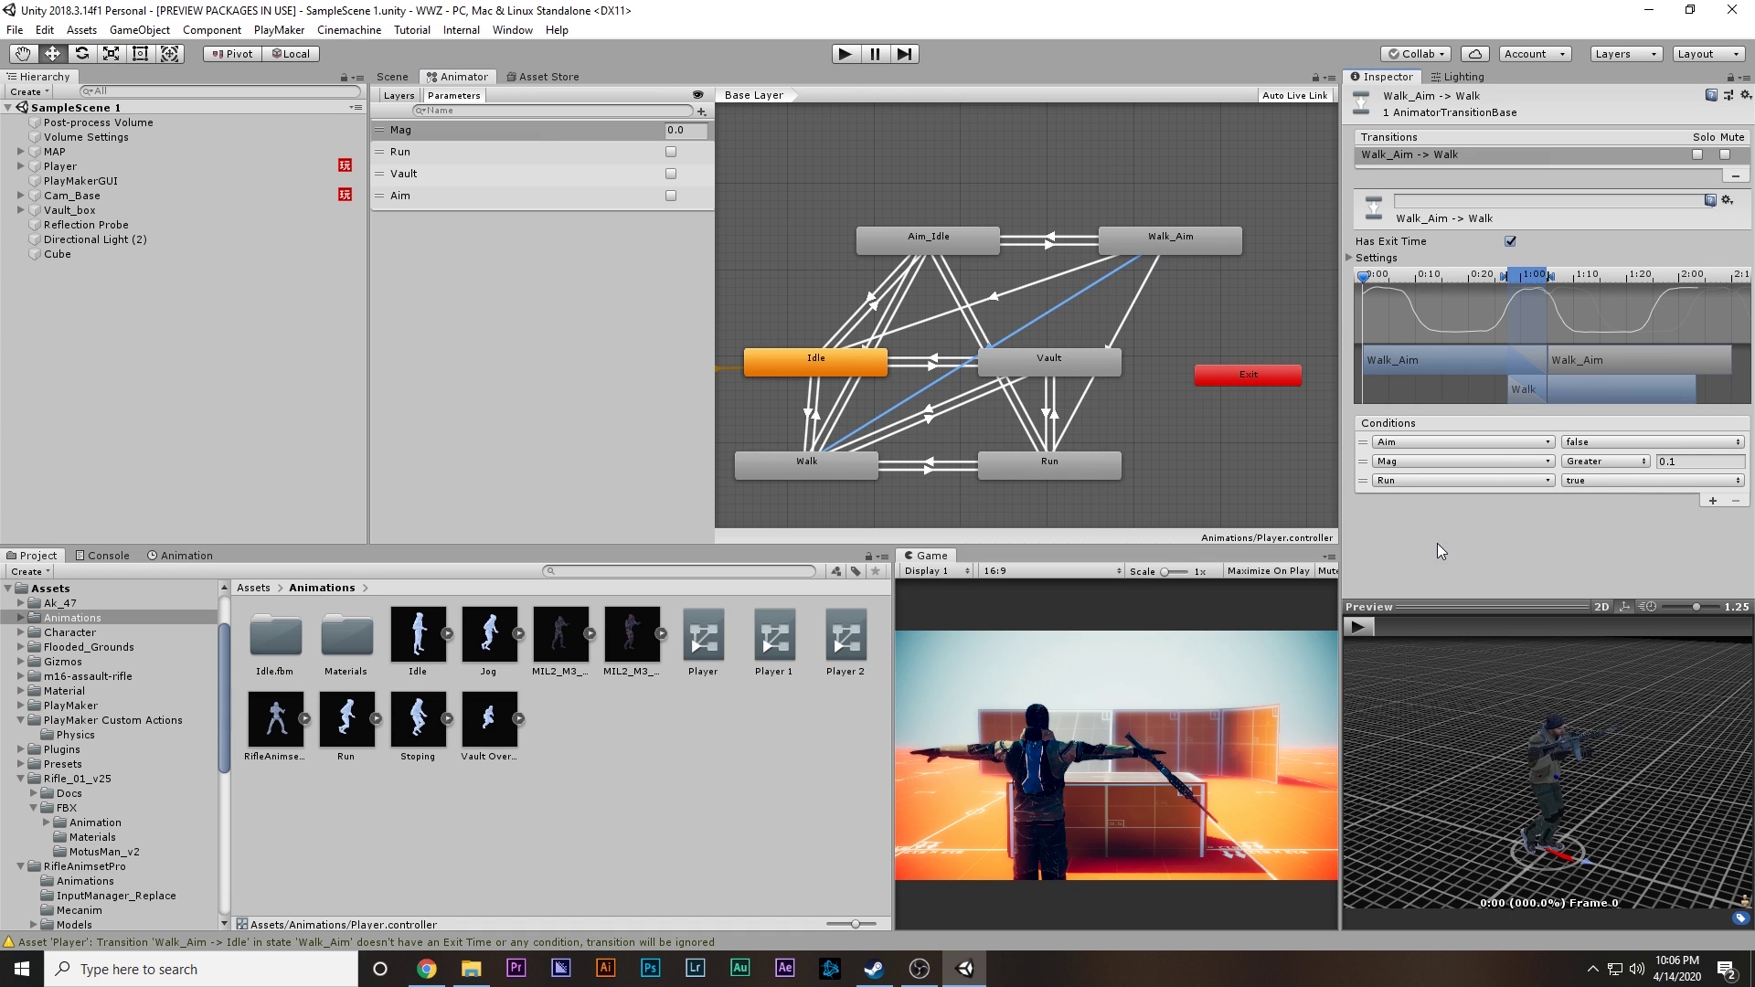
left_click(1584, 482)
left_click(1595, 520)
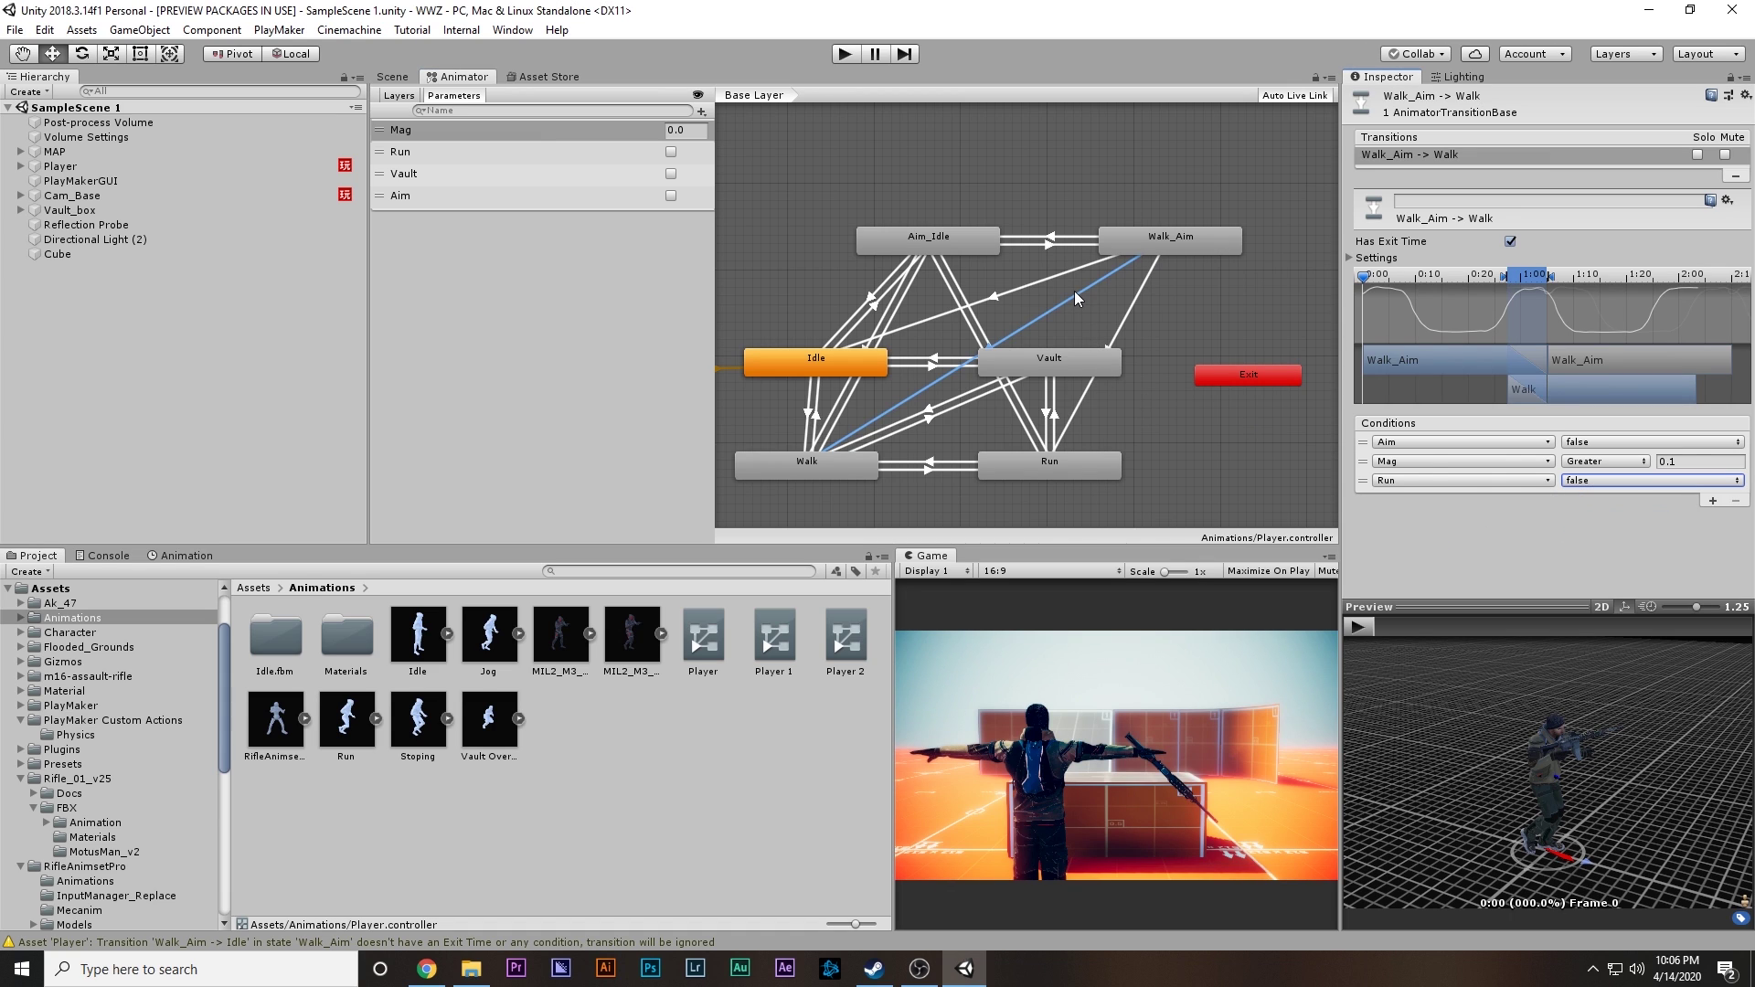
Step: Move the Aim_Idle and Walk_Aim states together so they line up above Idle and Vault
scroll(994, 419, "up", 1)
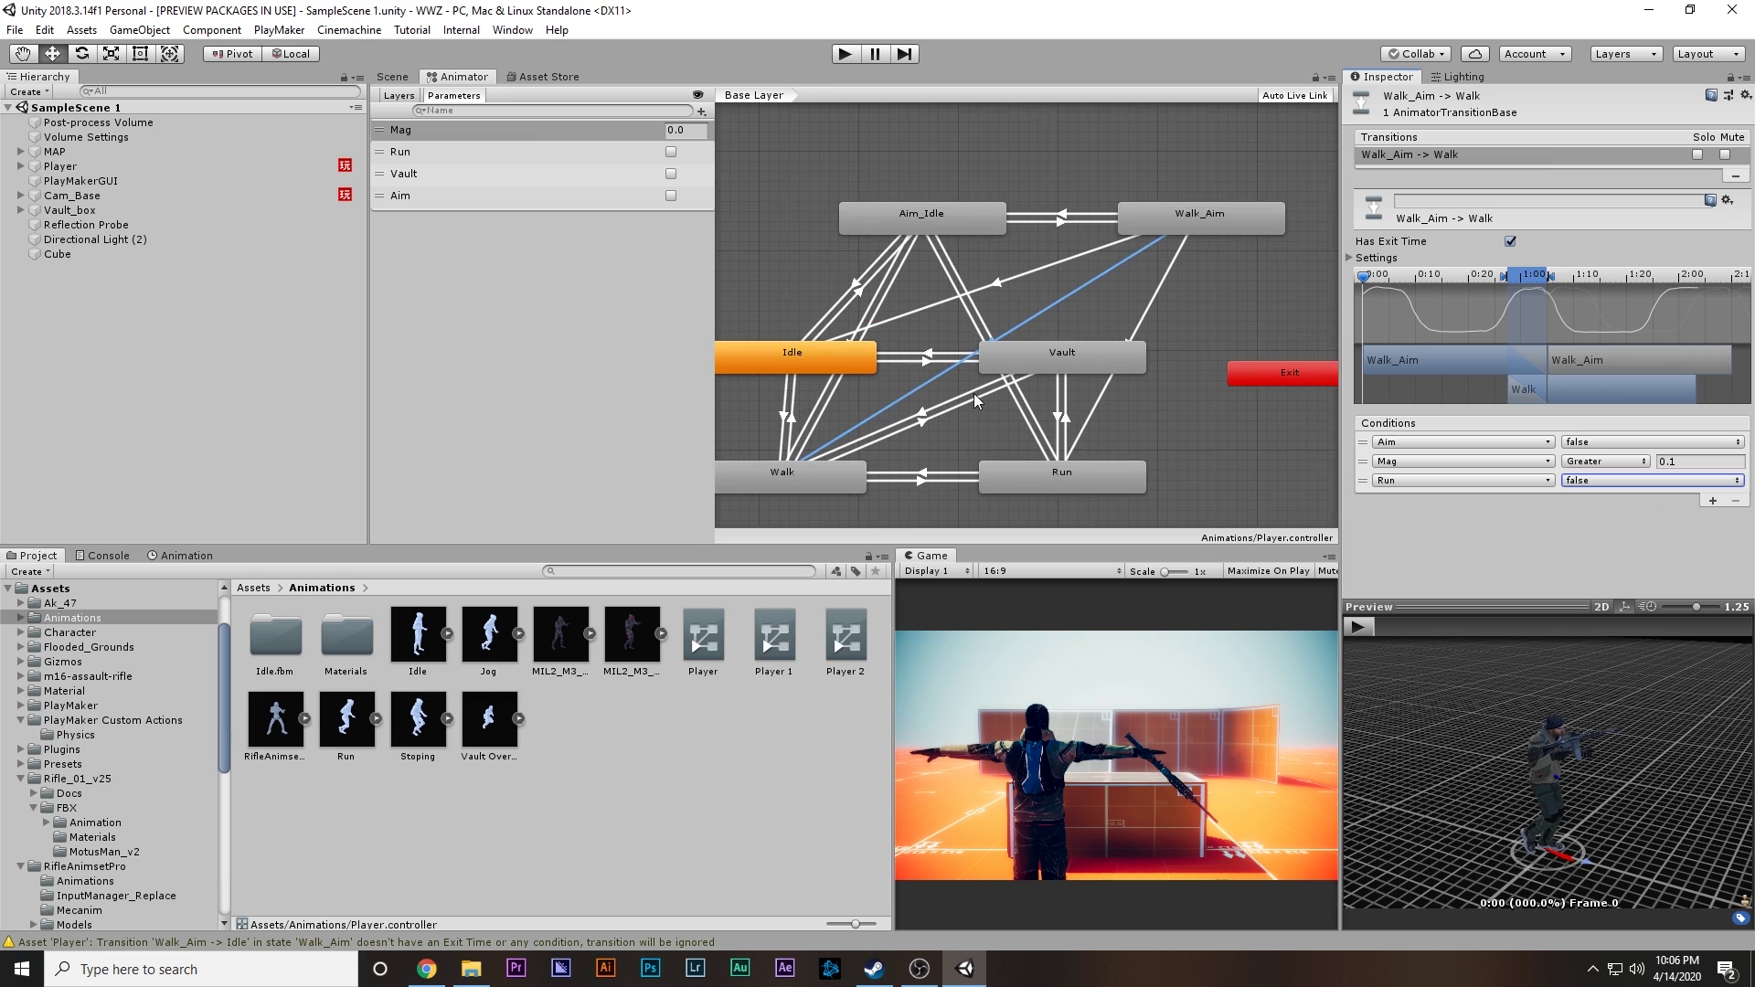
scroll(973, 393, "down", 2)
left_click_drag(877, 223, 1089, 239)
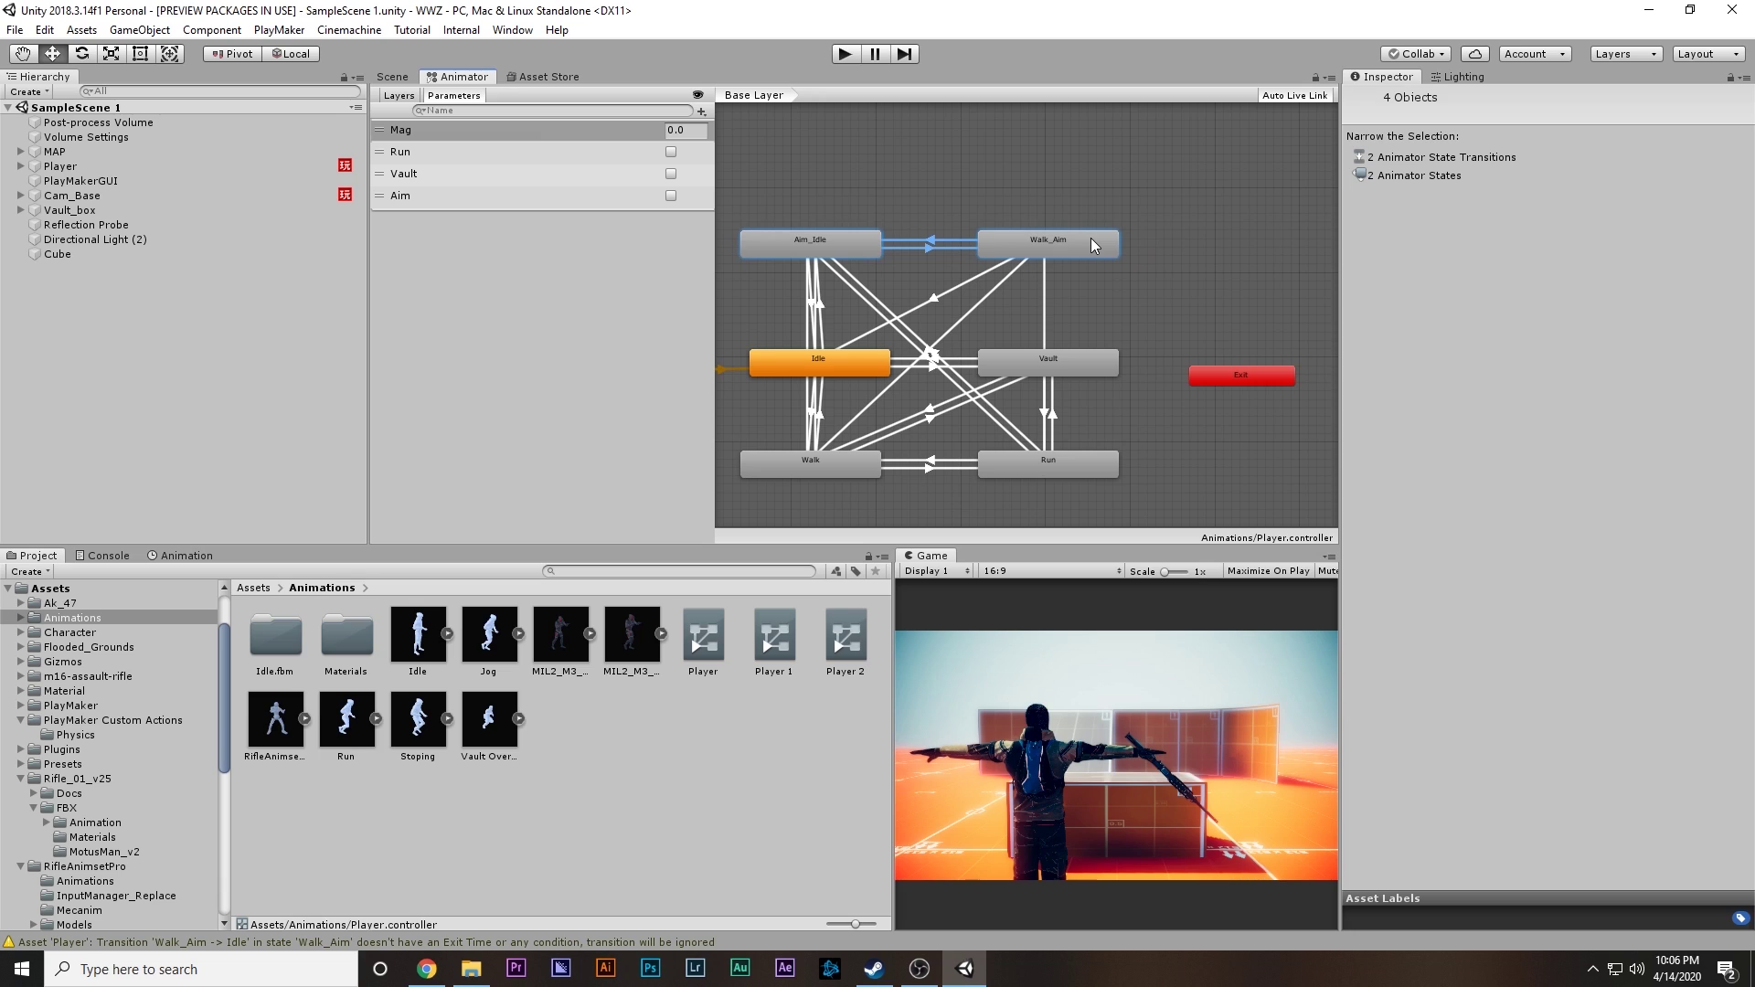
scroll(915, 322, "up", 1)
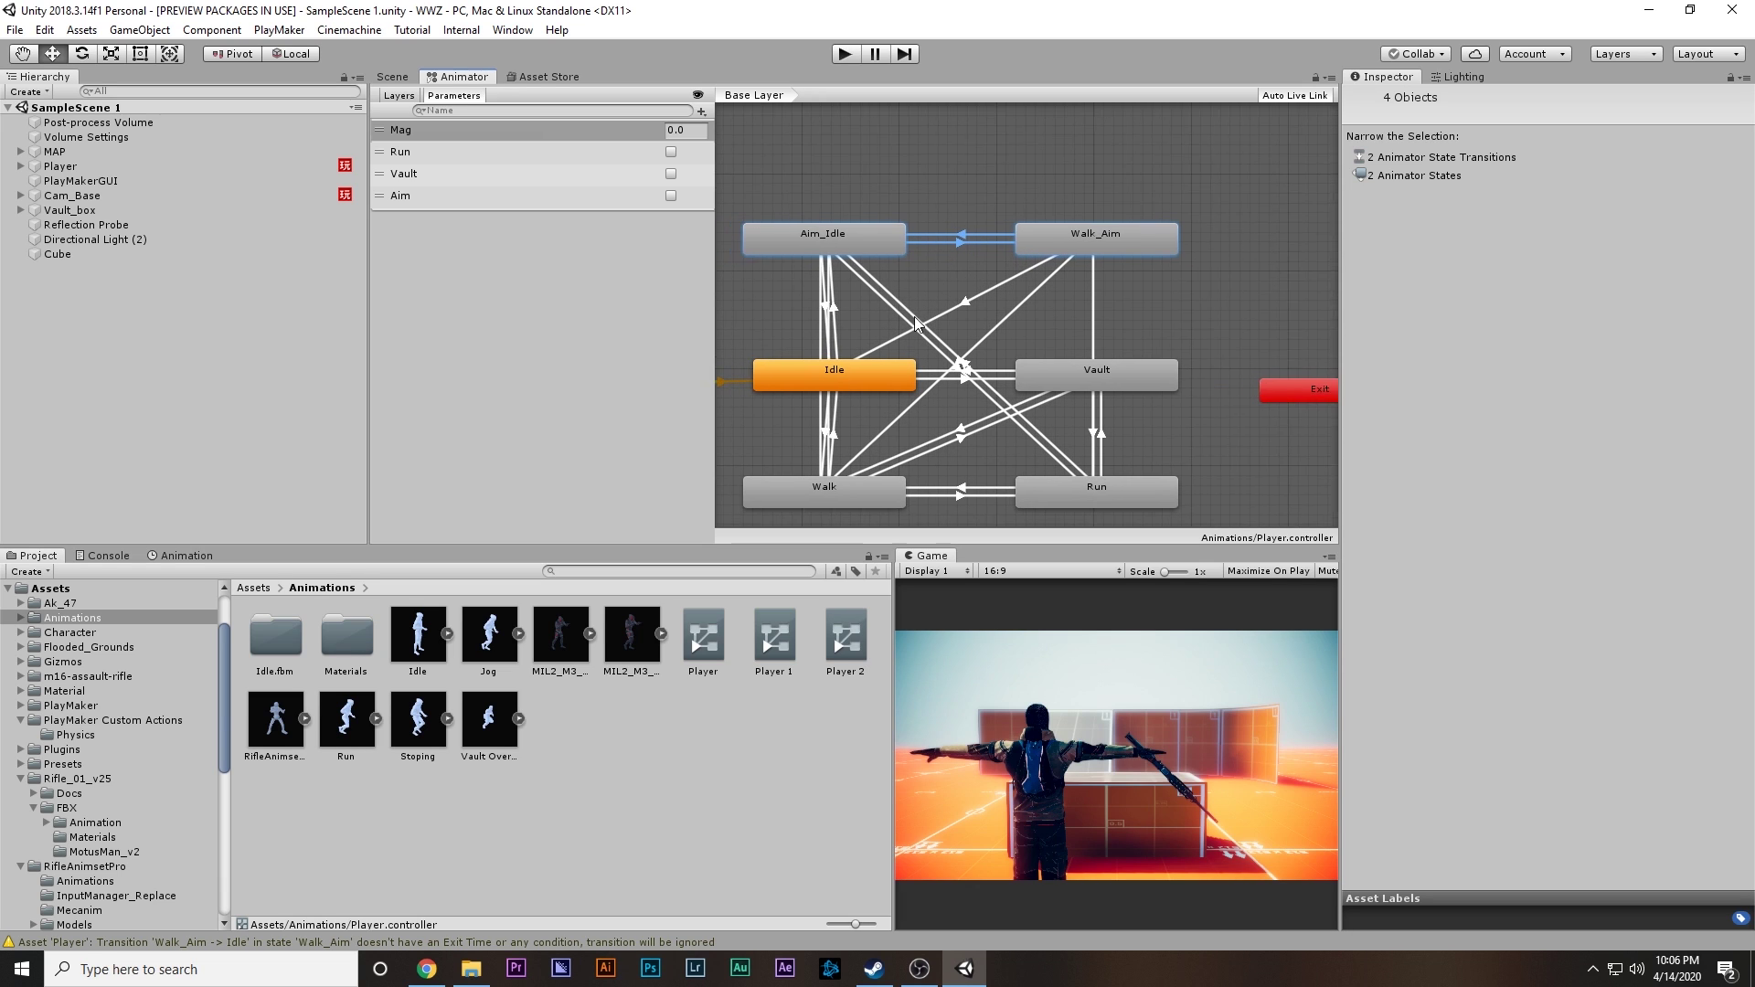
middle_click_drag(915, 321, 928, 265)
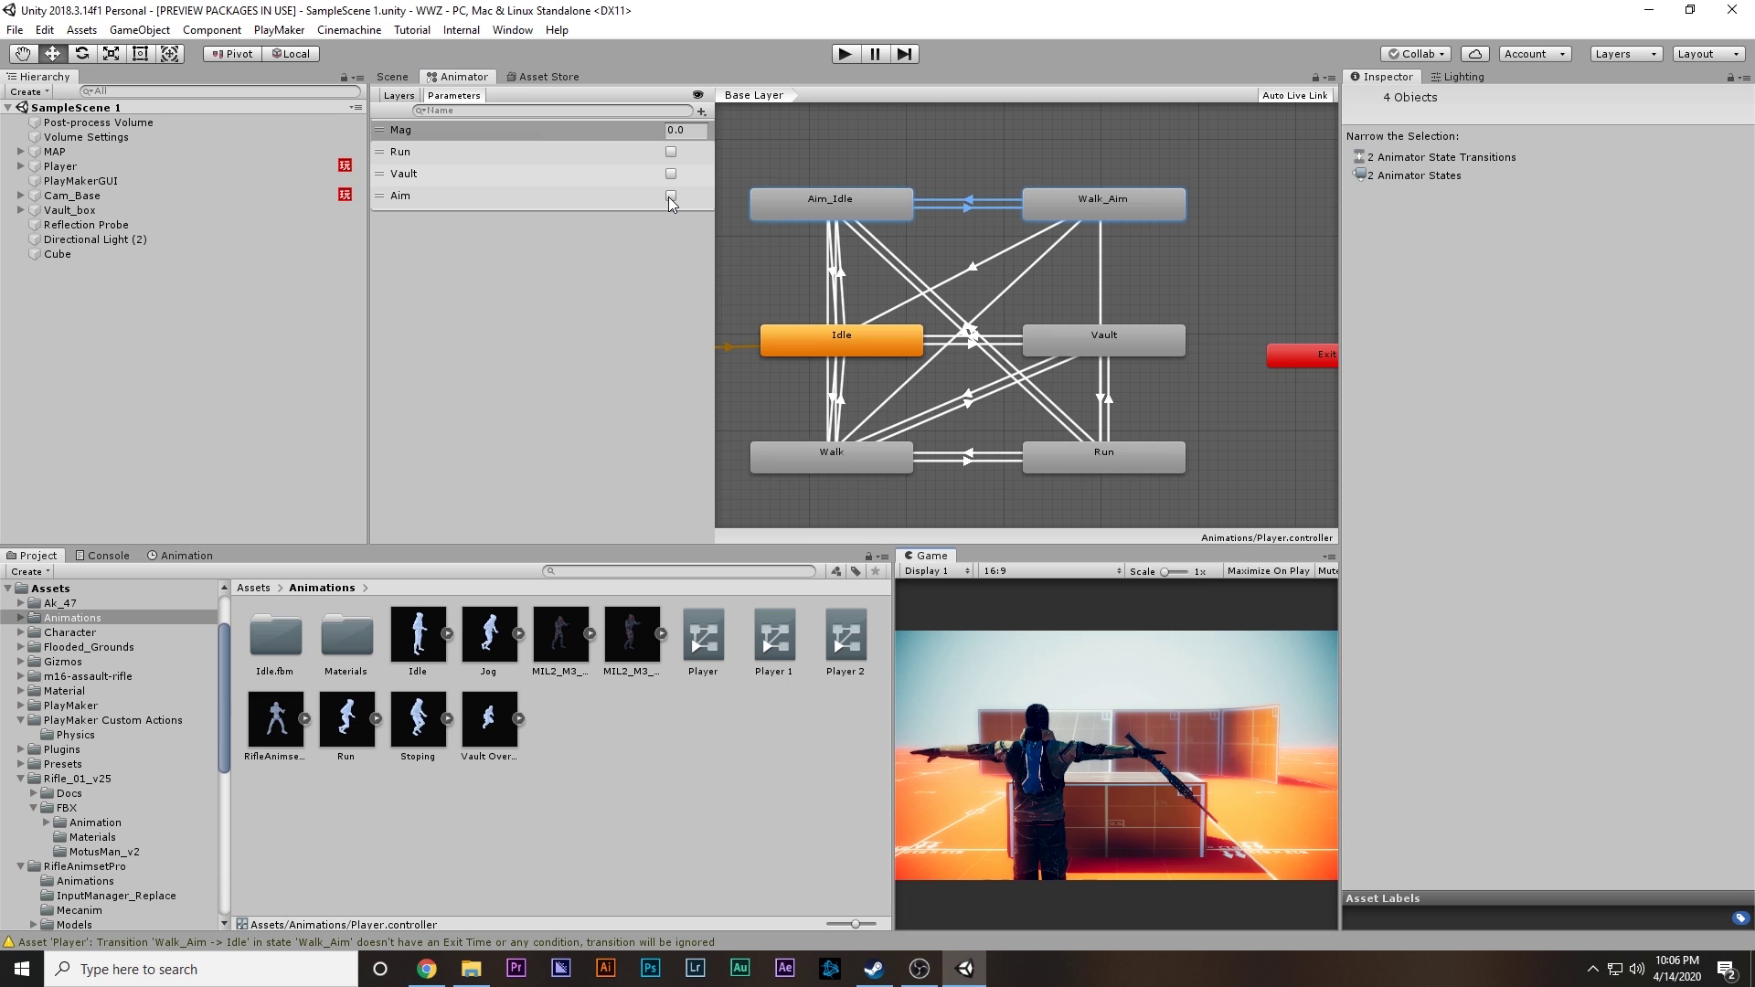
Step: Open the Player object's PlayMaker FSM for editing and place its window over the middle of the workspace
left_click(88, 165)
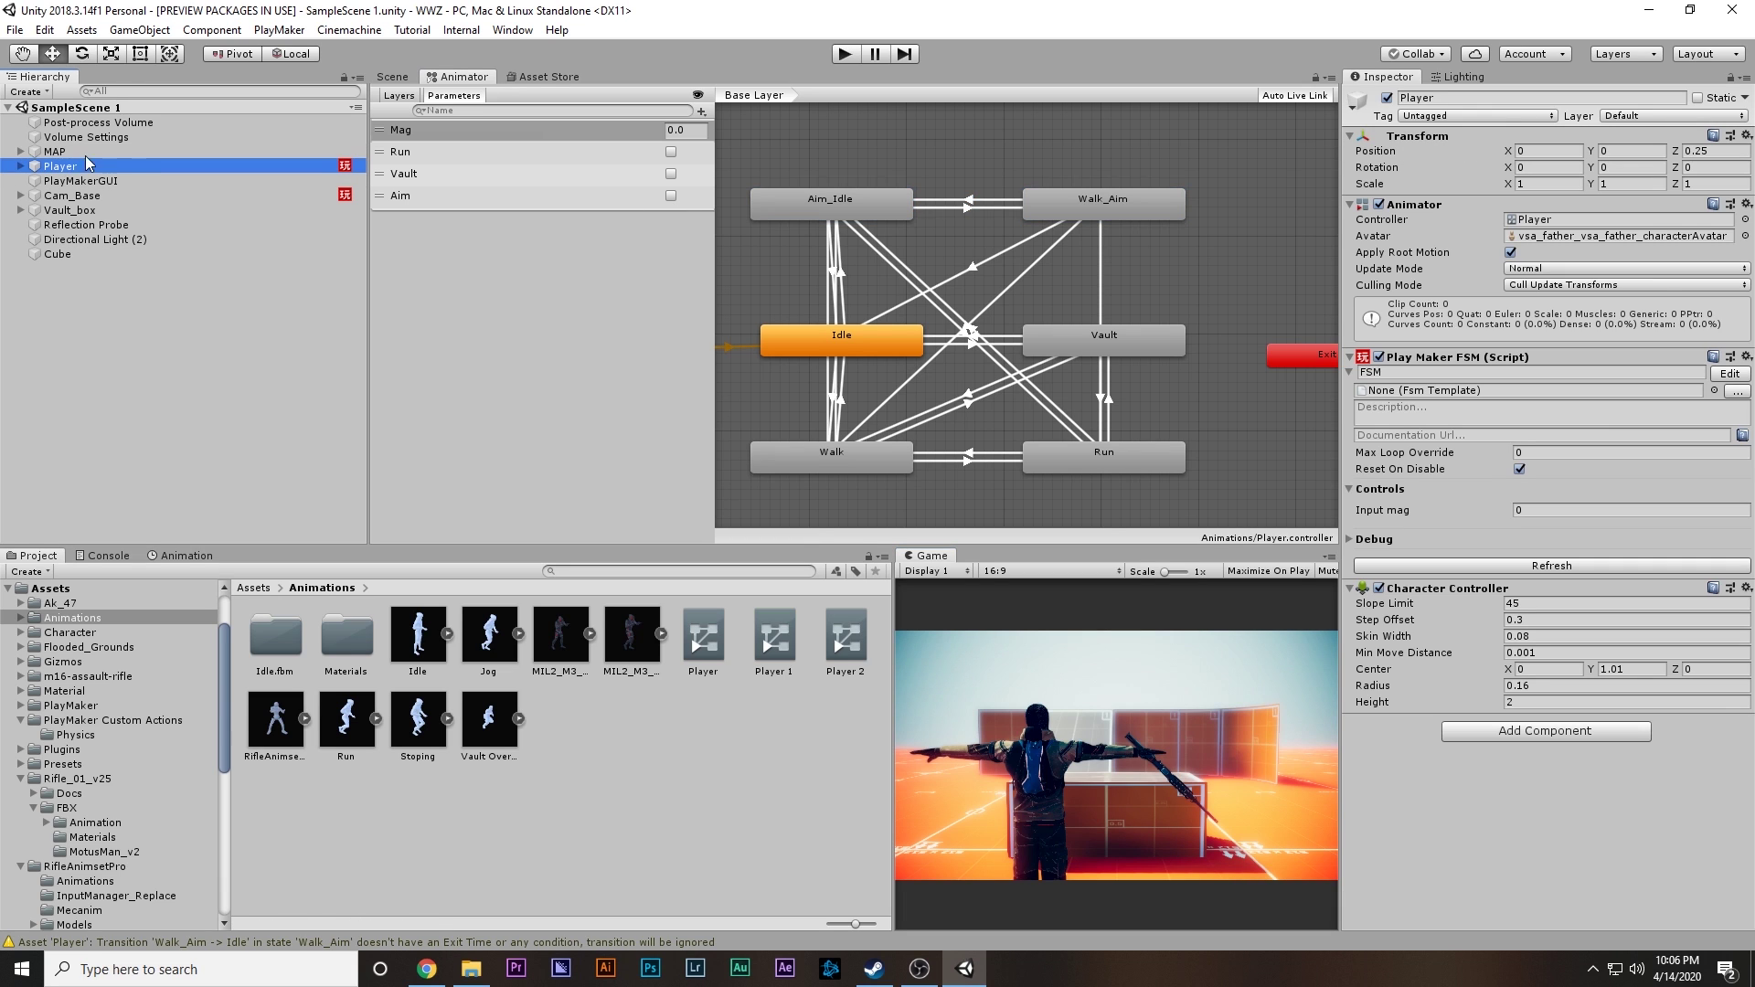
left_click(1727, 374)
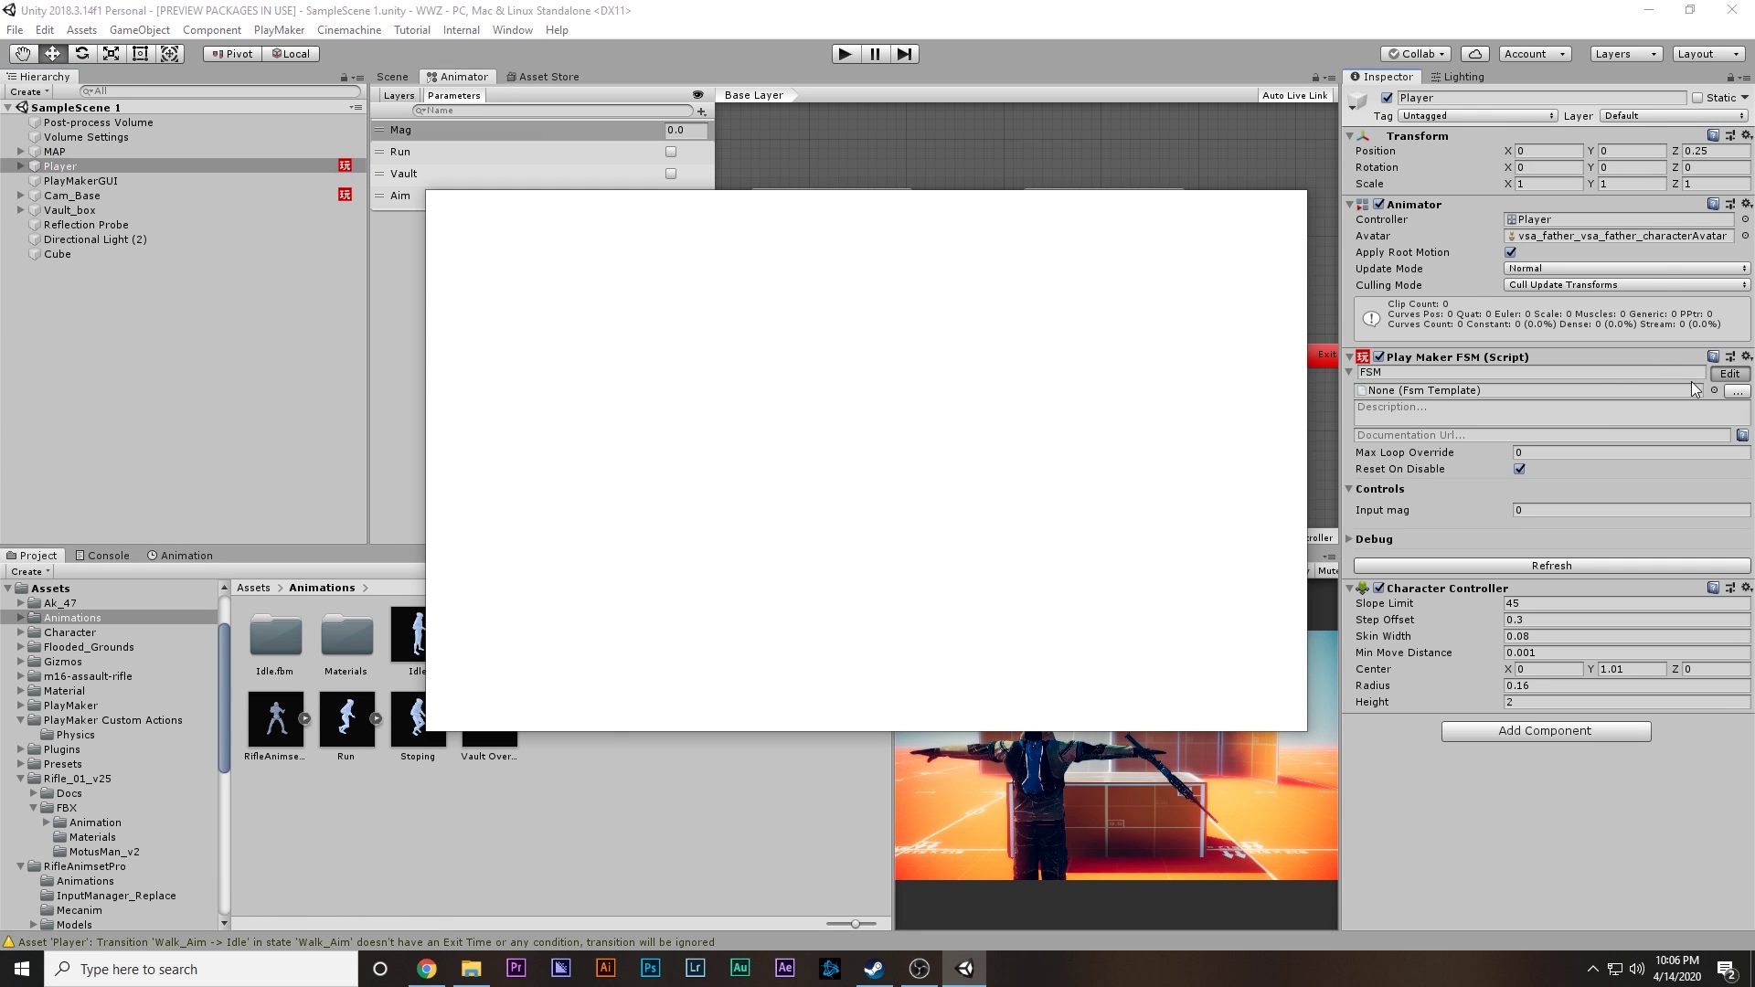
middle_click_drag(682, 382, 815, 339)
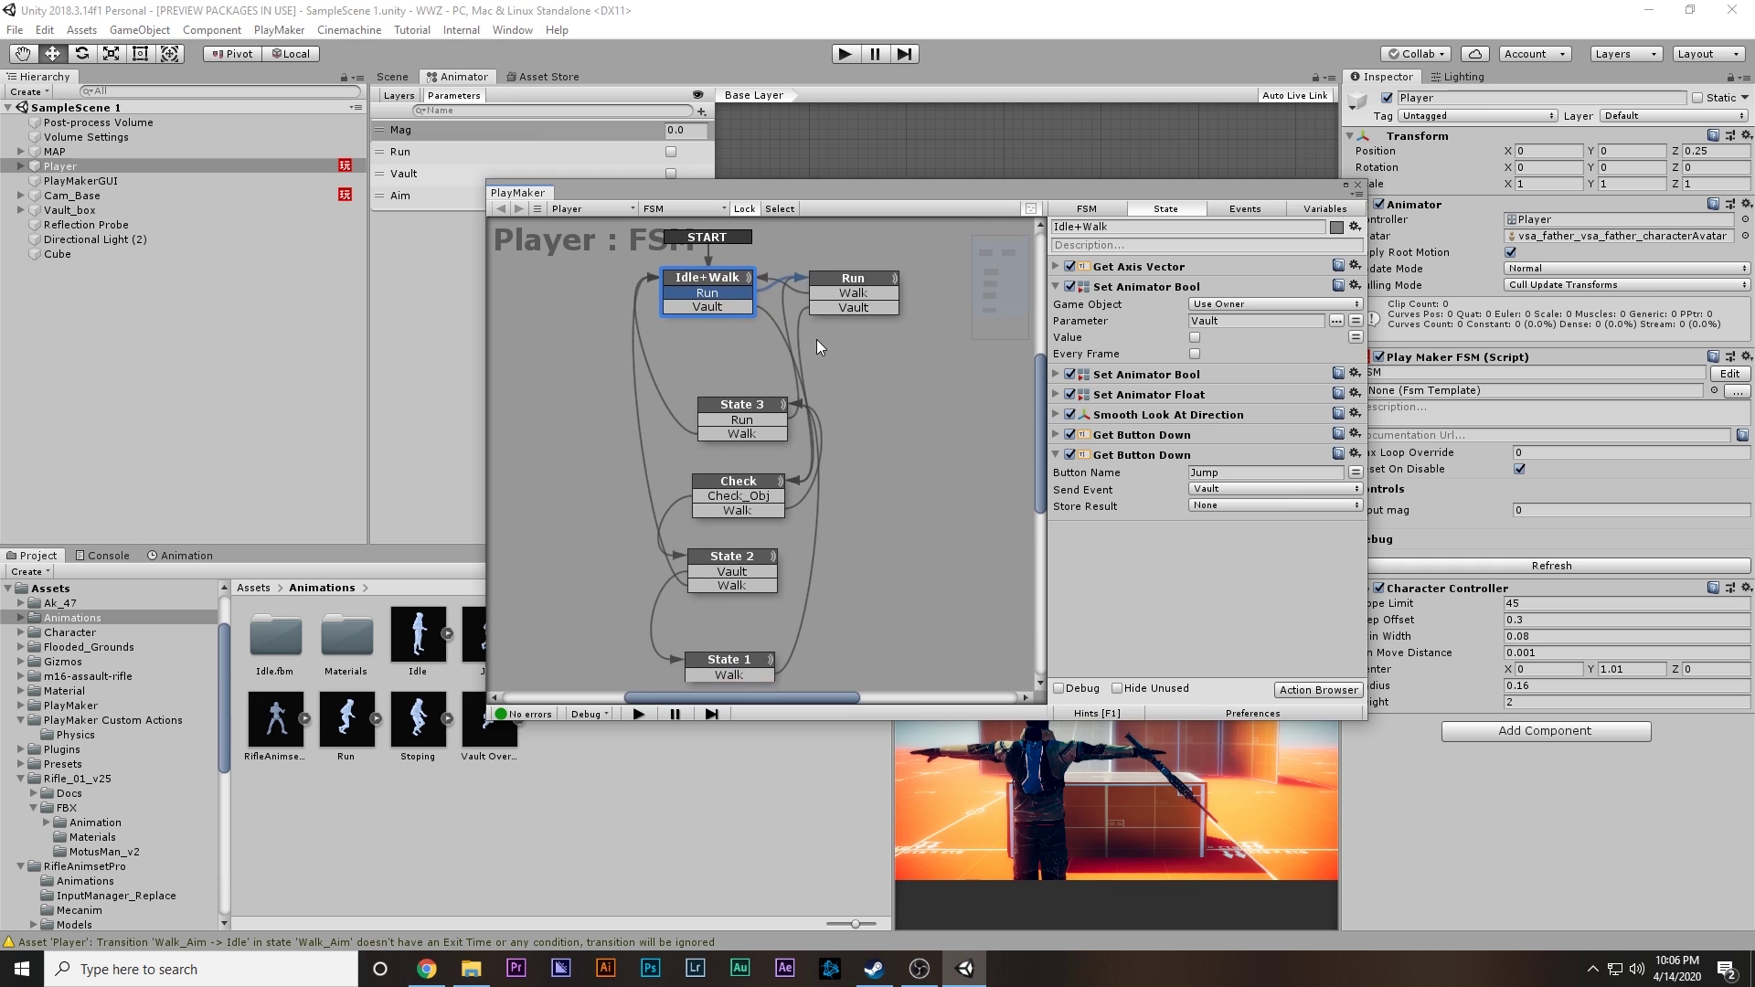
scroll(808, 358, "down", 2)
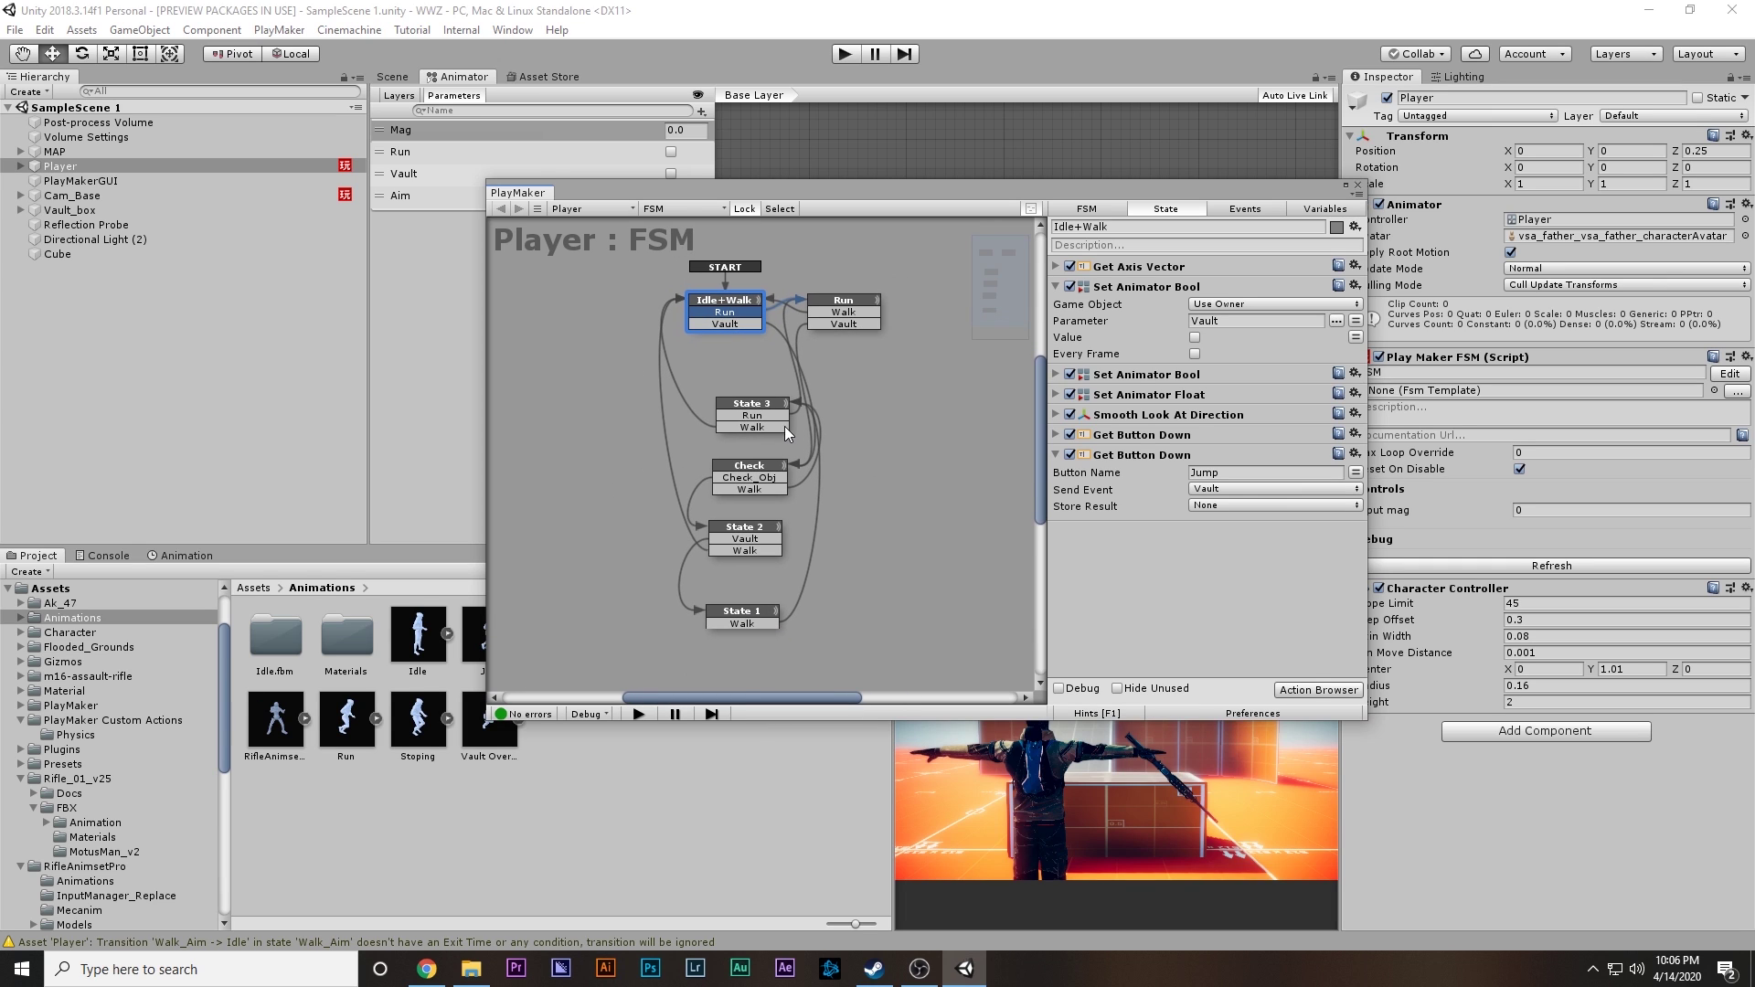
left_click_drag(1024, 194, 943, 78)
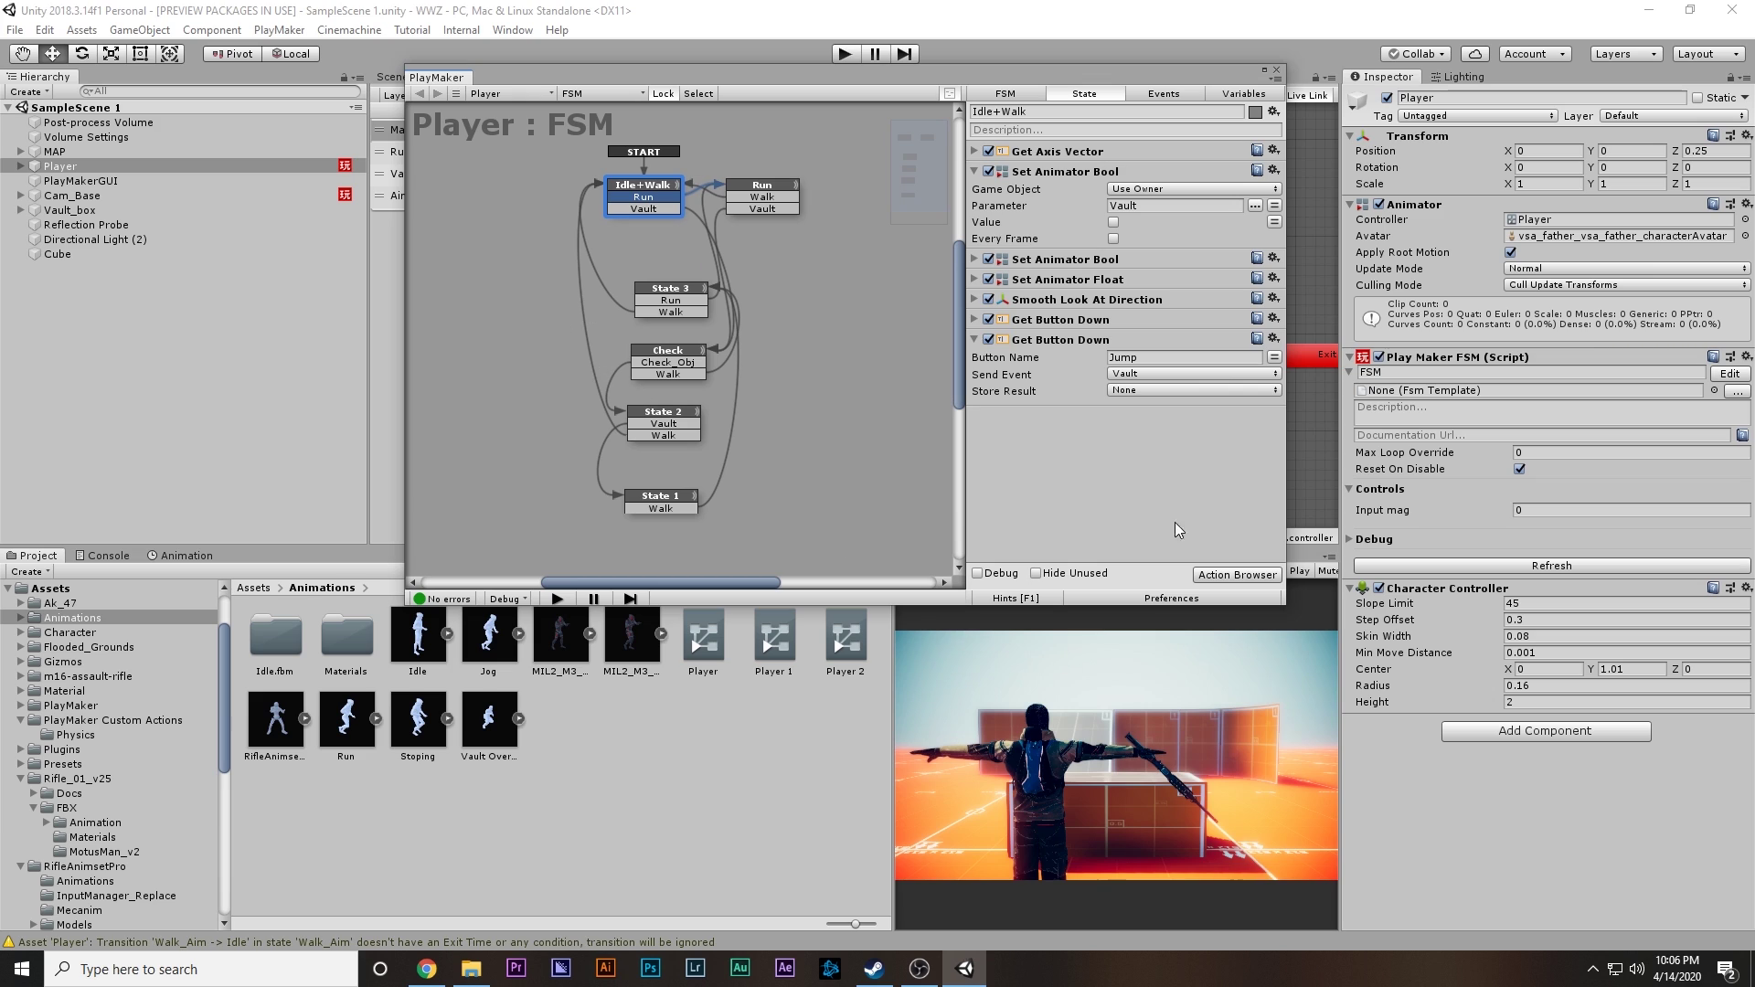
left_click_drag(795, 73, 830, 238)
Step: Move the Idle+Walk and Run states together in the FSM graph, closer to and just above State 3
left_click_drag(578, 282, 853, 740)
left_click(832, 627)
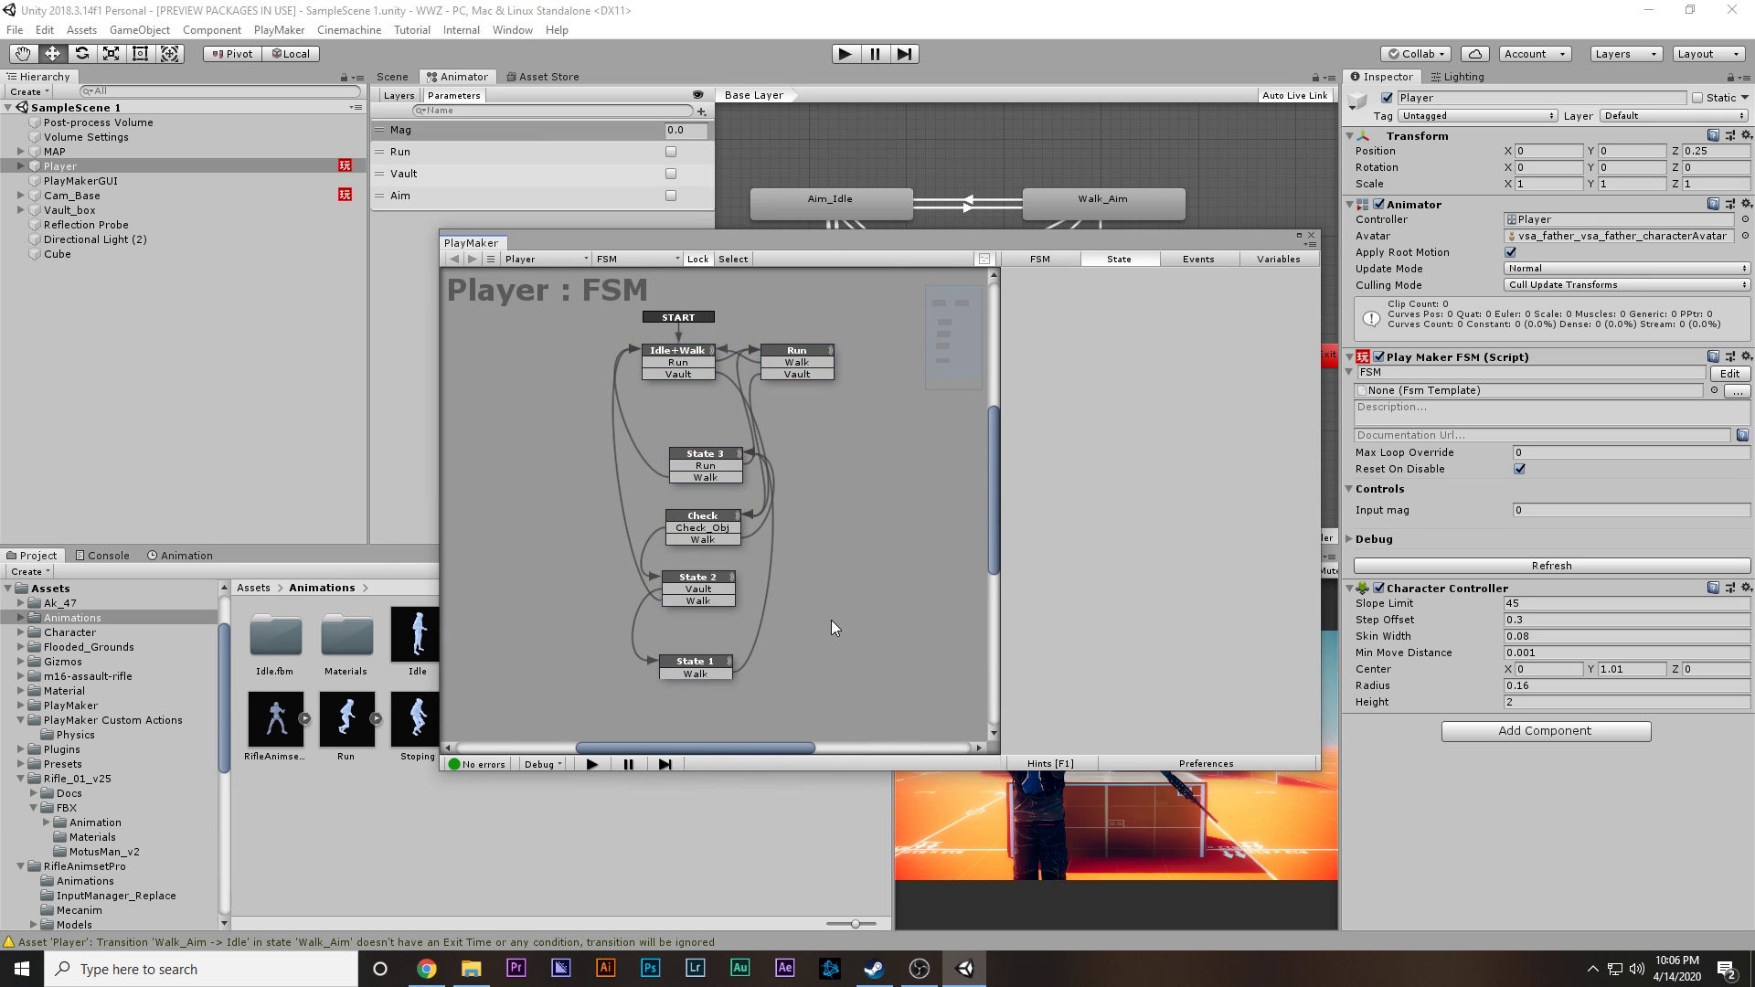
left_click_drag(587, 300, 603, 243)
left_click(853, 703)
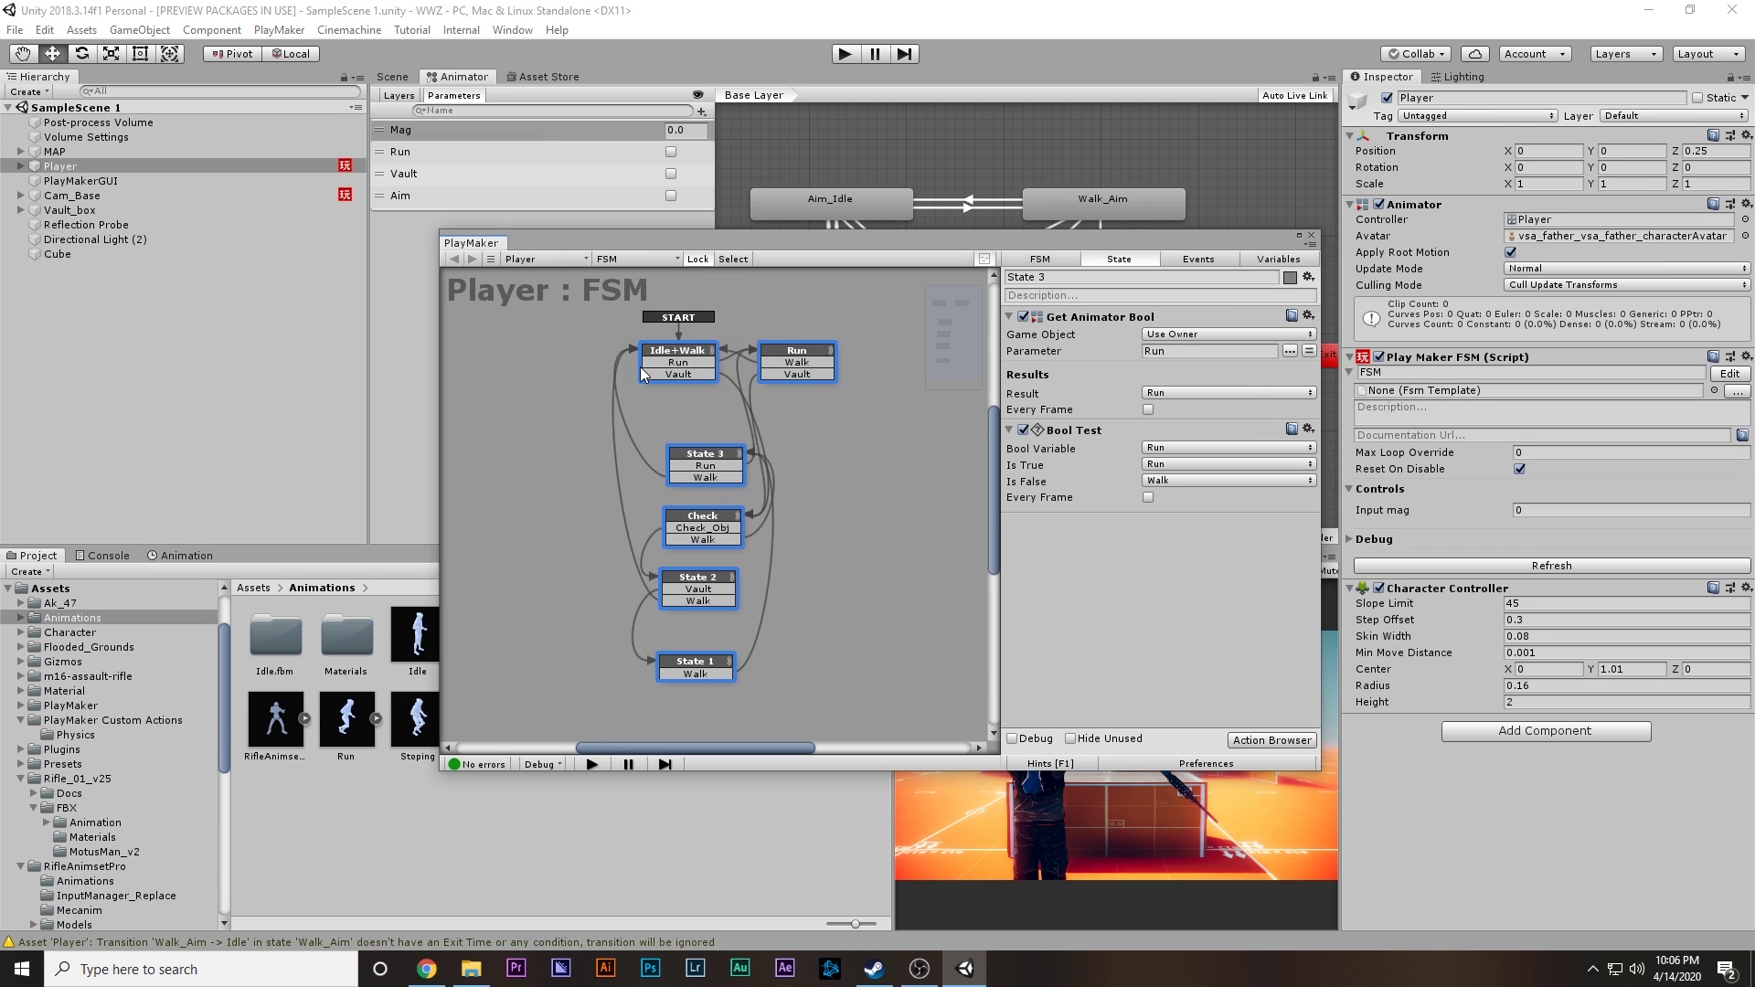
mouse_move(595, 312)
left_mouse_down()
mouse_move(832, 368)
mouse_move(816, 370)
left_mouse_up()
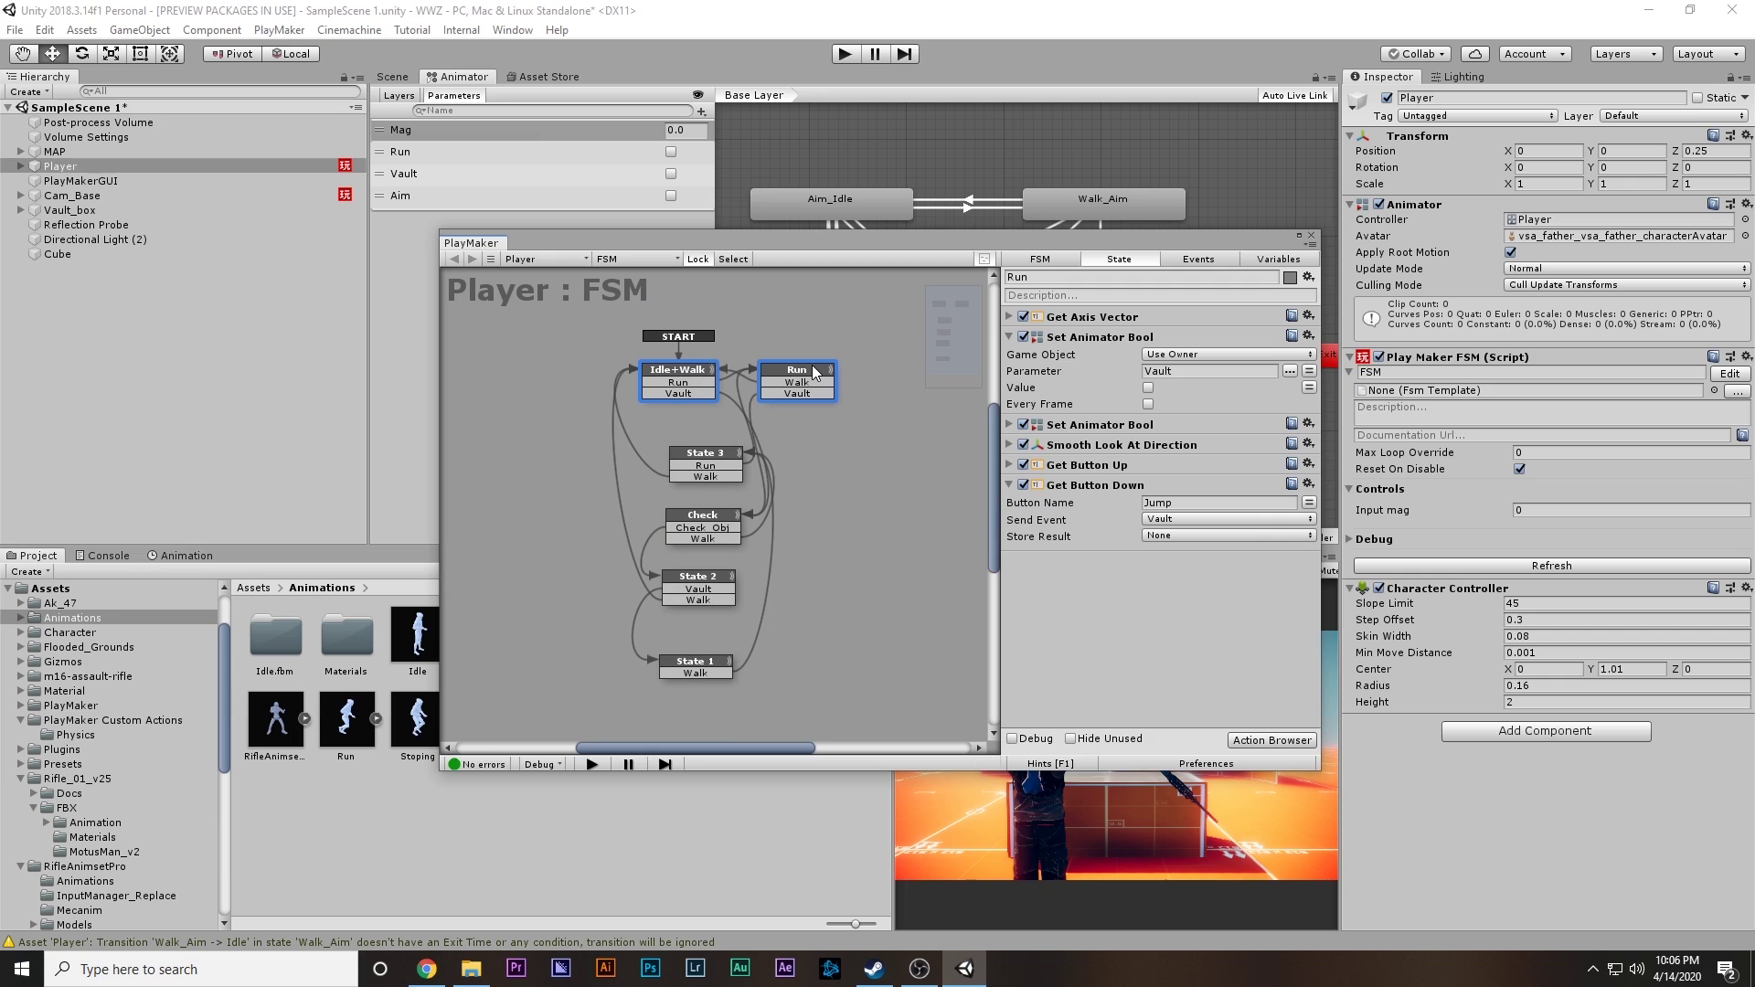
left_click(802, 326)
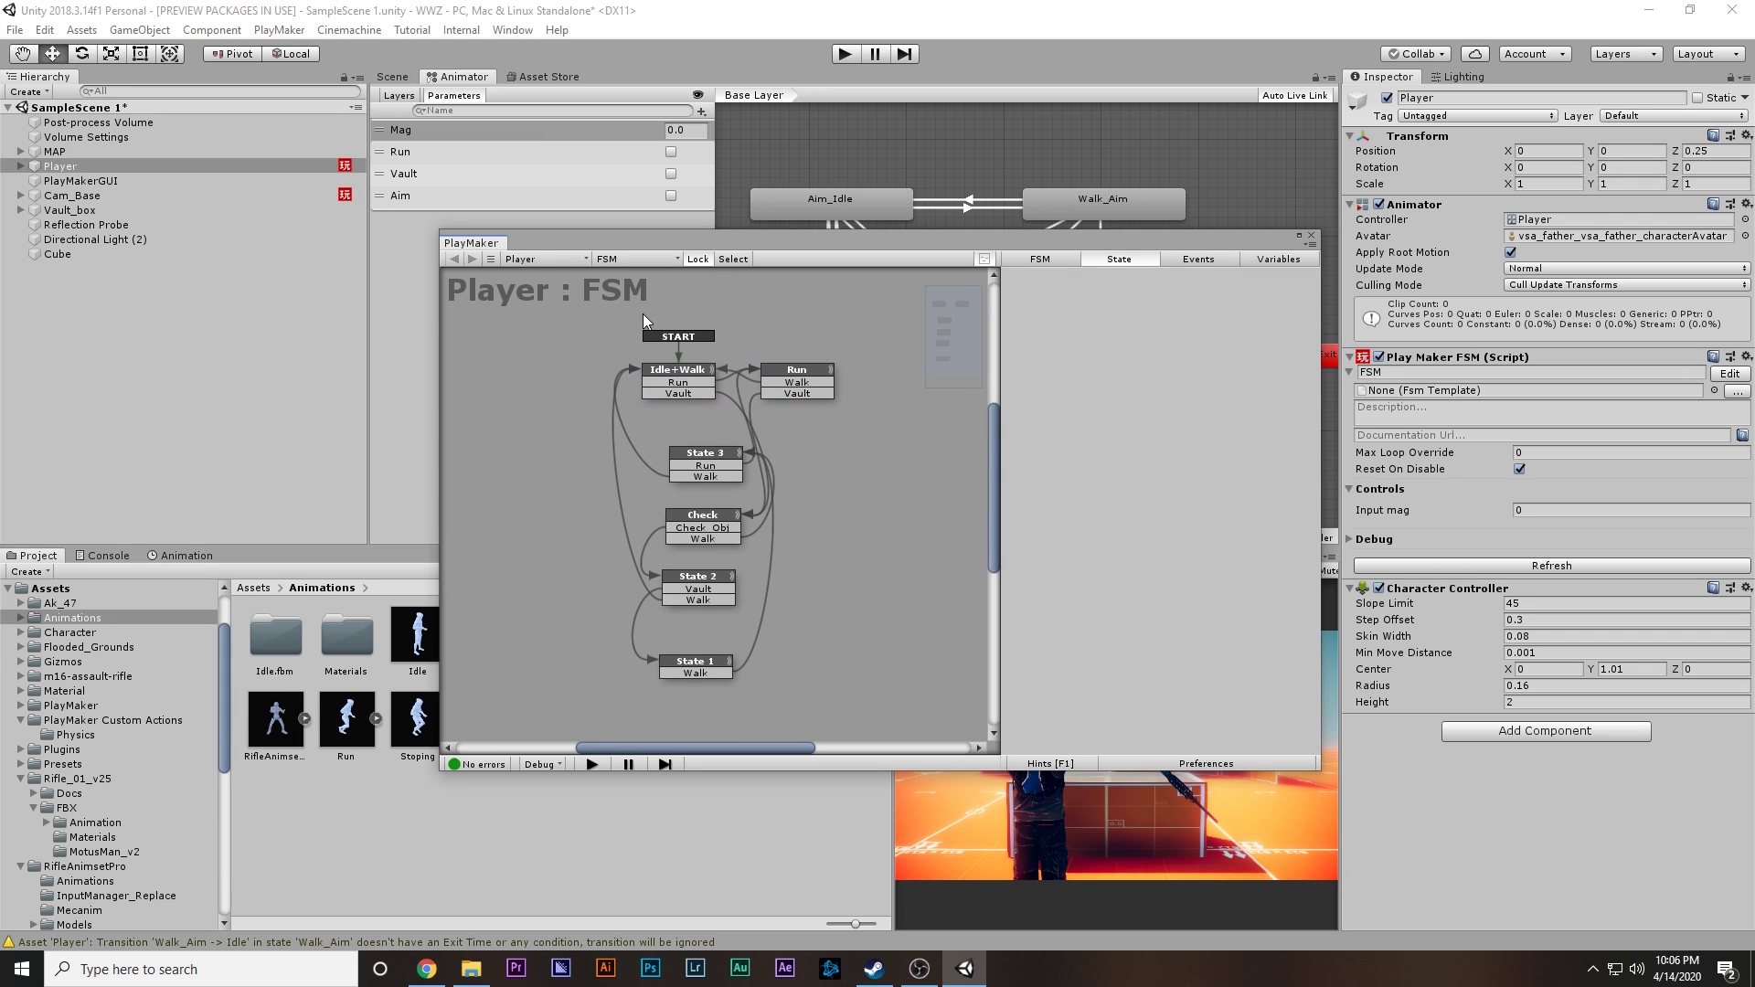
left_click_drag(642, 314, 687, 374)
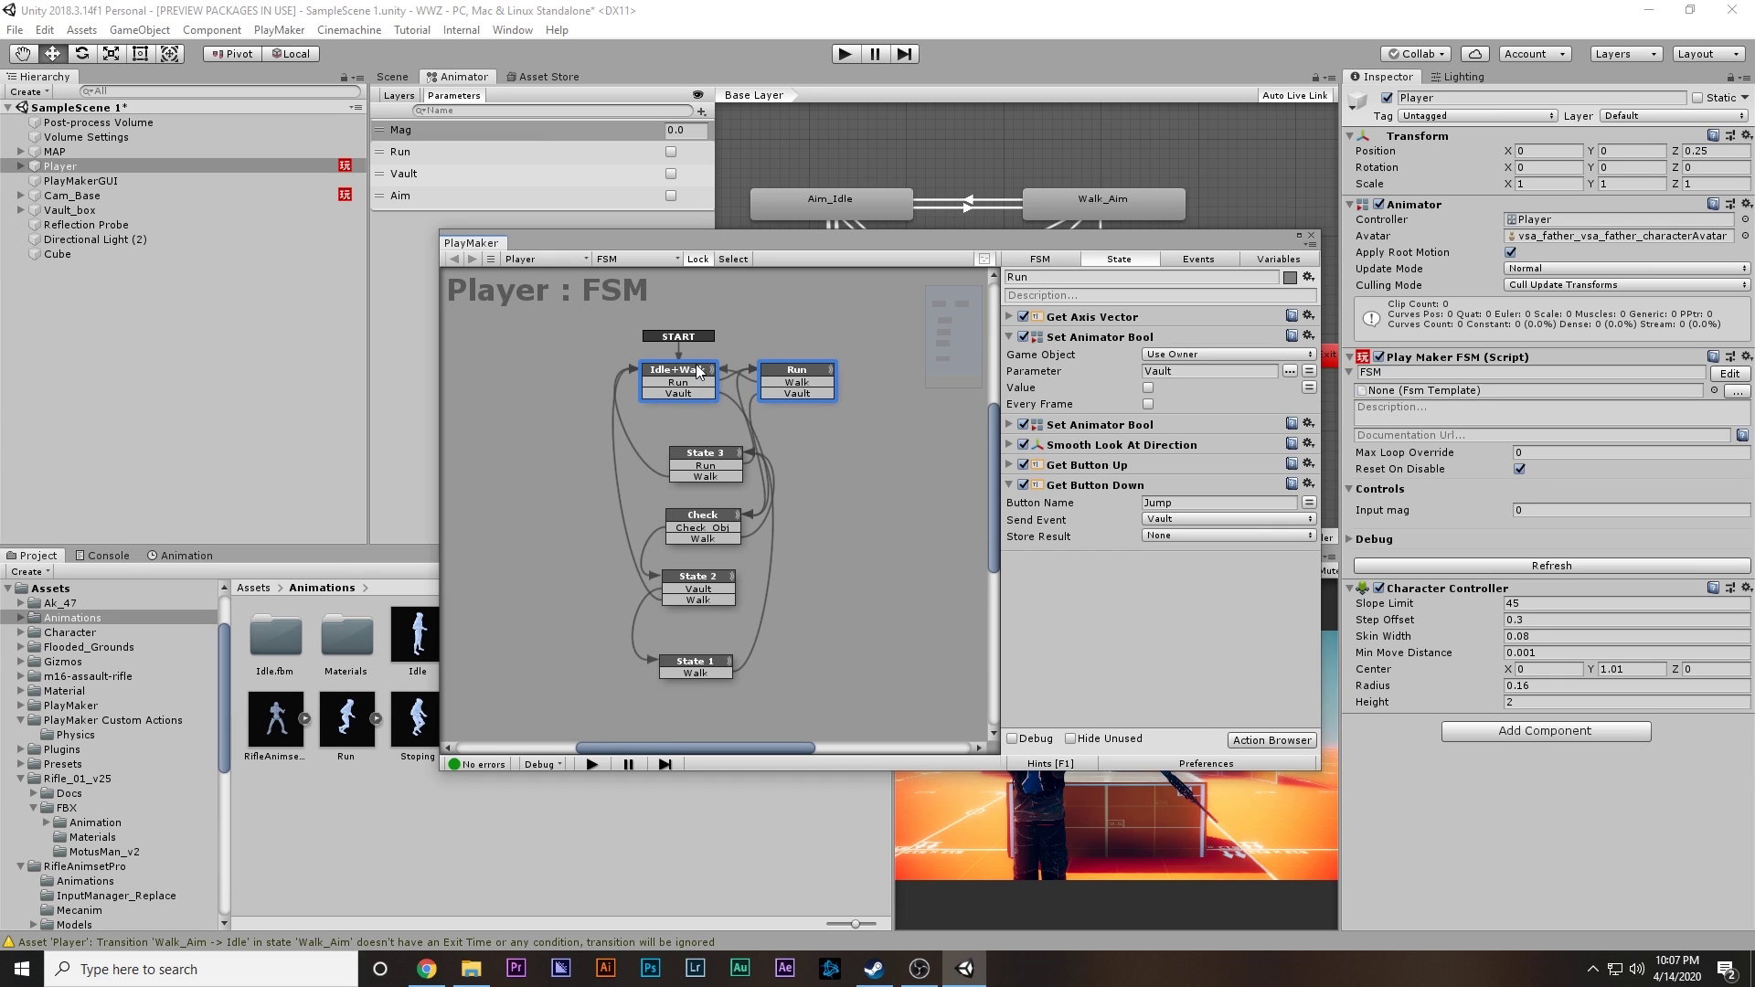
left_click_drag(699, 370, 678, 384)
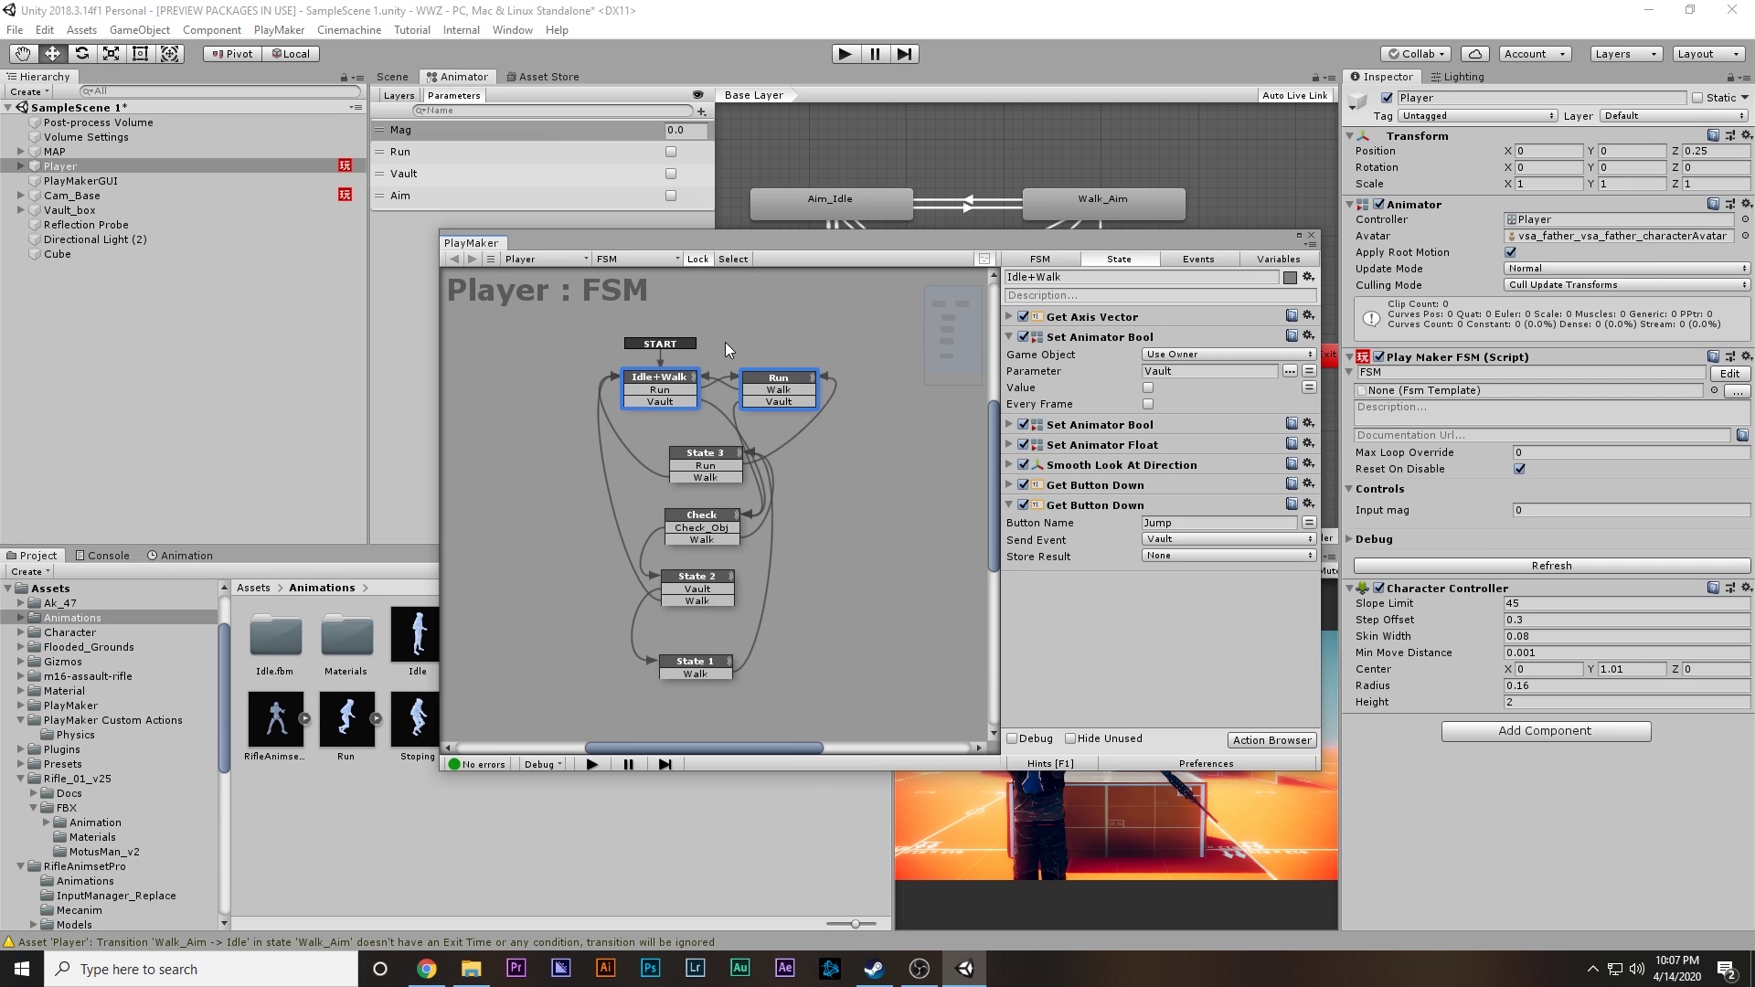
left_click(722, 343)
left_click_drag(607, 327, 844, 389)
left_click(825, 517)
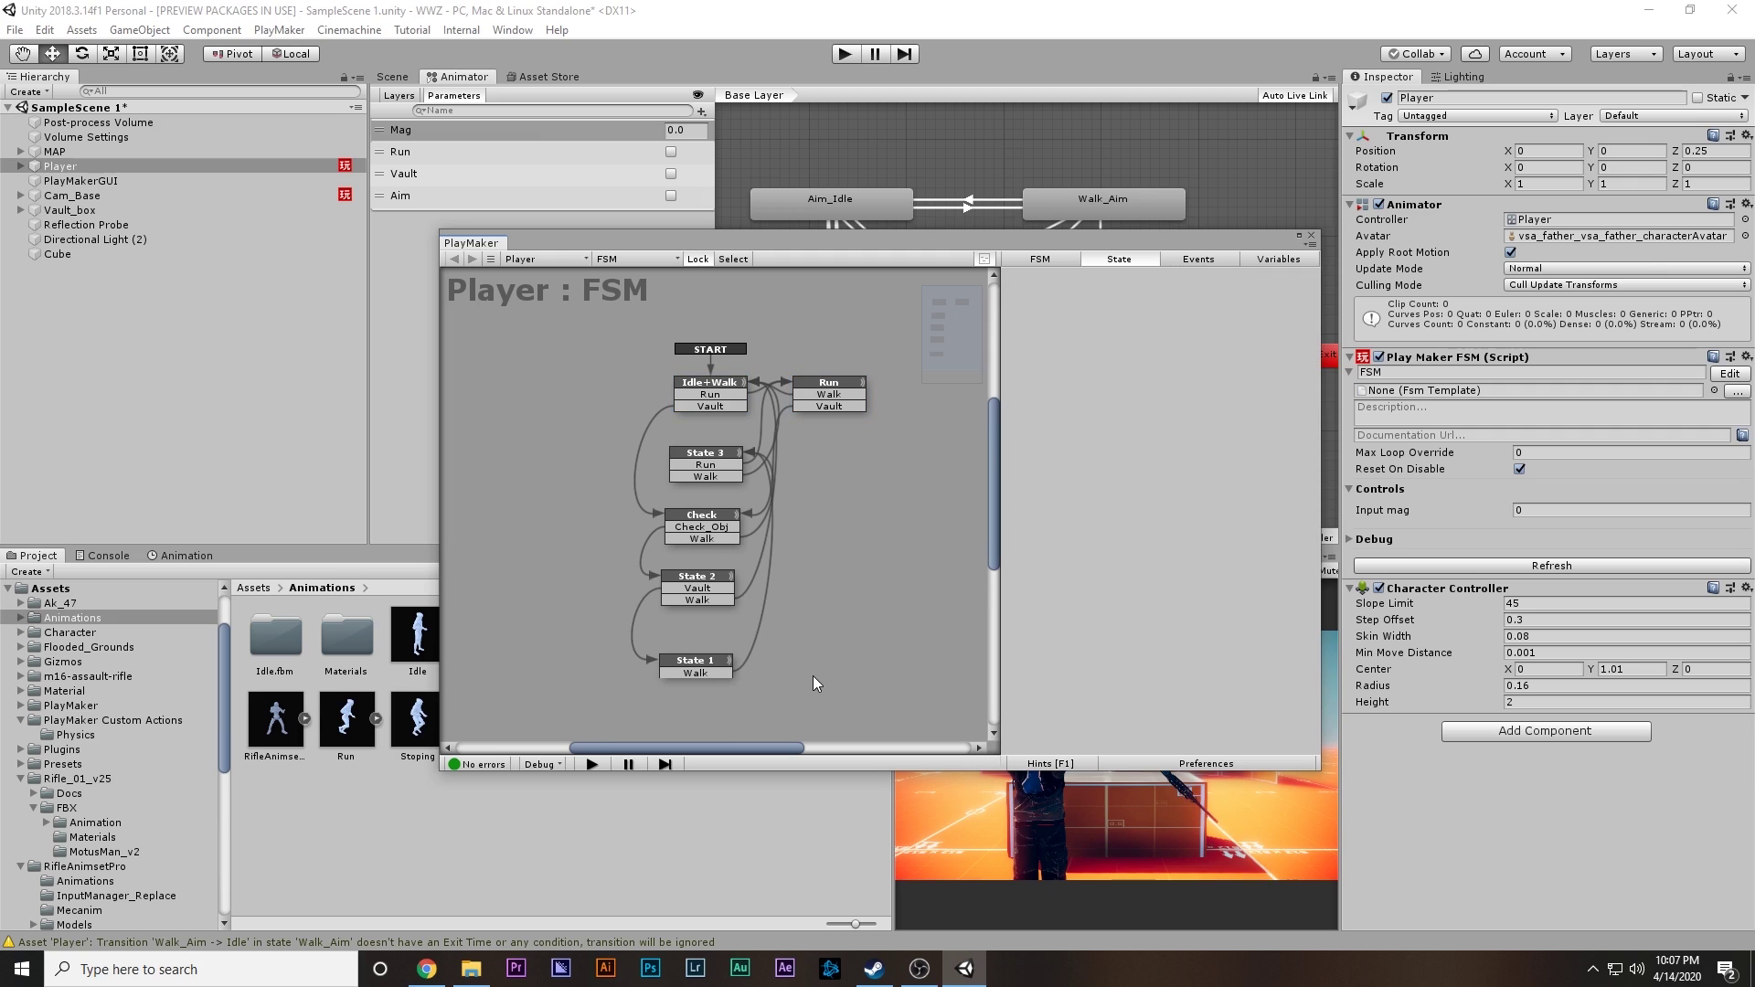
Step: Stack State 3, Check, State 2 and State 1 tightly in one column further below Idle+Walk
left_click_drag(697, 664, 701, 631)
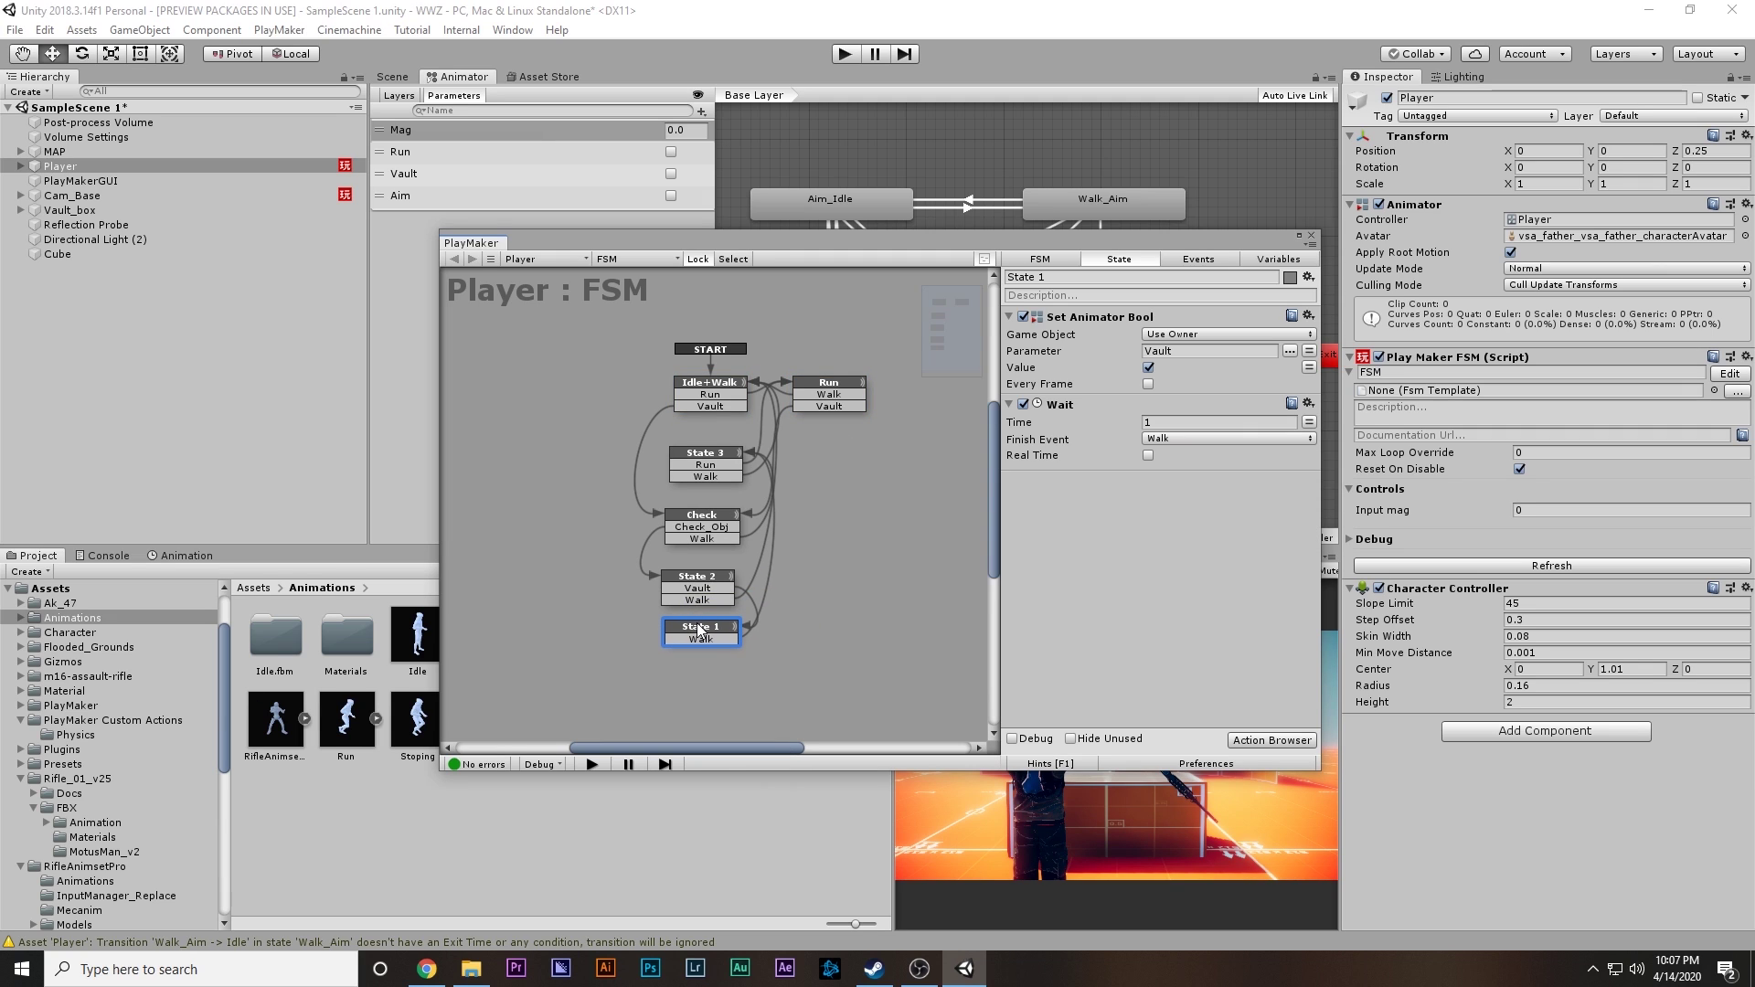
left_click(703, 565)
left_click_drag(780, 670, 709, 567)
left_click_drag(807, 649, 707, 504)
left_click(791, 662)
left_click_drag(796, 670, 699, 510)
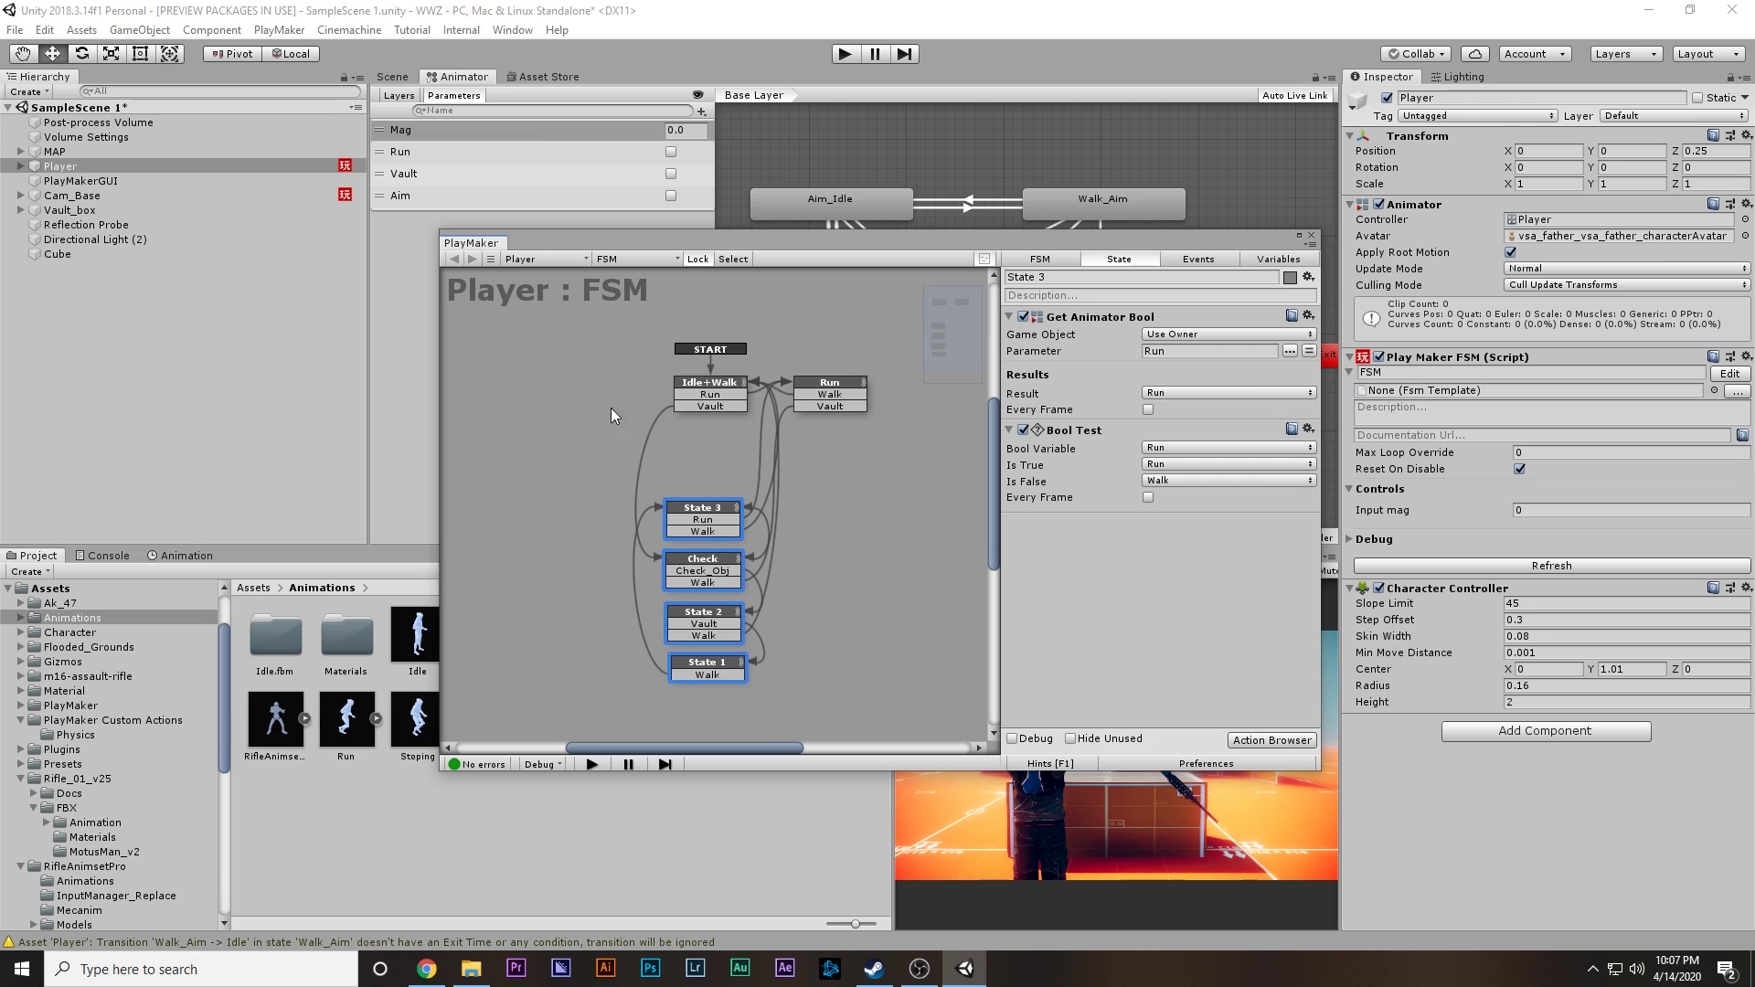
Step: Move State 3, Check, State 2 and State 1 as a group to the left of the Idle+Walk state
left_click_drag(610, 408, 780, 454)
left_click(838, 419)
left_click(830, 402)
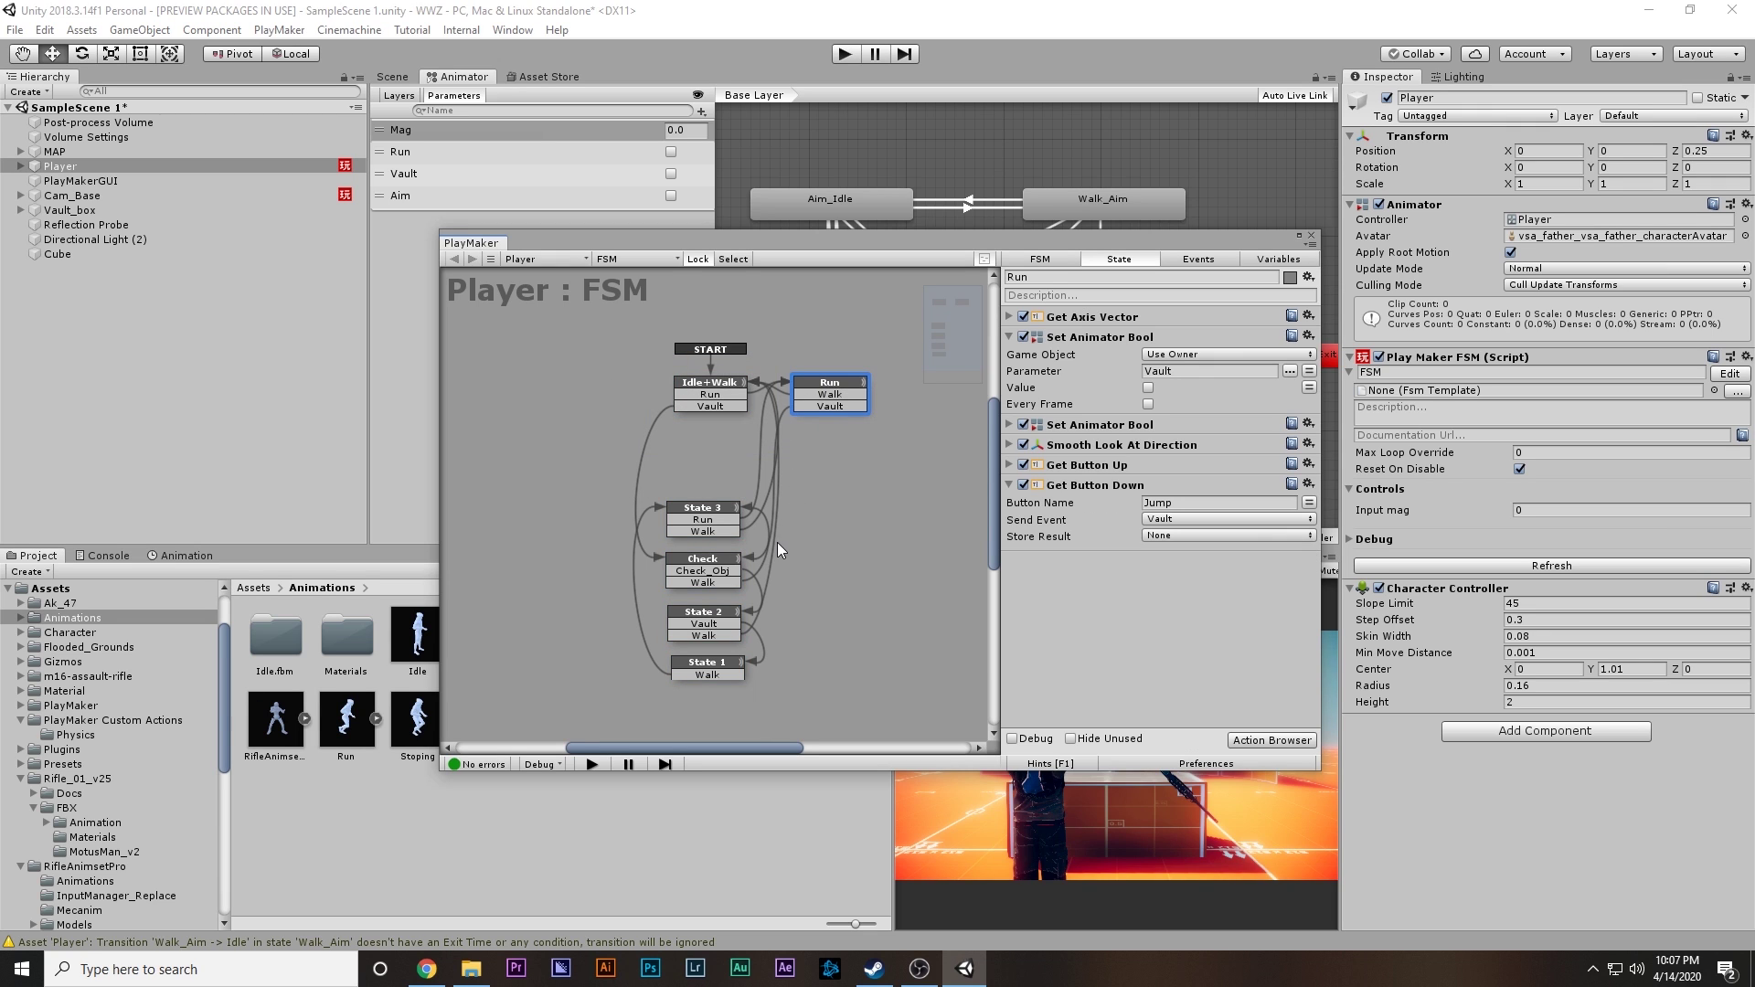
left_click(727, 684)
left_click_drag(667, 523, 764, 682)
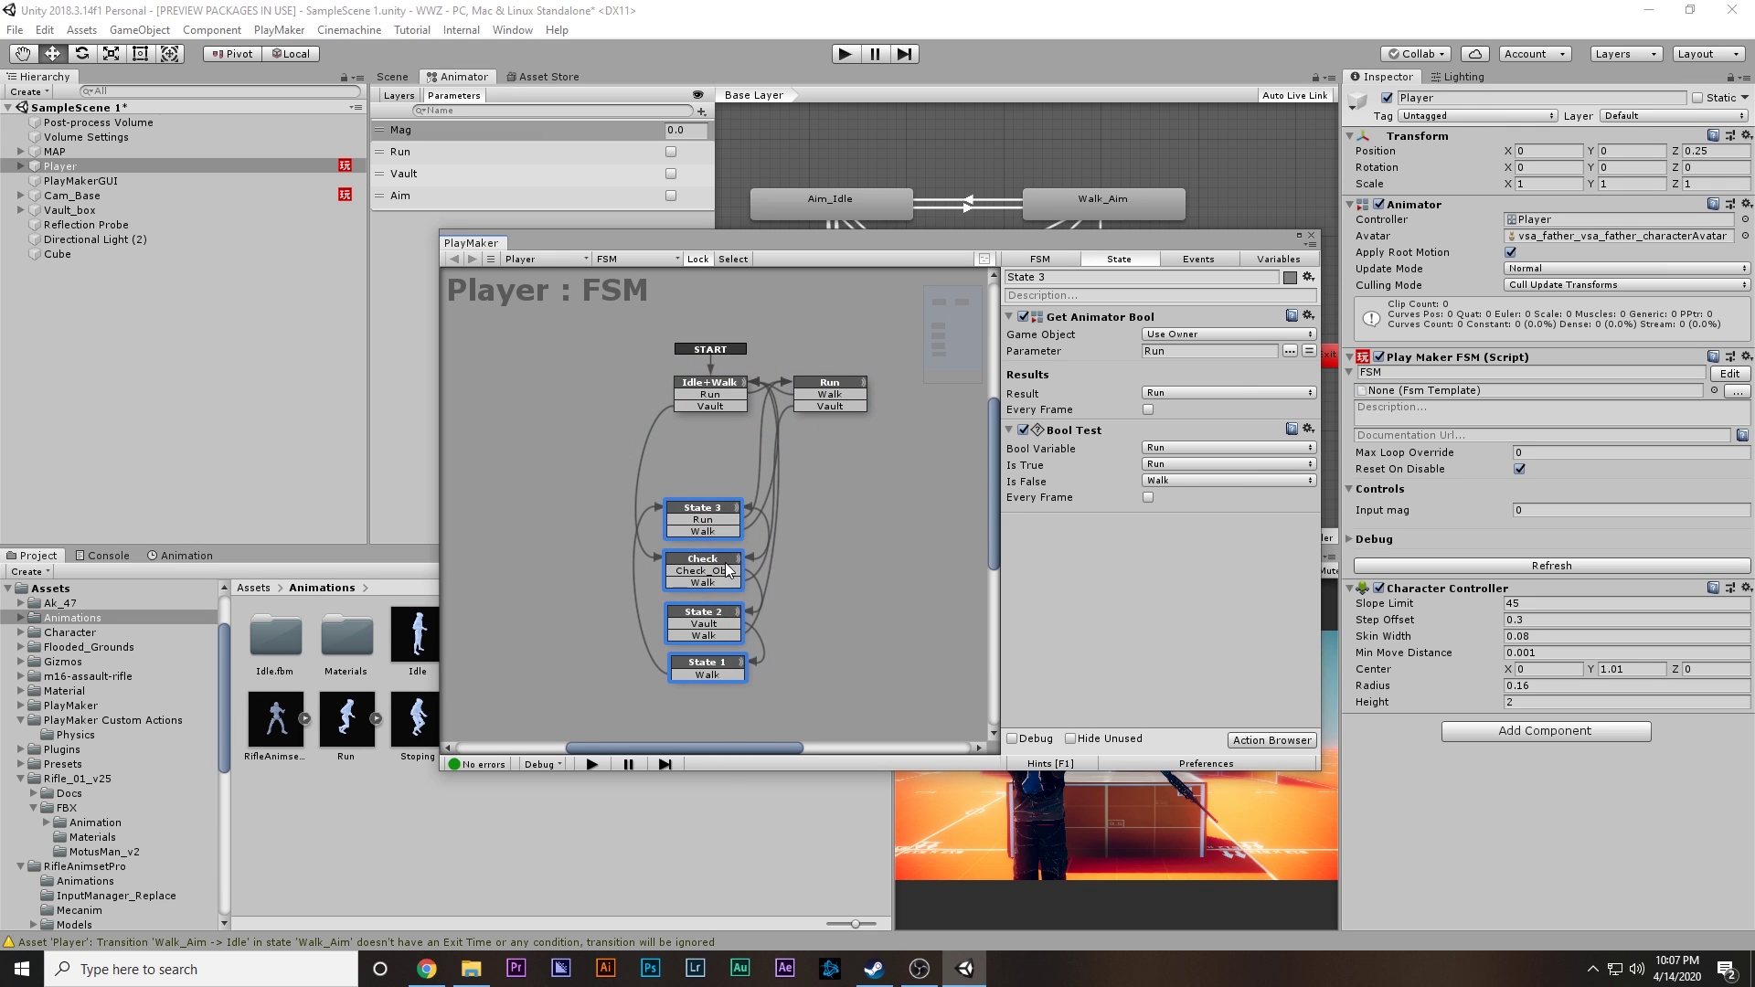
left_click_drag(715, 511, 513, 407)
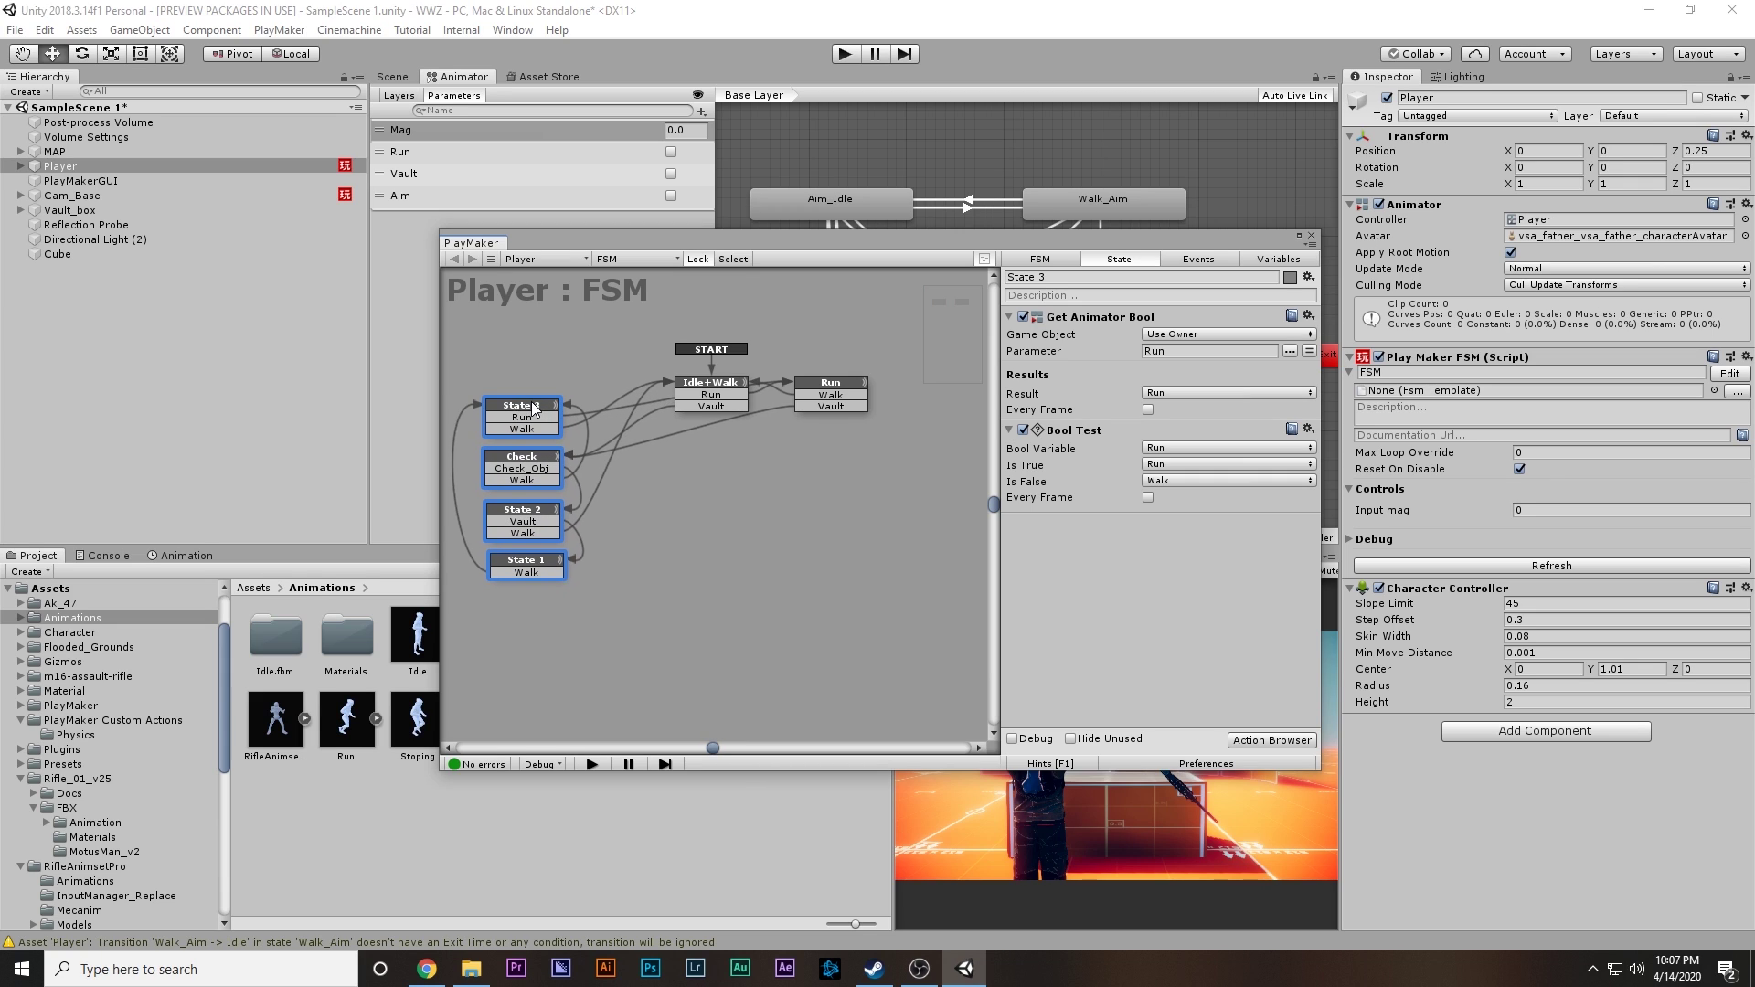
left_click(686, 492)
Step: Add a new state below Idle+Walk and Run in the FSM and name it Aiming
scroll(697, 490, "up", 1)
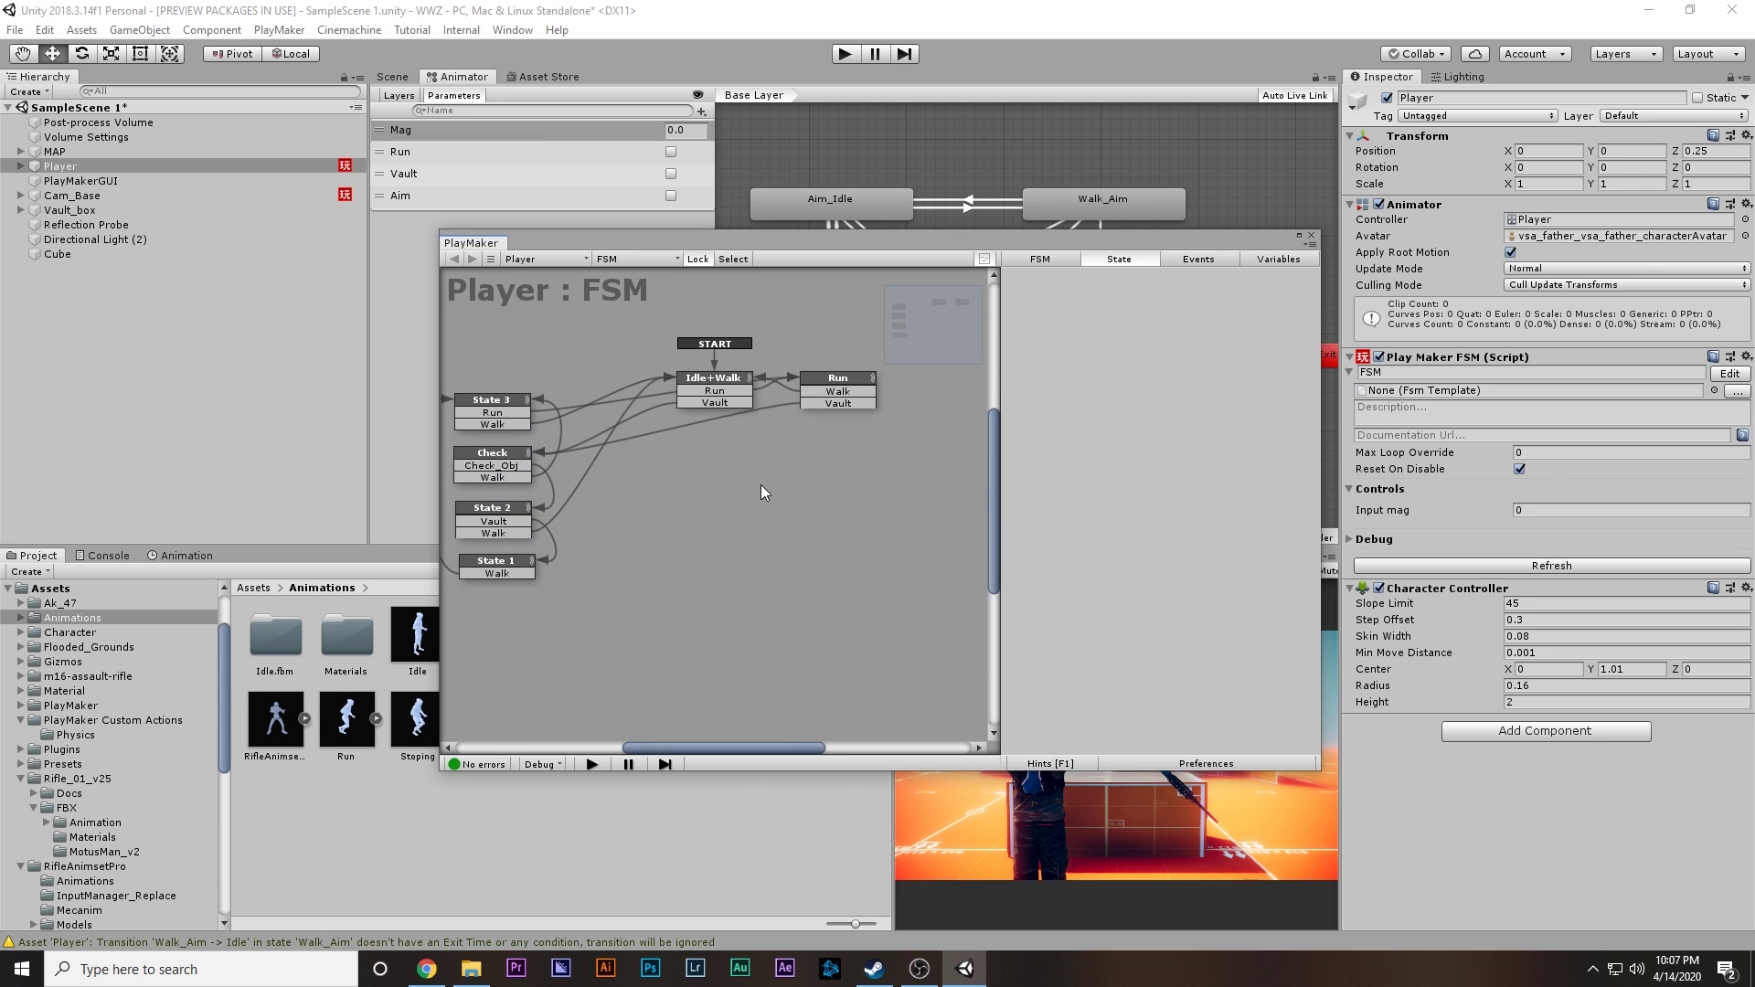
left_click(761, 484, "ctrl")
left_click(1076, 277)
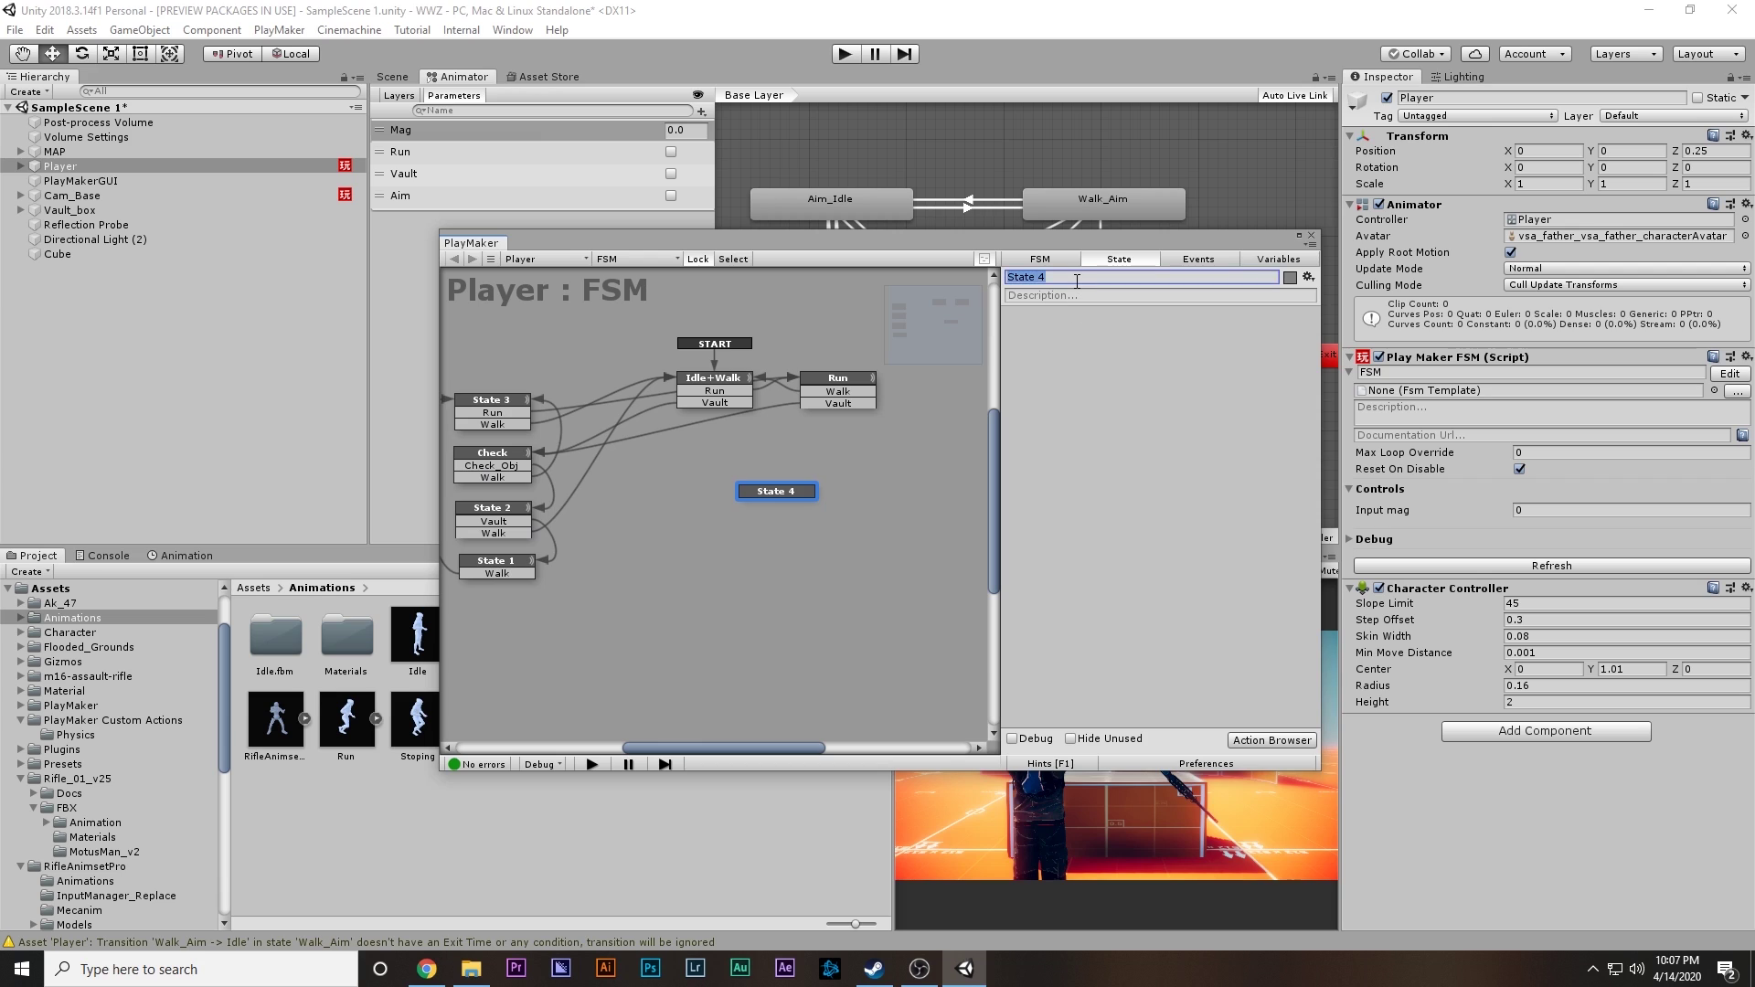
type("Aiming")
scroll(767, 376, "up", 1)
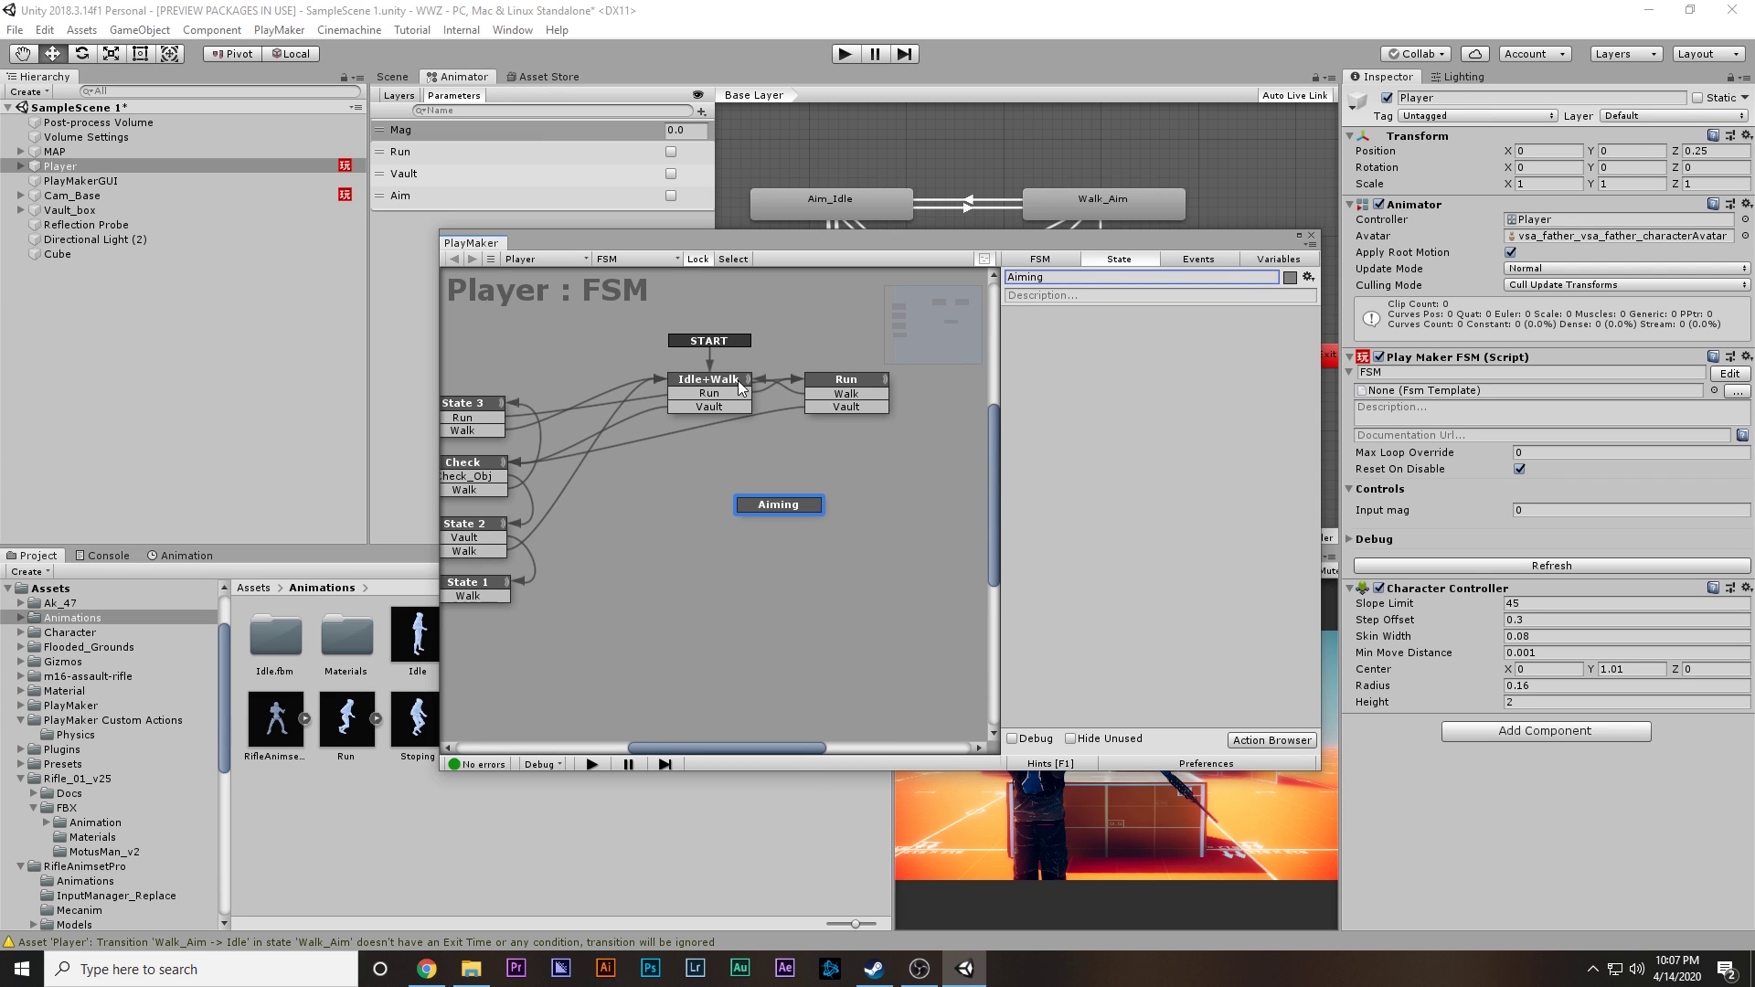
Step: Add a Get Mouse Button Down action to the Idle+Walk state of the Player FSM
left_click(731, 384)
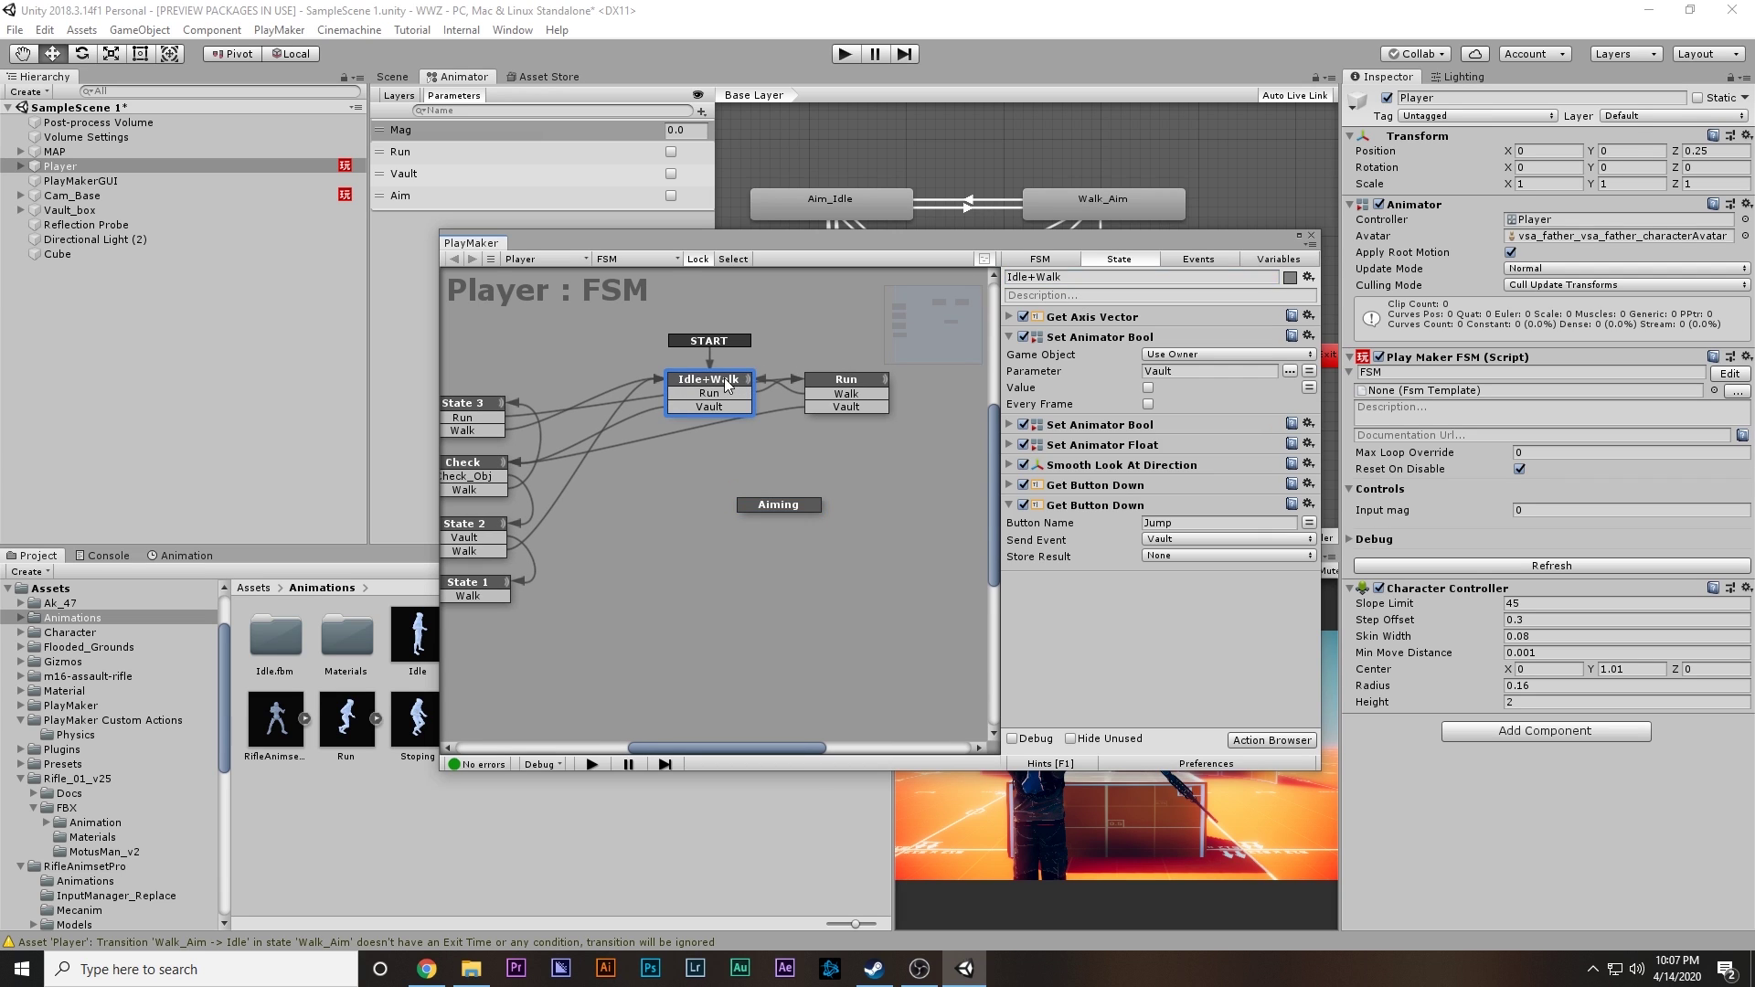
left_click(1009, 336)
left_click(1009, 437)
double_click(1067, 512)
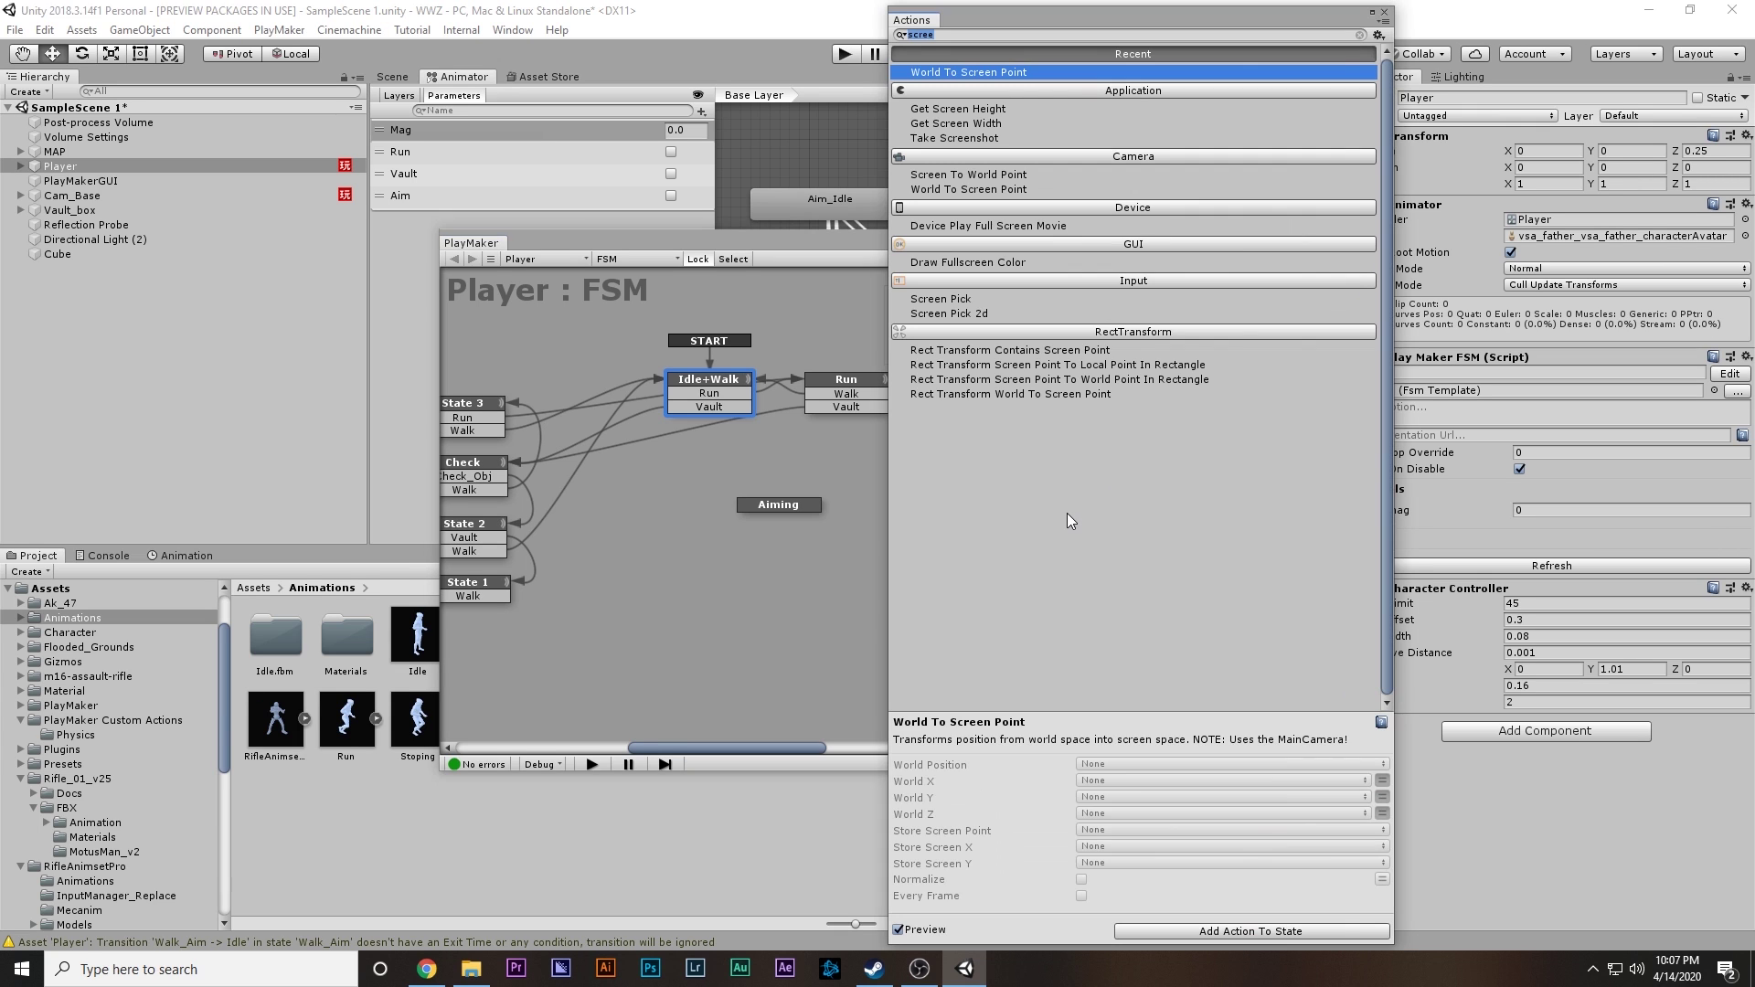
type("ge")
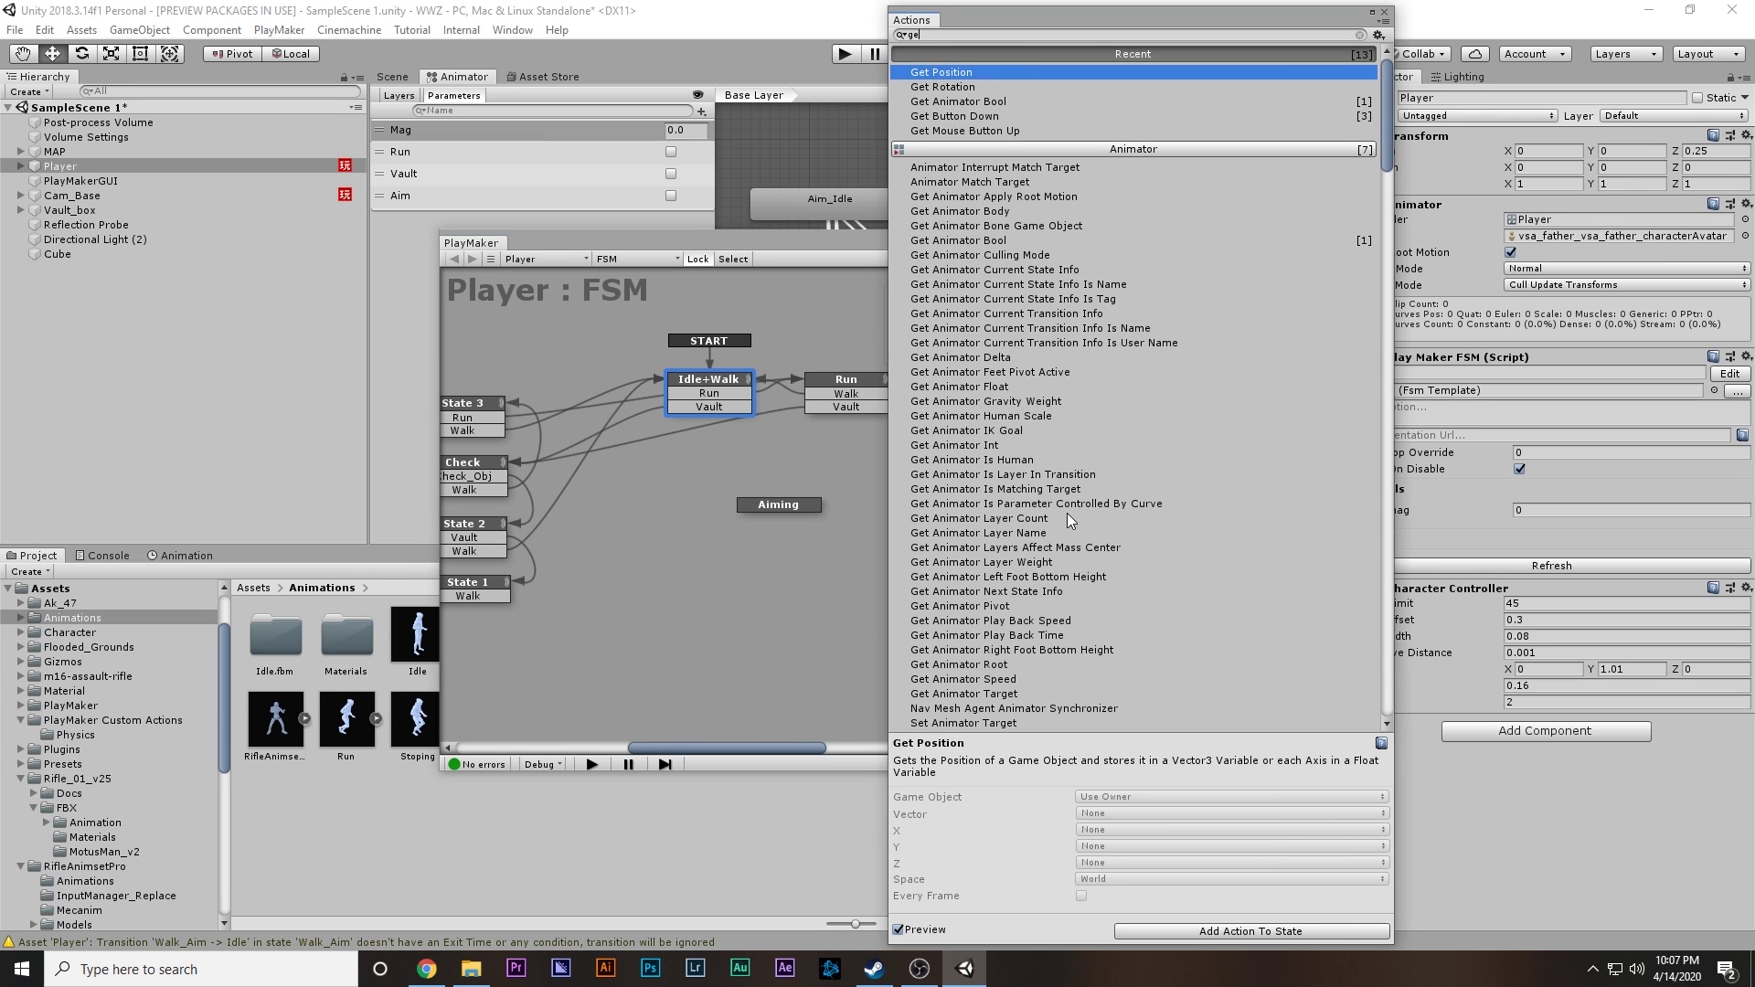
type("t mou")
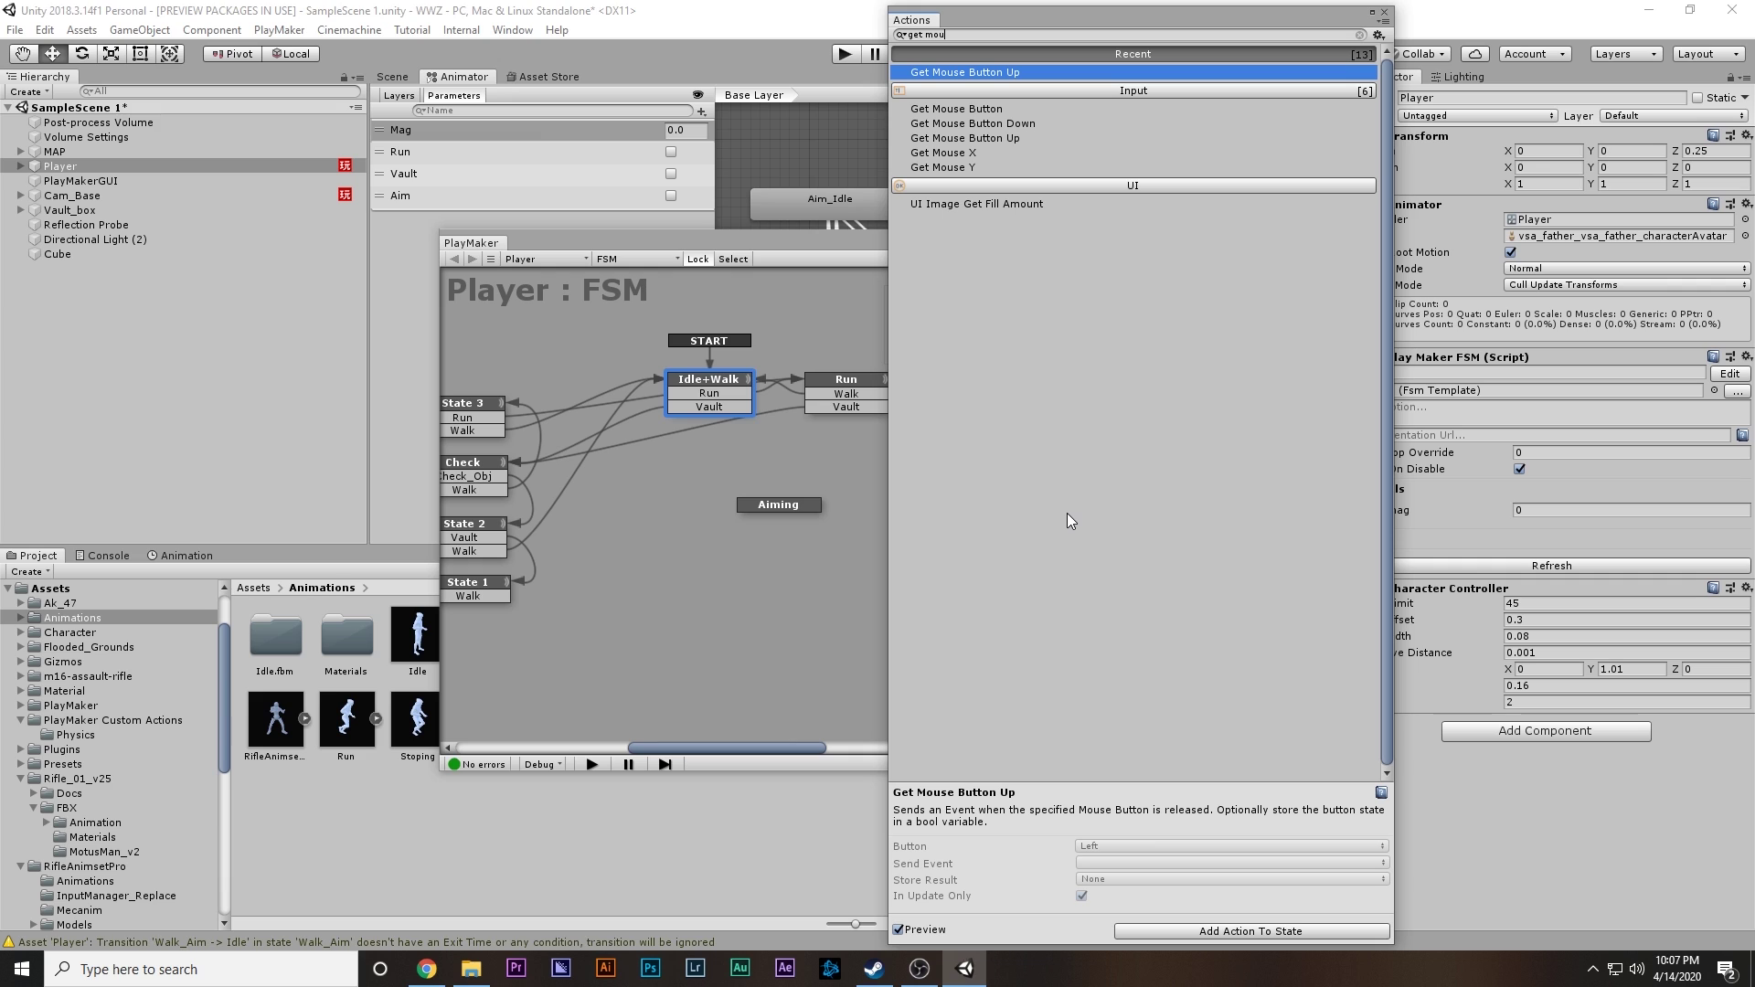
key("Down")
key("Down")
key("Return")
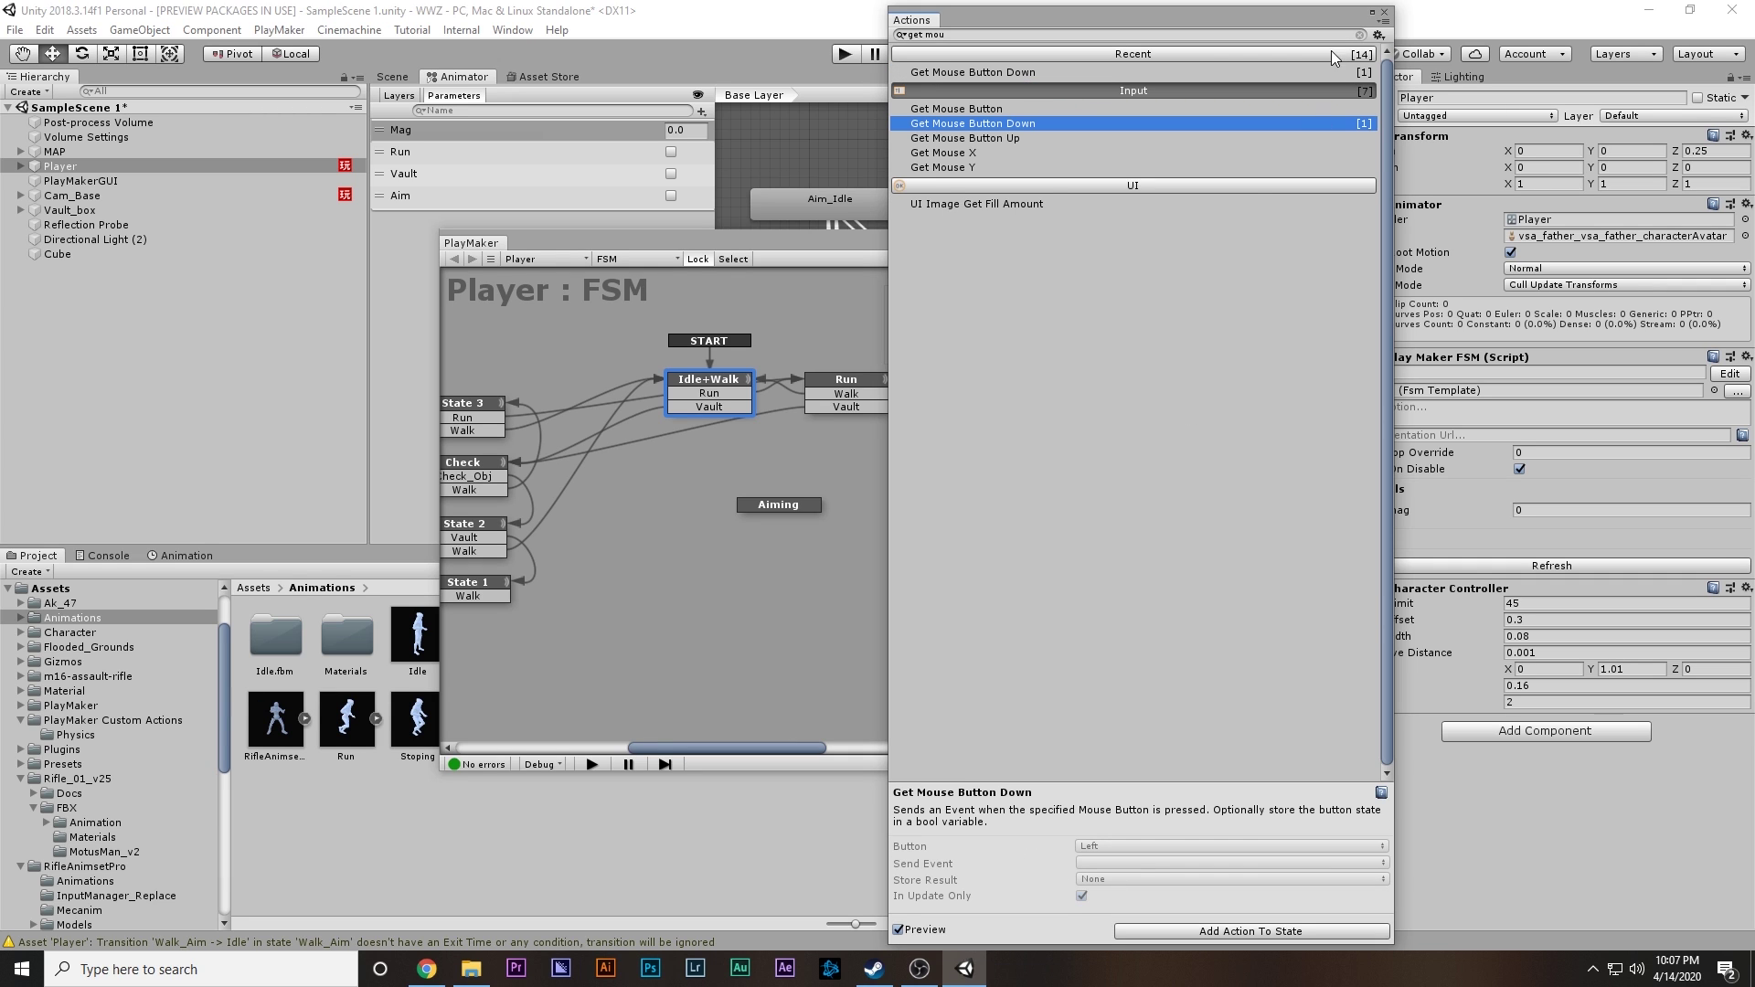
left_click(1386, 14)
Step: Set the Get Mouse Button Down action to the Right button and have it send a new event named Aim
left_click(1155, 475)
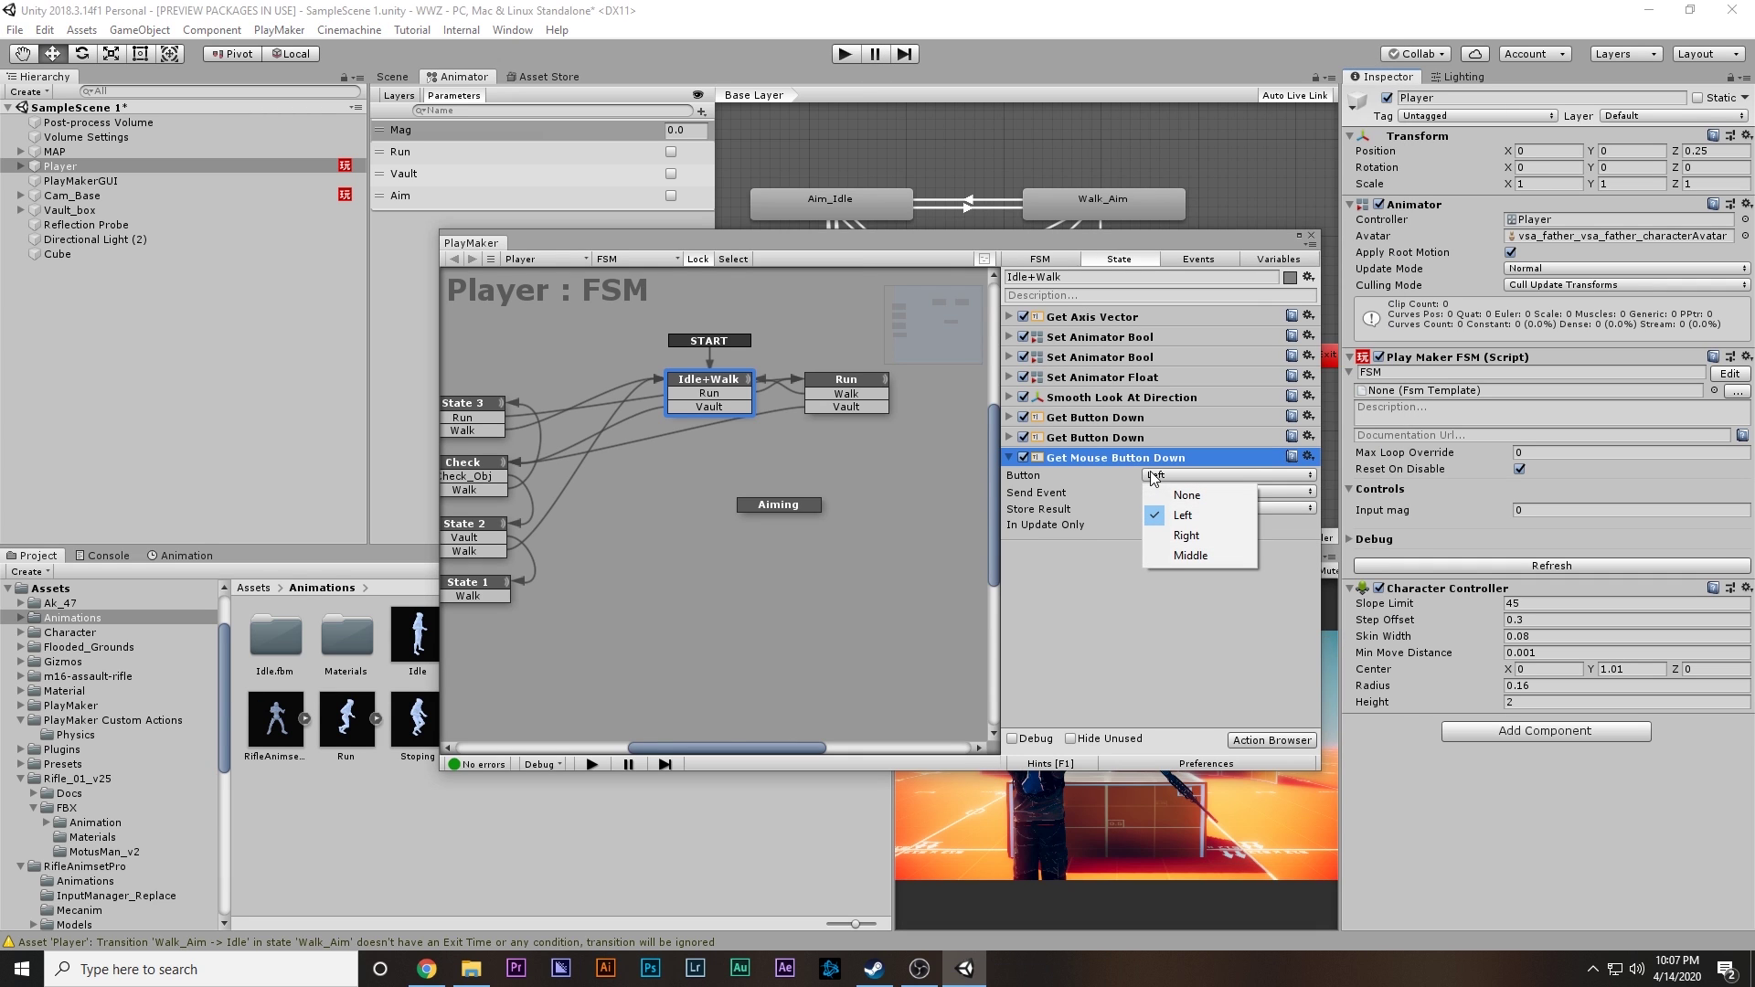
left_click(1199, 538)
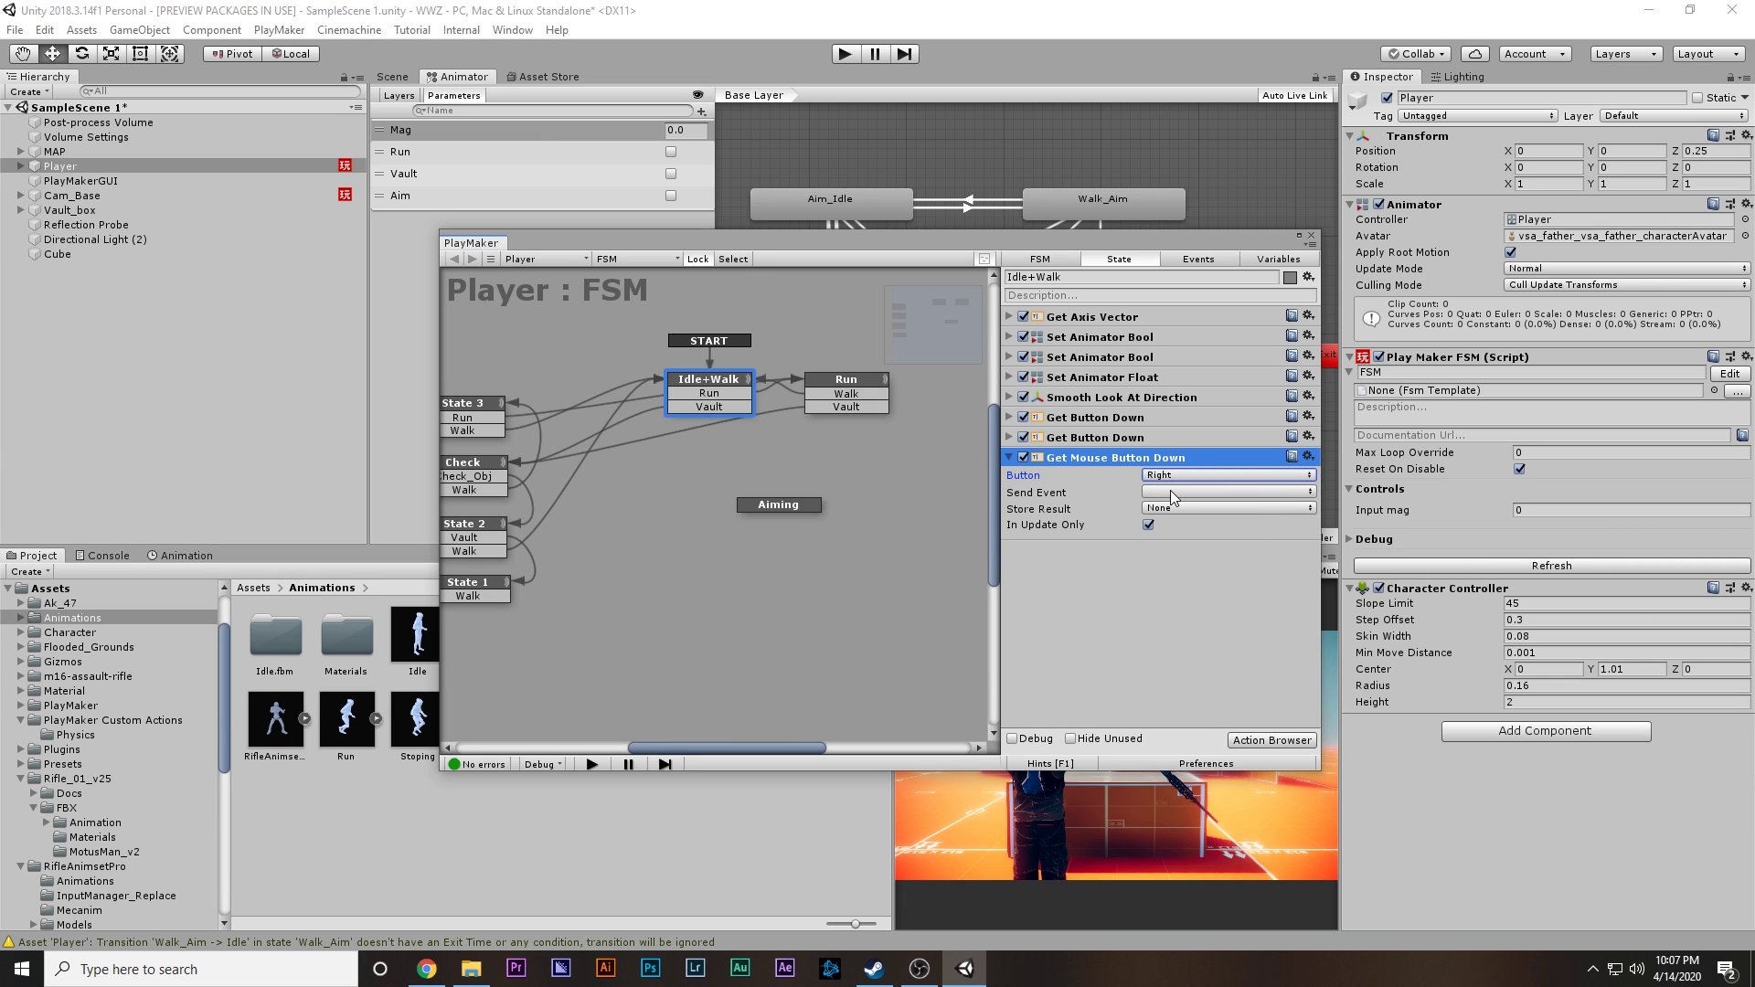
left_click(1202, 493)
left_click(1203, 700)
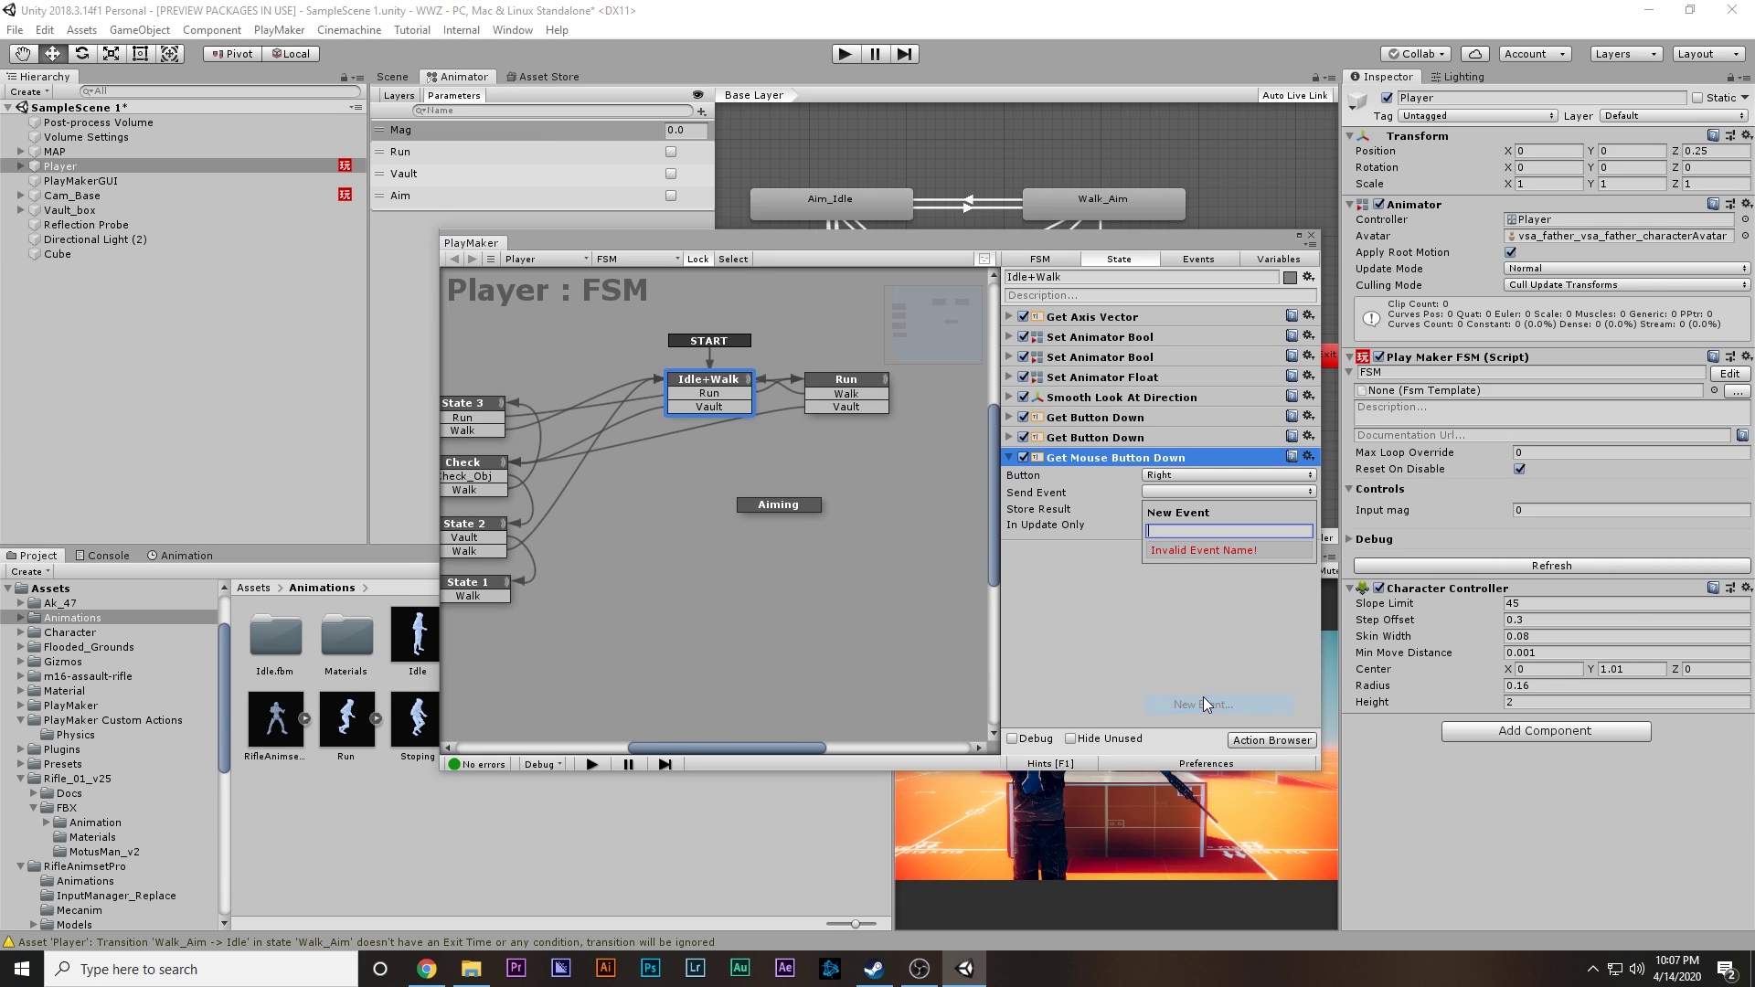
type("Aim")
key("Return")
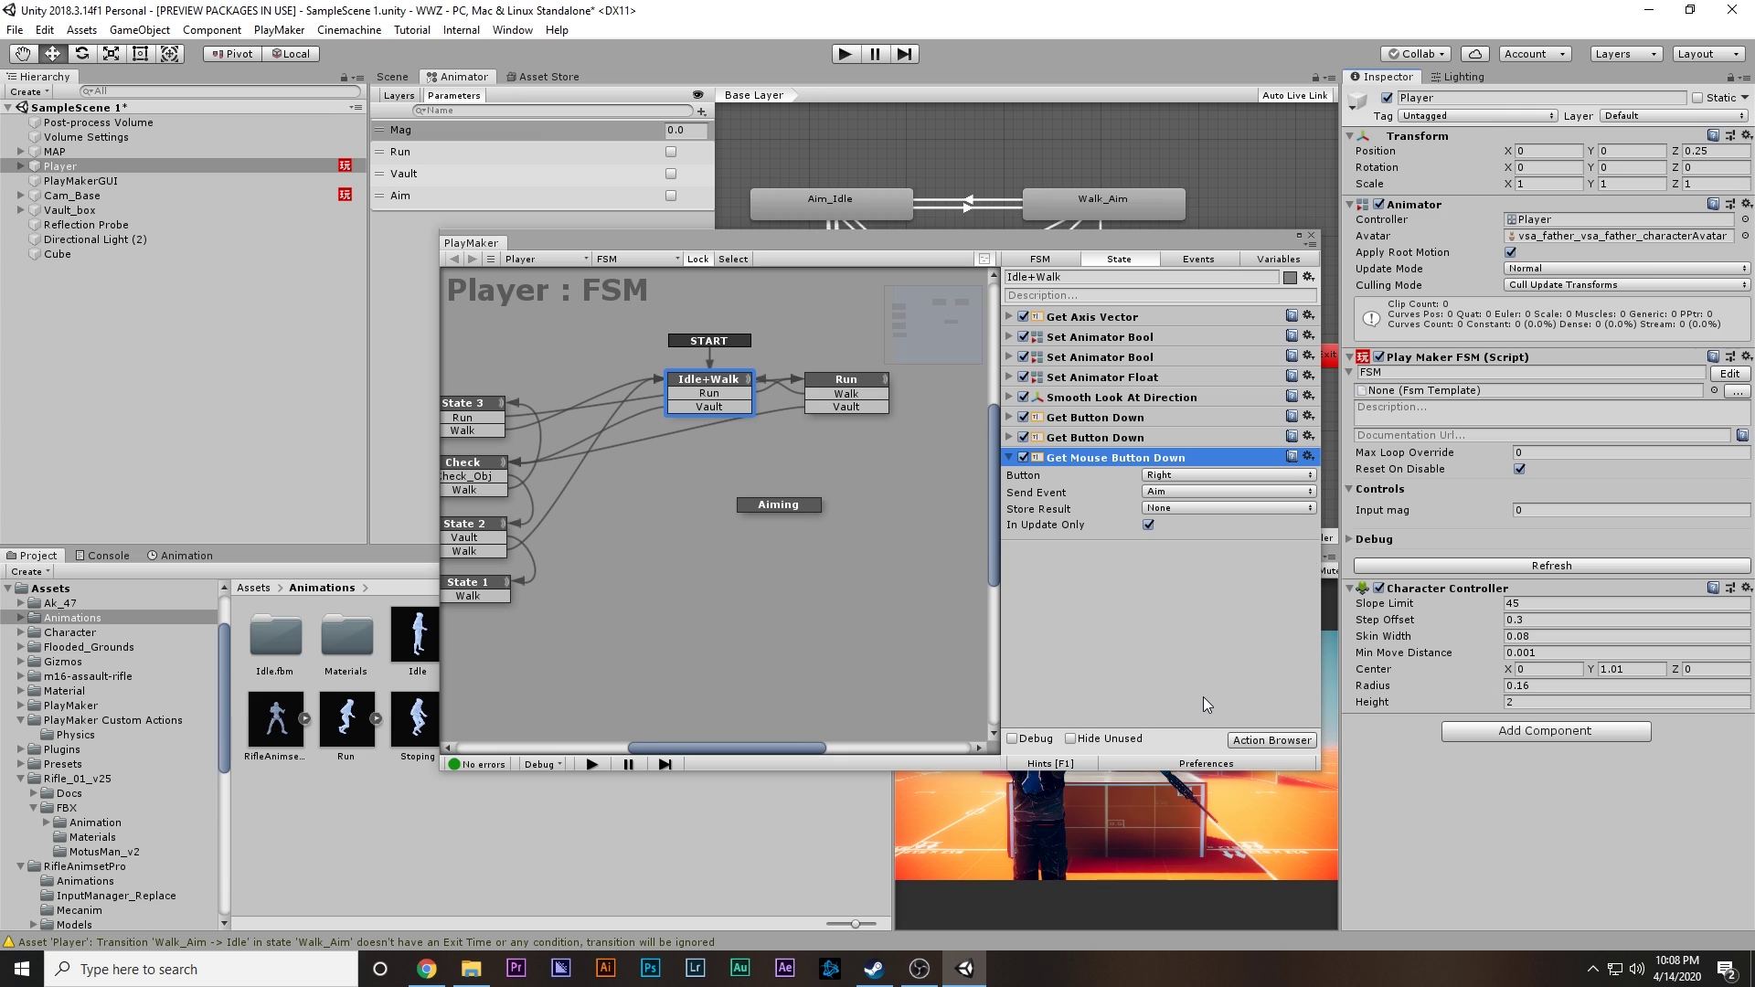
Step: Add an Aim transition to the Idle+Walk state and link it to the Aiming state
right_click(731, 384)
mouse_move(768, 384)
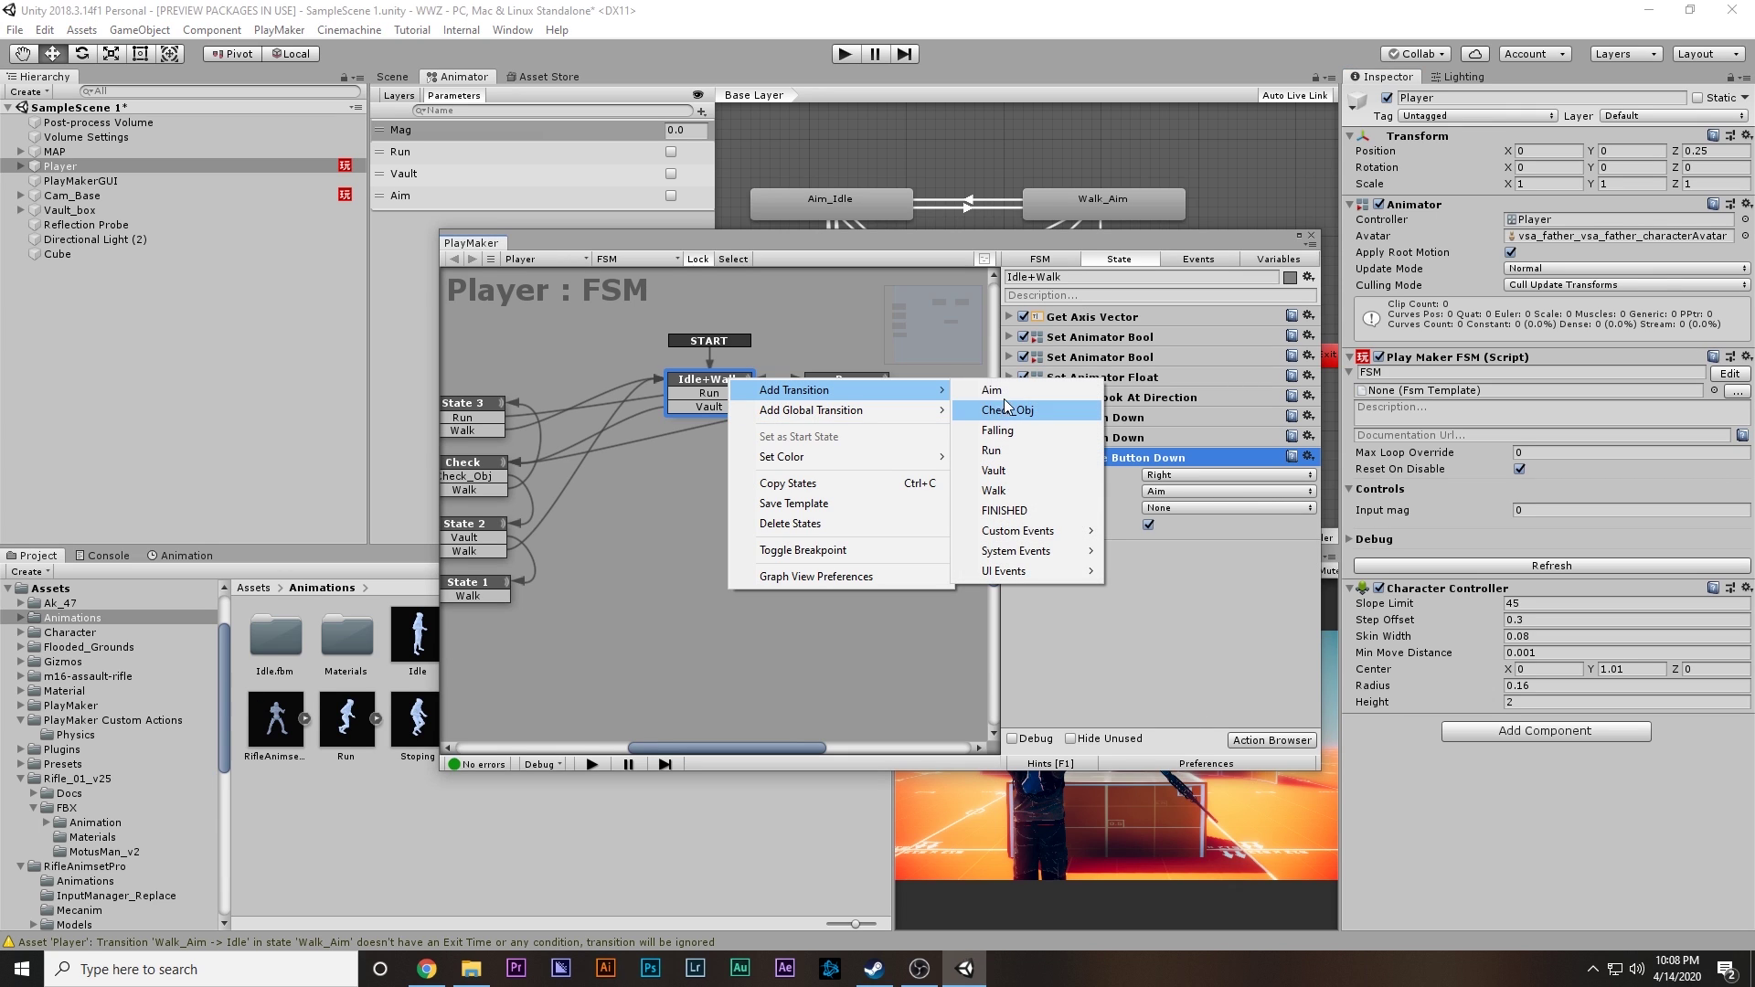
left_click(1051, 386)
left_click_drag(721, 420, 748, 540)
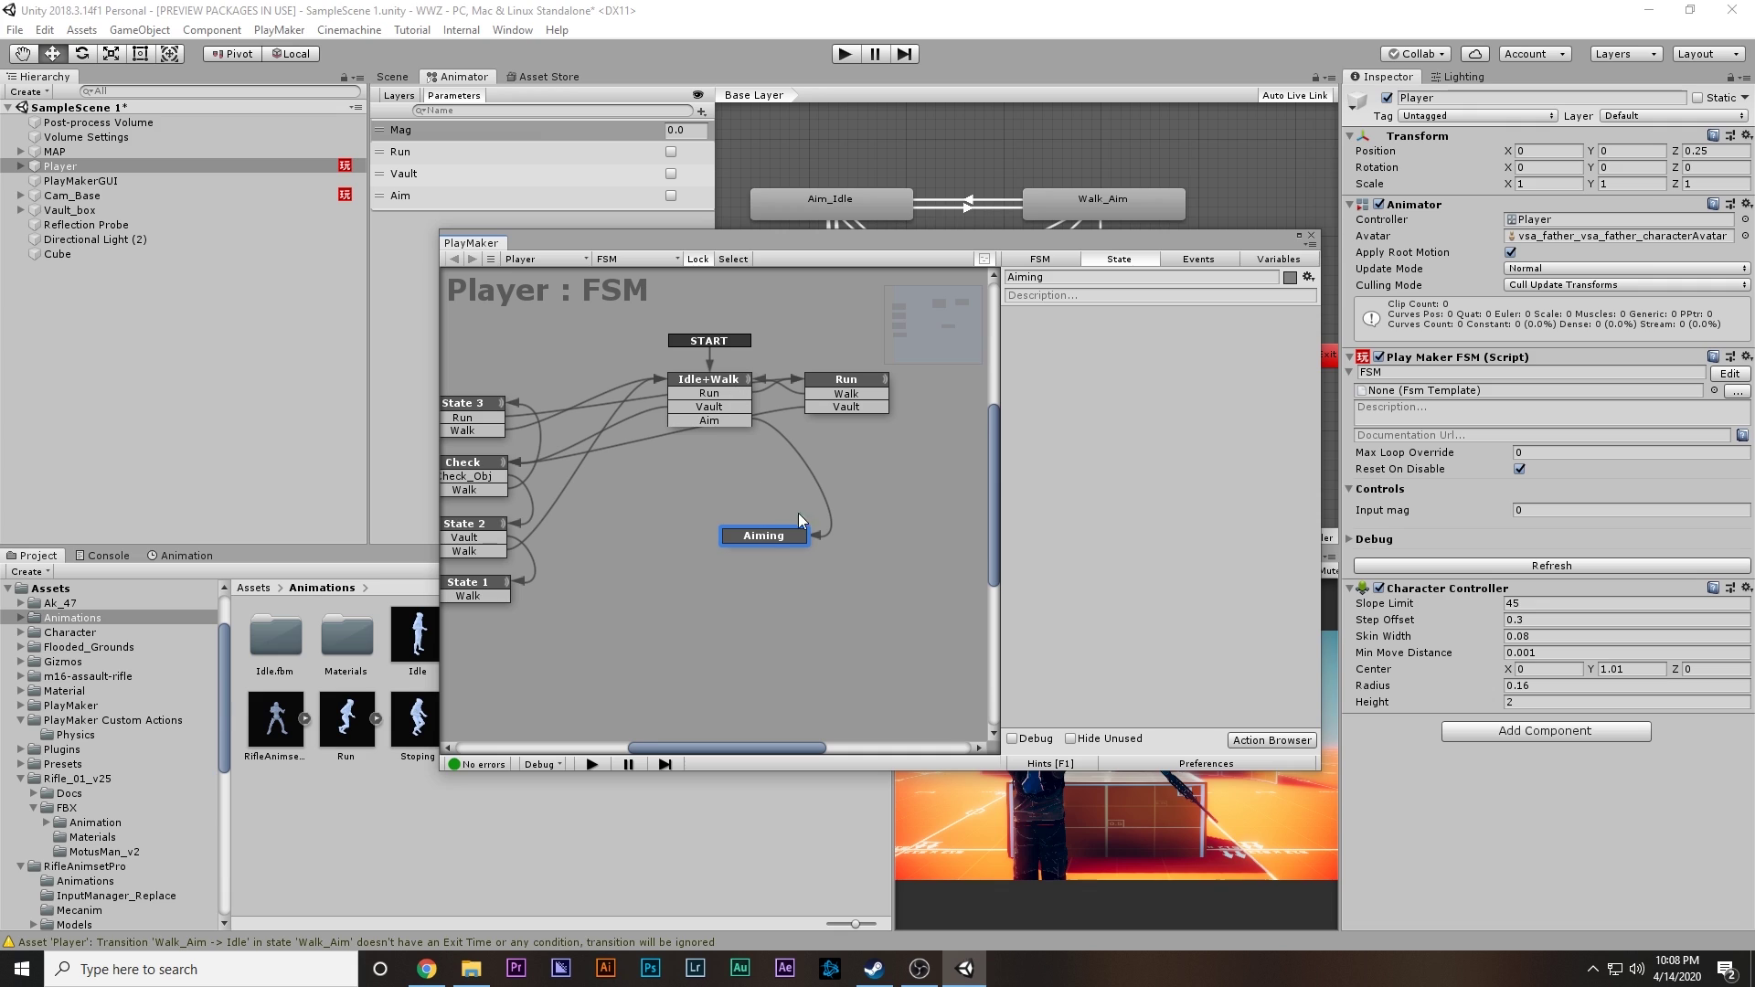
Step: Copy Idle+Walk's Get Mouse Button Down action into the Run state and link a new Aim transition from Run to Aiming
left_click(729, 385)
left_click(1100, 460)
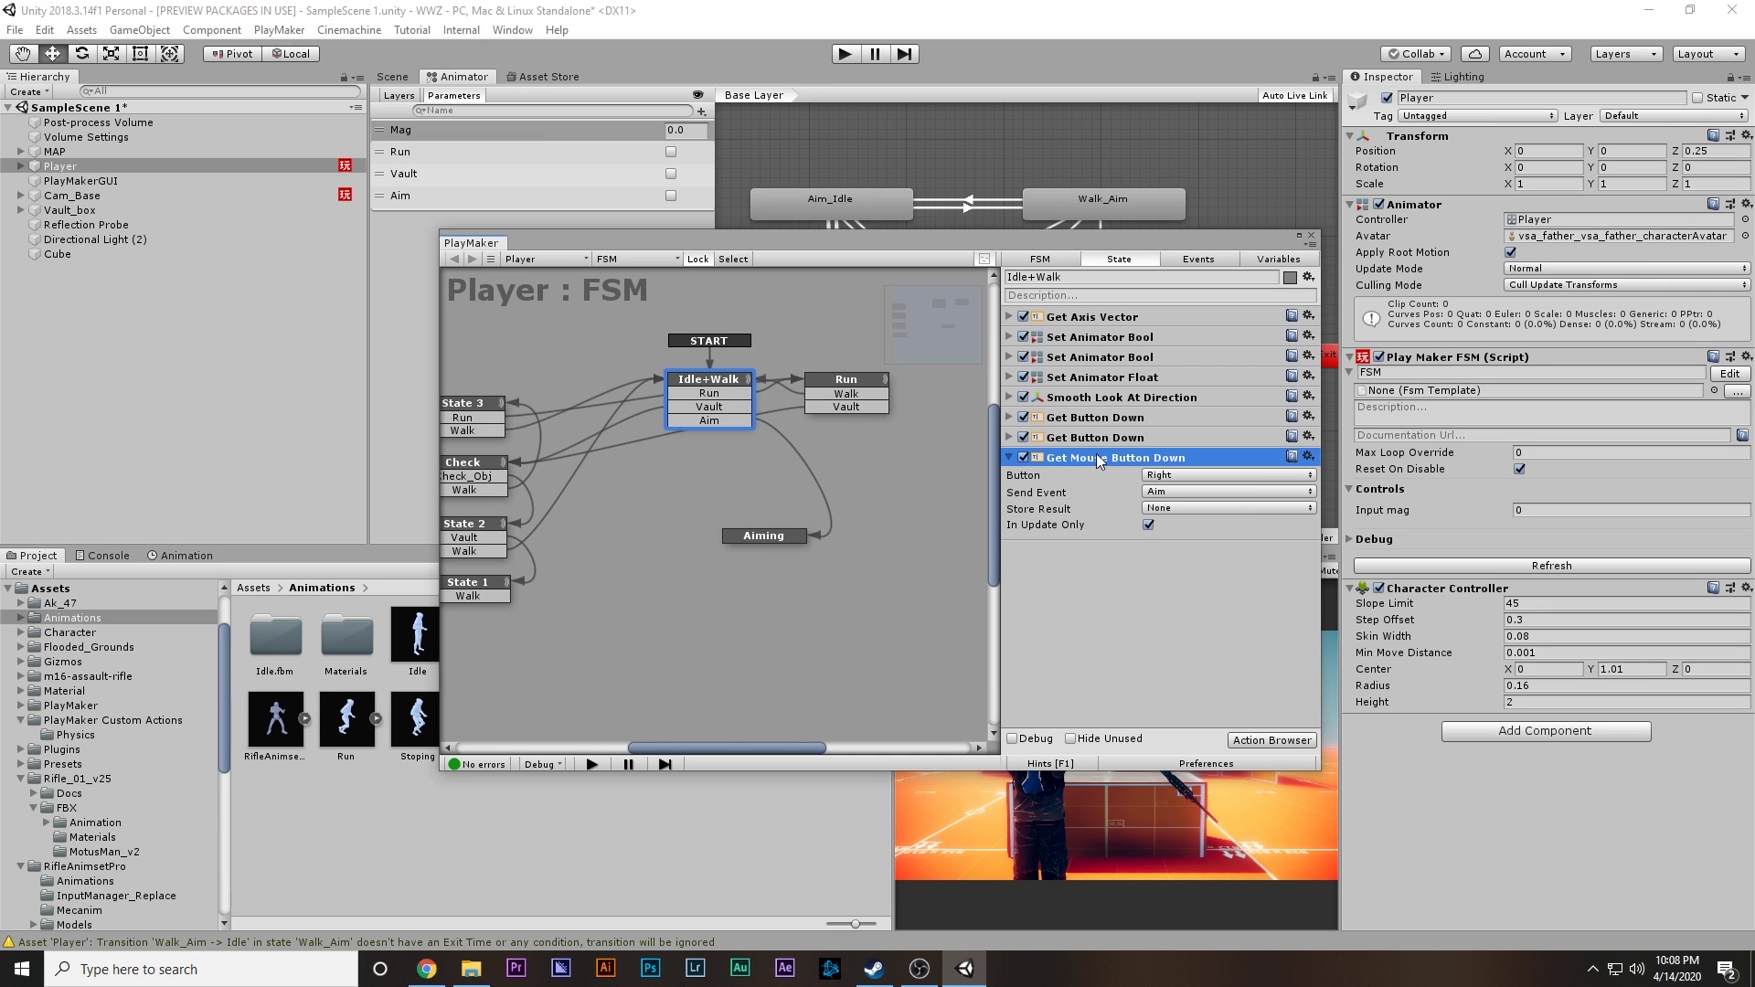
left_click(836, 388)
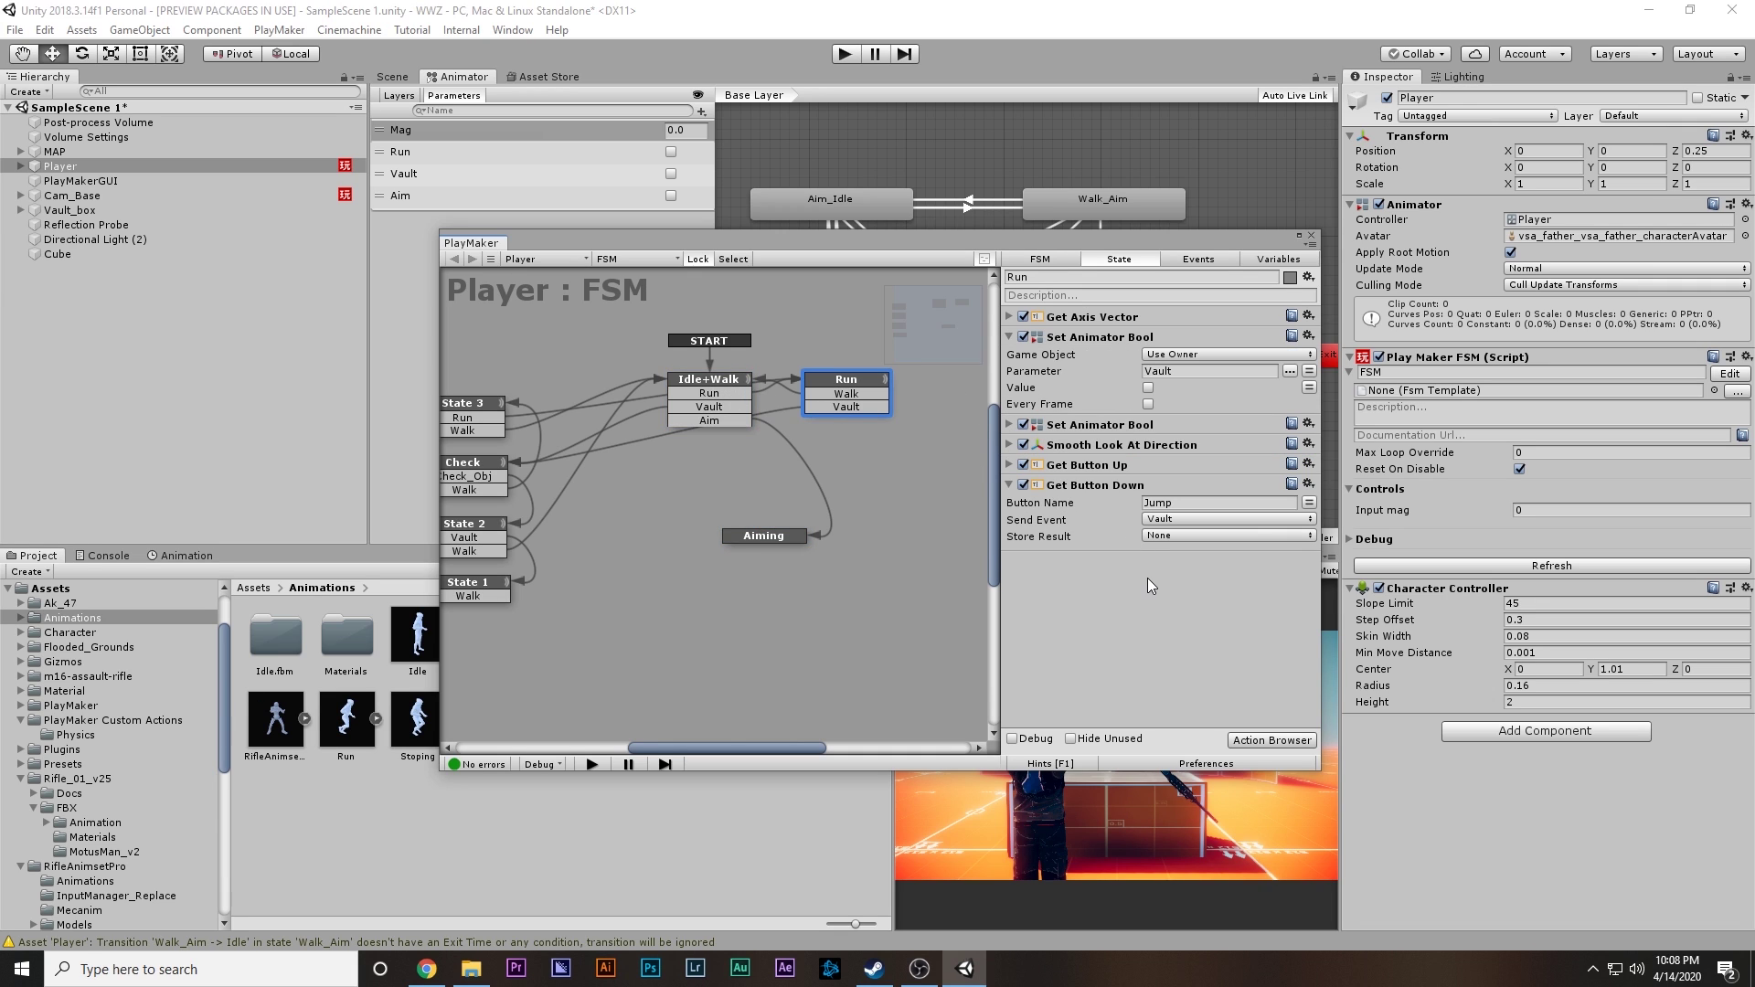
right_click(866, 384)
mouse_move(1005, 391)
left_click(1125, 393)
left_click_drag(841, 426, 773, 539)
left_click(770, 525)
Step: Uncover the Game view, play the scene to test entering the Aiming state with the right mouse button, and stop play mode
left_click_drag(1126, 245, 792, 181)
key("ctrl+p")
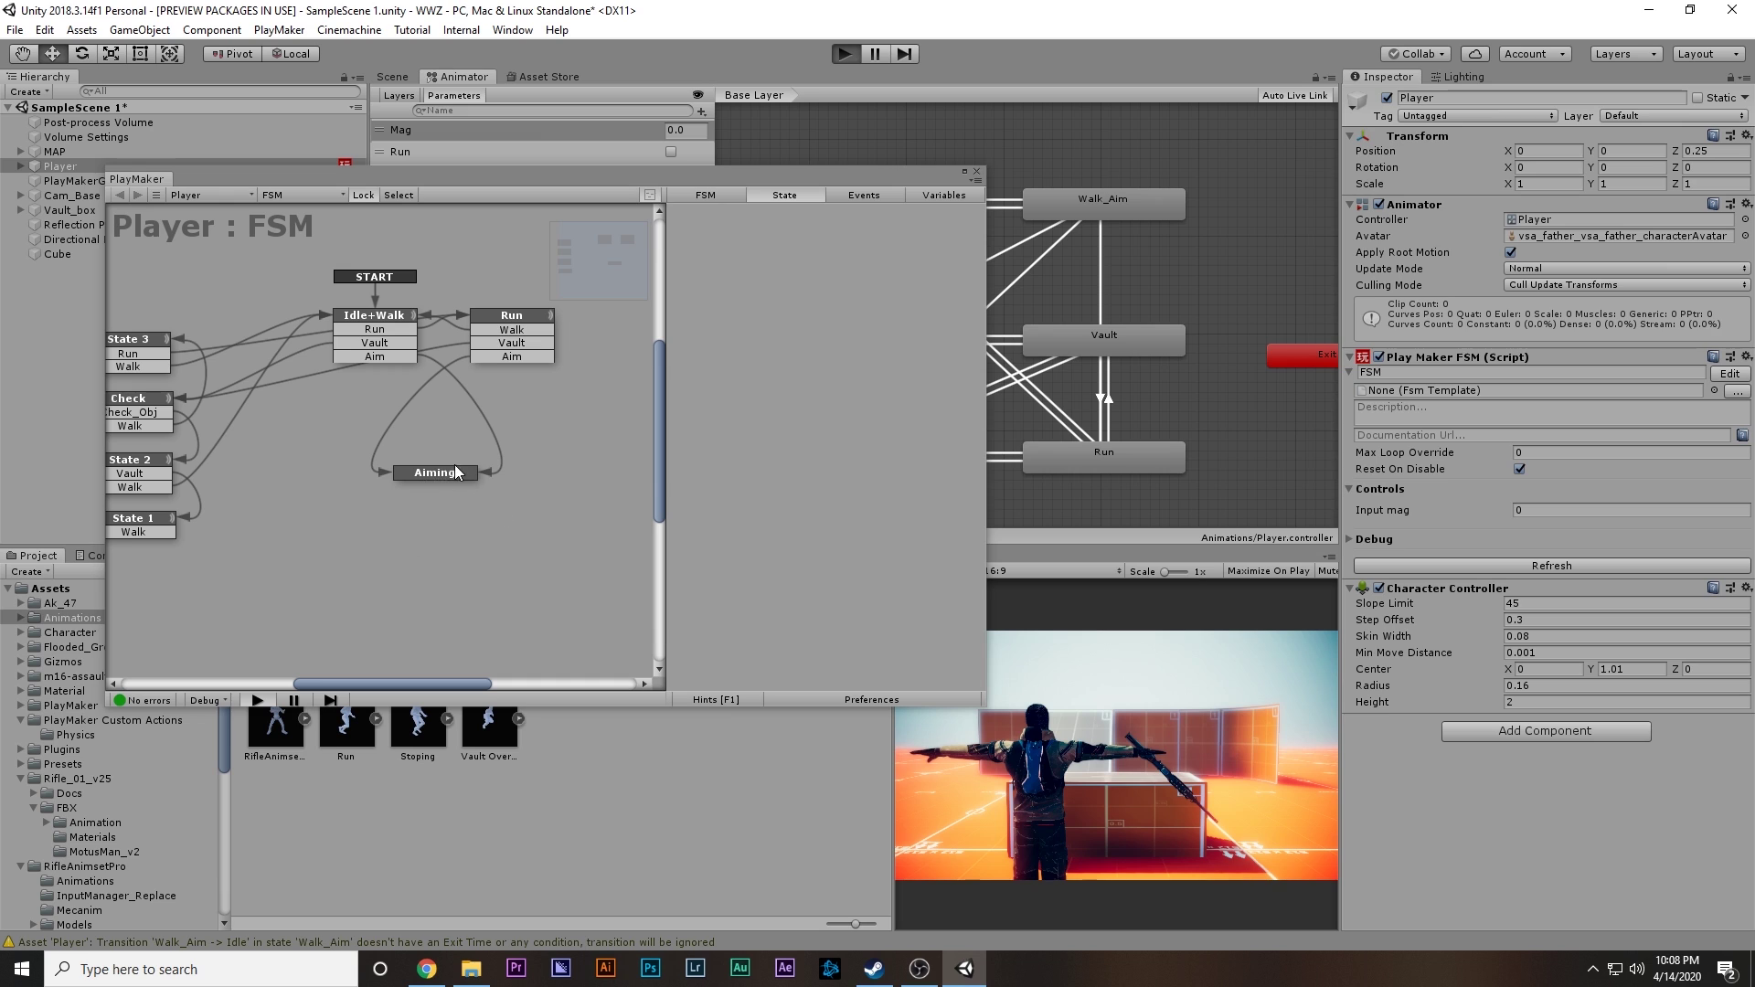
right_click(1080, 704)
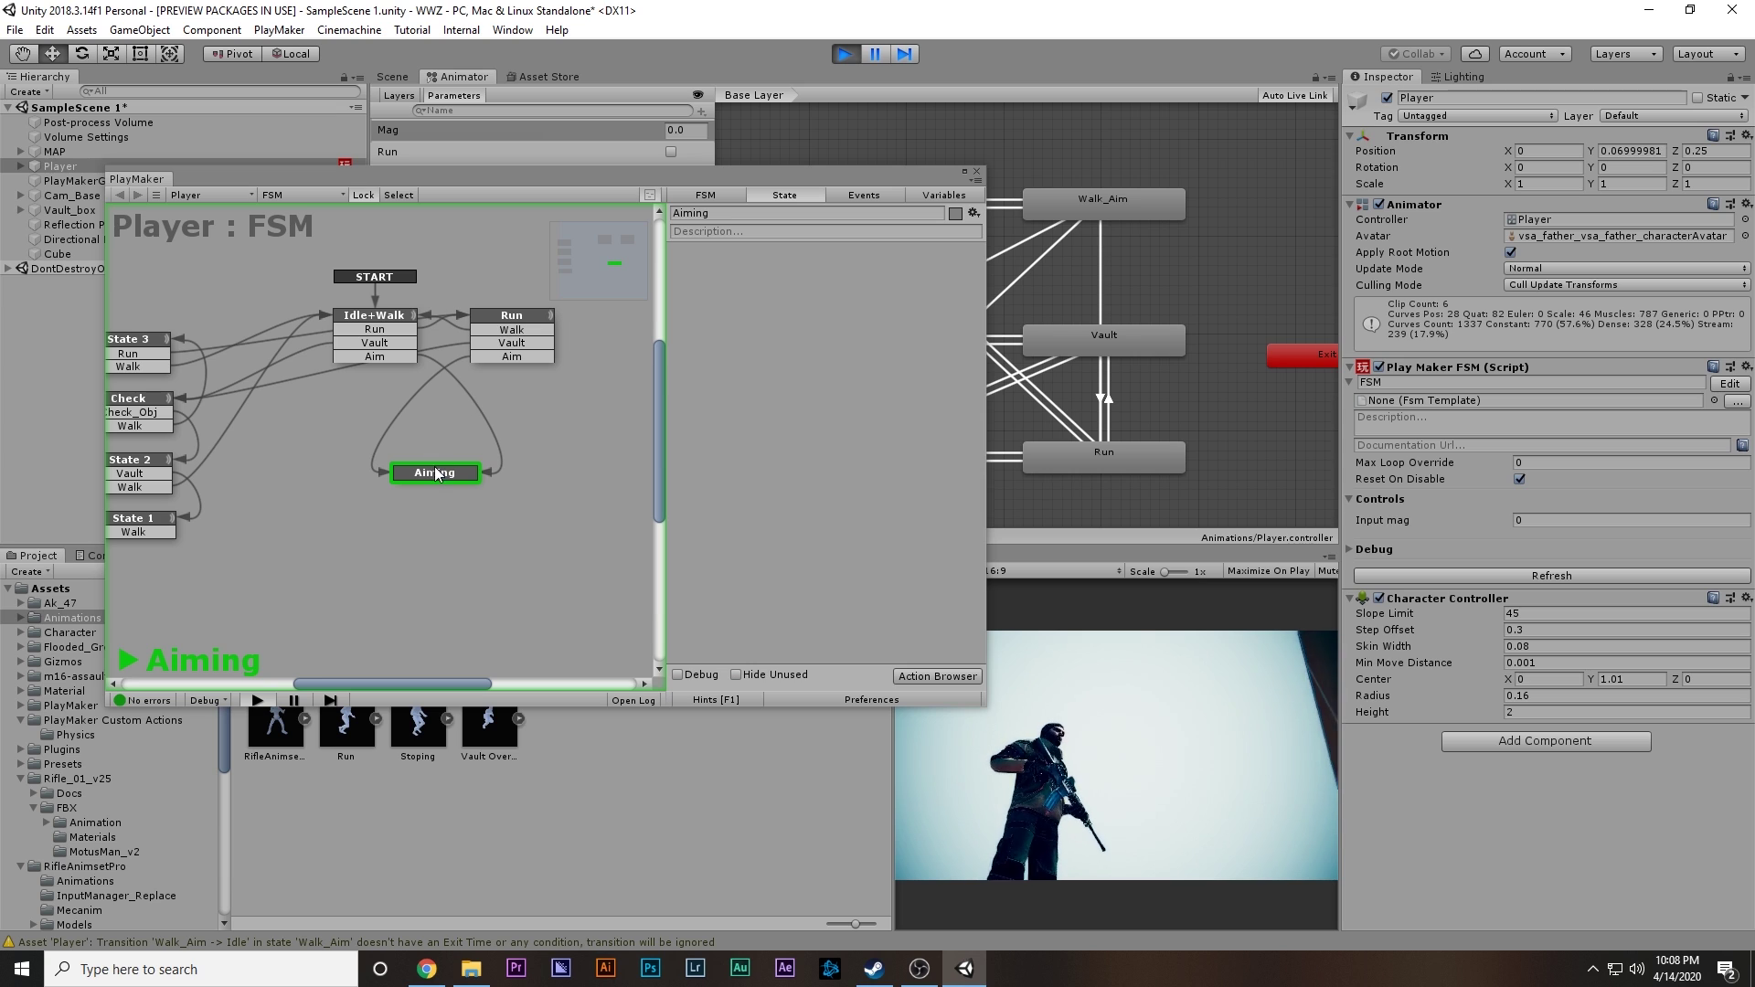
left_click_drag(459, 475, 465, 474)
left_click(846, 55)
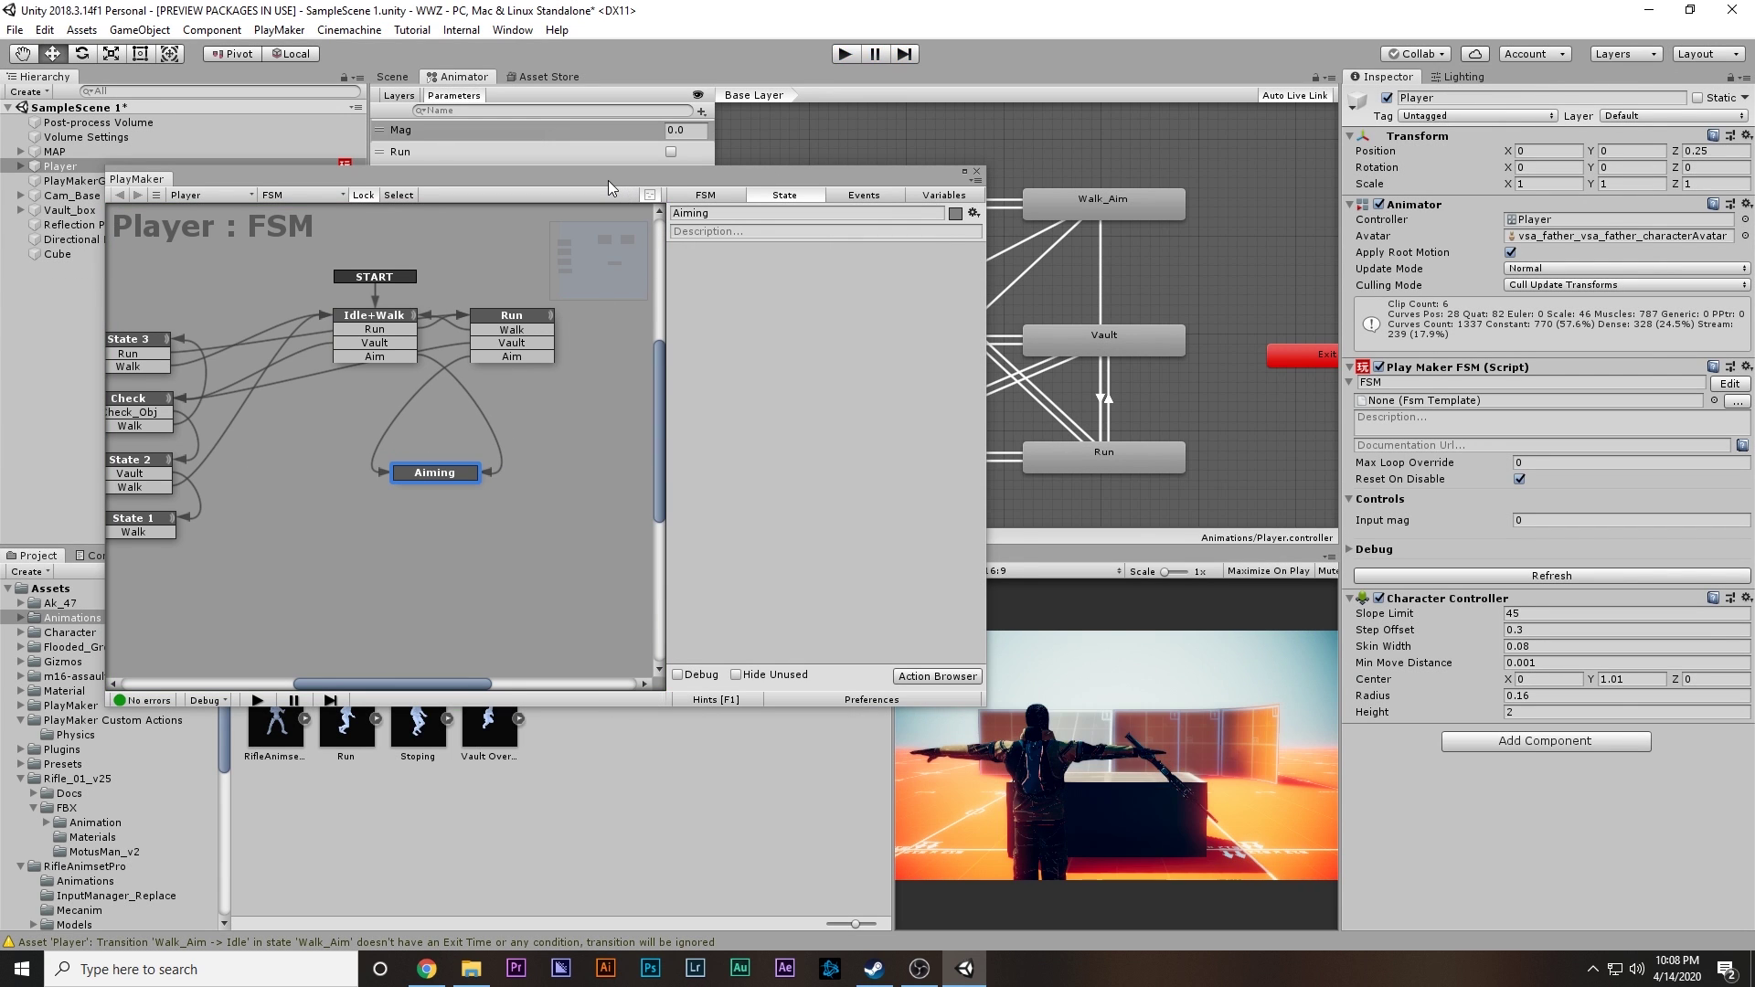
Step: Add a Get Mouse Button Up action to the Aiming state
left_click_drag(607, 179, 897, 201)
key("grave")
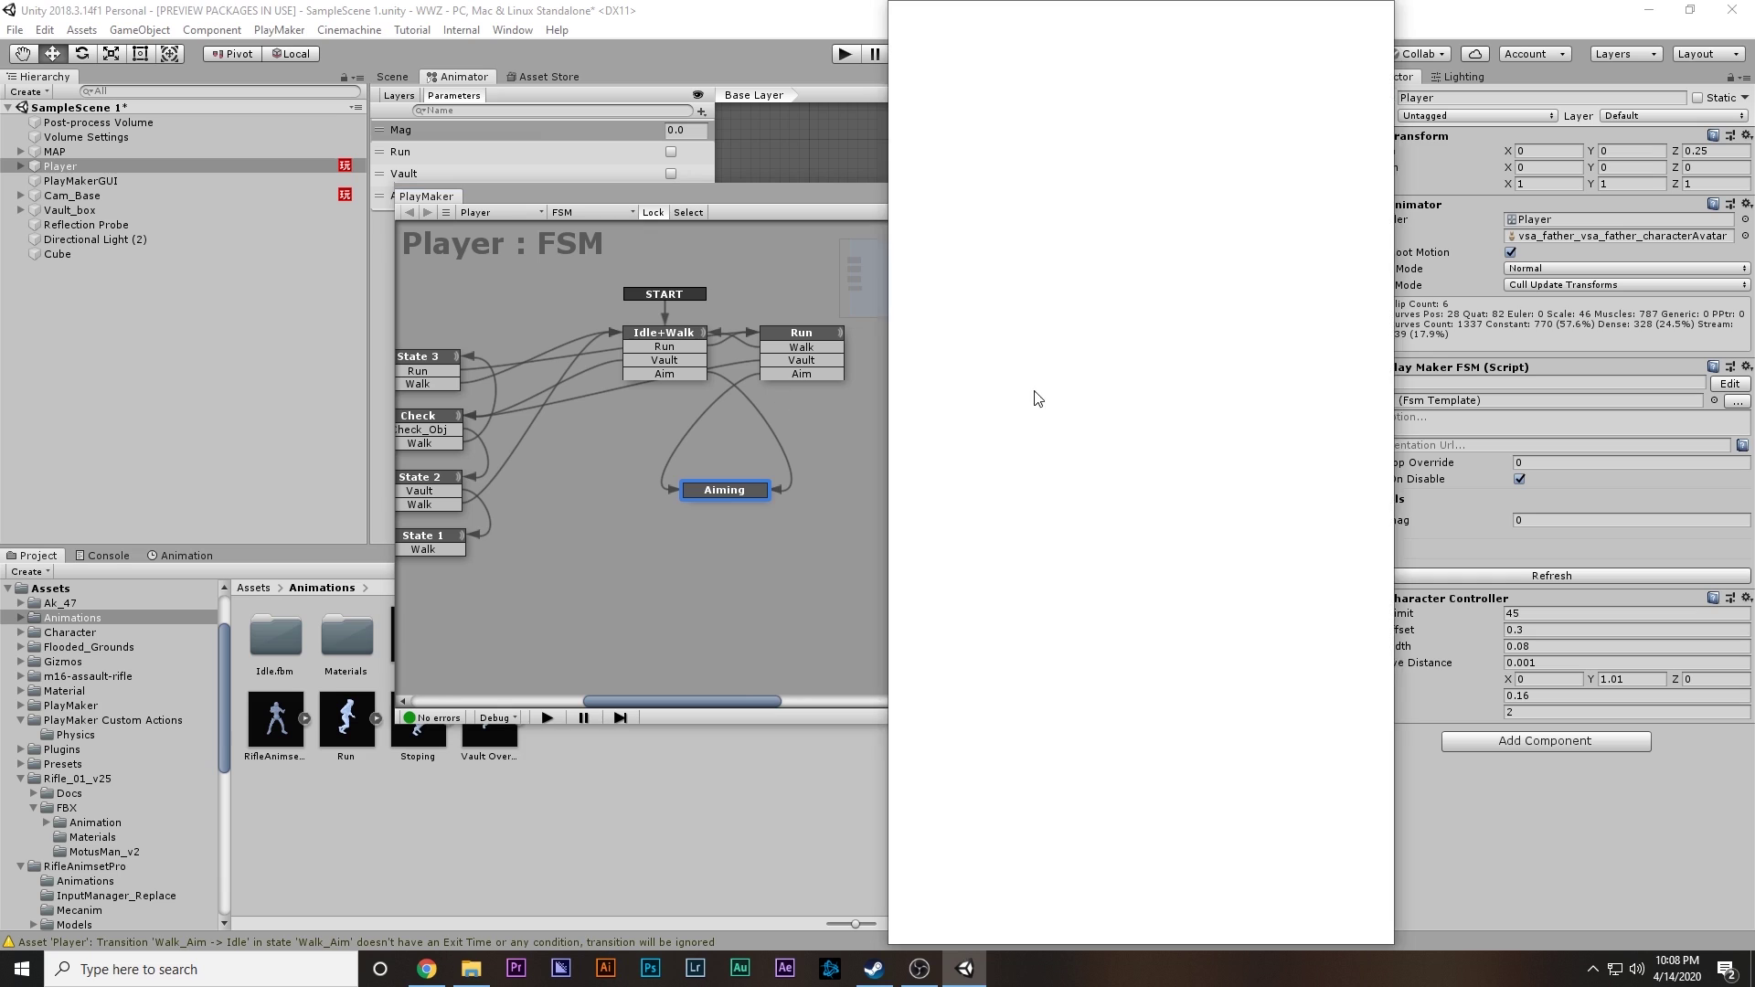
type("get")
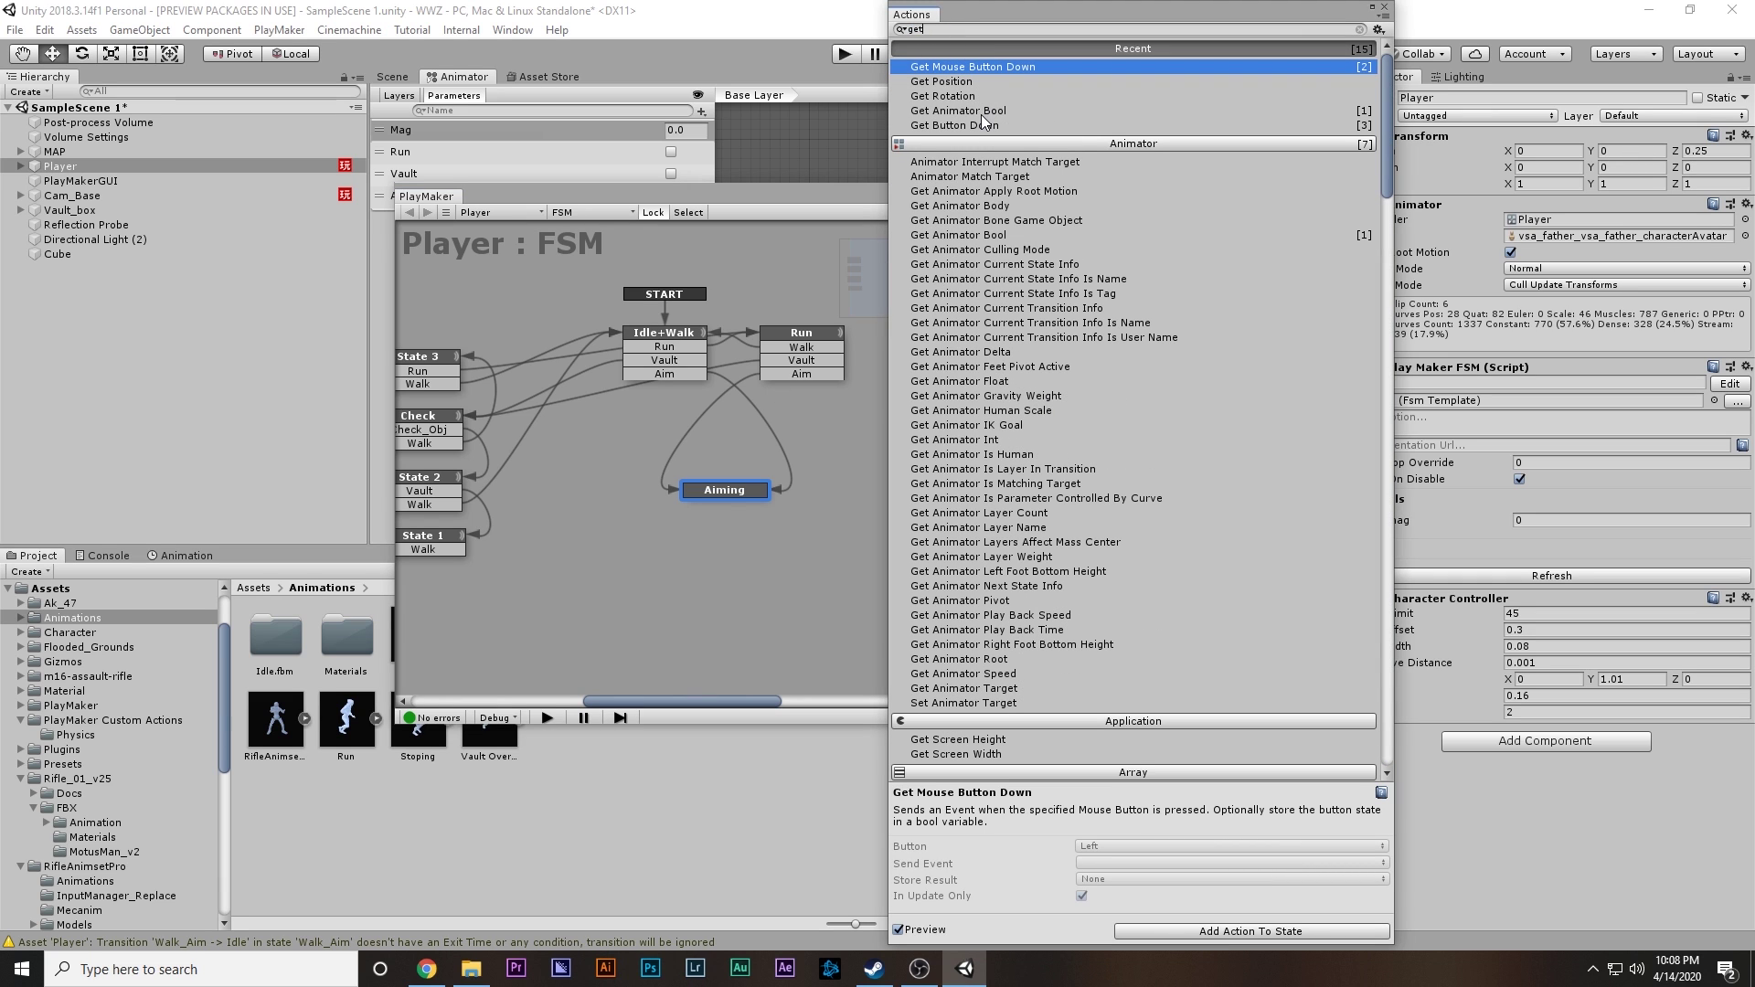
type(" mouse")
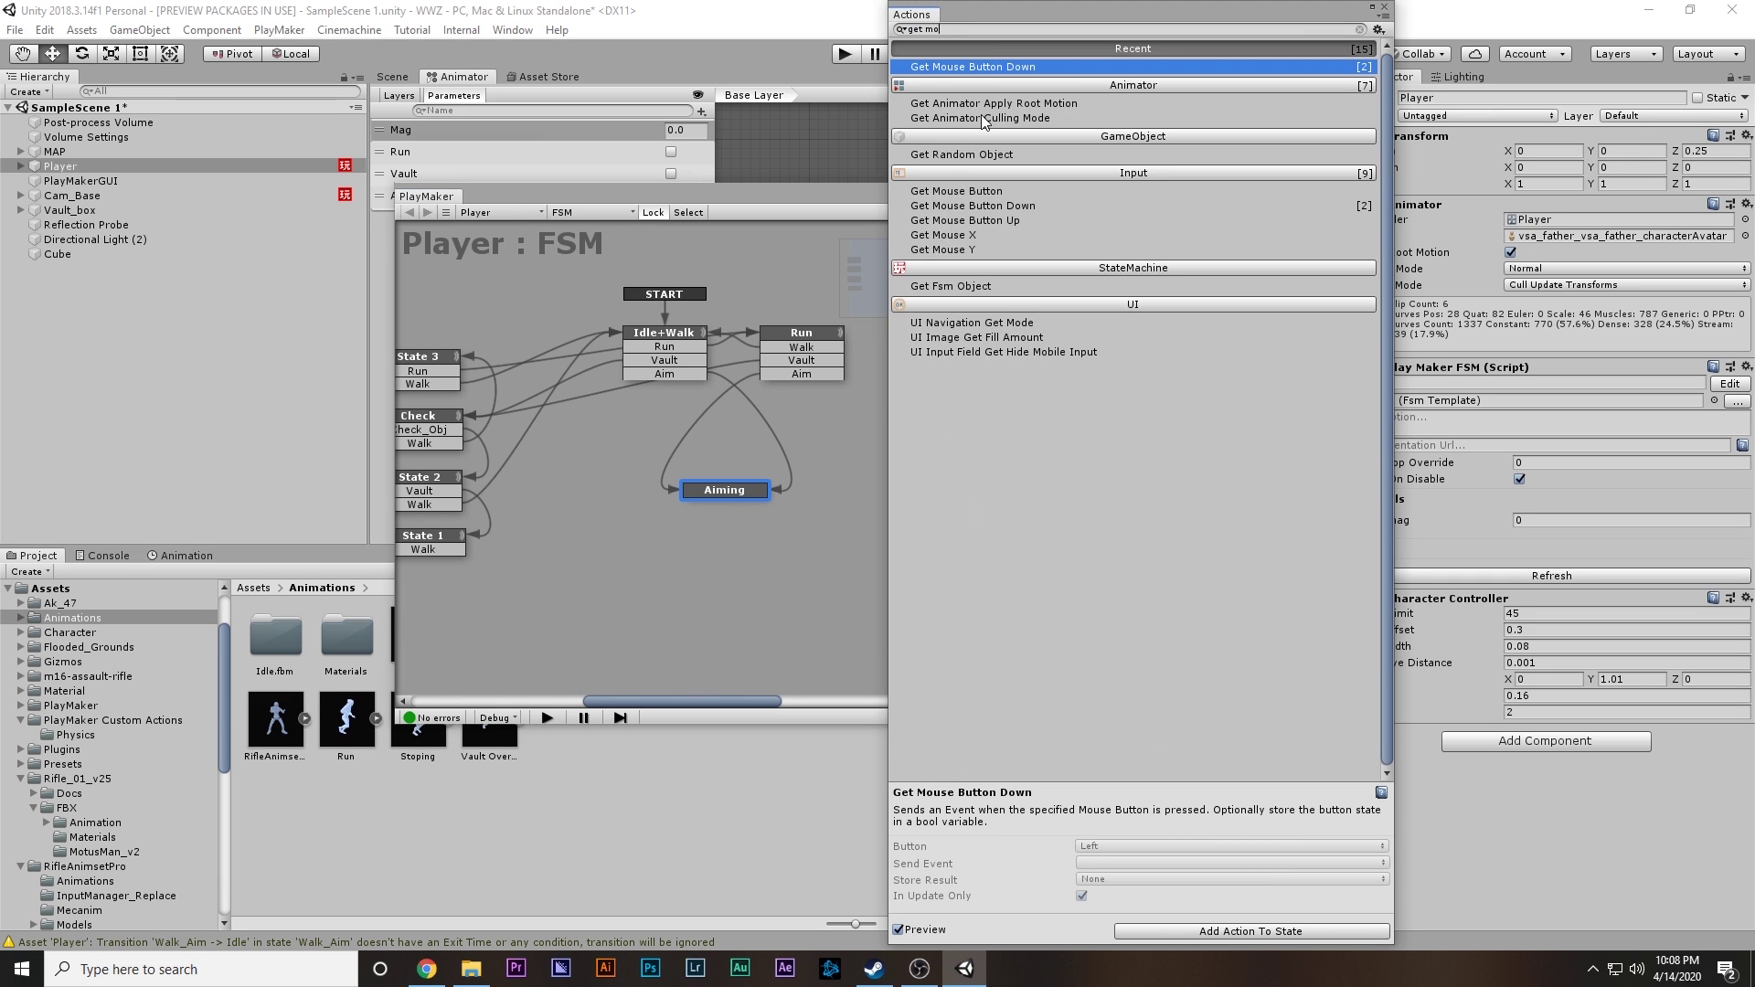
key("Down")
key("Down")
key("Return")
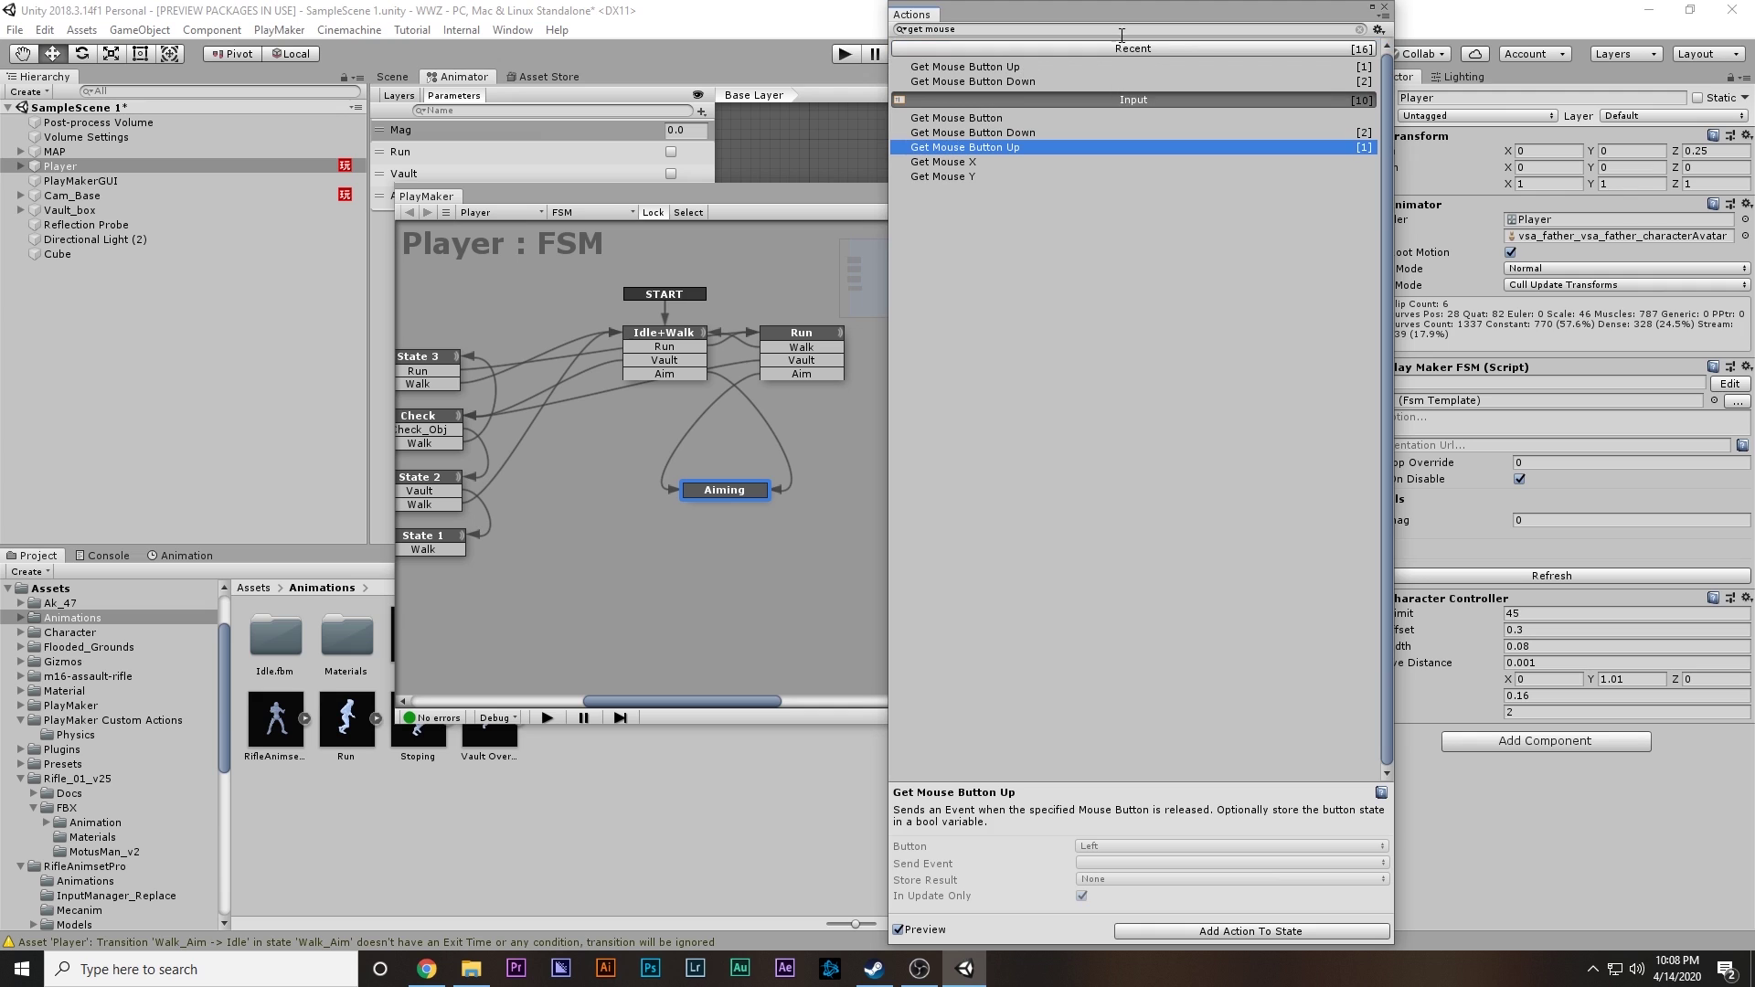
left_click(1383, 6)
Step: Set the Get Mouse Button Up action to the Right button and the Walk event, and move Aiming closer below Idle+Walk and Run
left_click(1136, 289)
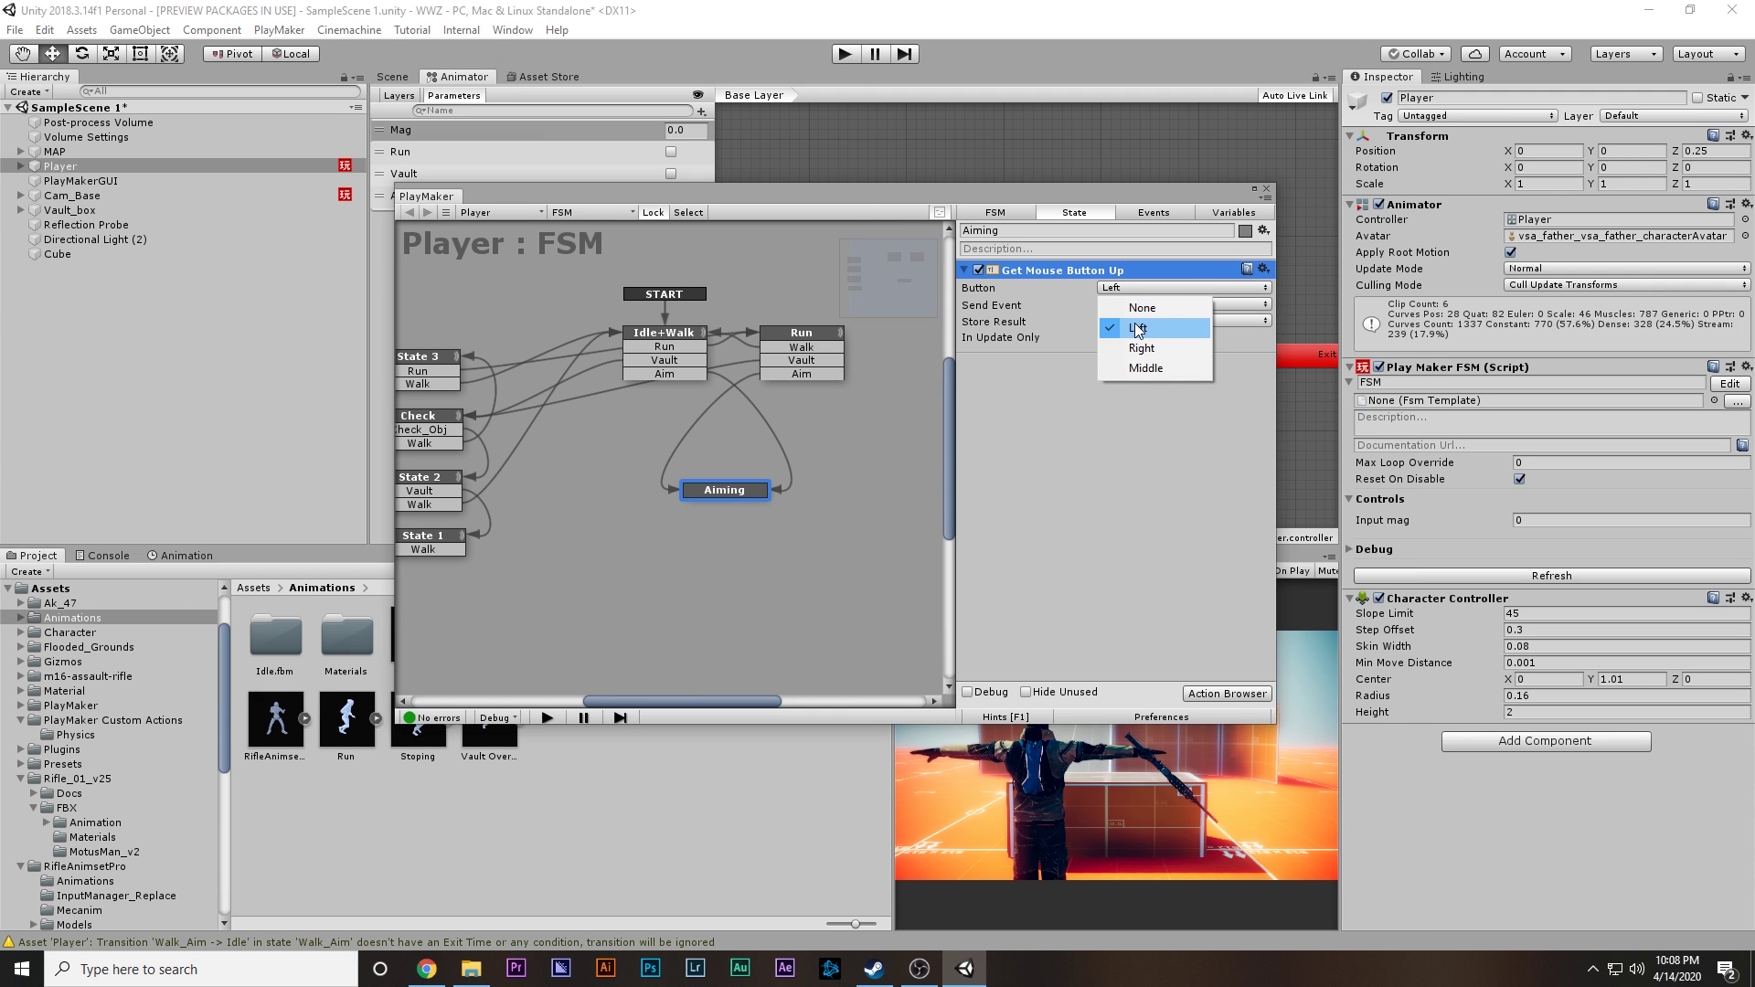
left_click(1141, 348)
left_click(1143, 304)
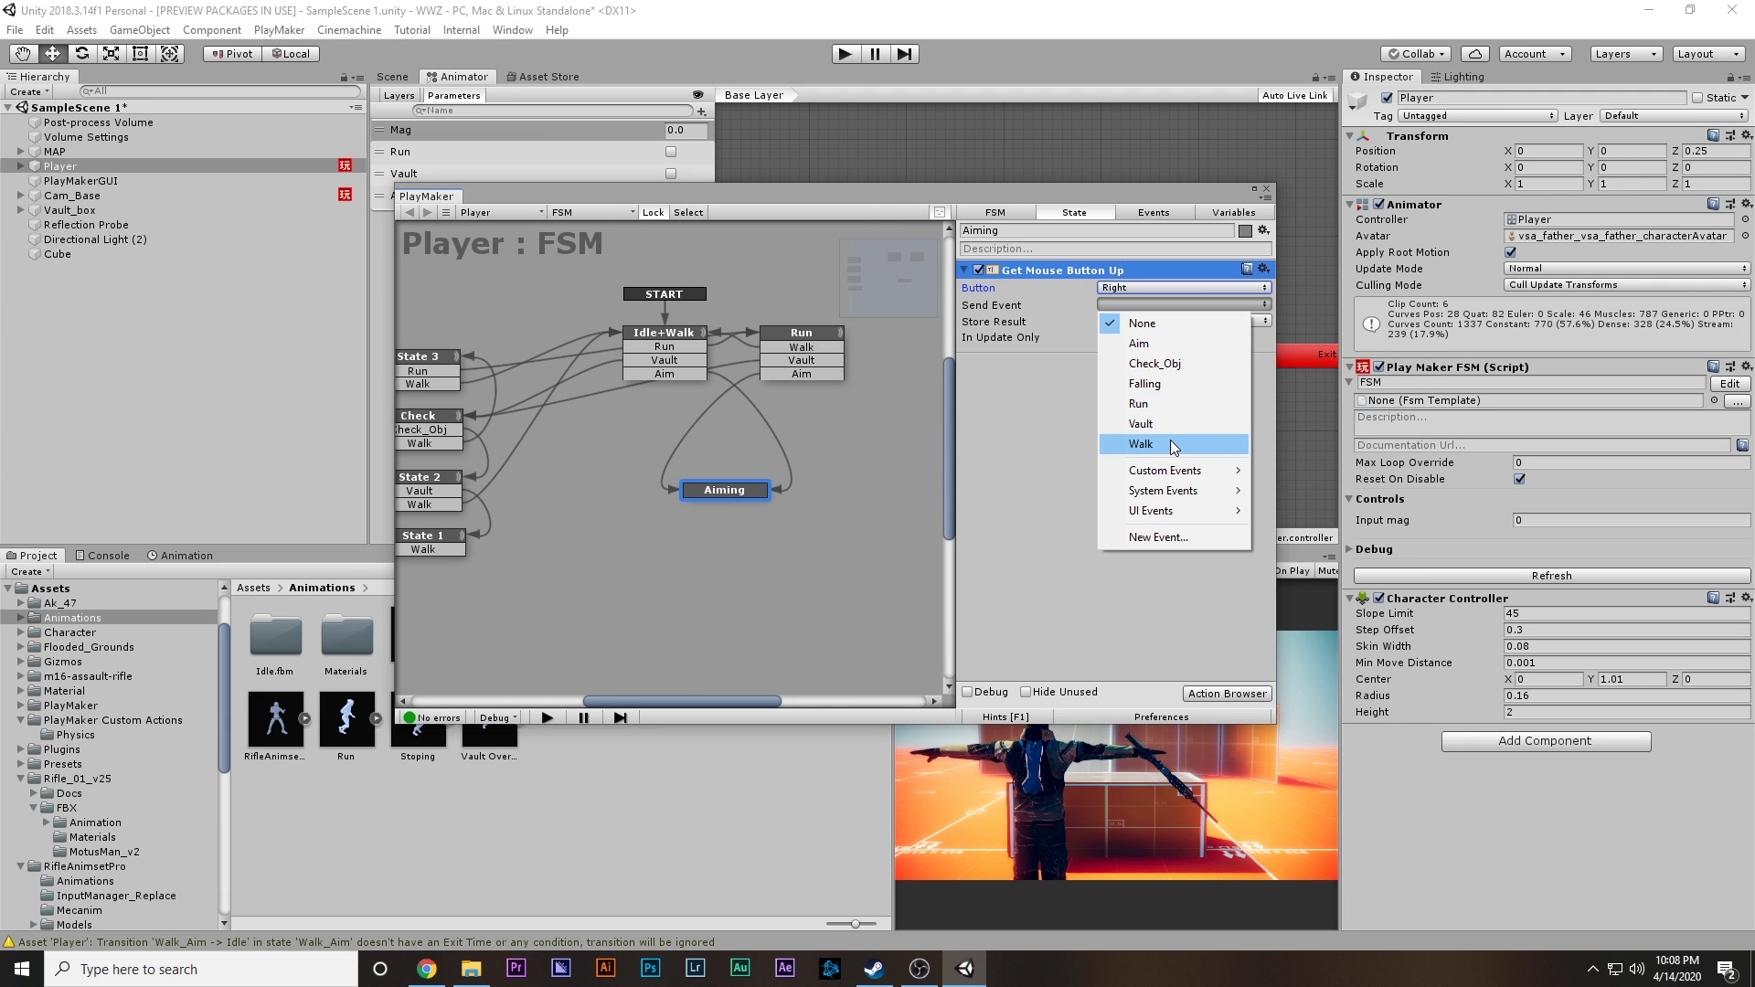
left_click(1142, 444)
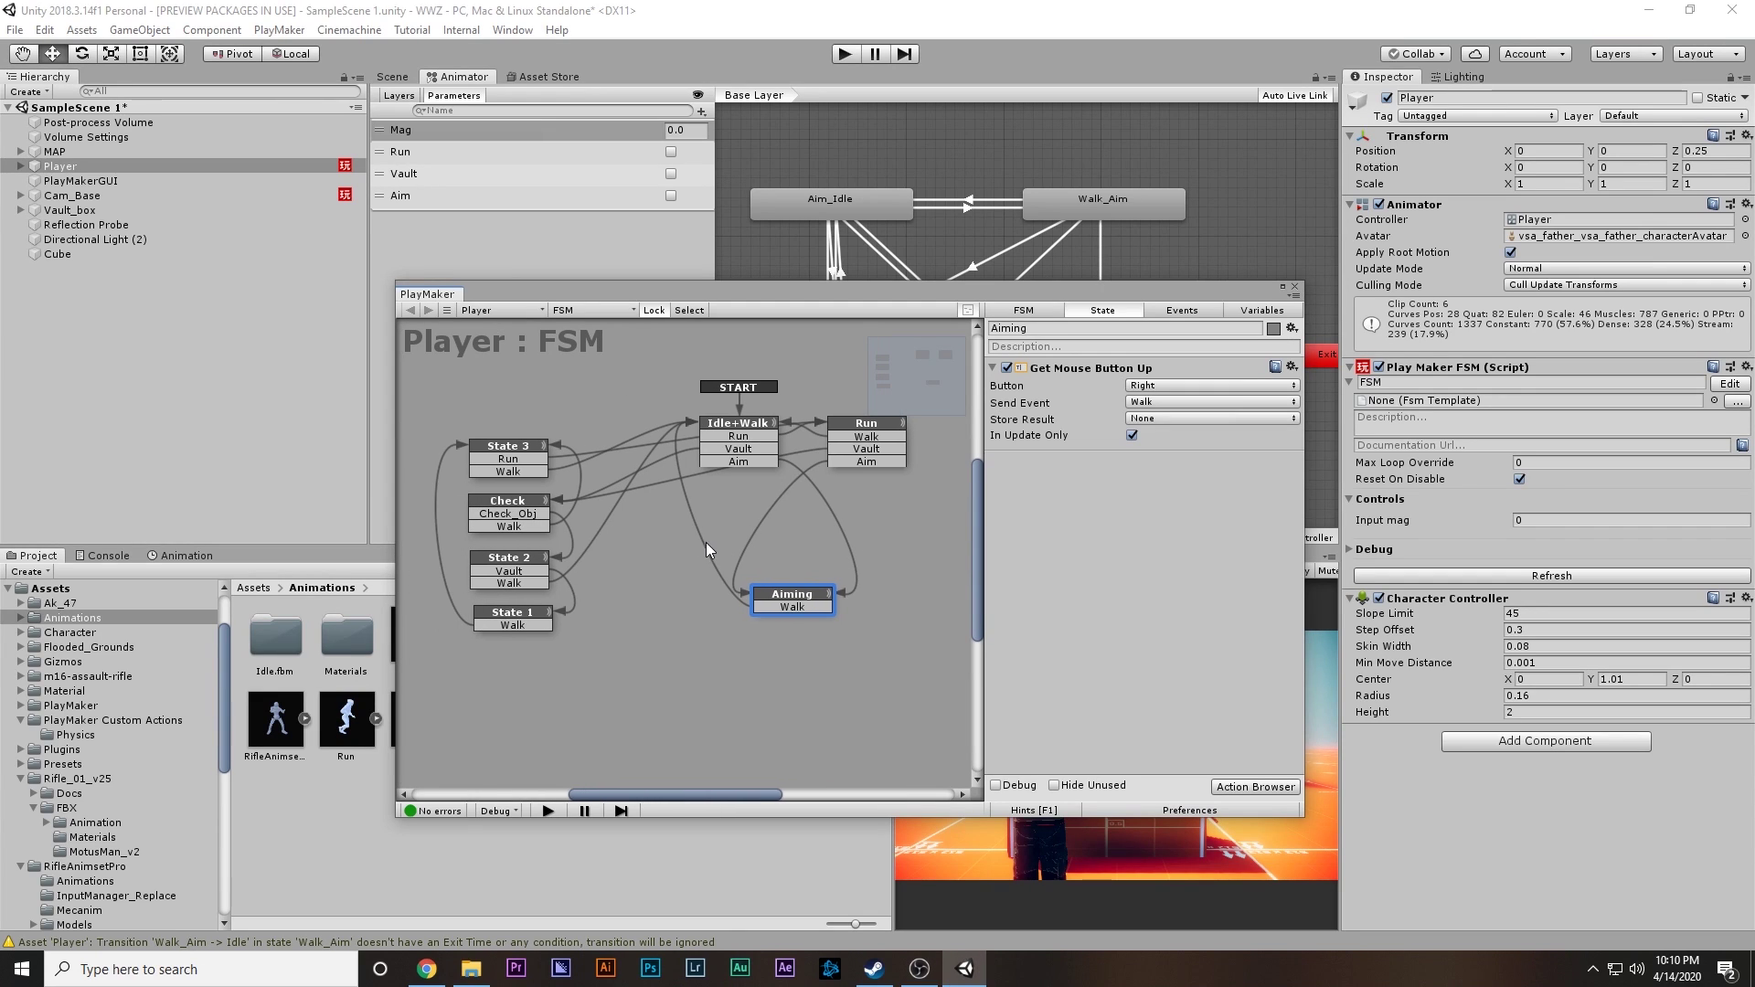
scroll(741, 562, "up", 1)
left_click_drag(778, 593, 791, 565)
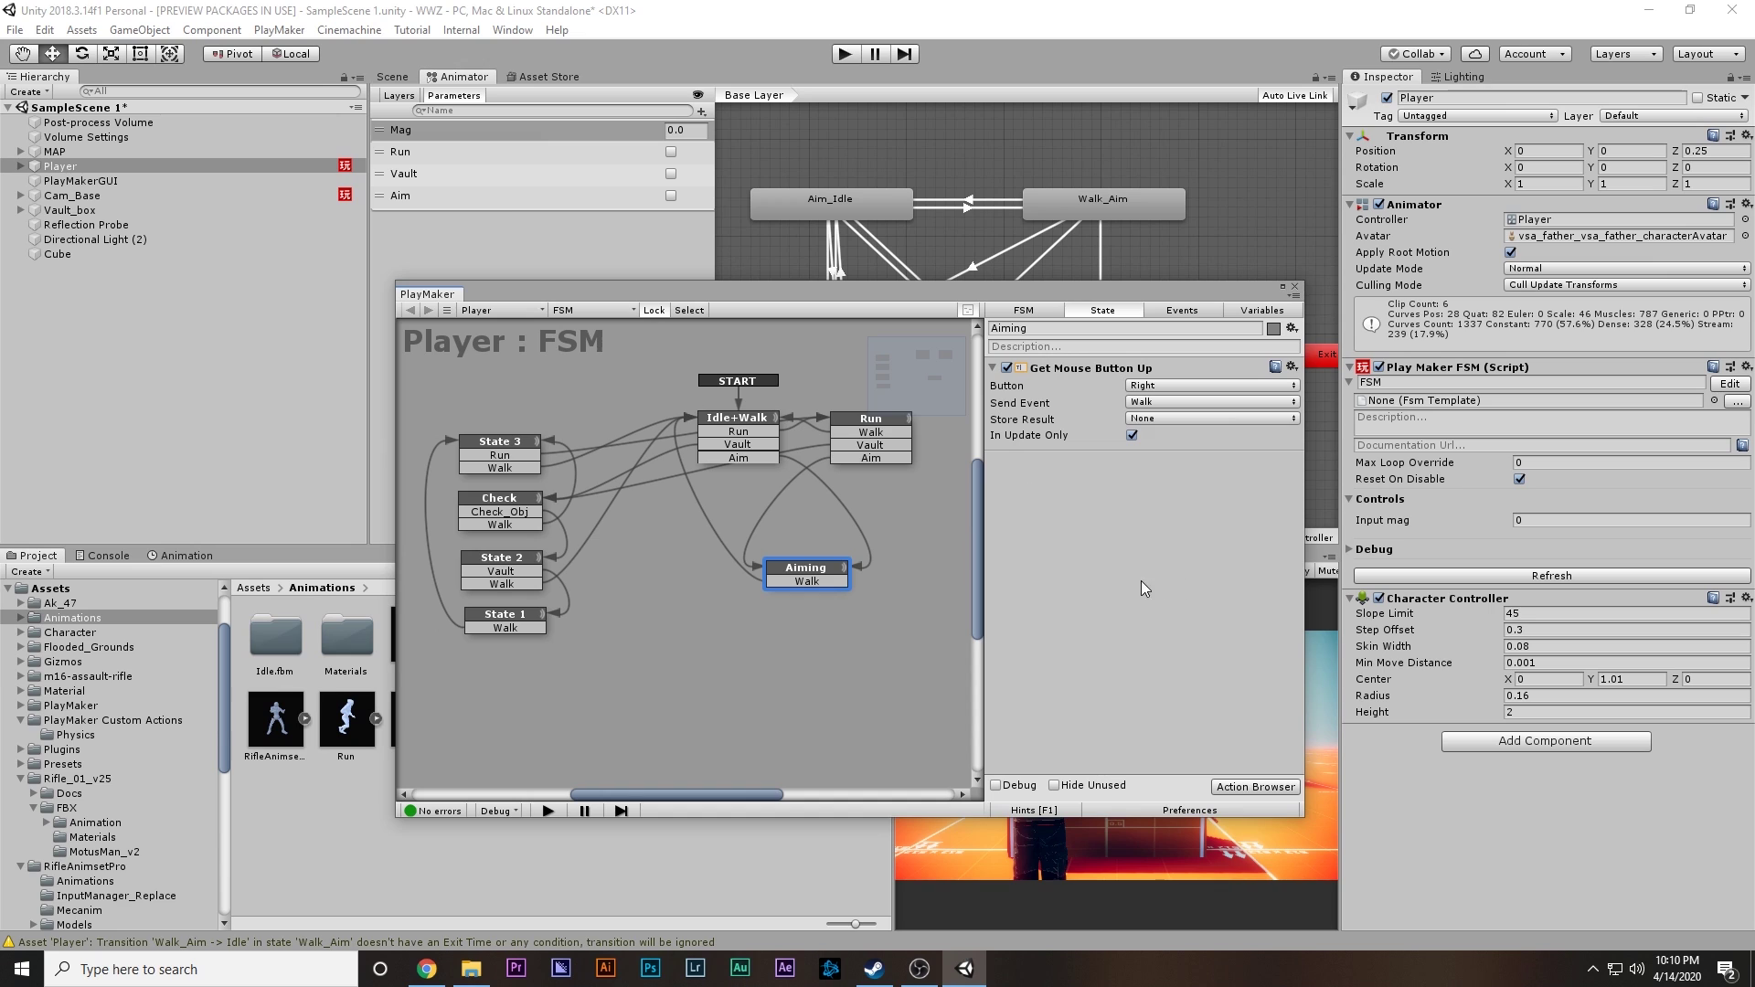
Step: Add a Set Animator Bool action to the Aiming state
key("grave")
type("ser a")
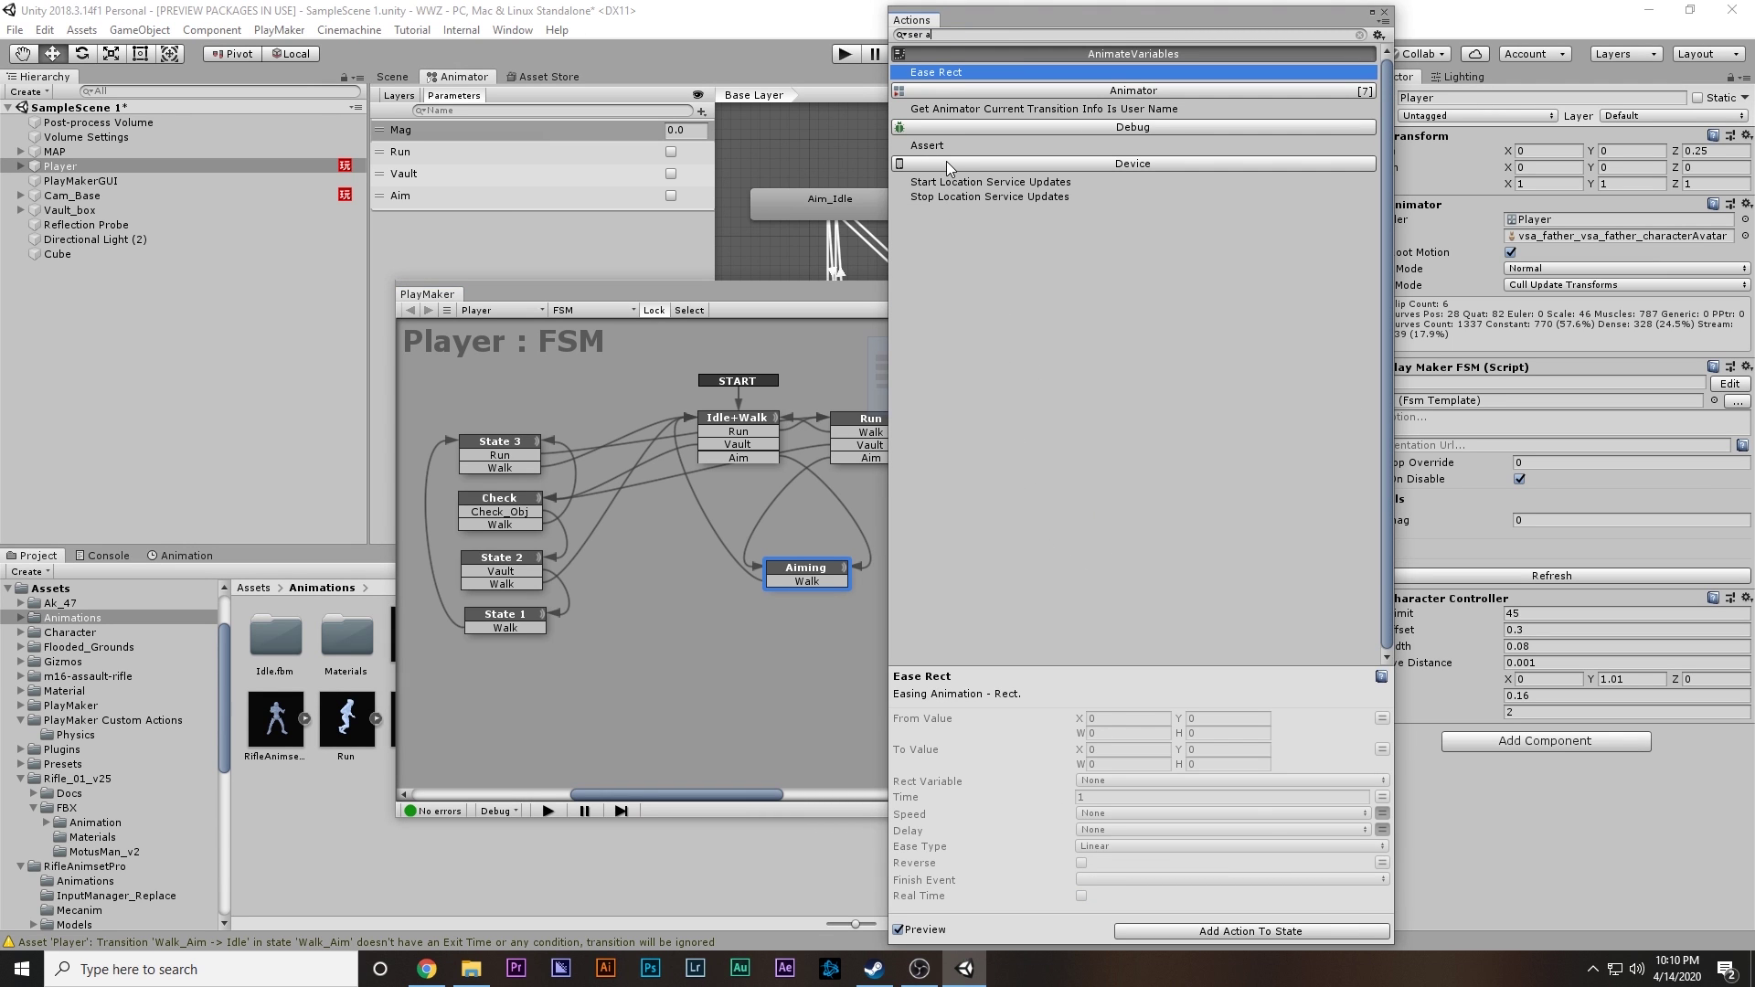
key("BackSpace")
key("BackSpace")
key("BackSpace")
key("BackSpace")
type("t")
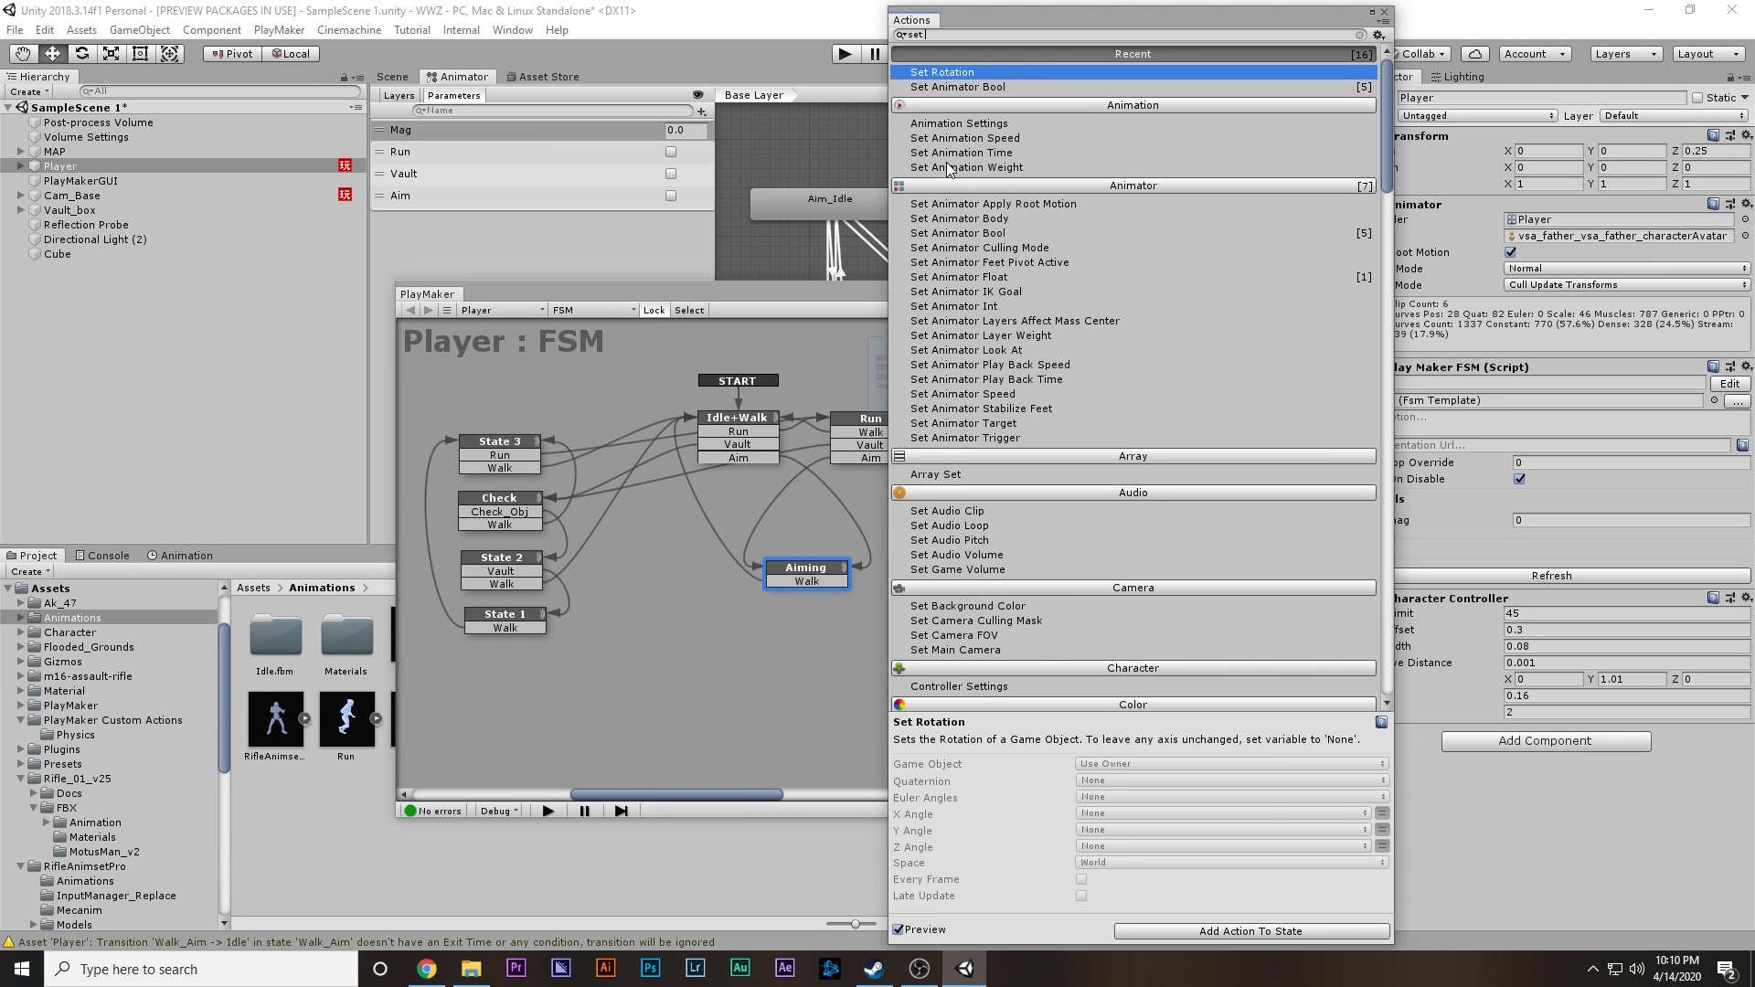
double_click(958, 87)
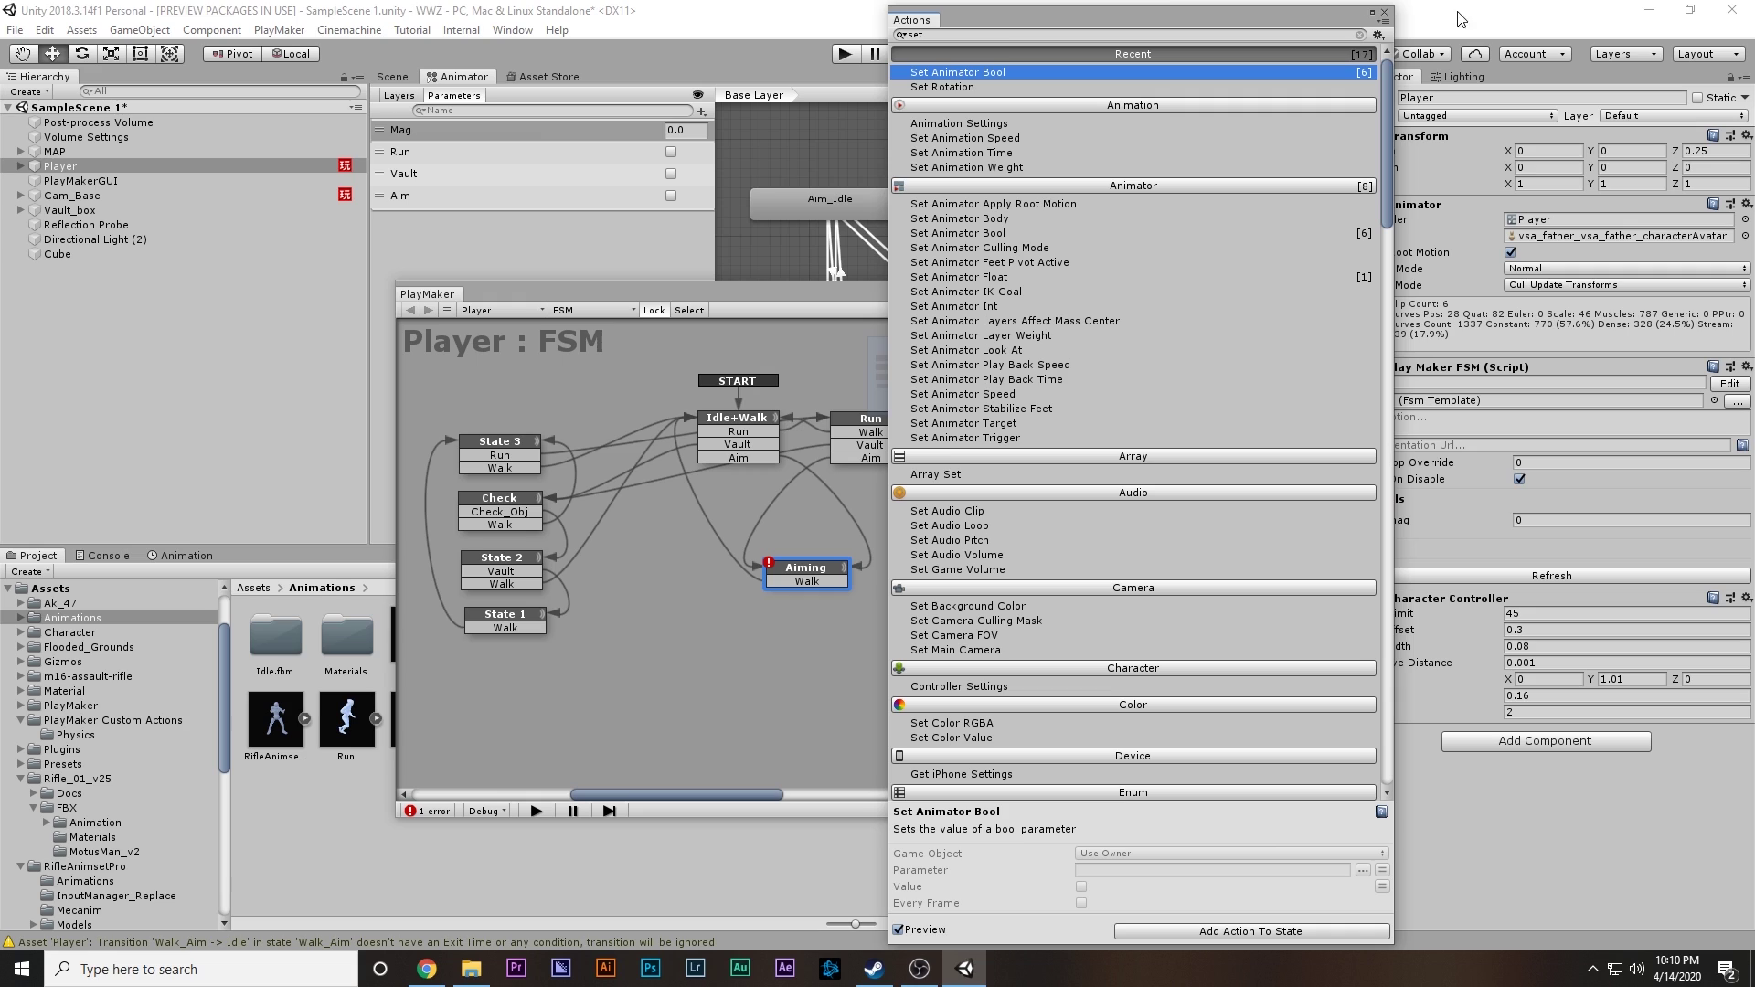
left_click(1384, 14)
Step: Set the Set Animator Bool action's parameter to Aim and turn its value on
left_click(1273, 495)
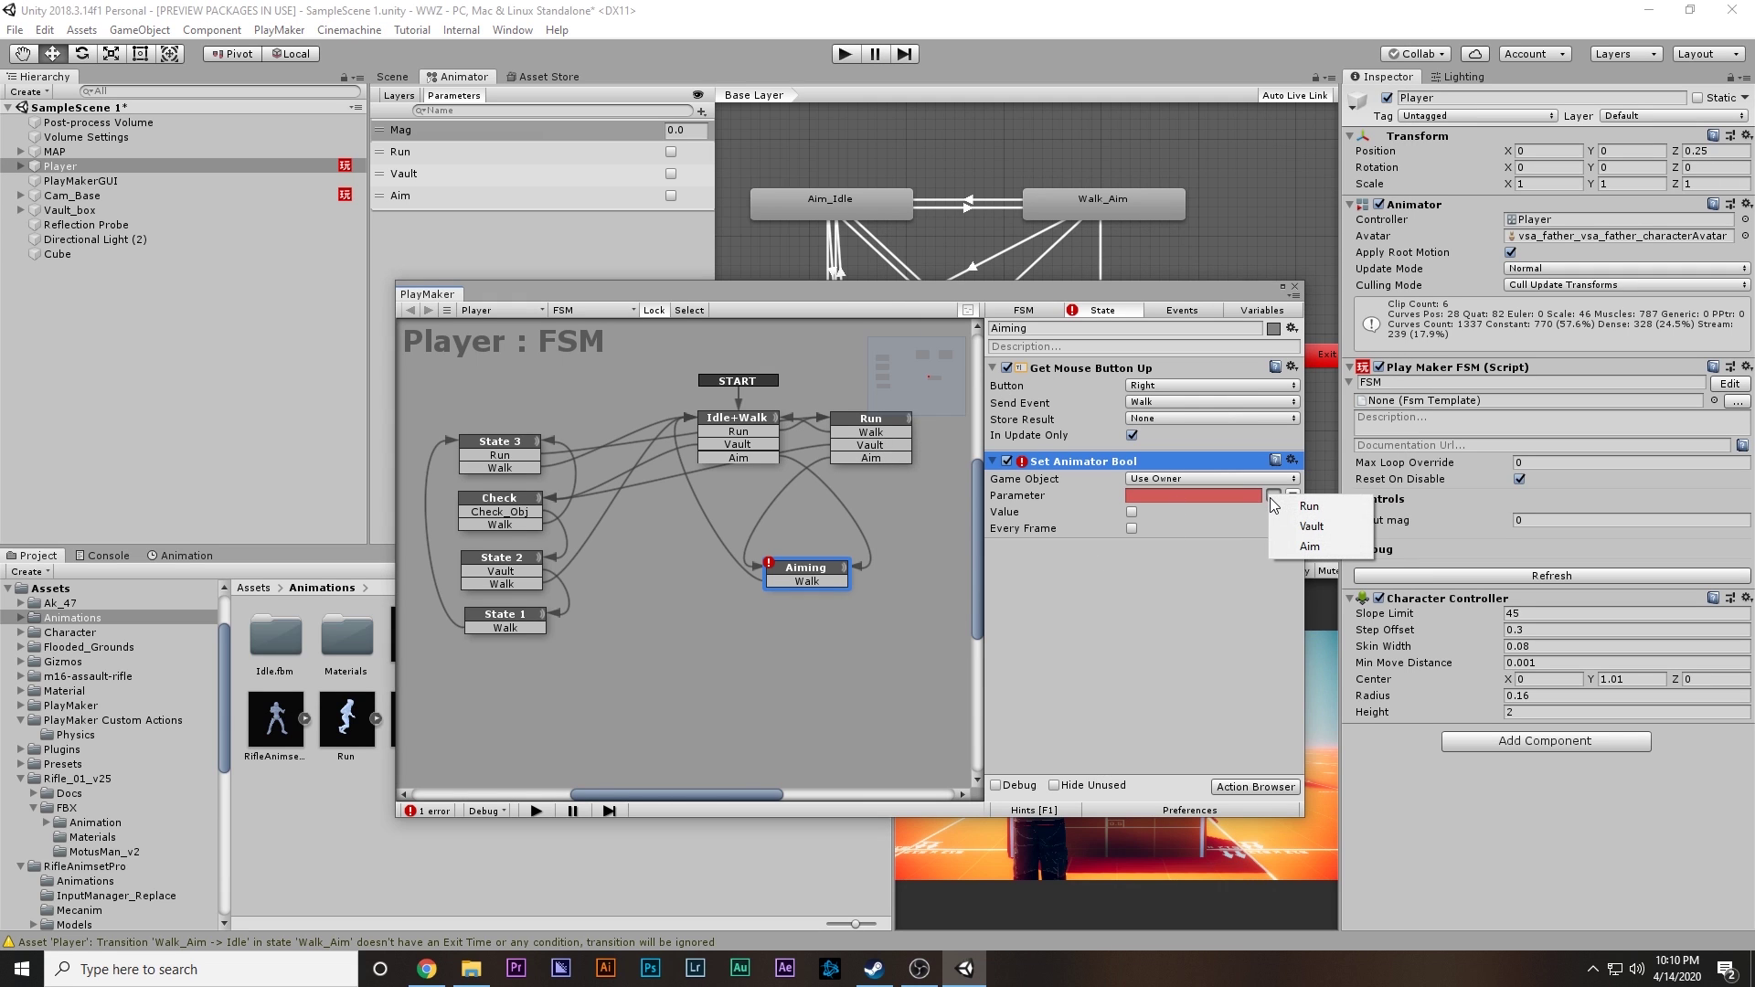
left_click(1313, 547)
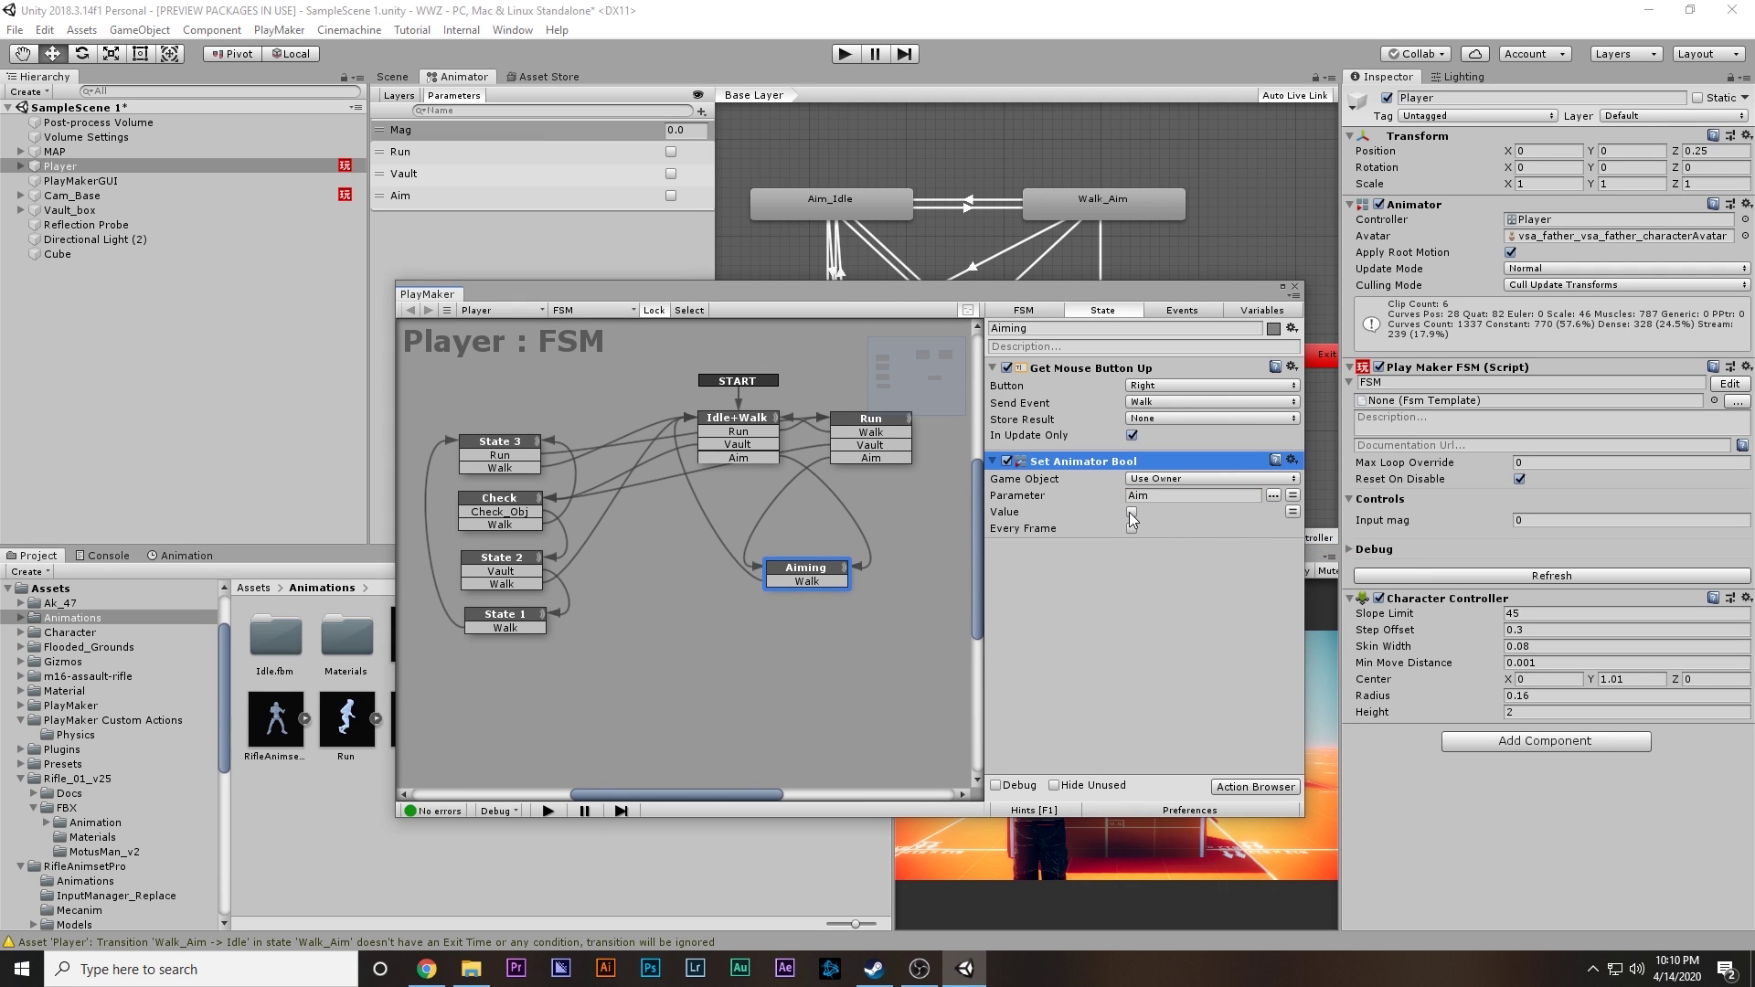
left_click(1132, 513)
Step: Copy the Aim Set Animator Bool action into the Idle+Walk and Run states with its value turned off
left_click(740, 438)
left_click(1083, 388)
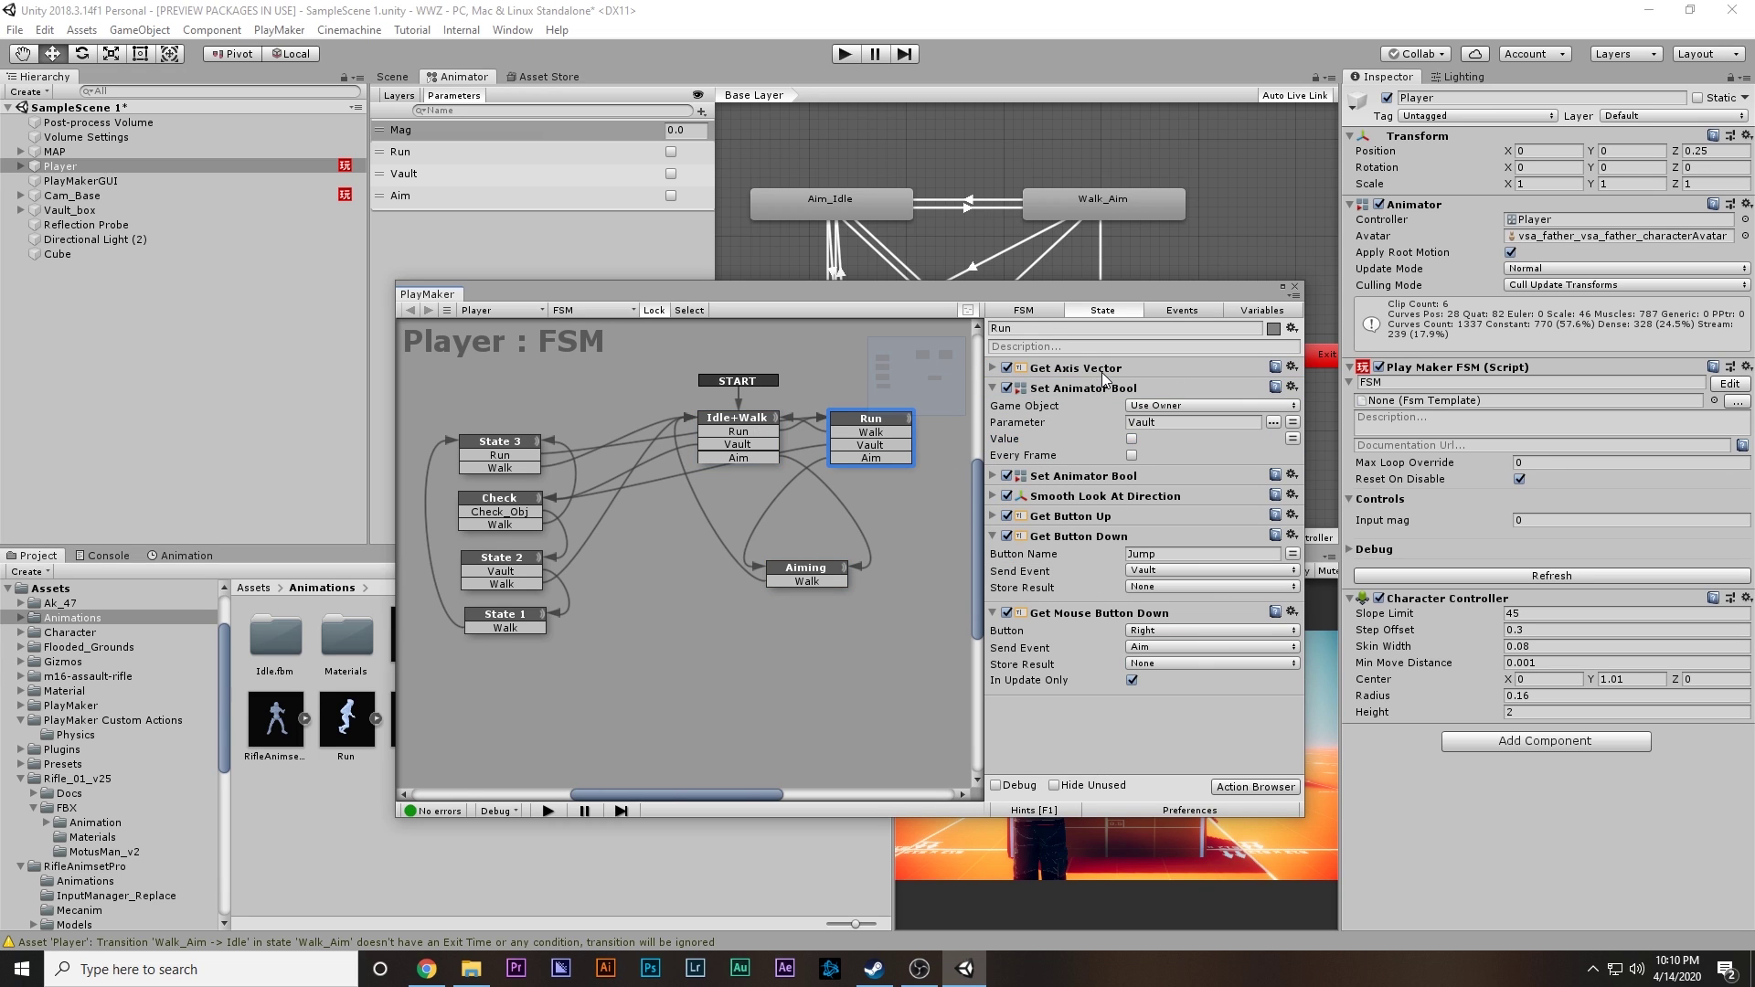
left_click(873, 425)
left_click(1131, 438)
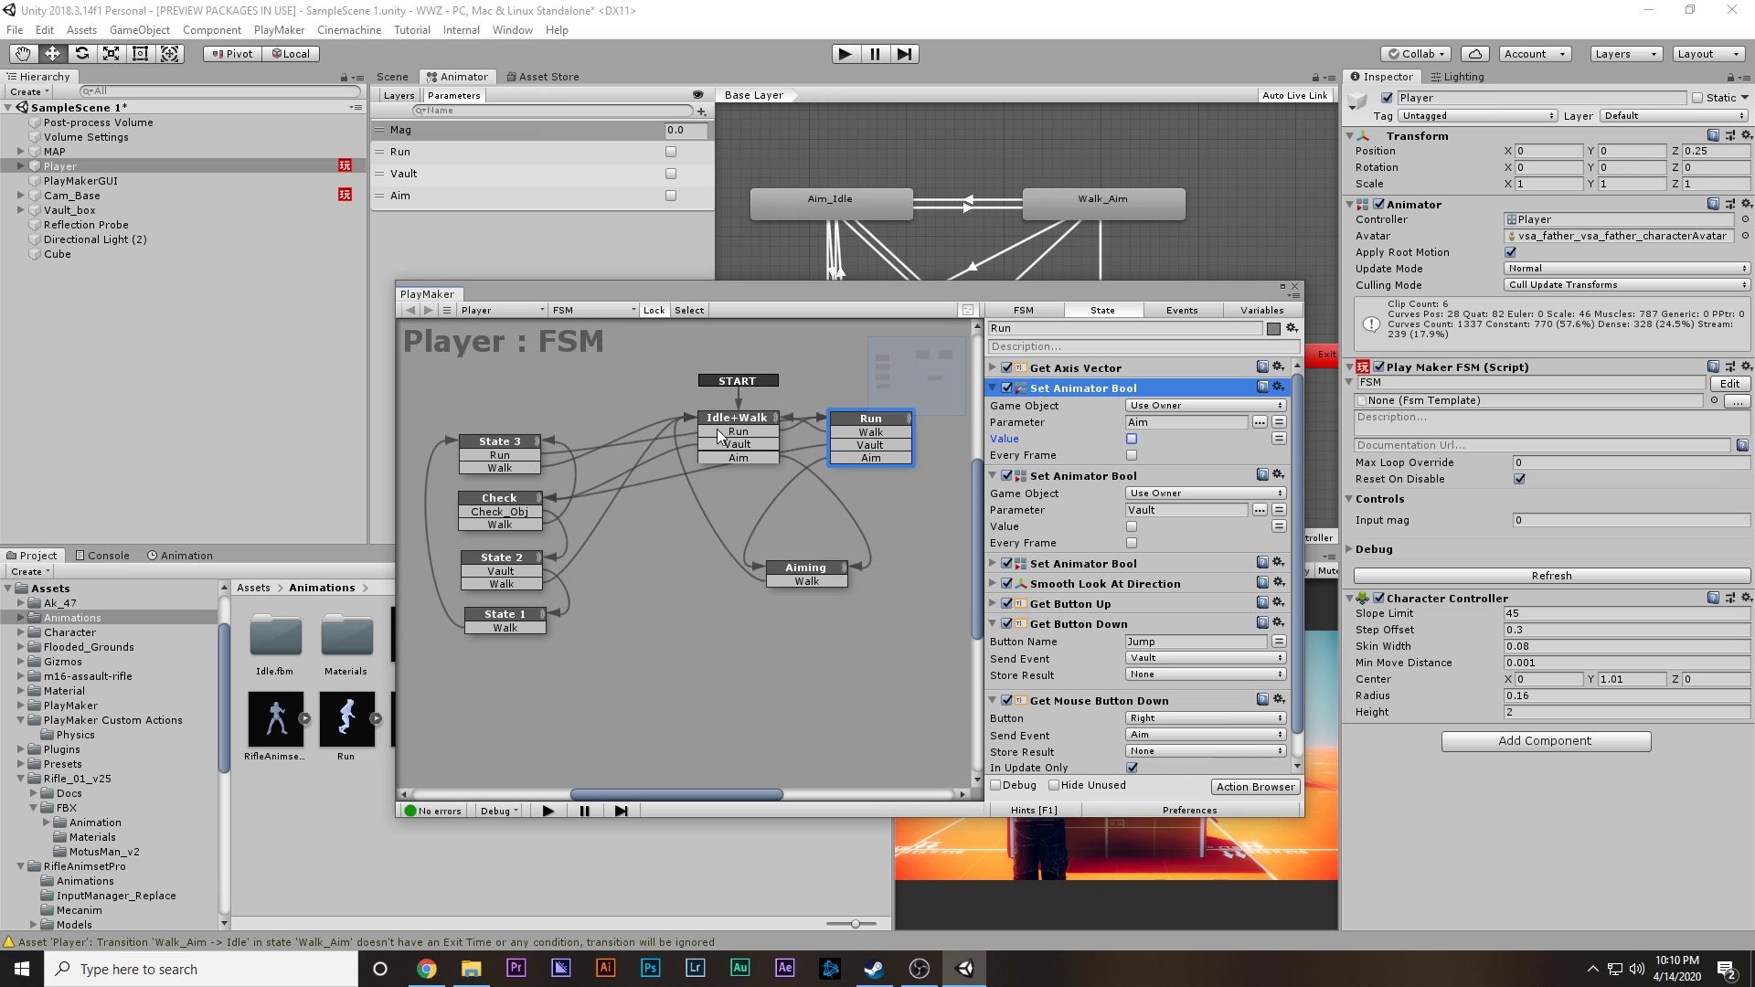
left_click(992, 388)
left_click(742, 420)
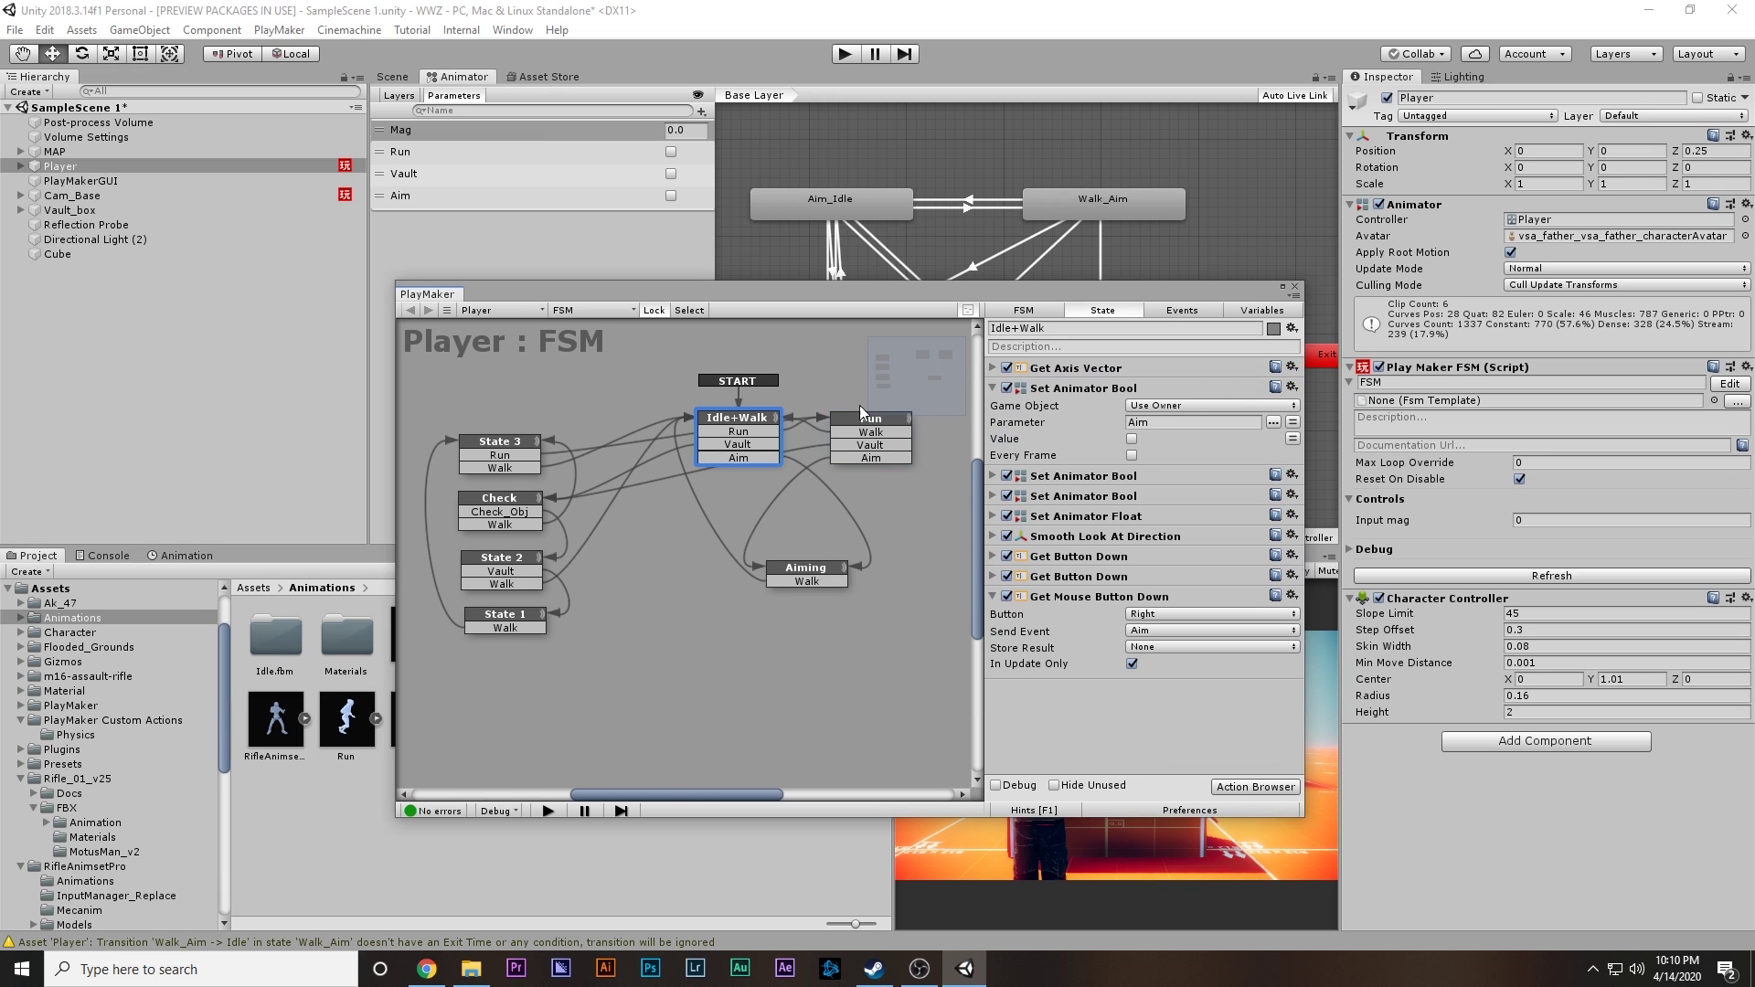
left_click(992, 388)
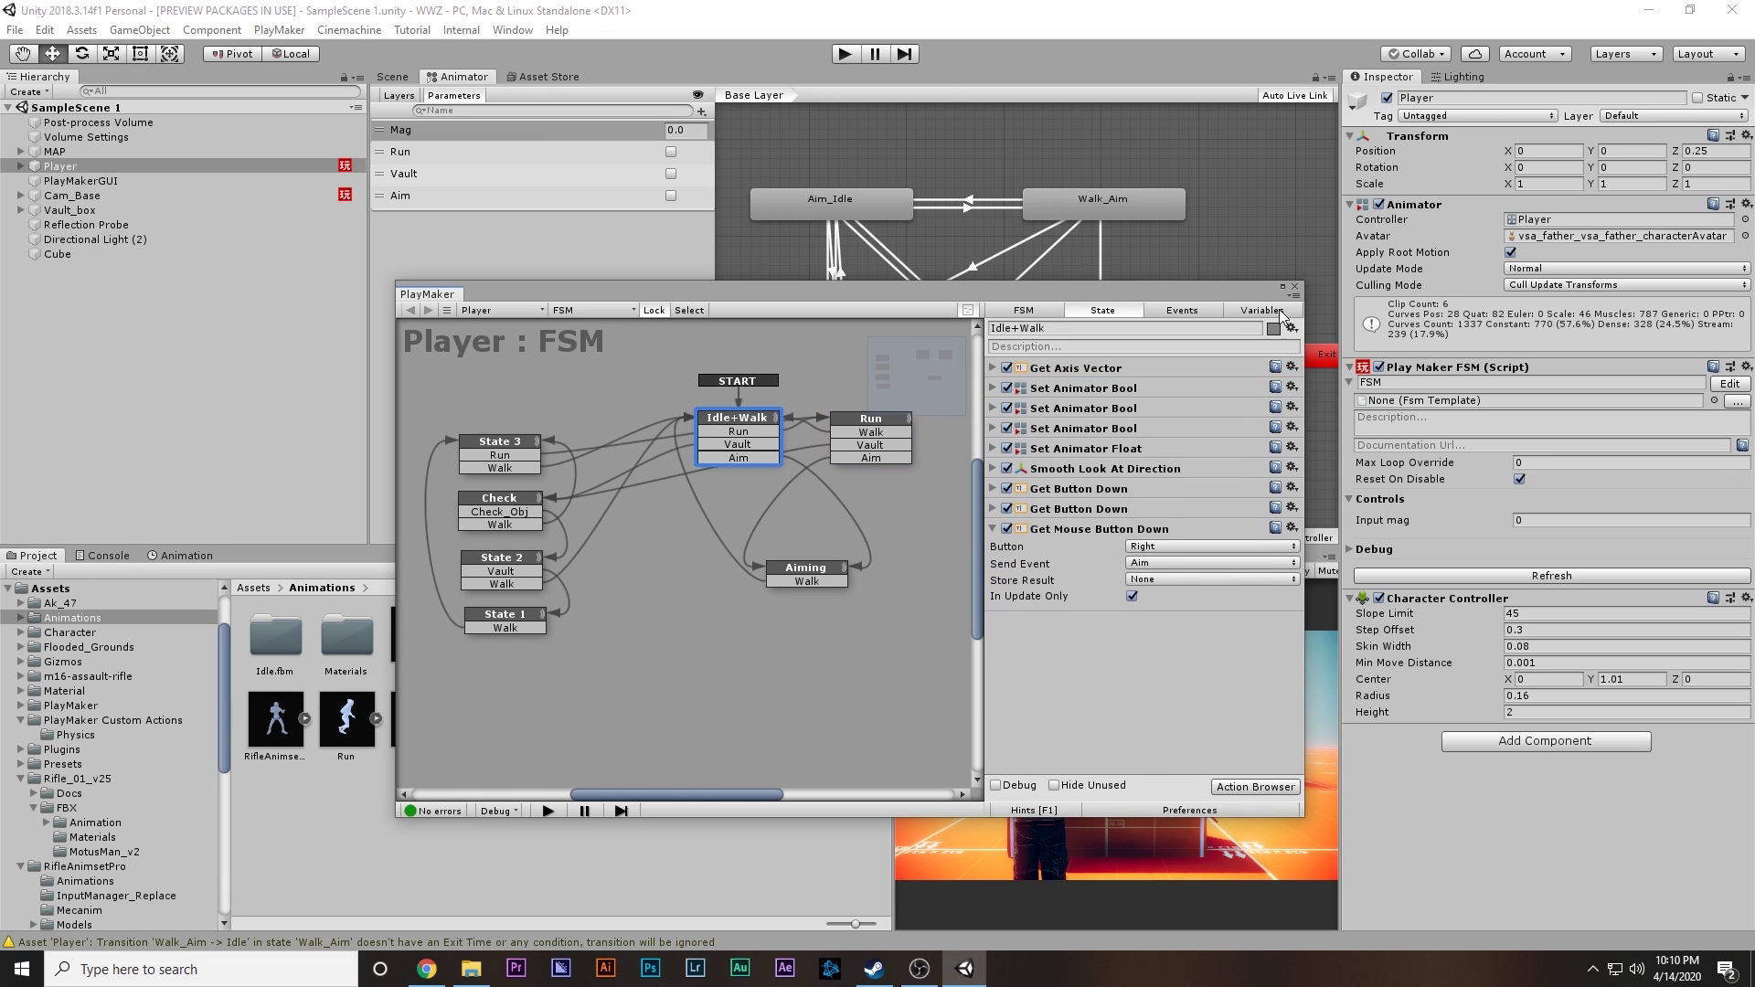
Step: Close the FSM editor, maximize the Game view and play the scene to test the aiming behaviour
left_click(1294, 286)
key("shift+space")
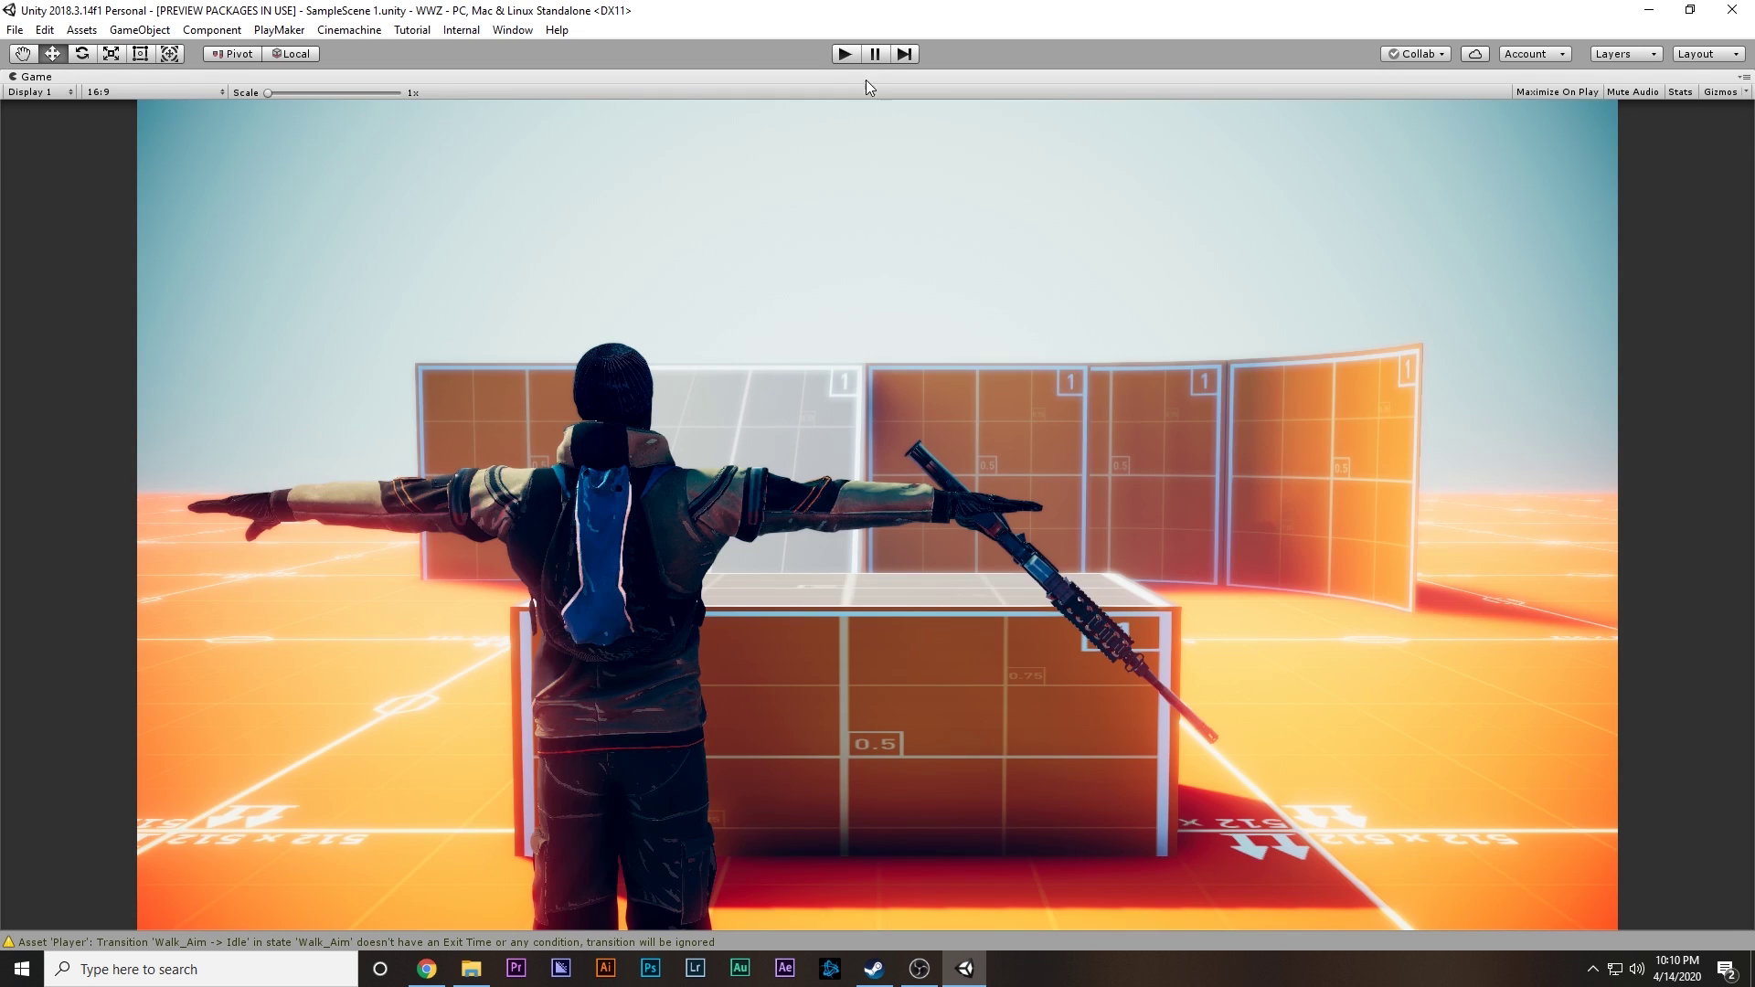
key("ctrl+p")
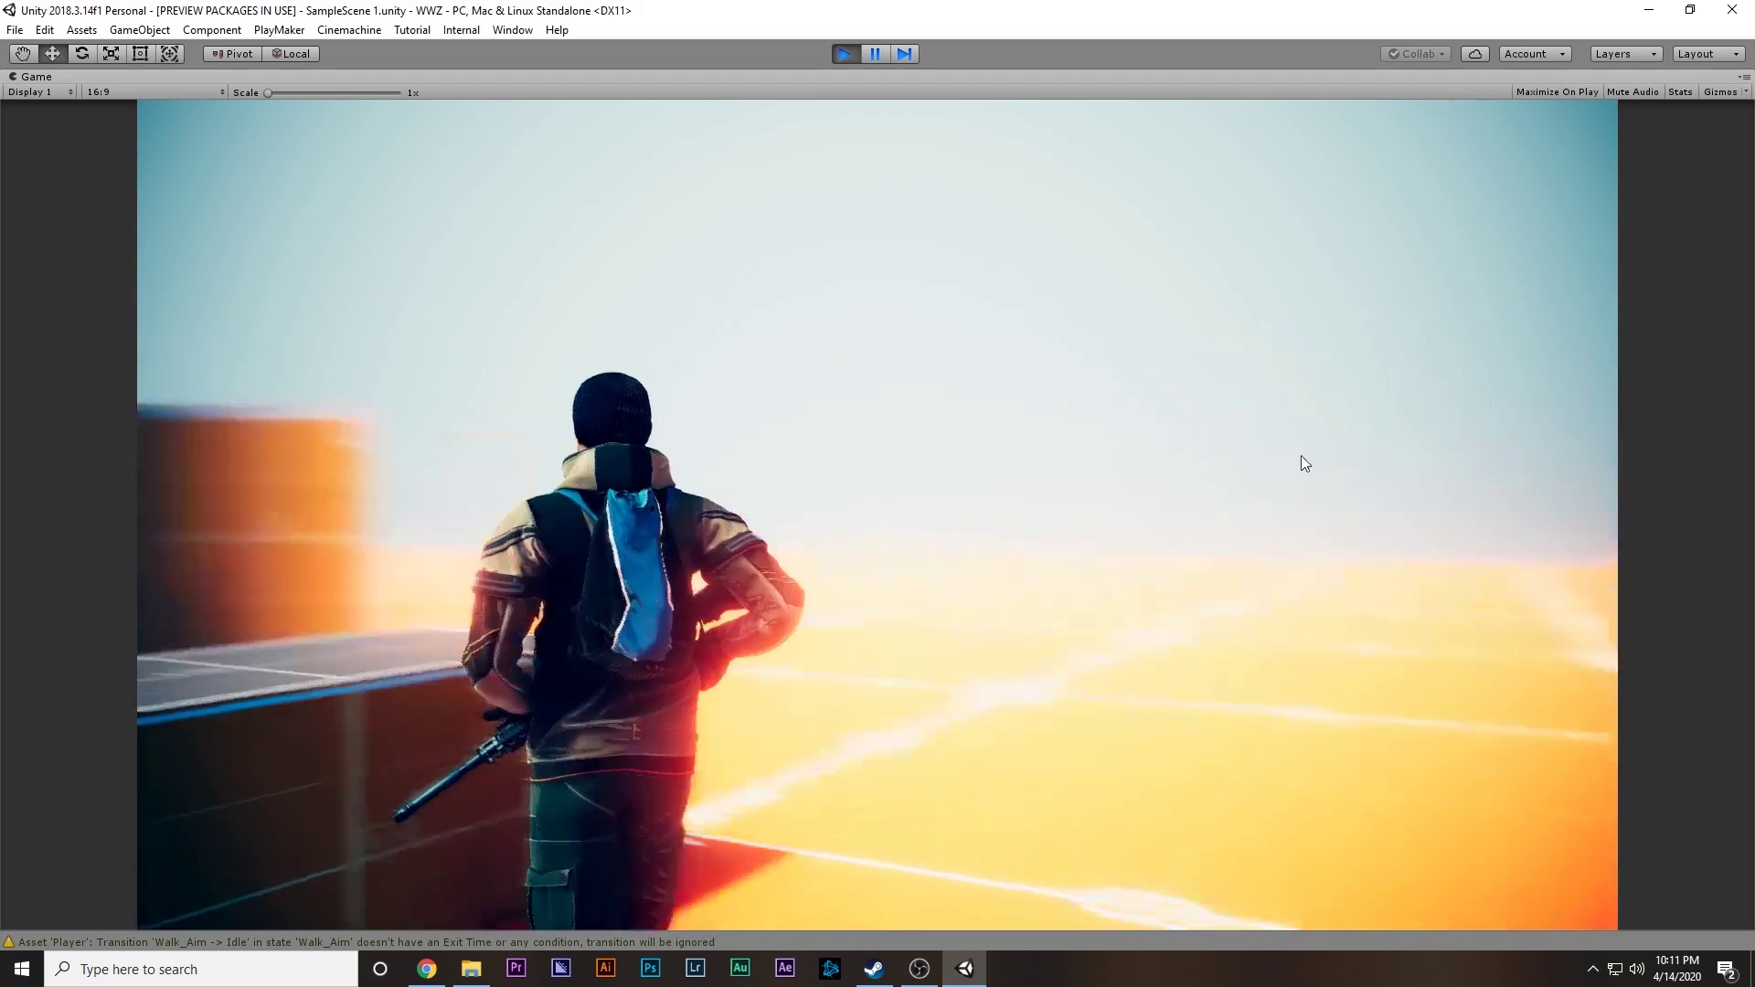
Step: Test aiming while looking around and walking forward in the running scene, and stop play mode
right_click_drag(1320, 457, 924, 530)
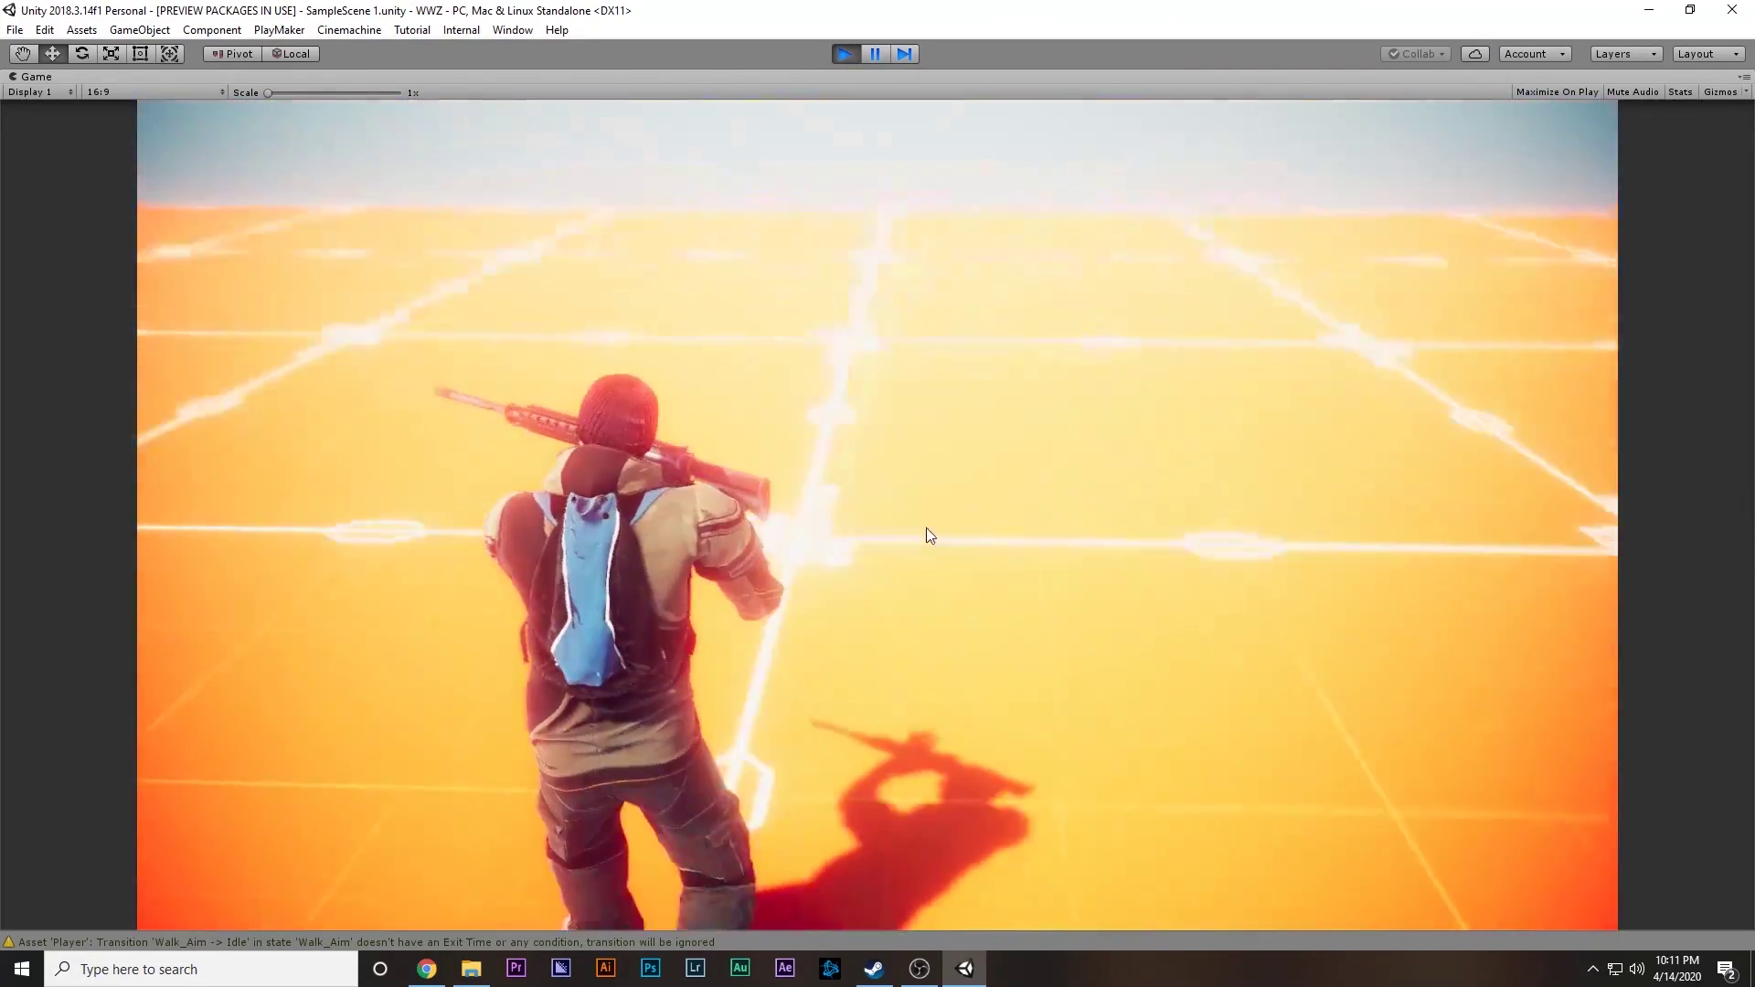
key("w")
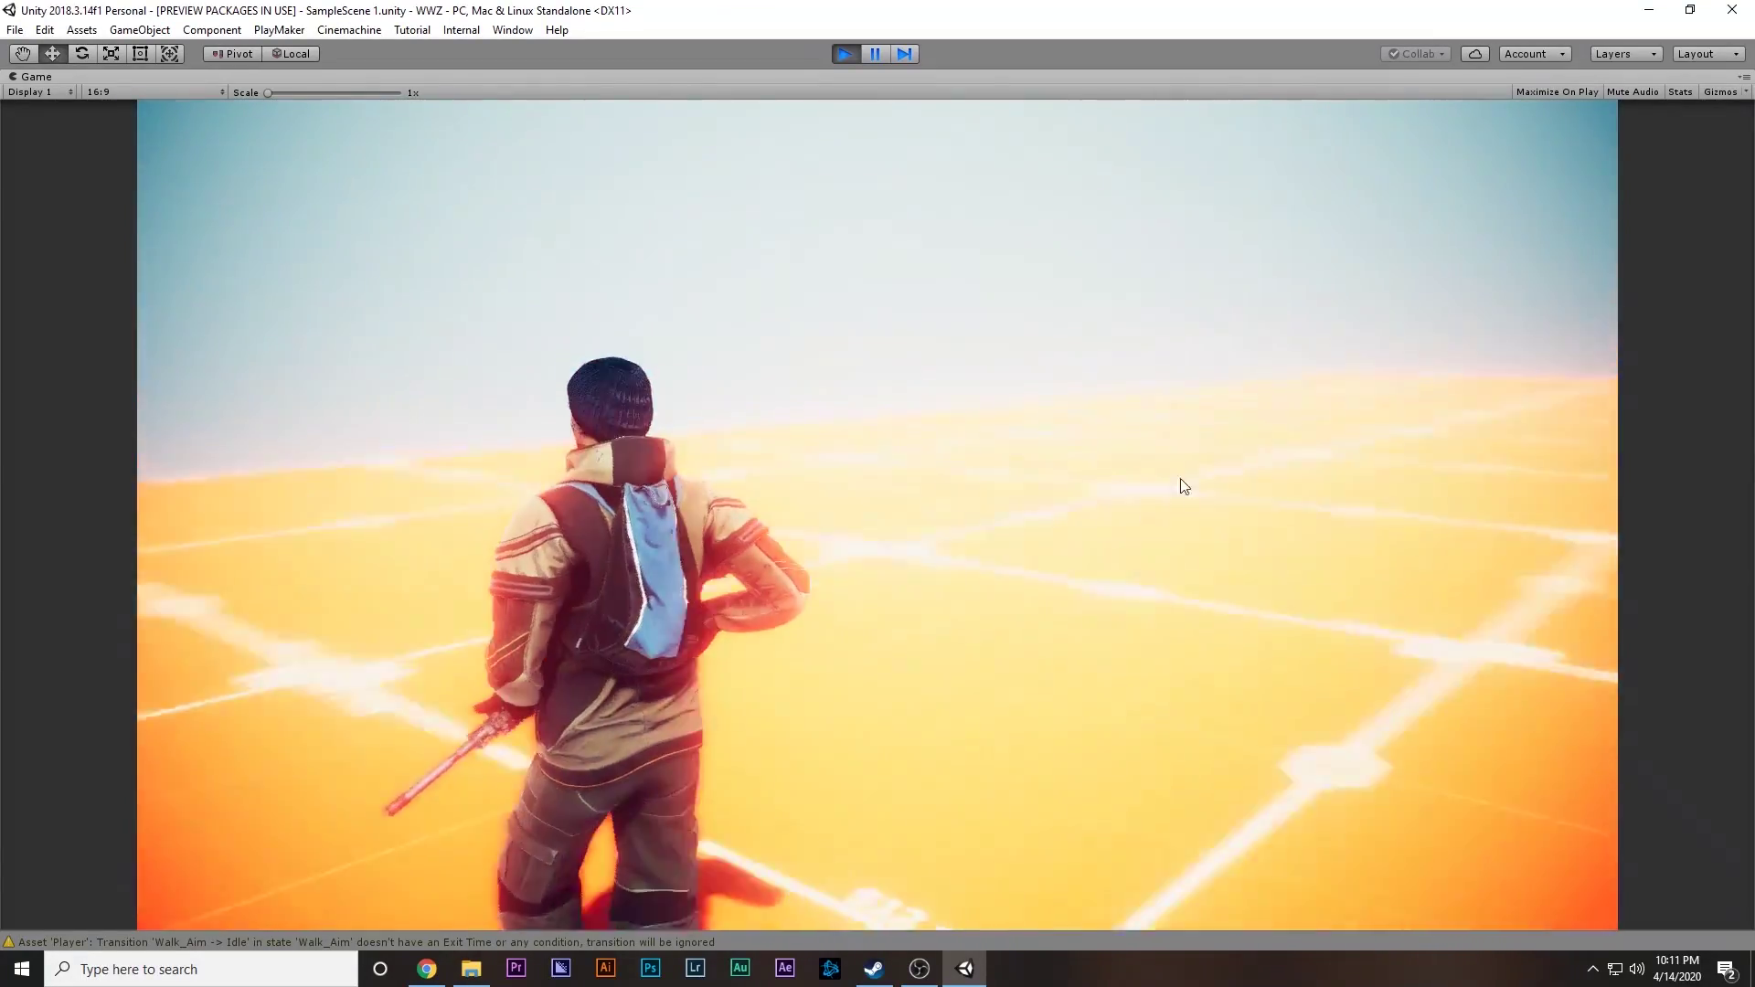
right_click_drag(1180, 479, 916, 73)
key("w")
left_click(846, 54)
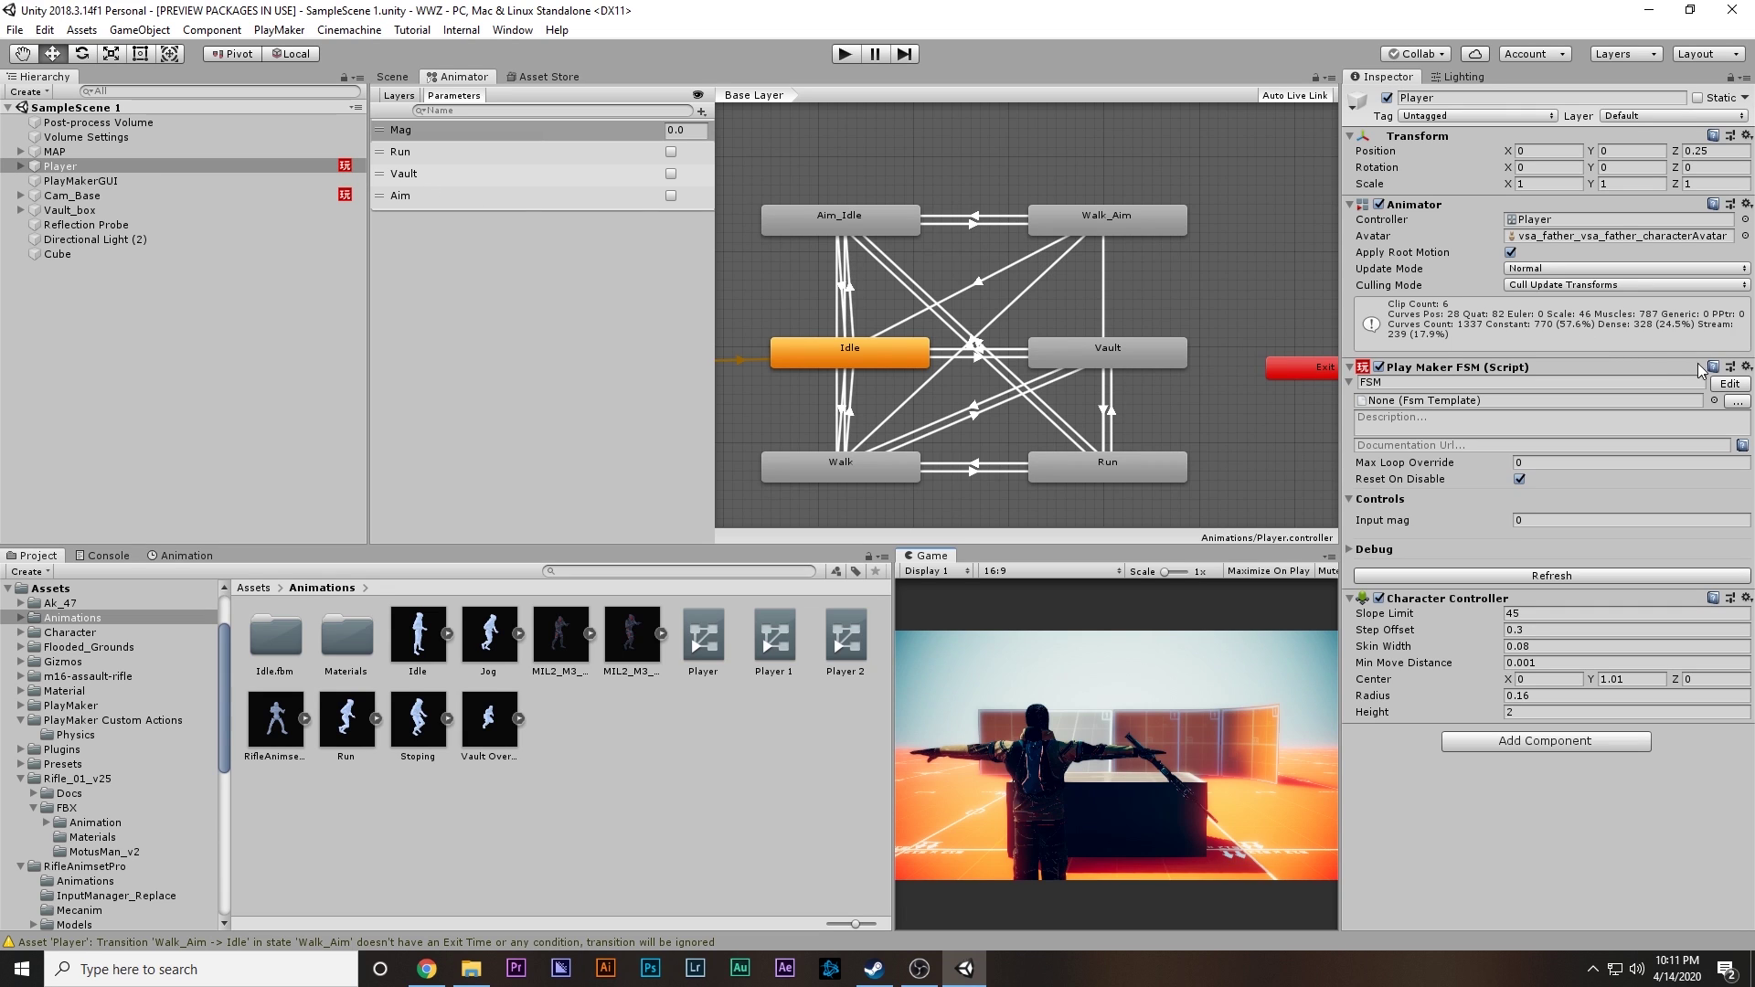
Step: Open the Player's FSM for editing and reposition the Aiming state directly below the Idle+Walk state
left_click(1729, 384)
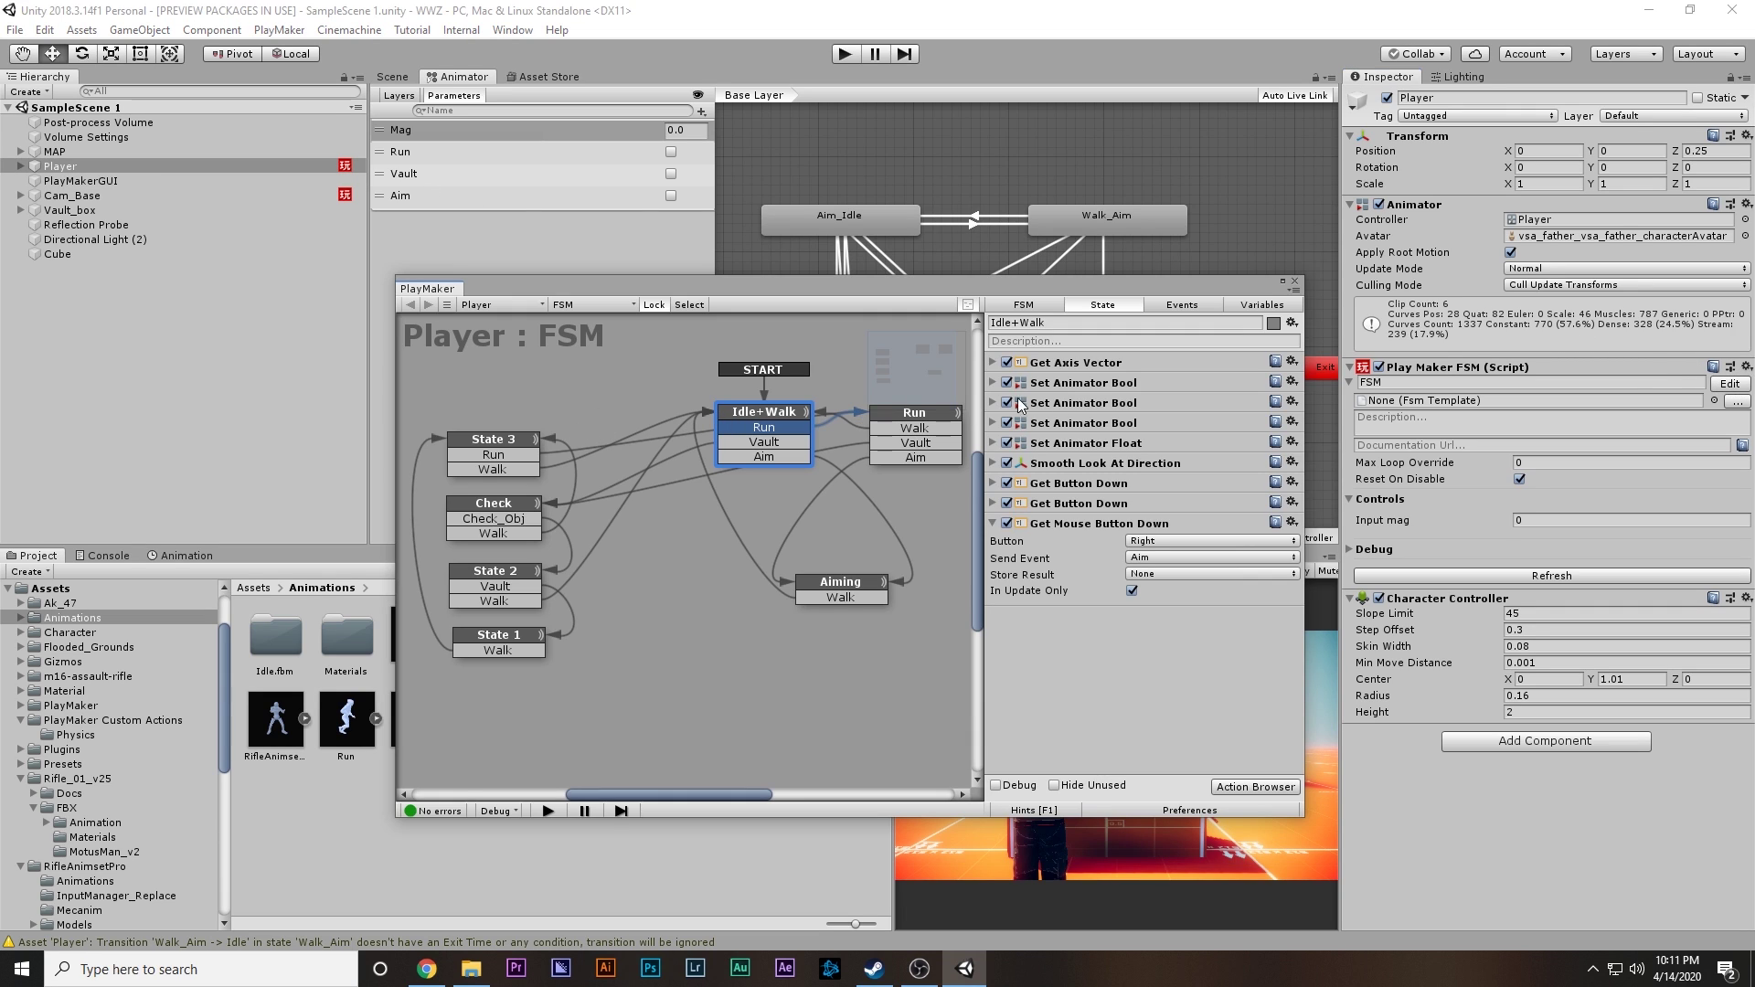
left_click(1083, 366)
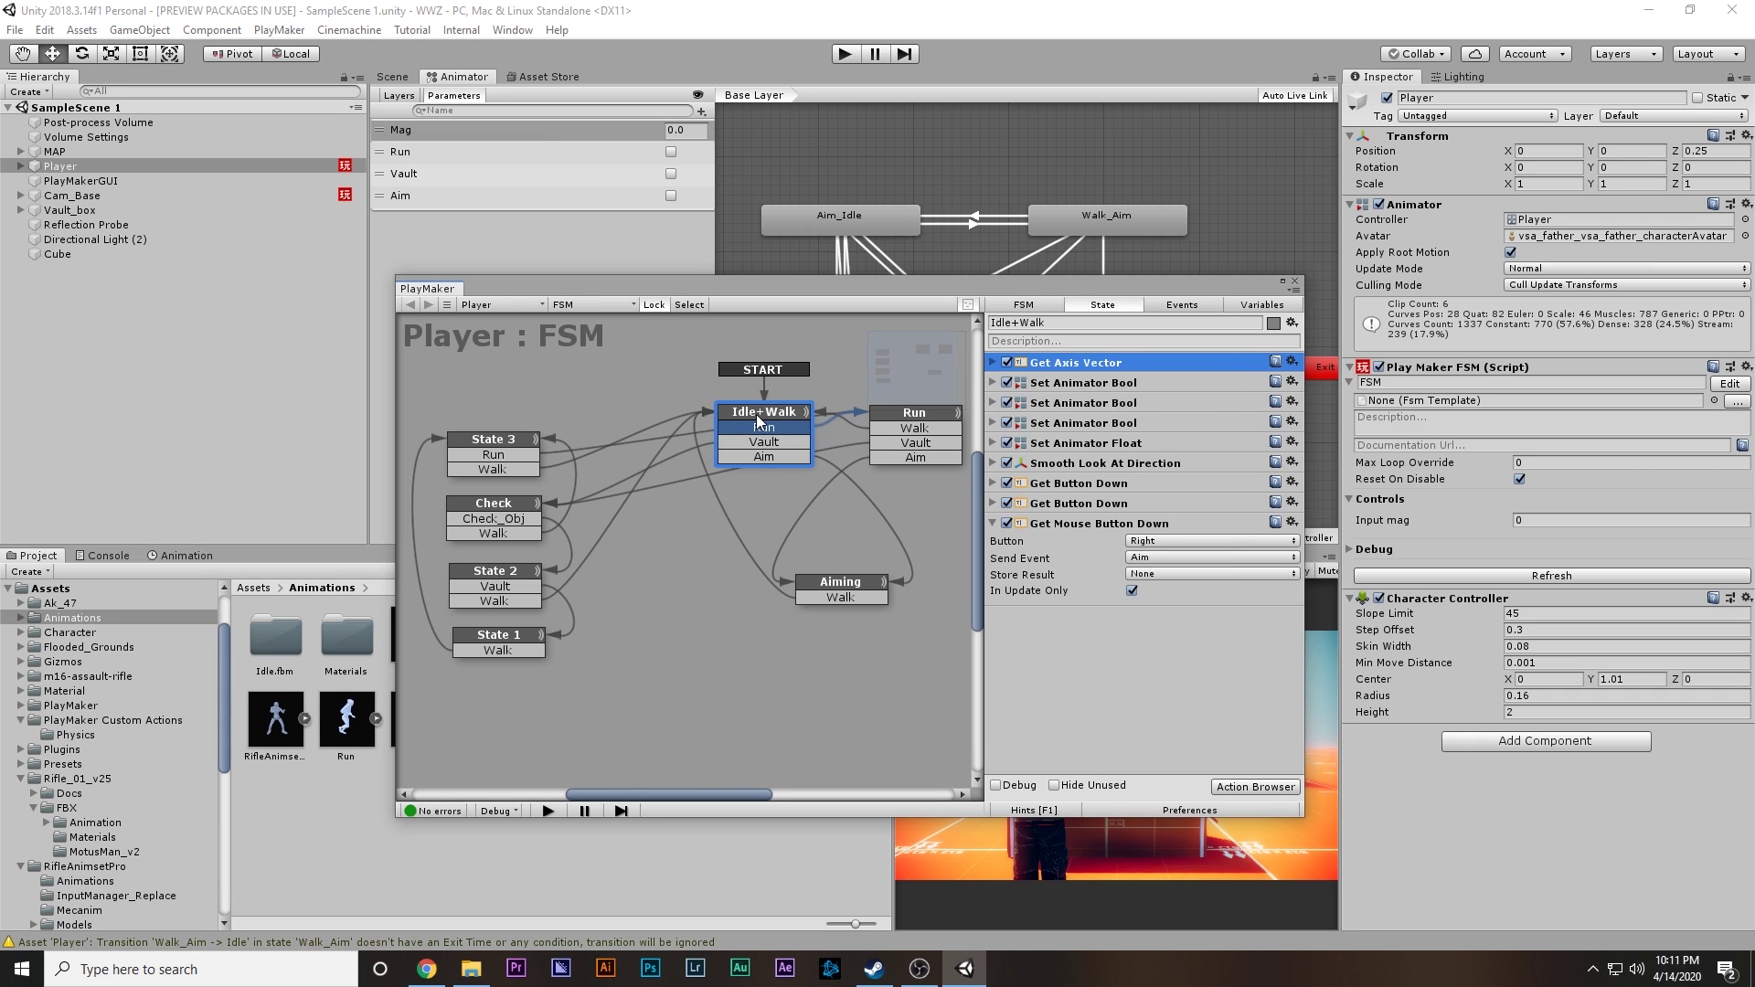
left_click_drag(852, 590, 783, 594)
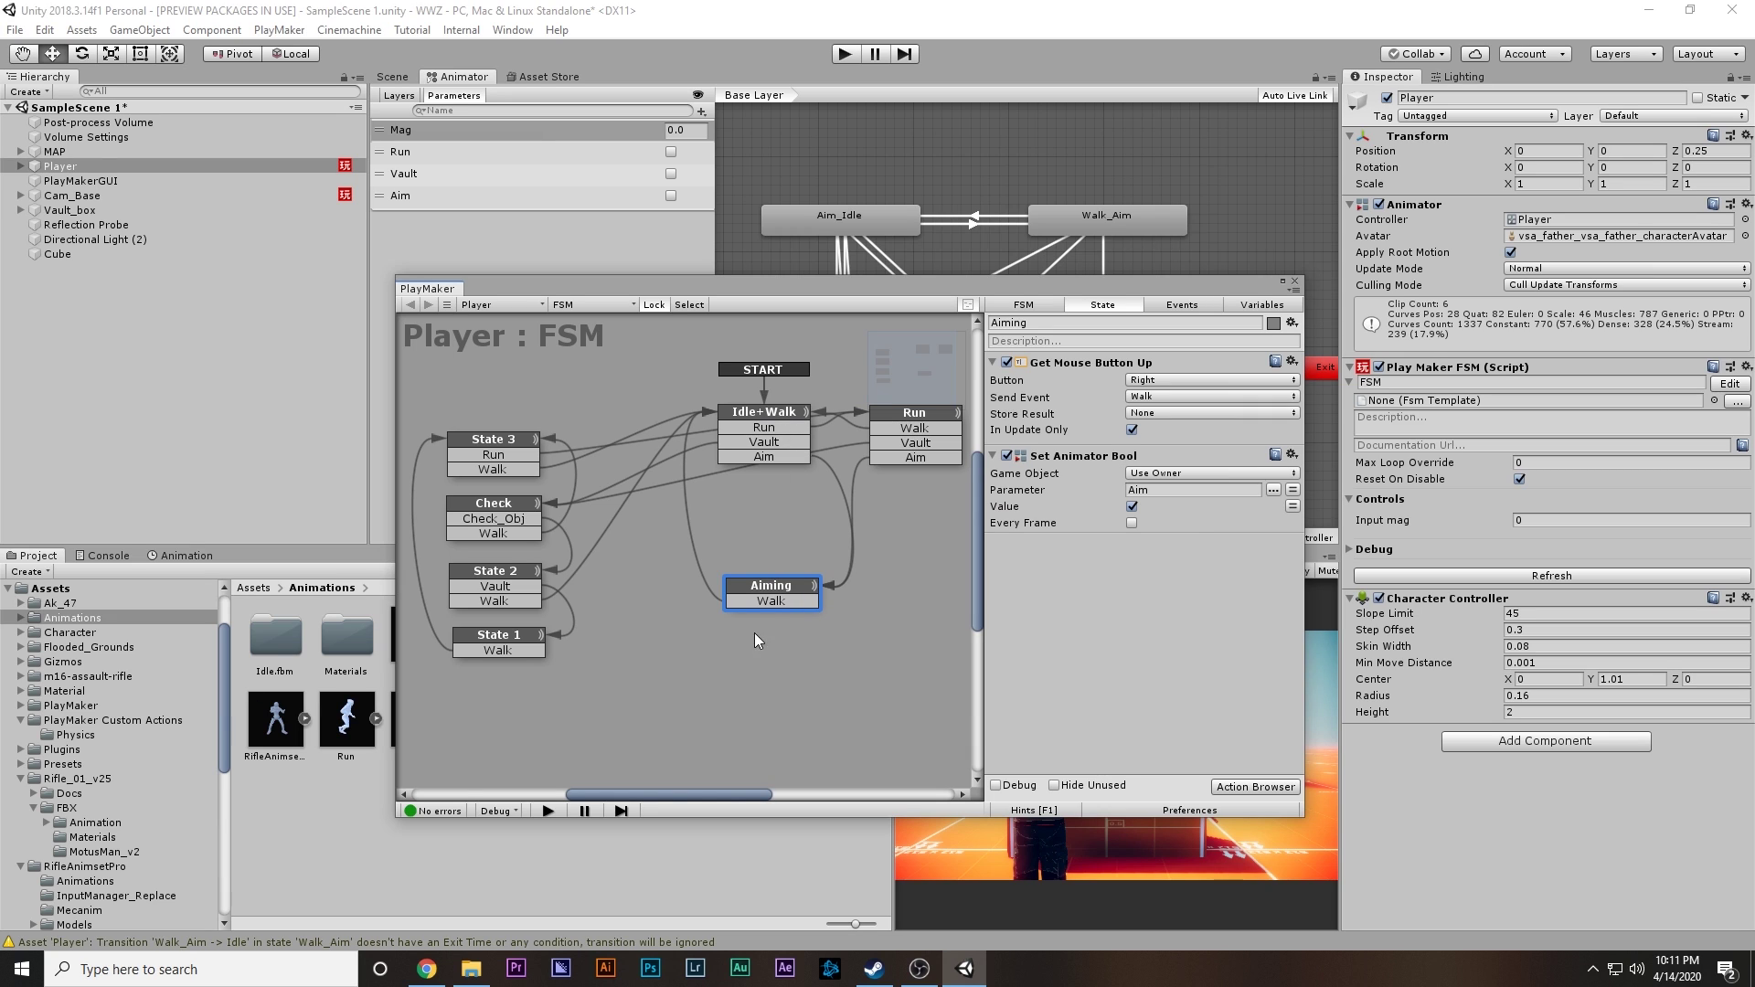
Step: Select the Get Axis Vector action in the Idle+Walk state
left_click(764, 413)
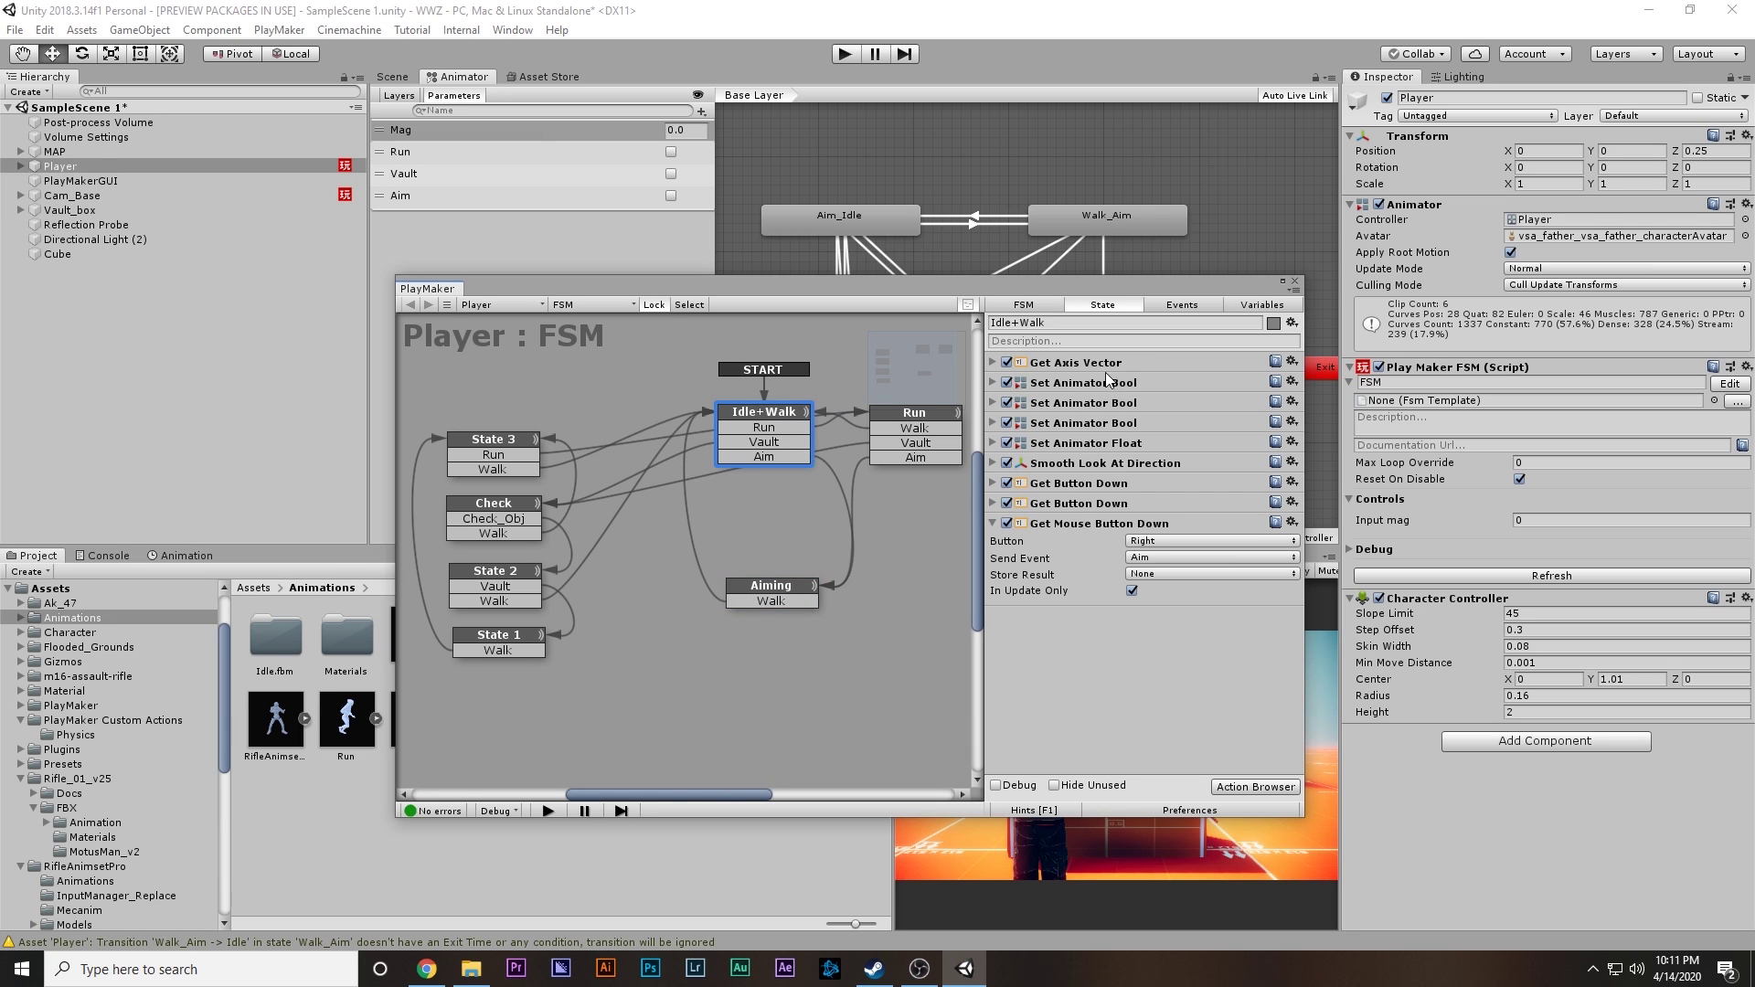
left_click(1081, 365)
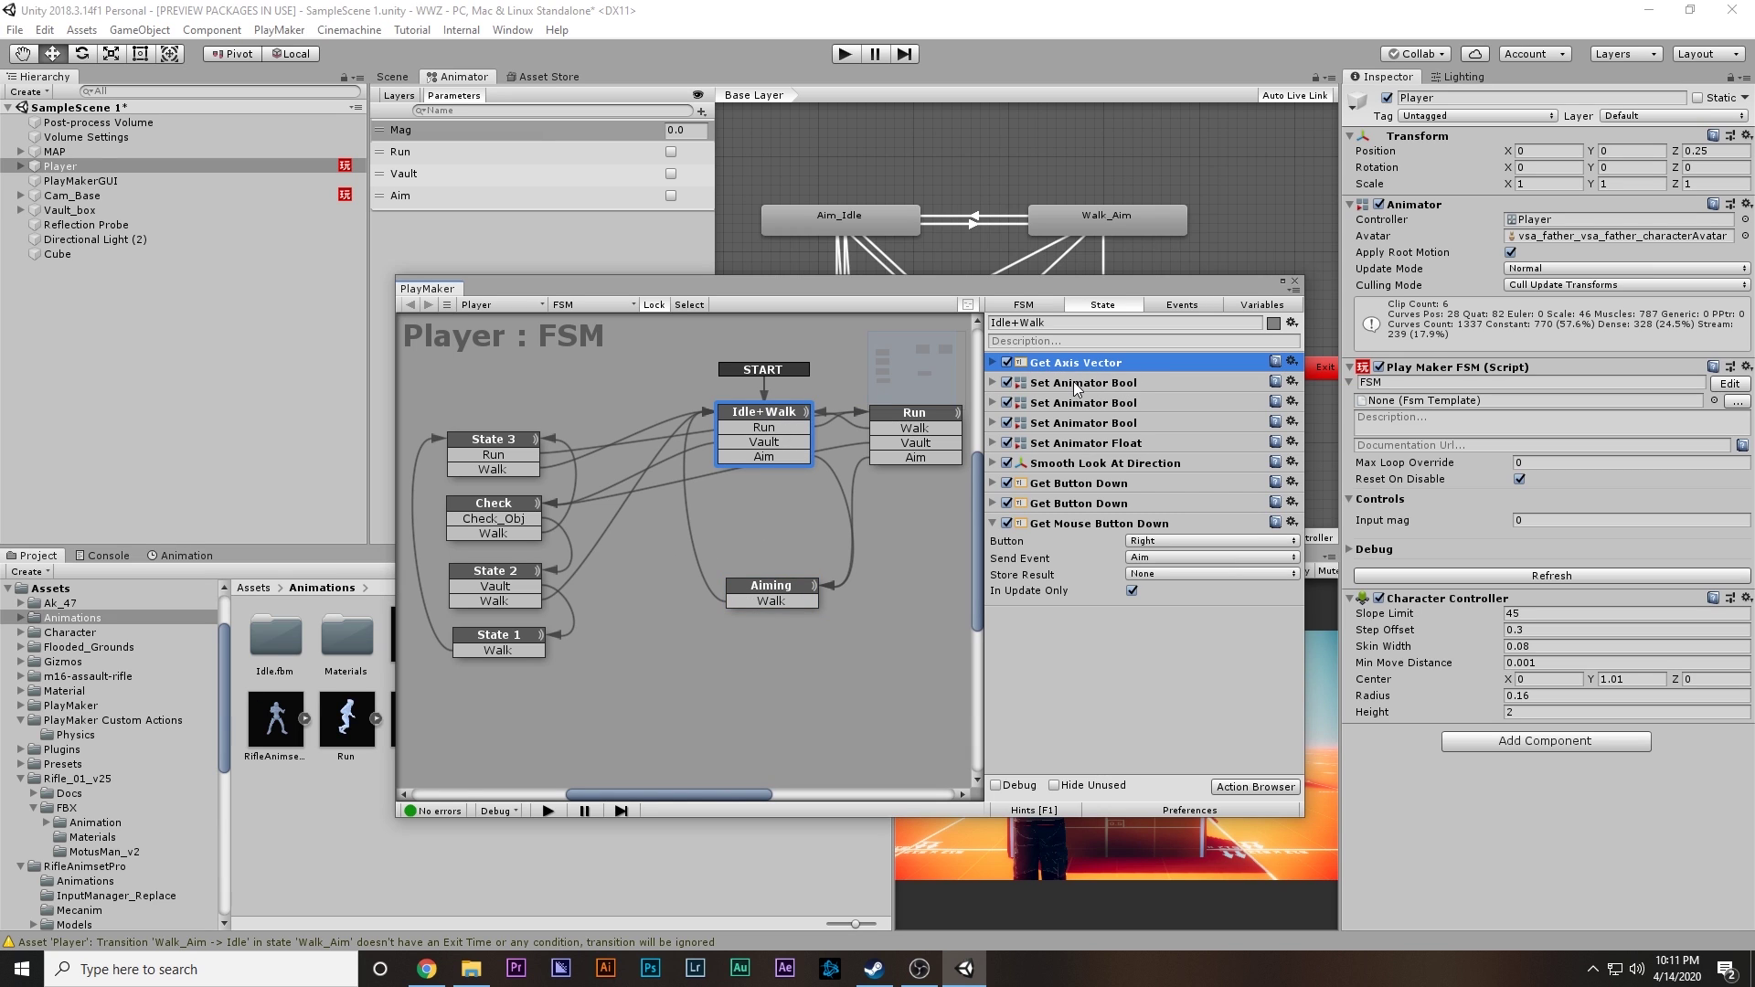
Step: Copy the Get Axis Vector, Set Animator Float and Smooth Look At Direction actions from the Idle+Walk state into the Aiming state
left_click(1084, 444, "ctrl")
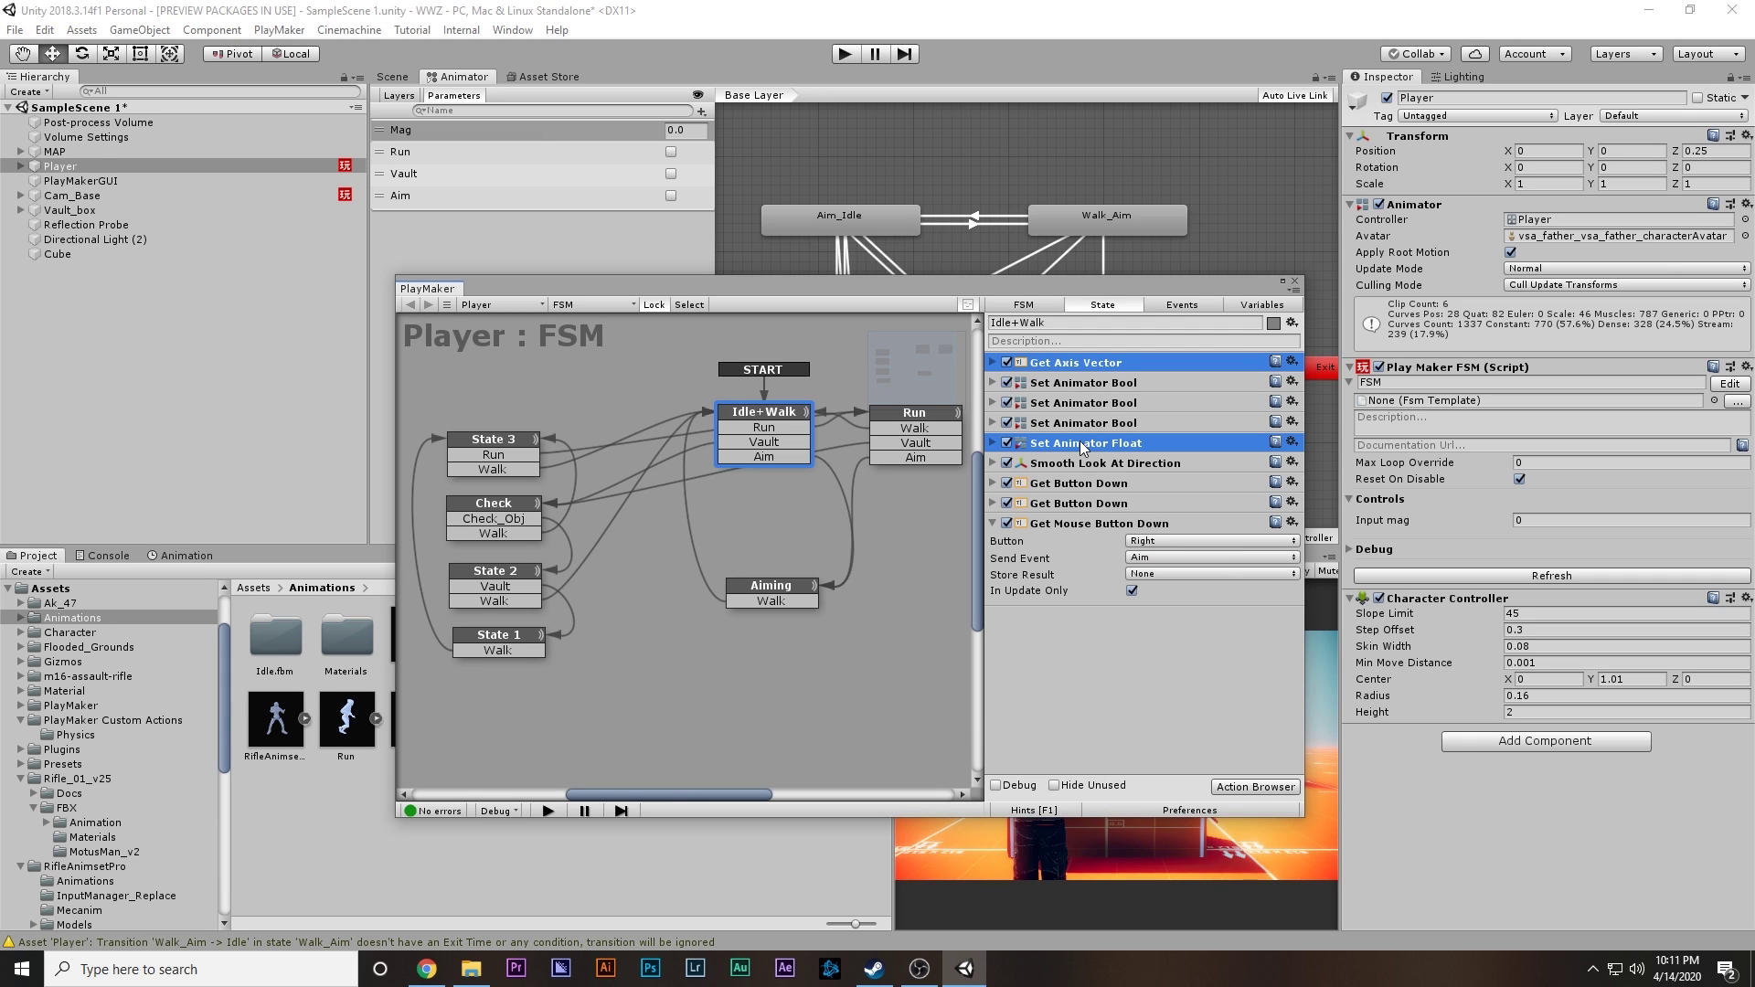
left_click(1057, 463, "ctrl")
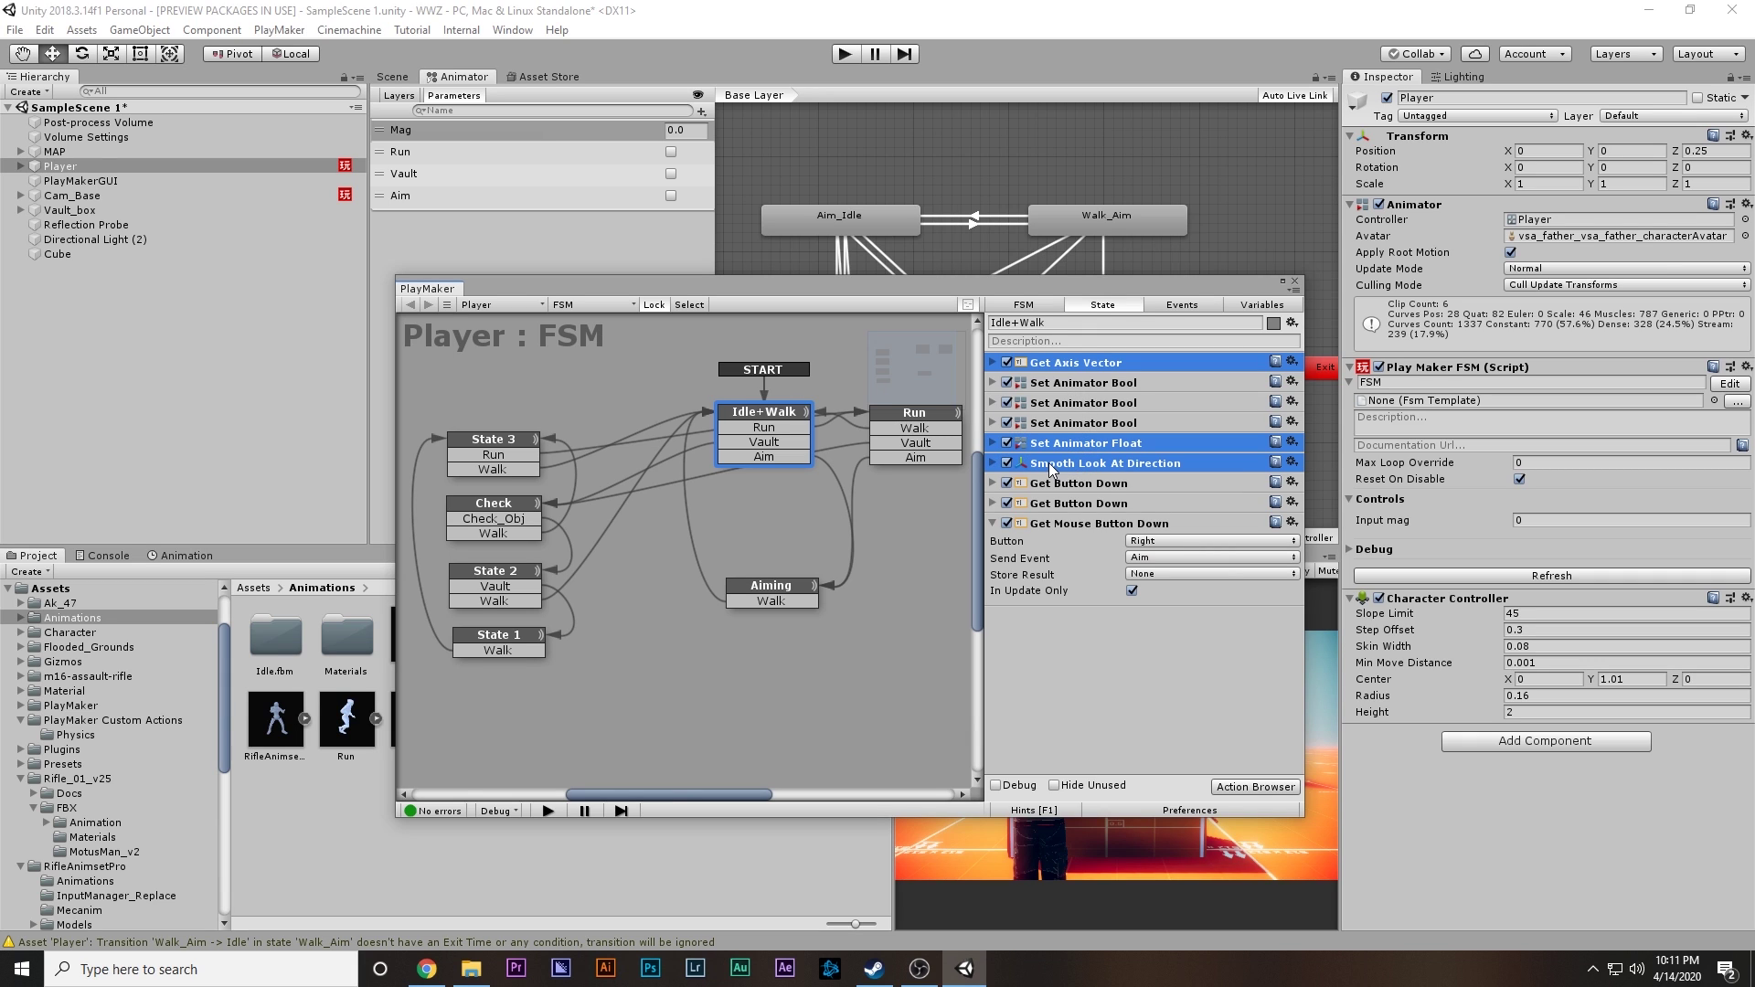
right_click(1133, 474)
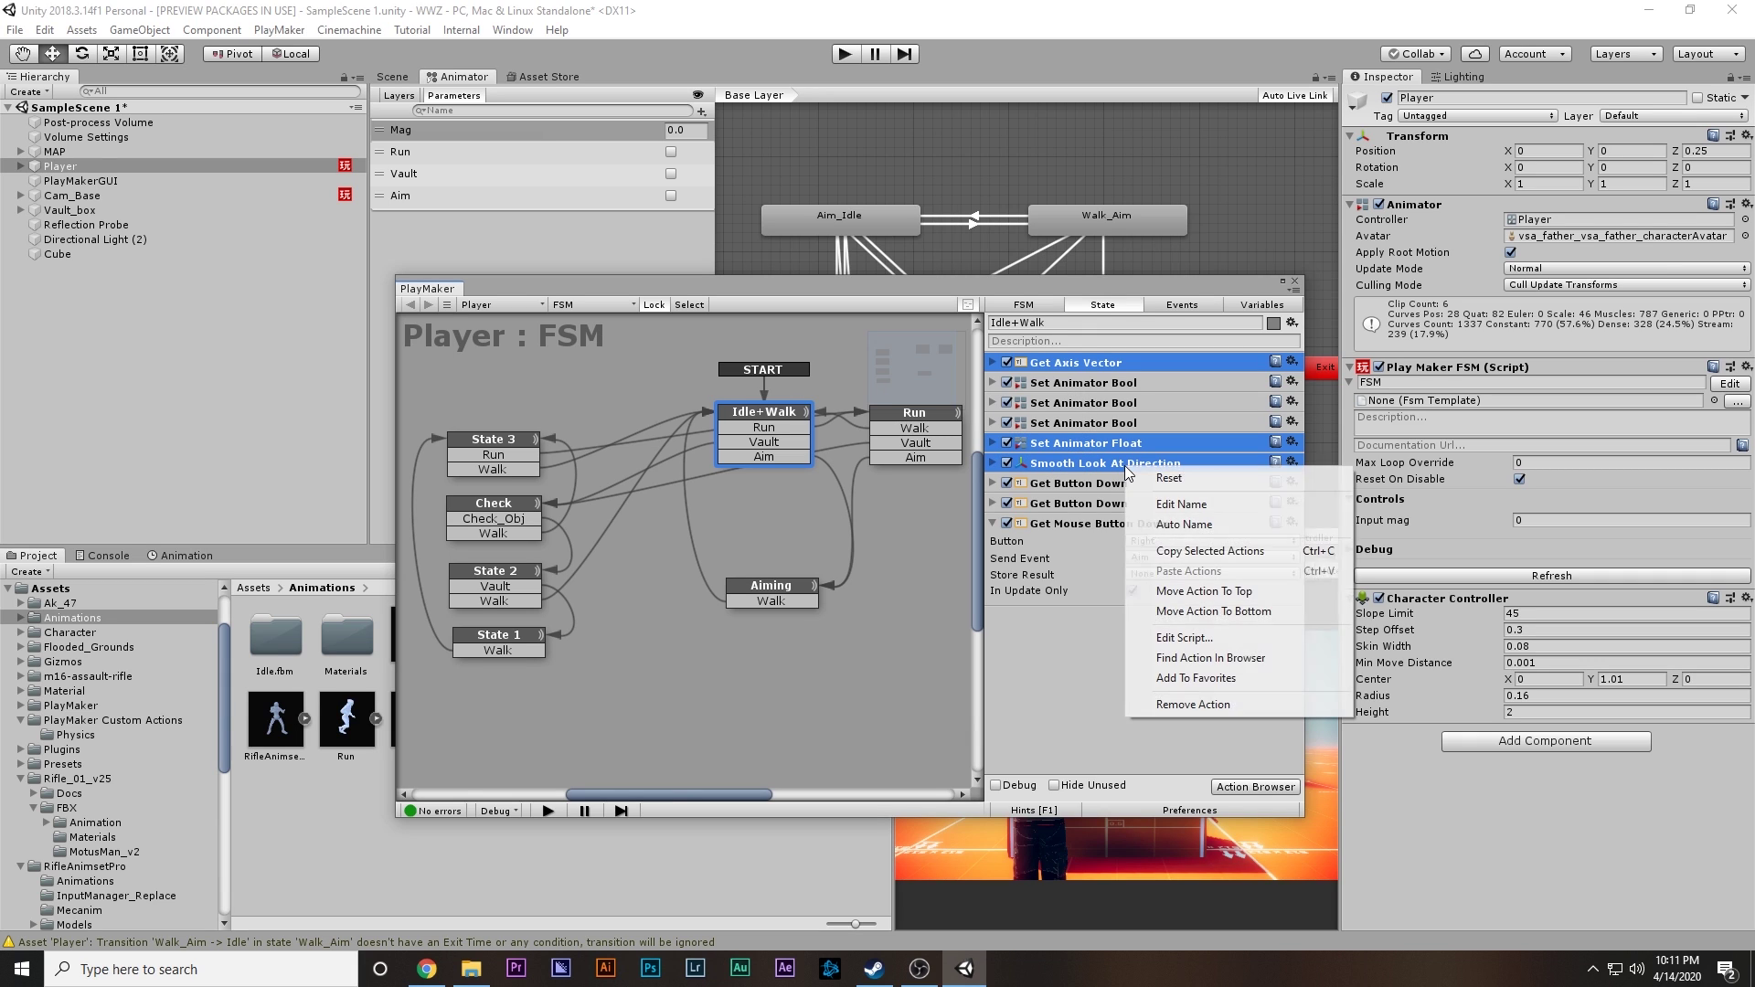
left_click(1178, 552)
left_click(790, 602)
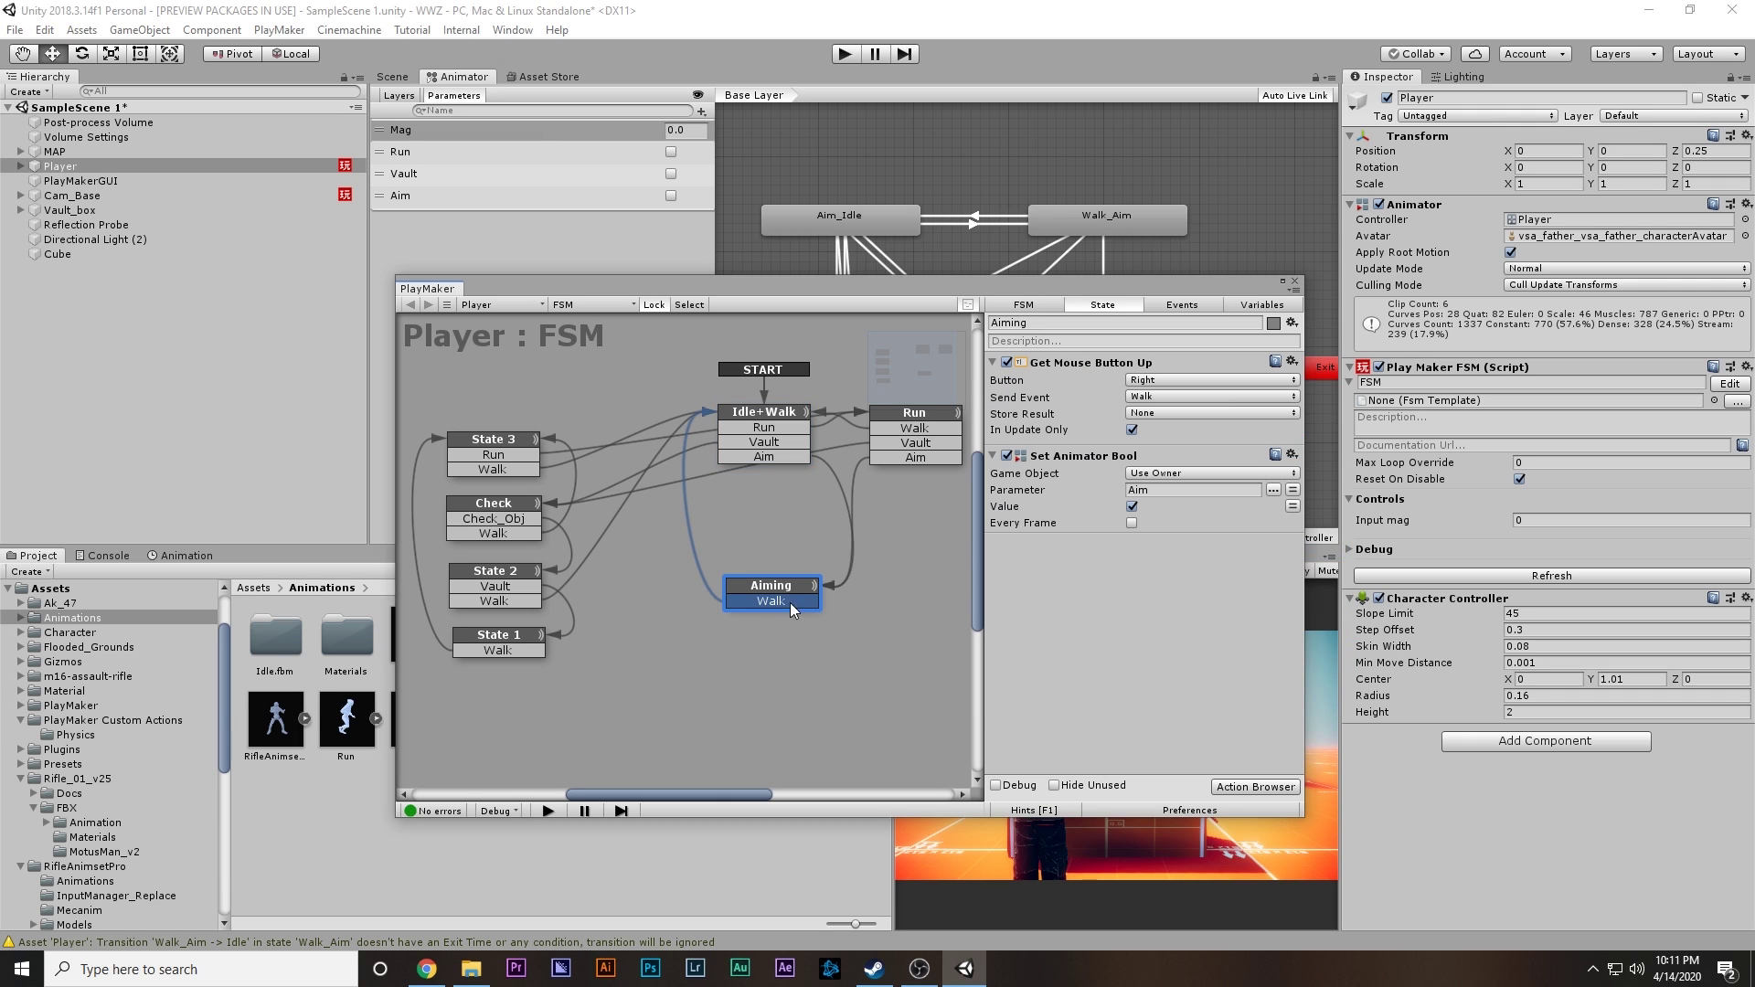
right_click(1082, 612)
left_click(1177, 777)
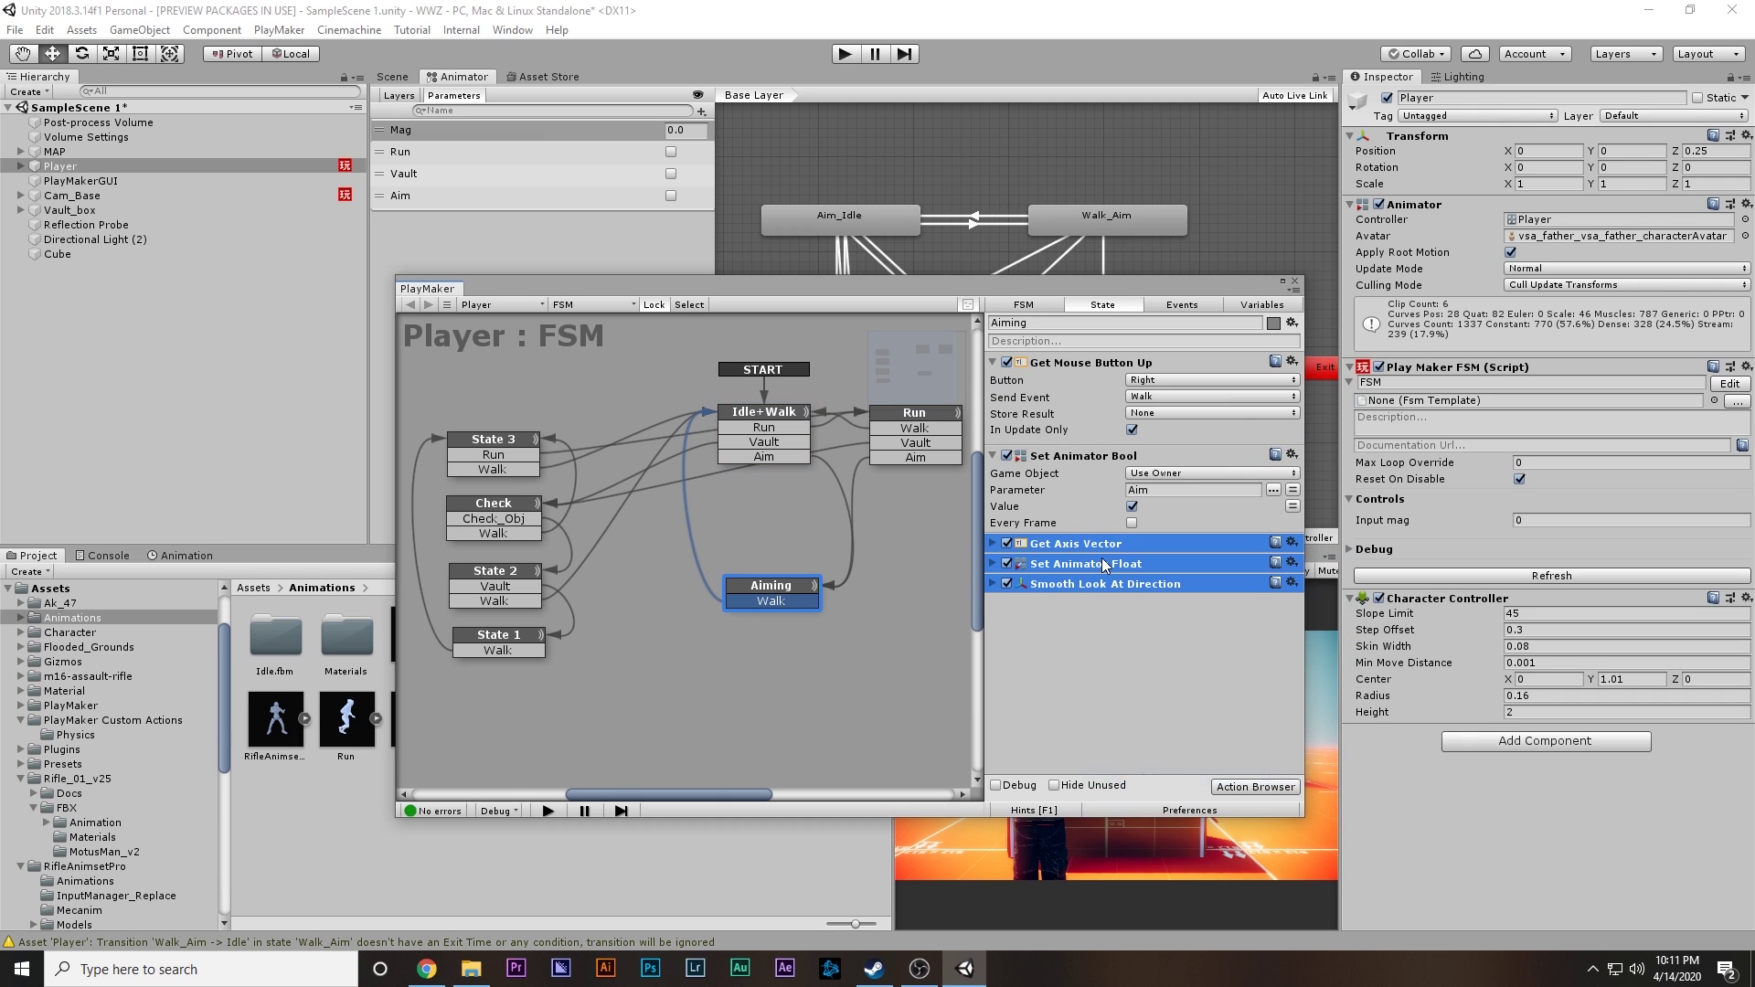
left_click(1019, 629)
Step: Review the settings of the Get Axis Vector, Set Animator Float and Smooth Look At Direction actions in the Aiming state
left_click(993, 543)
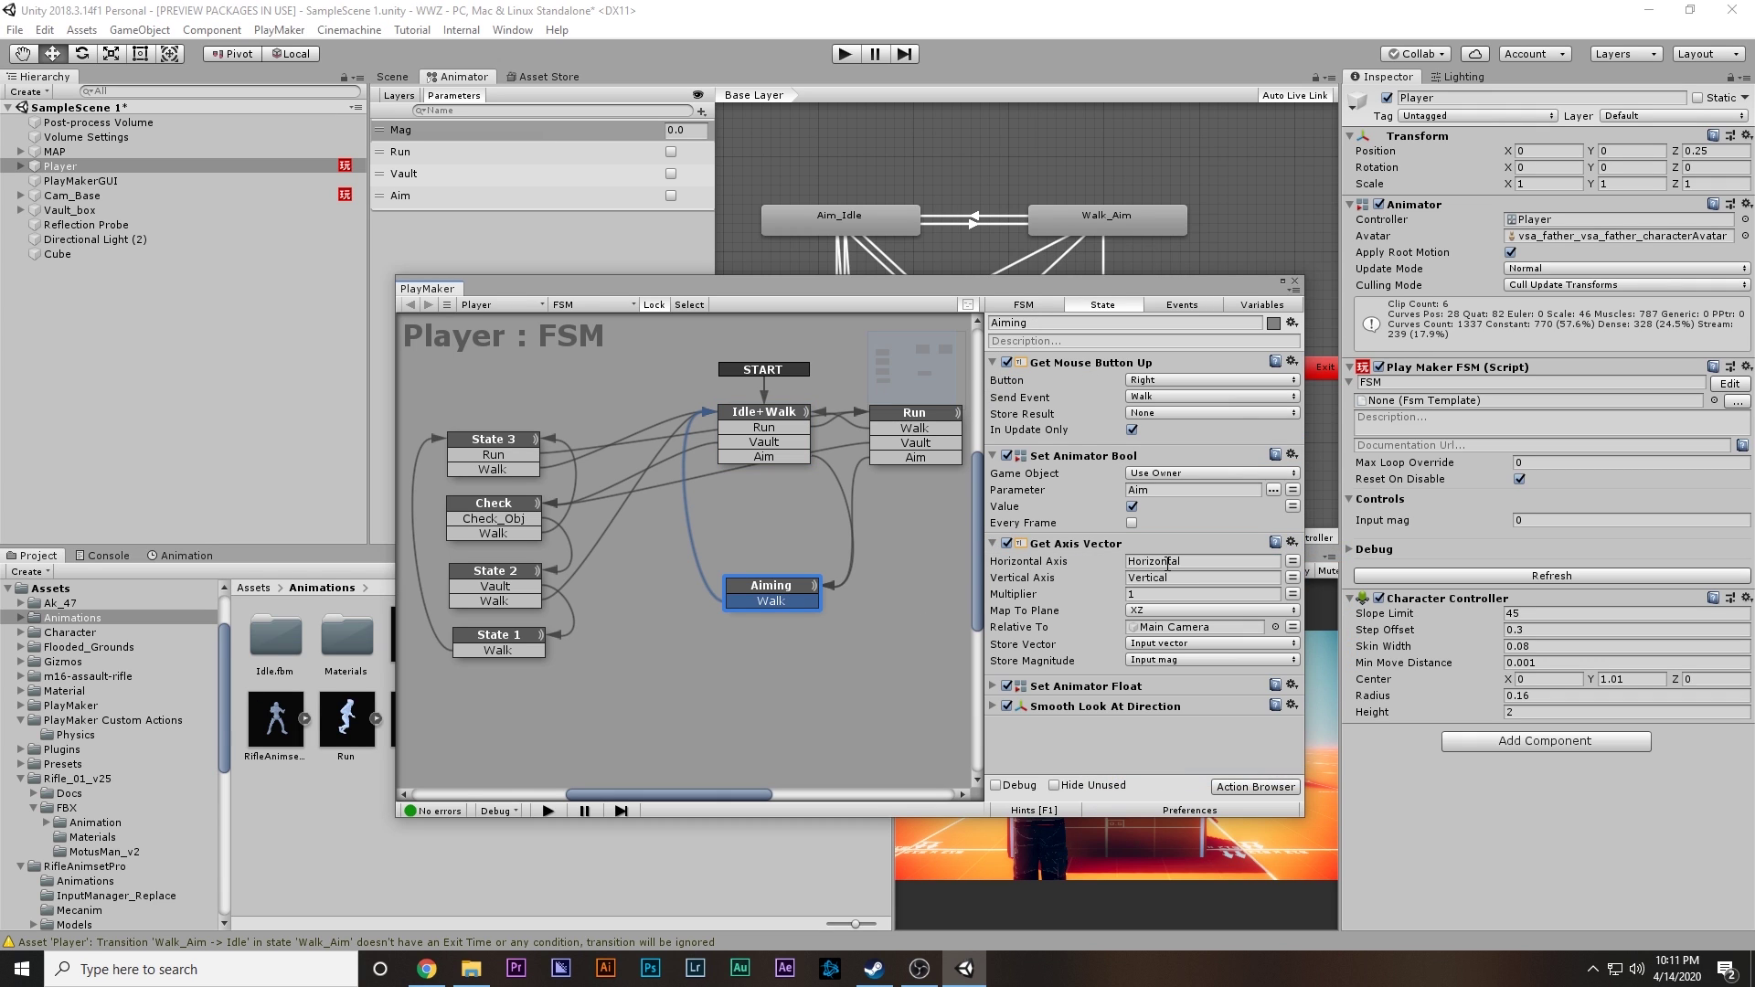
left_click(1167, 561)
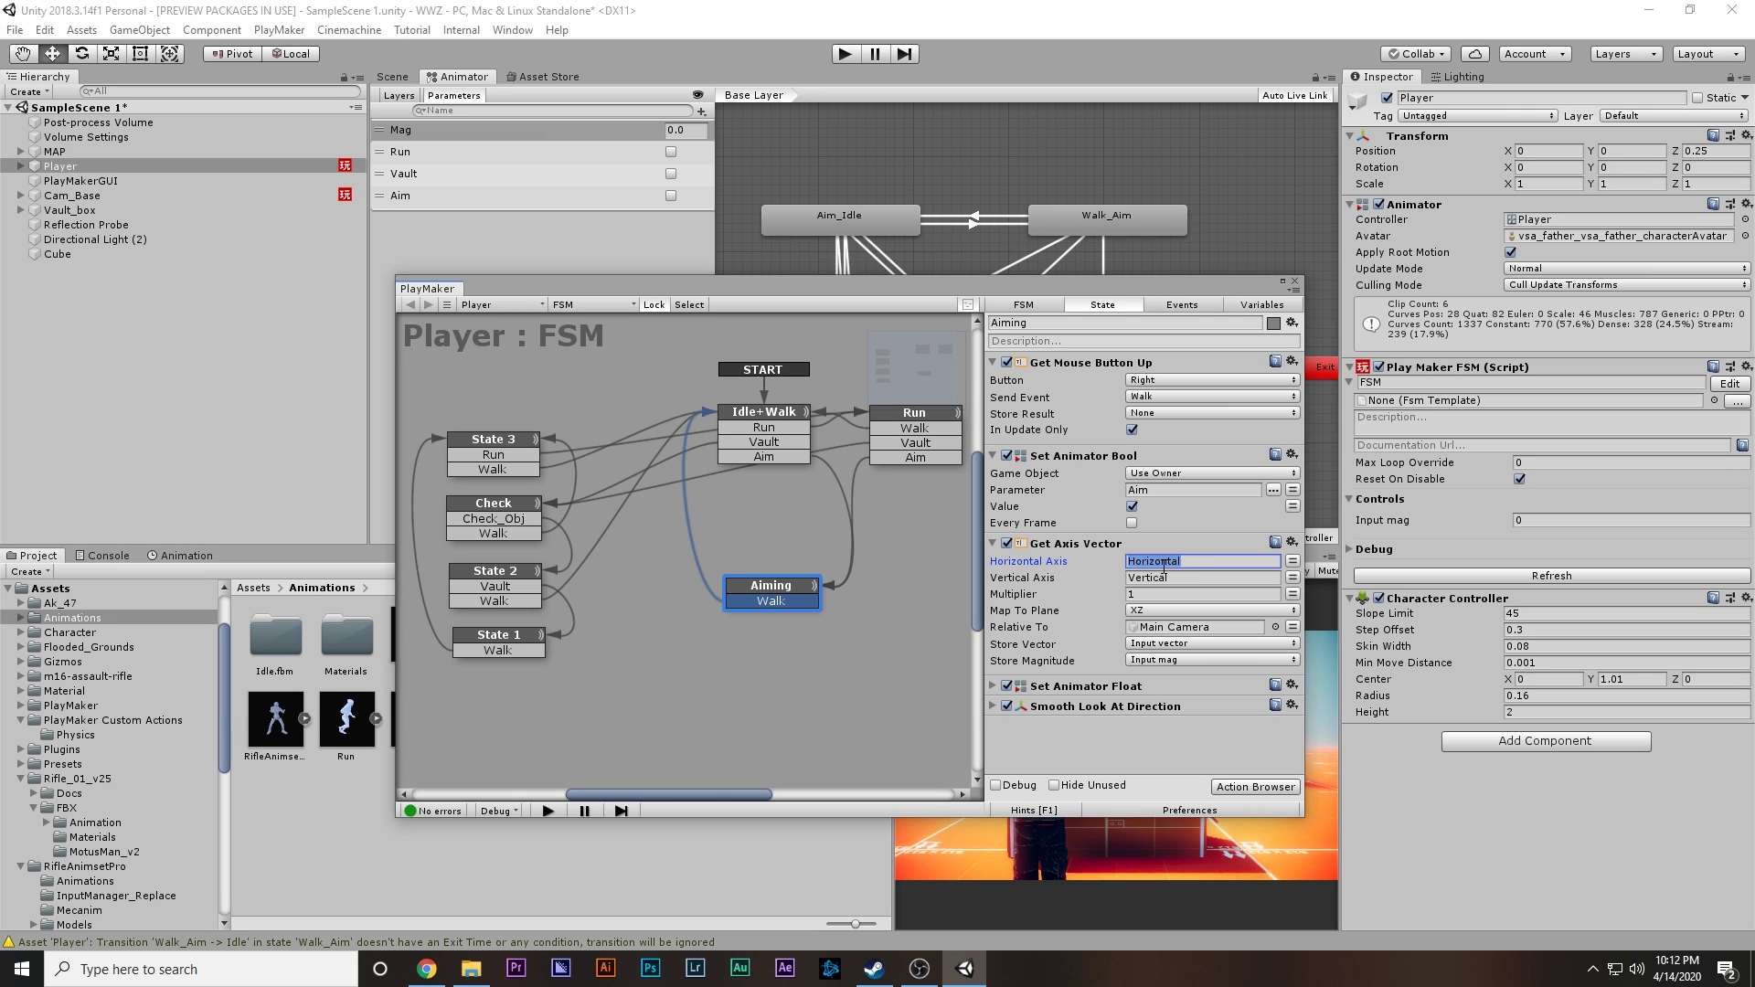
left_click(1190, 563)
left_click(1185, 576)
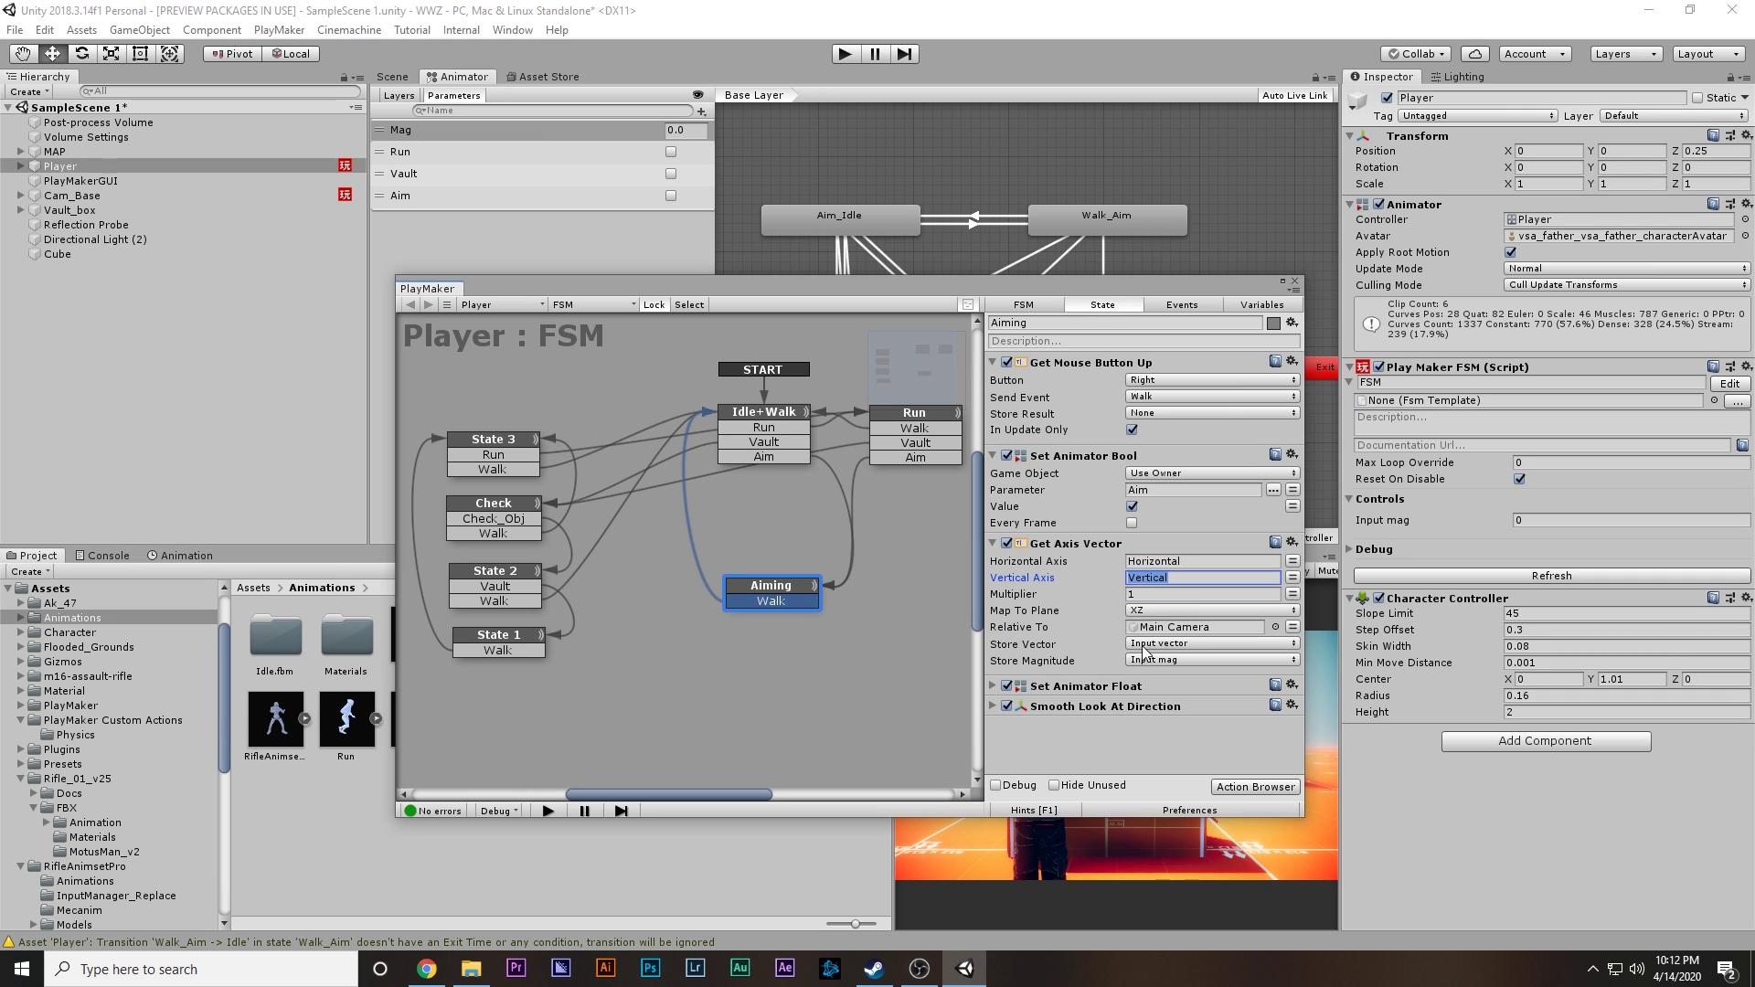
left_click(992, 688)
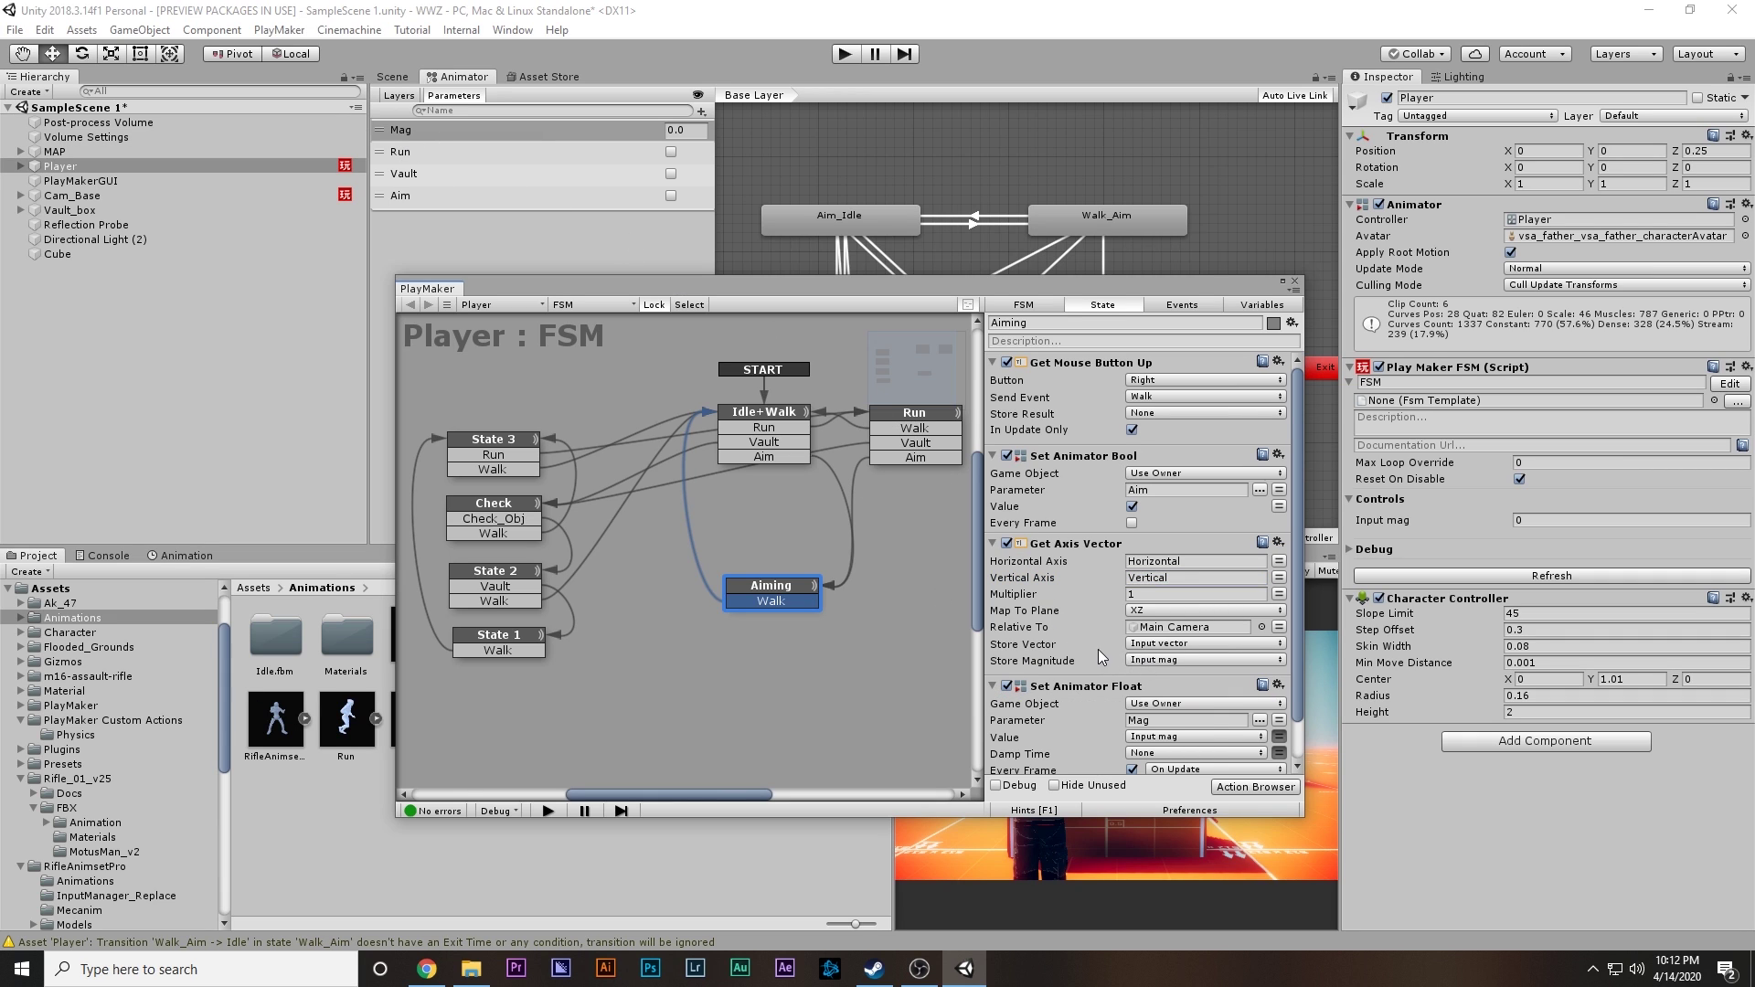
scroll(1101, 658, "down", 2)
scroll(1072, 728, "down", 5)
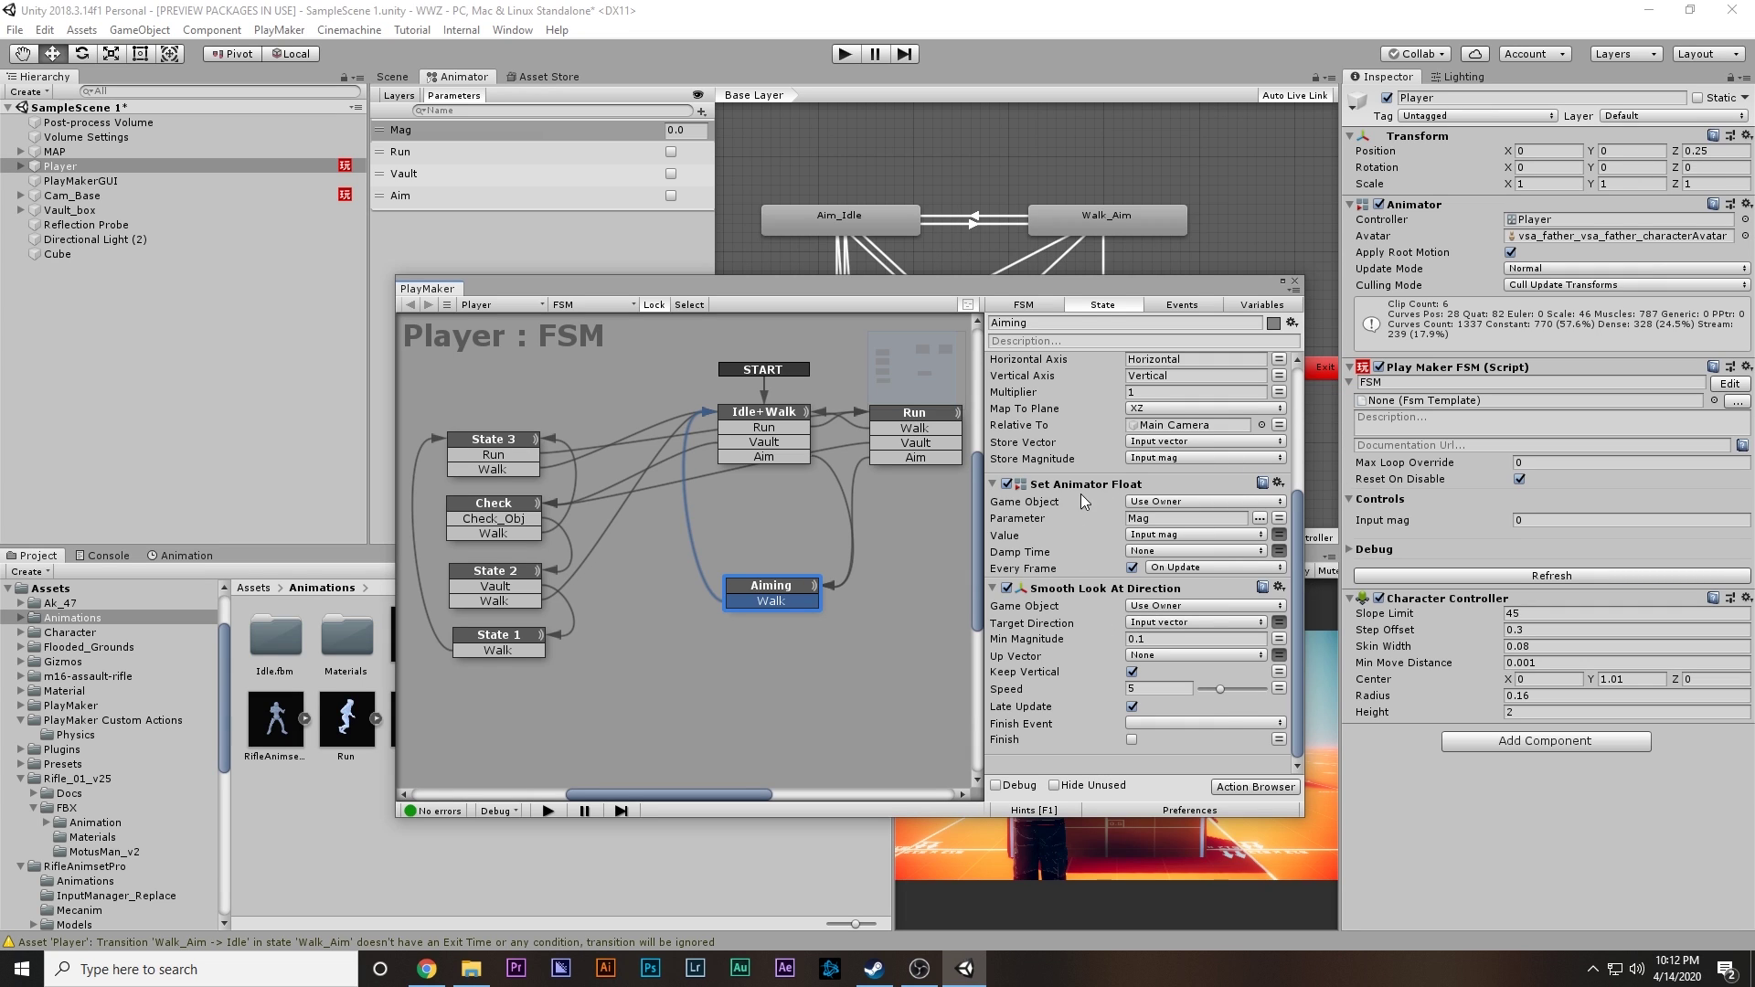
Step: Save the scene and switch from the PlayMaker editor to a maximized Game view
left_click(752, 423)
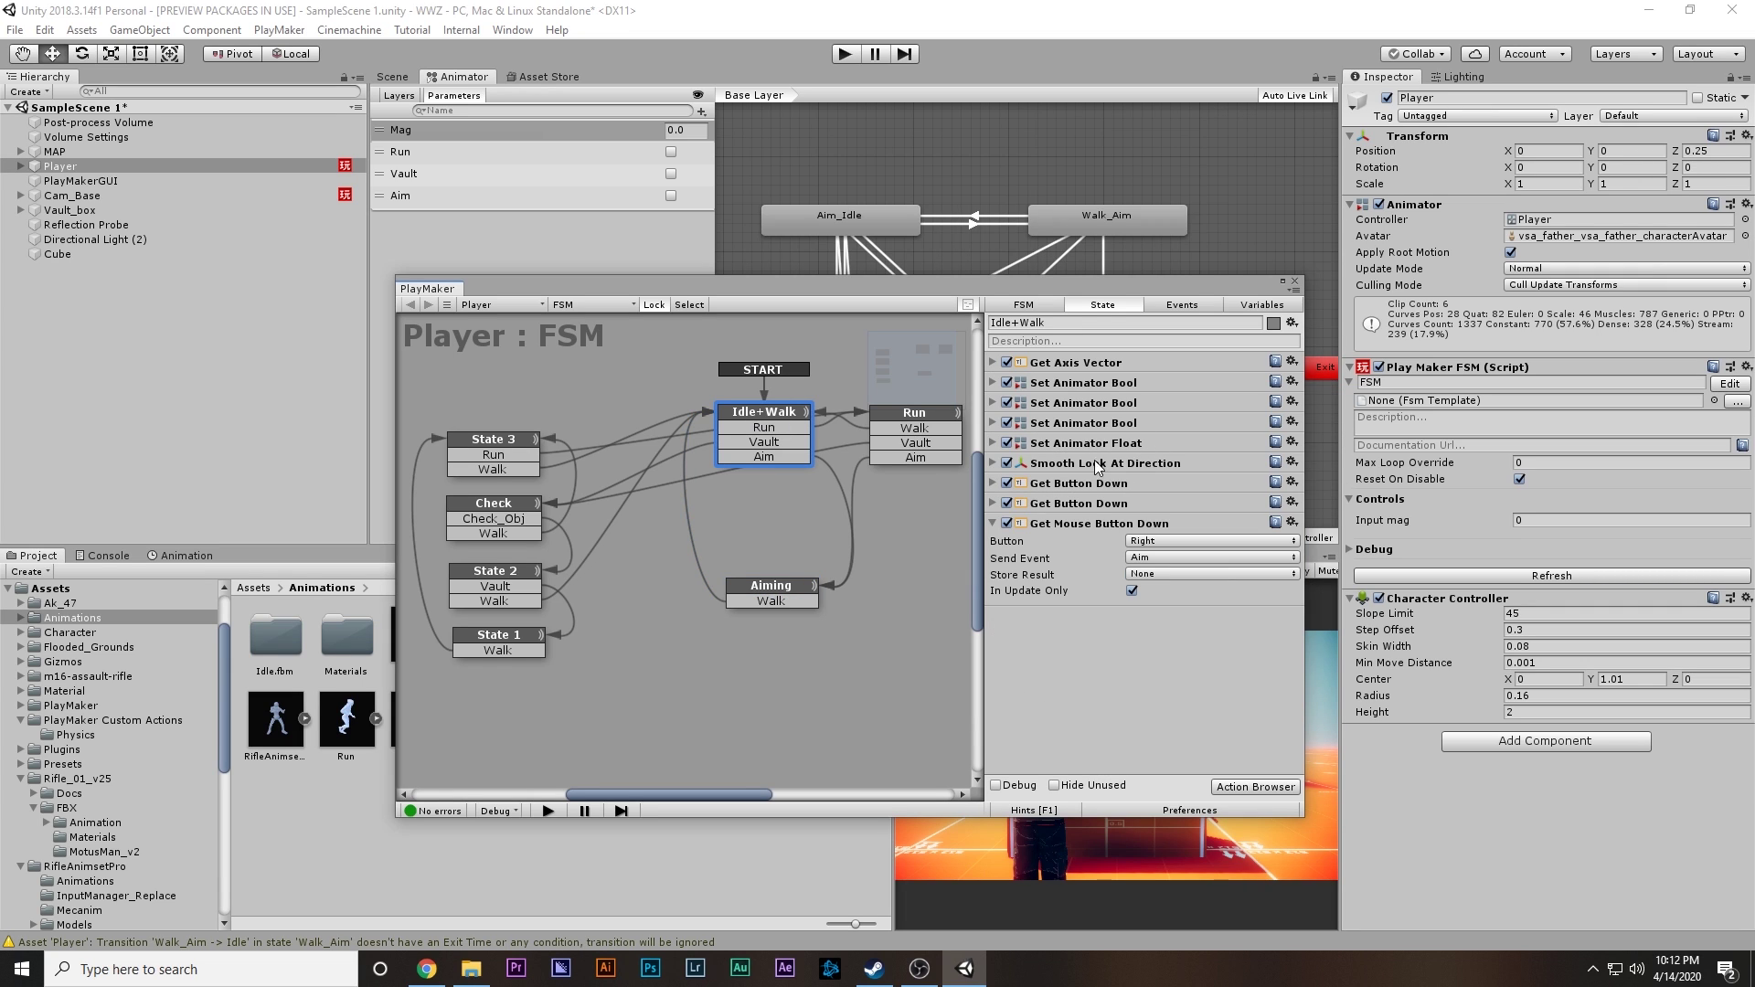
key("ctrl+s")
left_click(1294, 281)
key("shift+space")
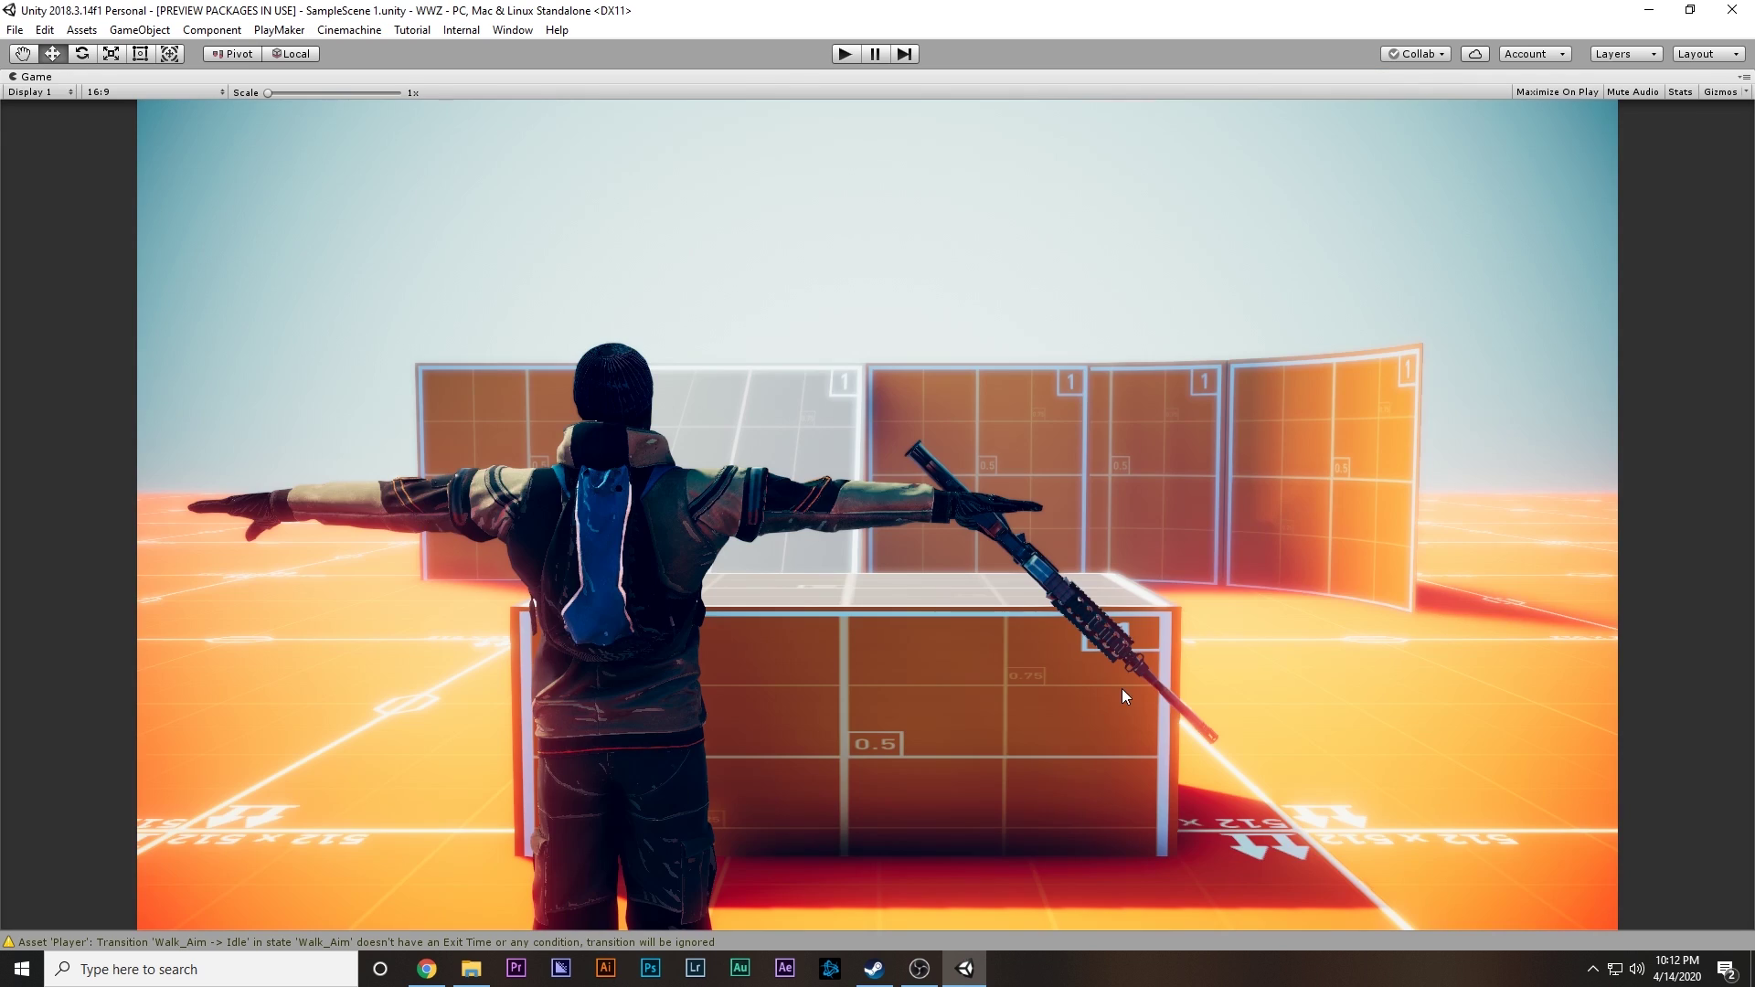
Step: Play-test the character's walking and aiming around the map, including the ramp, and stop play mode
left_click(850, 61)
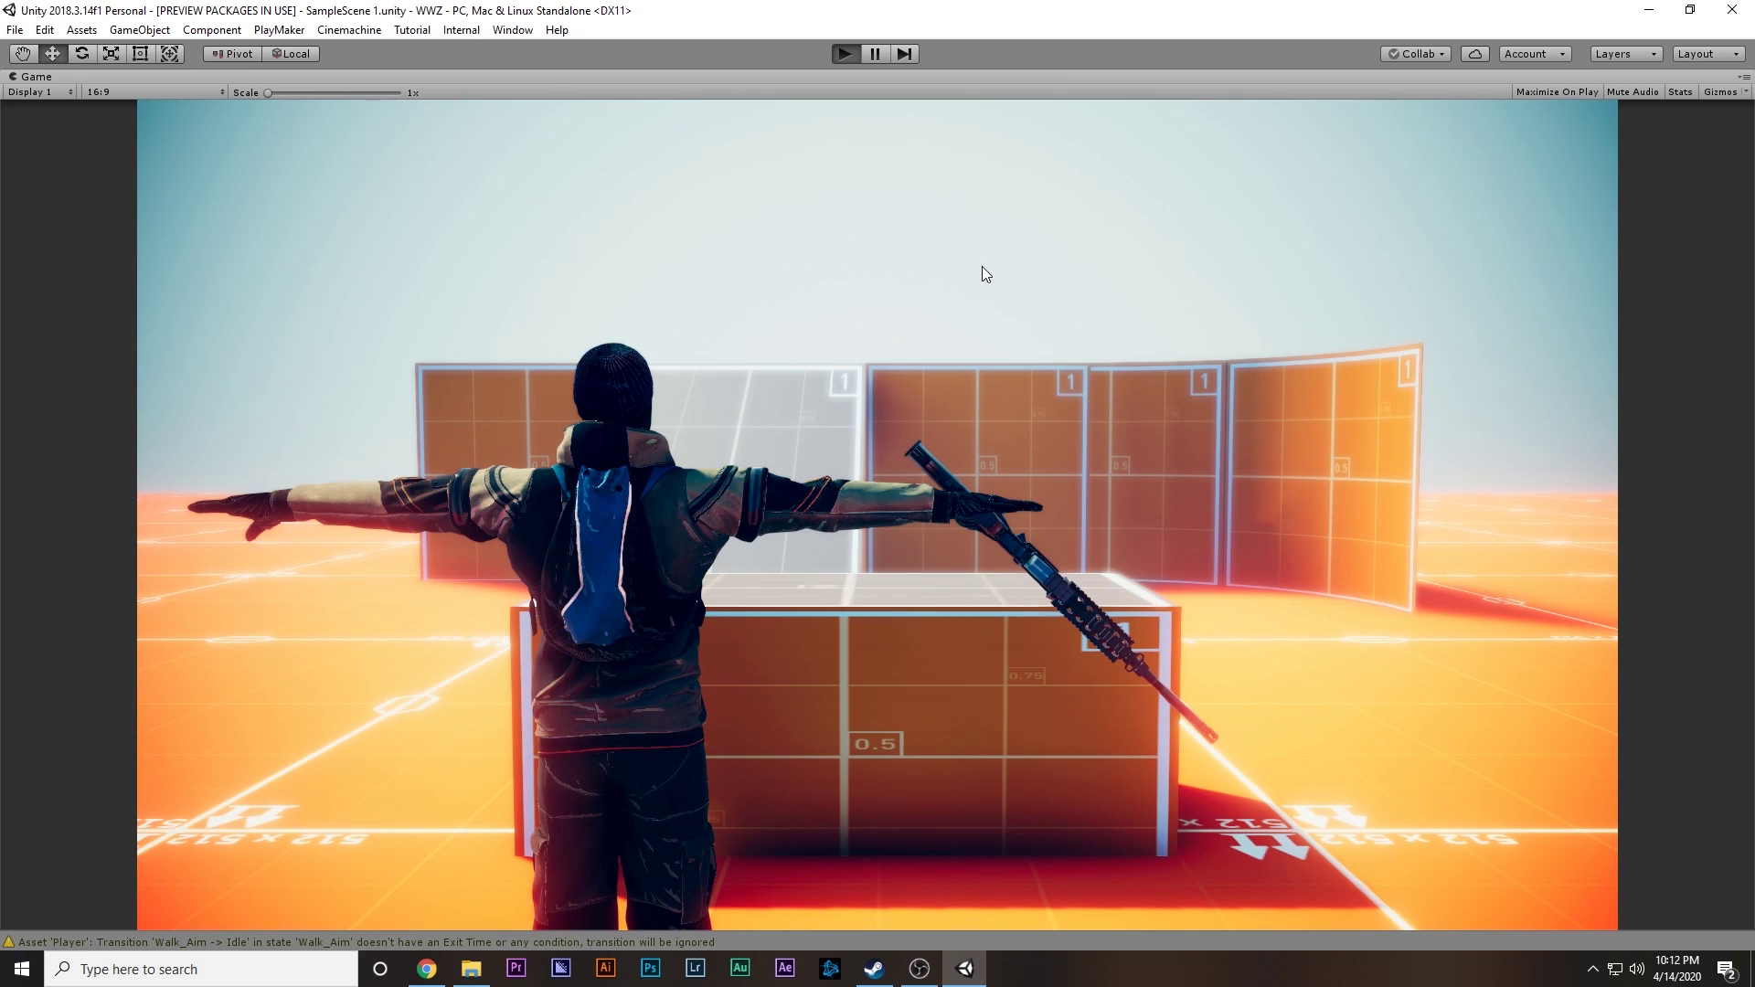
key("w")
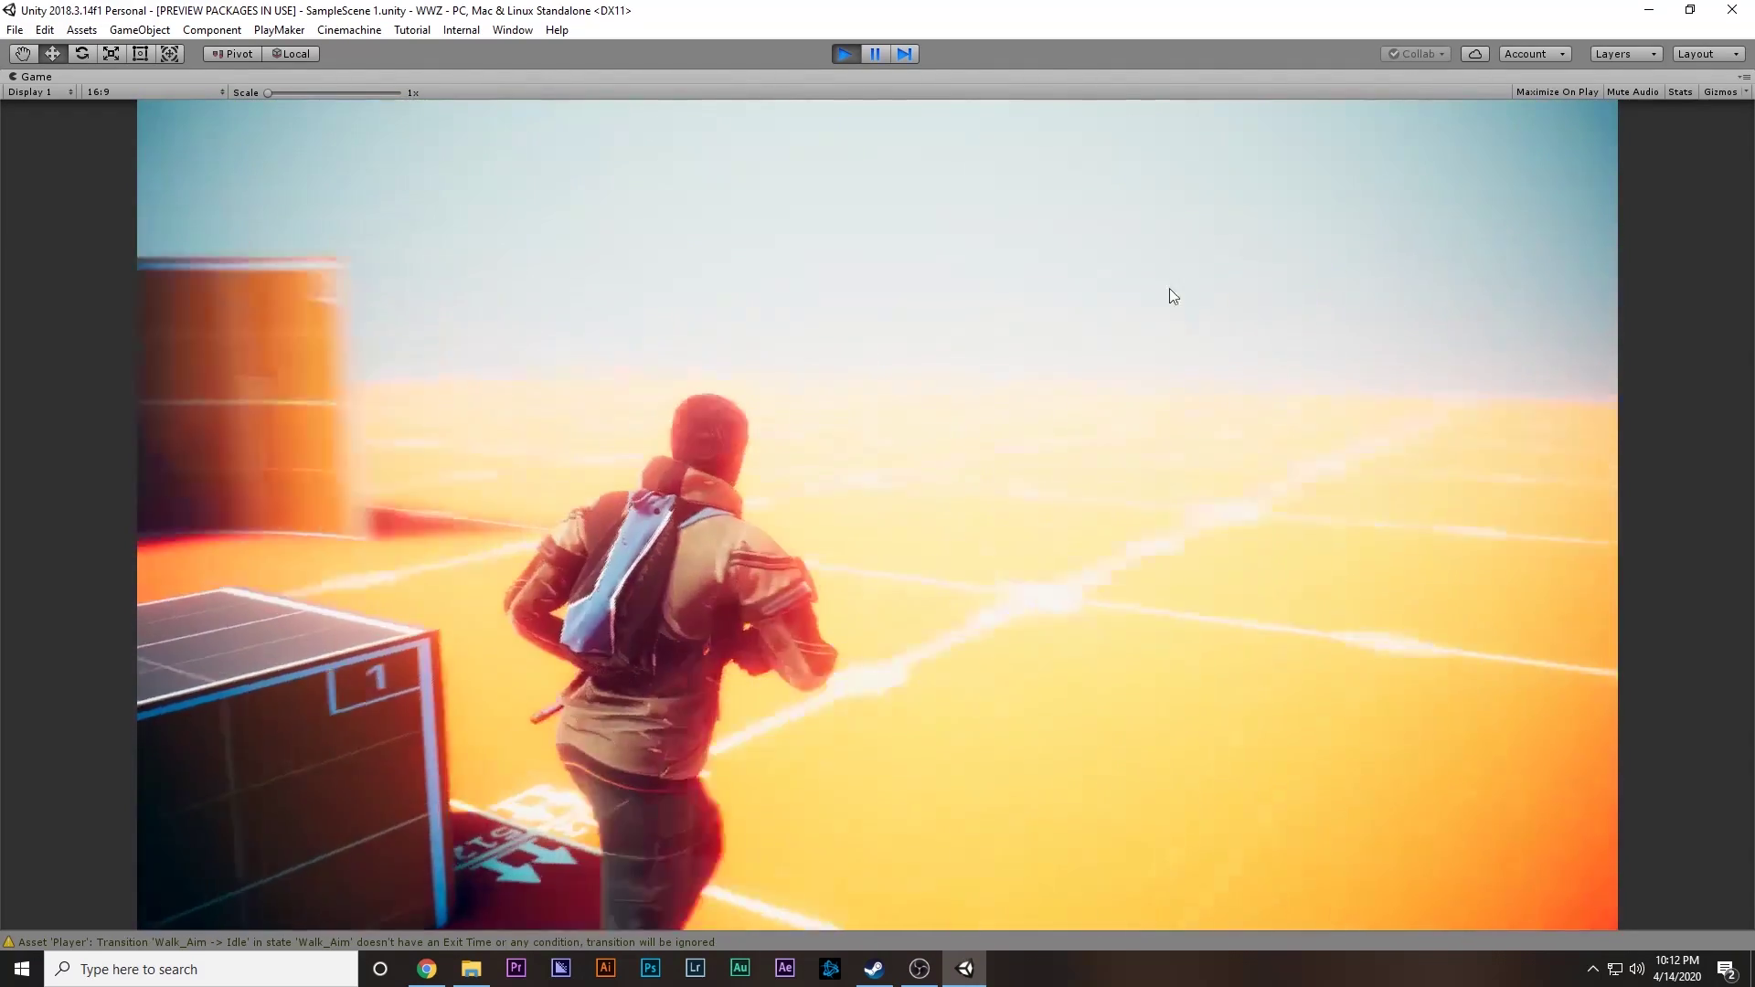
right_click(1073, 285)
key("r")
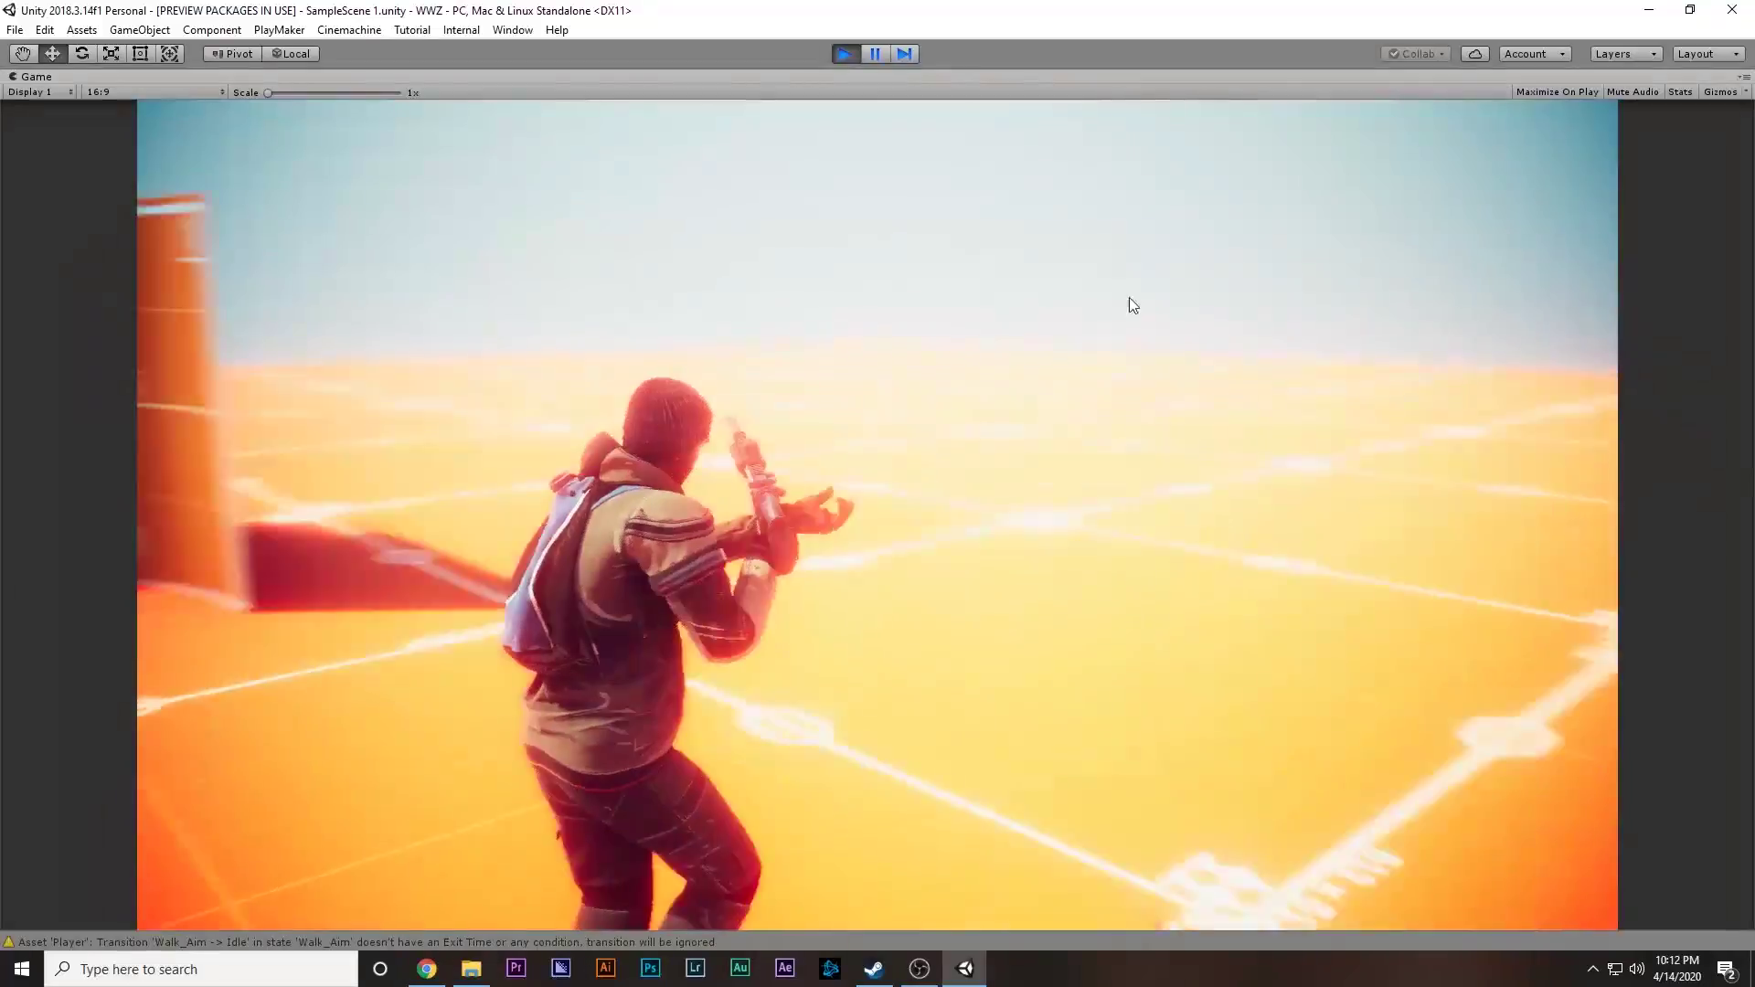
key("w")
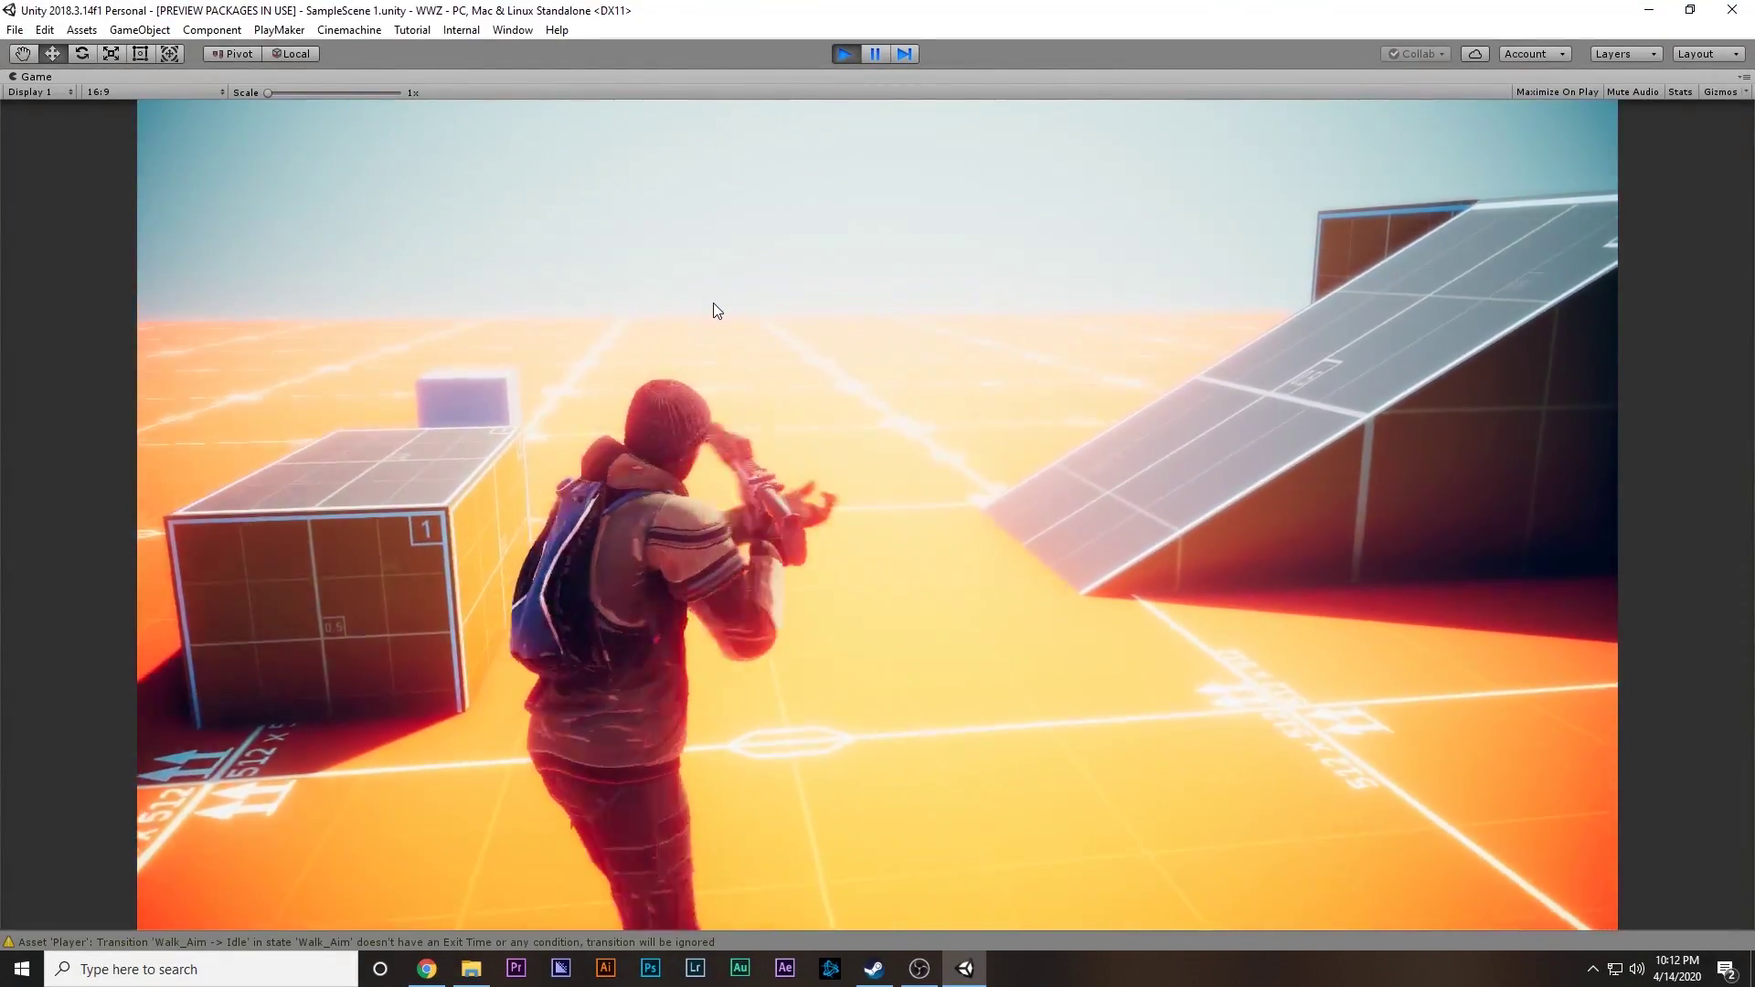
key("s")
key("w")
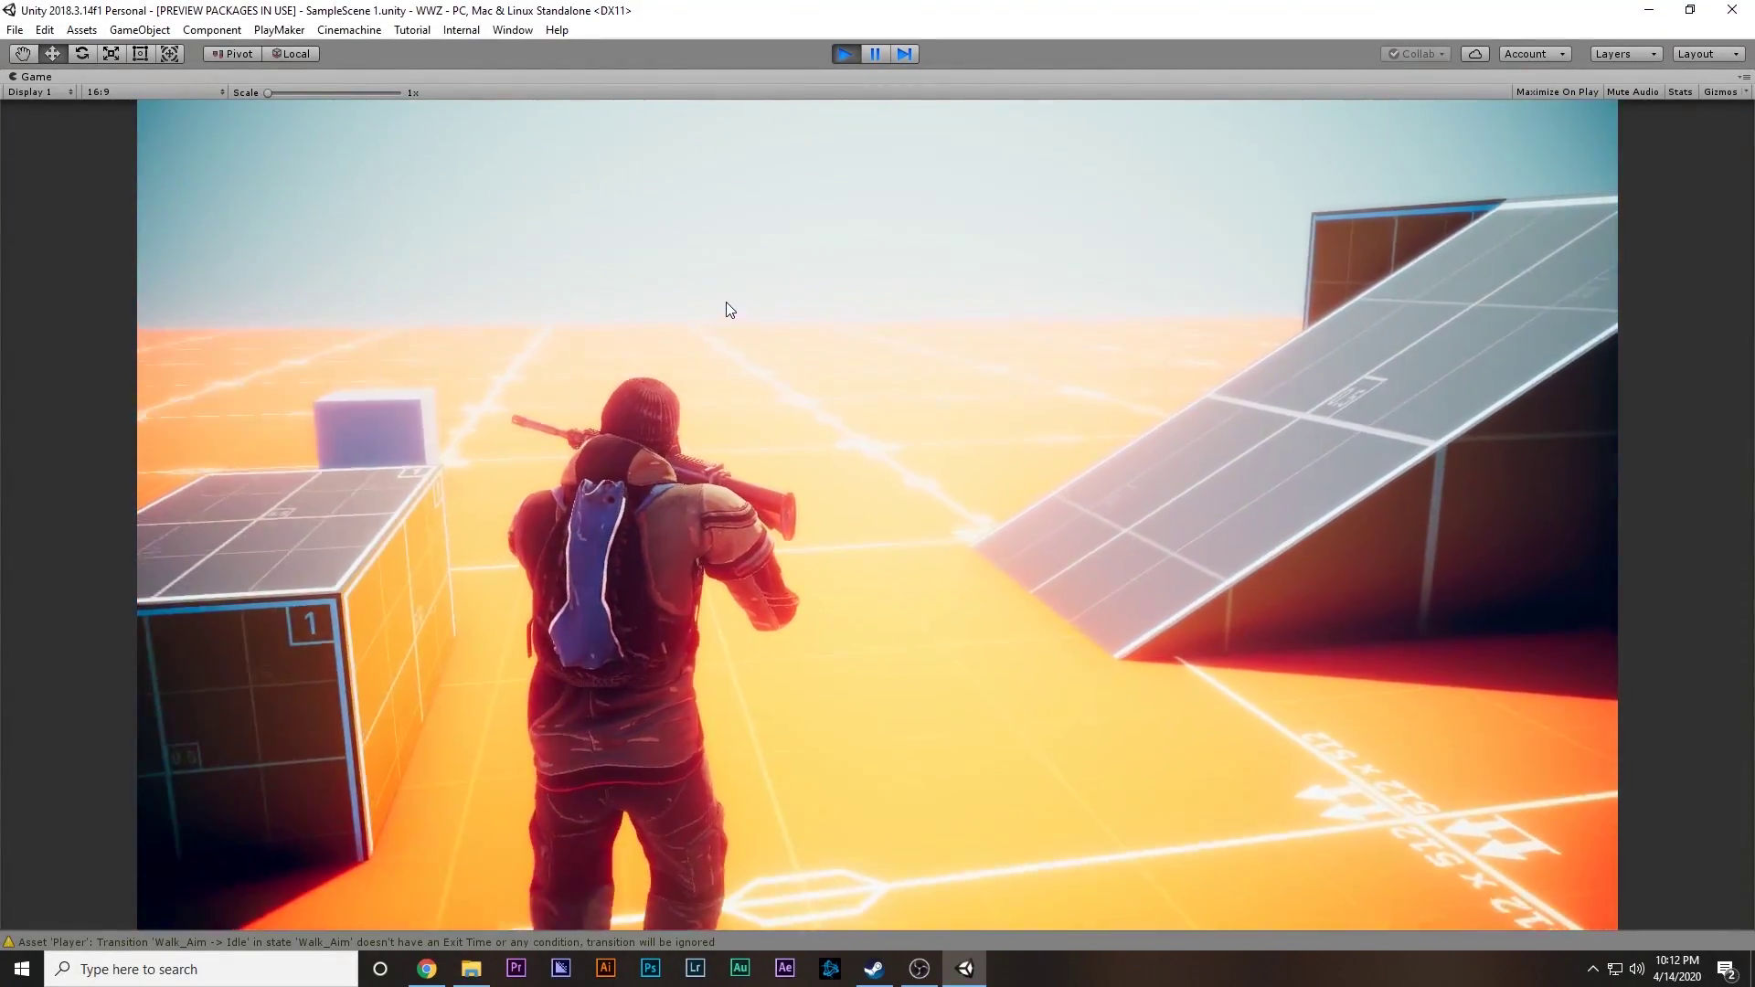
key("w")
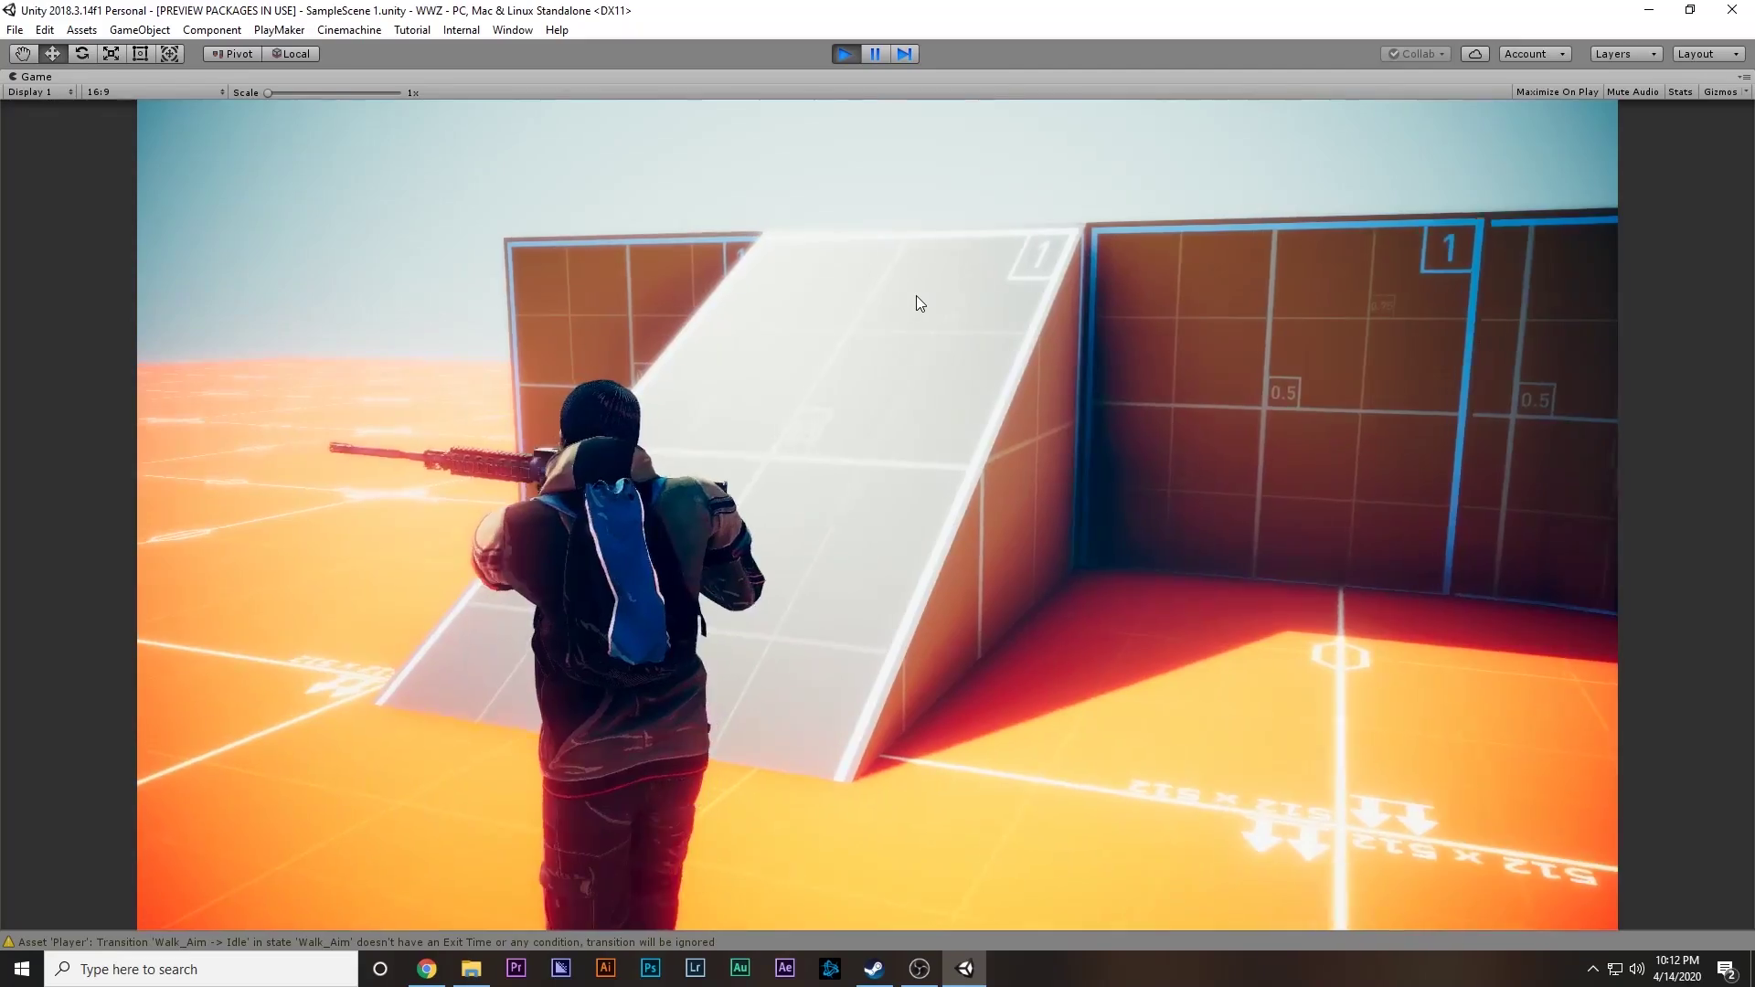
key("w")
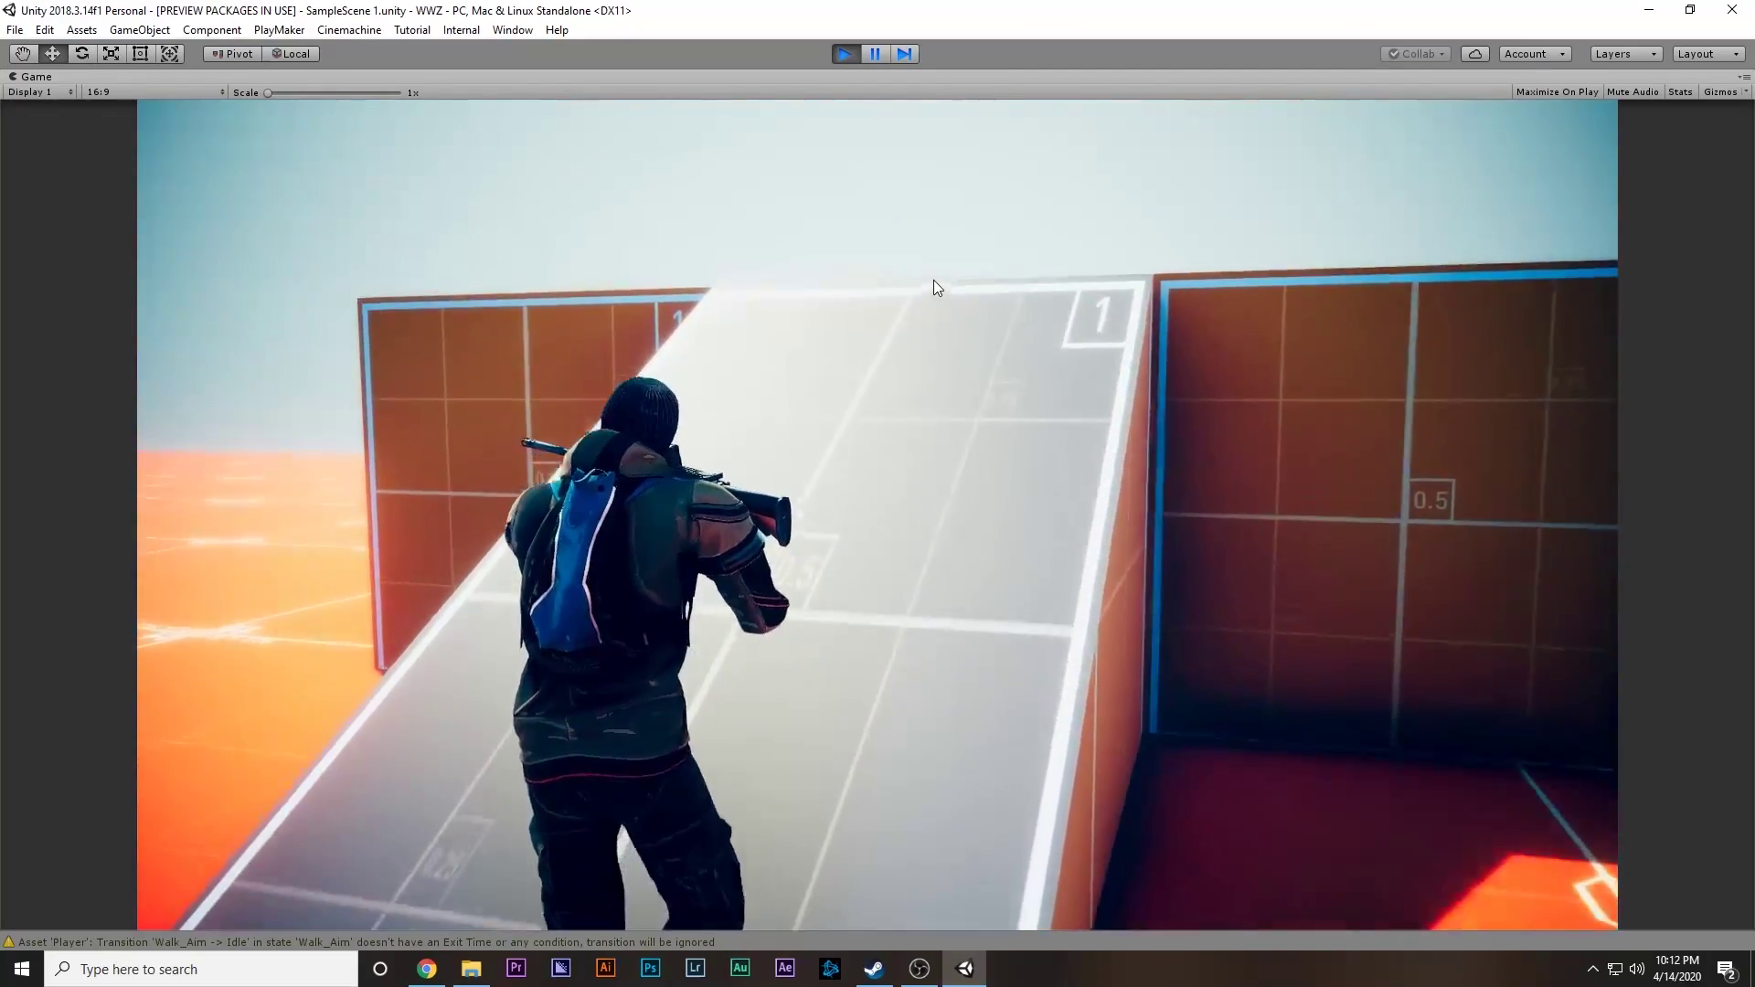
key("w")
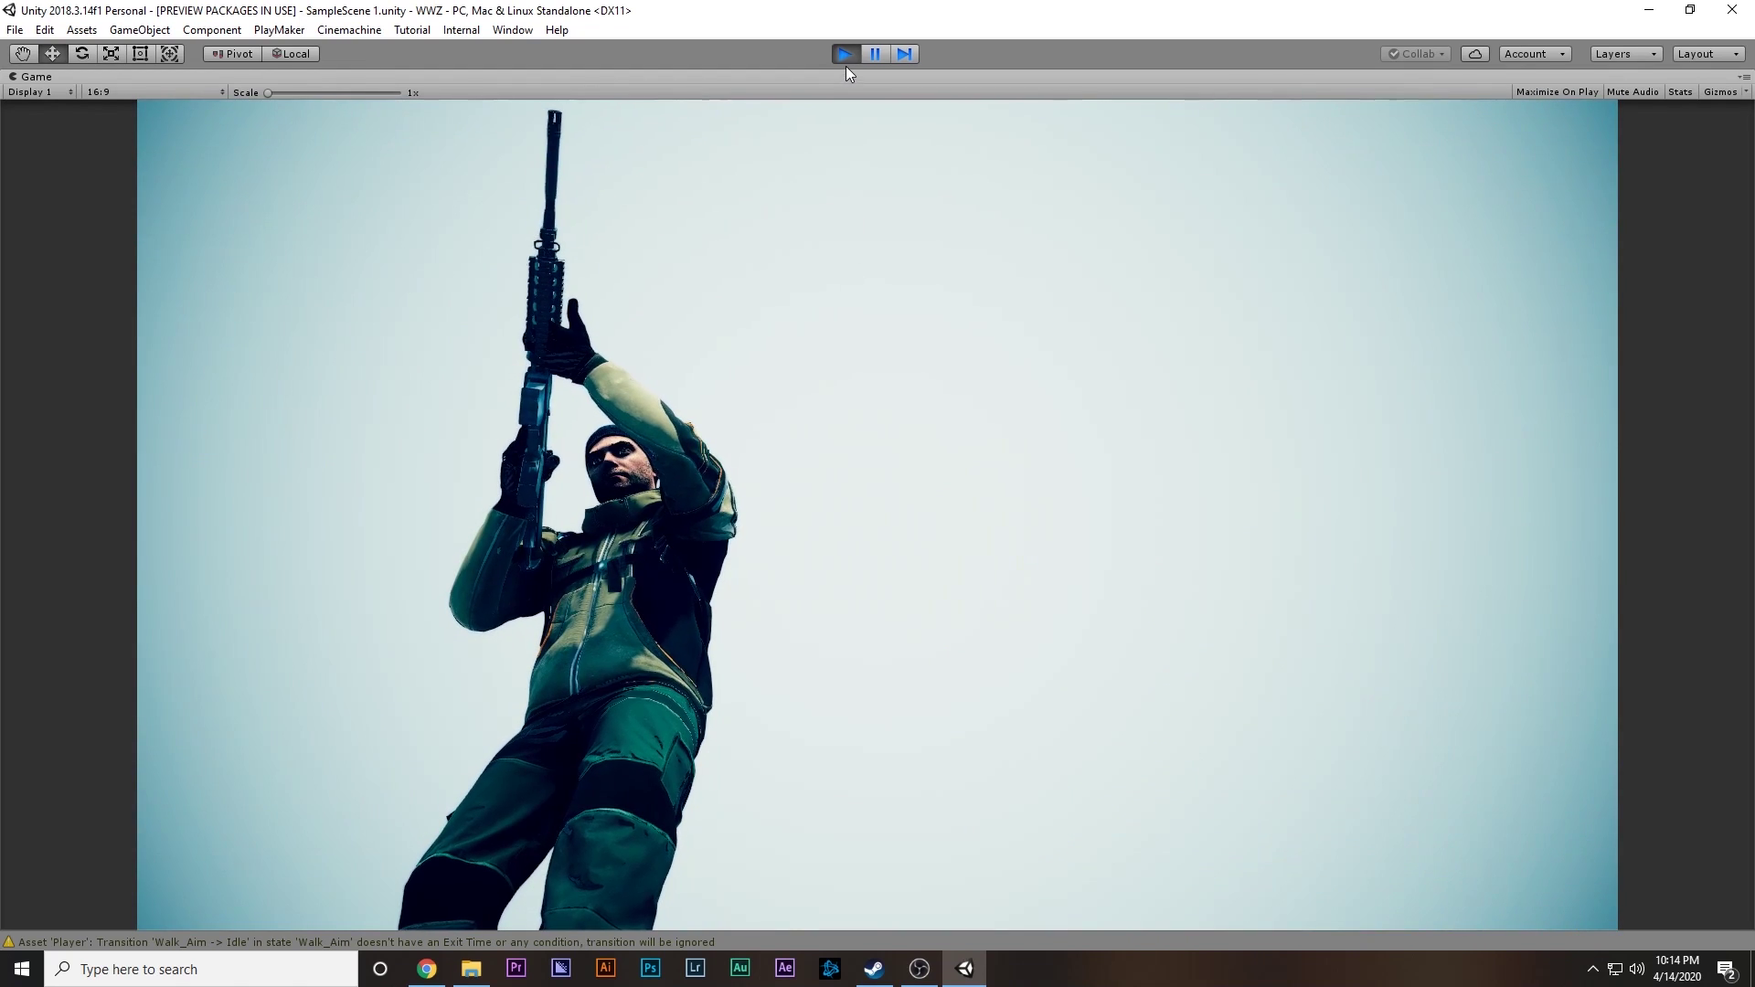
left_click(846, 54)
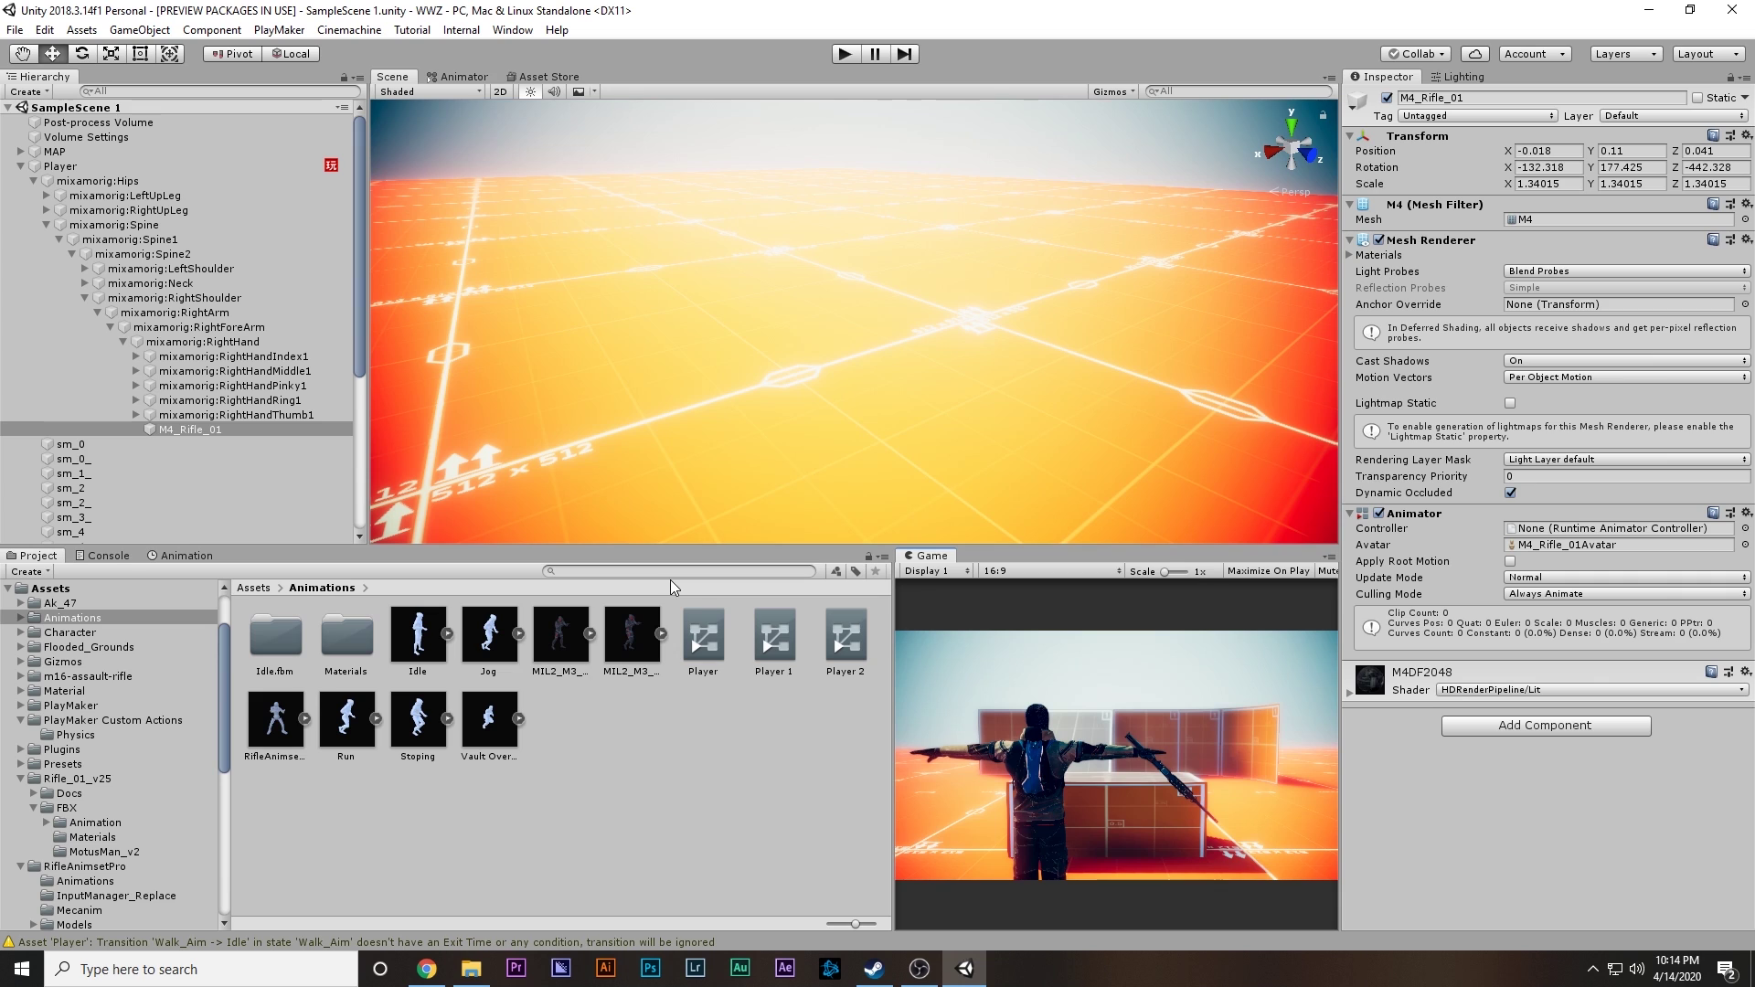
Step: Rename the M4_Rifle_01 object under the character's right hand as Rifle_normal
key("f")
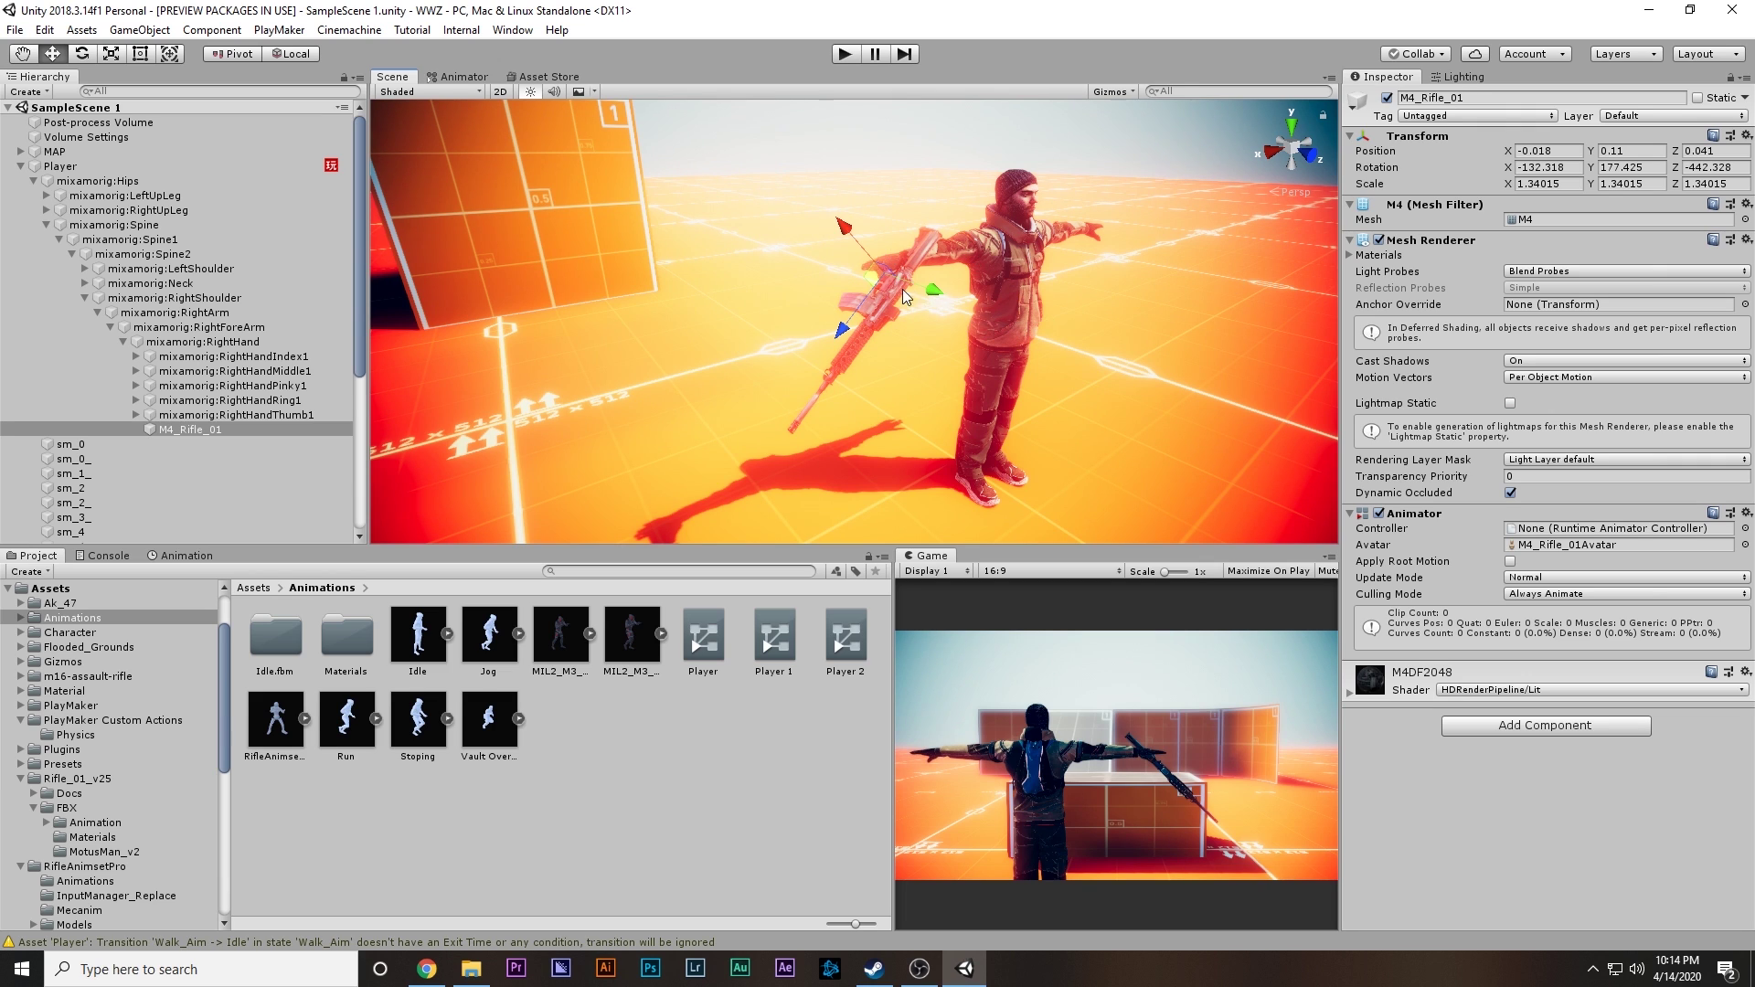
middle_click_drag(919, 287, 847, 303)
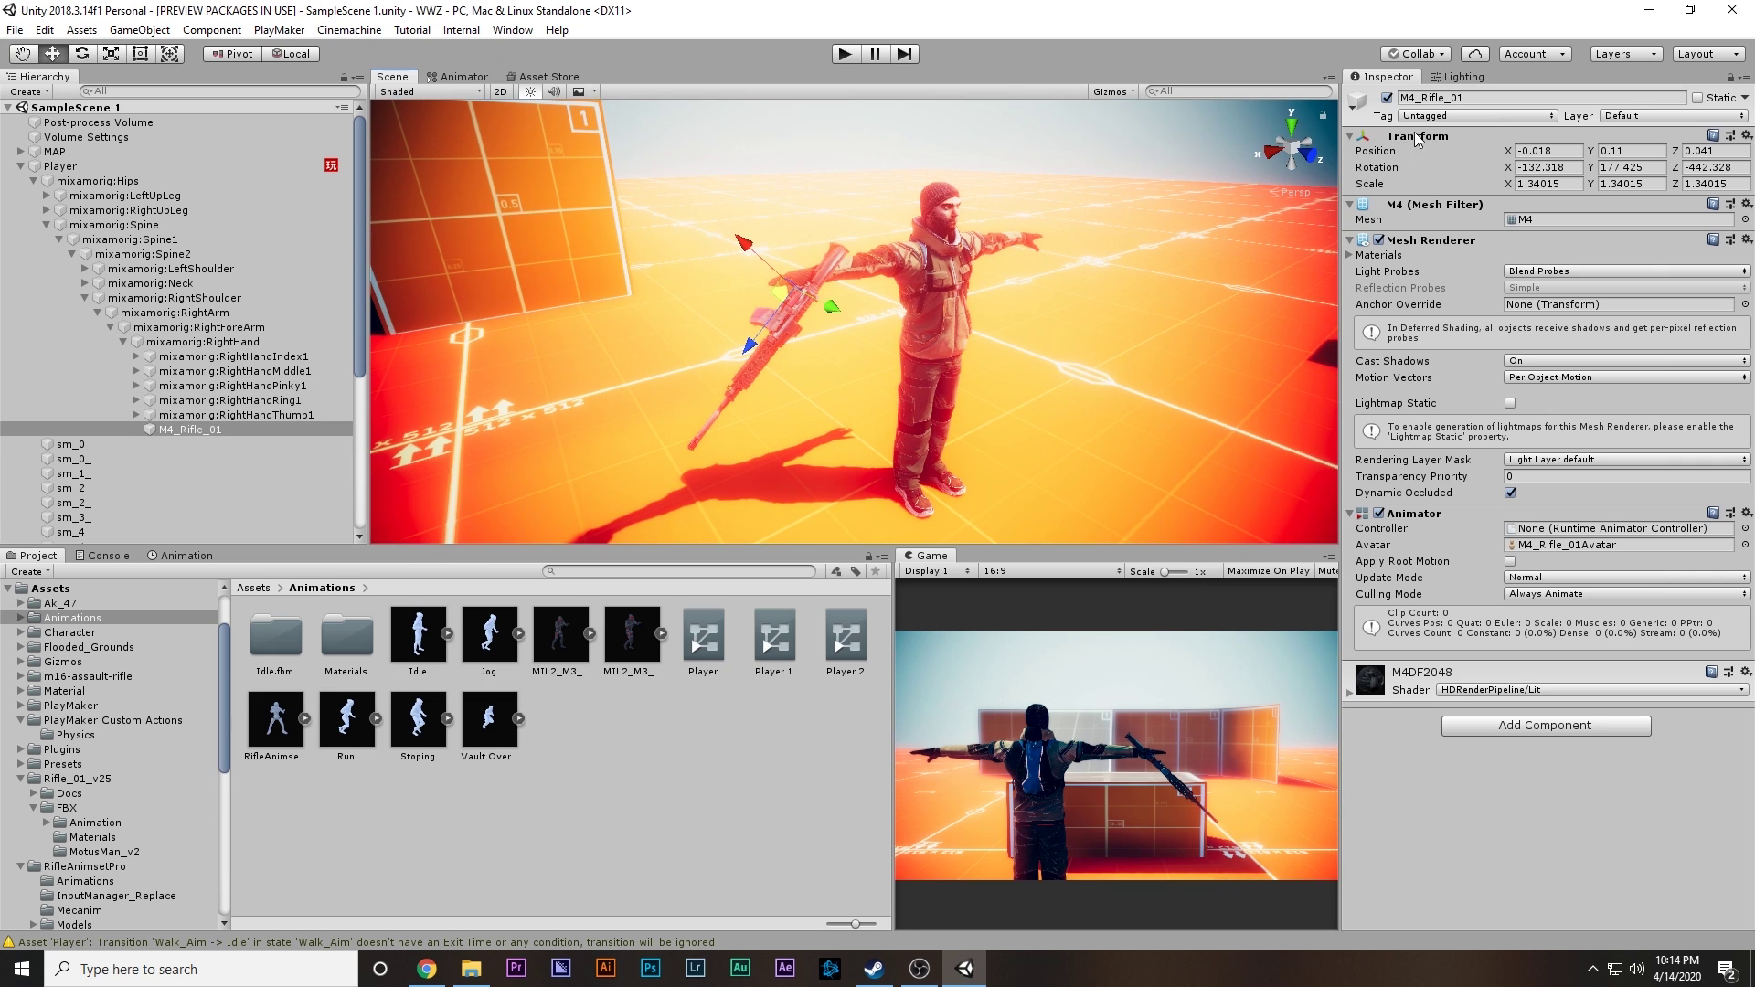
left_click(1488, 97)
key("BackSpace")
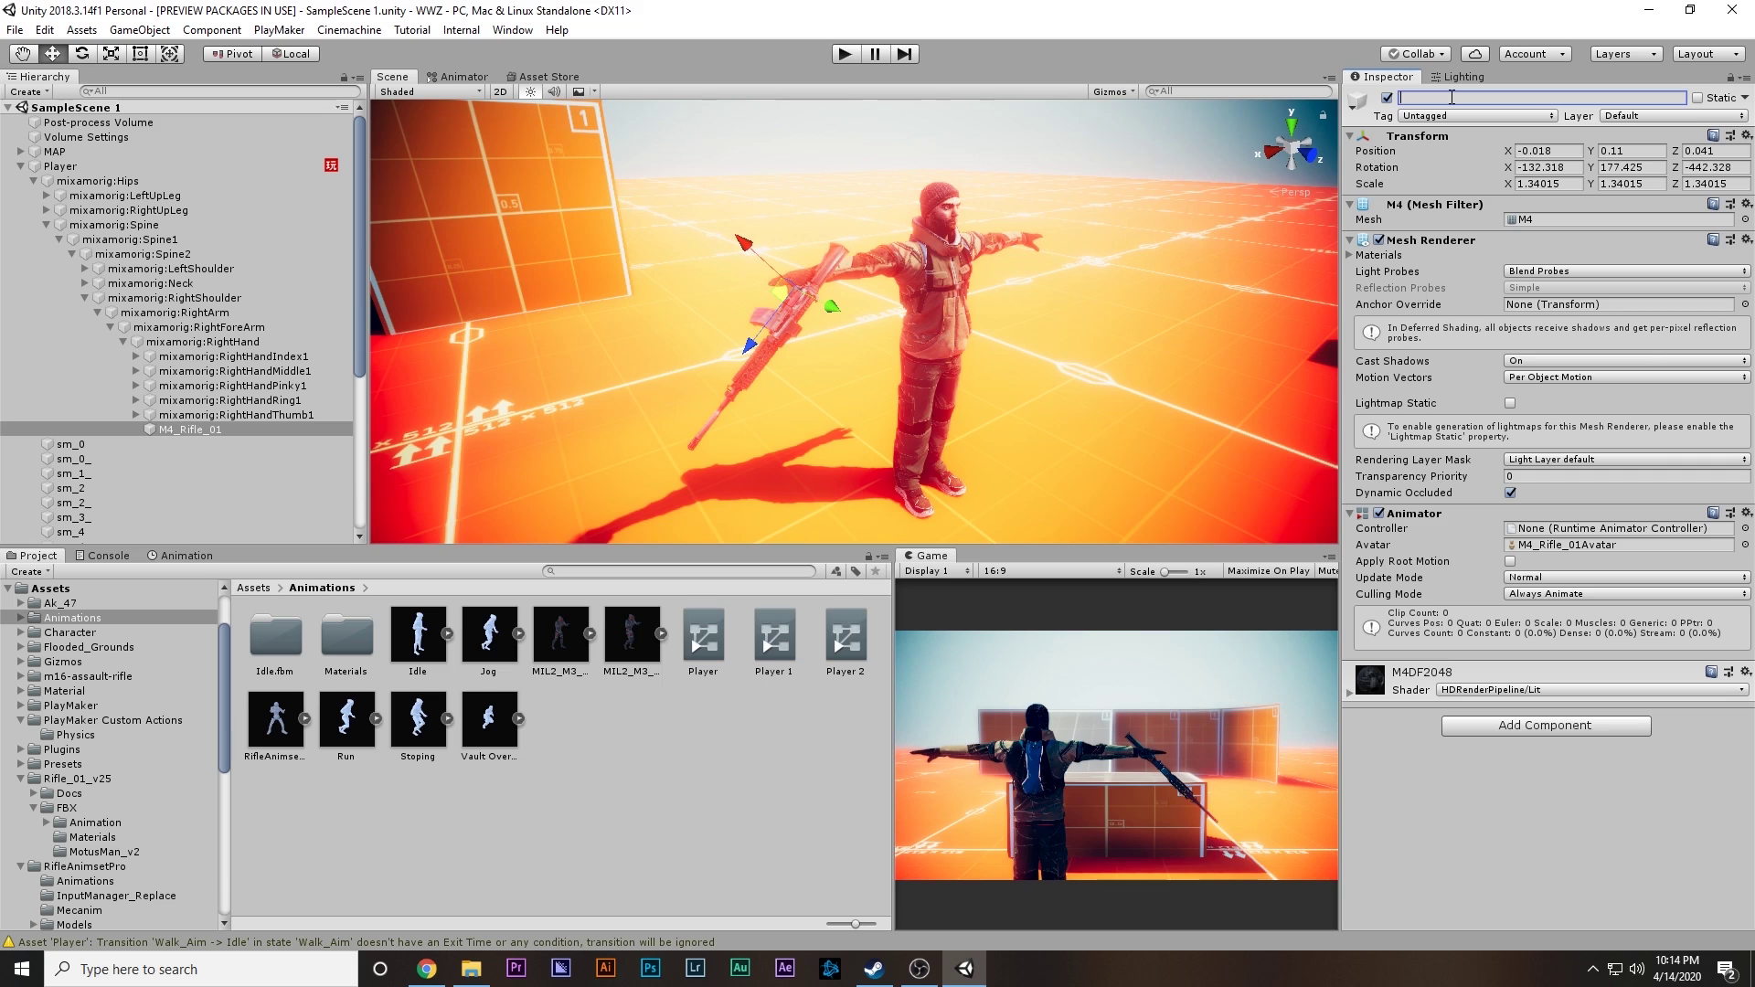
key("ctrl+z")
type("_normal")
Step: Duplicate Rifle_normal as Rifle_Aim and deactivate the original Rifle_normal object
left_click(240, 430)
key("ctrl+d")
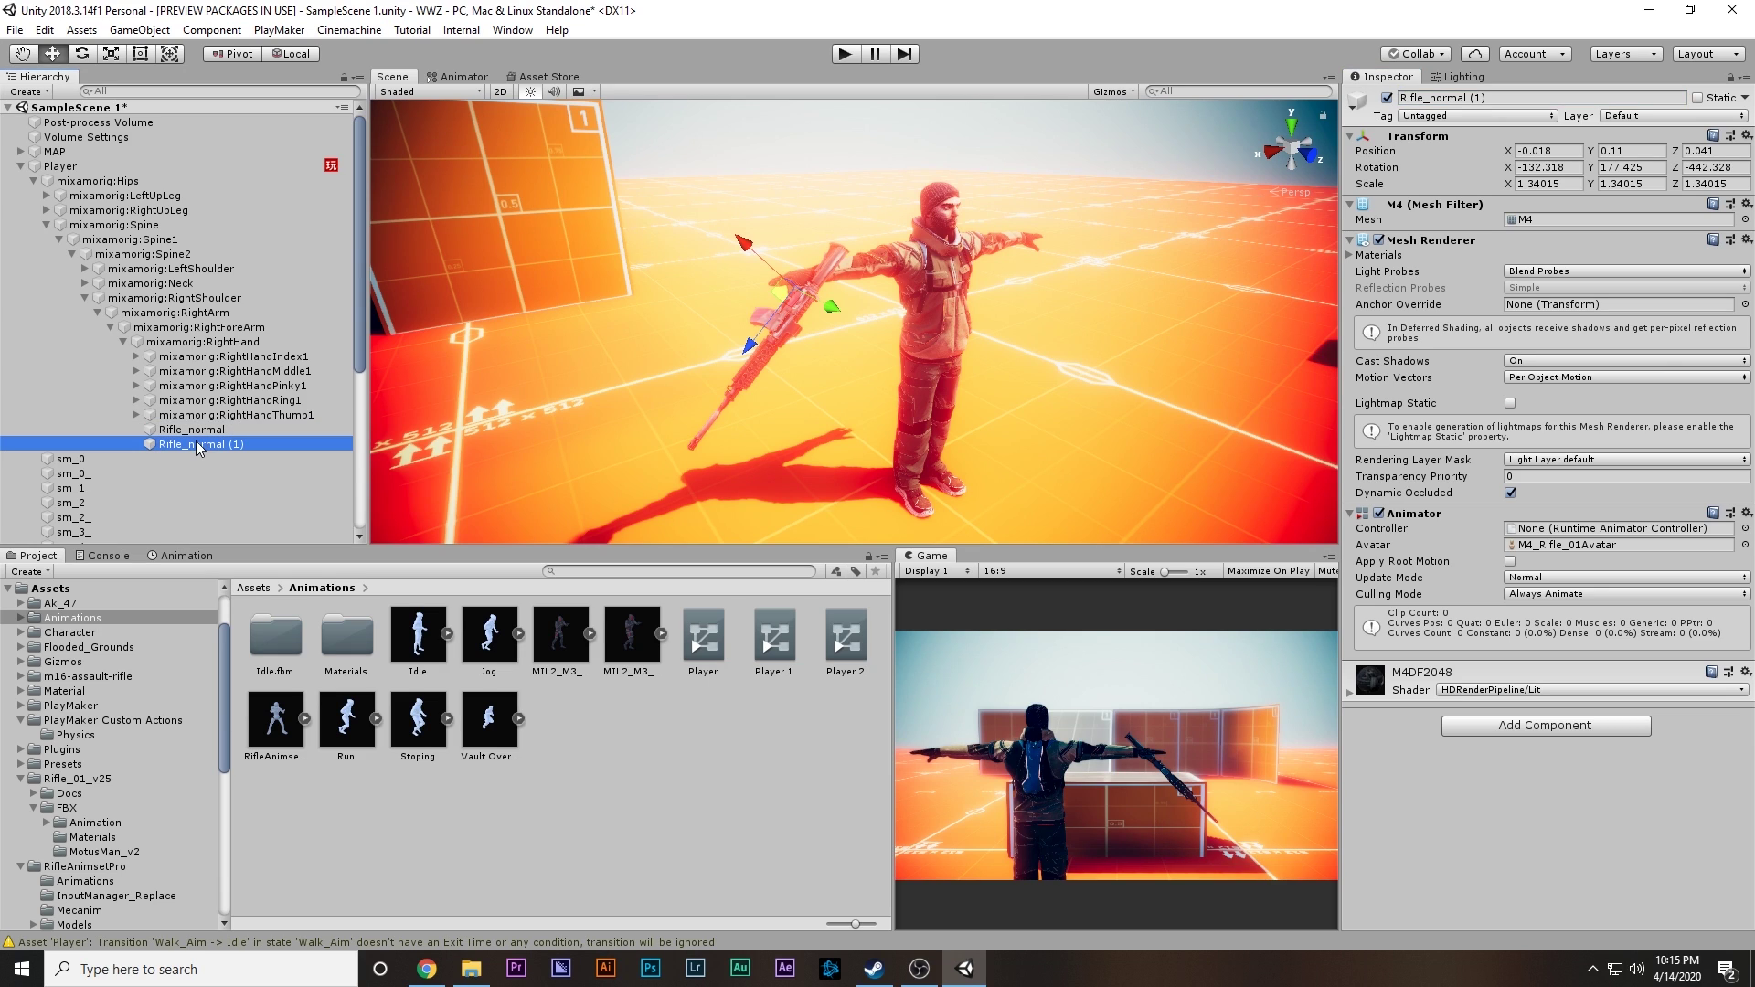
left_click(1521, 98)
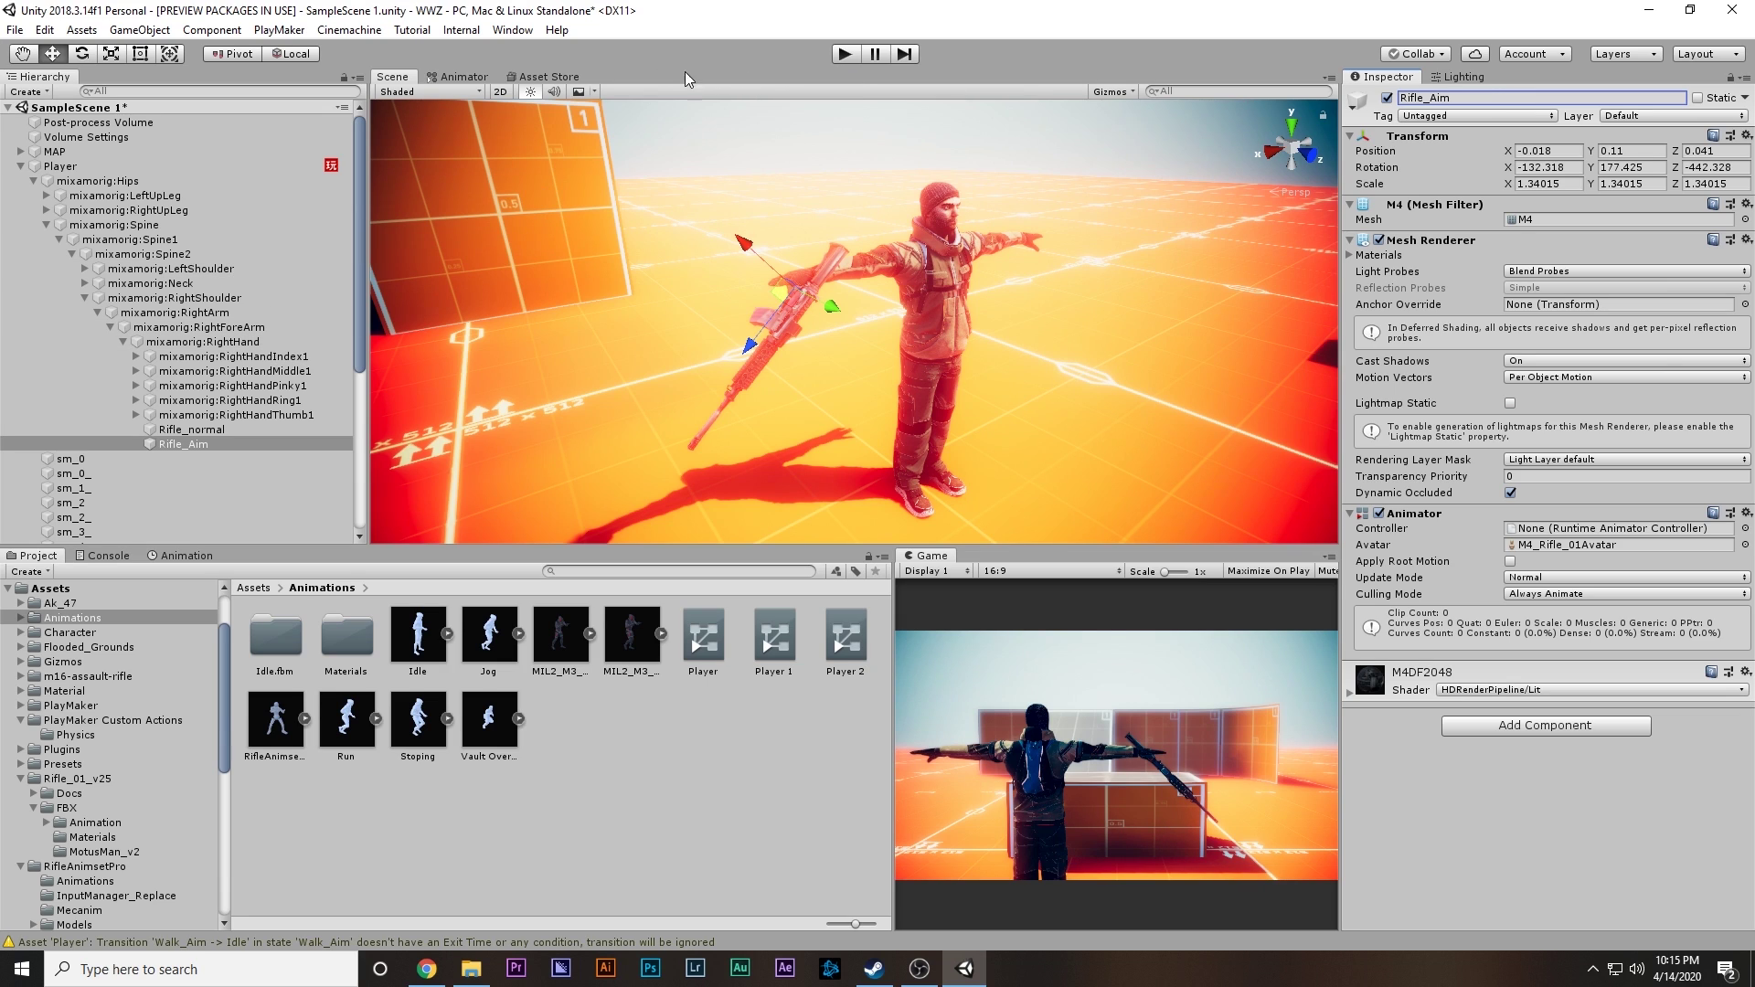
left_click(192, 429)
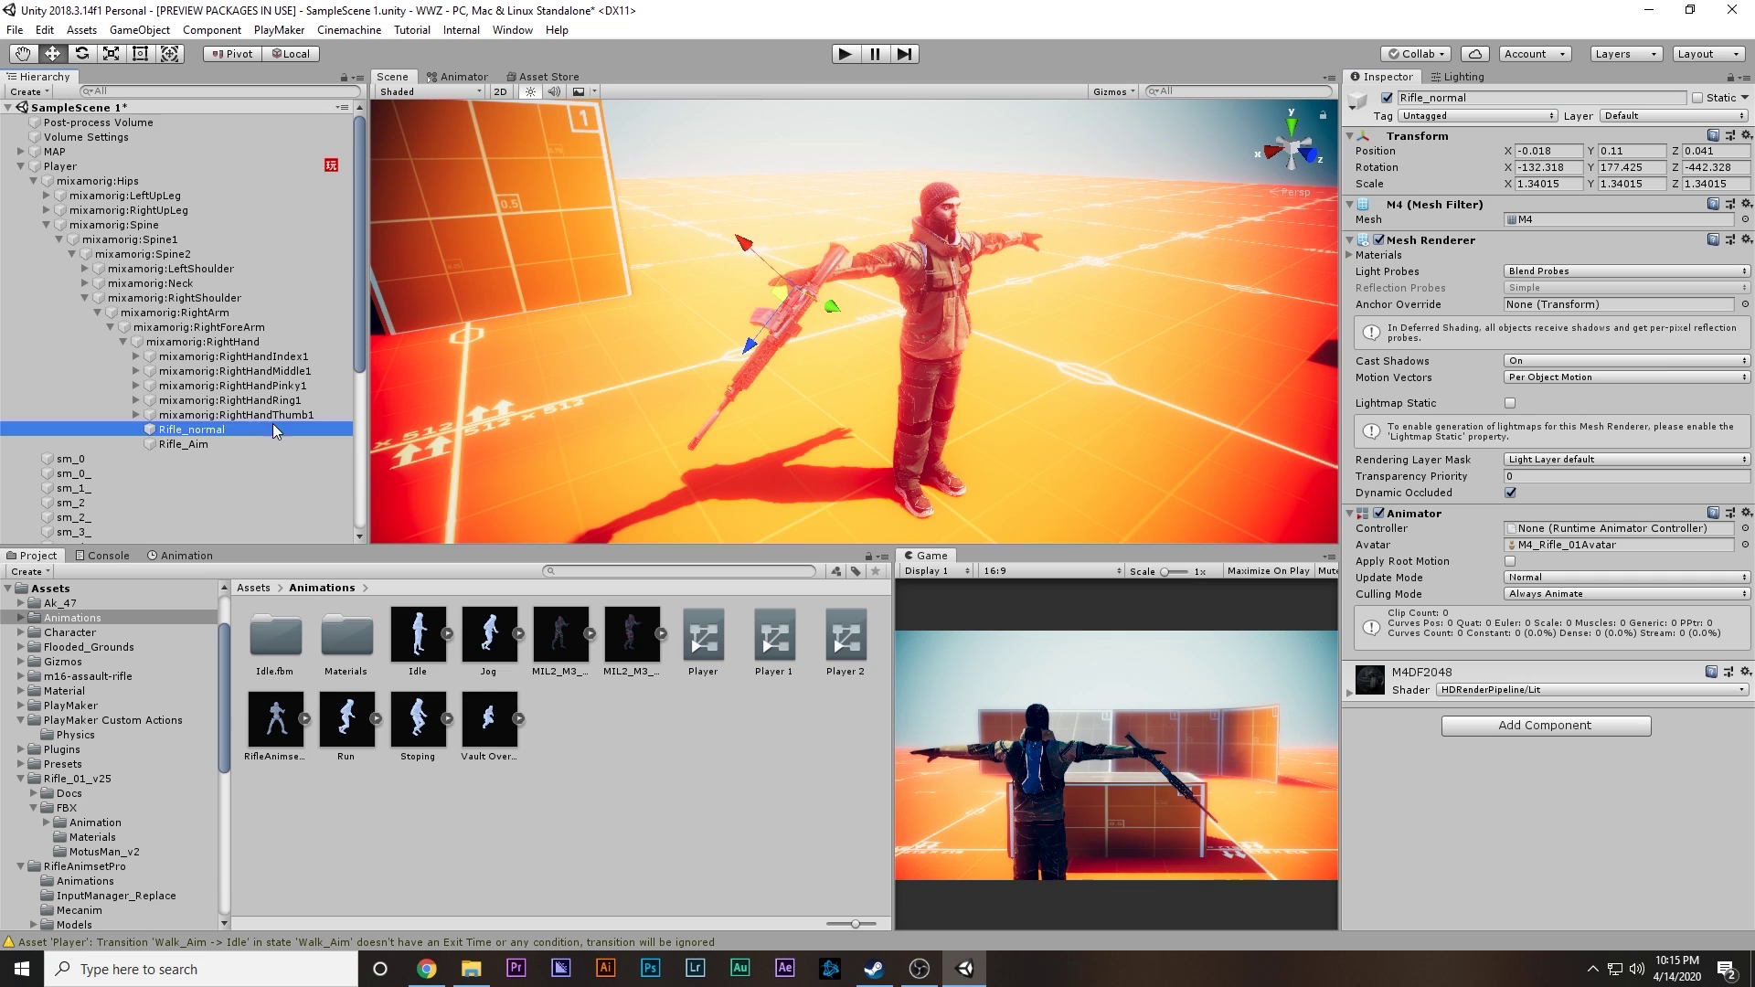
left_click(1386, 98)
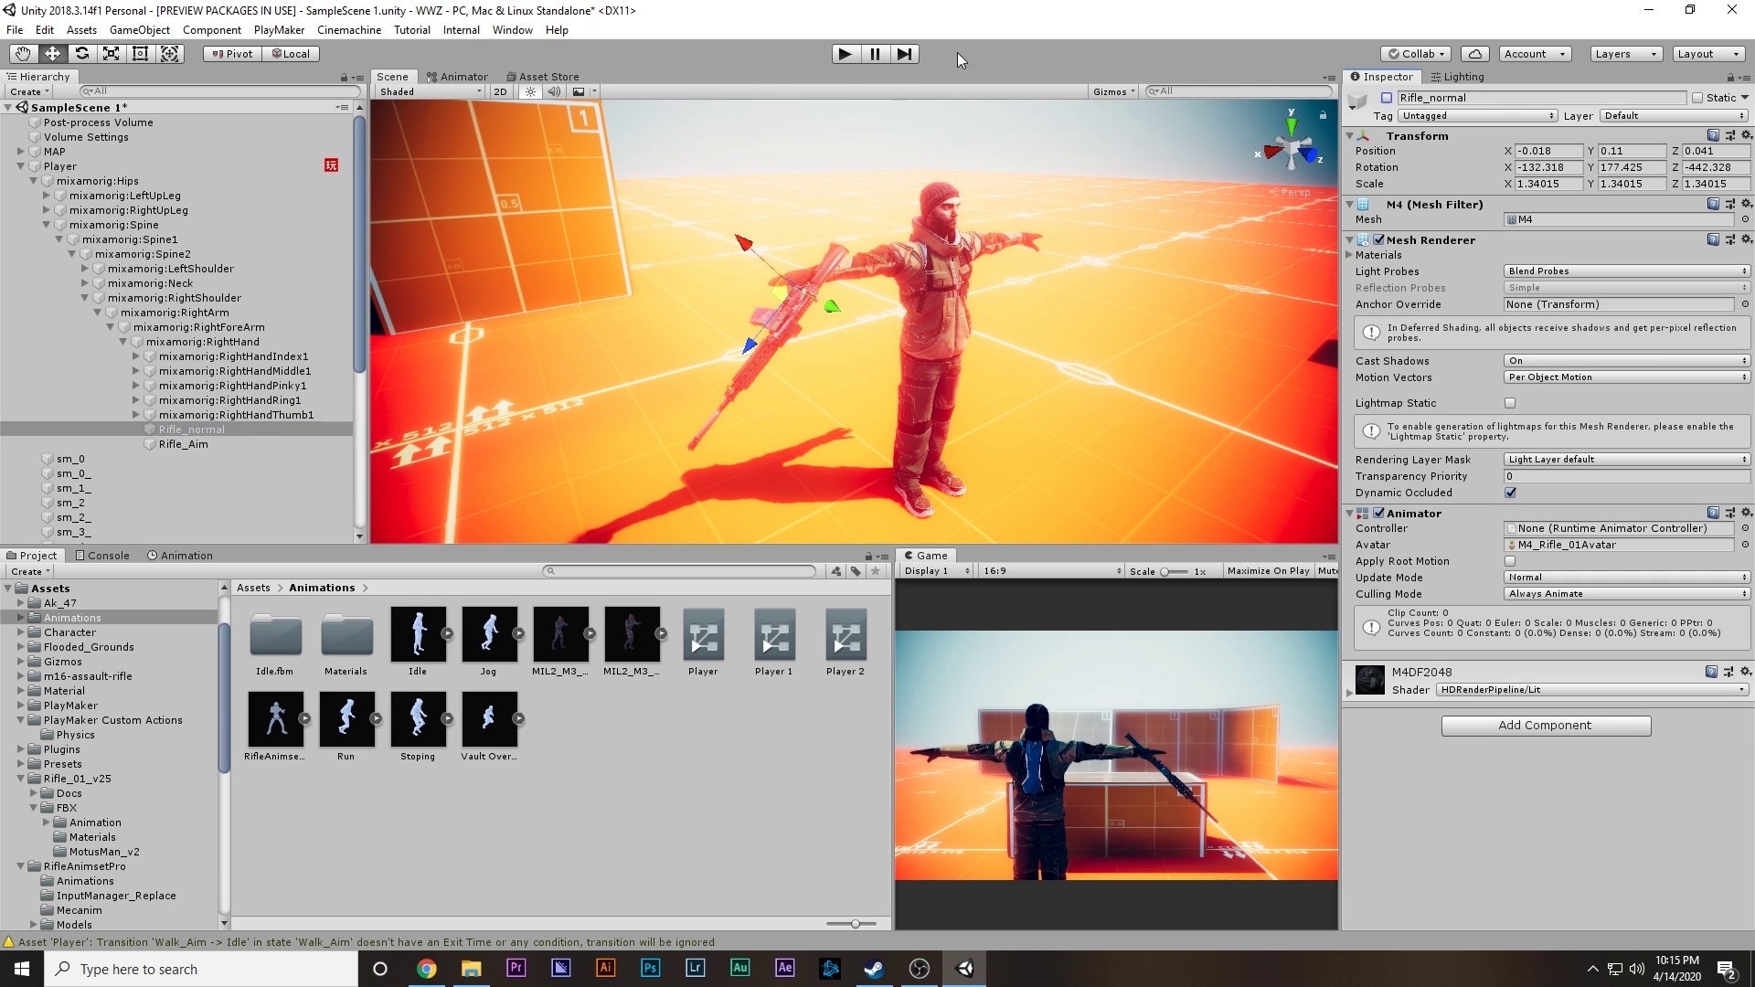
Step: Run the scene, put the character in the aiming pose and pause the game for a close view of the rifle
left_click(843, 54)
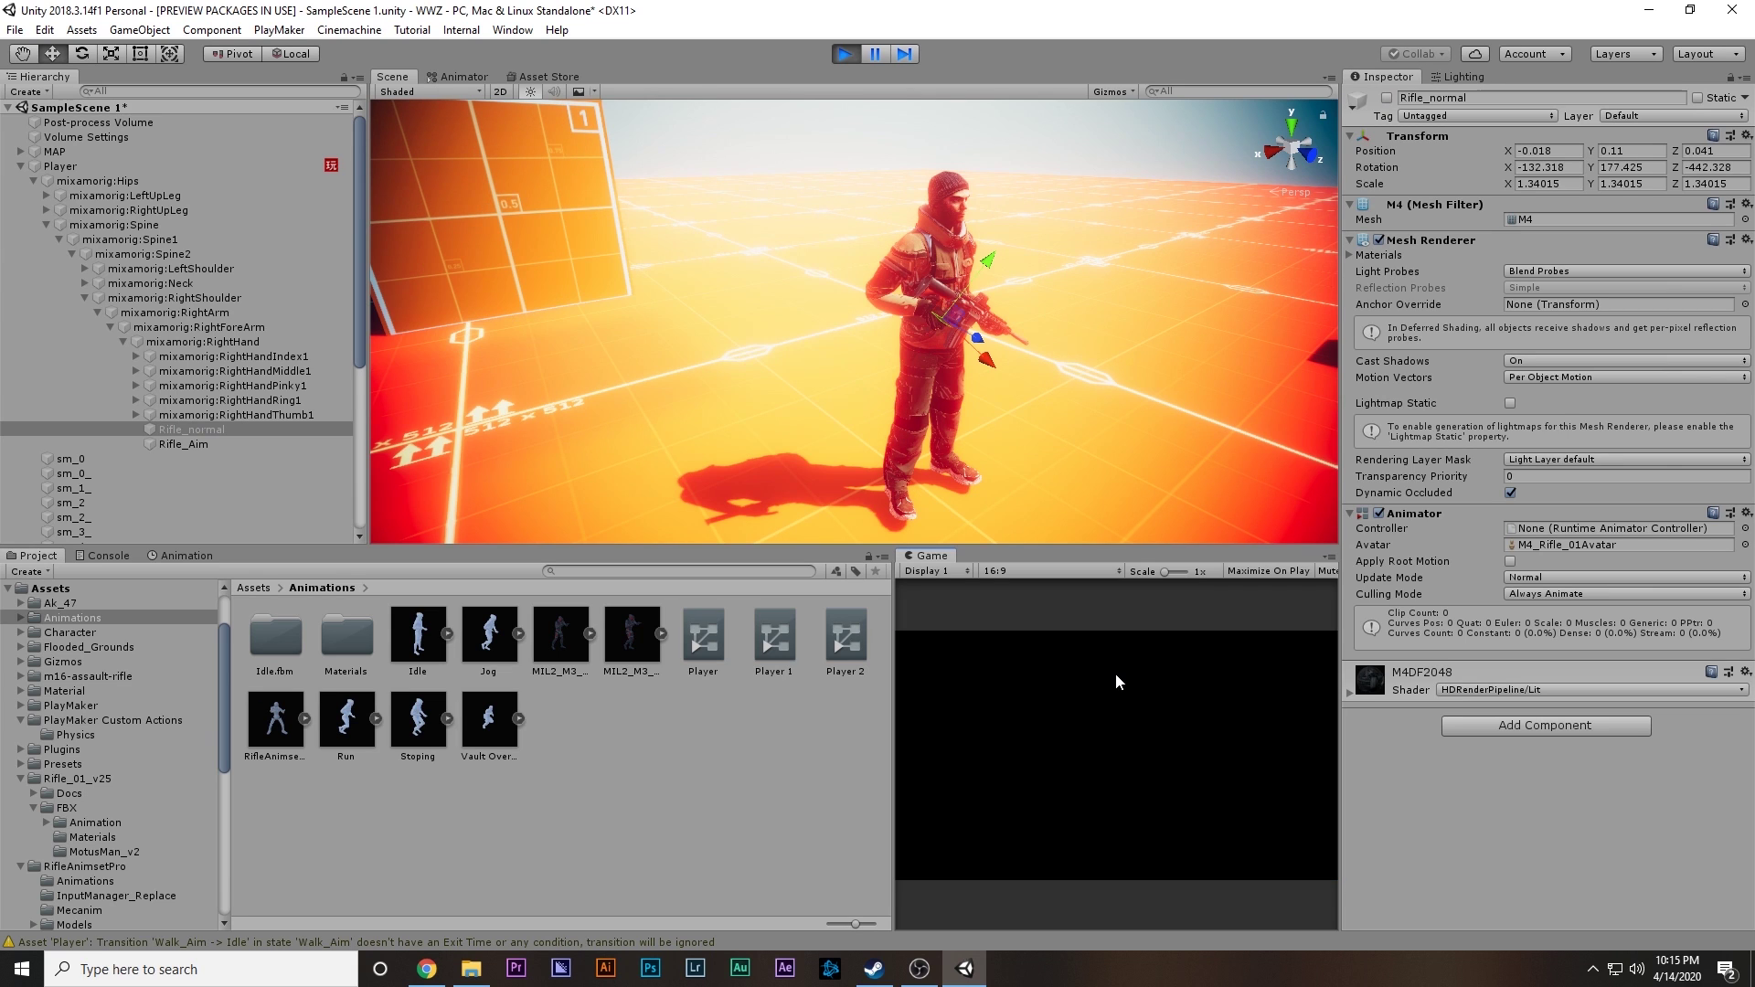
right_click(1115, 674)
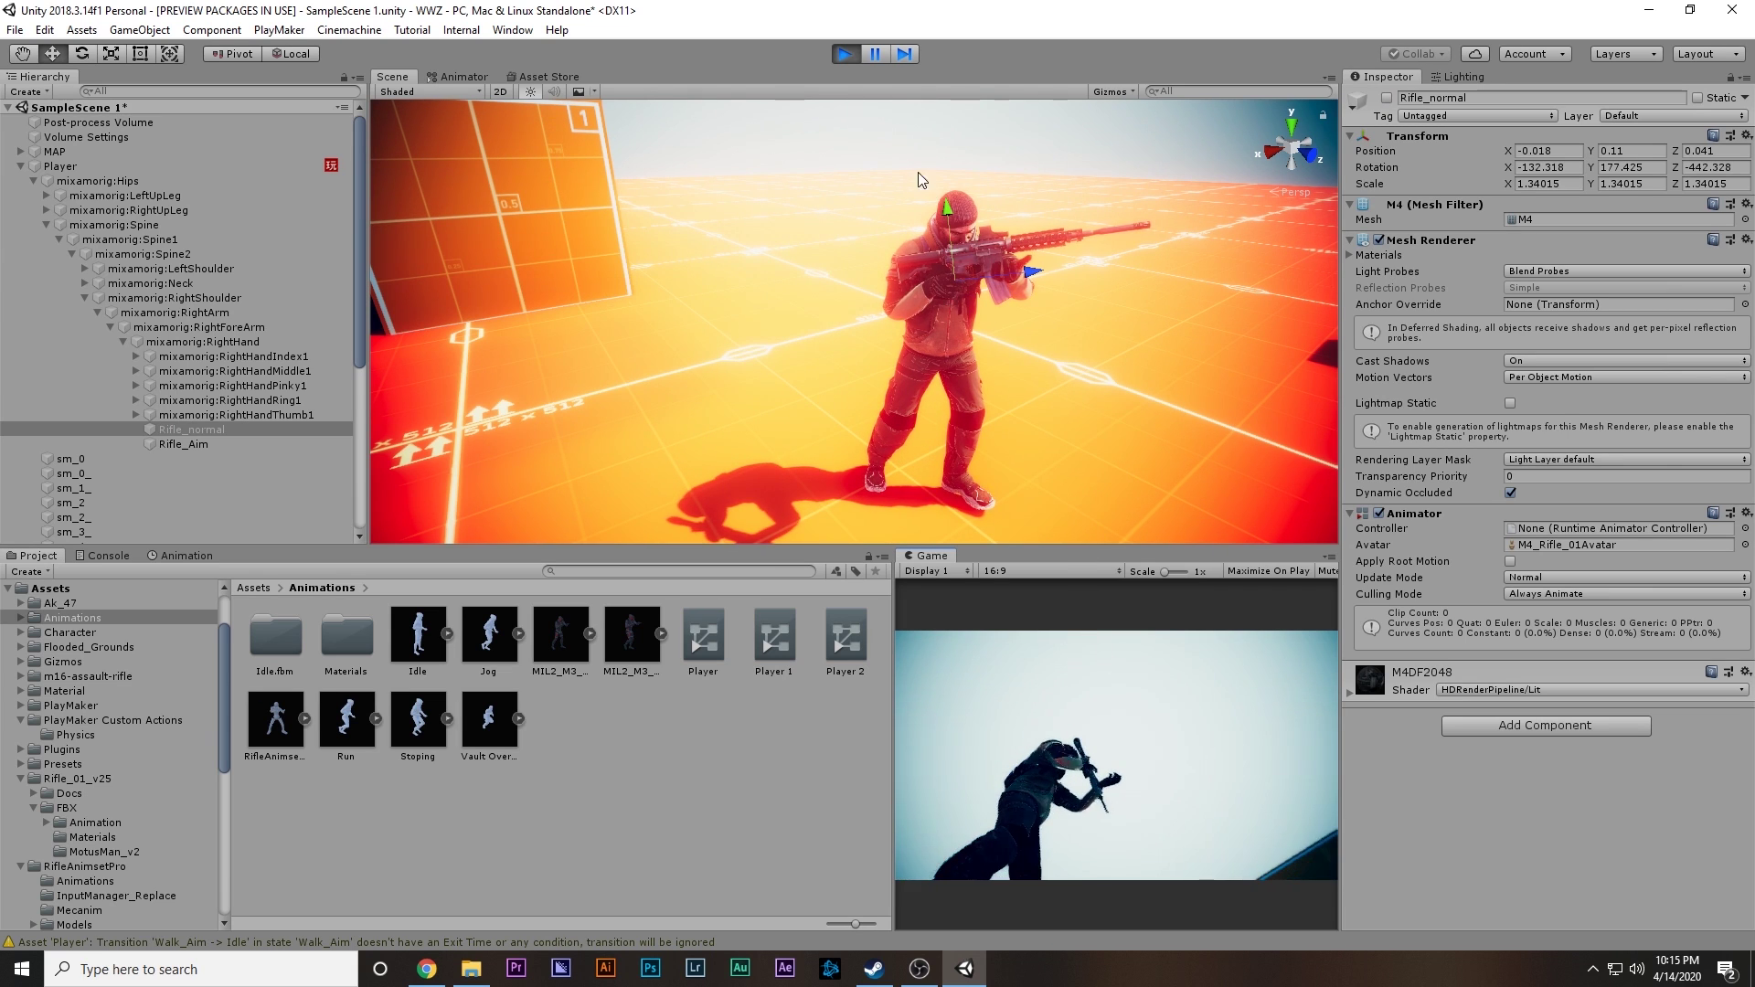
scroll(1020, 263, "down", 3)
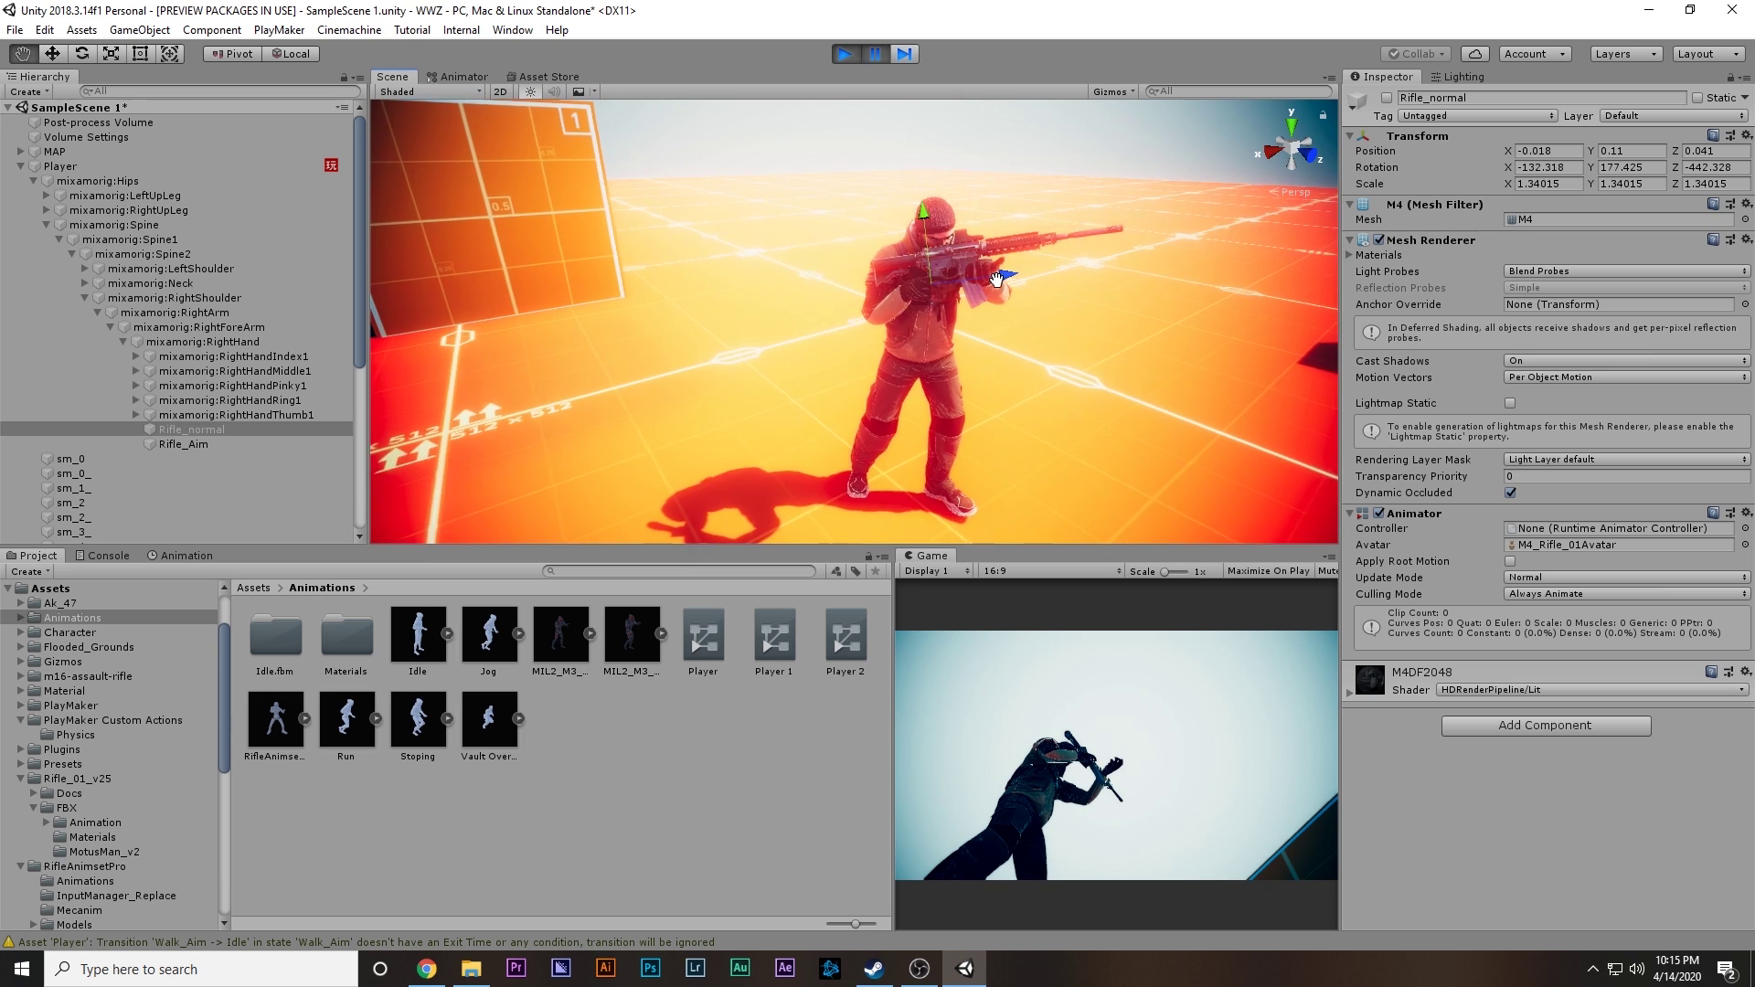
scroll(1009, 245, "up", 8)
Step: Rotate and move Rifle_Aim to fit the character's hands in the aiming pose, and resume the paused game
left_click(194, 448)
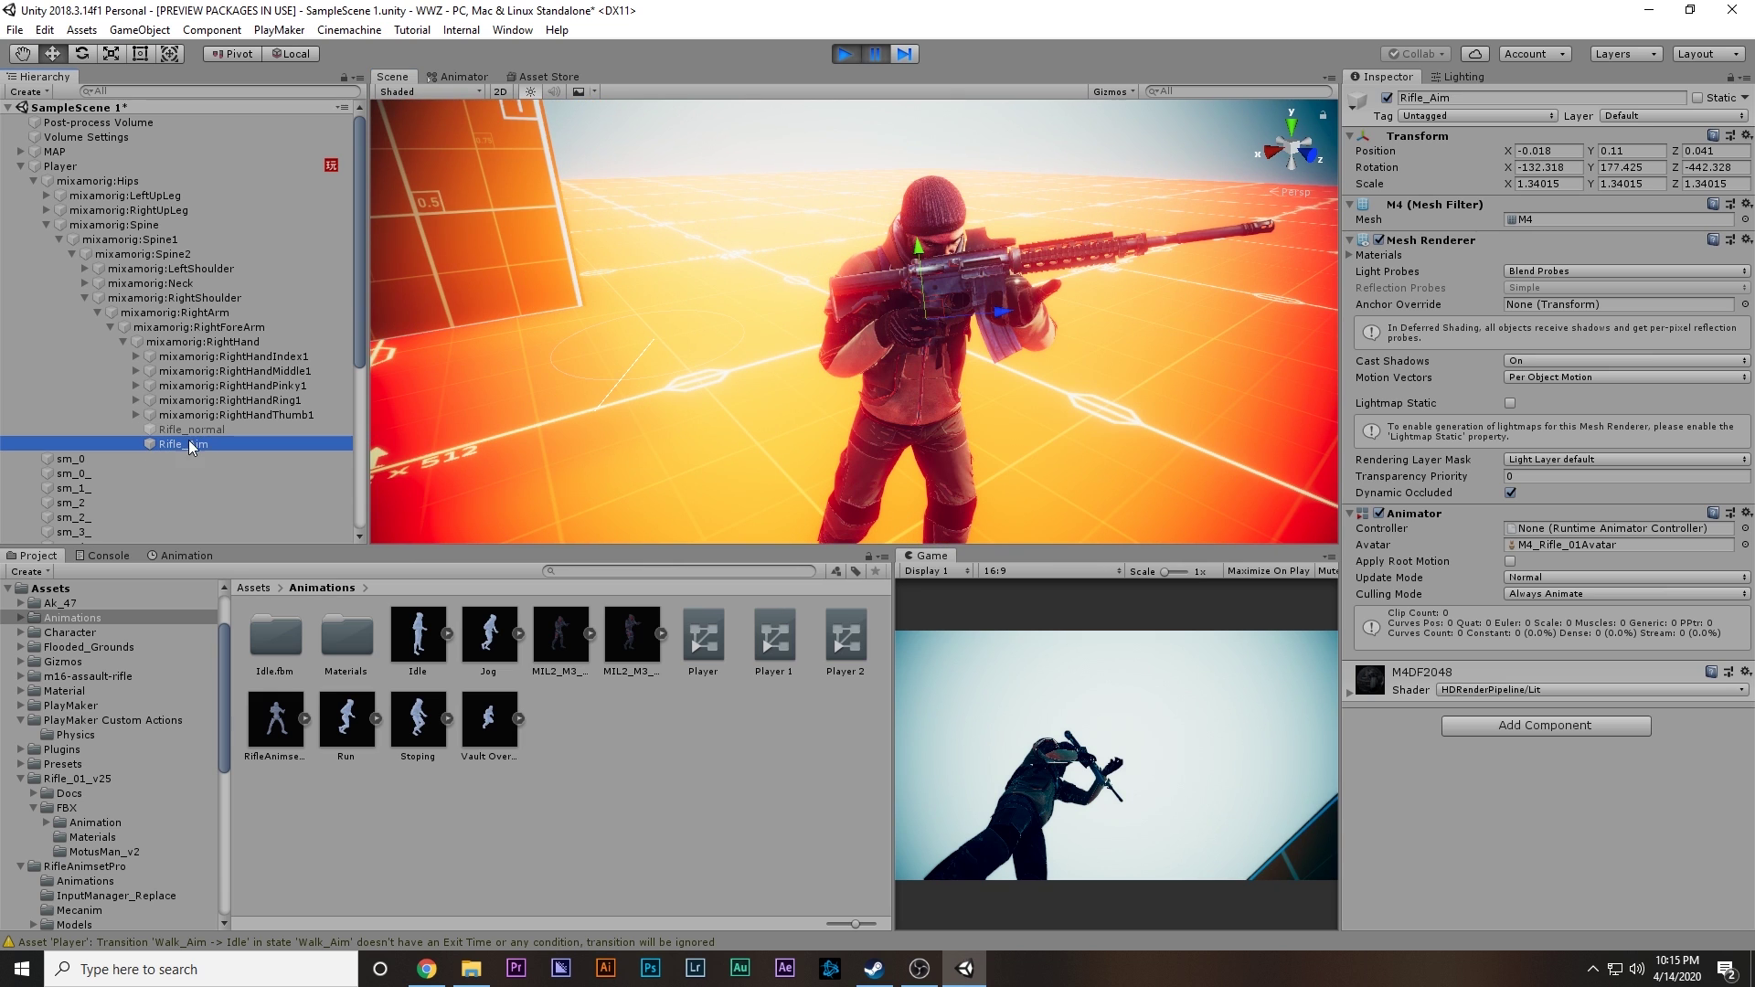
scroll(897, 327, "up", 5)
scroll(837, 344, "down", 3)
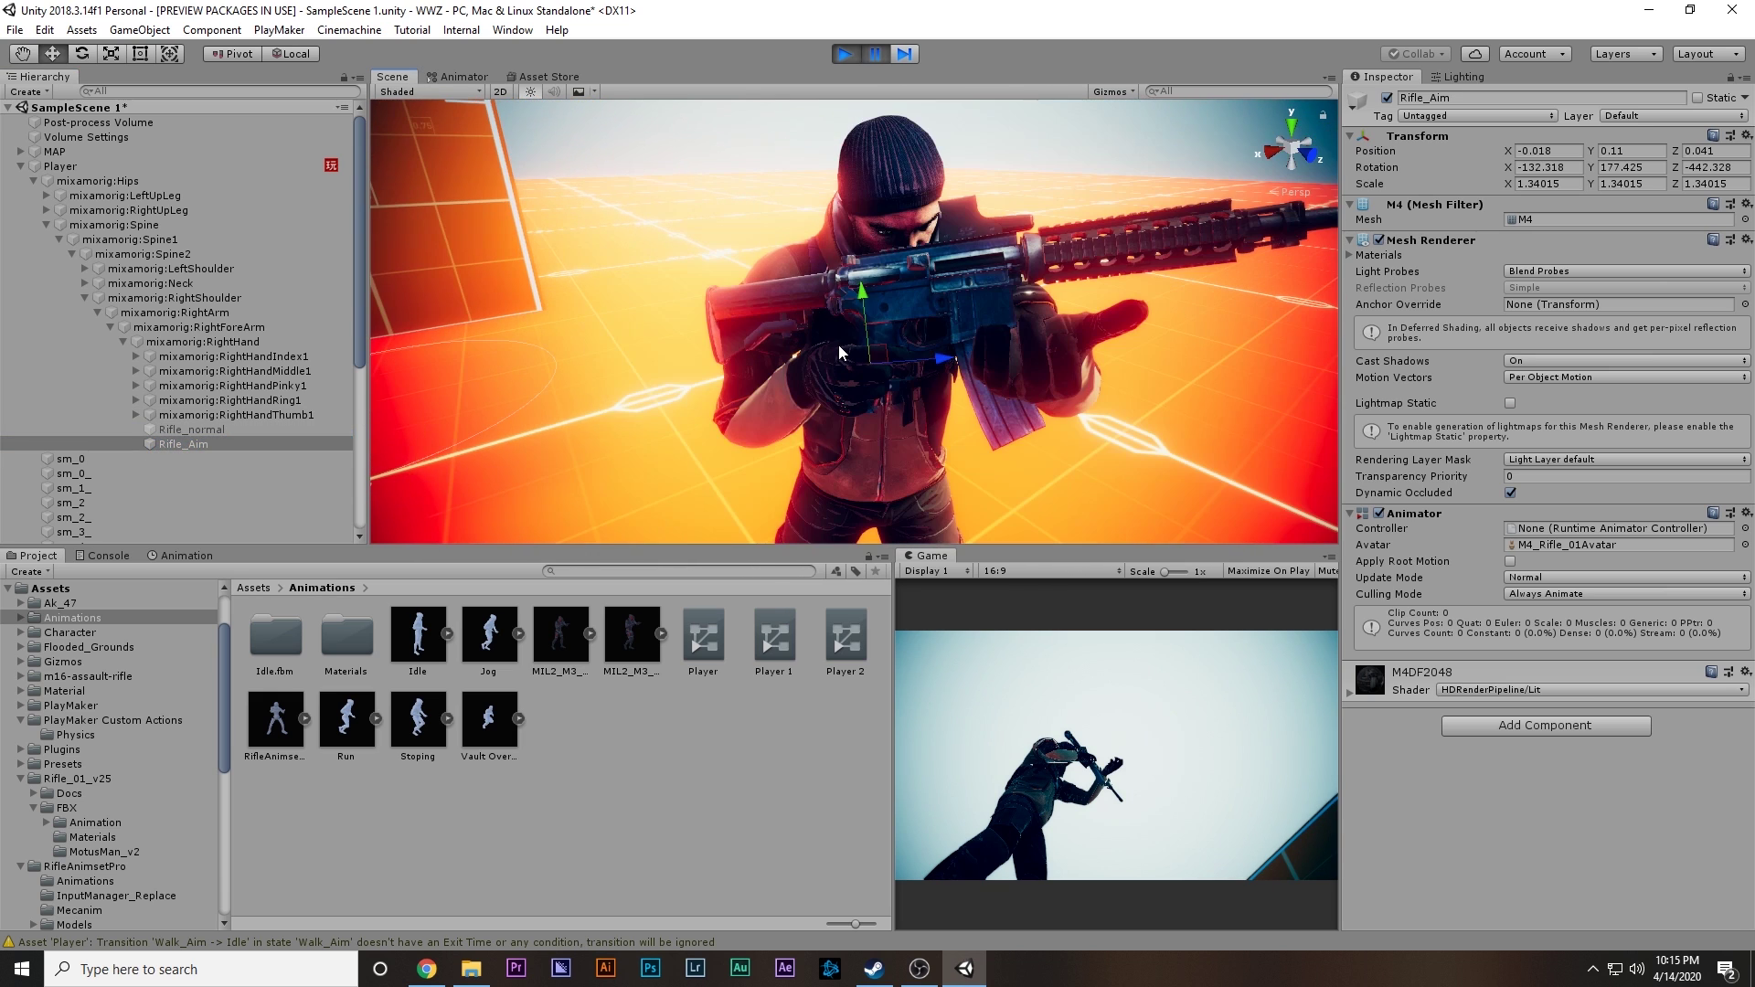
key("e")
left_click_drag(903, 371, 840, 386)
key("w")
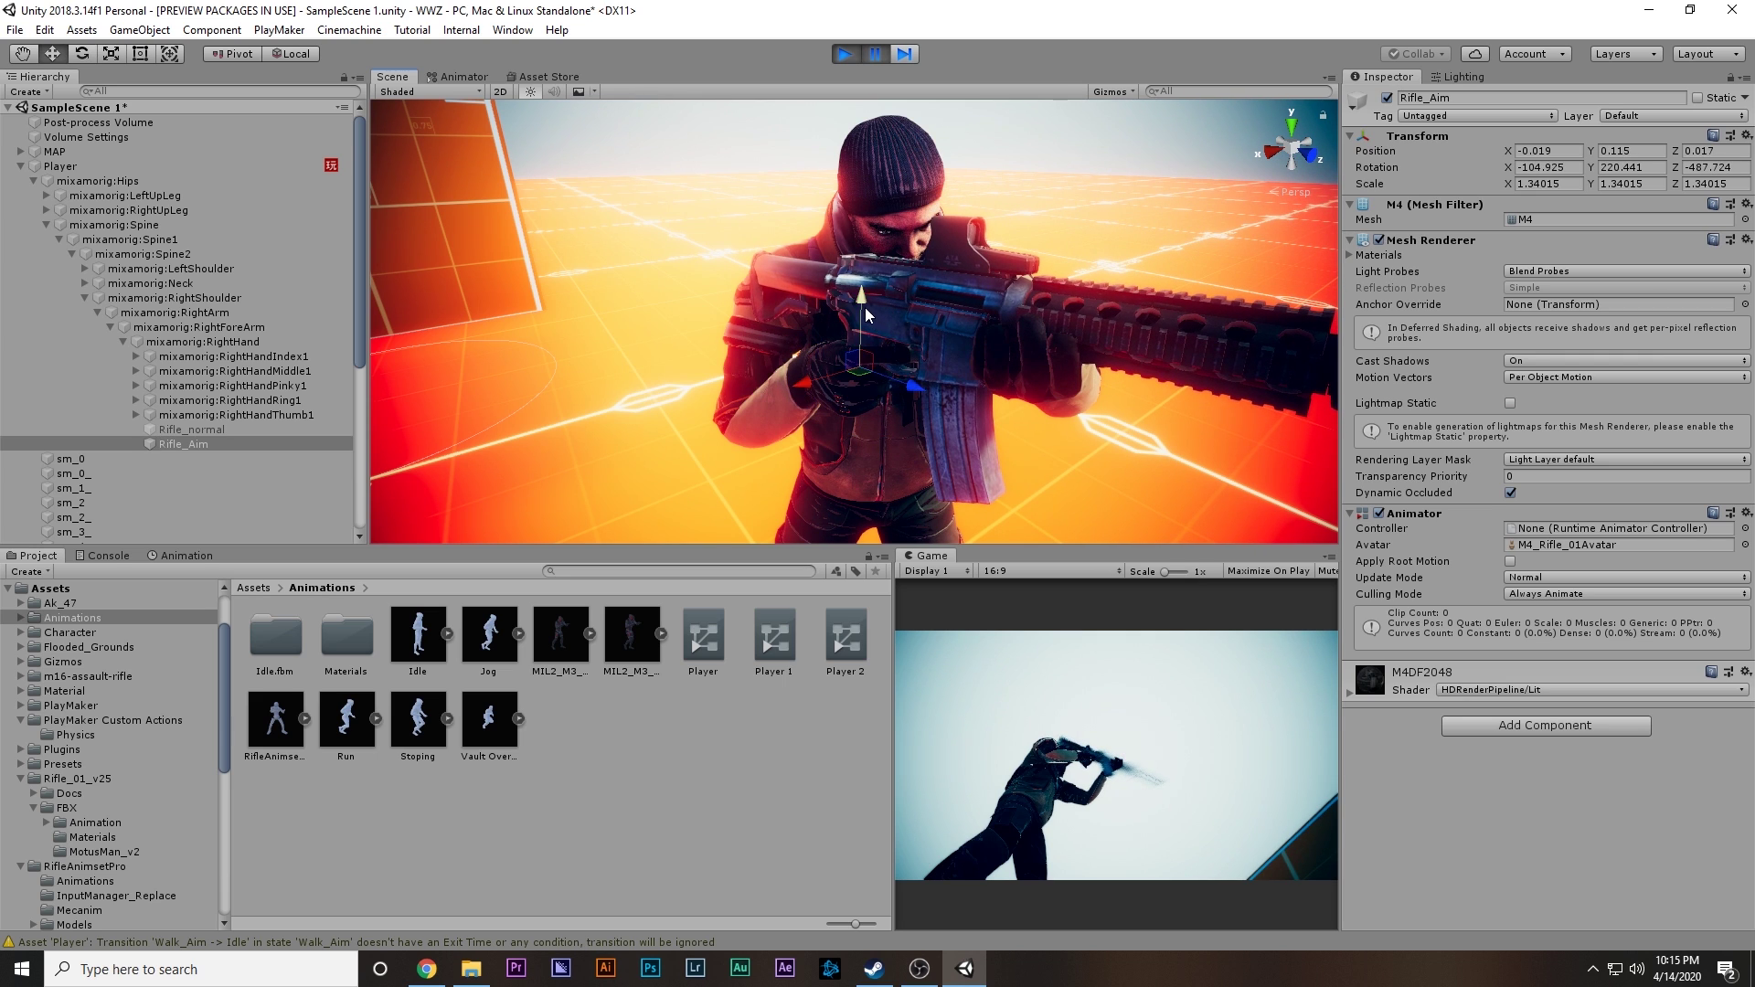
left_click_drag(864, 311, 1098, 546)
key("e")
left_click(883, 53)
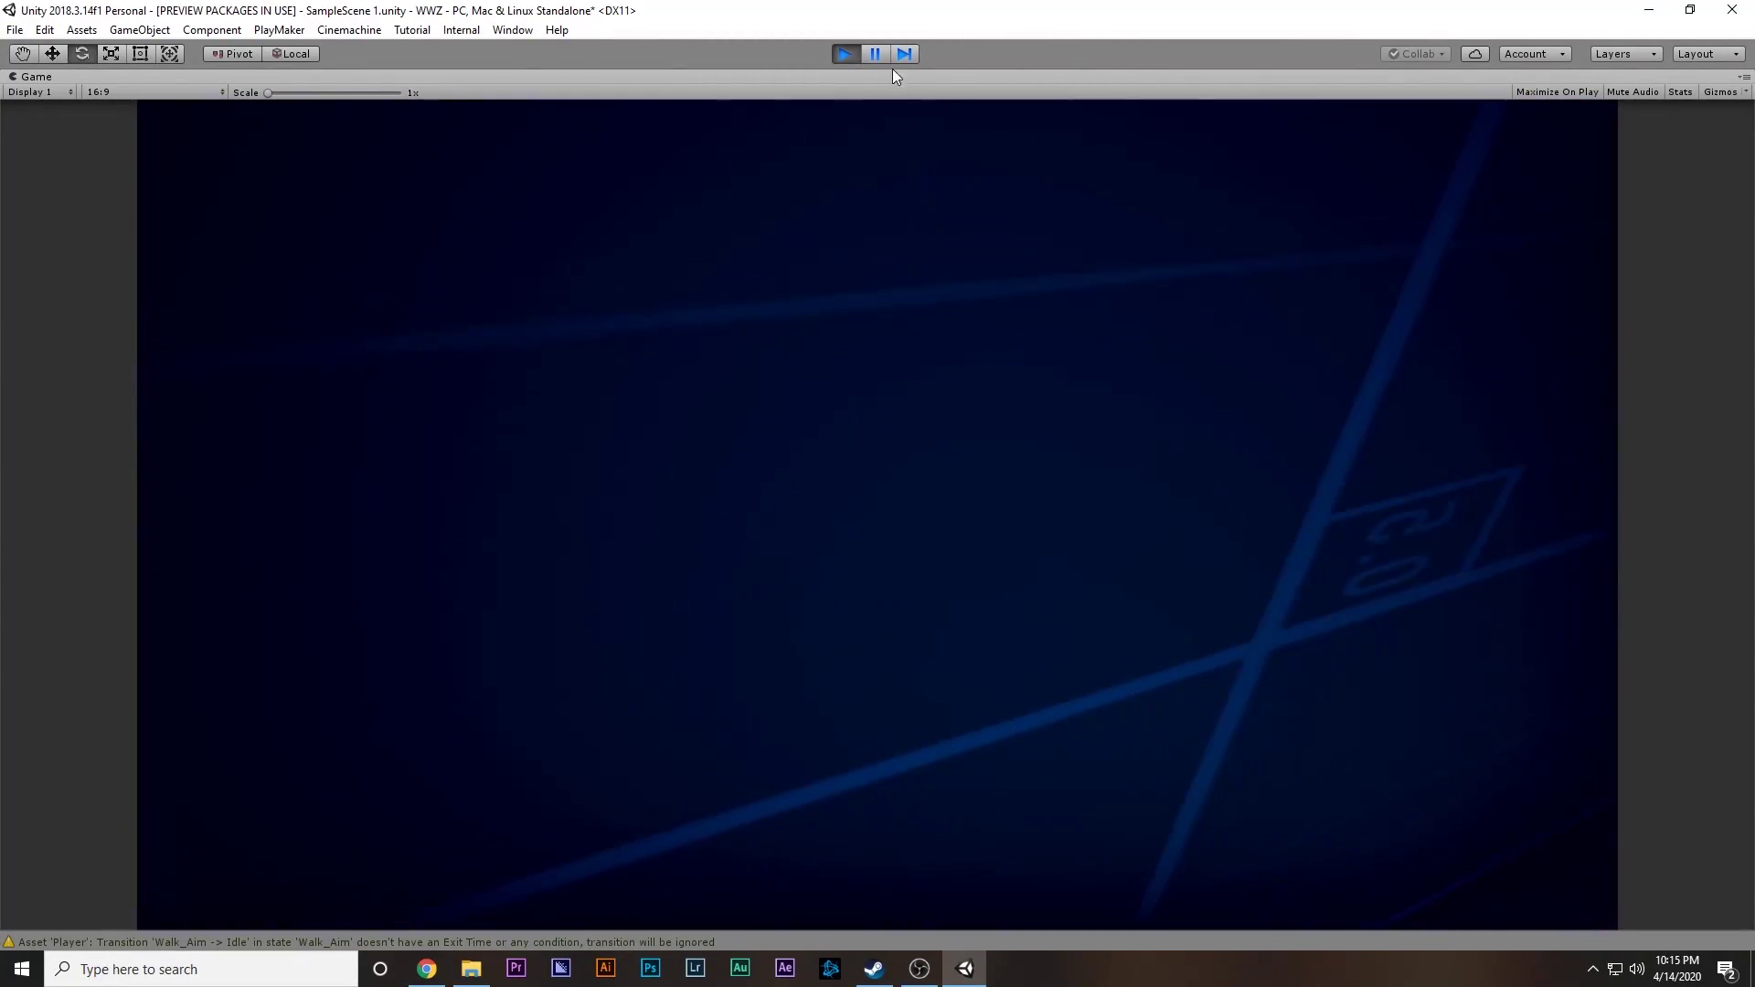
Step: Pause the game and reparent Rifle_Aim from the character's right hand to mixamorig:LeftHand
left_click(875, 55)
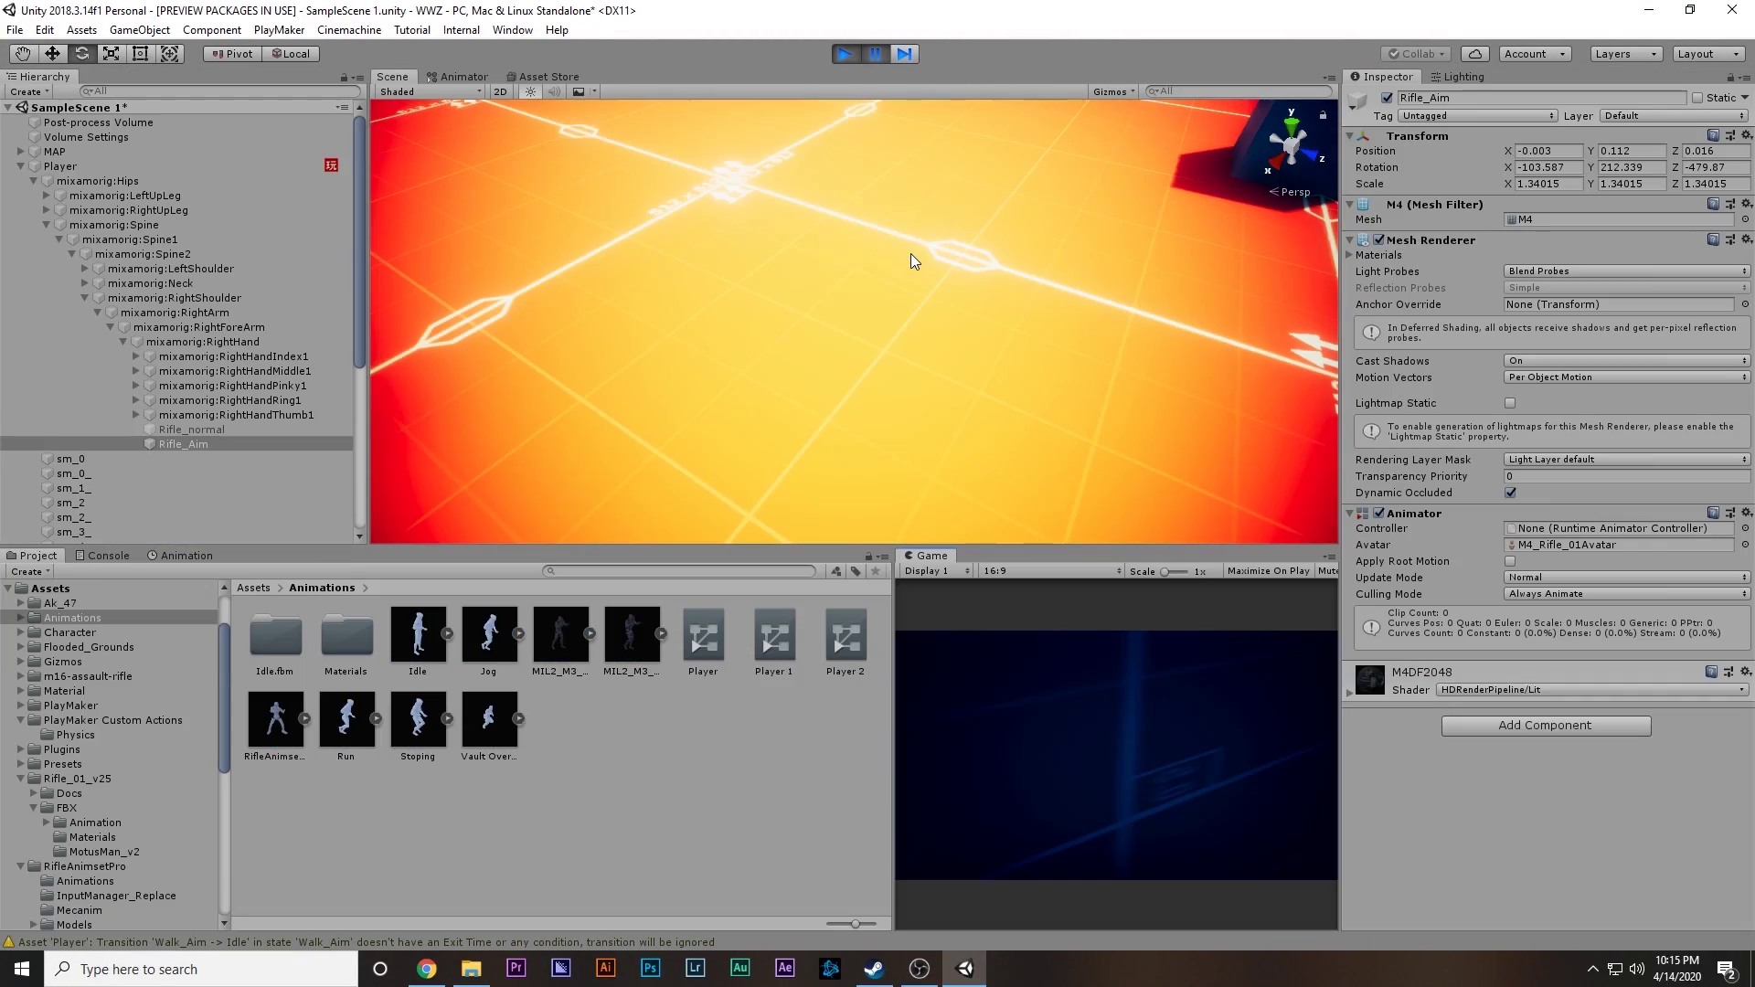
left_click(86, 268)
left_click(97, 283)
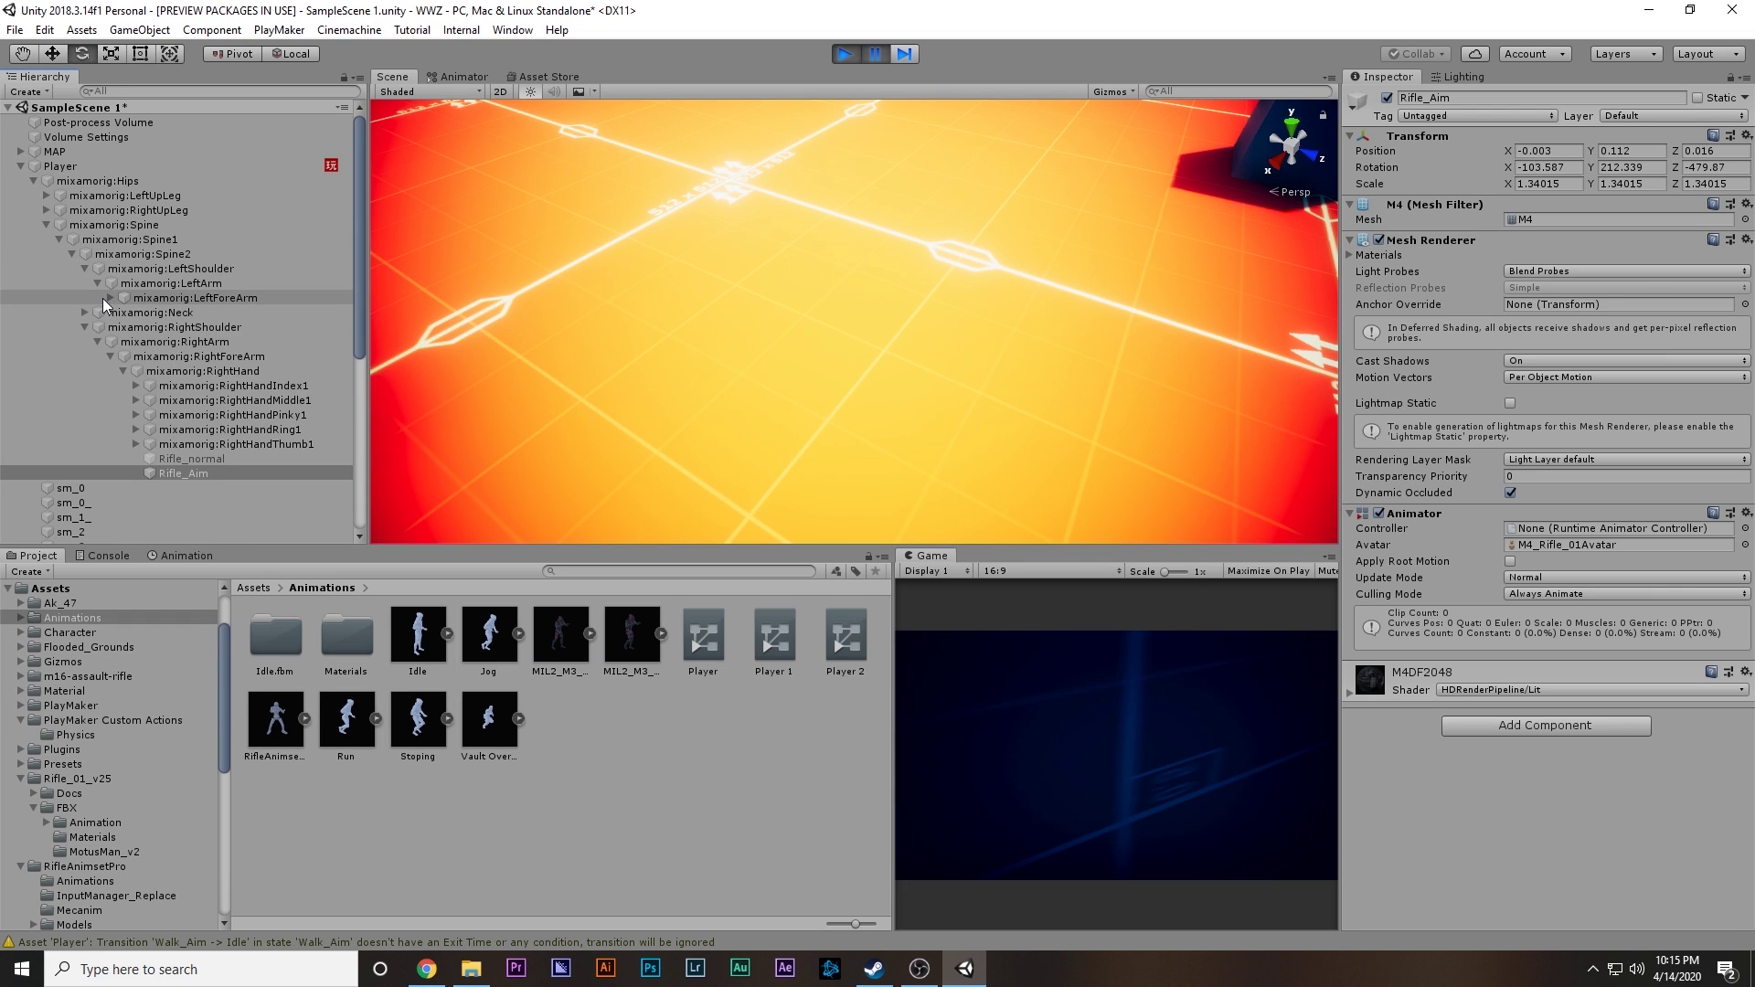
left_click(110, 298)
left_click(124, 312)
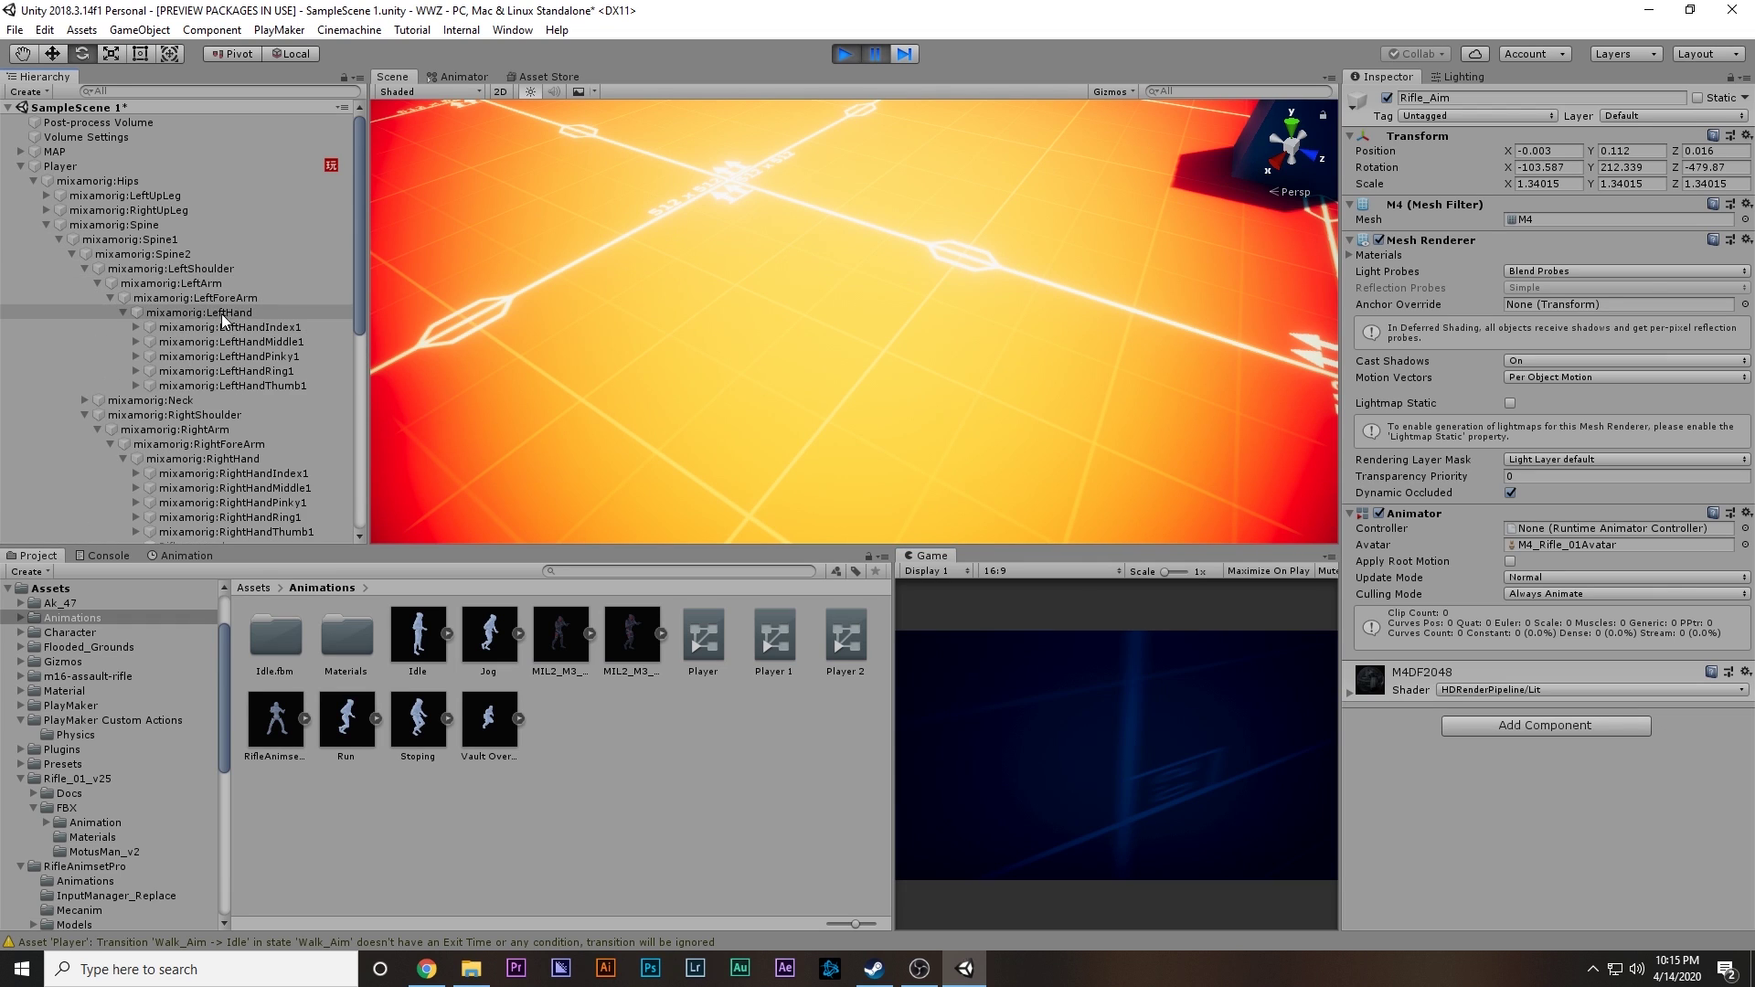
scroll(216, 490, "down", 3)
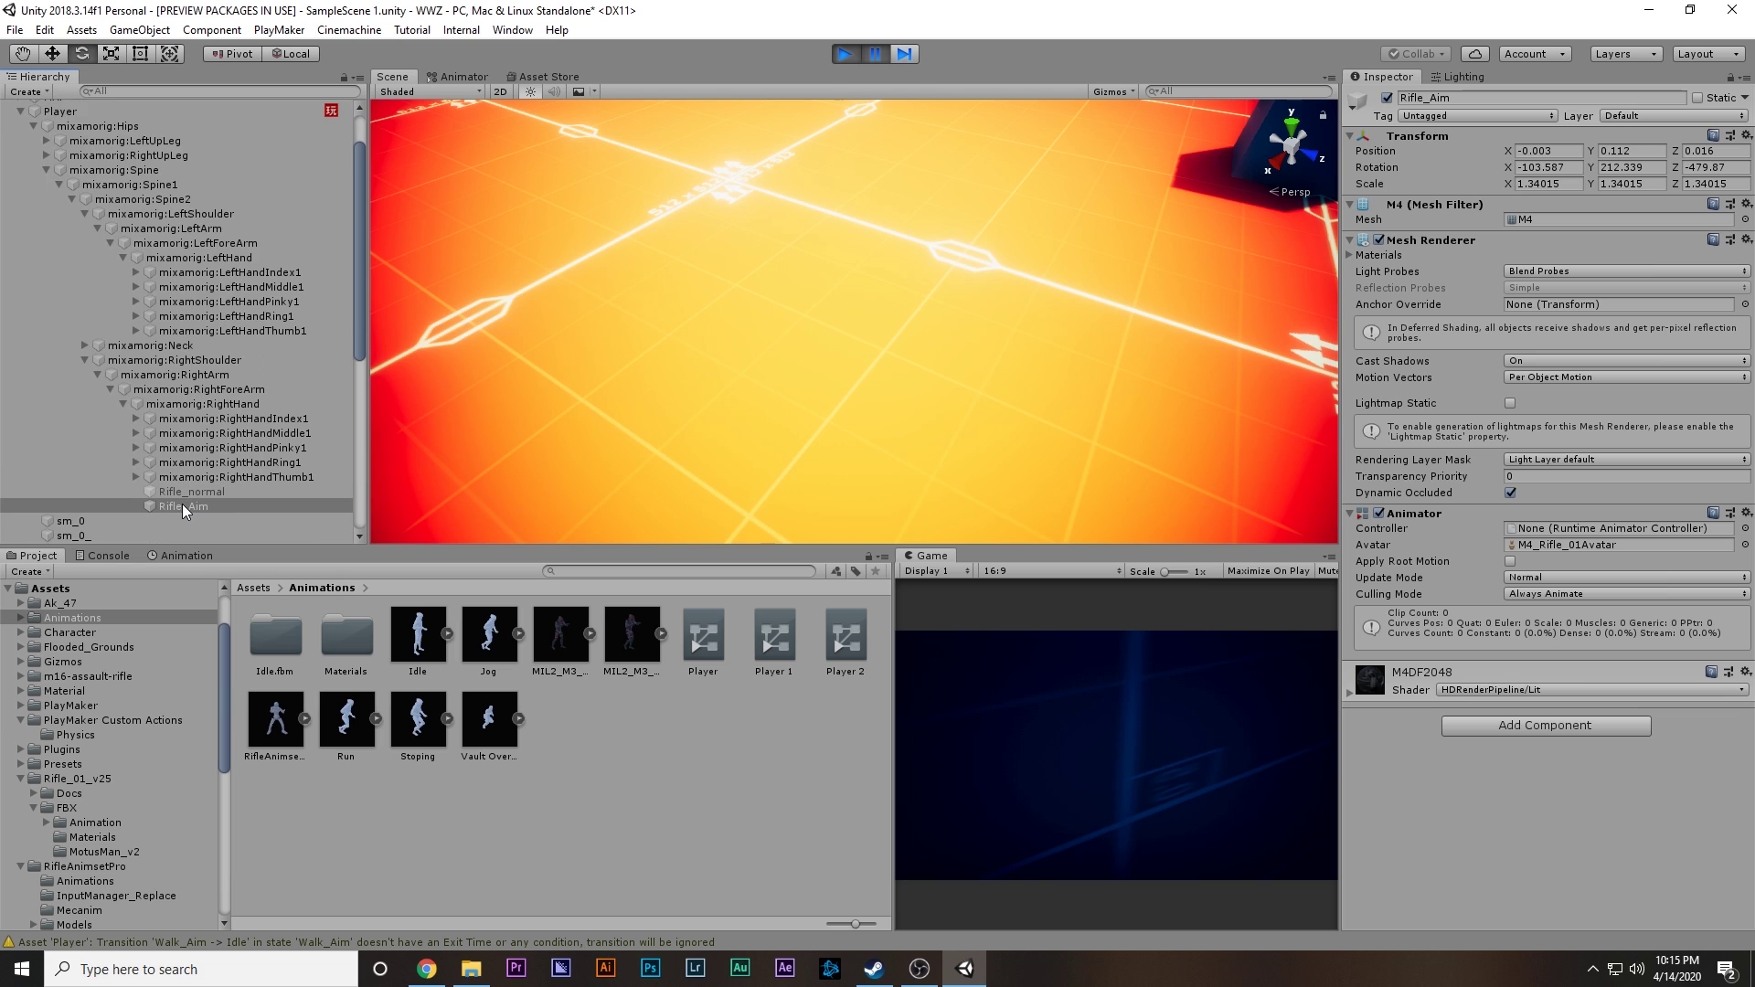
left_click_drag(183, 506, 211, 259)
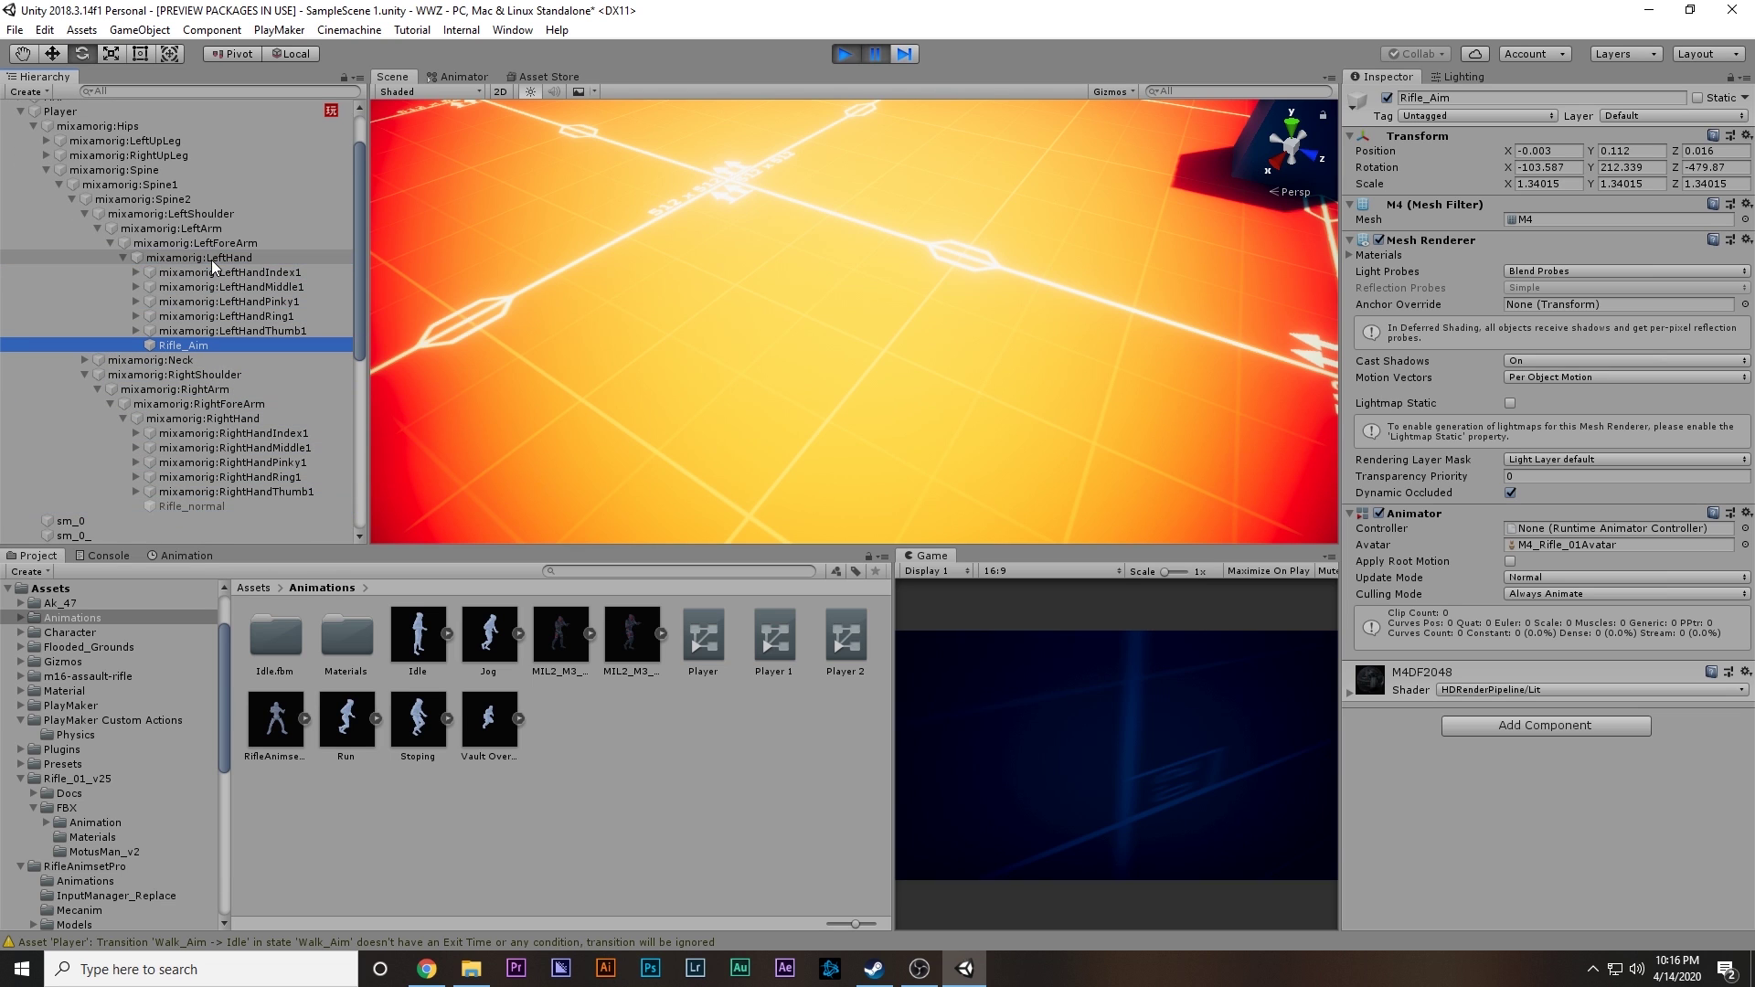
Step: Move Rifle_Aim to about (-0.265, 0.034, -0.049) and rotate it to fit both hands in the aiming pose
mouse_move(874, 234)
middle_mouse_down()
mouse_move(666, 333)
mouse_move(864, 266)
middle_mouse_up()
key("f")
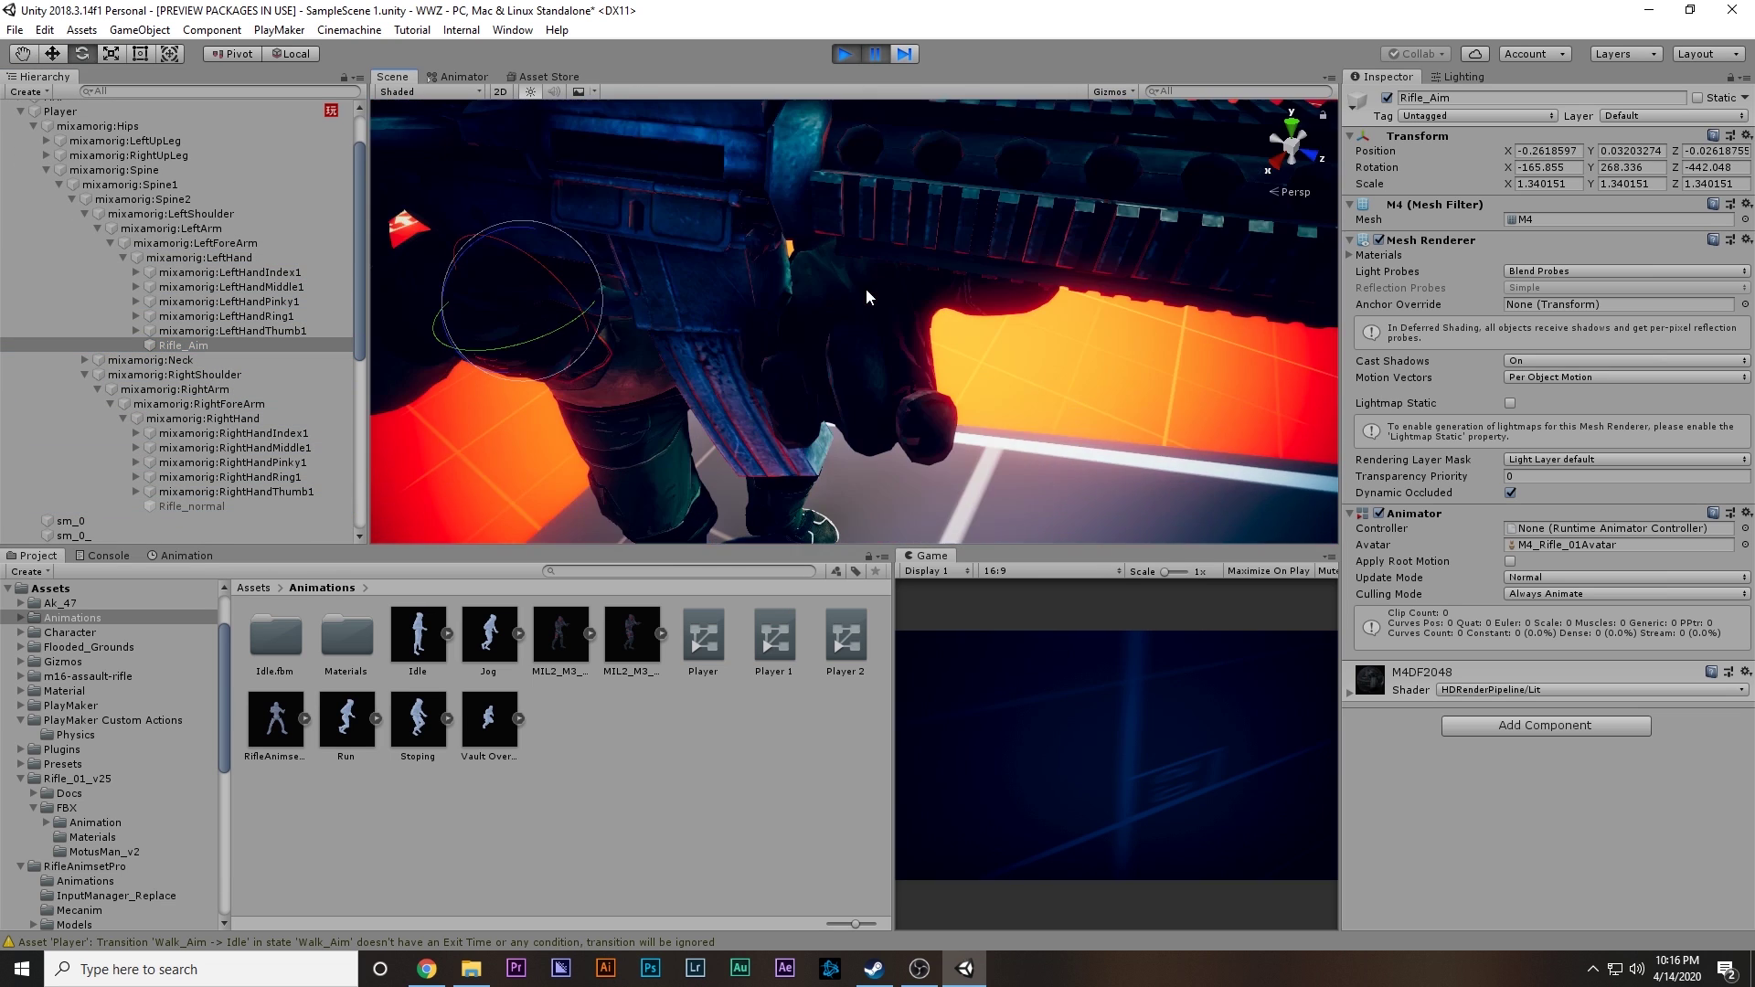
left_click_drag(866, 291, 902, 238, "alt")
scroll(902, 238, "down", 6)
middle_click_drag(902, 238, 946, 199)
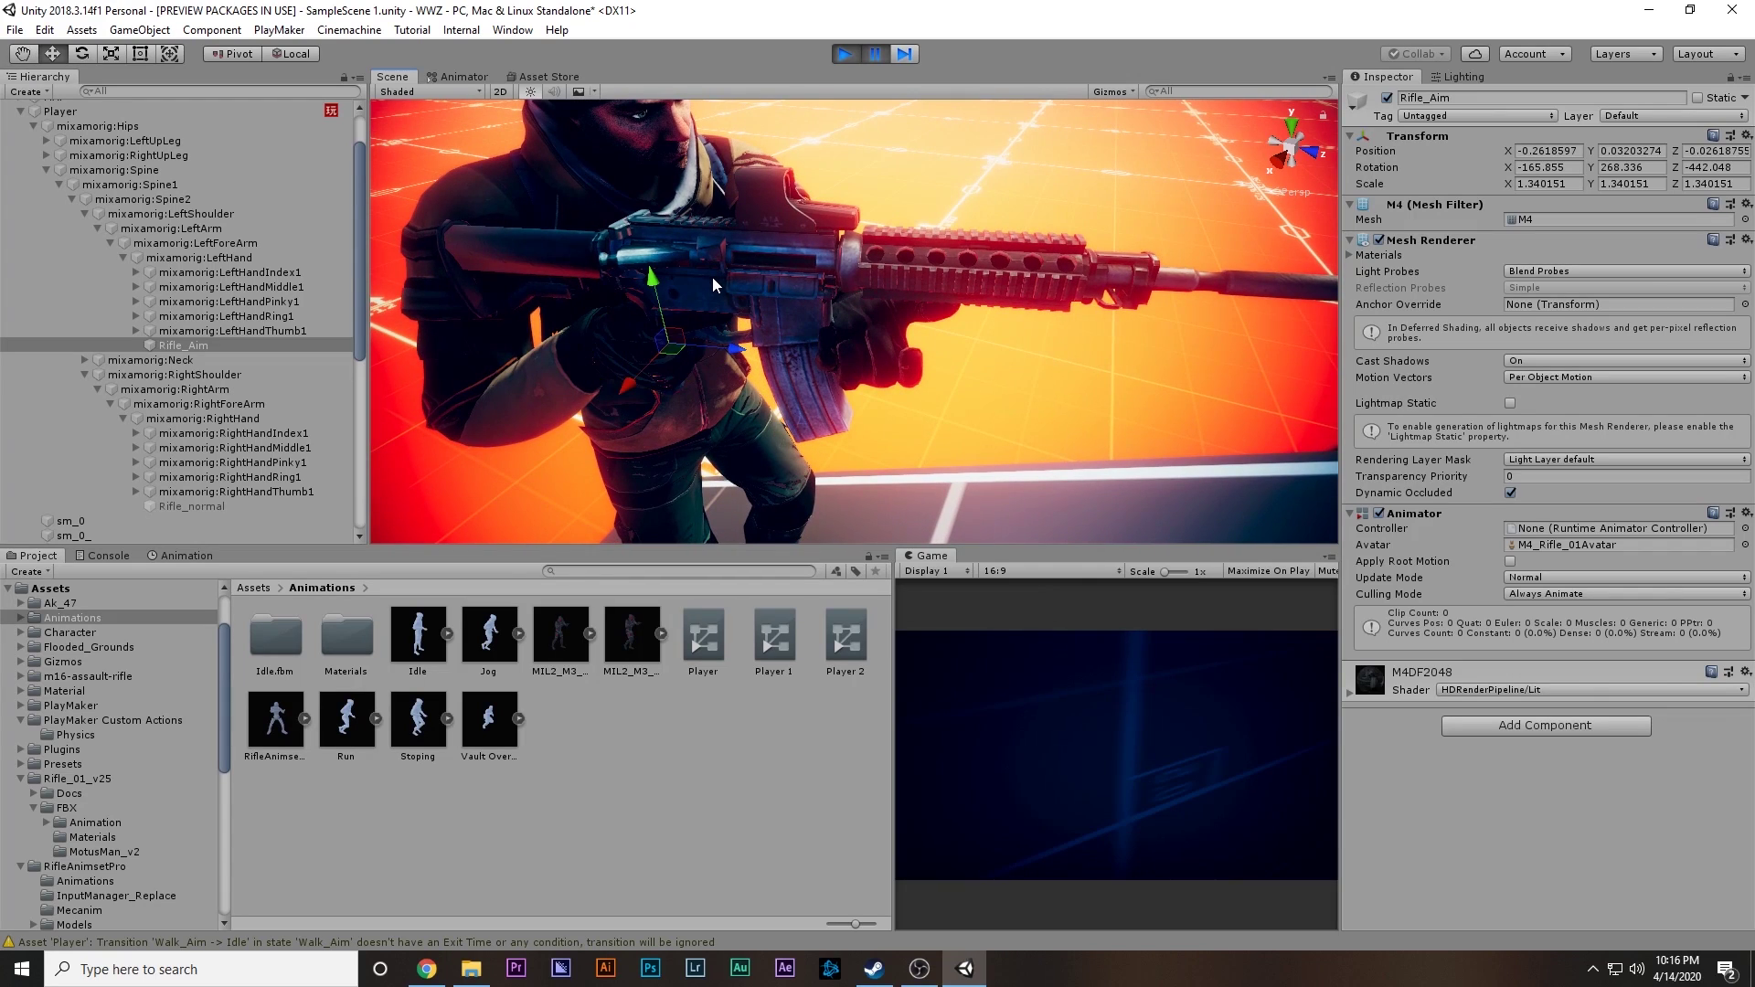
left_click_drag(641, 364, 642, 372)
left_click(631, 371)
mouse_move(660, 296)
left_mouse_down()
mouse_move(662, 324)
mouse_move(661, 304)
left_mouse_up()
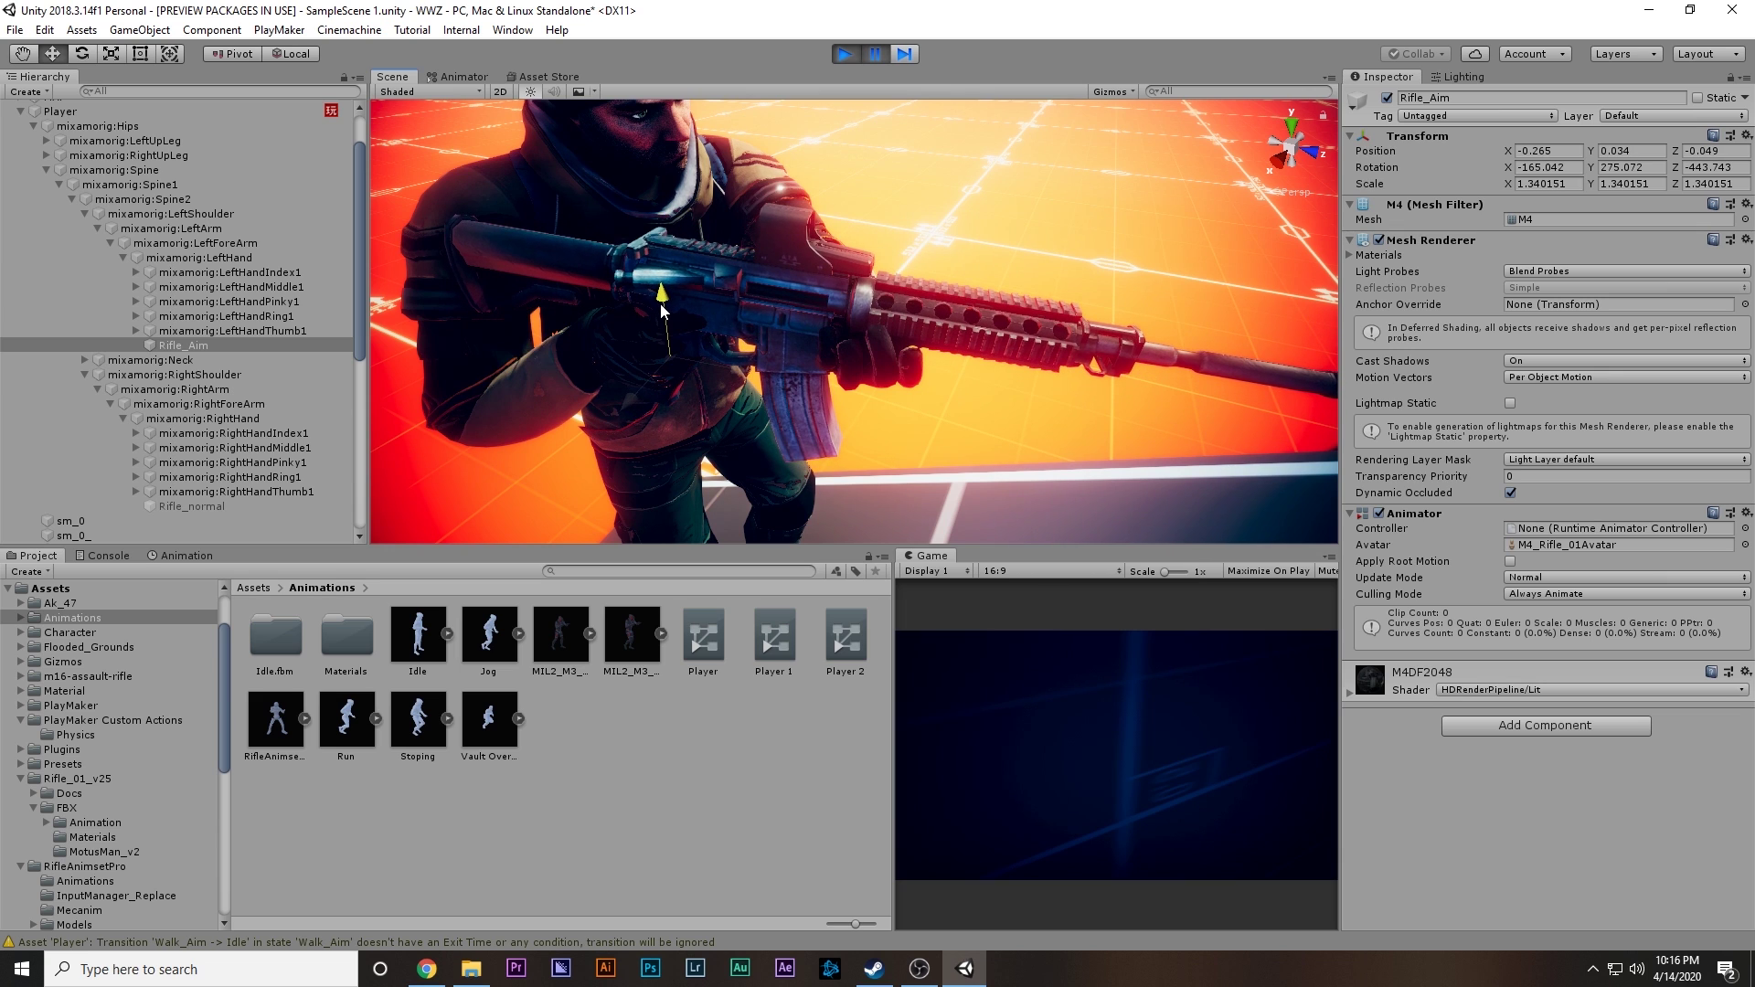
left_click_drag(688, 364, 677, 397)
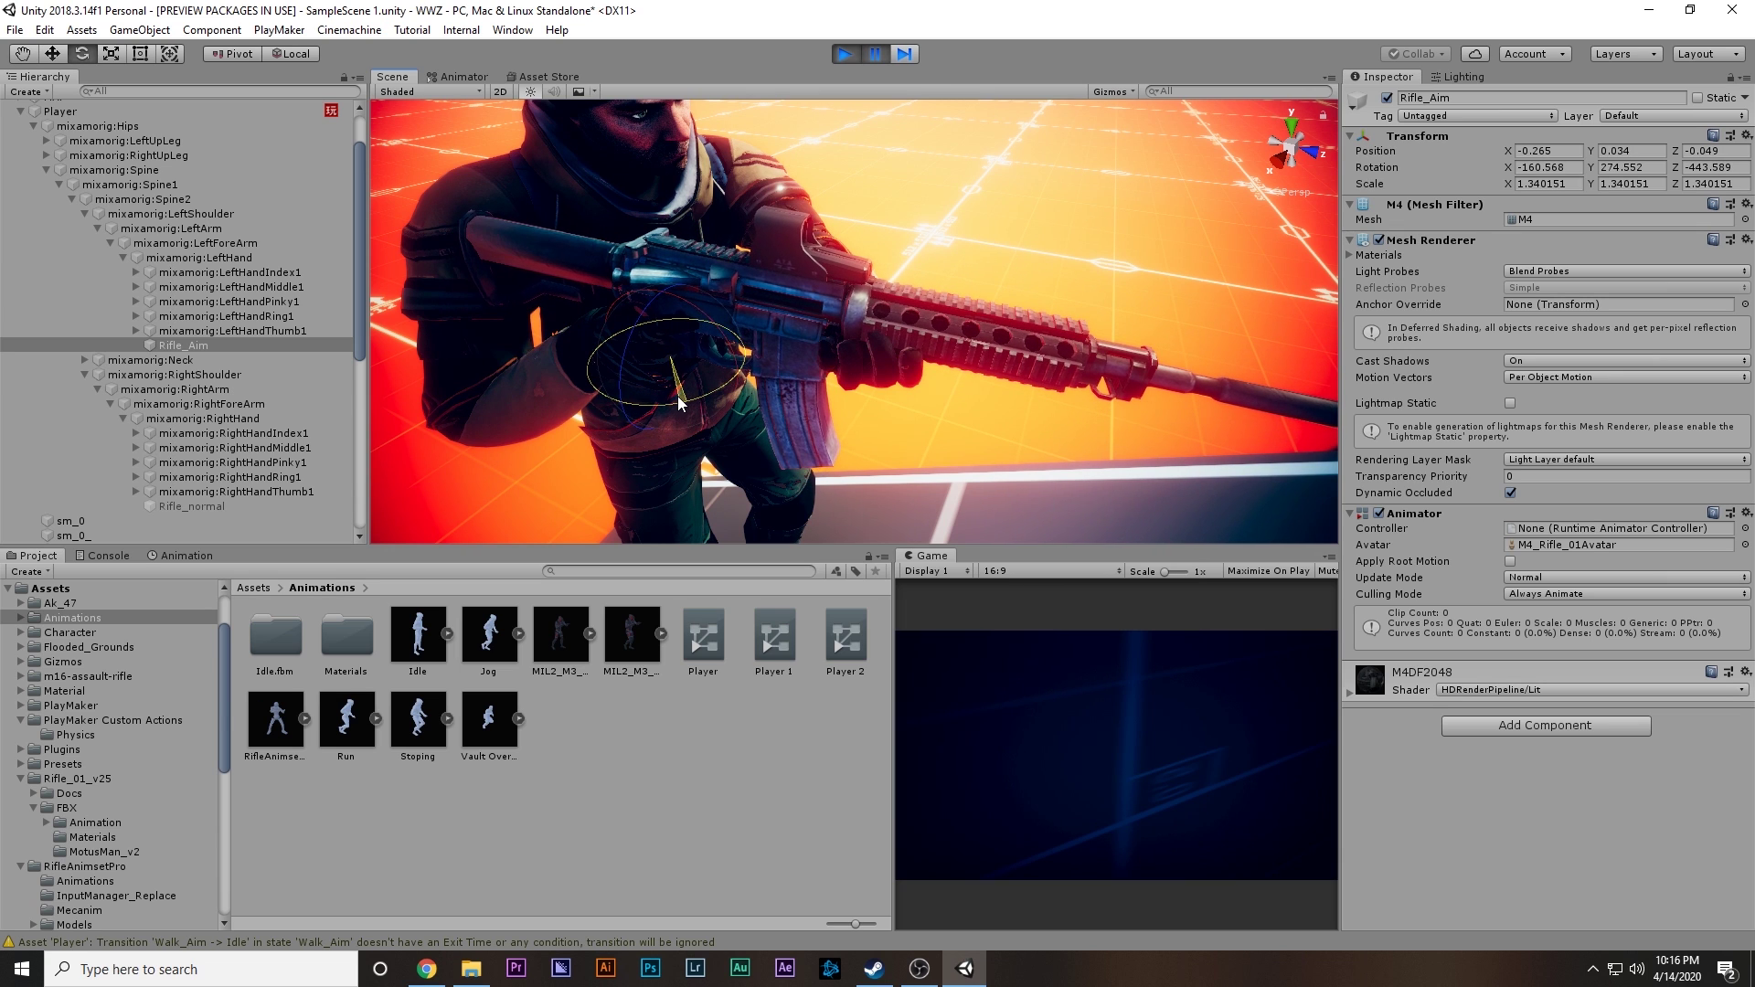
Step: Resume the game in the enlarged game view and check the rifle's fit while walking and aiming
left_click(990, 677)
key("shift+space")
left_click(872, 53)
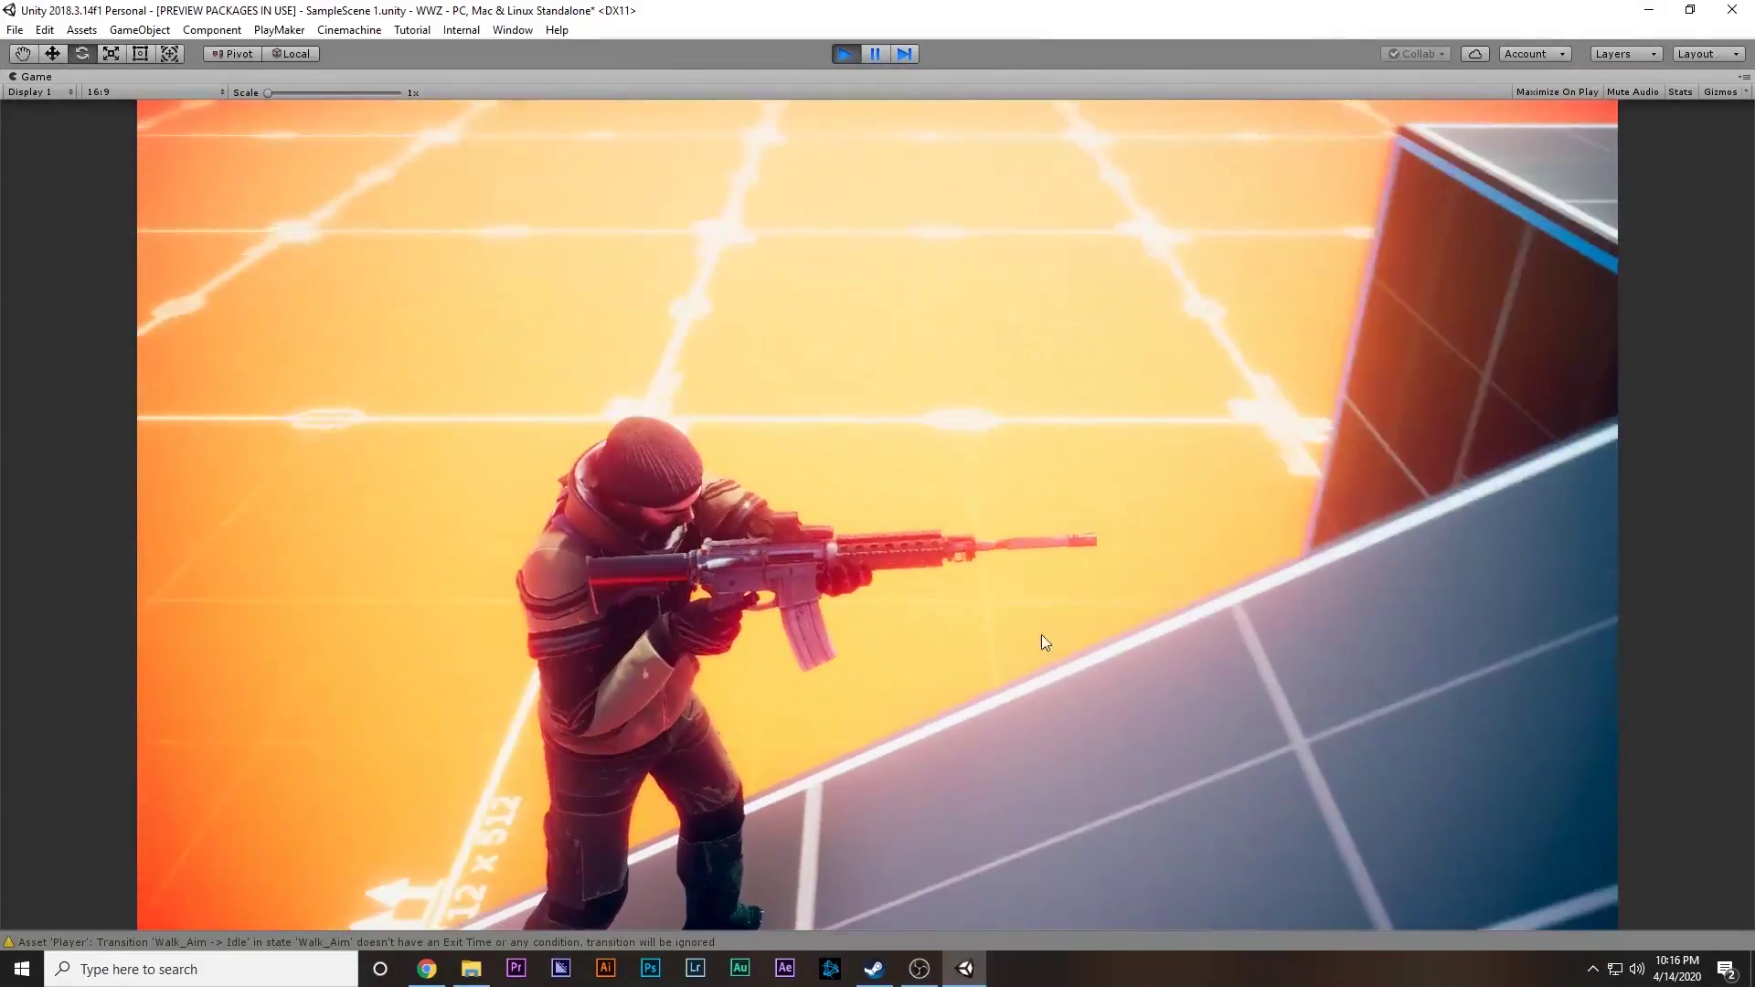
key("w")
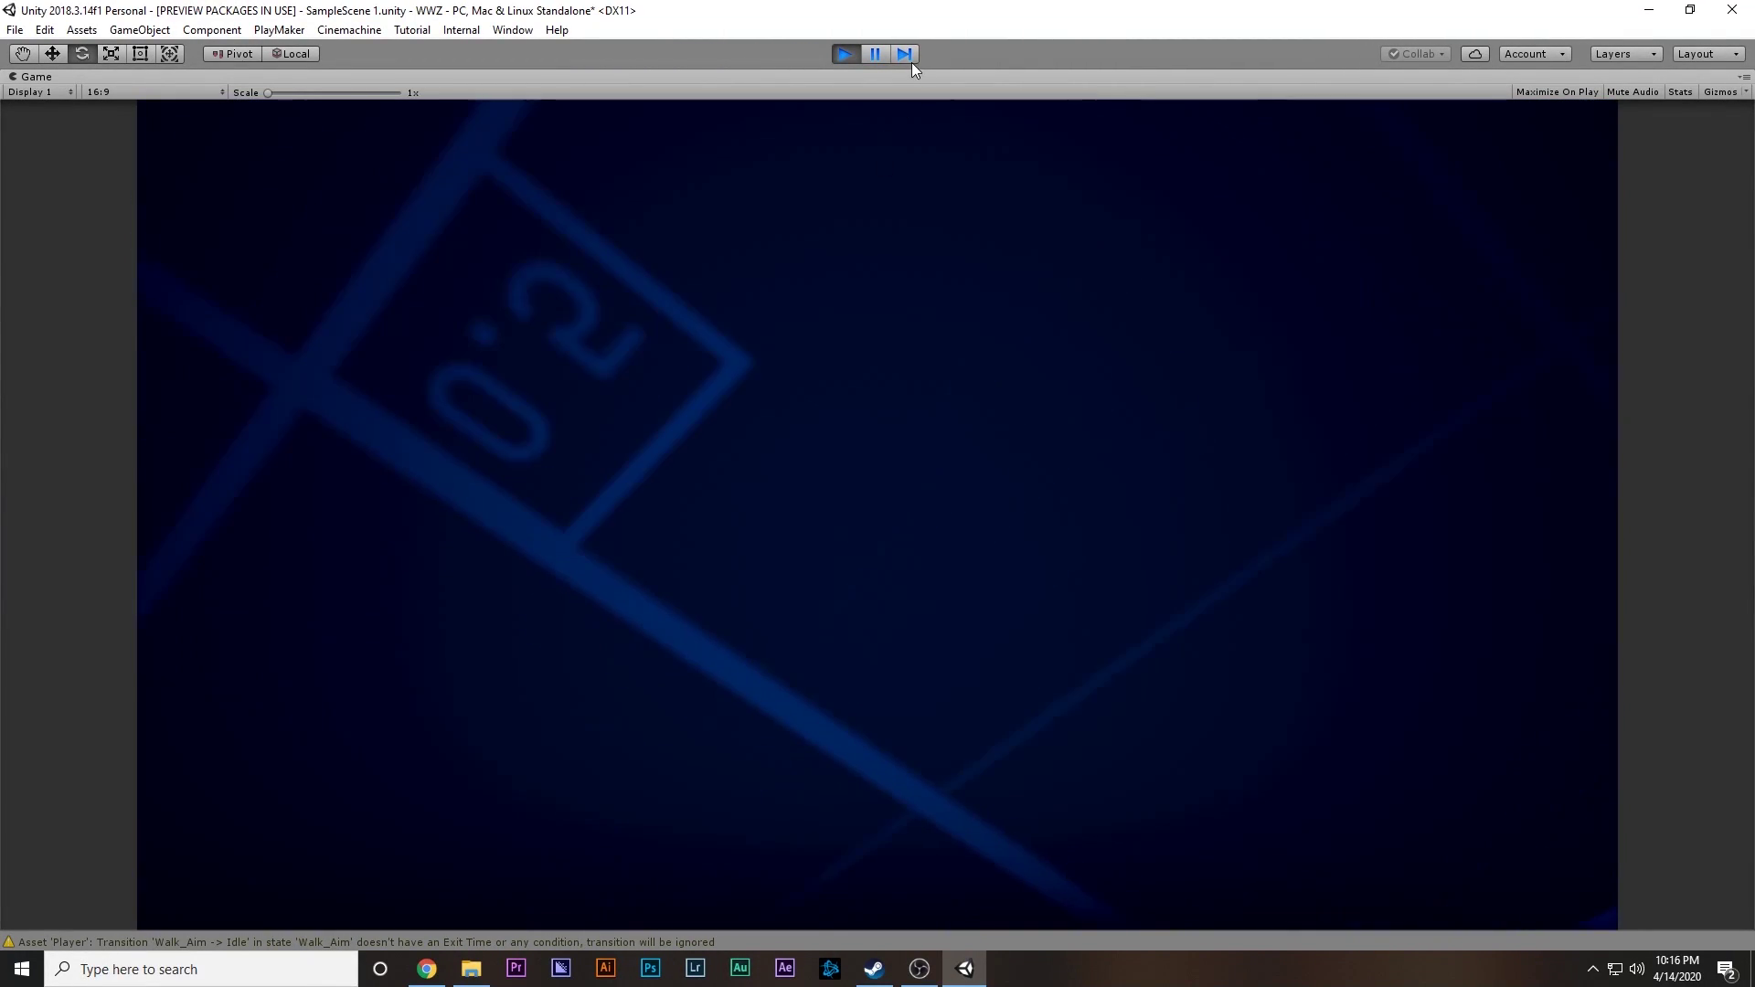
Step: Pause the game, copy the Transform component of Rifle_Aim and stop play mode
left_click(875, 54)
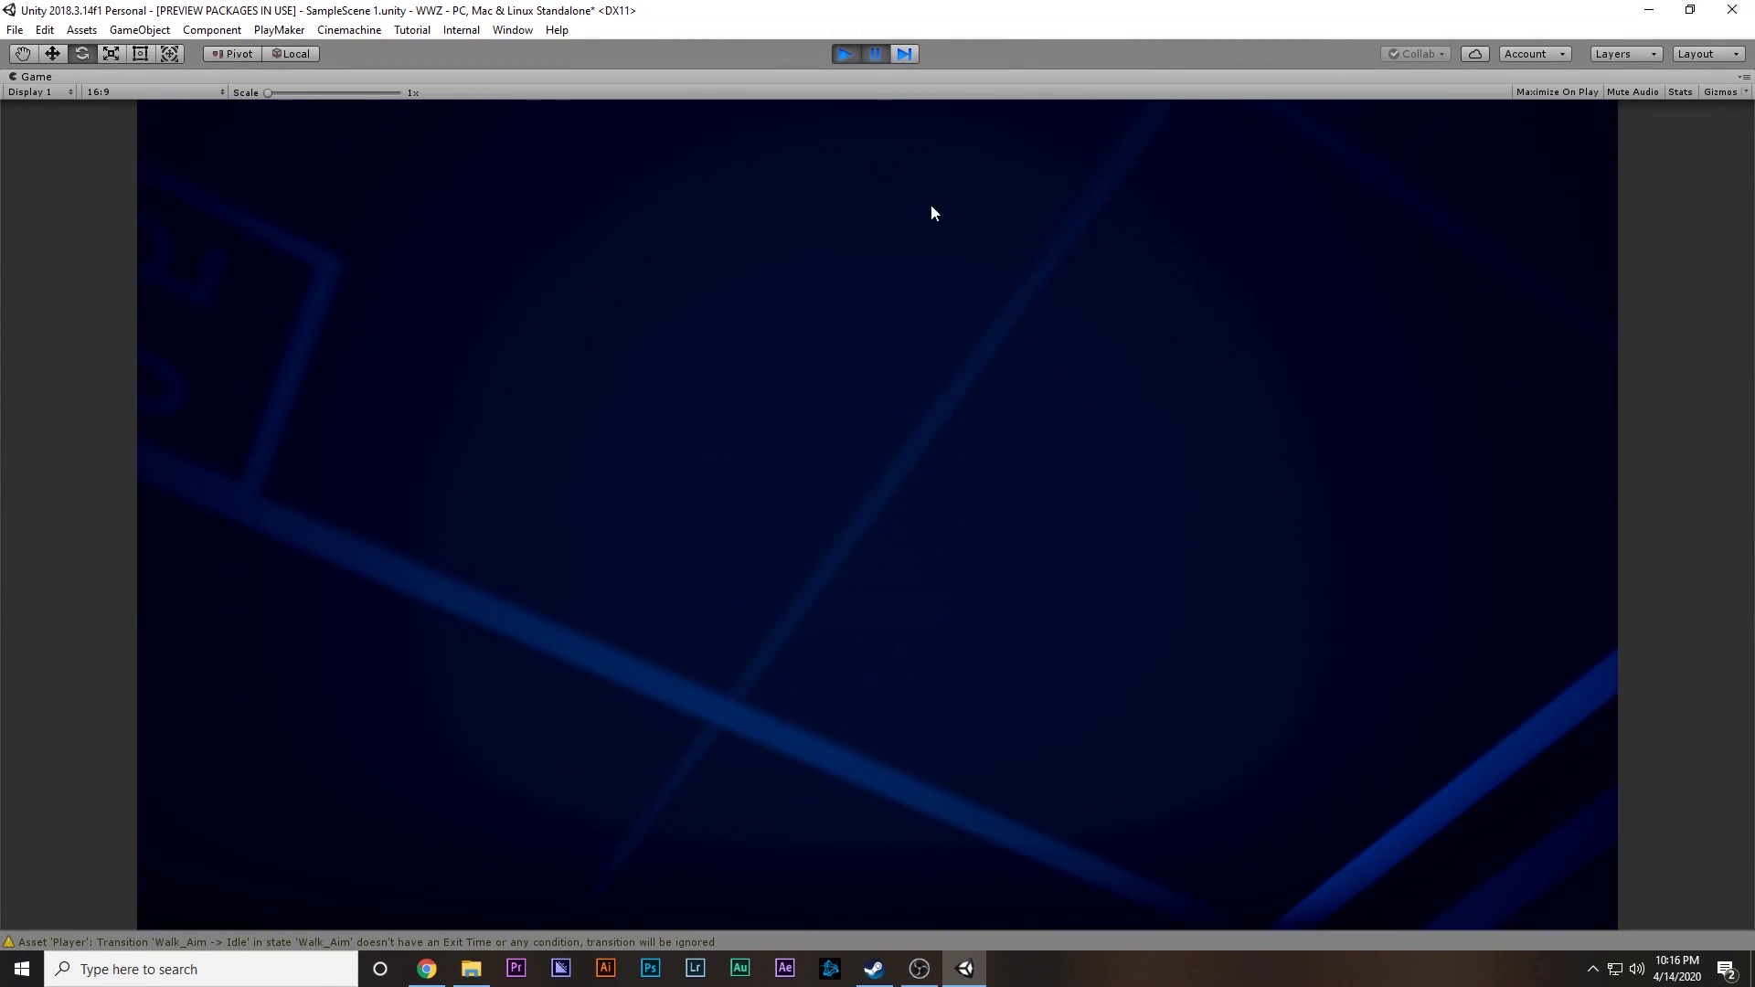
left_click(182, 346)
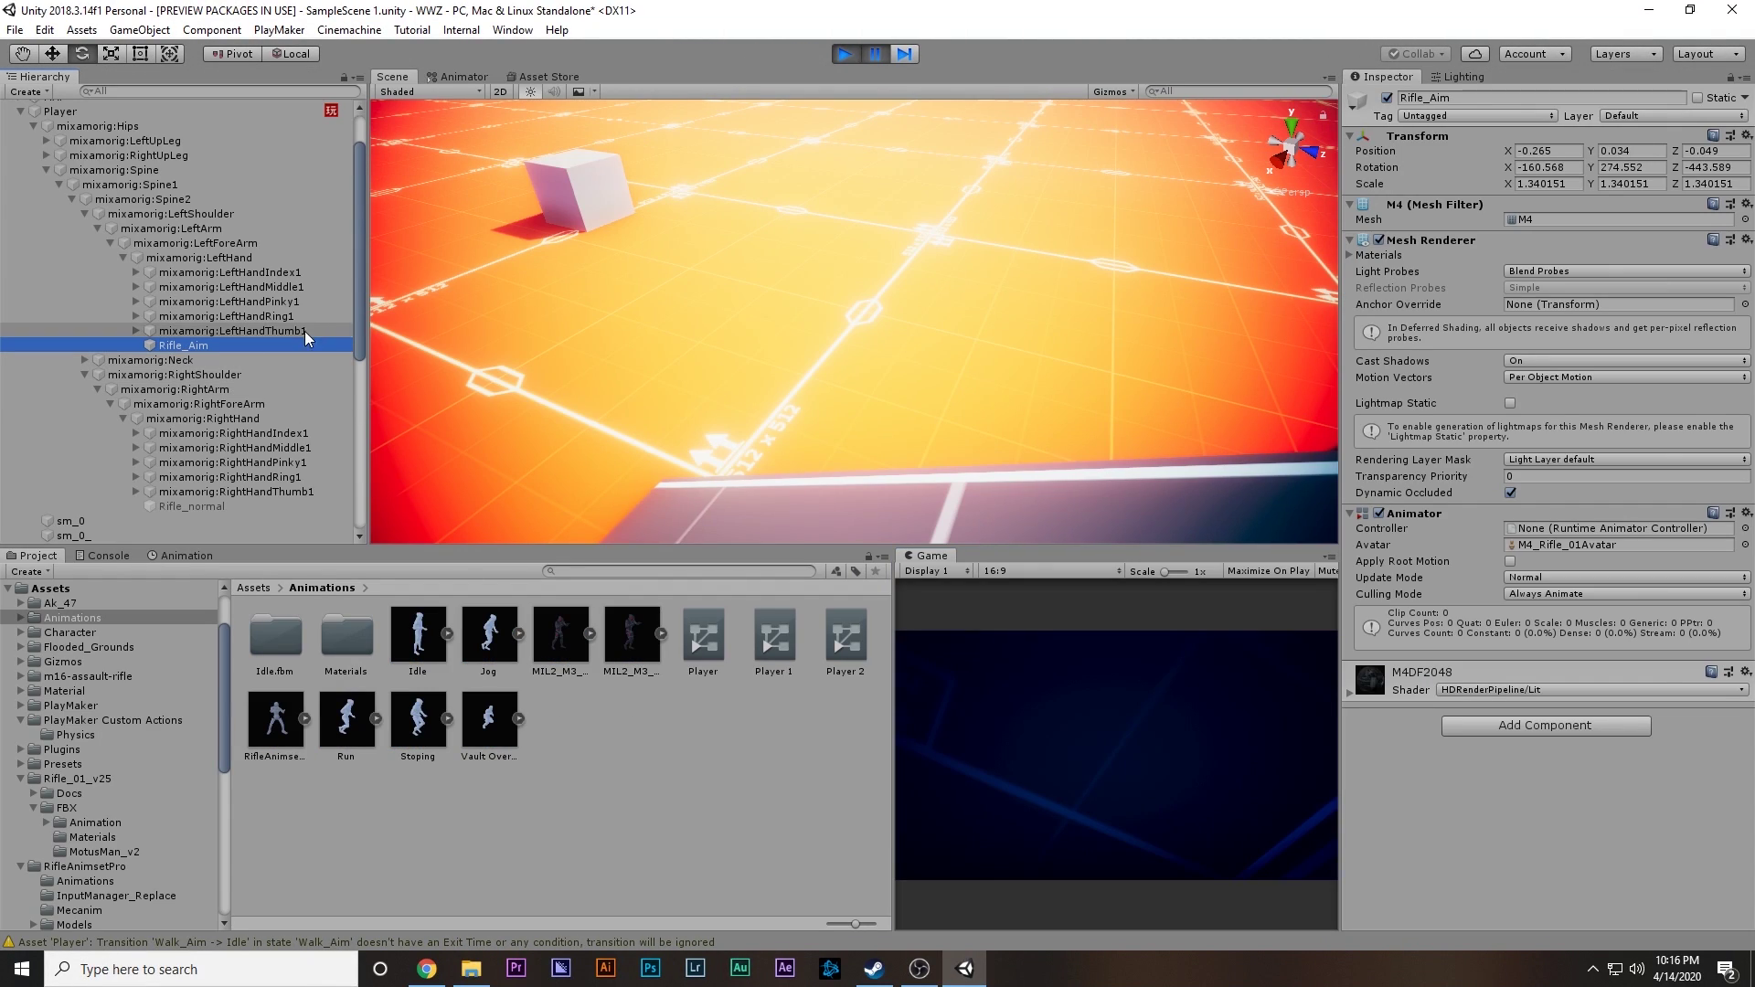
left_click(1747, 136)
left_click(1697, 225)
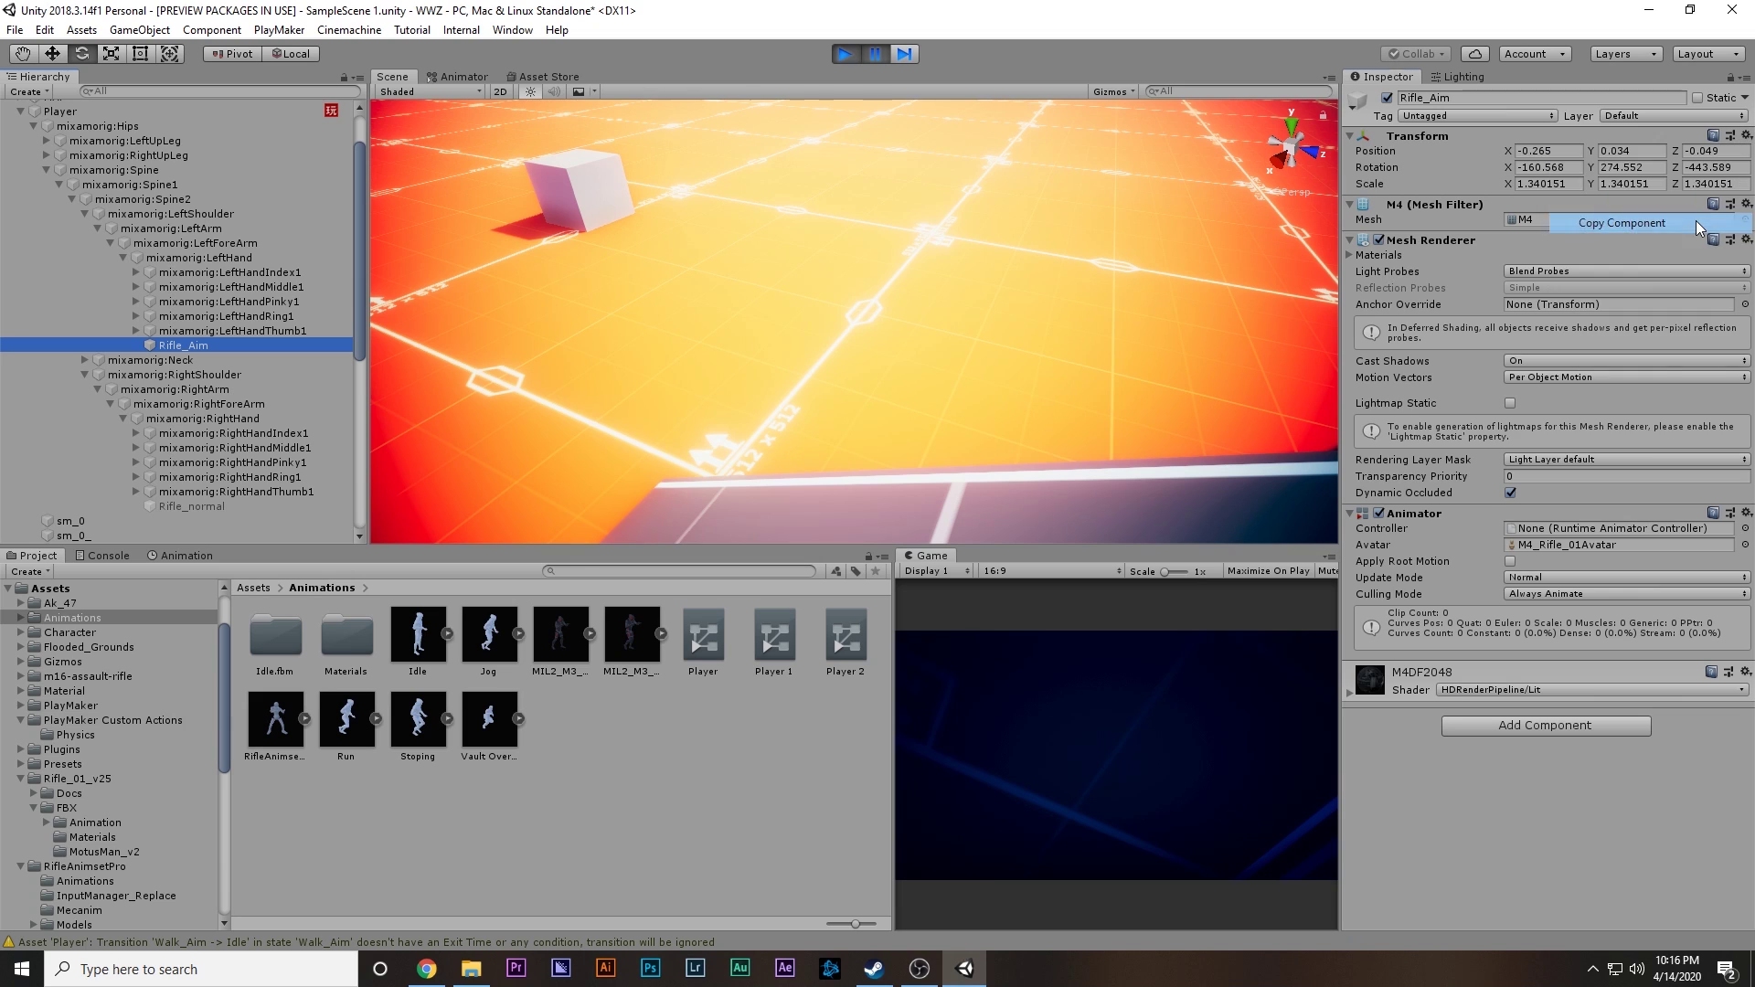
left_click(854, 57)
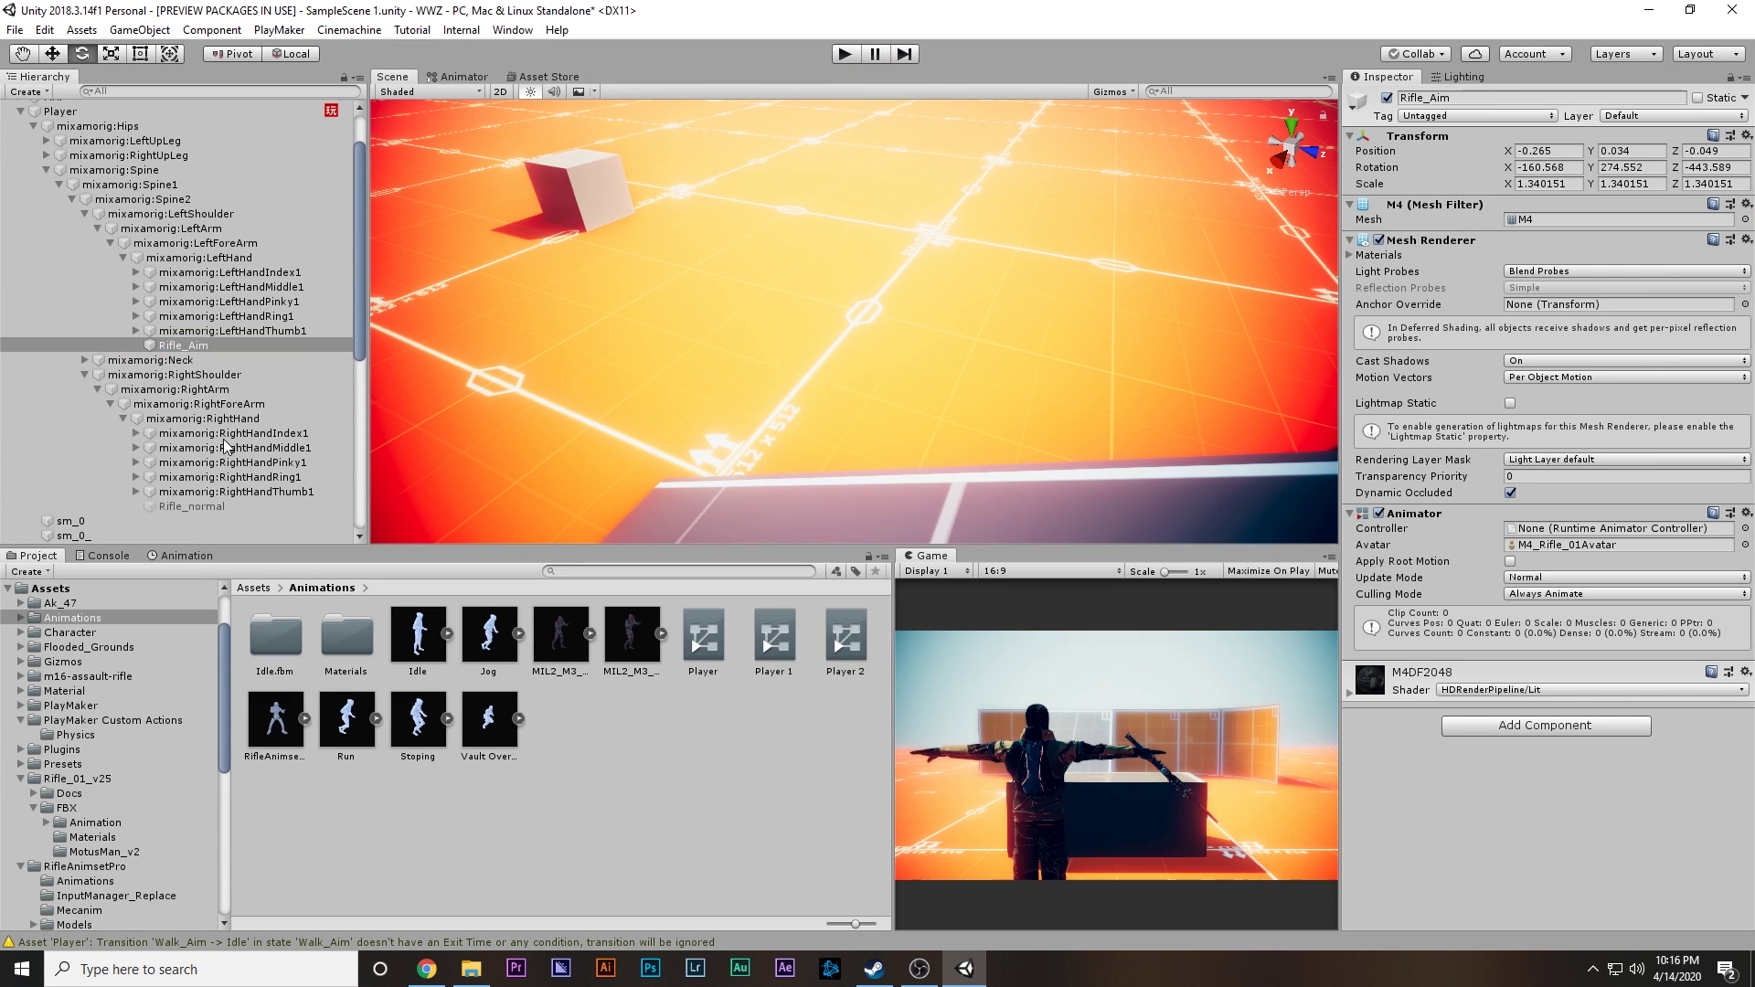
Step: Parent Rifle_Aim to mixamorig:LeftHand in the edit scene and paste the copied Transform values onto it
left_click_drag(172, 511, 223, 262)
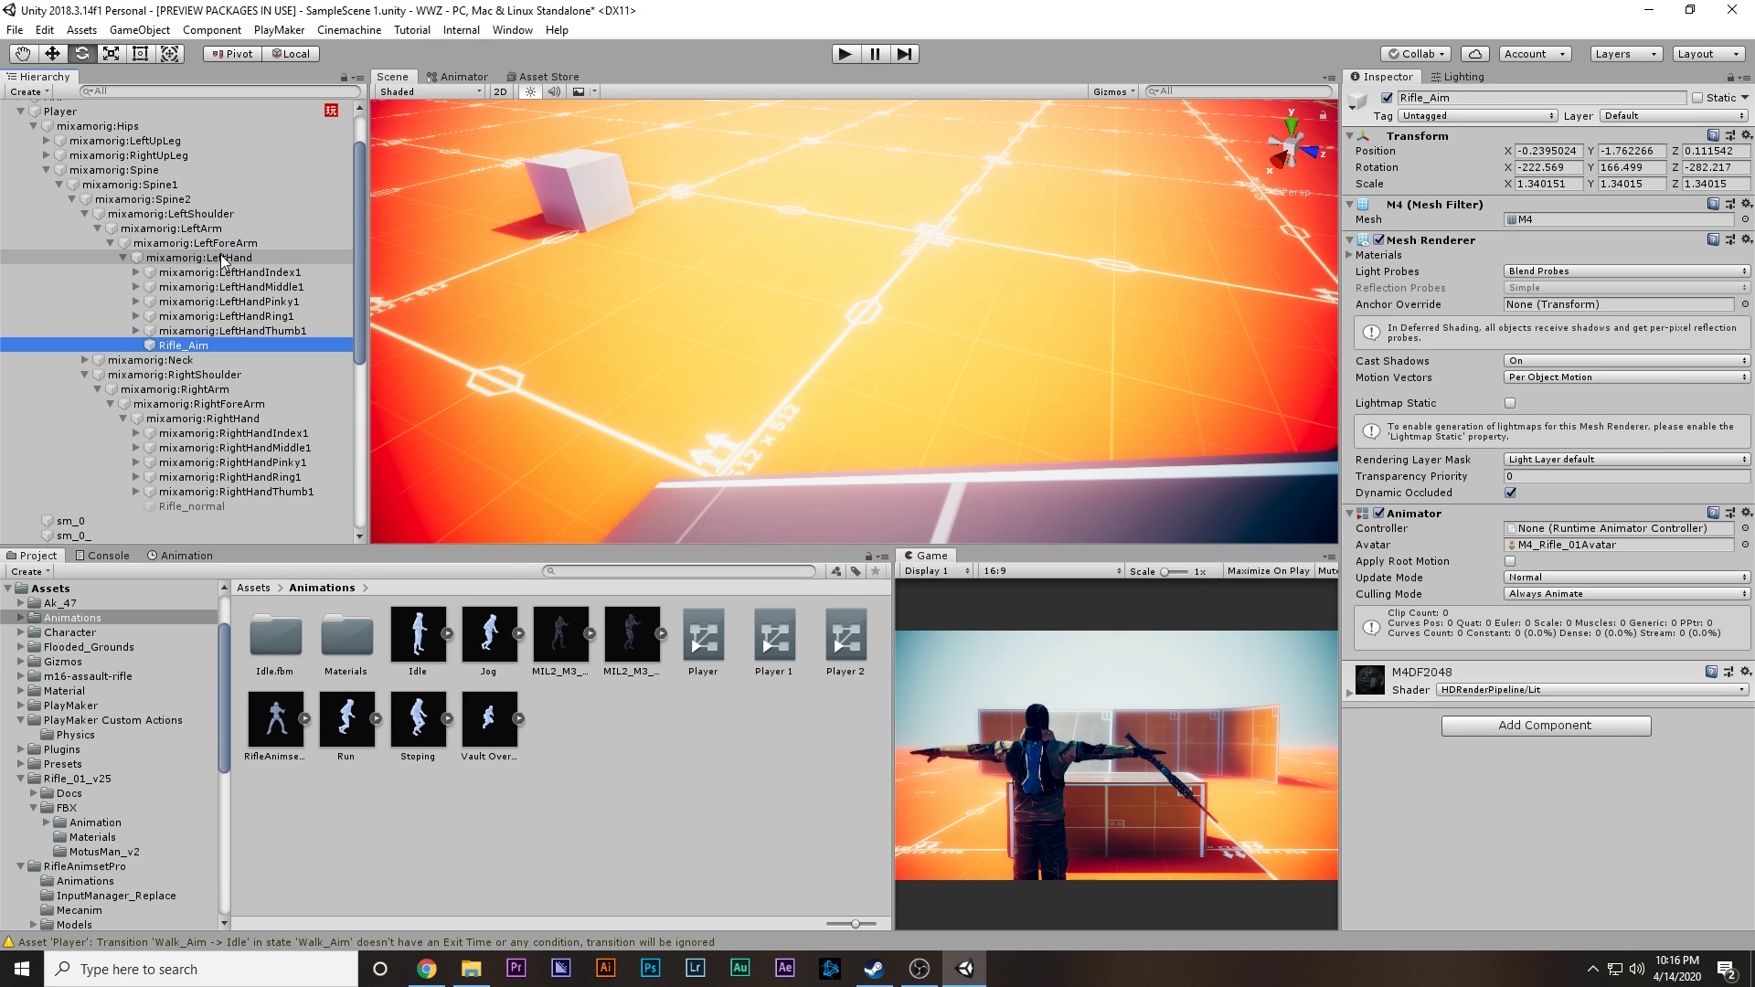
left_click(1744, 136)
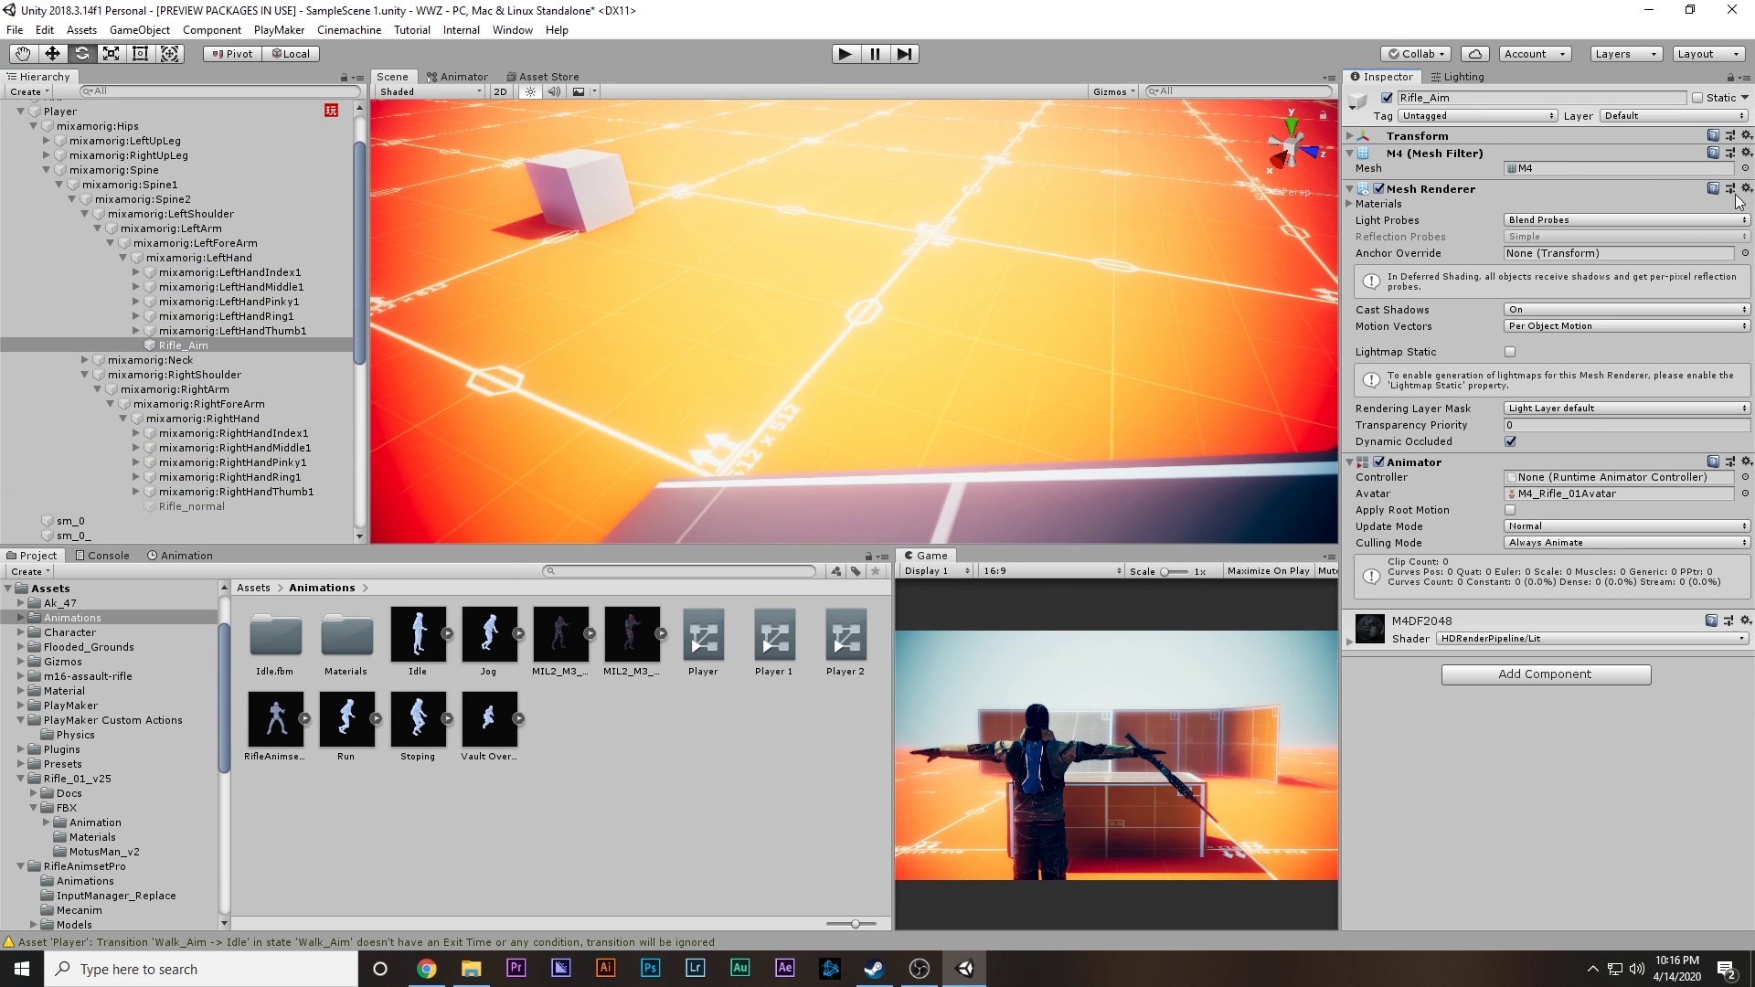
left_click(1747, 136)
left_click(1672, 262)
left_click(1455, 135)
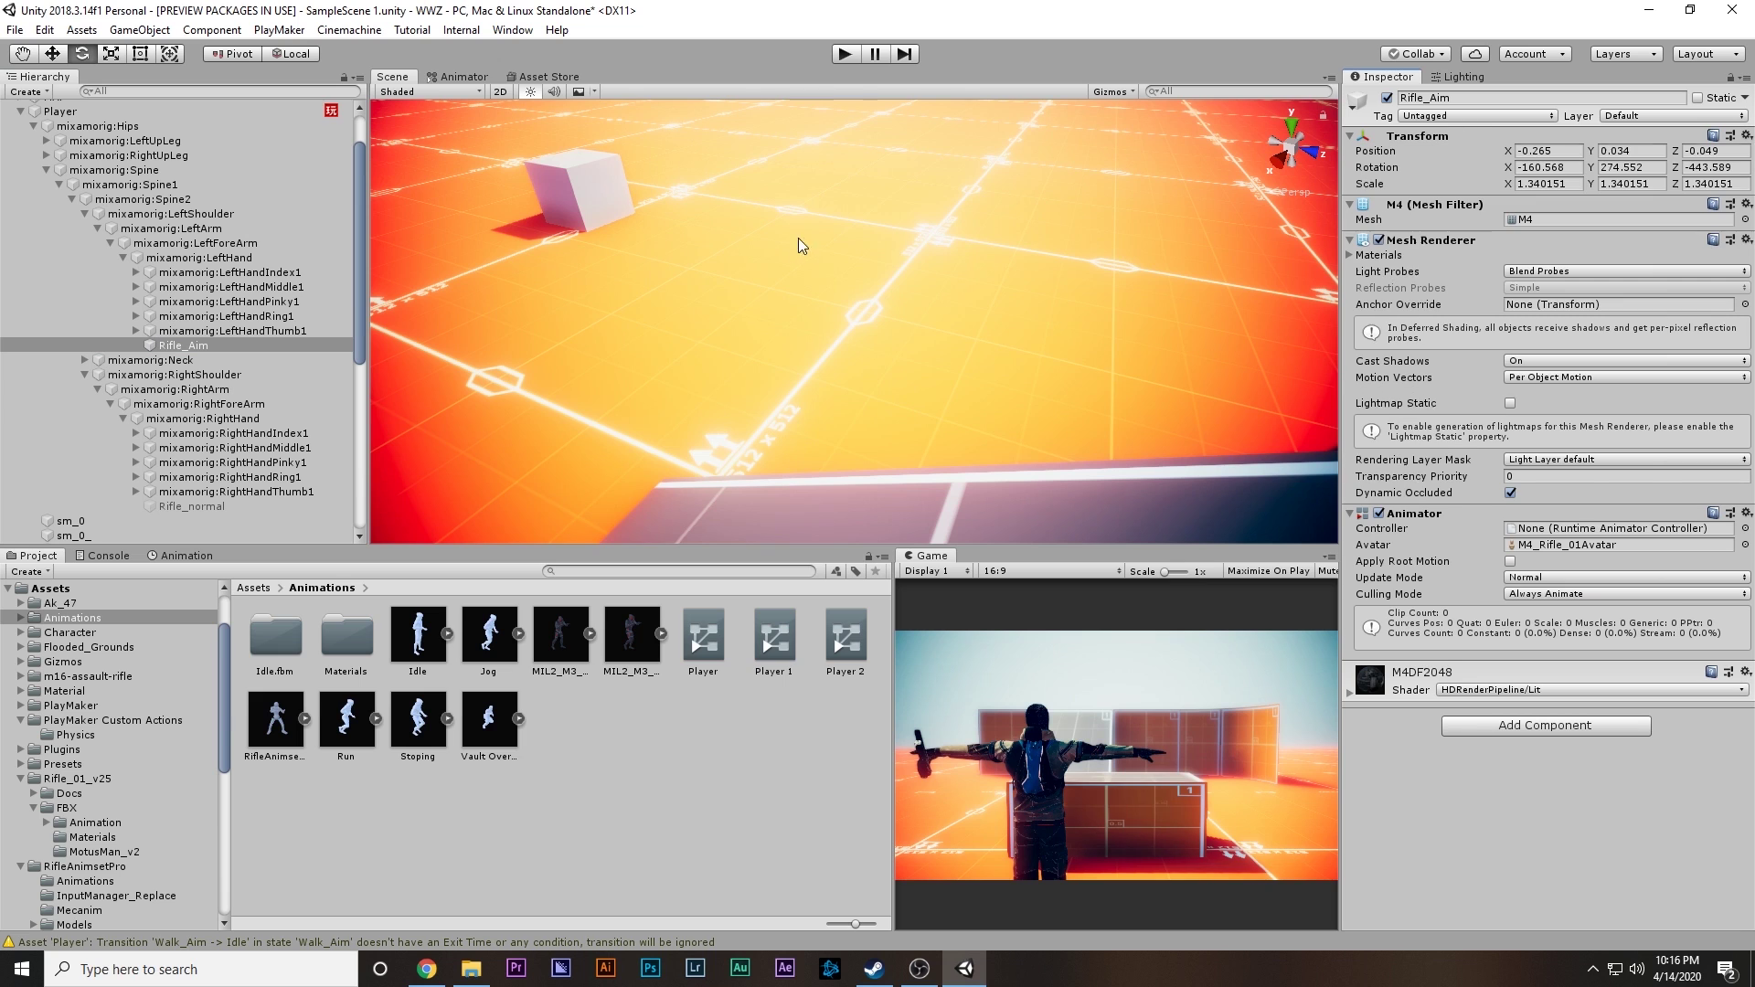
Step: Reactivate the Rifle_normal object and check both rifles on the character in the scene
key("f")
left_click_drag(875, 358, 881, 243, "alt")
left_click(203, 508)
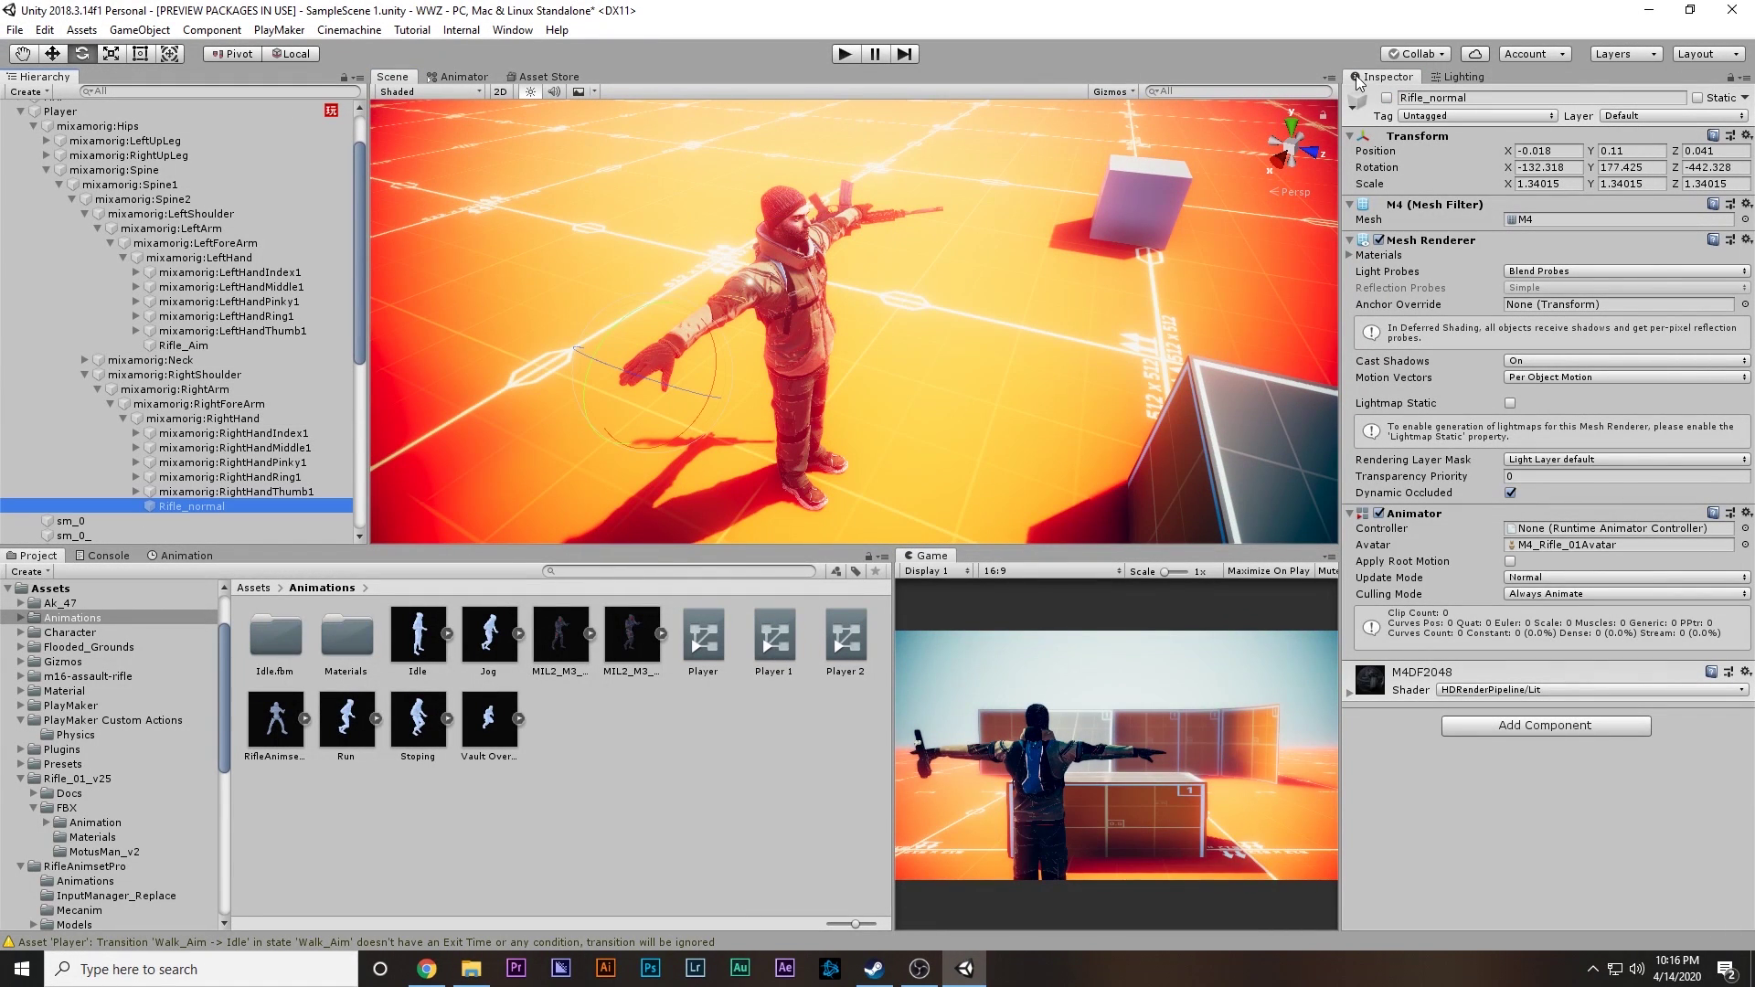
left_click(1387, 98)
left_click_drag(905, 365, 1029, 255, "alt")
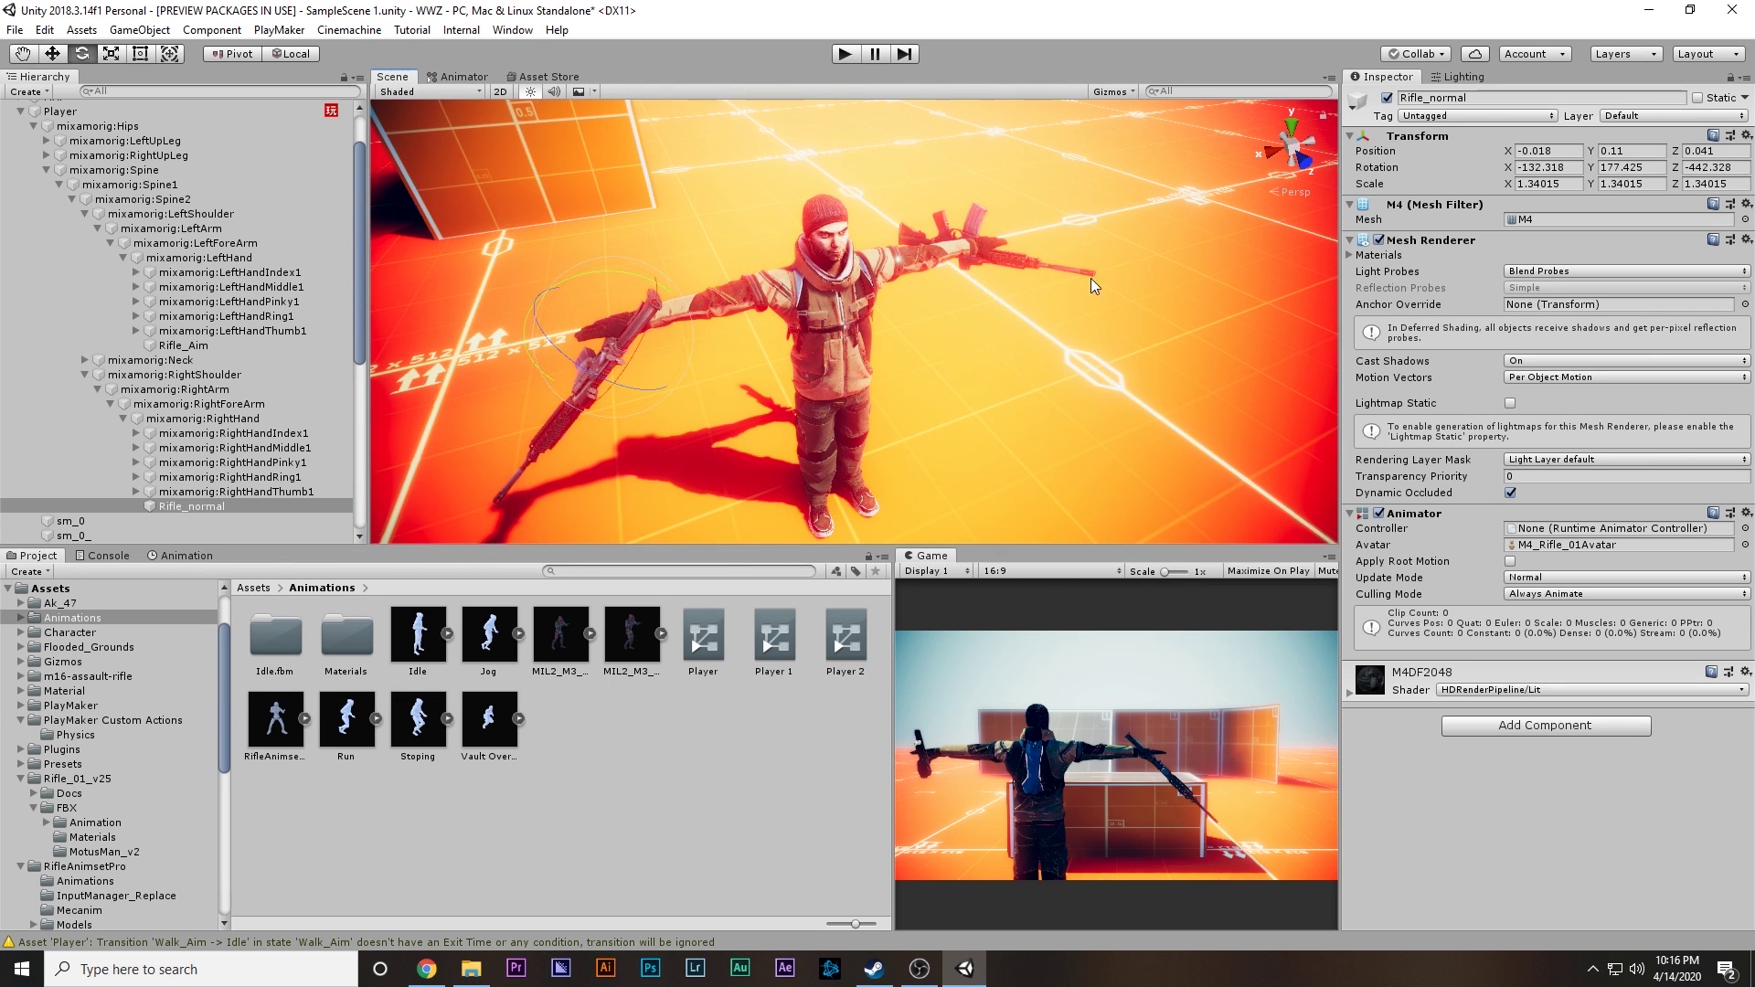
Step: Open the Player object's PlayMaker FSM for editing and select the Idle+Walk state
scroll(113, 159, "up", 3)
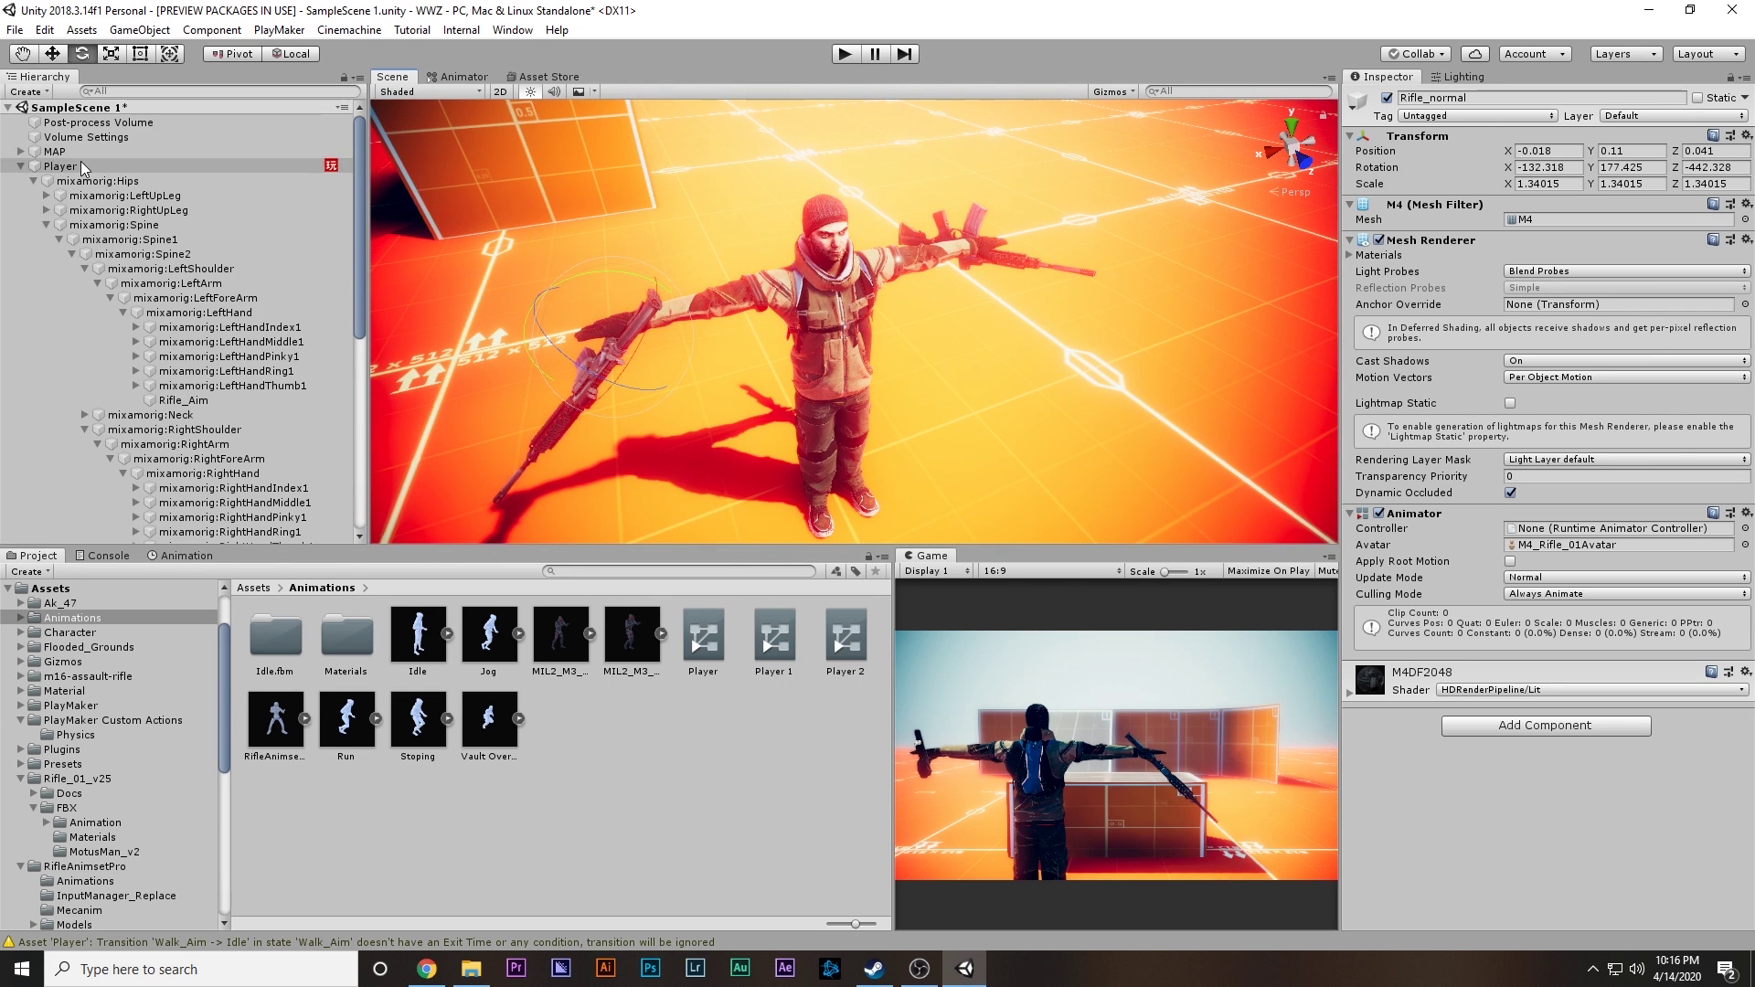
left_click(81, 165)
left_click(1716, 386)
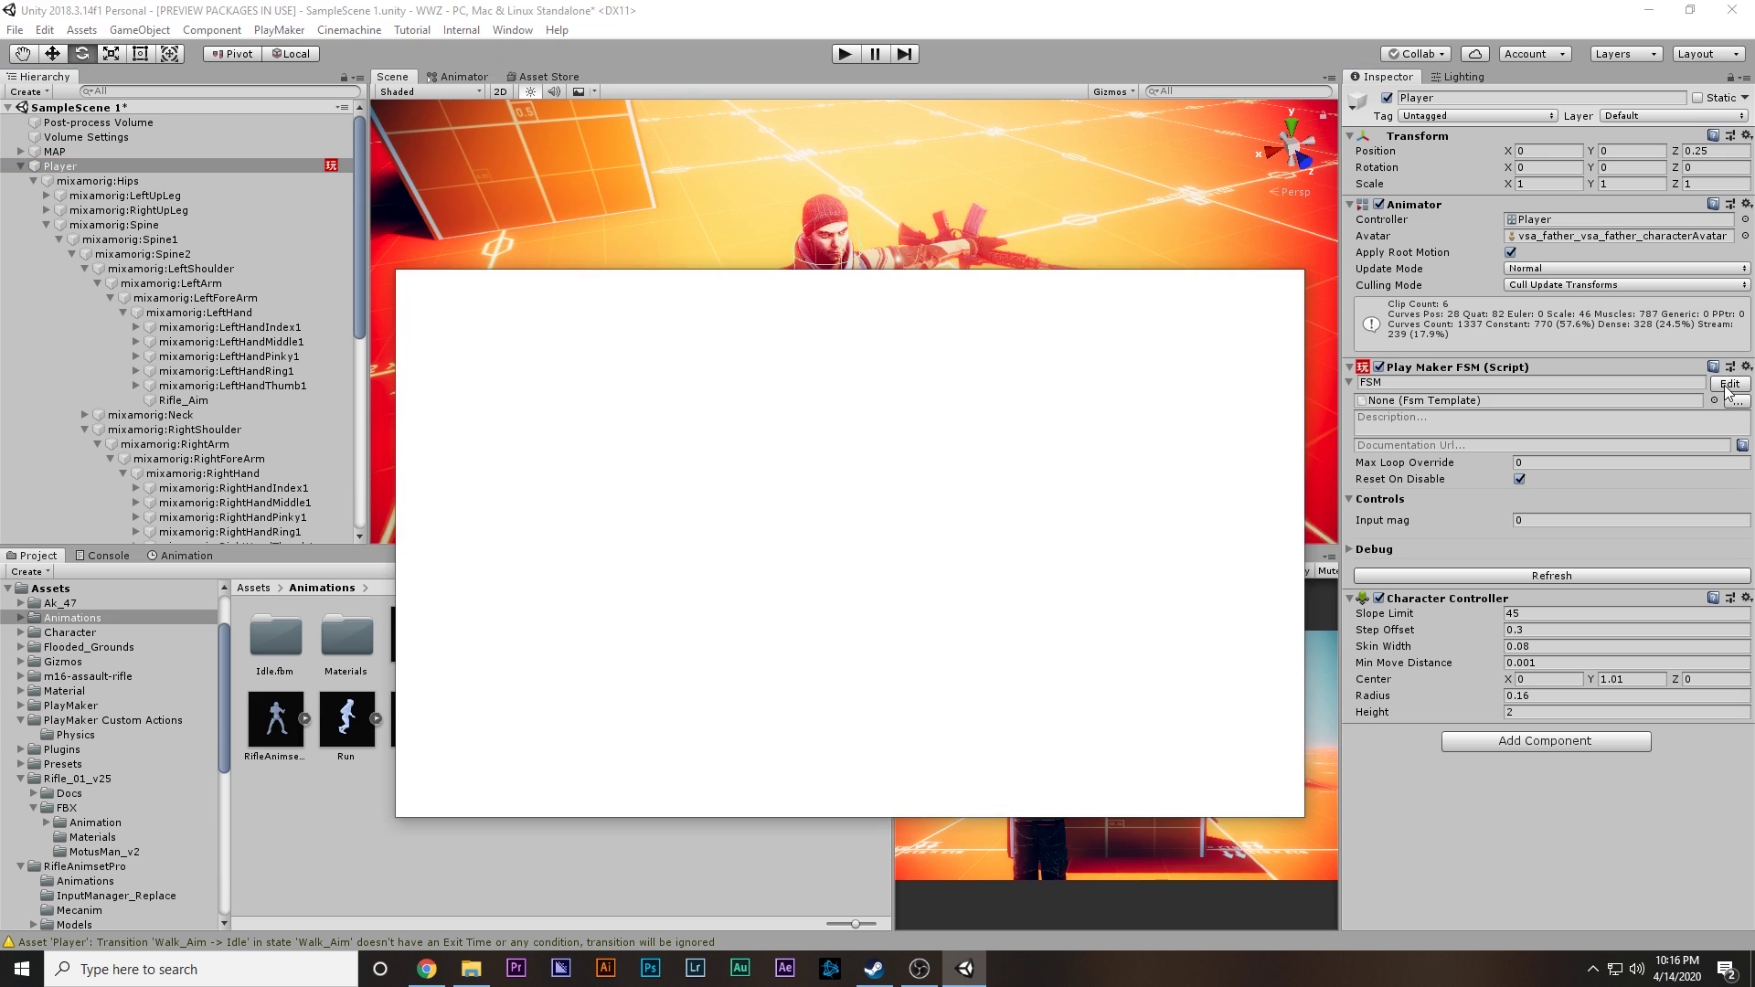
left_click_drag(764, 406, 745, 377)
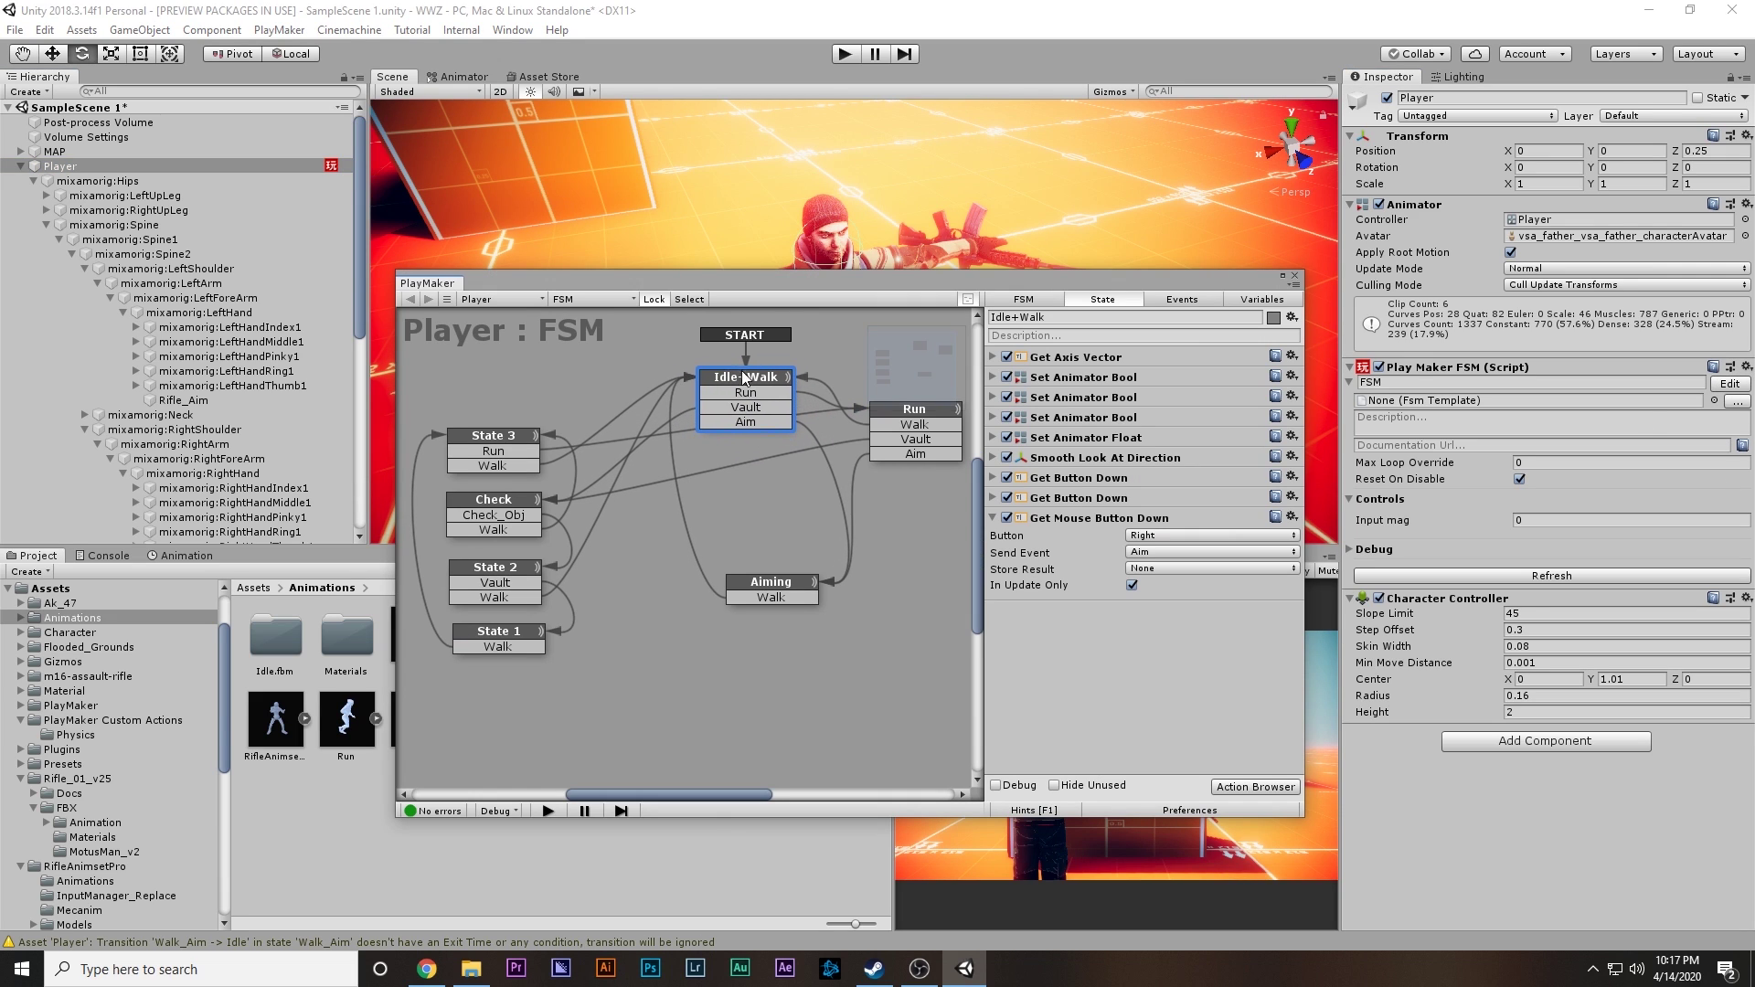
Step: Find the Activate Game Object action in the Action Browser and add it to the Idle+Walk state
left_click(994, 518)
left_click(1255, 786)
type("ser")
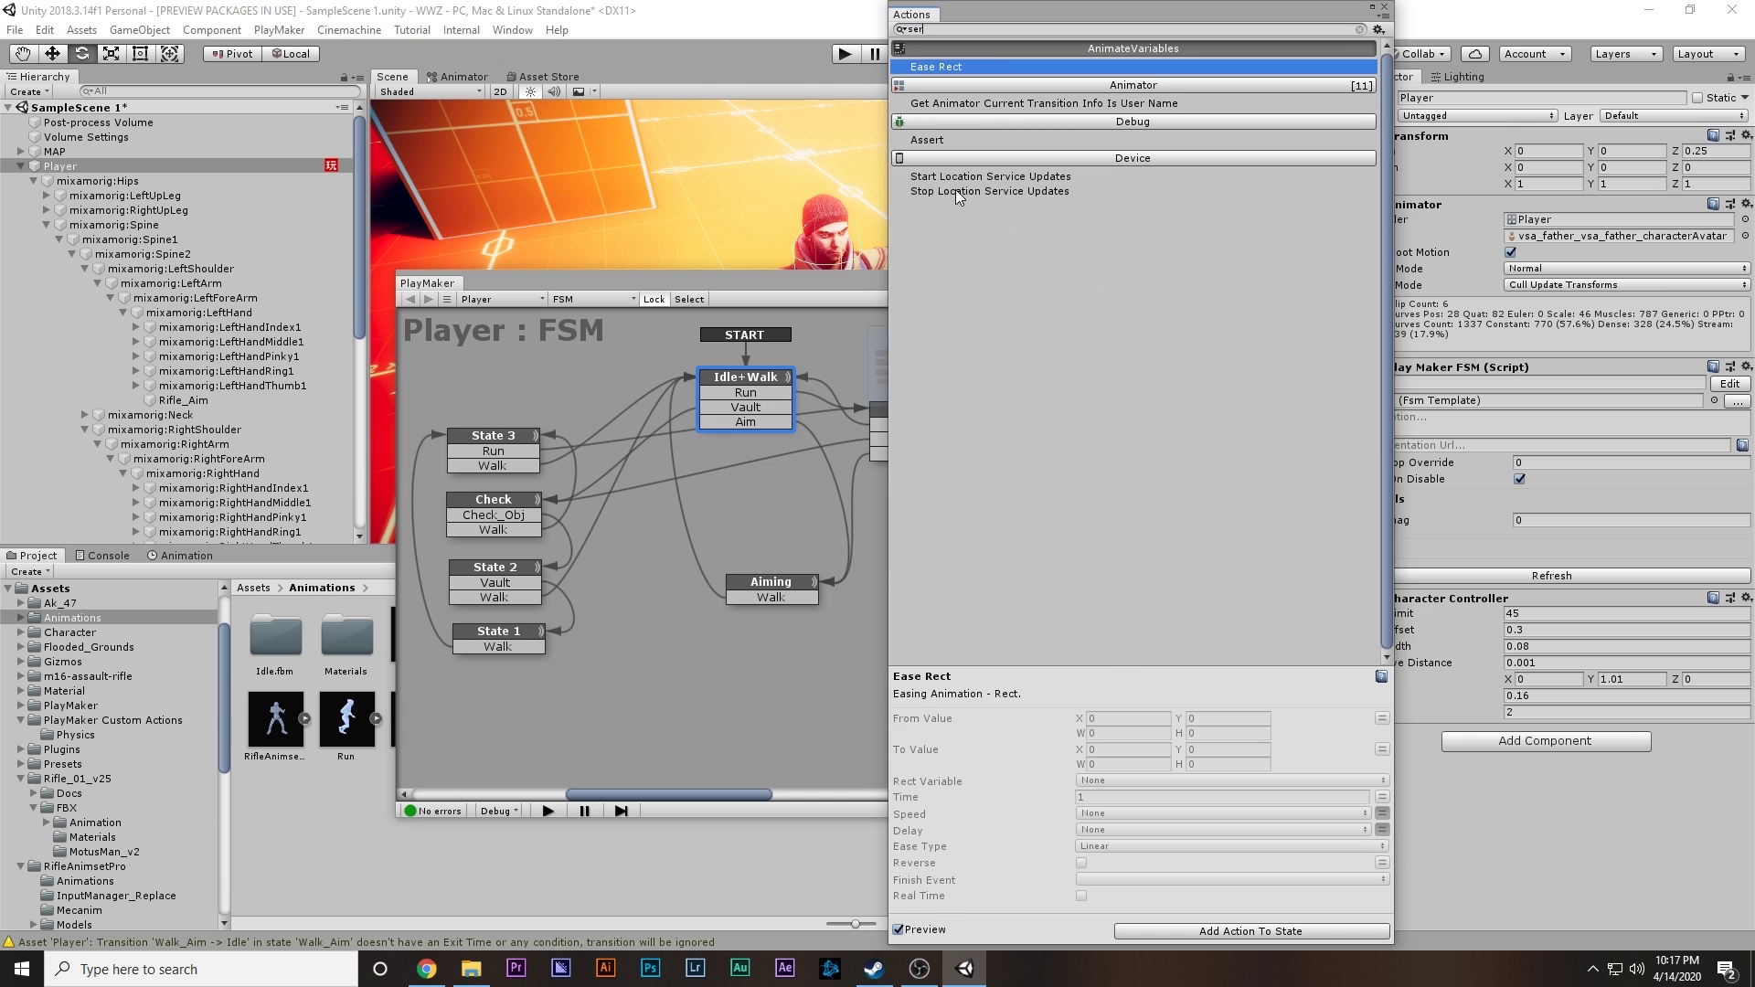
key("BackSpace")
key("BackSpace")
key("BackSpace")
type("a")
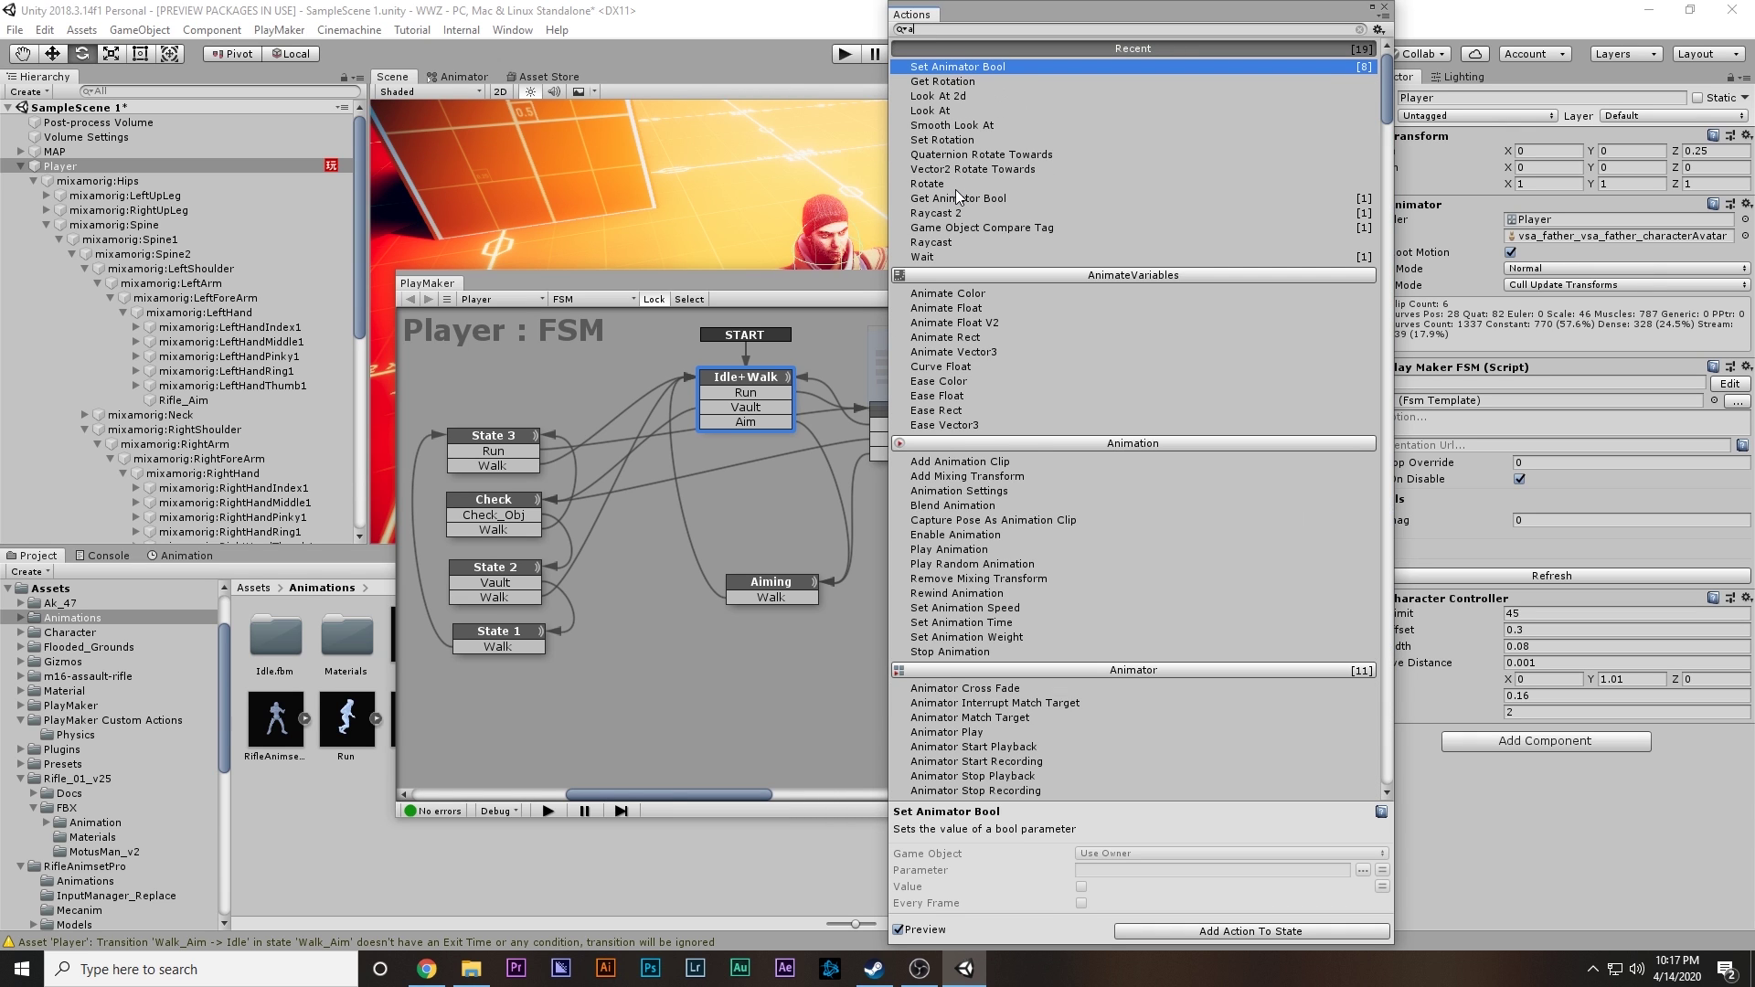
type("ctiva")
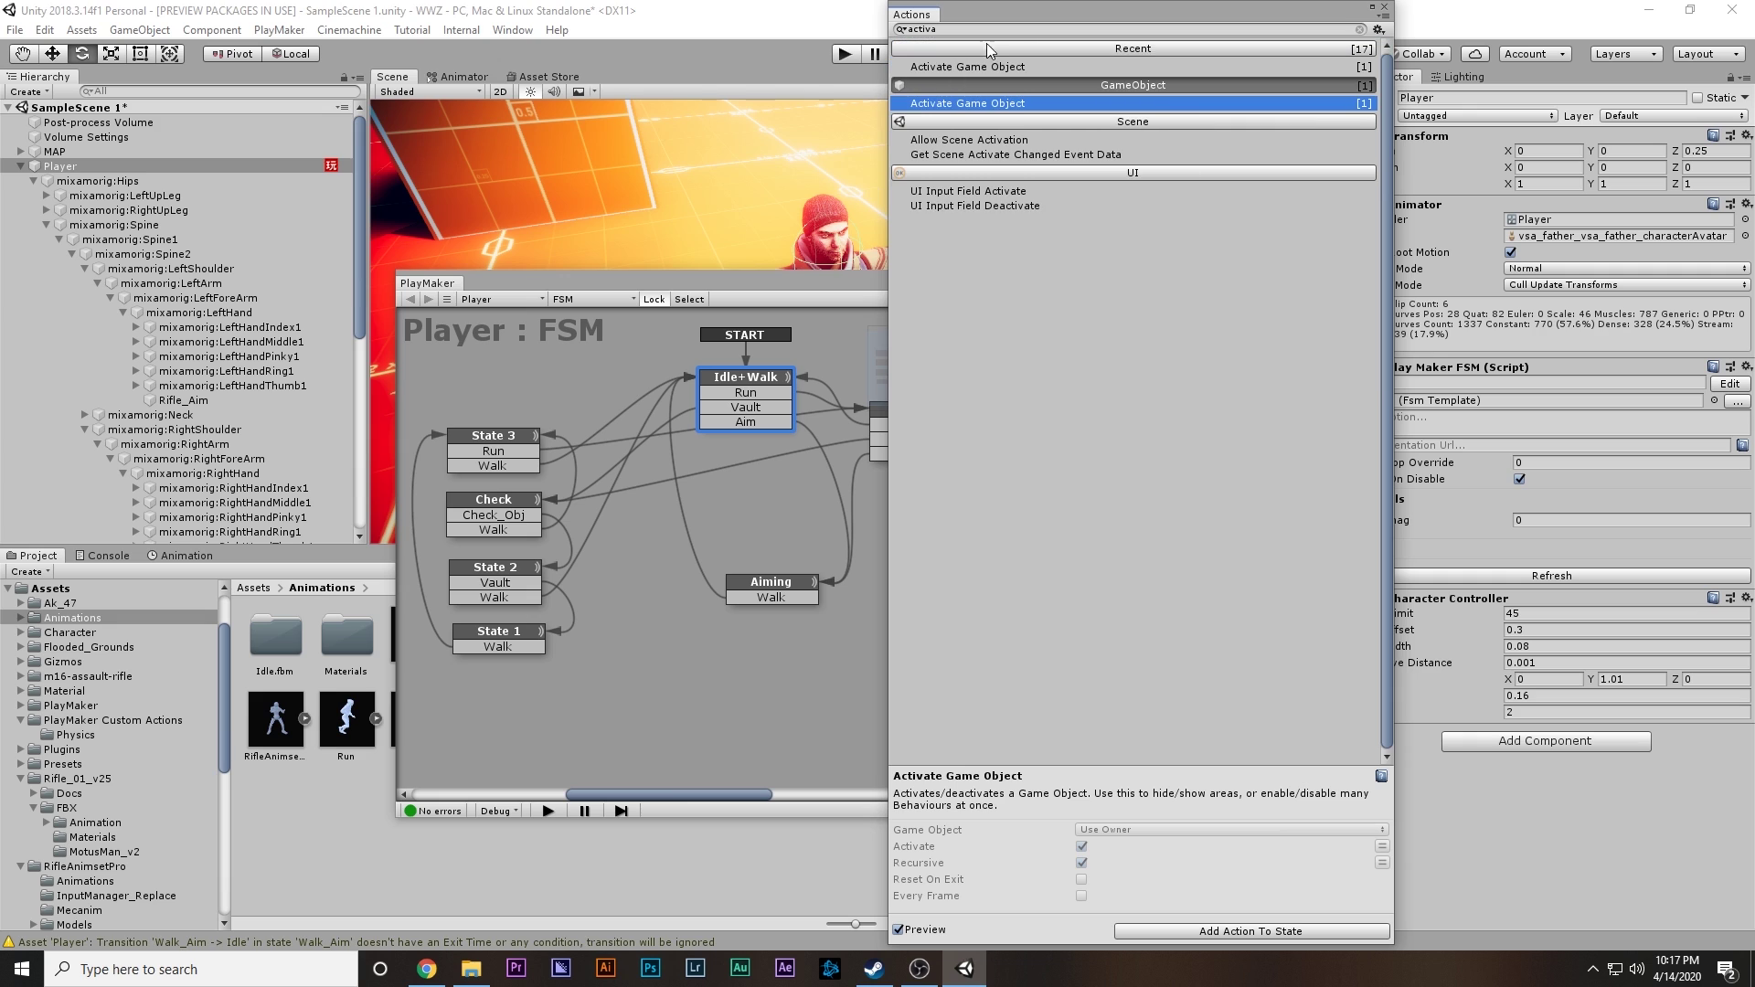
left_click(1384, 8)
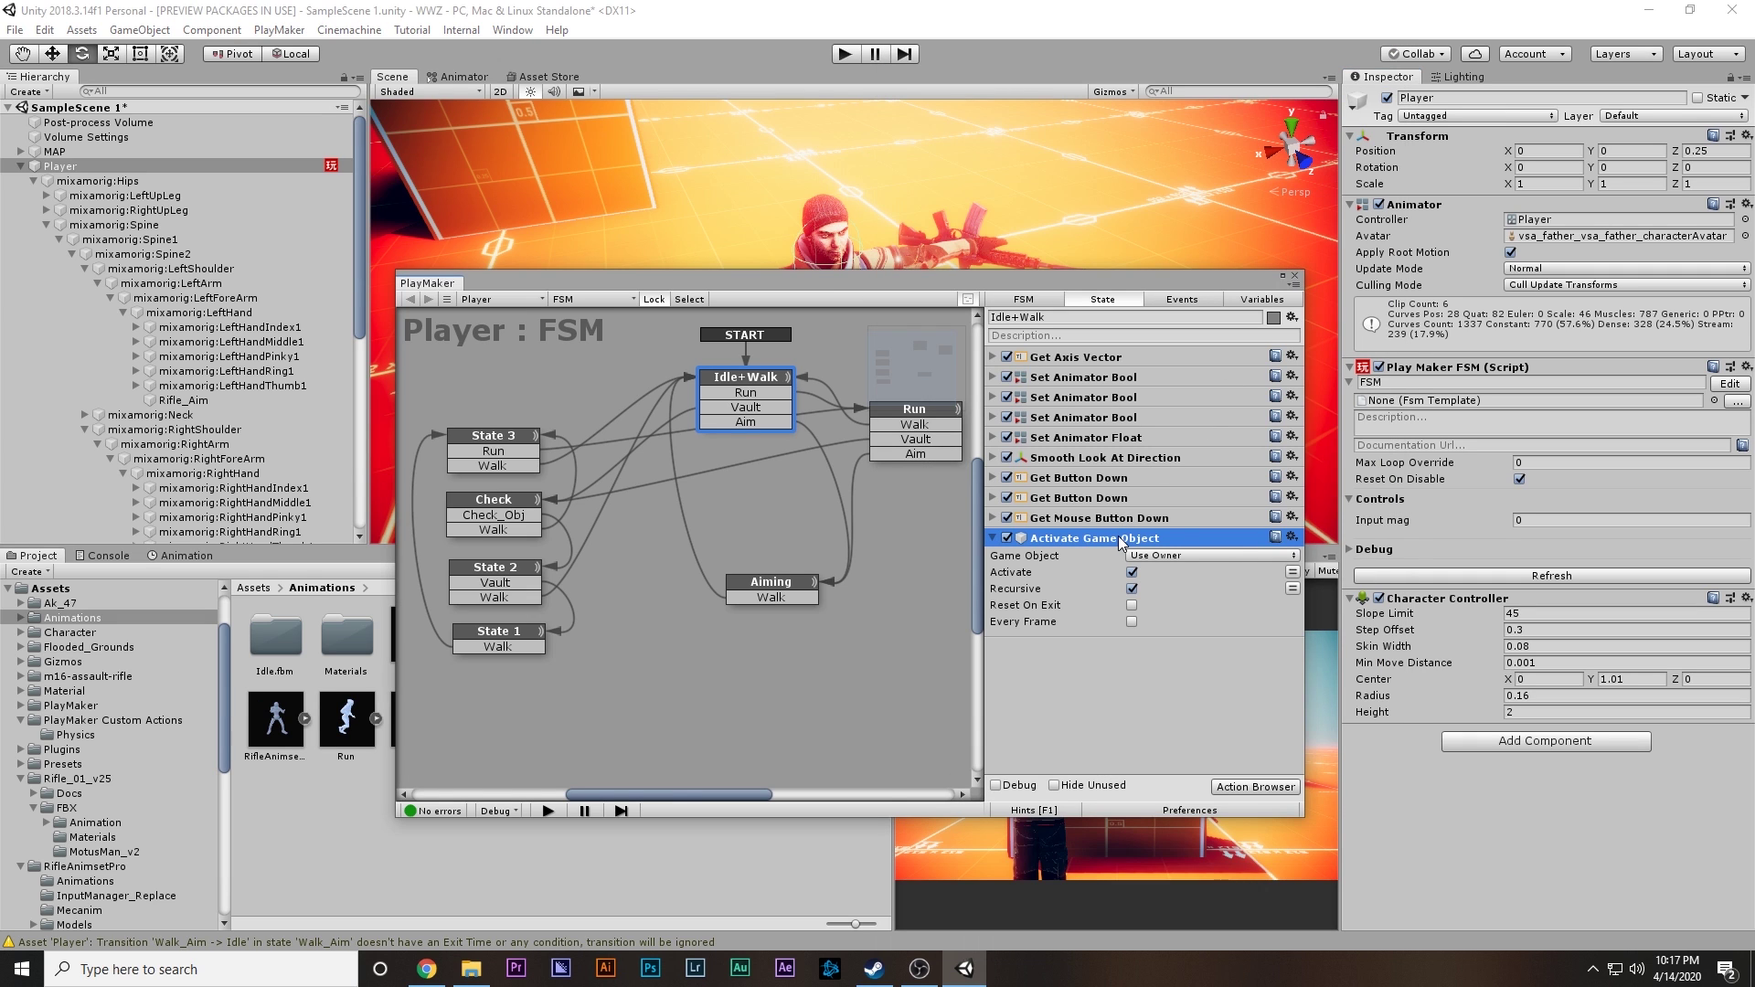
Step: Set the action to deactivate the specified object Rifle_Aim, and duplicate it as a second action that activates Rifle_normal
left_click(1170, 557)
left_click(1179, 595)
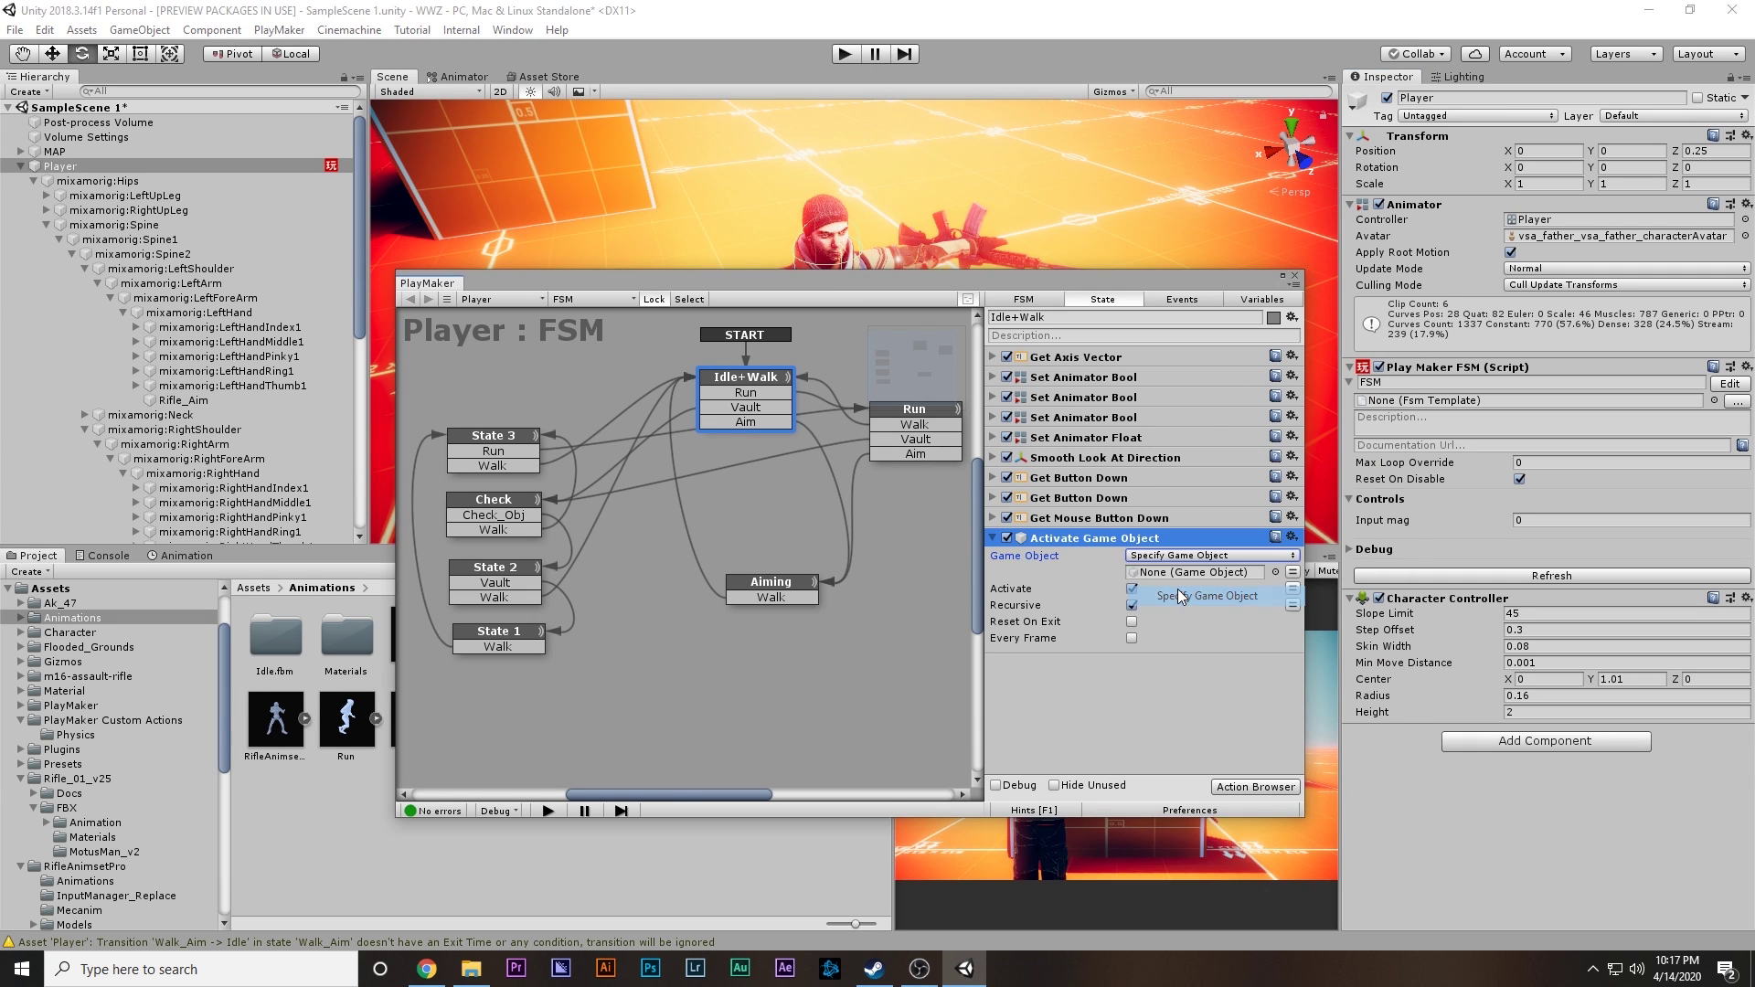
scroll(183, 297, "down", 3)
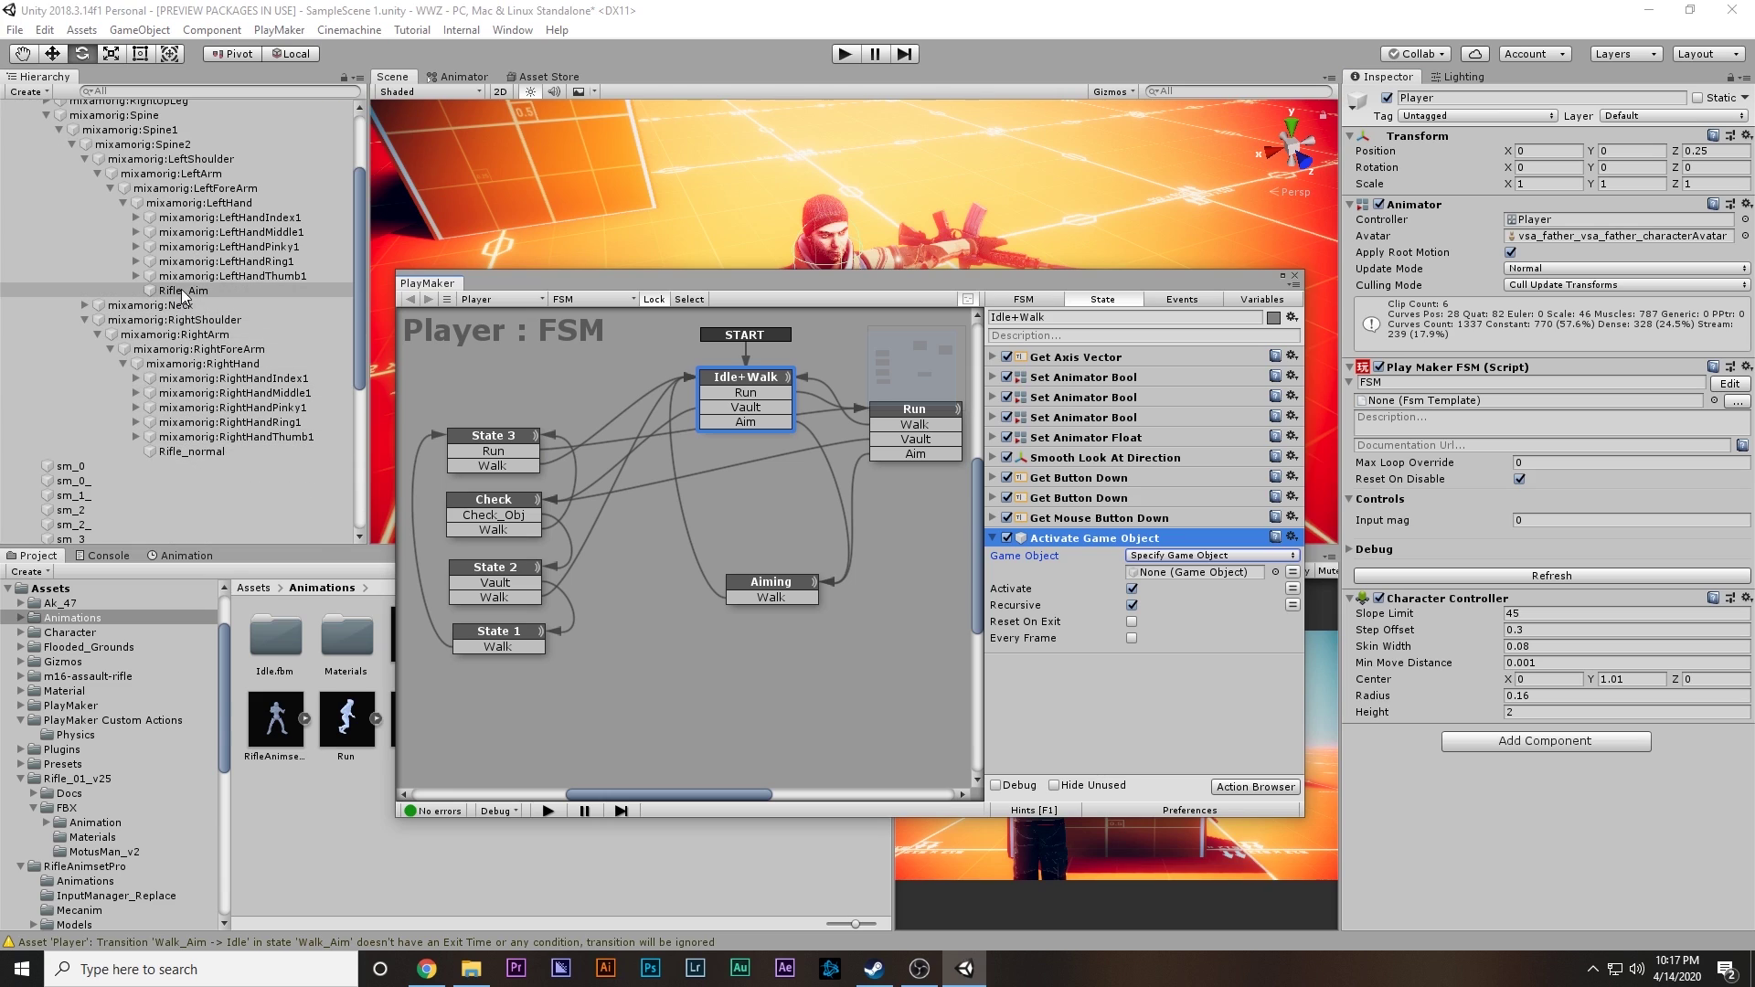
left_click_drag(183, 293, 1220, 557)
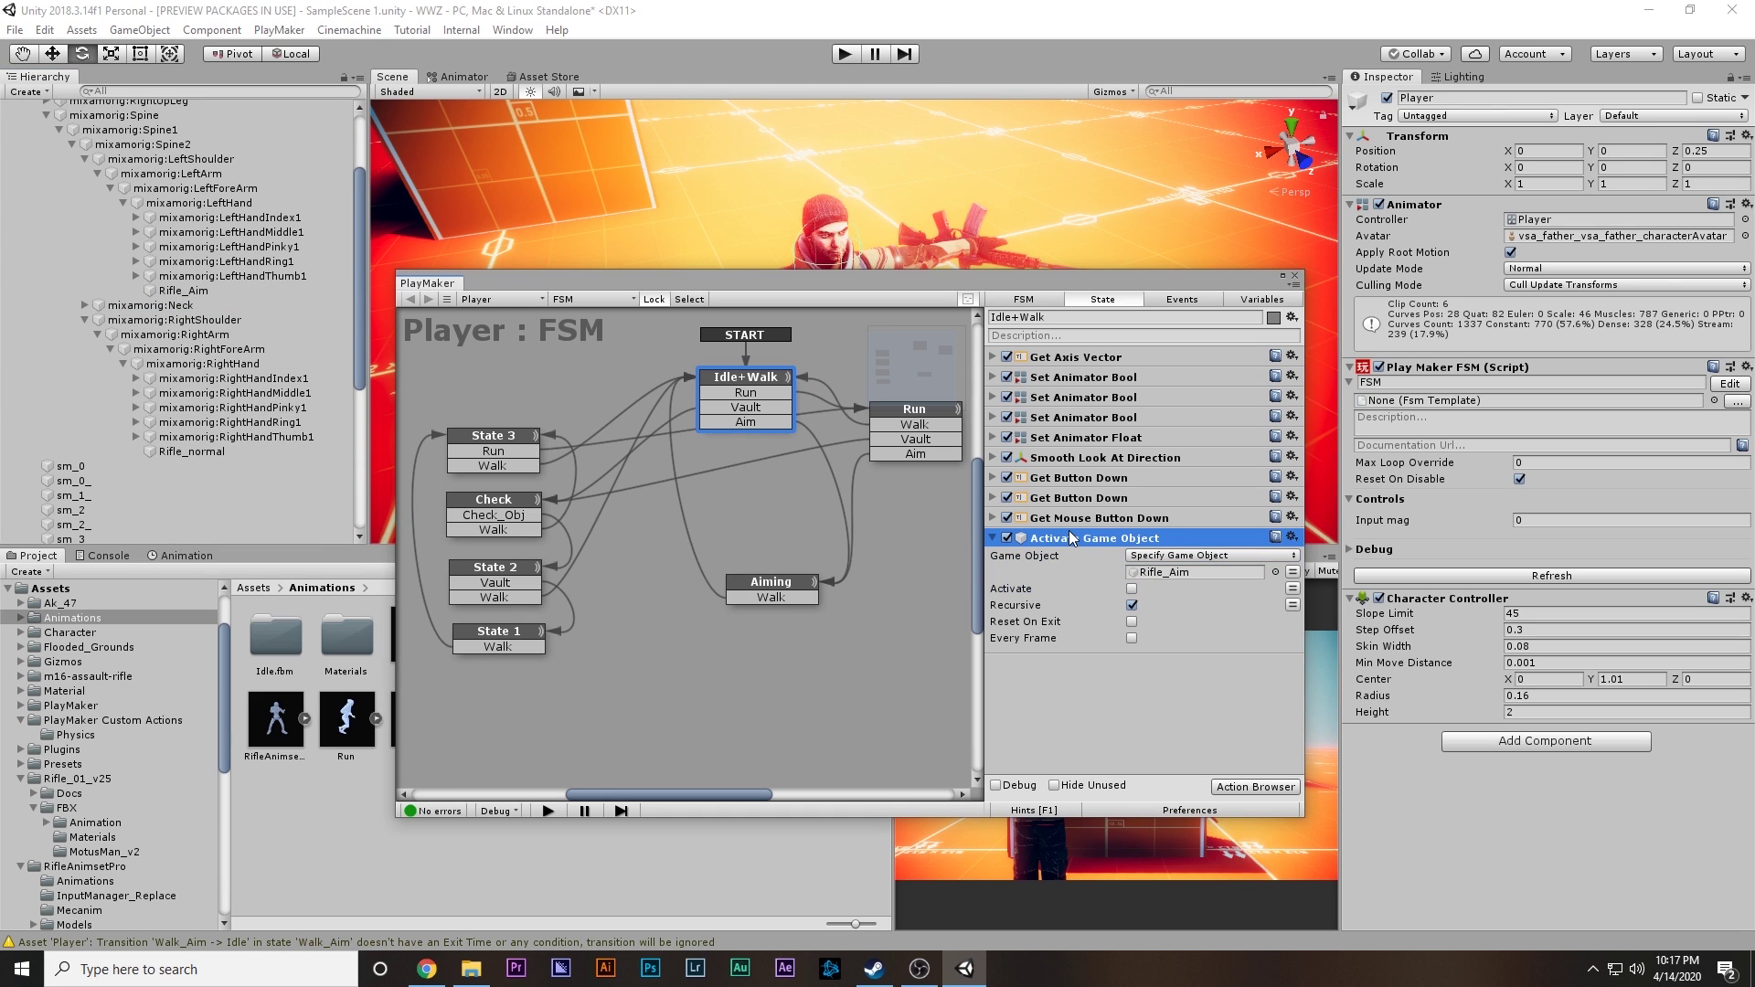
key("ctrl+v")
left_click_drag(194, 452, 1143, 694)
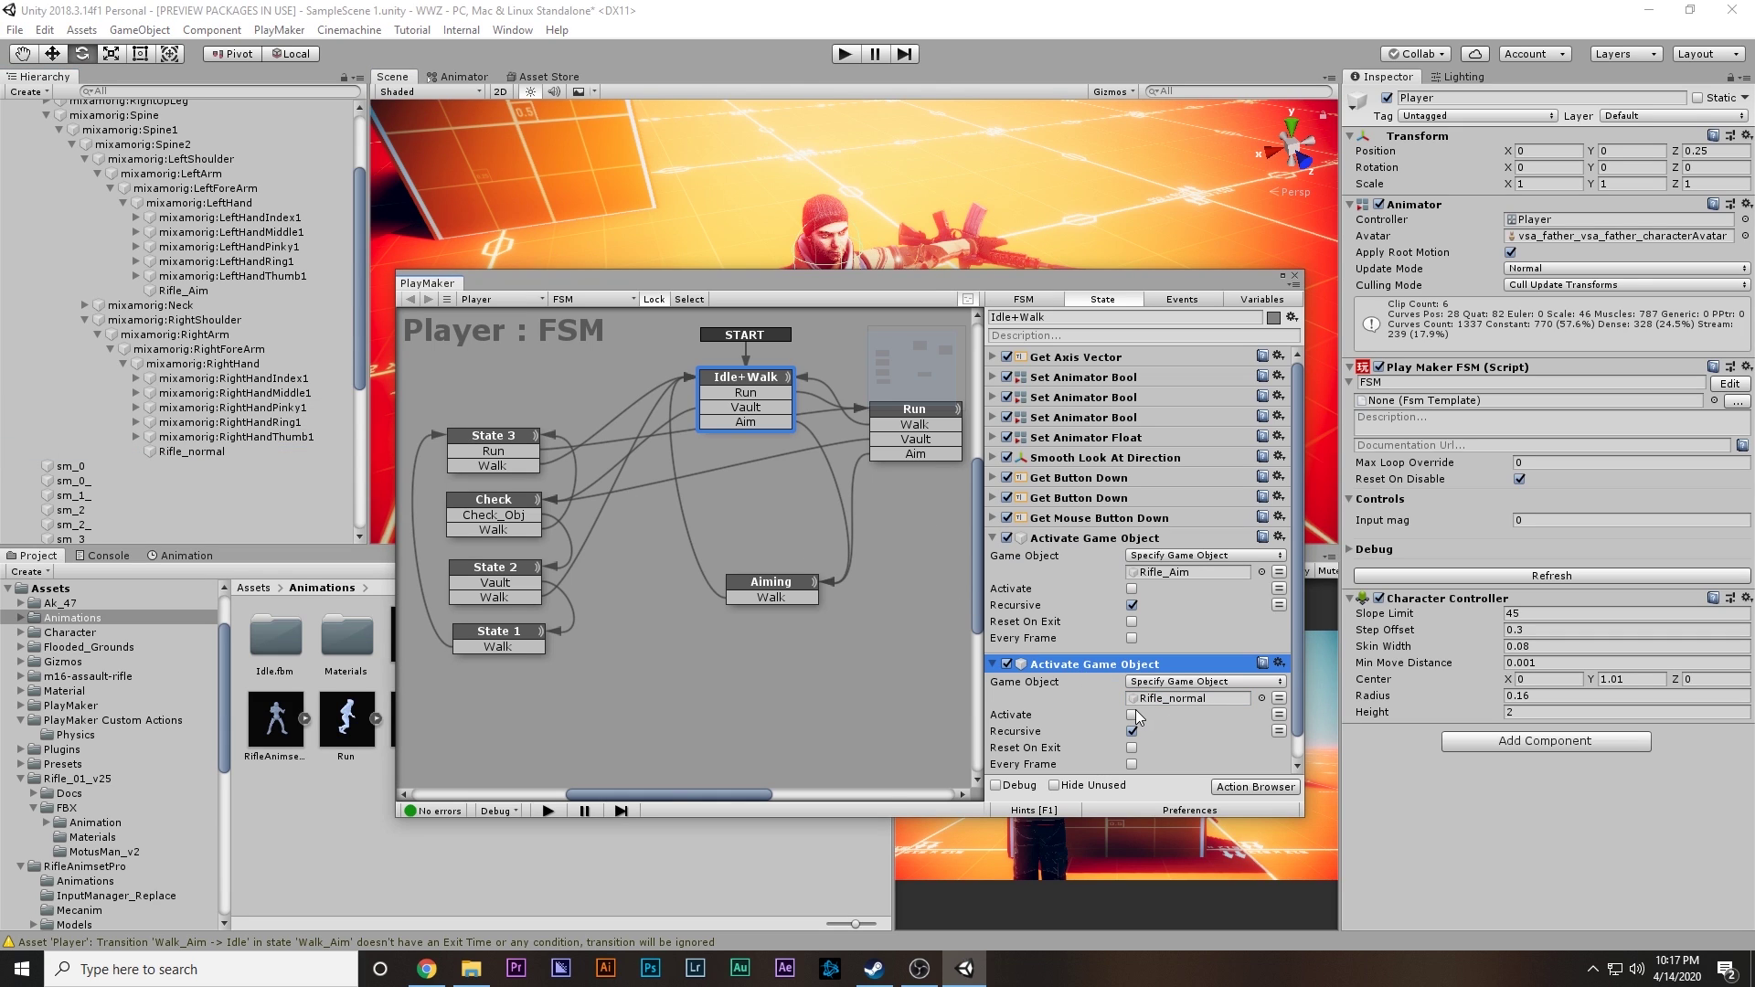
Step: Copy both Activate Game Object actions from the Idle+Walk state and paste them into the Run state's action list
left_click(1059, 539)
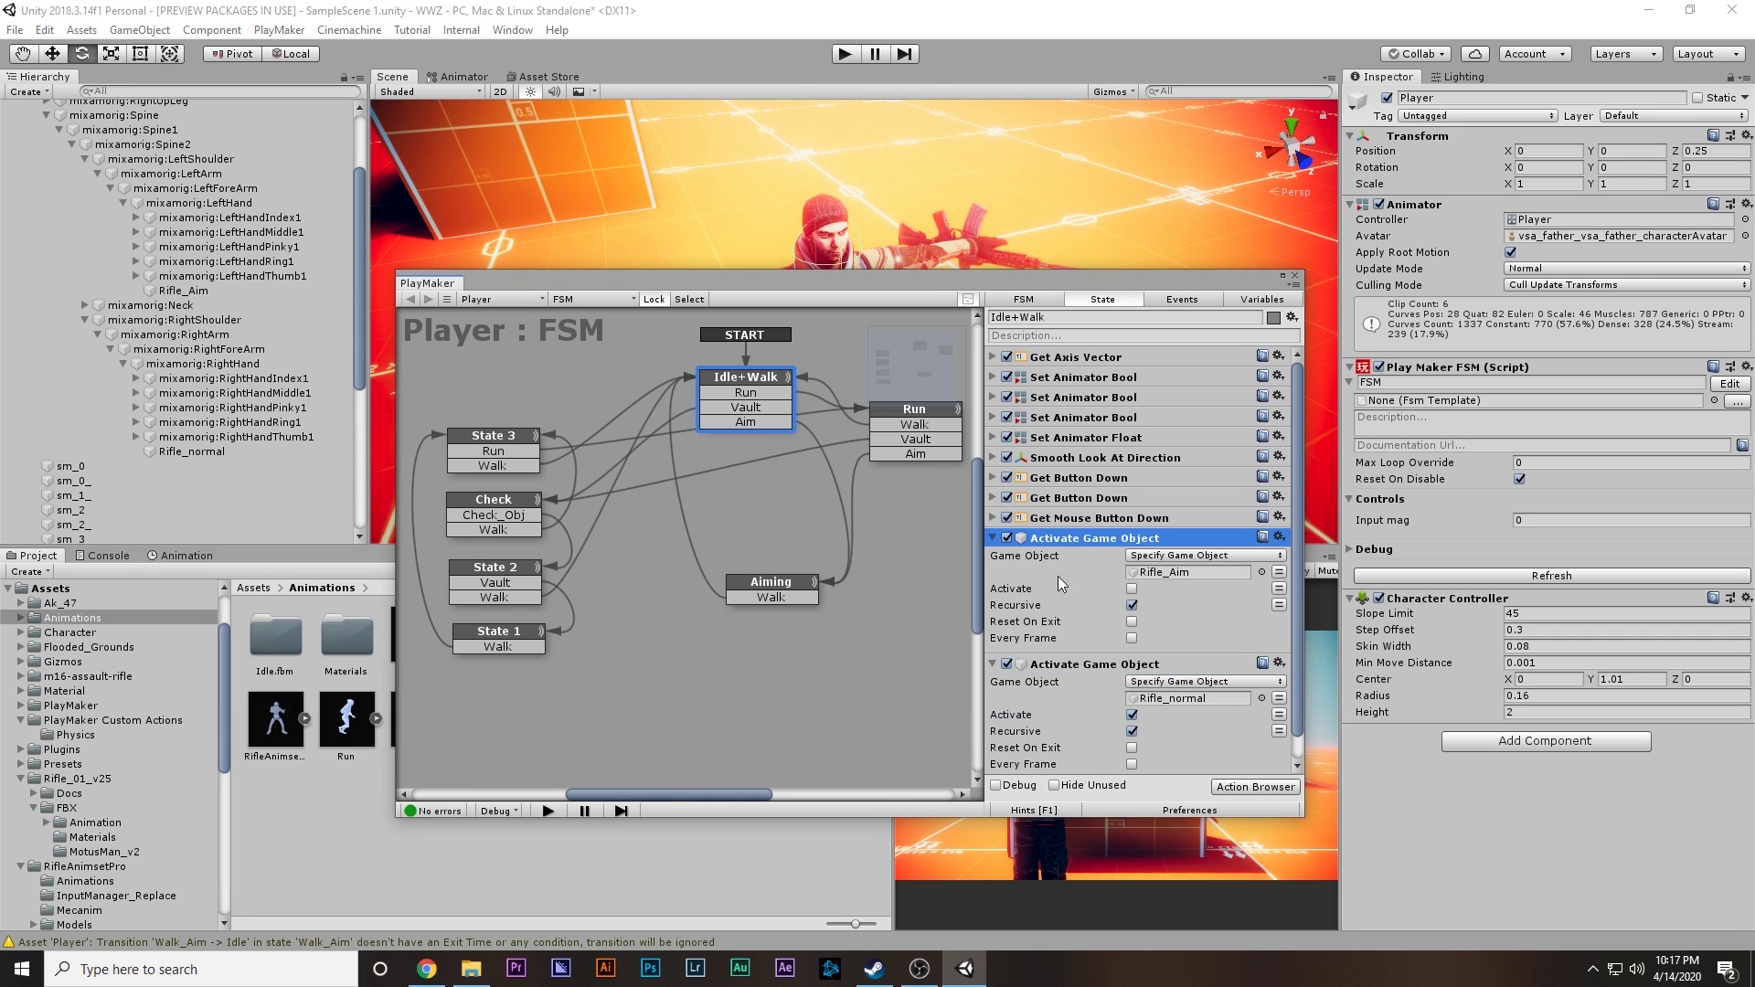
left_click(1065, 667)
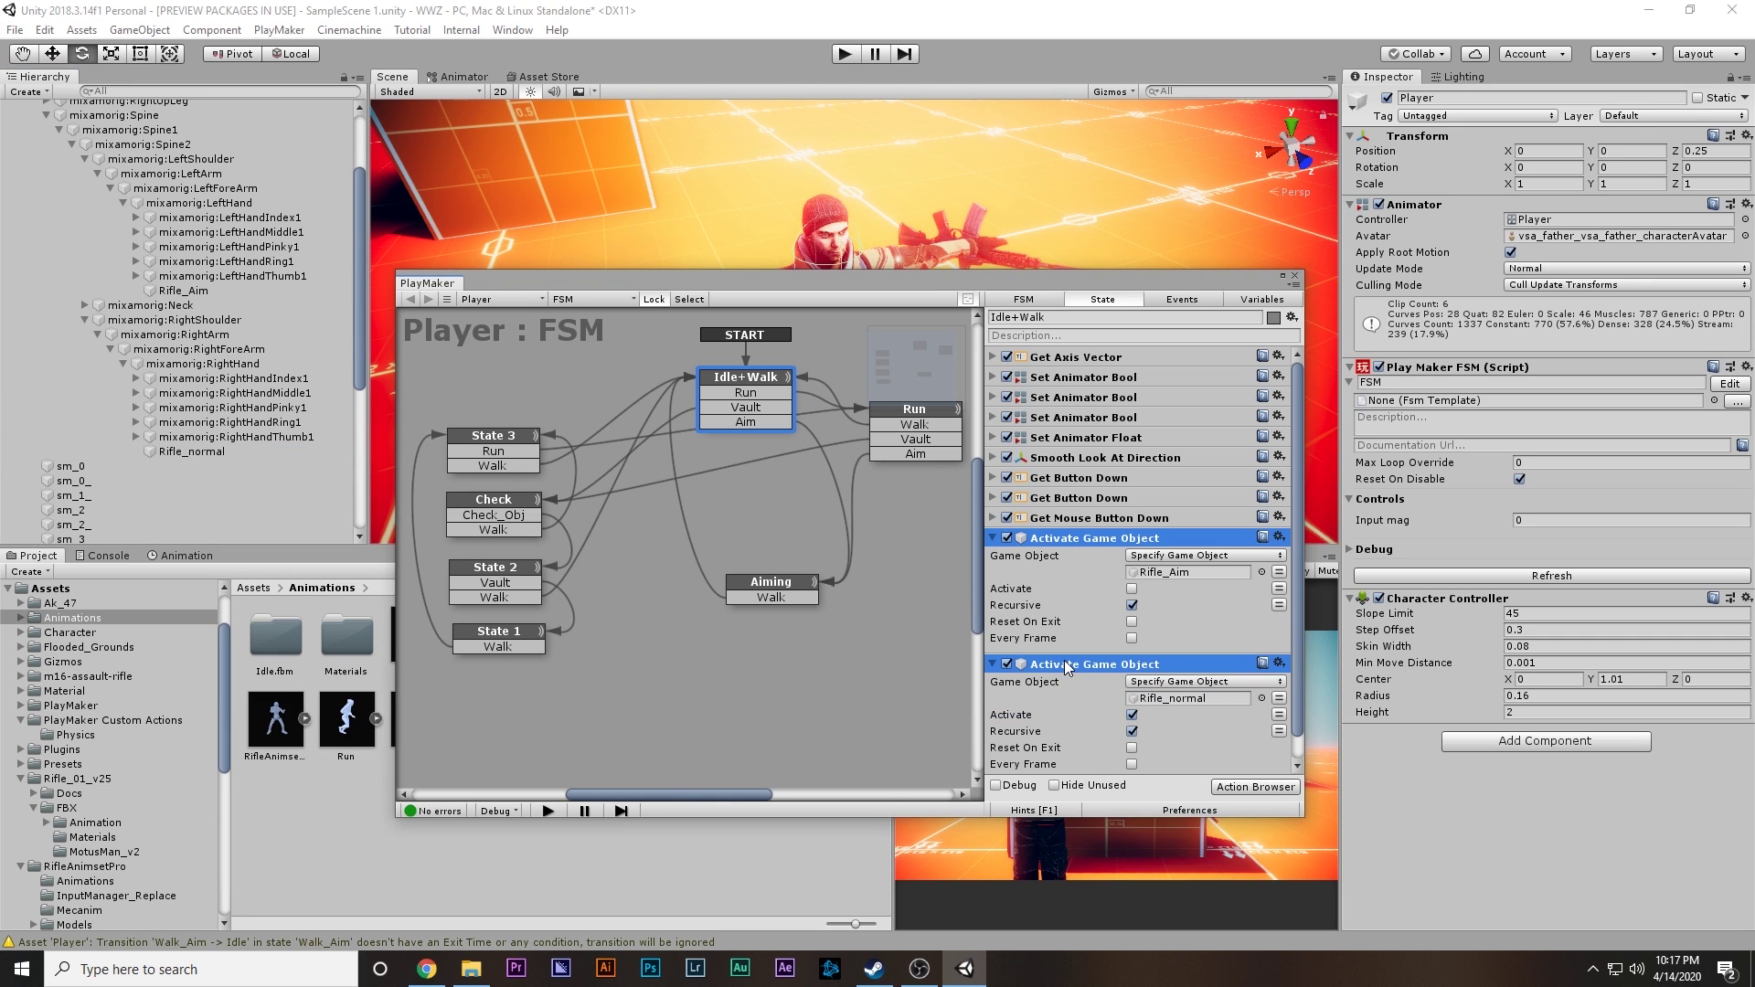
left_click(935, 414)
middle_click_drag(935, 414, 658, 460)
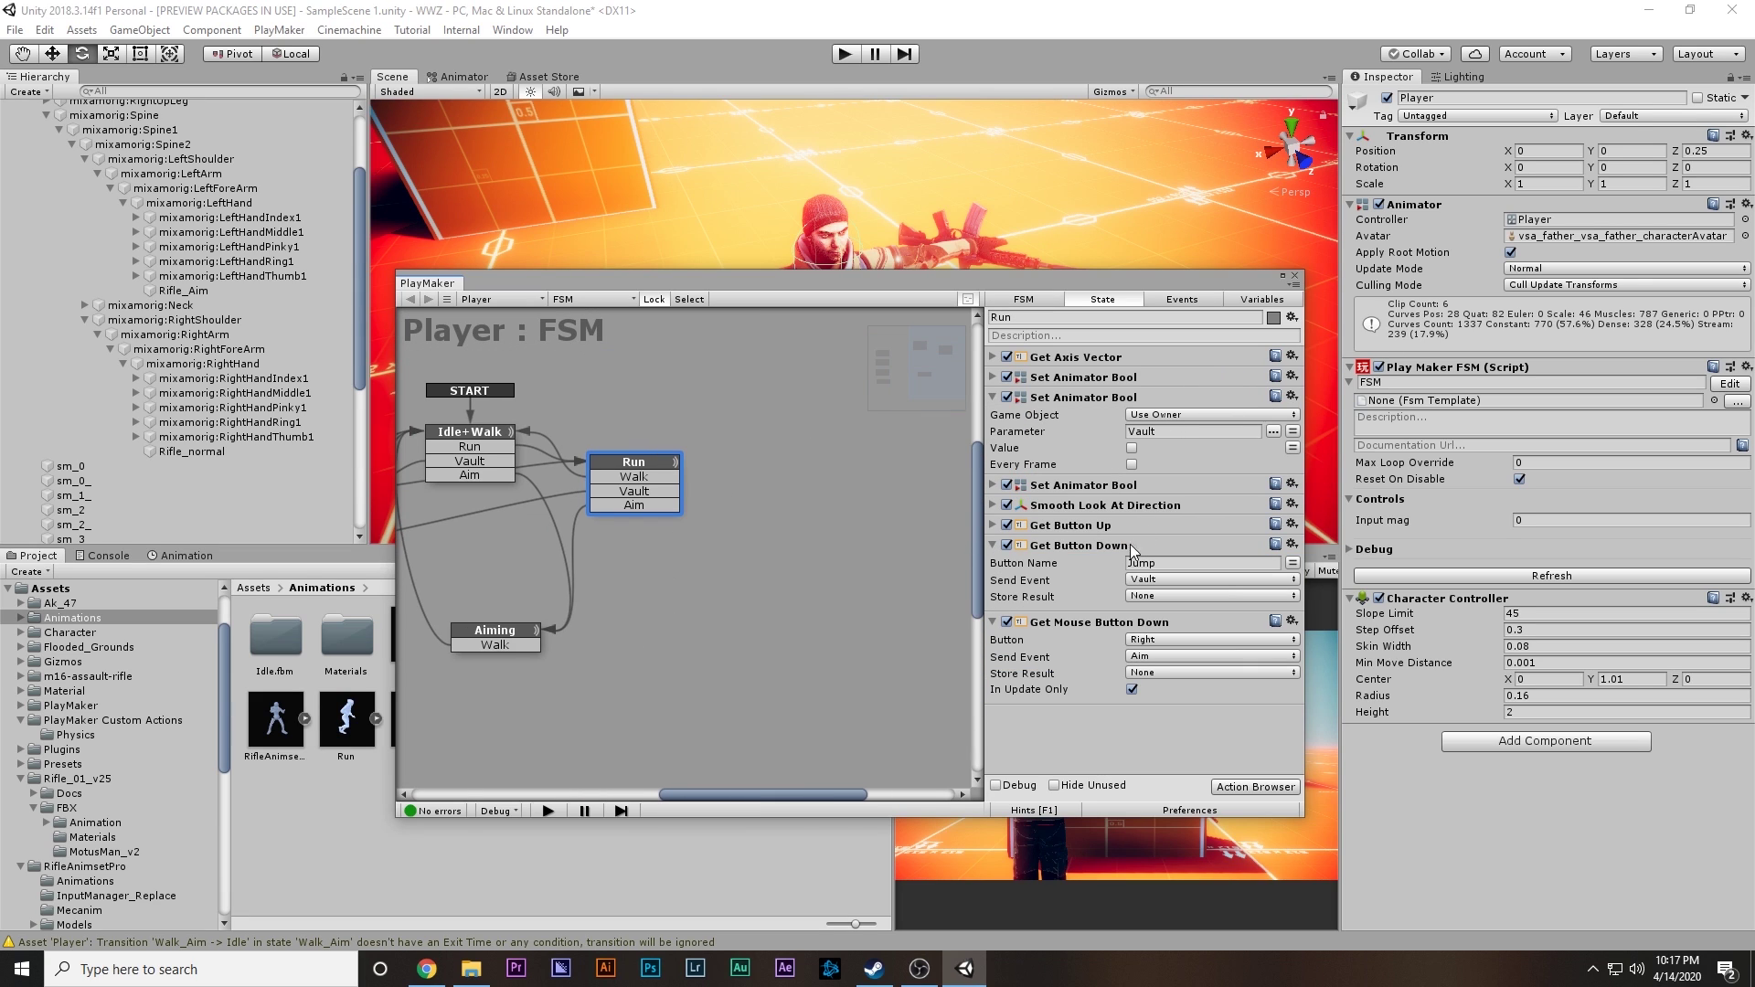
left_click(993, 400)
left_click(993, 474)
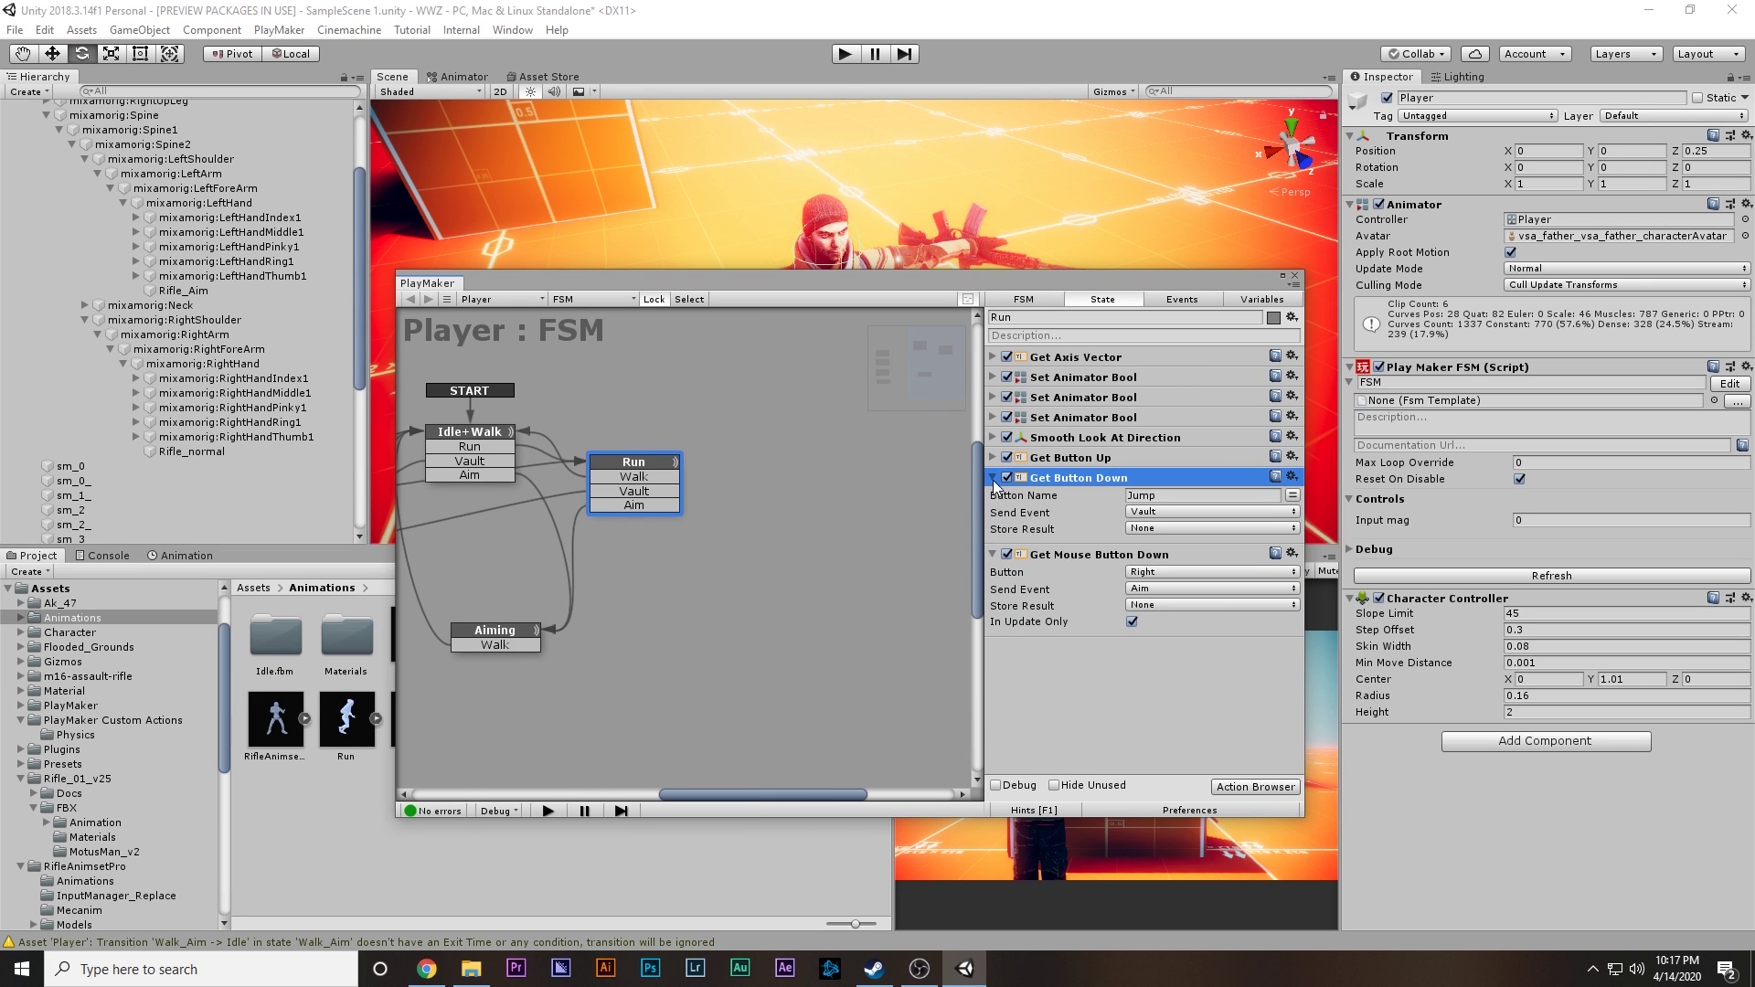
left_click(993, 481)
left_click(991, 499)
left_click(1033, 499)
key("ctrl+v")
Step: Paste both rifle actions into the Aiming state, set to activate Rifle_Aim and deactivate Rifle_normal, then close the FSM editor
middle_click_drag(529, 582, 643, 549)
left_click(637, 596)
left_click(994, 357)
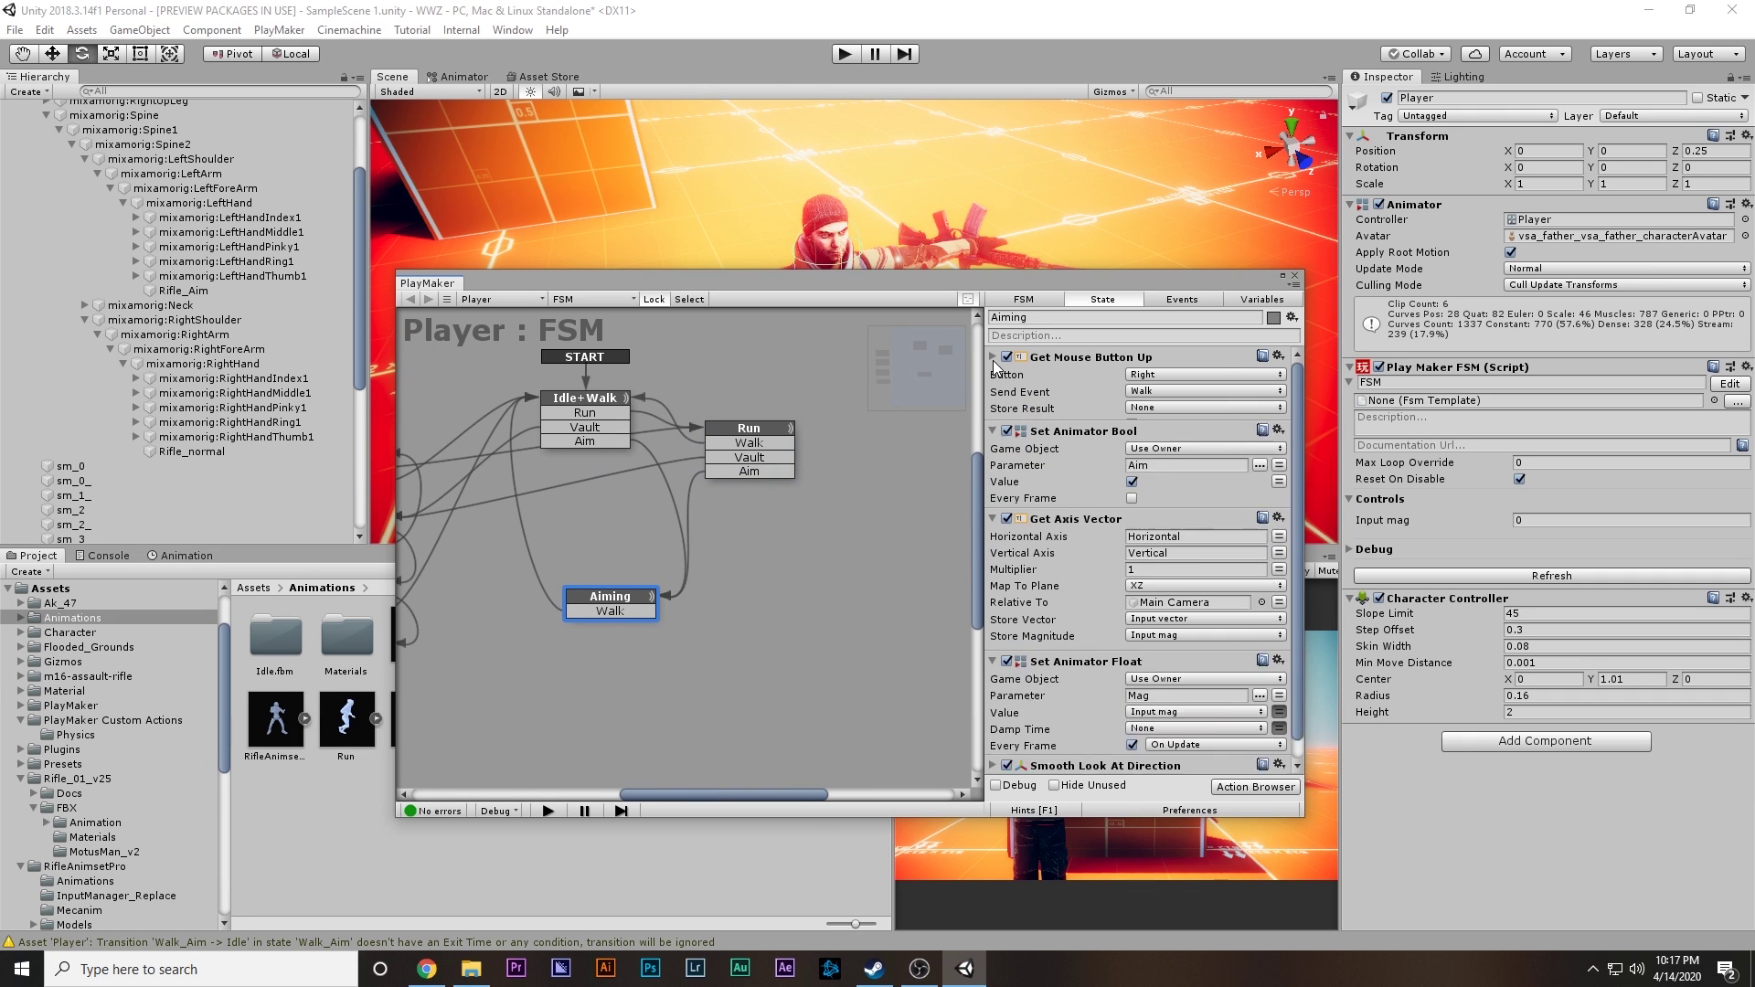
left_click(993, 376)
left_click(994, 397)
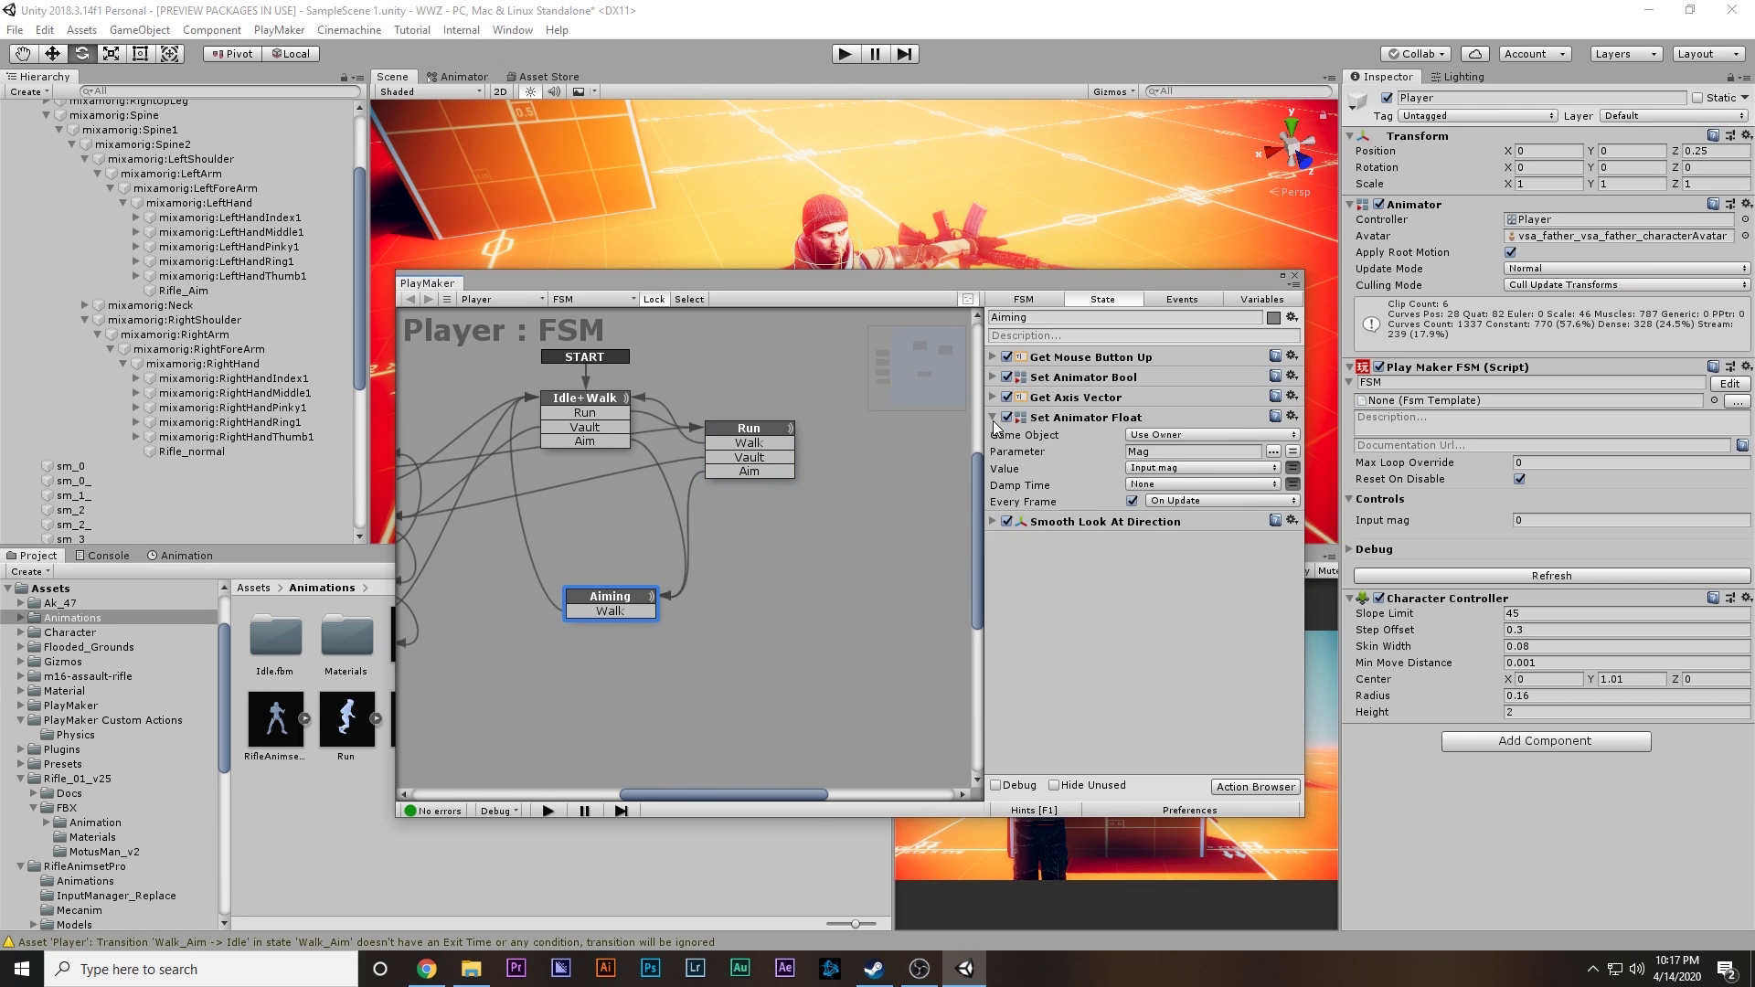
left_click(993, 418)
left_click(993, 438)
left_click(1064, 434)
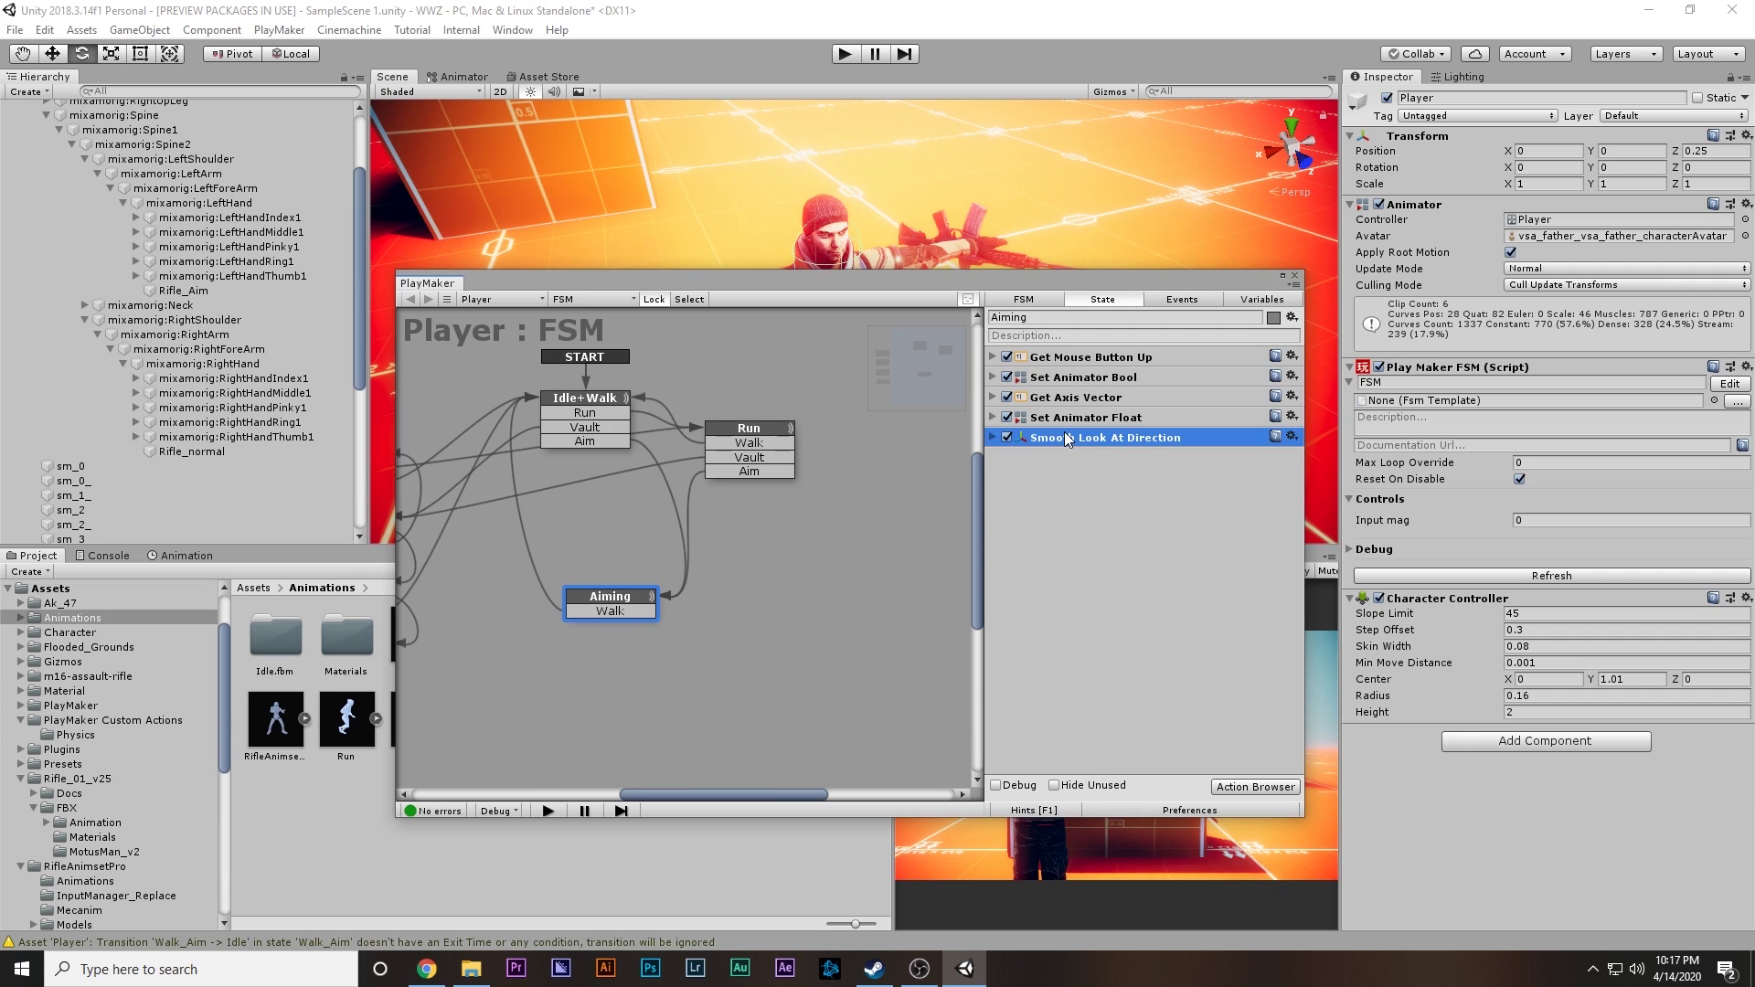
key("ctrl+v")
left_click(1131, 507)
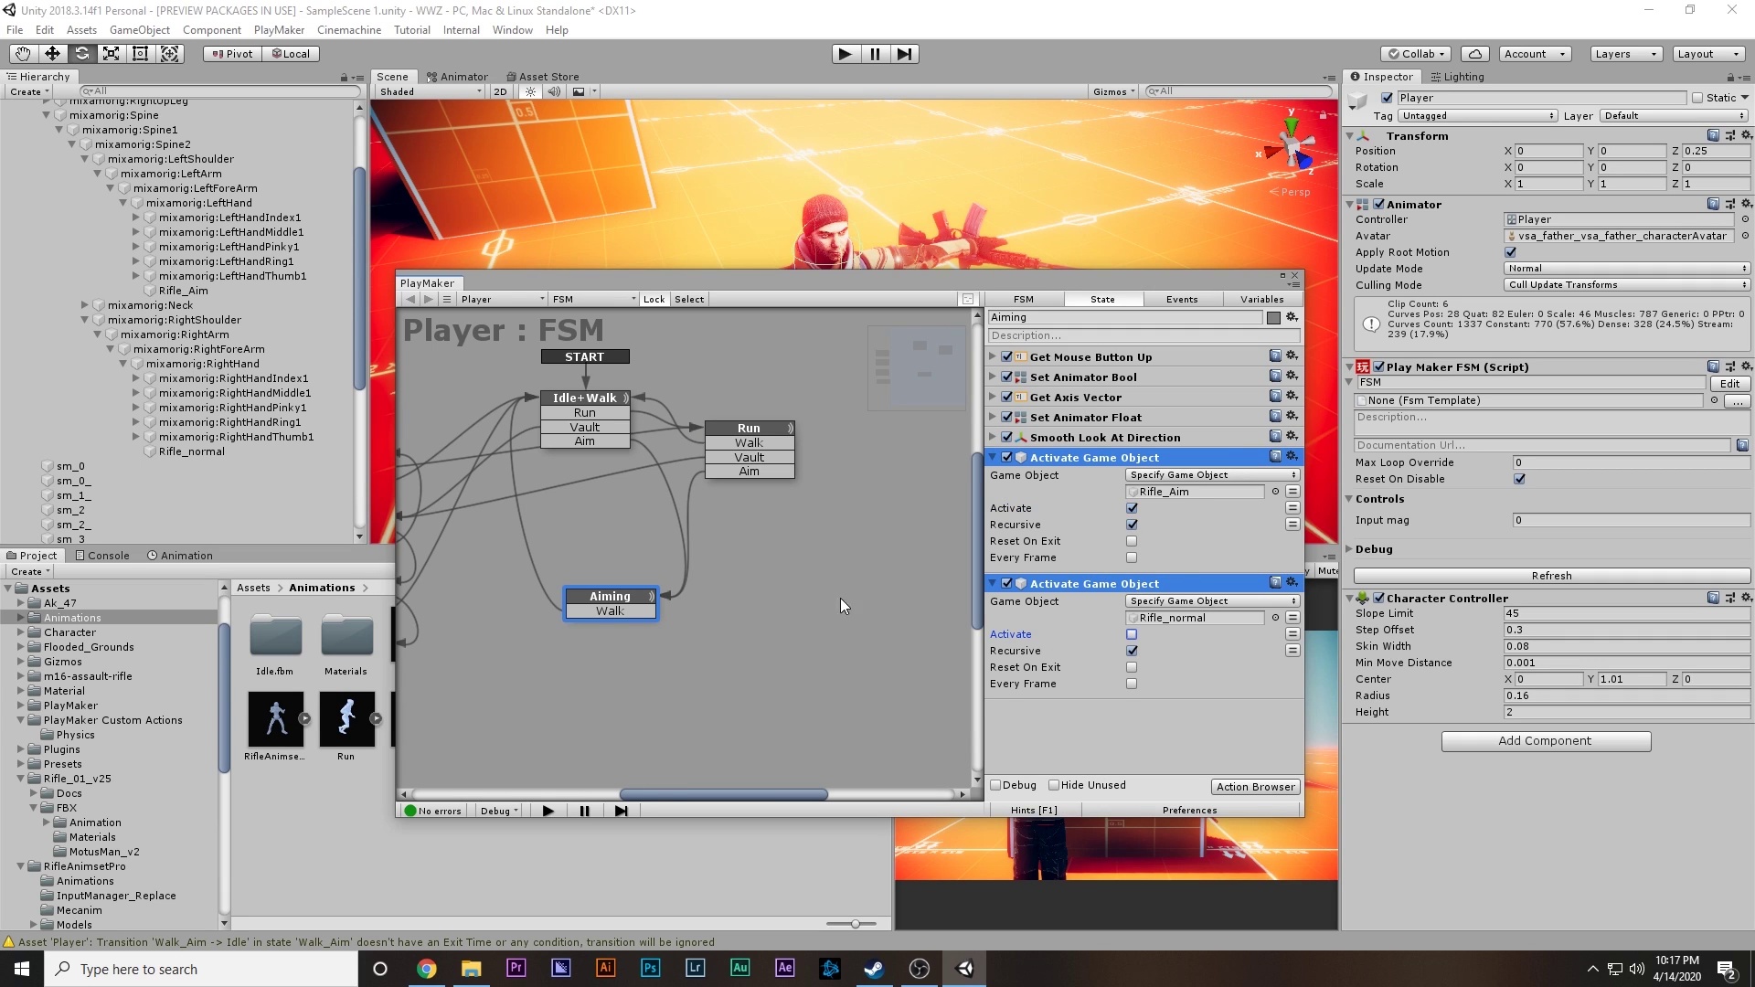
left_click(1298, 277)
Step: Play the game in an enlarged game view and aim with the character to check the rifle switching
key("shift+space")
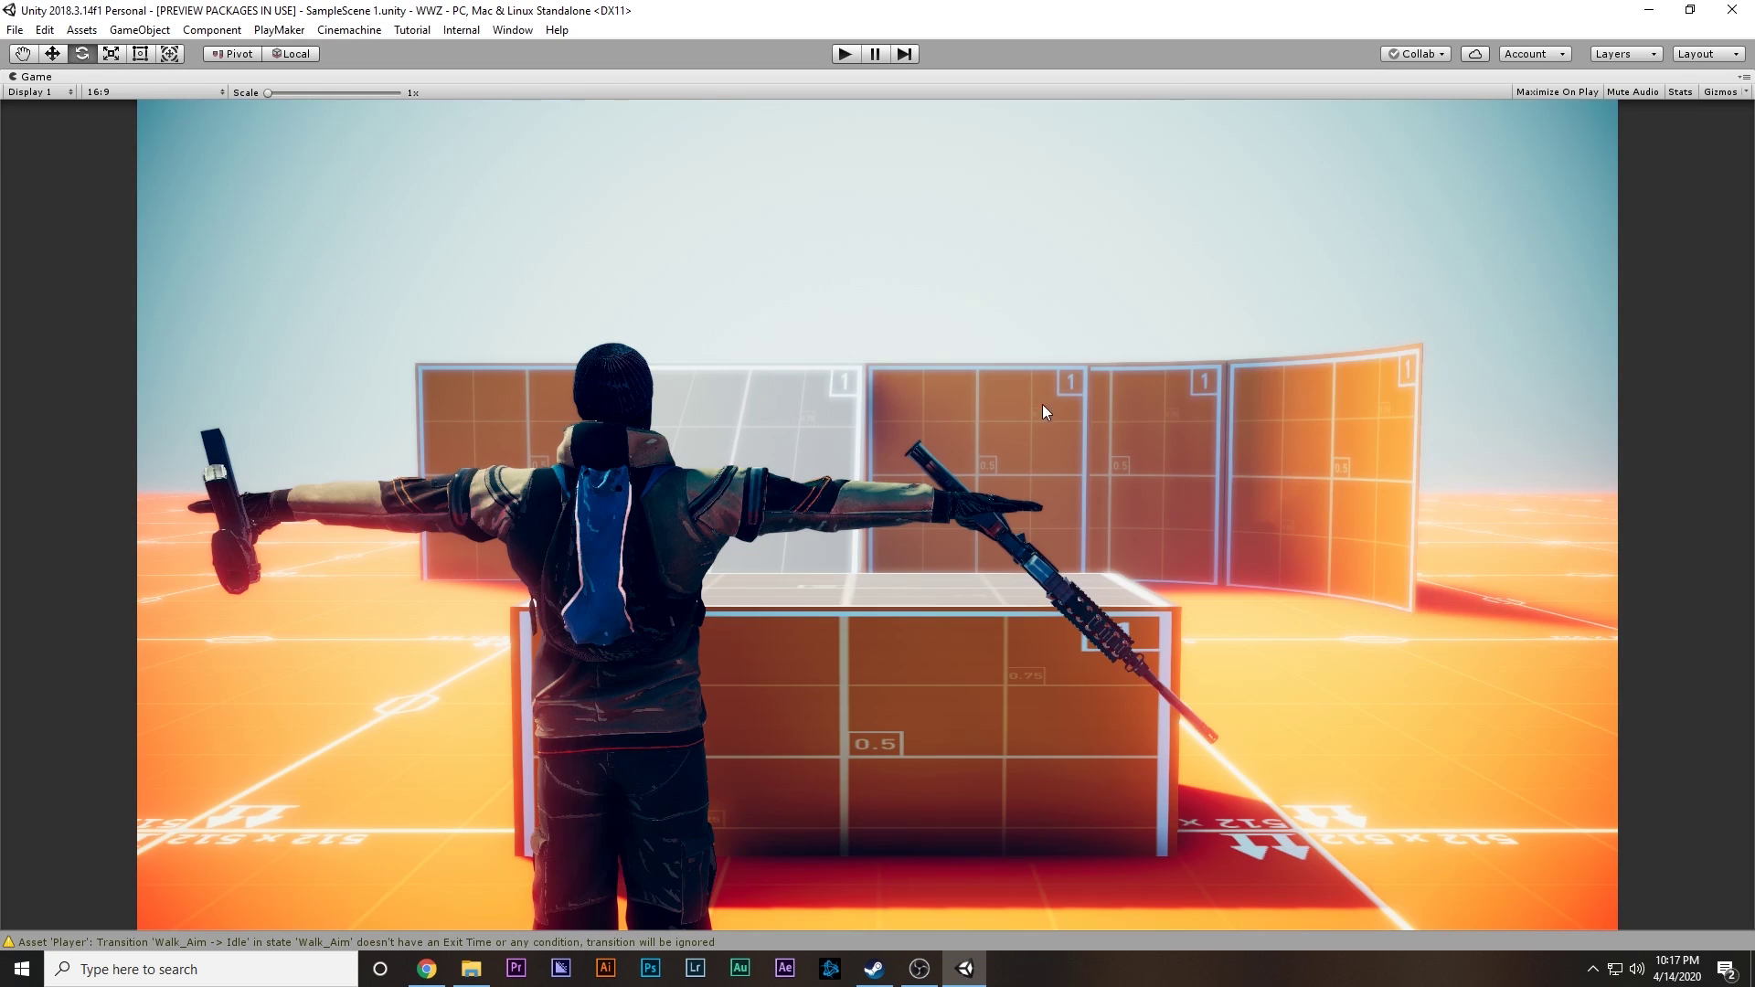
left_click(852, 60)
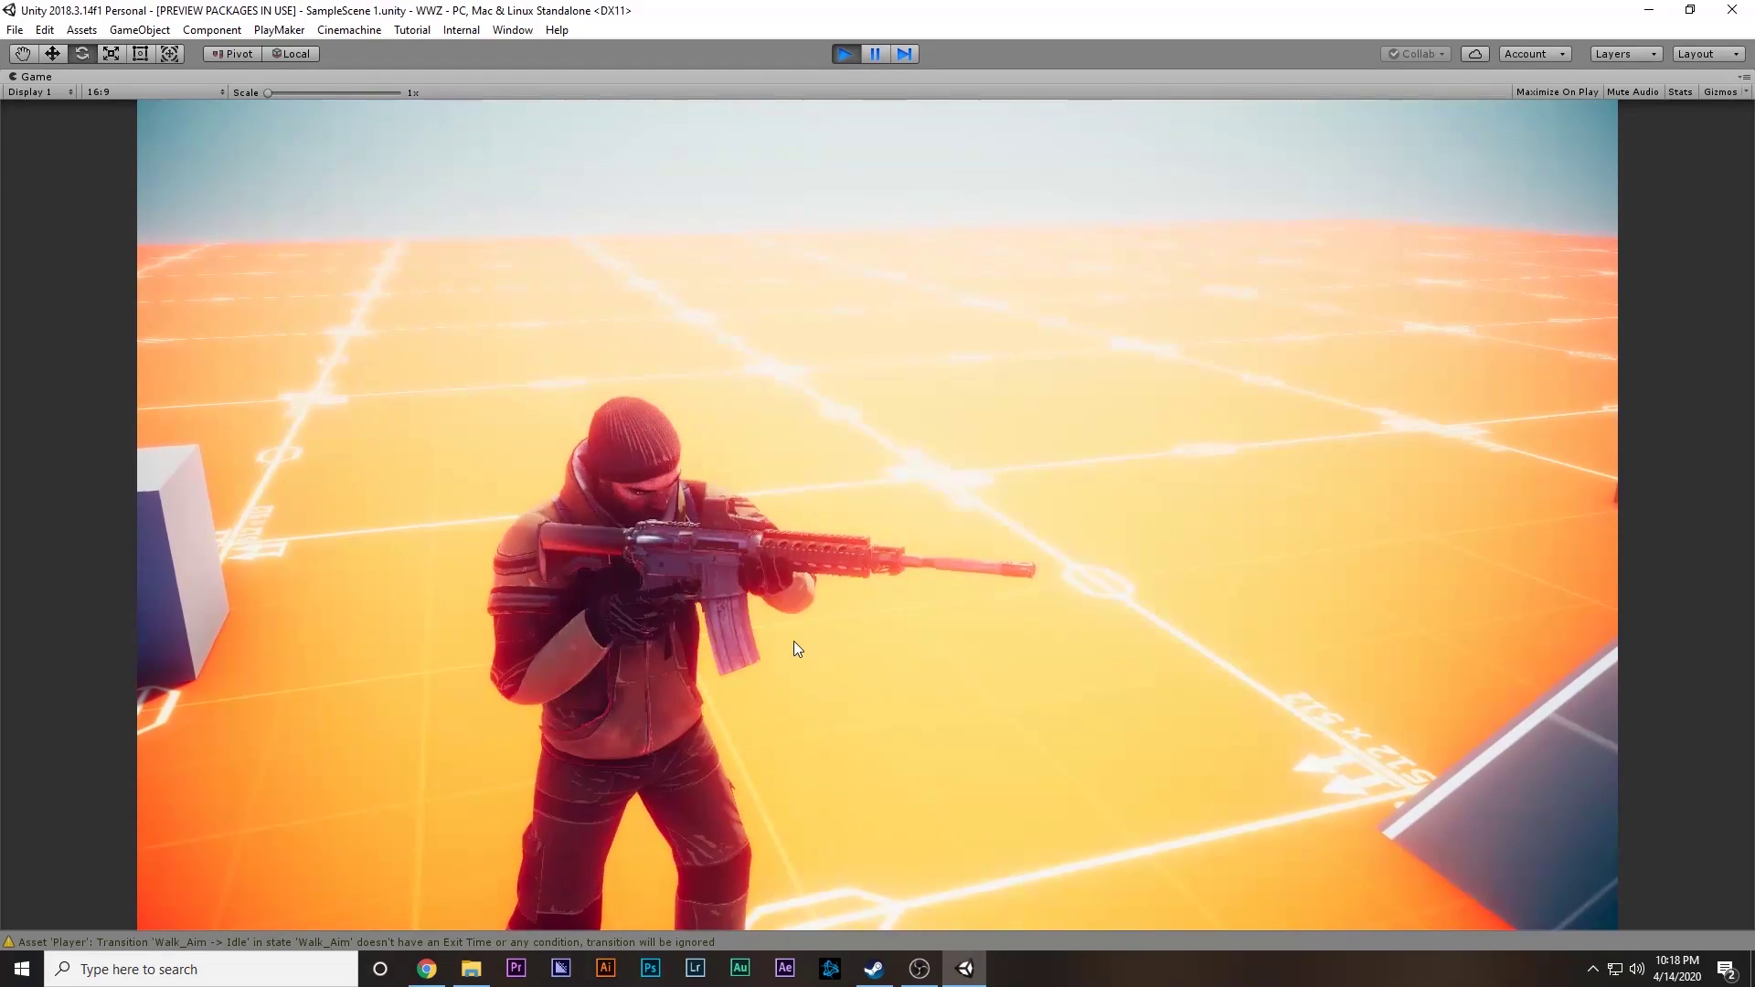
right_click(793, 640)
right_click_drag(794, 640, 982, 671)
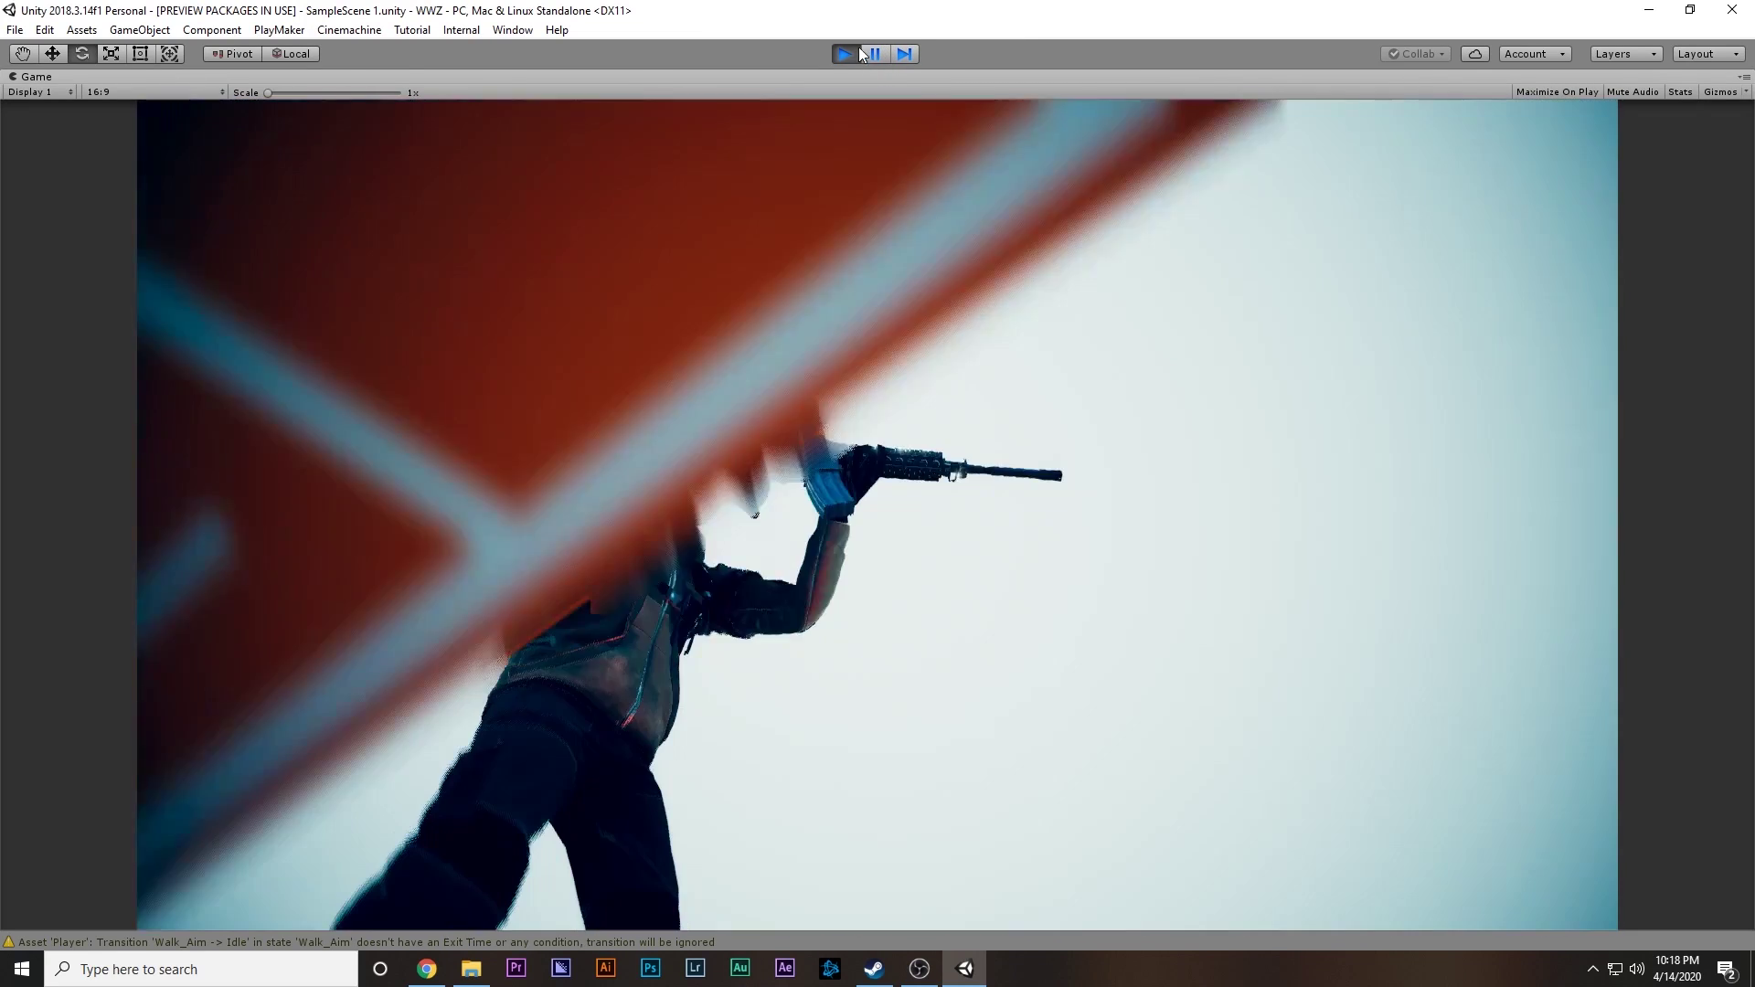
Step: Pause the game, refit Rifle_Aim at position -0.258, 0.015, -0.049 with Z rotation about -452.627, and copy its Transform component
left_click(879, 53)
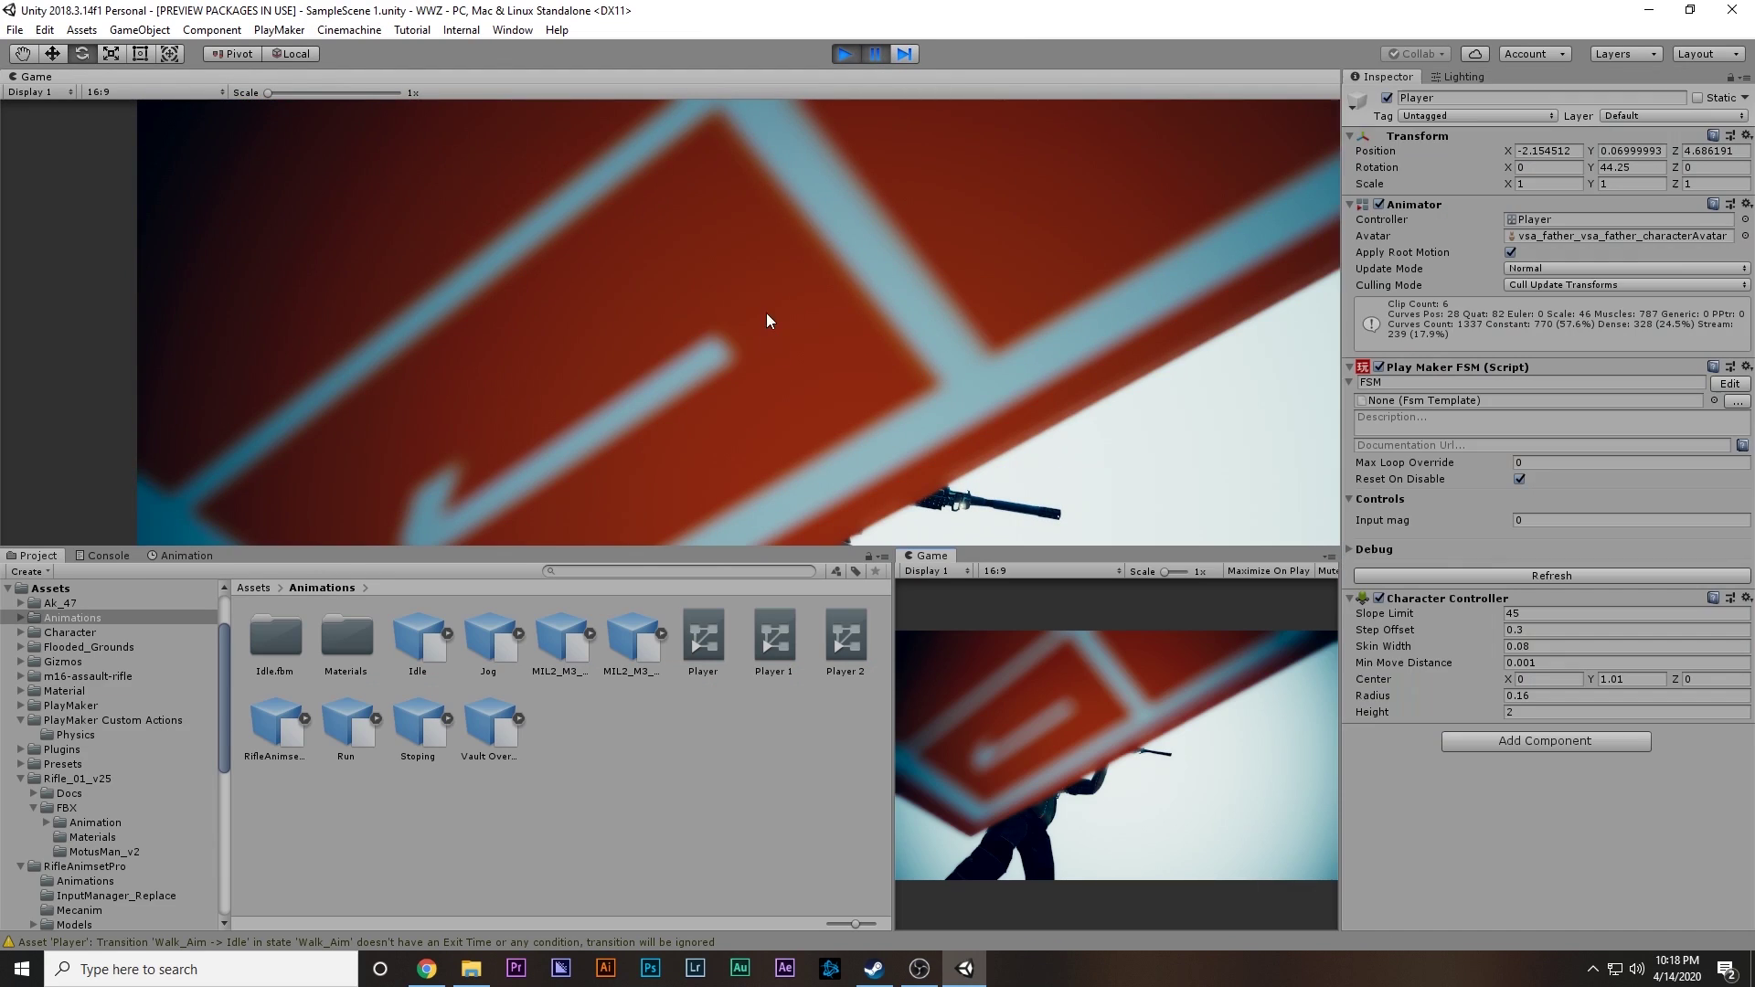
key("f")
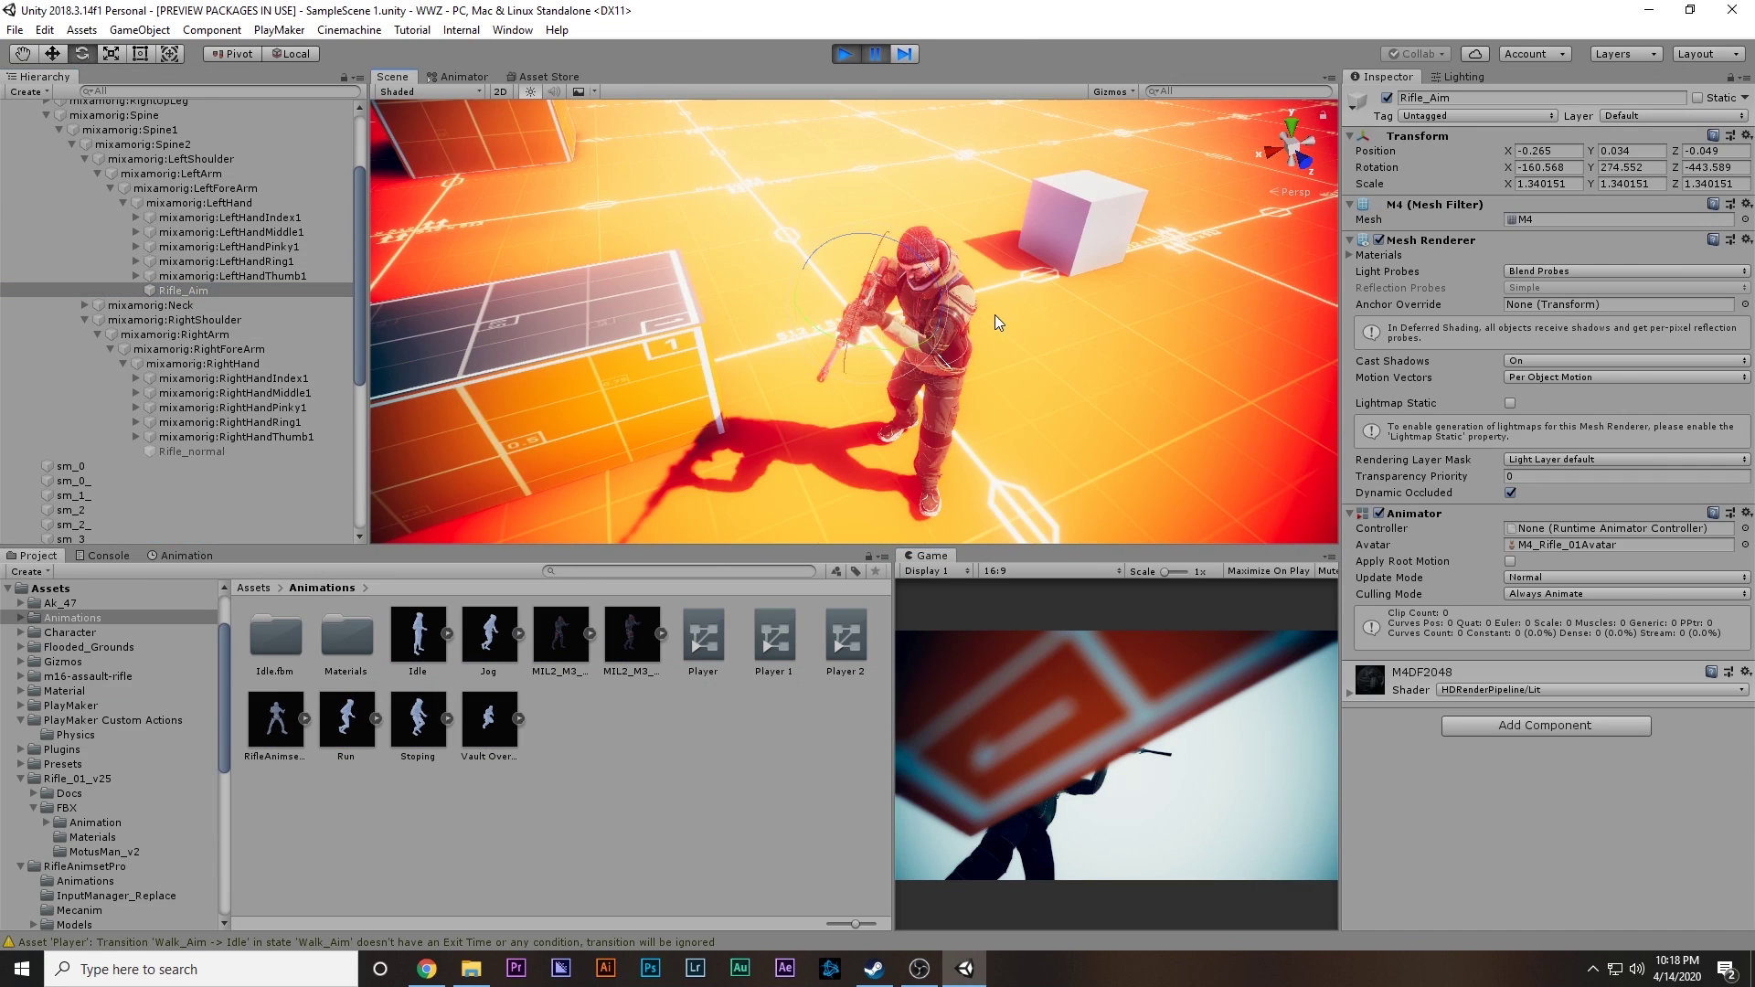
left_click_drag(876, 268, 865, 255)
key("w")
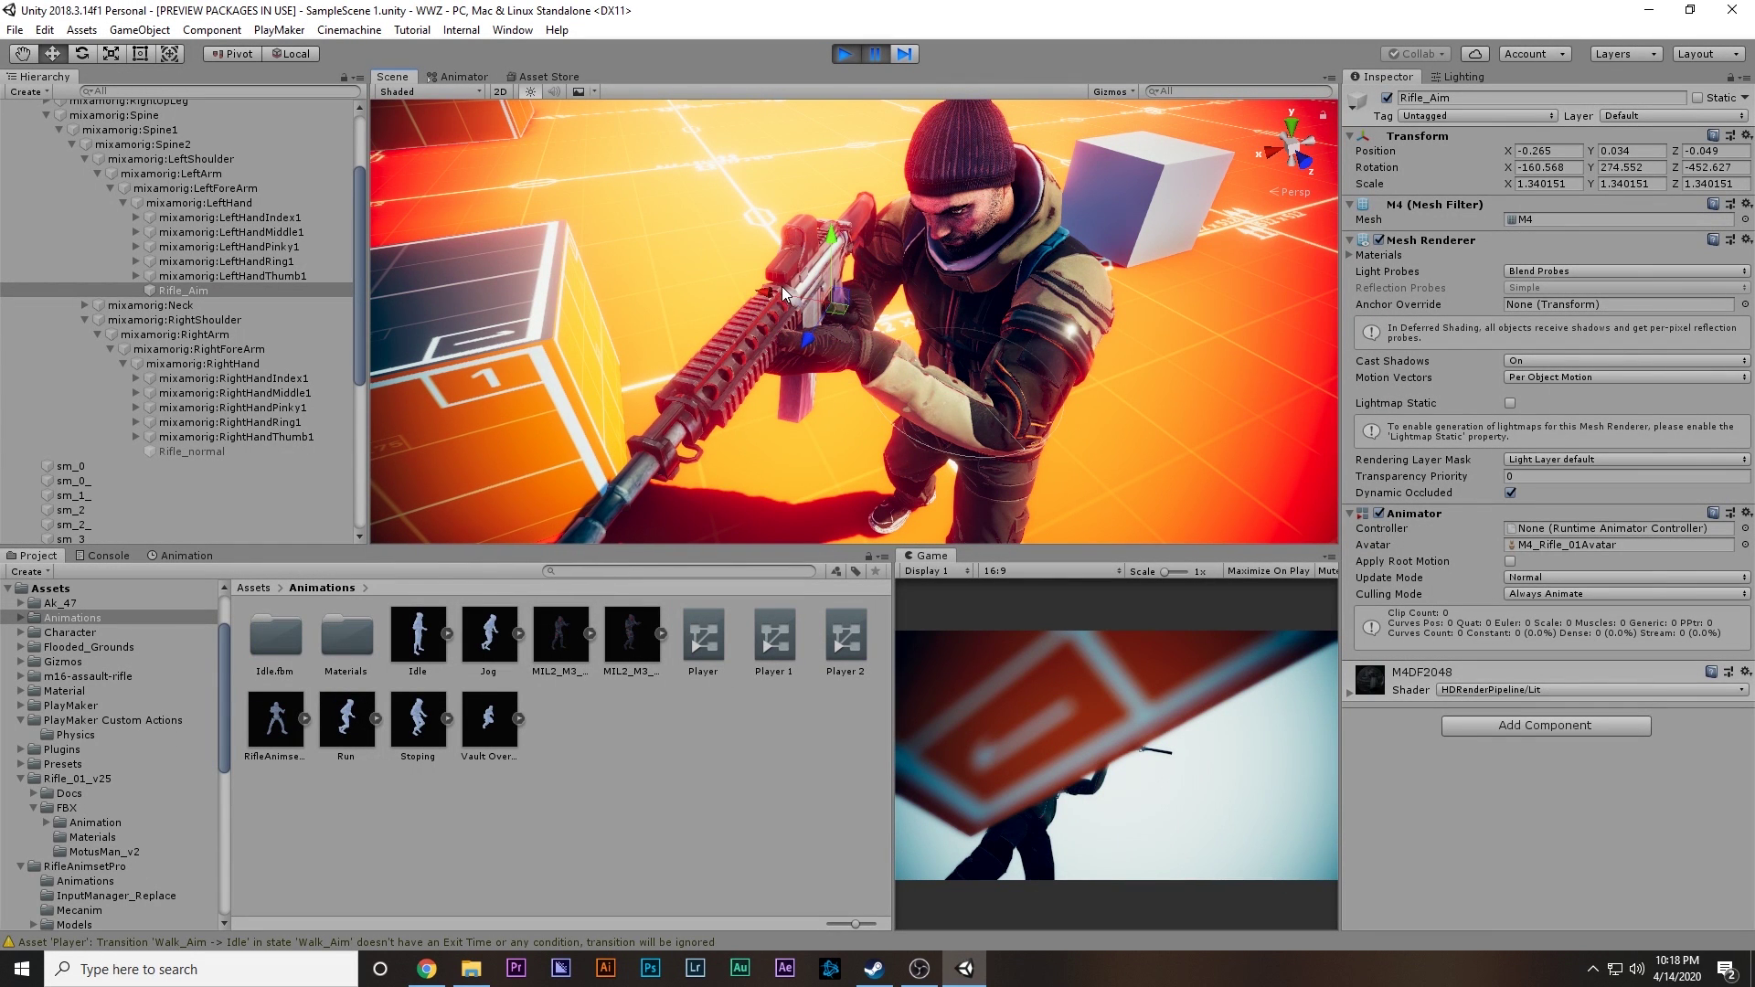
left_click_drag(776, 299, 793, 300)
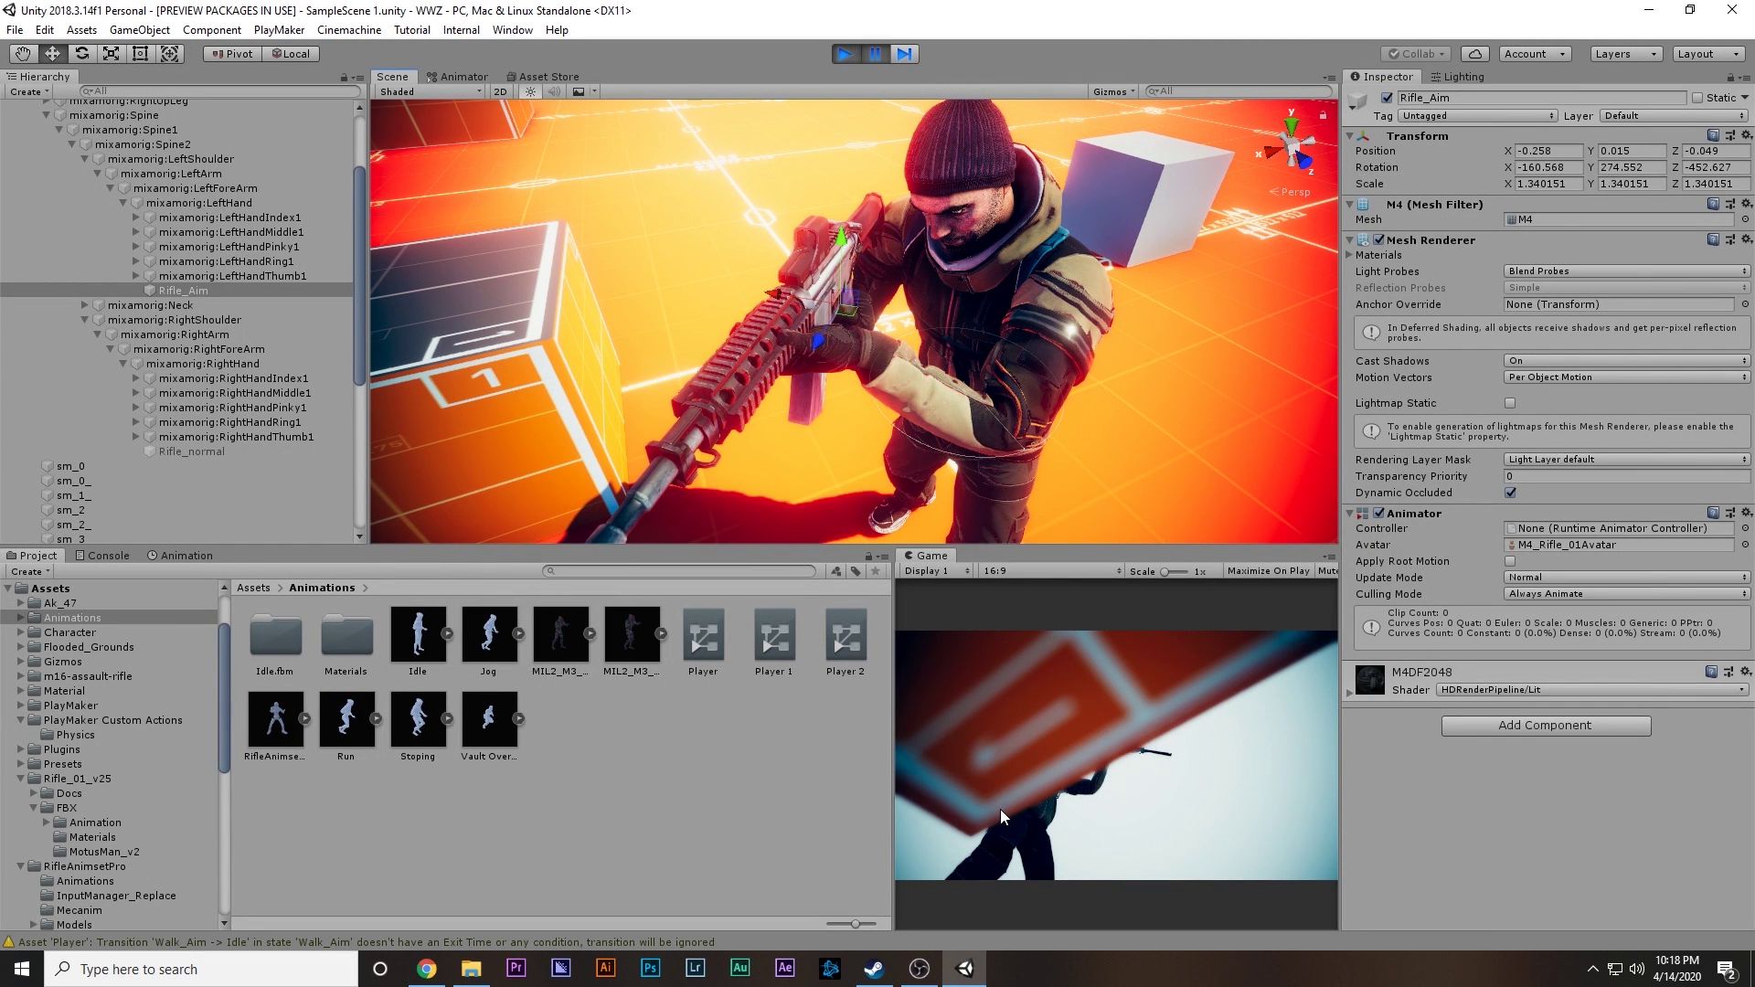
left_click(1746, 135)
left_click(1590, 226)
Step: Resume the game, check the refitted rifle in the enlarged scene and game views, and stop playing
key("shift+space")
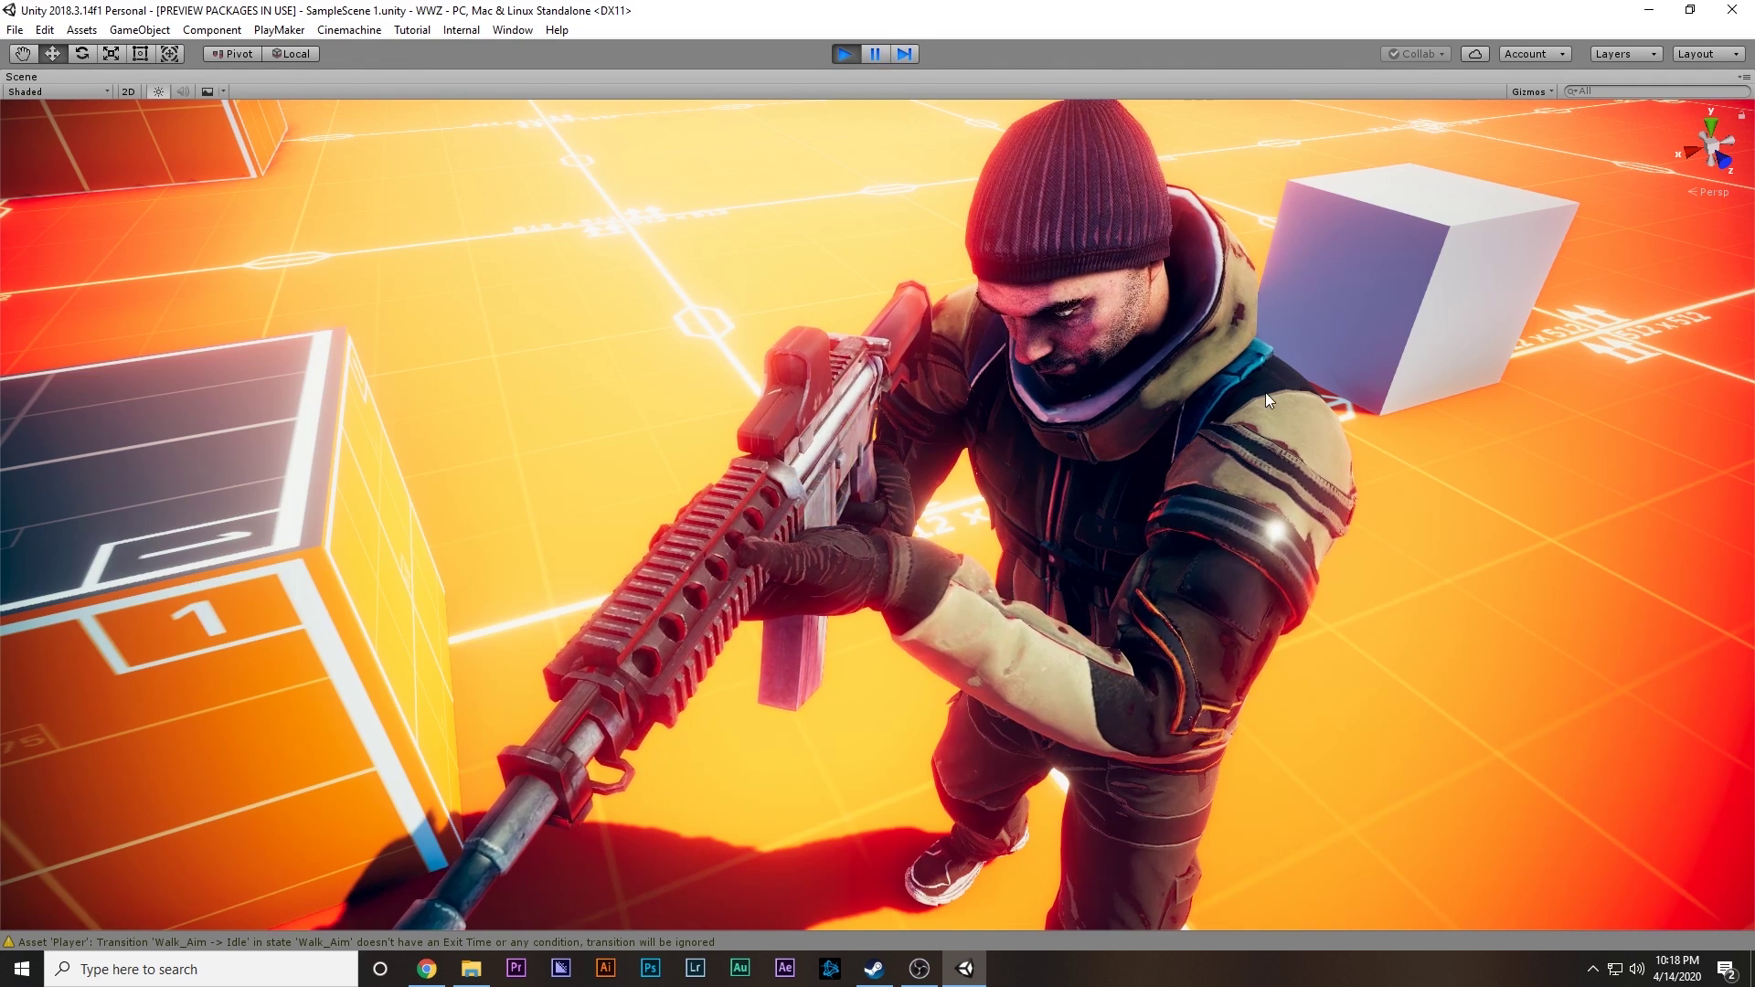
left_click(878, 51)
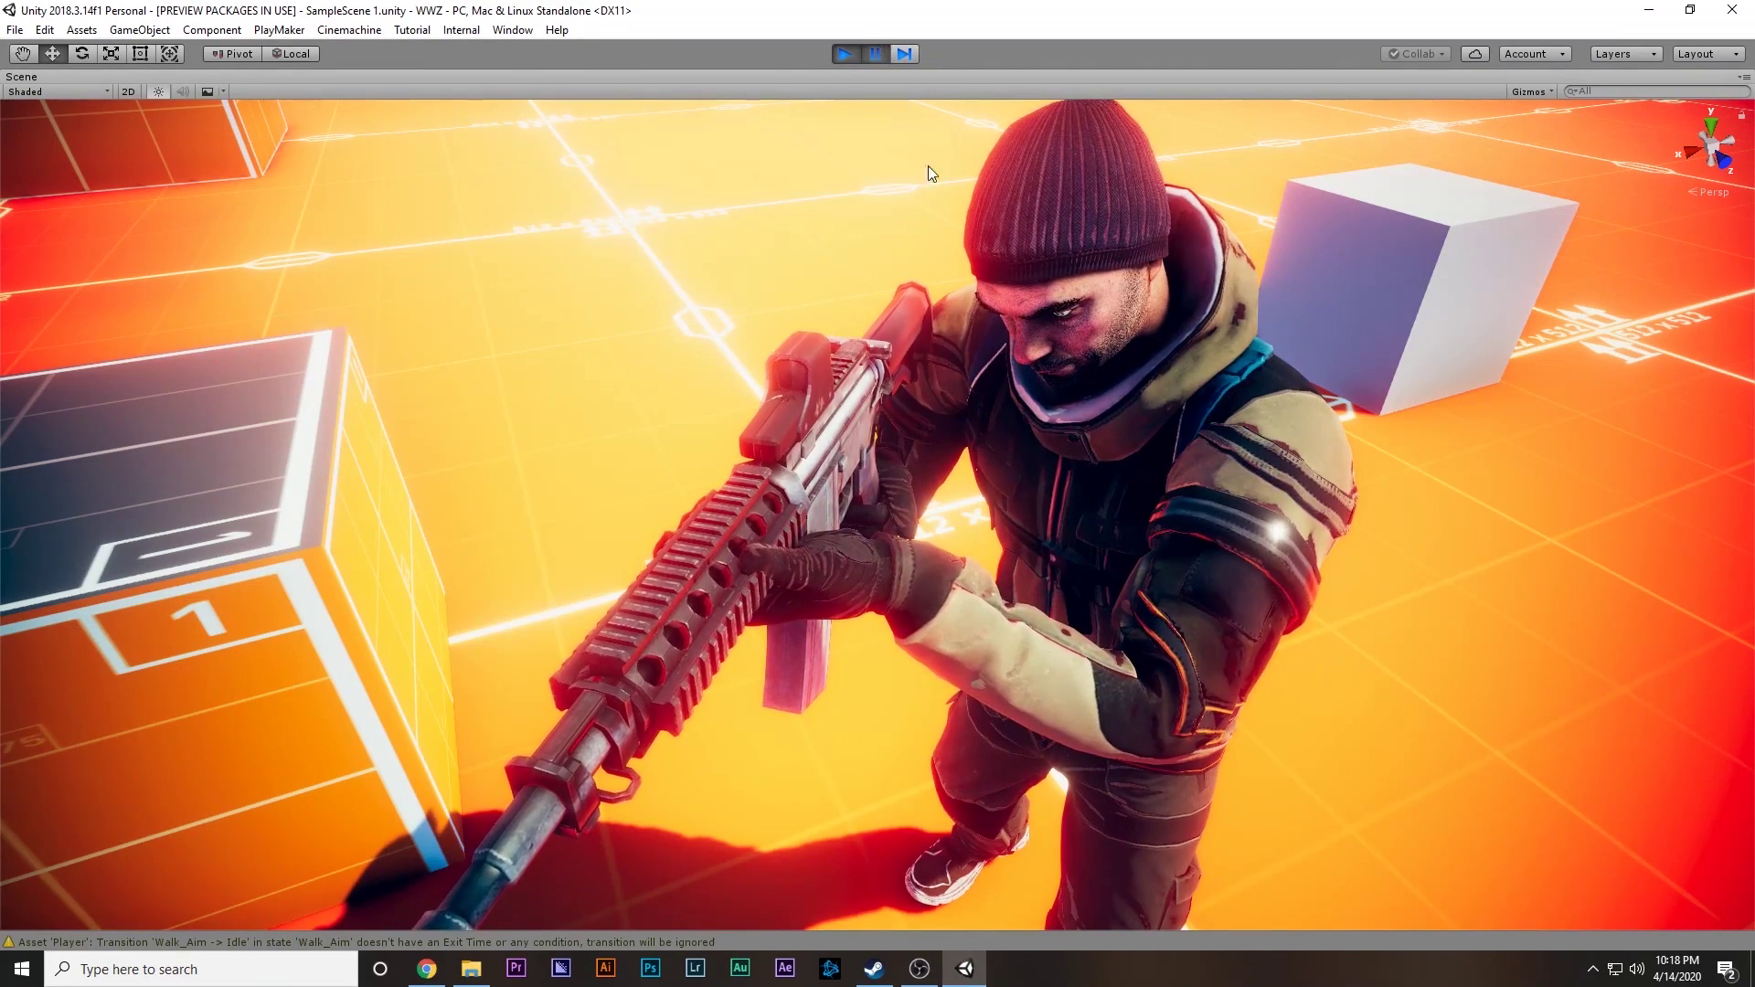
key("shift+space")
key("shift+space")
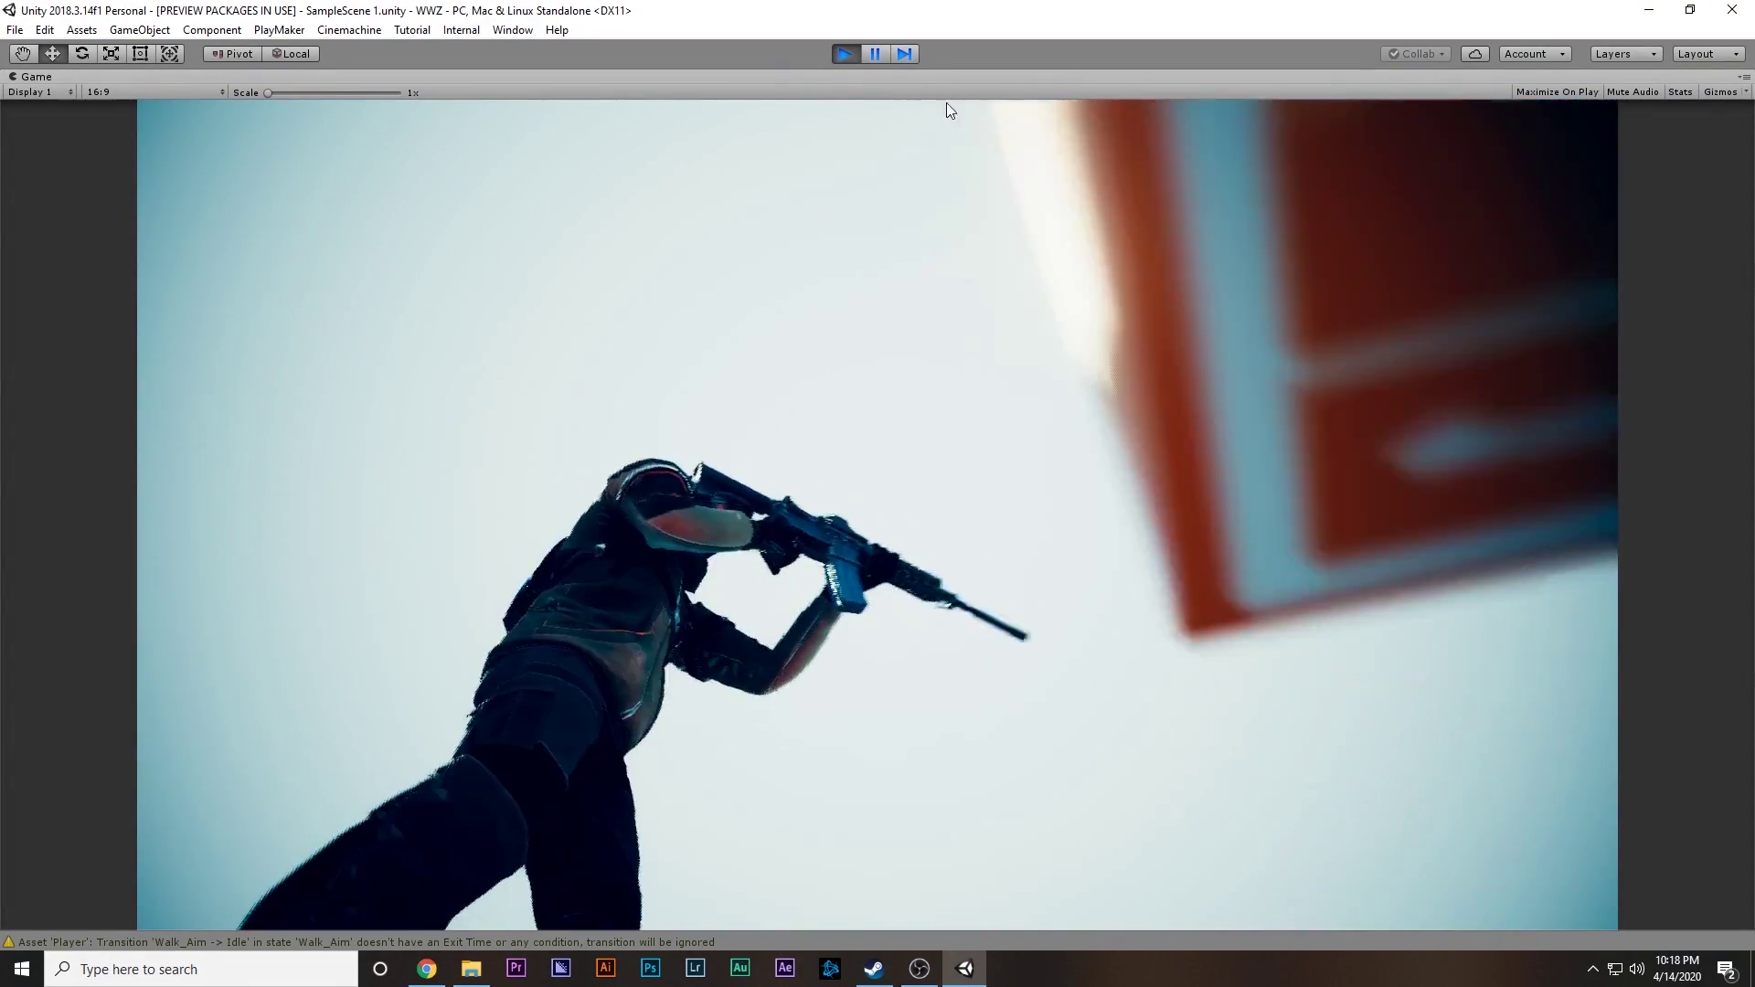
left_click(846, 54)
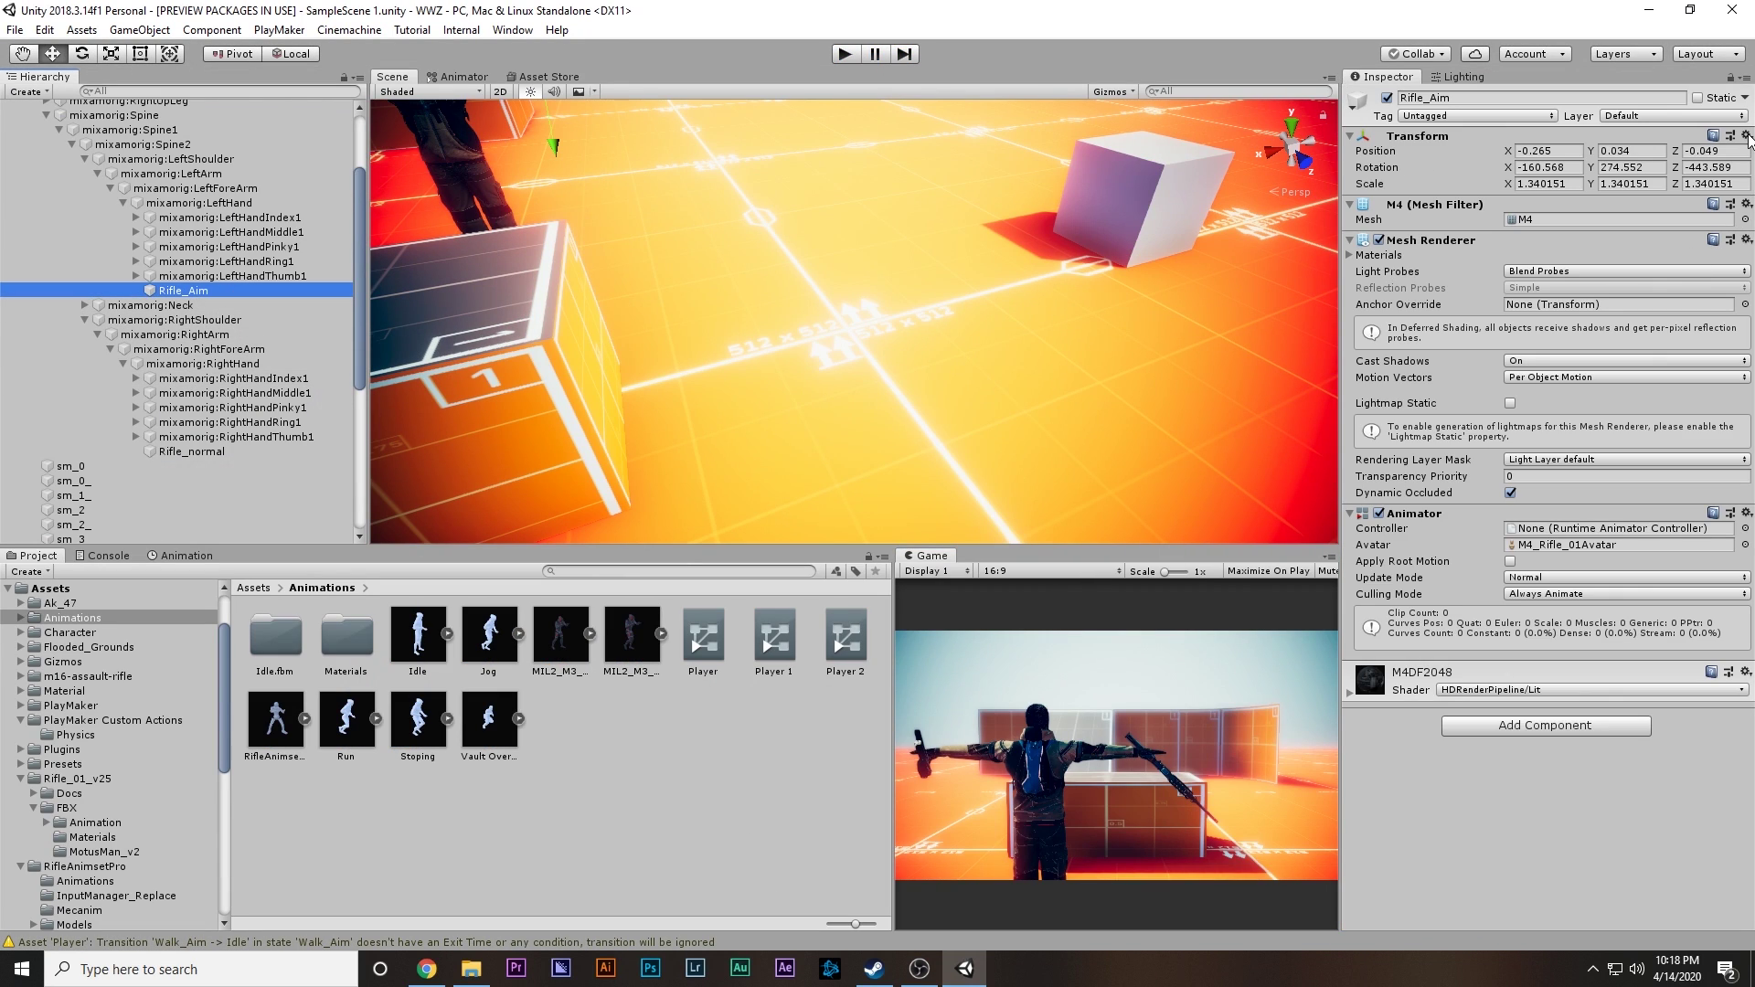
Step: Paste the copied Transform values onto Rifle_Aim outside play mode and save the scene
left_click(1746, 135)
left_click(1645, 263)
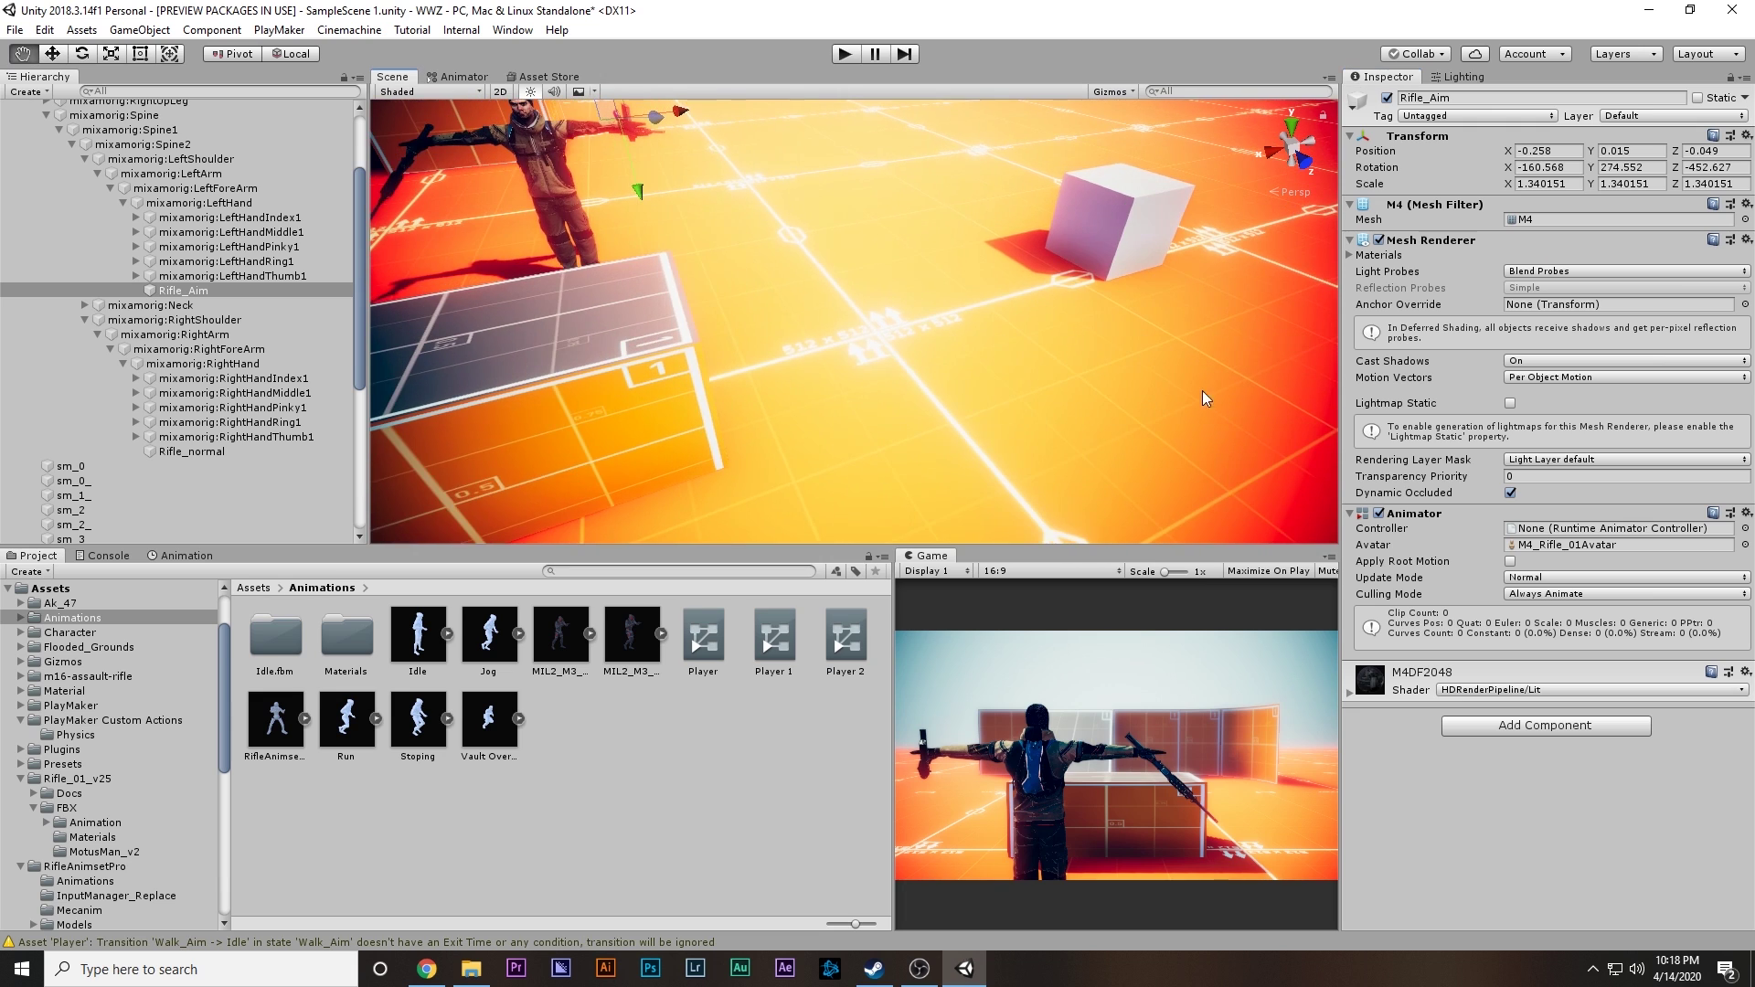
key("ctrl+s")
right_click_drag(996, 298, 939, 212)
key("w")
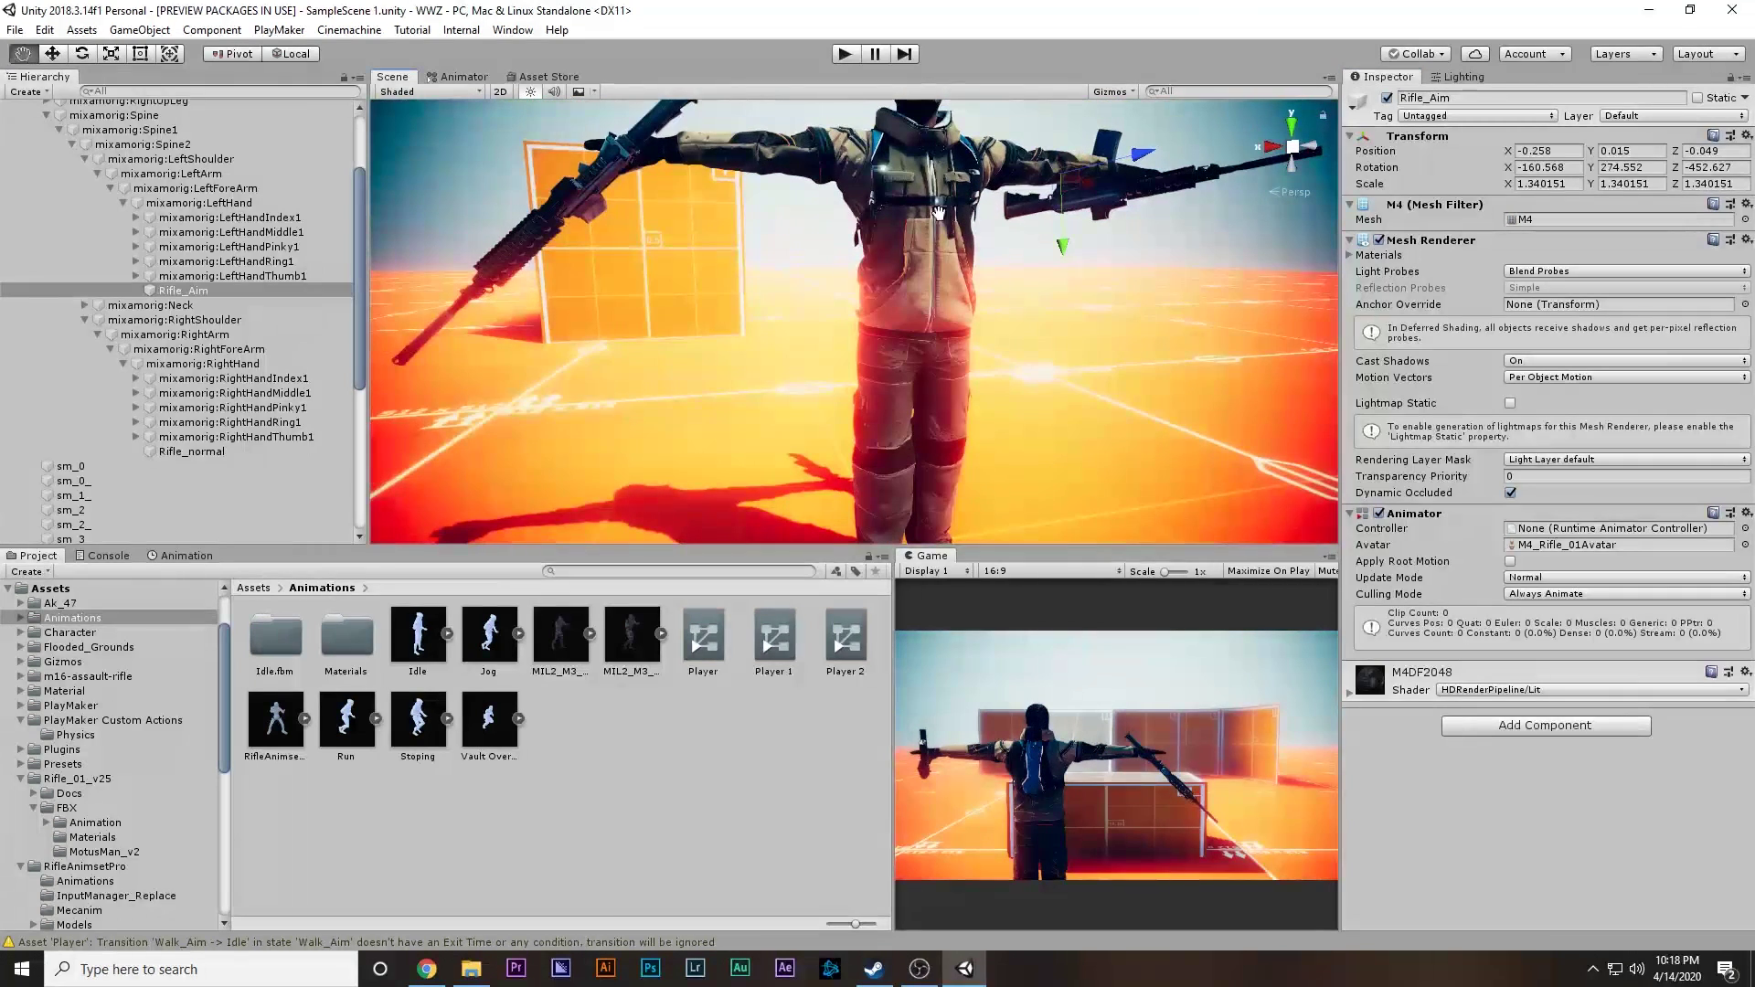
middle_click_drag(939, 213, 872, 325)
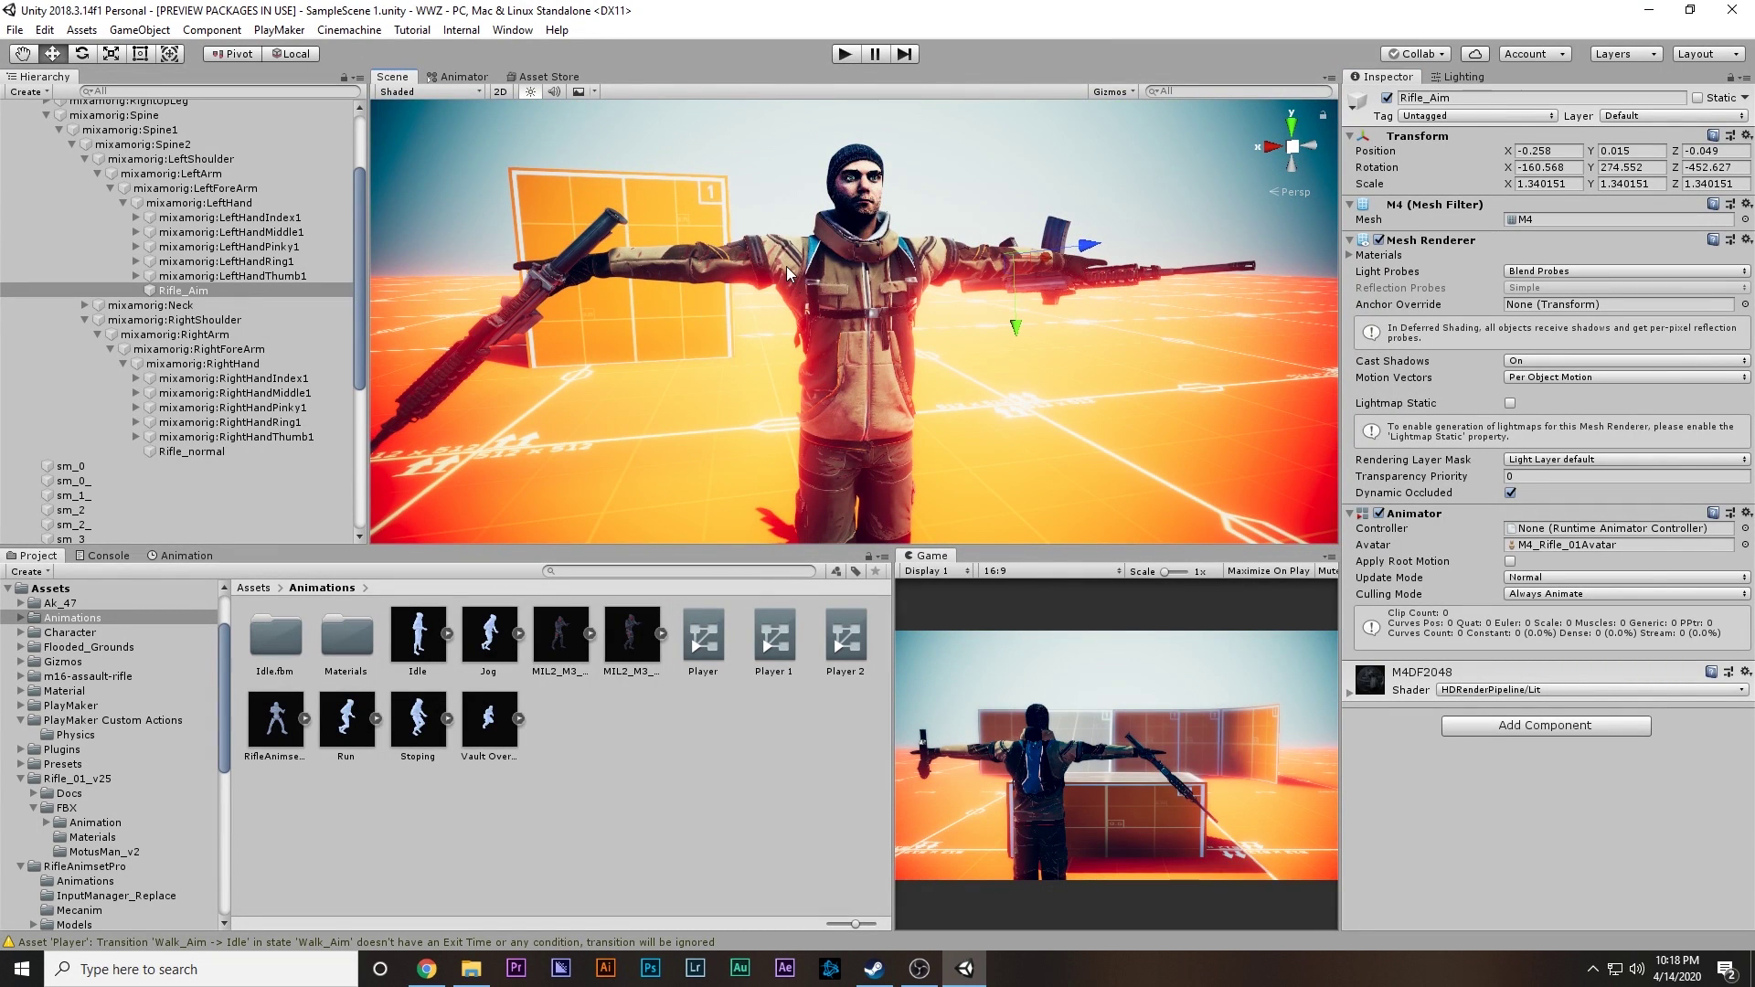
Step: Create an empty object at Main Camera's location, place it directly under Cam_Base, and name it Normal_Position
scroll(137, 182, "up", 3)
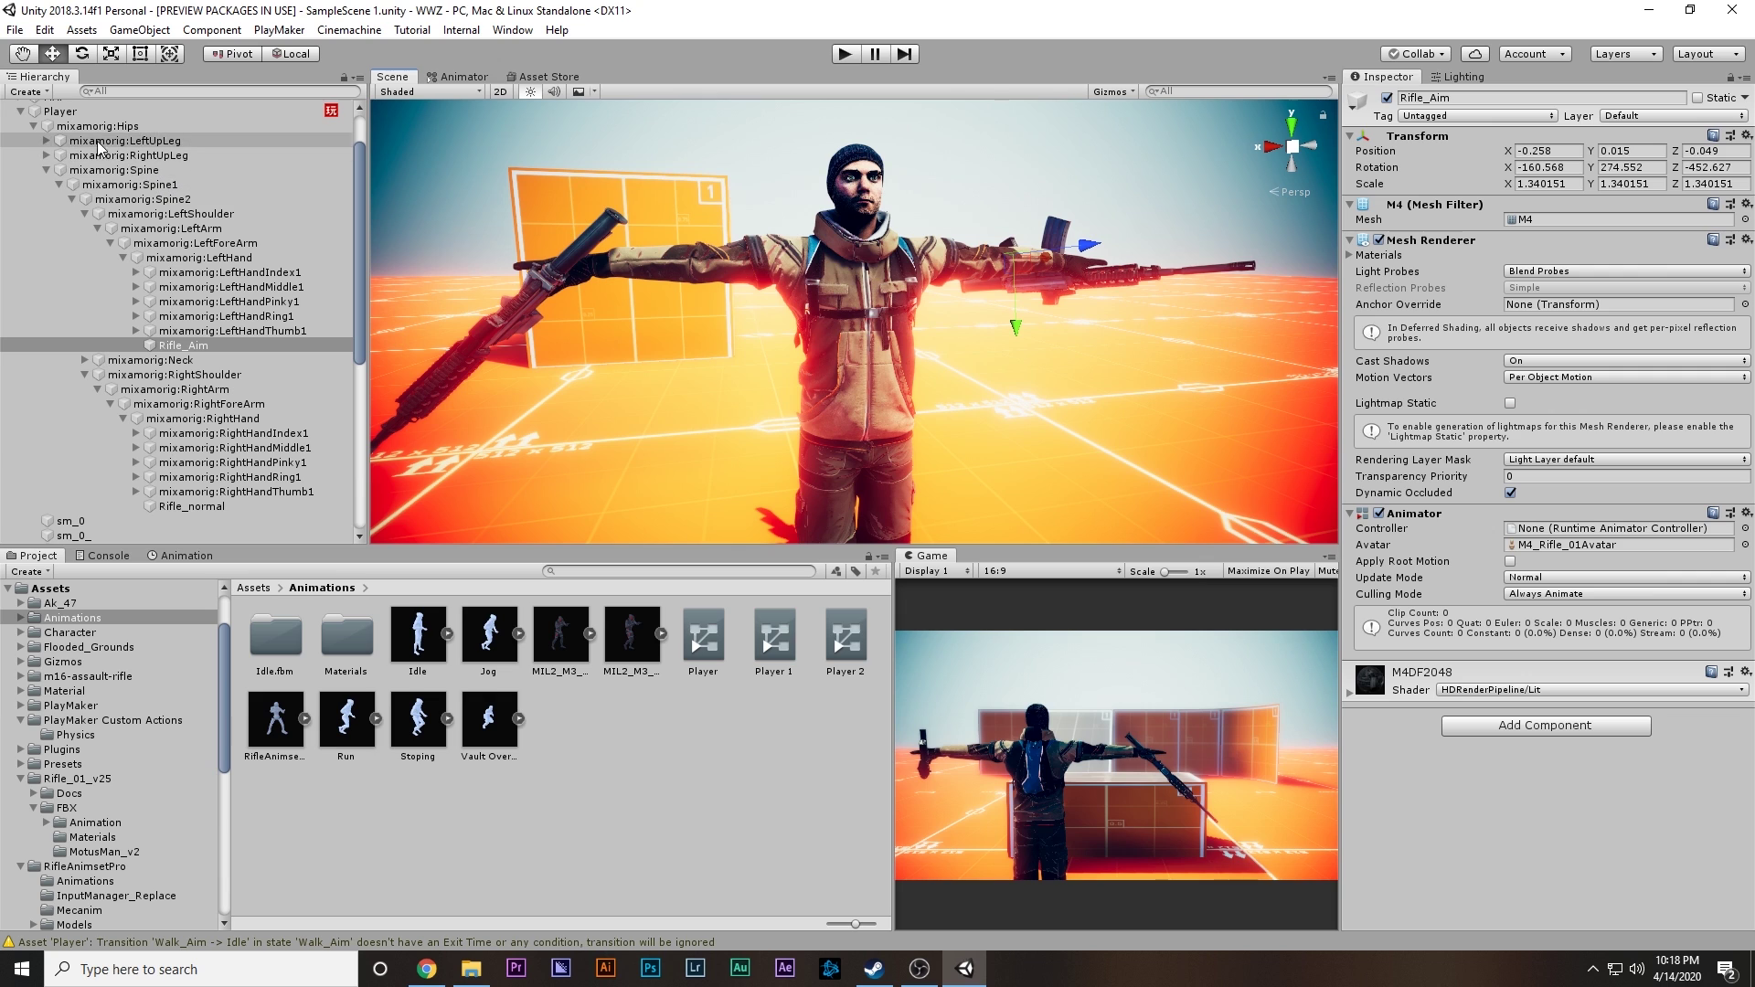
left_click(20, 110)
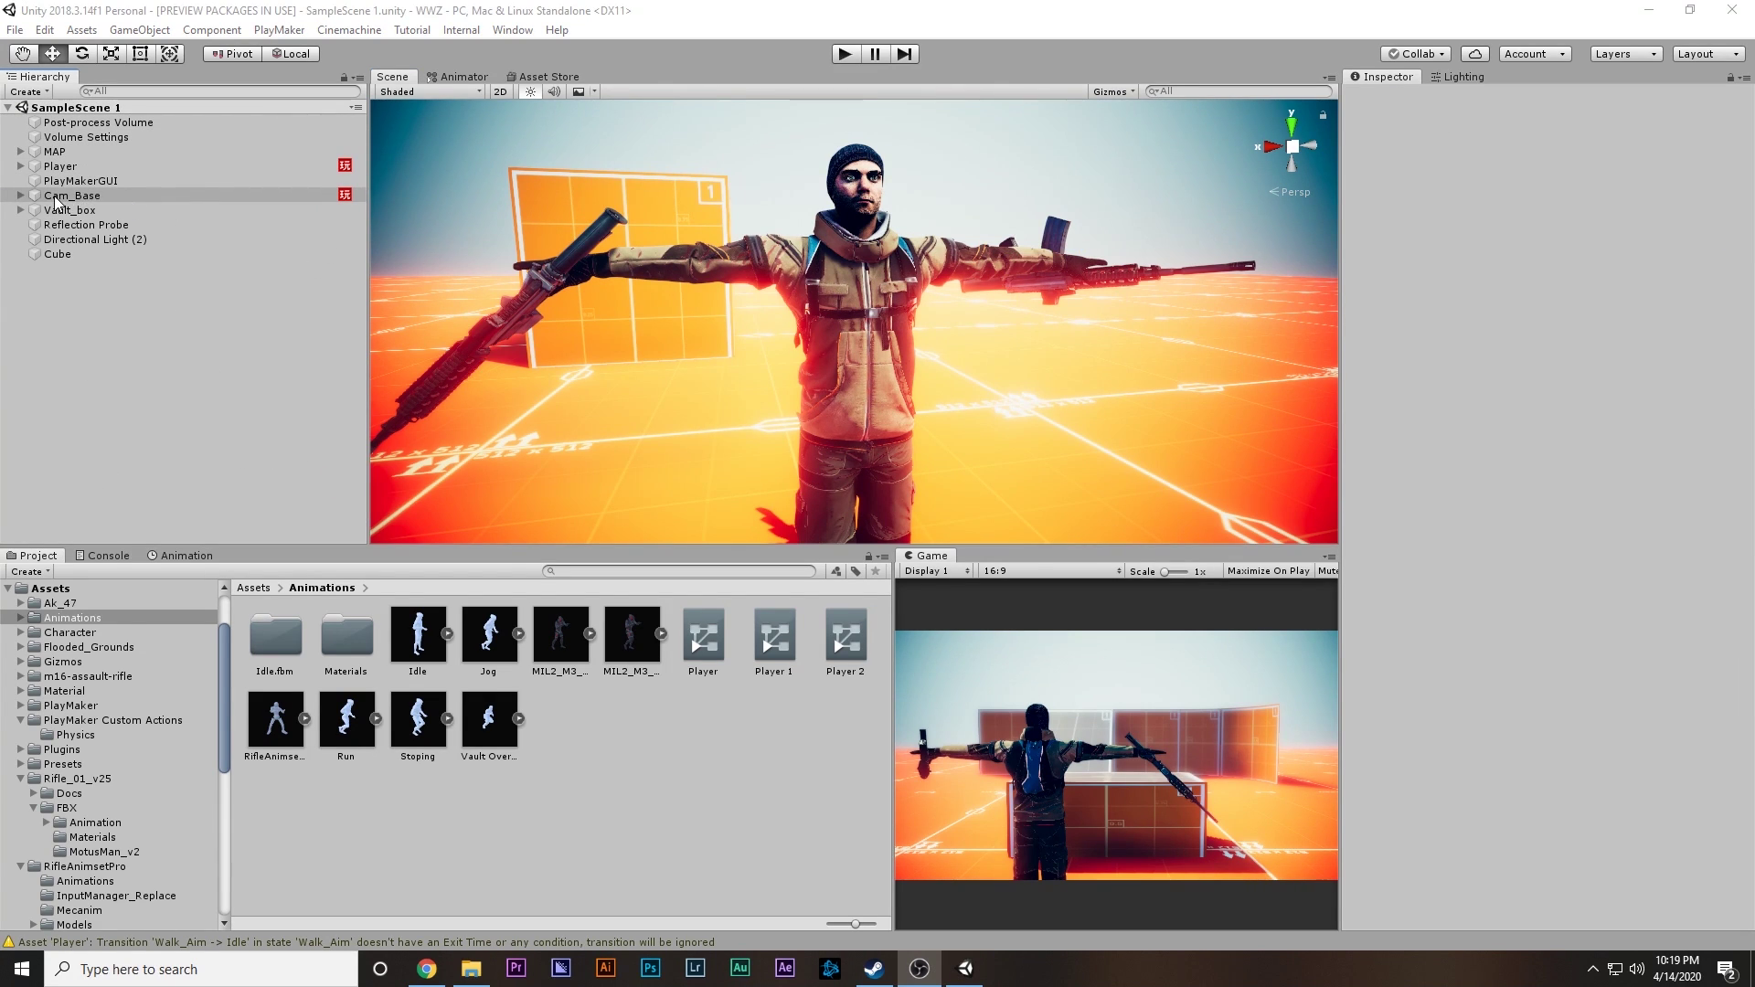
left_click(57, 196)
left_click(20, 196)
left_click(87, 210)
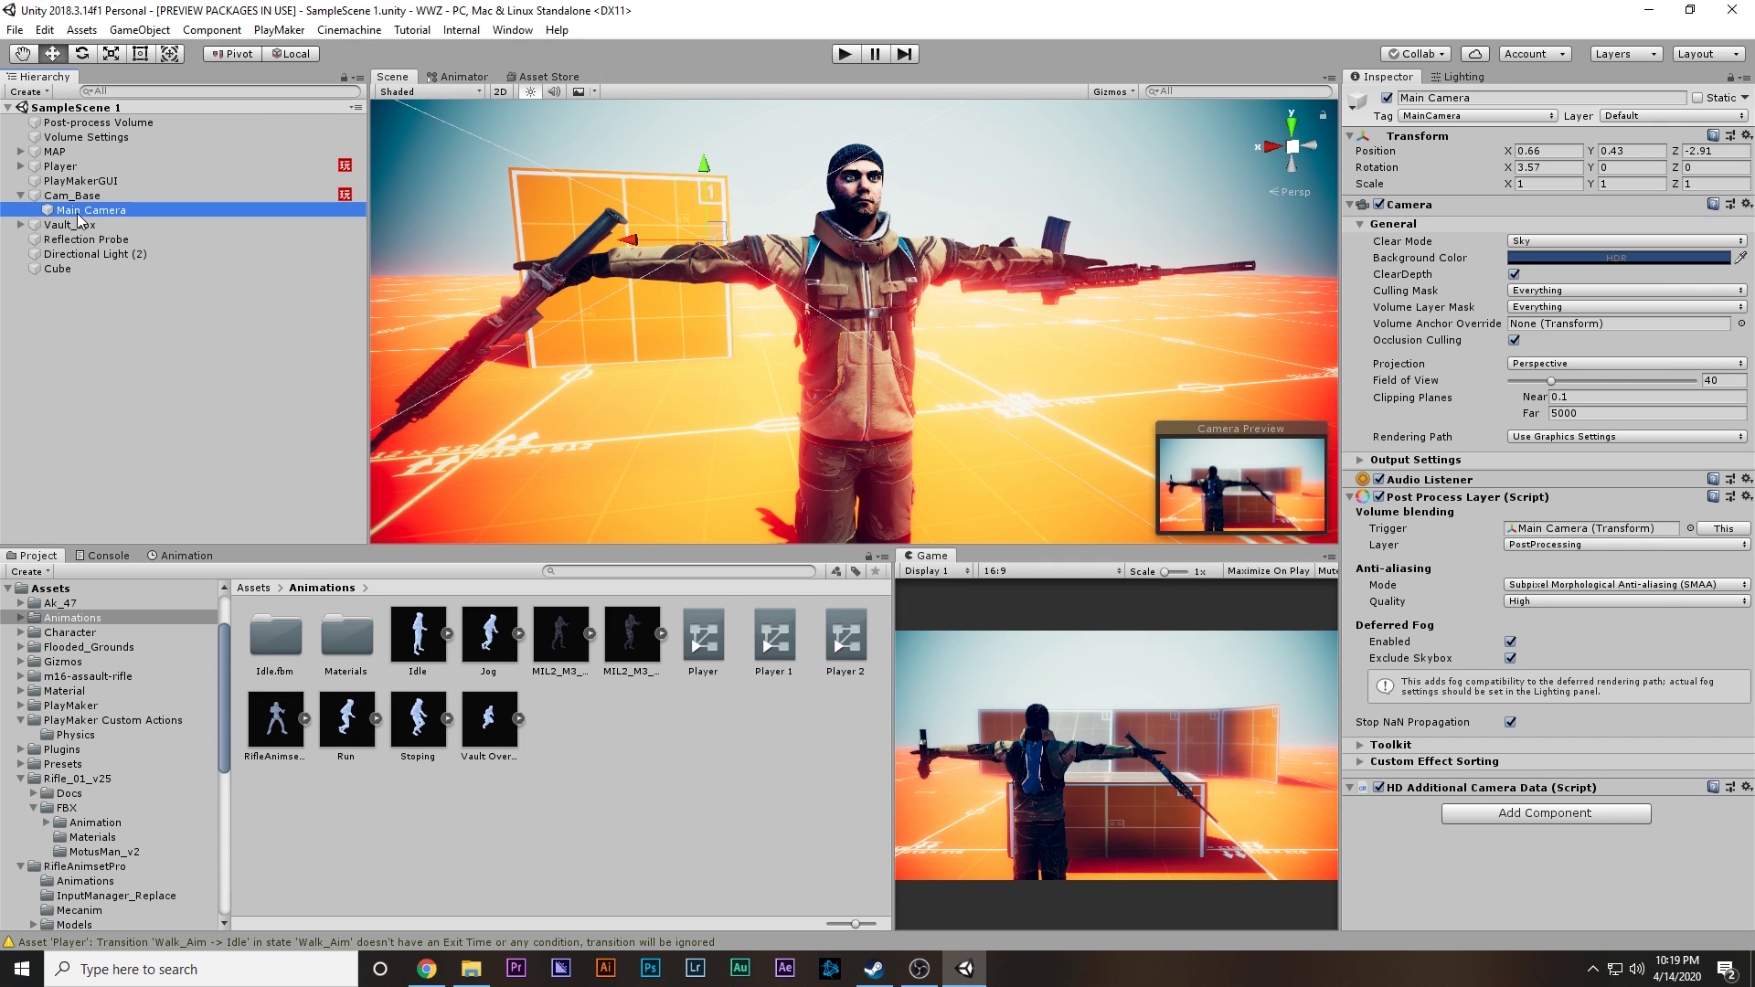
right_click(66, 216)
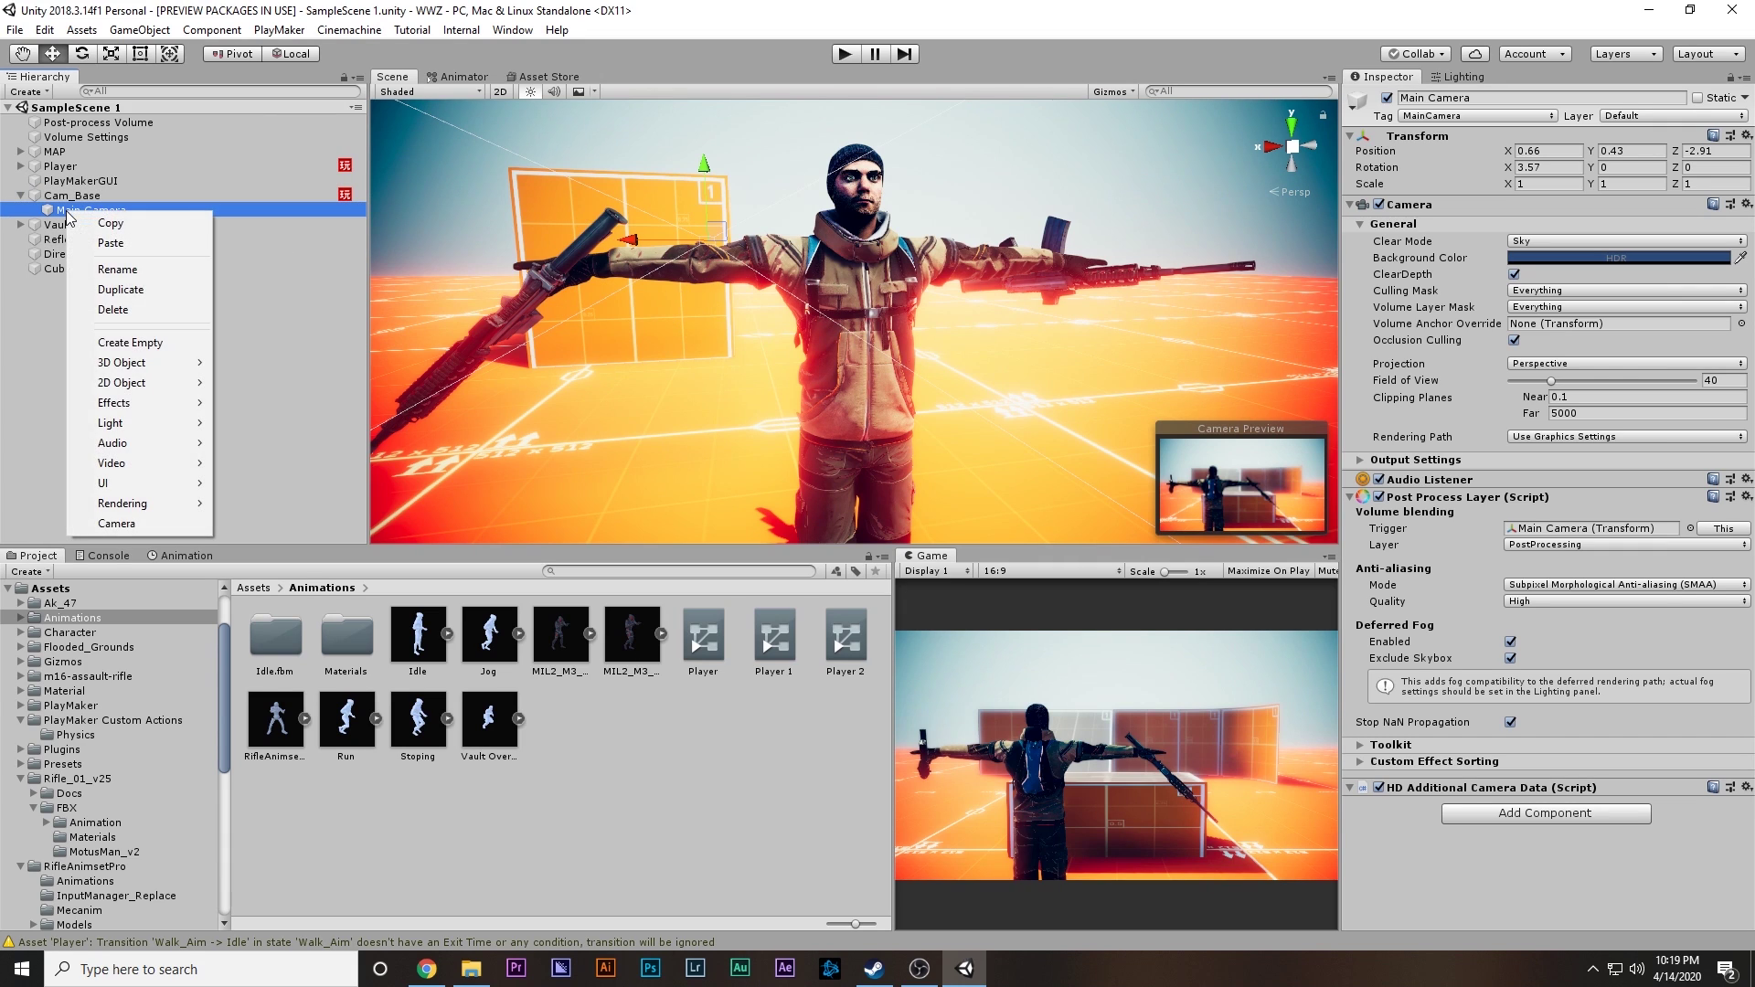
left_click(126, 342)
left_click_drag(101, 226, 82, 212)
left_click(1481, 97)
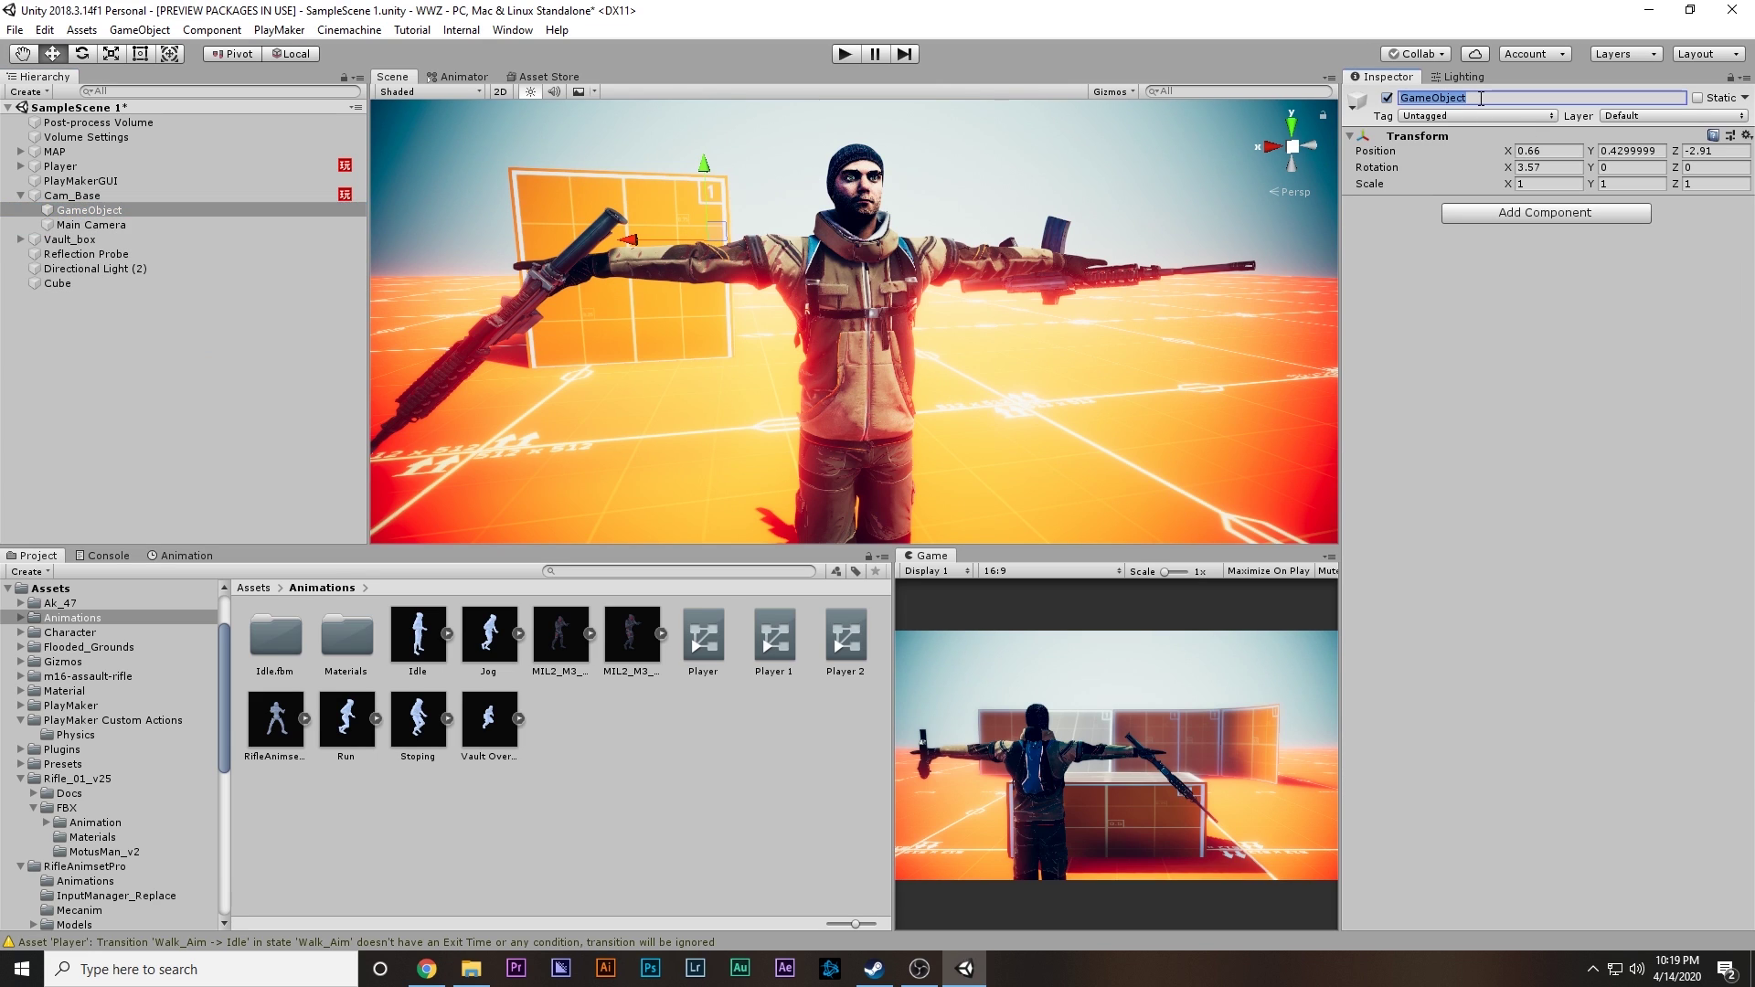
type("Normal_Position")
Step: Enlarge the 3D gizmo icons in the scene and examine Normal_Position's location beside the camera icon
right_click_drag(704, 216, 1024, 202)
left_click(1105, 95)
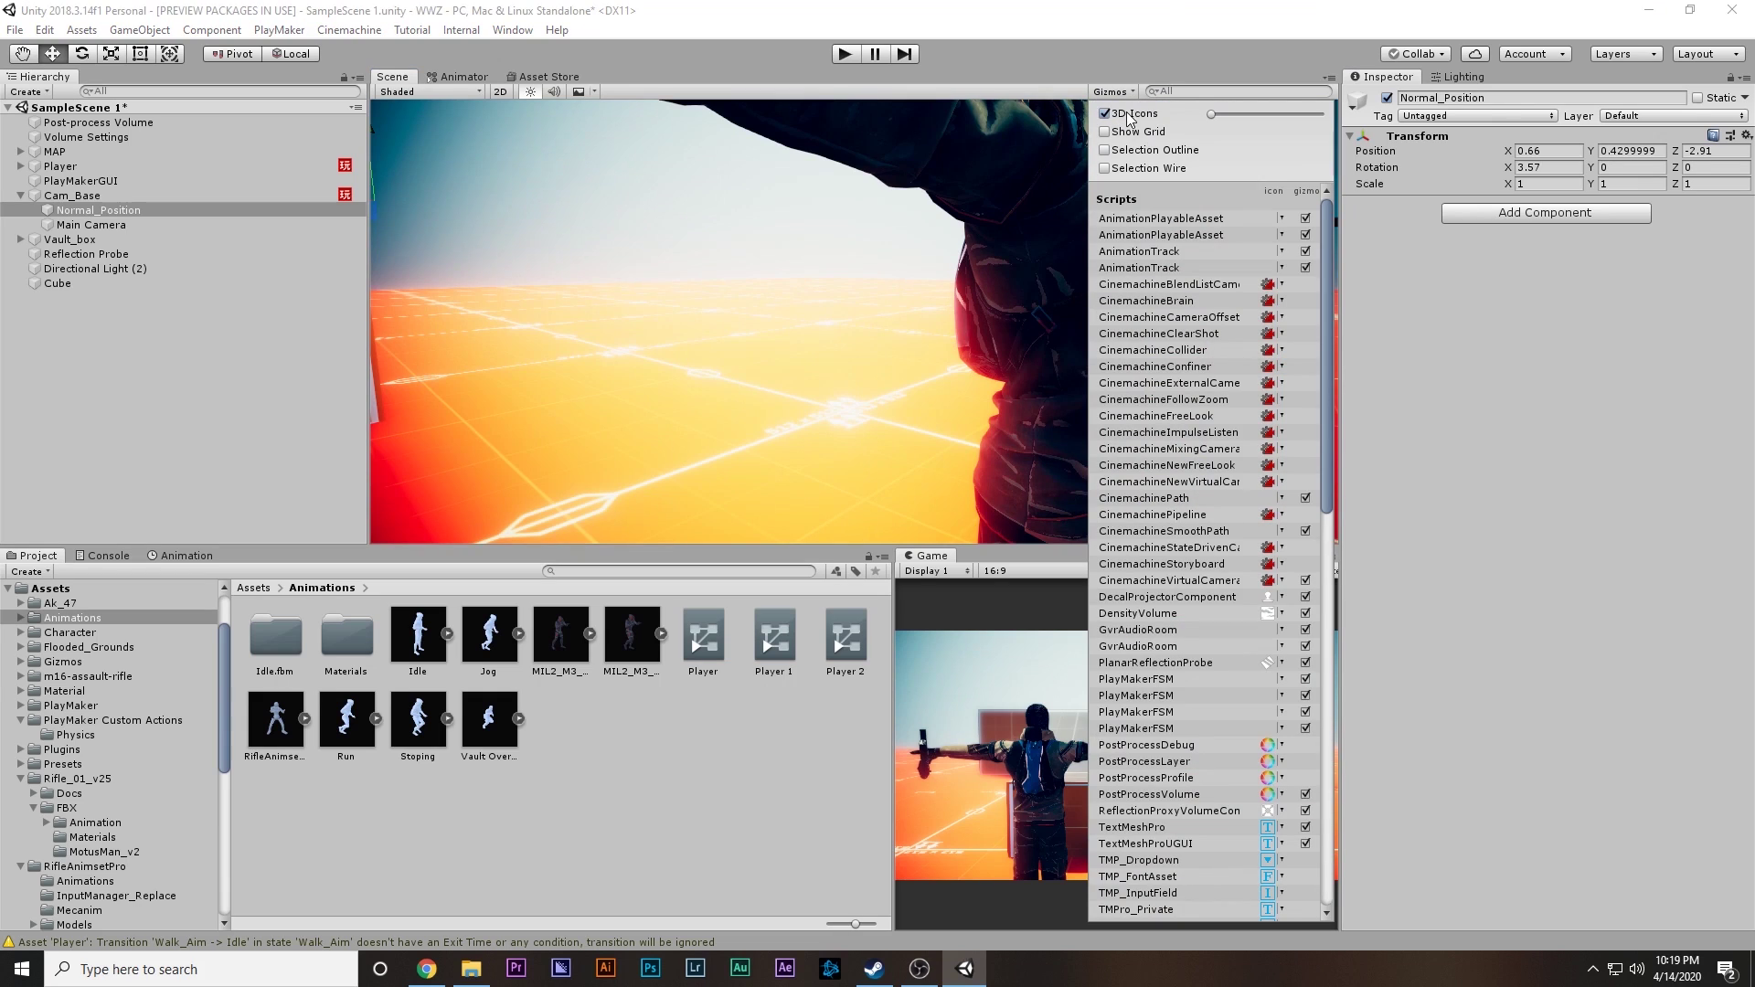
left_click_drag(1208, 116, 1253, 116)
scroll(766, 207, "down", 1)
middle_click_drag(766, 207, 798, 271)
key("f")
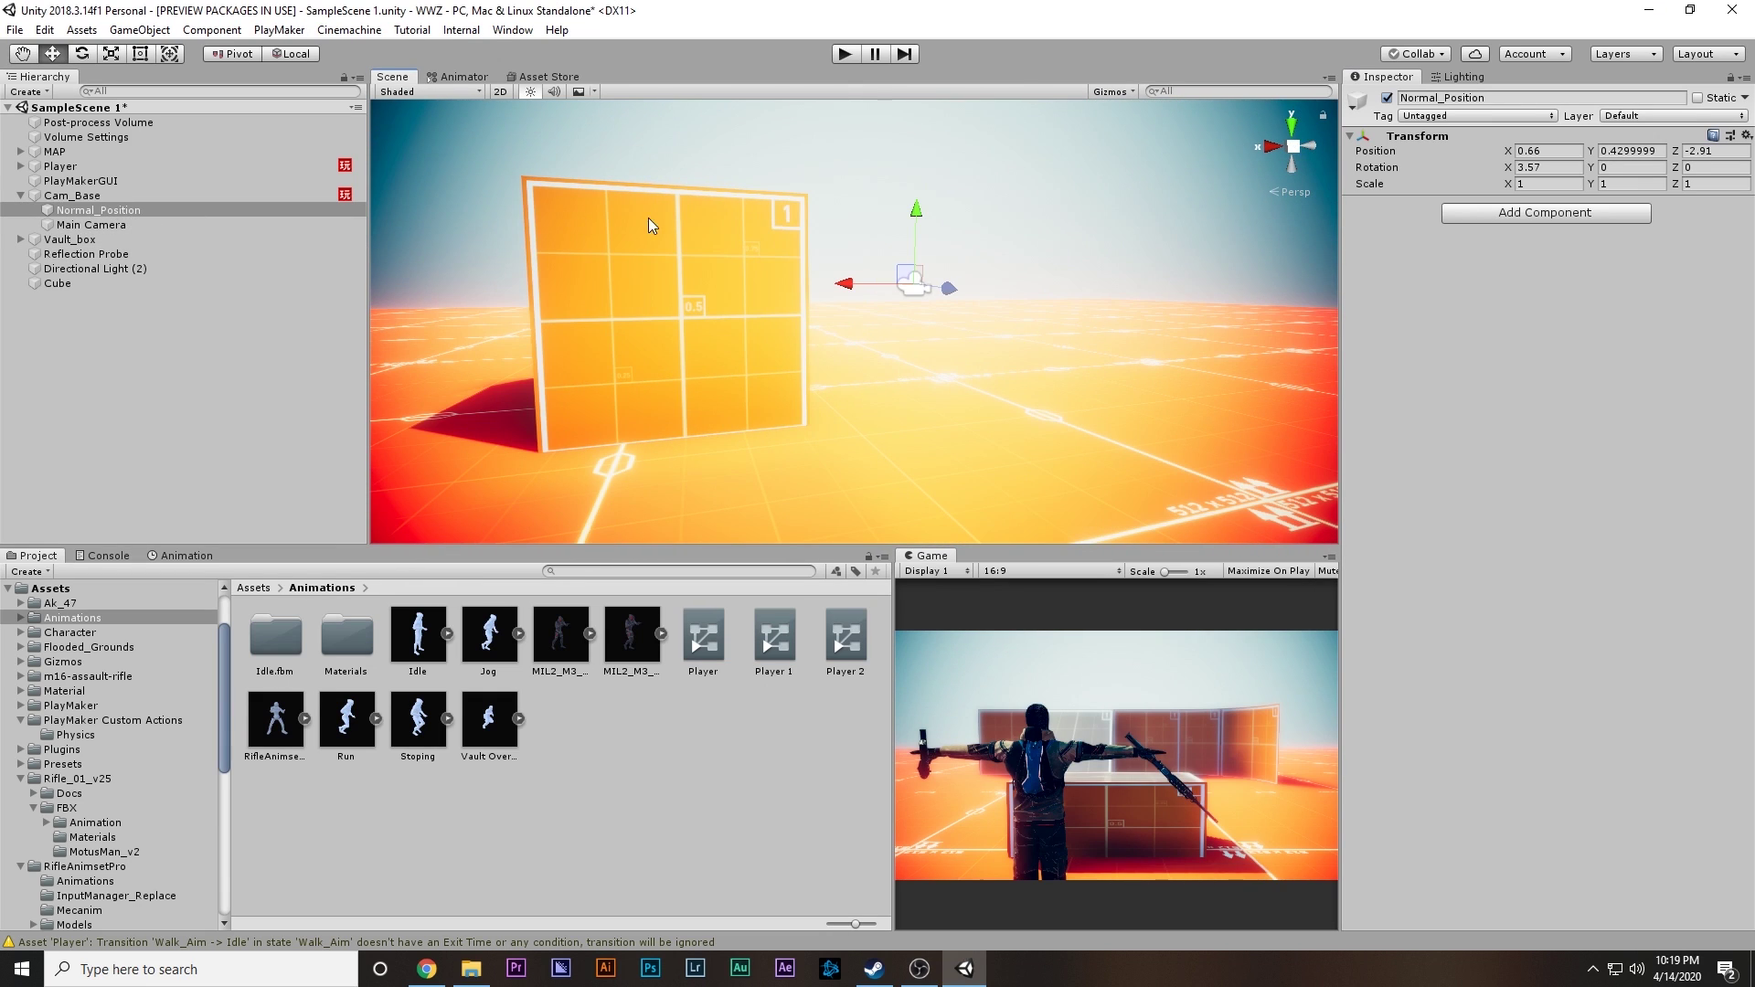
middle_click_drag(939, 241, 951, 250)
scroll(956, 262, "up", 2)
key("w")
right_click_drag(956, 262, 1009, 259)
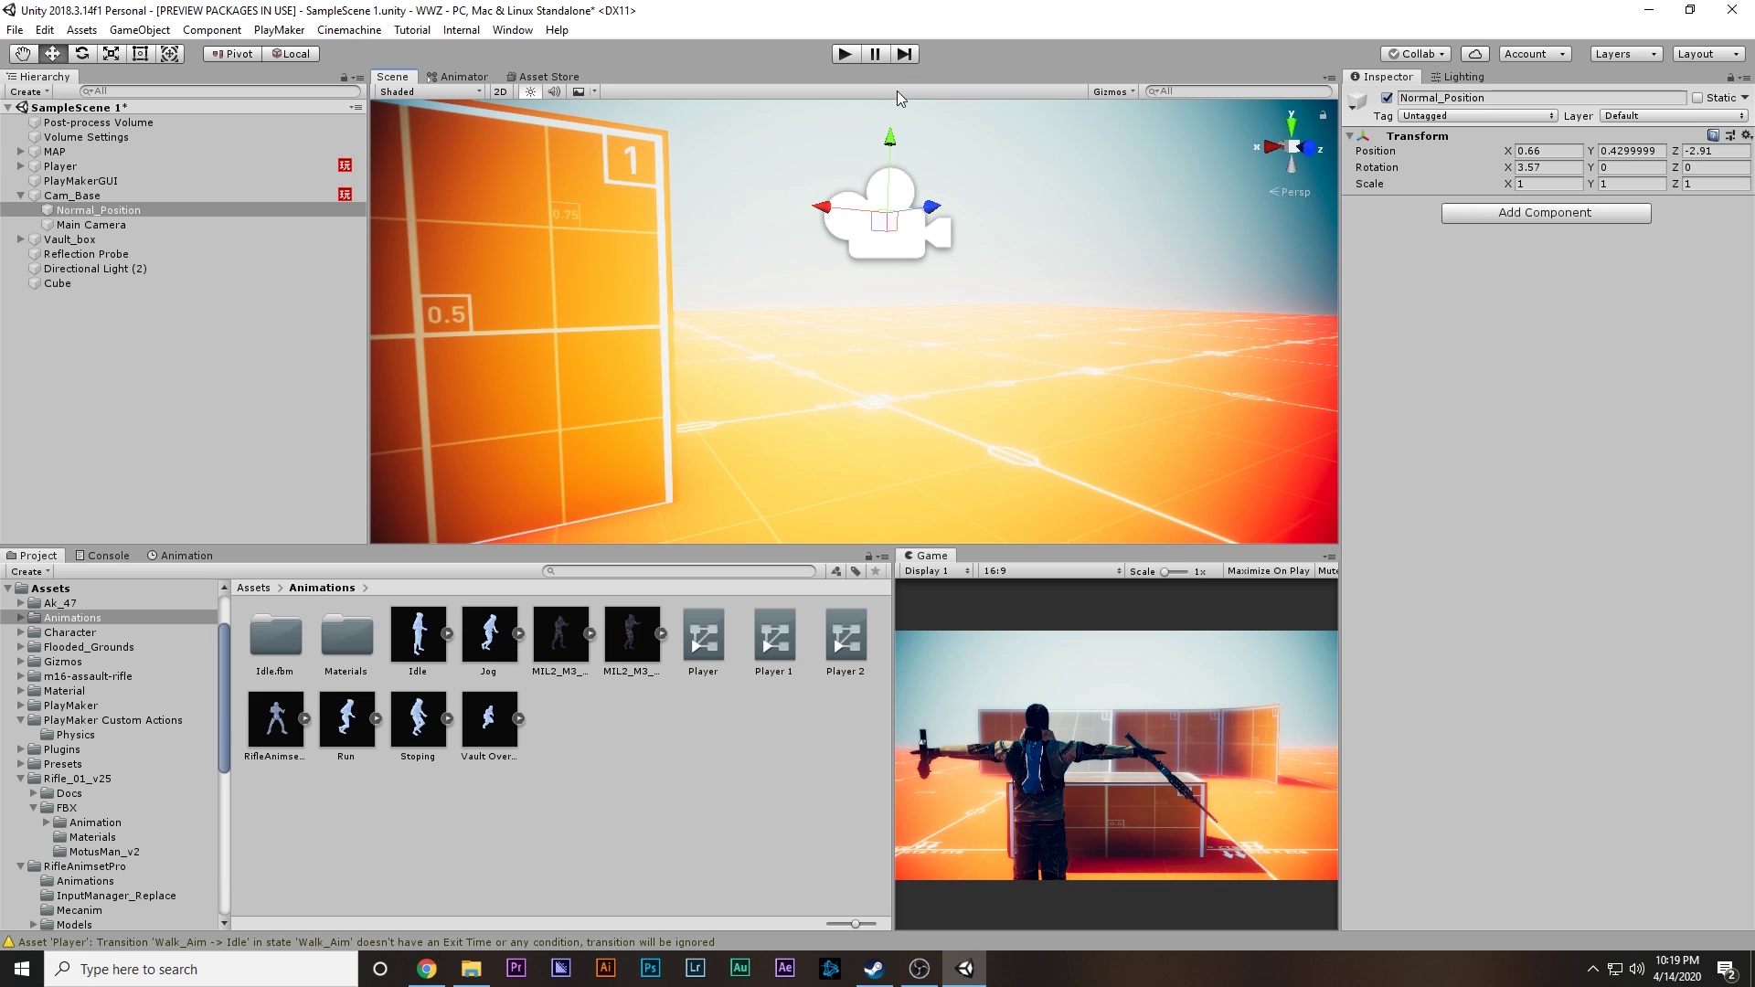
Step: Select Main Camera and play the game, aiming with the character to check how the camera frames him
left_click(82, 226)
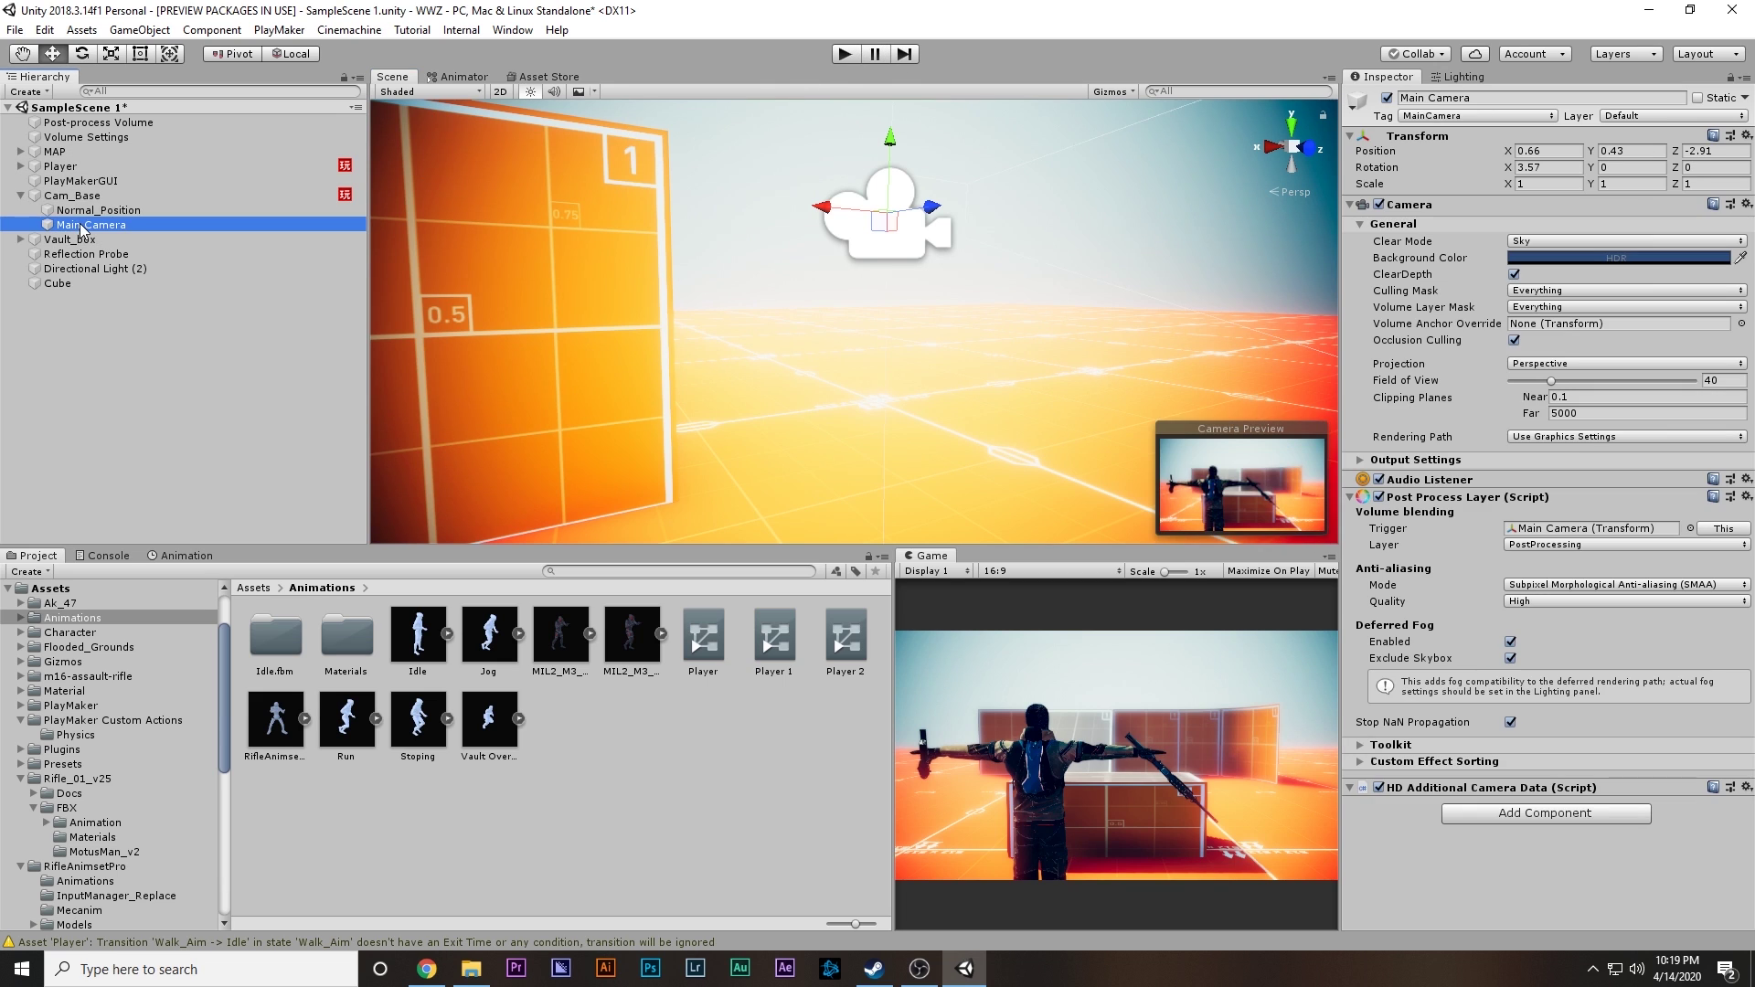
left_click(857, 54)
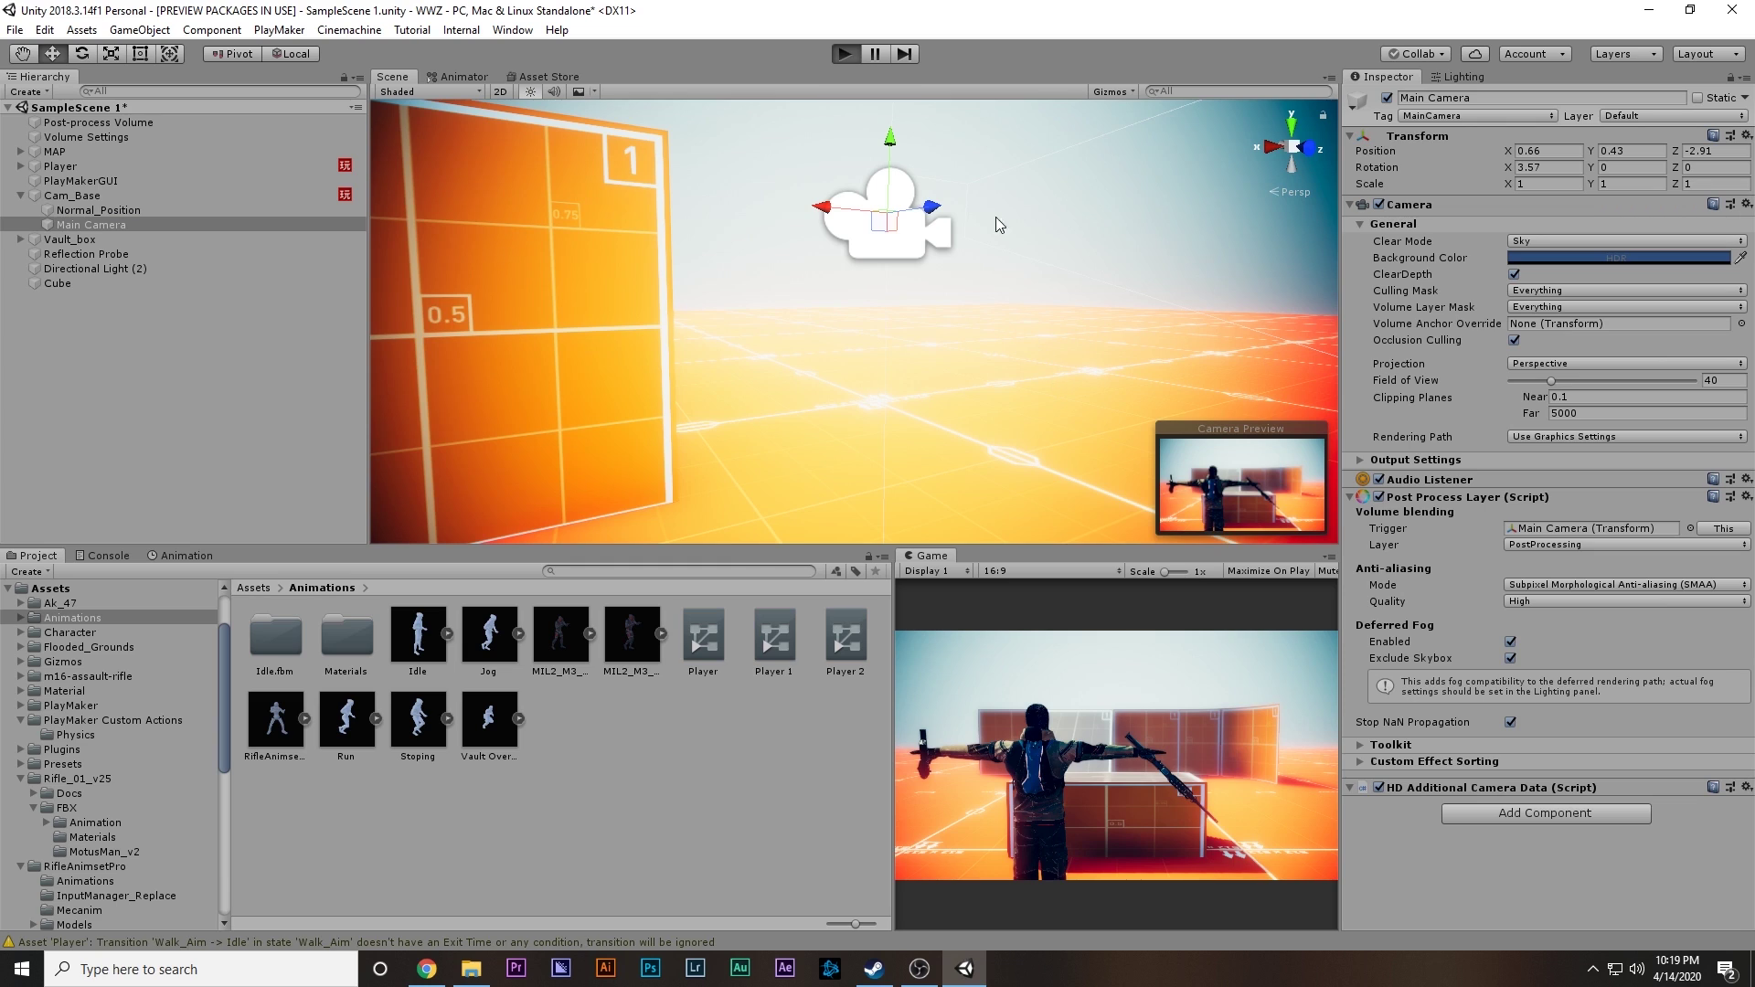
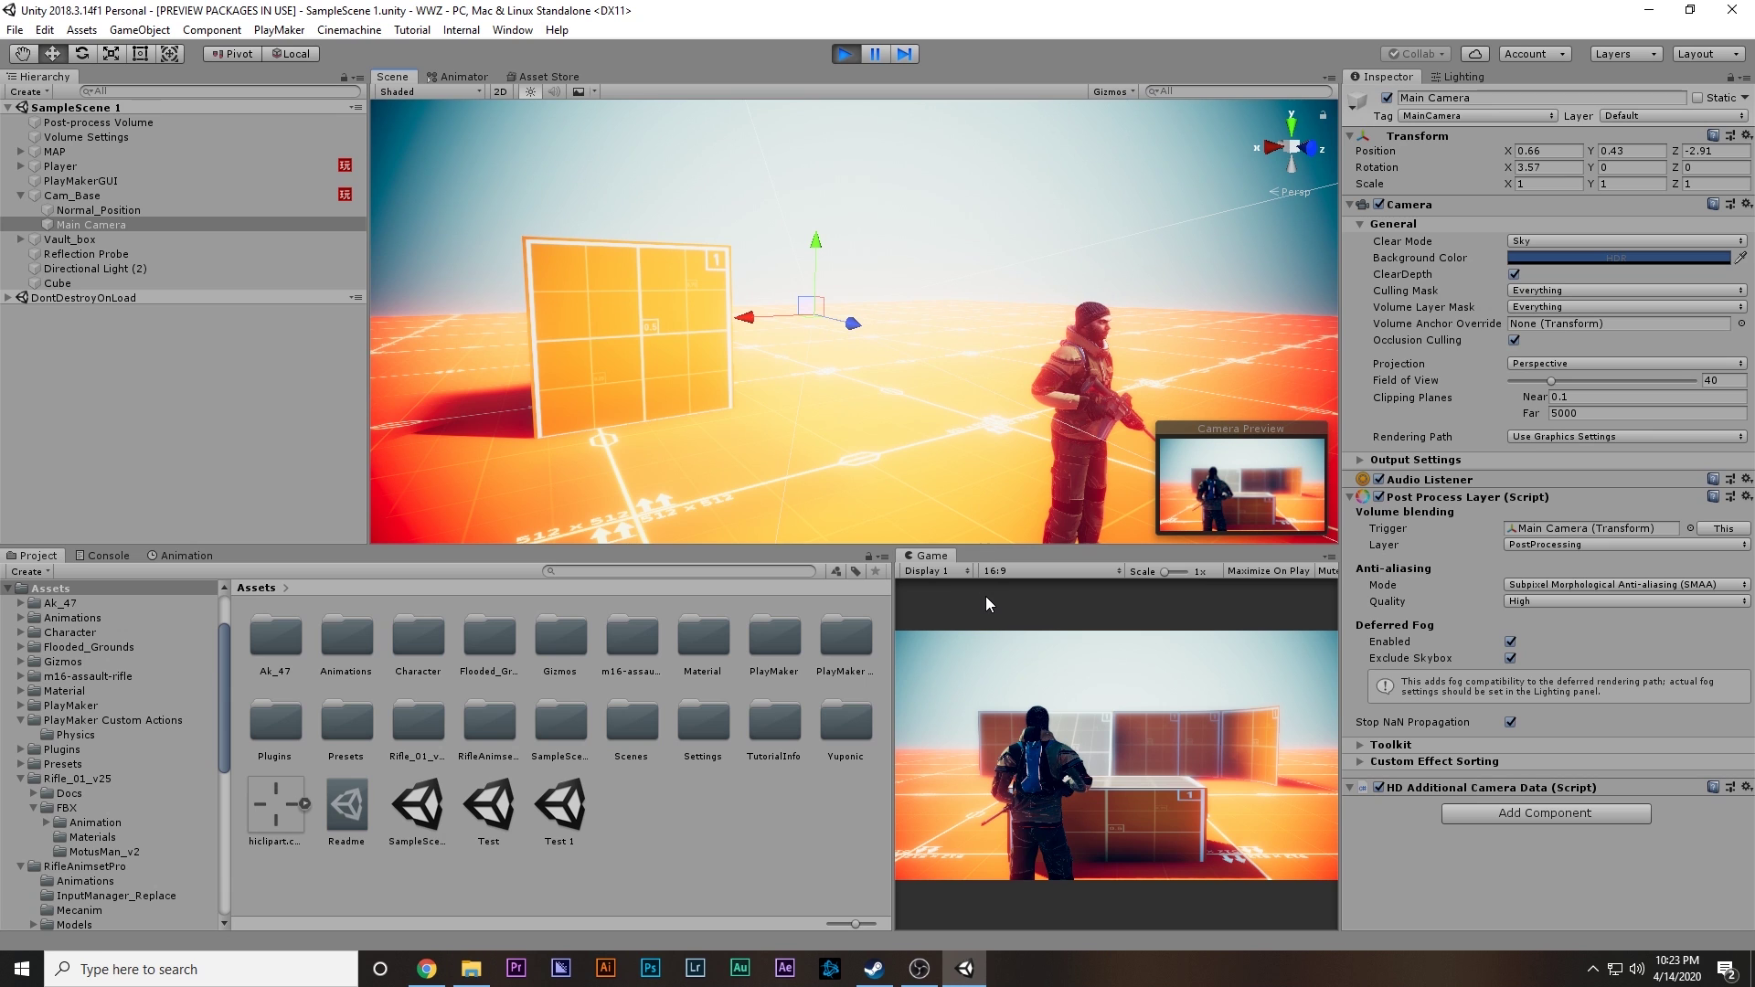
right_click_drag(996, 678, 90, 827)
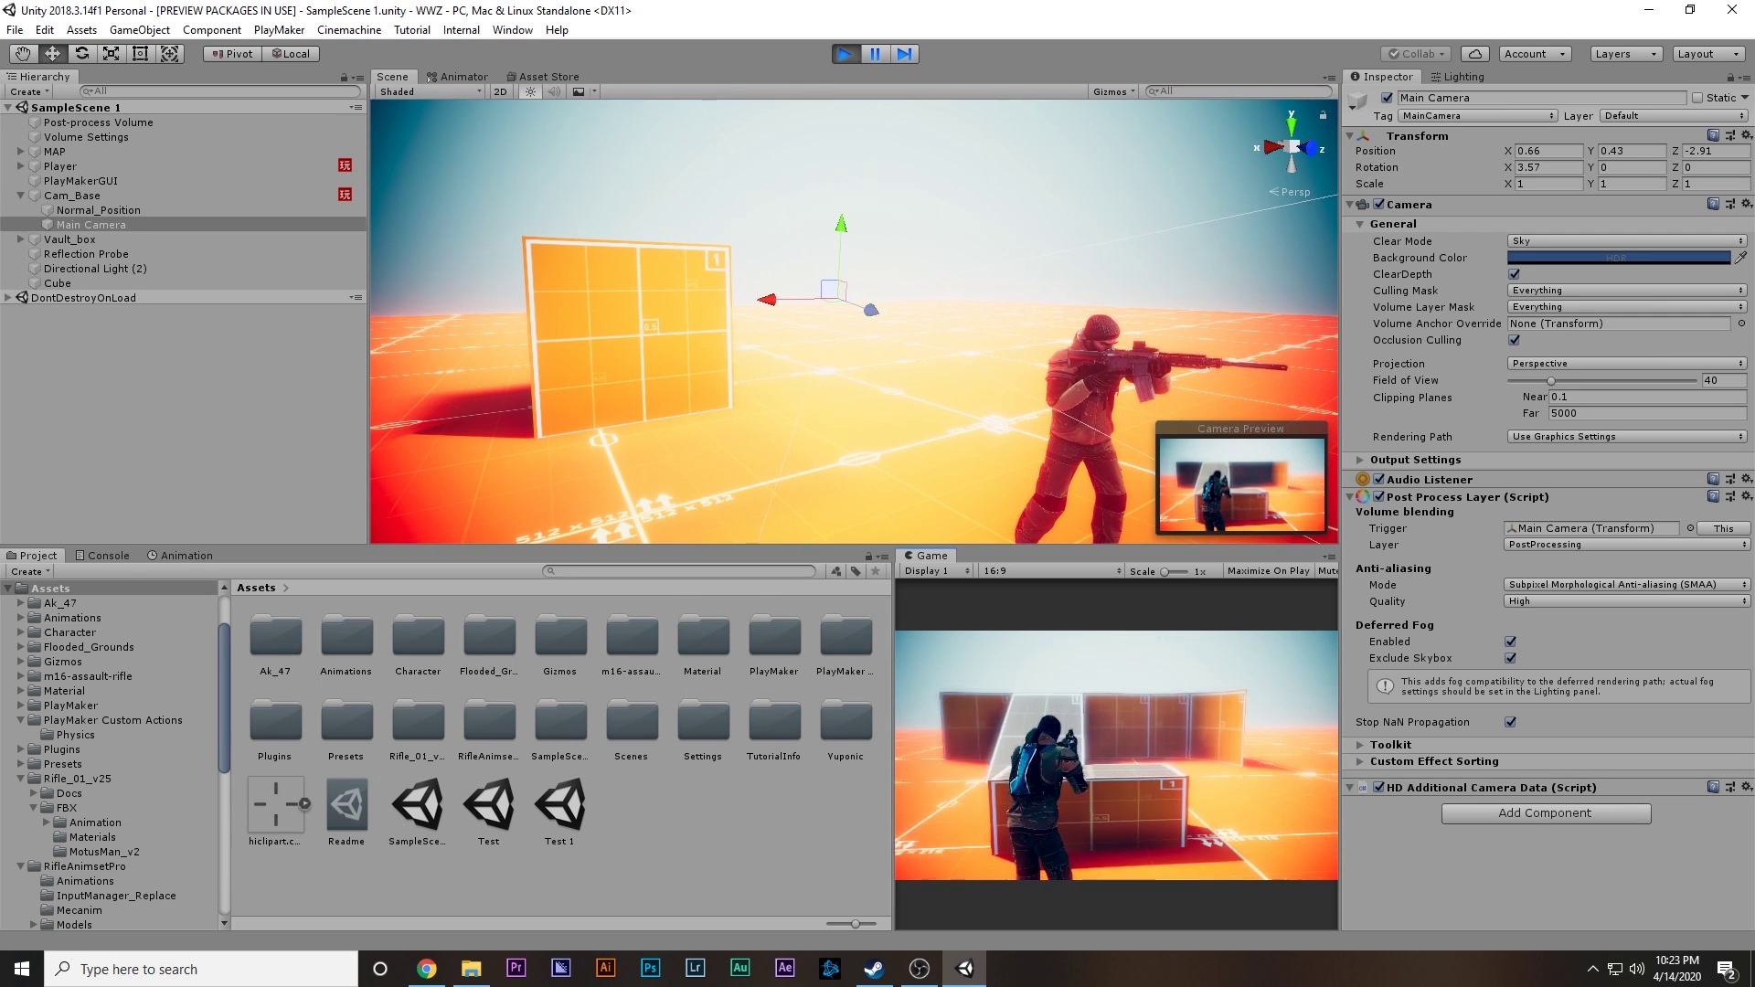
key("alt+Tab")
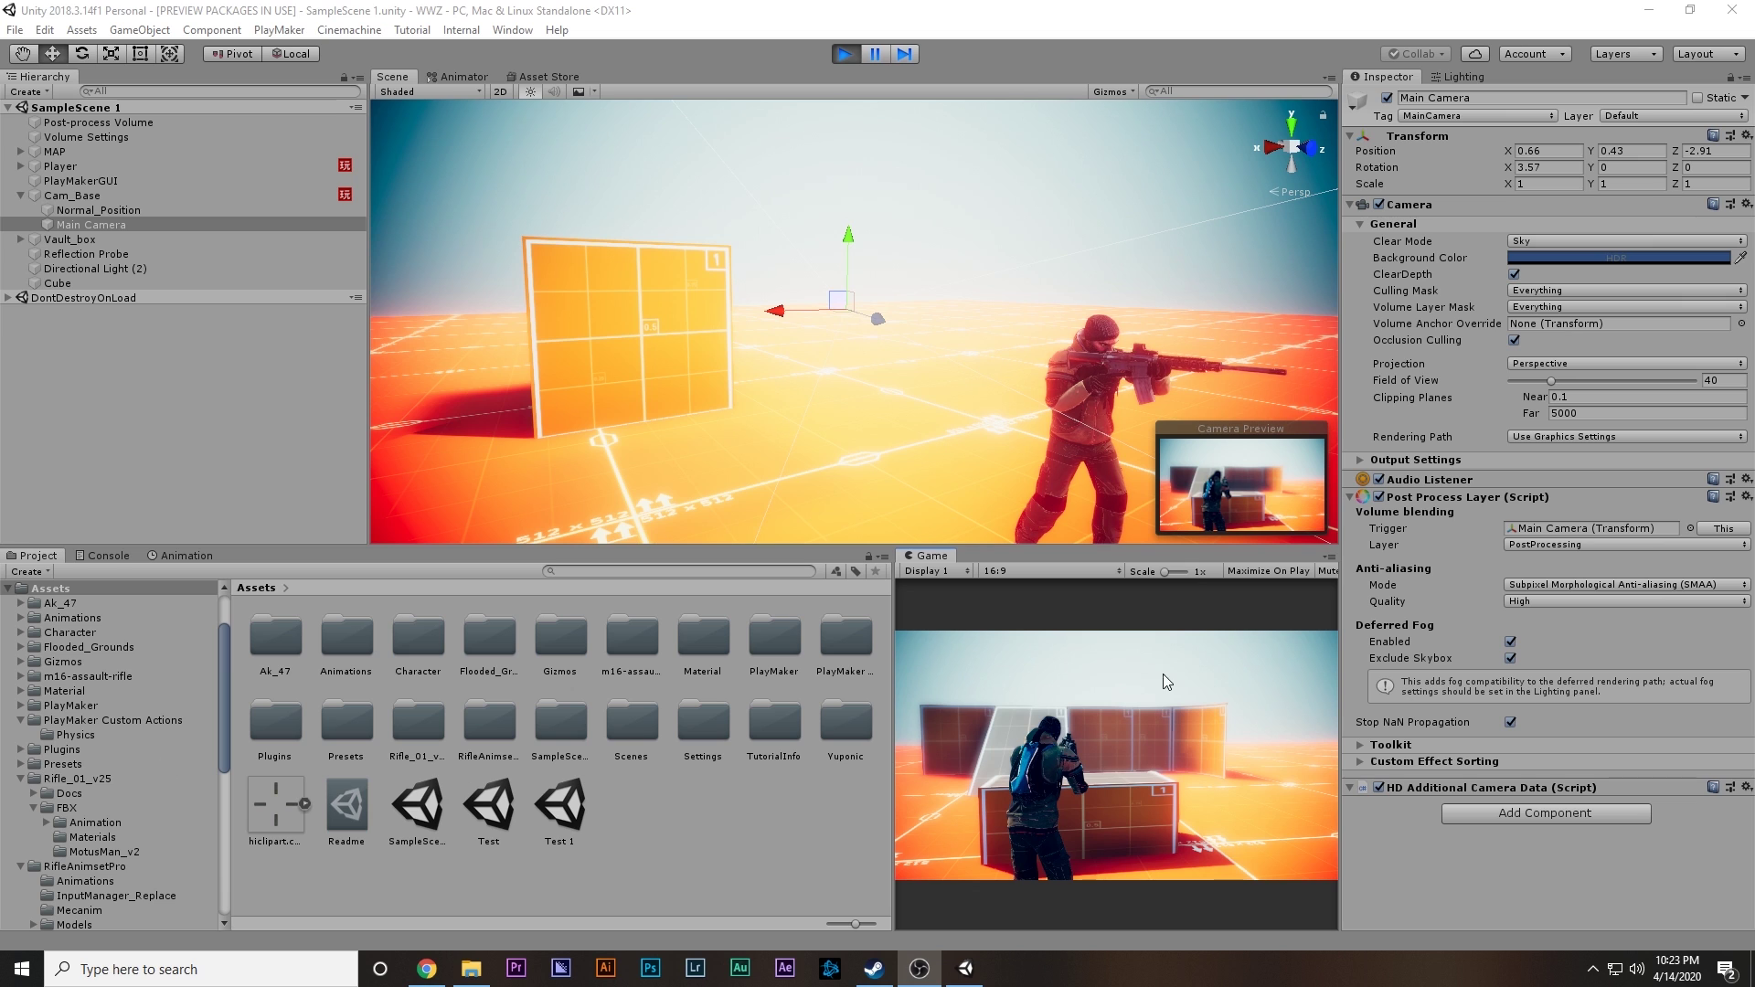
Step: During play, move Main Camera close behind the aiming character's shoulder, to about X 0.574, Y 0.413, Z -0.94
middle_click_drag(892, 333, 902, 410)
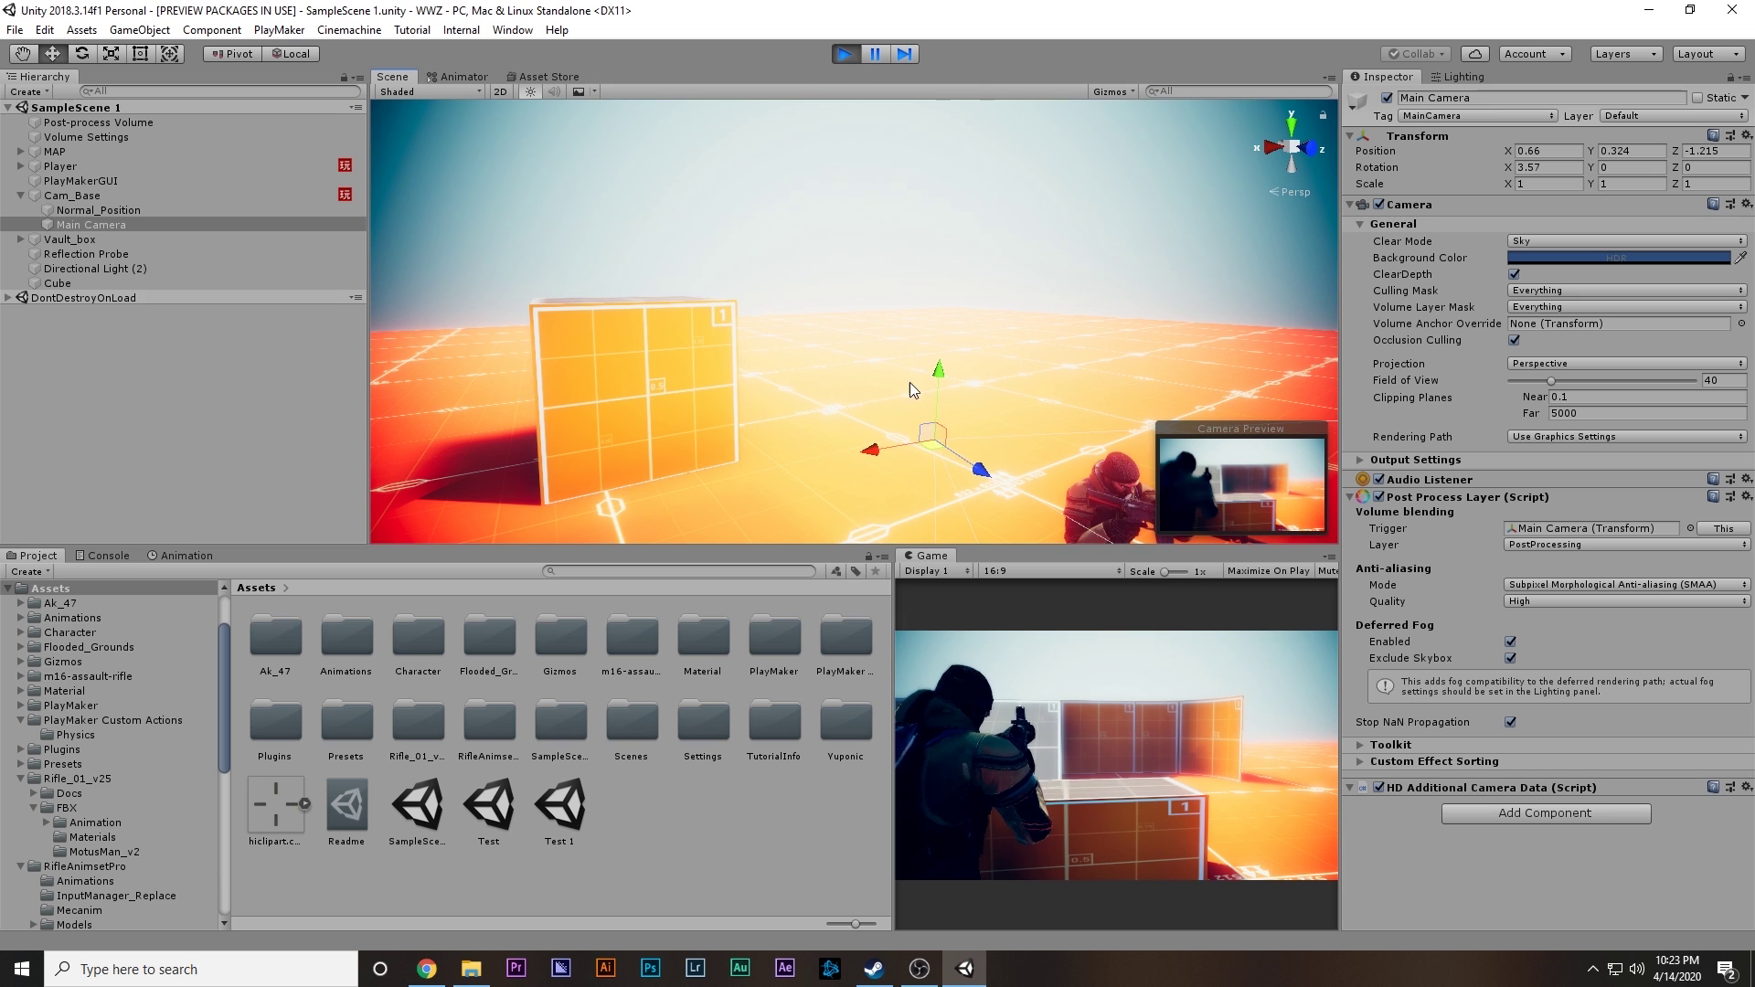
left_click_drag(935, 381, 942, 371)
left_click_drag(983, 452, 987, 475)
left_click_drag(881, 452, 888, 453)
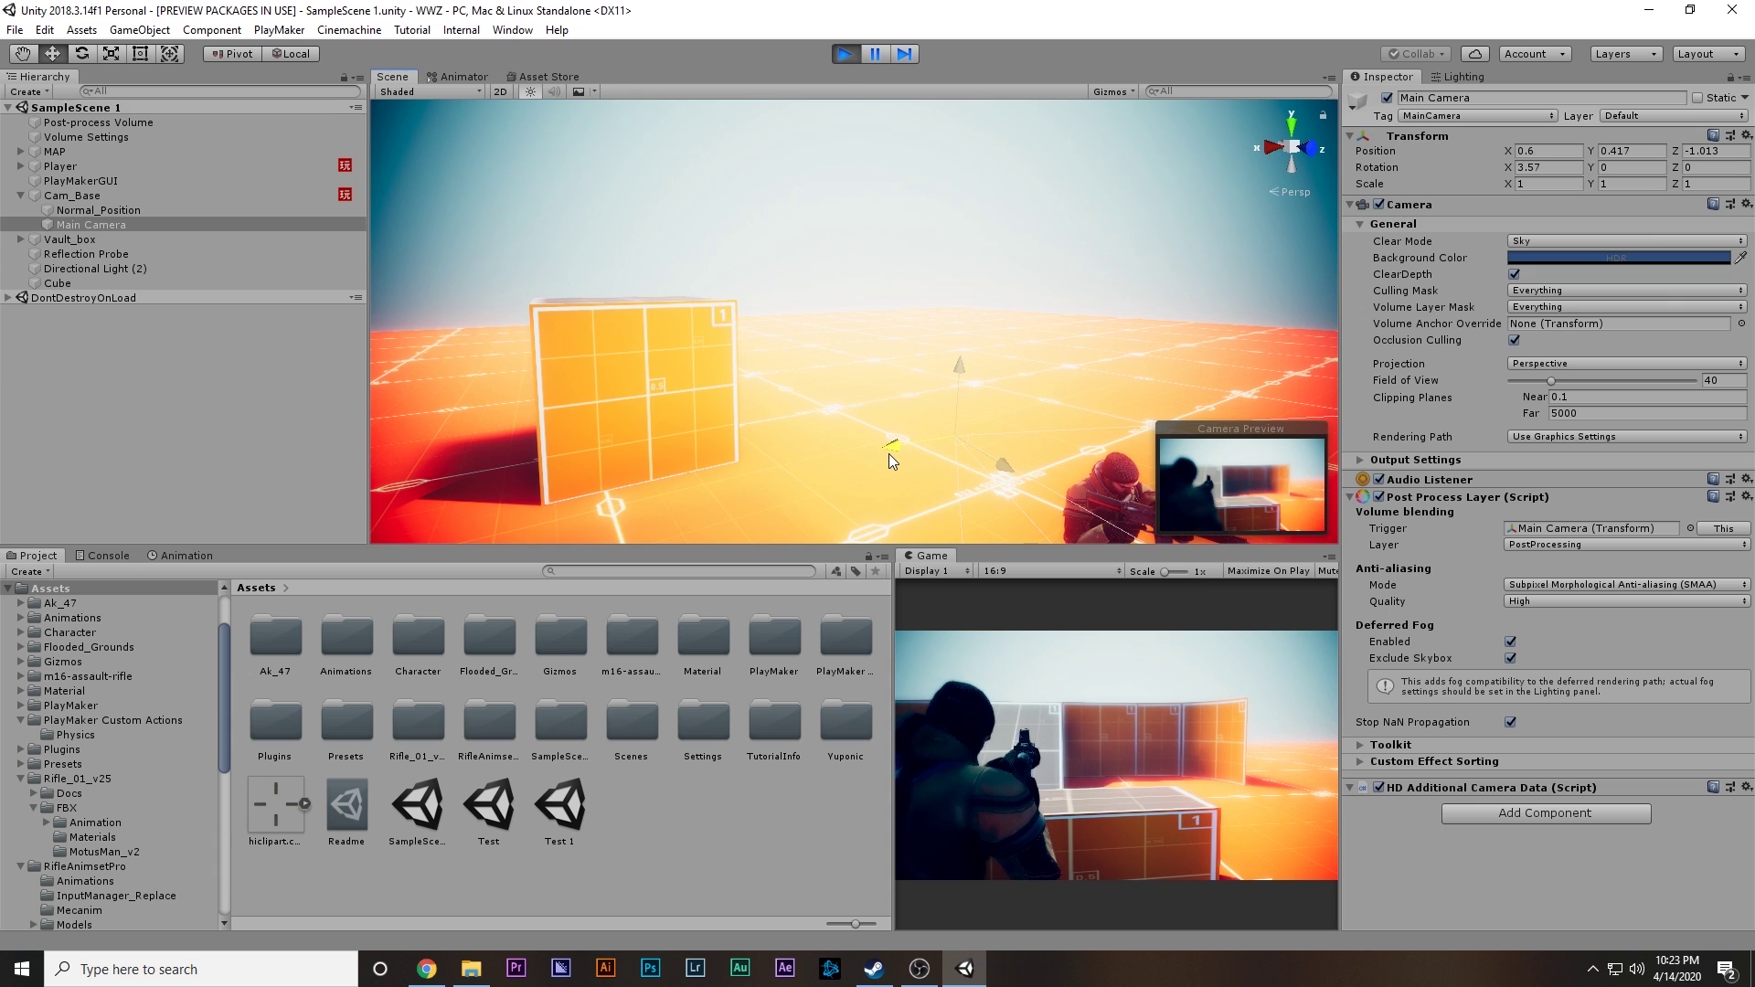
left_click_drag(997, 470, 999, 478)
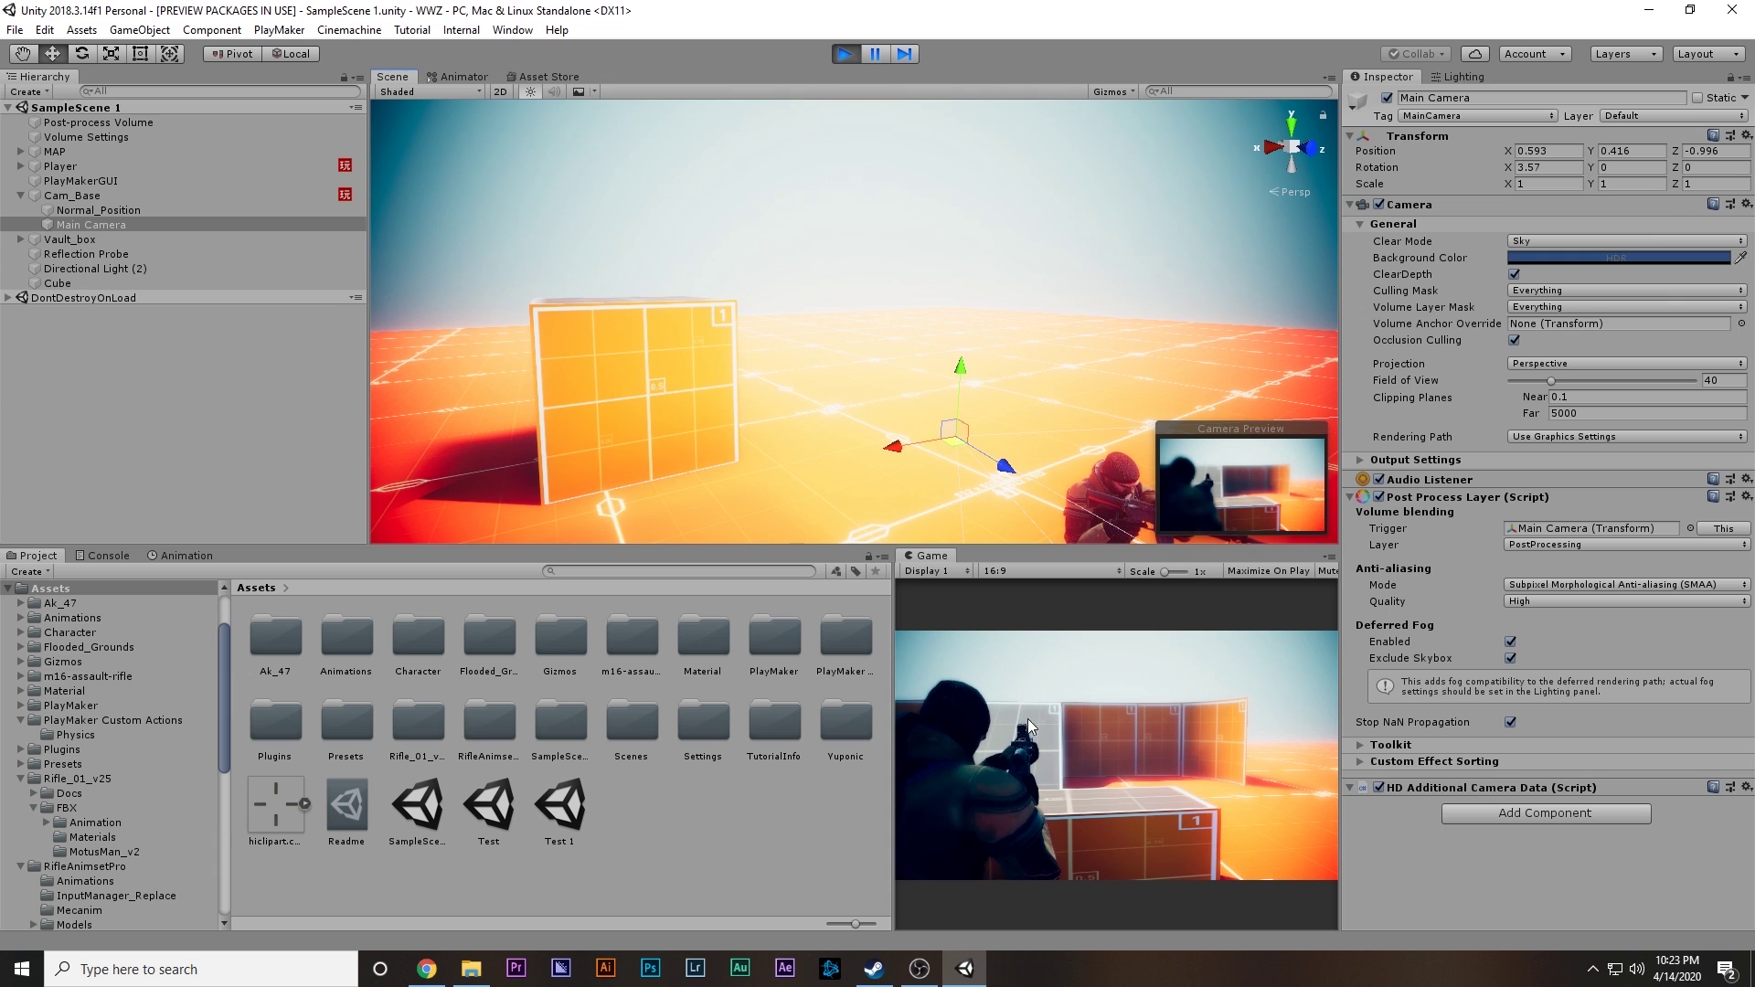
left_click_drag(999, 467, 915, 454)
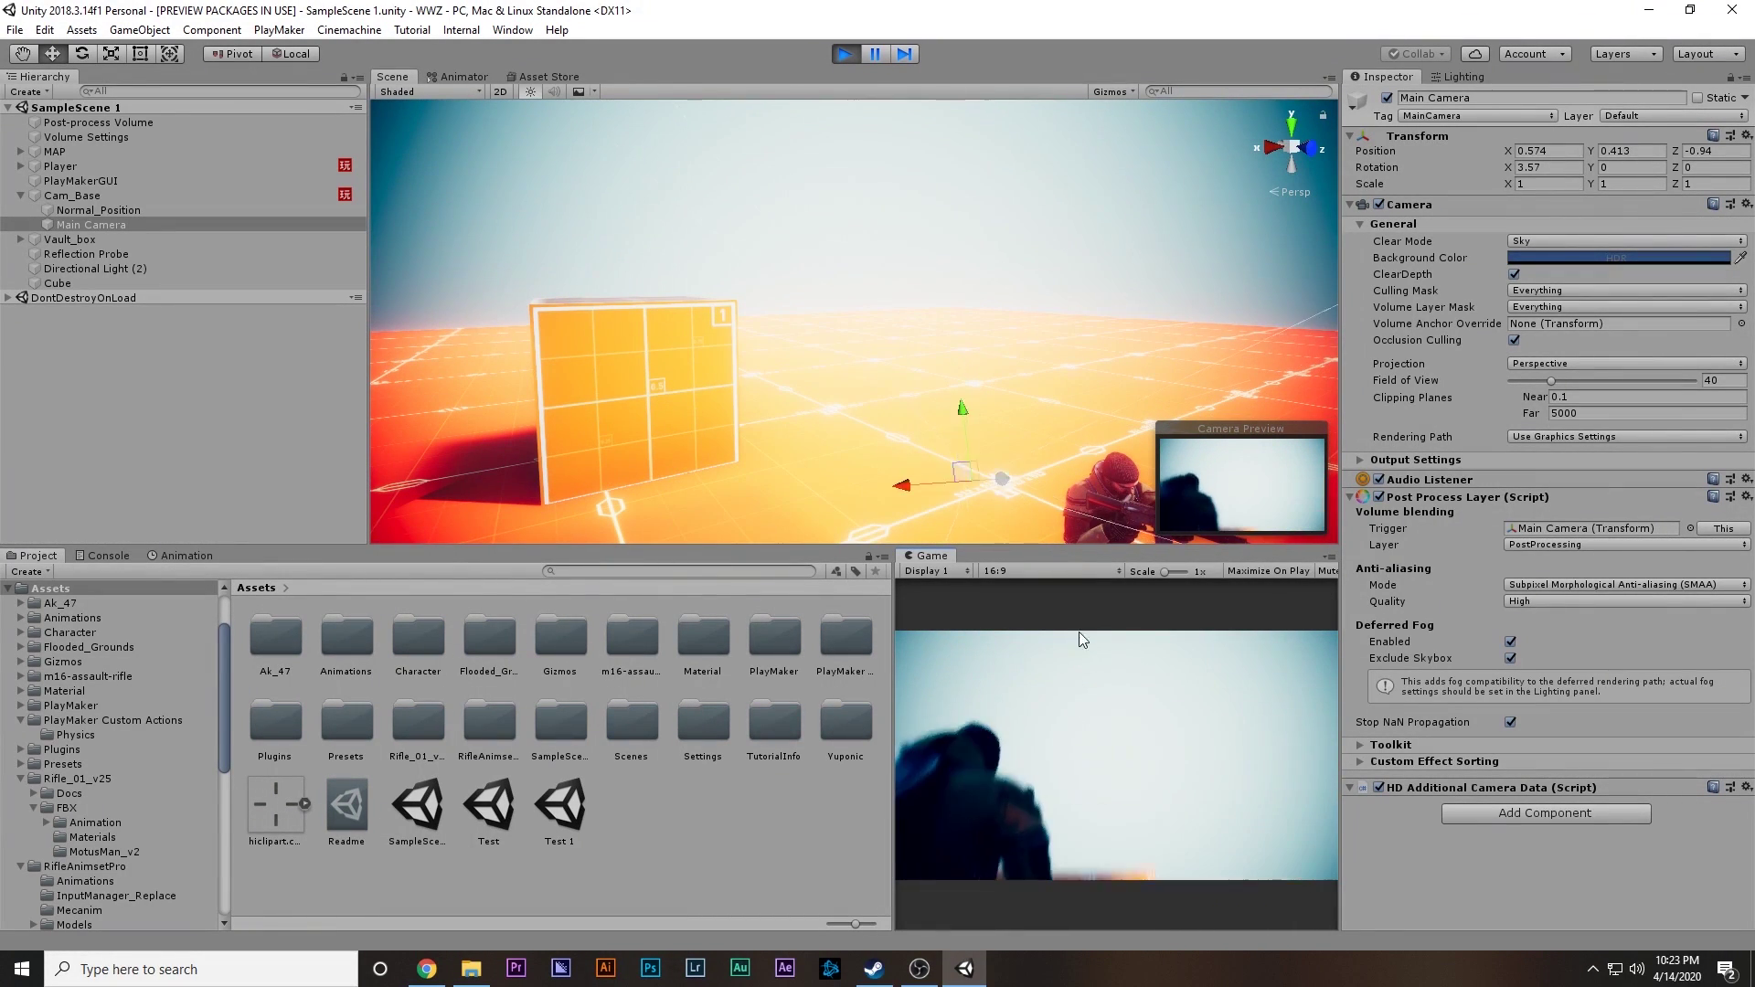
Step: Copy Main Camera's Transform component and stop the game
left_click(1746, 136)
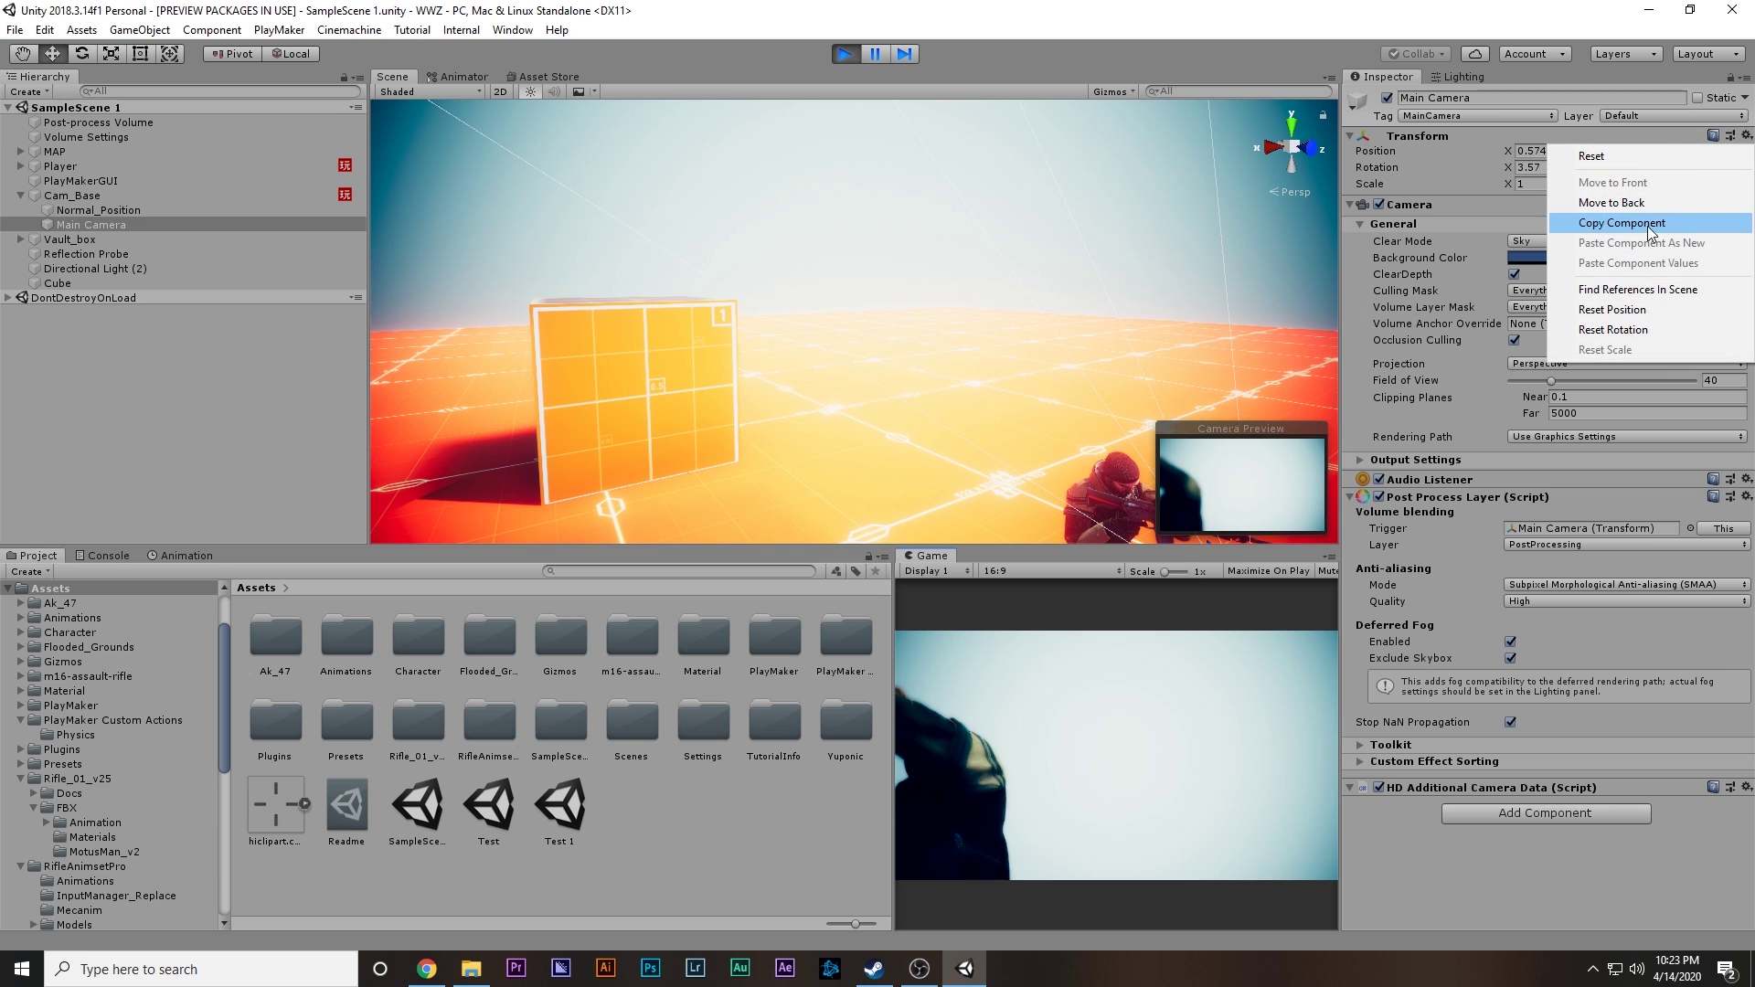
left_click(1639, 224)
key("ctrl+p")
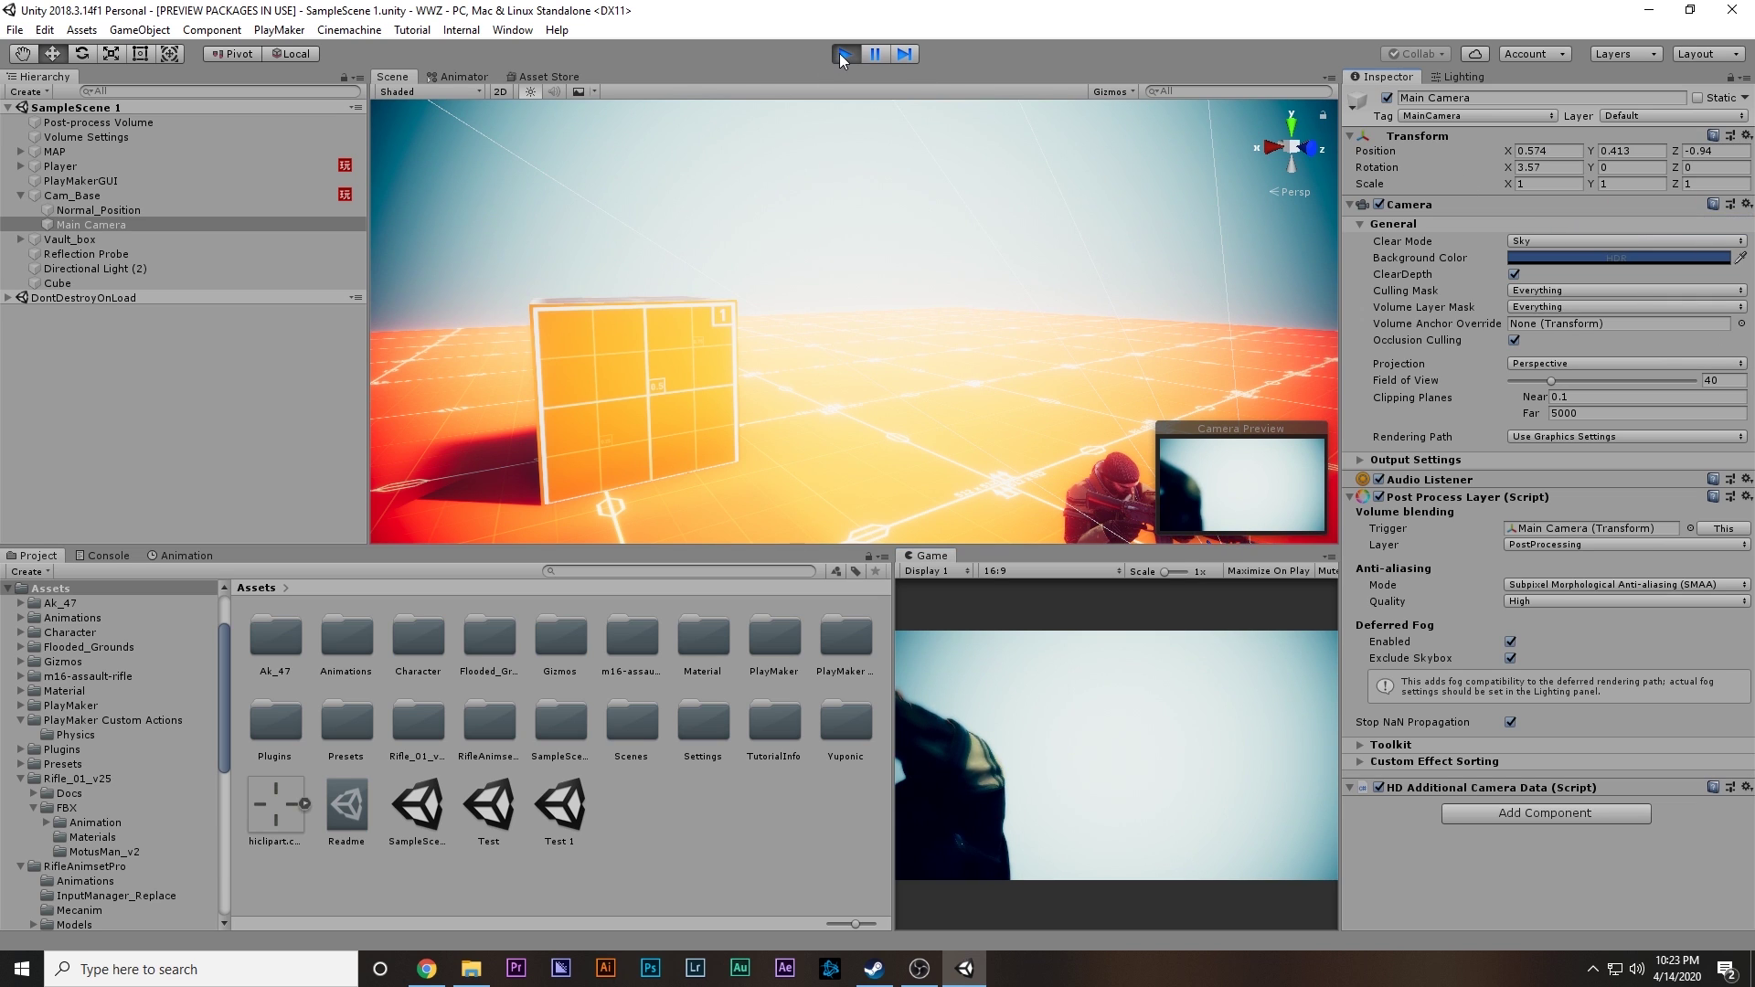
Step: Create an empty object at Main Camera's location and place it directly under Cam_Base, below Normal_Position
right_click(73, 224)
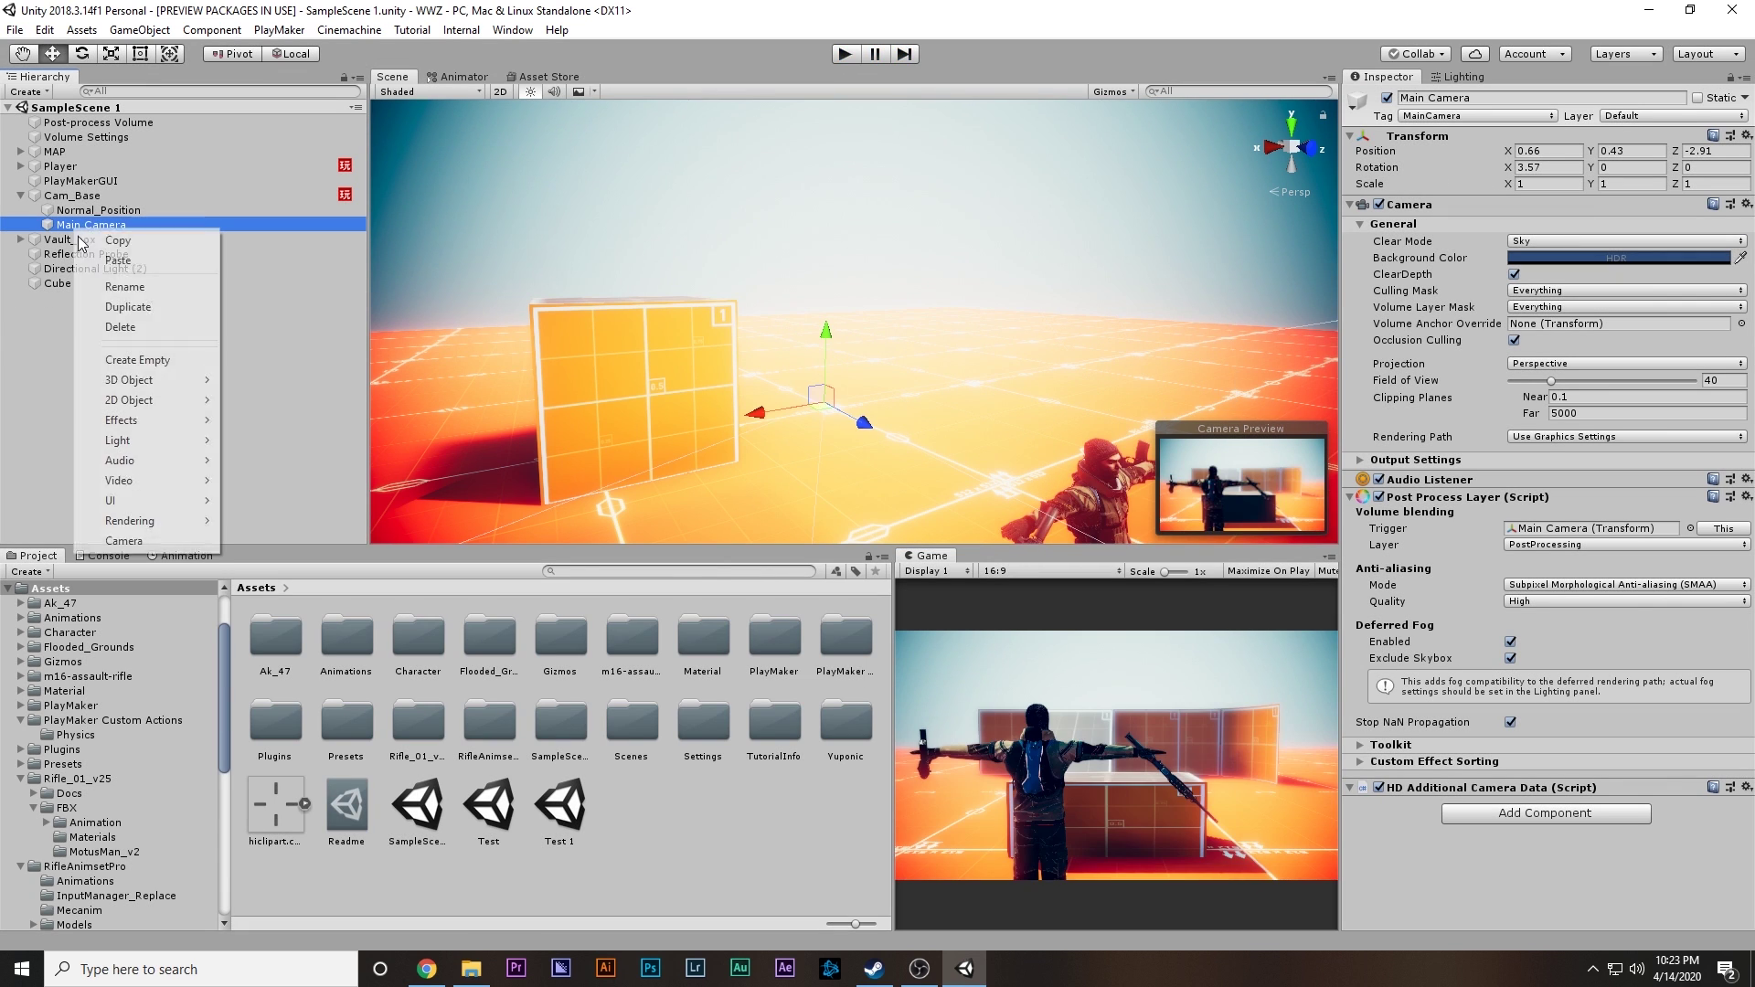
left_click(108, 360)
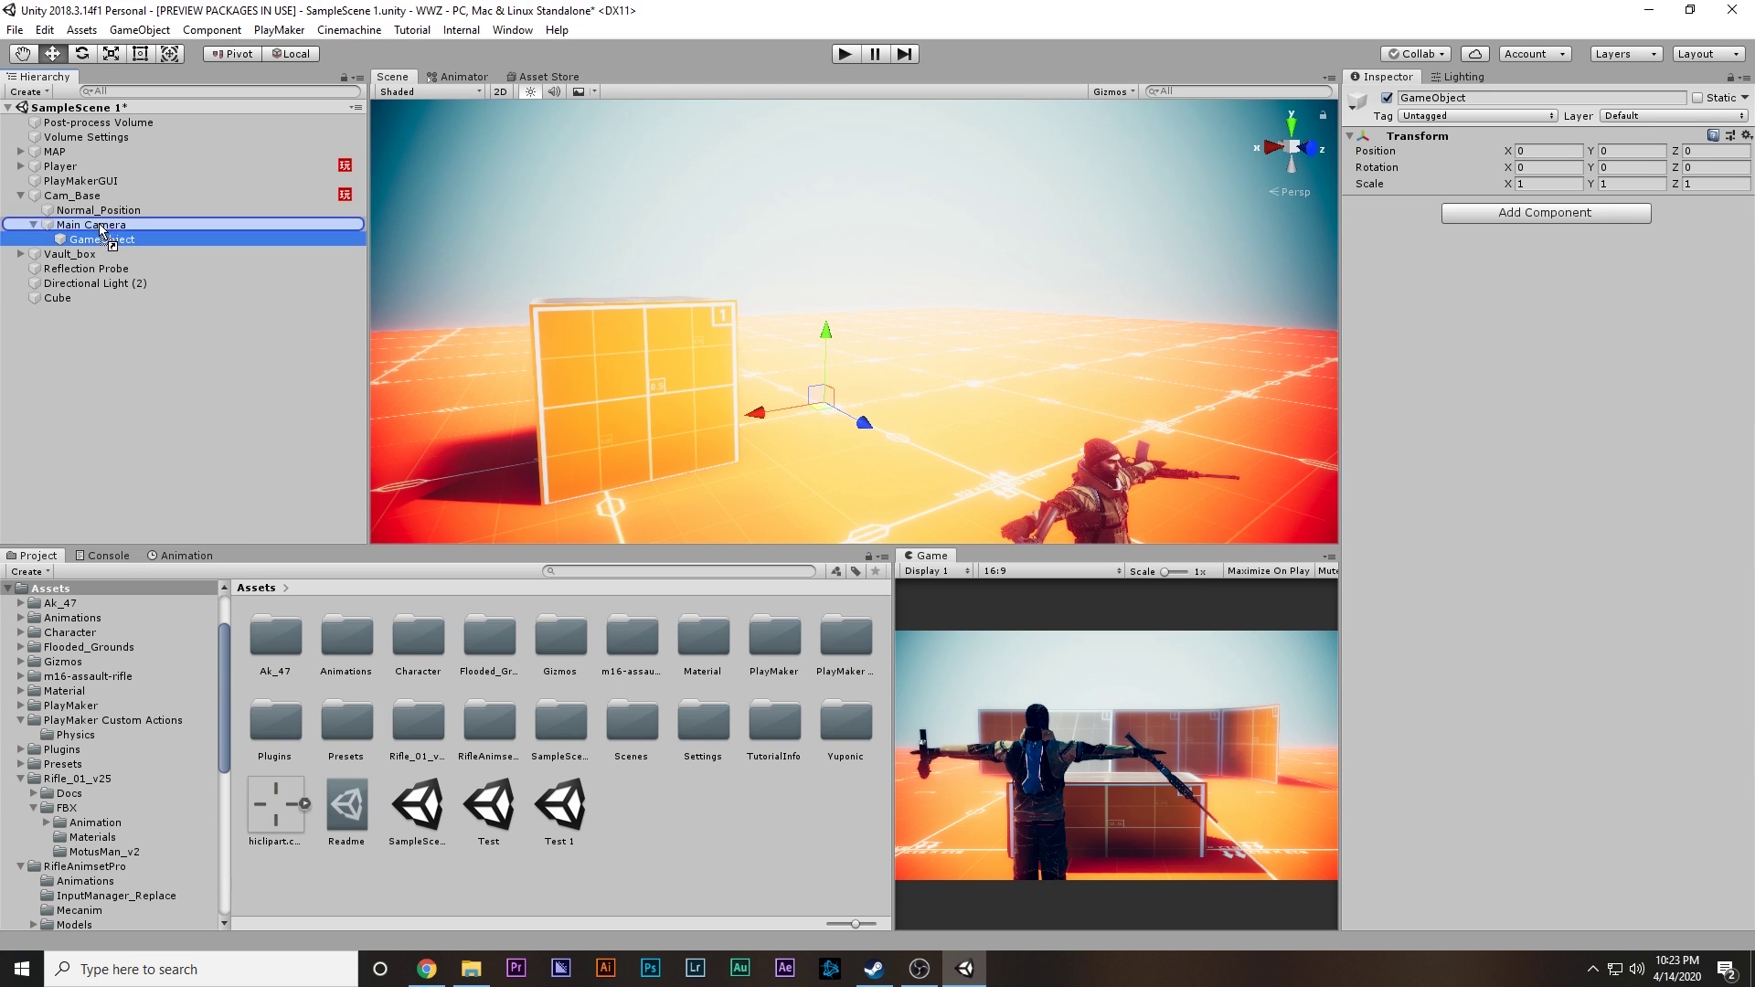
left_click_drag(99, 239, 106, 220)
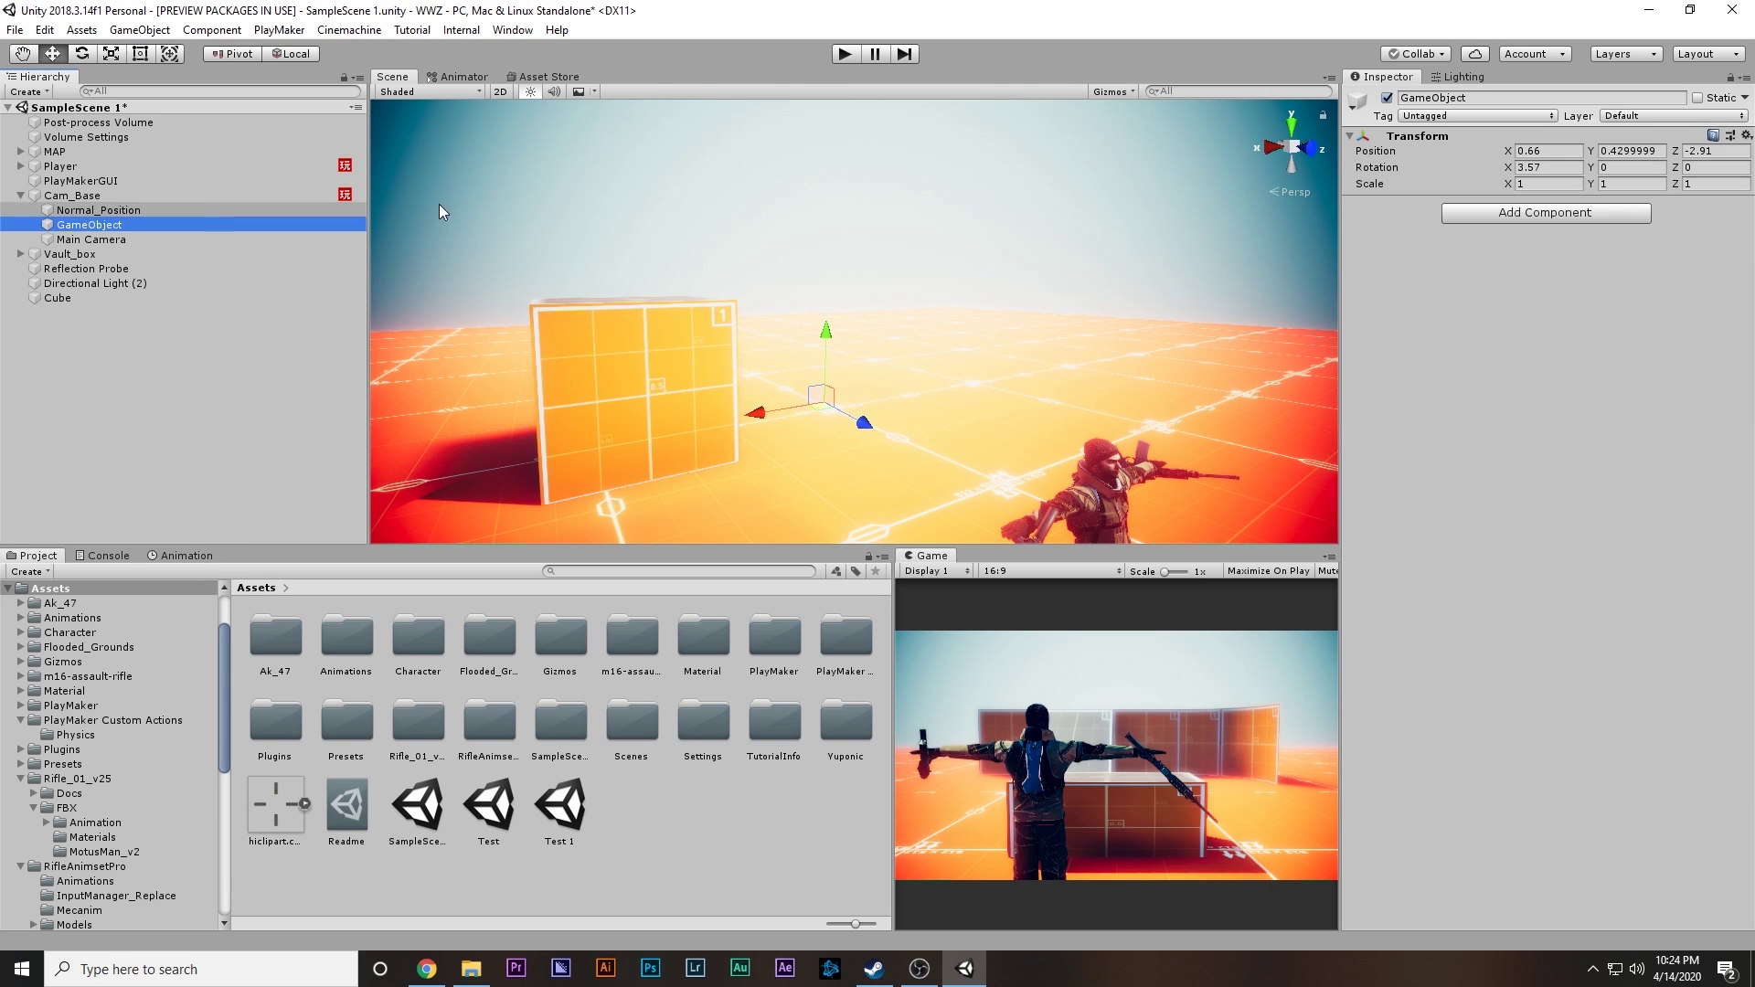
Step: Paste the copied Transform values onto the new empty object and name it Aim_position
left_click(1736, 135)
left_click(1727, 265)
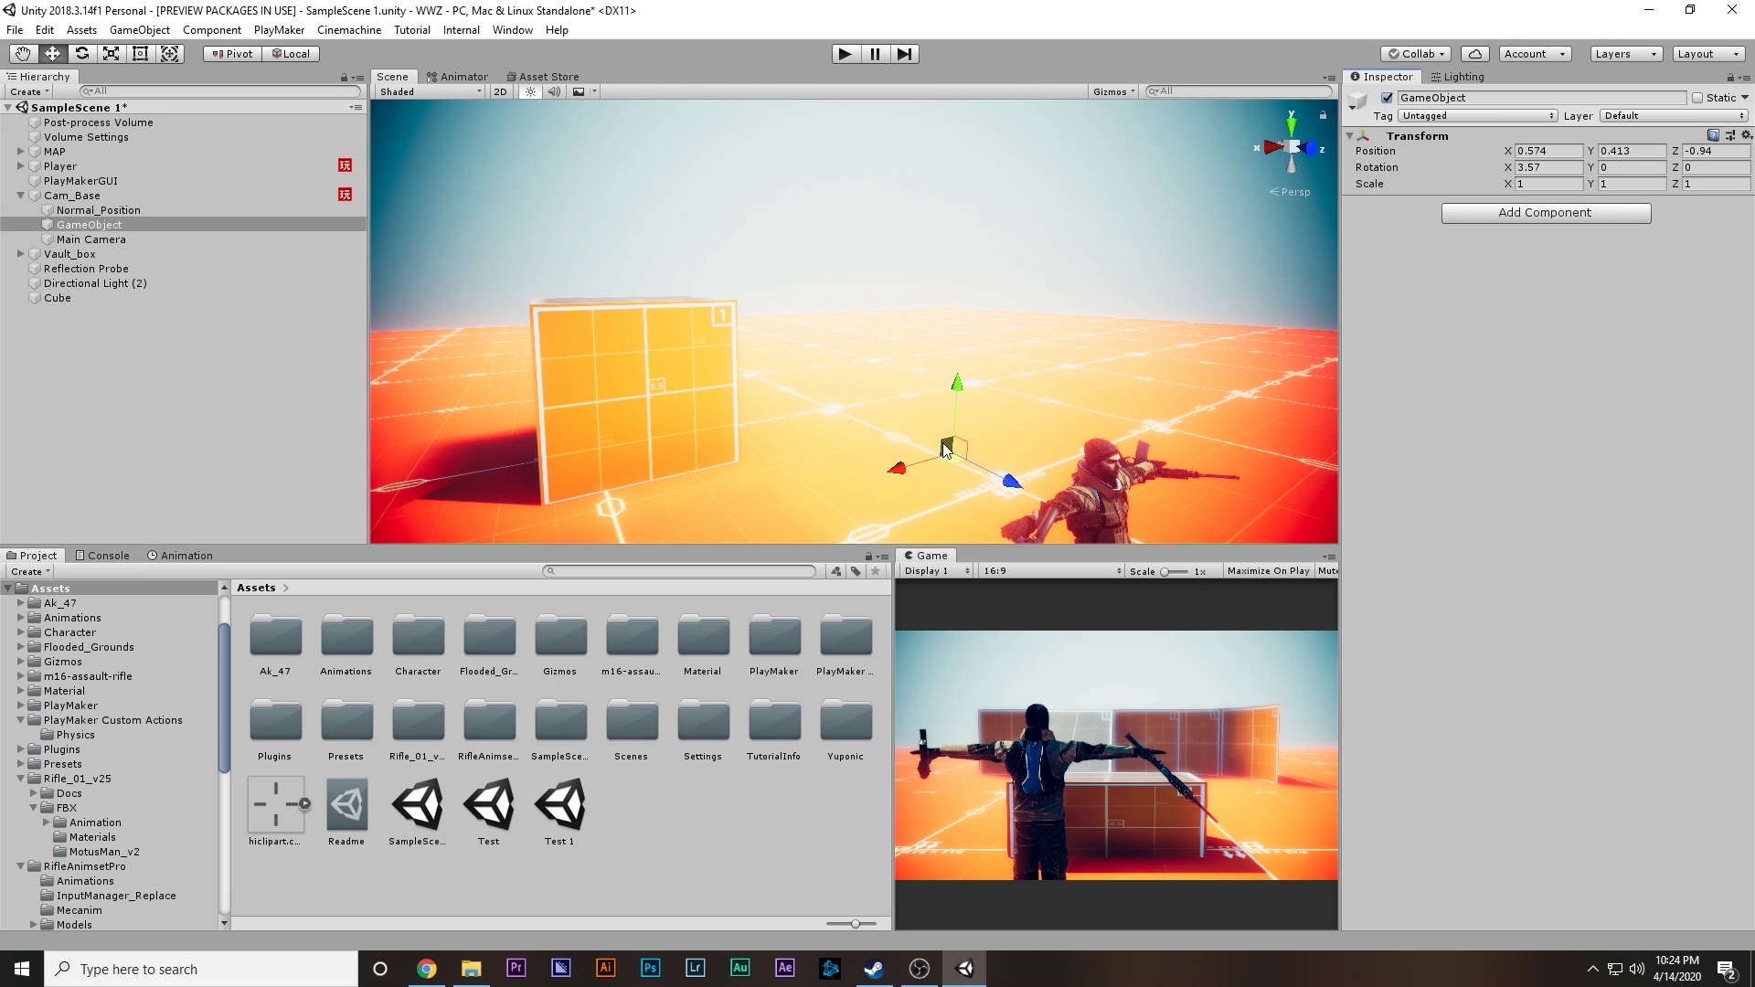
left_click(1480, 98)
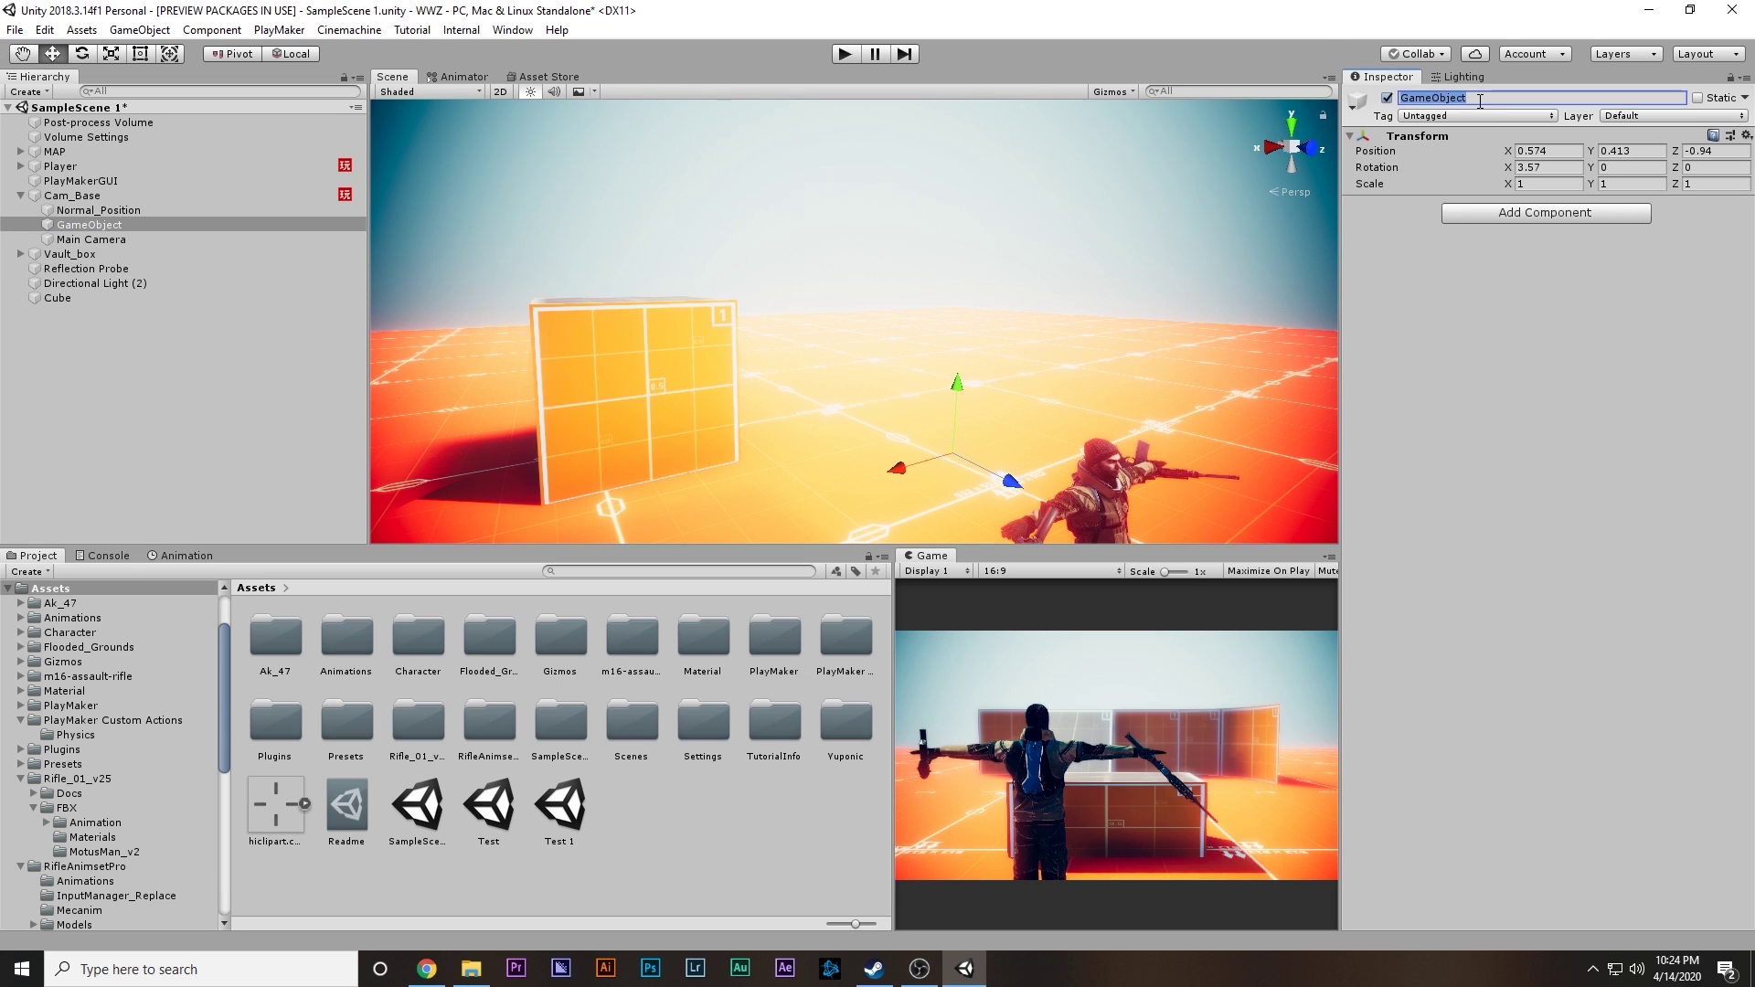
type("Aim_position")
Step: Compare the locations of Normal_Position, Main Camera and Aim_position in the scene
middle_click_drag(921, 281, 952, 273)
left_click(122, 224)
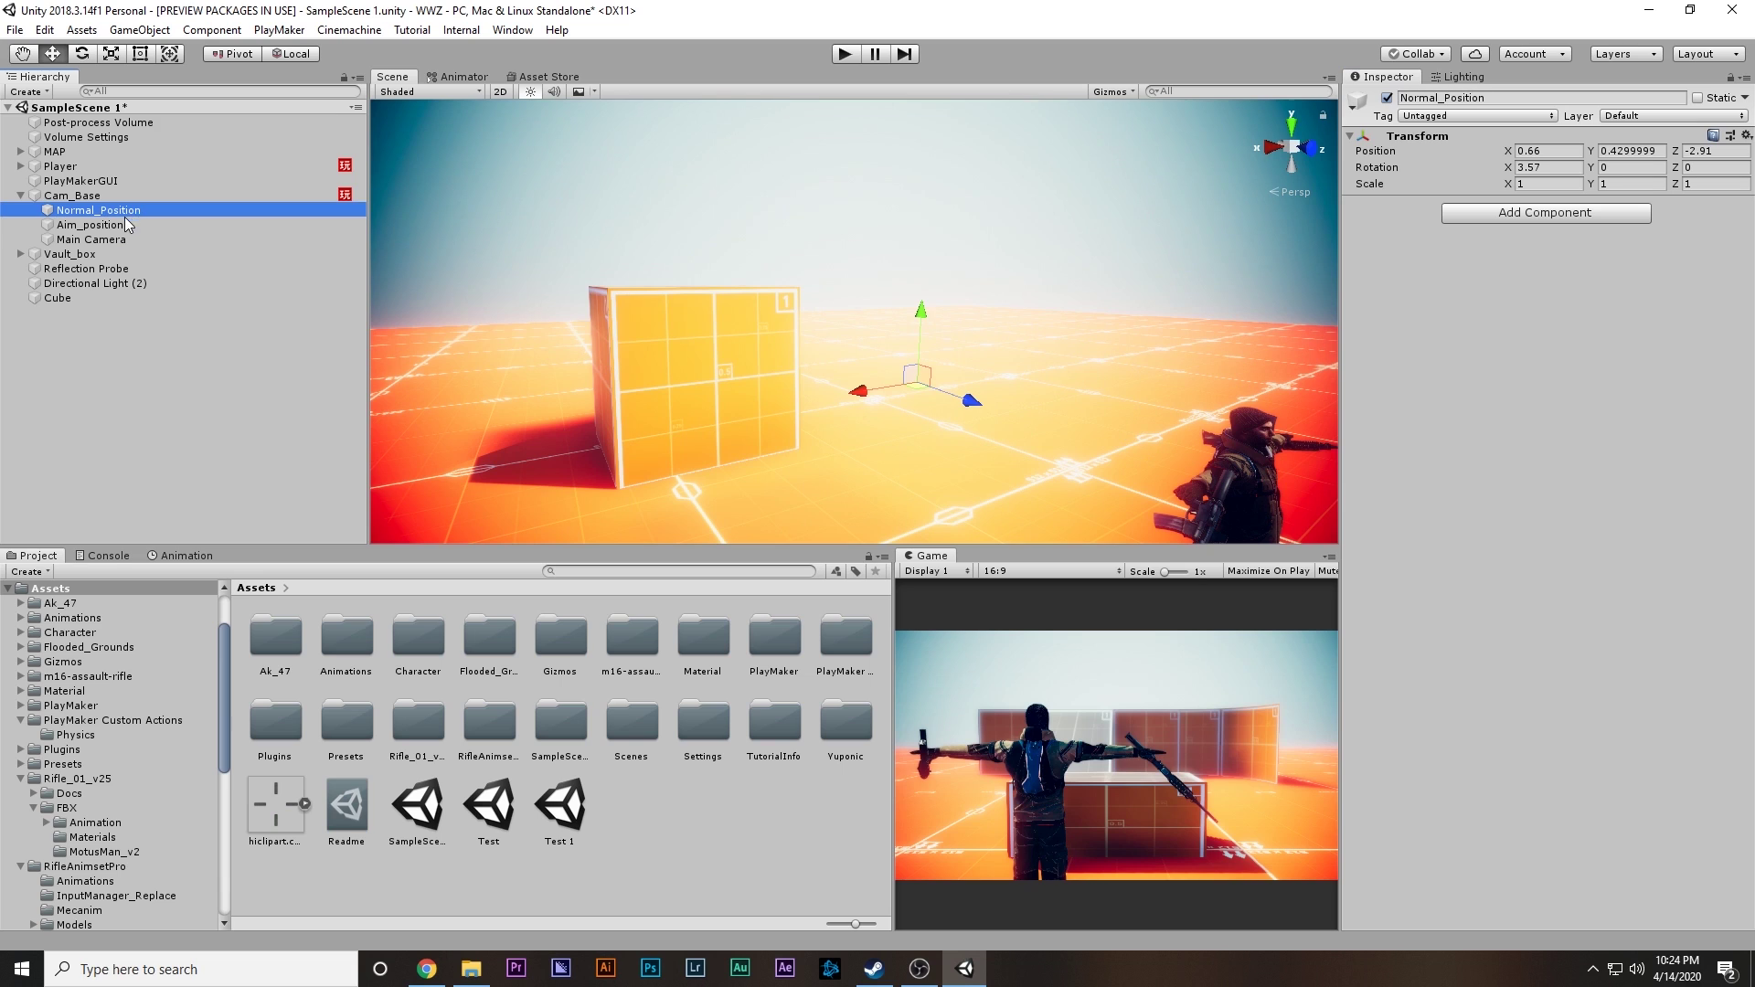
left_click(122, 238)
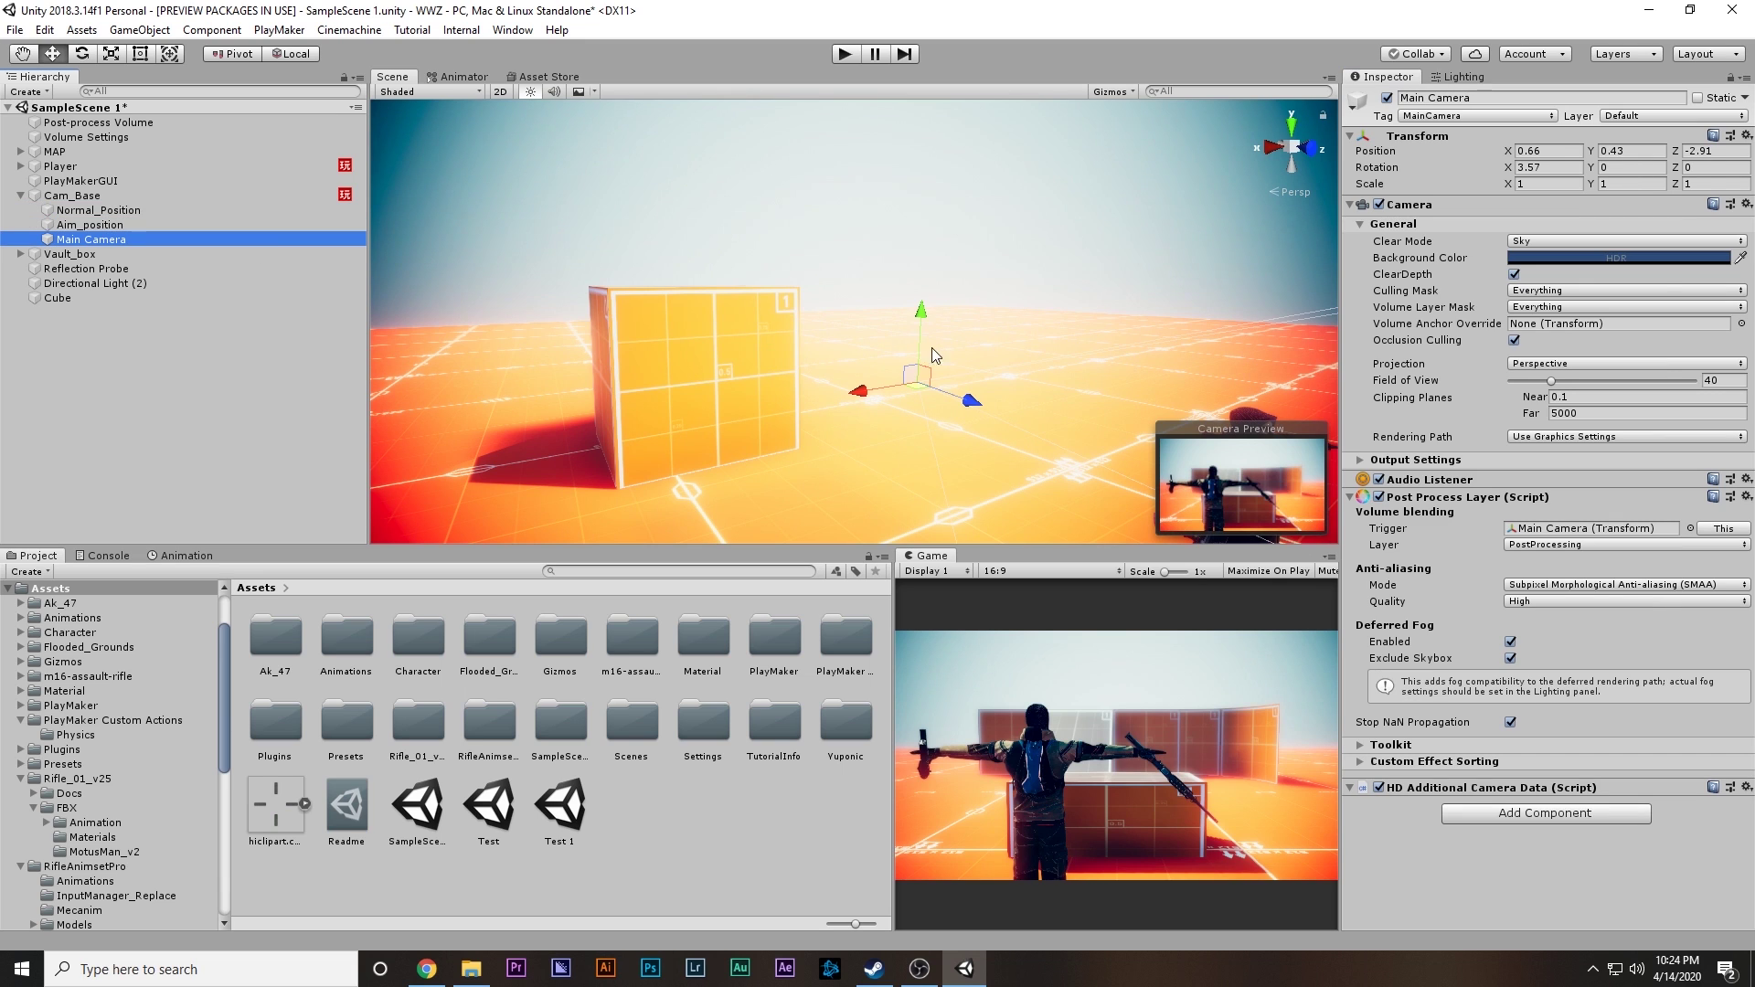
left_click(107, 211)
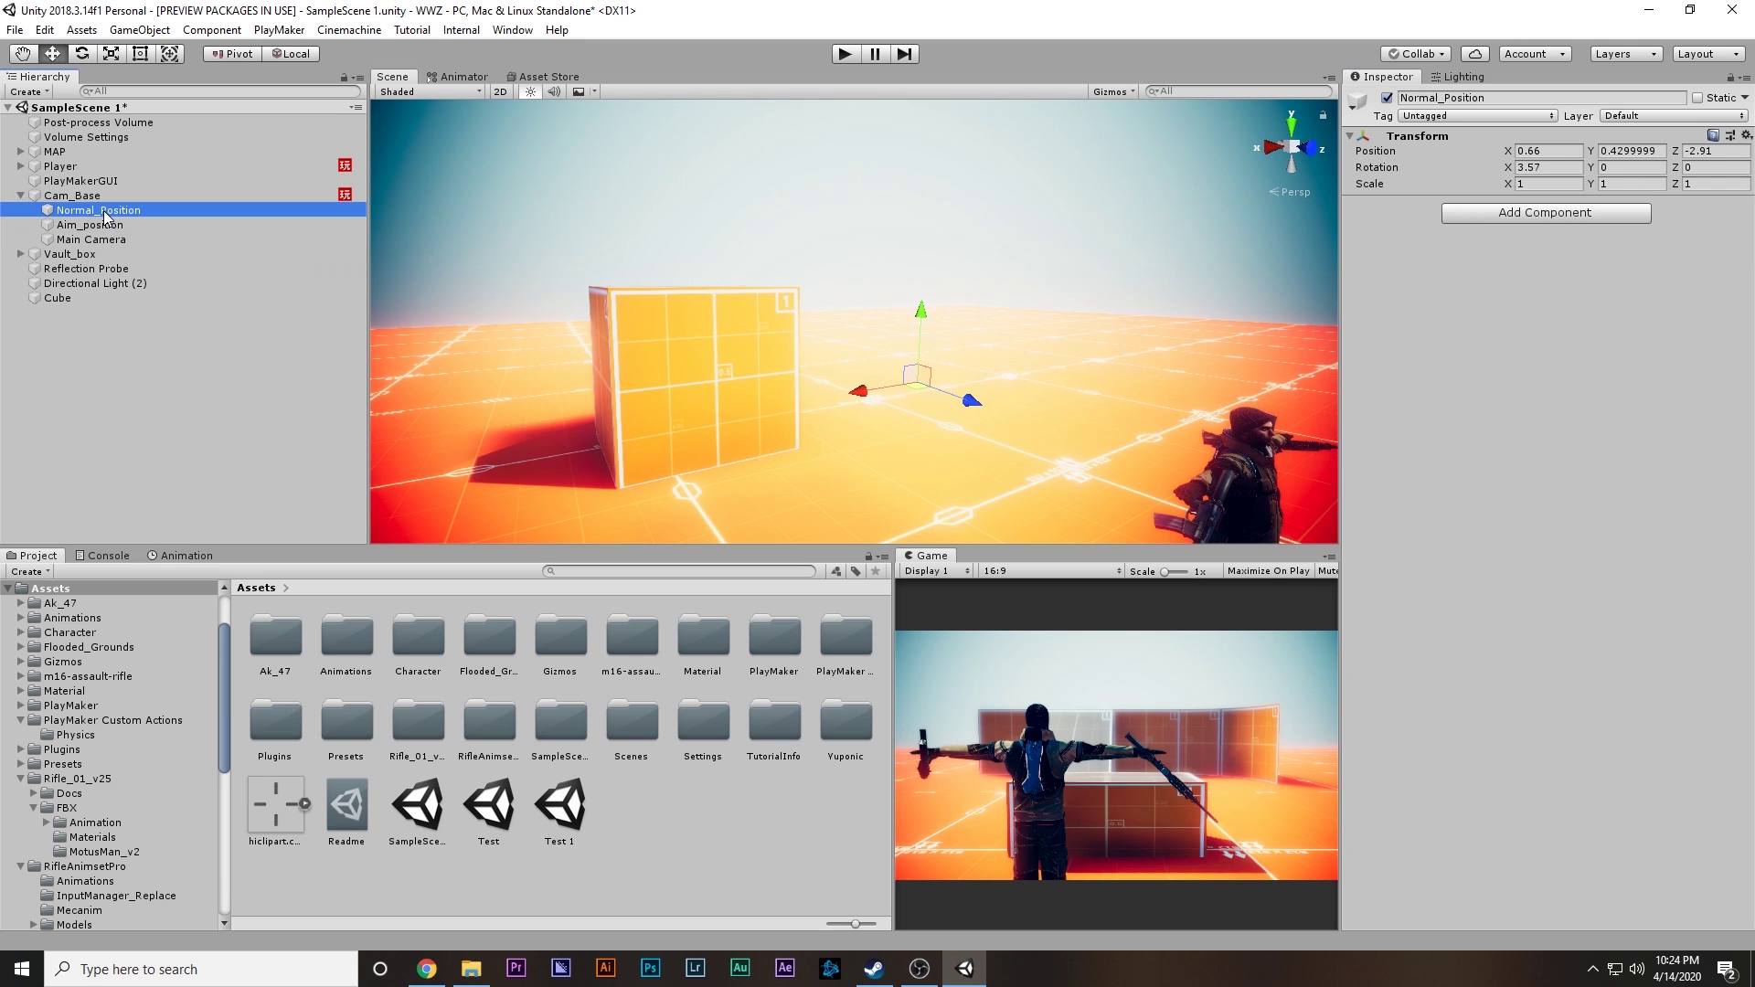
left_click(92, 238)
left_click(91, 226)
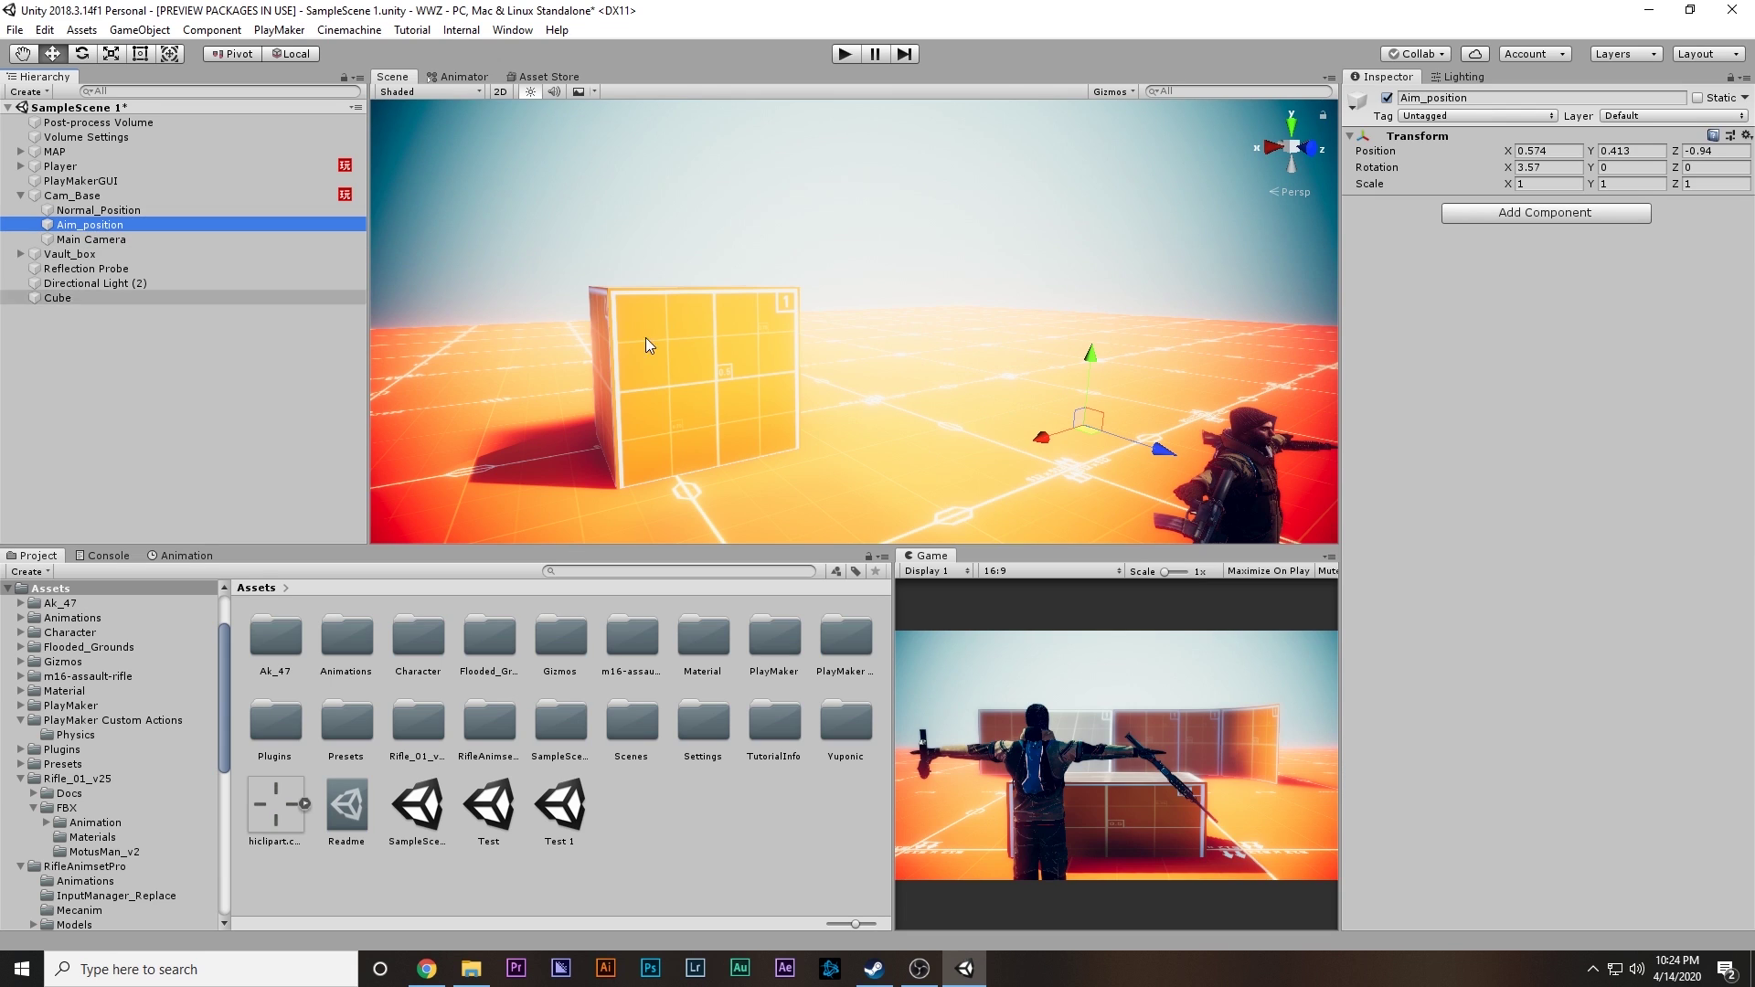
Step: Open the Player's FSM at the Aiming state and collapse its two Activate Game Object actions
left_click(64, 166)
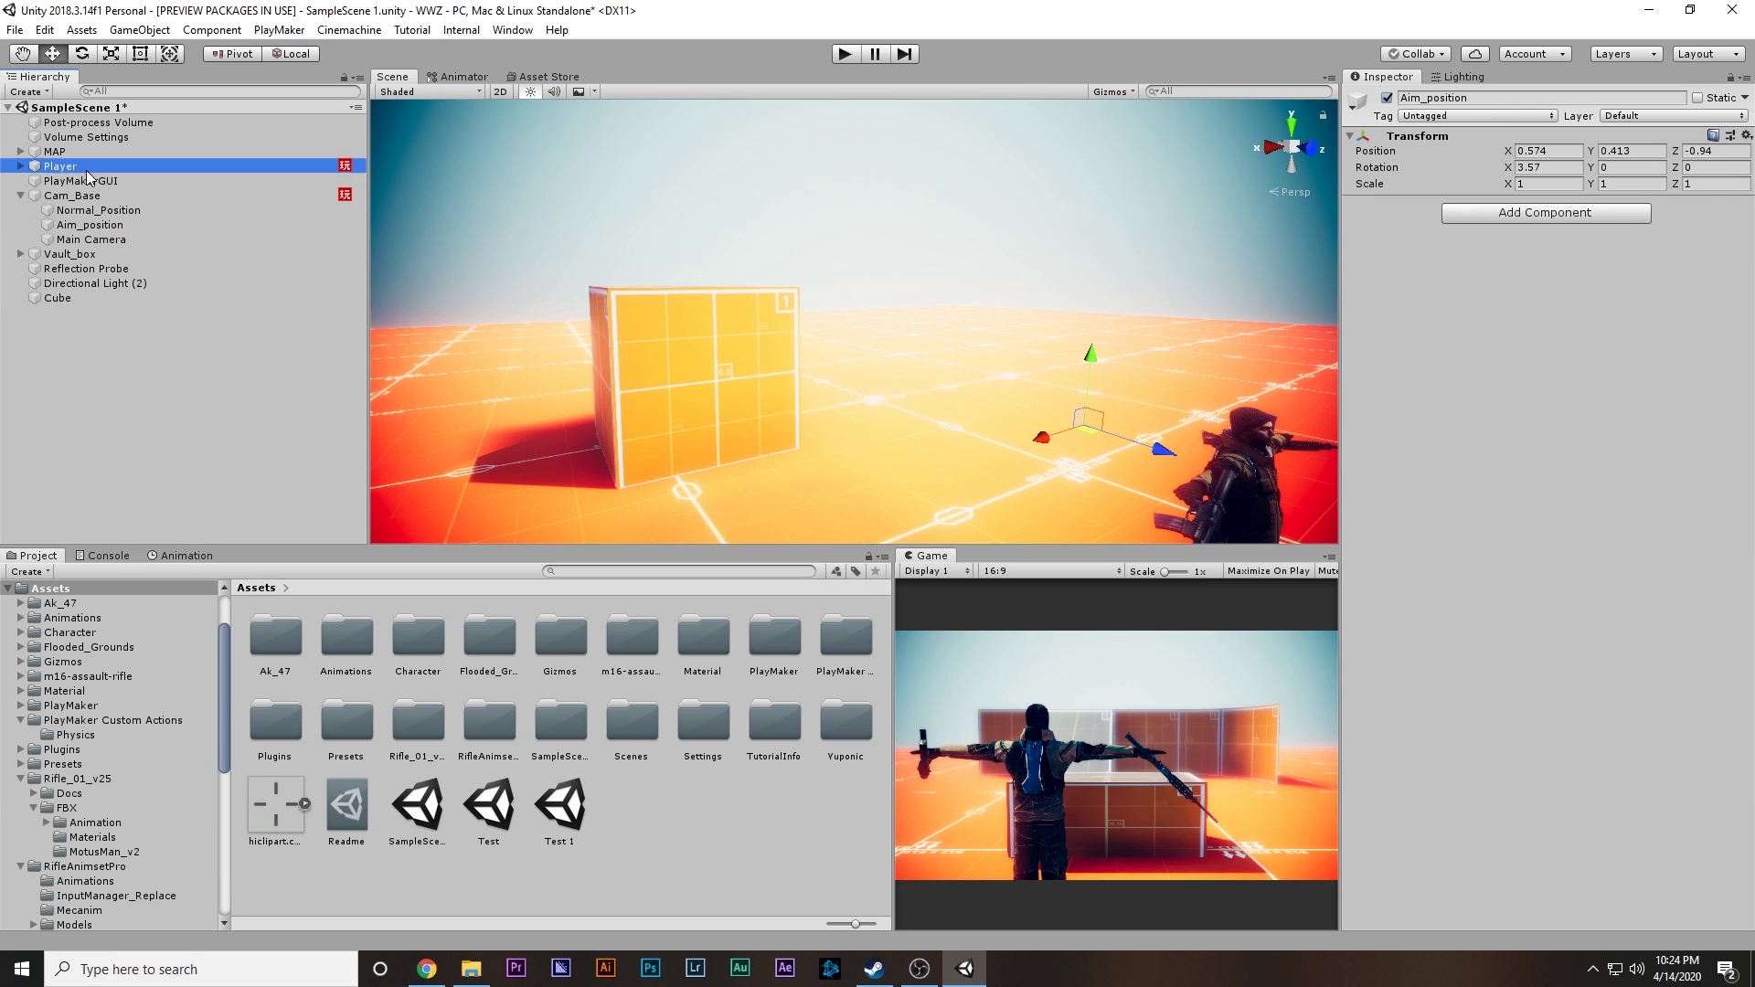
left_click(1730, 384)
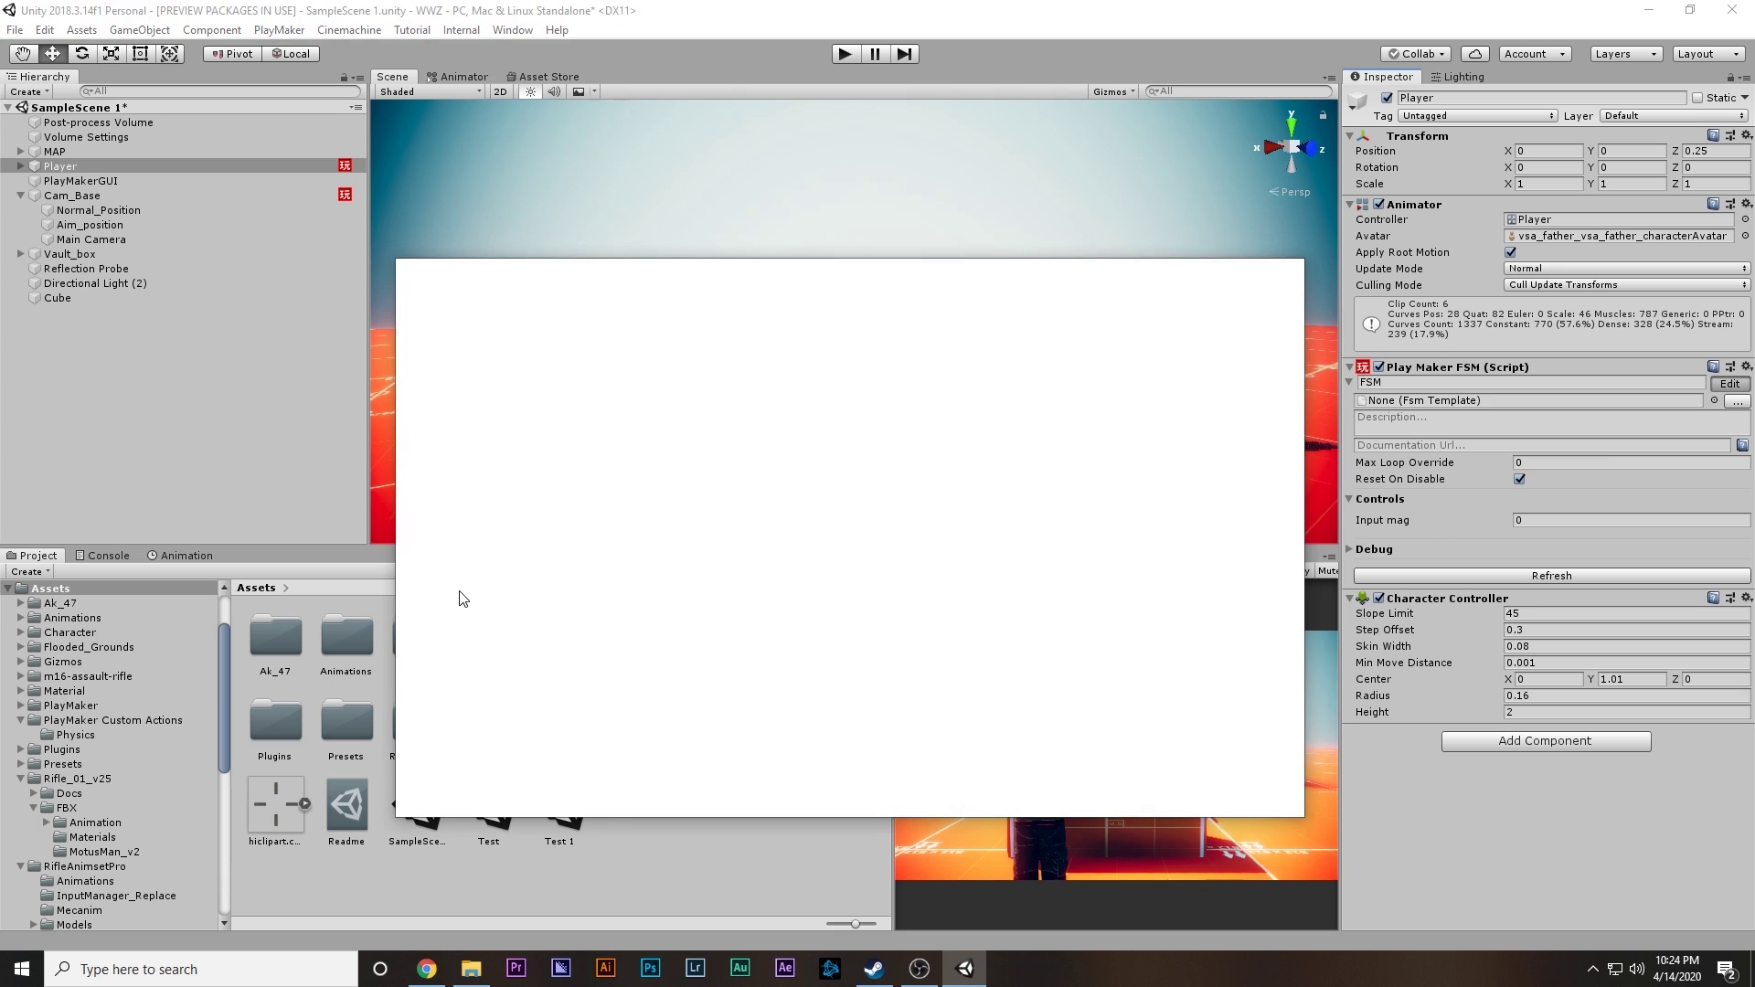
left_click(810, 611)
left_click_drag(810, 611, 768, 624)
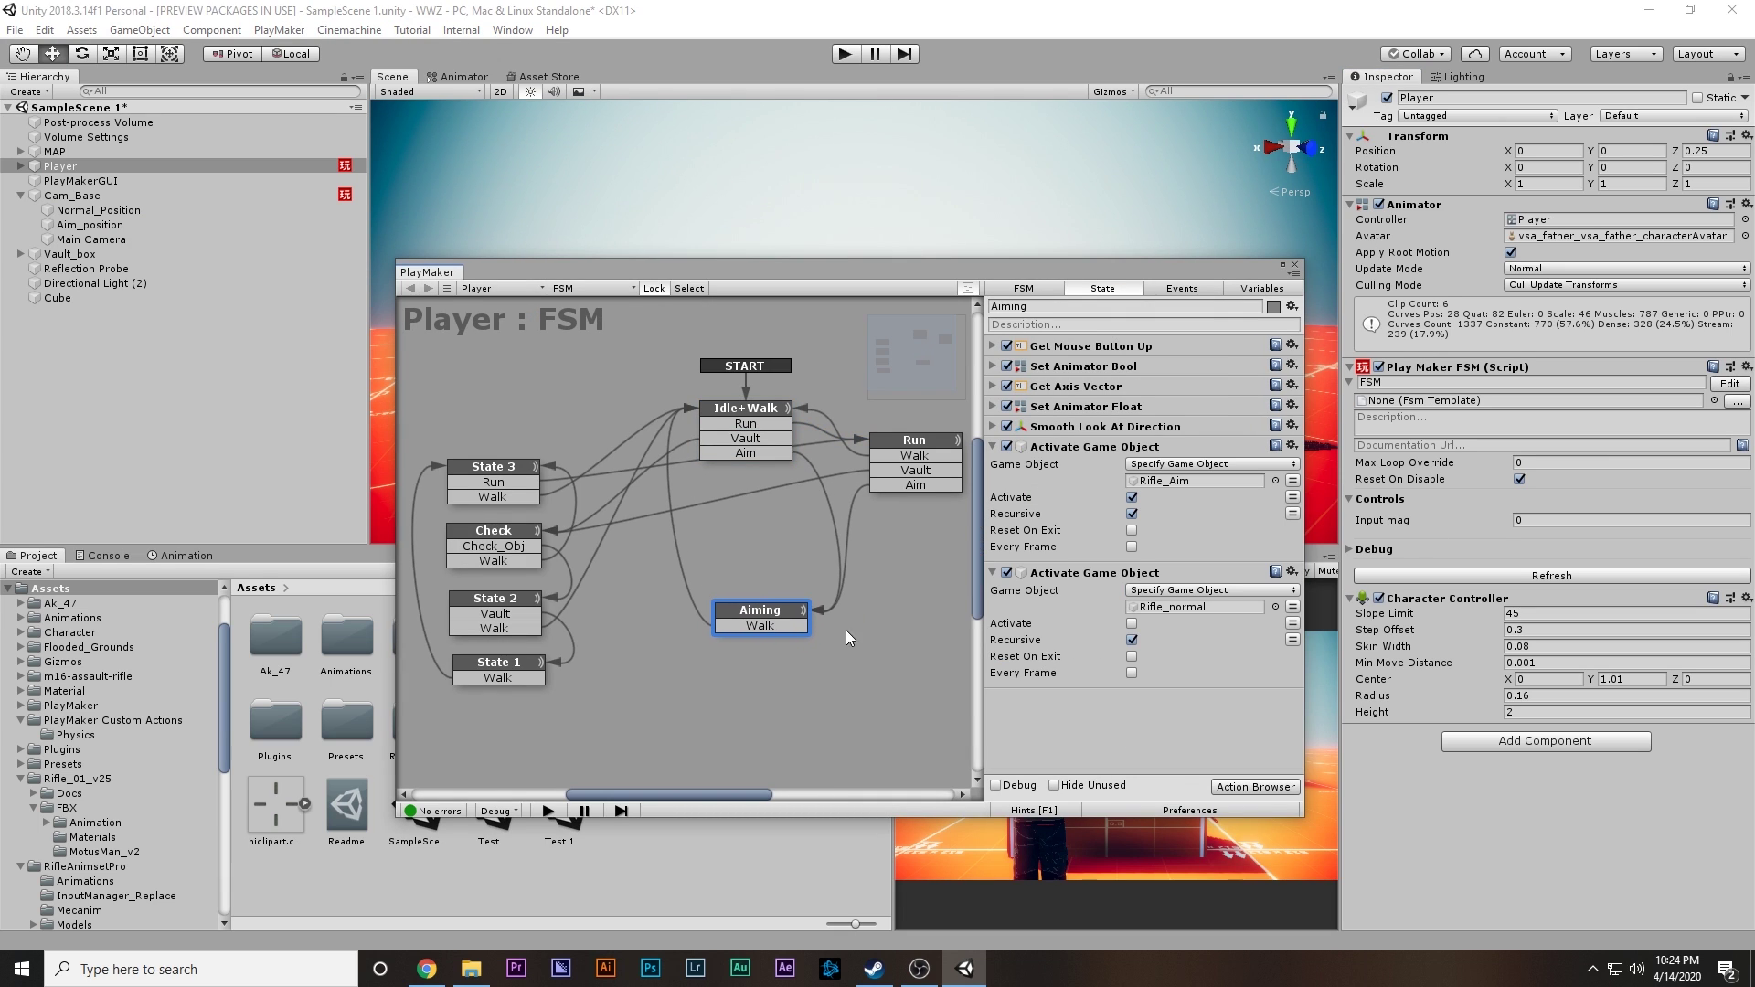
left_click(992, 449)
left_click(993, 465)
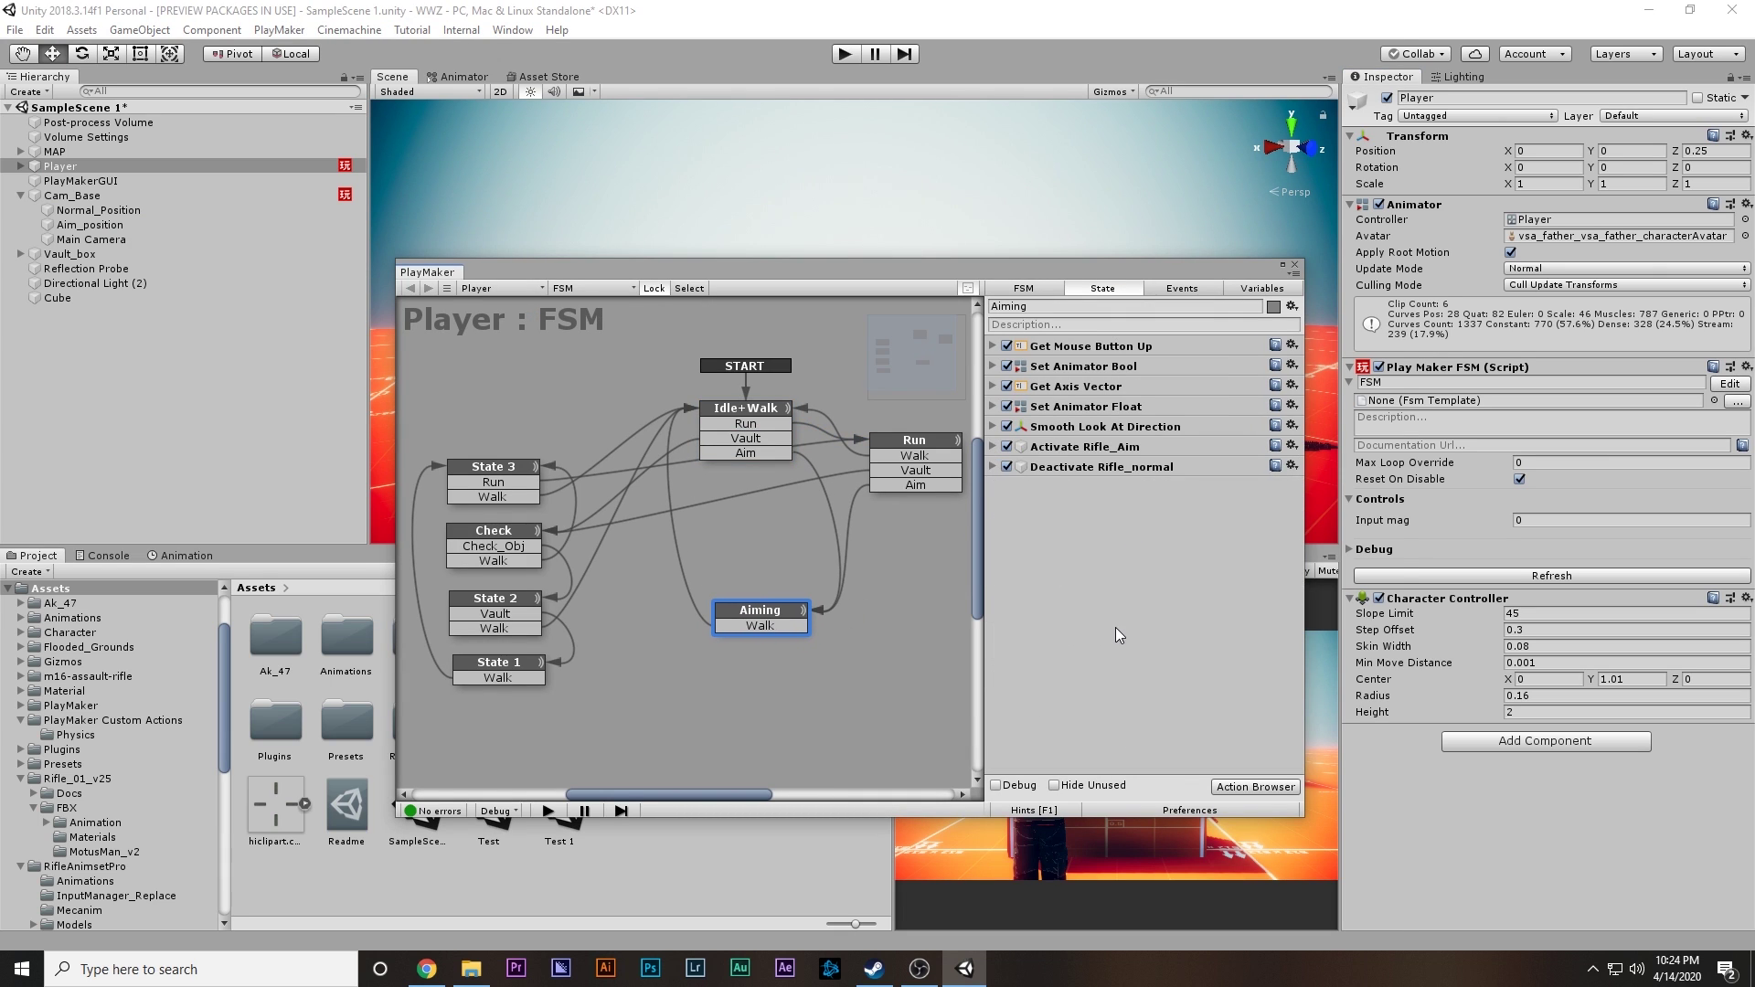
Step: Search the actions for "move" and add Move Towards to the end of the Aiming state
double_click(1114, 628)
type("move")
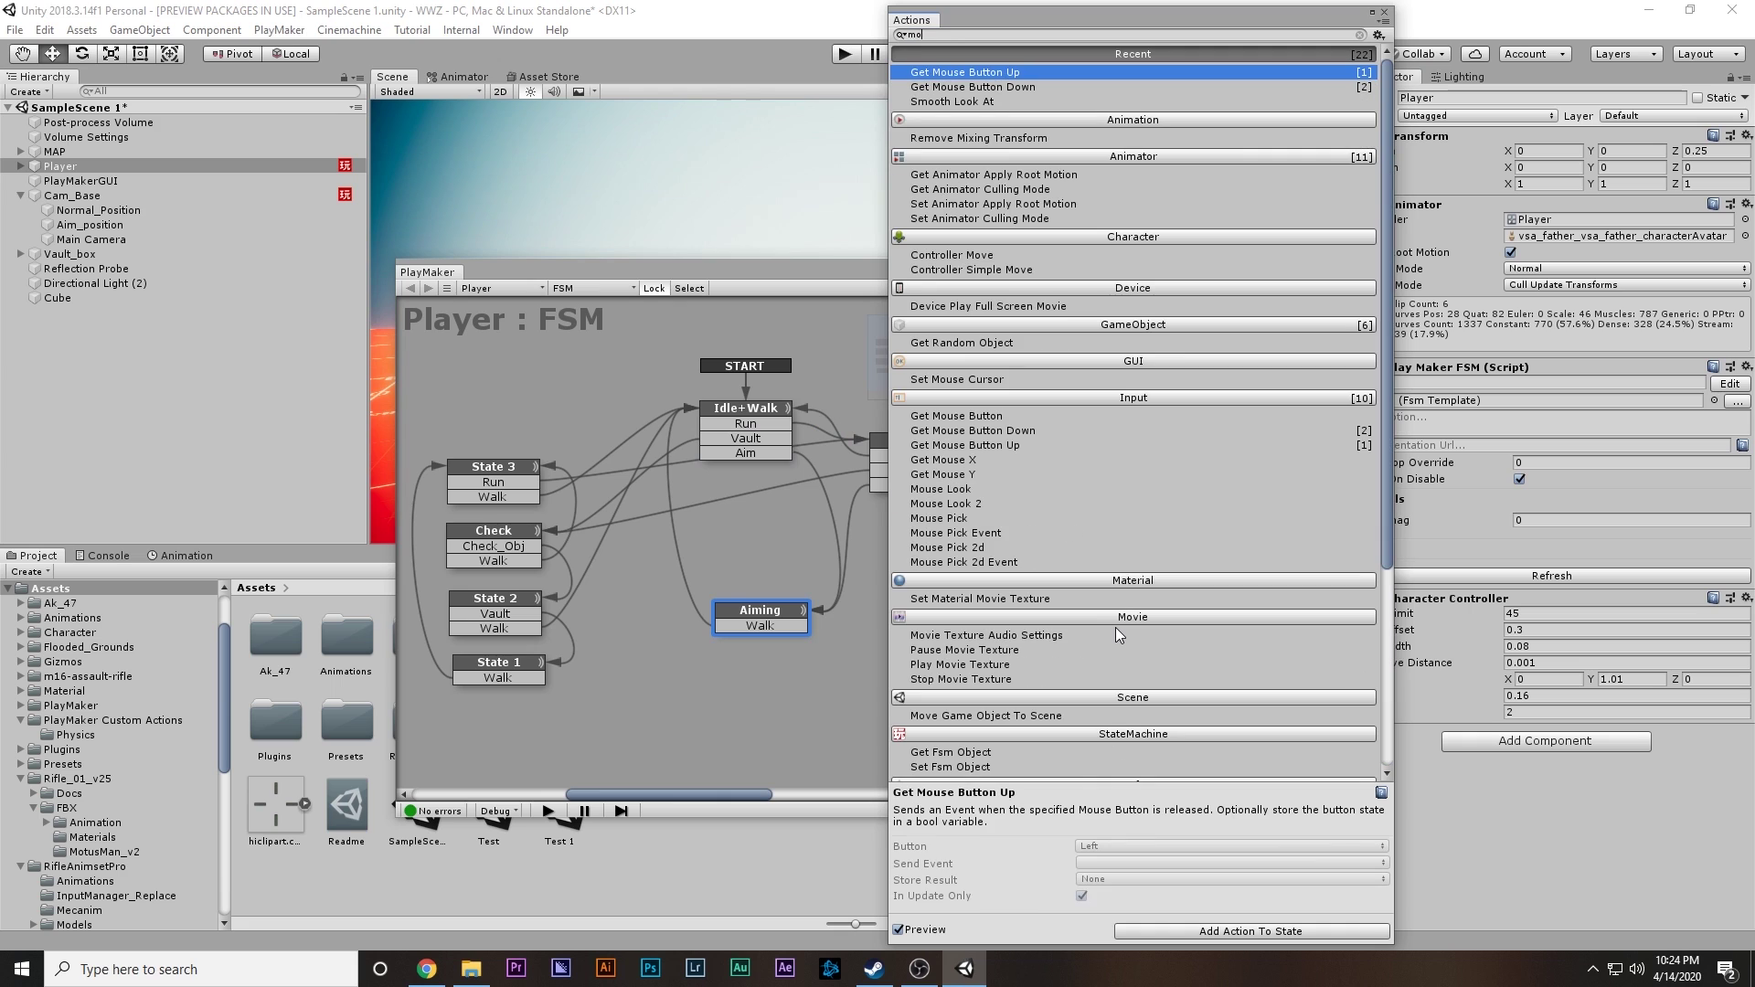
key("Down")
key("Down")
key("Down")
key("Down")
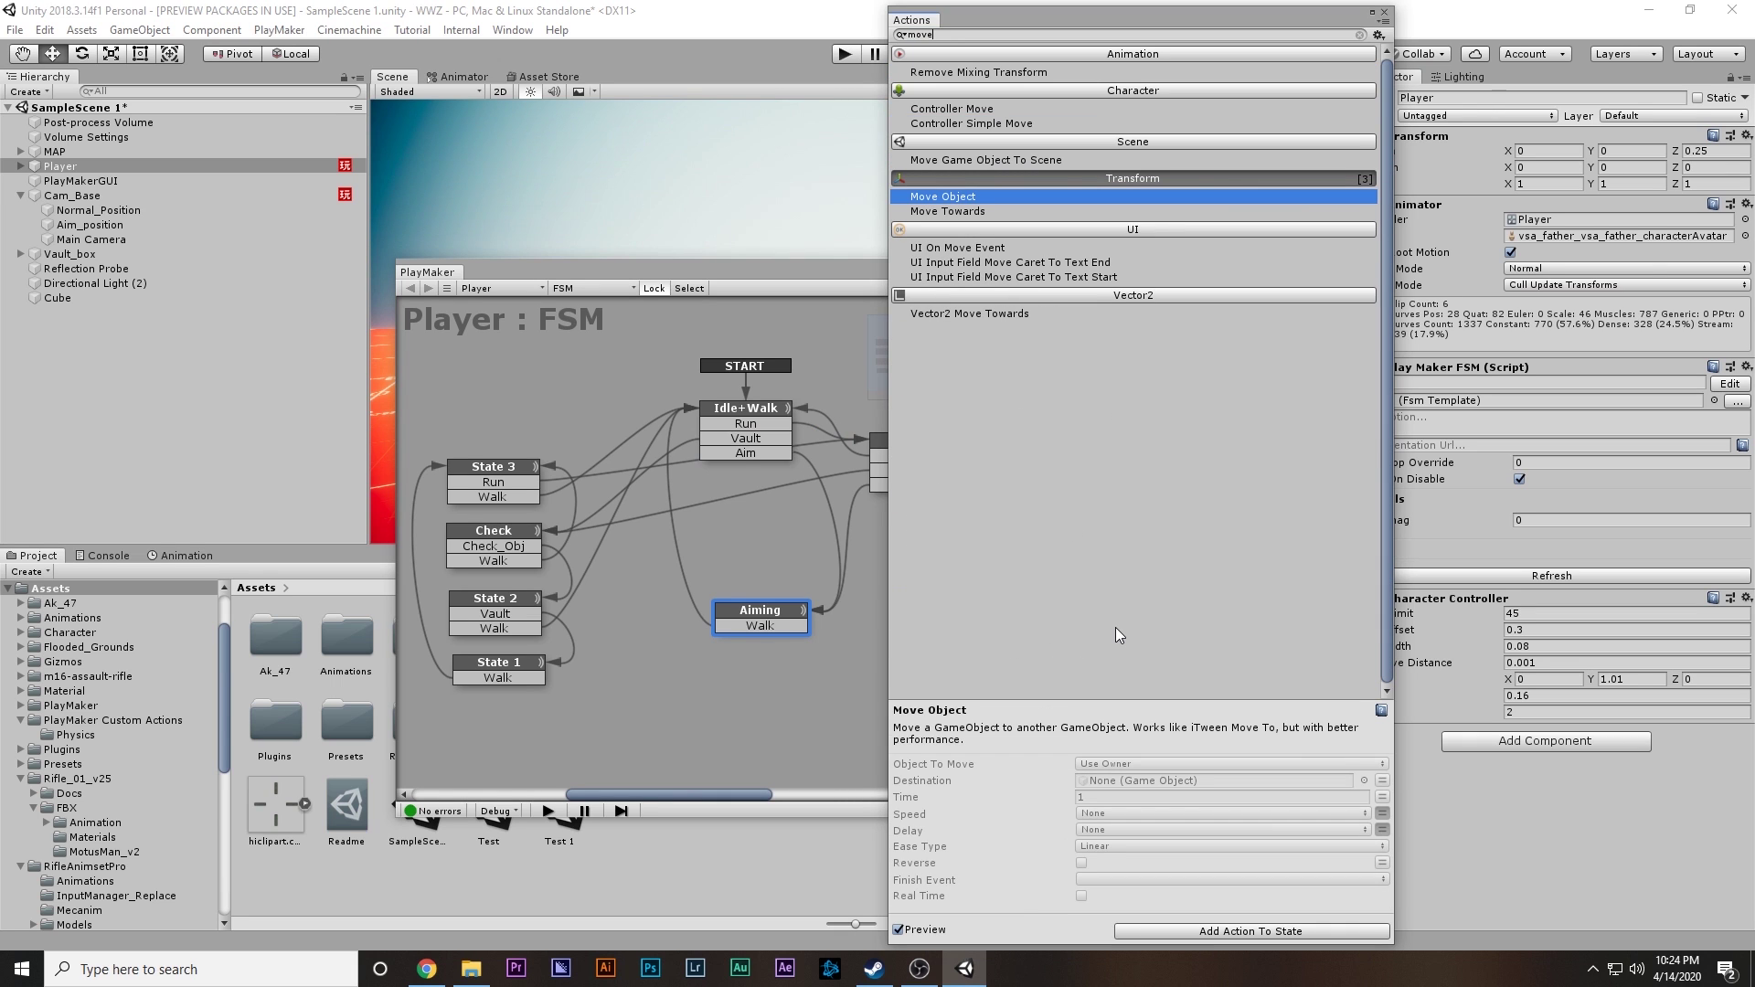
key("Down")
key("Return")
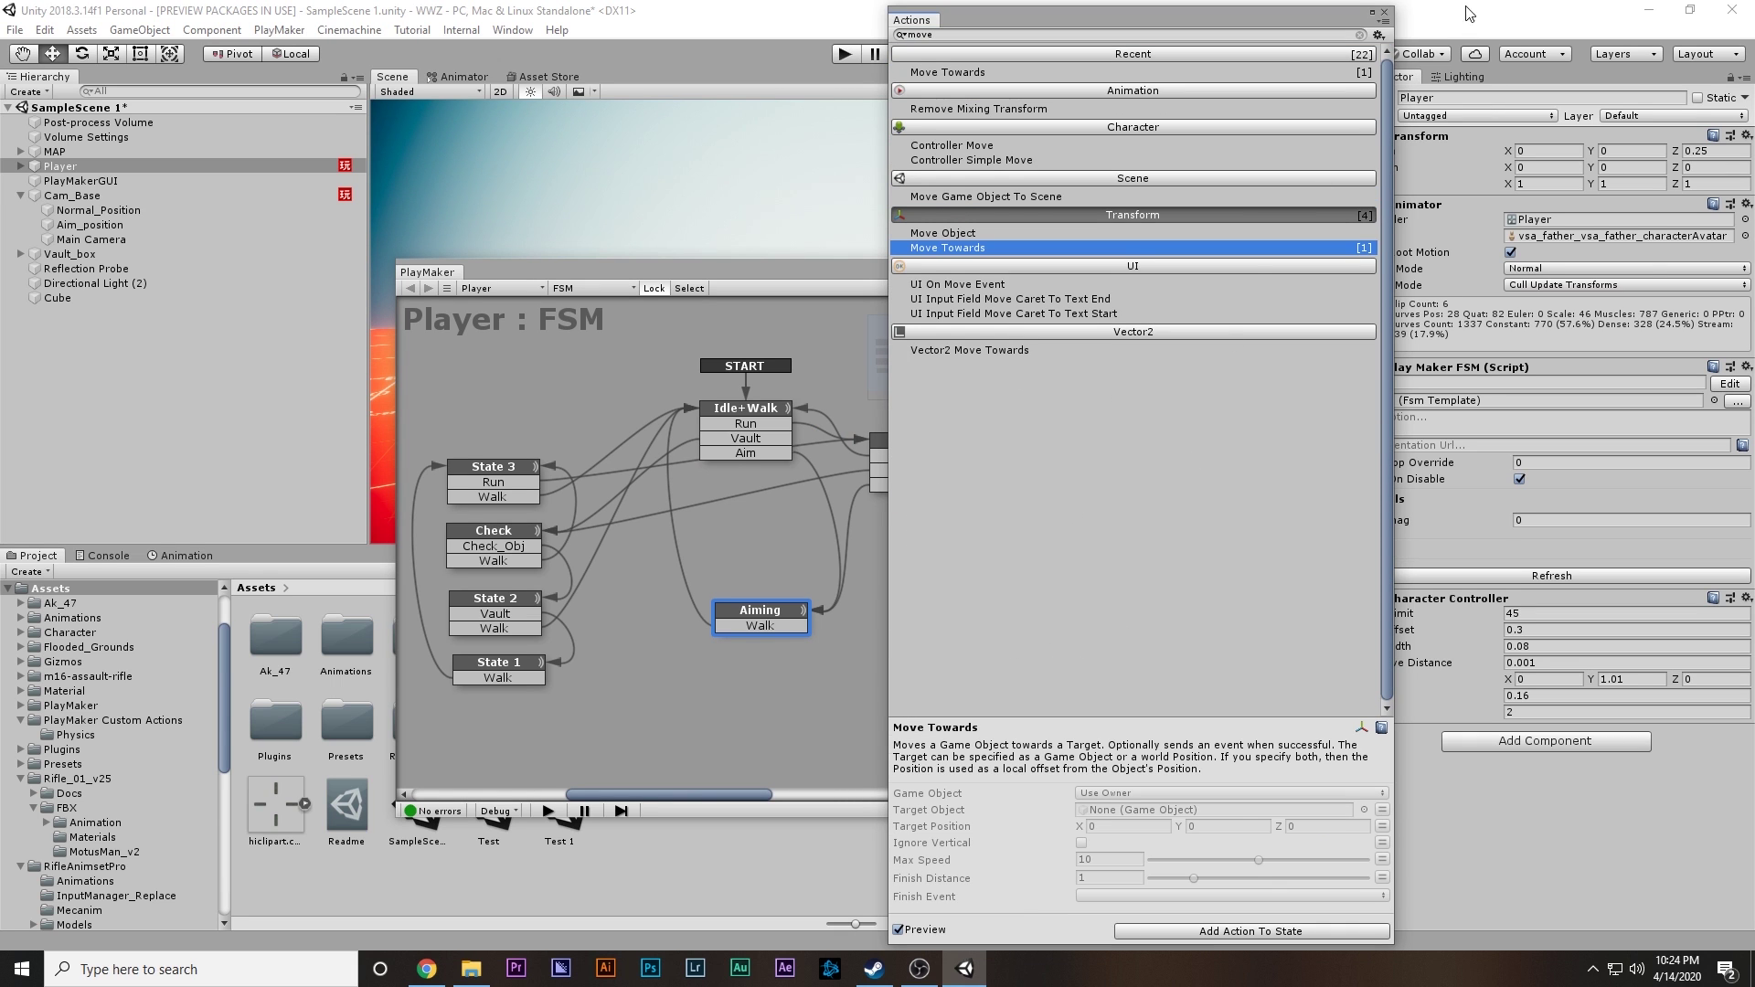
left_click(1385, 13)
Step: Set the Move Towards action to move the specified object Main Camera, with Aim_position as its Target Object
left_click(1209, 505)
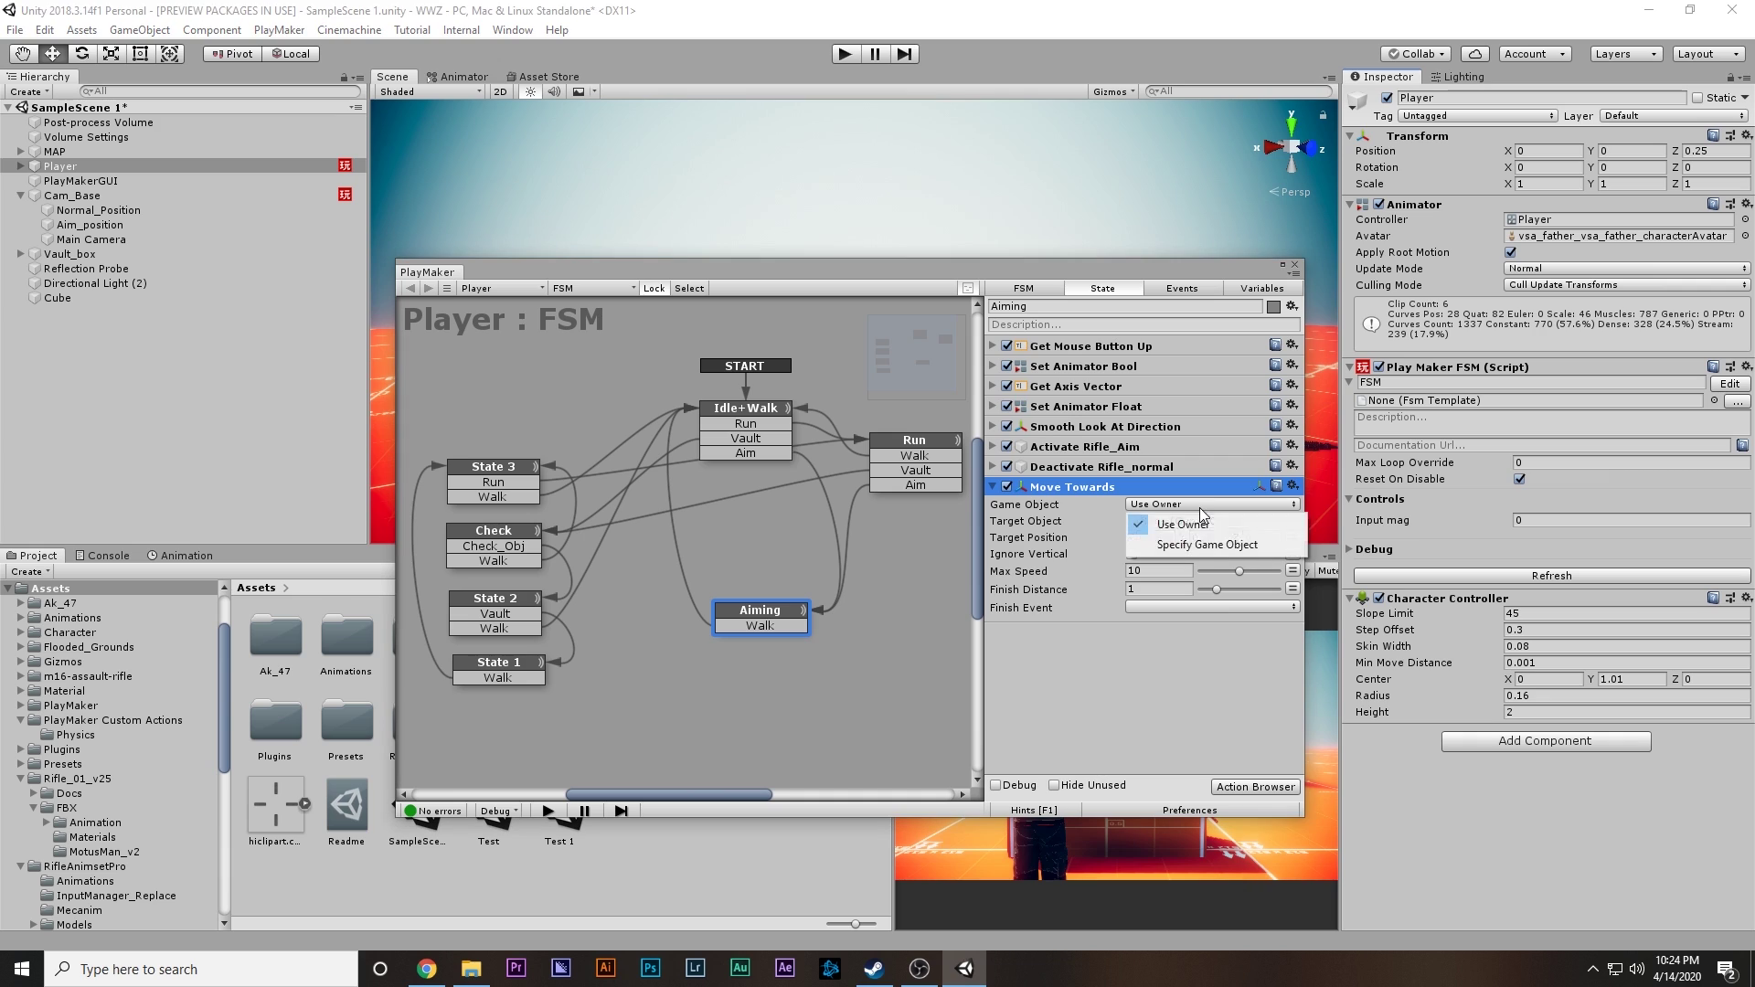
left_click(1206, 520)
left_click_drag(87, 239, 1200, 521)
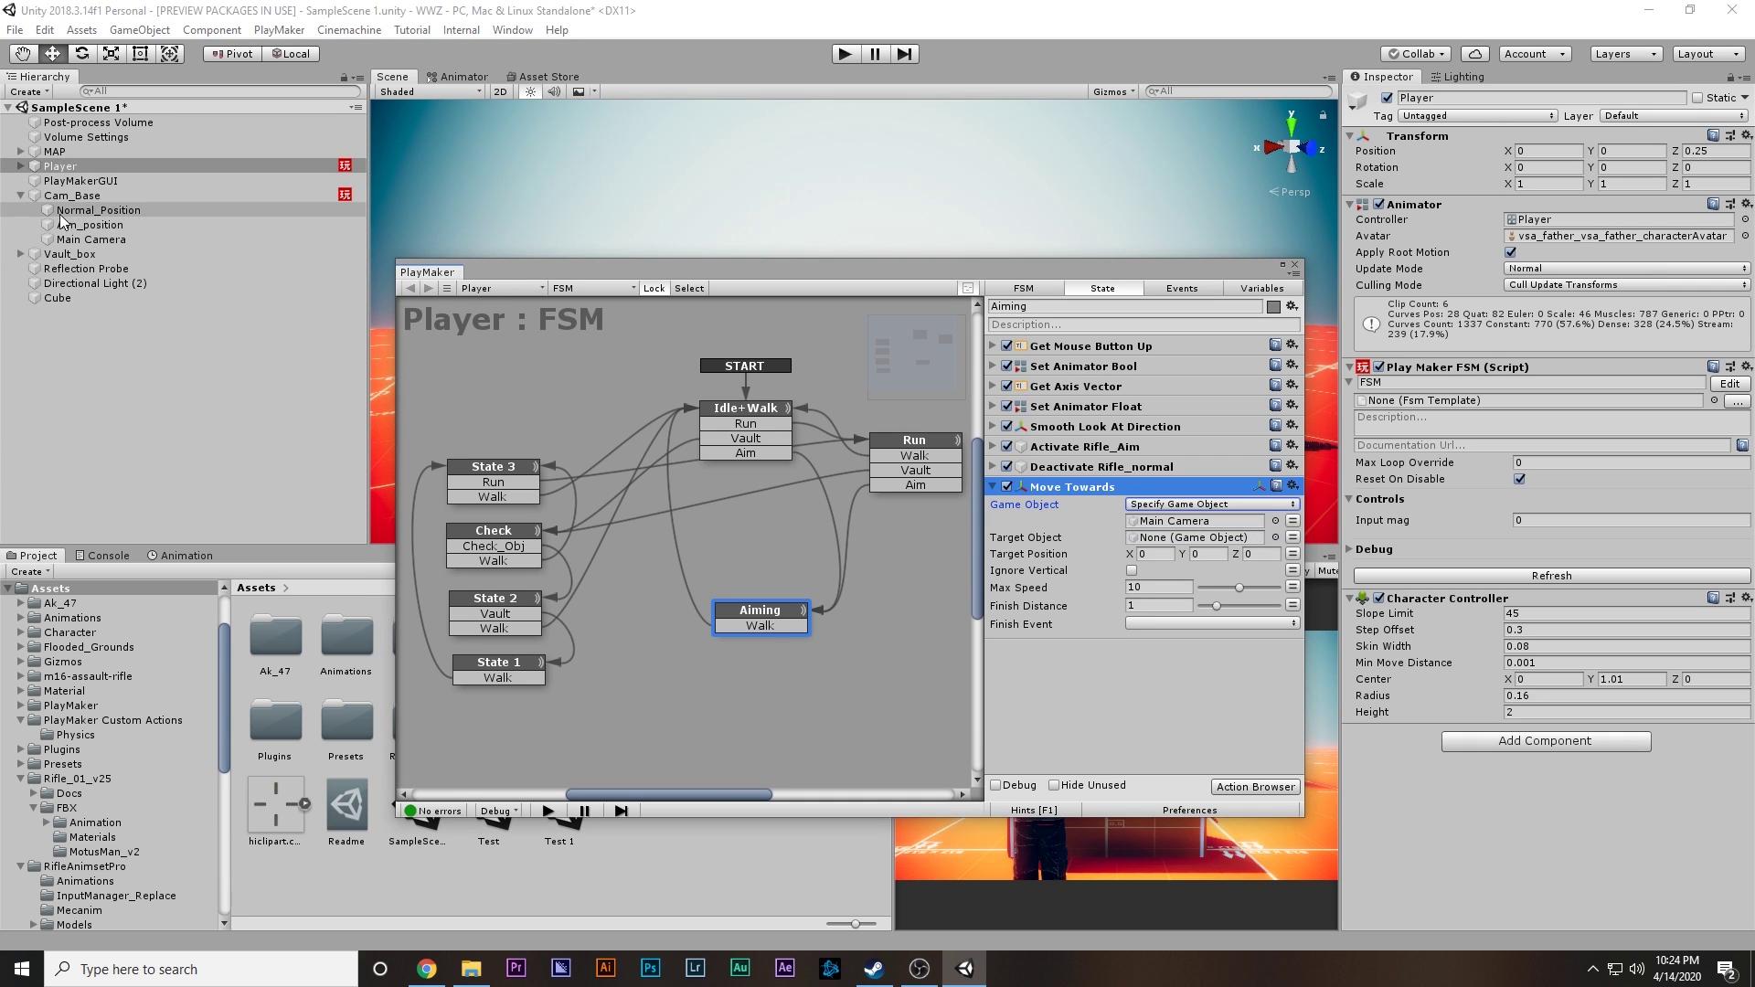
left_click_drag(77, 226, 1178, 540)
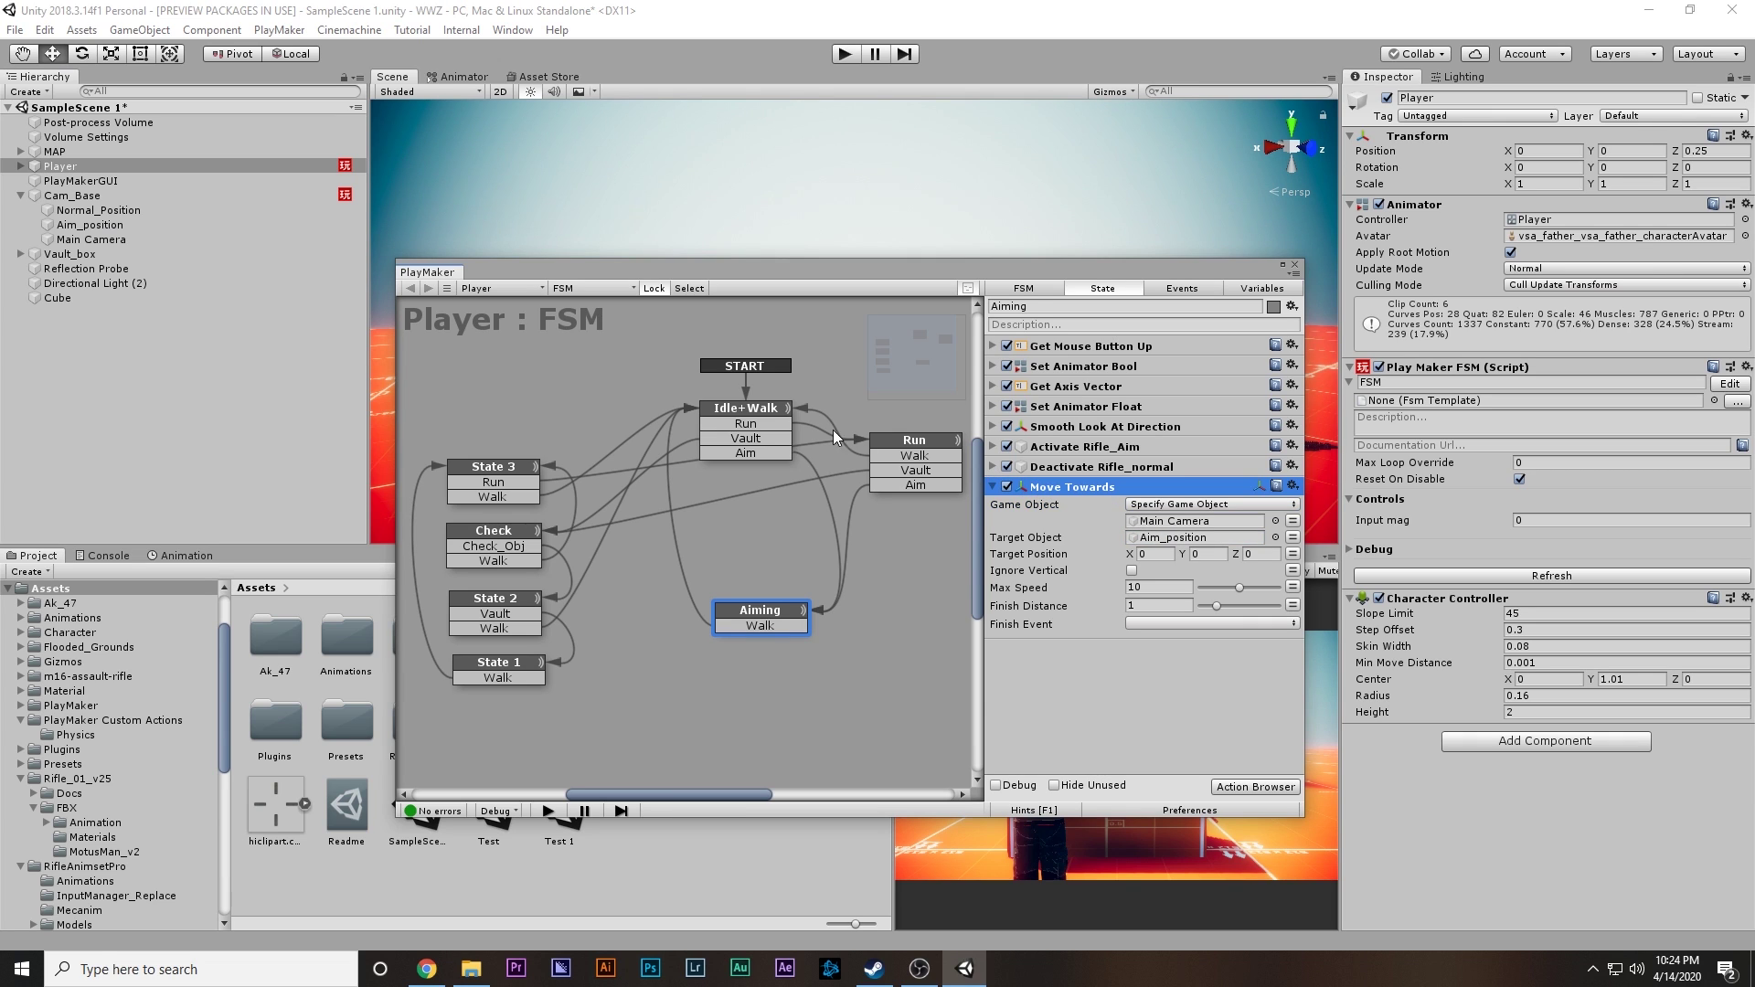
Step: Paste the Move Towards action after Get Axis Vector in Idle+Walk and set its Target Object to Normal_Position
left_click(766, 409)
left_click(1094, 345)
key("ctrl+v")
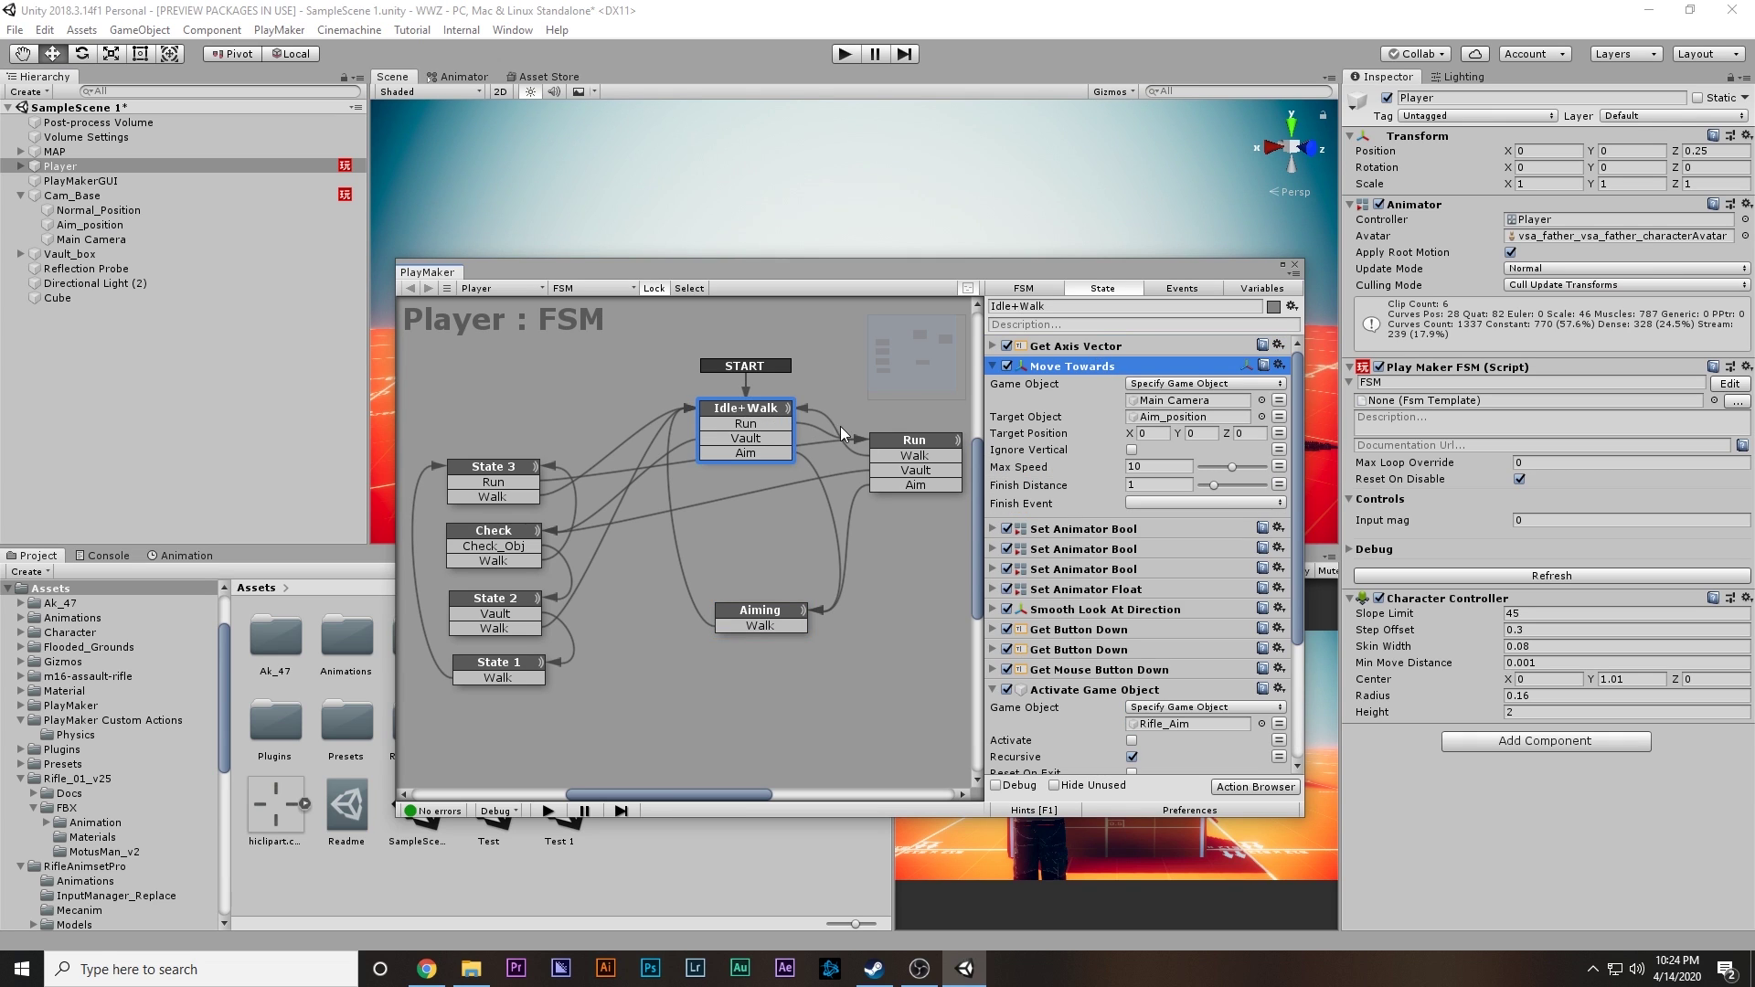
left_click_drag(79, 210, 1187, 417)
Step: Set Finish Distance to 0 in Idle+Walk's Move Towards action, and edit the Finish Distance of the one in Aiming
left_click(1153, 485)
left_click(759, 625)
left_click(1162, 604)
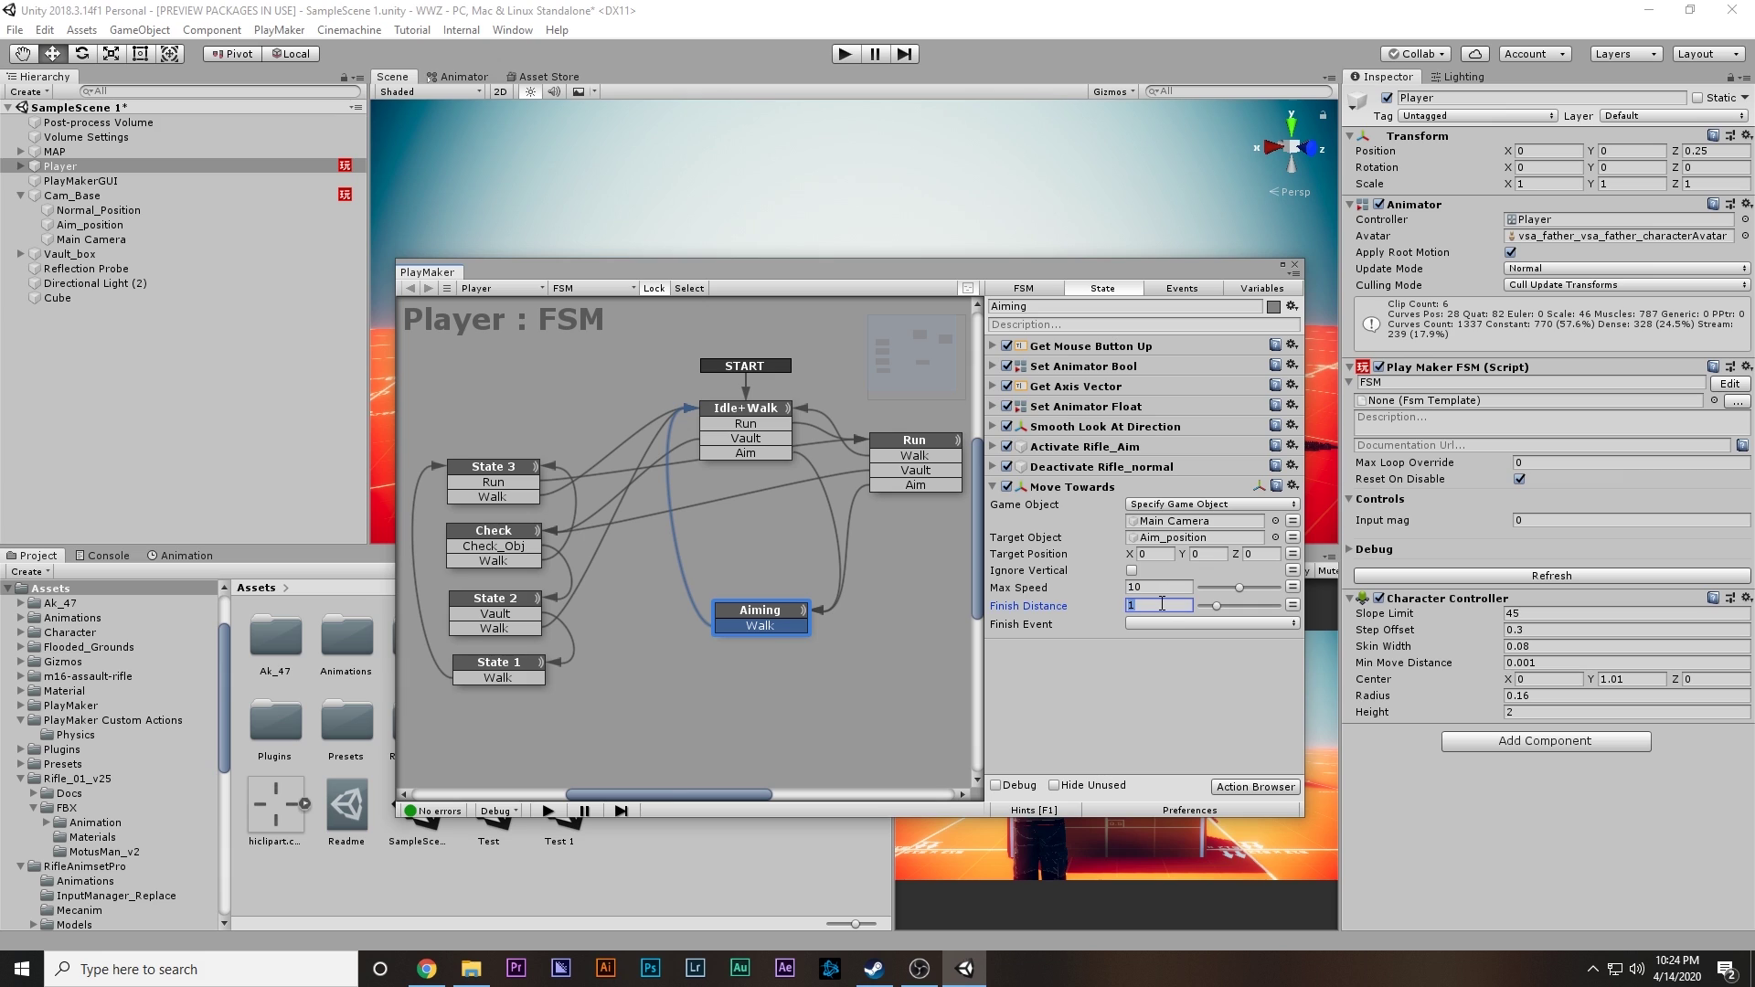
Step: Copy Idle+Walk's Move Towards action into the Run state after Get Axis Vector, save the scene, and close the FSM editor
left_click(744, 412)
left_click(1081, 367)
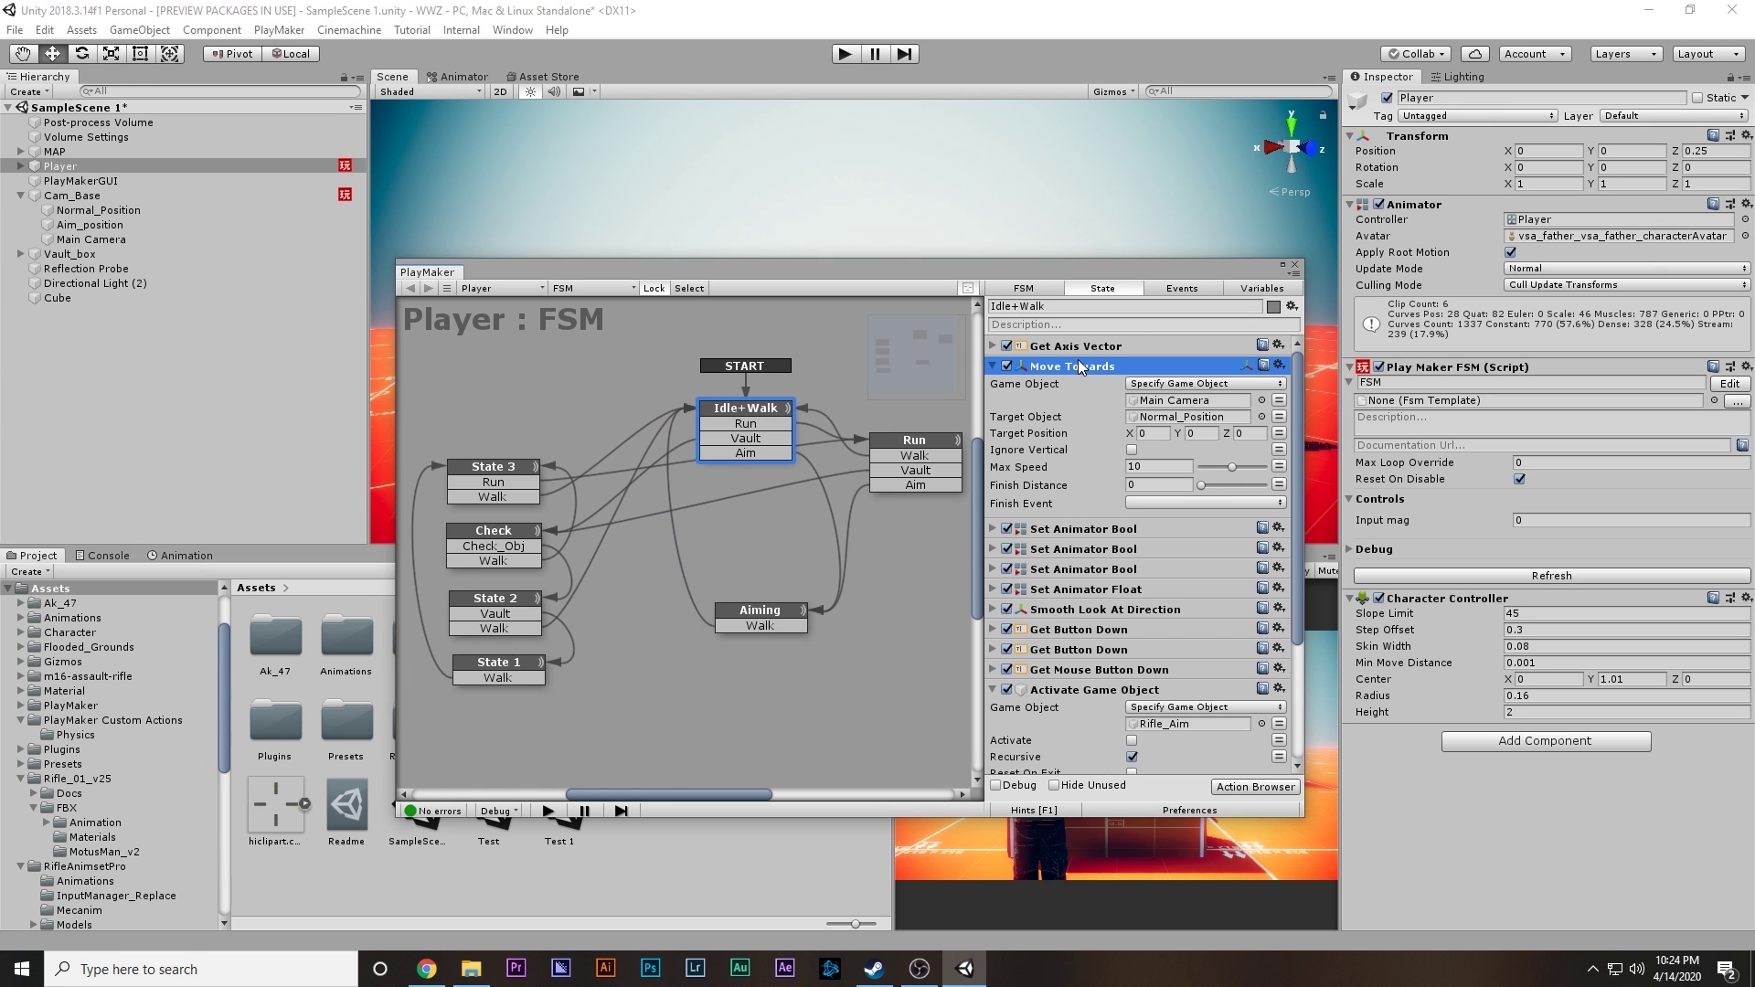
left_click(893, 455)
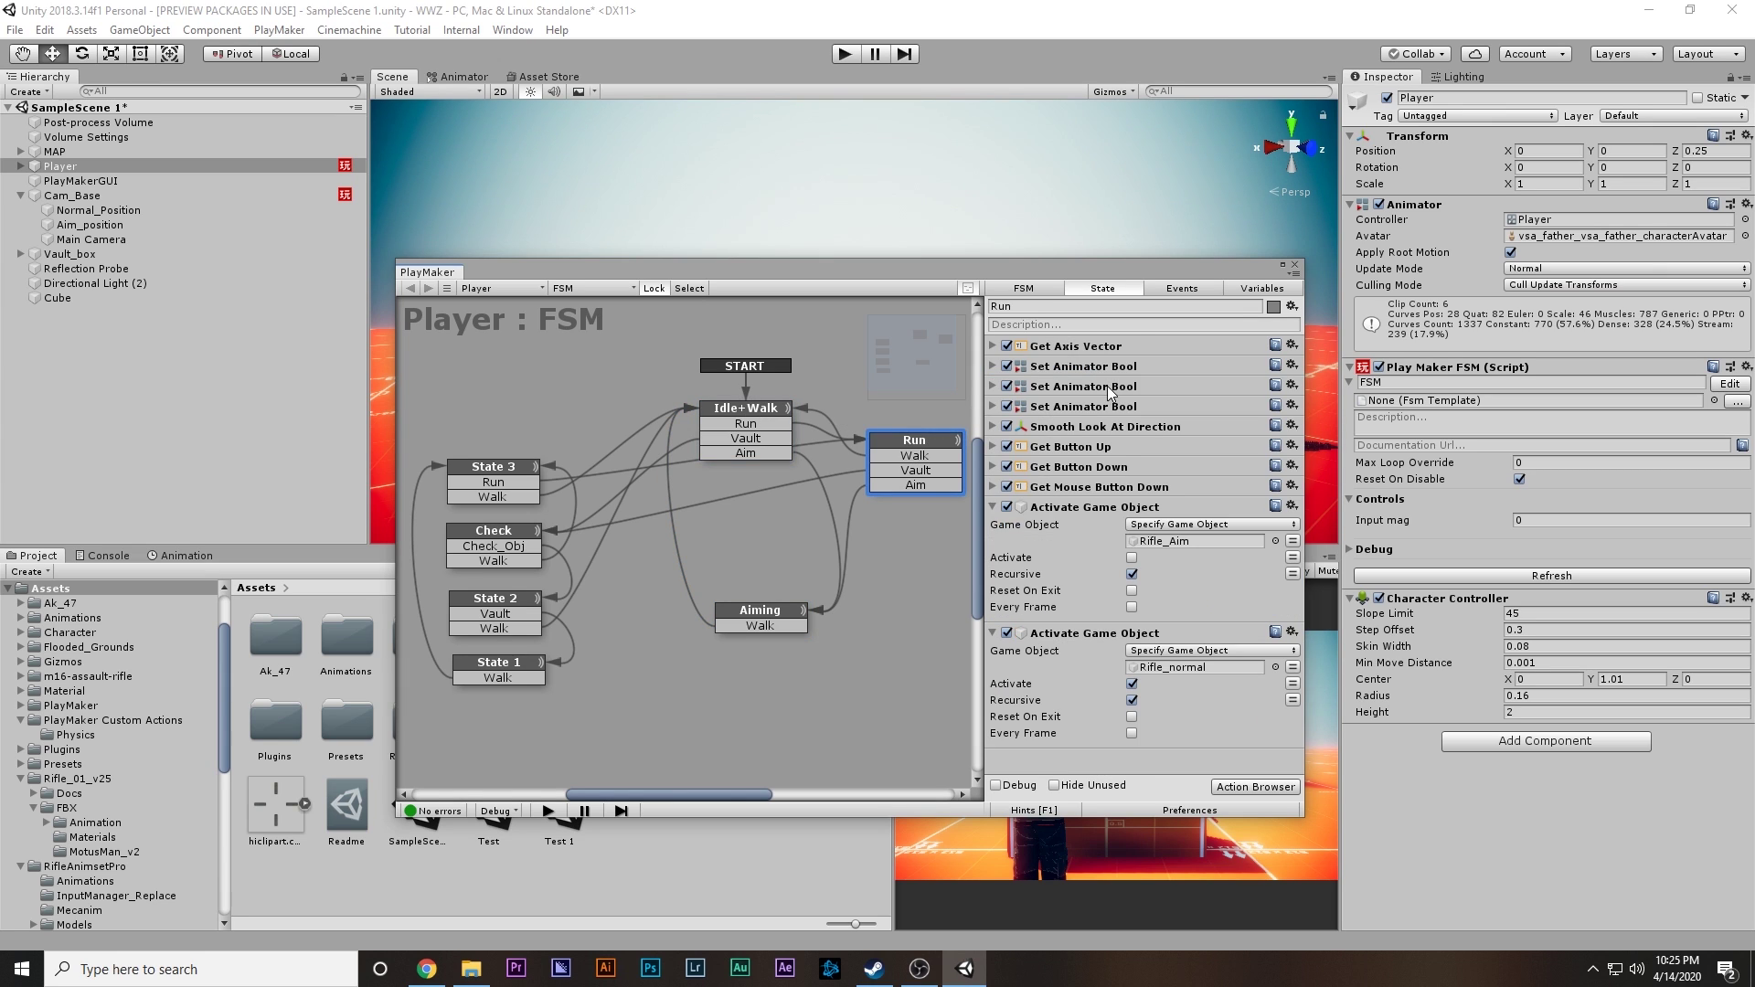
left_click(1090, 347)
key("ctrl+v")
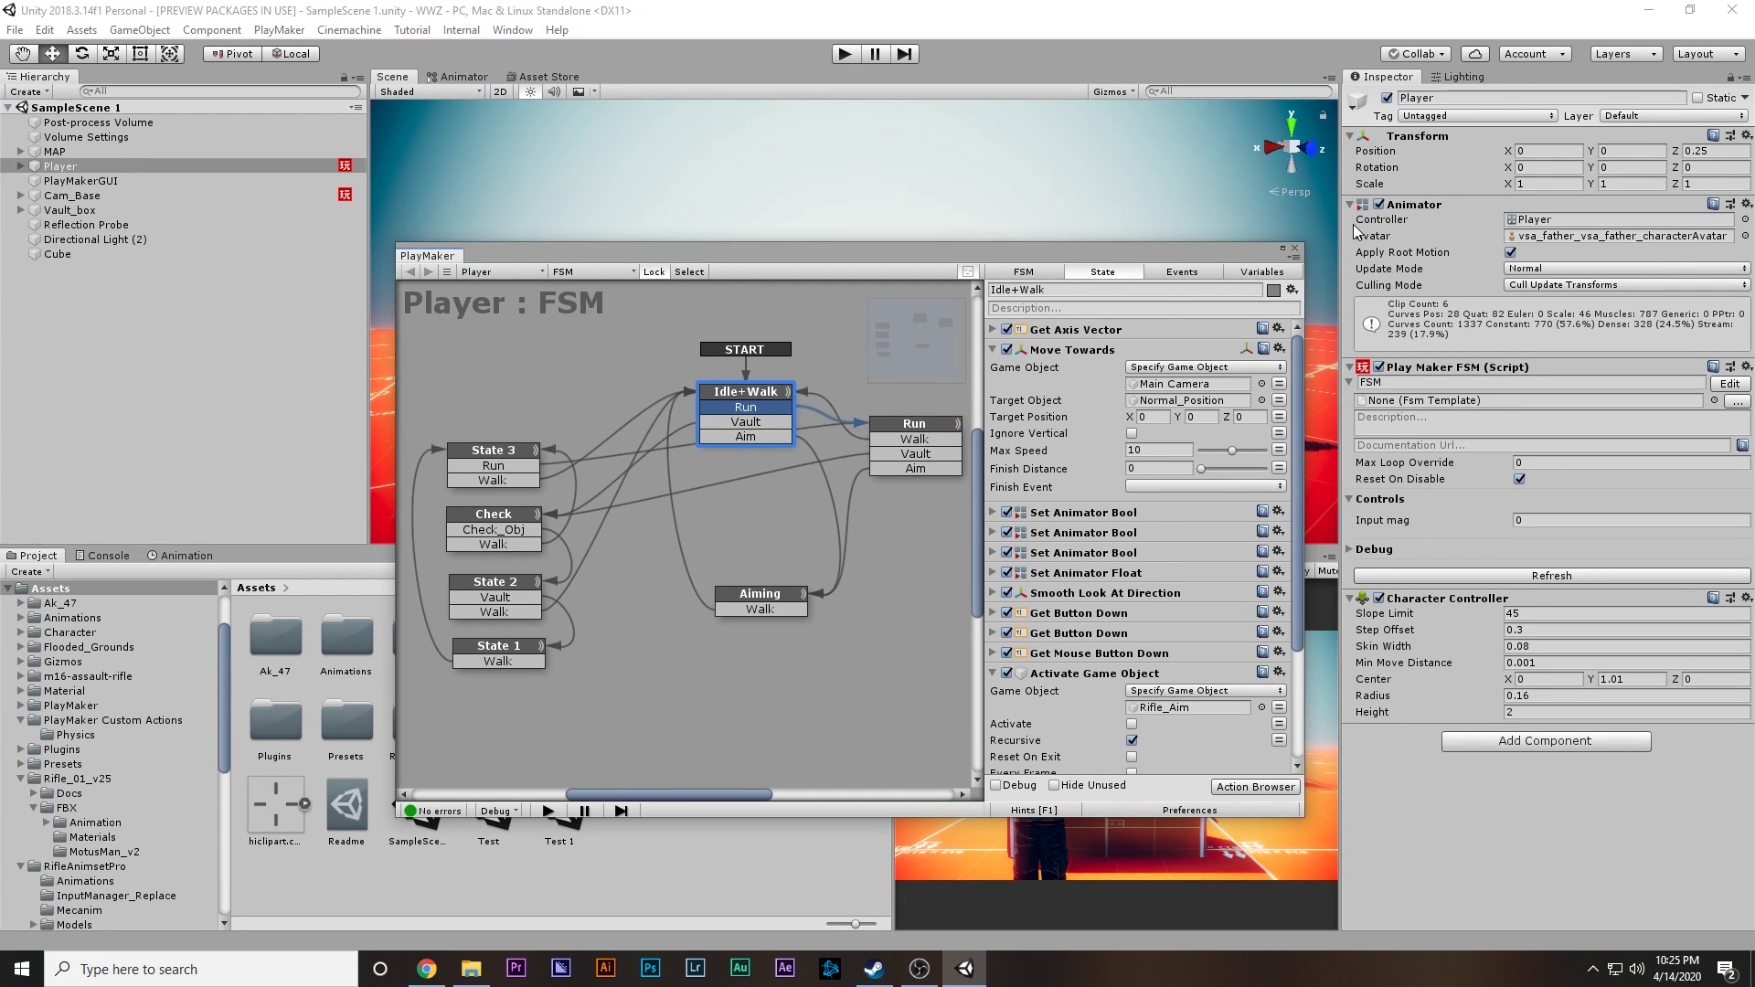
left_click(1299, 247)
Step: Play the game and test the camera's switch between normal and aiming positions while the character stands and walks
left_click(844, 54)
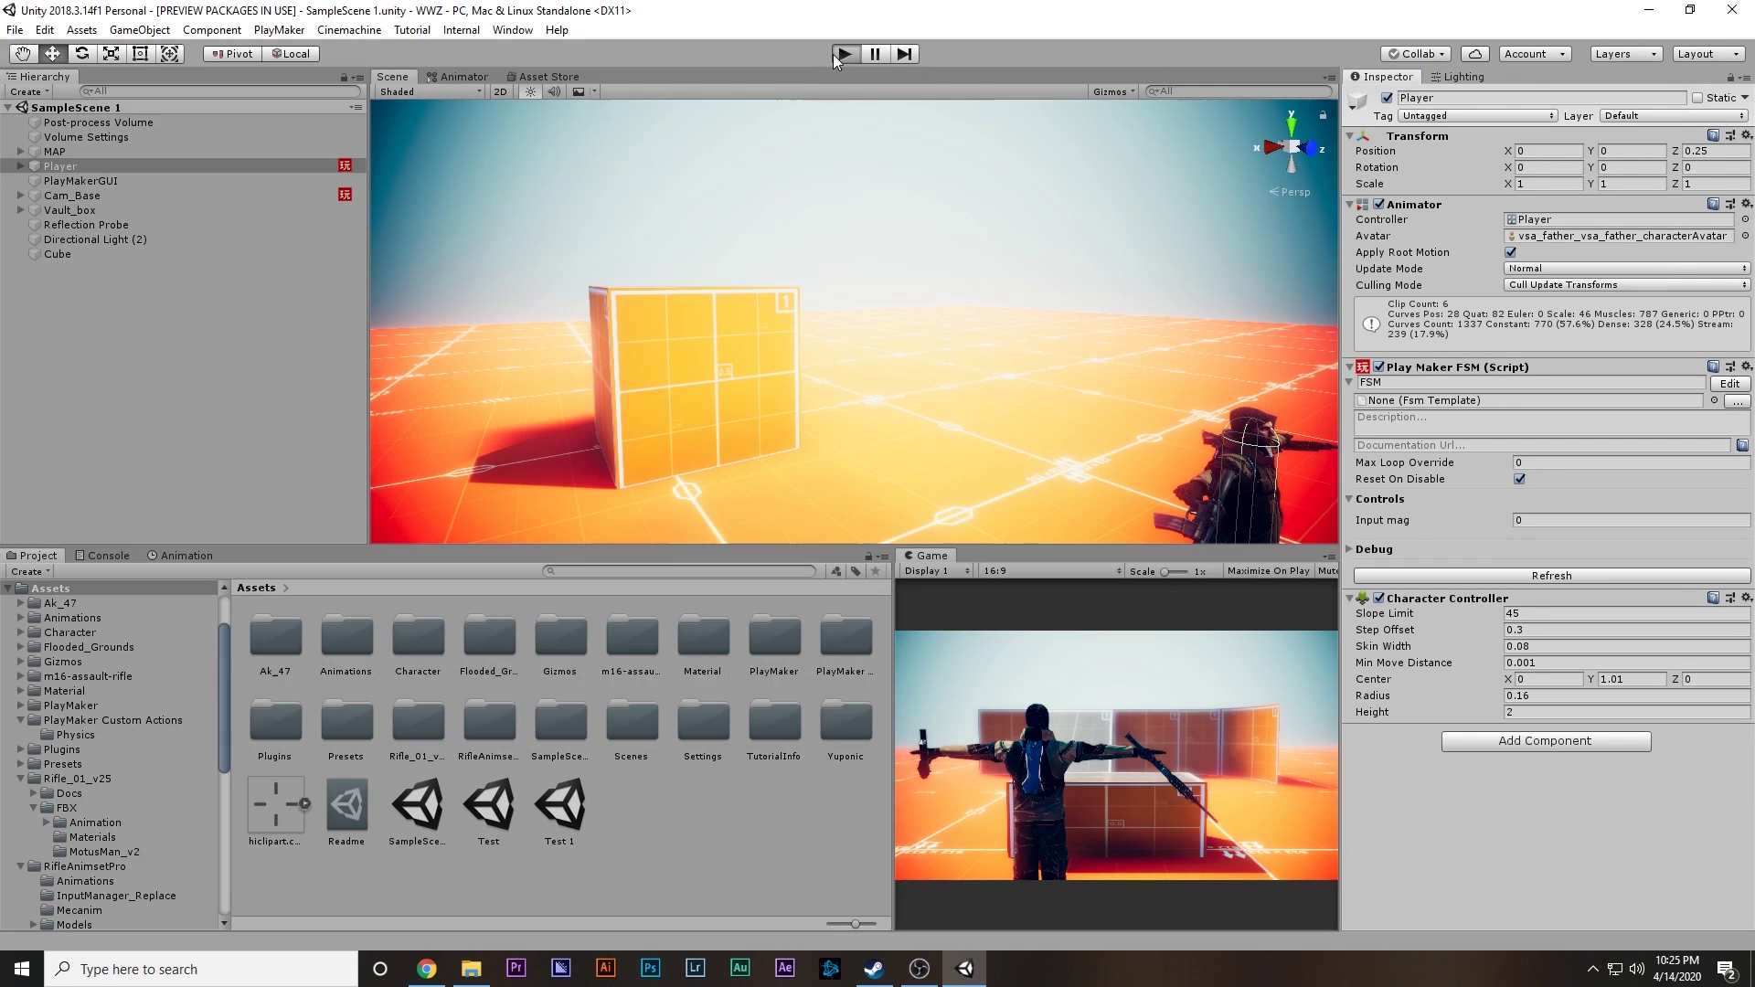
right_click(1137, 737)
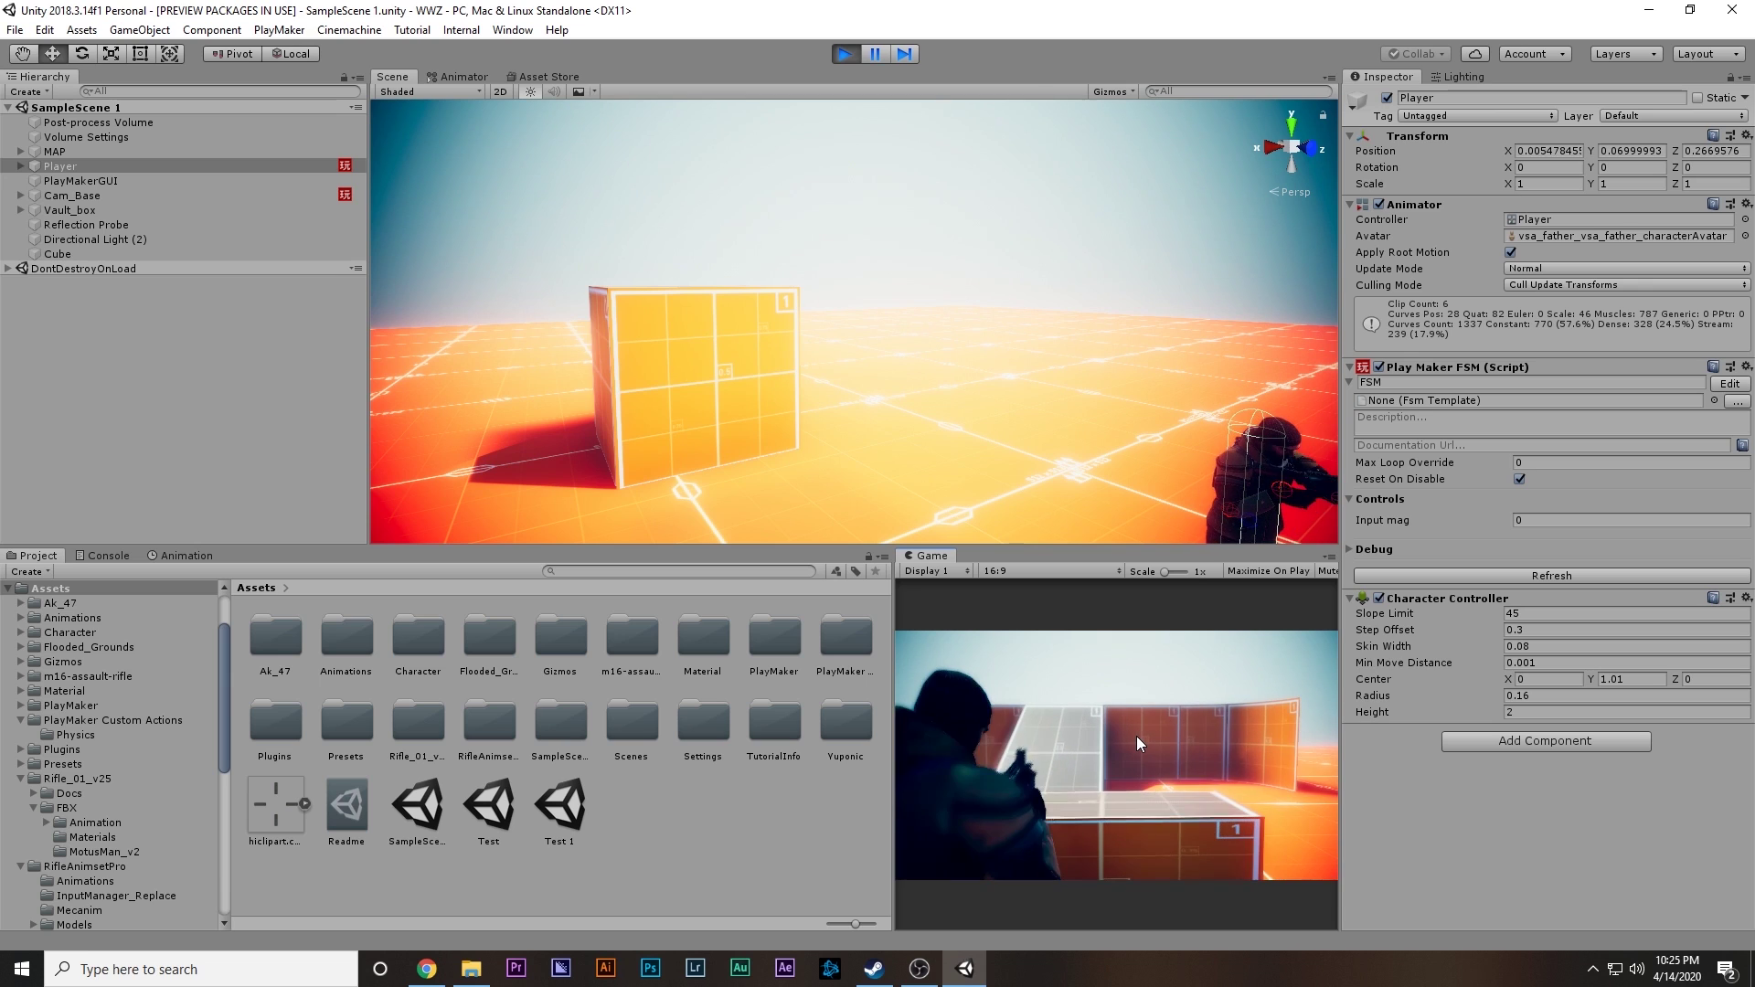
right_click(1137, 736)
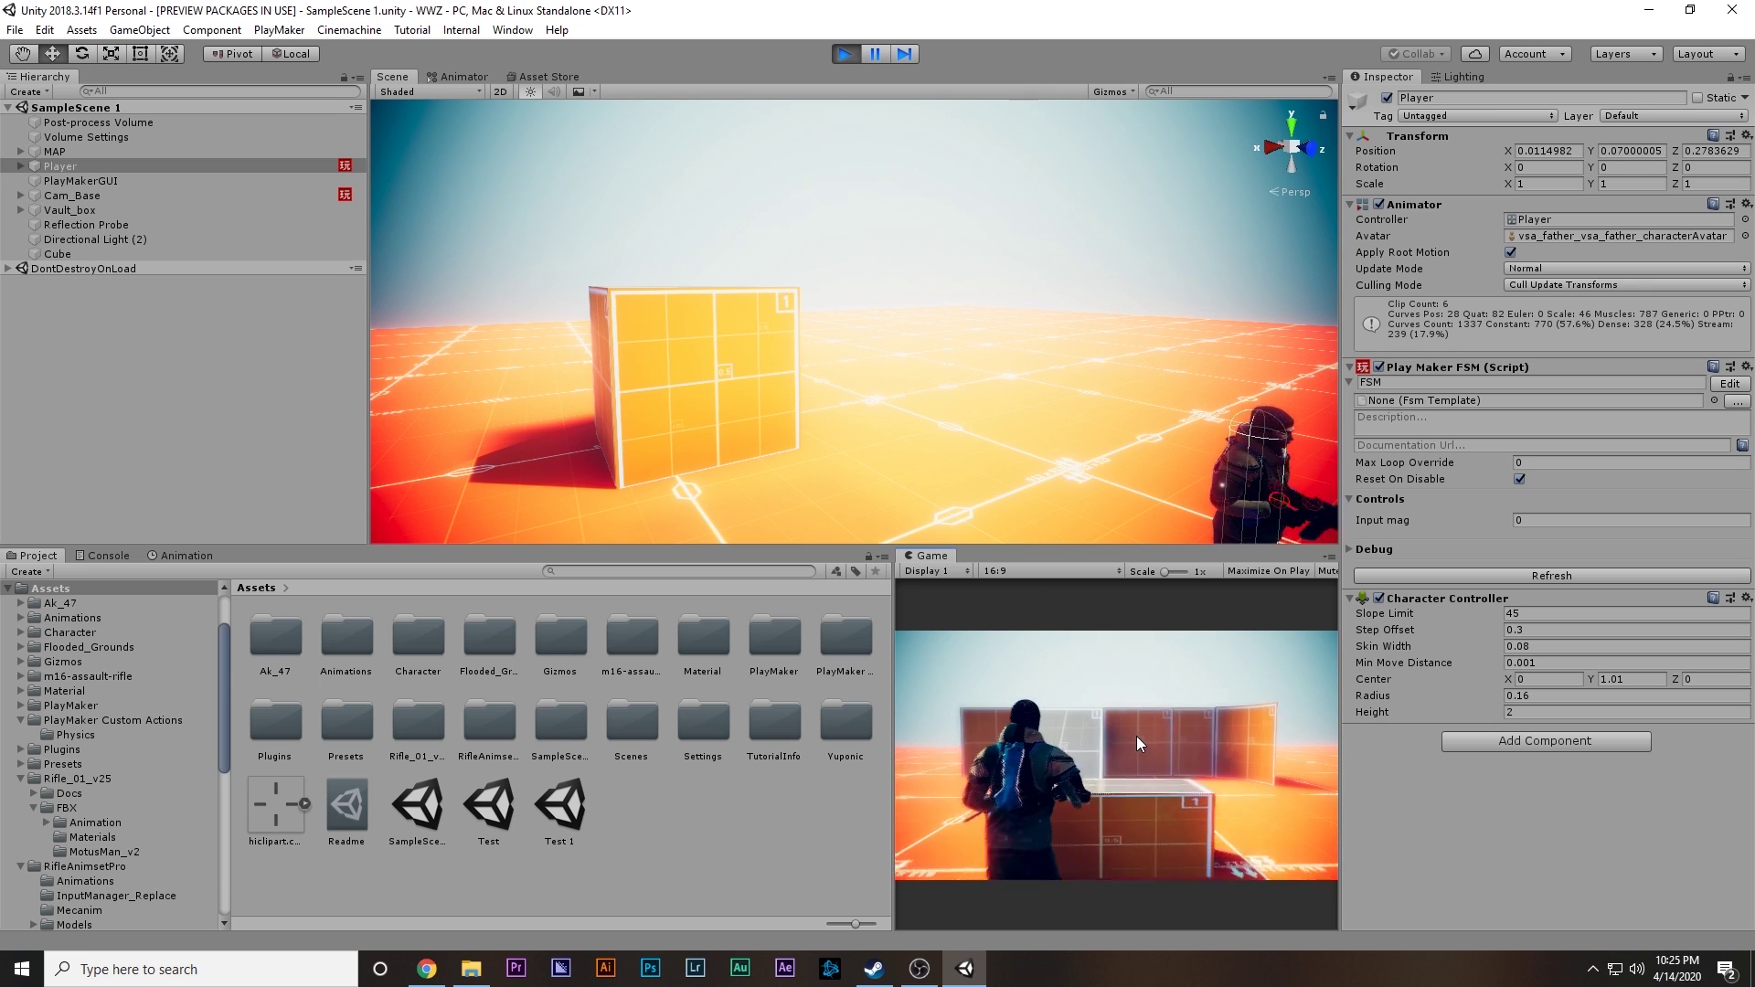
key("w")
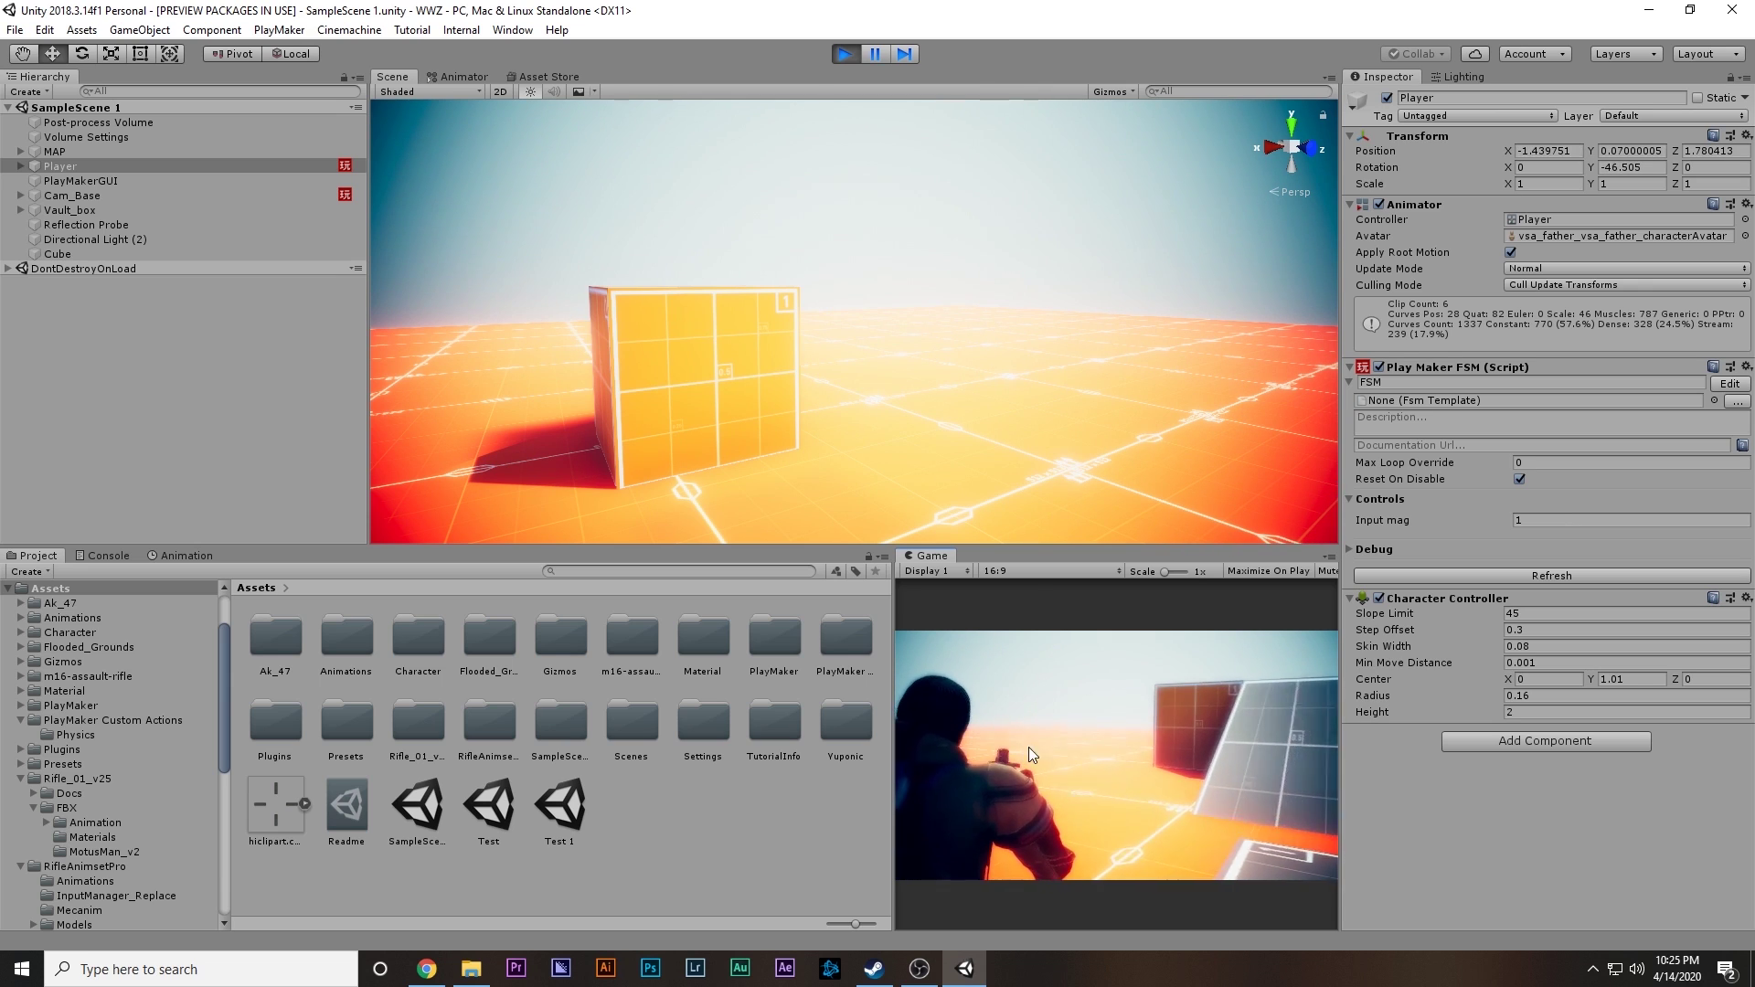
key("w")
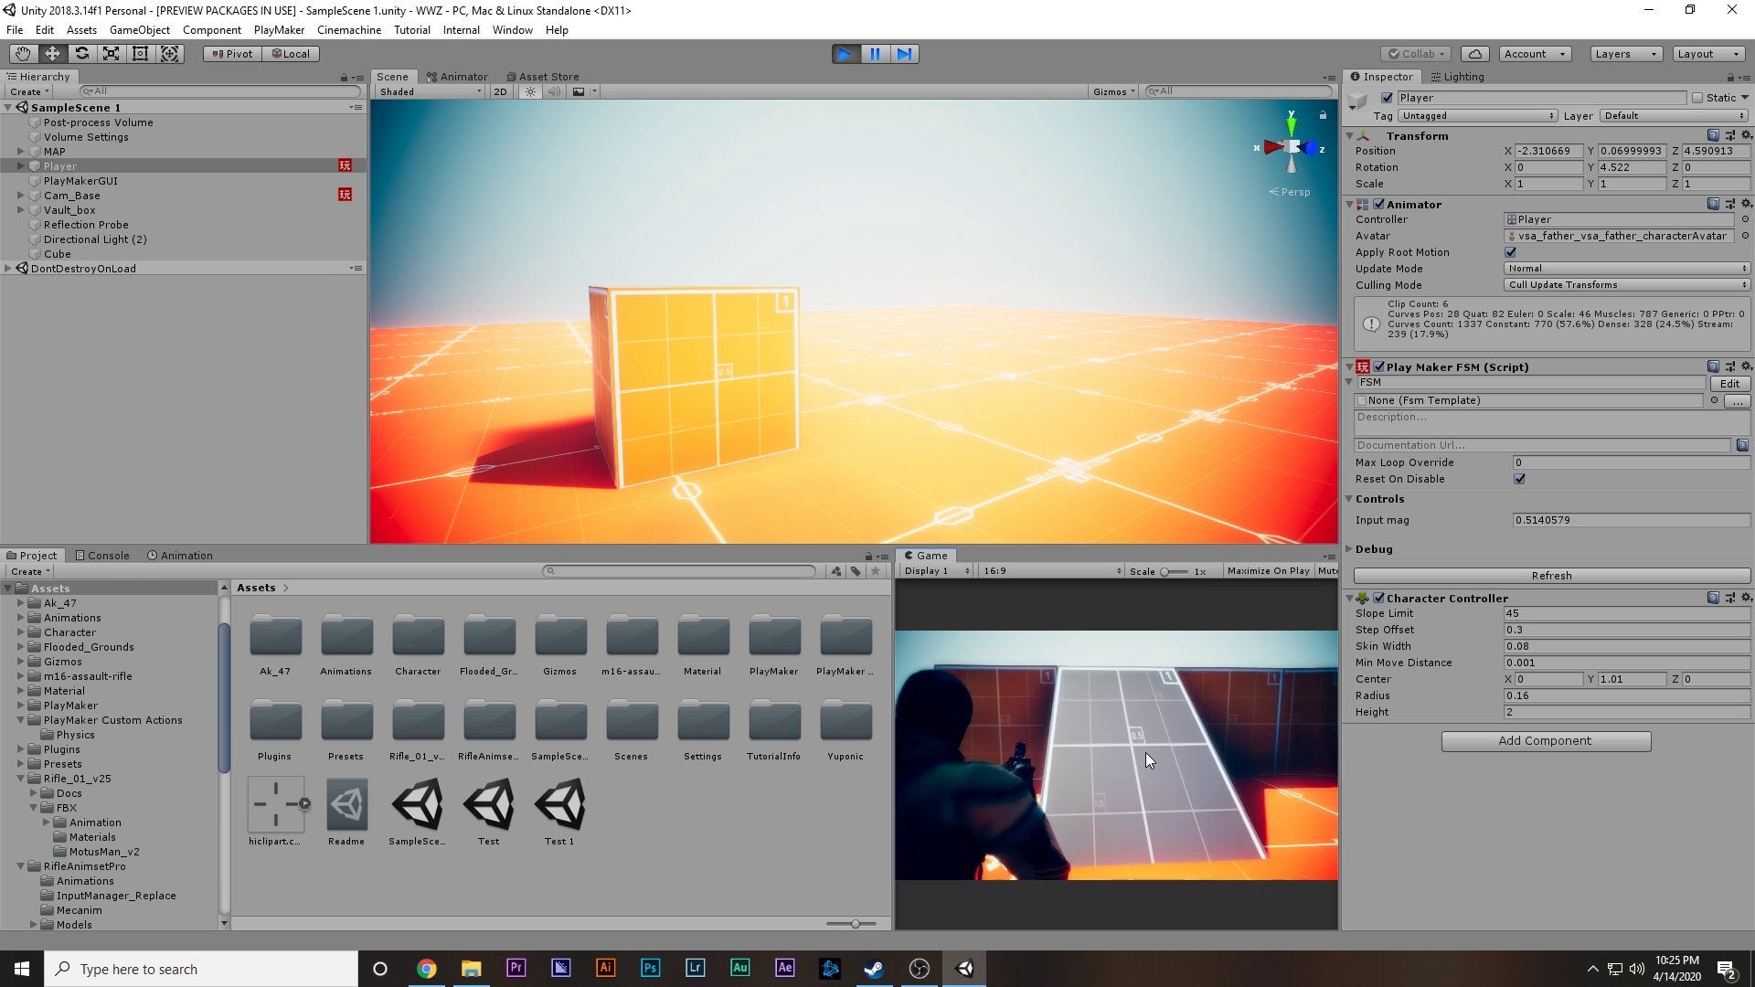
Step: Test the camera's aiming view in the running game, looking around with the character, and stop play mode
right_click(1126, 753)
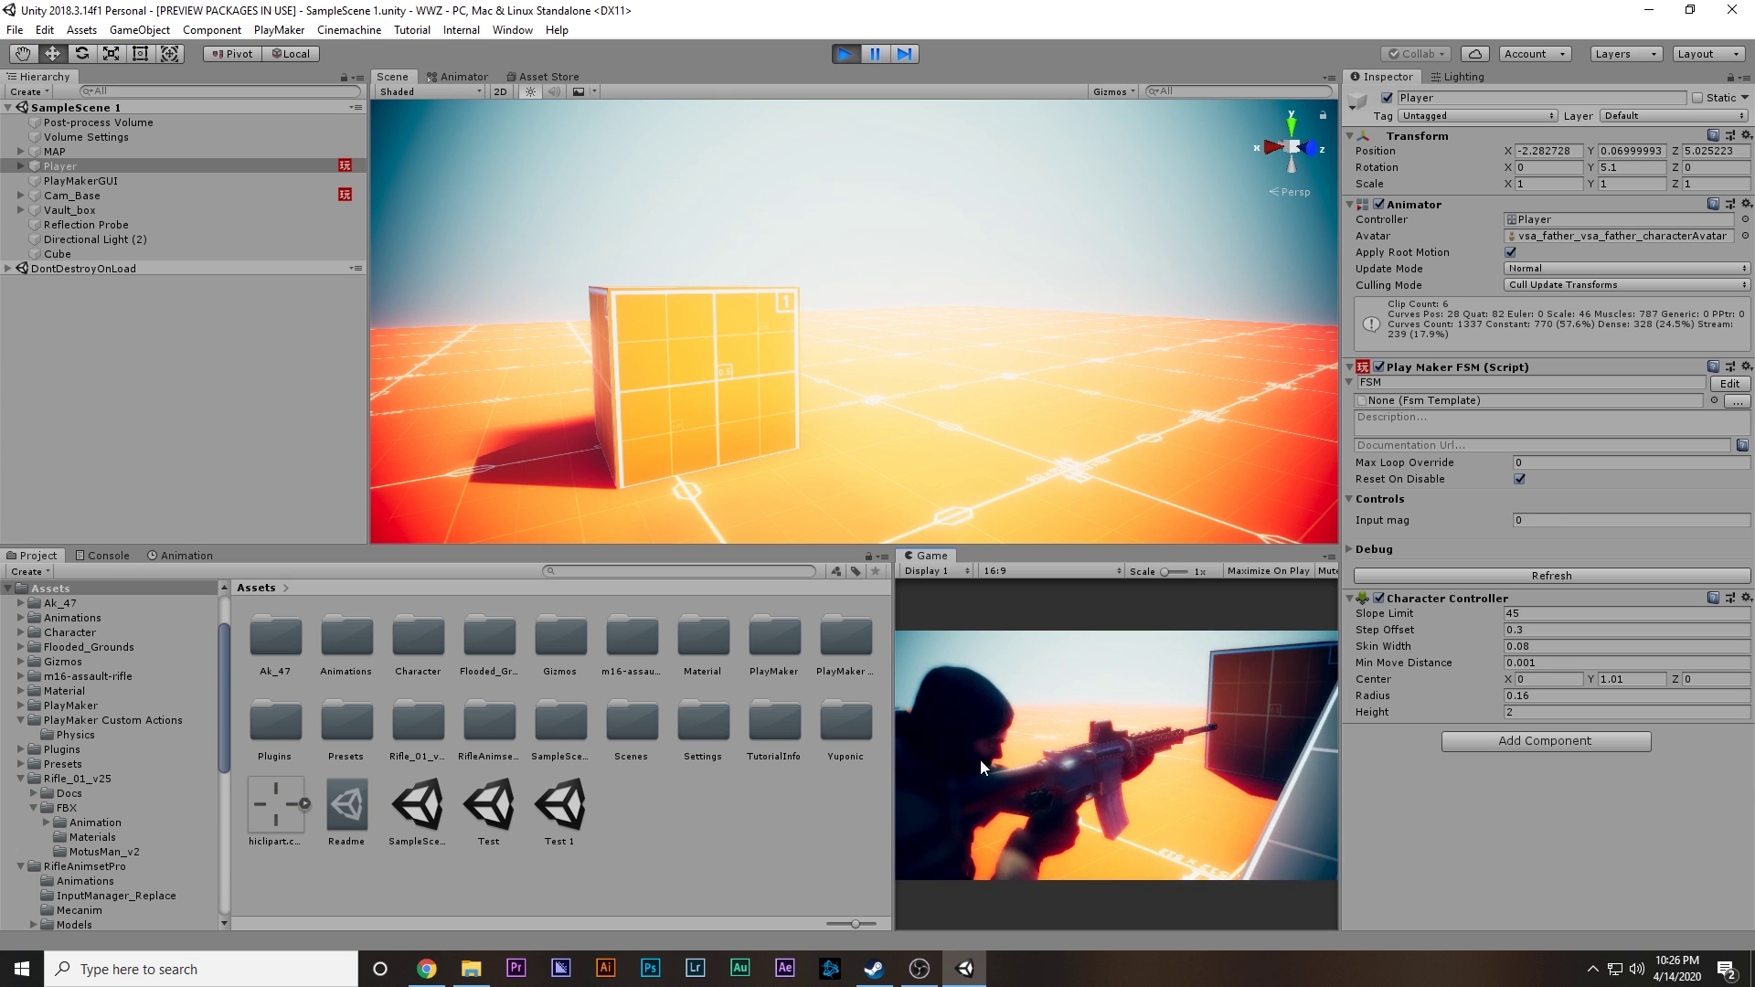
right_click_drag(980, 759, 859, 20)
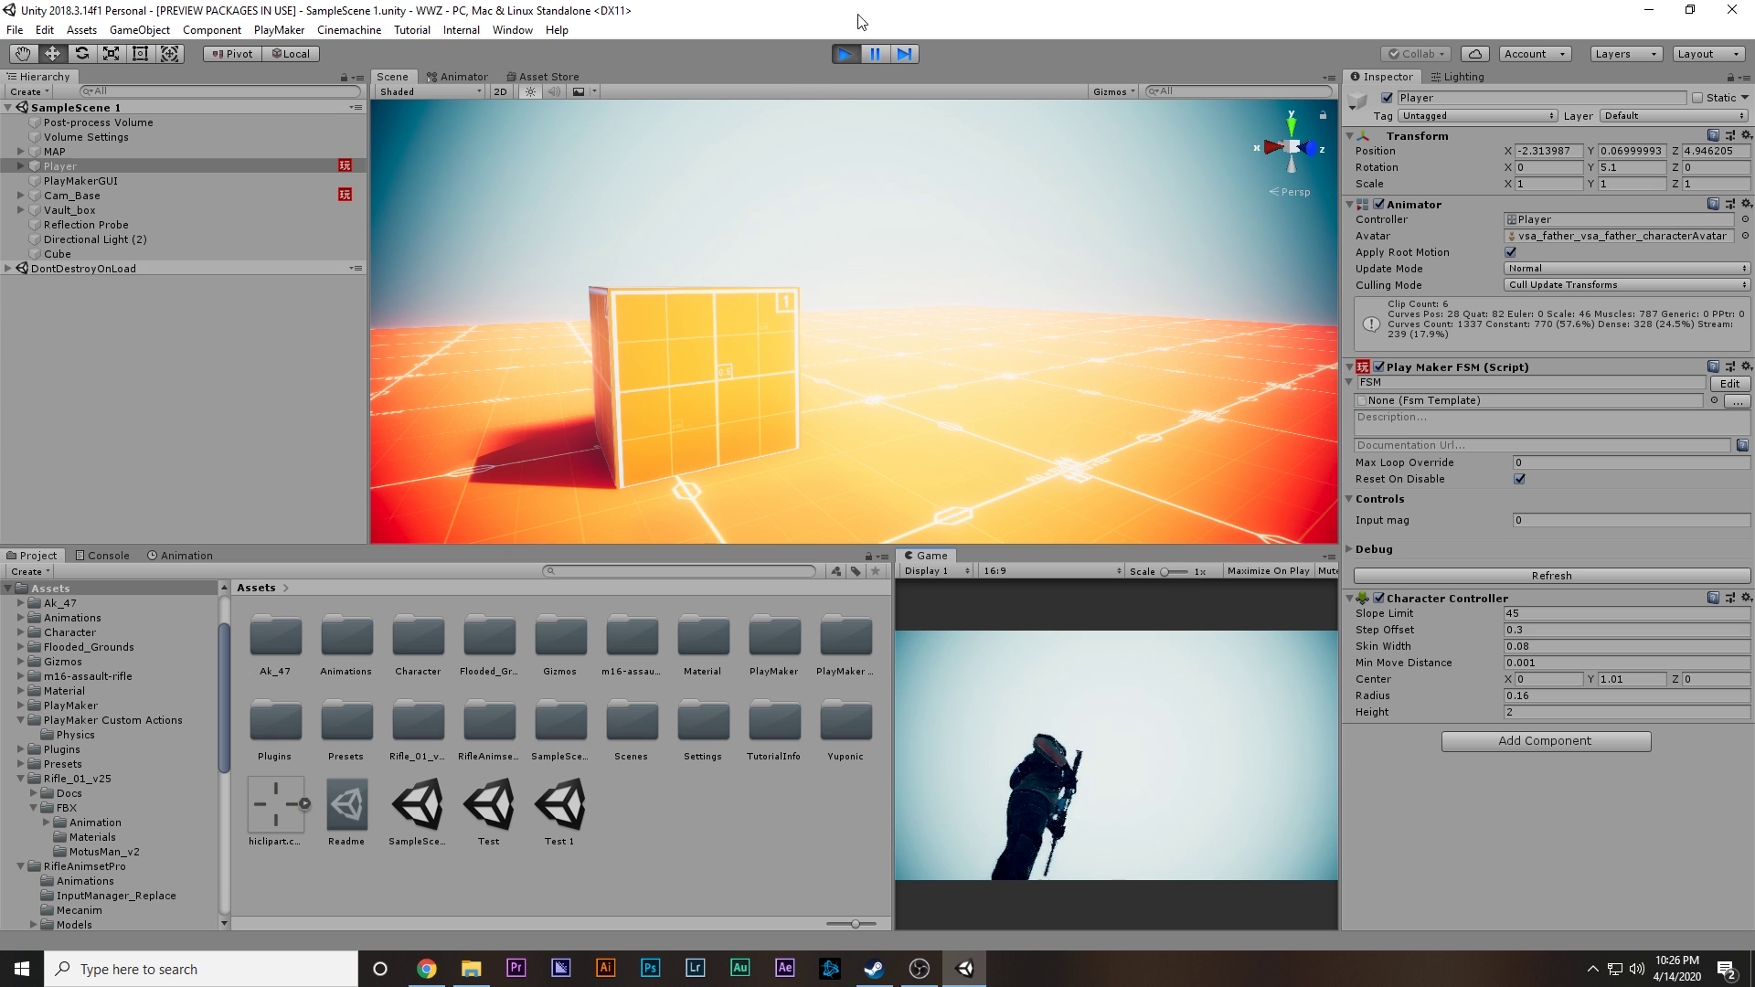
left_click(844, 53)
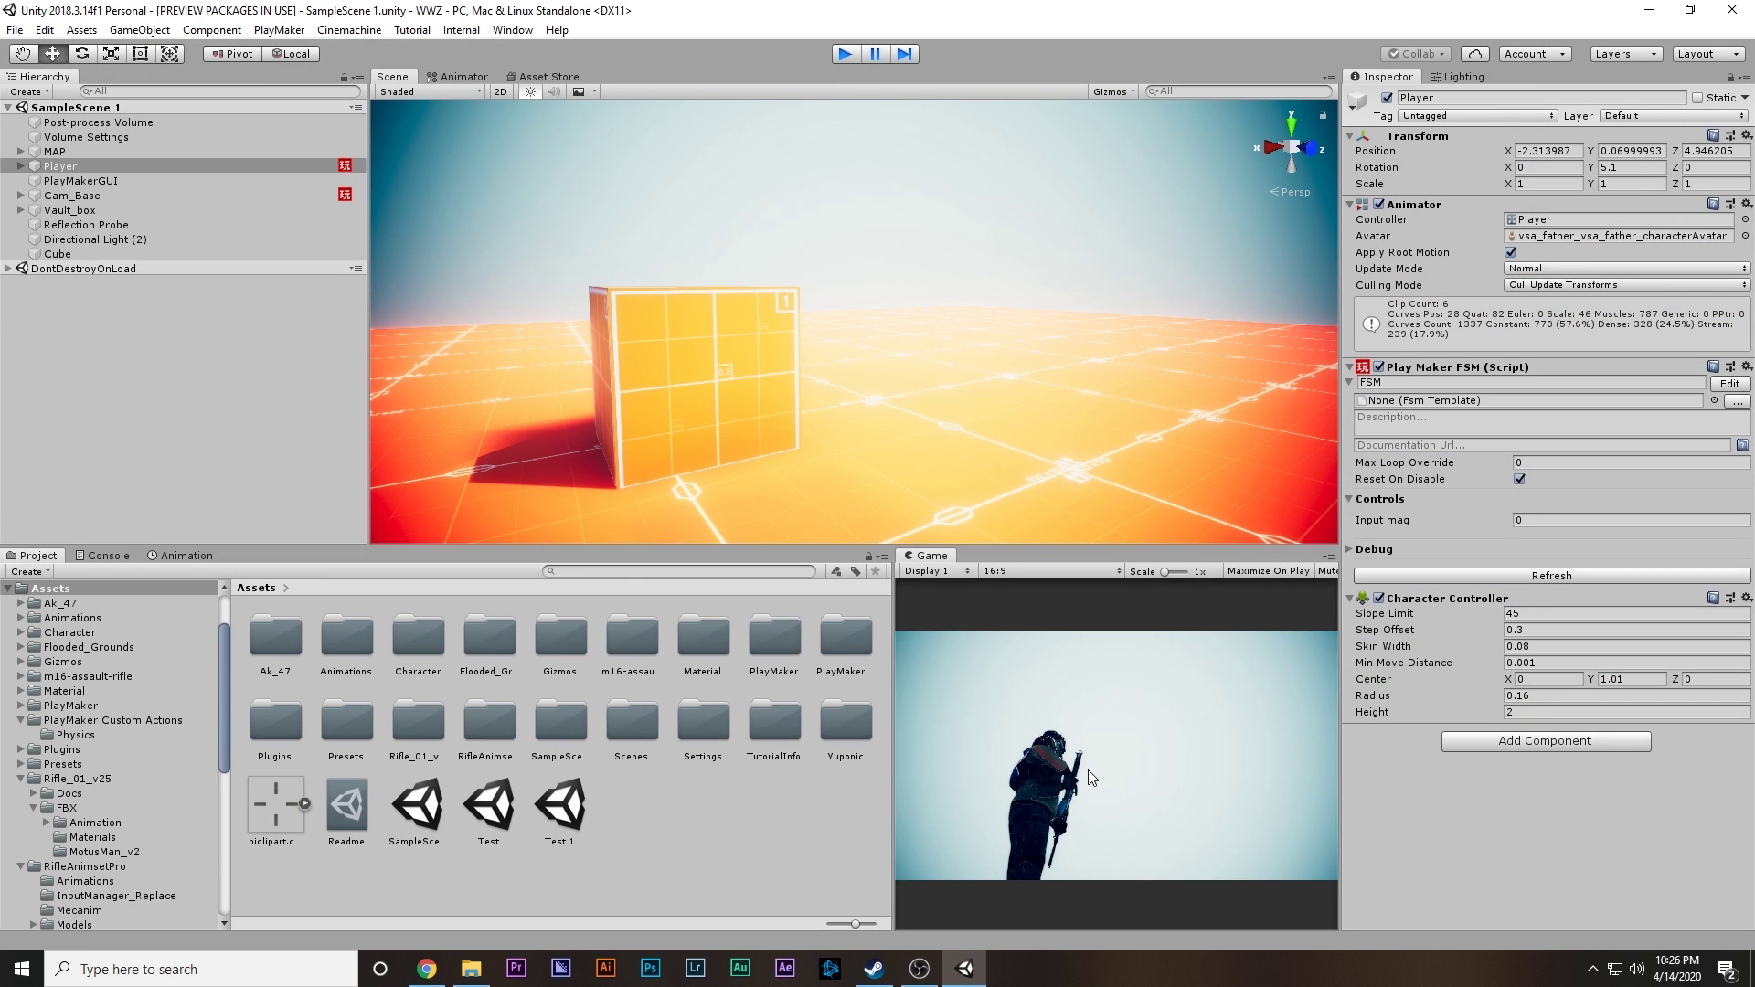
Step: Create an empty child object under Main Camera in Cam_Base and name it Look_at_aim
left_click(135, 195)
key("Right")
left_click(110, 240)
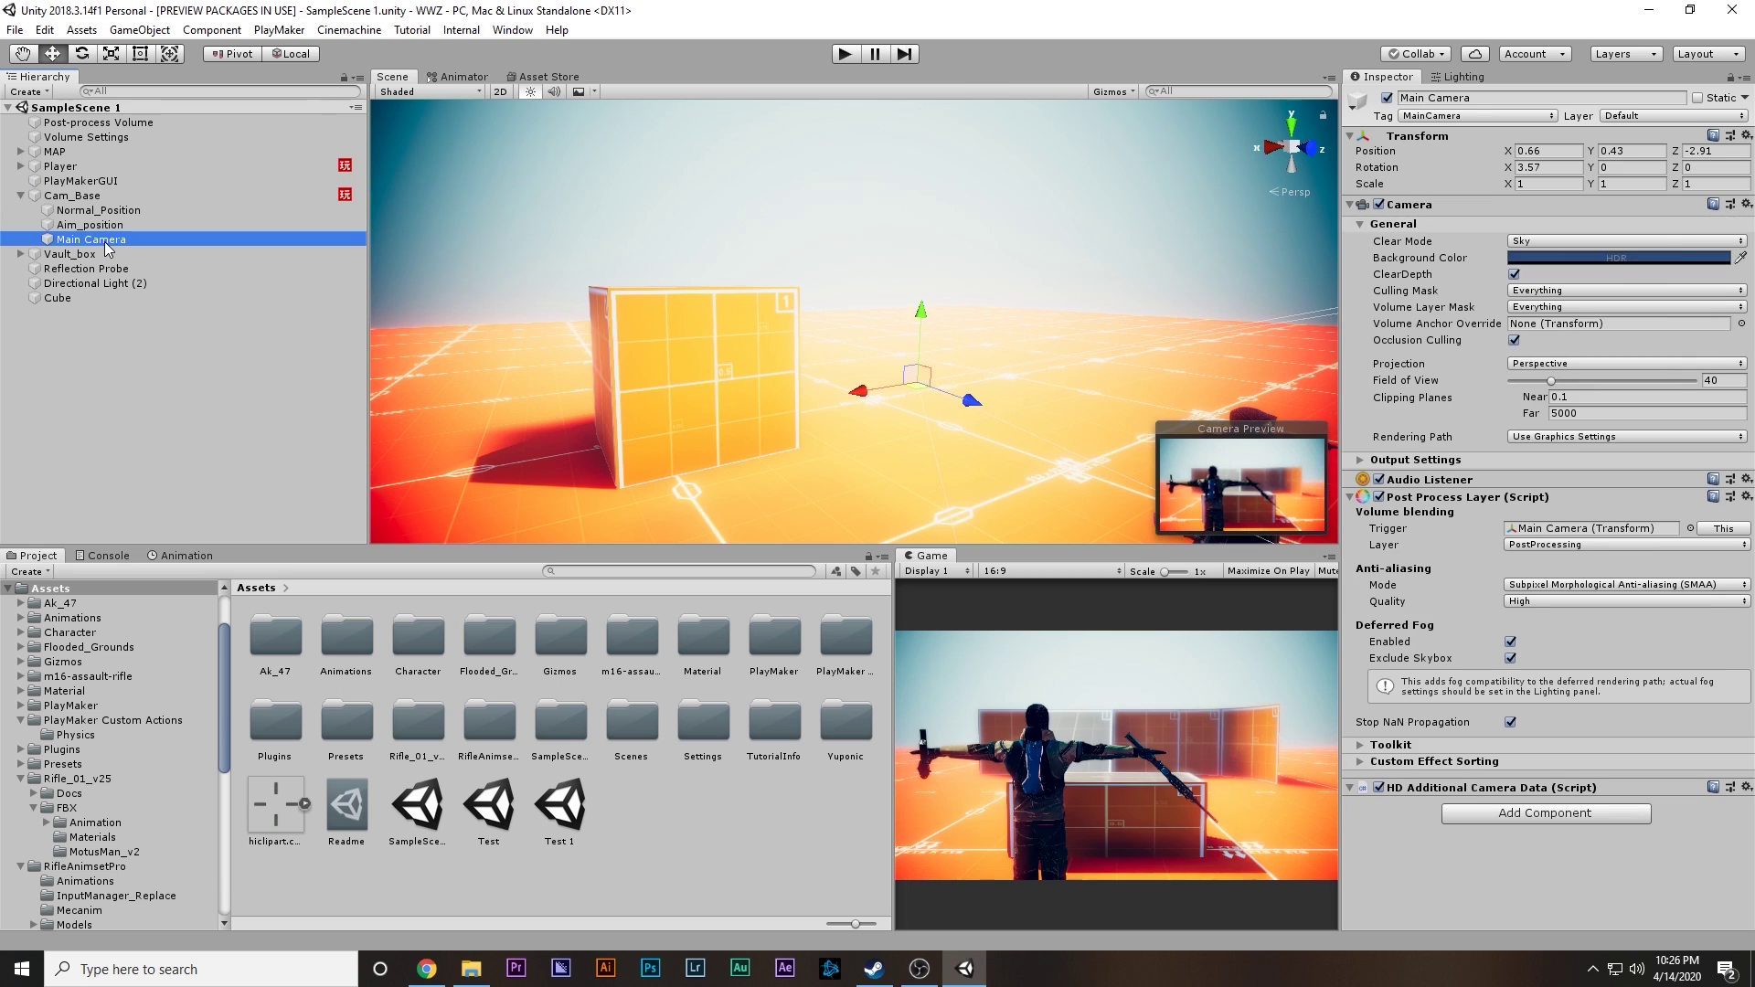
right_click(102, 240)
left_click(187, 372)
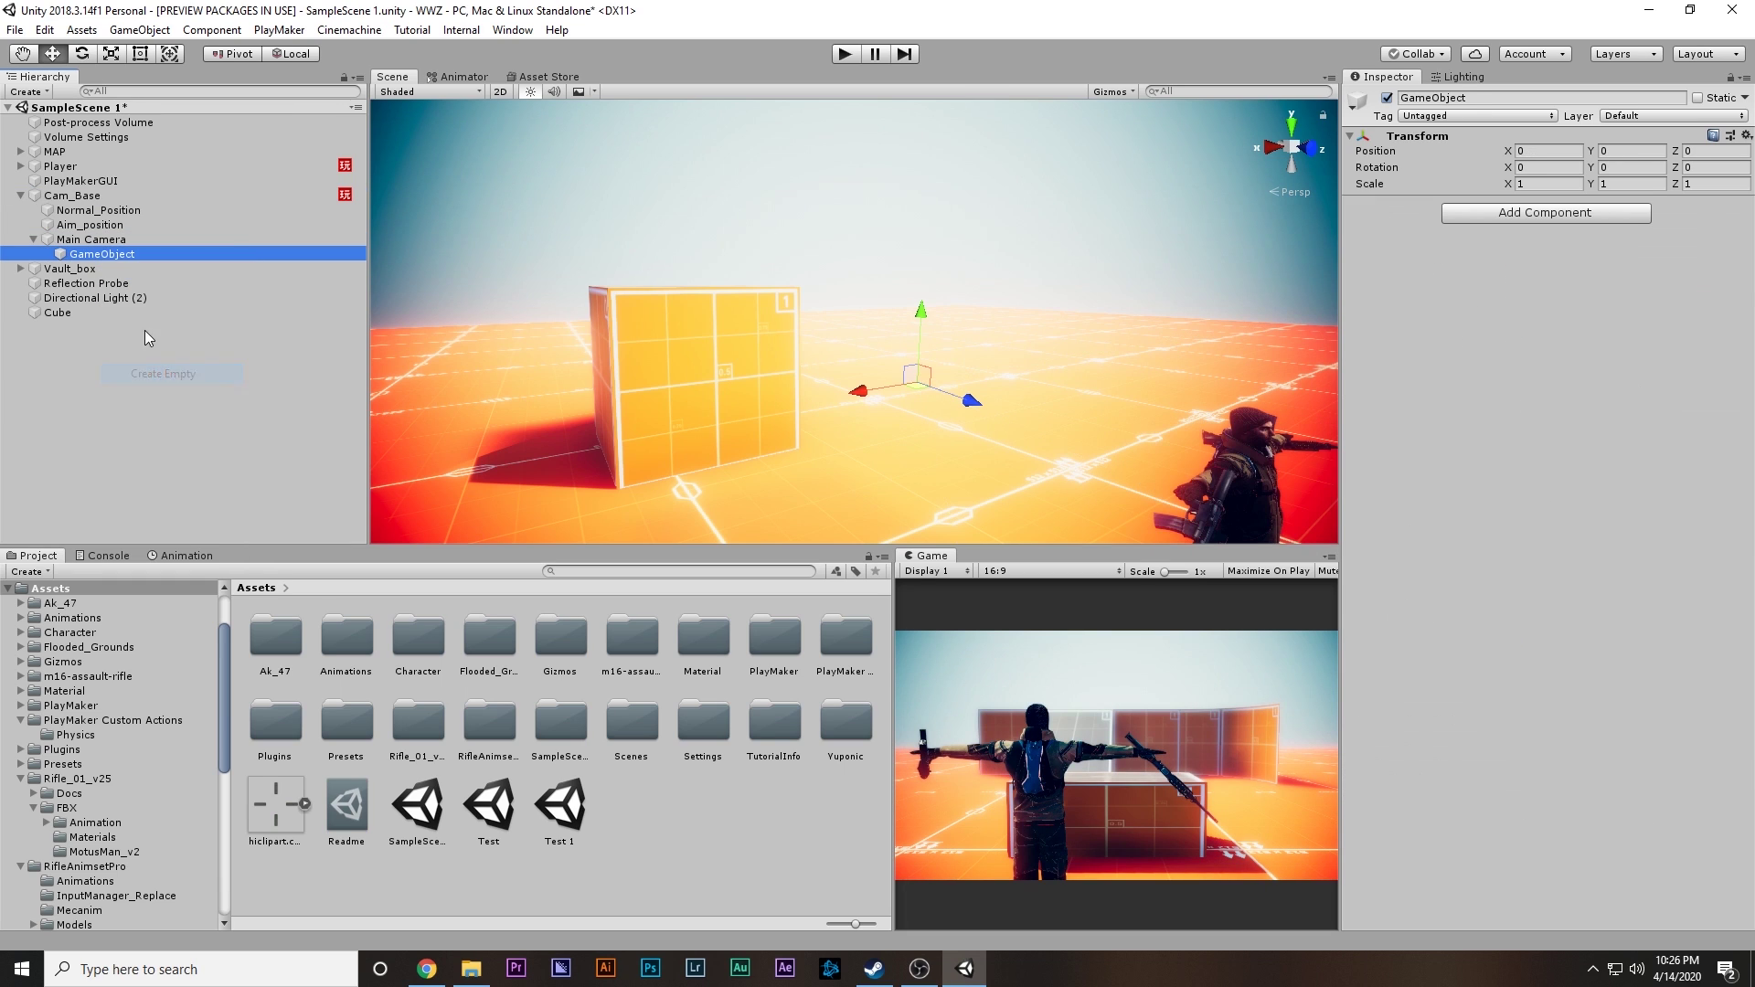
left_click(1482, 95)
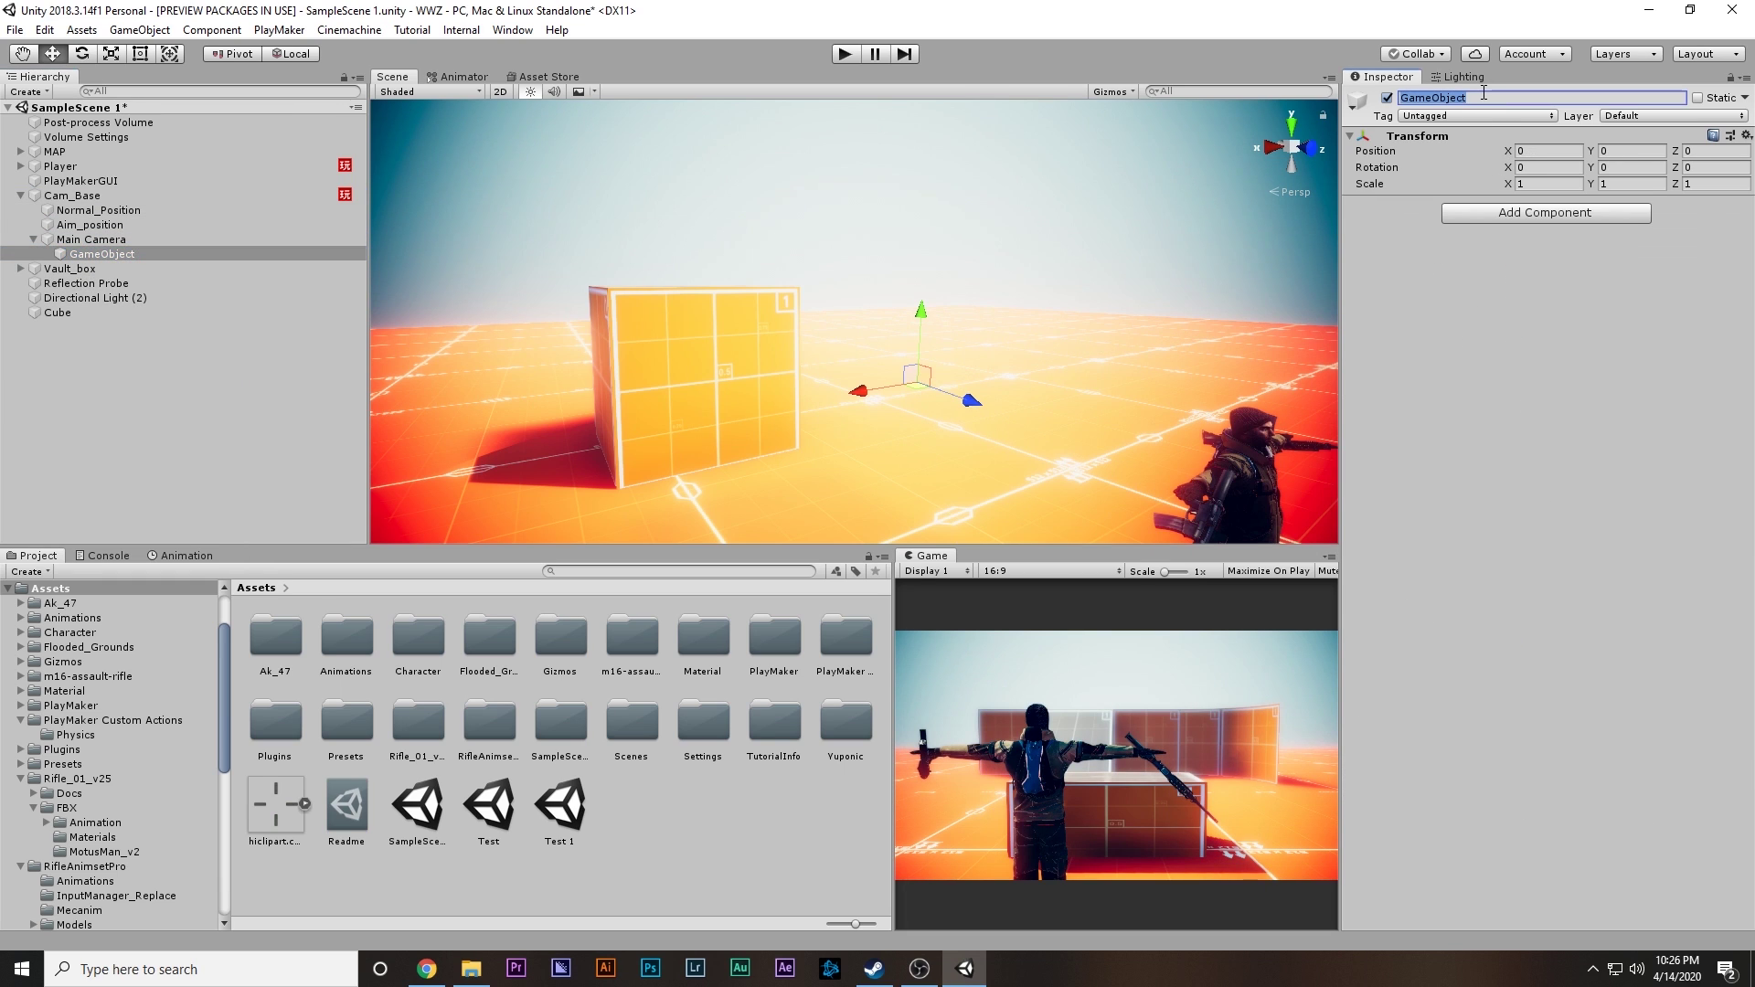
type("Look_at_aim")
Step: Move Look_at_aim forward along global Z in the side view to about 4.53, in front of the character
scroll(884, 403, "down", 3)
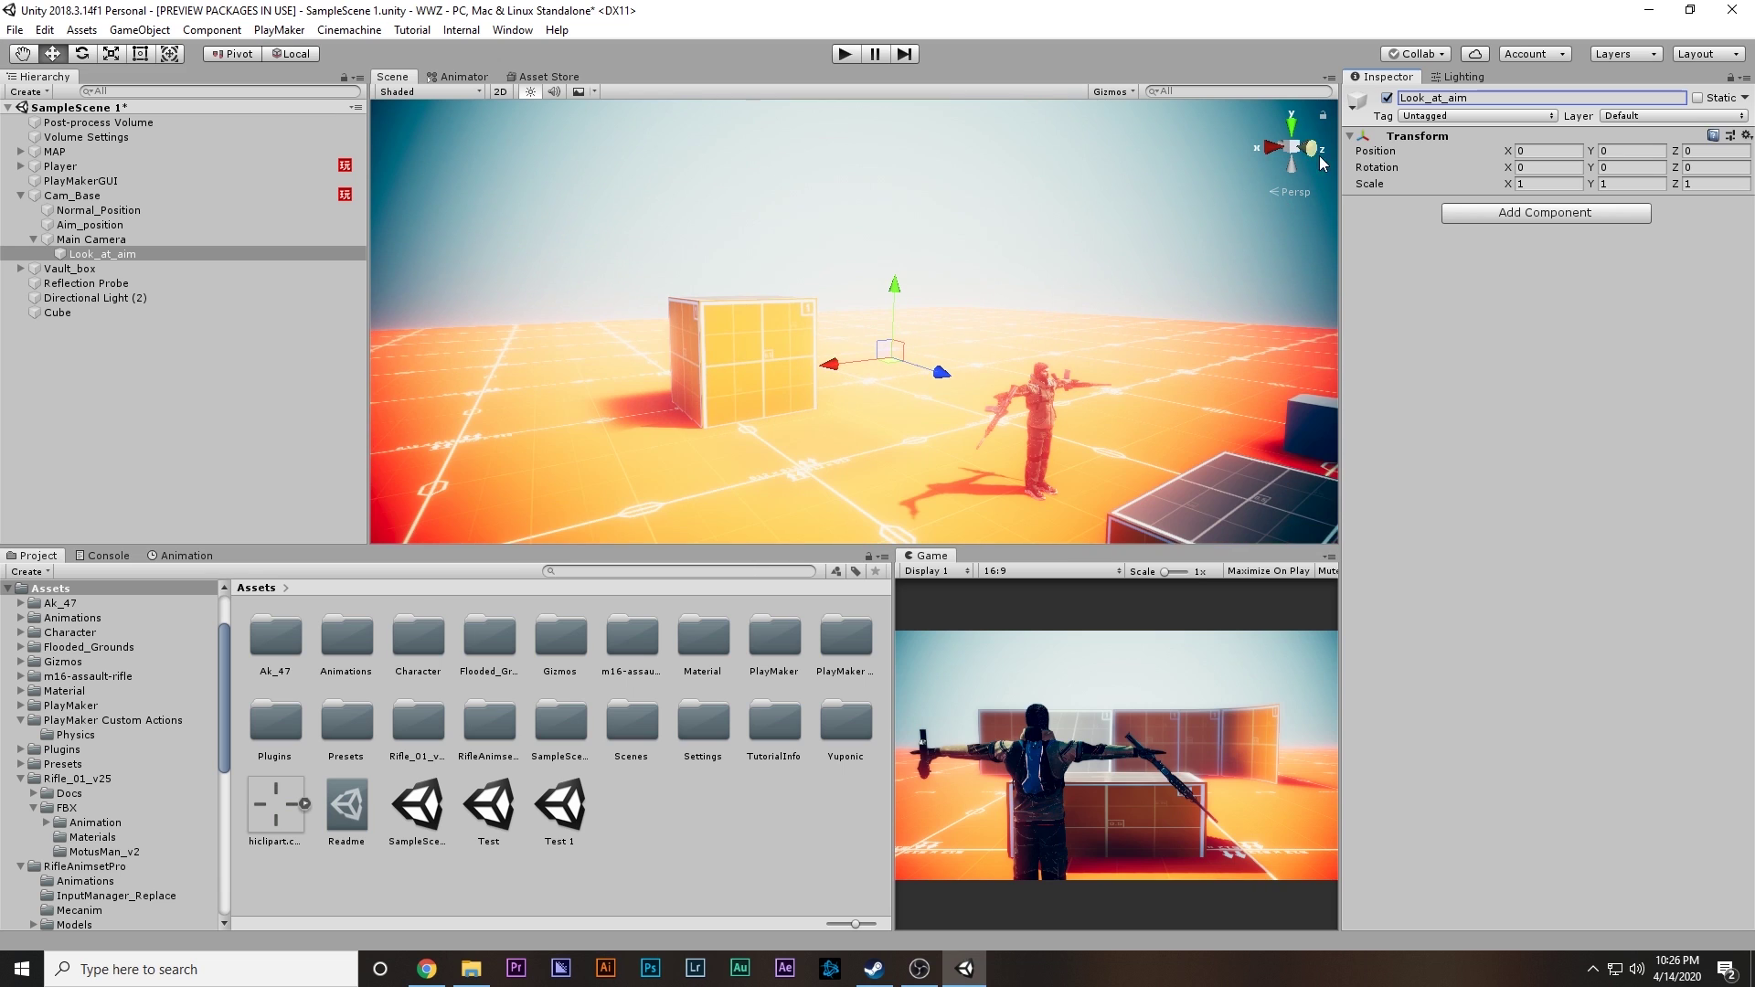
left_click(1273, 149)
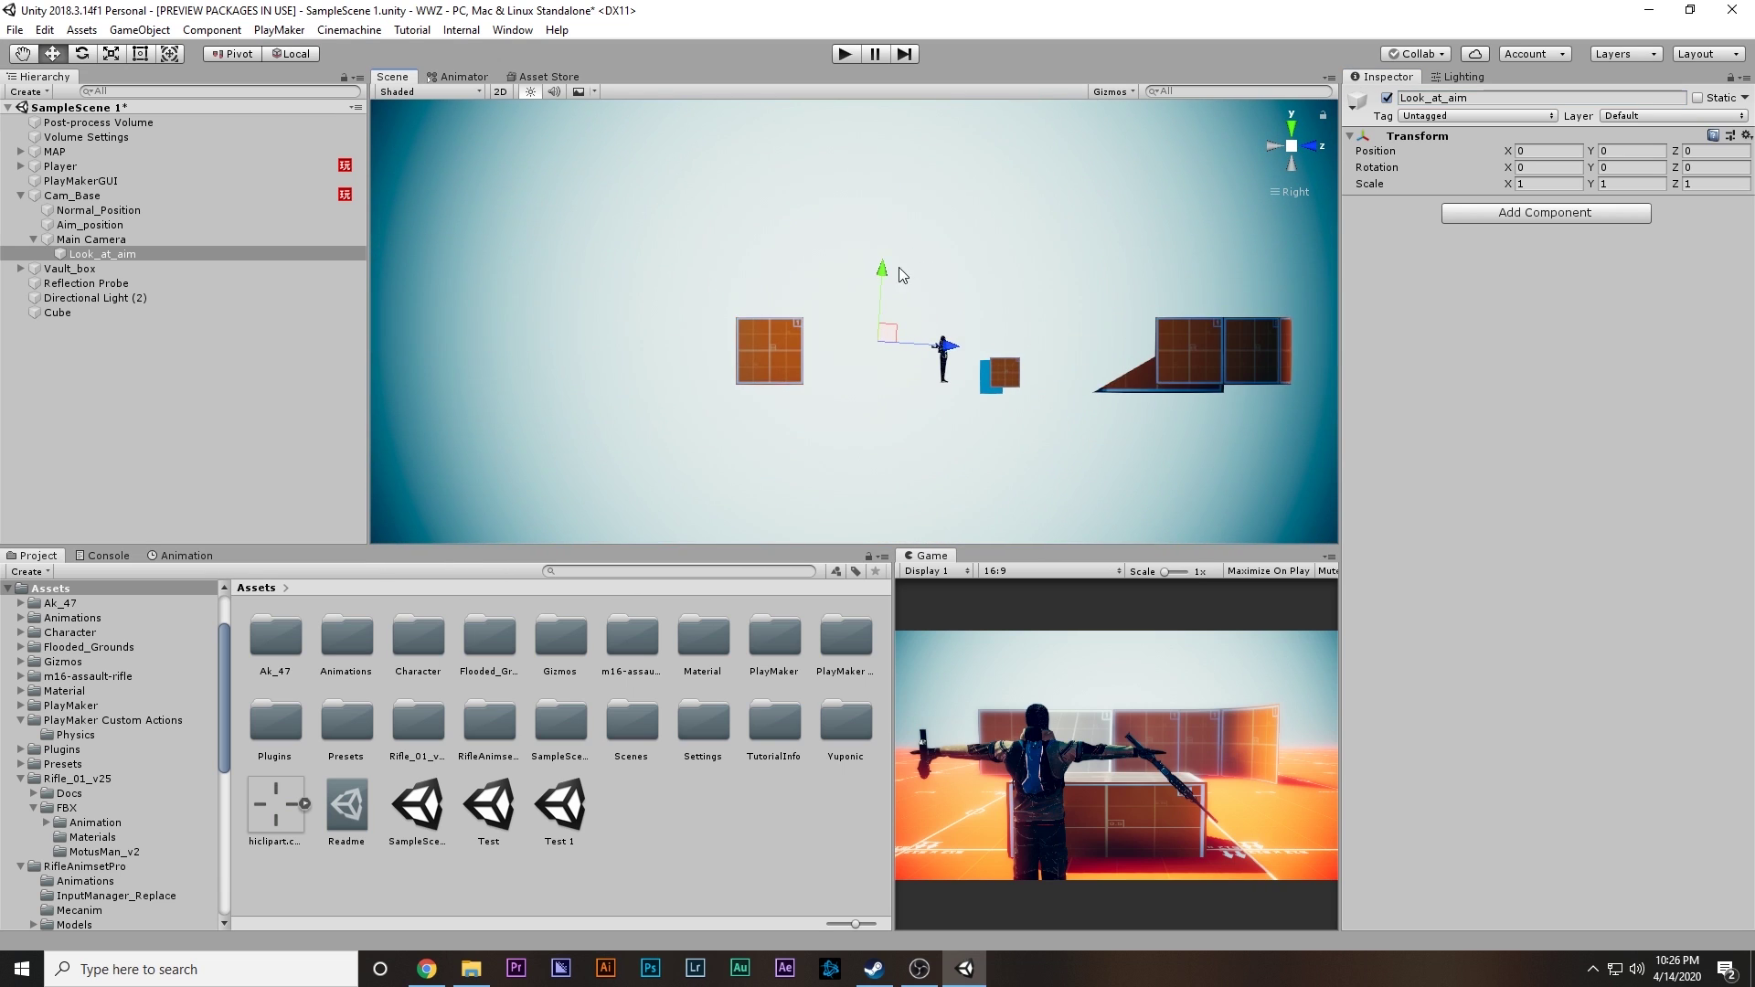
left_click(276, 54)
left_click_drag(960, 351, 1061, 343)
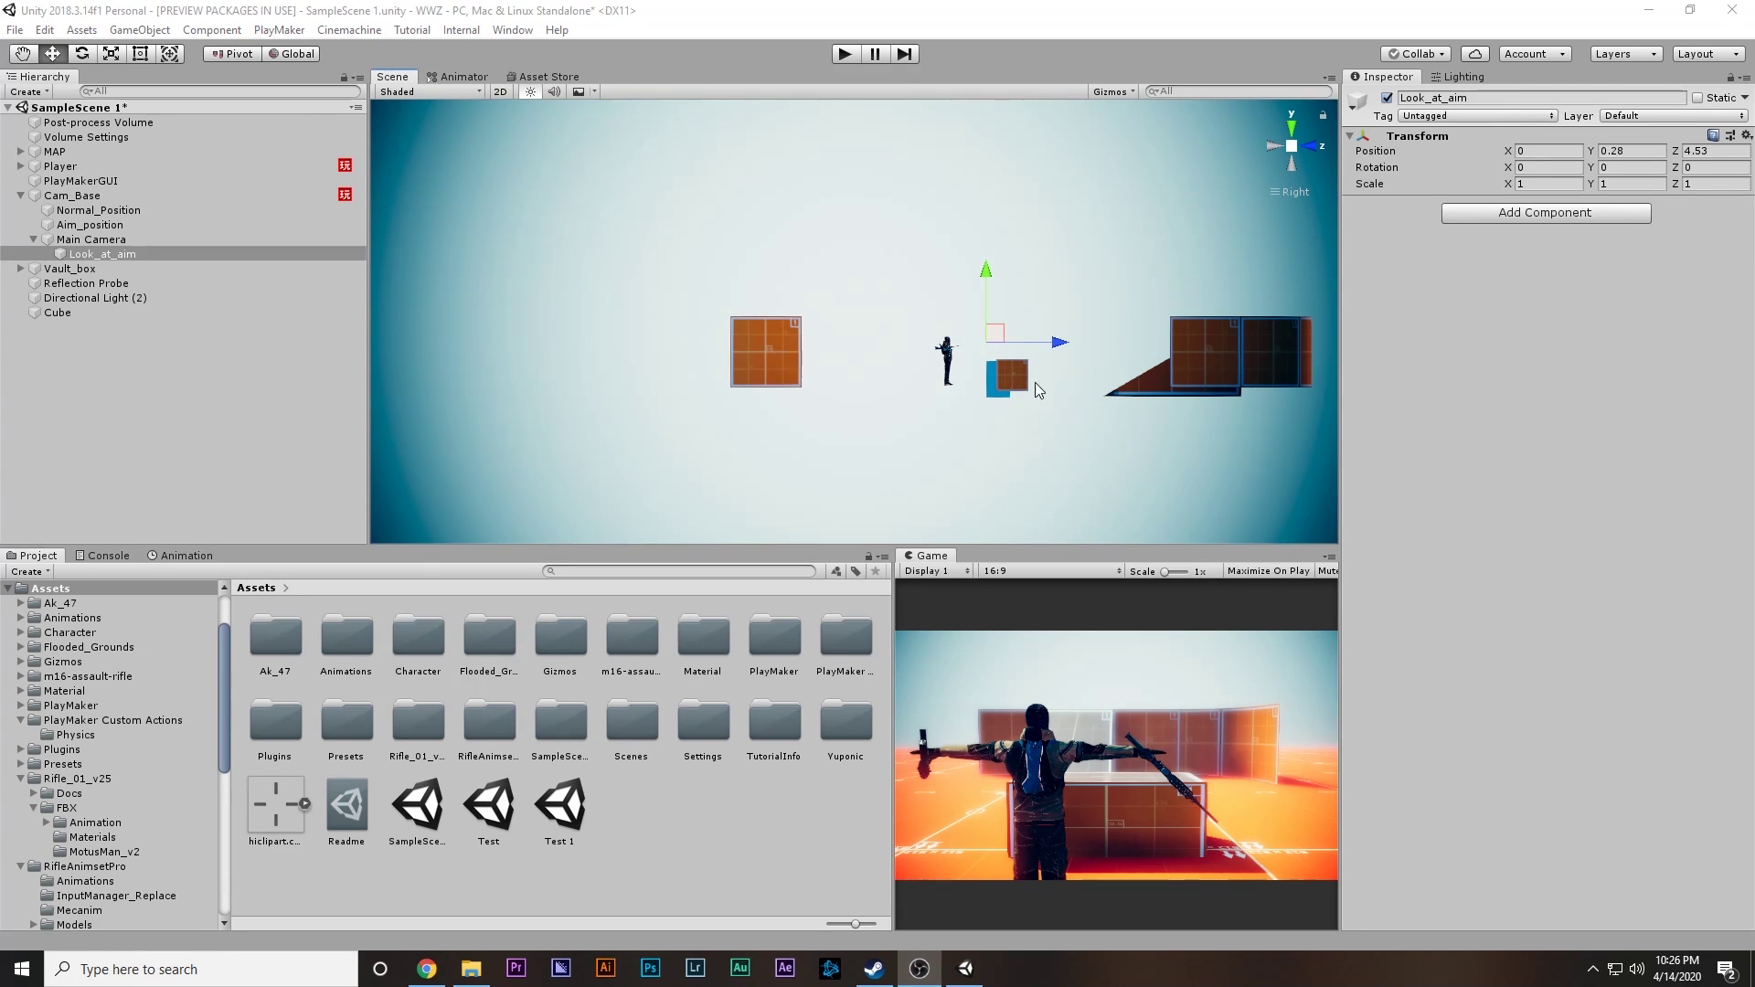
scroll(903, 337, "up", 3)
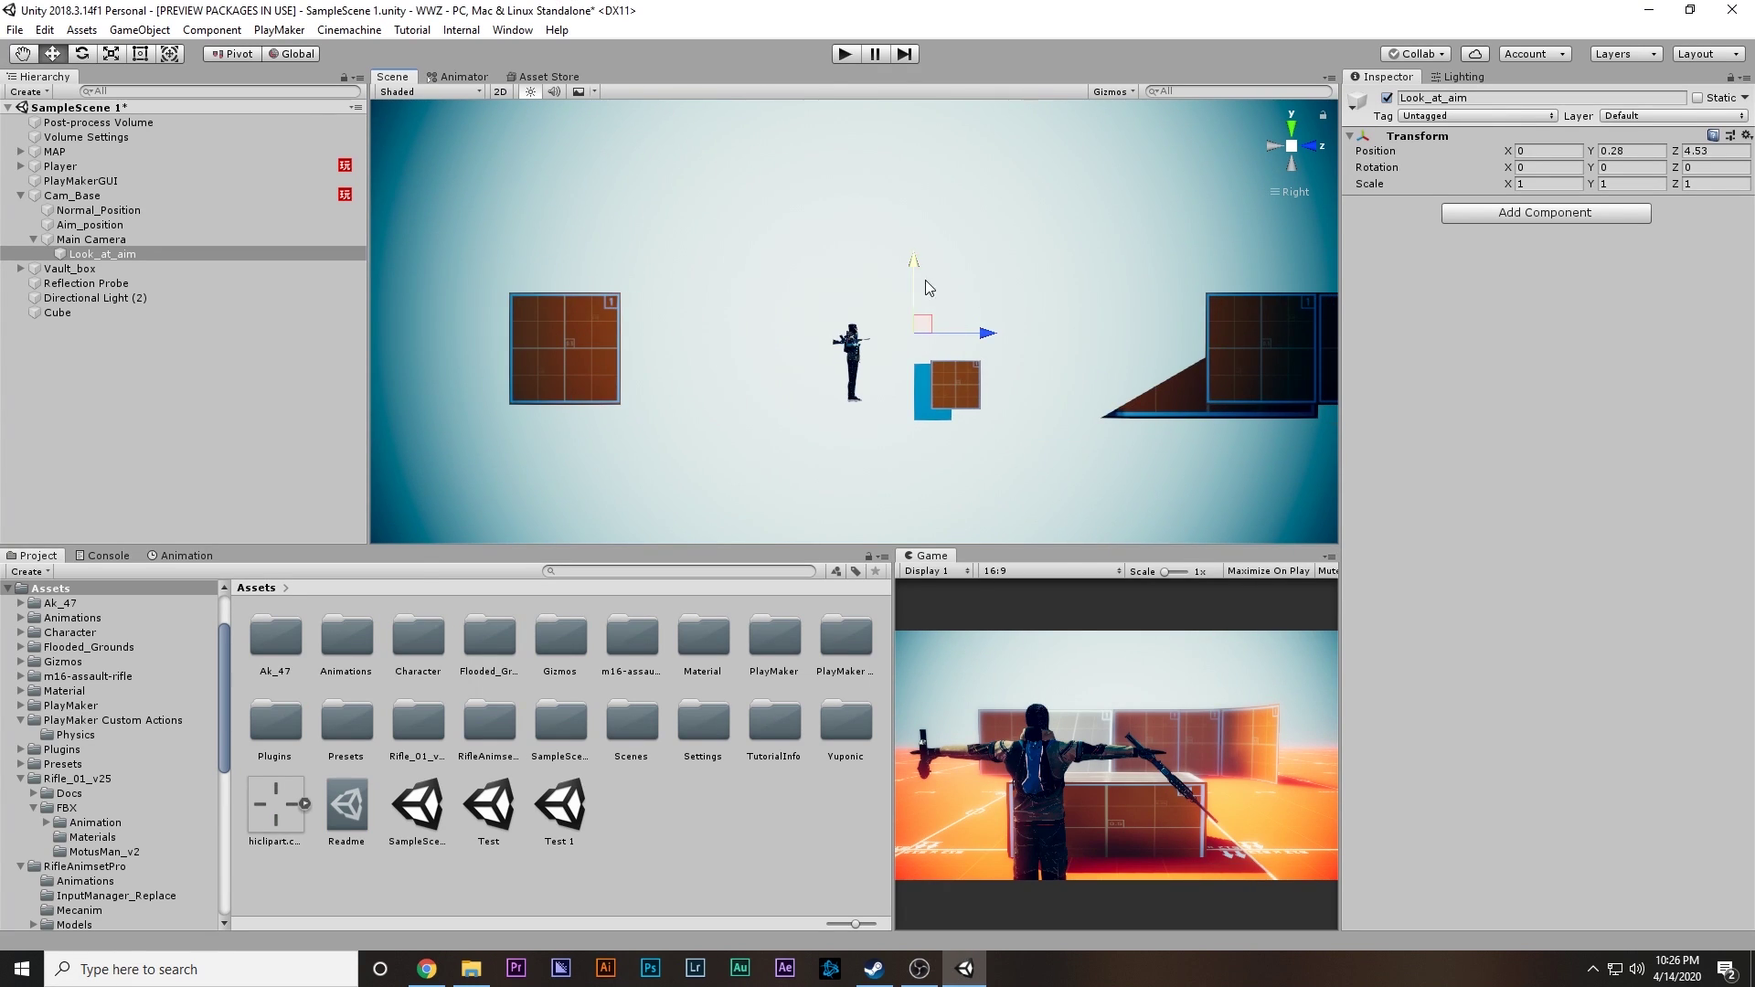
left_click_drag(927, 299, 930, 432, "alt")
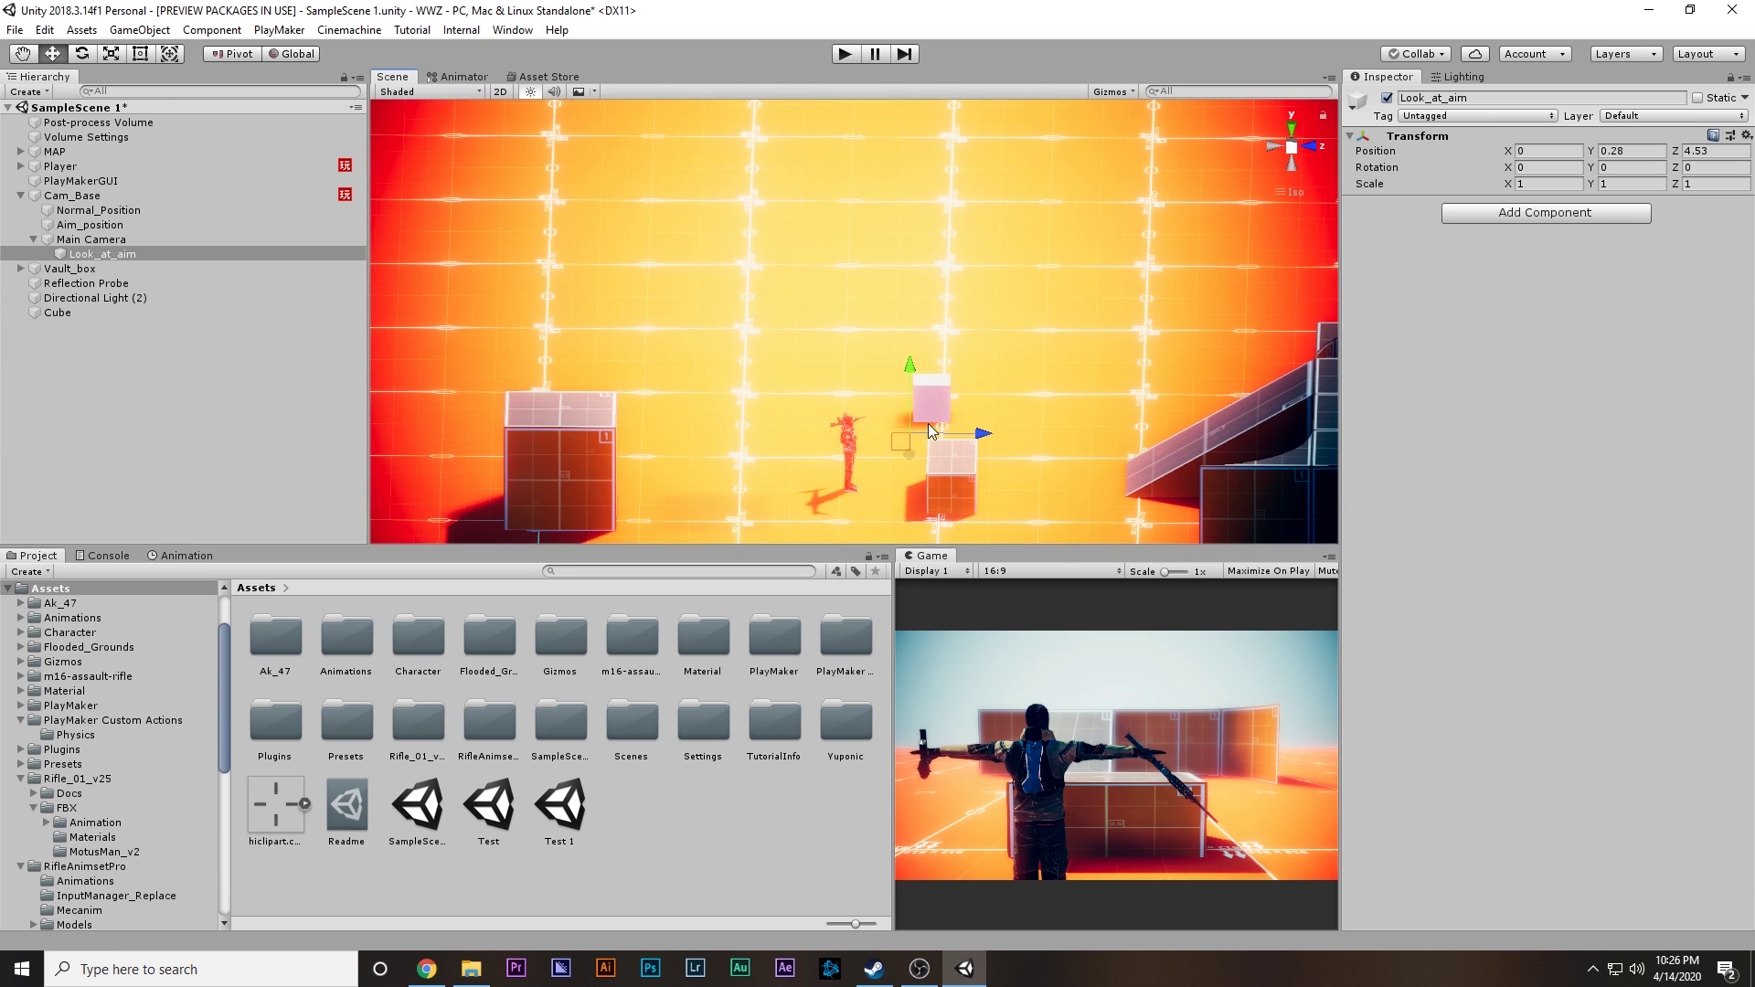
Step: Enlarge the scene view's 3D icons and frame the character and nearby boxes
left_click(1132, 91)
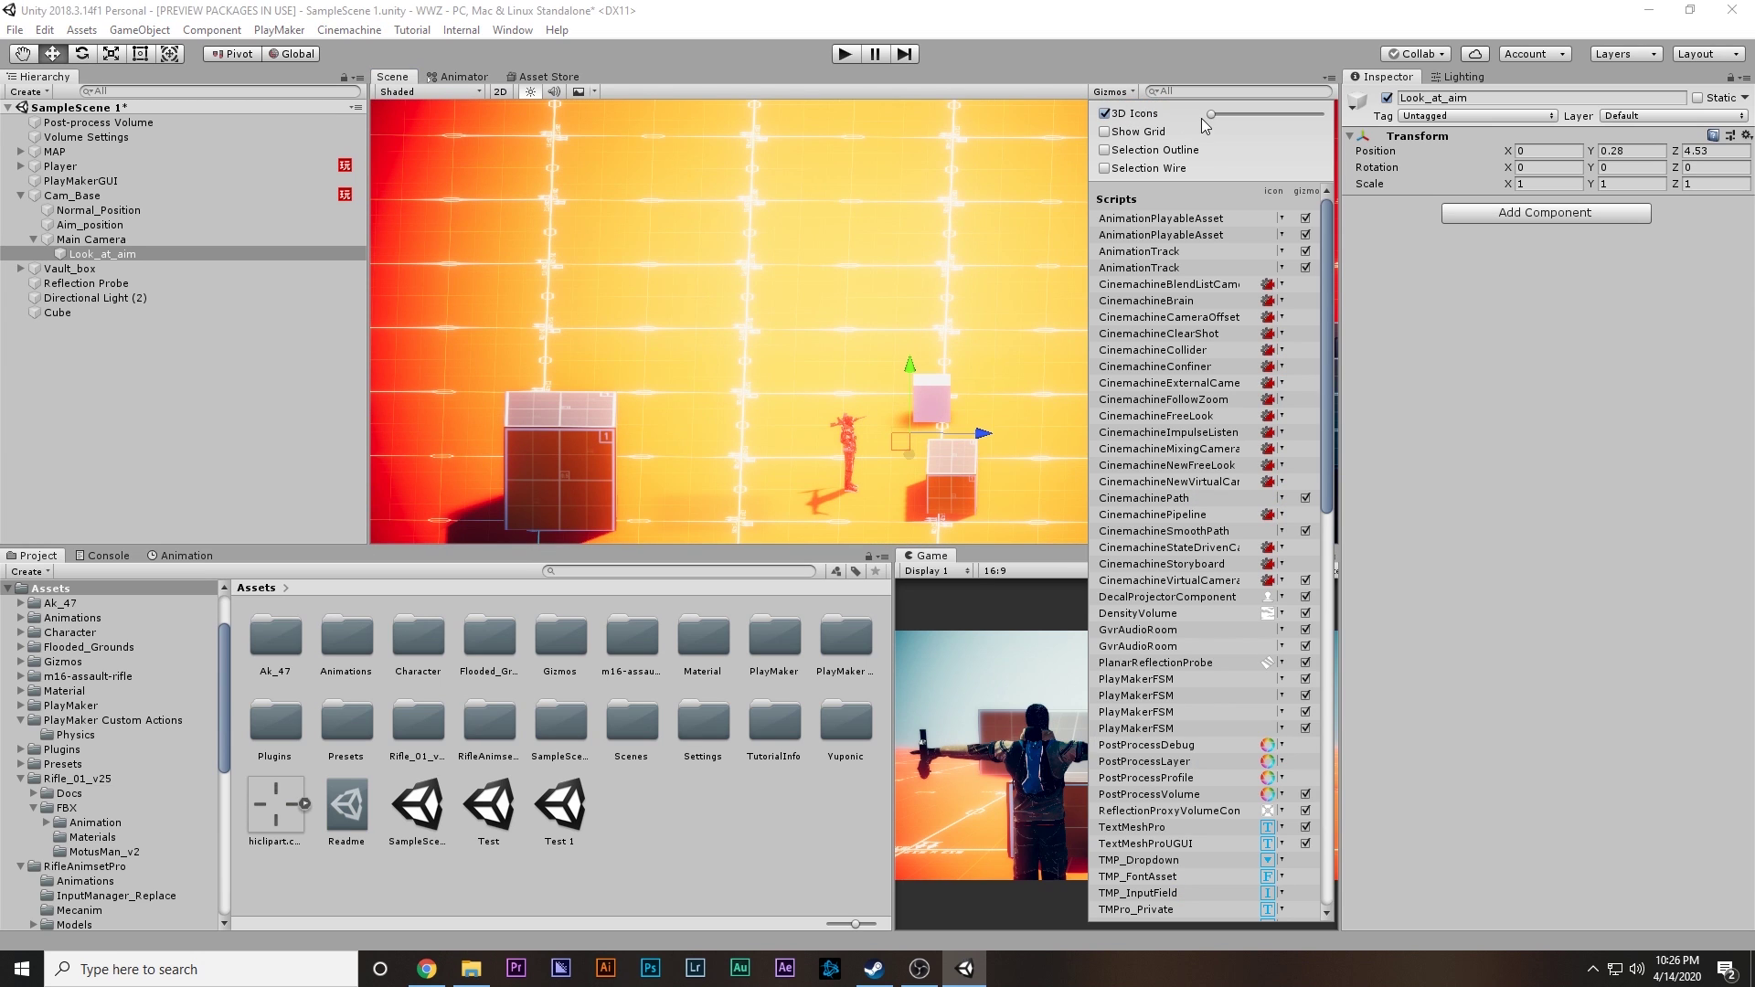
left_click_drag(1240, 114, 1254, 117)
middle_click_drag(946, 452, 886, 384)
scroll(887, 384, "up", 5)
scroll(887, 383, "up", 2)
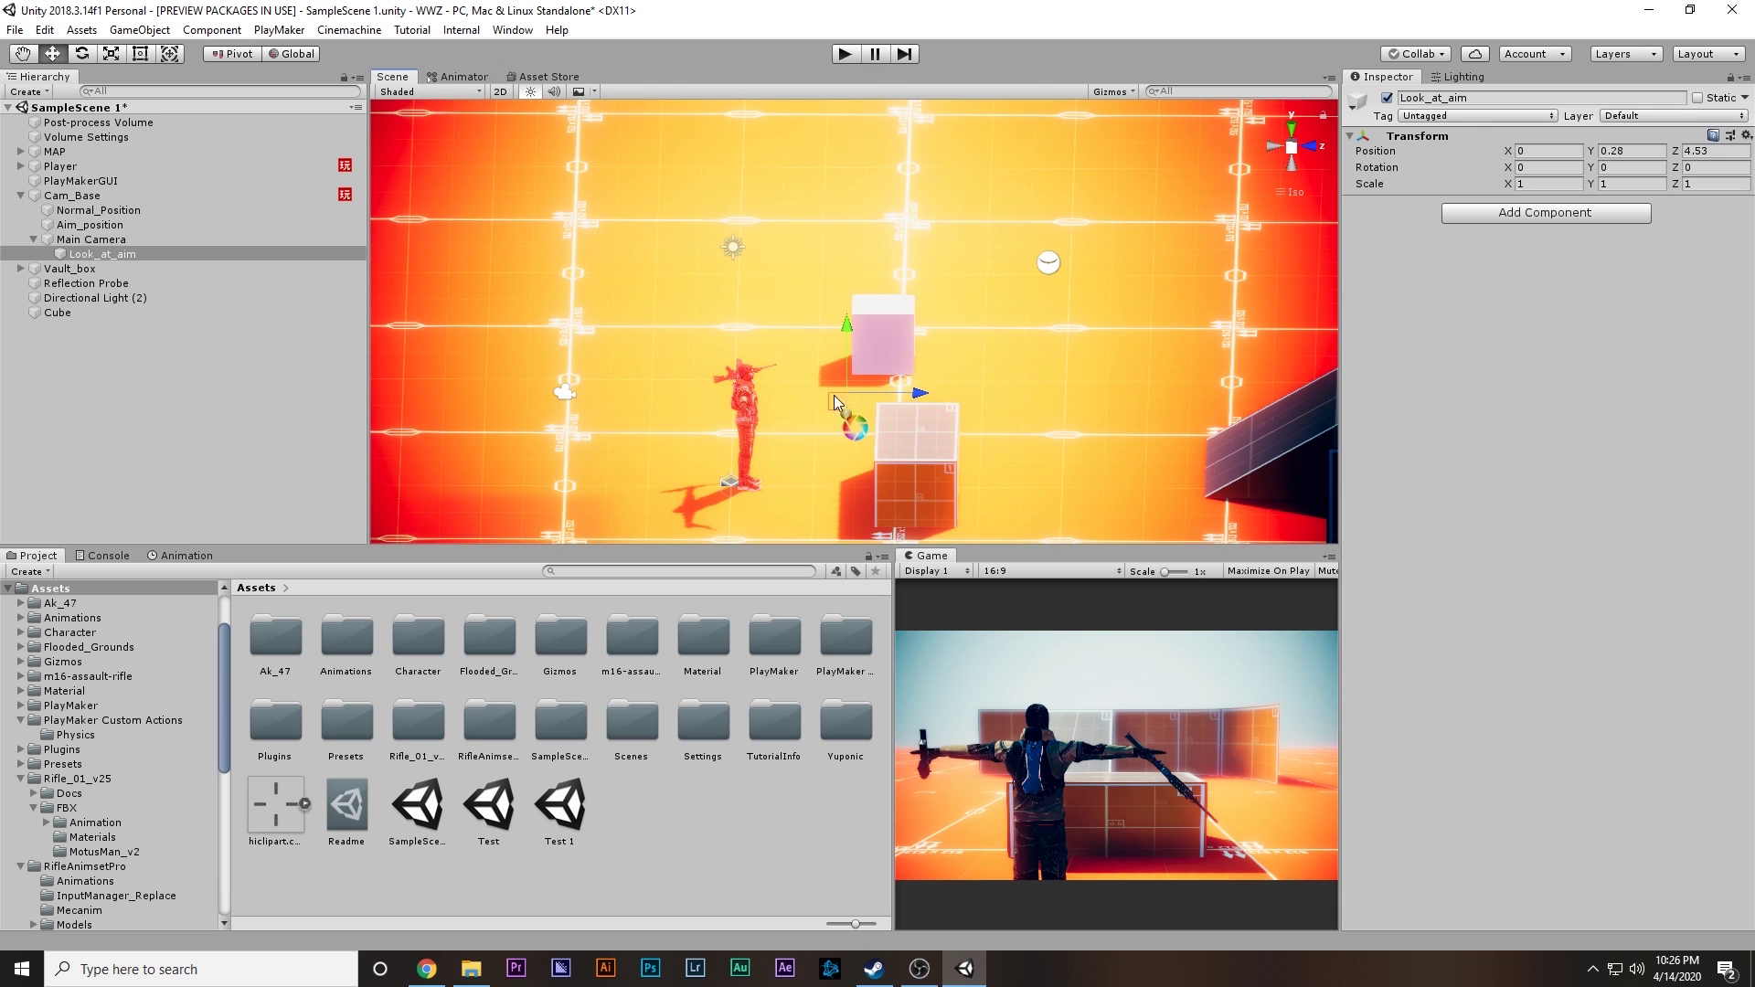
Step: In the Aiming state of Player's FSM, disable Smooth Look At Direction and add a Smooth Look At action
left_click(126, 197)
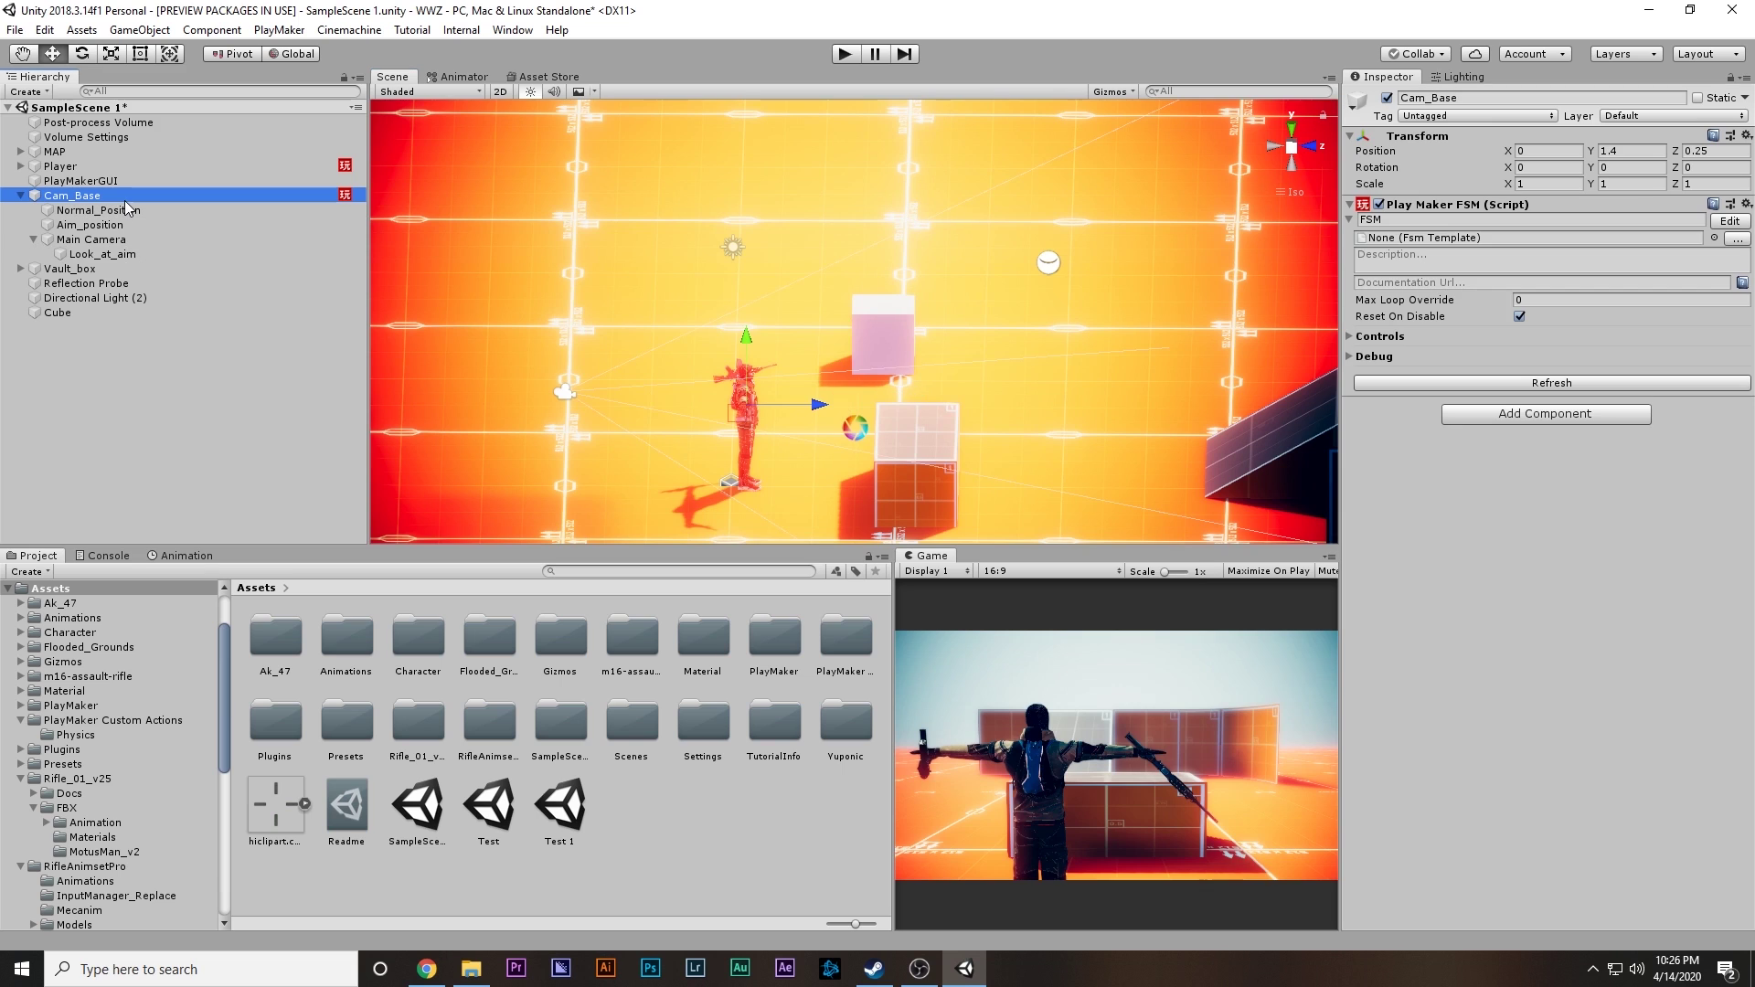
left_click(109, 167)
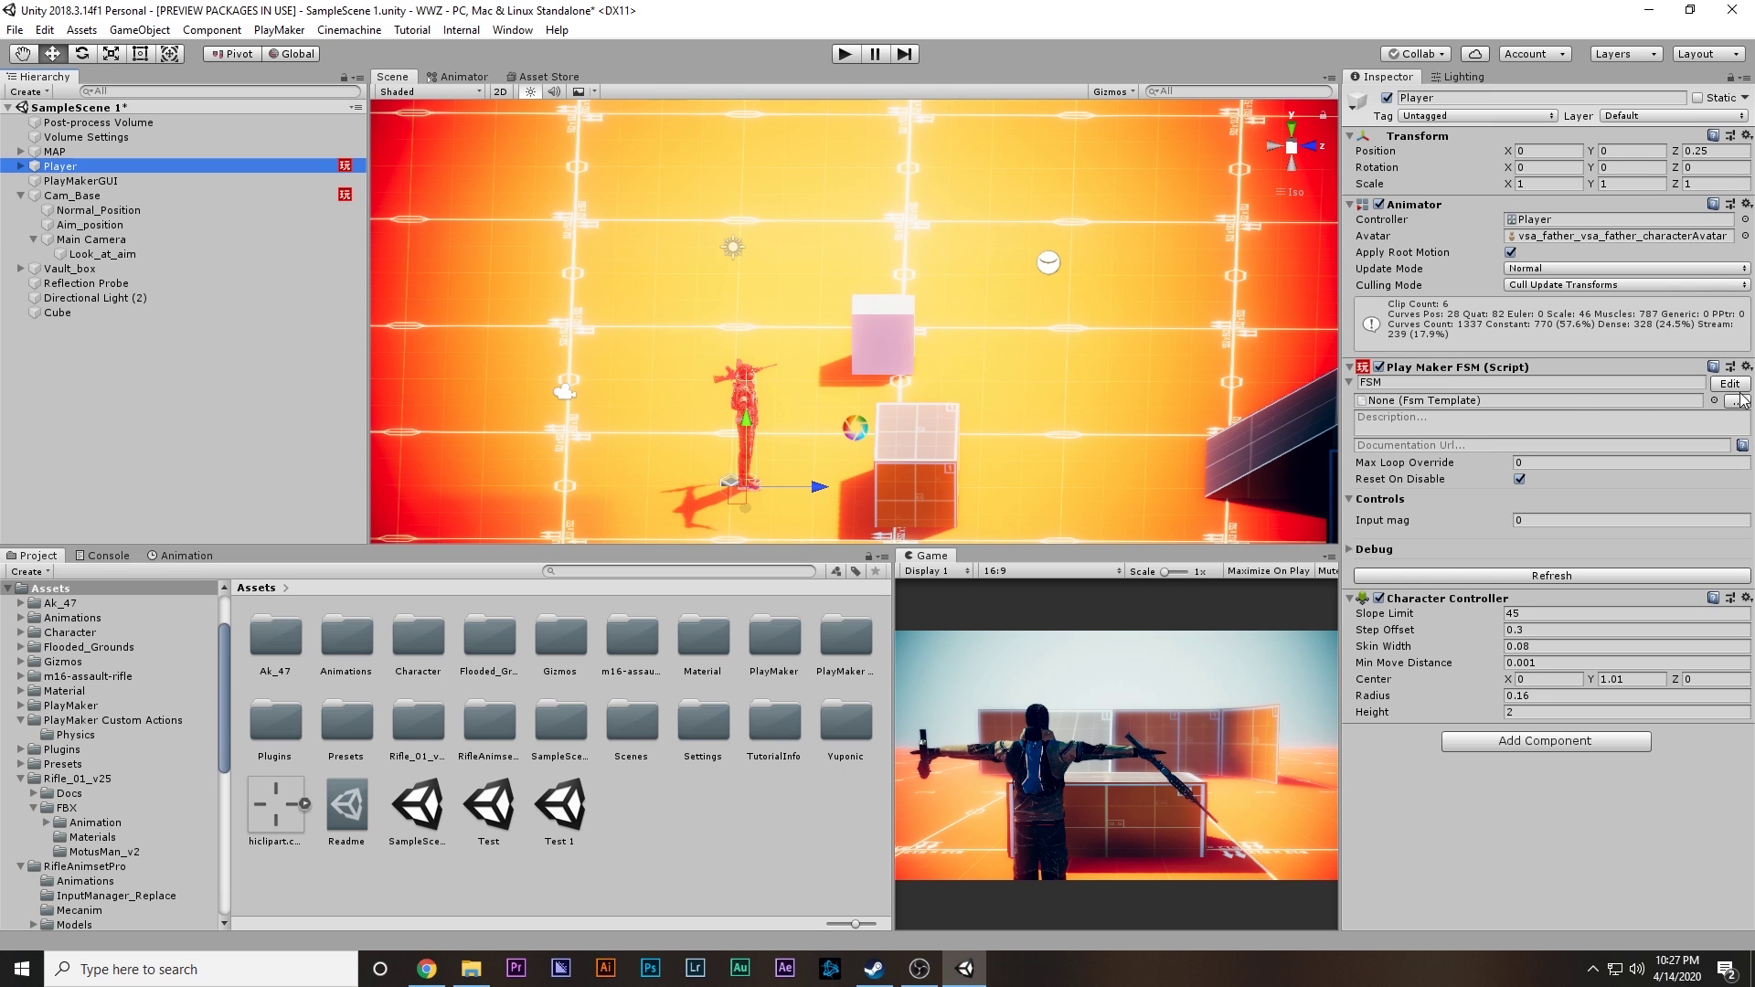
left_click(1736, 386)
left_click(772, 591)
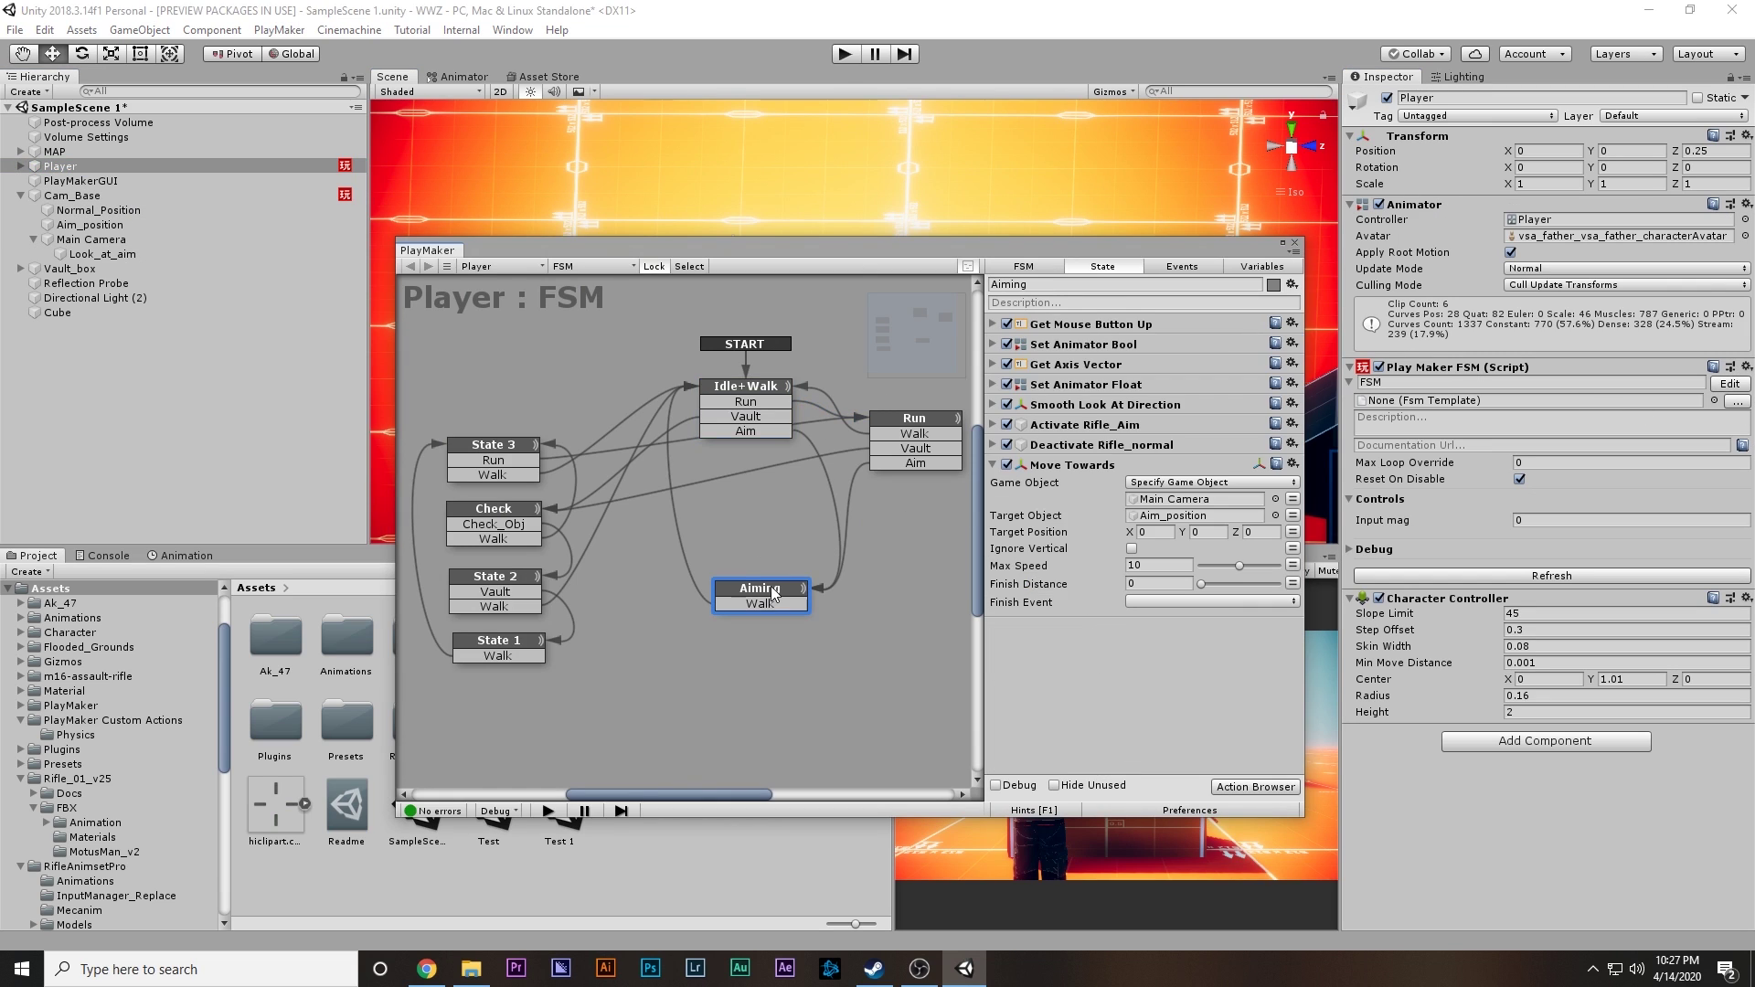
left_click(1105, 407)
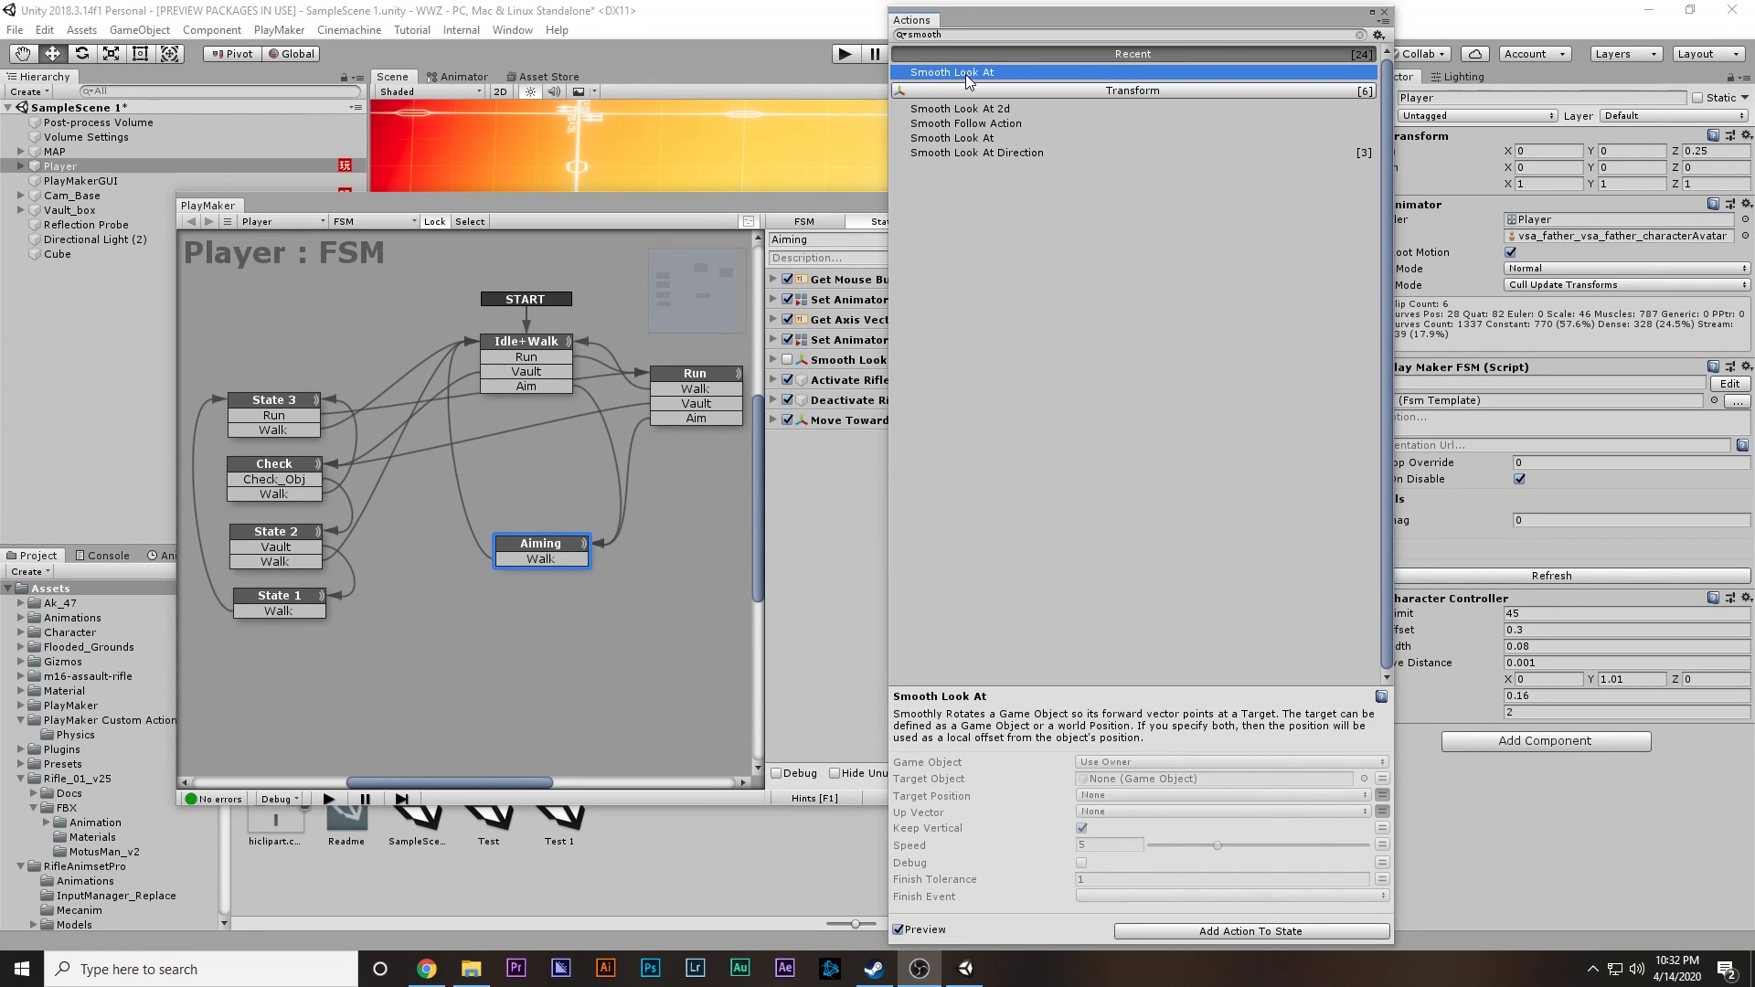
double_click(969, 82)
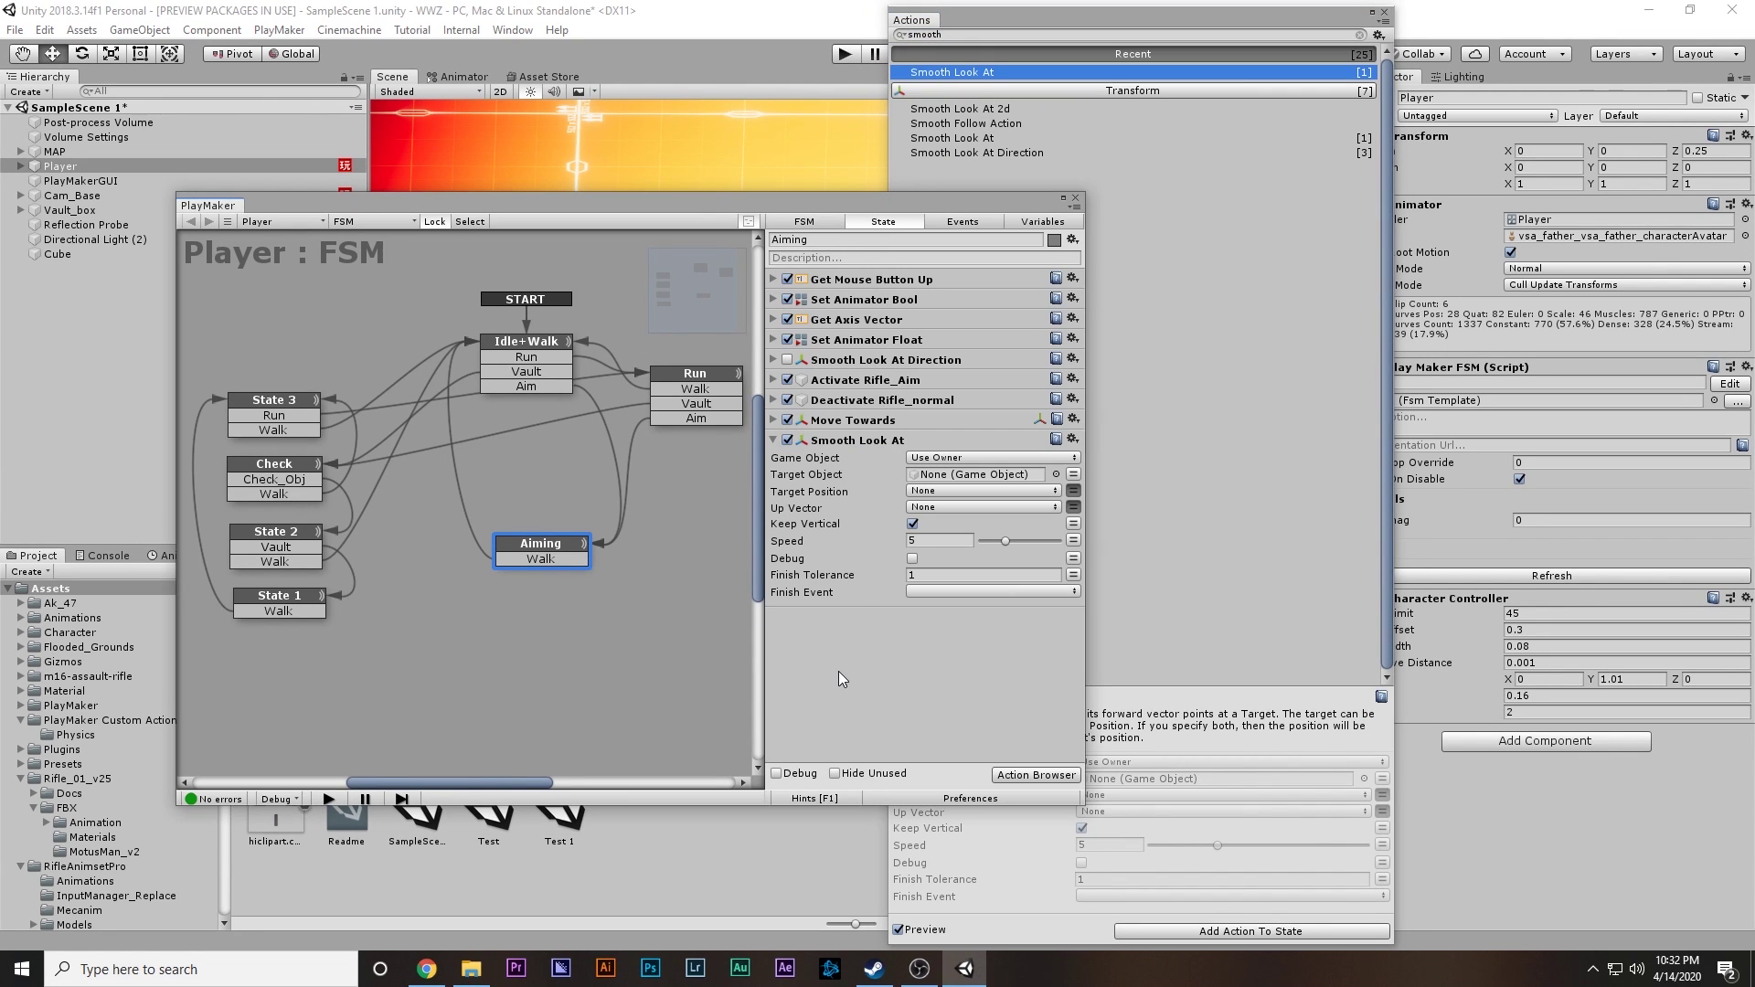
left_click(1383, 17)
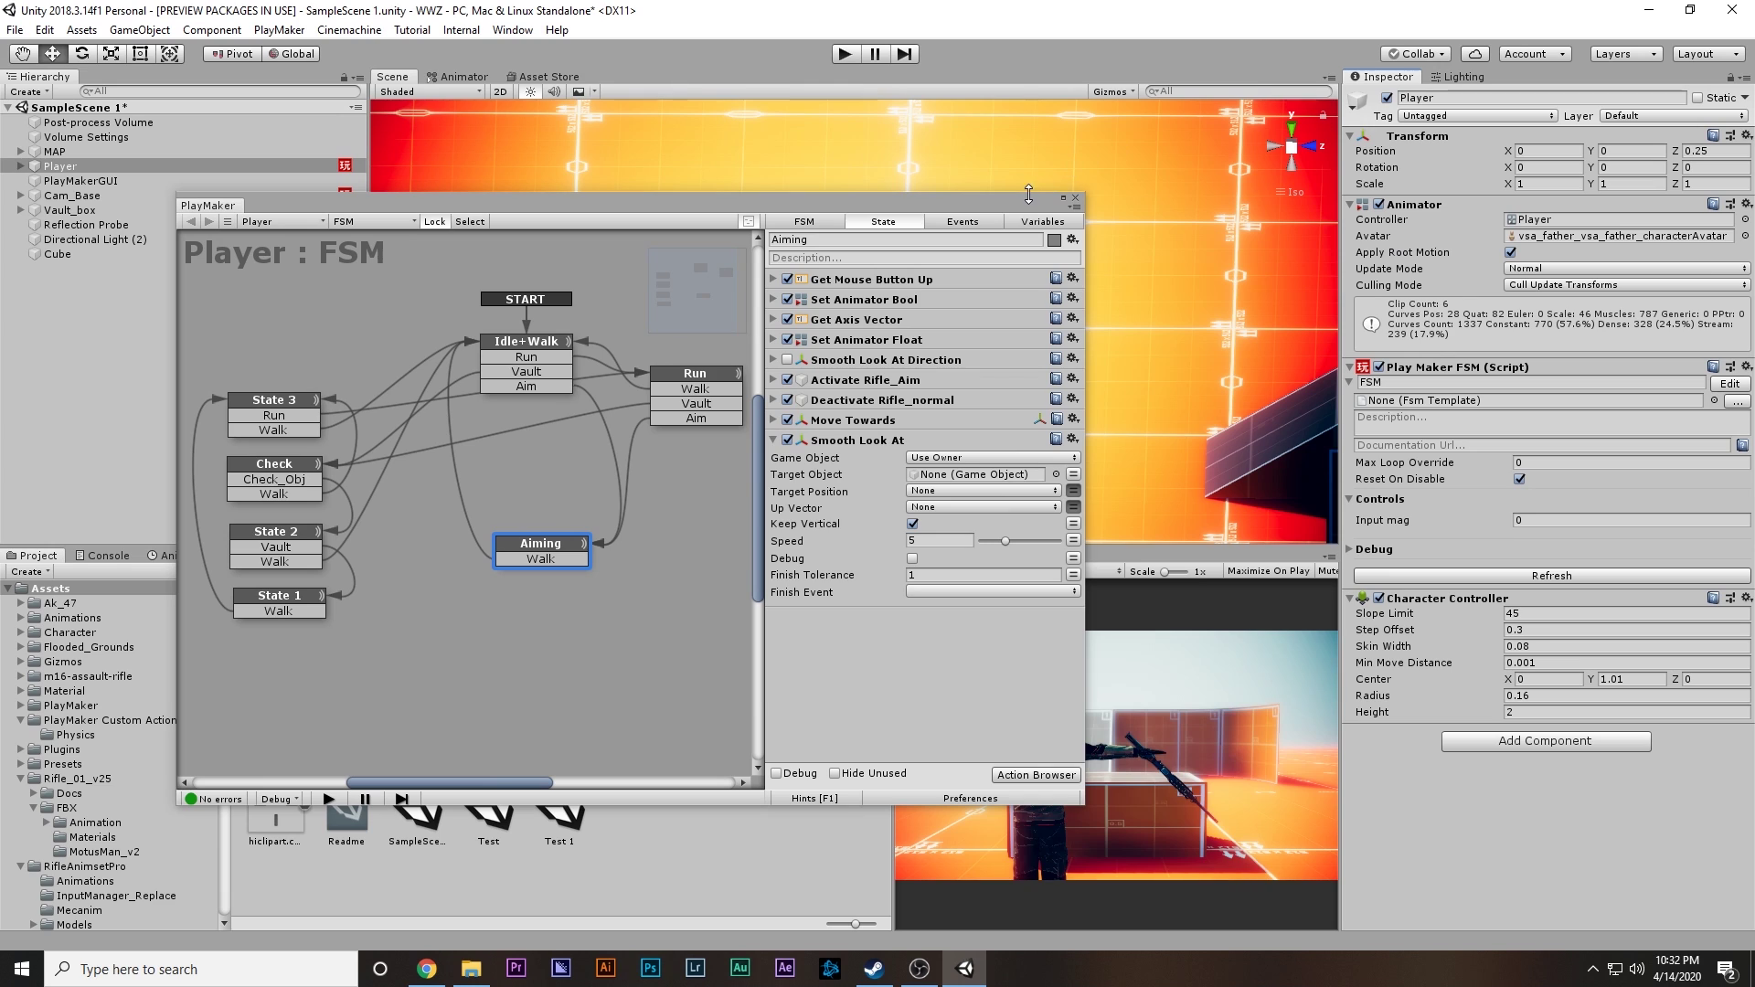
Step: Select mixamorig:Spine under Player's hips, try rotating the bone in the scene, and undo the rotation
left_click_drag(1026, 208, 749, 544)
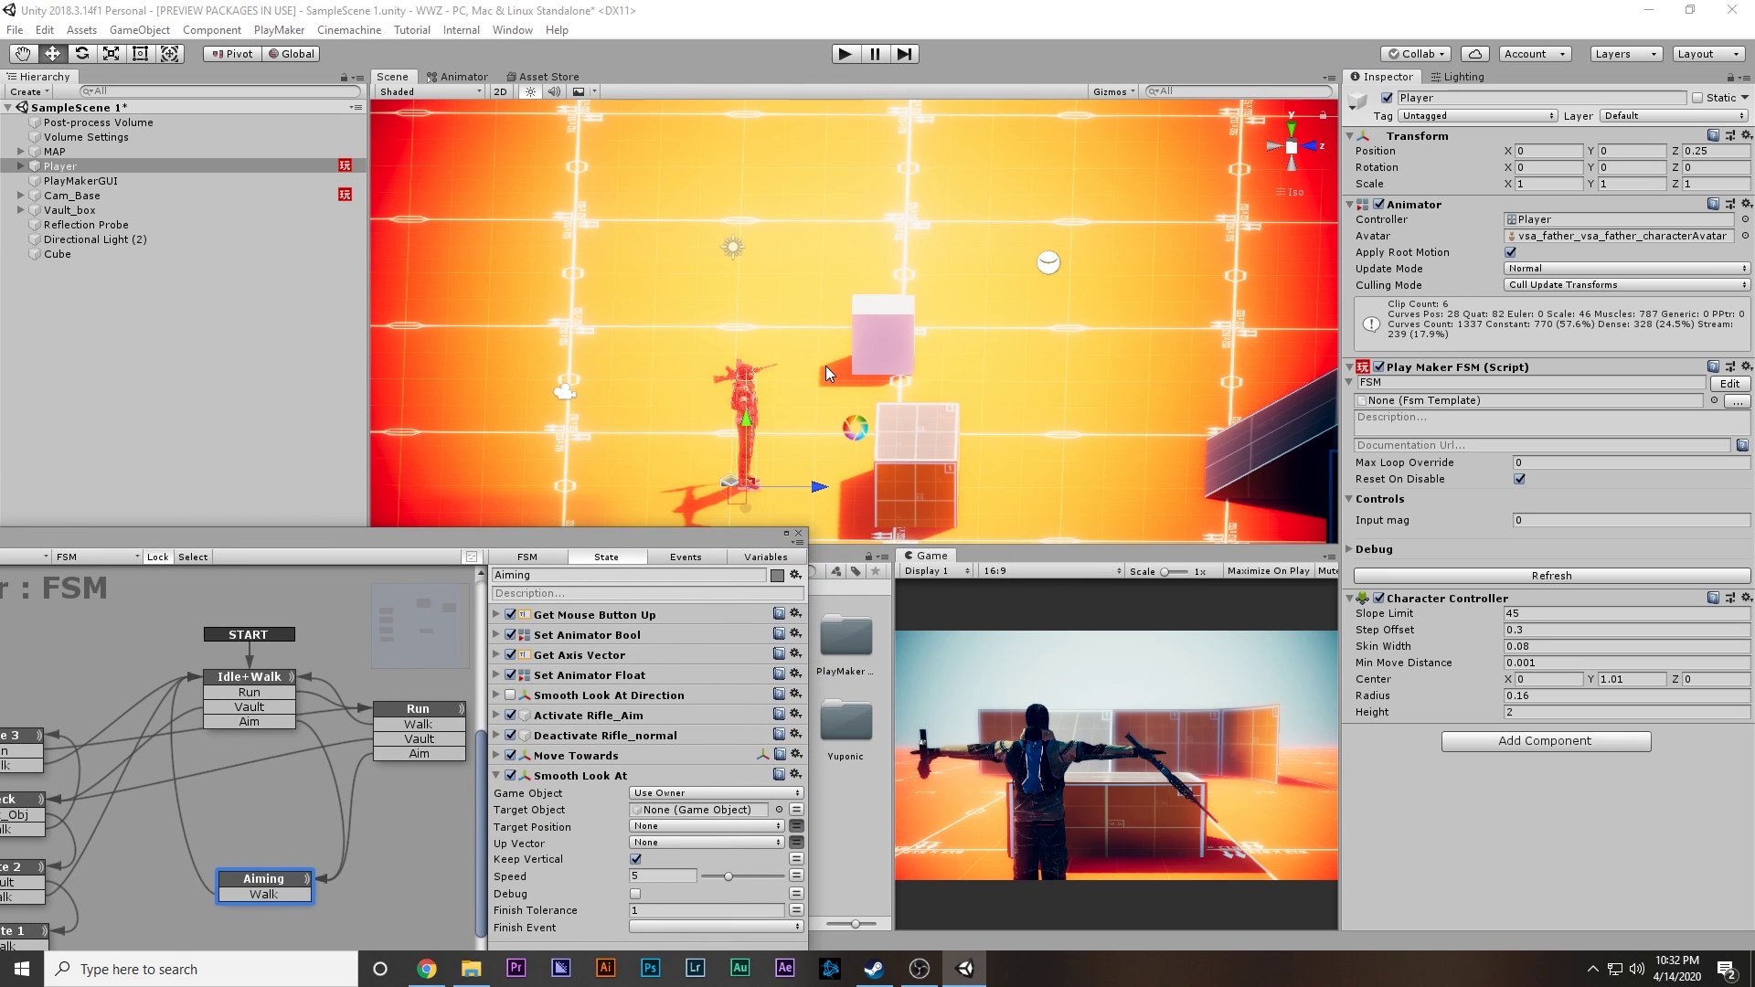
left_click(20, 166)
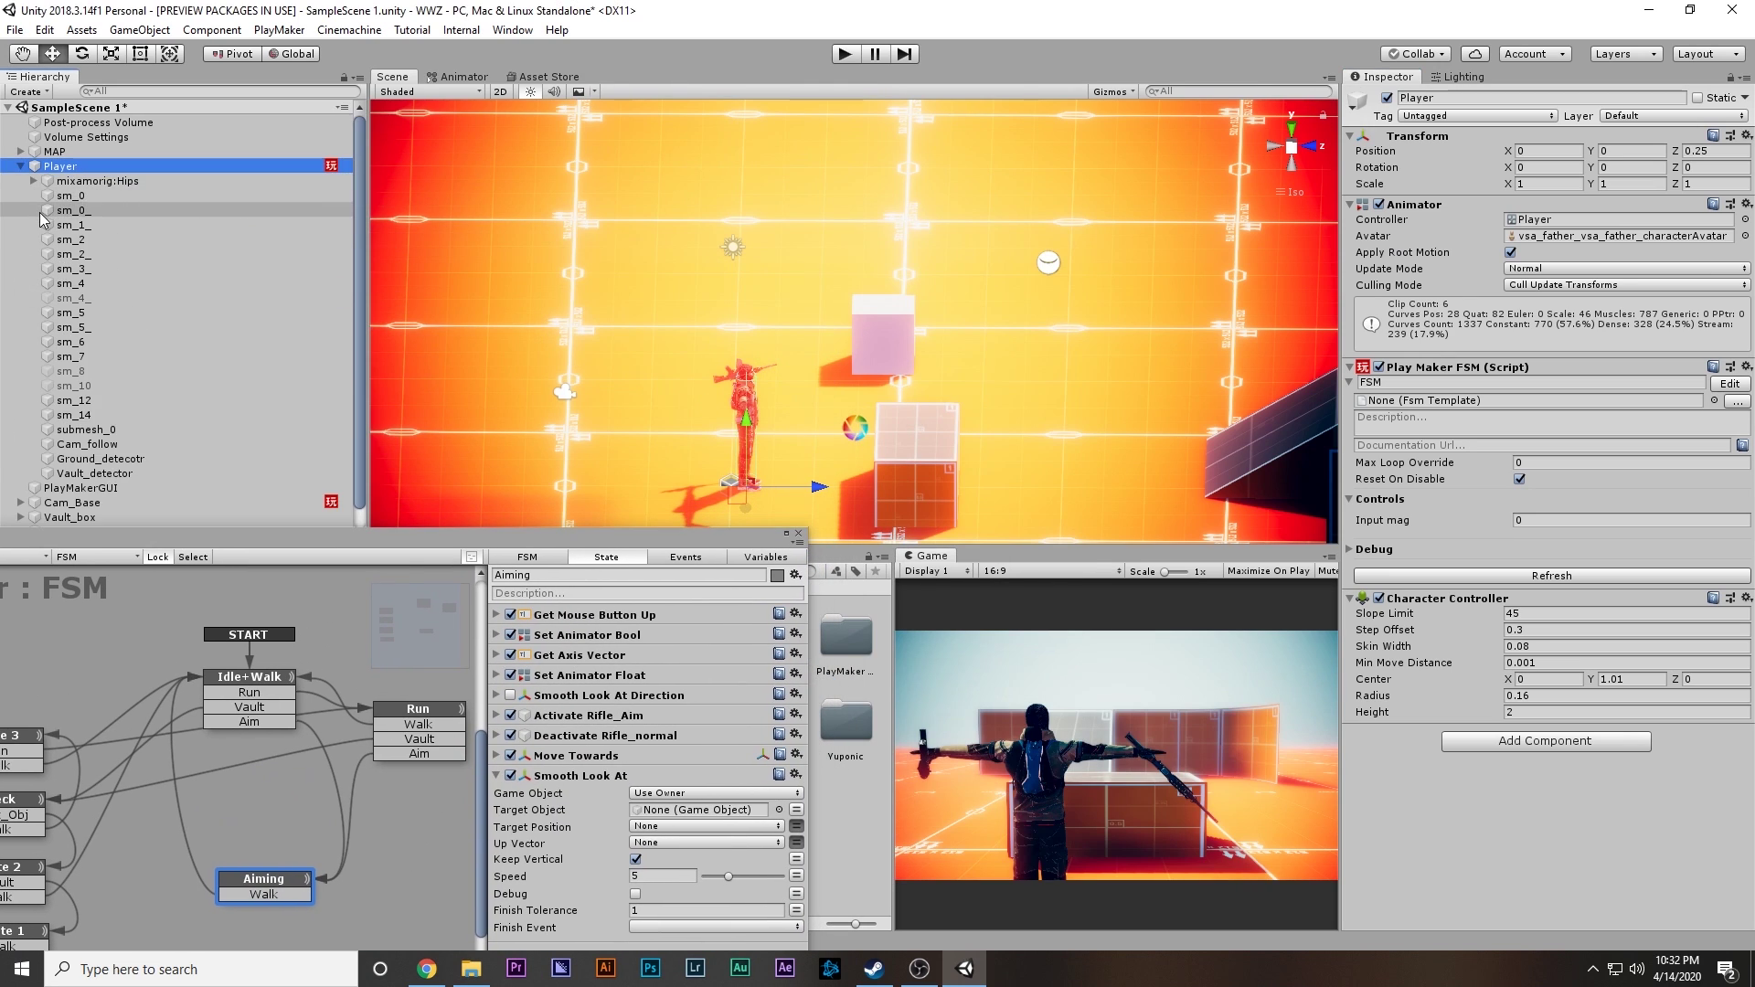
left_click(129, 224)
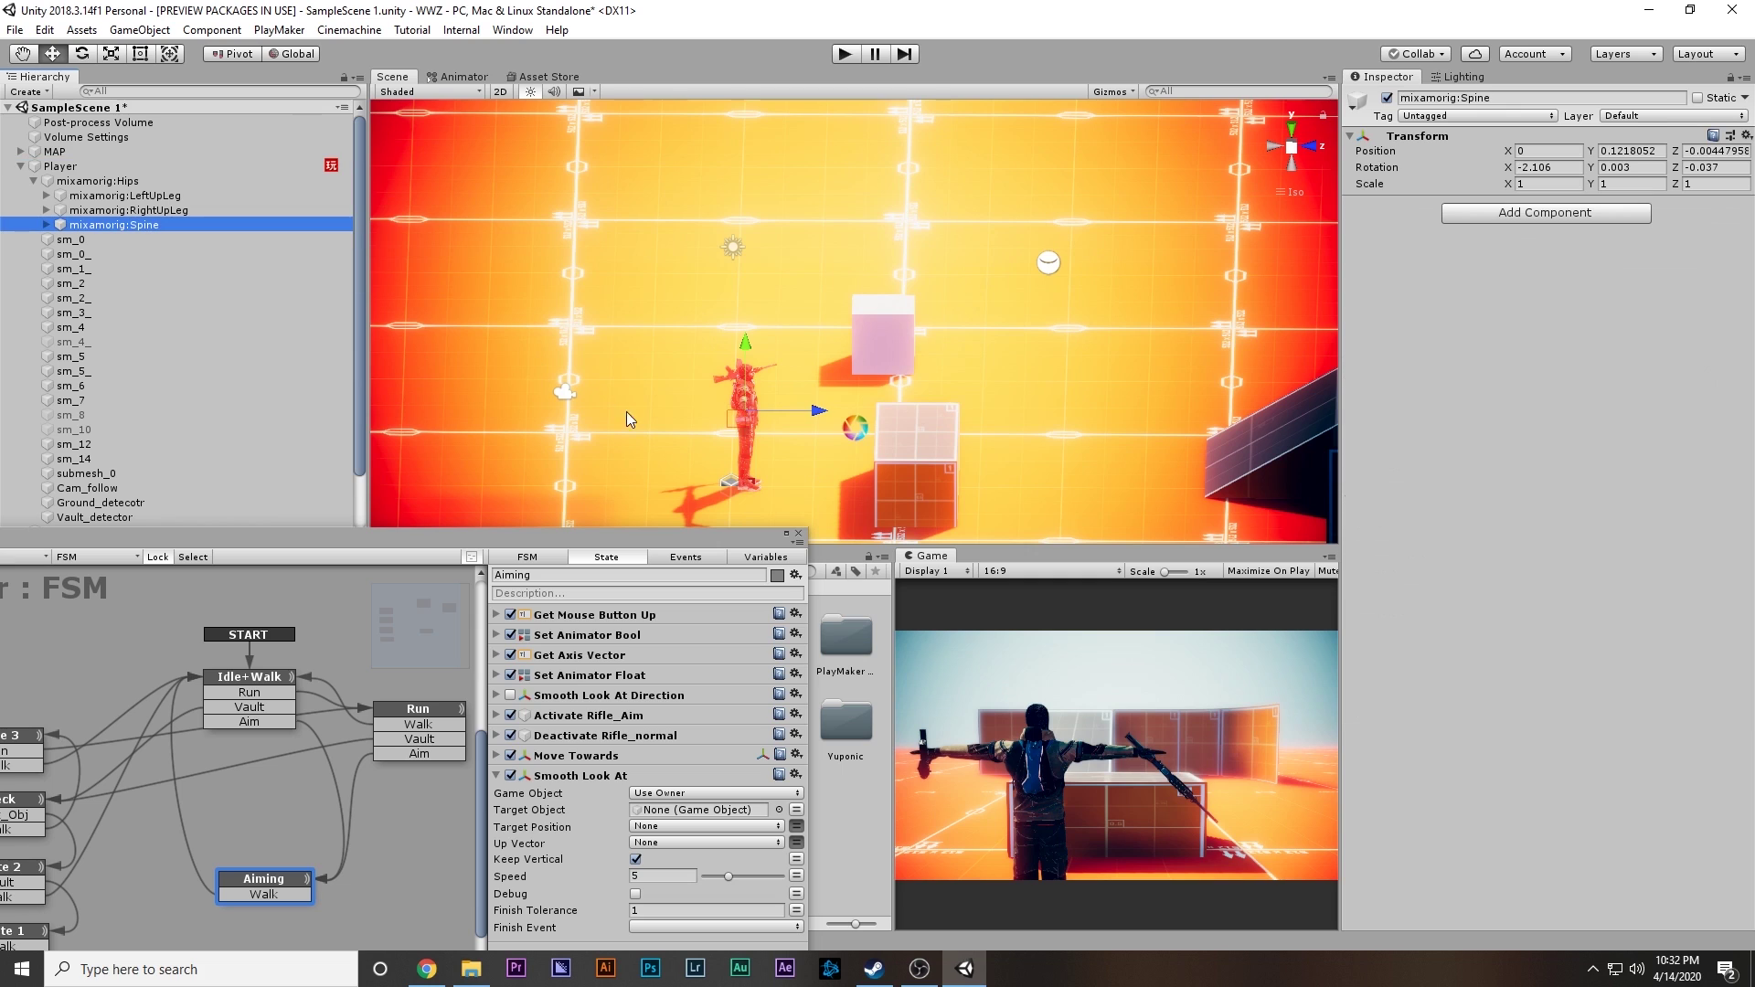
key("e")
left_click_drag(782, 387, 731, 518)
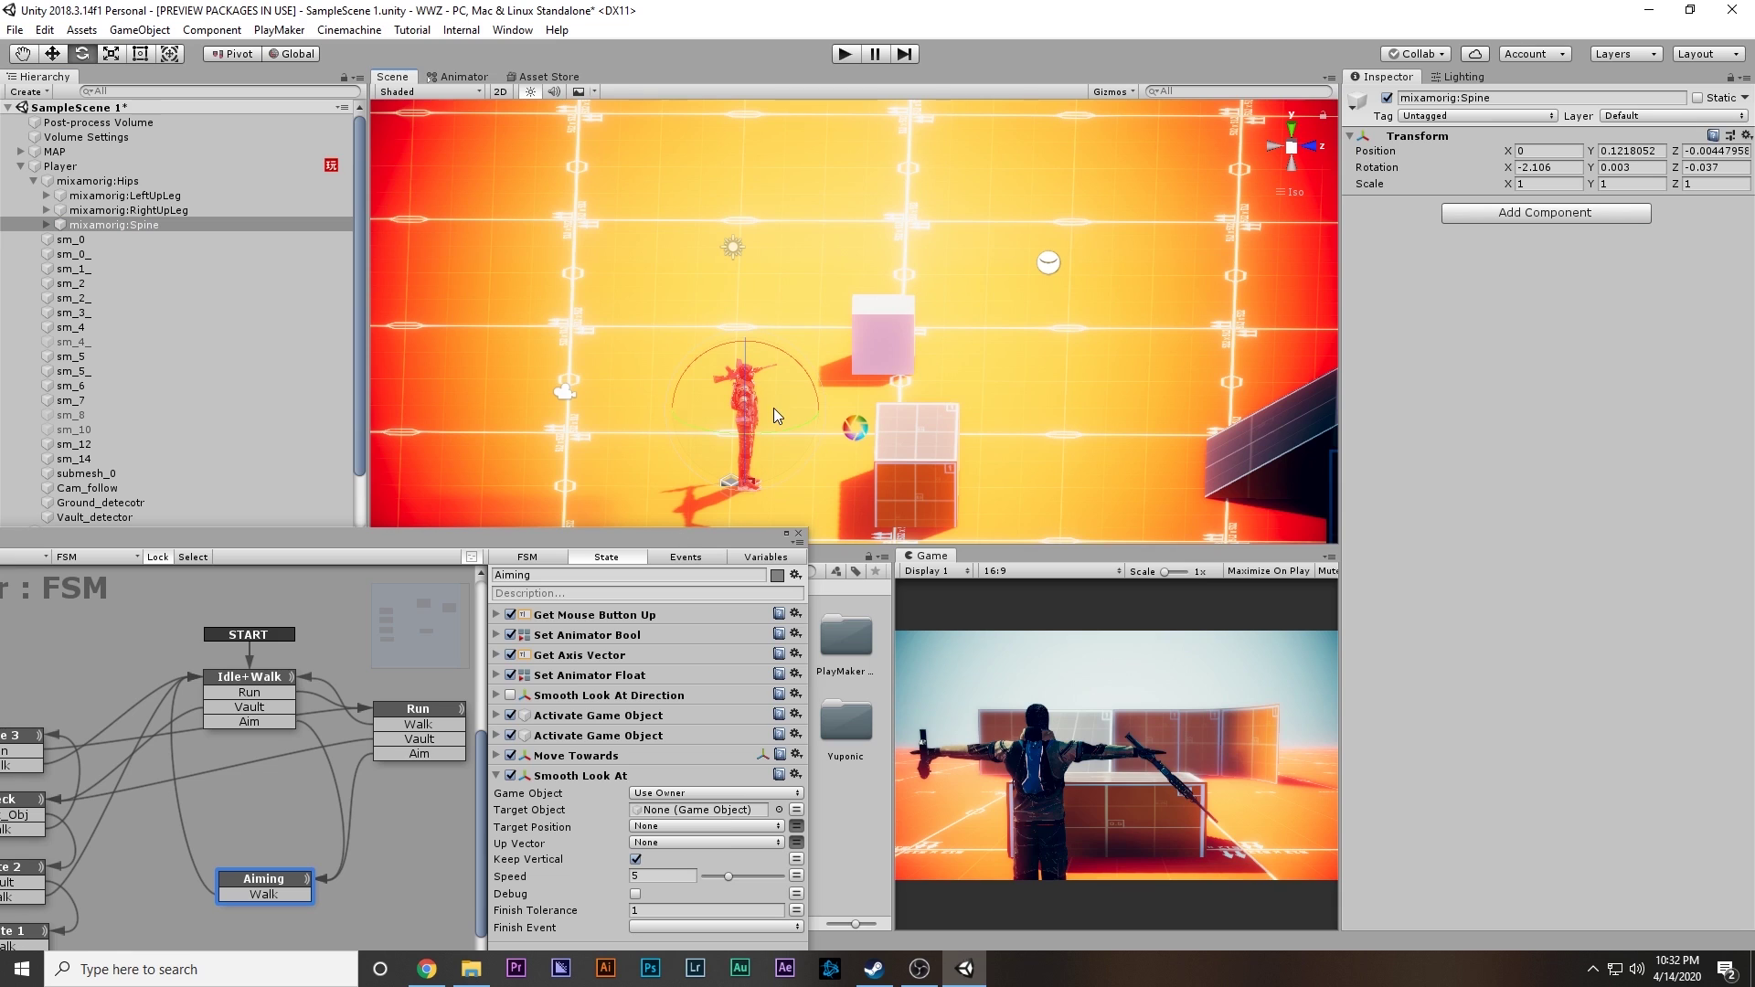
left_click_drag(782, 393, 705, 469)
key("ctrl+z")
Step: Set Smooth Look At's Game Object to Specify Game Object and assign mixamorig:Spine to it
left_click_drag(634, 533, 1060, 240)
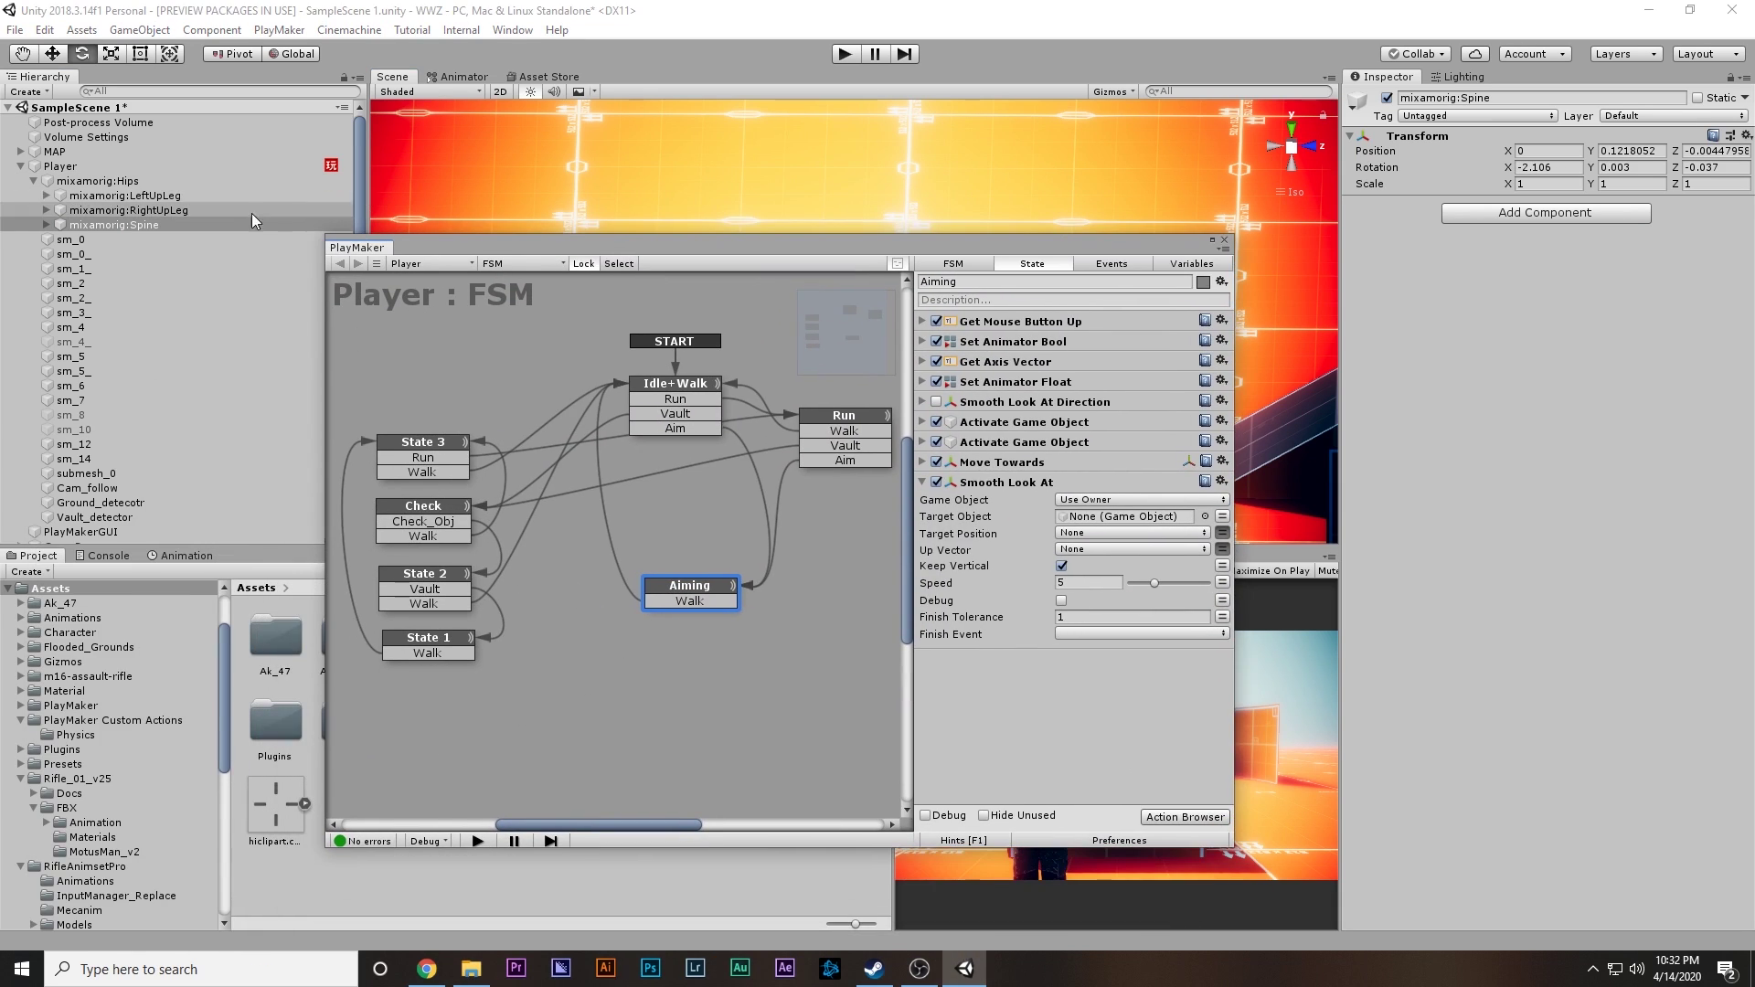
left_click(1085, 501)
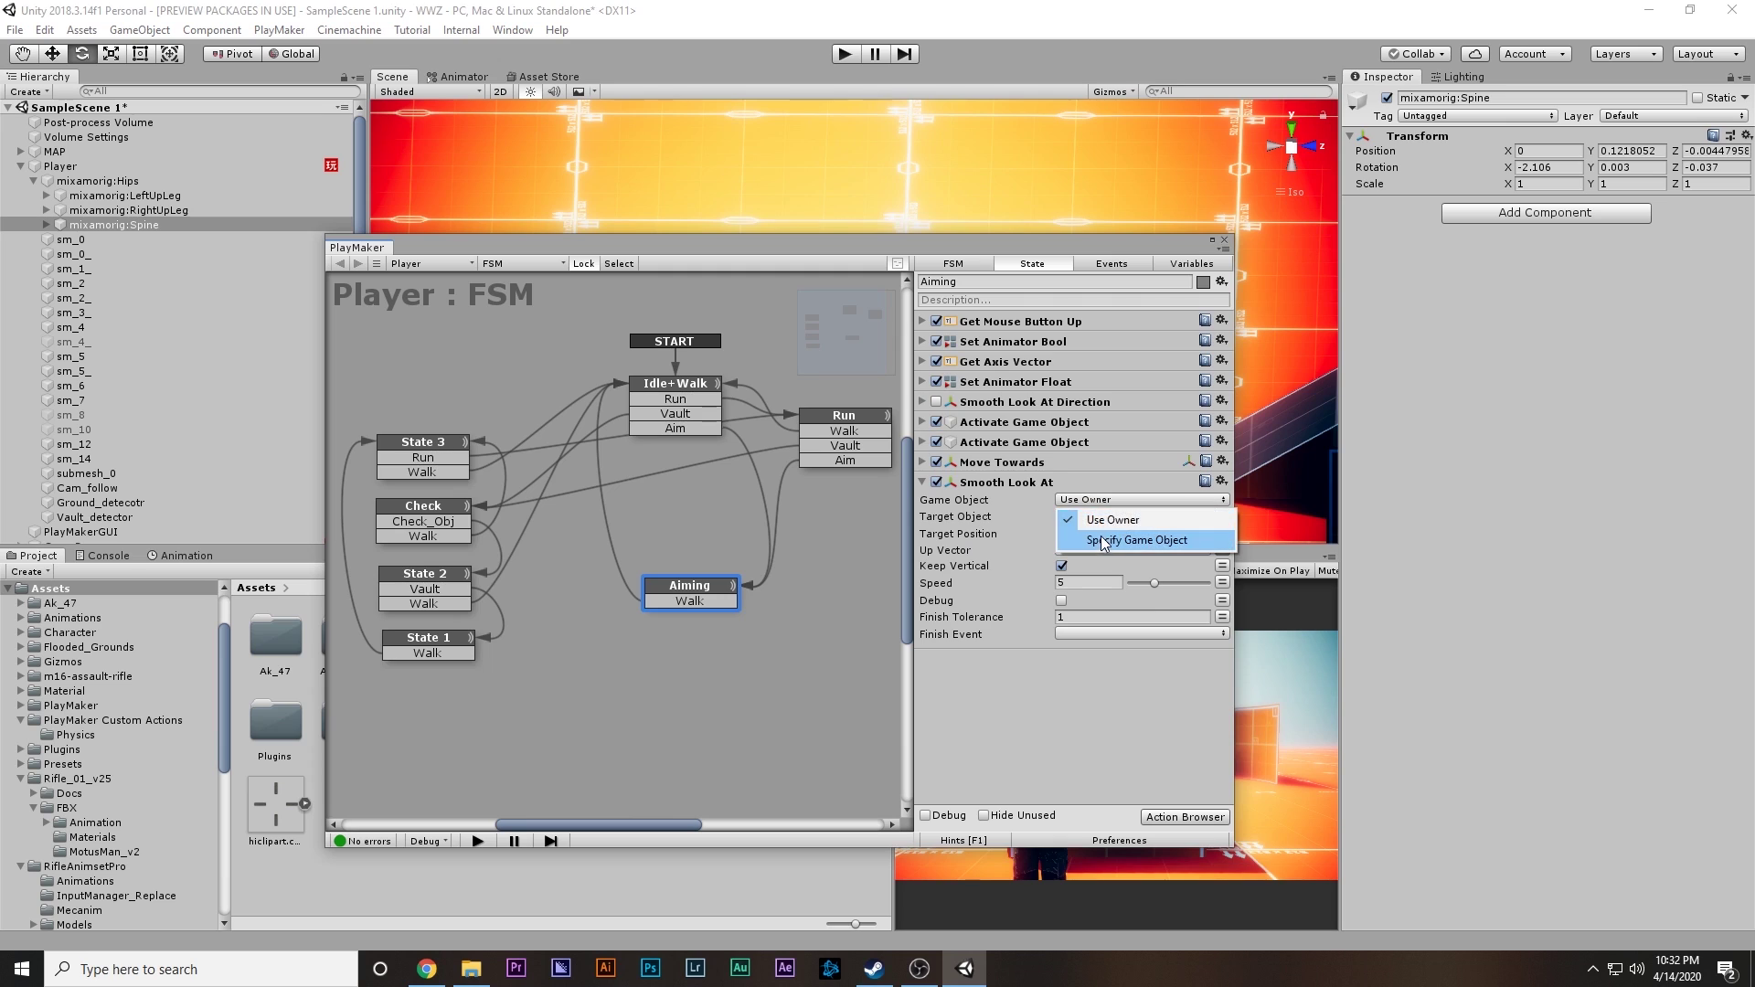
left_click(1152, 537)
left_click_drag(89, 235, 1100, 516)
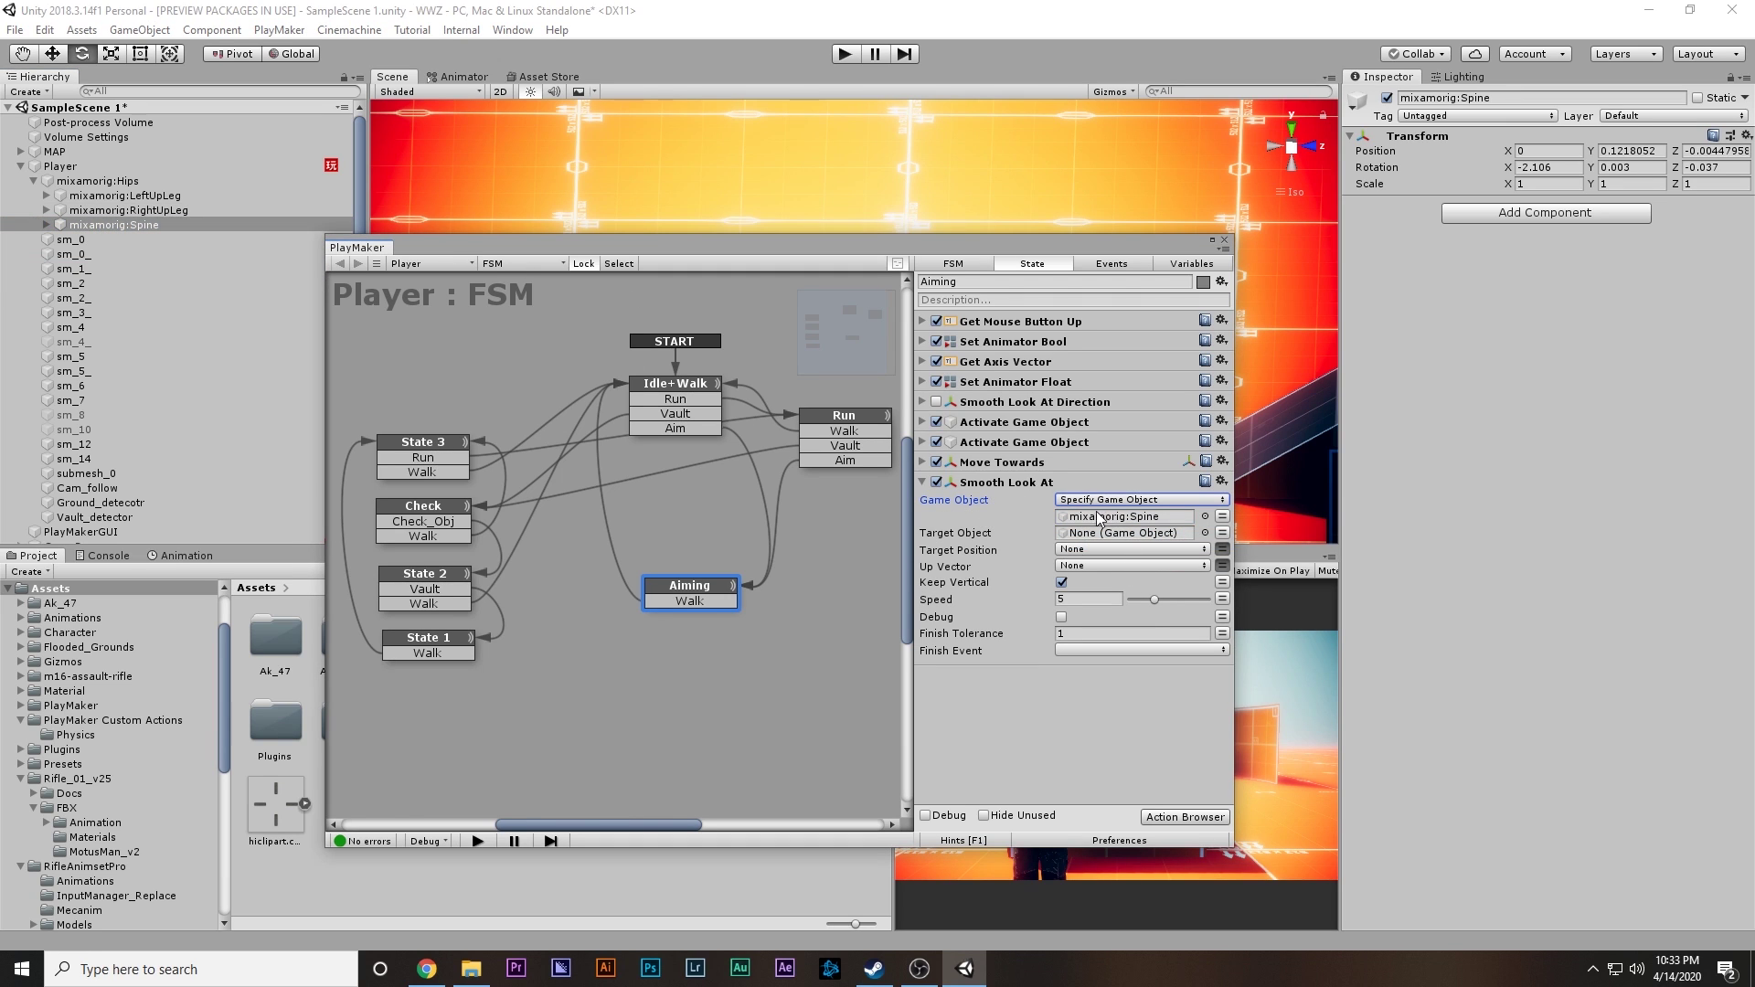
Step: Assign Look_at_aim, the child of Main Camera, as Smooth Look At's Target Object
left_click(35, 182)
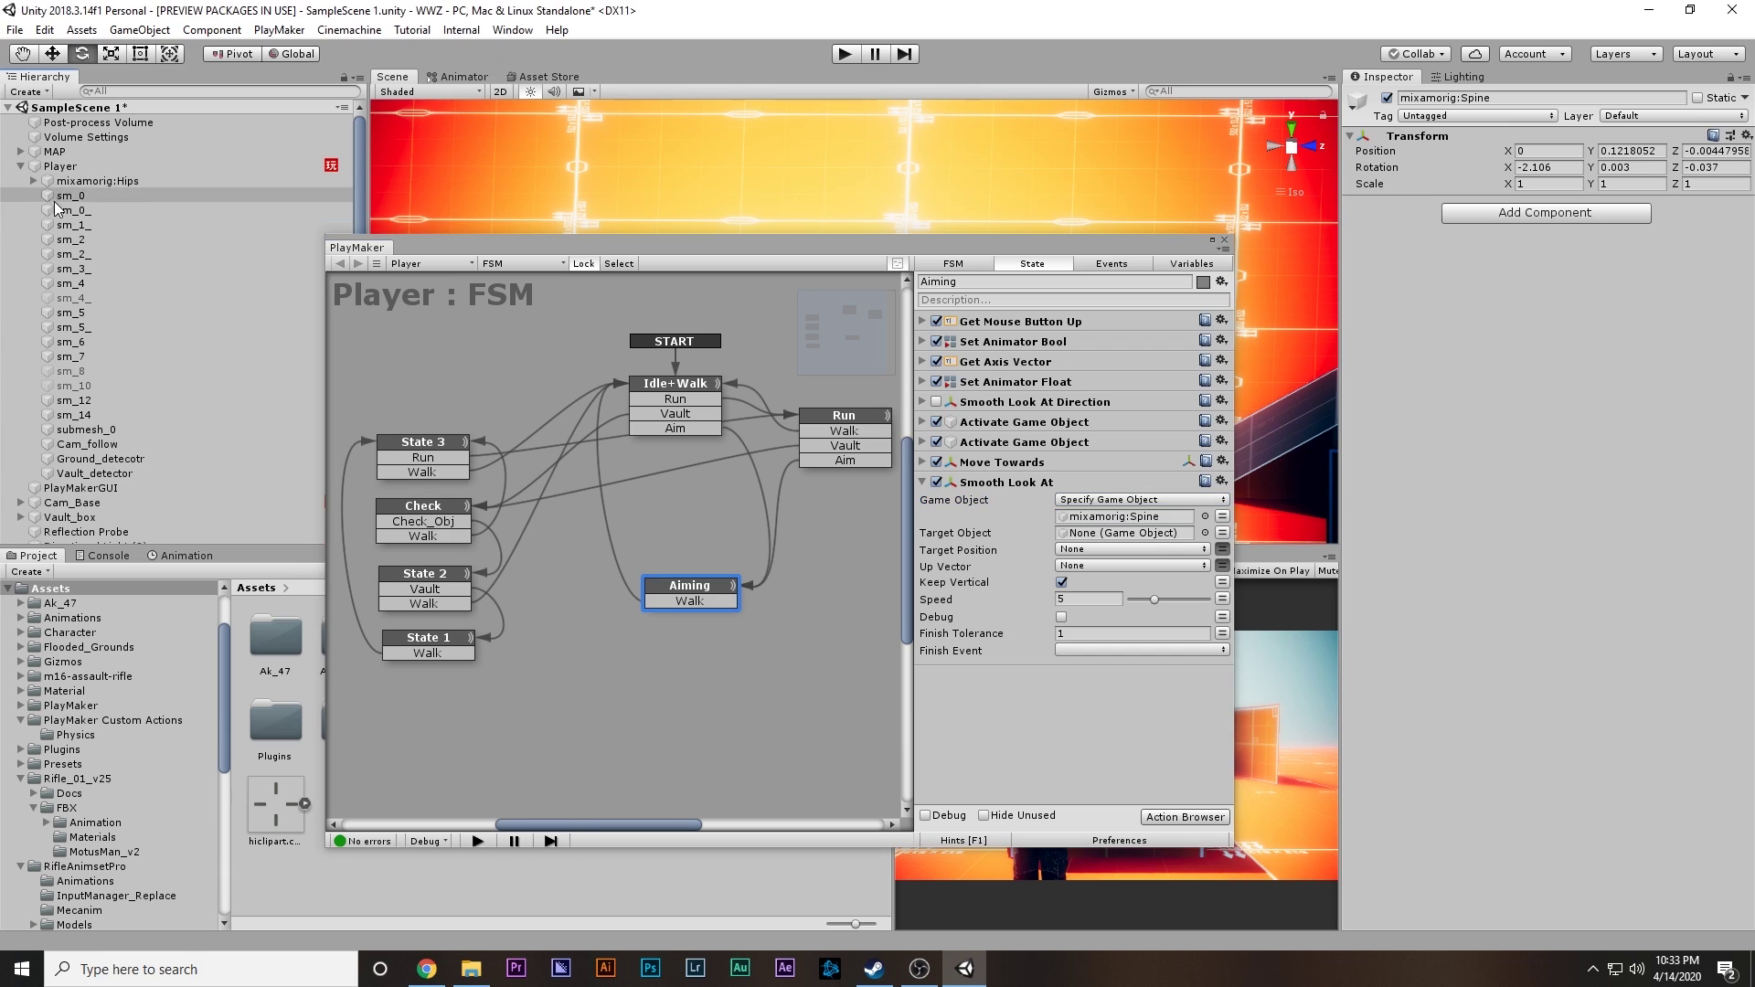
left_click(20, 166)
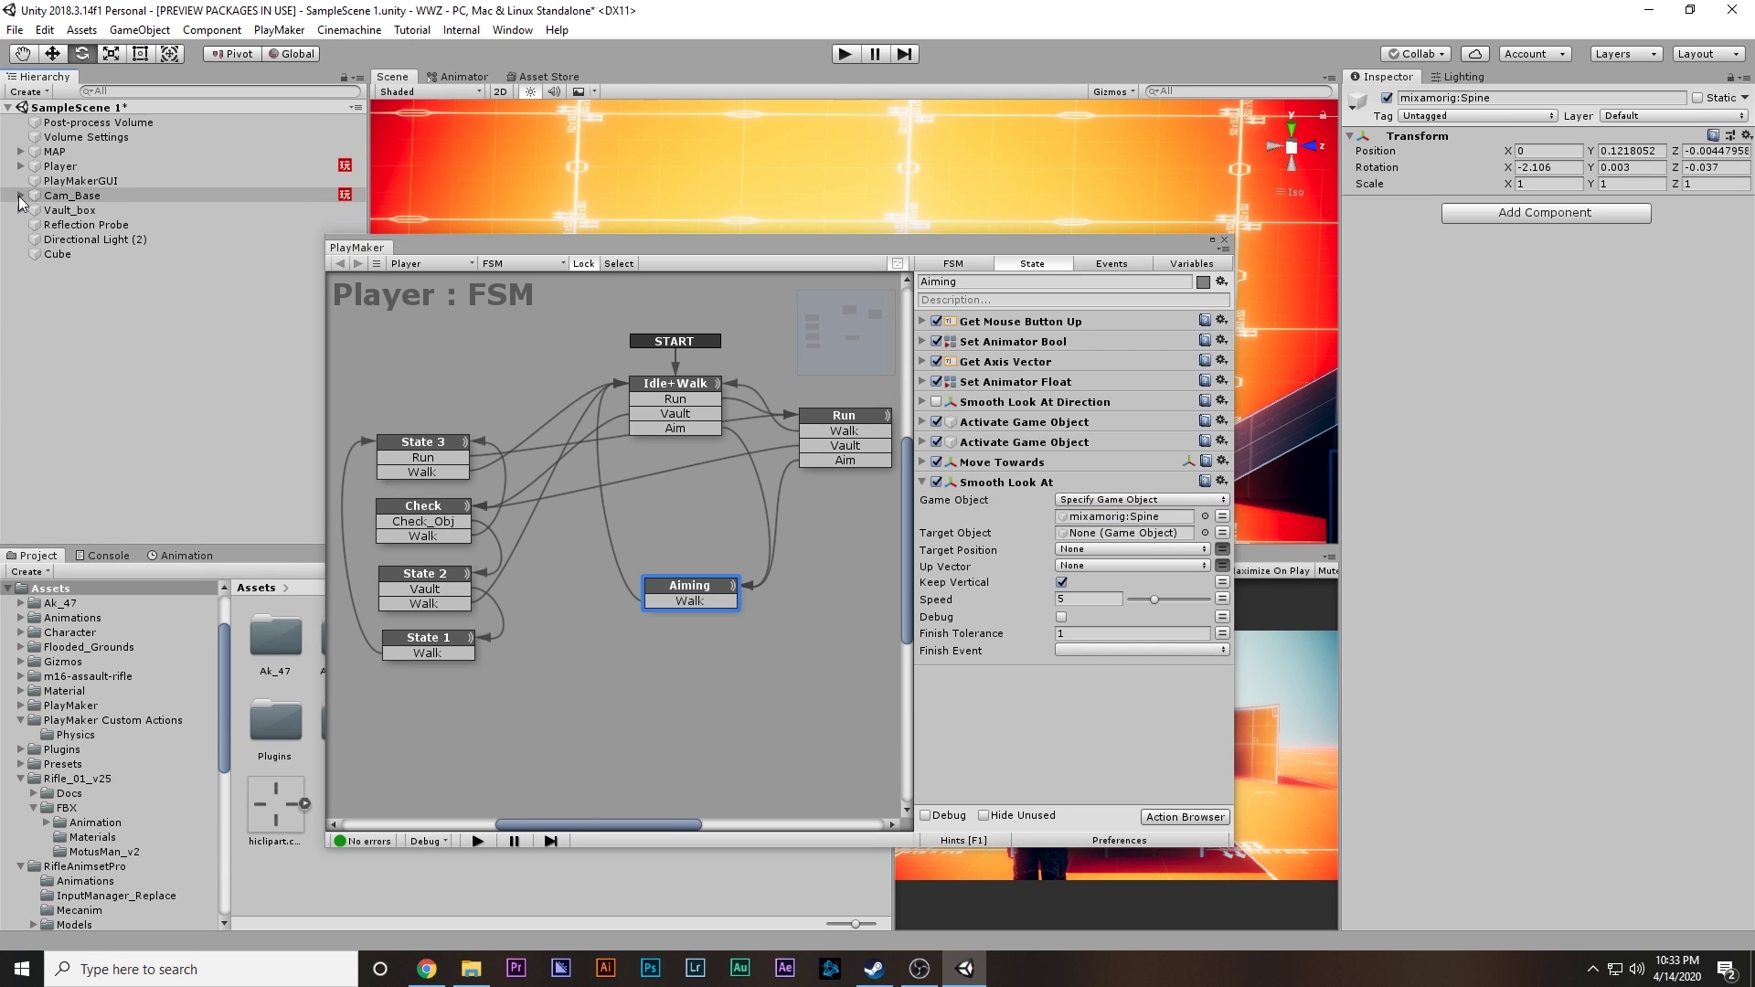
left_click(20, 196)
left_click(34, 240)
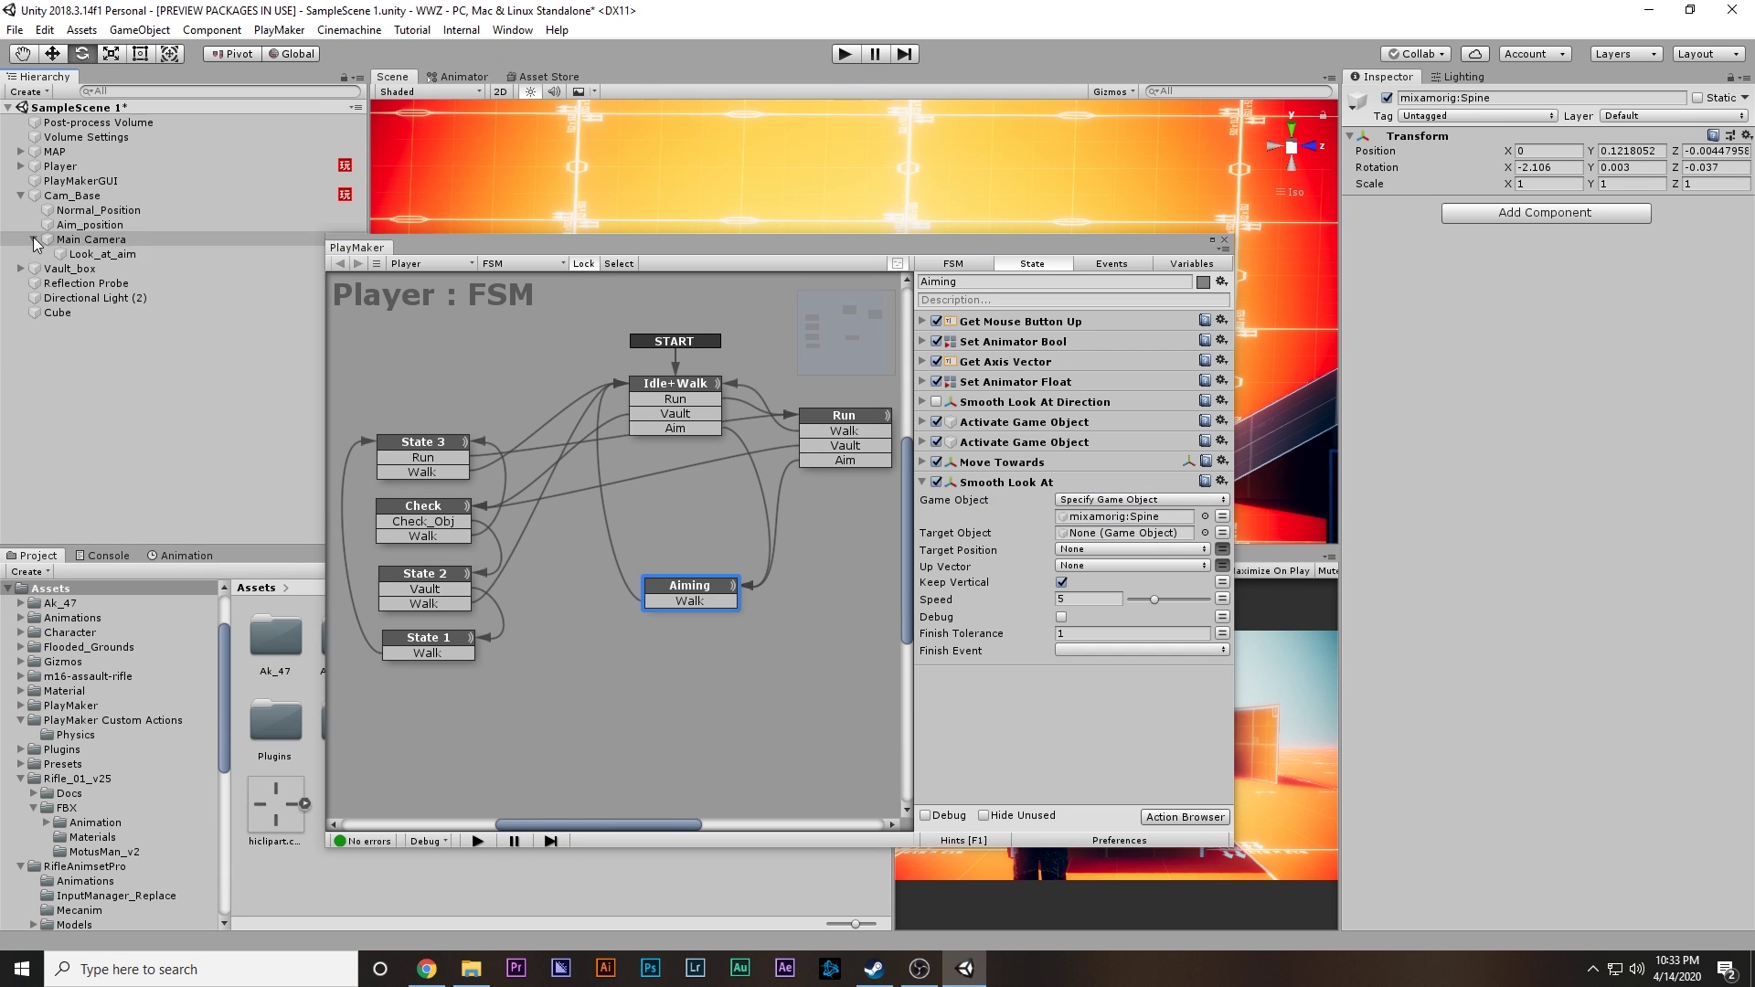
left_click_drag(98, 262, 1120, 535)
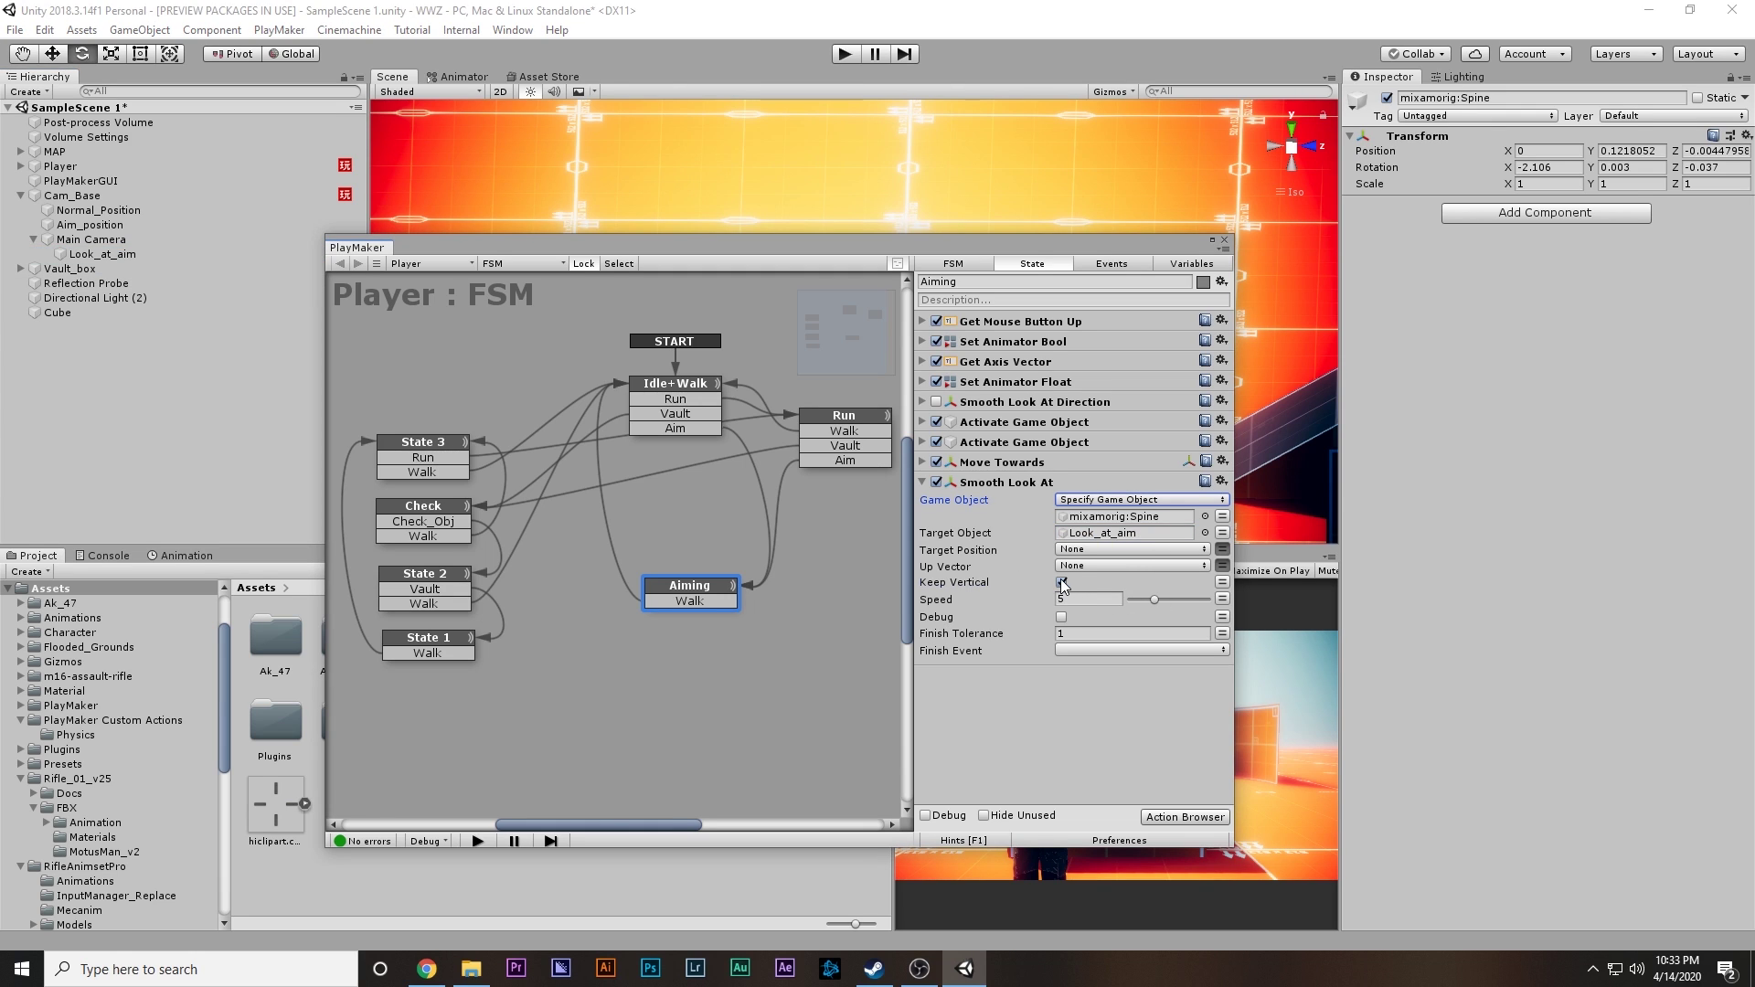
Step: Turn off Keep Vertical and set Speed to 10 in Smooth Look At, and close the FSM editor
left_click(1061, 582)
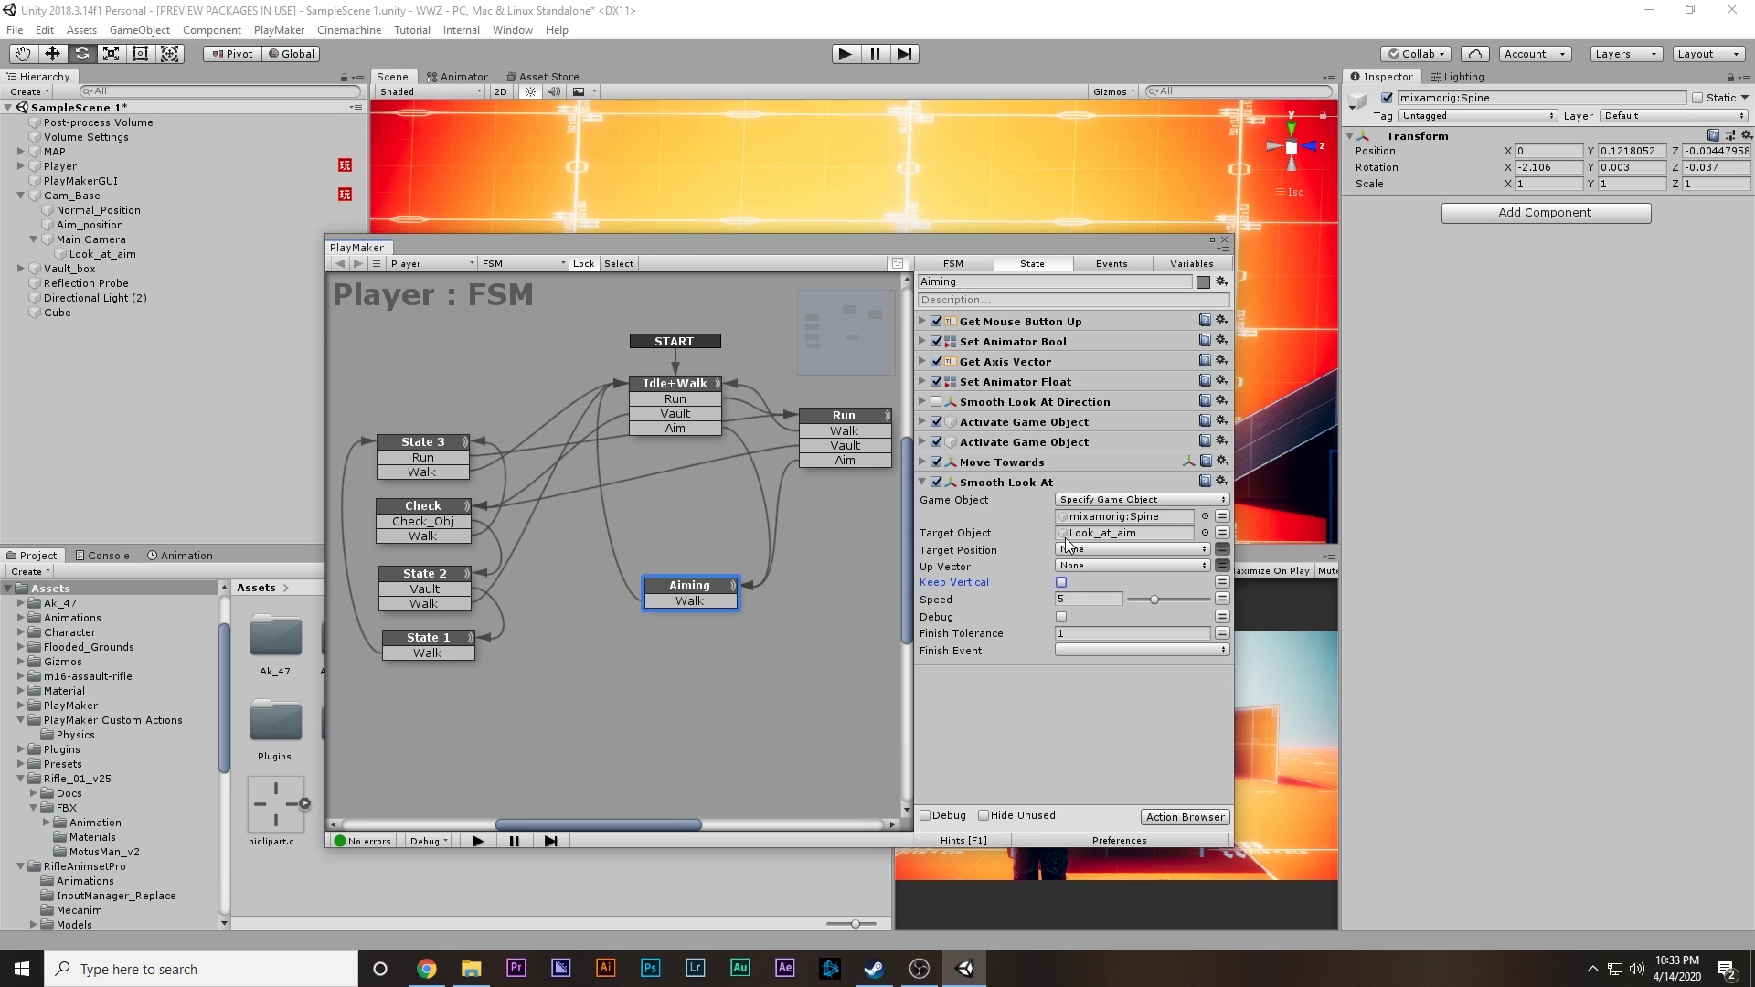
left_click(1095, 599)
type("10")
key("Return")
left_click(1223, 239)
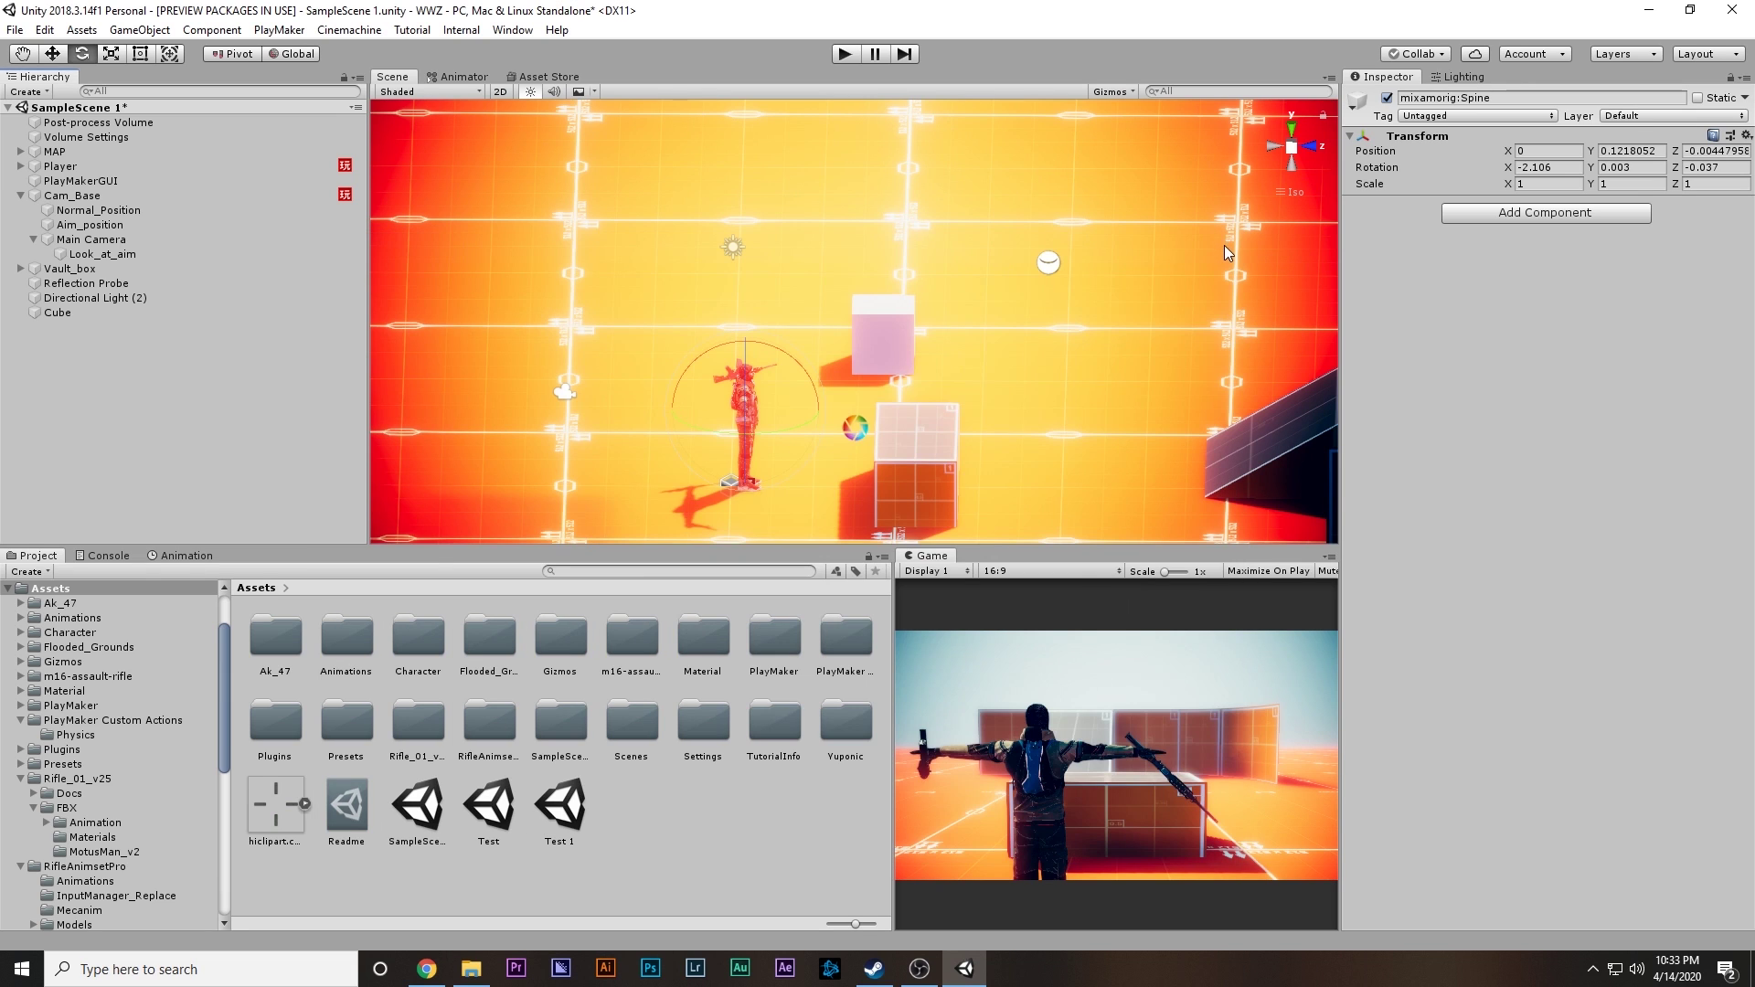
Step: Play the game in an enlarged view, test how the spine follows the aim, and examine the aiming pose in the scene
key("shift+space")
key("ctrl+p")
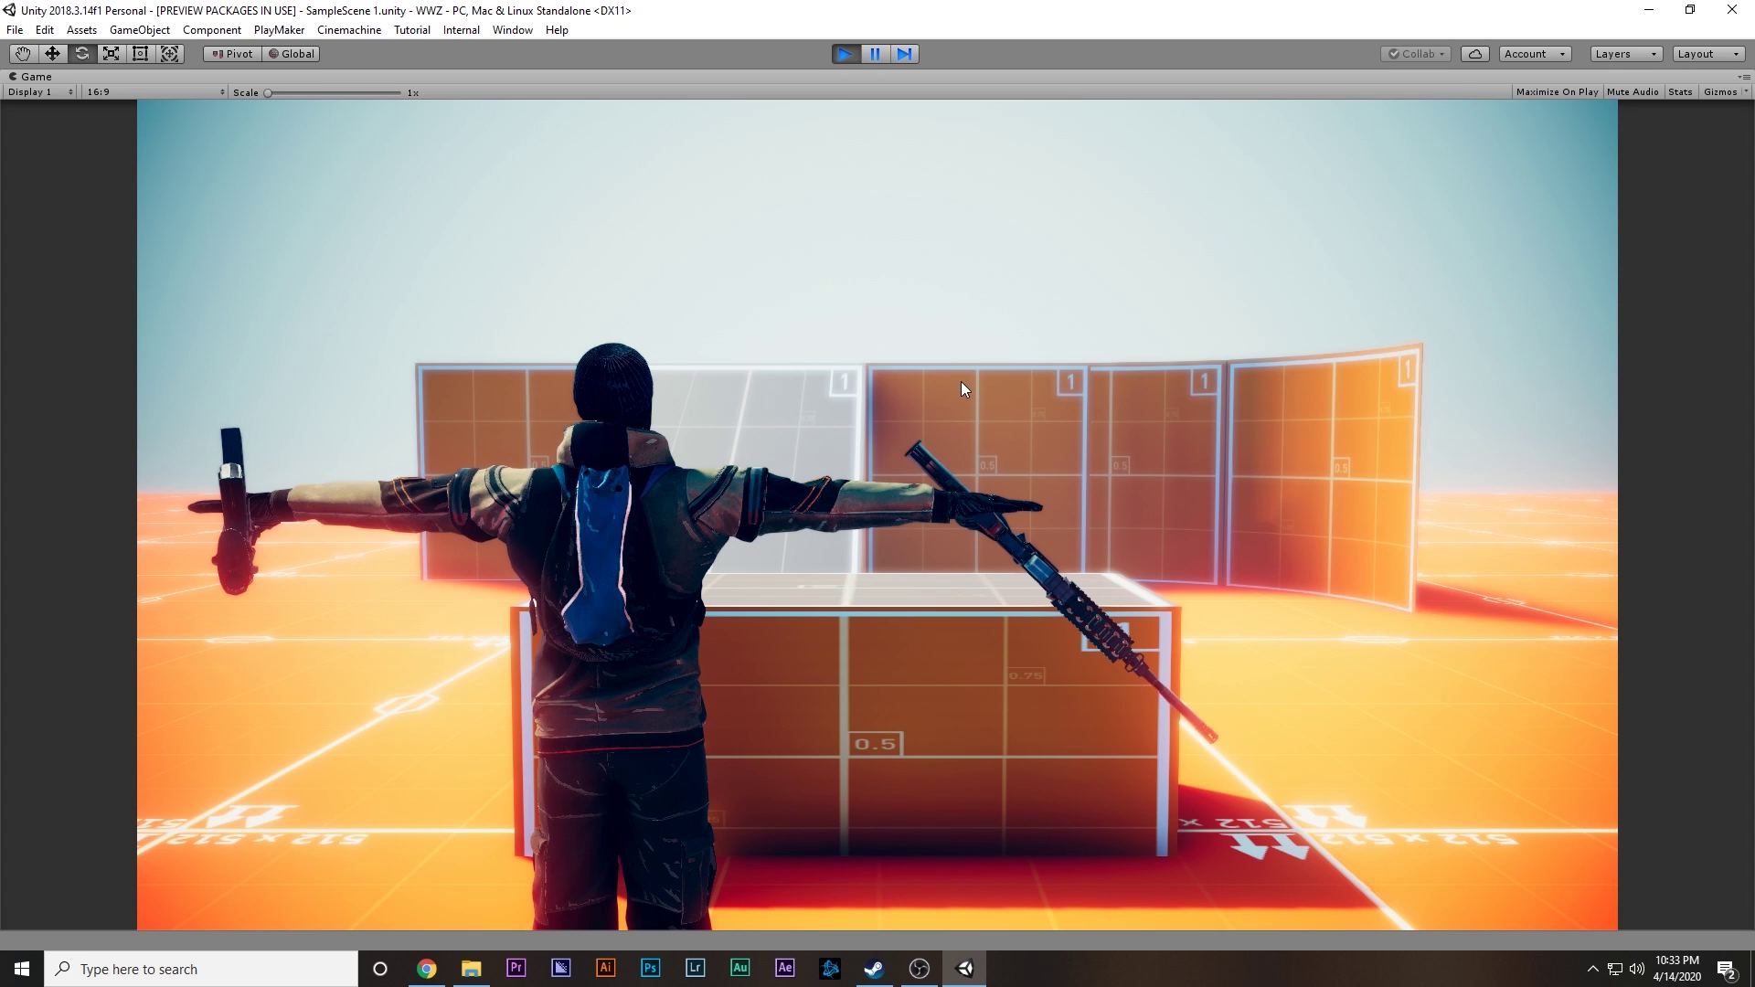
right_click_drag(961, 381, 996, 391)
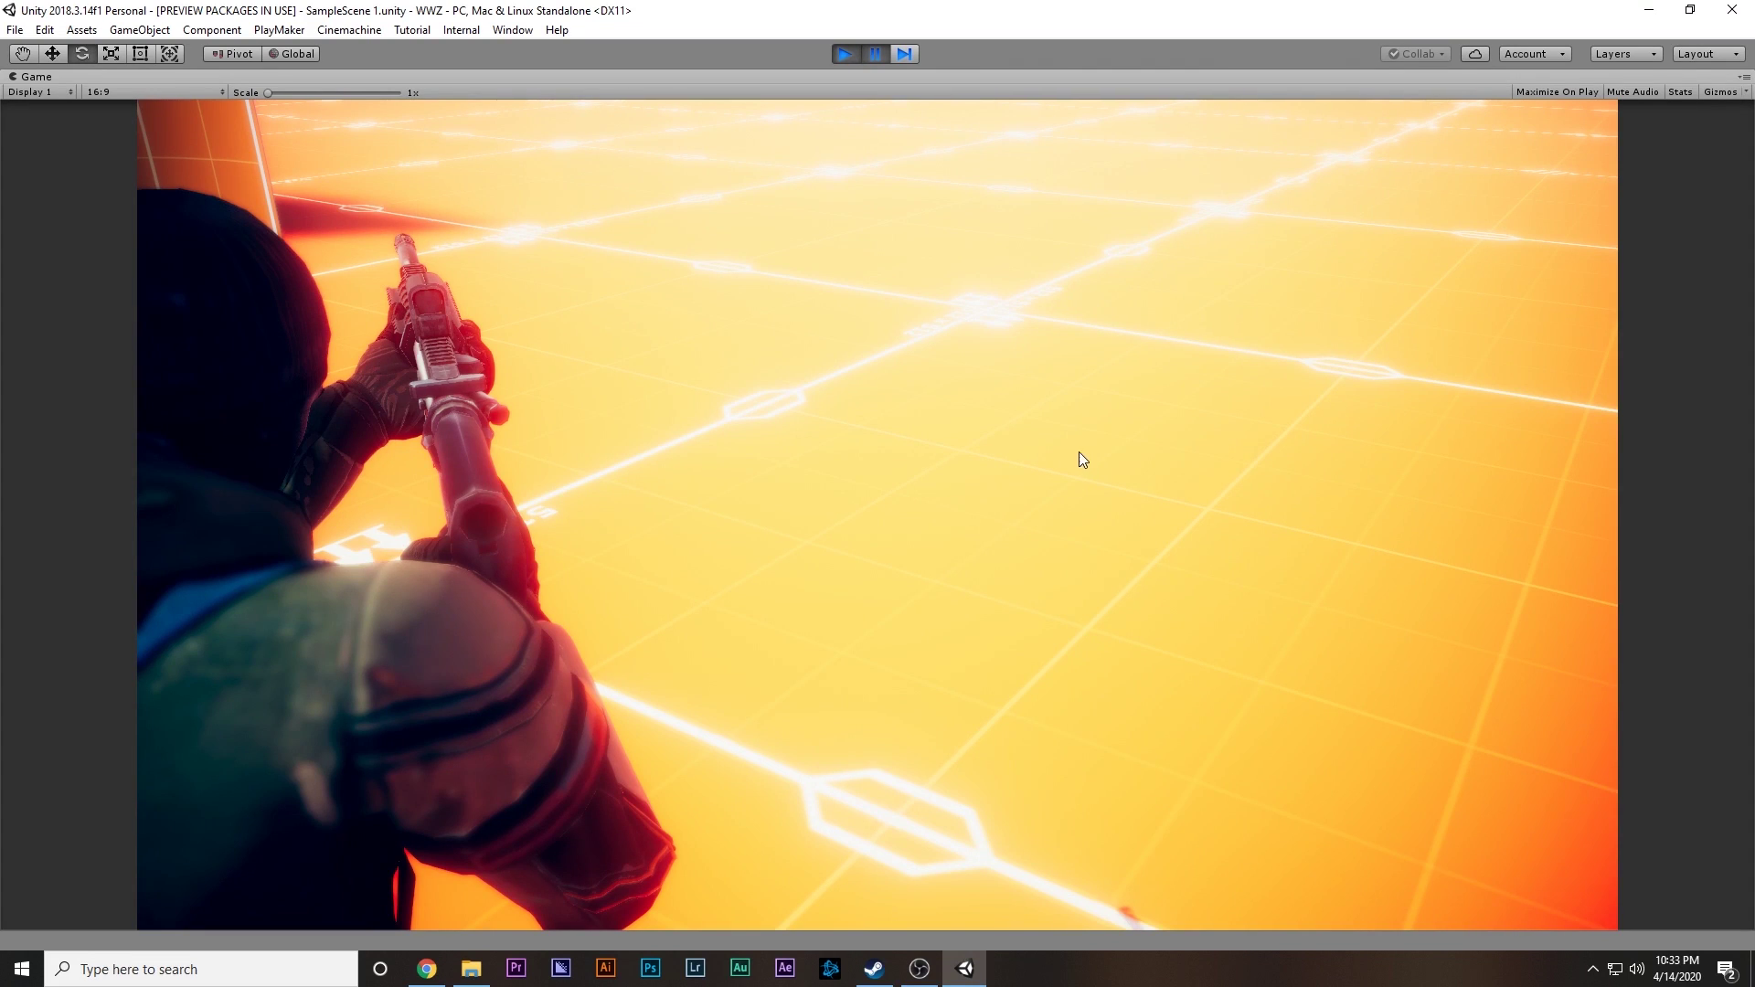
key("shift+space")
middle_click_drag(765, 374, 800, 329)
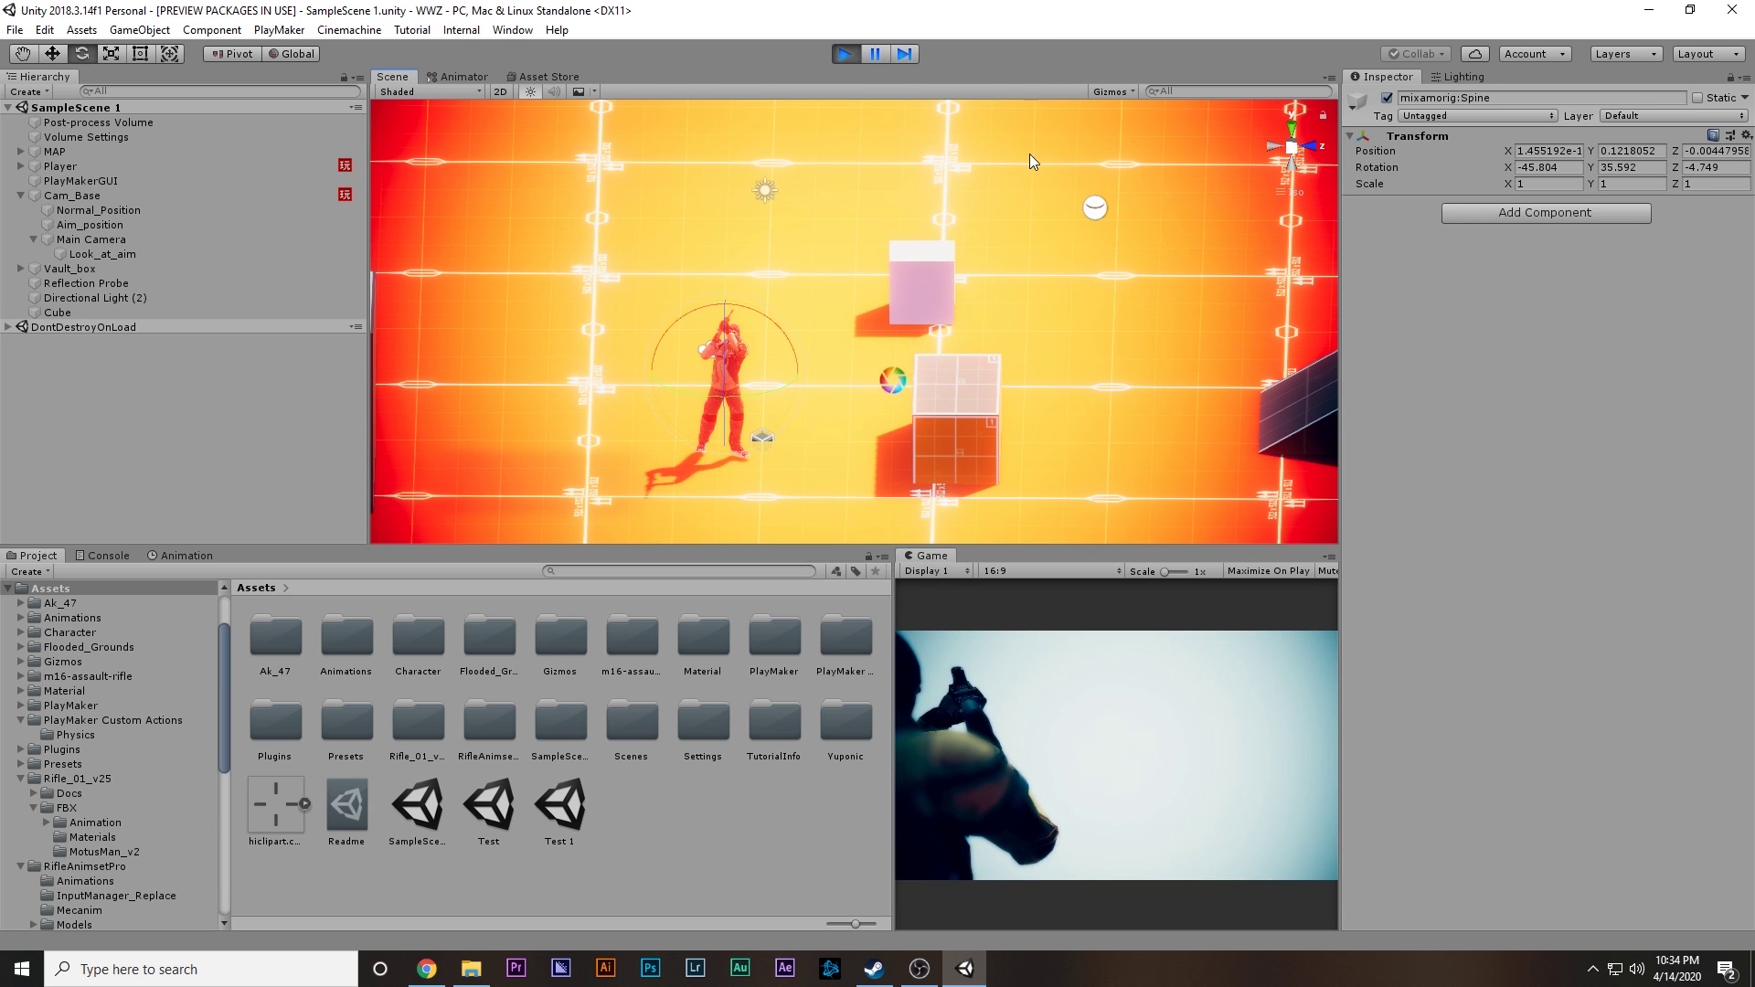
Step: Aim in the running game and examine the character's spine and rifle pose in the scene from several angles
left_click(1015, 631)
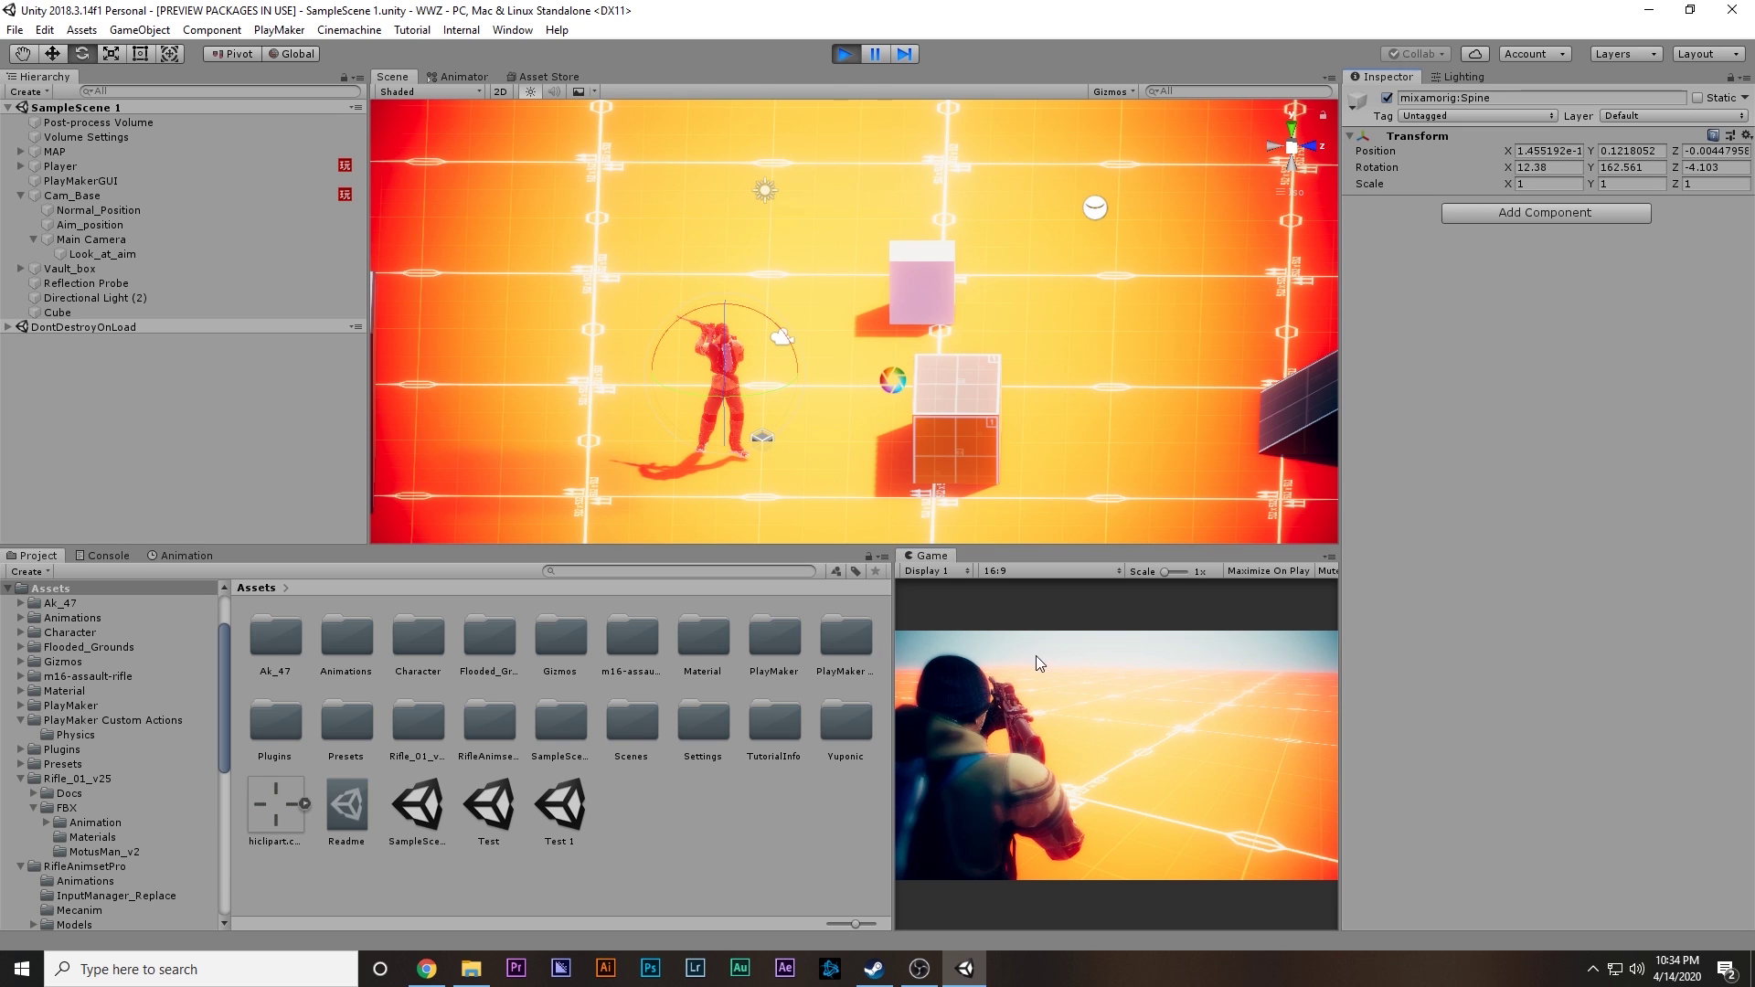
scroll(788, 400, "up", 2)
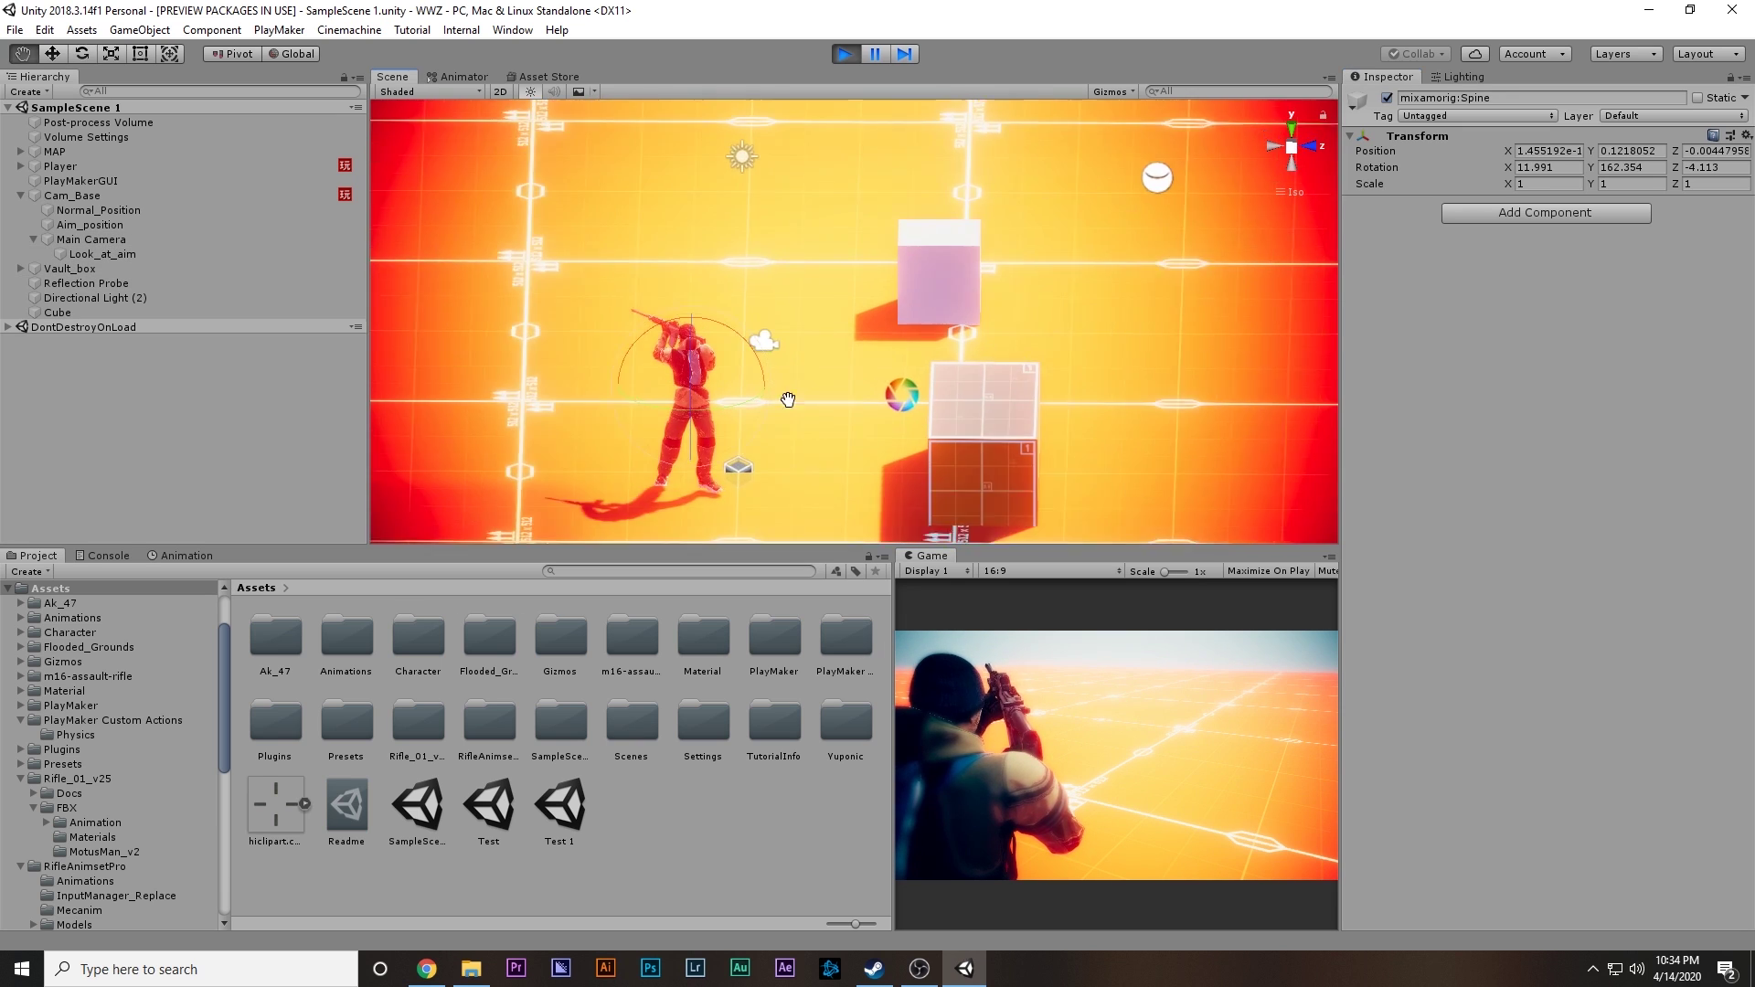
middle_click_drag(788, 399, 879, 338)
scroll(742, 373, "up", 5)
middle_click_drag(742, 373, 746, 343)
scroll(746, 343, "up", 2)
scroll(744, 334, "down", 4)
key("f")
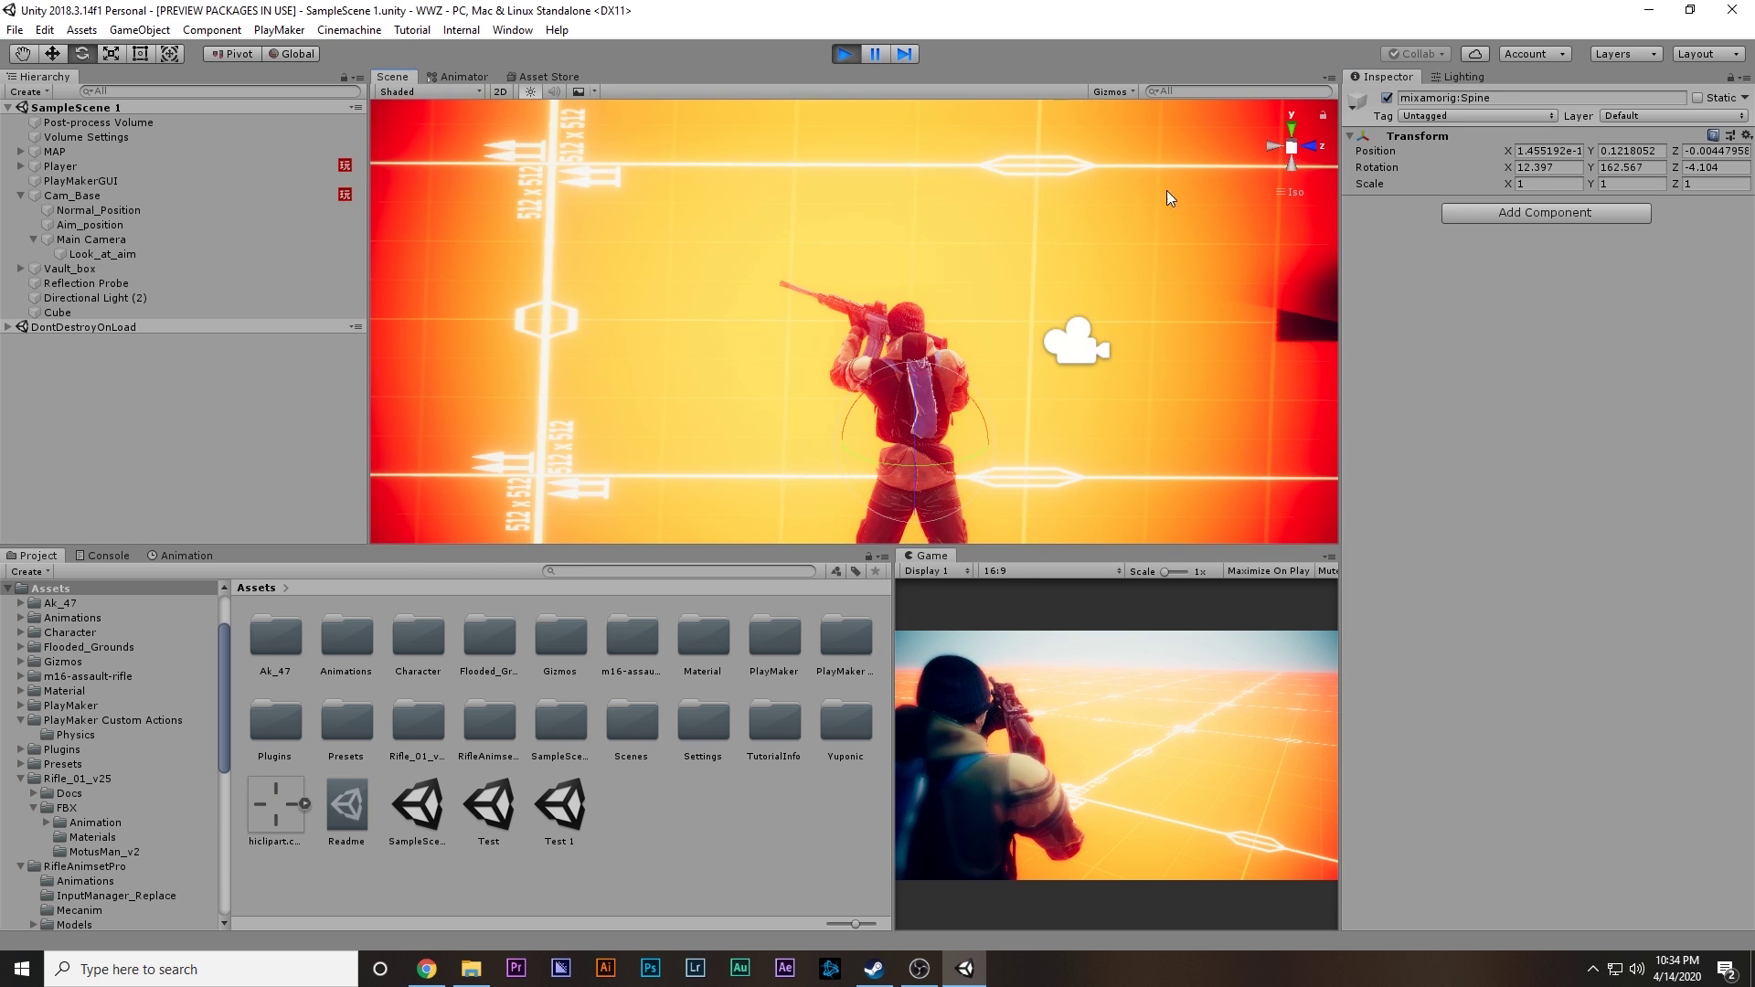
left_click(1291, 147)
right_click_drag(1000, 331, 1061, 259)
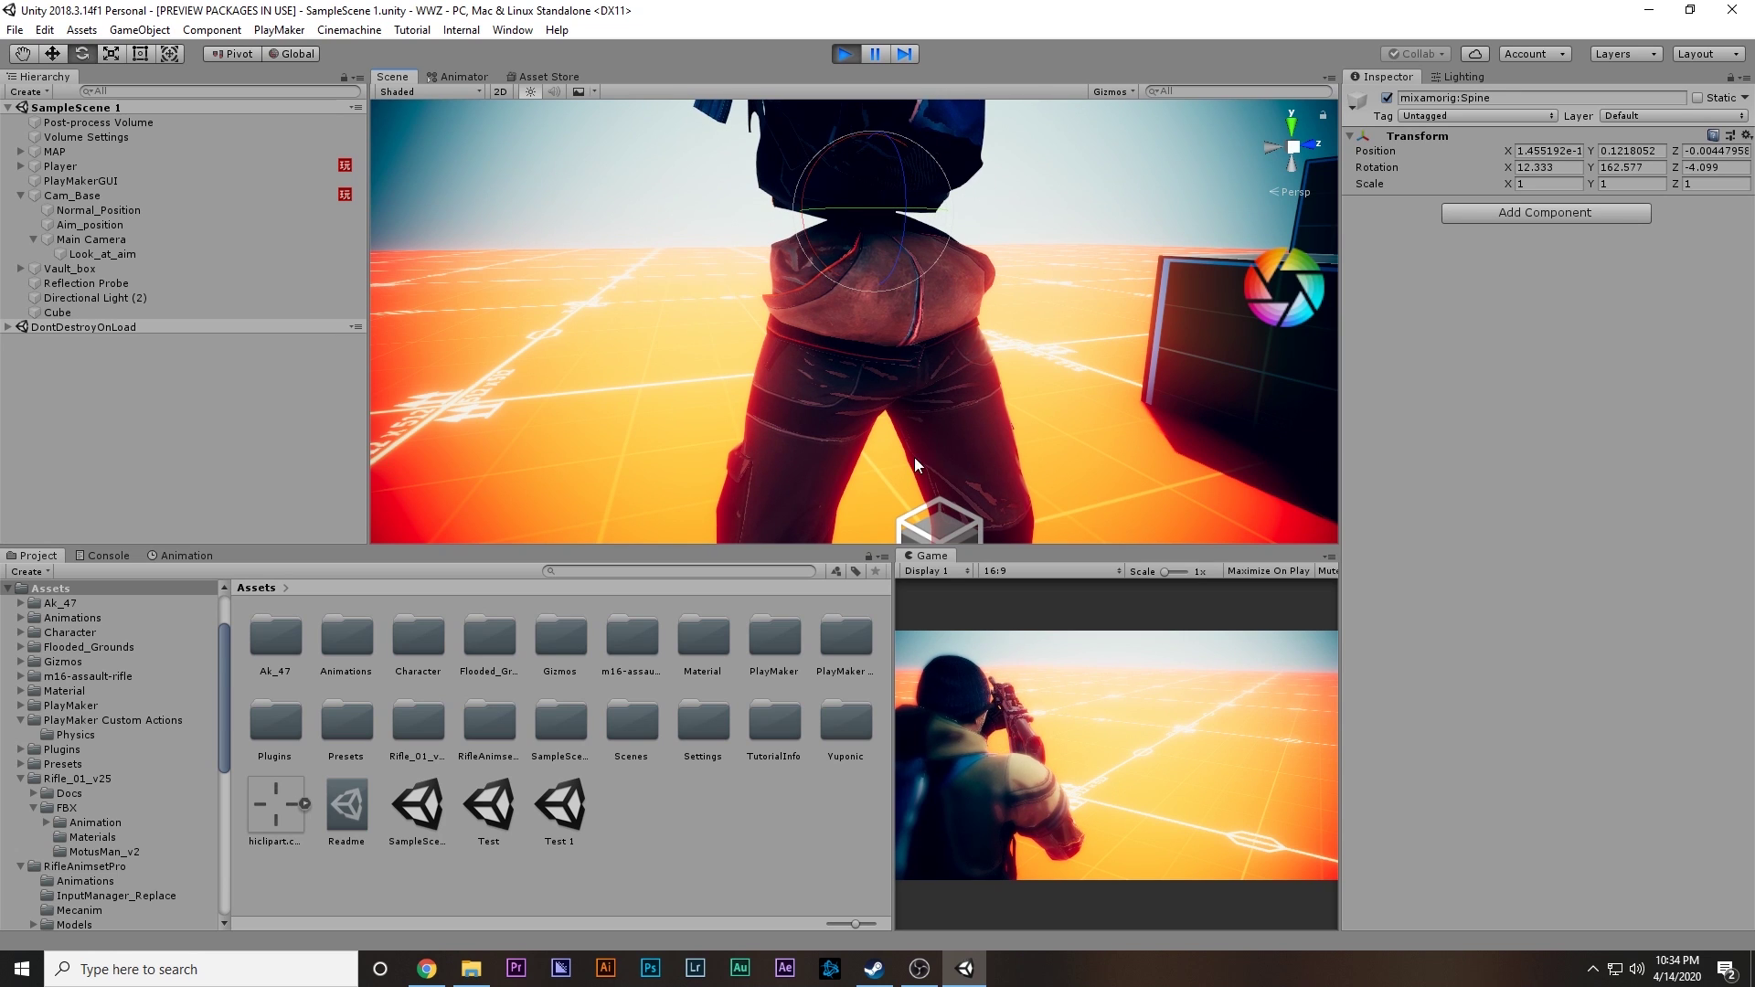
scroll(769, 197, "down", 6)
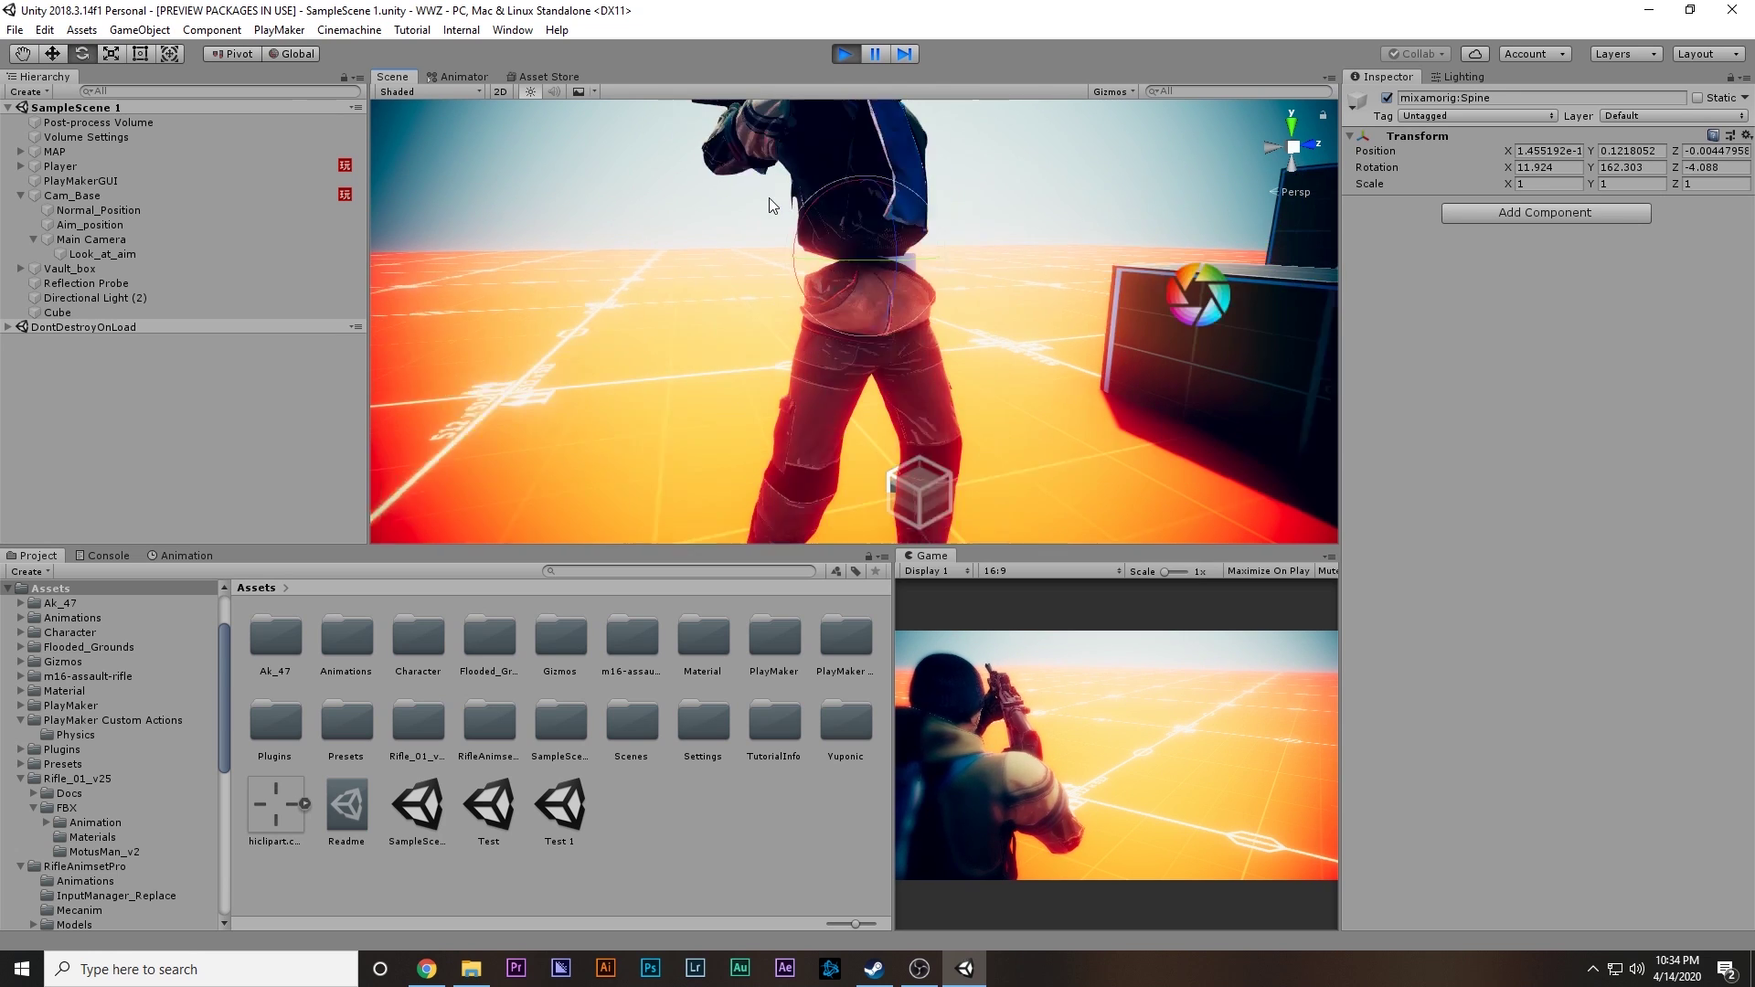
middle_click_drag(769, 197, 781, 241)
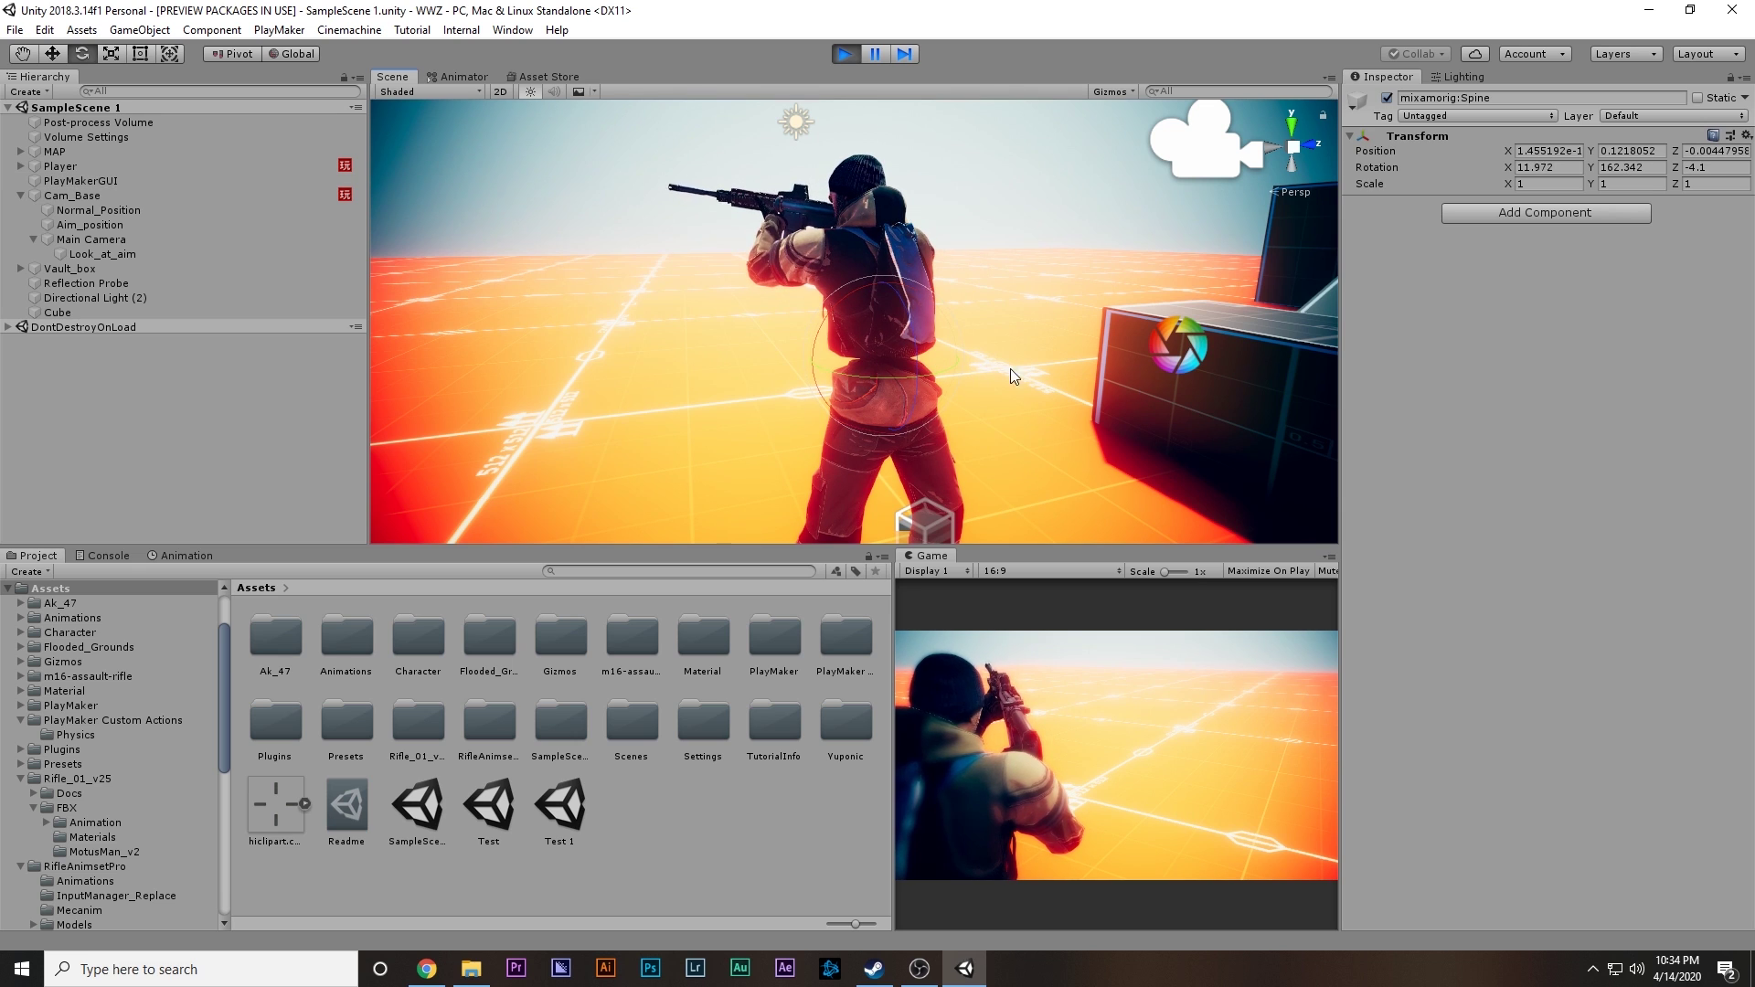
Step: Restart the game and try moving Look_at_aim, seen from behind the character, to about X 0.59, Y -0.11, Z 4.75
left_click(95, 251)
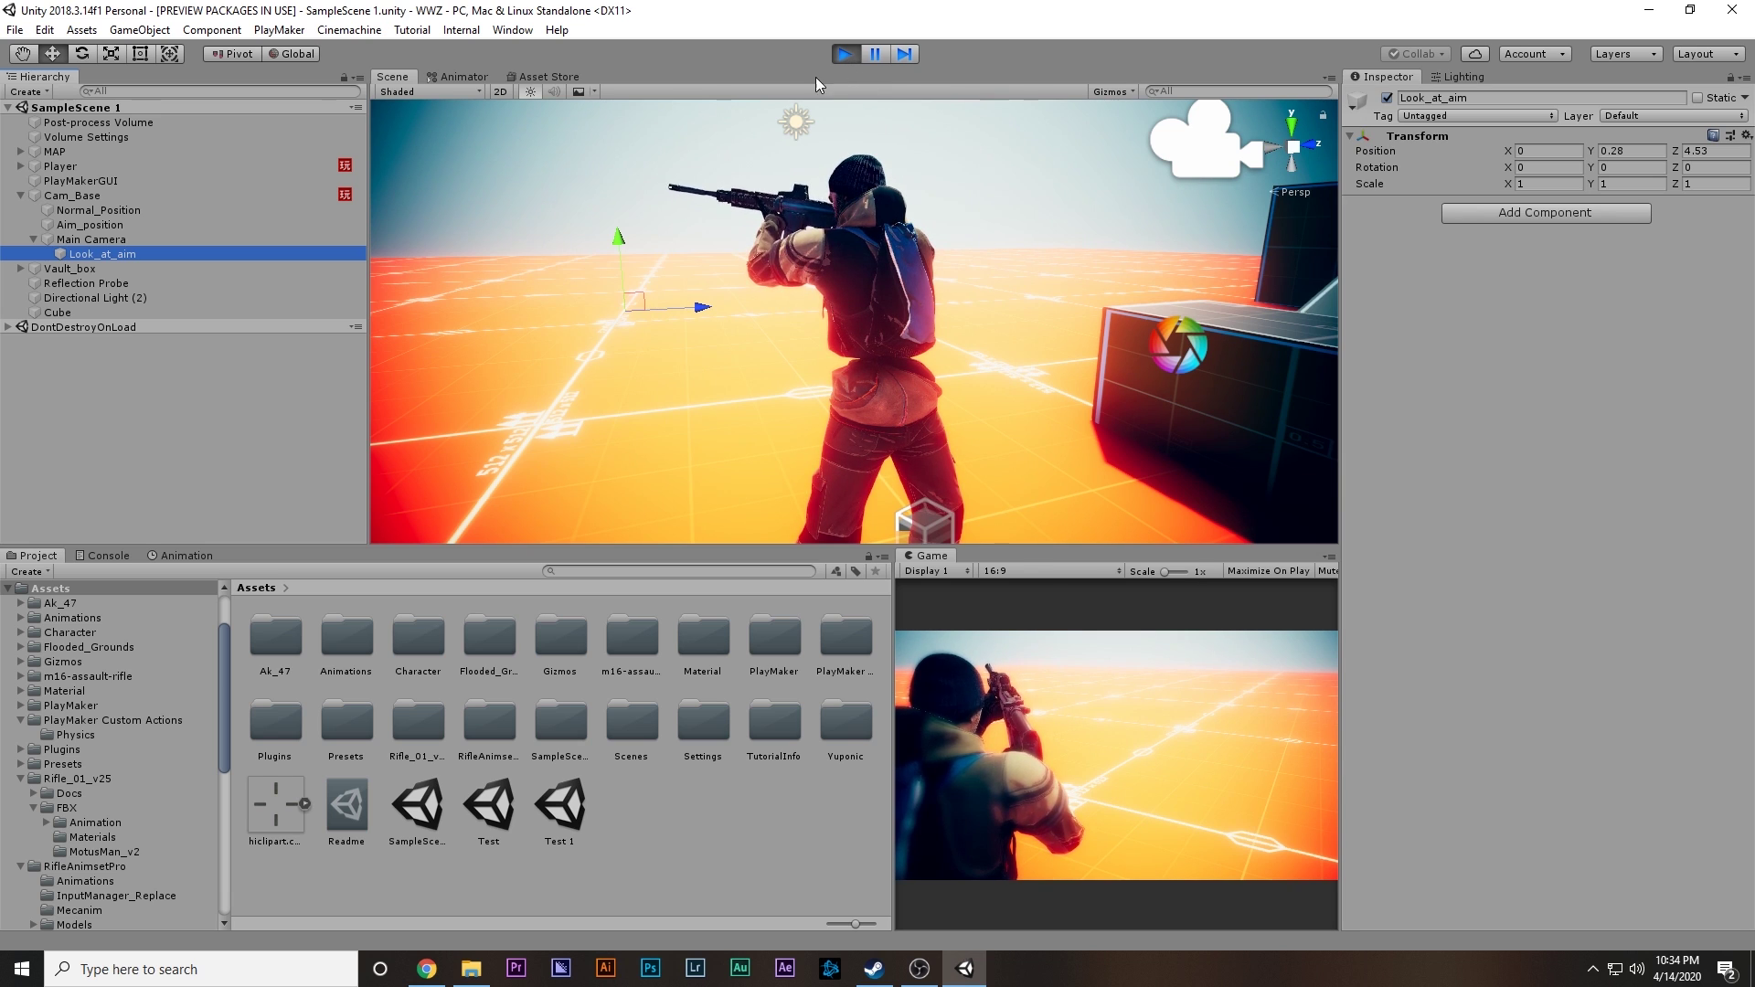
left_click(842, 54)
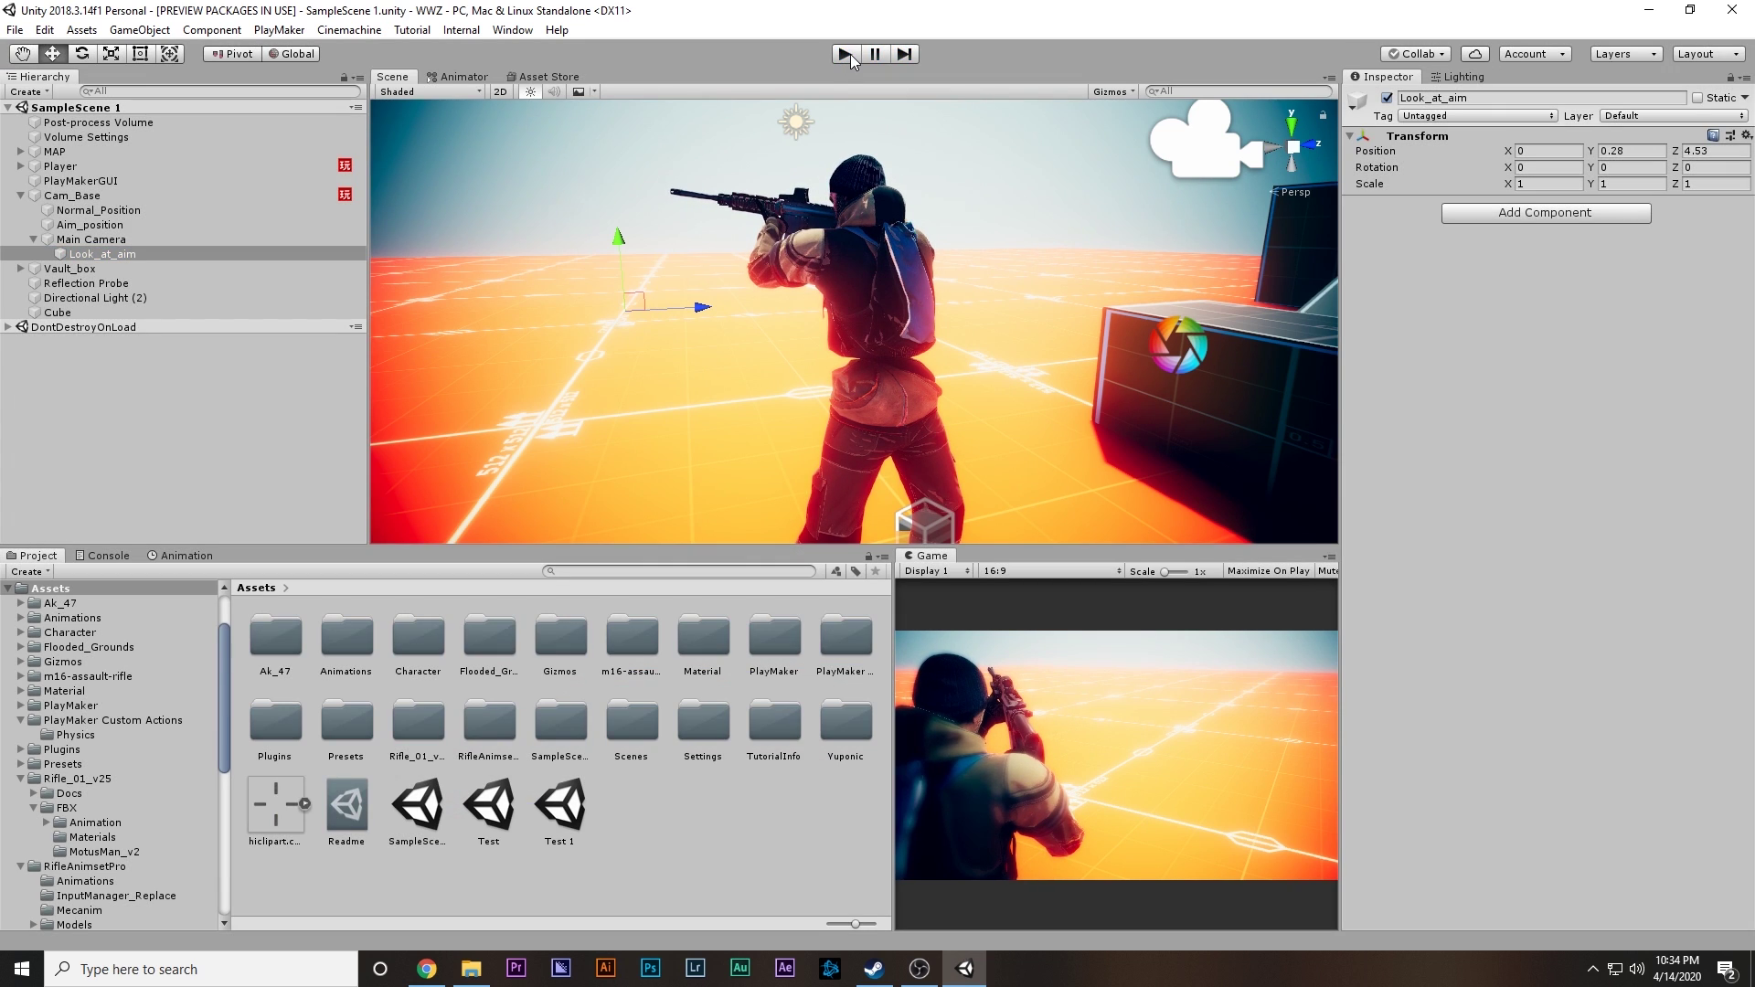
left_click(846, 54)
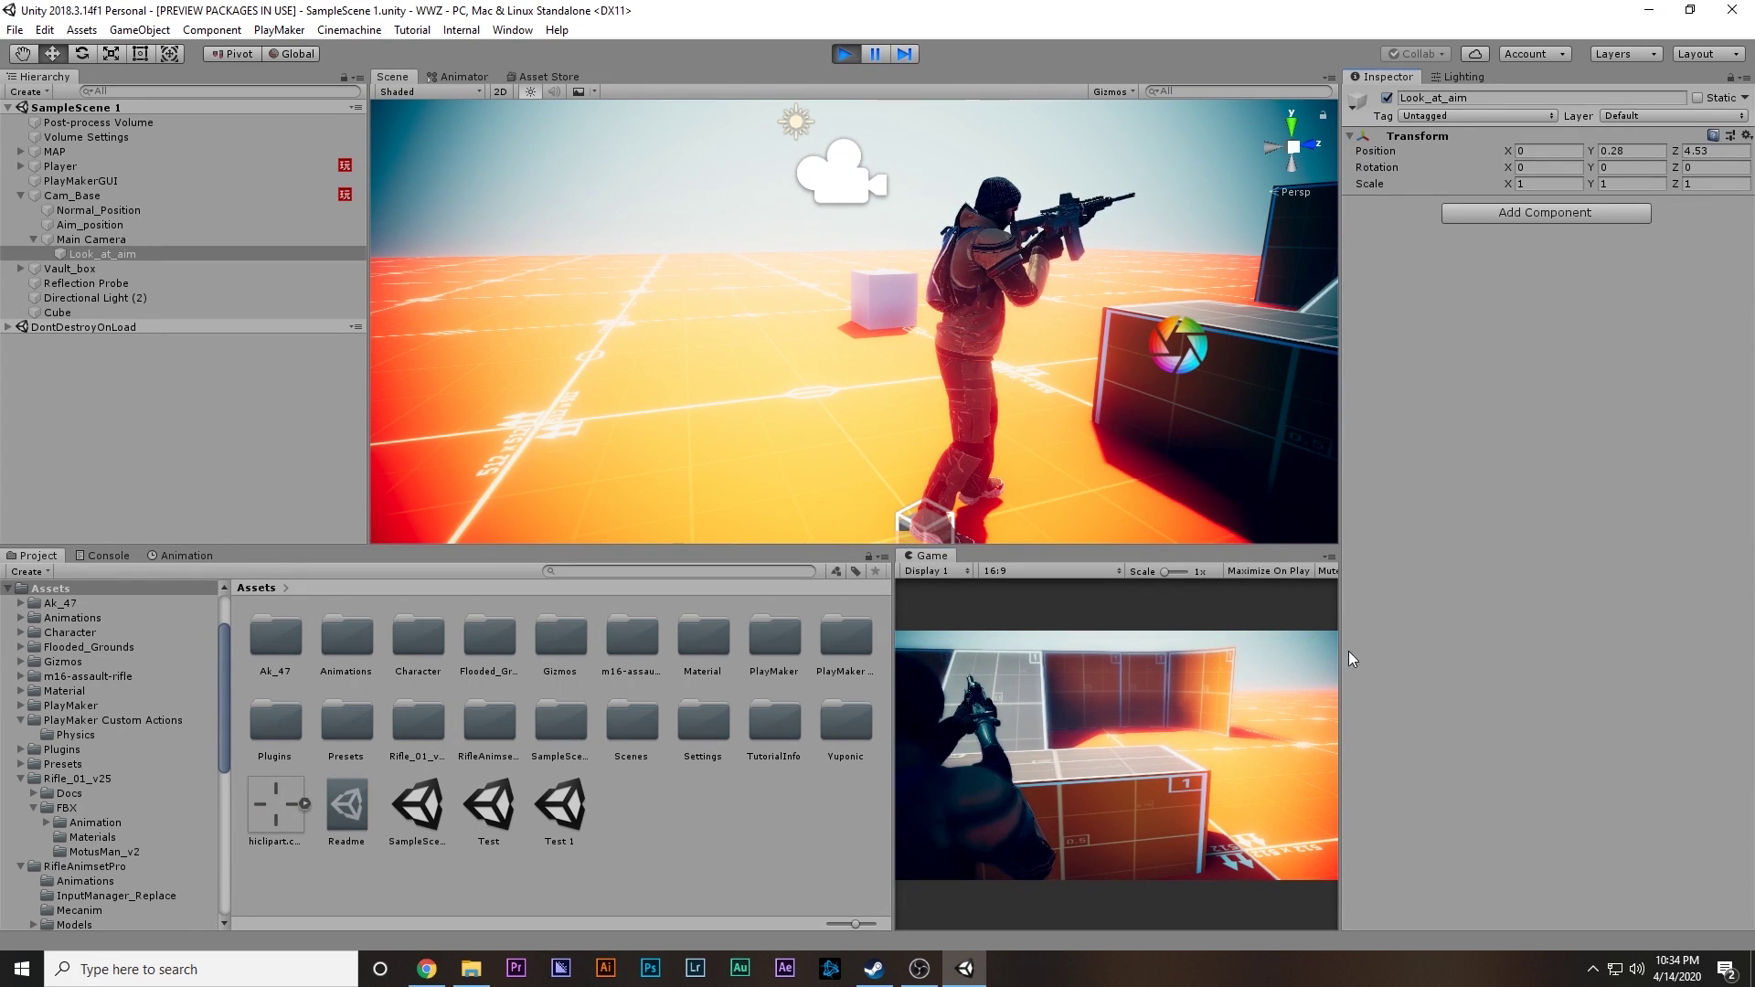
scroll(1040, 372, "down", 2)
left_click(1292, 130)
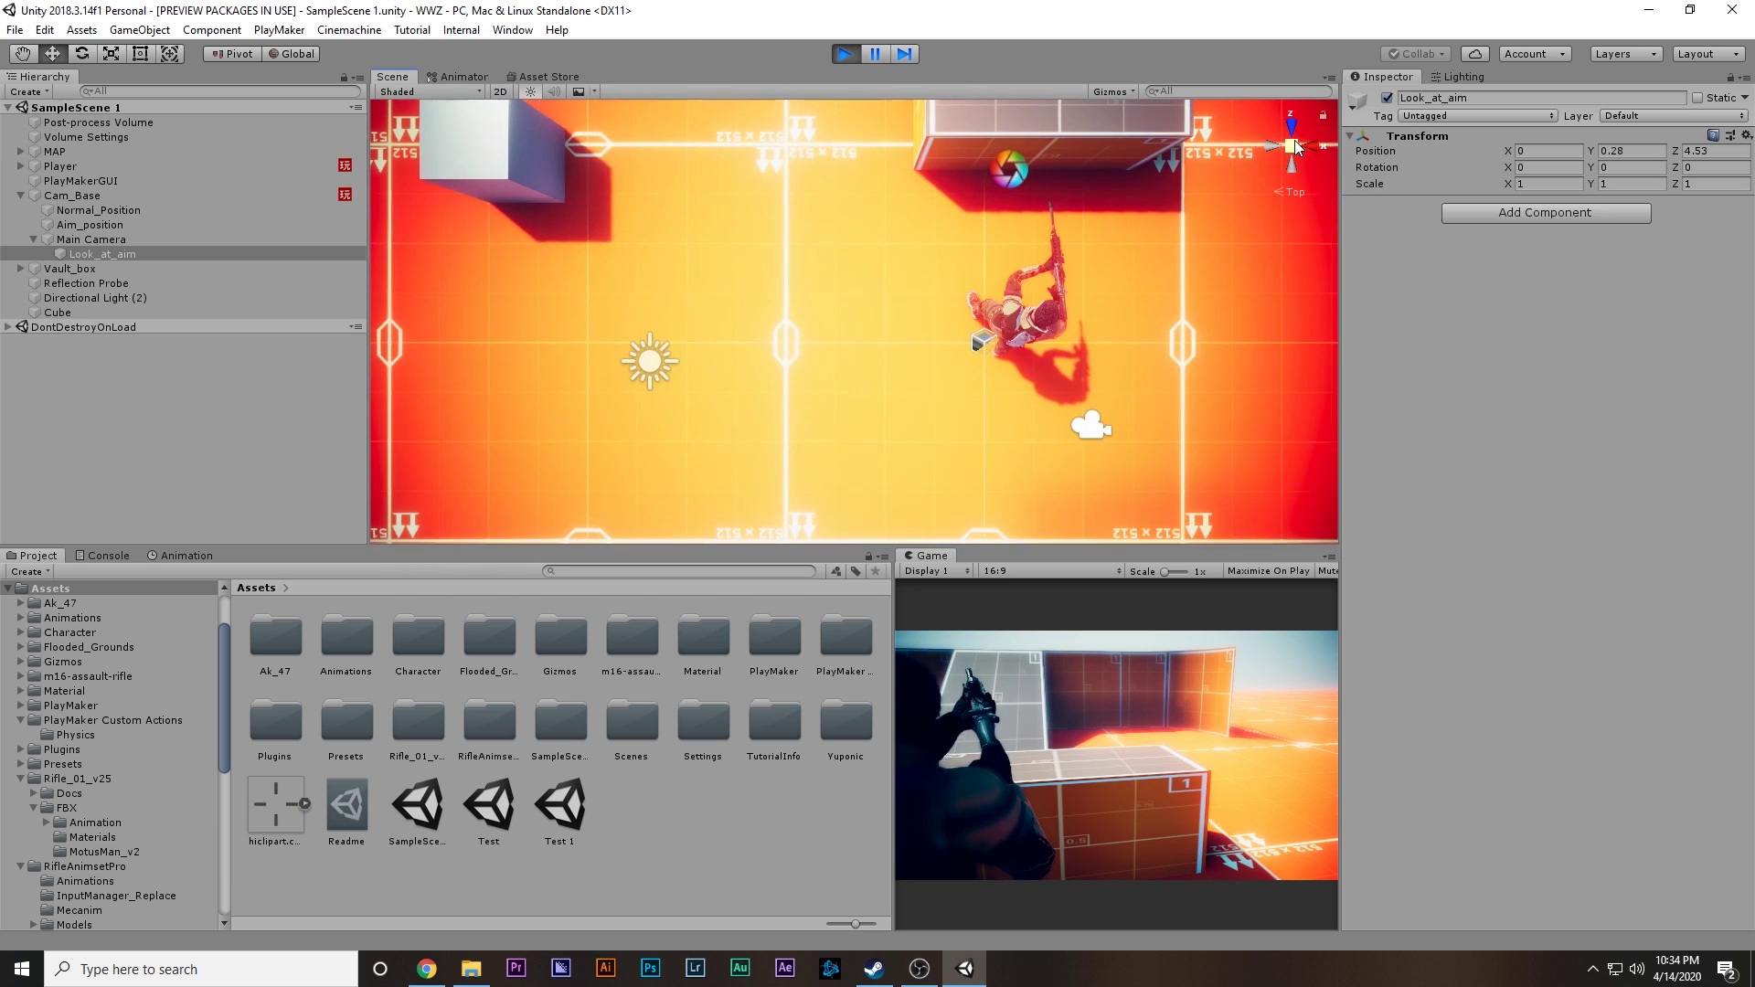
left_click(1294, 165)
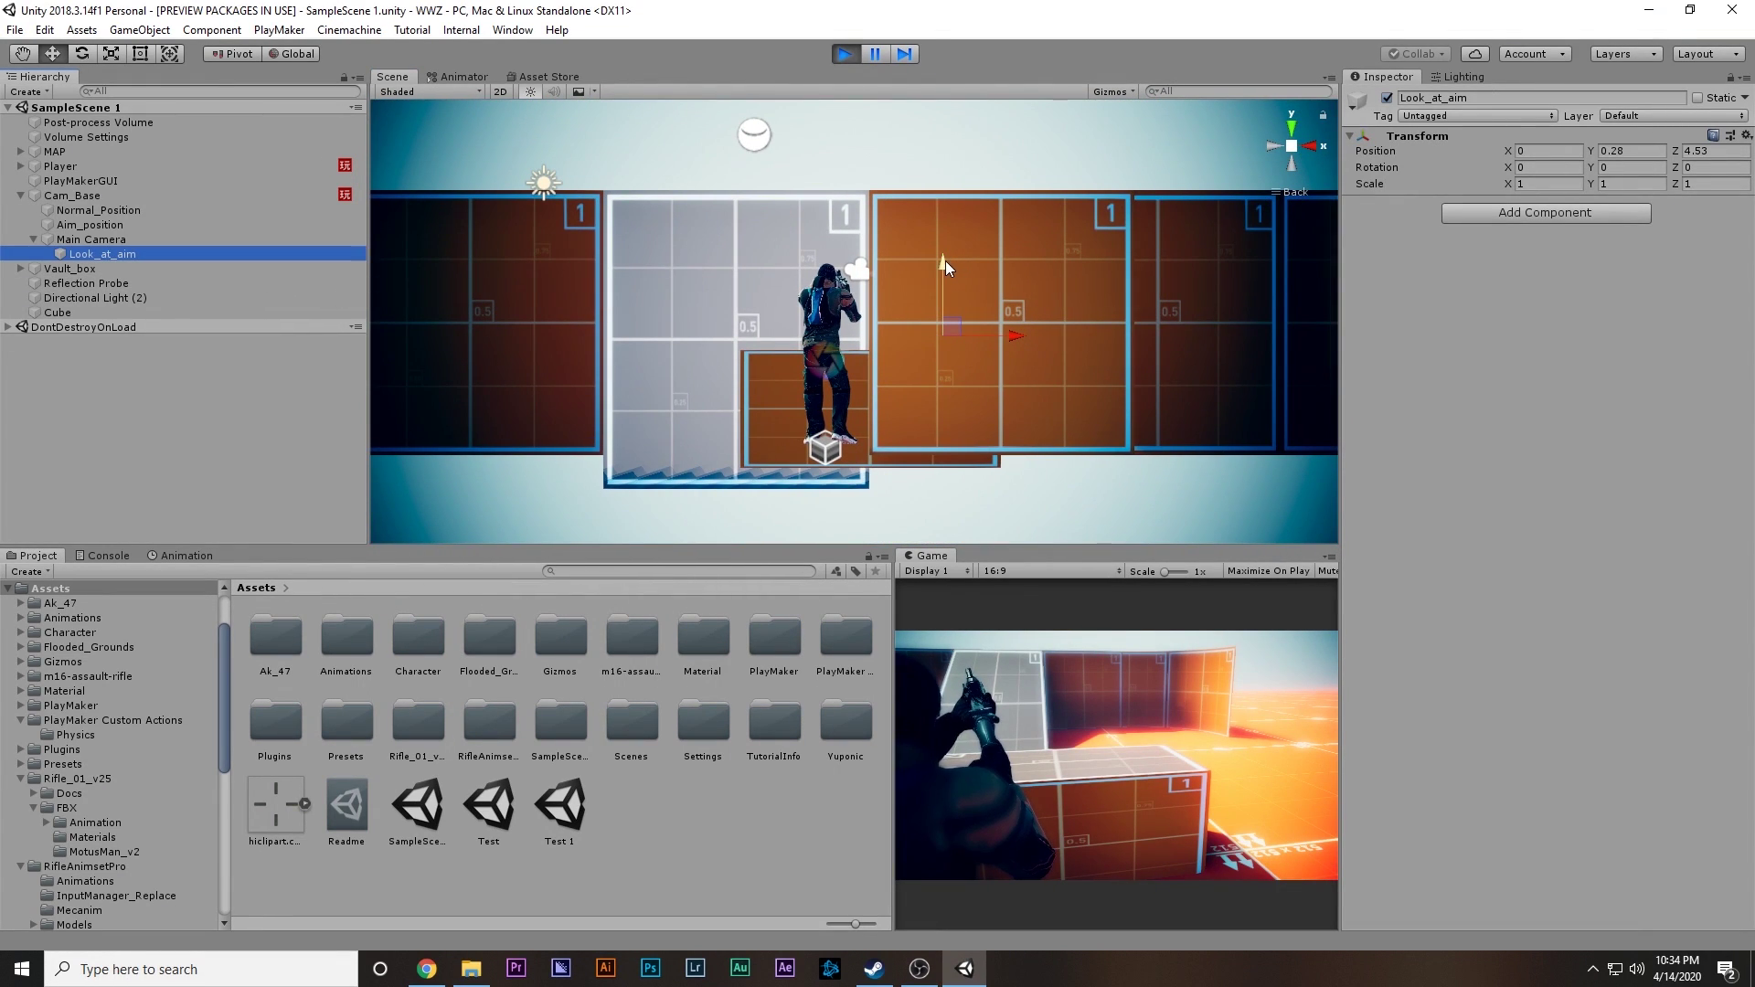
left_click_drag(945, 261, 991, 309)
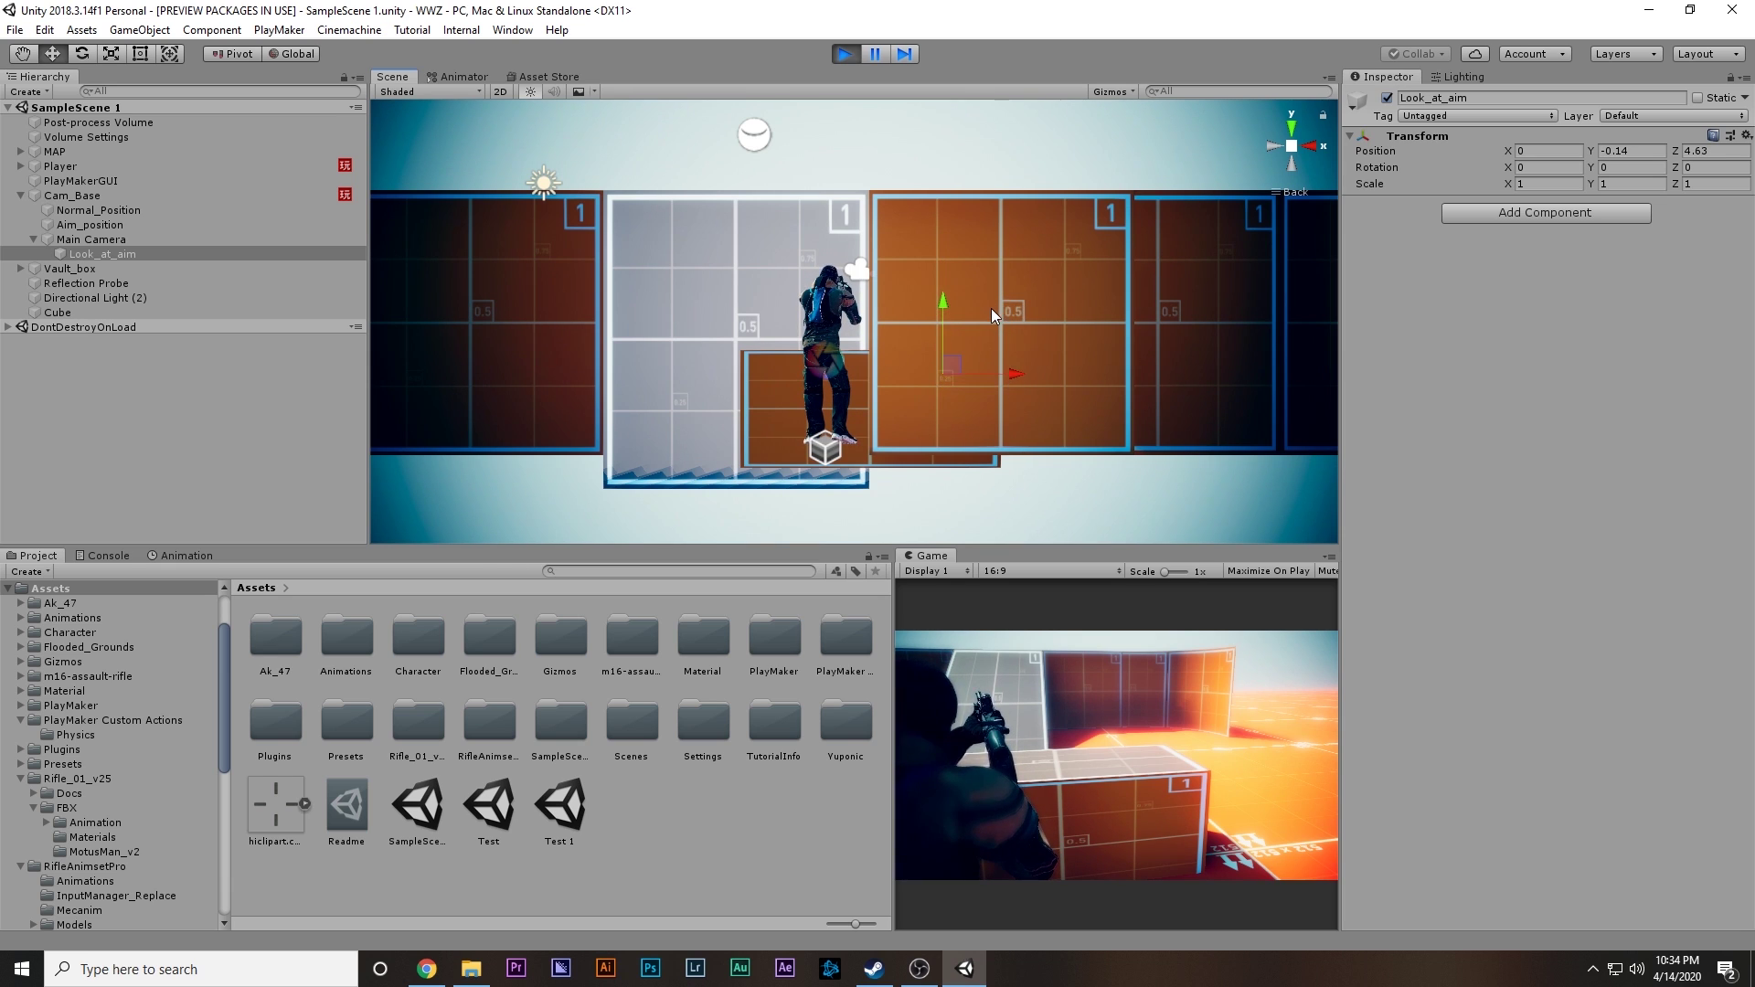
left_click_drag(1016, 376, 1065, 374)
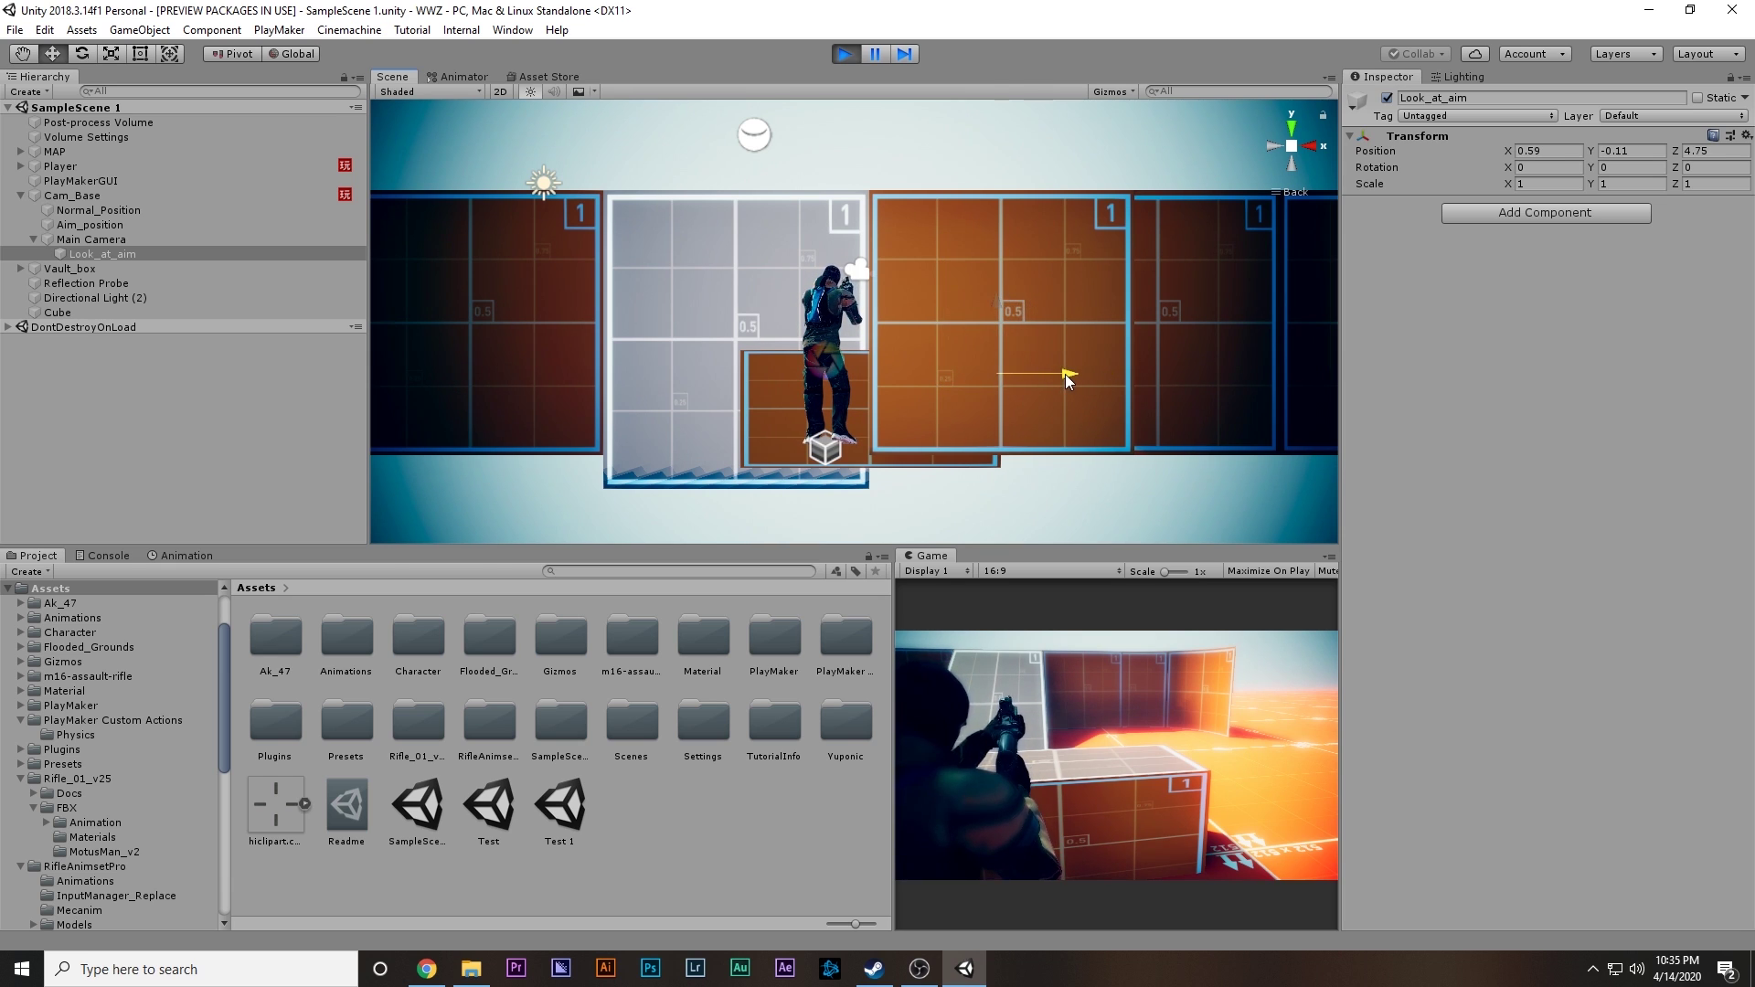
left_click_drag(997, 307, 995, 316)
Step: Try shifting Aim_position slightly to reframe the aiming camera, and leave the current play test
left_click(102, 225)
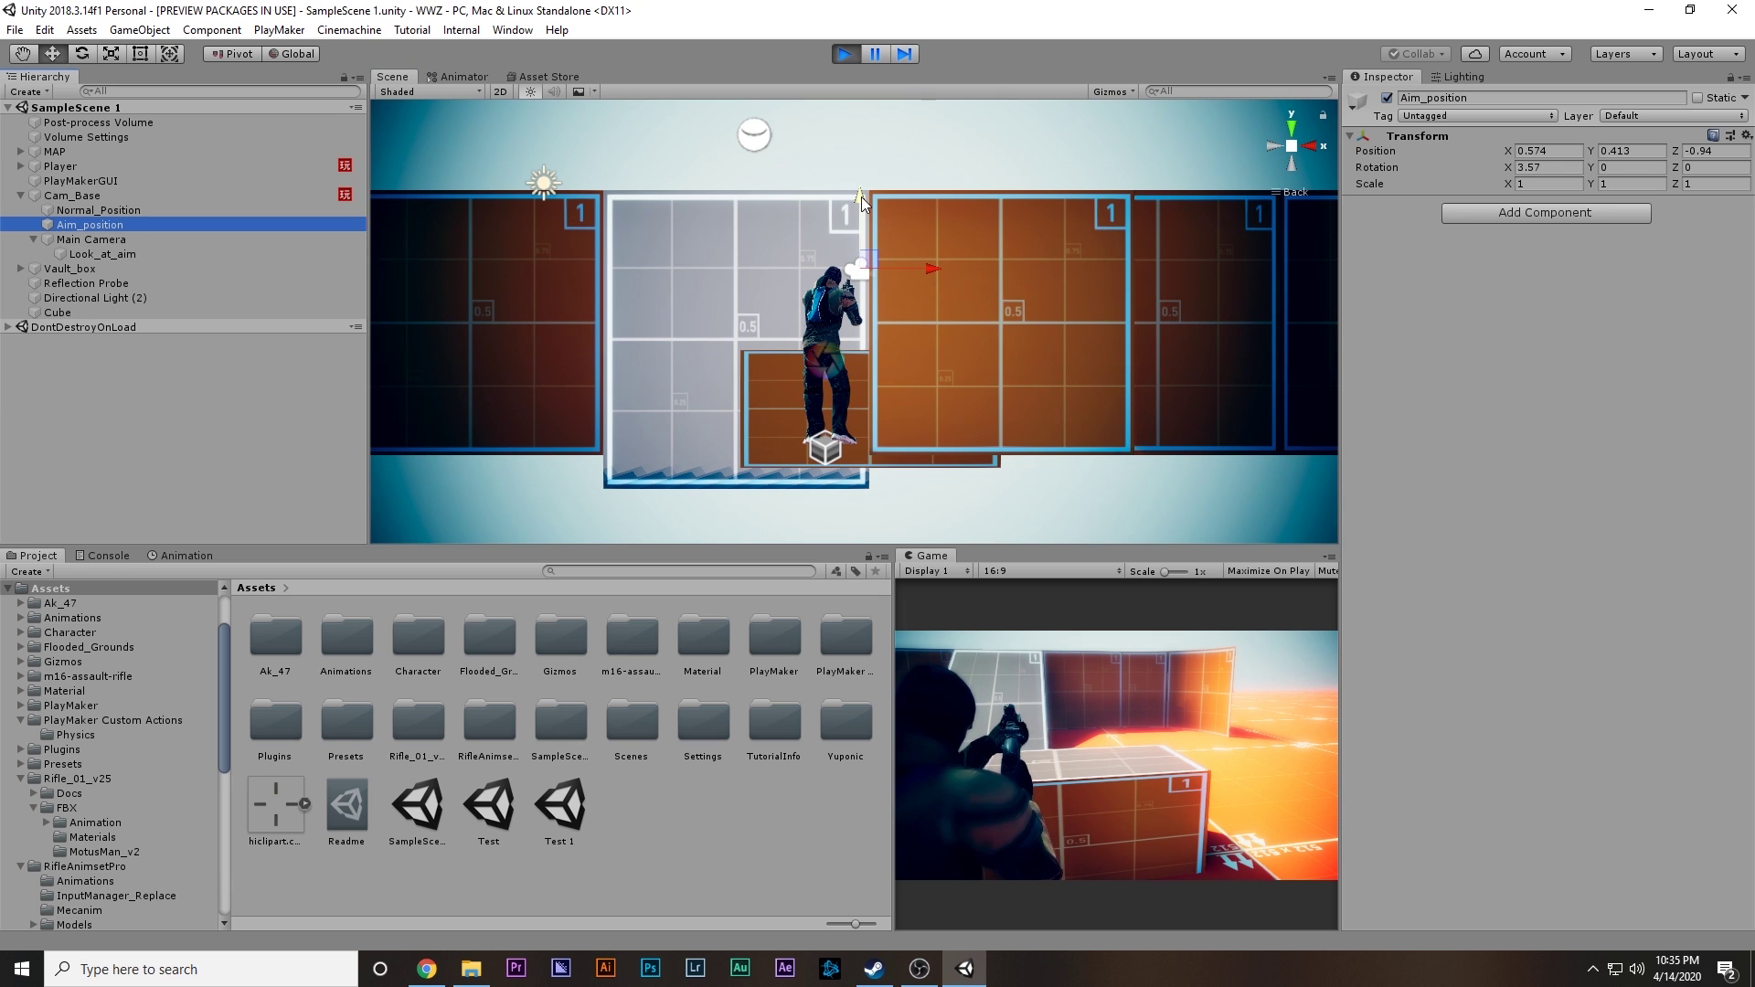
left_click_drag(860, 195, 857, 196)
left_click(864, 48)
key("shift+space")
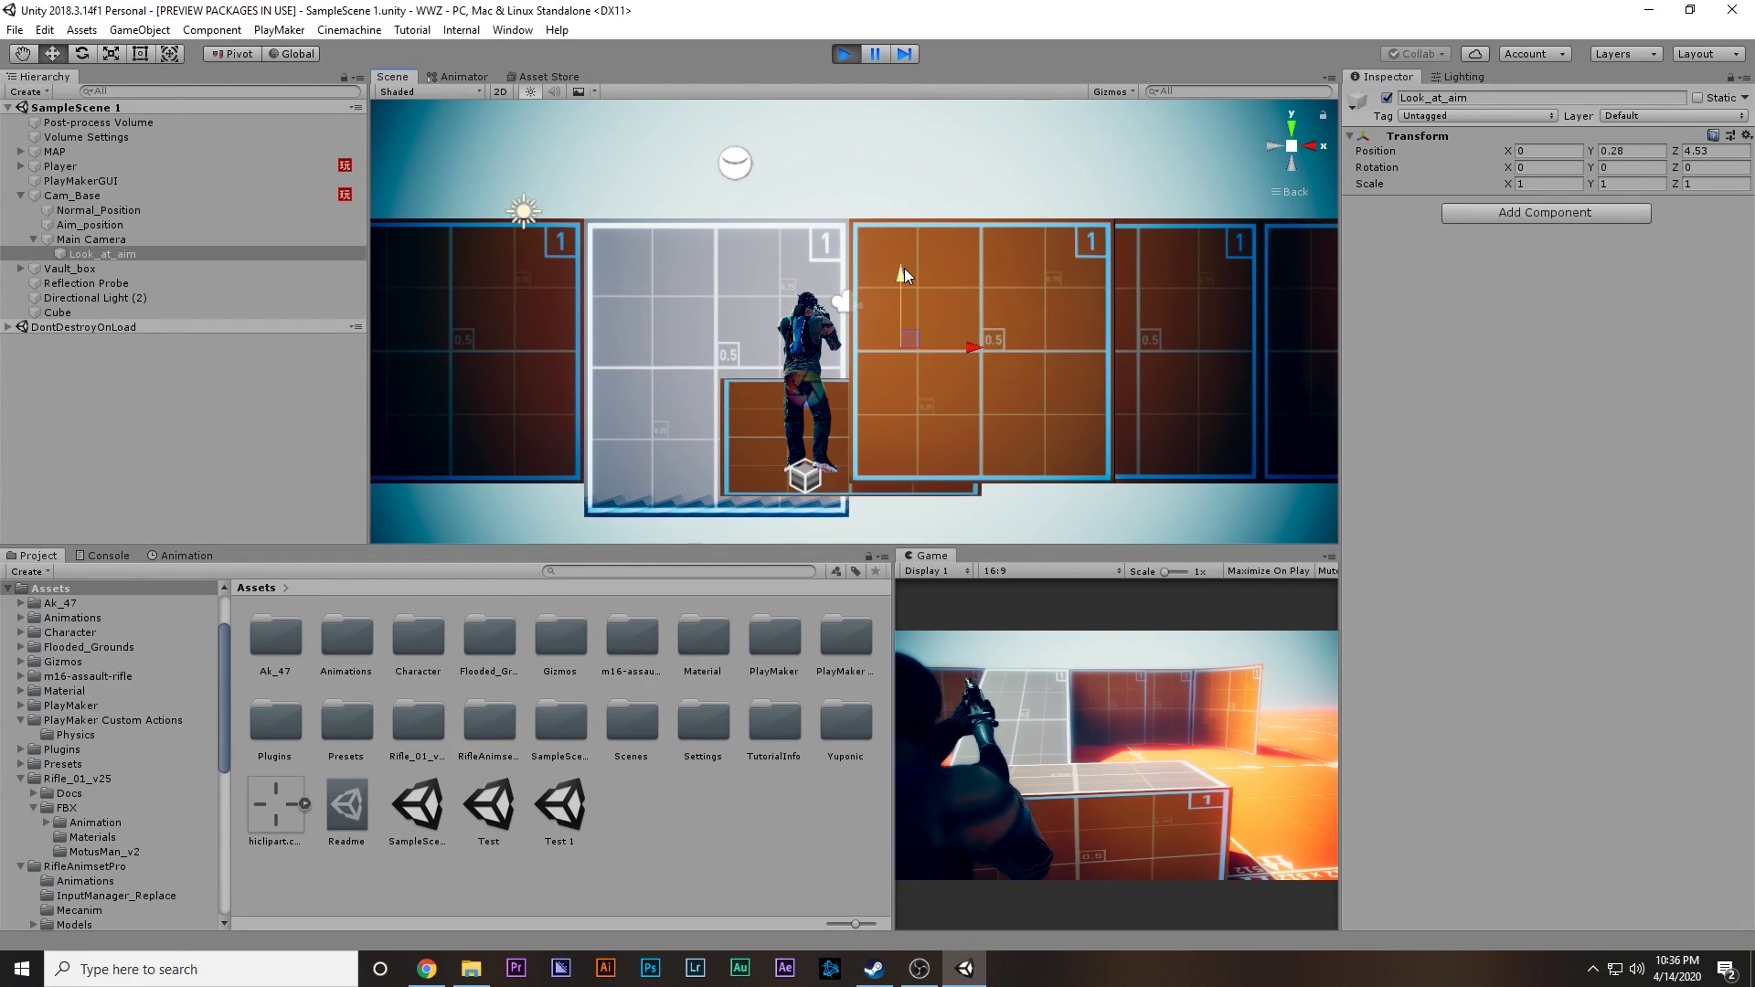
Step: Move Look_at_aim down and to the character's right, to about X 1.54, Y -0.91, Z 4.97, while aiming in the running game
left_click_drag(903, 266, 923, 340)
left_click_drag(956, 409, 989, 415)
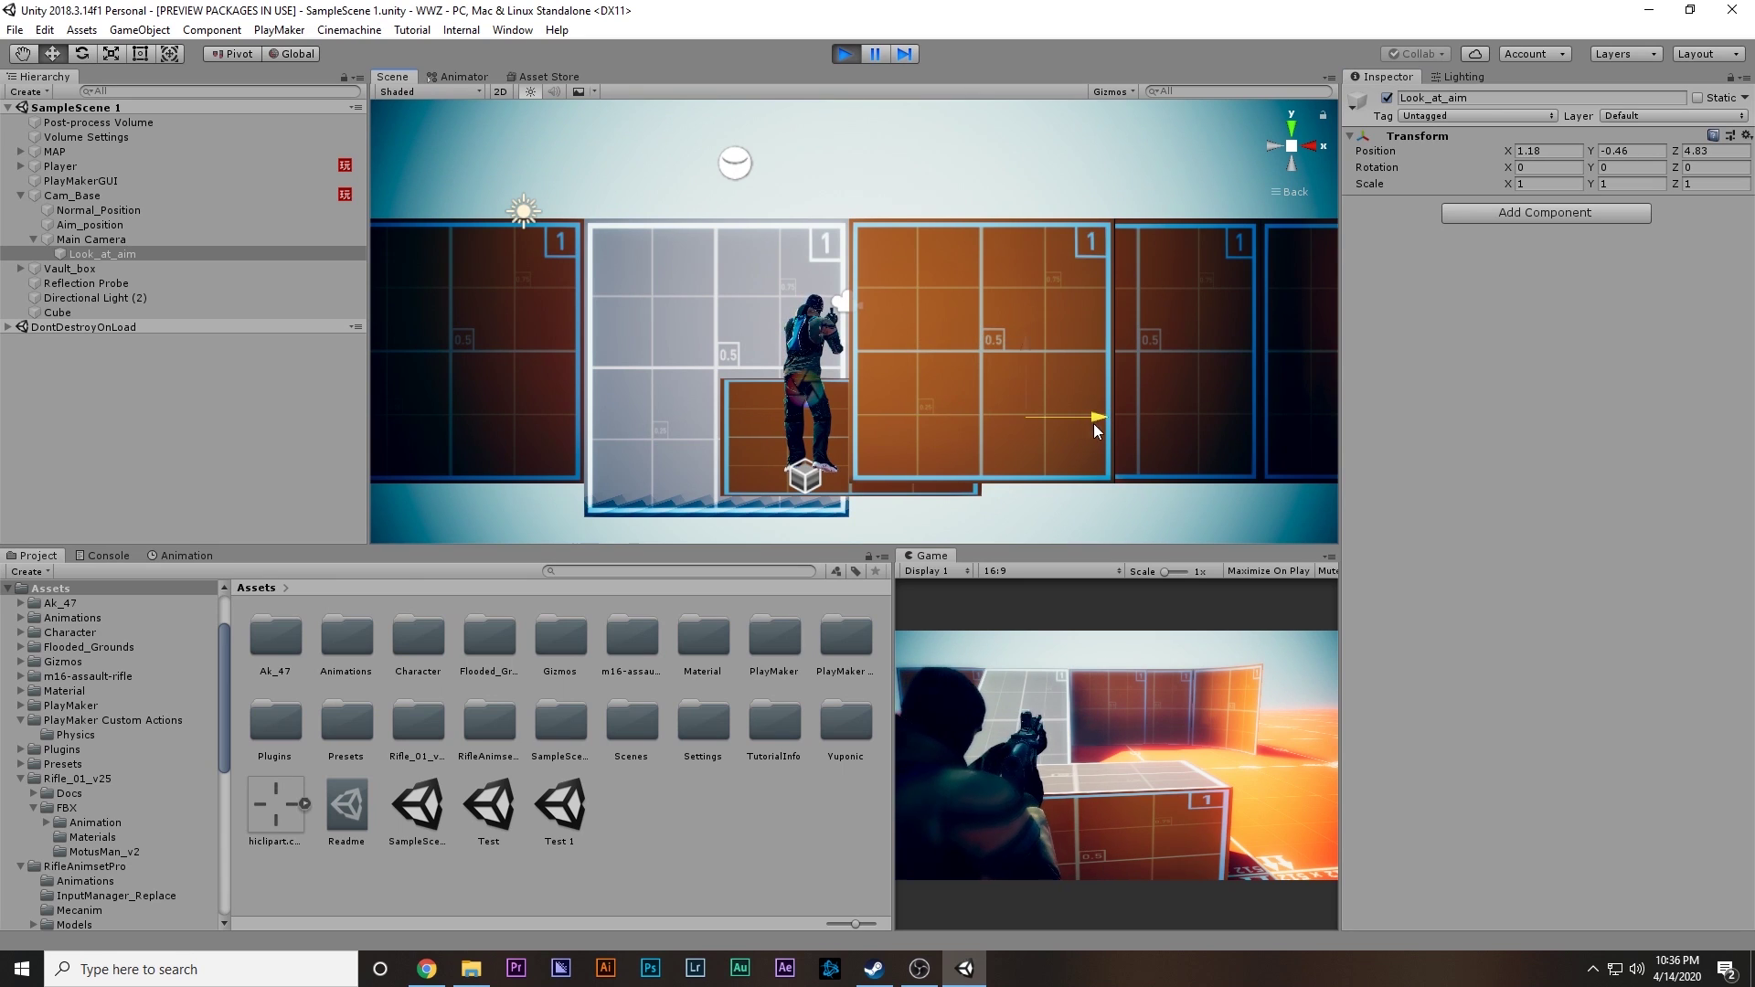
mouse_move(1094, 424)
left_mouse_down()
mouse_move(1132, 425)
mouse_move(1116, 438)
left_mouse_up()
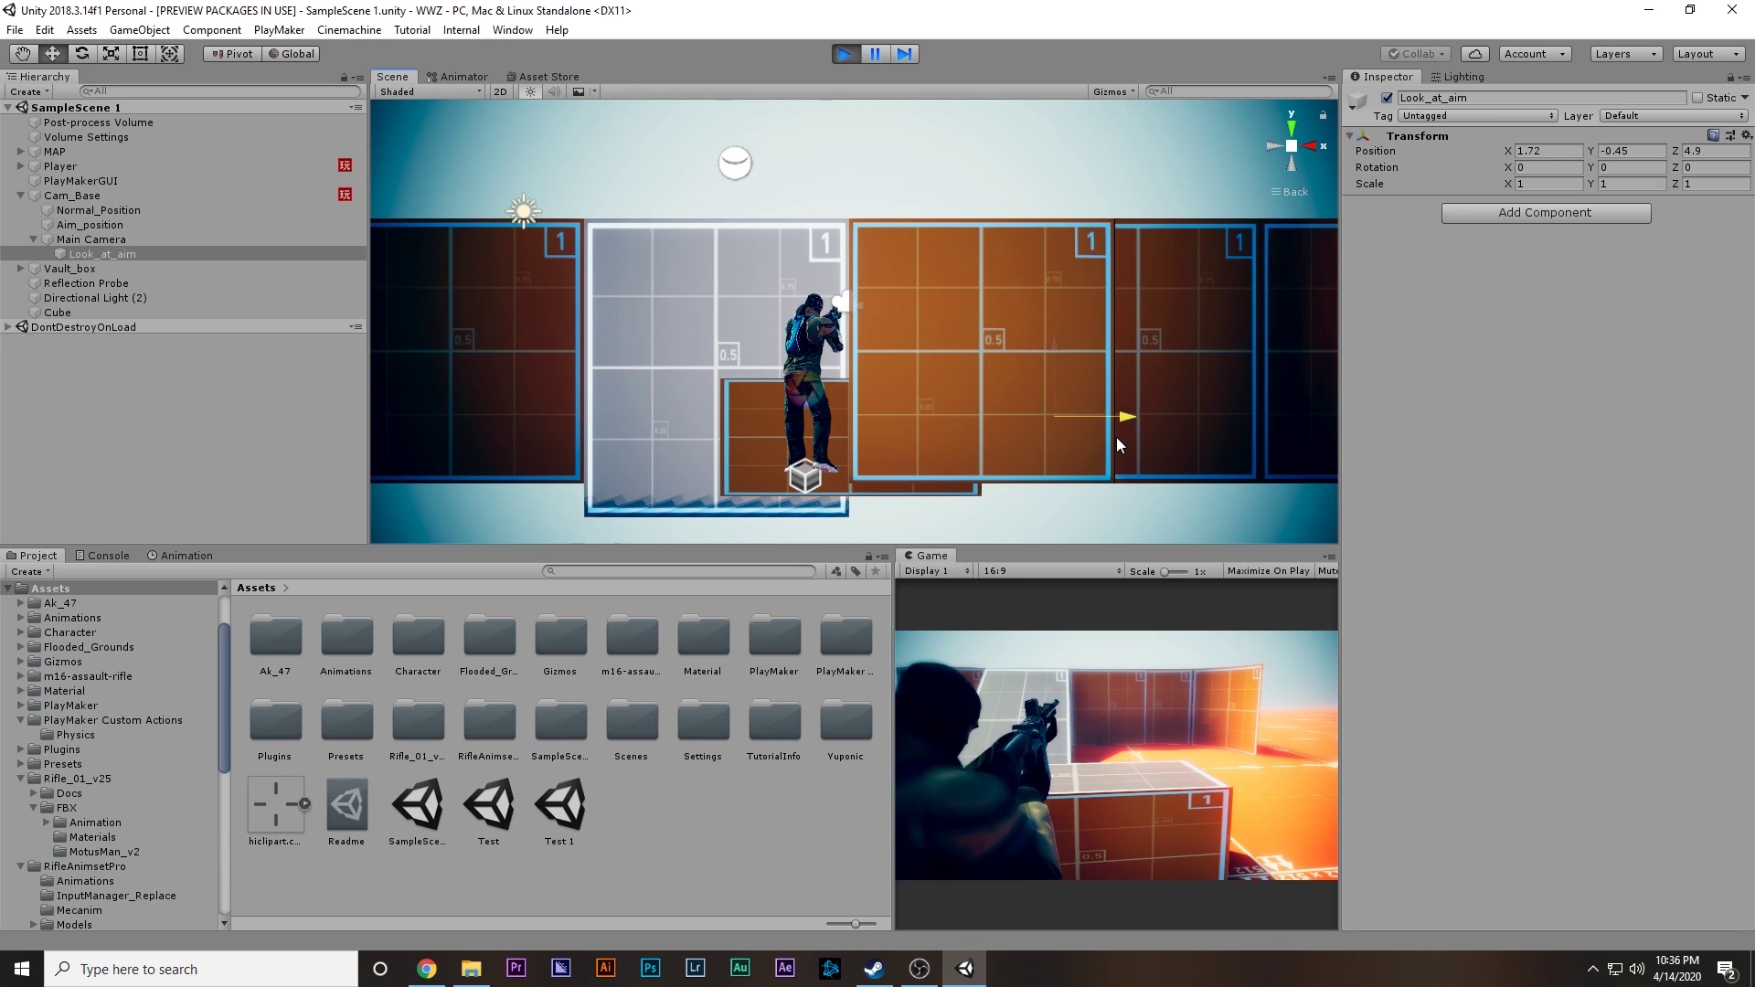
left_click_drag(1054, 347, 1051, 366)
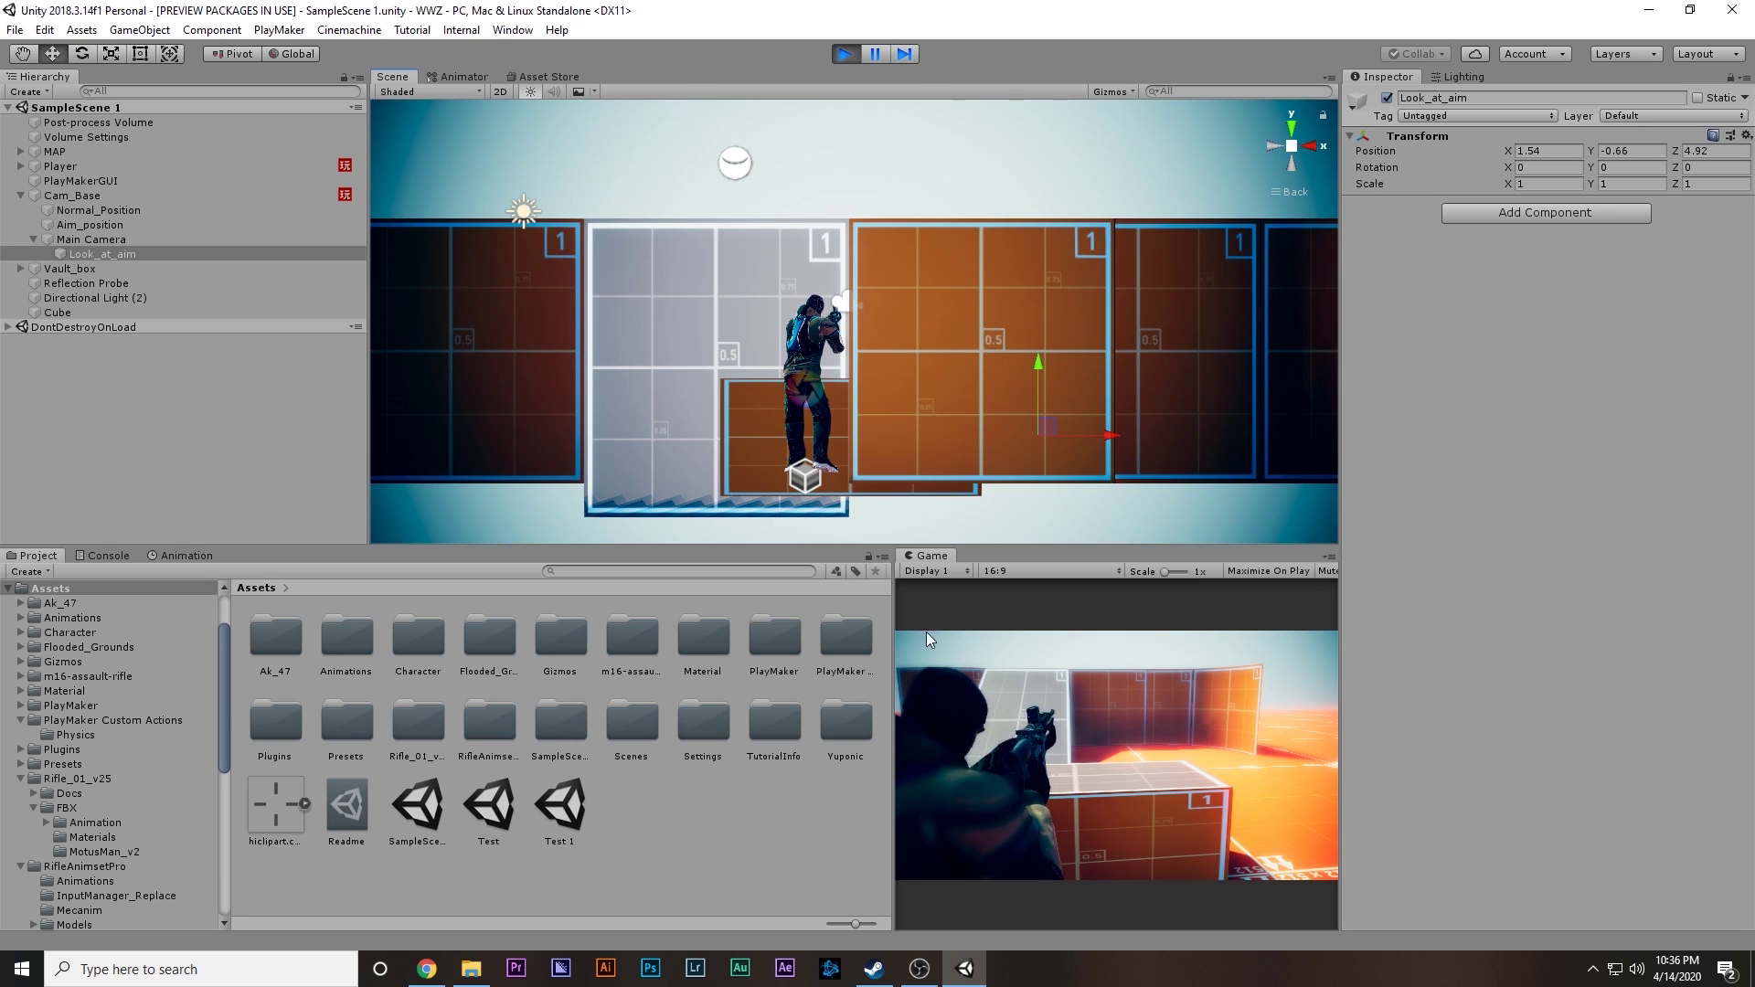
left_click_drag(1040, 370, 1039, 392)
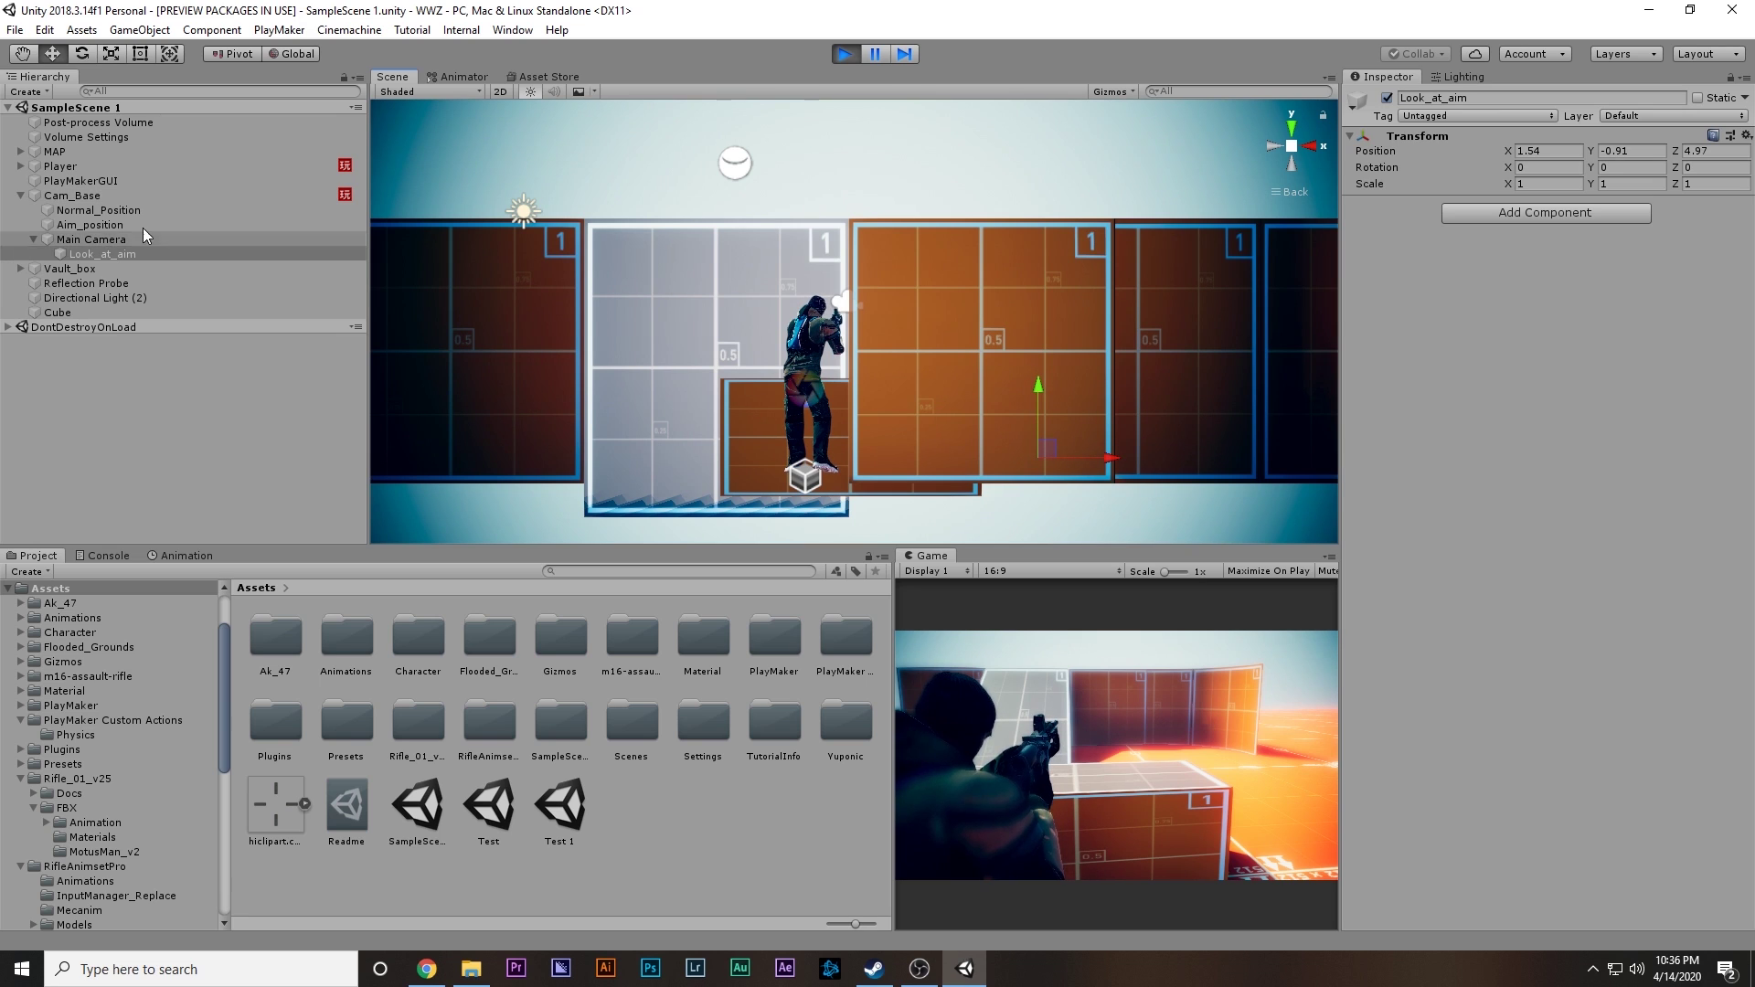
Step: Nudge Aim_position sideways and vertically, and fine-tune Look_at_aim to about X 1.61, Y -0.82, Z 4.96
left_click(101, 225)
left_click(914, 305)
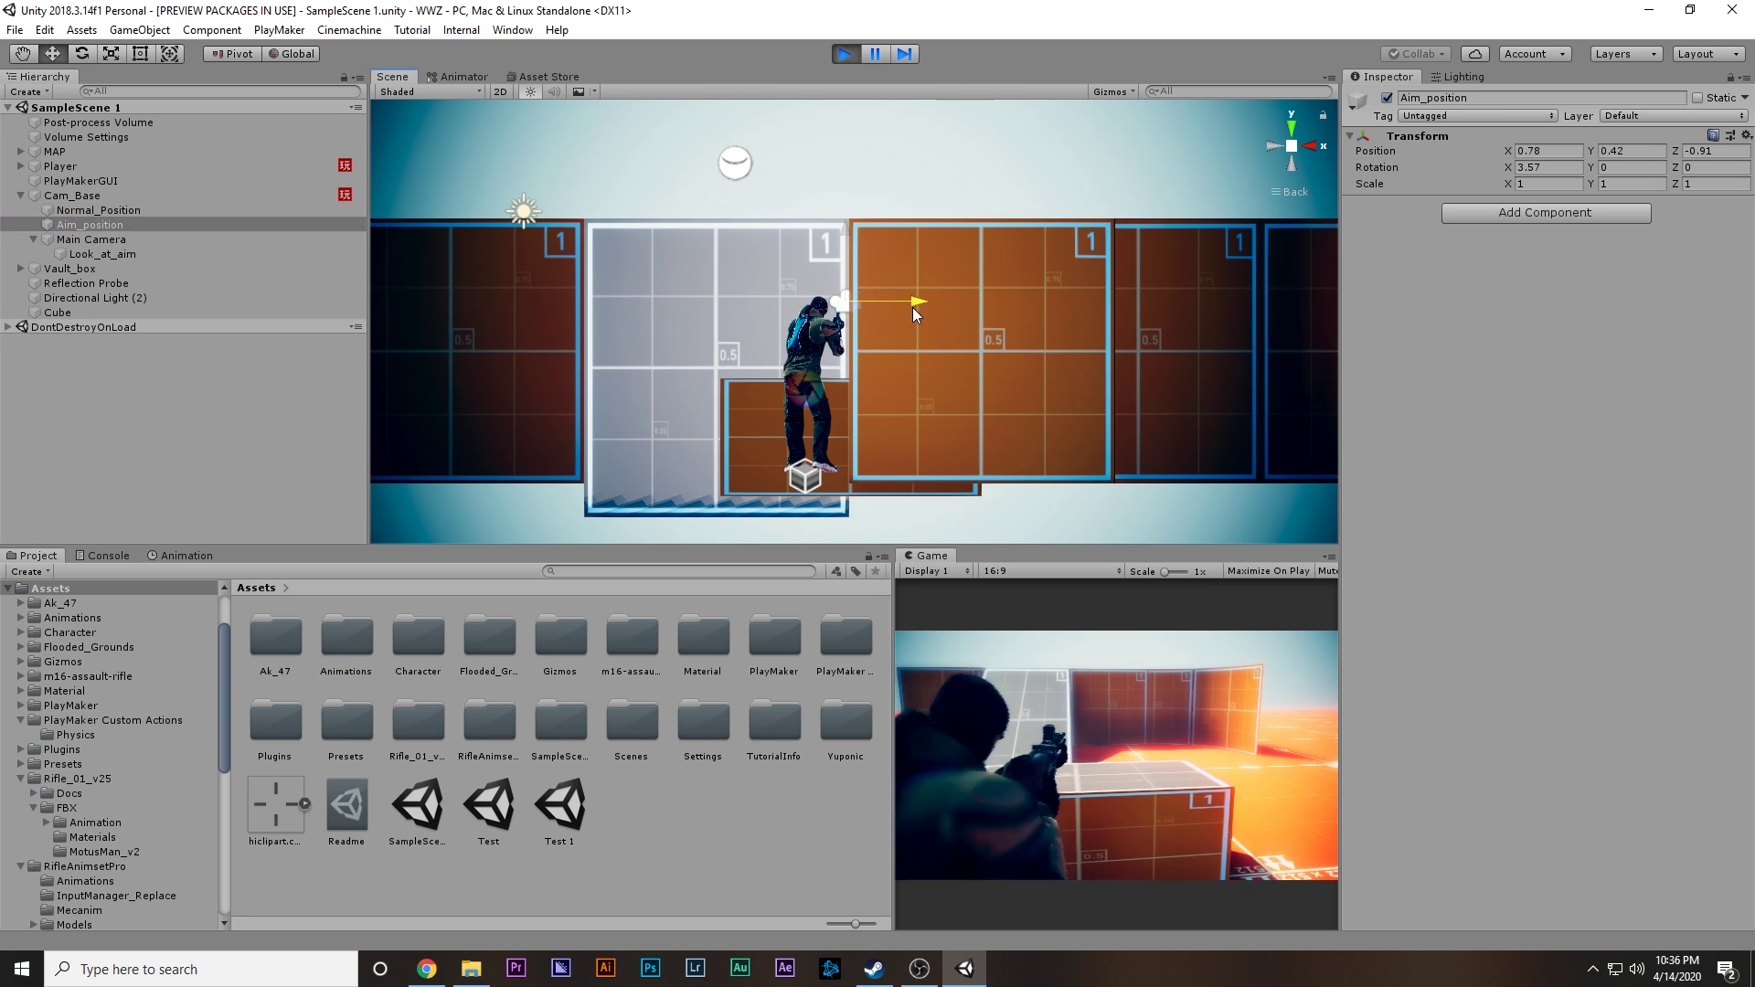
left_click_drag(838, 225, 832, 225)
left_click(108, 254)
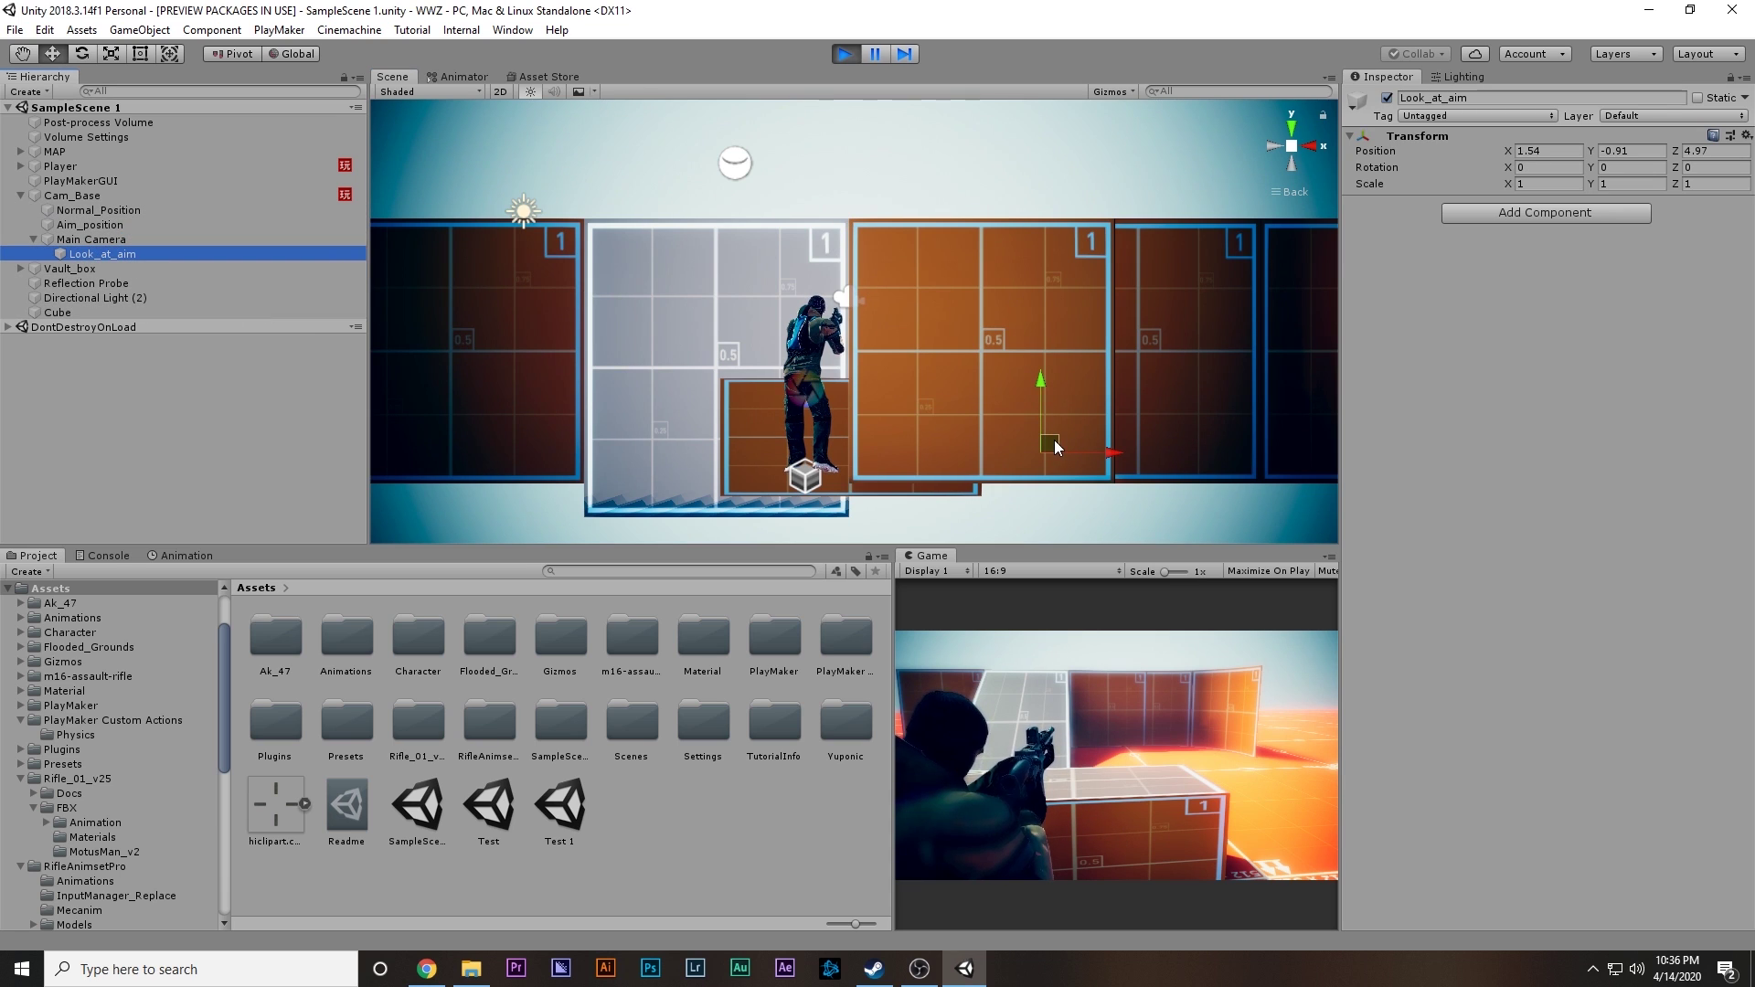
mouse_move(1055, 440)
left_mouse_down()
mouse_move(1094, 443)
mouse_move(1056, 431)
left_mouse_up()
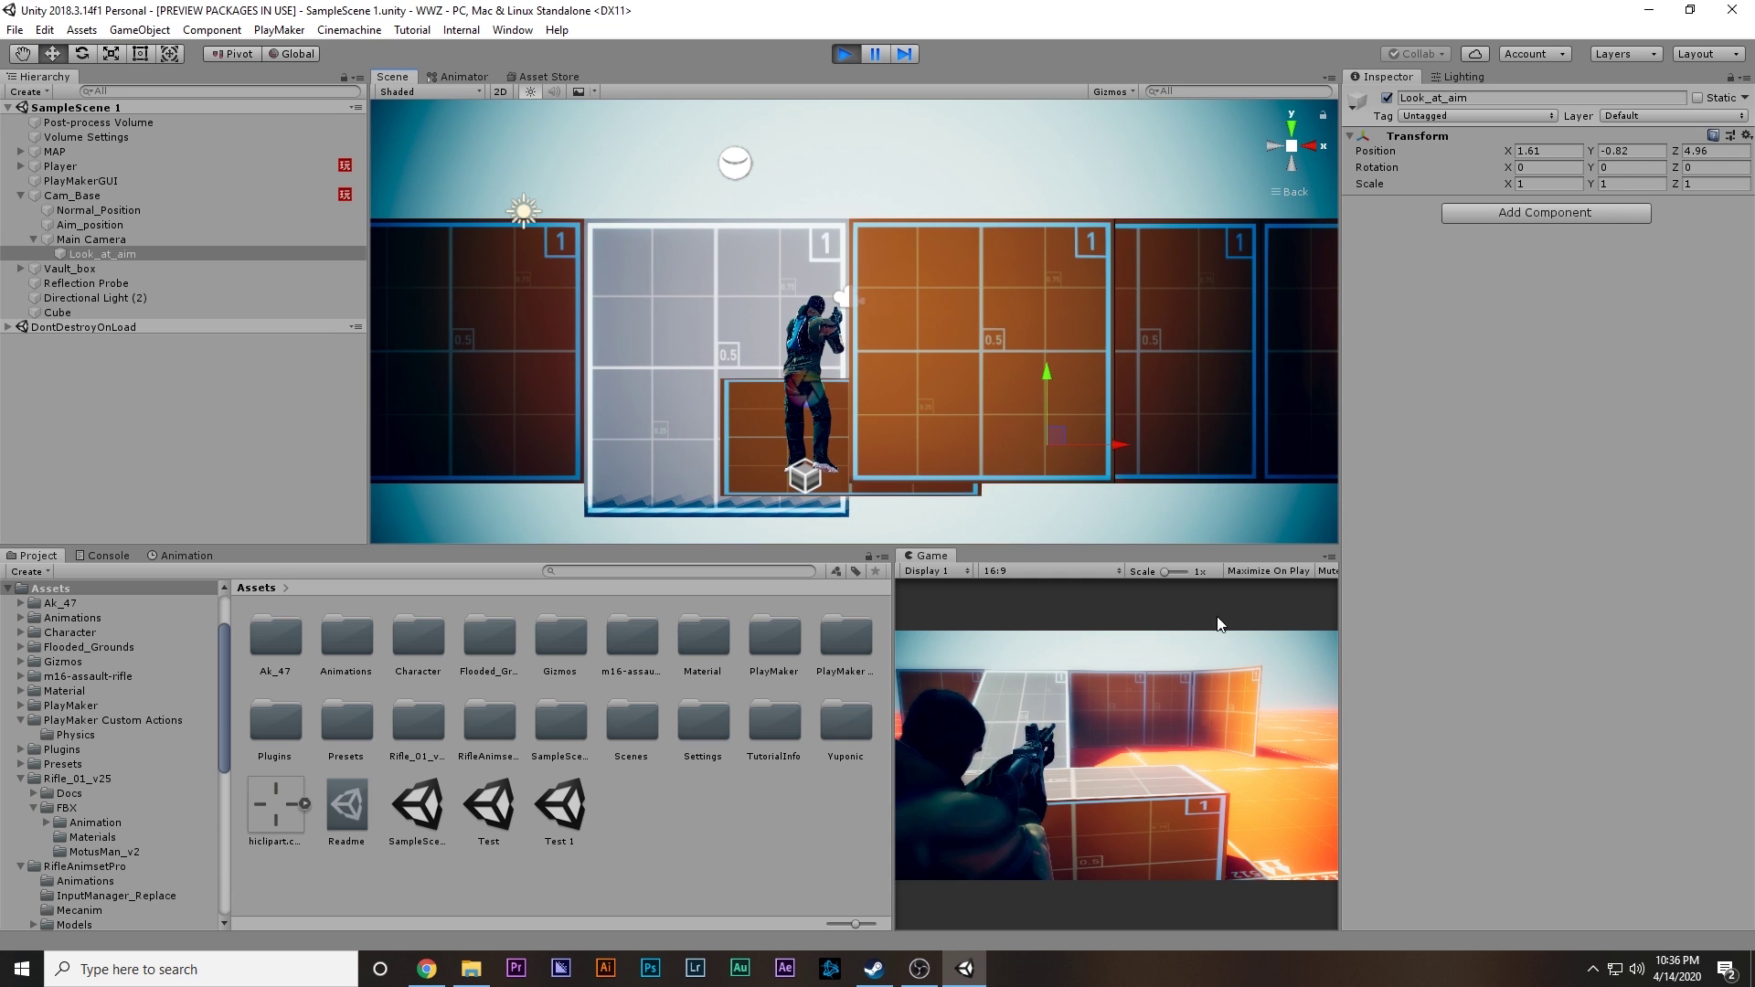
Step: Keep Look_at_aim's tuned position by copying its Transform component during play and pasting the values after stopping the game
left_click(1747, 137)
left_click(1652, 227)
left_click(843, 55)
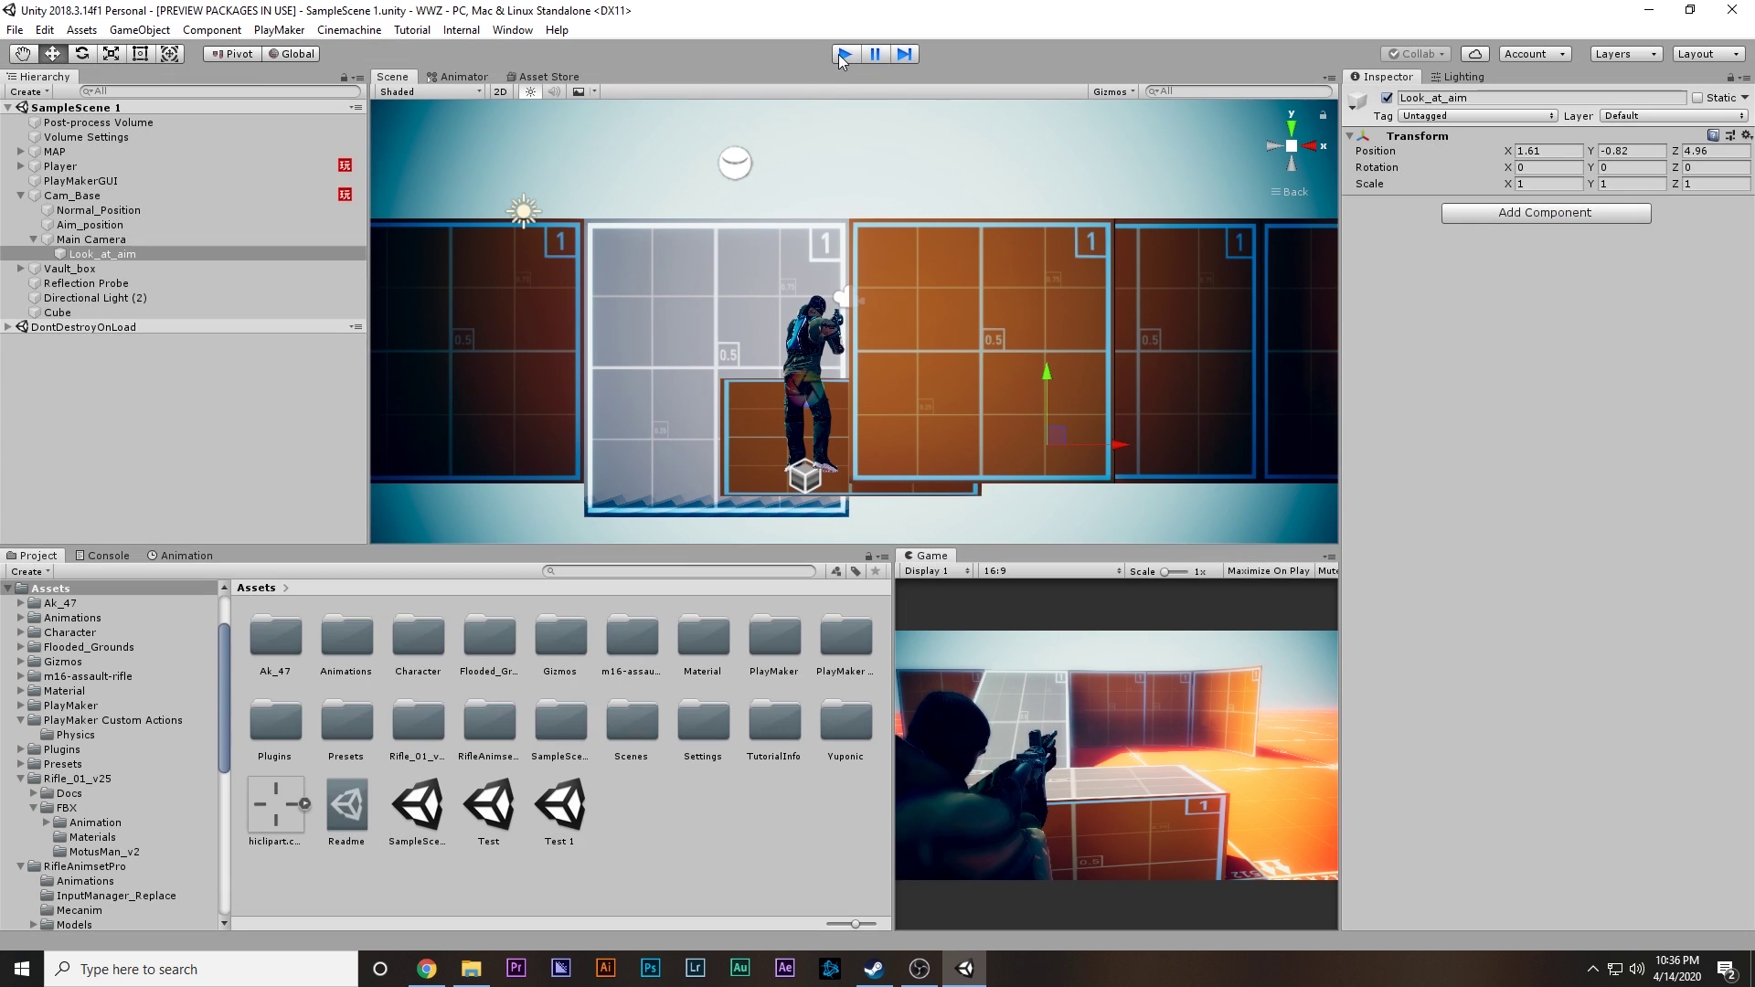
left_click(1747, 135)
left_click(1652, 261)
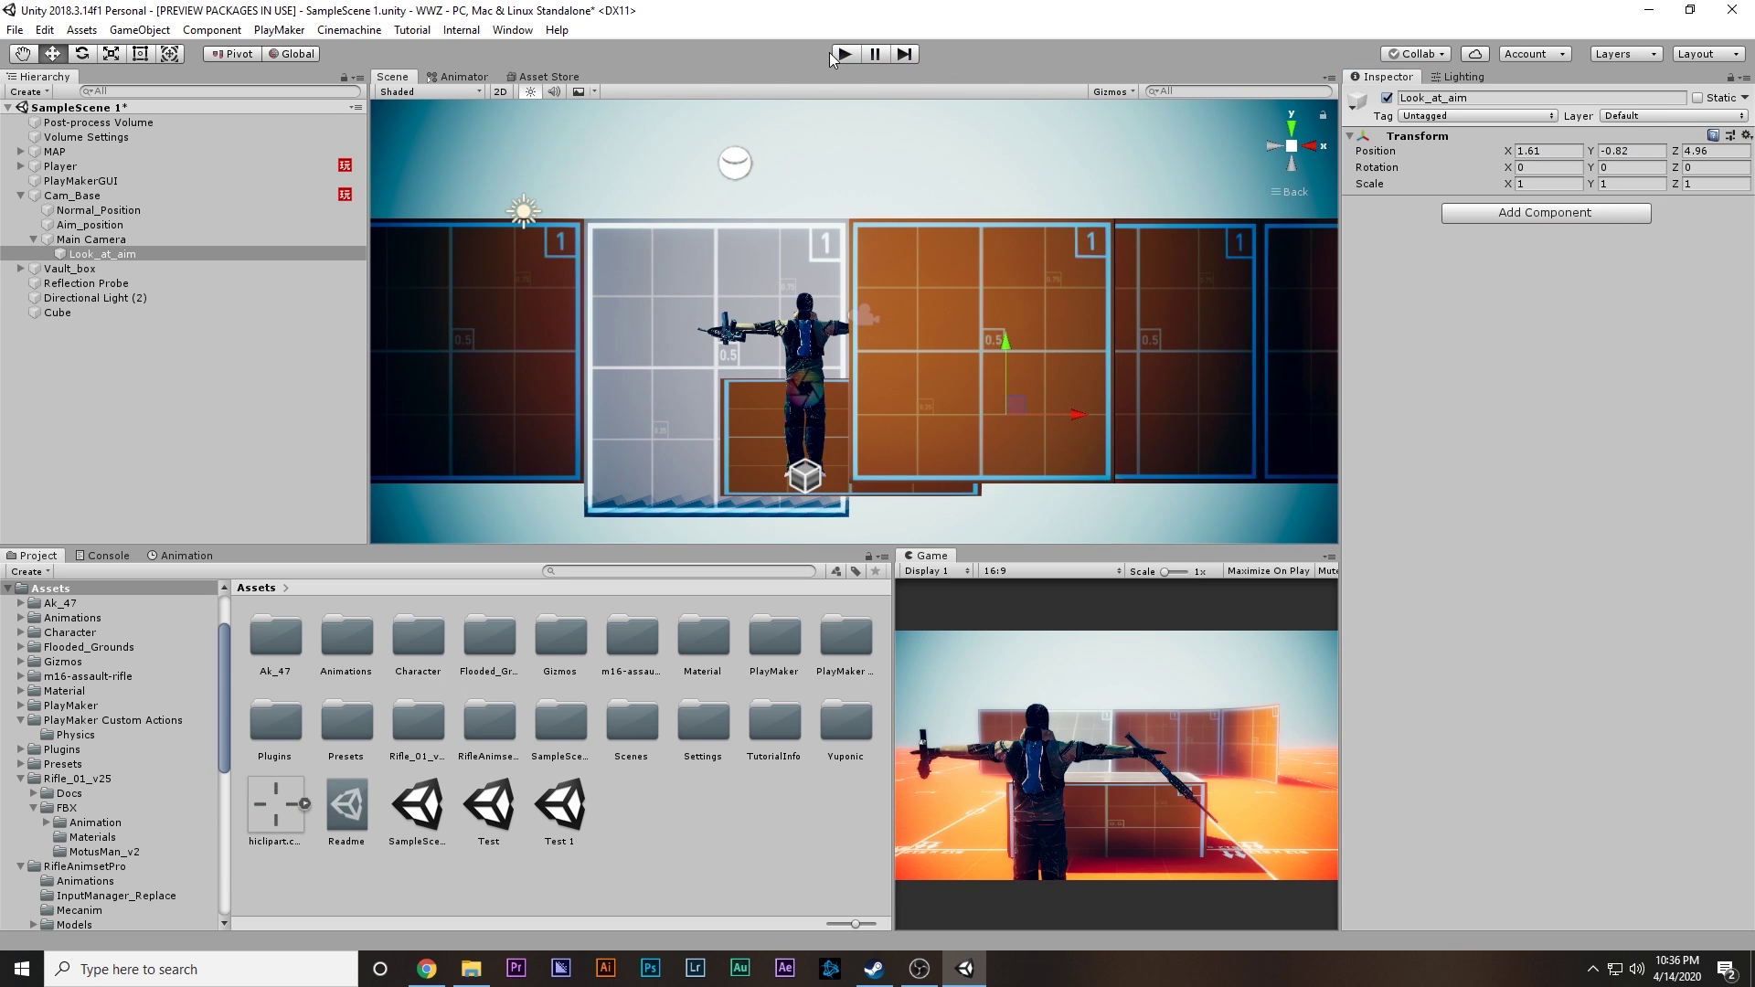
Step: Play the game and test aiming in different directions while standing and moving around the map
left_click(841, 54)
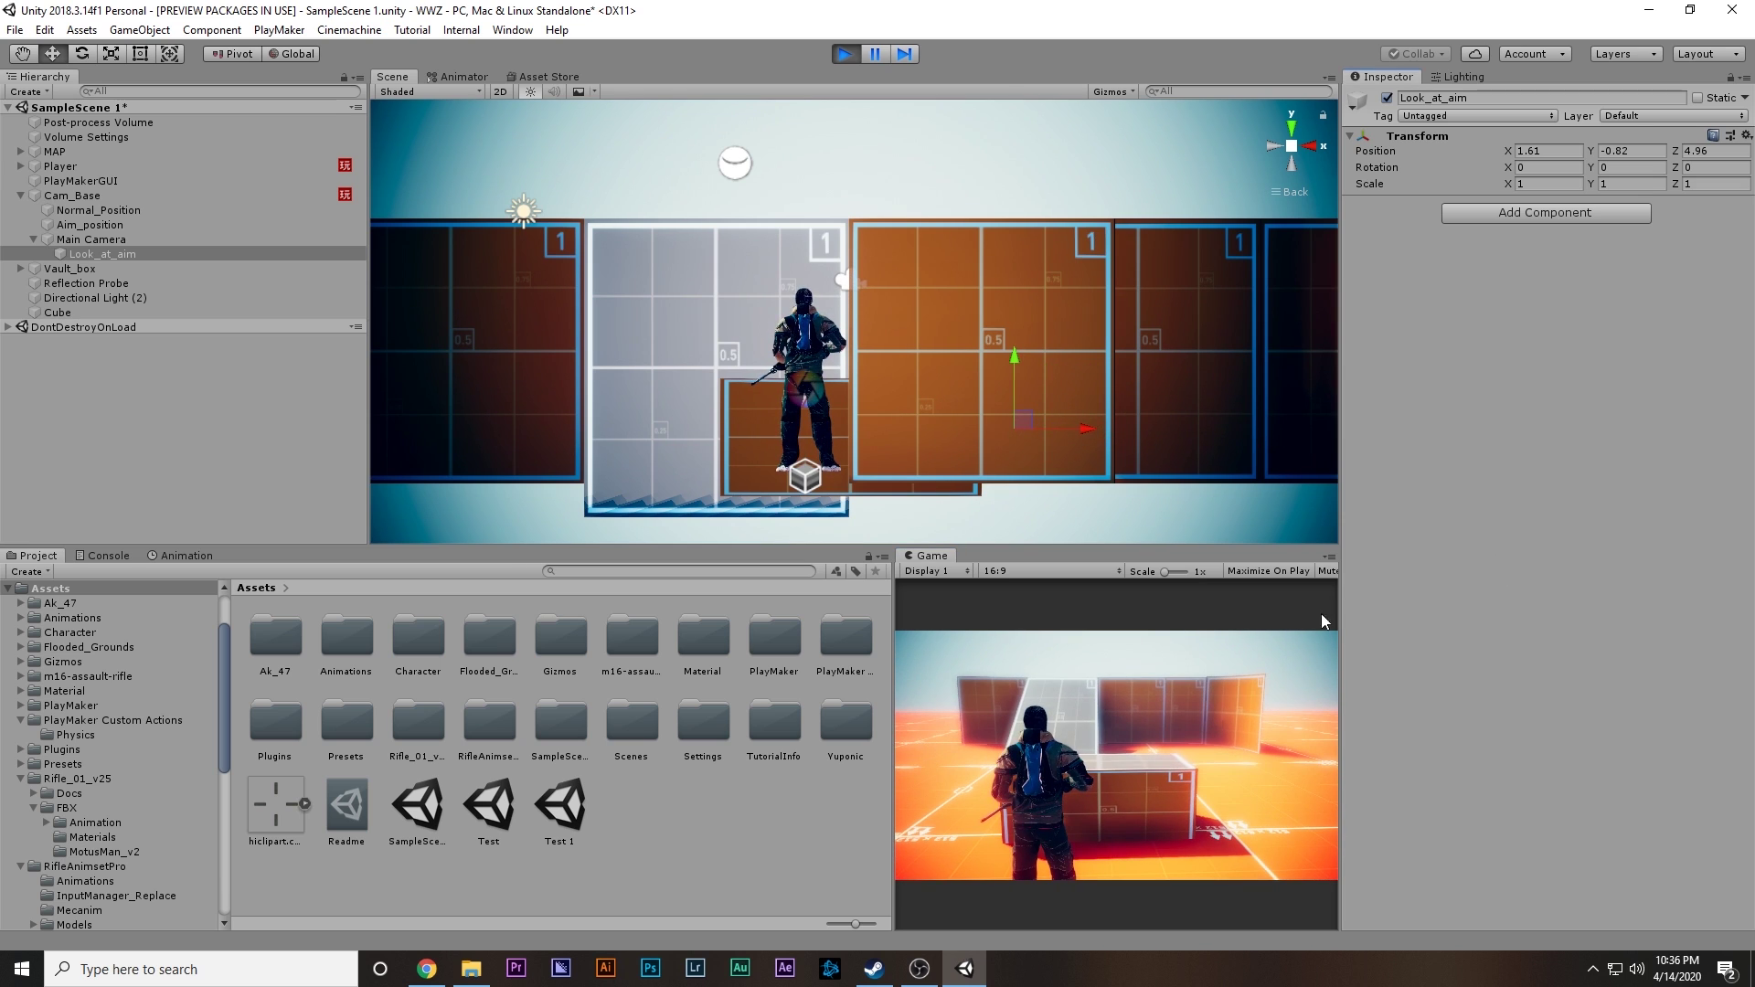
right_click_drag(1320, 612, 1287, 638)
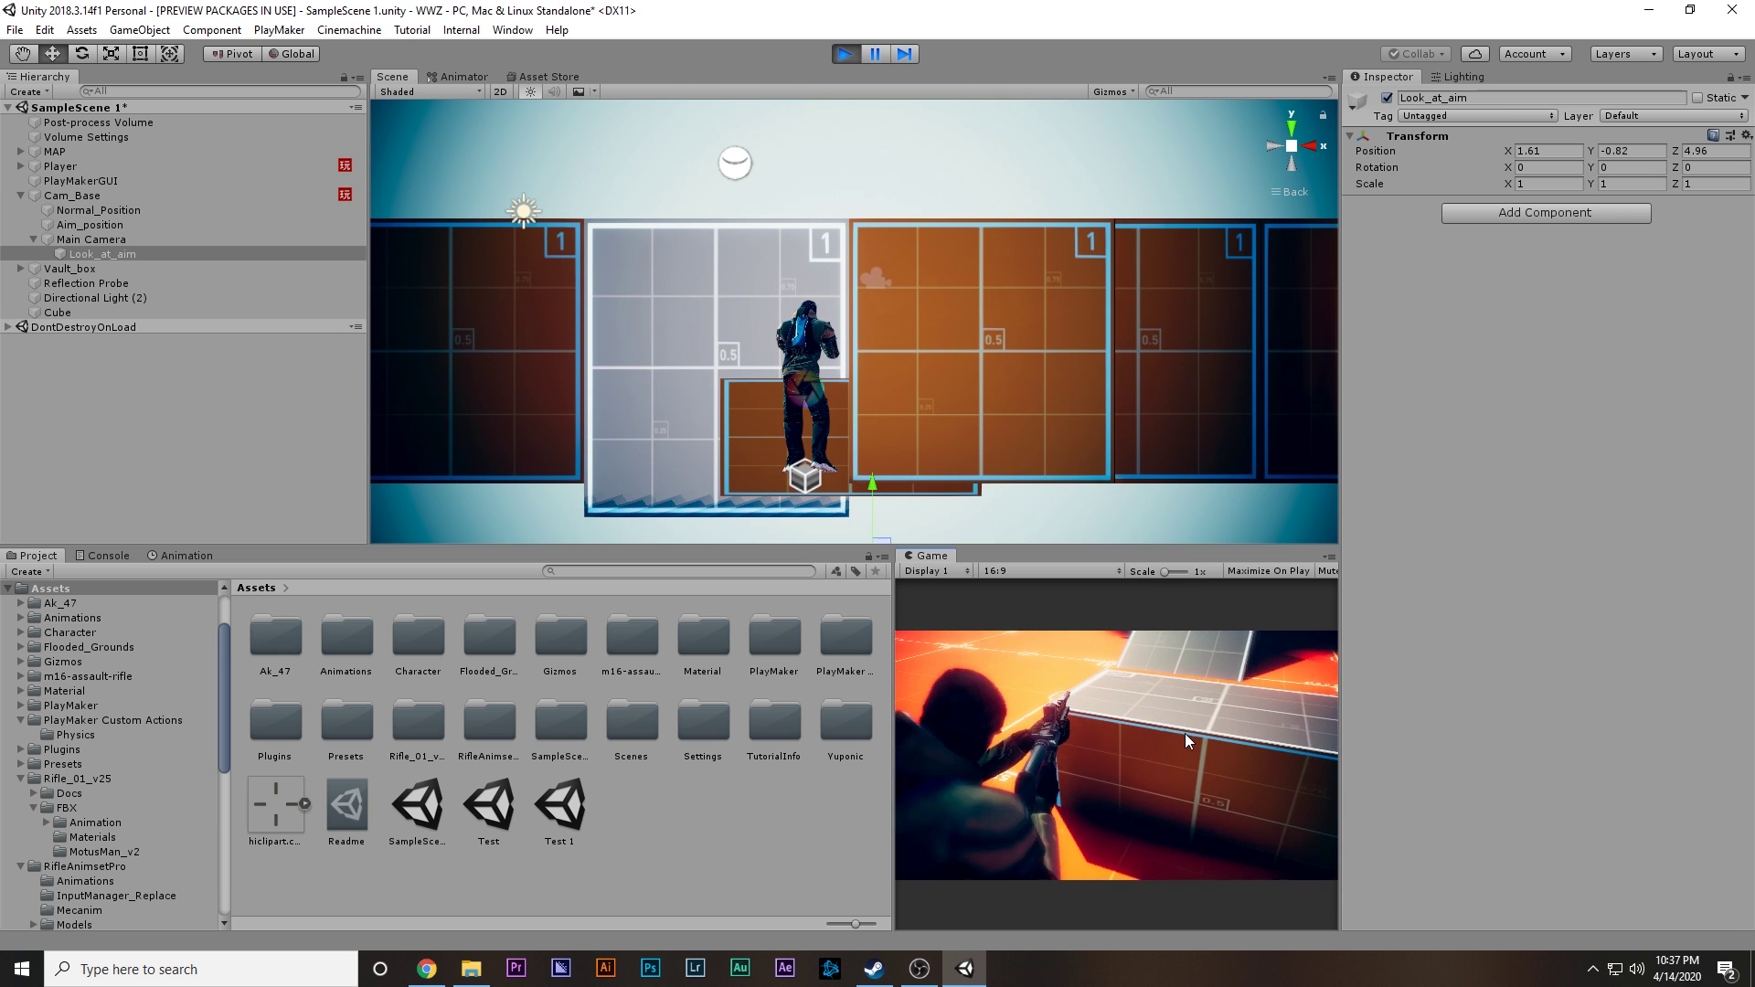
key("a")
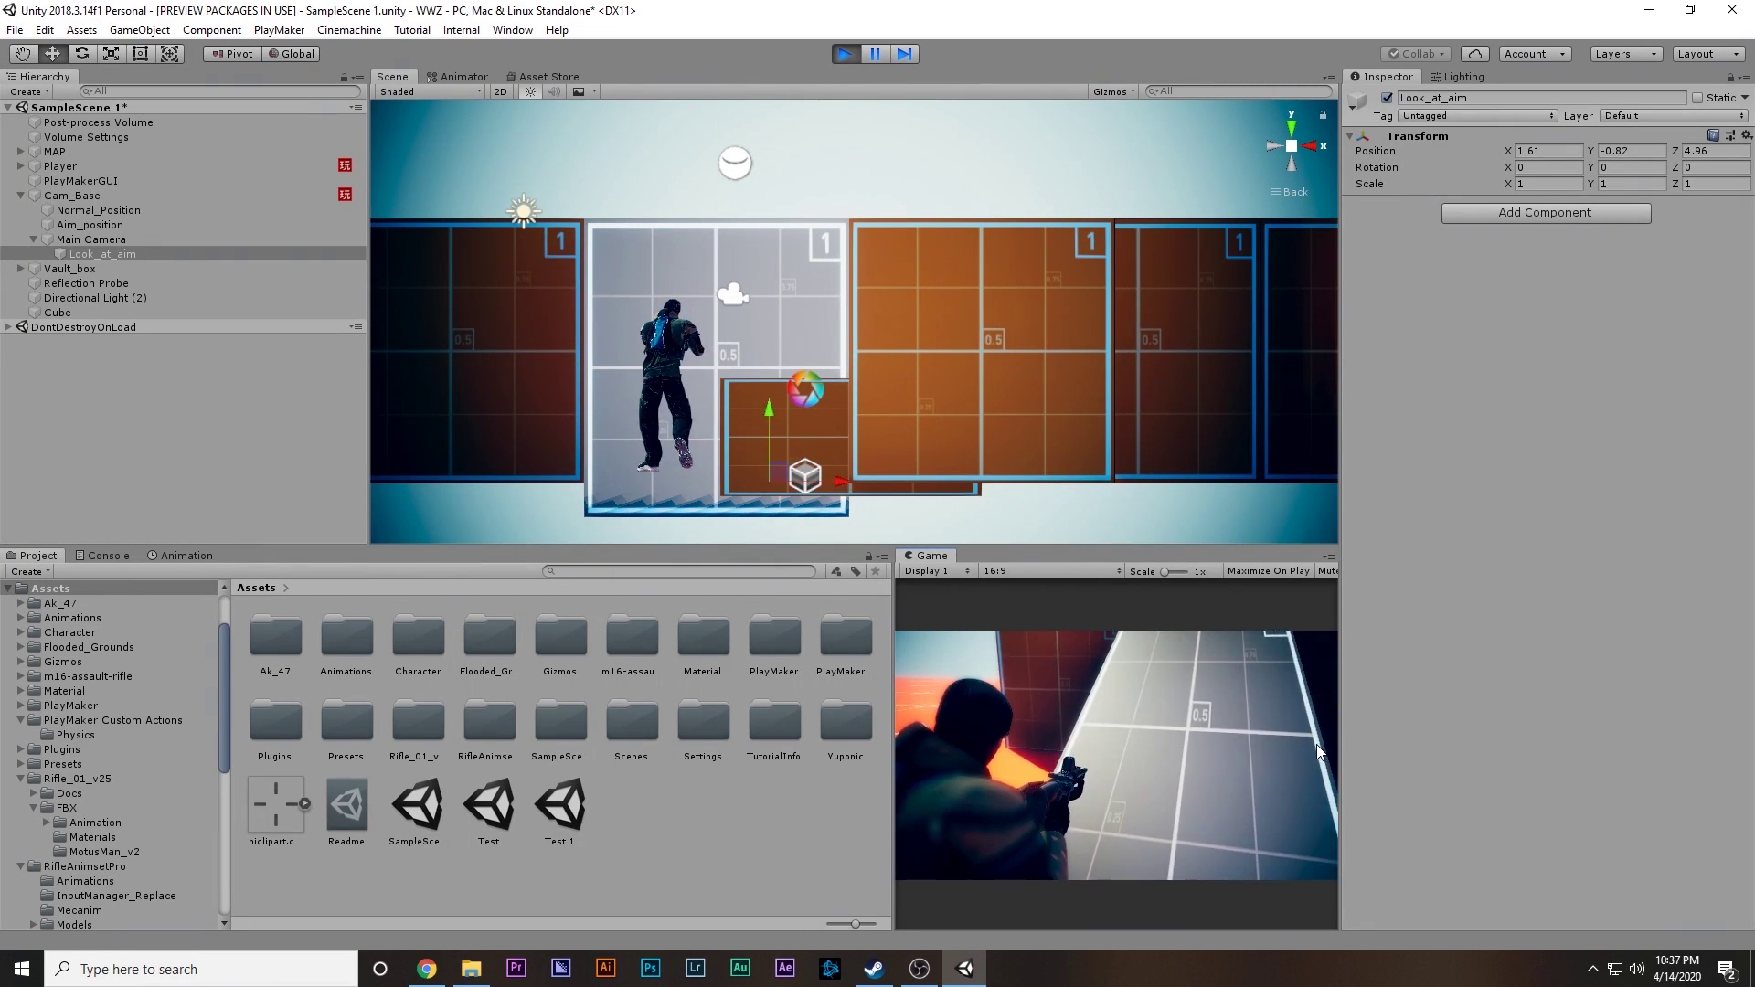
key("w")
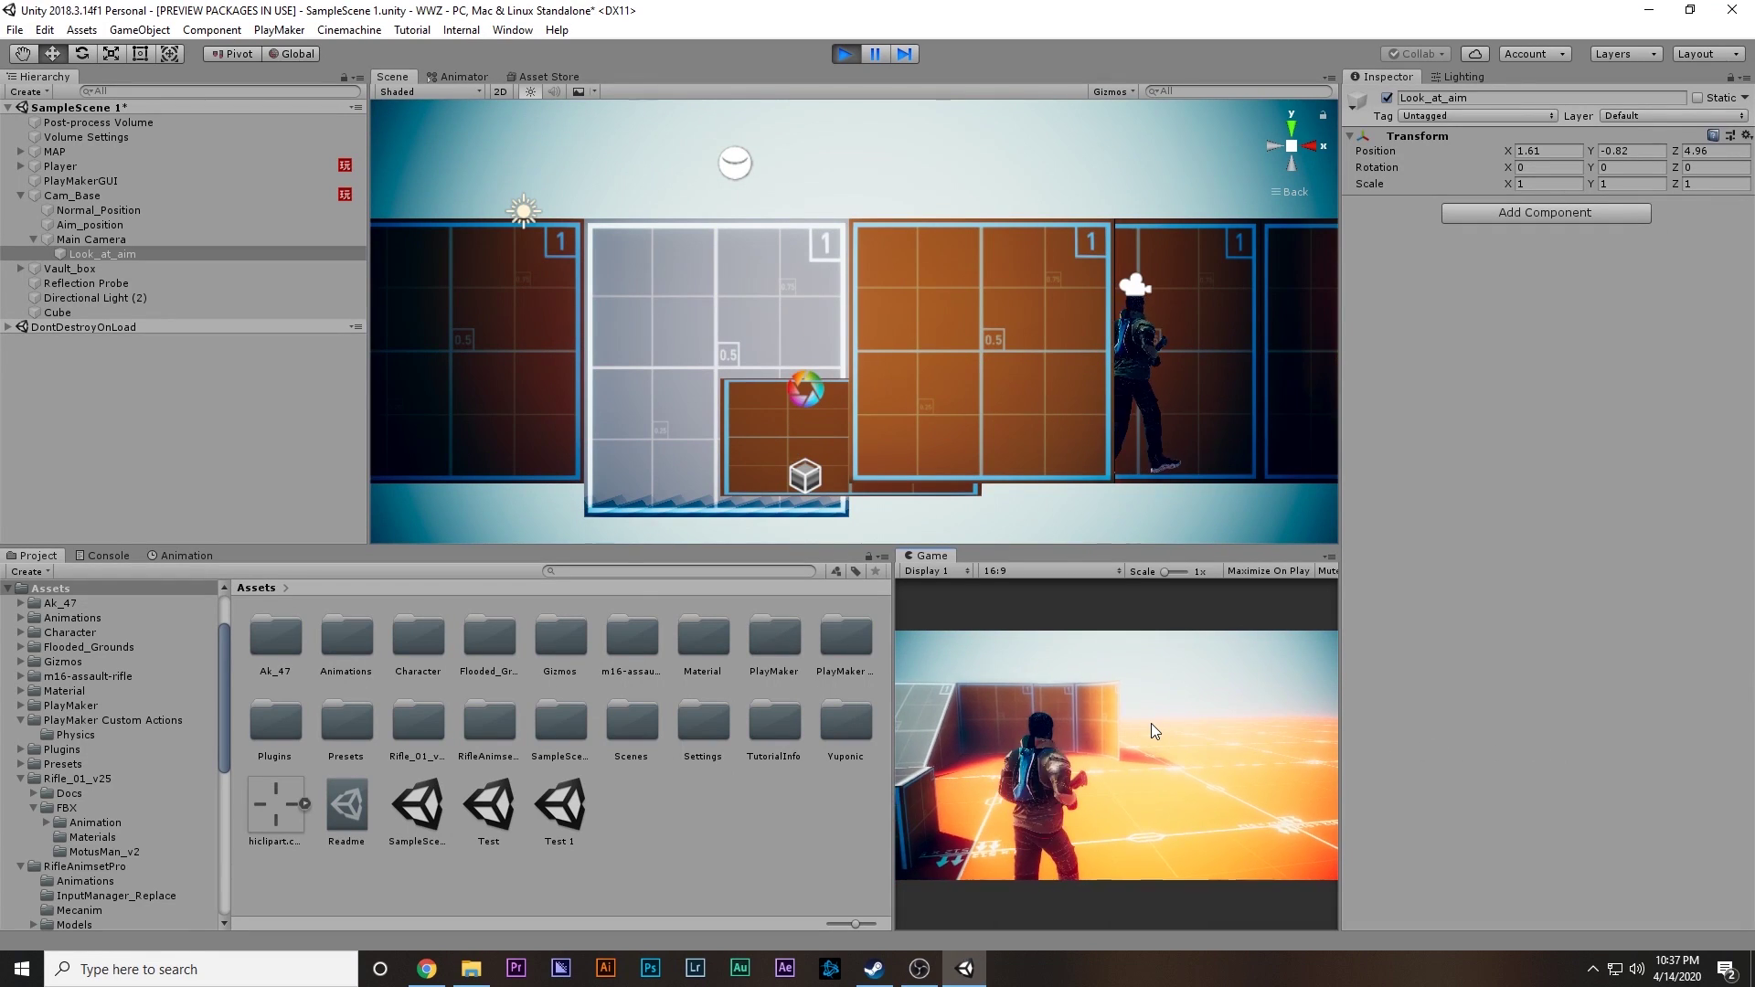
right_click_drag(1149, 720, 1153, 704)
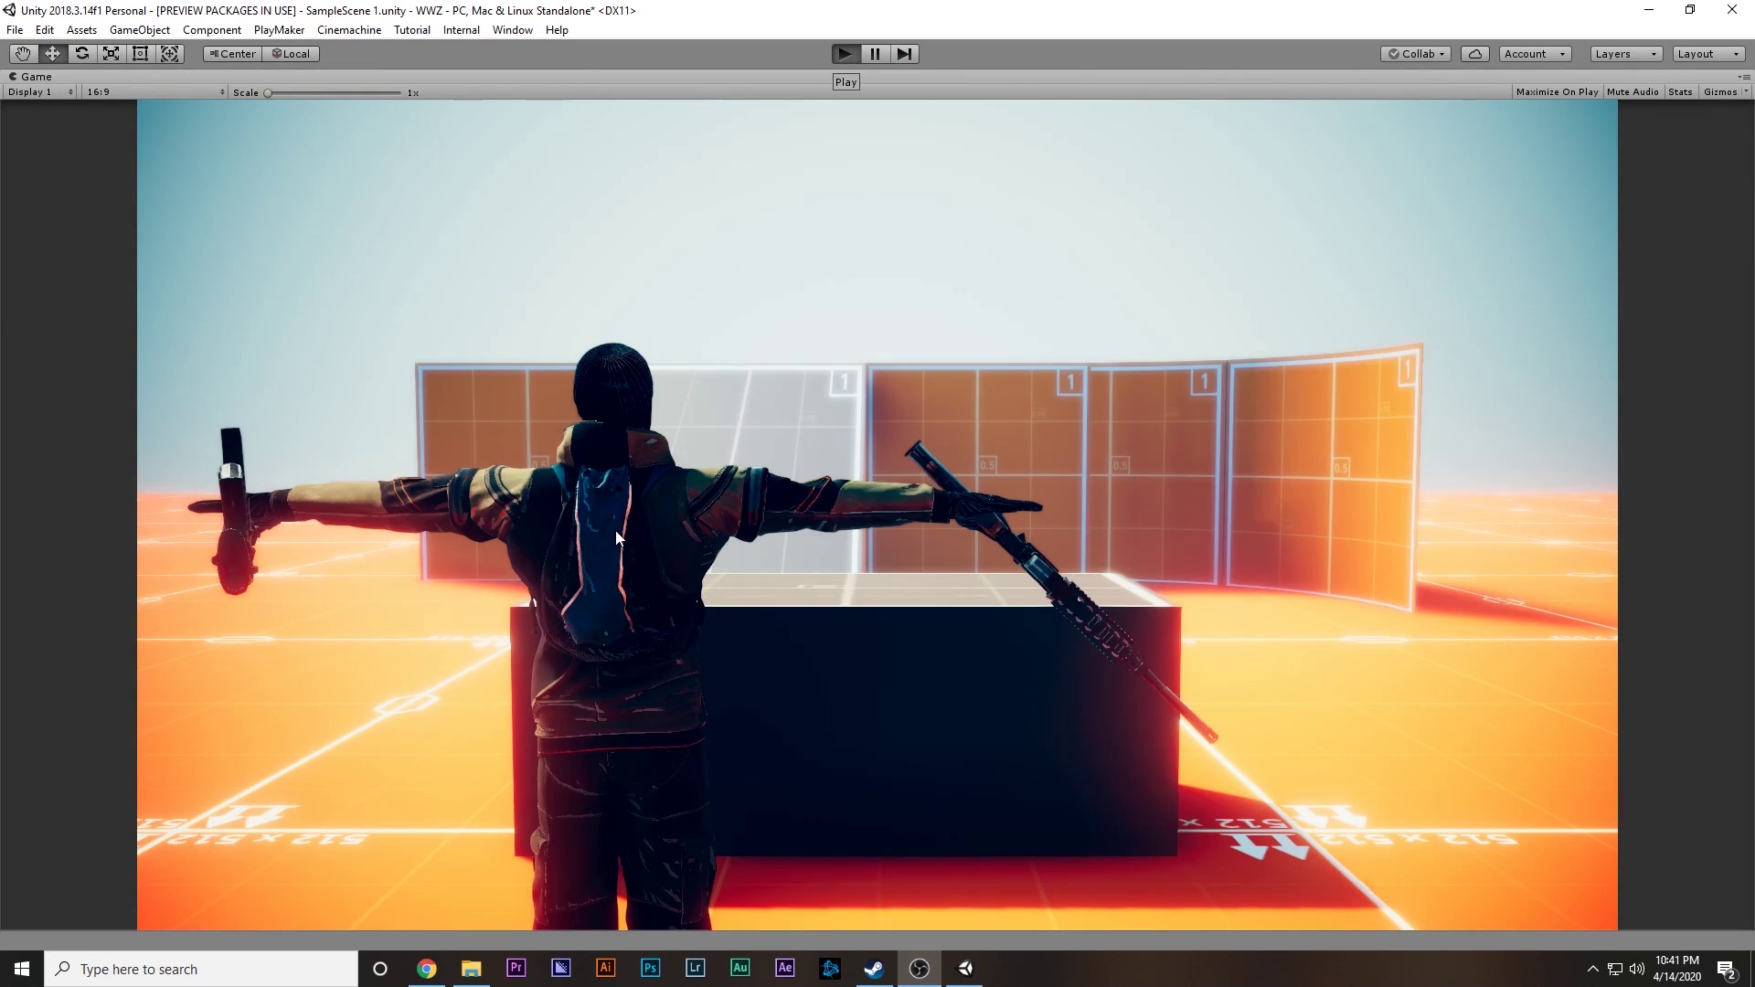
Step: Play the game in an enlarged view and test running, vaulting over the box and aiming the rifle
left_click(616, 530)
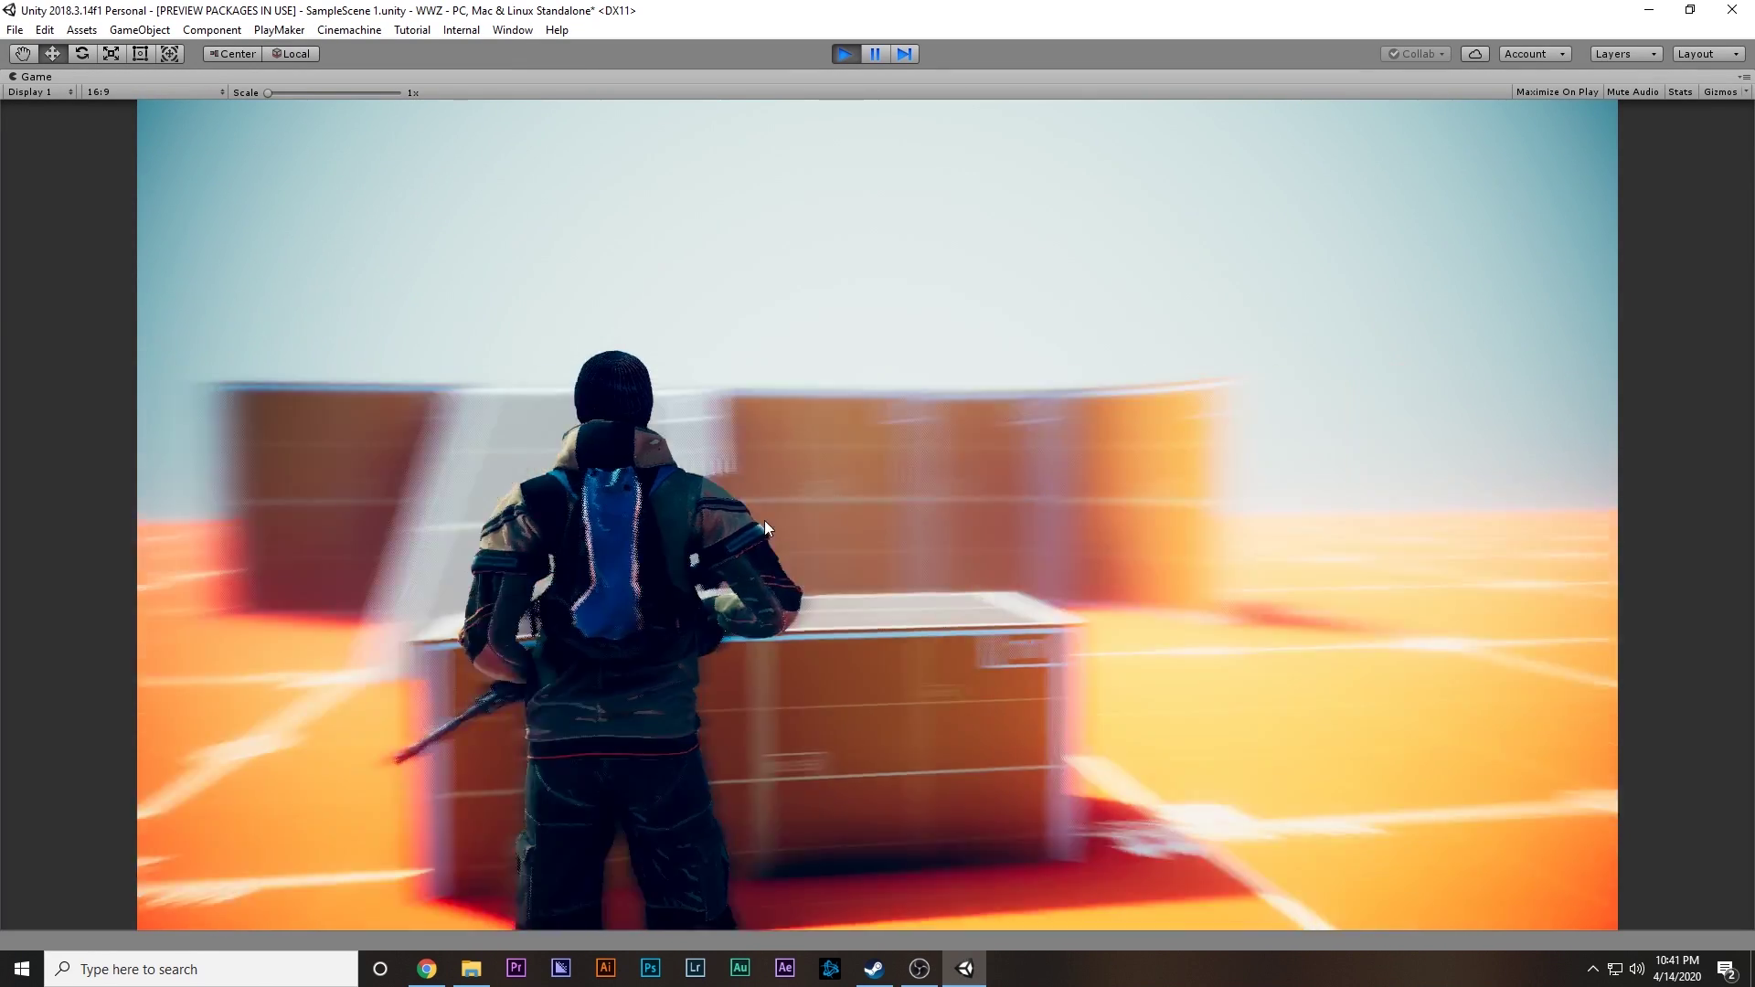
key("w")
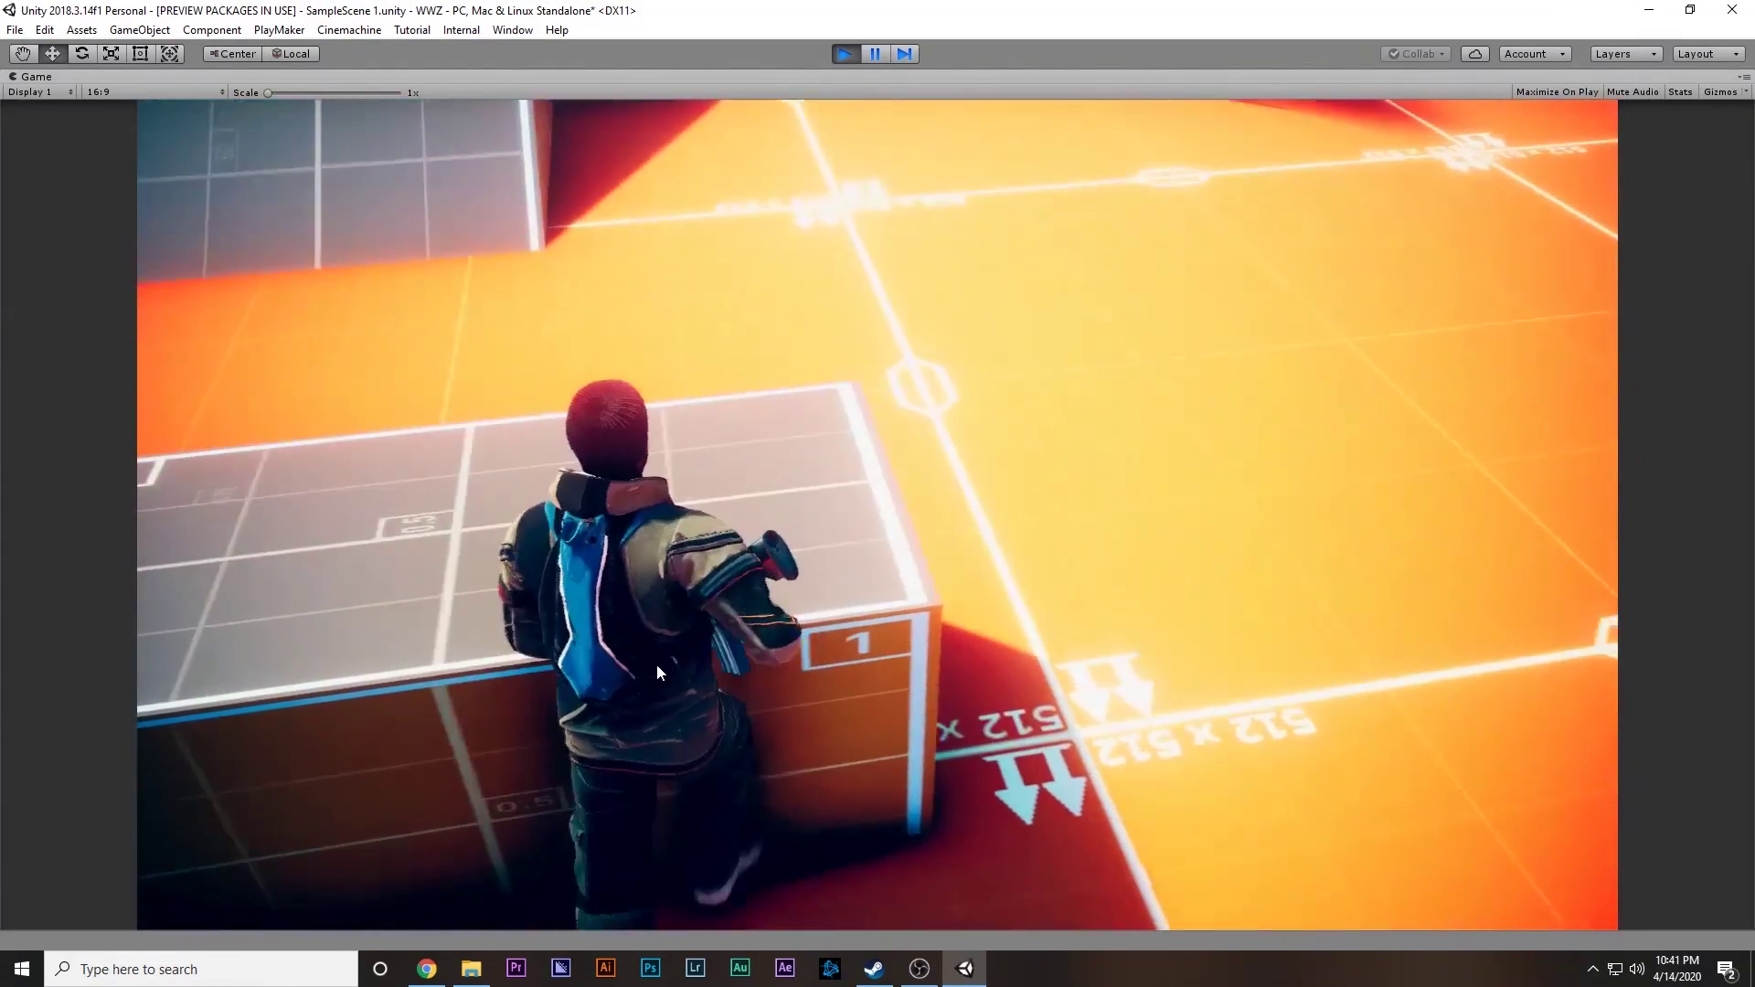
key("space")
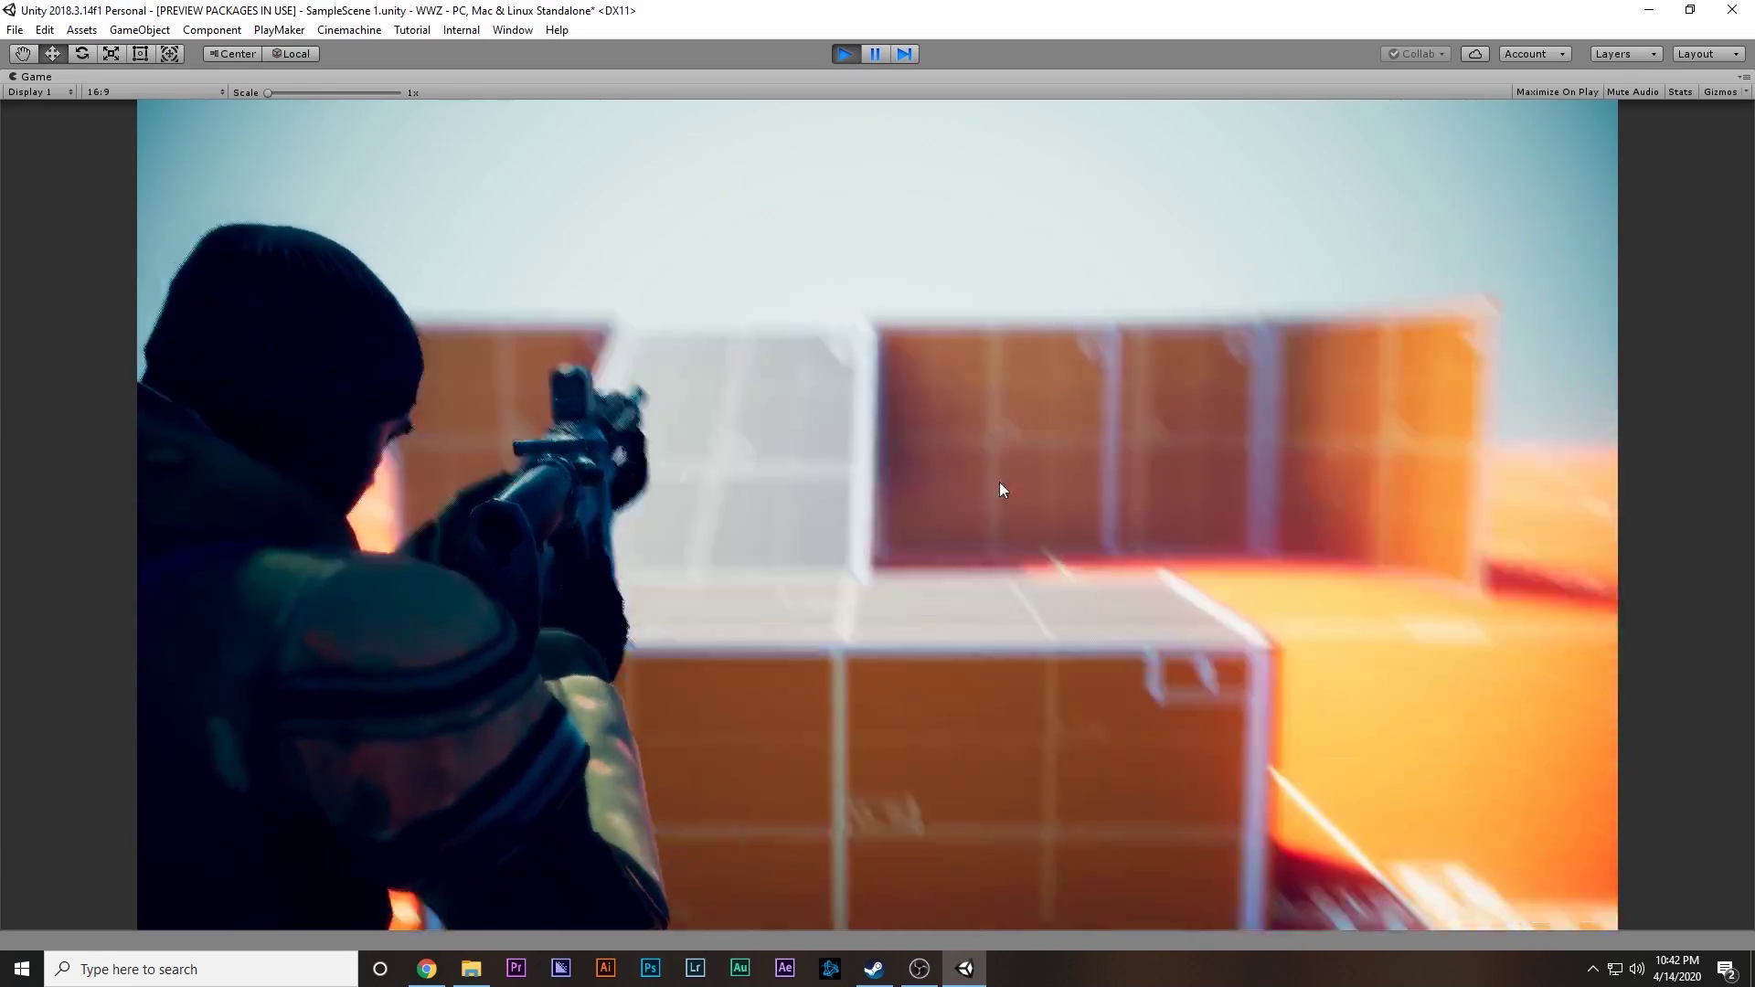
key("w")
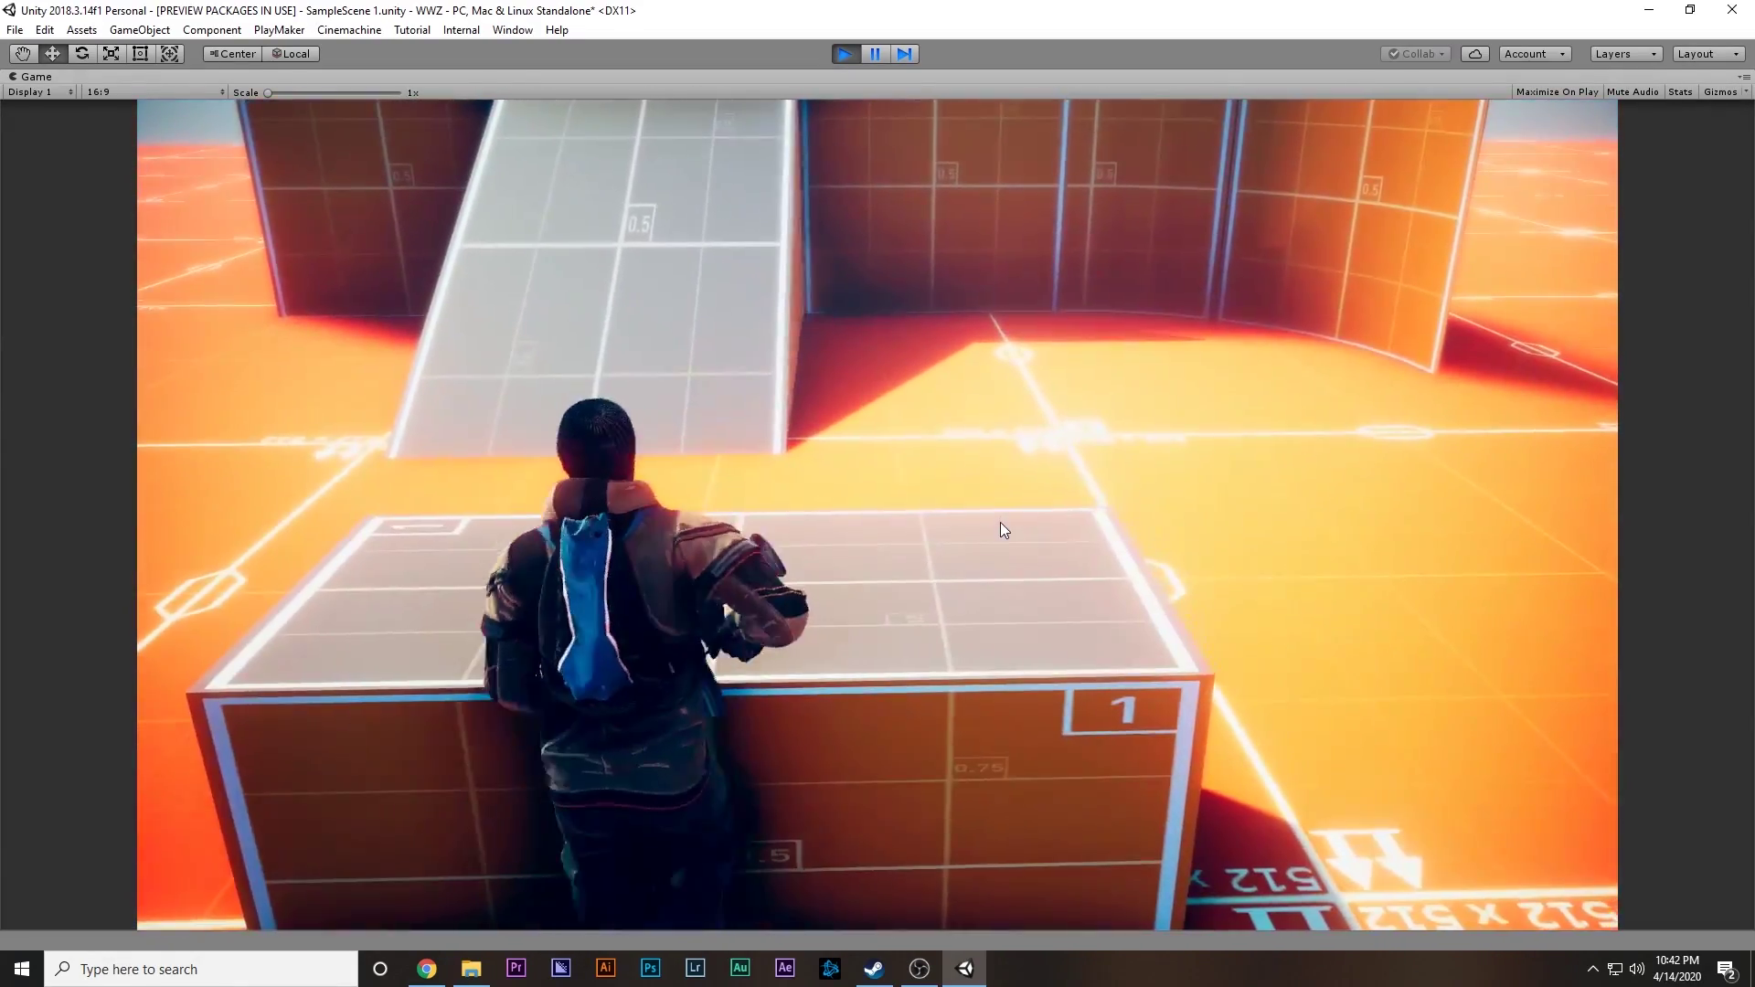
key("space")
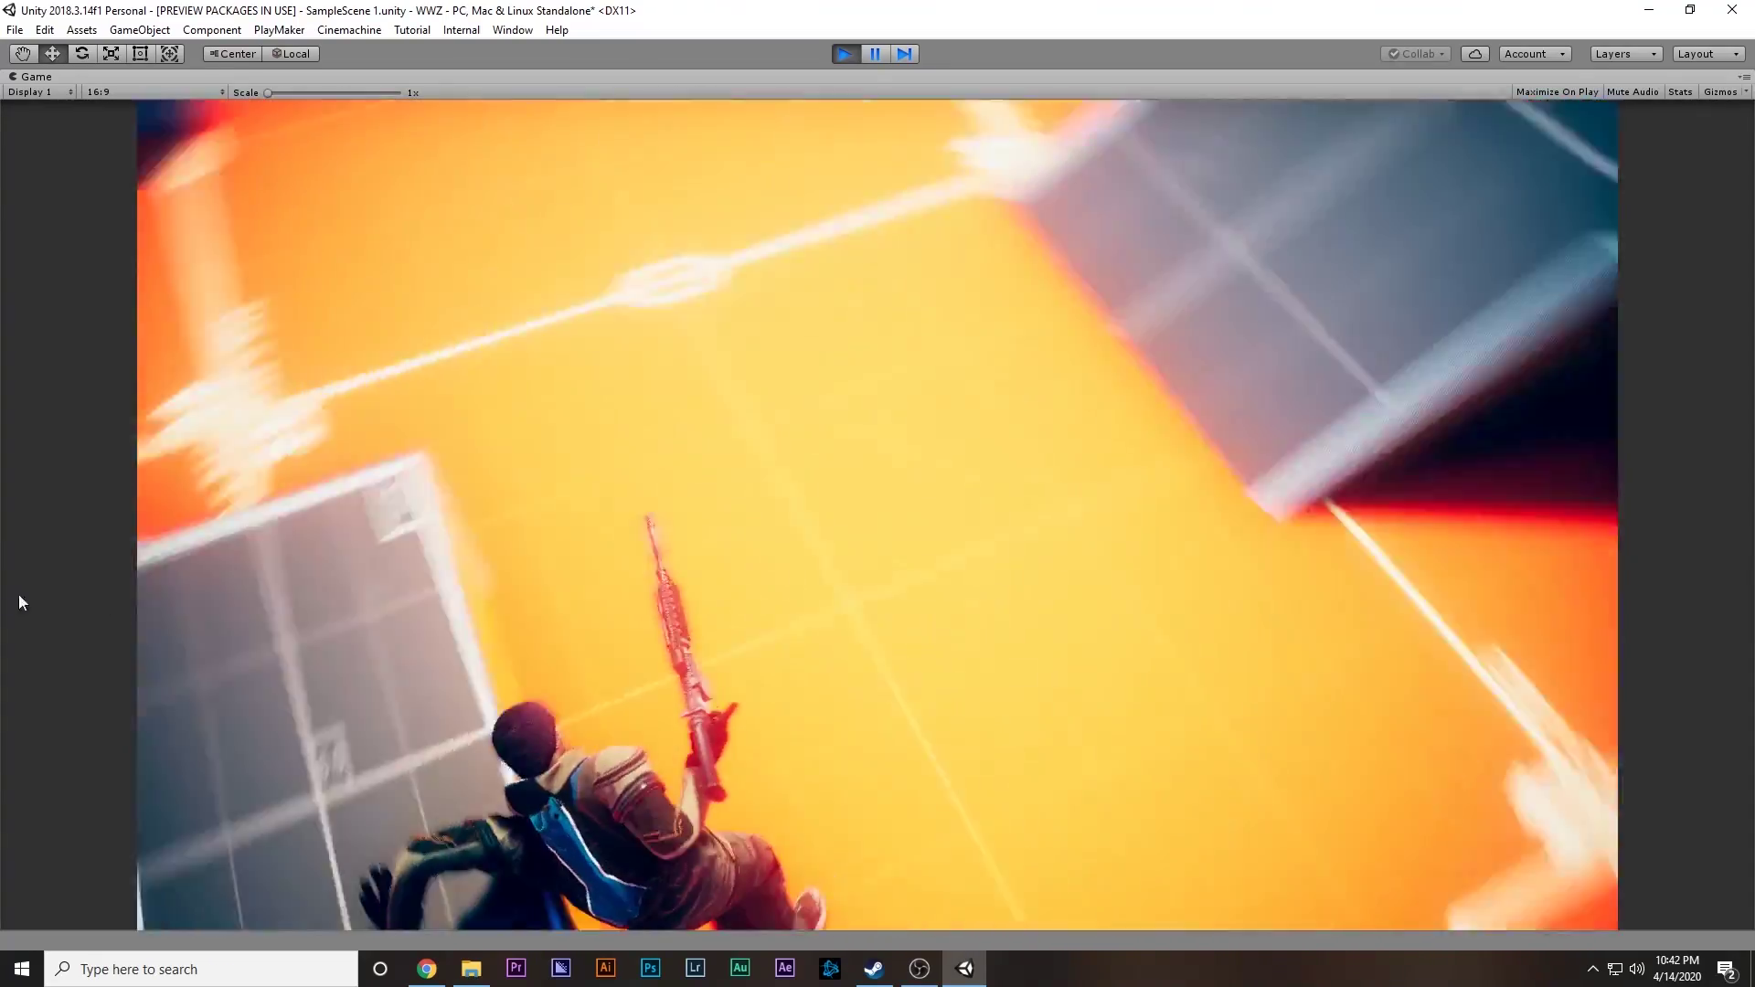
key("w")
key("w")
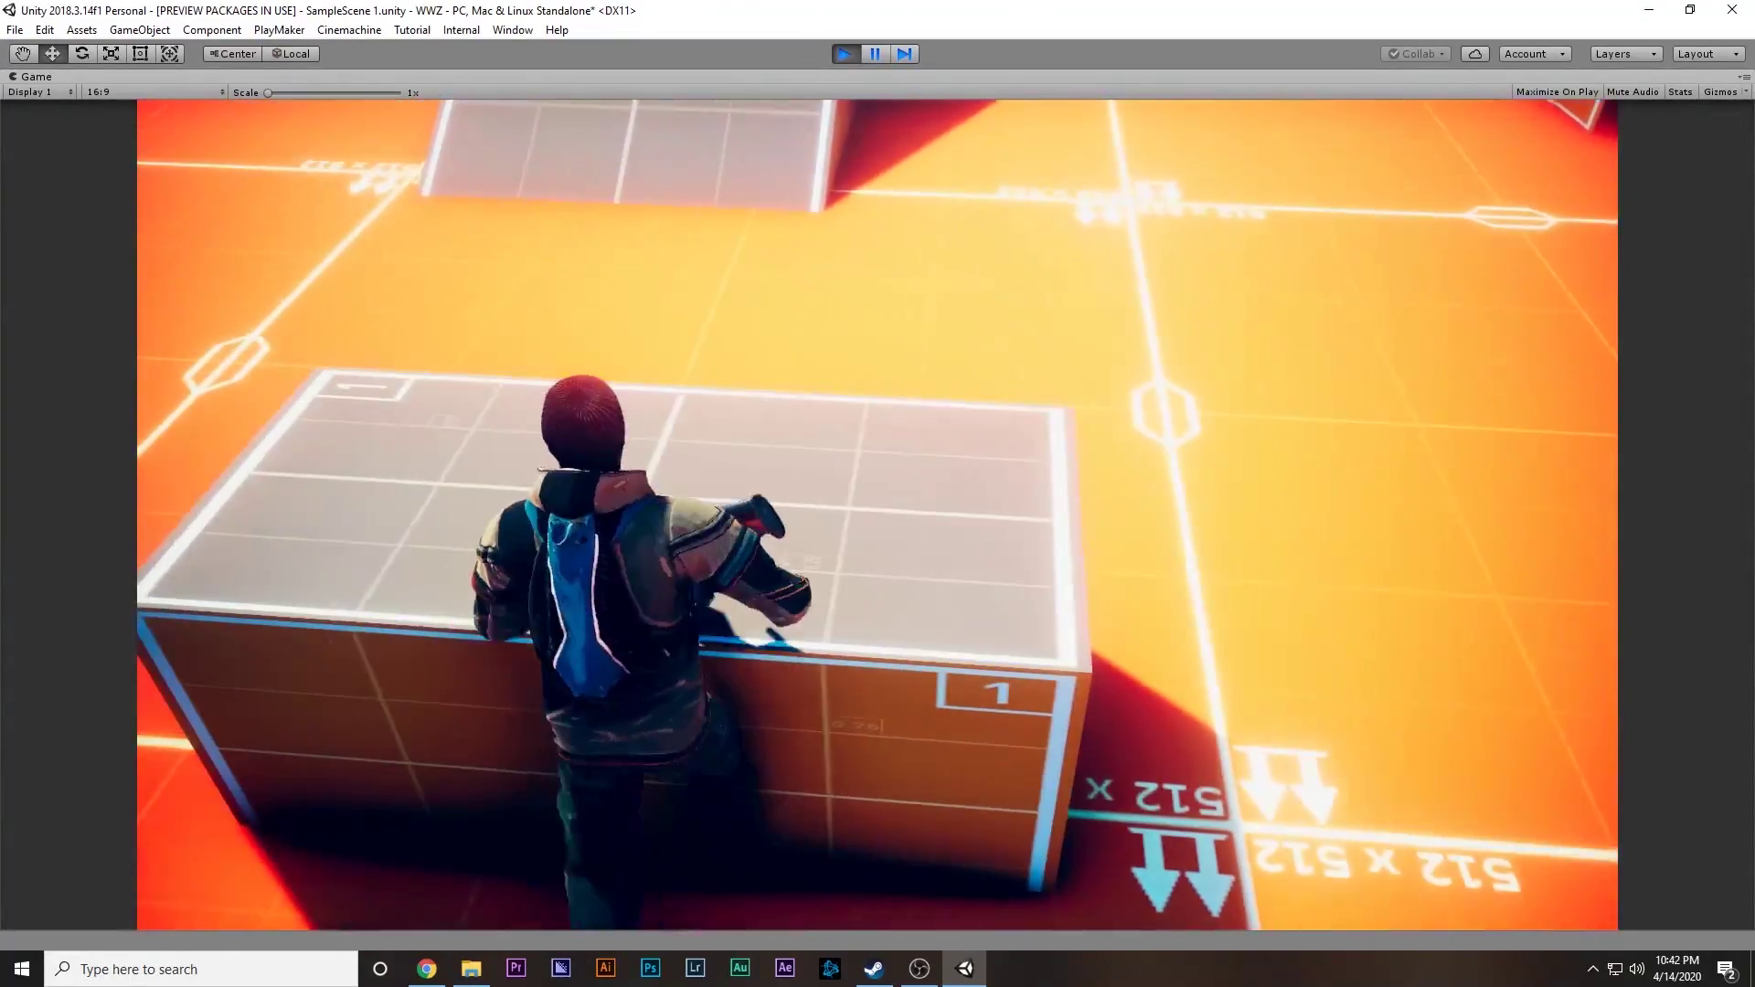
Step: Test vaulting the rifle-carrying character over the low box repeatedly from different sides, running back to it between vaults
key("space")
key("w")
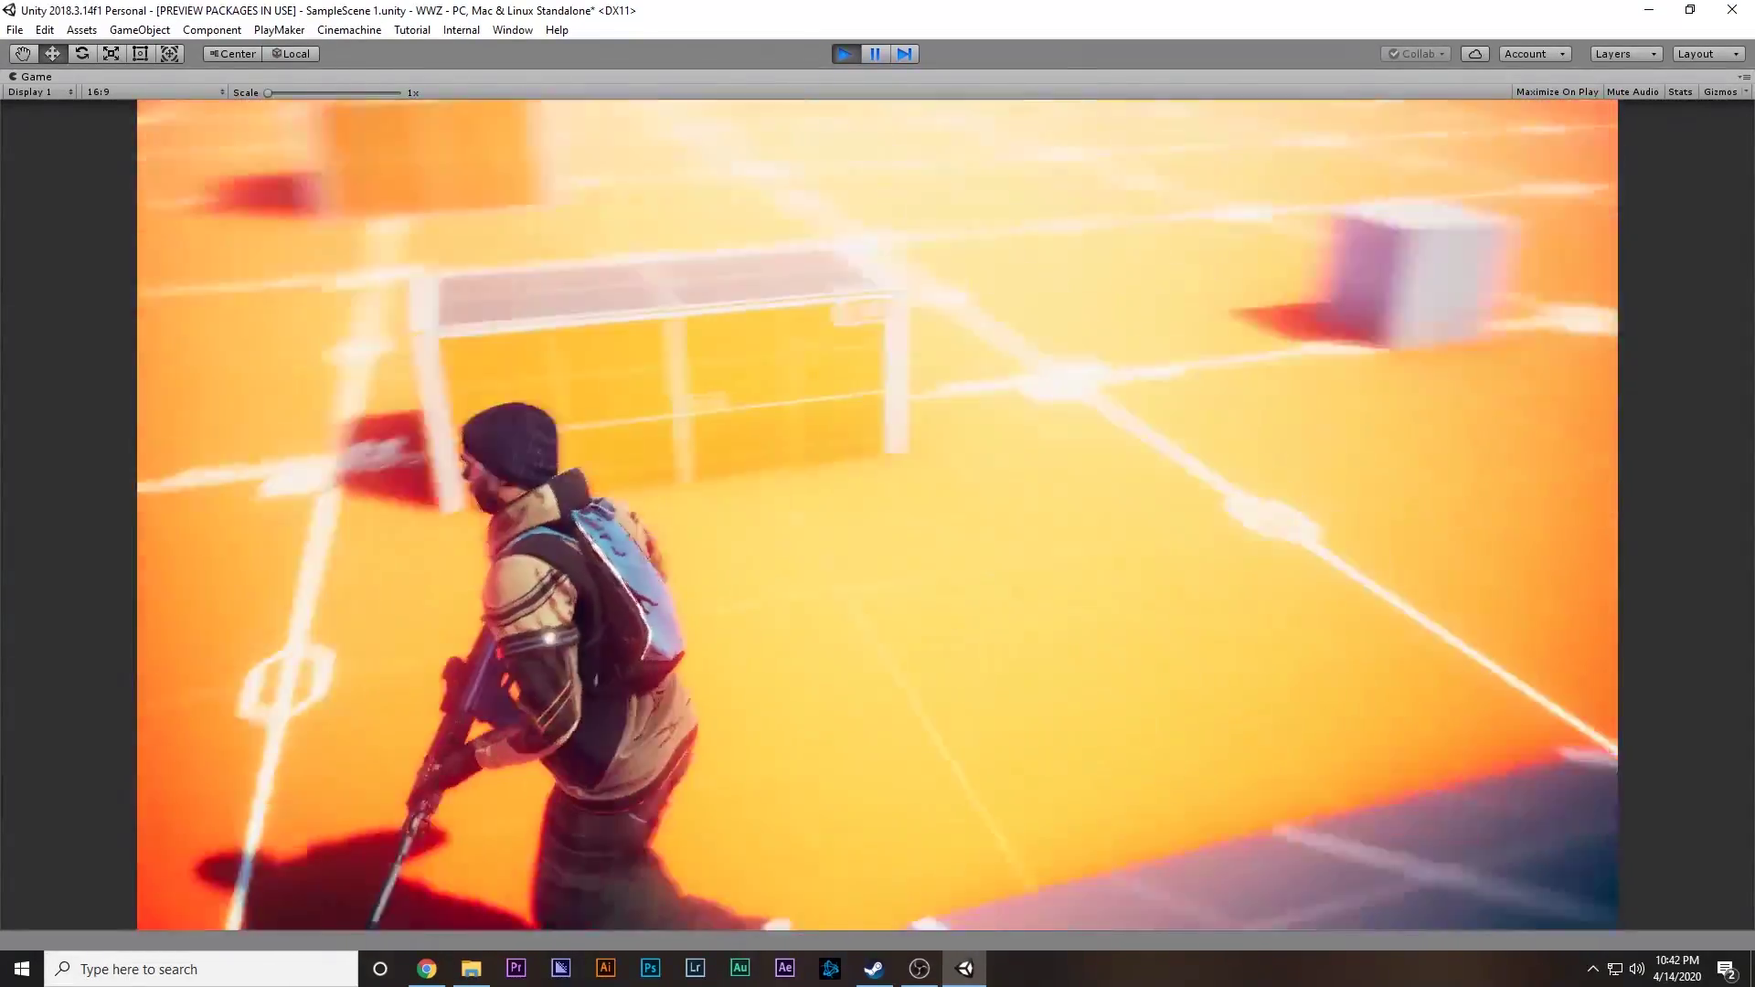
key("space")
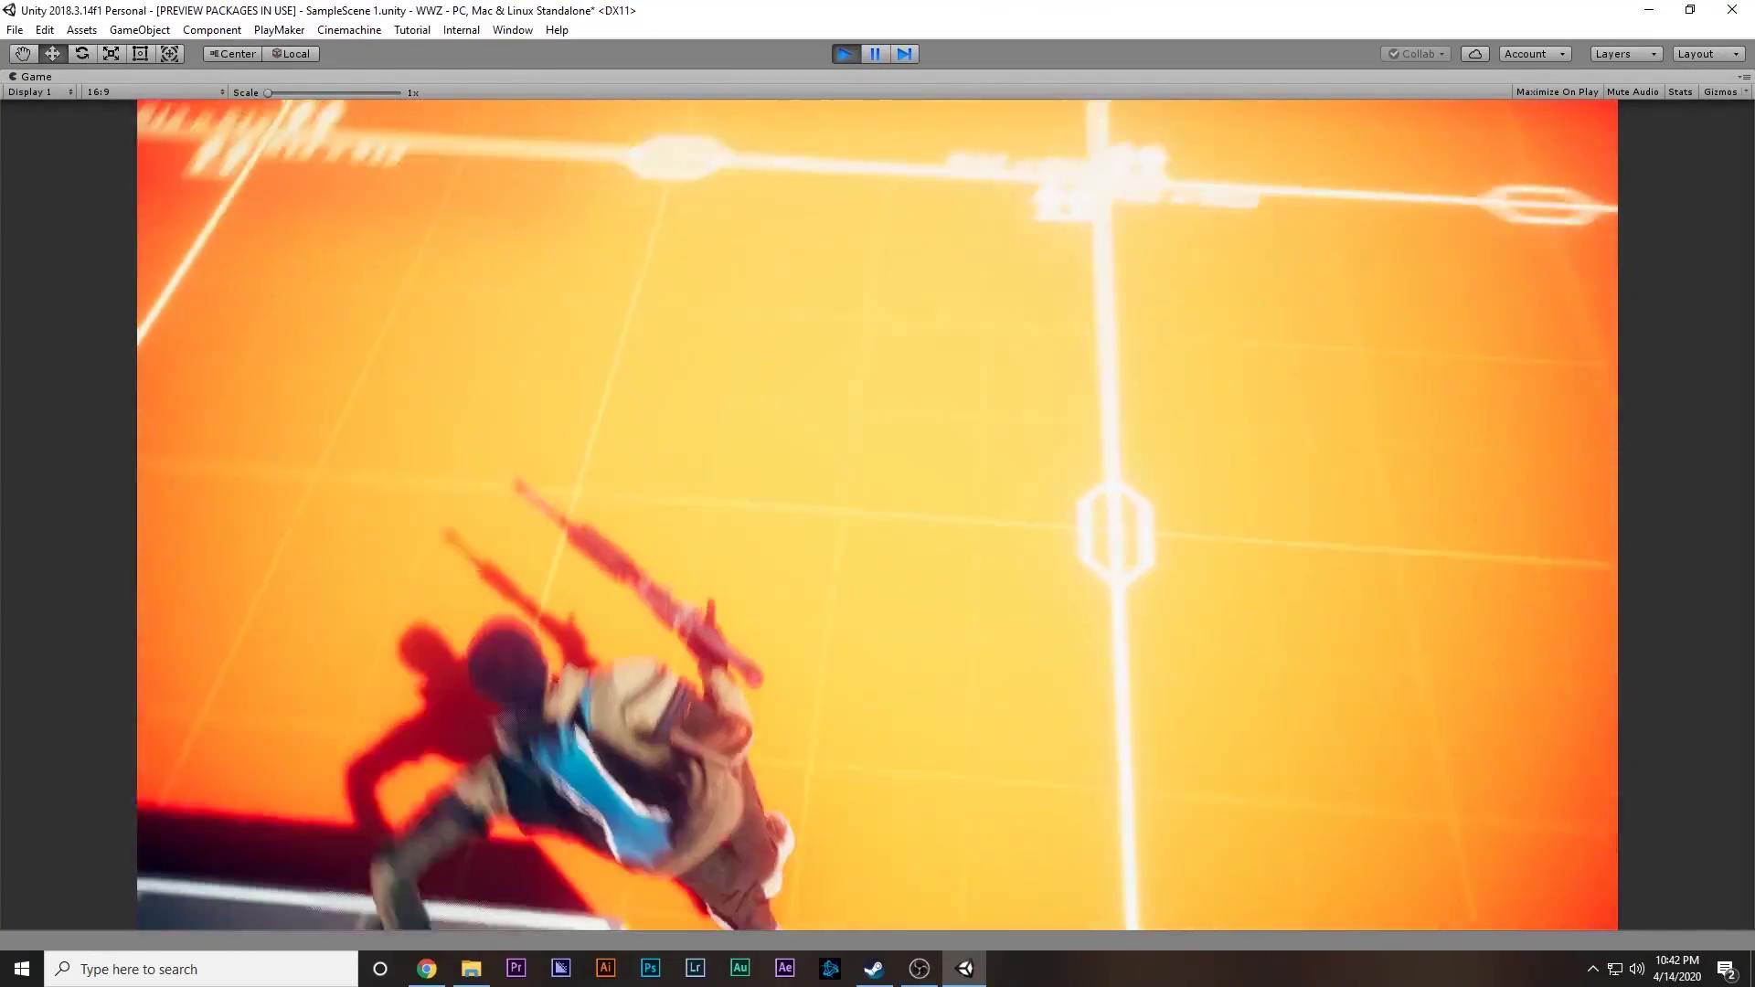
key("w")
key("space")
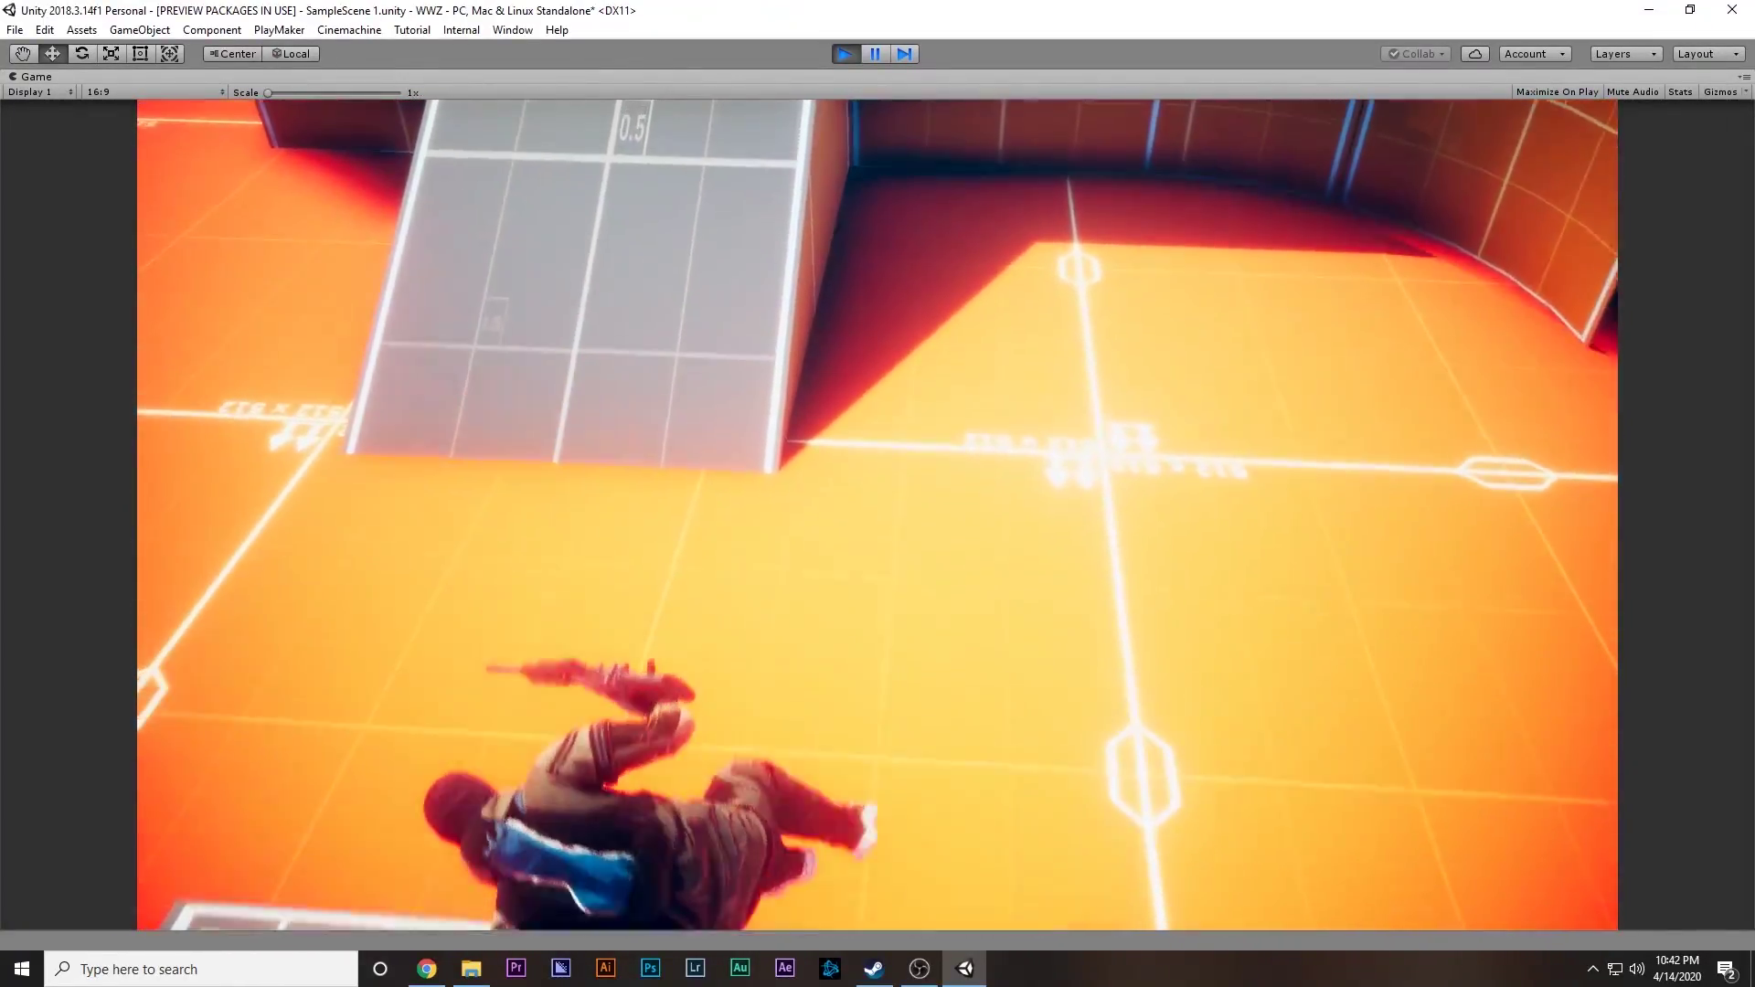
key("w")
key("w")
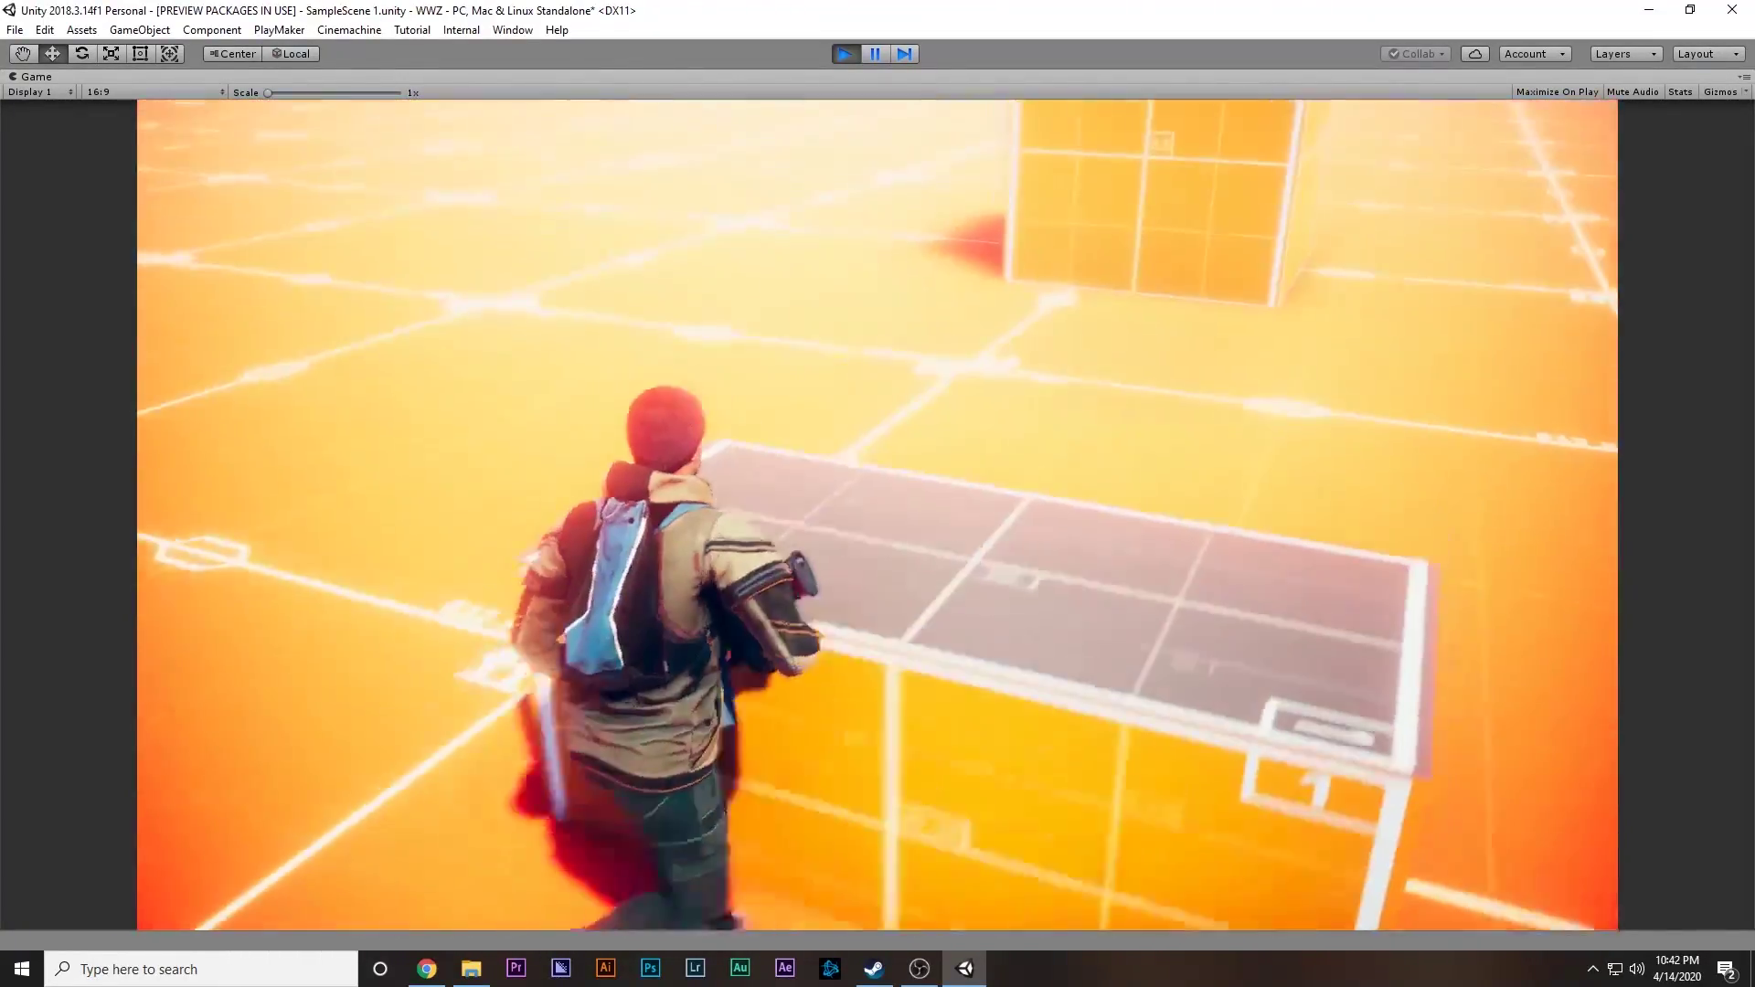
key("space")
key("w")
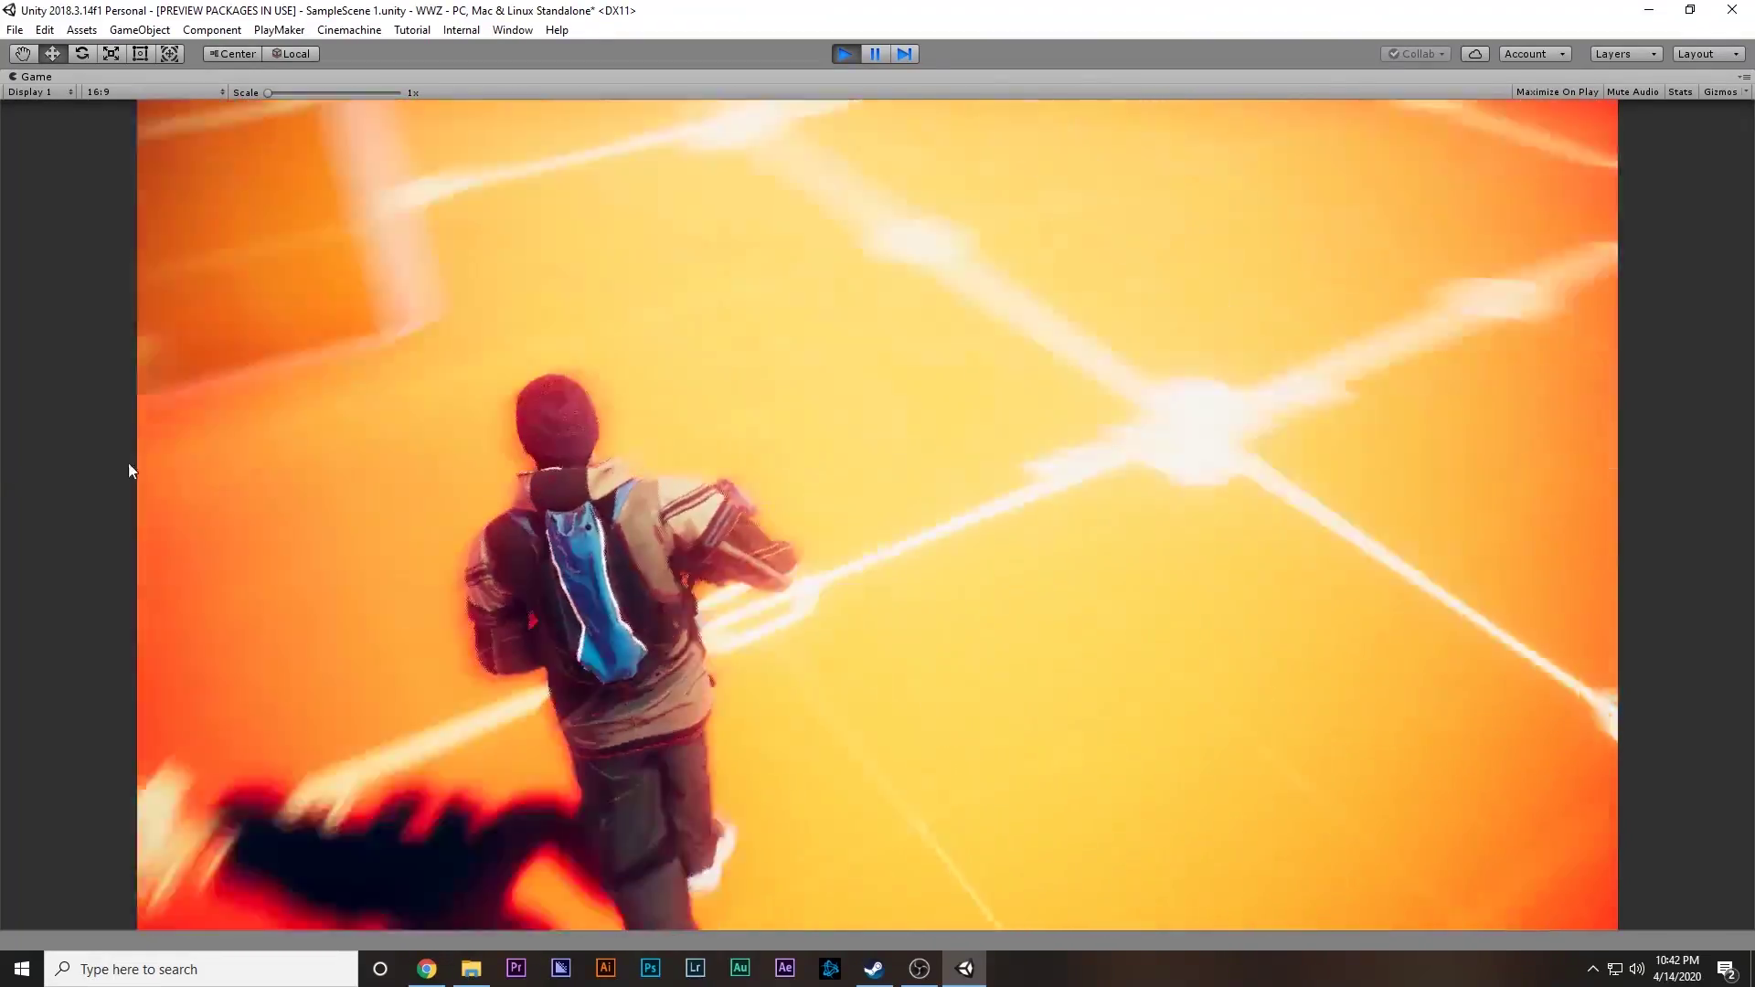
key("space")
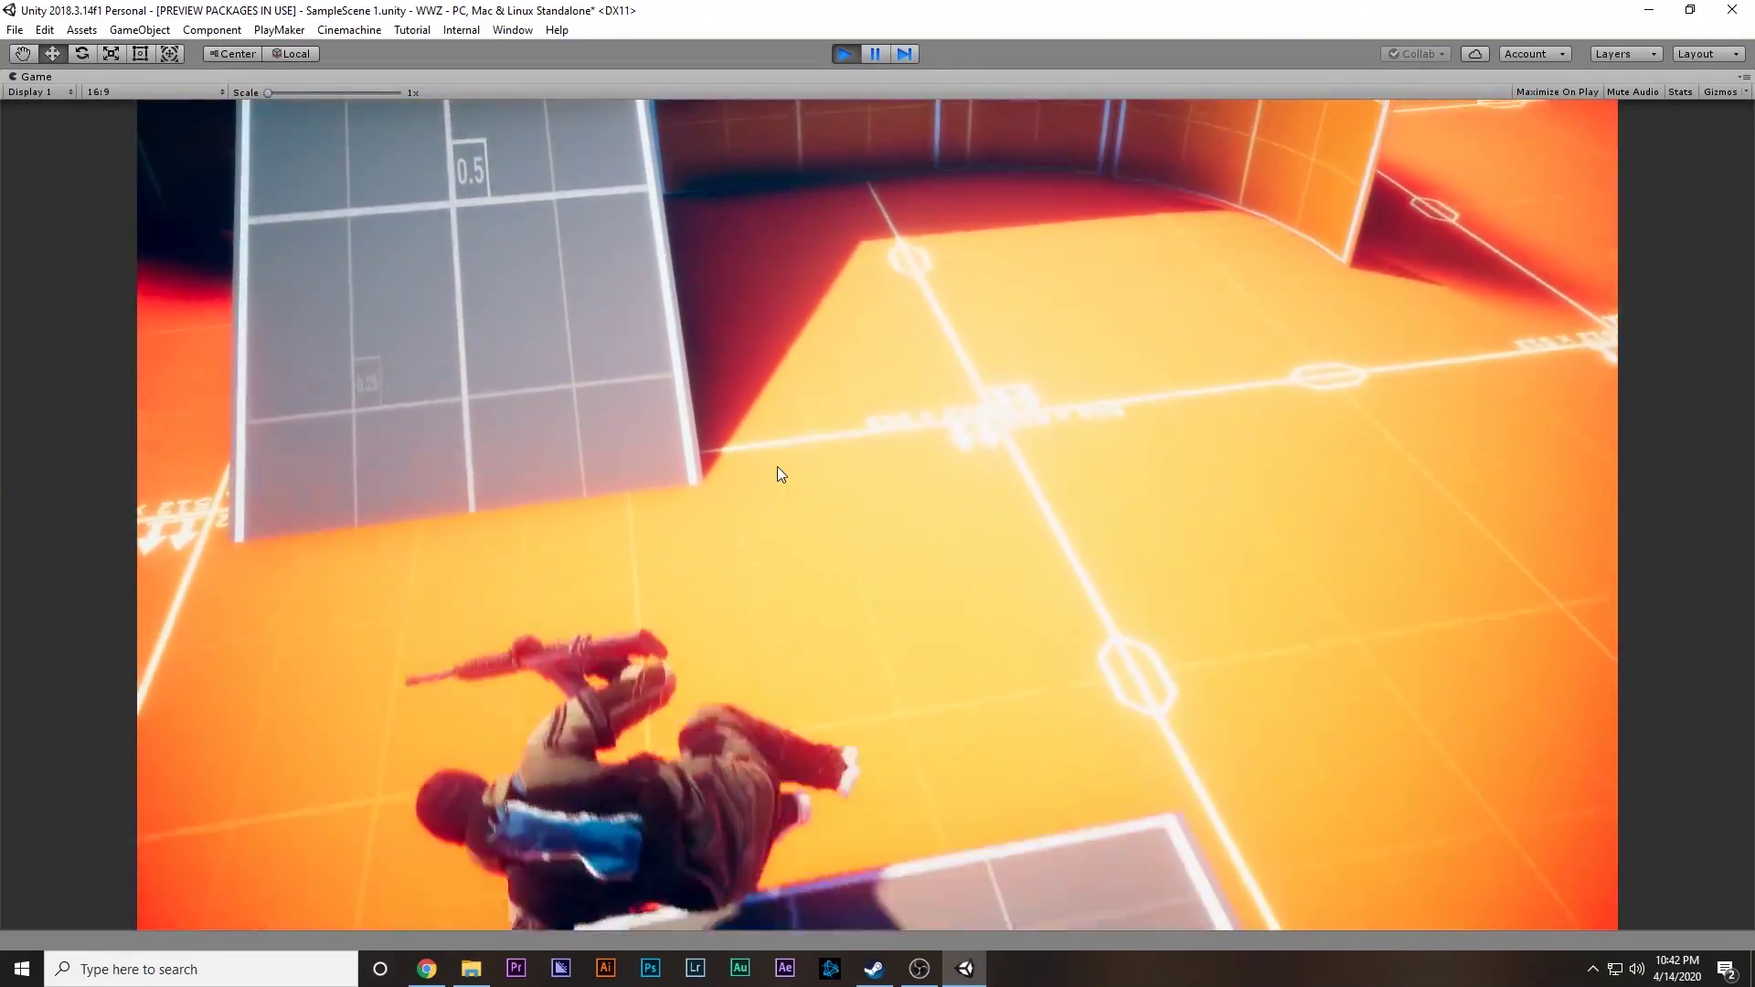
key("w")
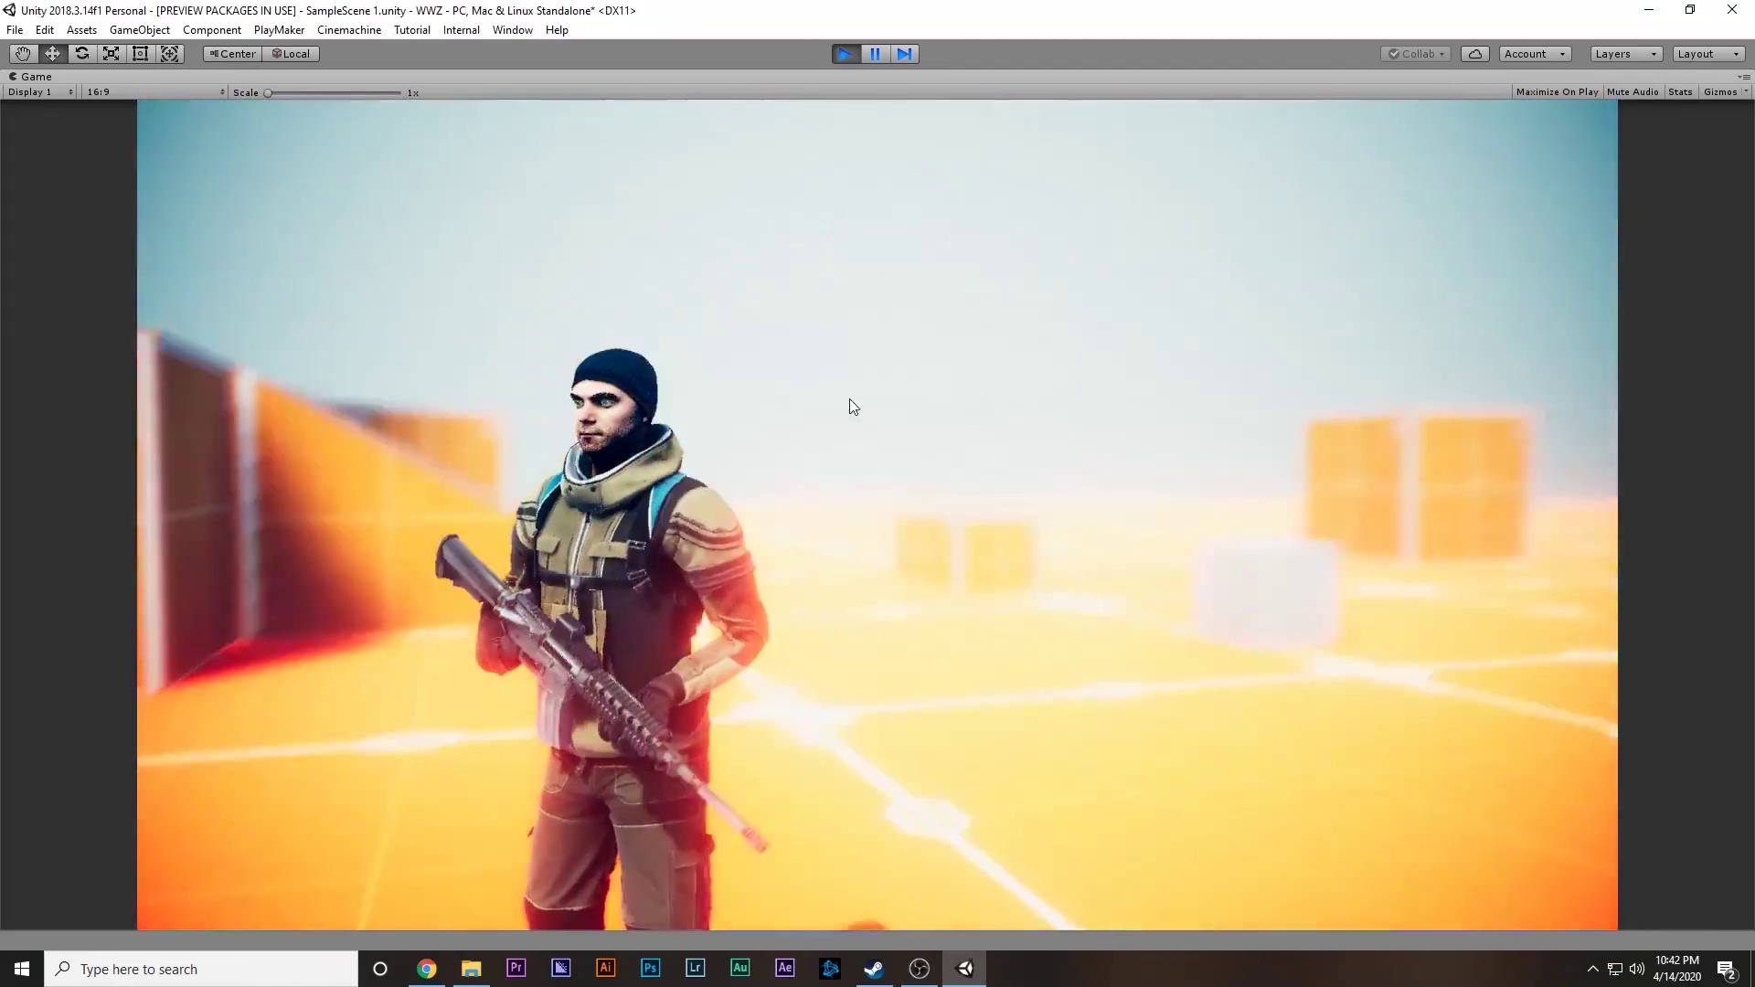